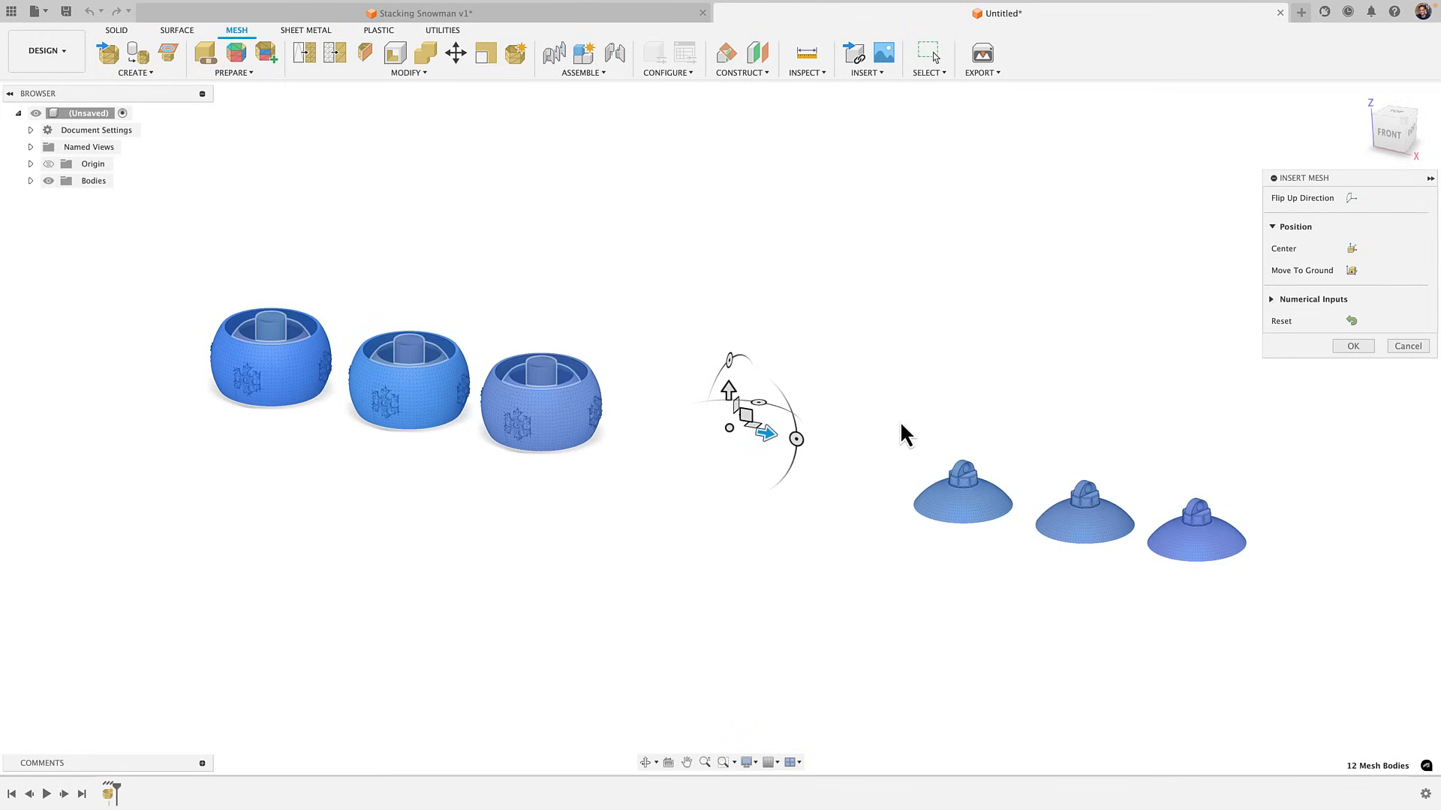
Show the origin and center the mesh being inserted on it
{"action": "left_click", "coordinate": [48, 163]}
{"action": "scroll", "coordinate": [405, 413], "scroll_direction": "down", "scroll_amount": 2}
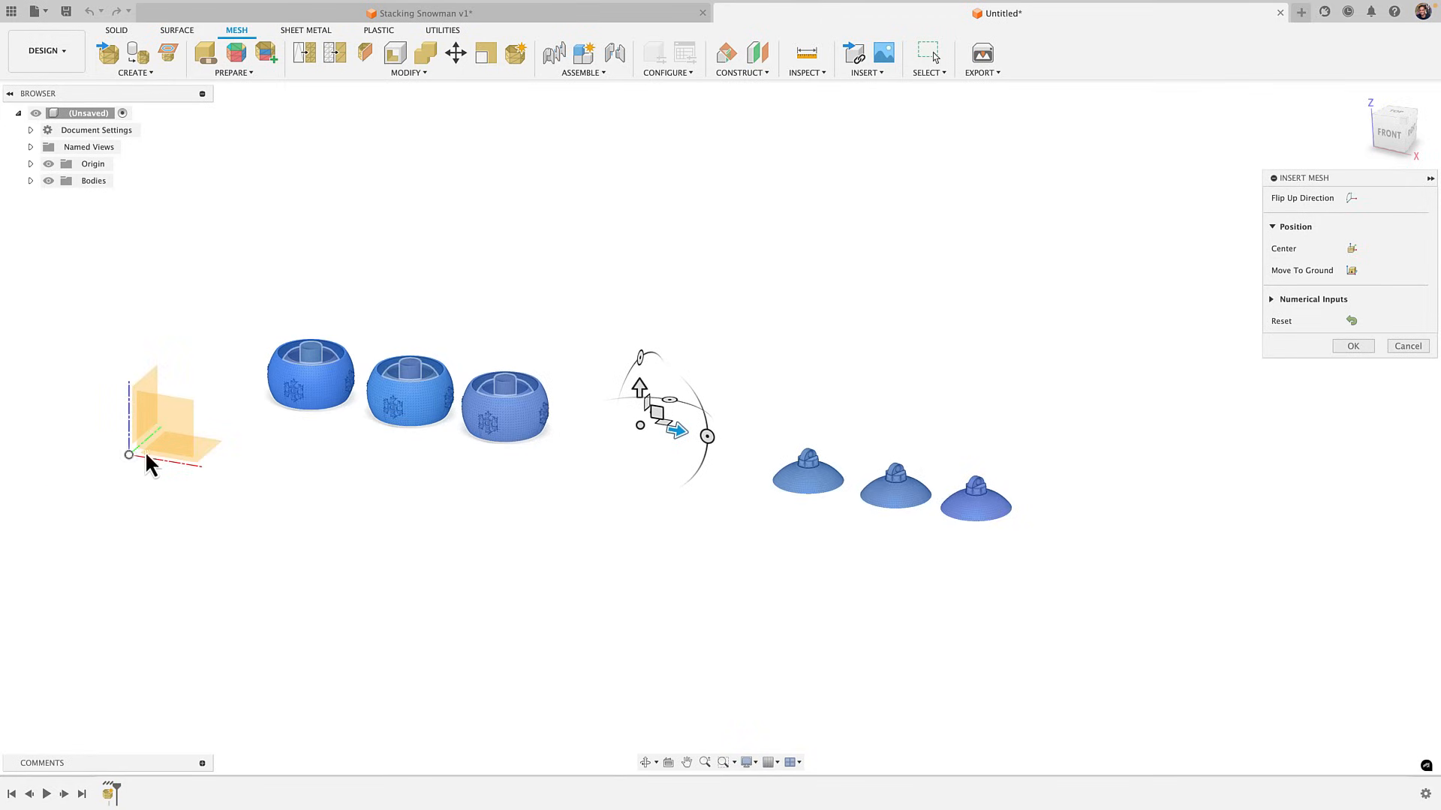
{"action": "left_click", "coordinate": [1352, 248]}
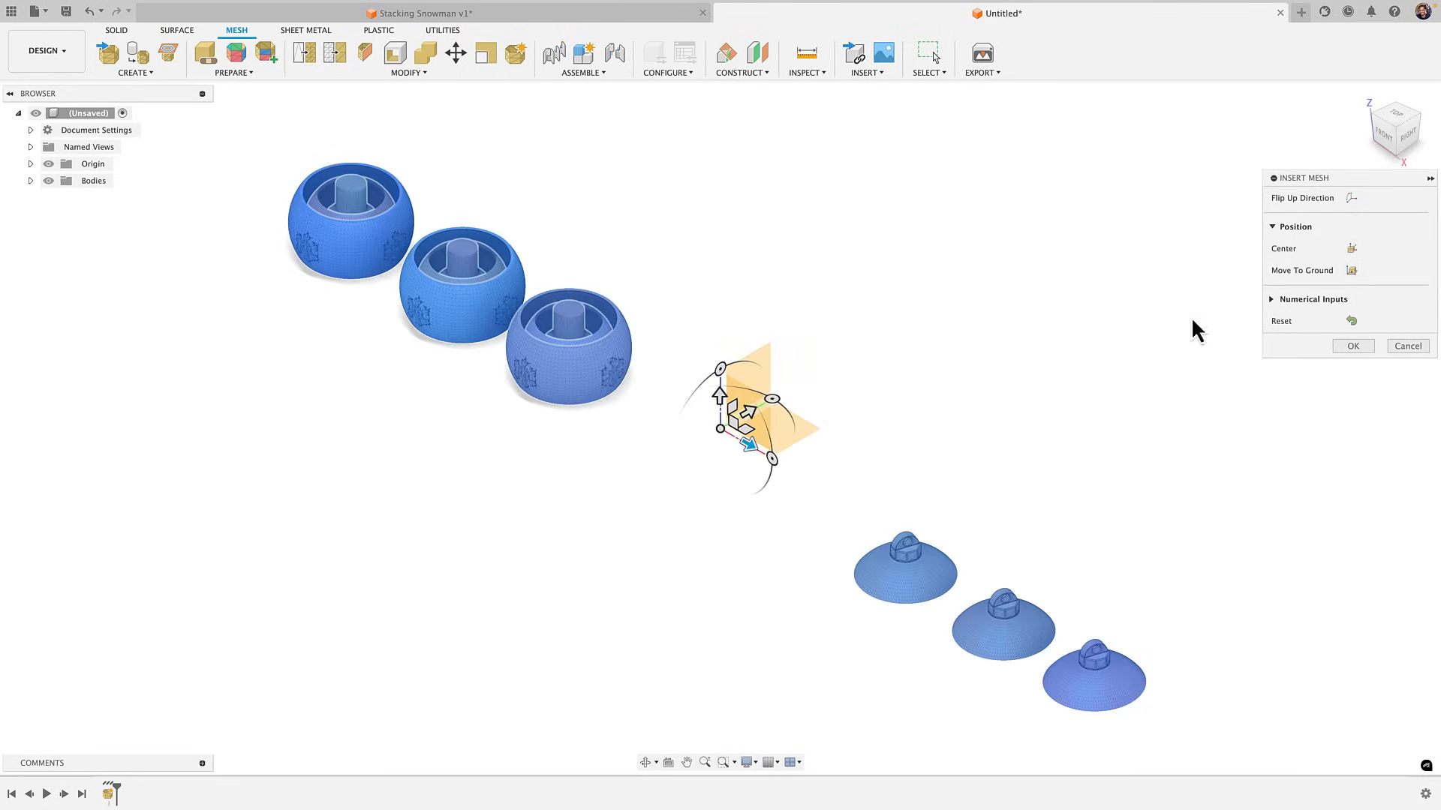
{"action": "middle_click_drag", "start_coordinate": [754, 499], "coordinate": [827, 430], "text": "shift"}
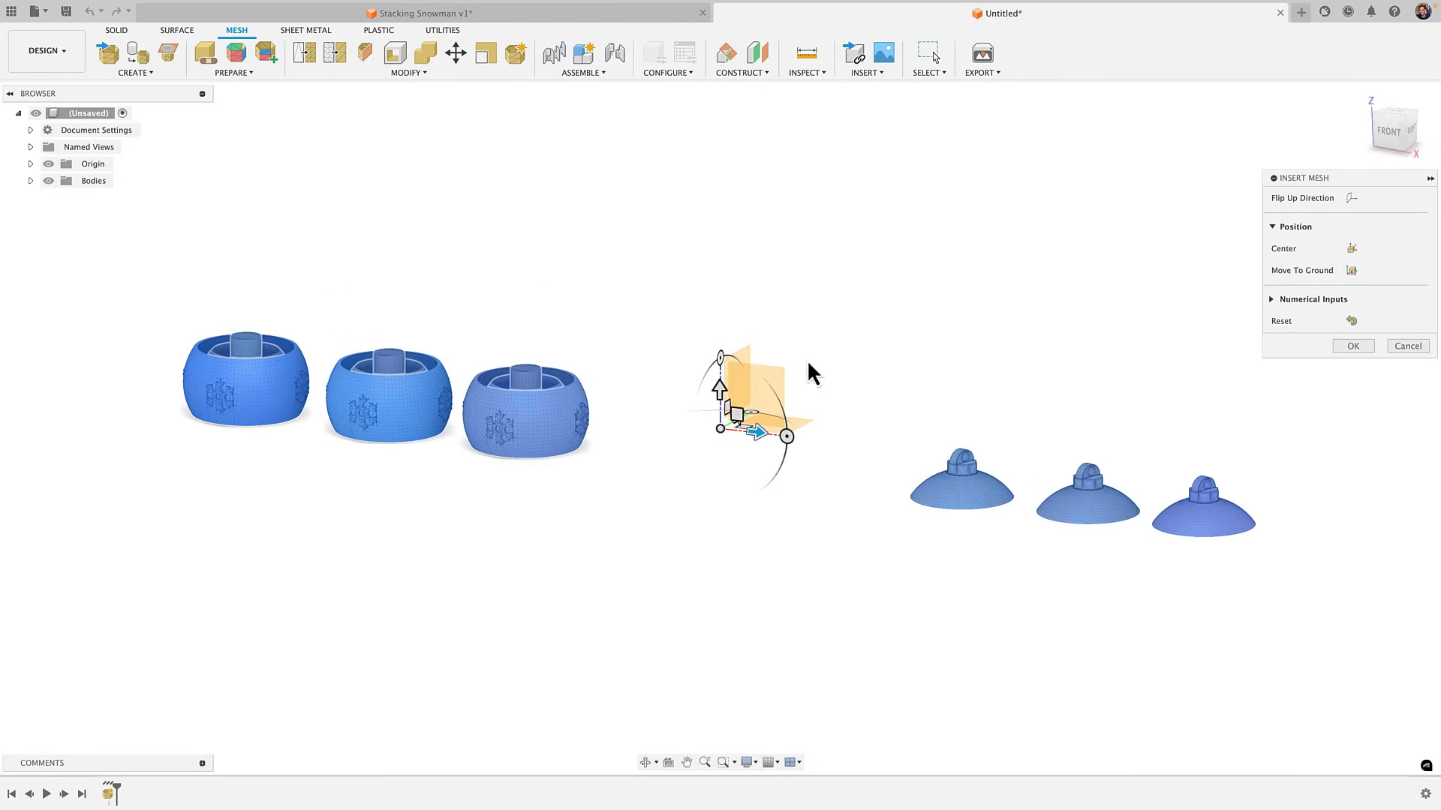
{"action": "middle_click_drag", "start_coordinate": [808, 359], "coordinate": [876, 343], "text": "shift"}
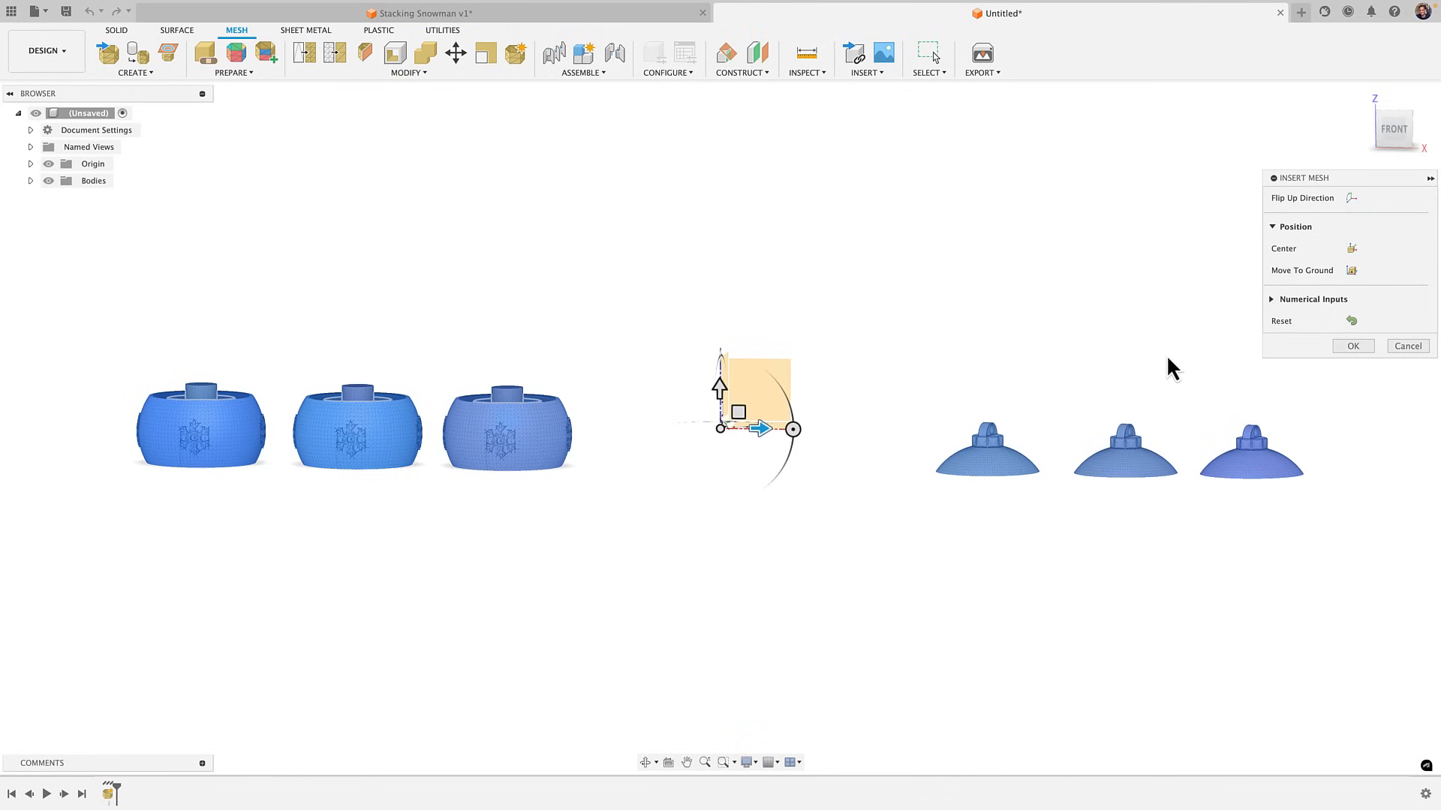
Move the mesh being inserted to the ground plane and accept the insertion
{"action": "left_click", "coordinate": [1354, 275]}
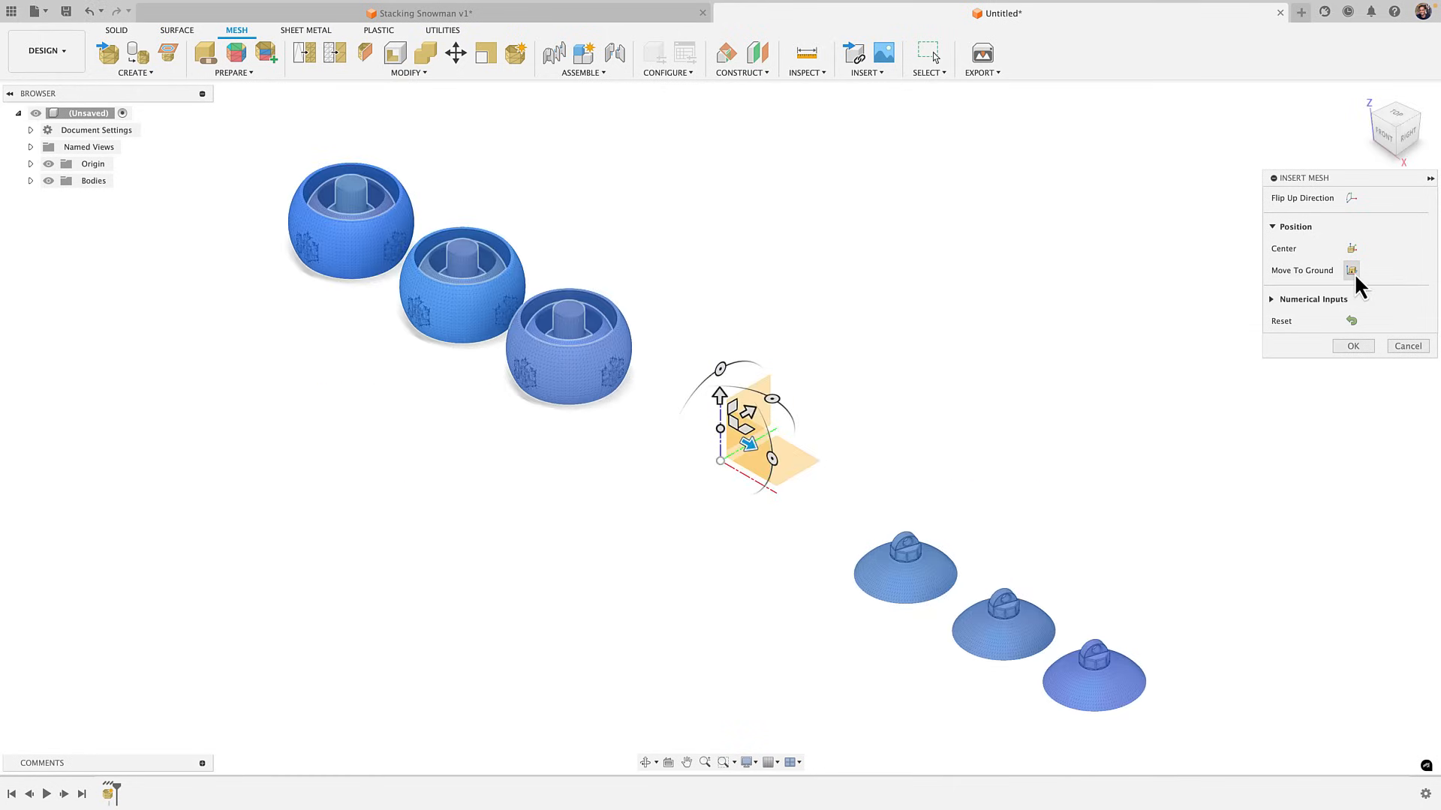
{"action": "middle_click_drag", "start_coordinate": [917, 568], "coordinate": [1034, 471], "text": "shift"}
{"action": "scroll", "coordinate": [1029, 462], "scroll_direction": "up", "scroll_amount": 4}
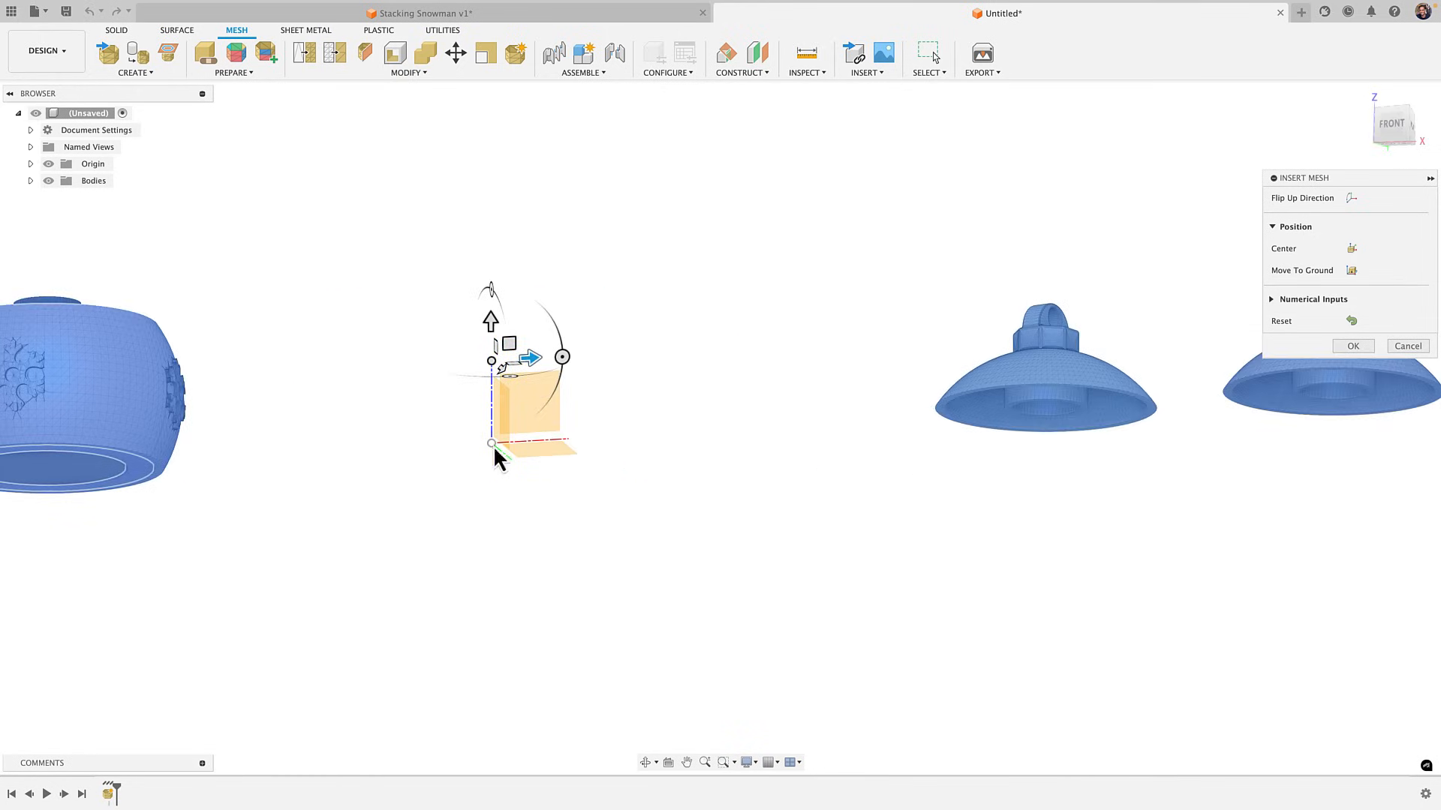
{"action": "scroll", "coordinate": [540, 454], "scroll_direction": "down", "scroll_amount": 5}
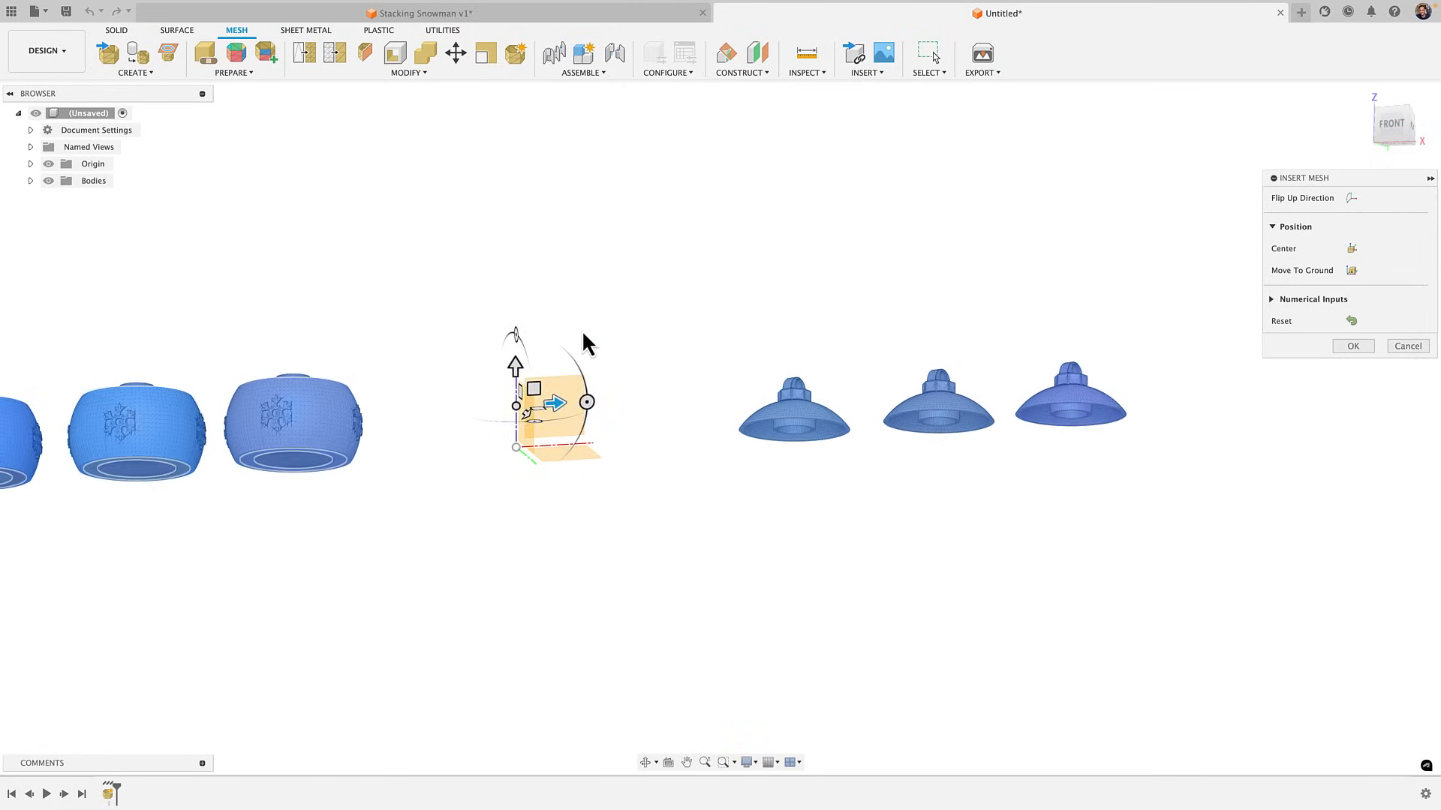
{"action": "middle_click_drag", "start_coordinate": [582, 332], "coordinate": [586, 375], "text": "shift"}
{"action": "left_click", "coordinate": [1353, 346]}
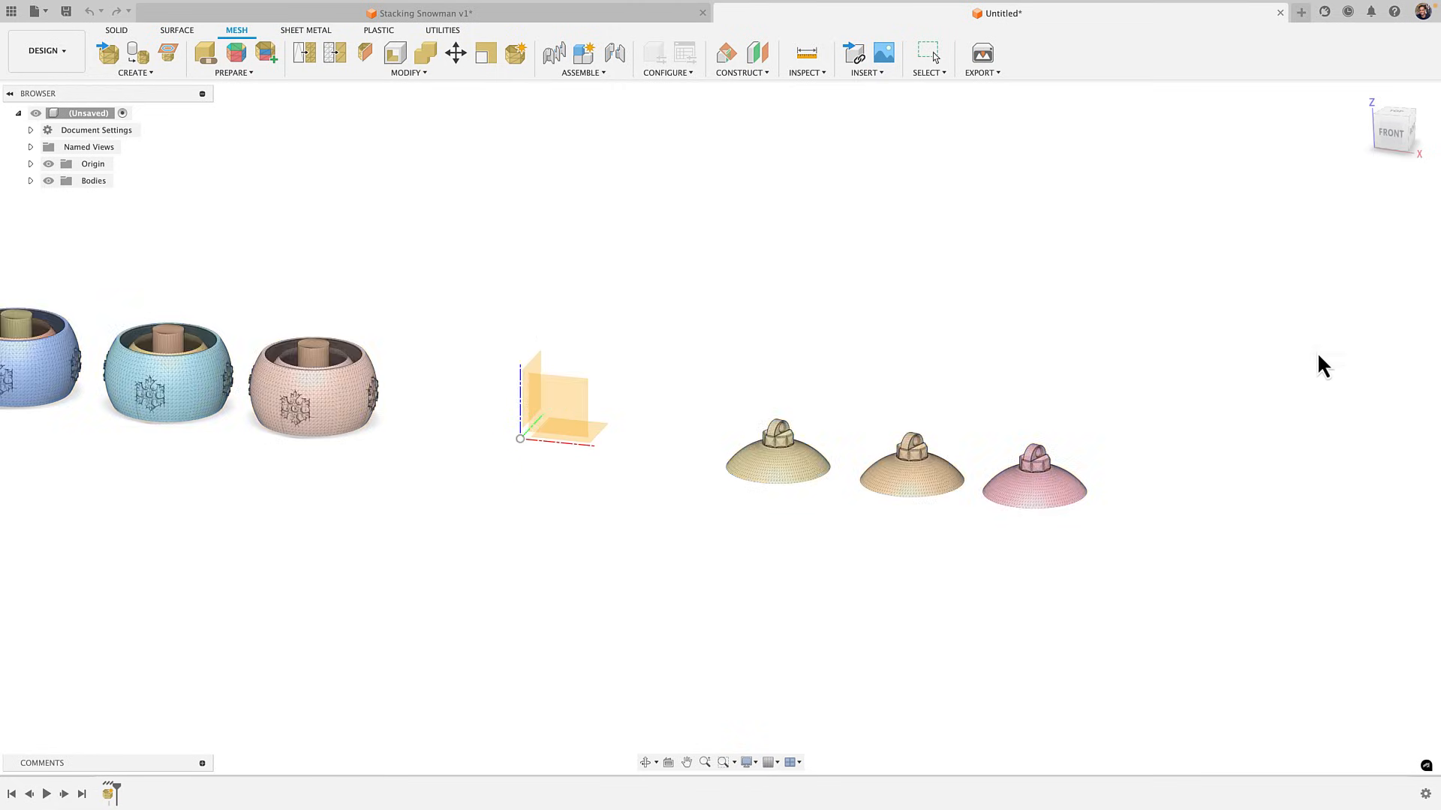
Hide the origin and remove the two duplicate ornament bases and caps, keeping only MeshBody1, MeshBody2, MeshBody3 and MeshBody10
{"action": "left_click", "coordinate": [50, 164]}
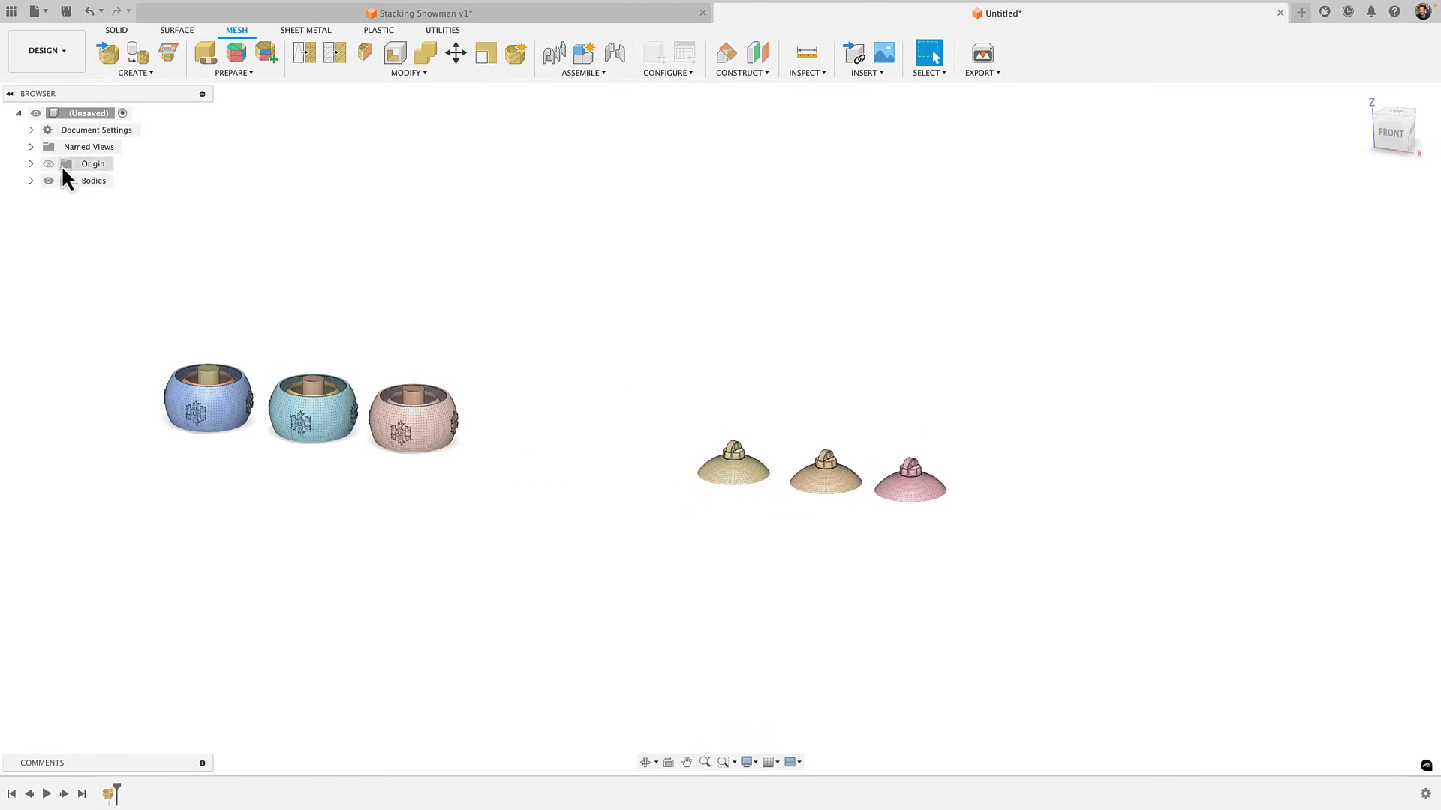
{"action": "scroll", "coordinate": [863, 454], "scroll_direction": "up", "scroll_amount": 2}
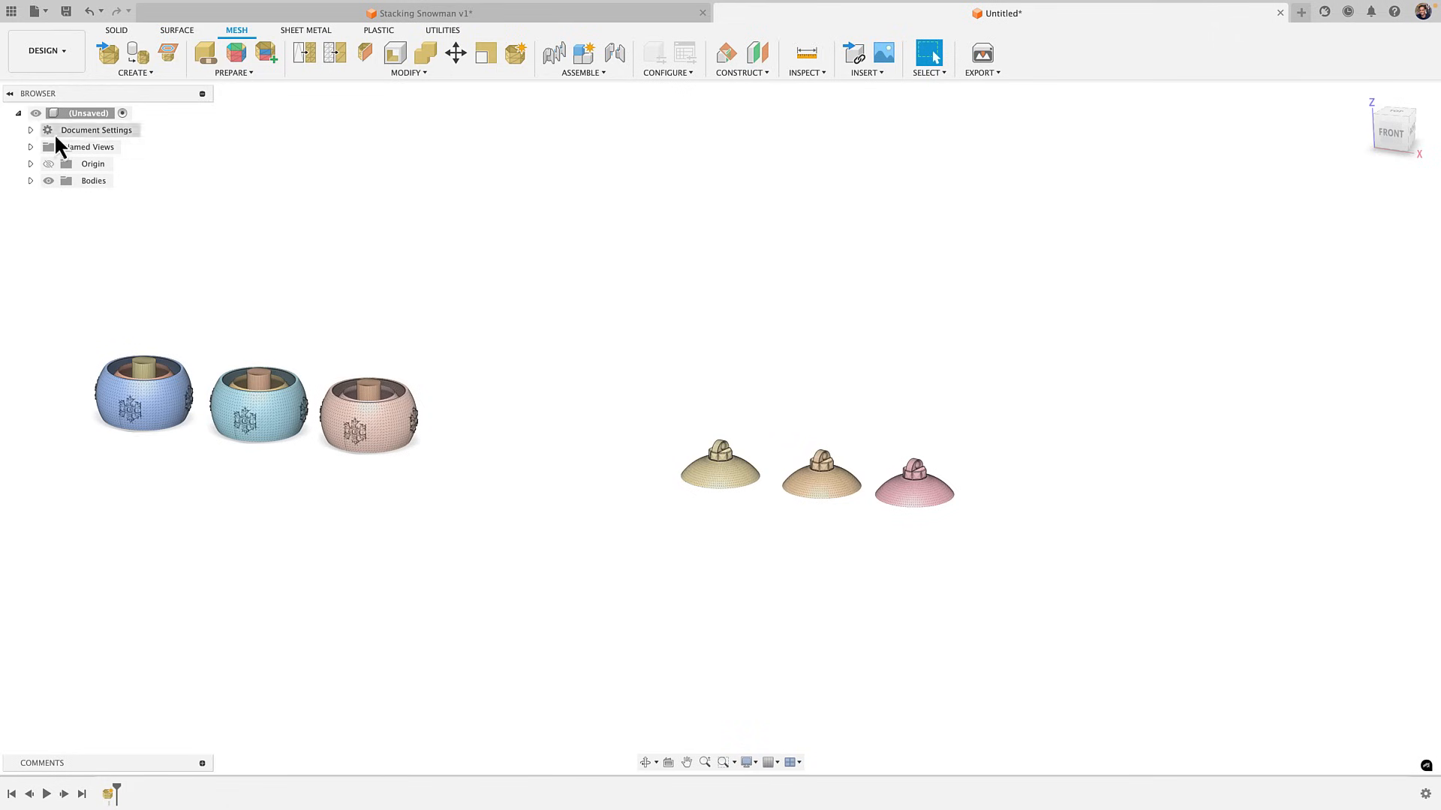
{"action": "left_click", "coordinate": [30, 184]}
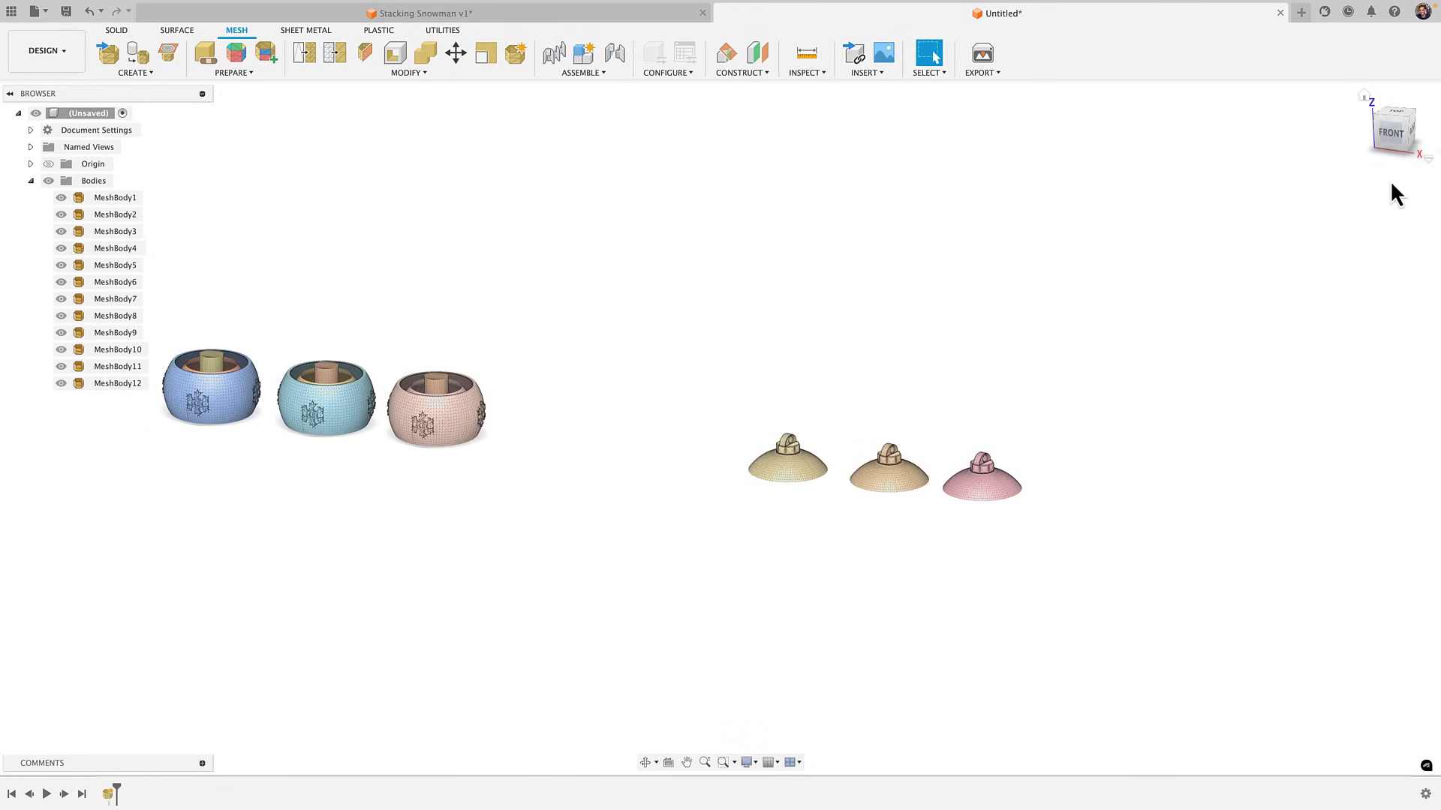
{"action": "left_click", "coordinate": [1392, 135]}
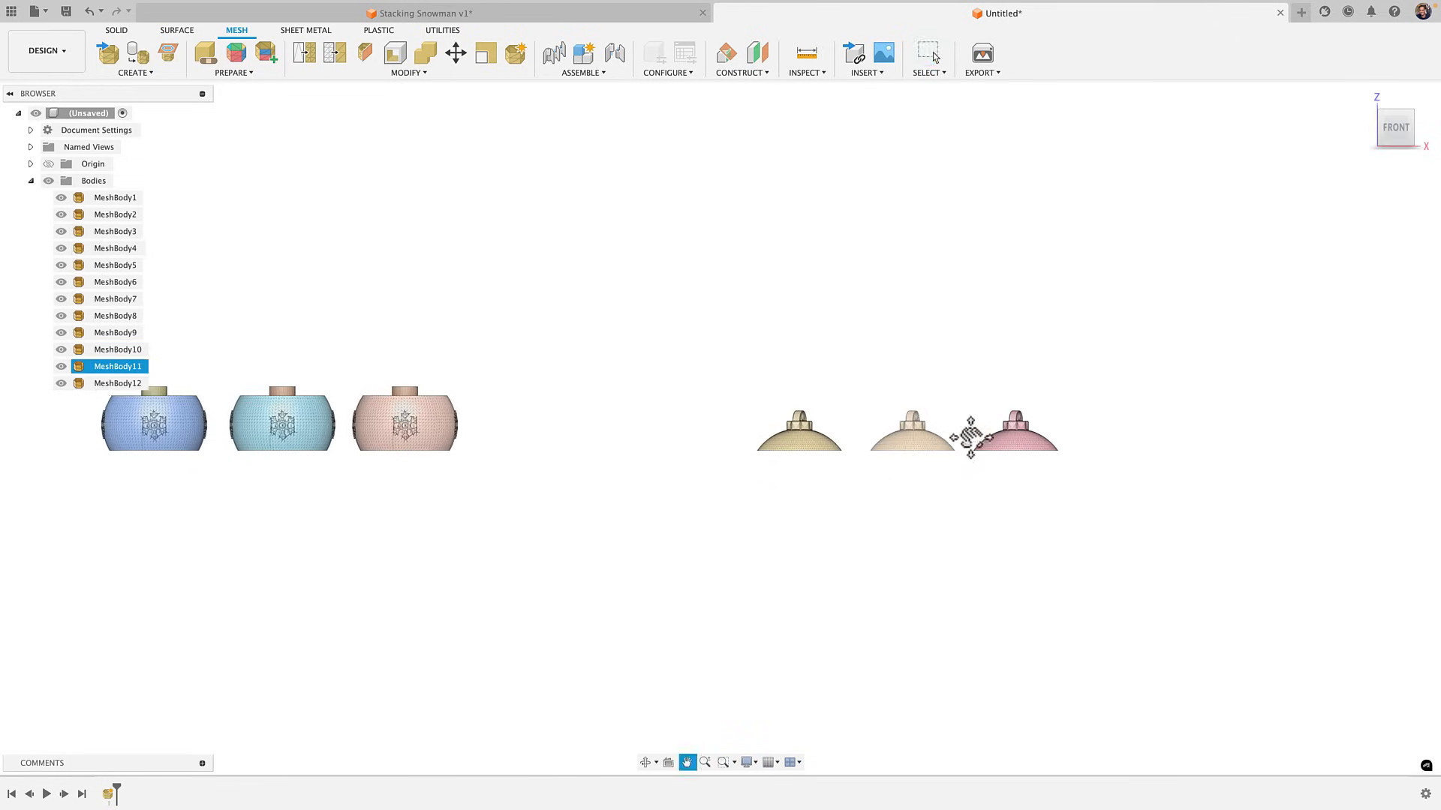
{"action": "left_click_drag", "start_coordinate": [1249, 327], "coordinate": [992, 525]}
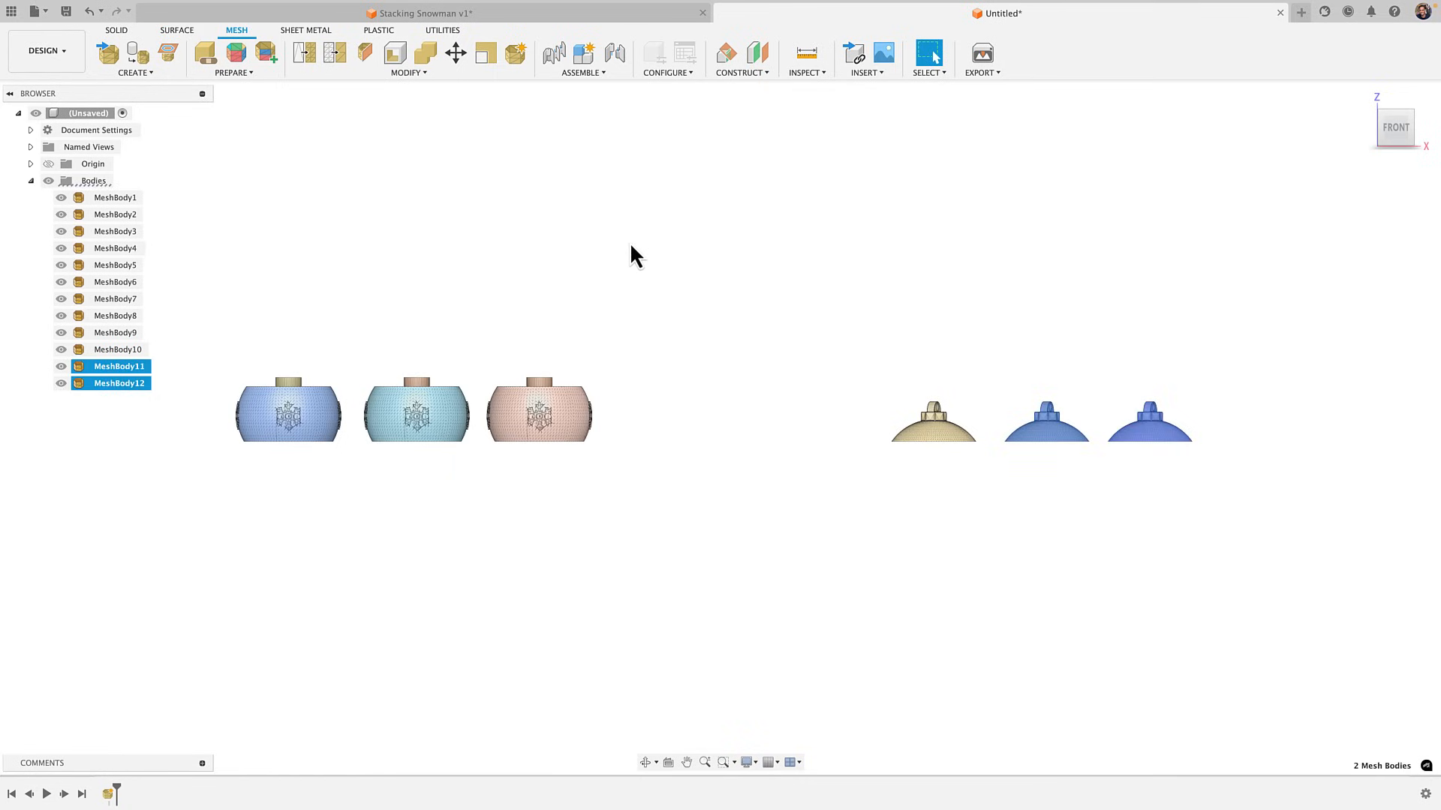
{"action": "left_click_drag", "start_coordinate": [630, 234], "coordinate": [356, 541]}
{"action": "right_click", "coordinate": [102, 282]}
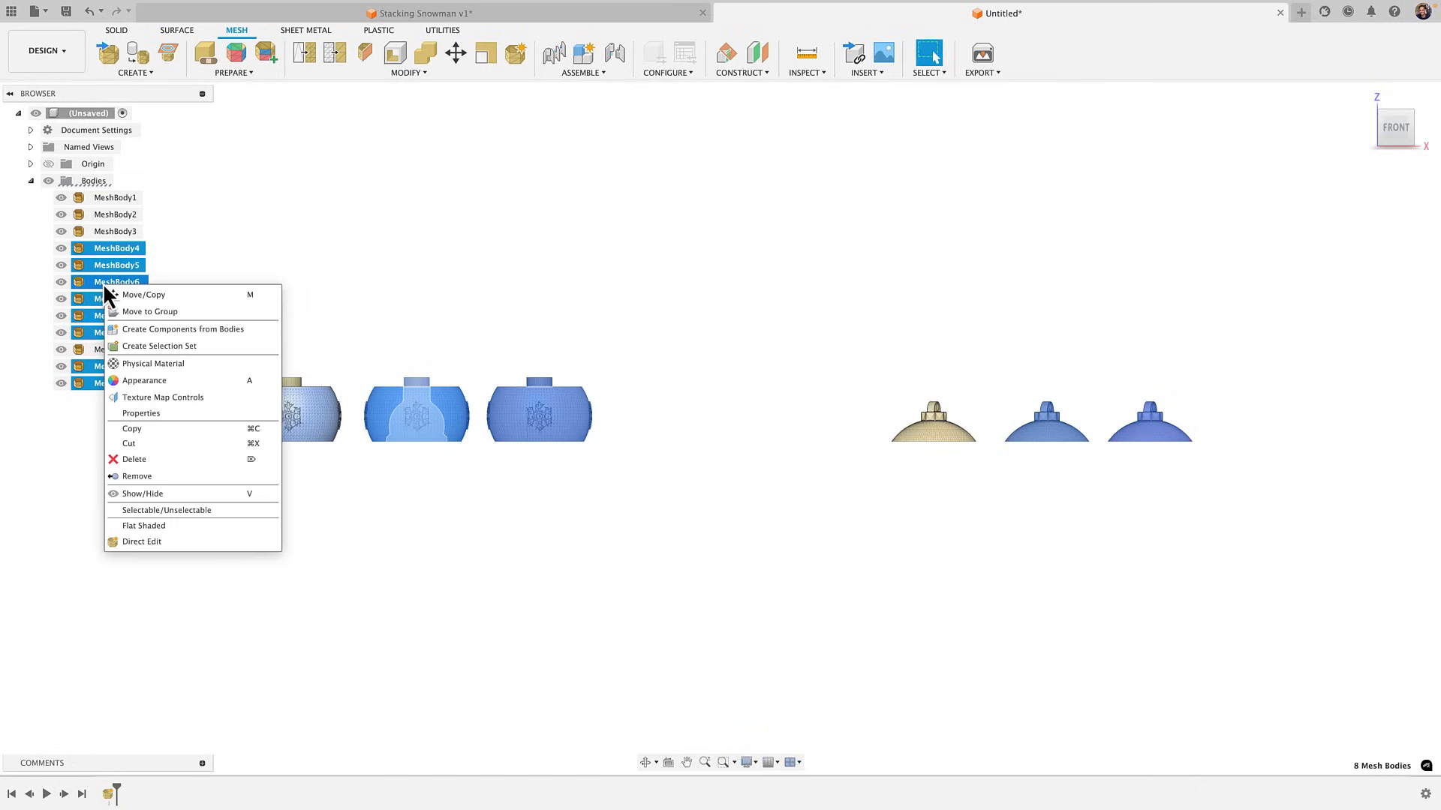
{"action": "left_click", "coordinate": [132, 474]}
{"action": "scroll", "coordinate": [543, 298], "scroll_direction": "down", "scroll_amount": 1}
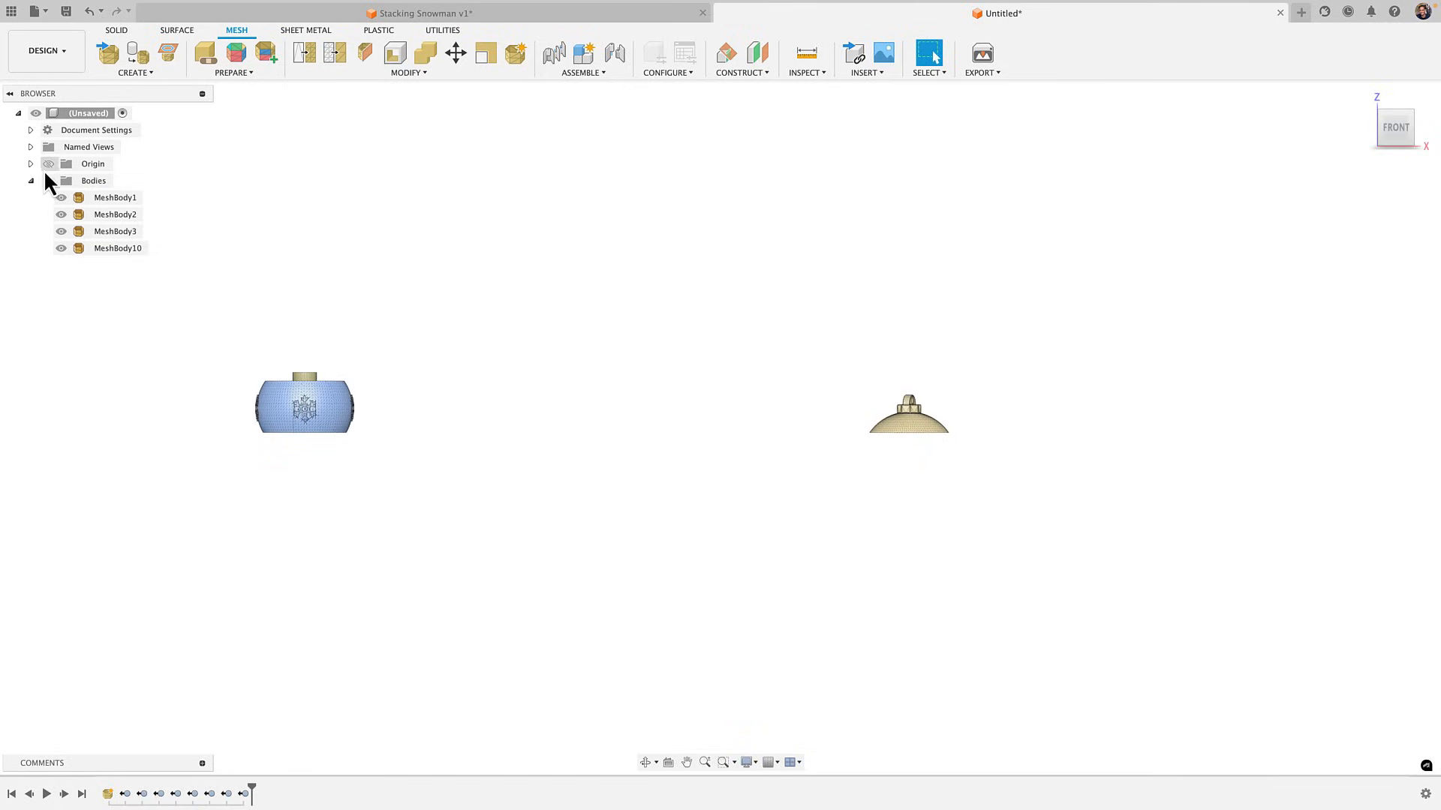
Show the origin and move MeshBody1, MeshBody2 and MeshBody3 together about 206.7 mm along X over the origin
{"action": "left_click", "coordinate": [48, 165]}
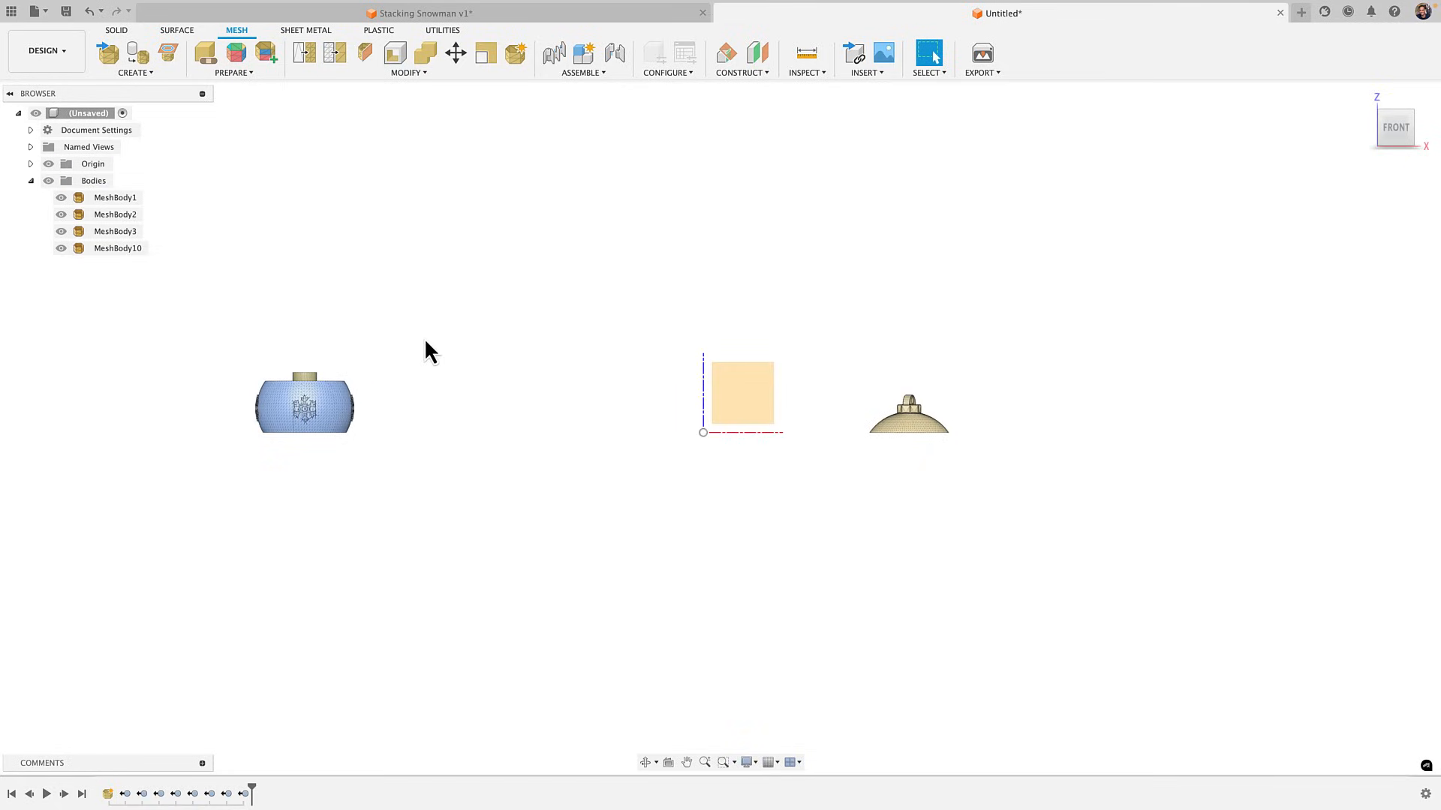
{"action": "left_click_drag", "start_coordinate": [437, 309], "coordinate": [158, 519]}
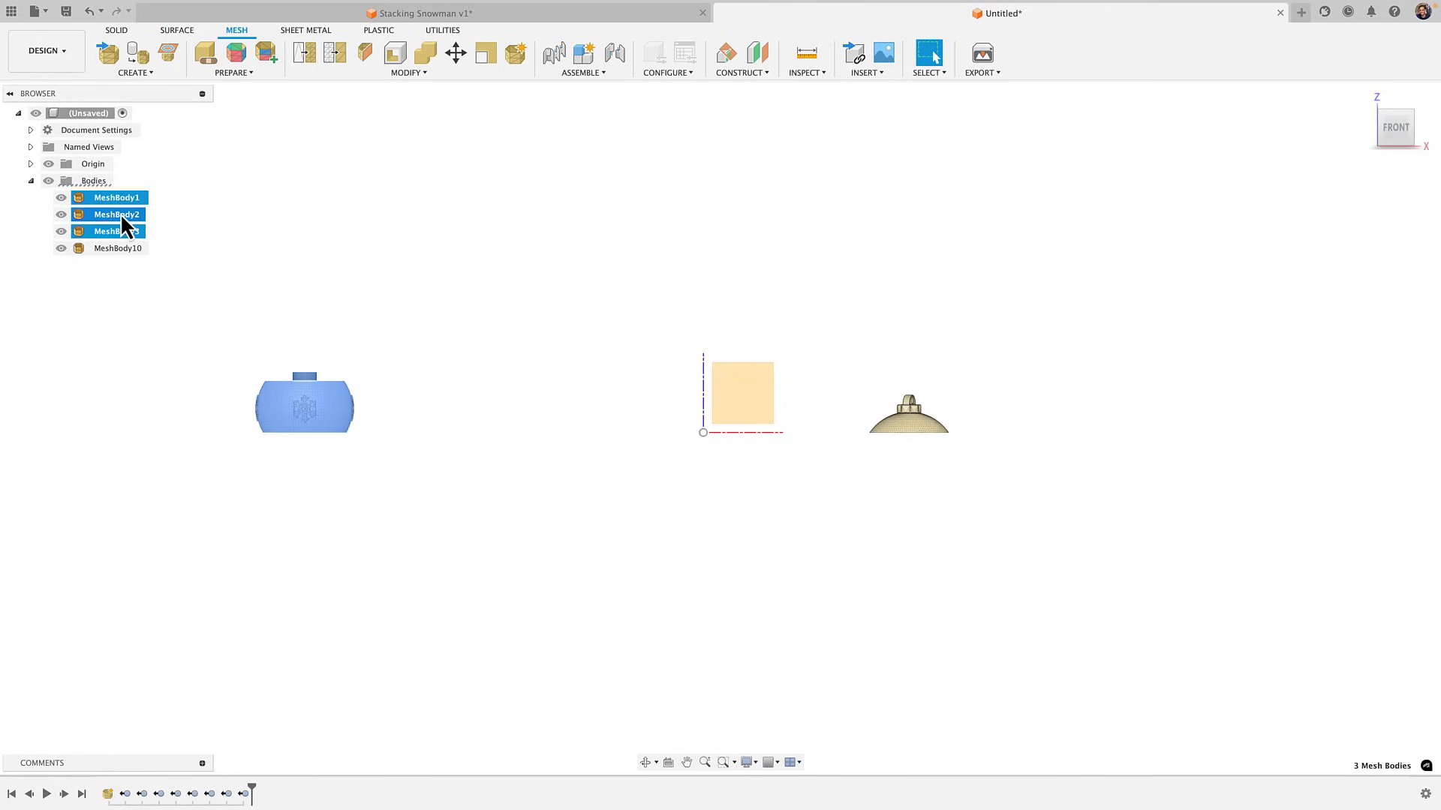
{"action": "right_click", "coordinate": [138, 221]}
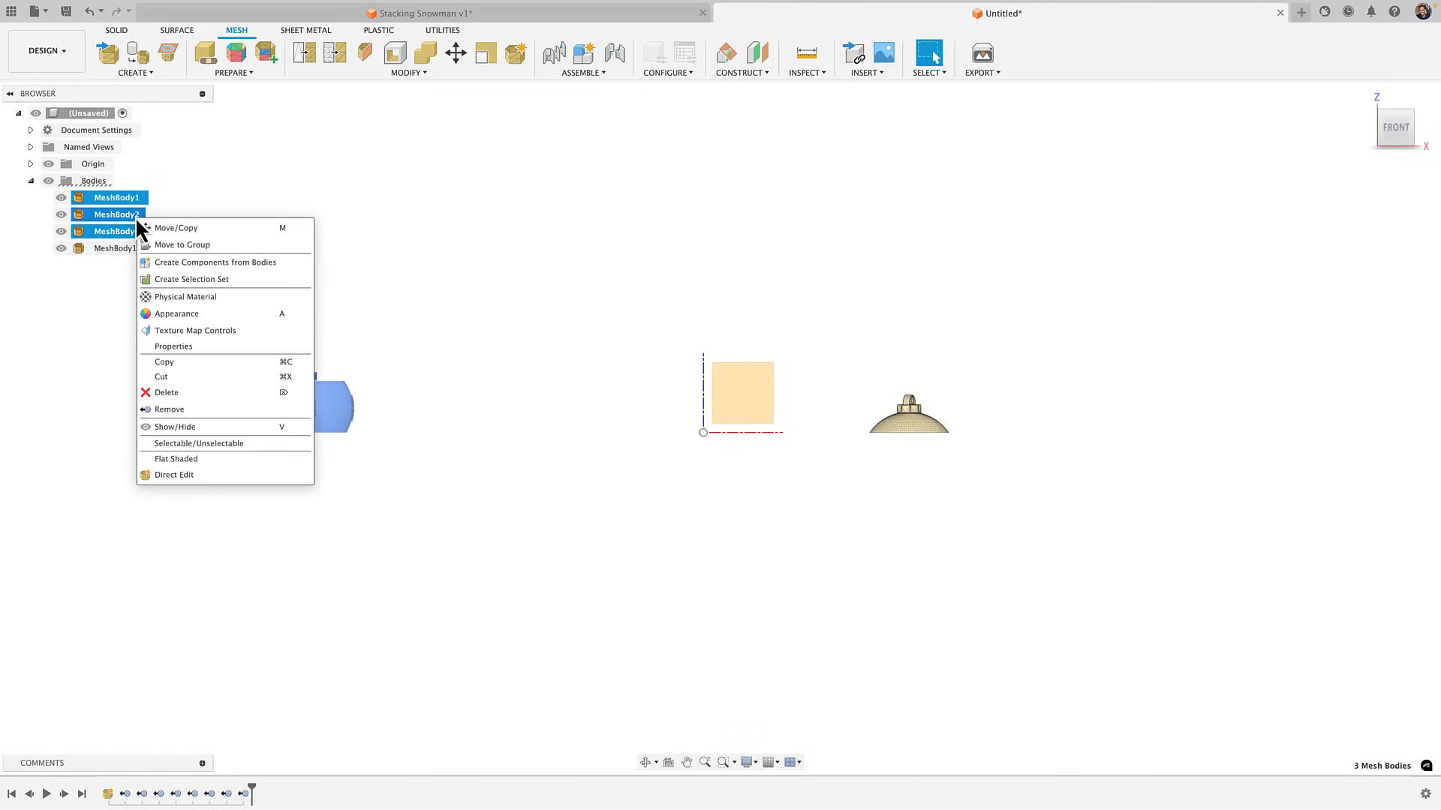
{"action": "left_click", "coordinate": [166, 229]}
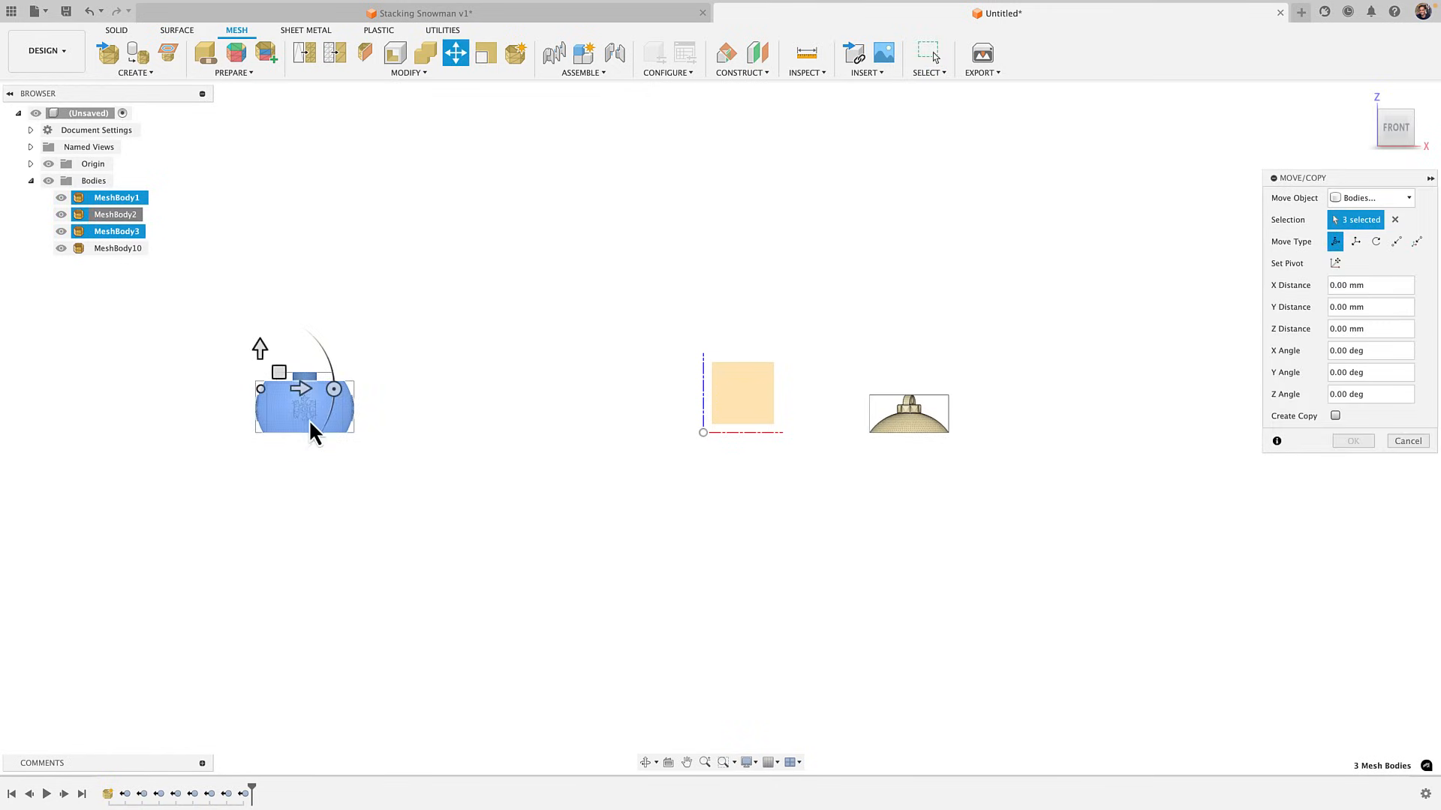
{"action": "left_click_drag", "start_coordinate": [300, 387], "coordinate": [701, 389]}
{"action": "scroll", "coordinate": [706, 394], "scroll_direction": "up", "scroll_amount": 10}
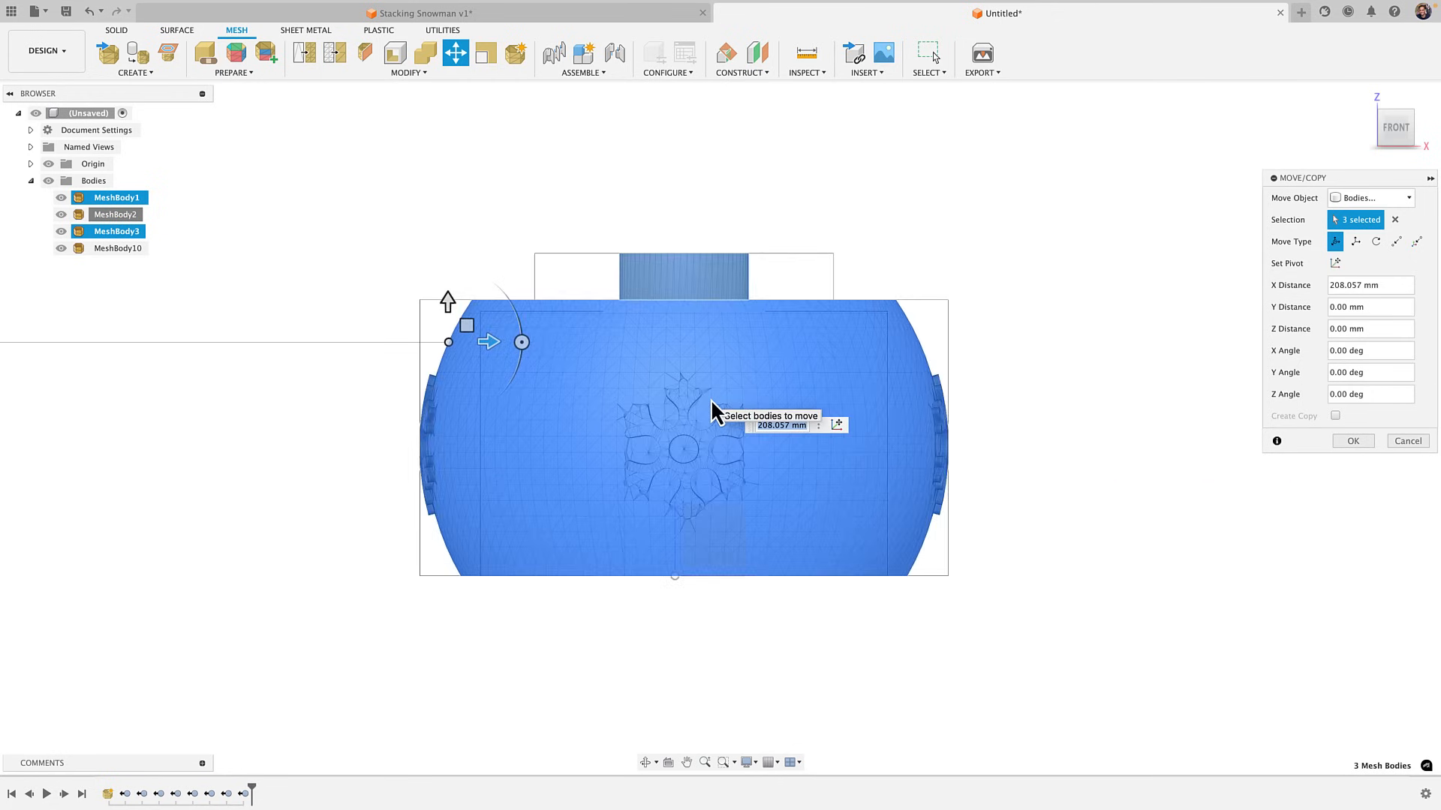
{"action": "scroll", "coordinate": [710, 399], "scroll_direction": "up", "scroll_amount": 3}
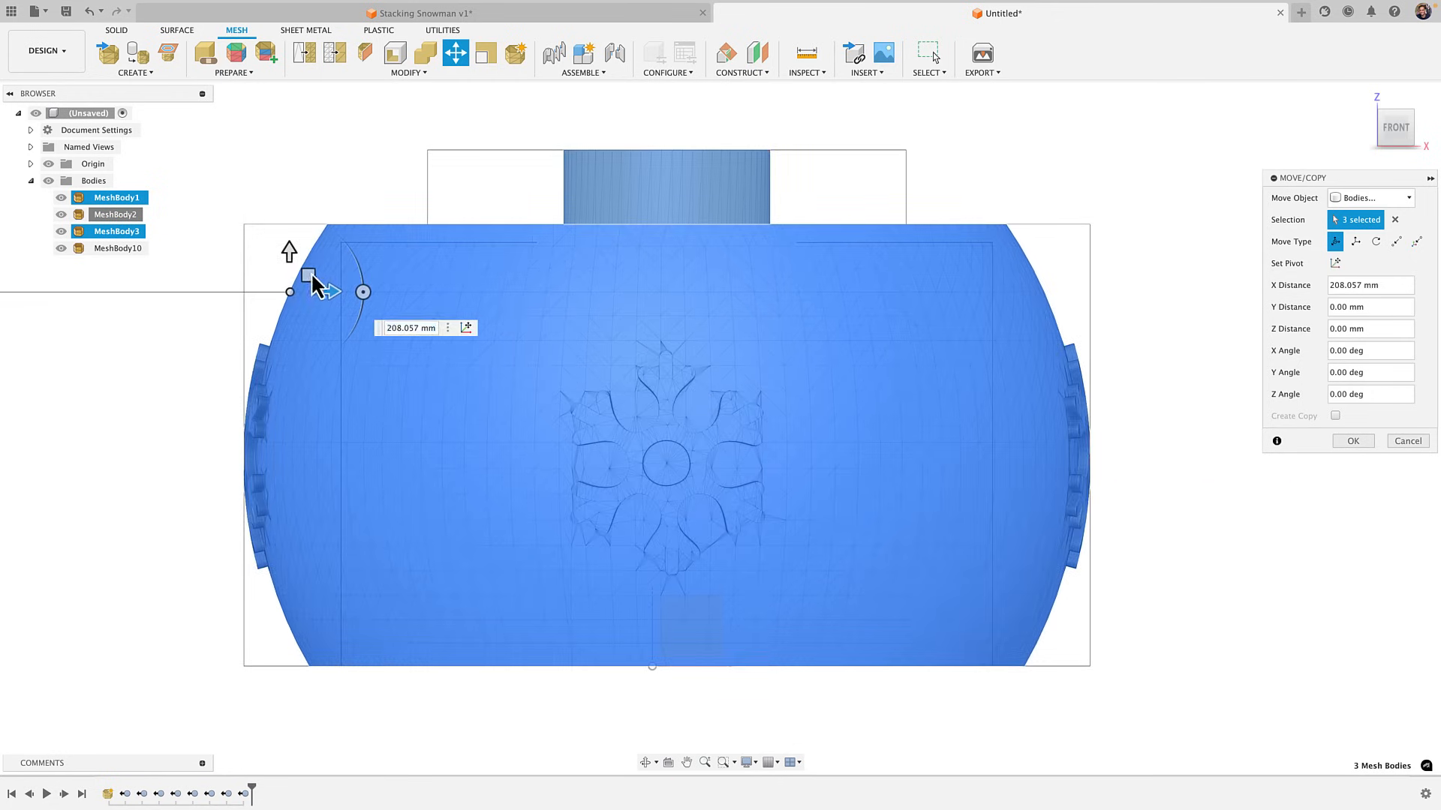
{"action": "left_click_drag", "start_coordinate": [333, 301], "coordinate": [308, 298]}
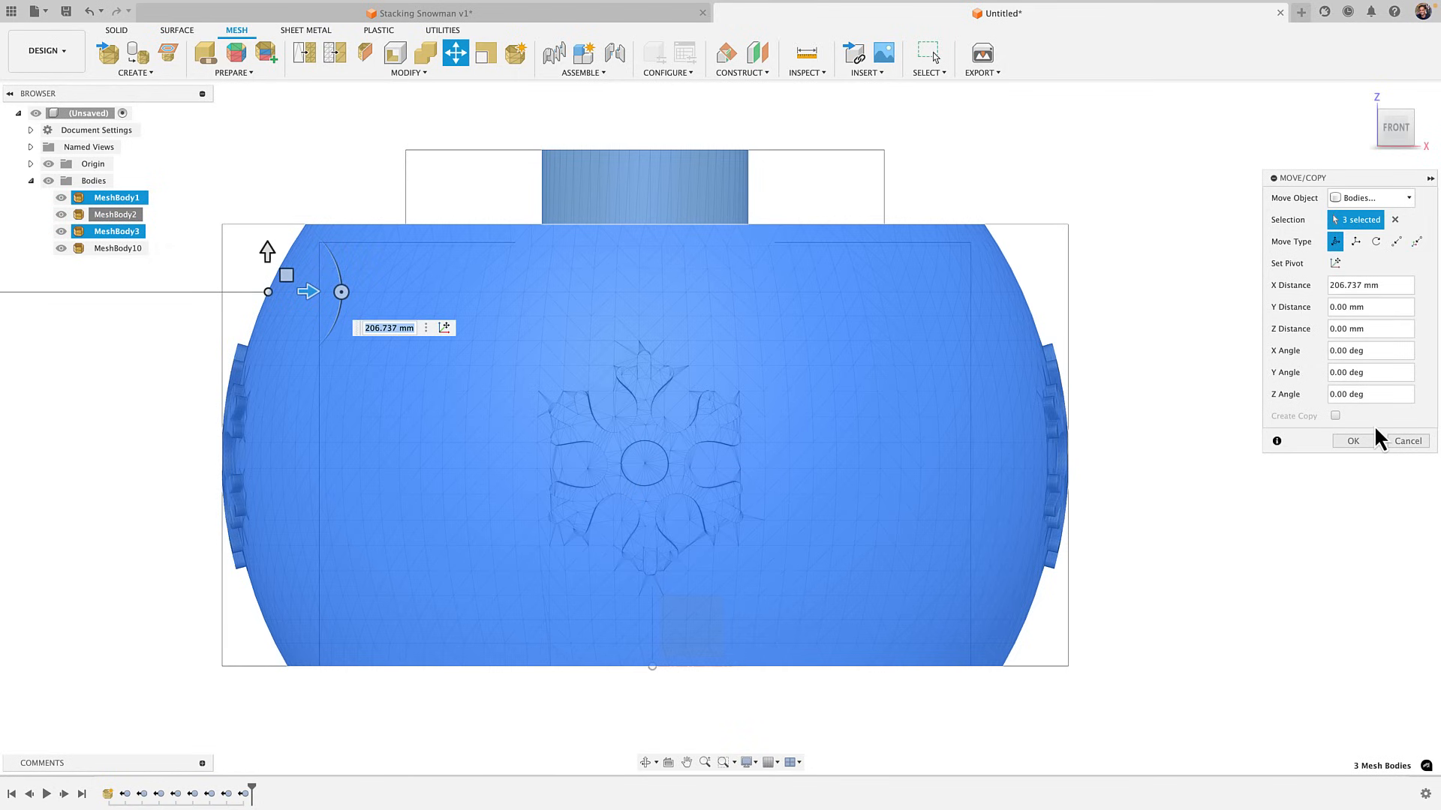
{"action": "left_click", "coordinate": [1353, 442]}
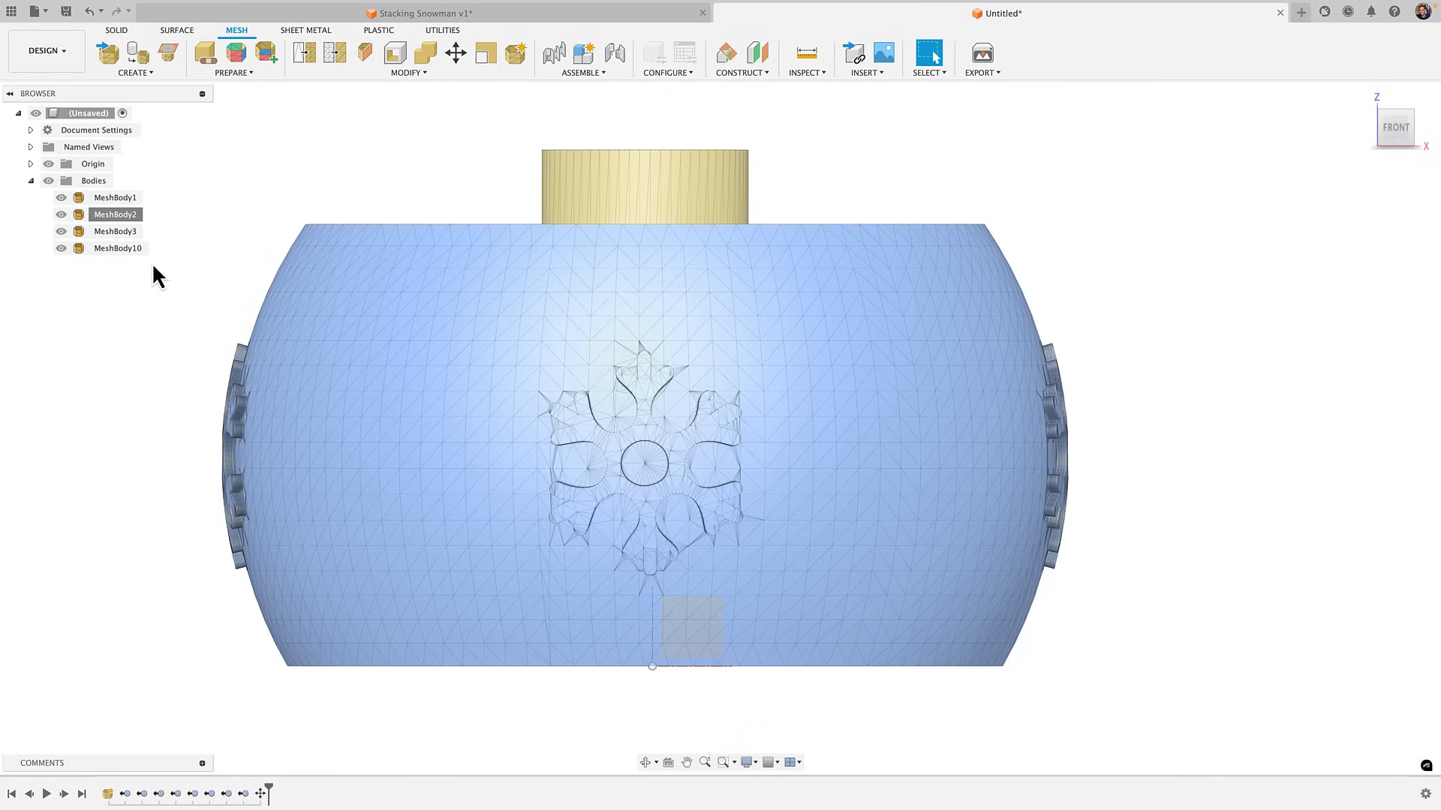
Create a solid-modeling sketch on the front origin plane
{"action": "left_click", "coordinate": [117, 33]}
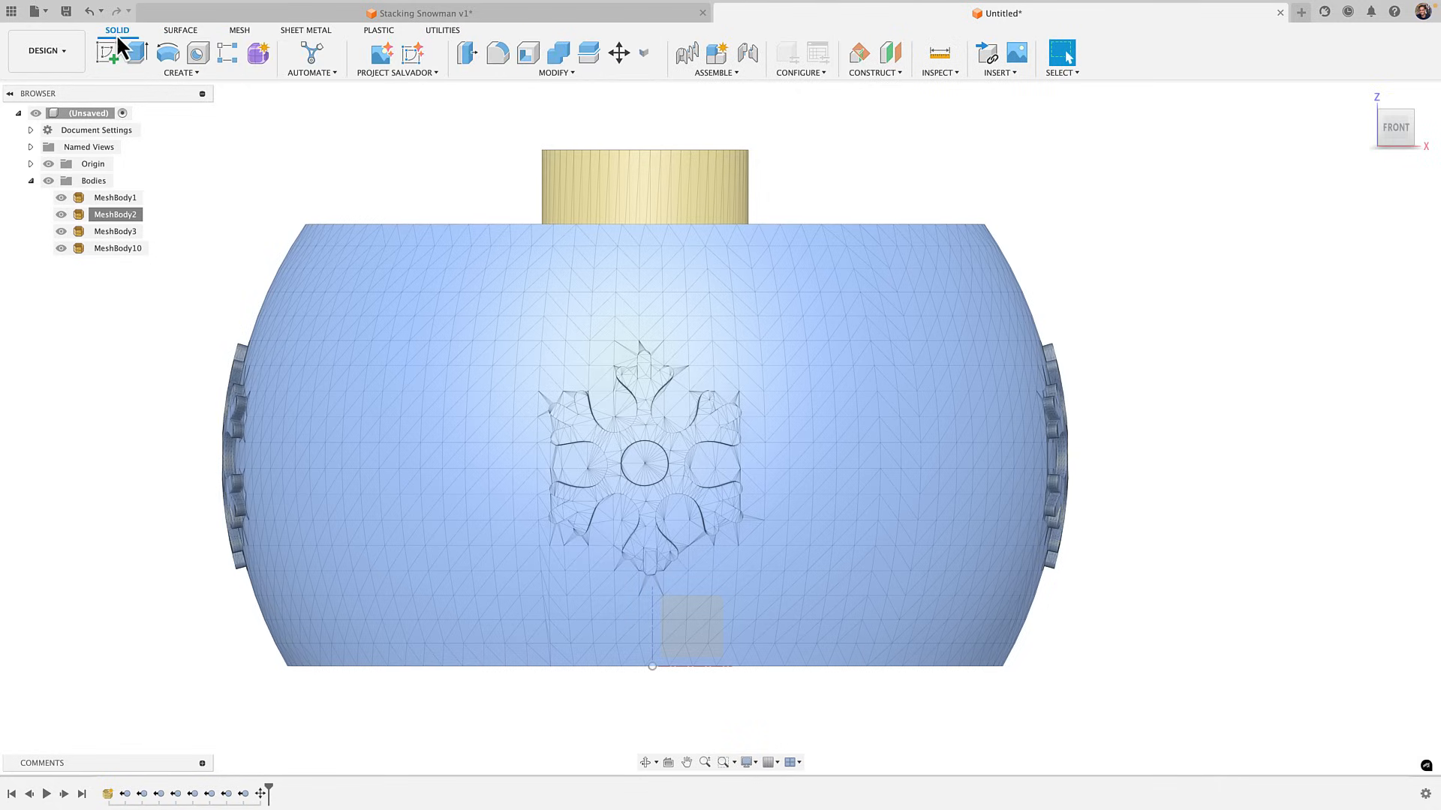
{"action": "left_click", "coordinate": [109, 54]}
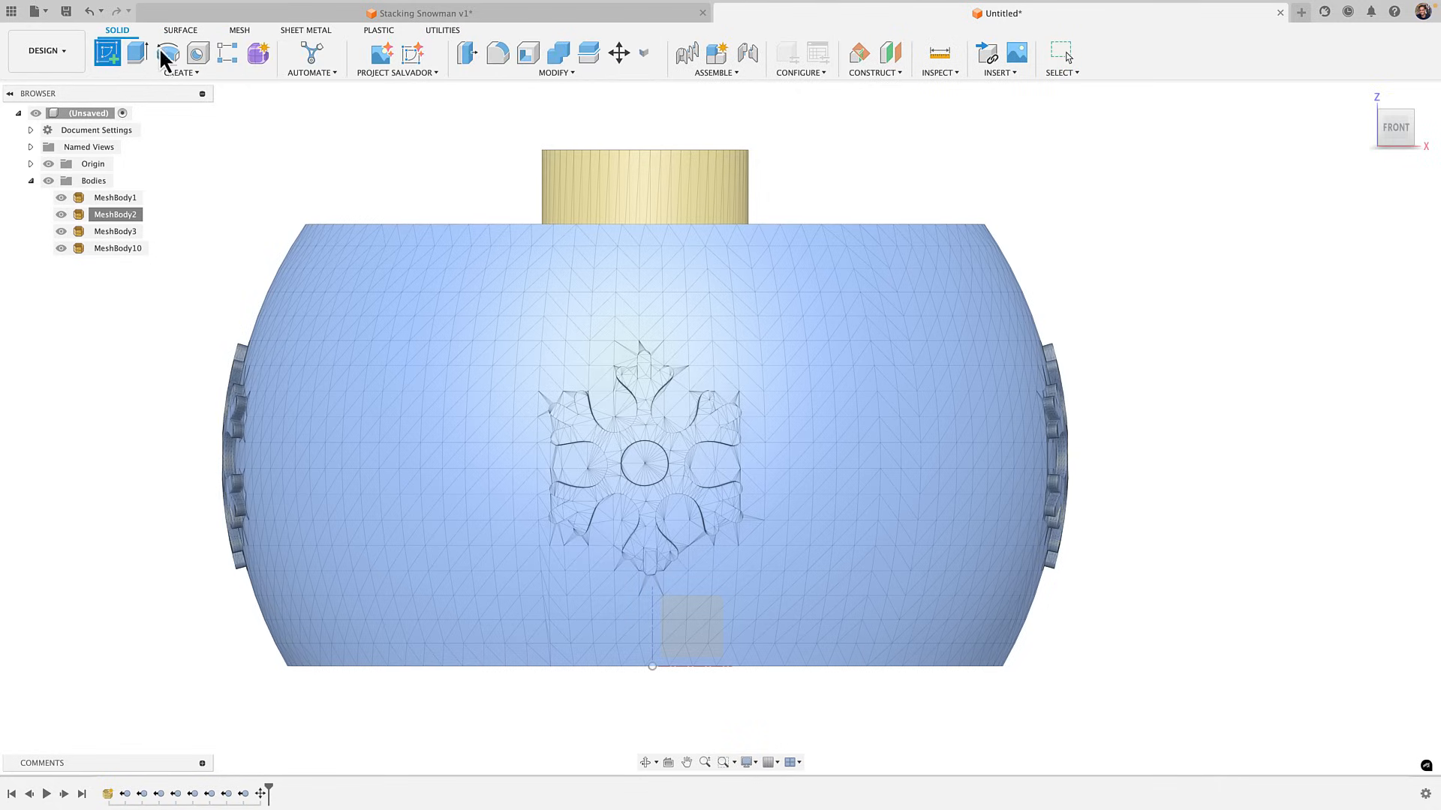
{"action": "left_click", "coordinate": [716, 661]}
{"action": "middle_click_drag", "start_coordinate": [695, 244], "coordinate": [708, 426]}
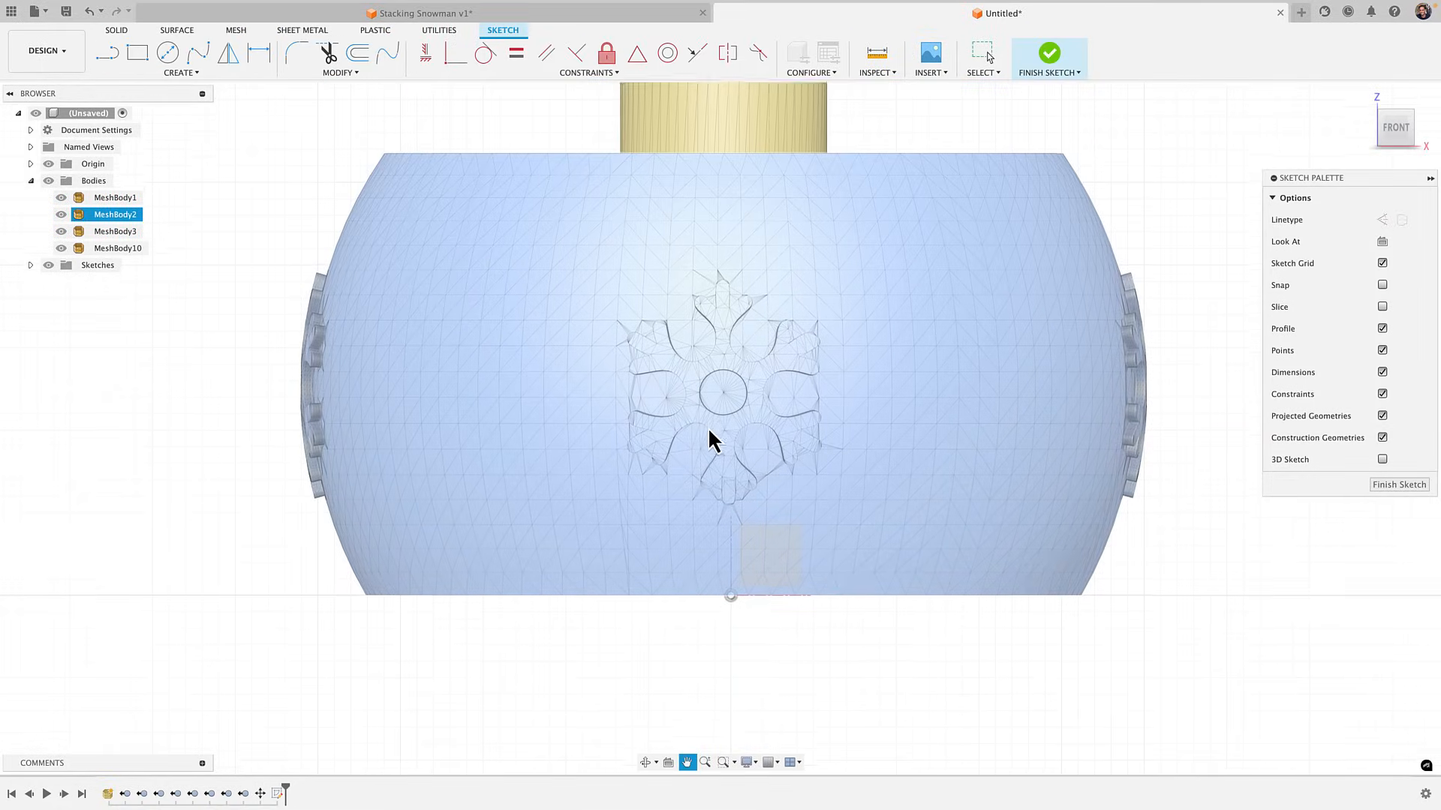
{"action": "scroll", "coordinate": [376, 579], "scroll_direction": "up", "scroll_amount": 5}
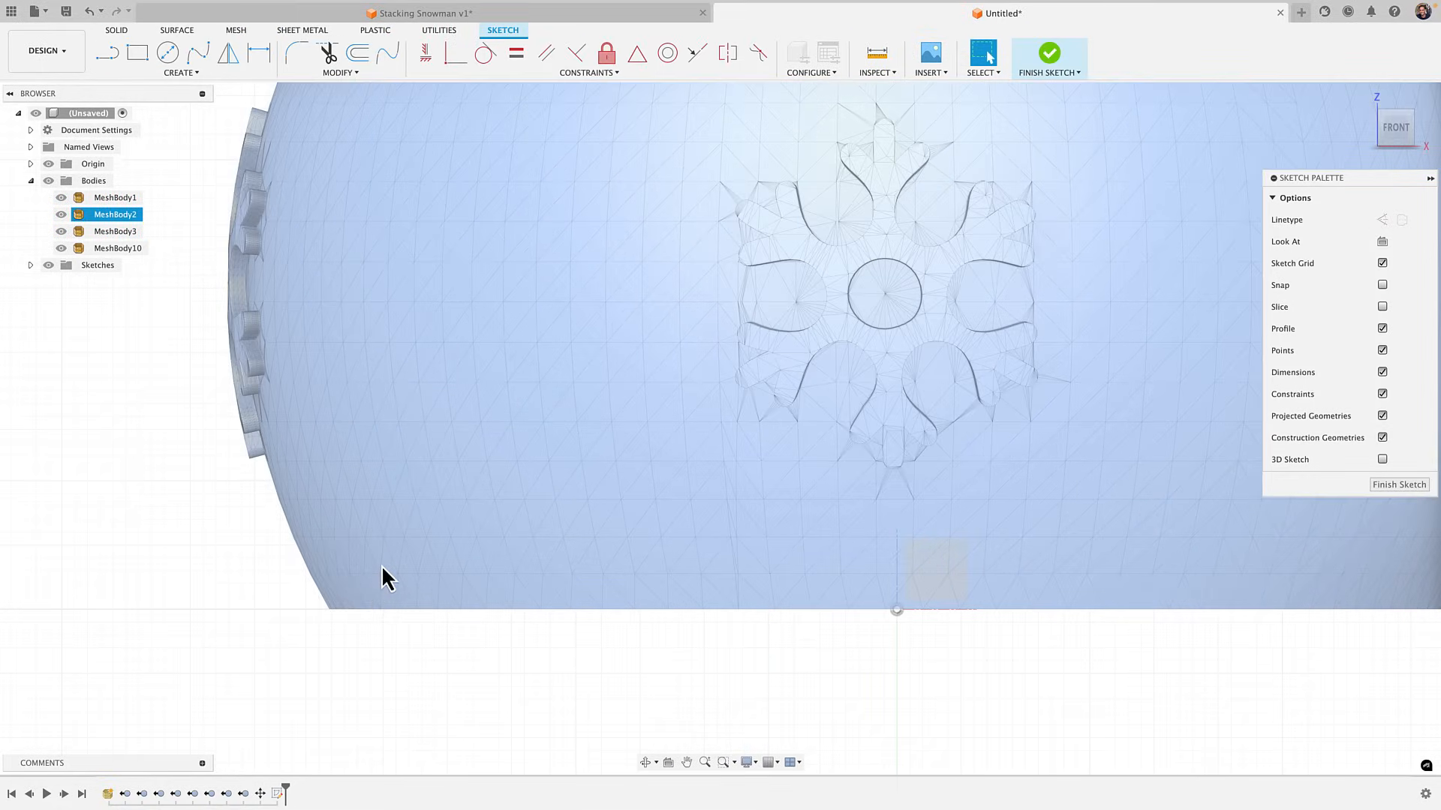
Sketch a horizontal line about 43 mm long just under the ornament base, from one bottom corner to the other
{"action": "key", "text": "l"}
{"action": "scroll", "coordinate": [330, 645], "scroll_direction": "up", "scroll_amount": 5}
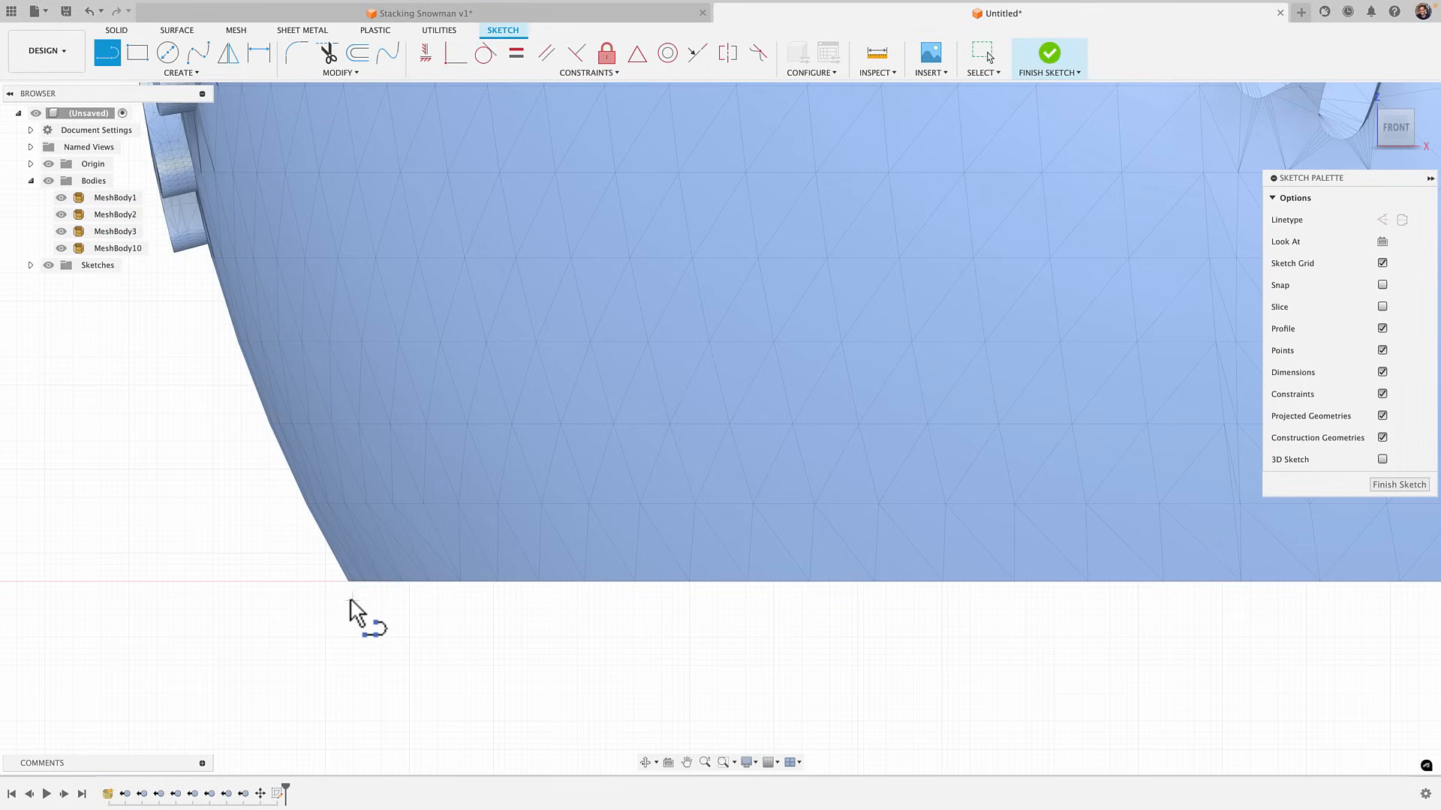
{"action": "scroll", "coordinate": [350, 598], "scroll_direction": "up", "scroll_amount": 3}
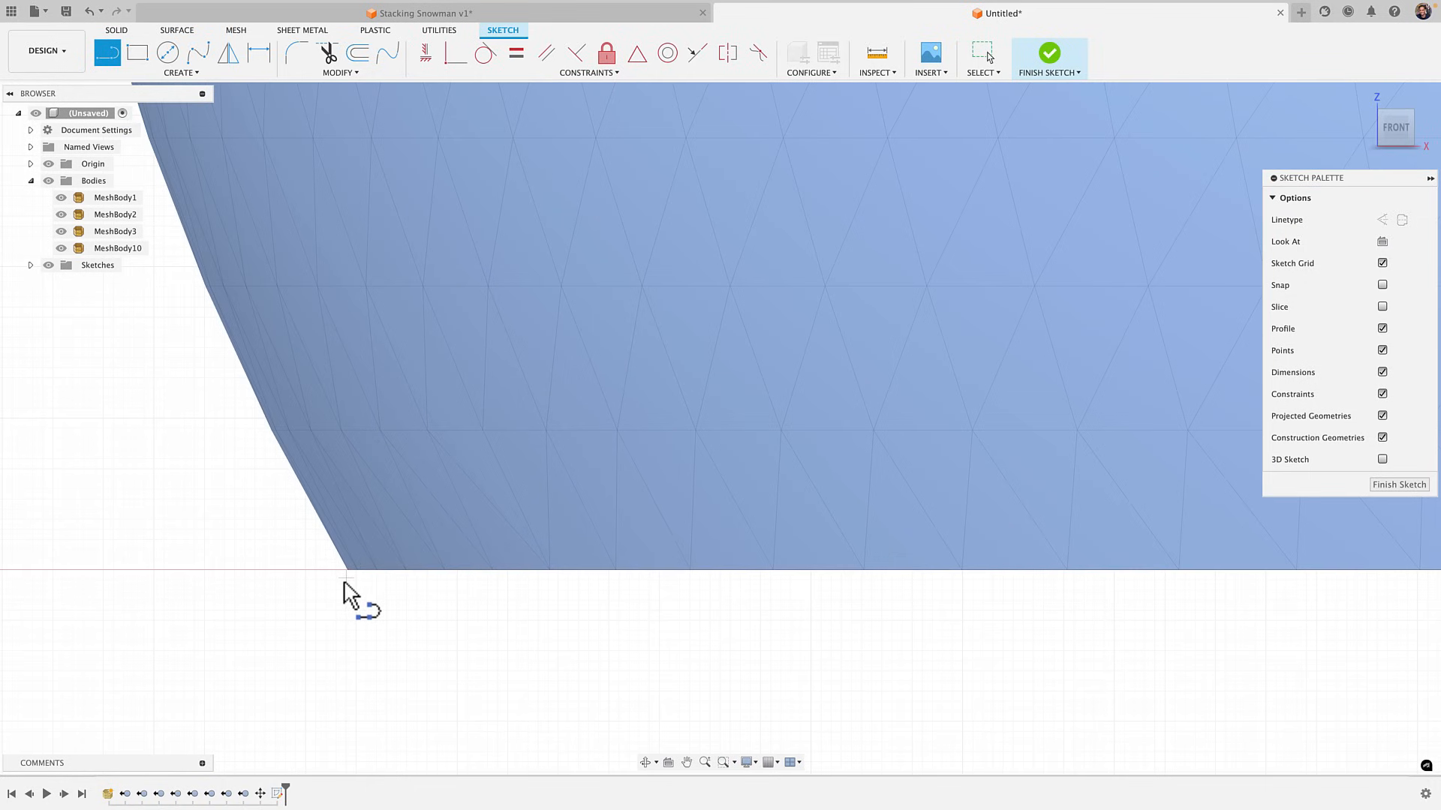
{"action": "left_click", "coordinate": [345, 584]}
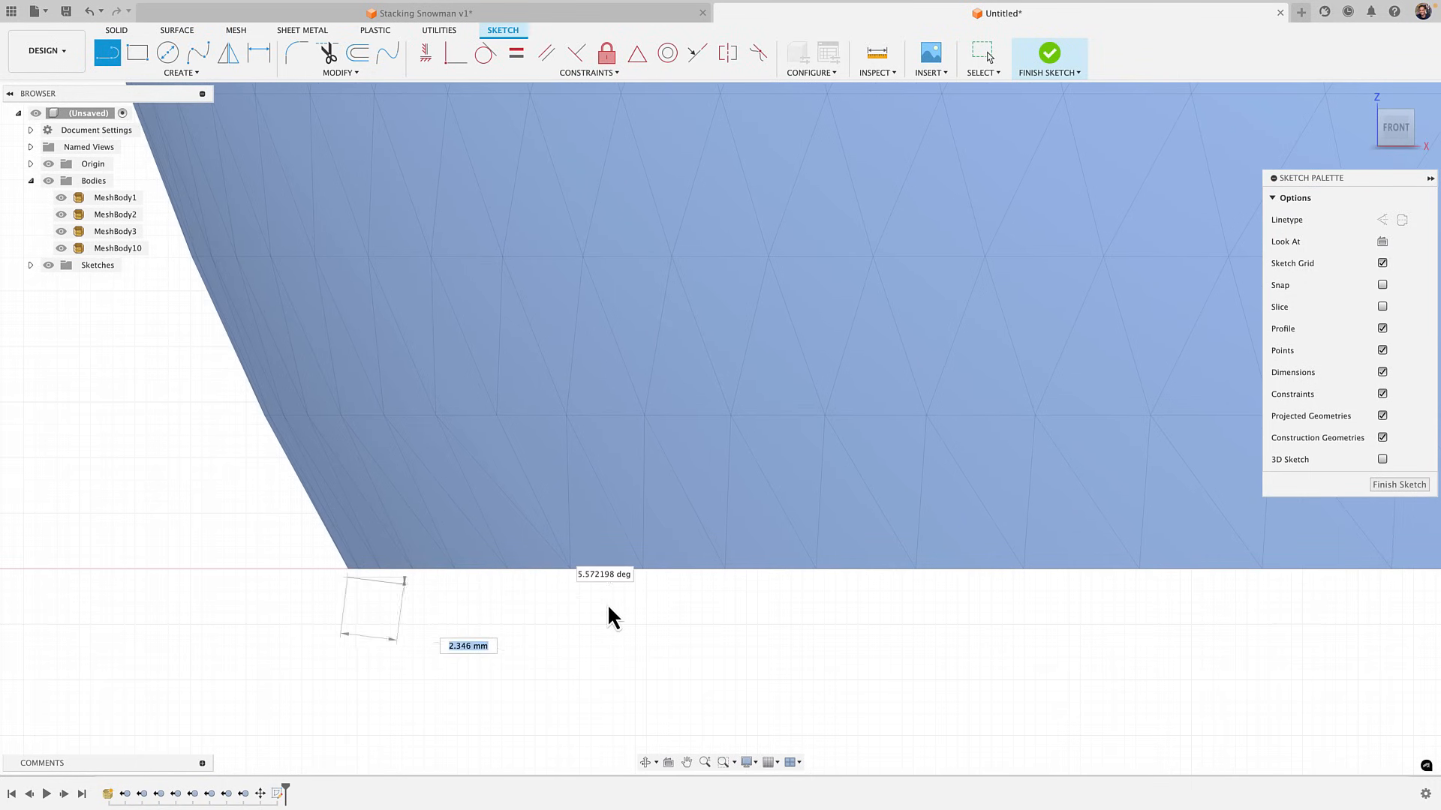
{"action": "scroll", "coordinate": [755, 592], "scroll_direction": "down", "scroll_amount": 10}
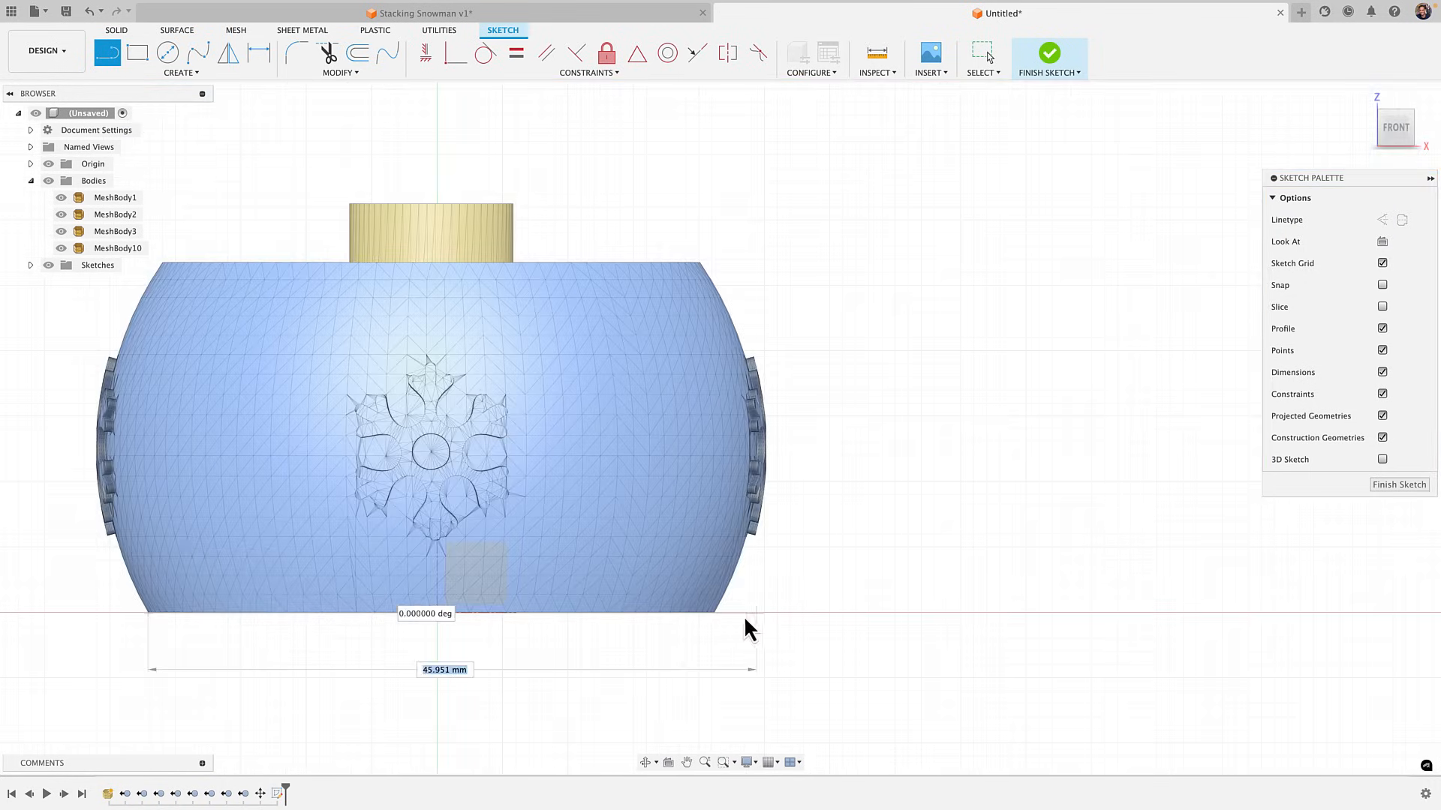
{"action": "scroll", "coordinate": [744, 615], "scroll_direction": "up", "scroll_amount": 8}
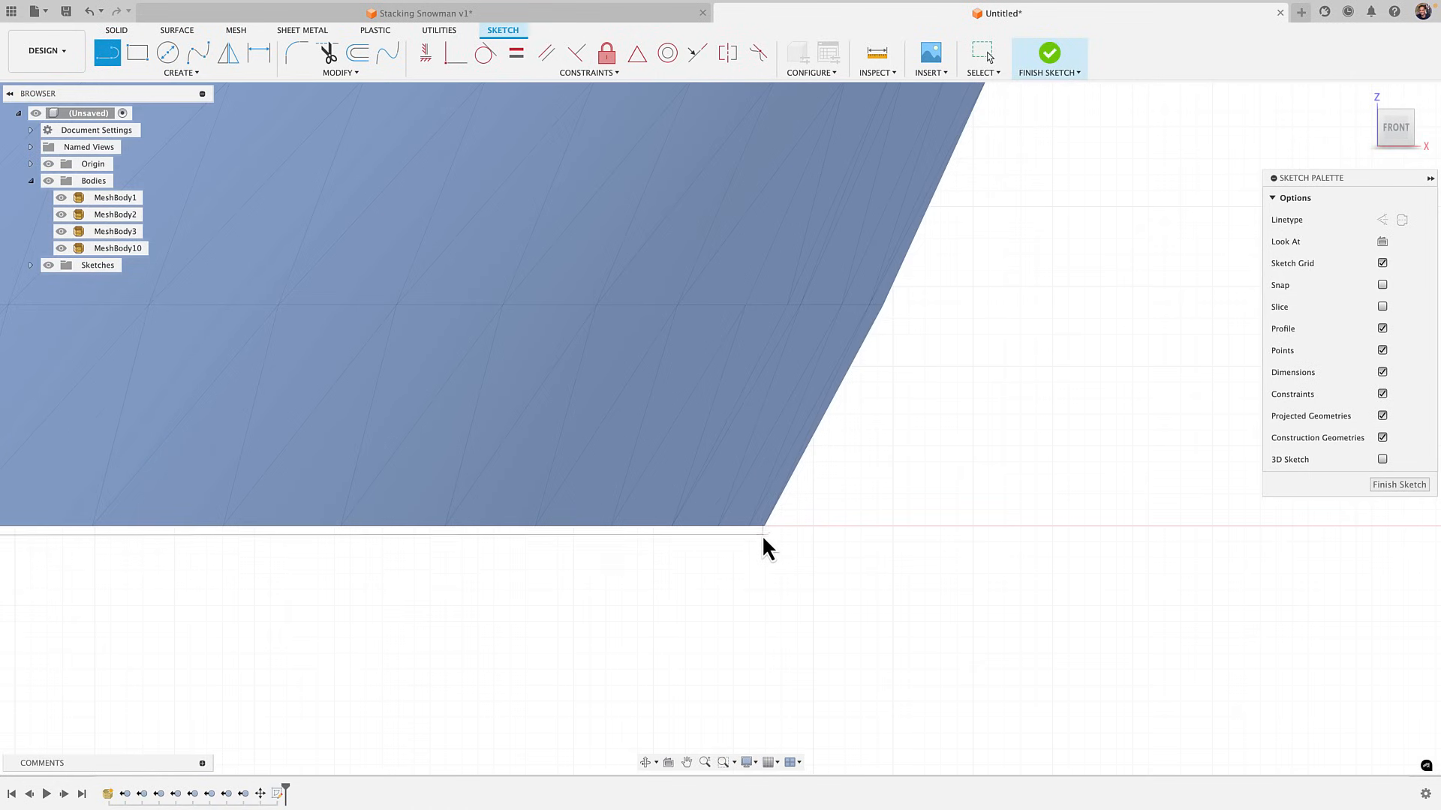
{"action": "left_click", "coordinate": [762, 534]}
{"action": "scroll", "coordinate": [763, 538], "scroll_direction": "down", "scroll_amount": 2}
{"action": "key", "text": "Escape"}
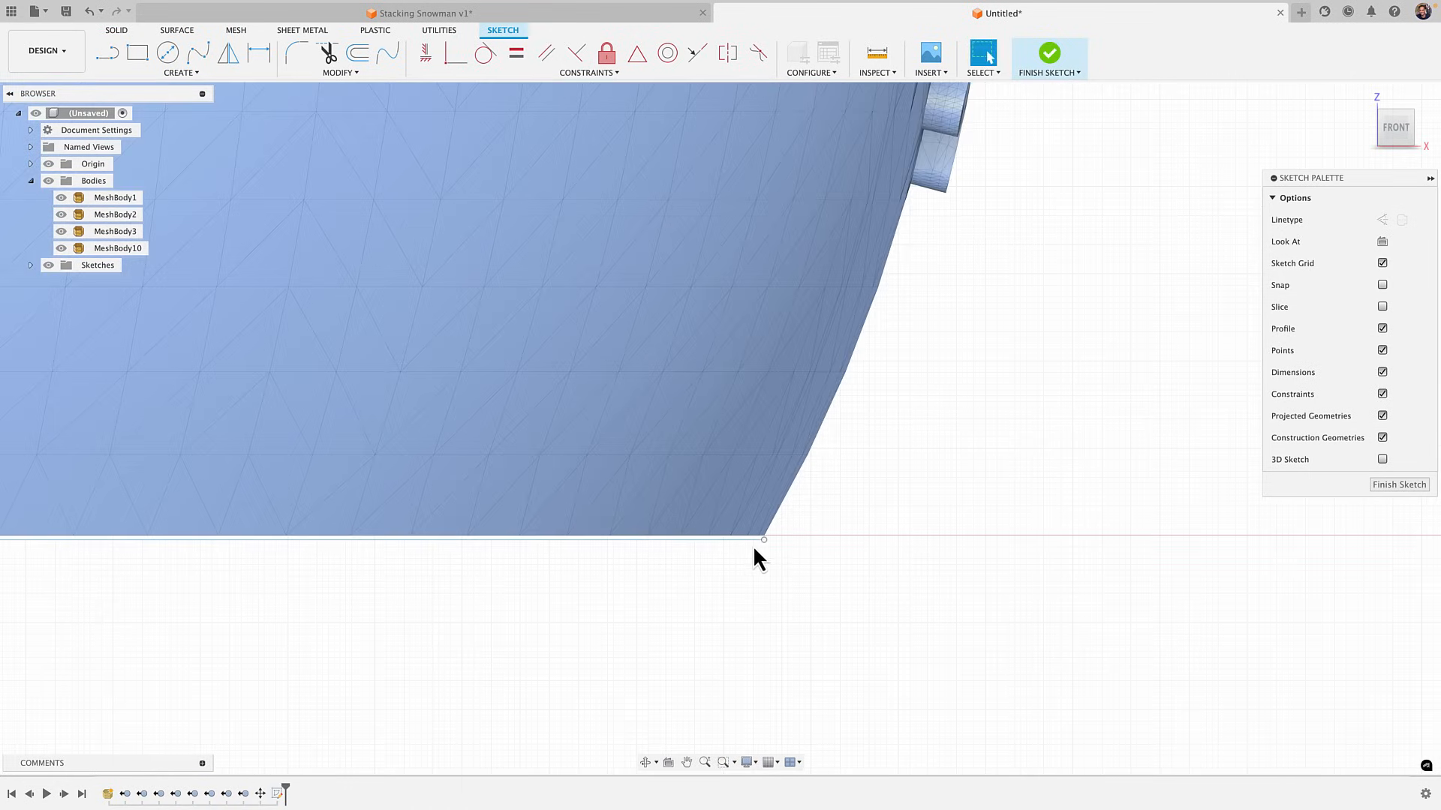
Try to apply a Horizontal/Vertical constraint to the reference line under the ornament base
{"action": "left_click", "coordinate": [750, 540]}
{"action": "scroll", "coordinate": [553, 573], "scroll_direction": "down", "scroll_amount": 2}
{"action": "middle_click_drag", "start_coordinate": [570, 575], "coordinate": [900, 608]}
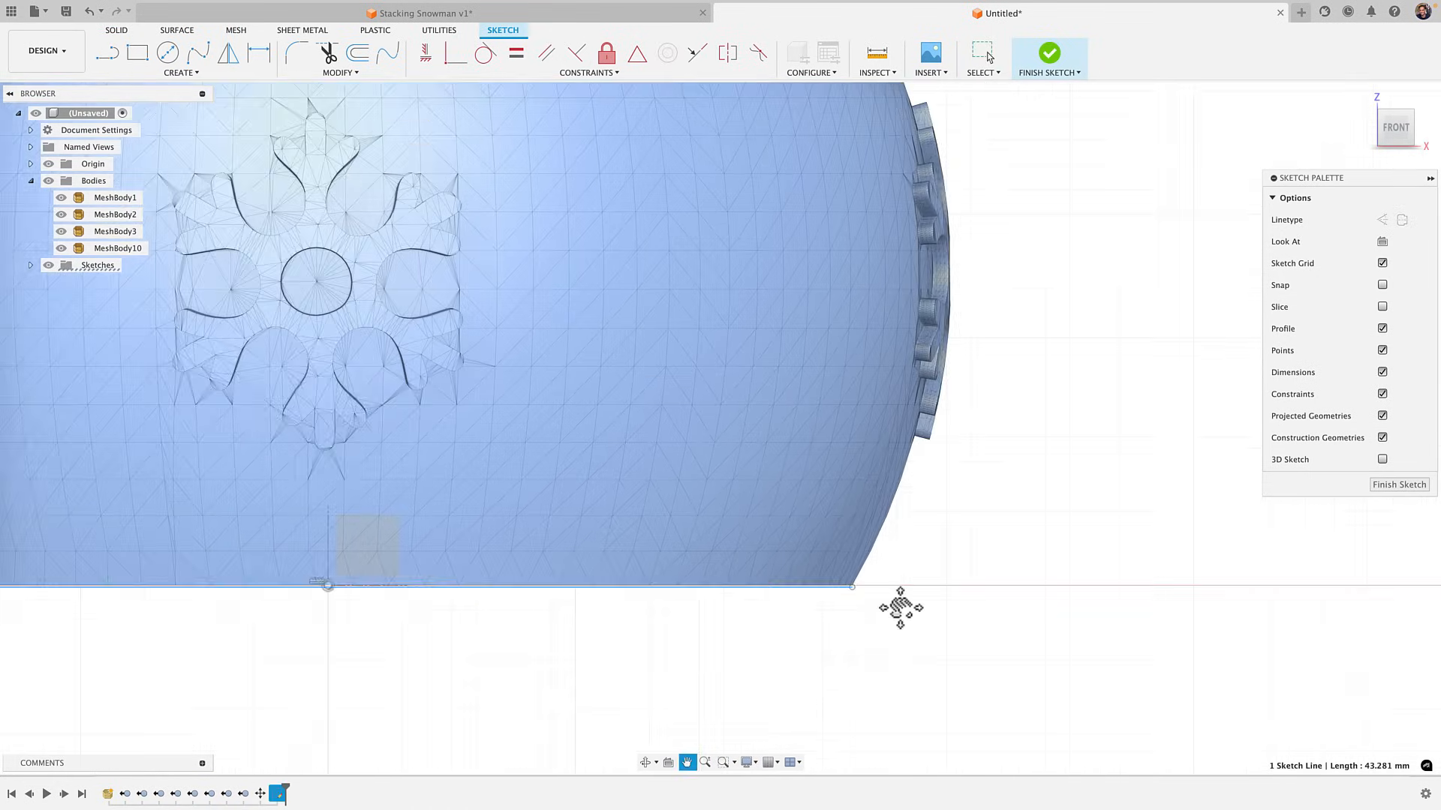
{"action": "scroll", "coordinate": [585, 559], "scroll_direction": "up", "scroll_amount": 6}
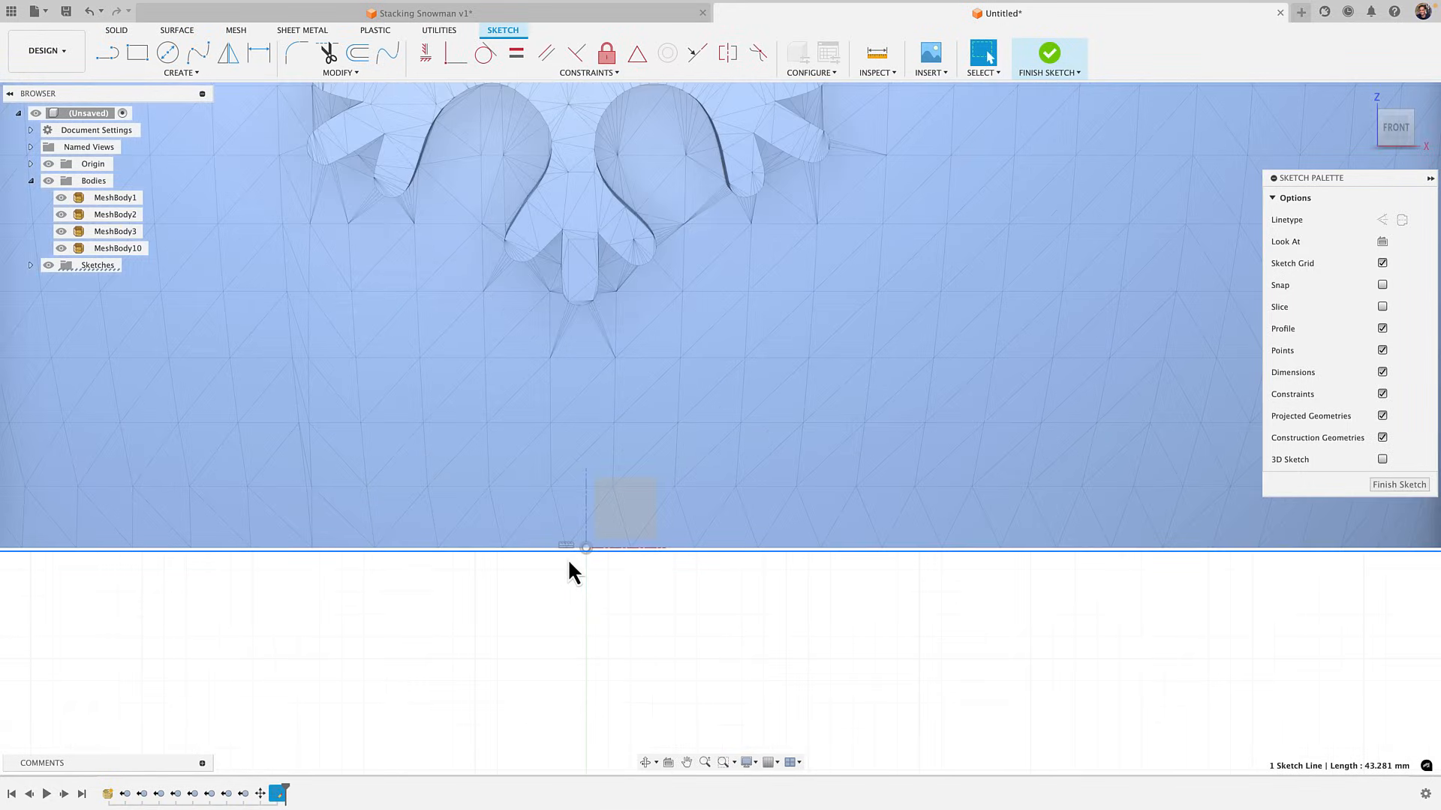
{"action": "scroll", "coordinate": [524, 313], "scroll_direction": "down", "scroll_amount": 3}
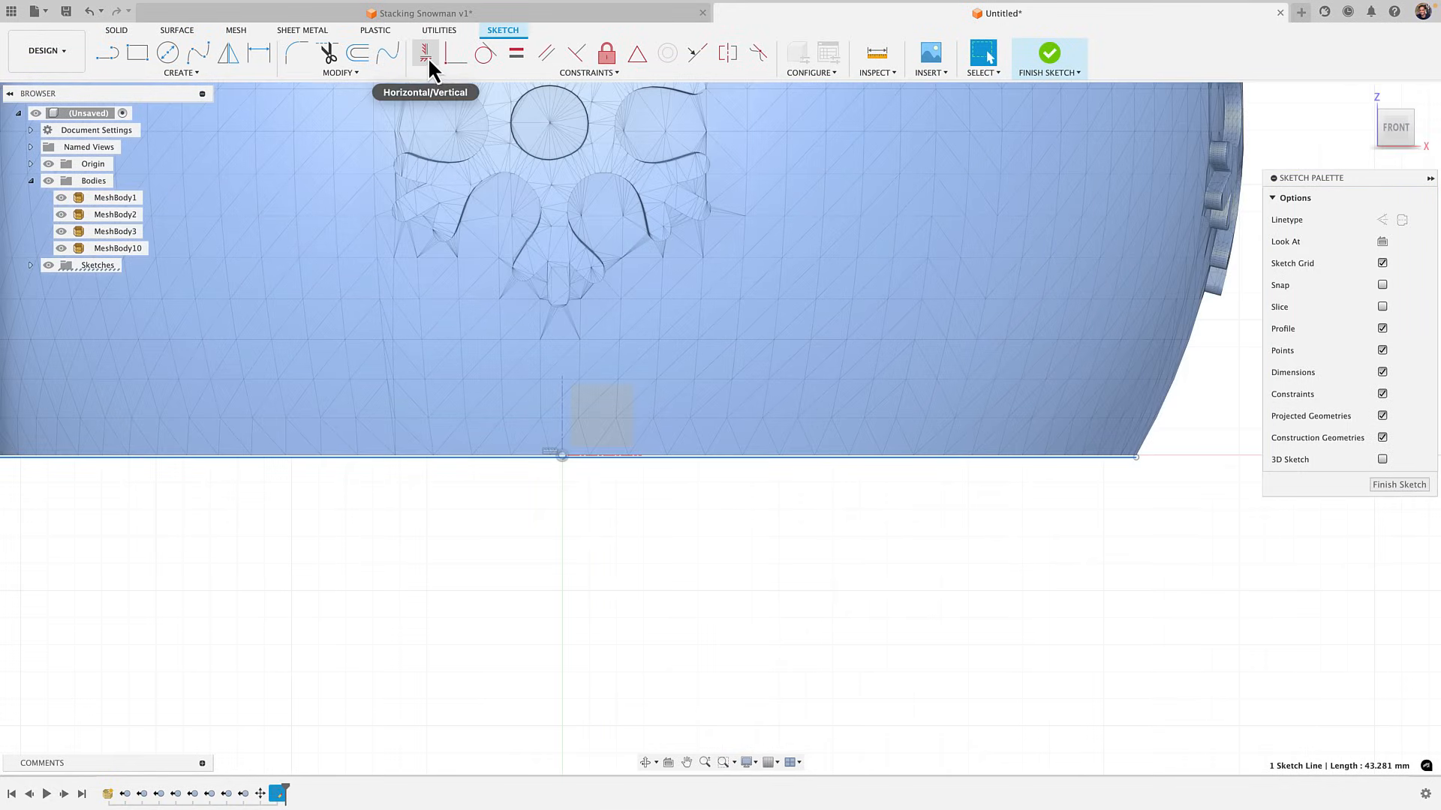
{"action": "left_click", "coordinate": [427, 57]}
{"action": "scroll", "coordinate": [493, 579], "scroll_direction": "down", "scroll_amount": 4}
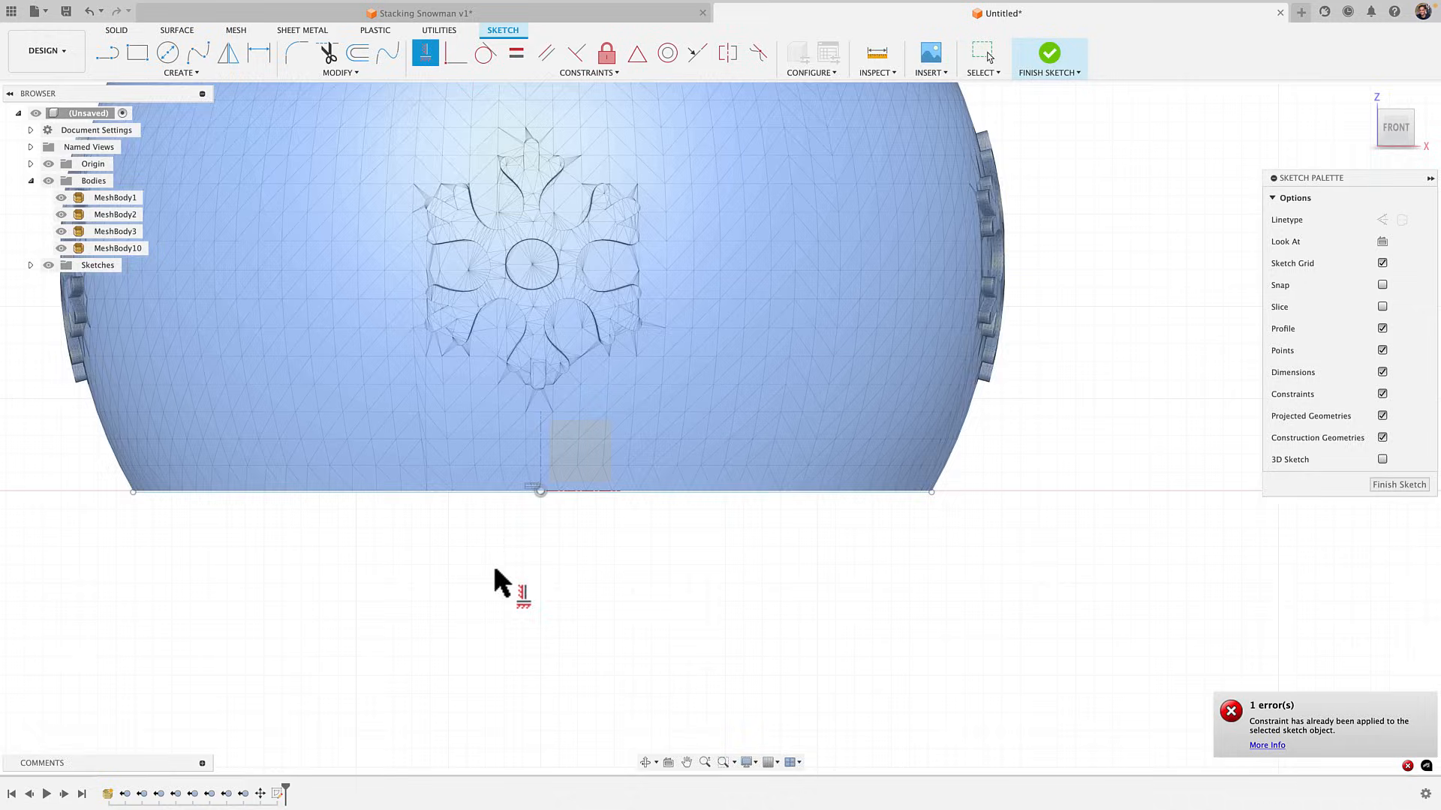
{"action": "scroll", "coordinate": [562, 605], "scroll_direction": "up", "scroll_amount": 2}
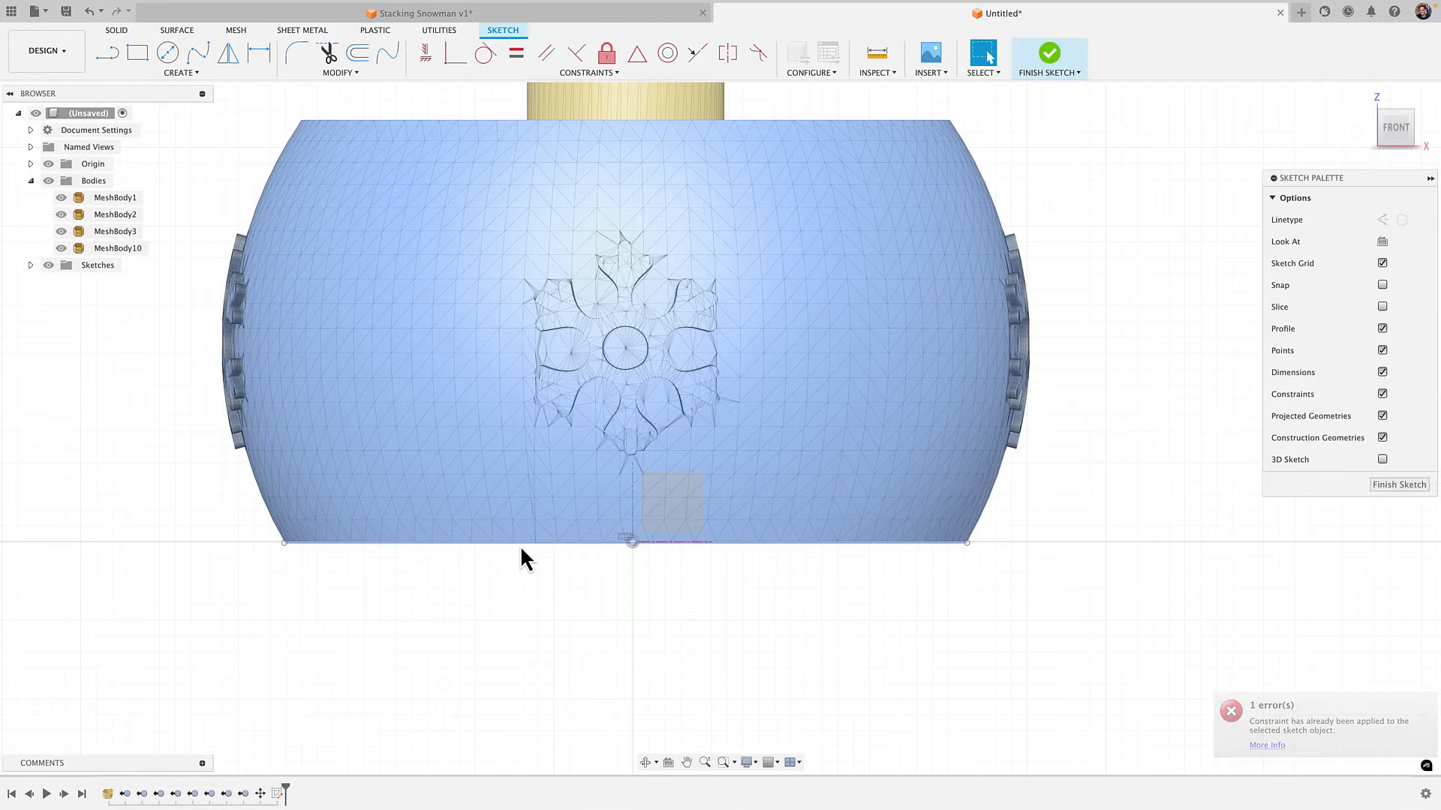
Pull the reference line slightly below the ornament and constrain its midpoint to the origin
{"action": "left_click_drag", "start_coordinate": [519, 544], "coordinate": [523, 573]}
{"action": "left_click", "coordinate": [530, 578]}
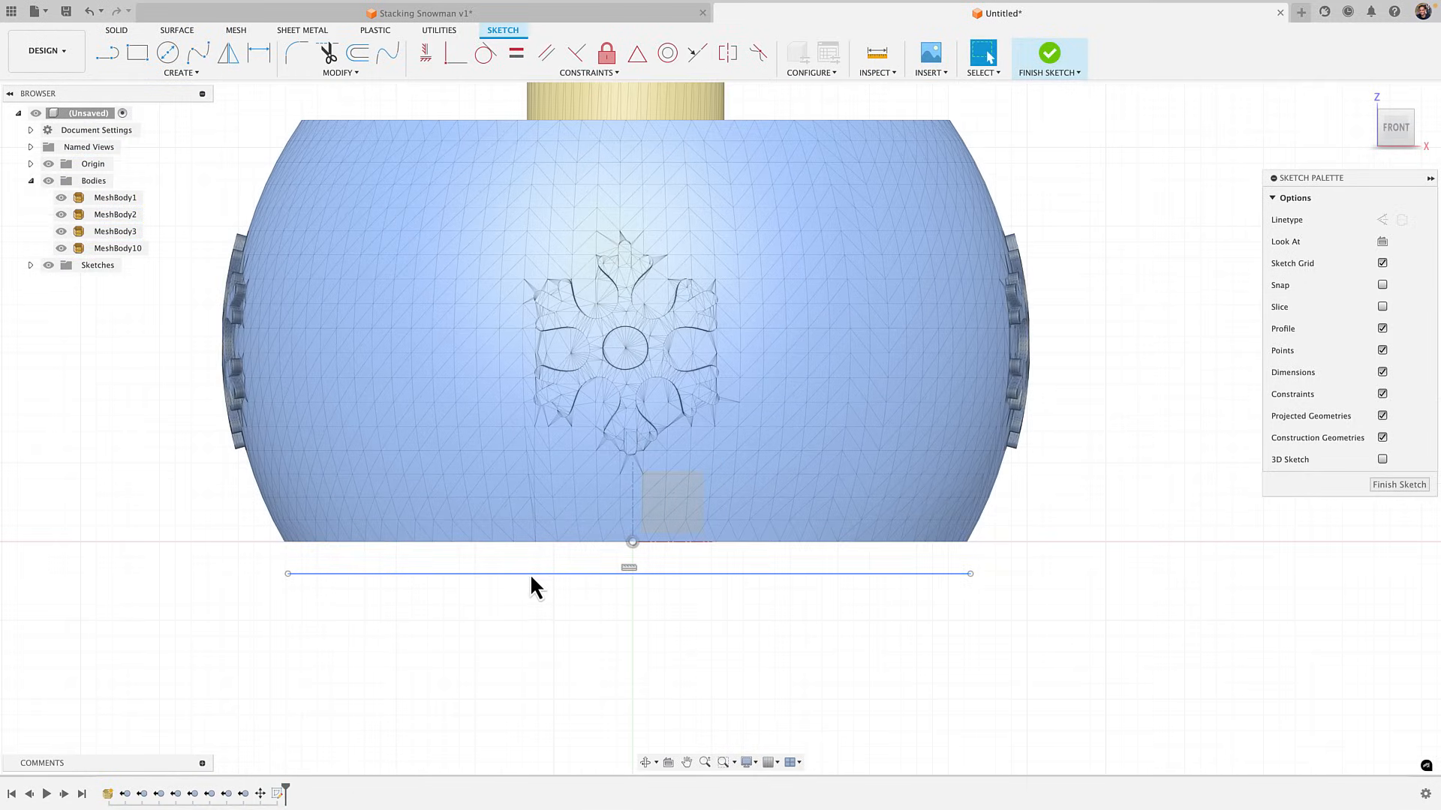
{"action": "left_click", "coordinate": [576, 323]}
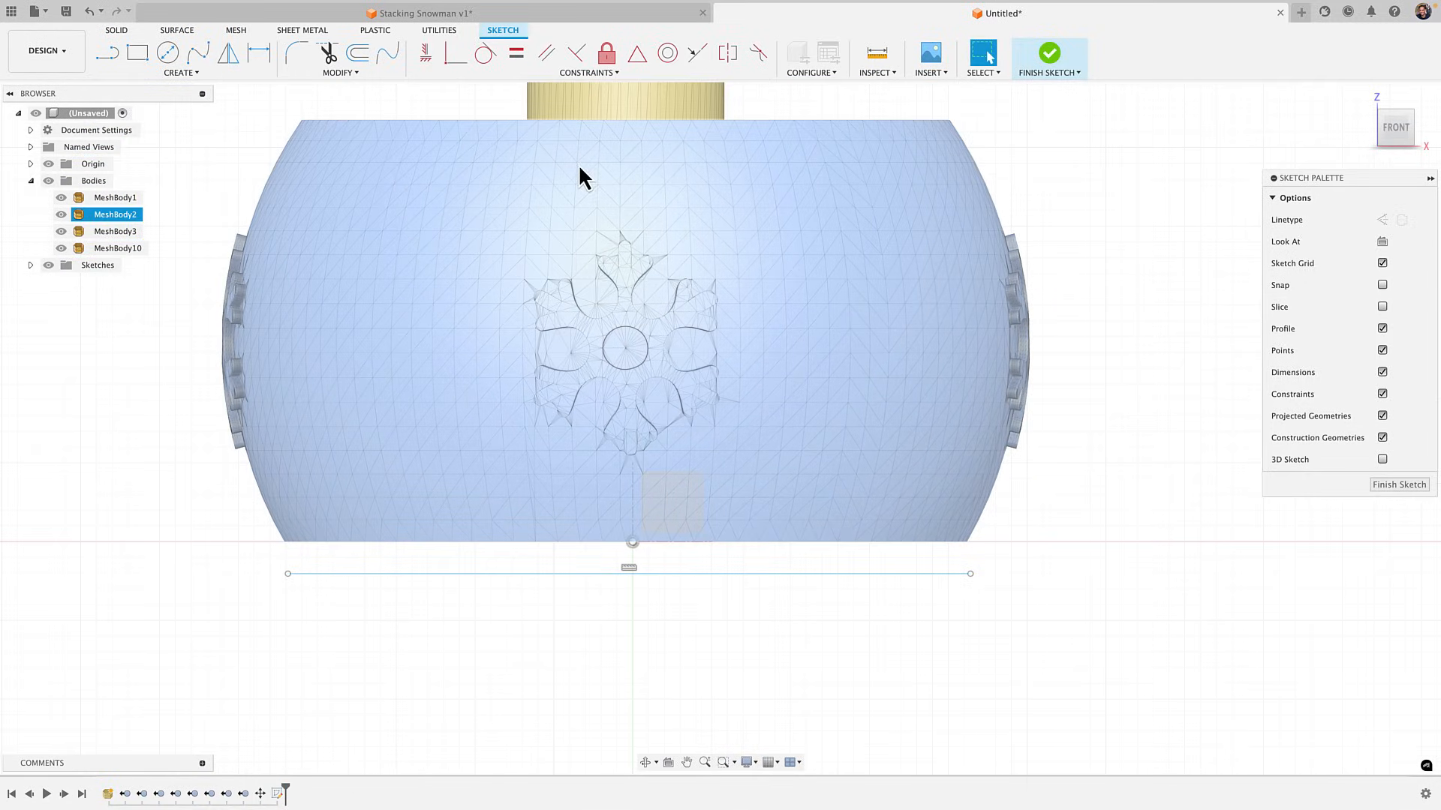
{"action": "left_click", "coordinate": [502, 112]}
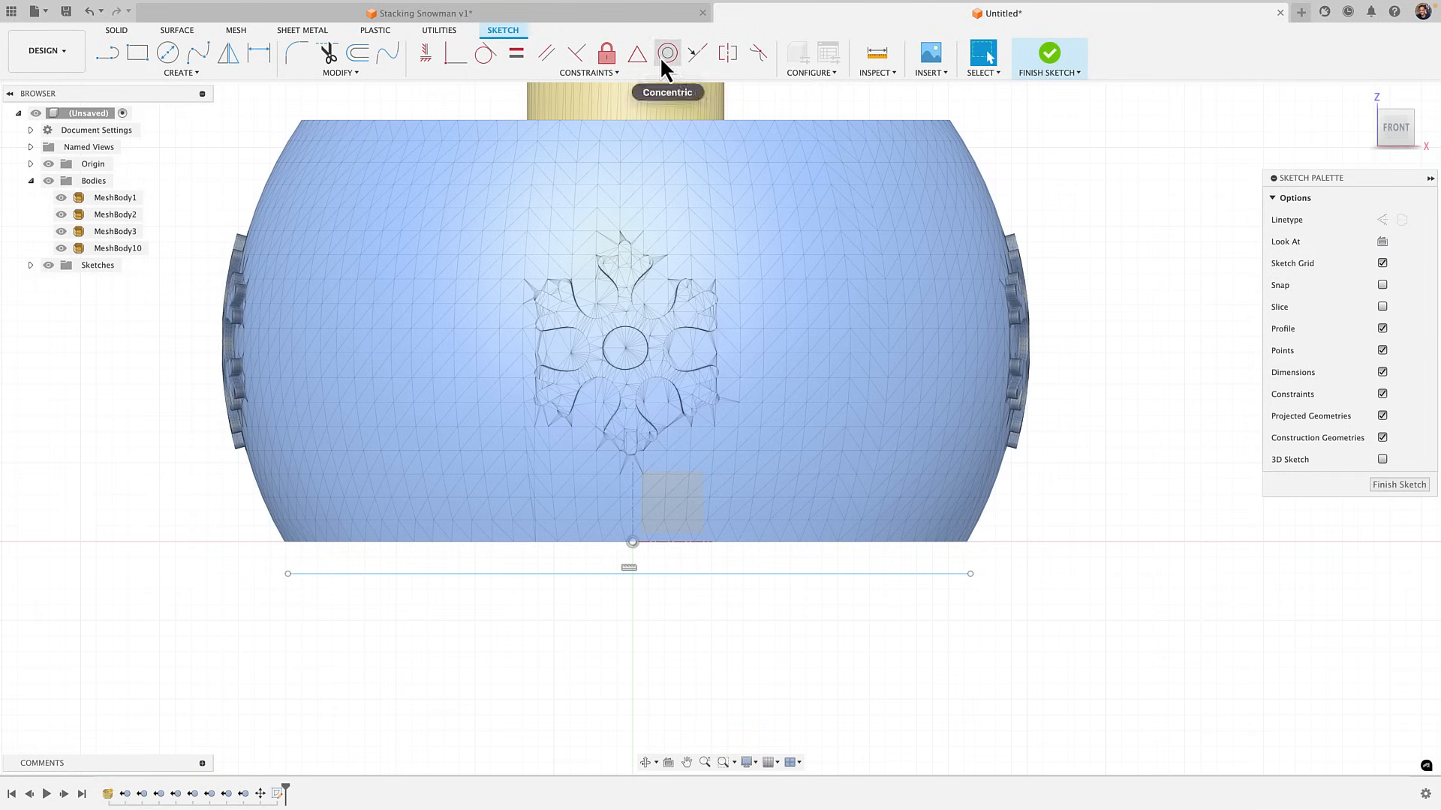
{"action": "left_click", "coordinate": [637, 53]}
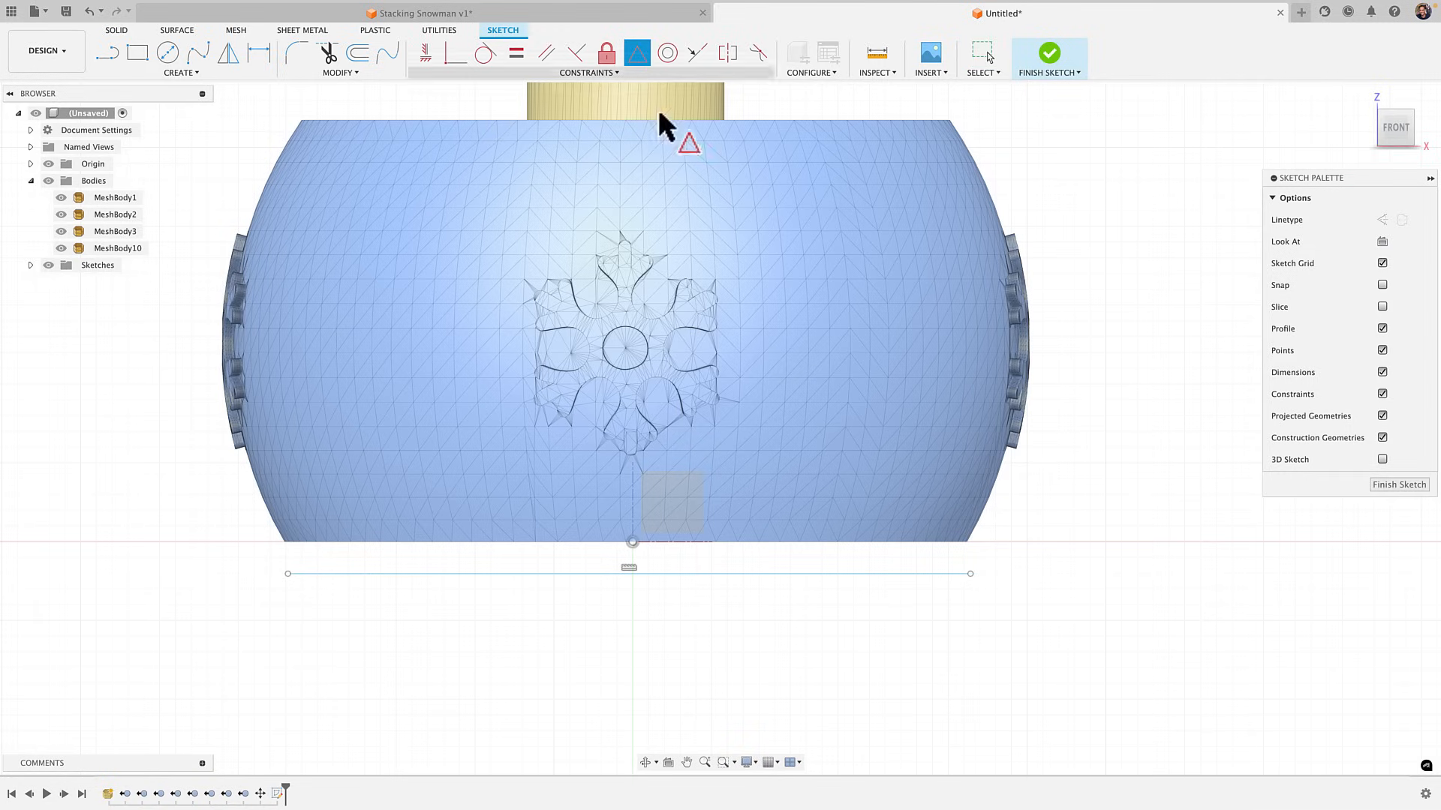
{"action": "left_click", "coordinate": [613, 574]}
{"action": "left_click", "coordinate": [632, 540]}
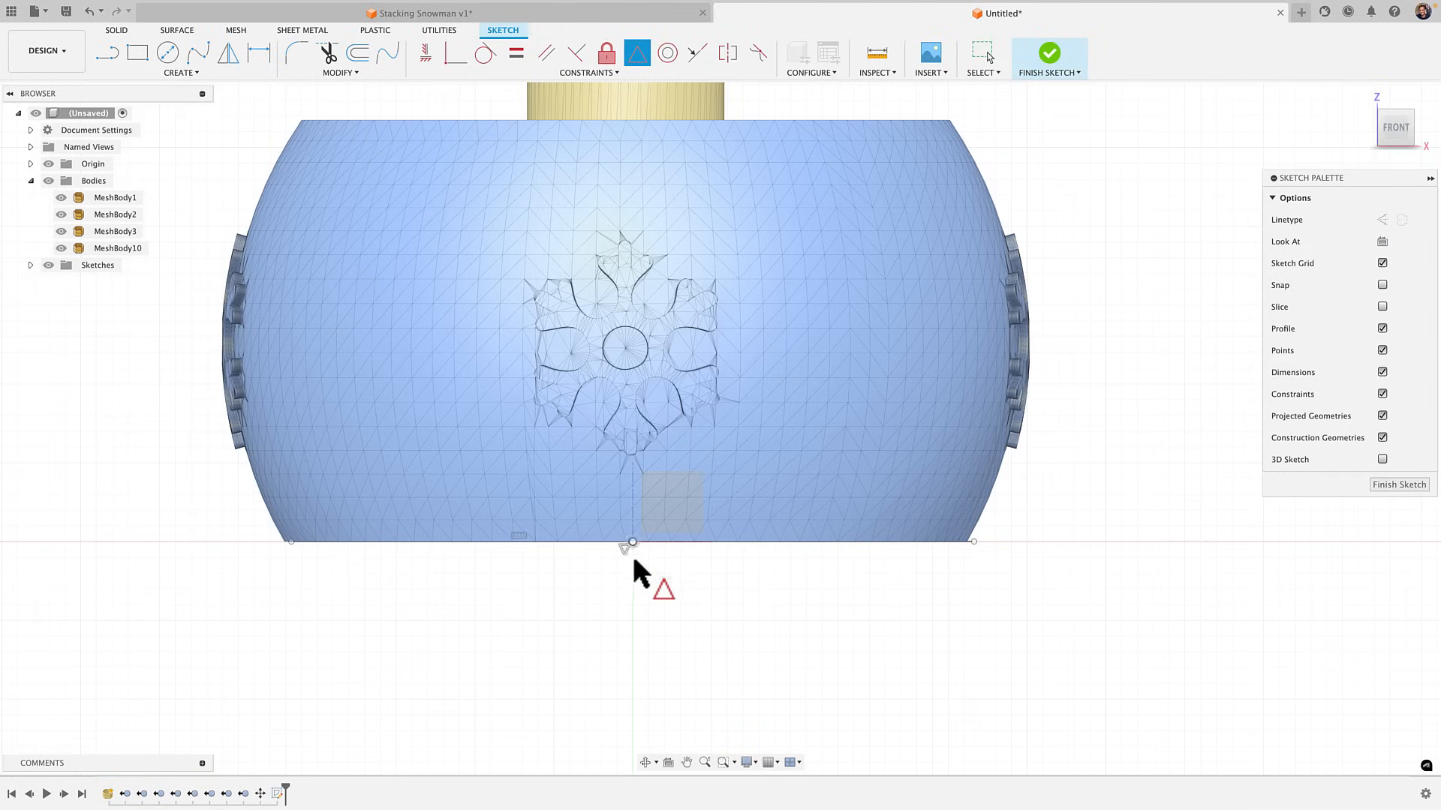
Compare the line's +X end with the ornament's bottom corner and finish the sketch
{"action": "scroll", "coordinate": [978, 535], "scroll_direction": "up", "scroll_amount": 10}
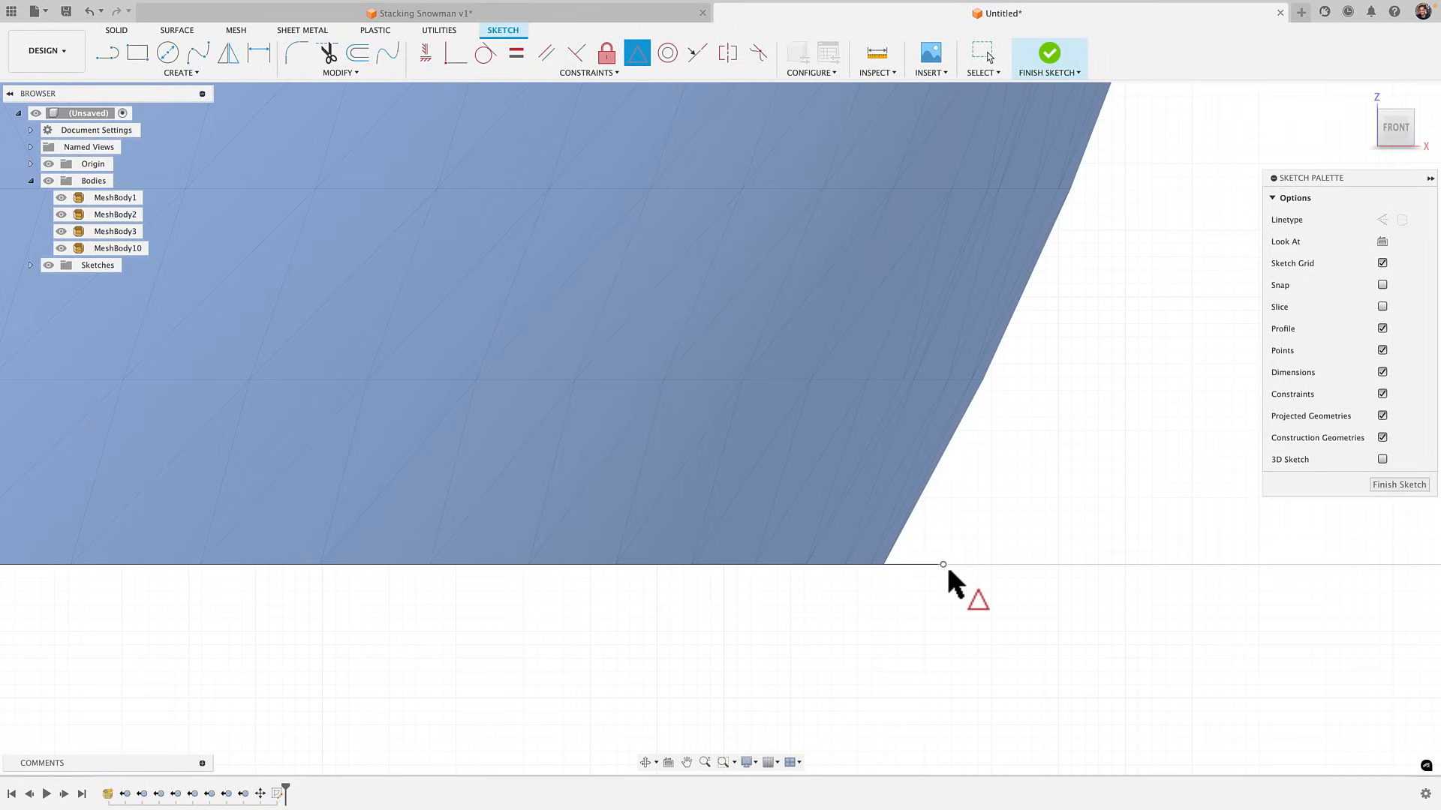
{"action": "middle_click_drag", "start_coordinate": [943, 569], "coordinate": [870, 605]}
{"action": "key", "text": "Escape"}
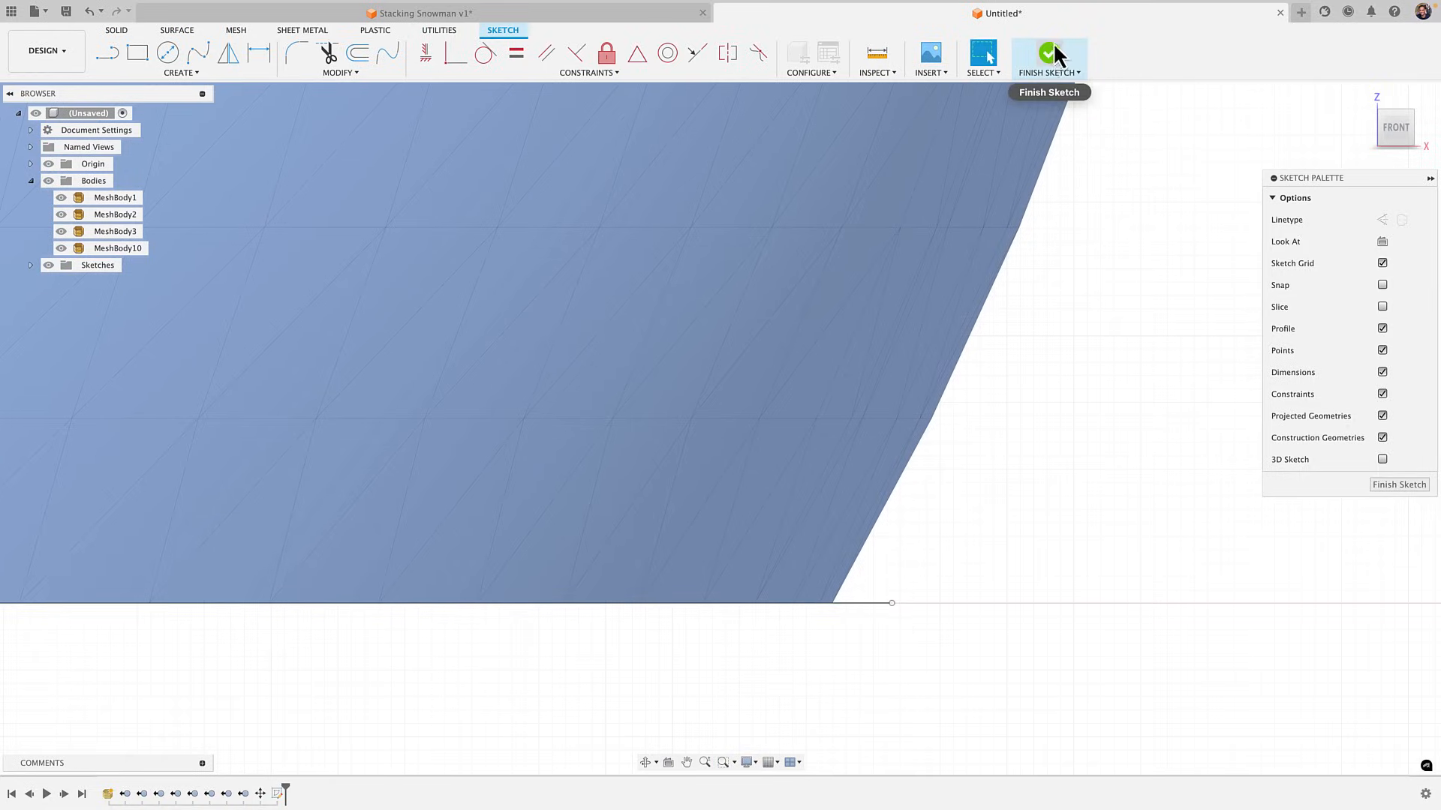
{"action": "left_click", "coordinate": [1054, 47]}
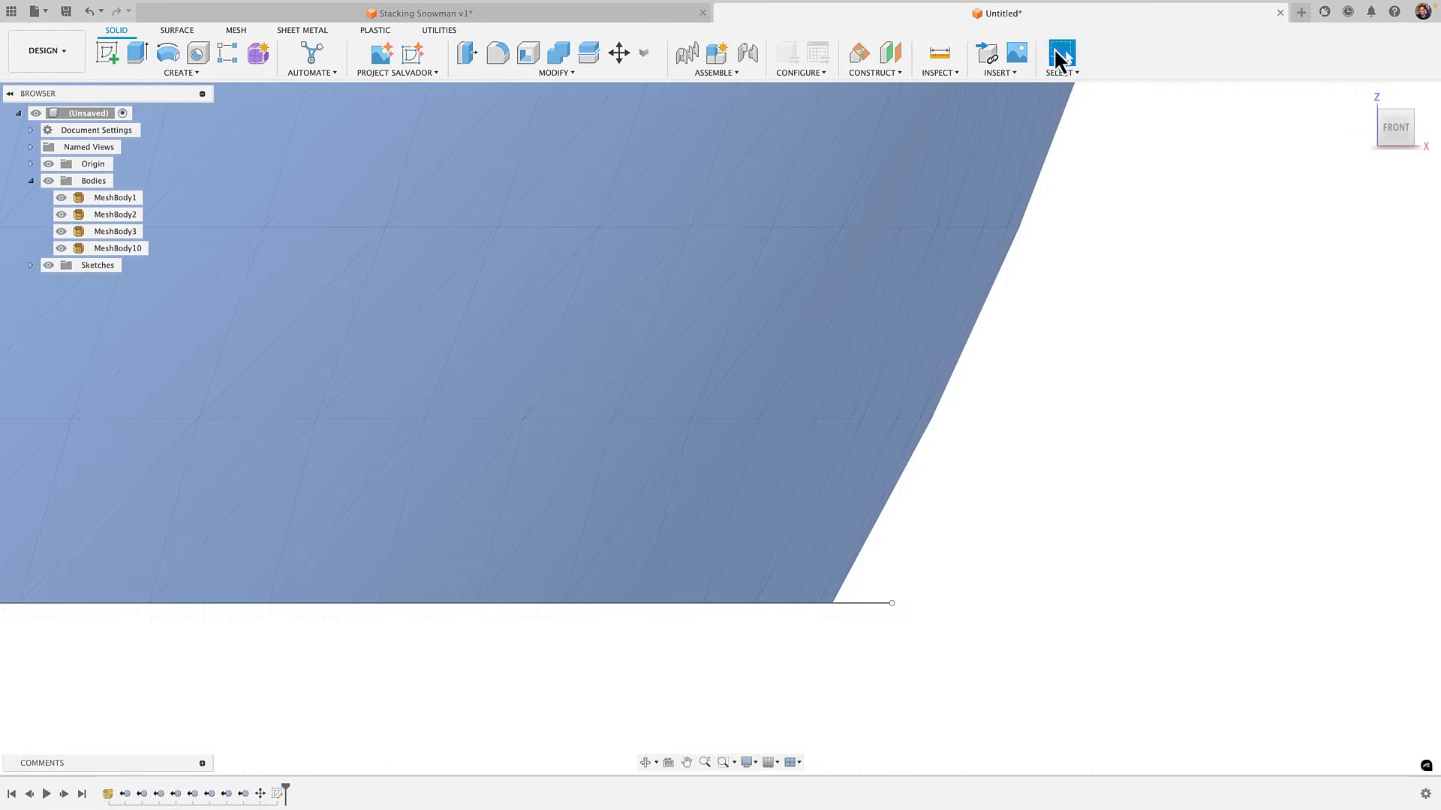
Rename MeshBody1 as Middle
{"action": "scroll", "coordinate": [190, 281], "scroll_direction": "down", "scroll_amount": 5}
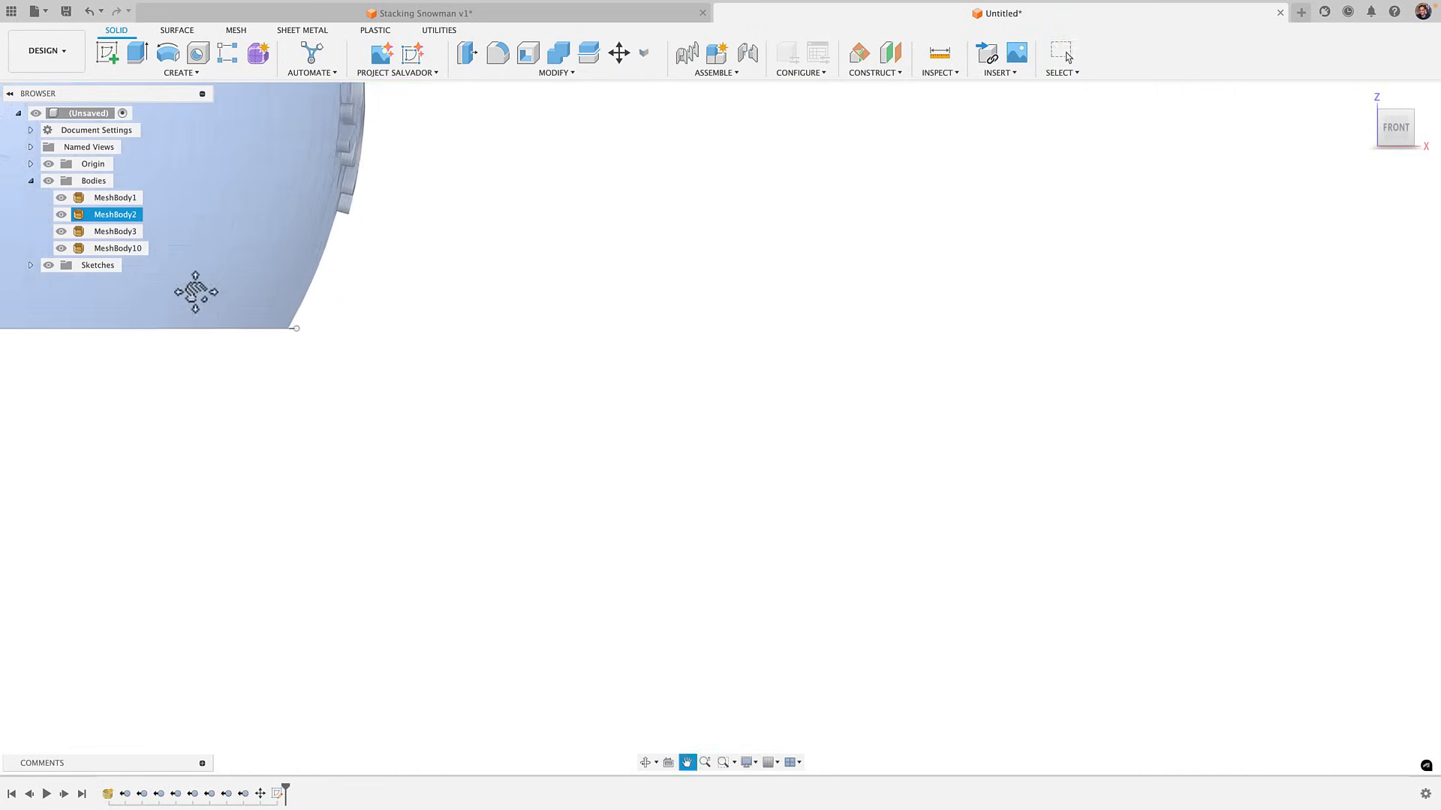
{"action": "middle_click_drag", "start_coordinate": [196, 292], "coordinate": [704, 515]}
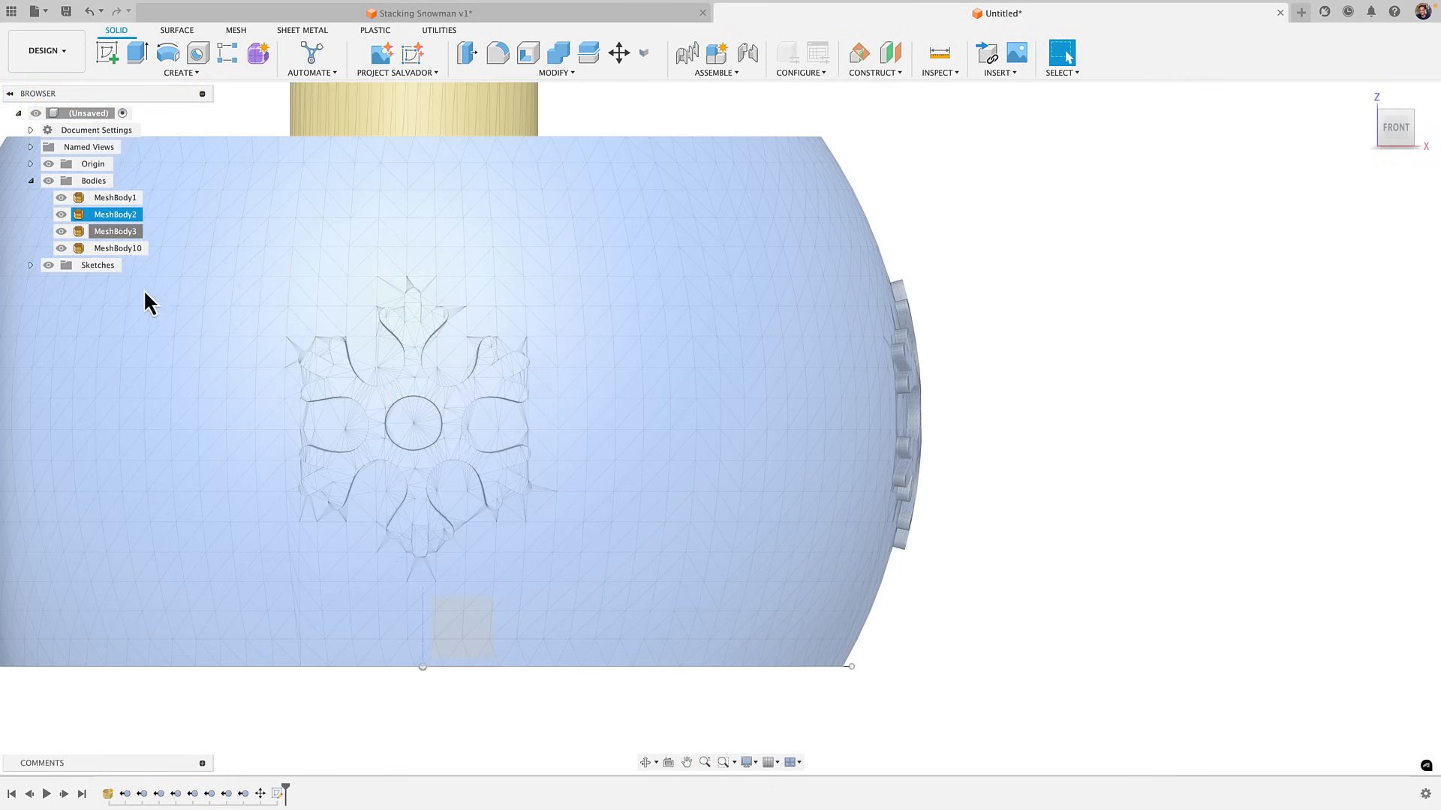
{"action": "middle_click_drag", "start_coordinate": [274, 269], "coordinate": [511, 353]}
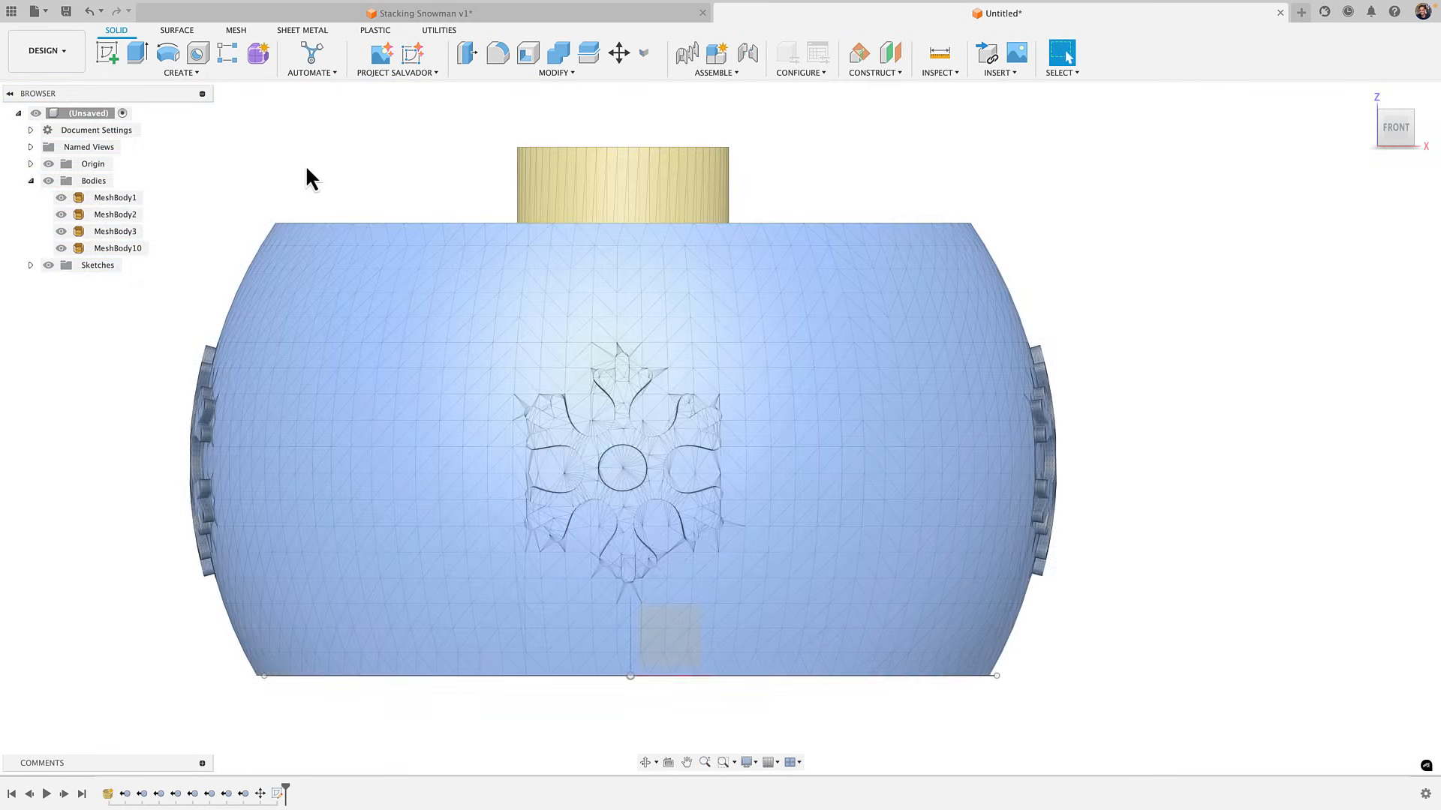
{"action": "middle_click_drag", "start_coordinate": [309, 177], "coordinate": [330, 405], "text": "shift"}
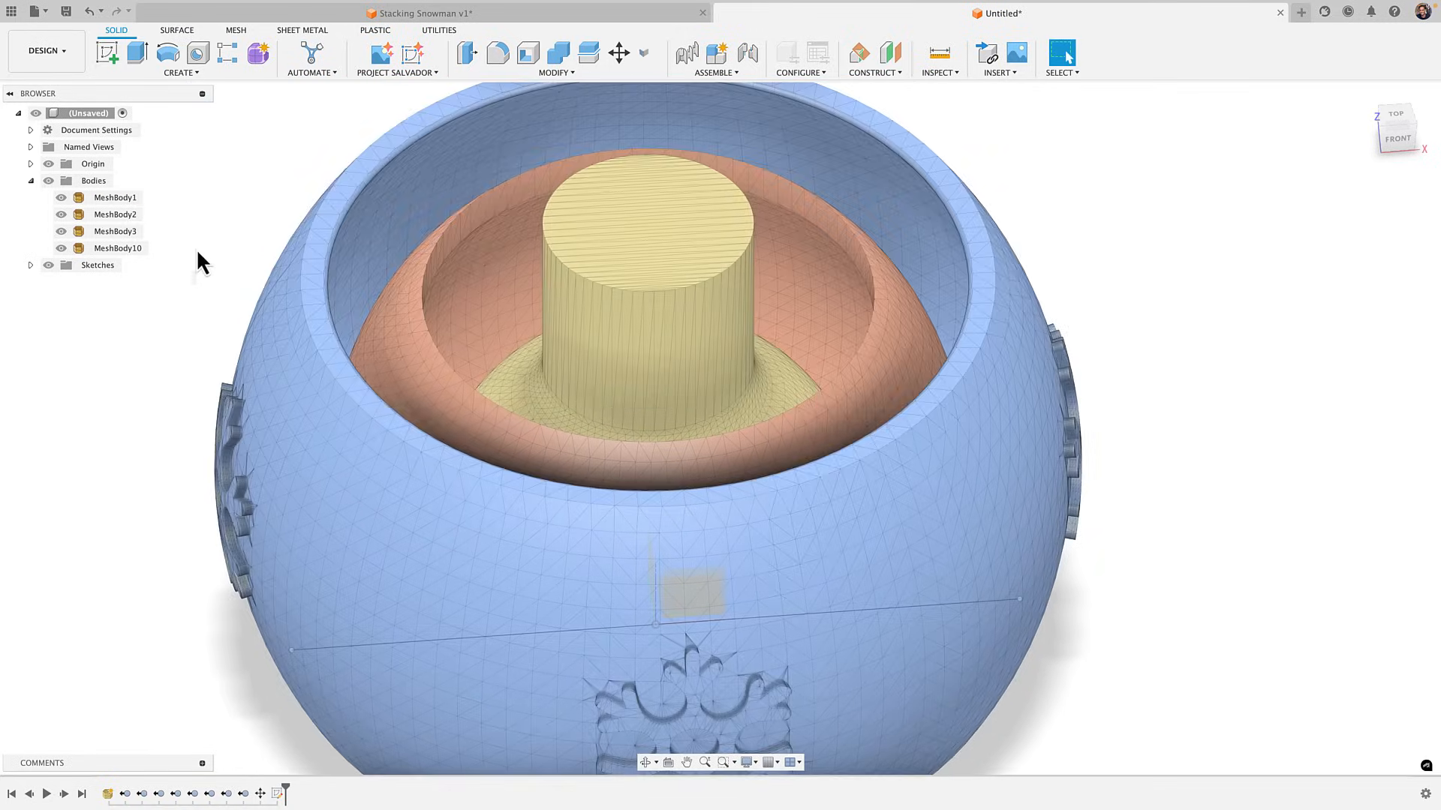
{"action": "left_click", "coordinate": [109, 196]}
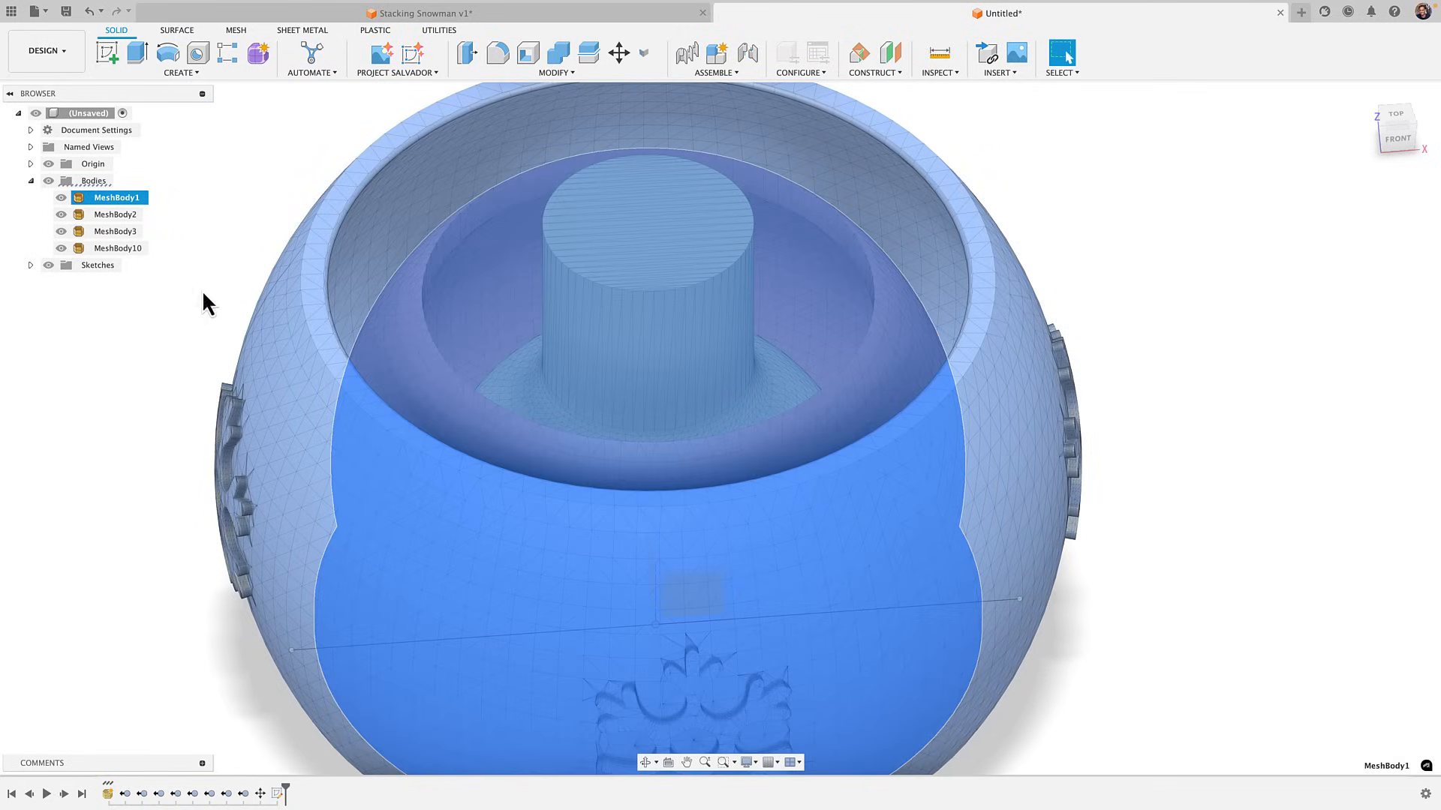
{"action": "middle_click_drag", "start_coordinate": [201, 290], "coordinate": [200, 248], "text": "shift"}
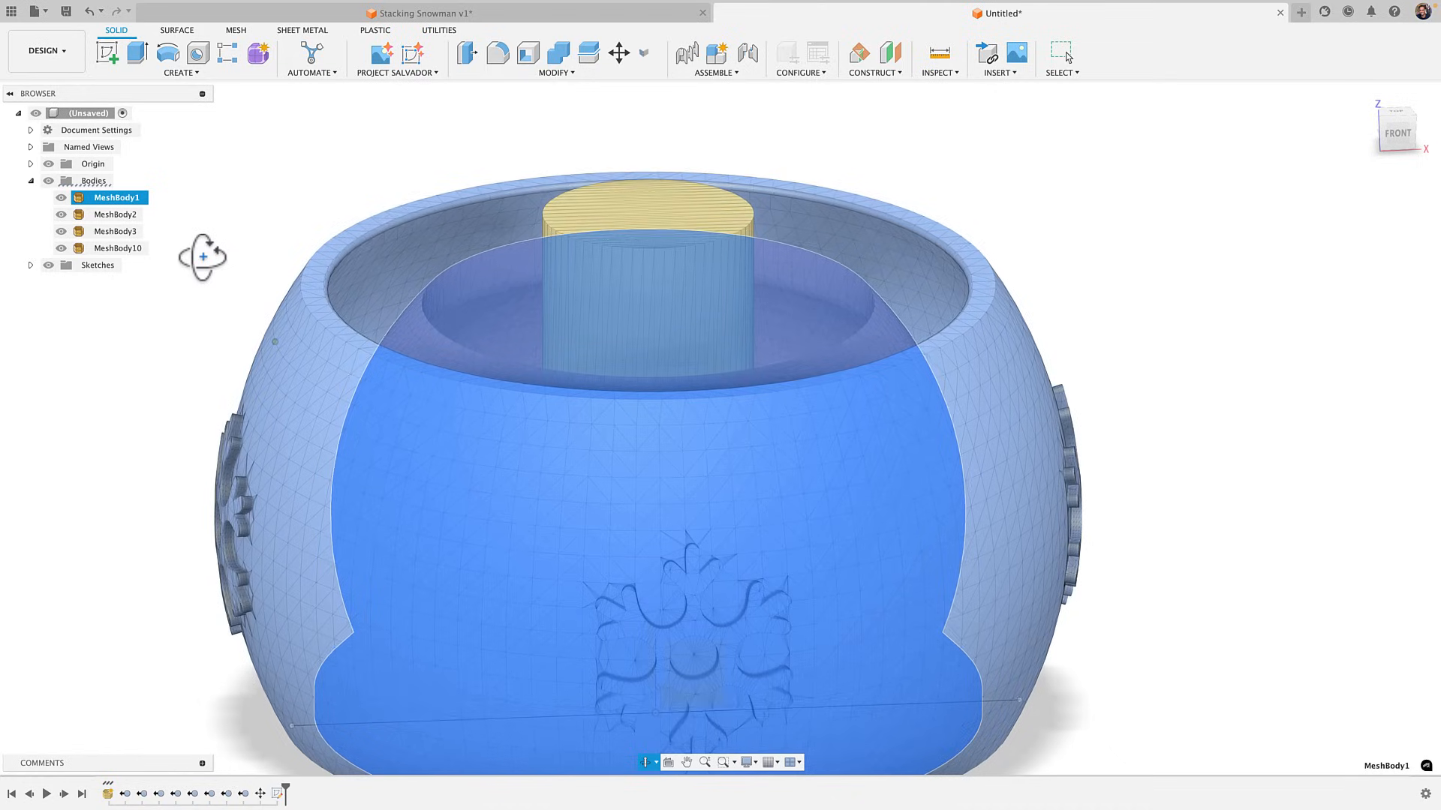
{"action": "double_click", "coordinate": [103, 198]}
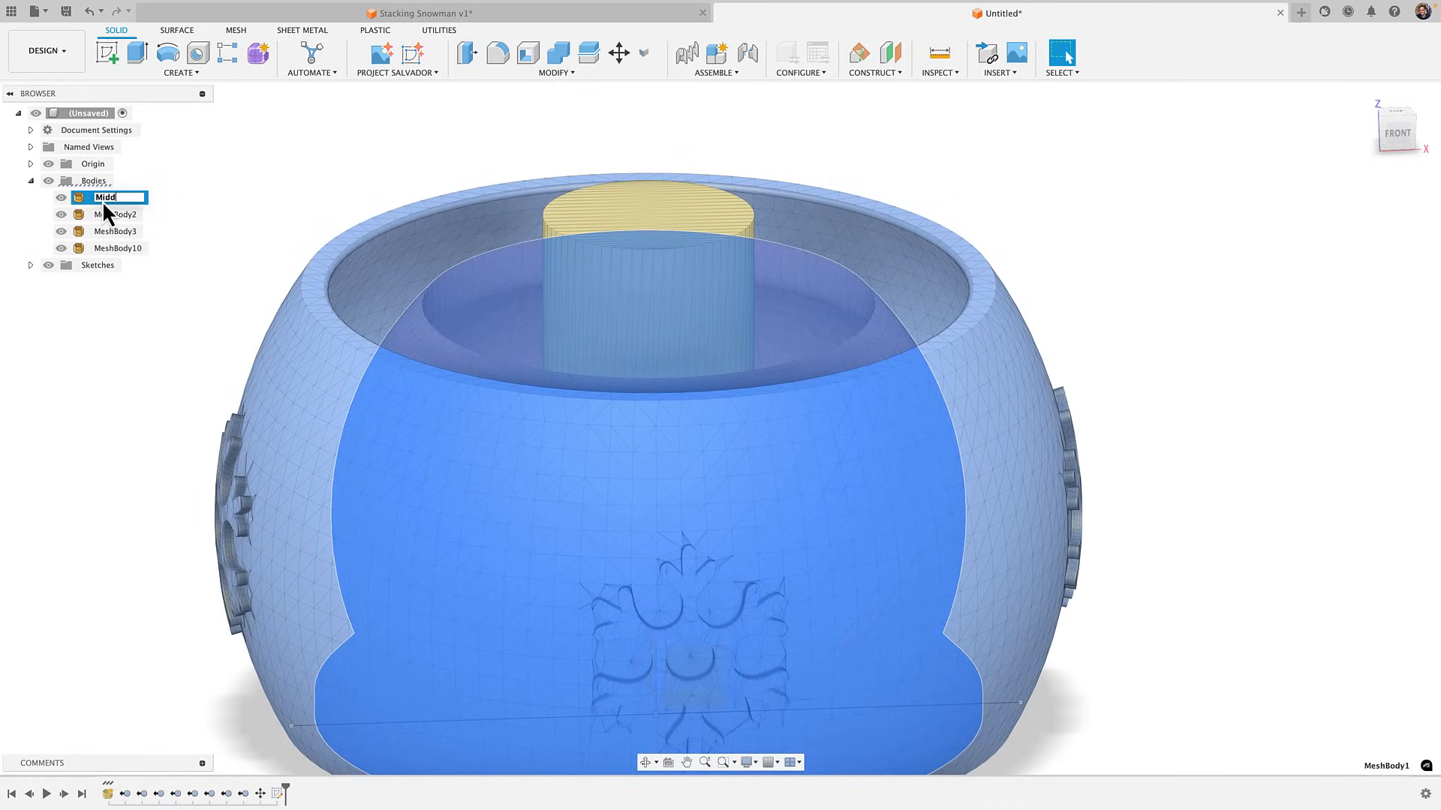
Rename MeshBody2 as Outer and MeshBody3 as Inner
{"action": "left_click", "coordinate": [105, 214]}
{"action": "mouse_move", "coordinate": [210, 247]}
{"action": "middle_mouse_down", "text": "shift"}
{"action": "mouse_move", "coordinate": [206, 270]}
{"action": "mouse_move", "coordinate": [215, 218]}
{"action": "mouse_move", "coordinate": [197, 225]}
{"action": "middle_mouse_up", "text": "shift"}
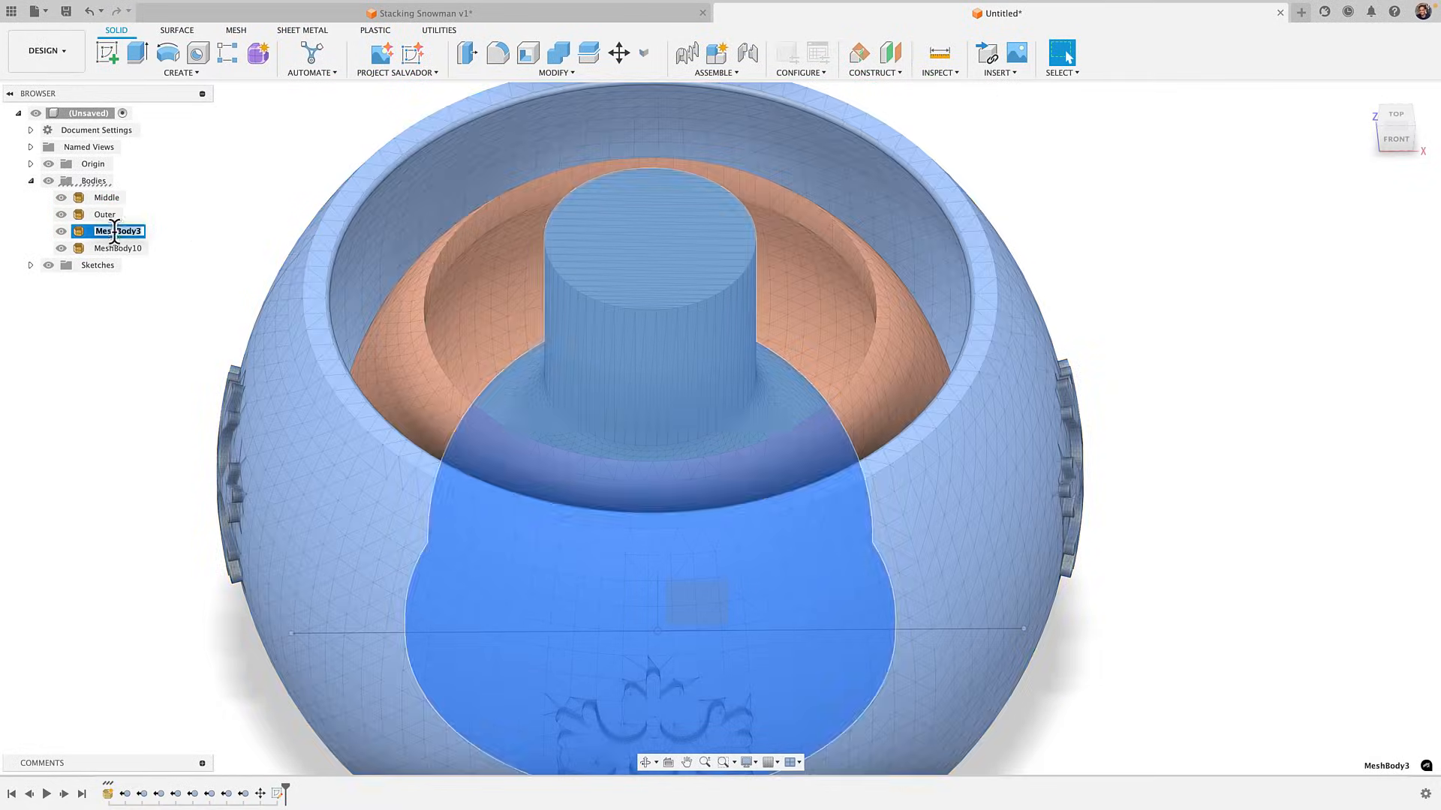
{"action": "type", "text": "Inner"}
{"action": "key", "text": "Return"}
Rename MeshBody10, the separate ornament cap, as Top
{"action": "left_click", "coordinate": [118, 248], "text": "shift"}
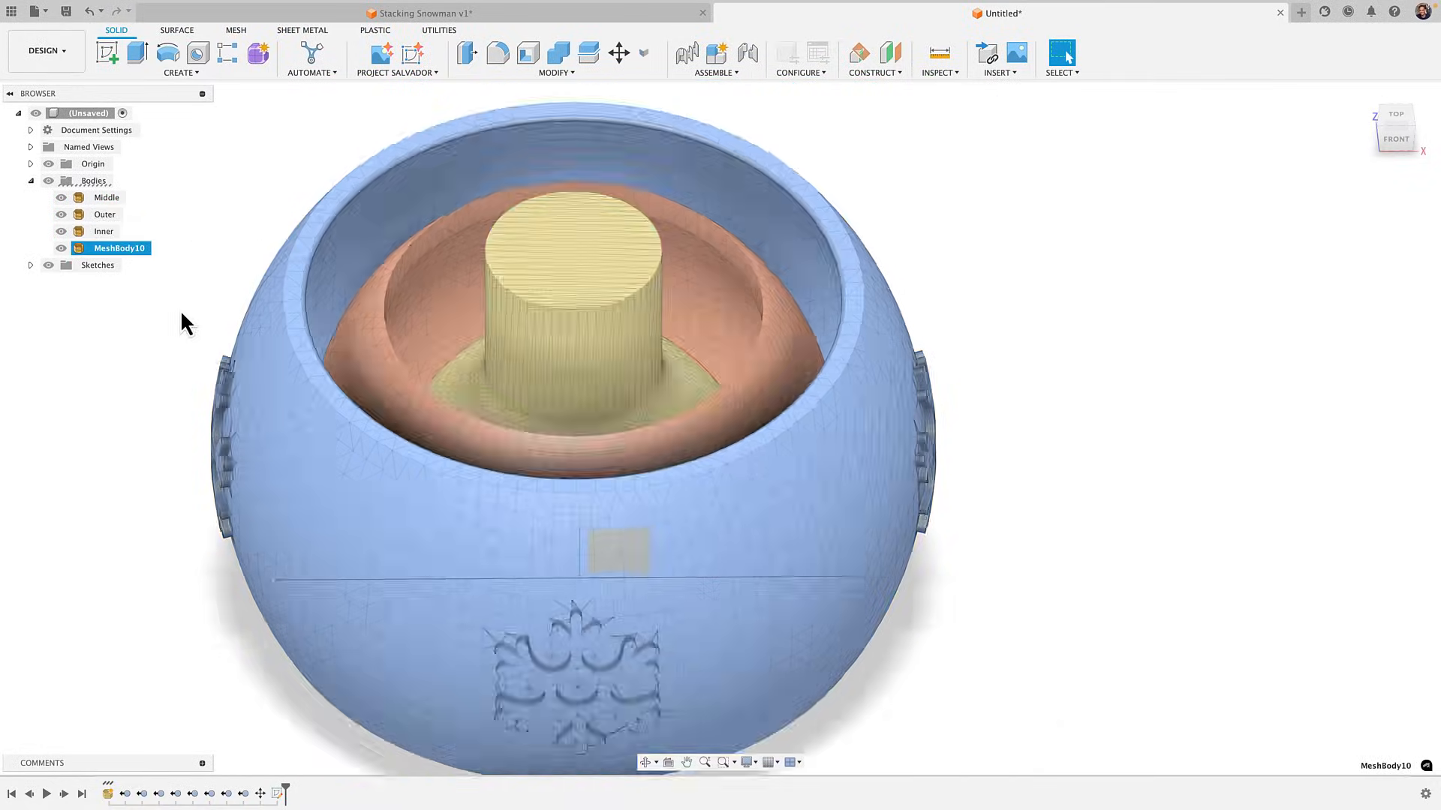
{"action": "scroll", "coordinate": [739, 359], "scroll_direction": "down", "scroll_amount": 5}
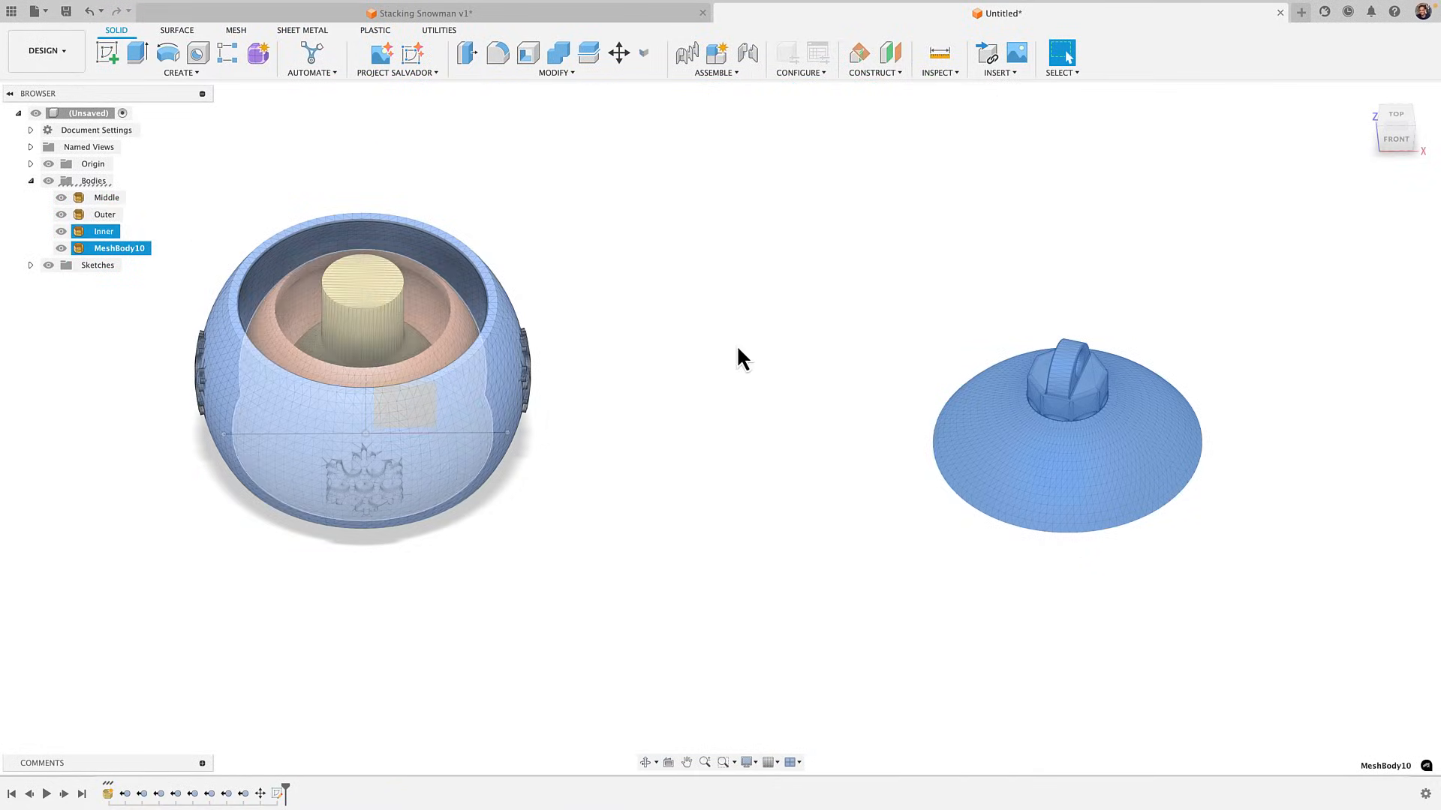
{"action": "double_click", "coordinate": [113, 248]}
{"action": "type", "text": "Top"}
{"action": "key", "text": "Return"}
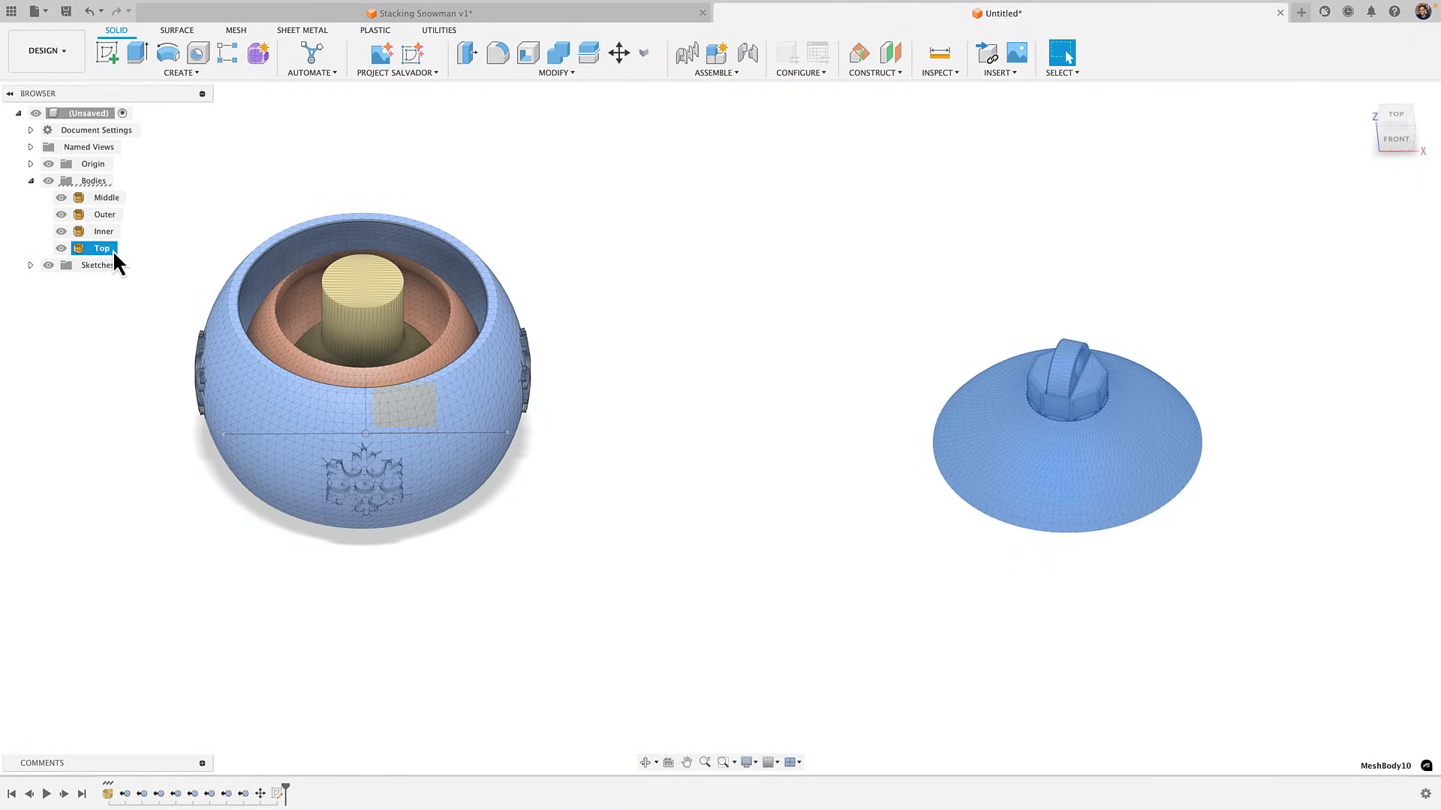
Start a Move on the Middle, Outer and Inner bodies and set its pivot on the base's +X bottom corner in front view
{"action": "left_click", "coordinate": [1396, 139]}
{"action": "scroll", "coordinate": [737, 587], "scroll_direction": "up", "scroll_amount": 10}
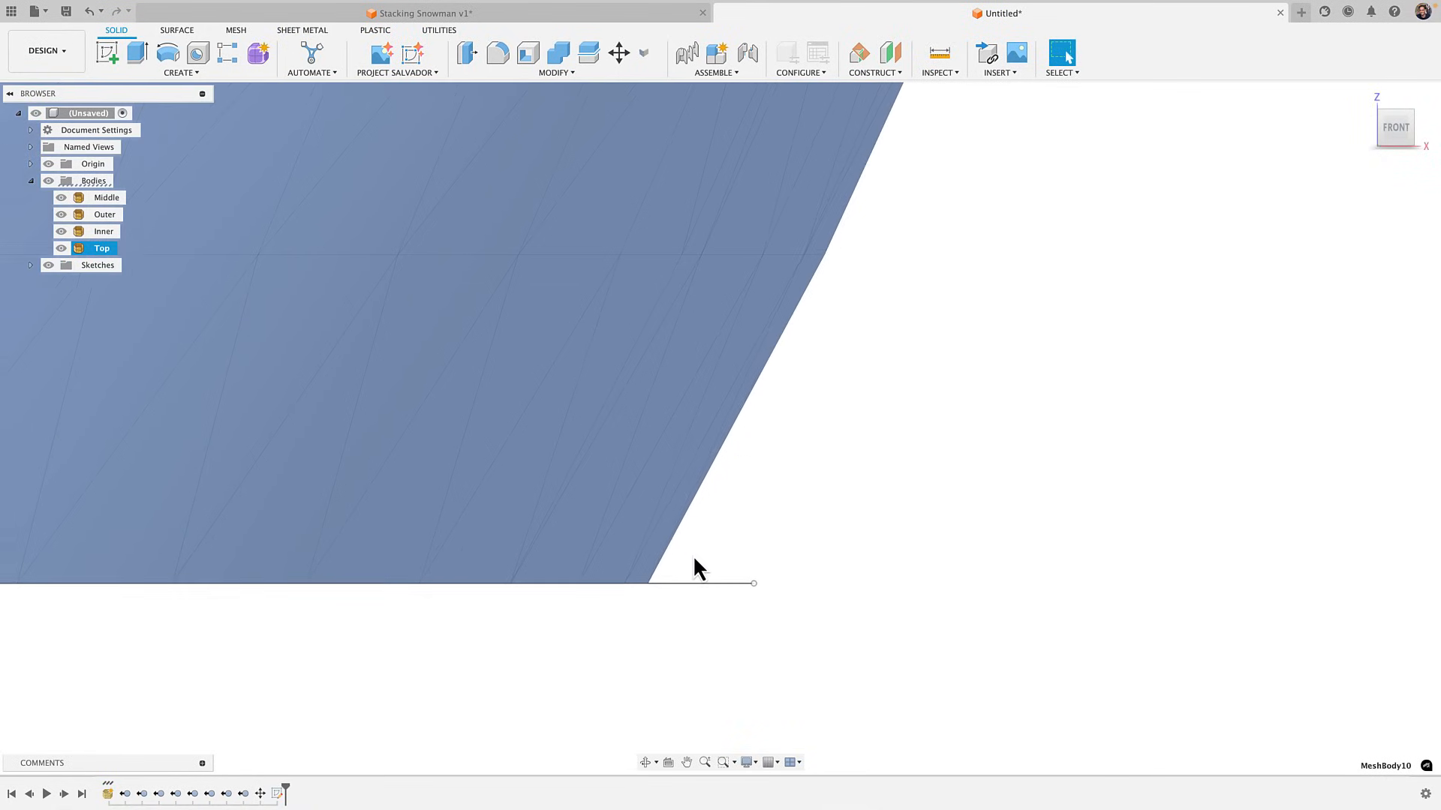
{"action": "middle_click_drag", "start_coordinate": [701, 563], "coordinate": [863, 619]}
{"action": "scroll", "coordinate": [766, 598], "scroll_direction": "up", "scroll_amount": 3}
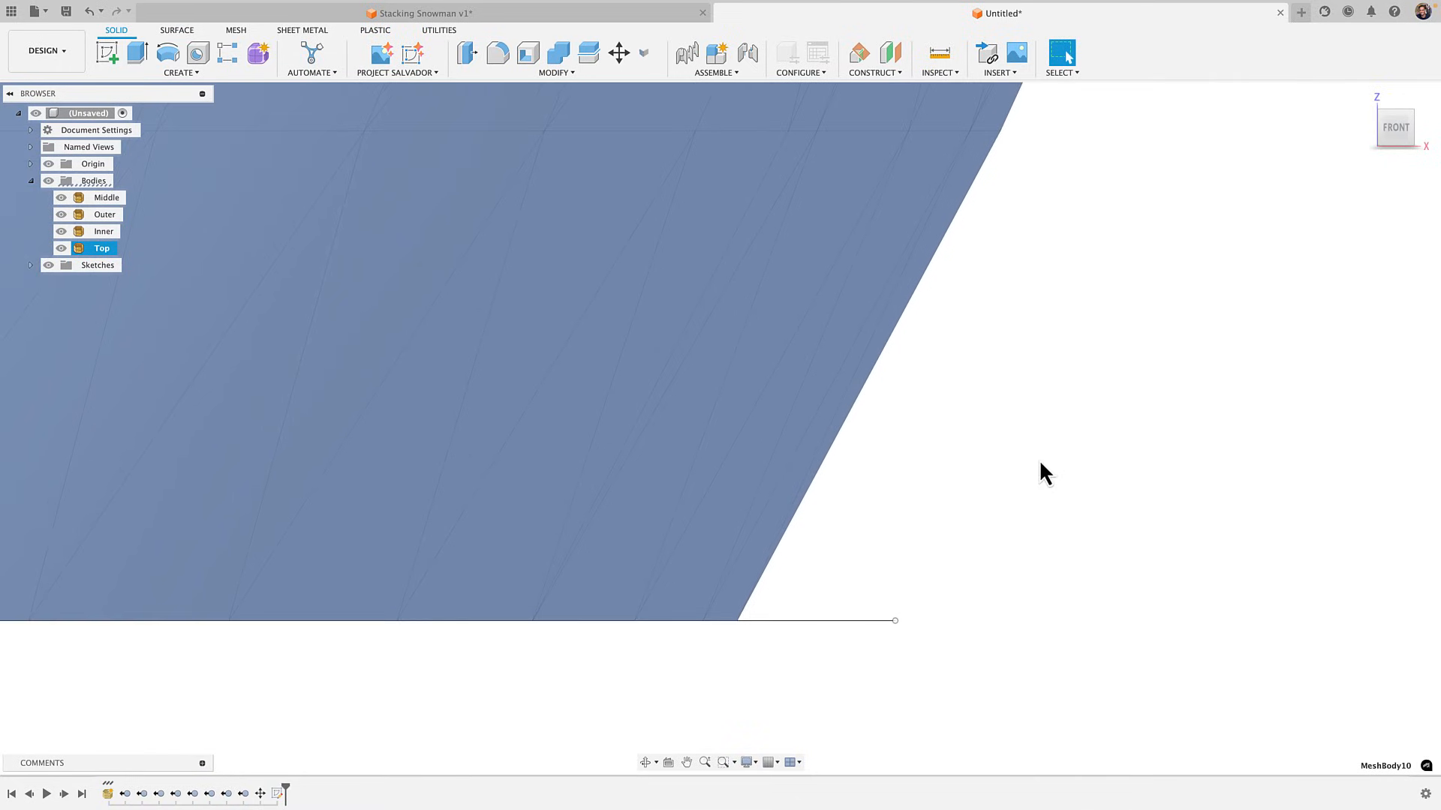
{"action": "left_click", "coordinate": [1038, 459]}
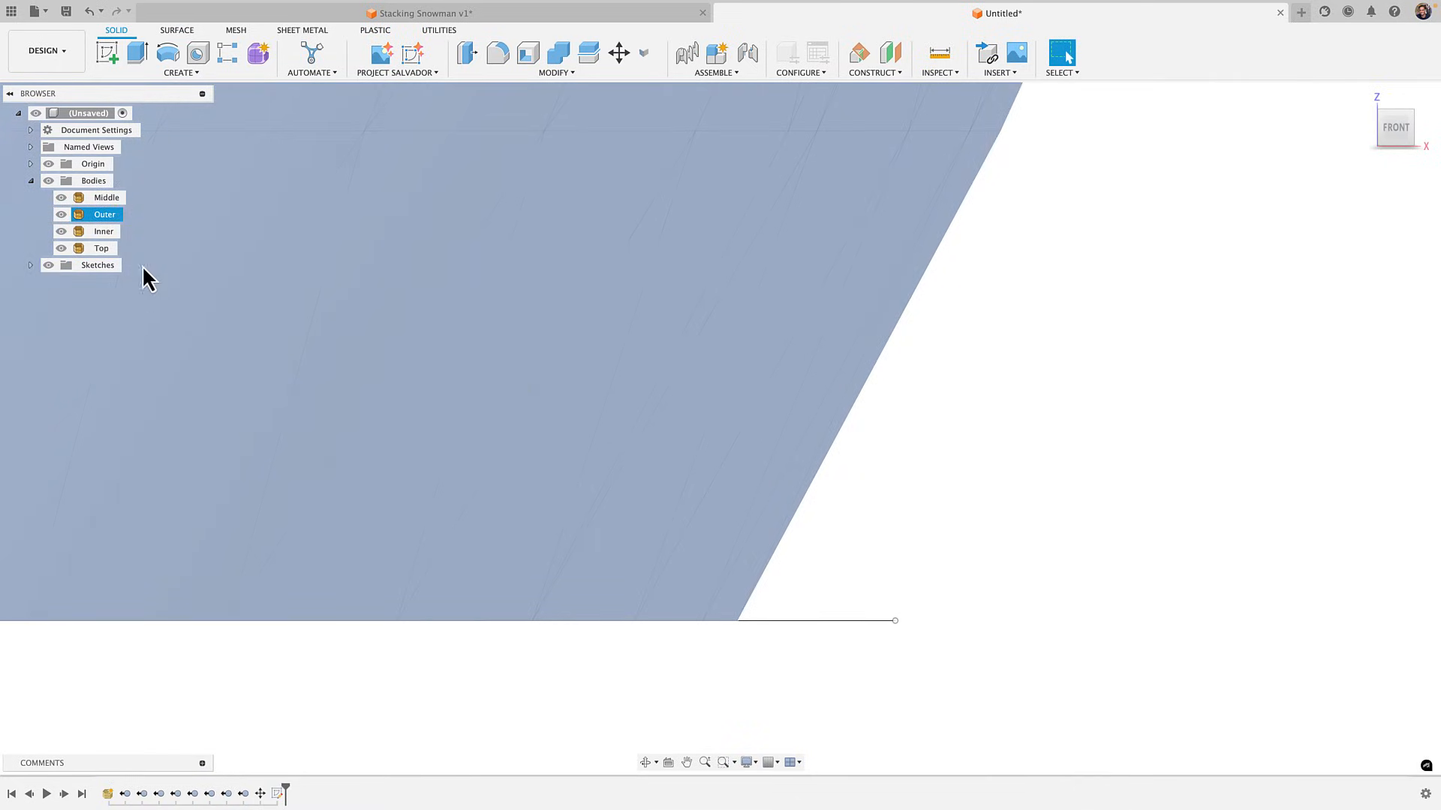
{"action": "left_click", "coordinate": [99, 196], "text": "shift"}
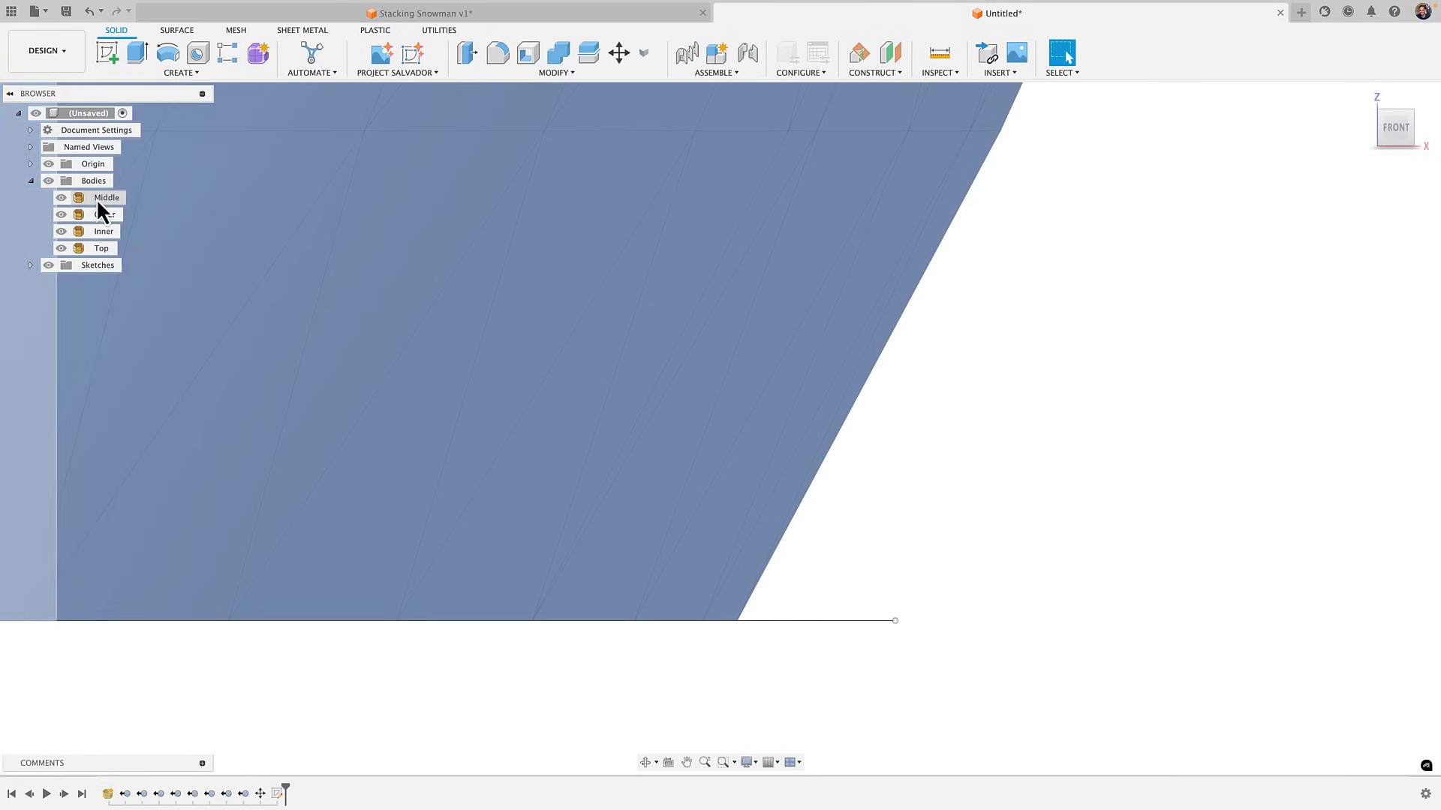
{"action": "left_click", "coordinate": [96, 198]}
{"action": "left_click", "coordinate": [101, 231], "text": "shift"}
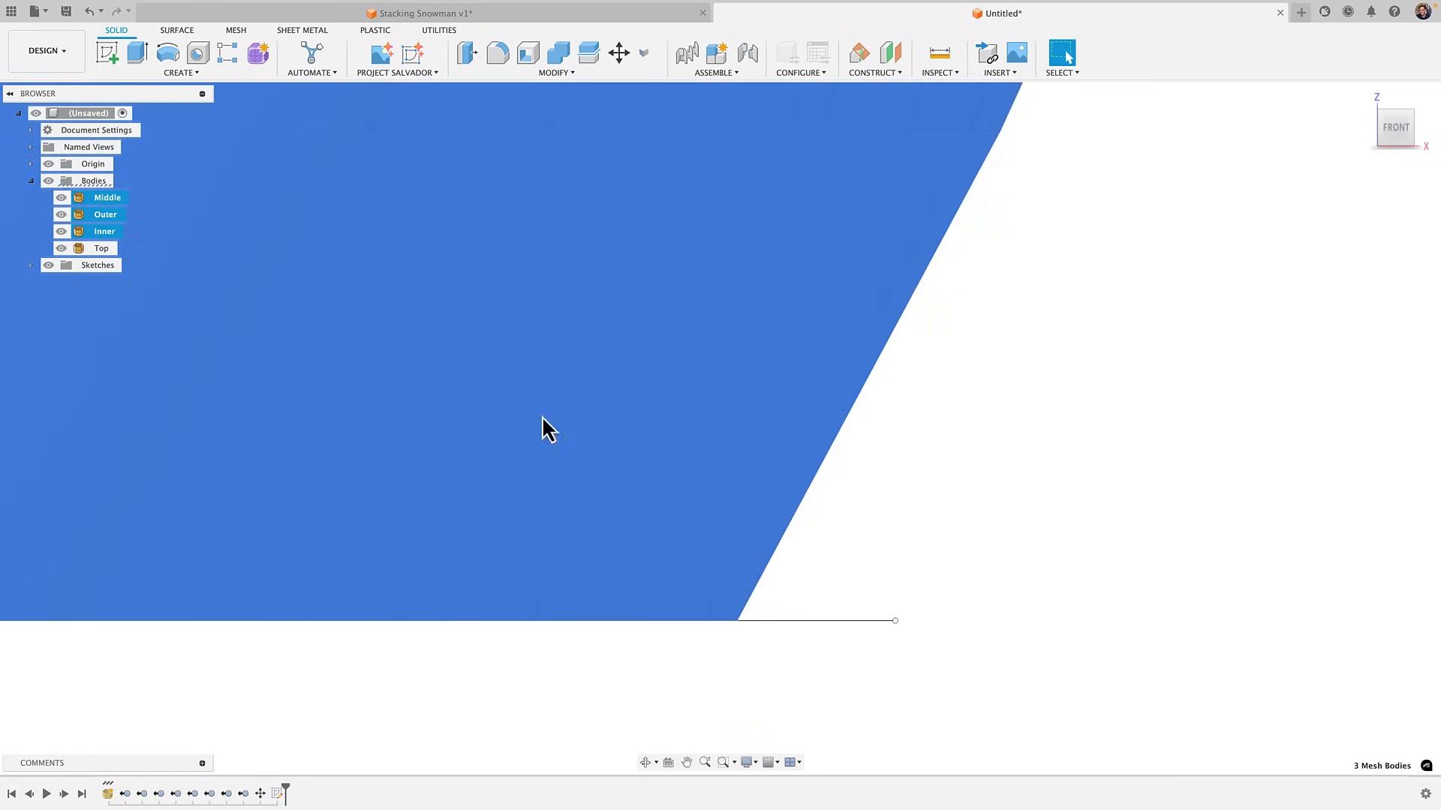
{"action": "right_click", "coordinate": [904, 530]}
{"action": "left_click", "coordinate": [857, 548]}
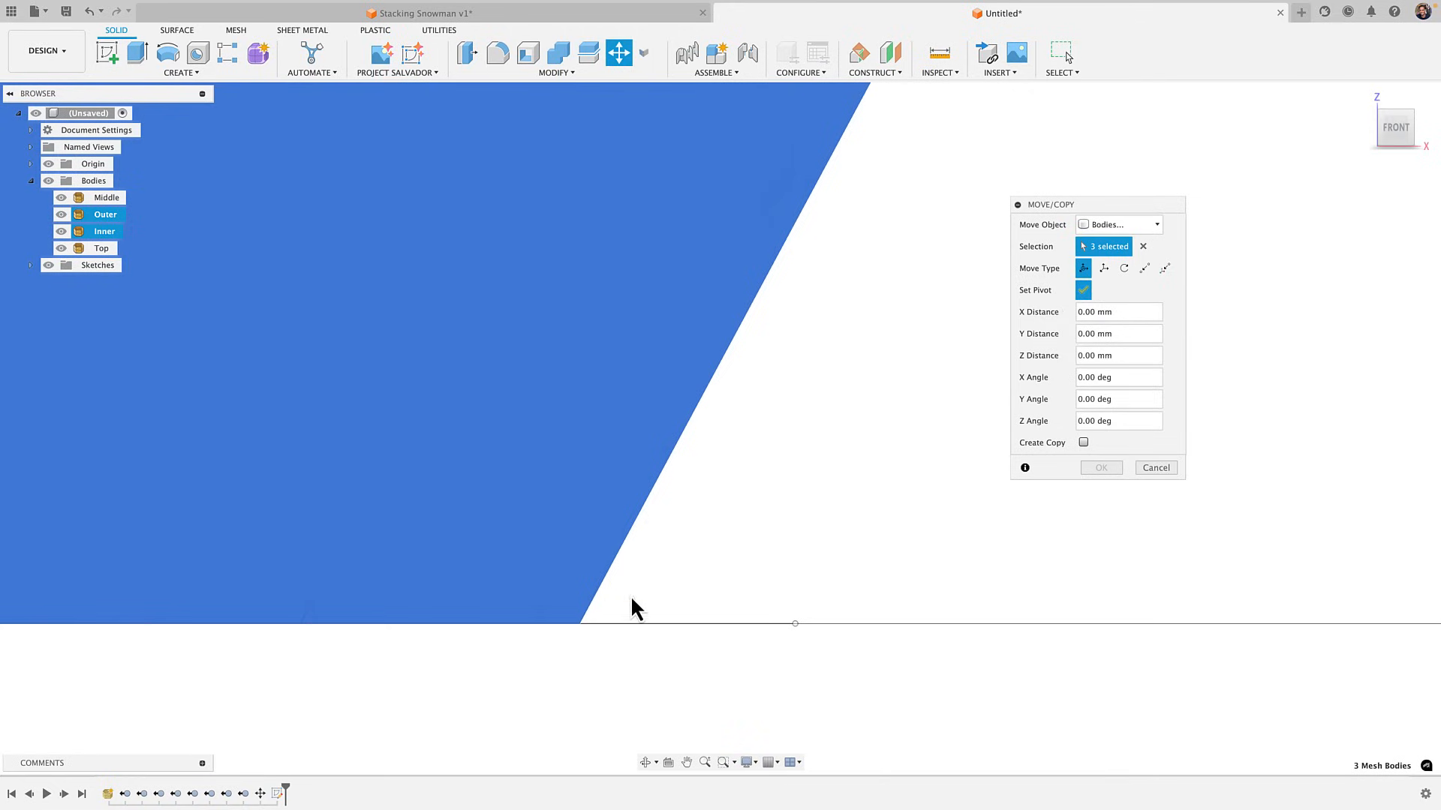
{"action": "left_click", "coordinate": [585, 626]}
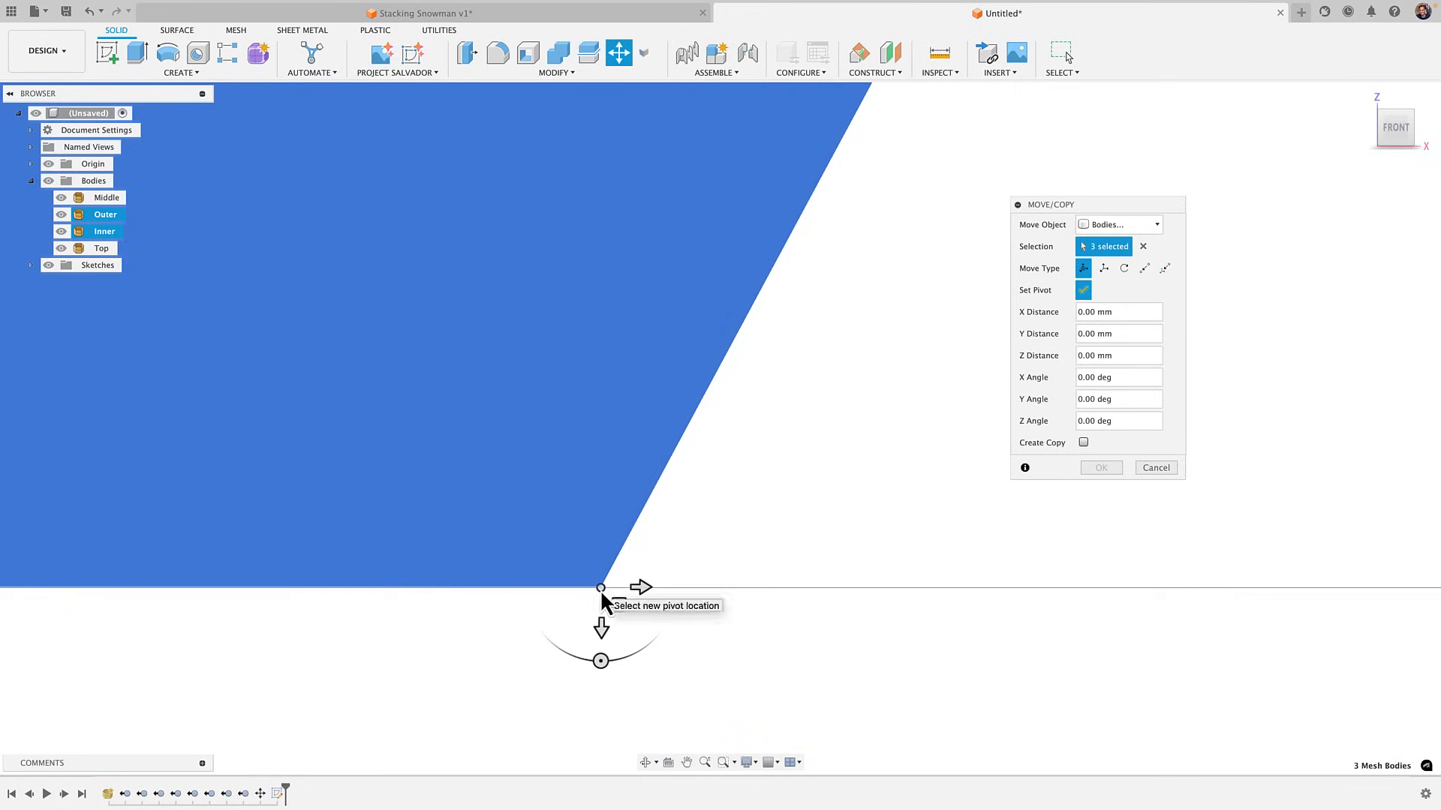
{"action": "left_click", "coordinate": [1083, 292]}
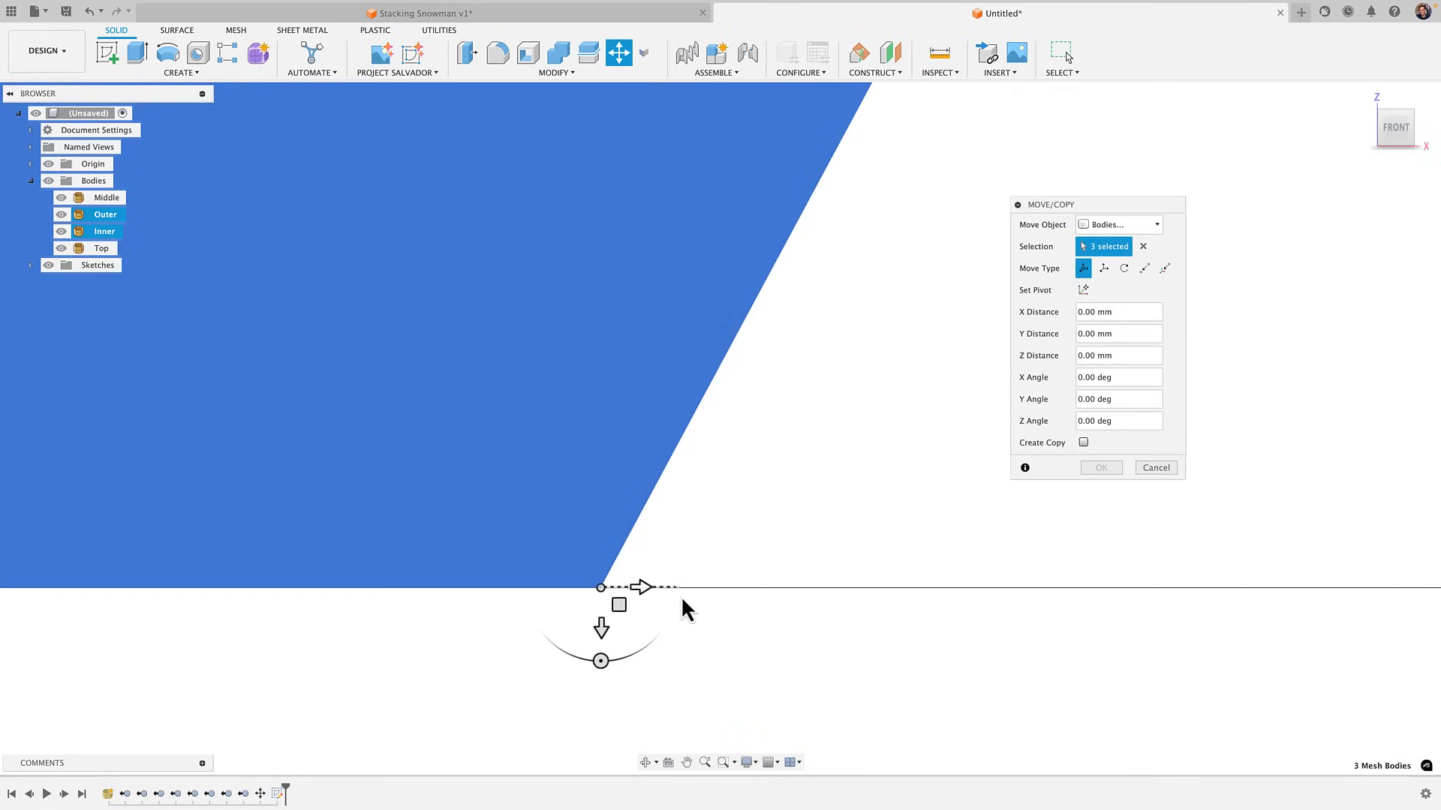
Move the three bodies about 0.4 mm along X so the bottom corner meets the reference line's endpoint
{"action": "middle_click_drag", "start_coordinate": [888, 591], "coordinate": [376, 590]}
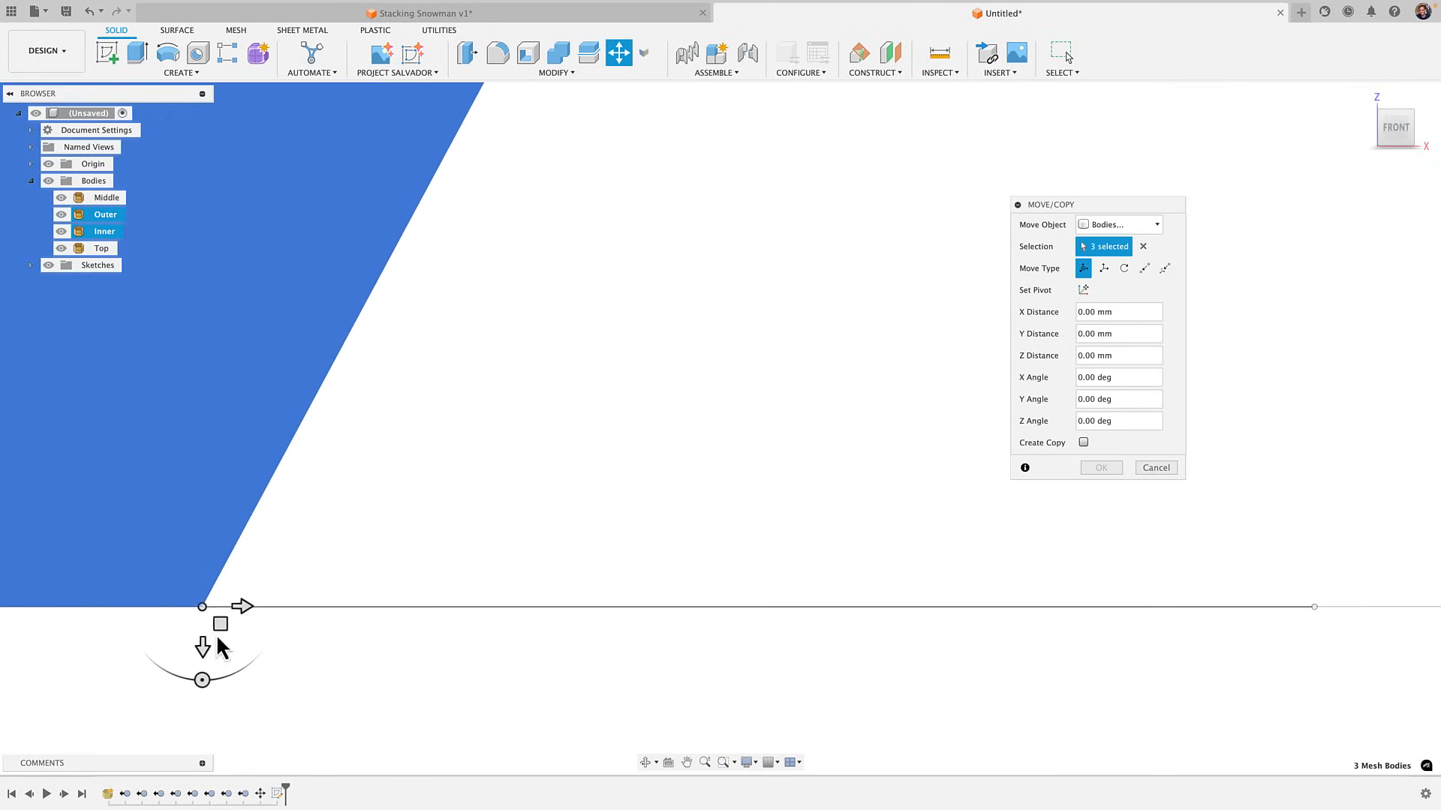
{"action": "left_click", "coordinate": [248, 609]}
{"action": "left_click_drag", "start_coordinate": [247, 609], "coordinate": [1343, 621]}
{"action": "middle_click_drag", "start_coordinate": [1251, 638], "coordinate": [631, 629]}
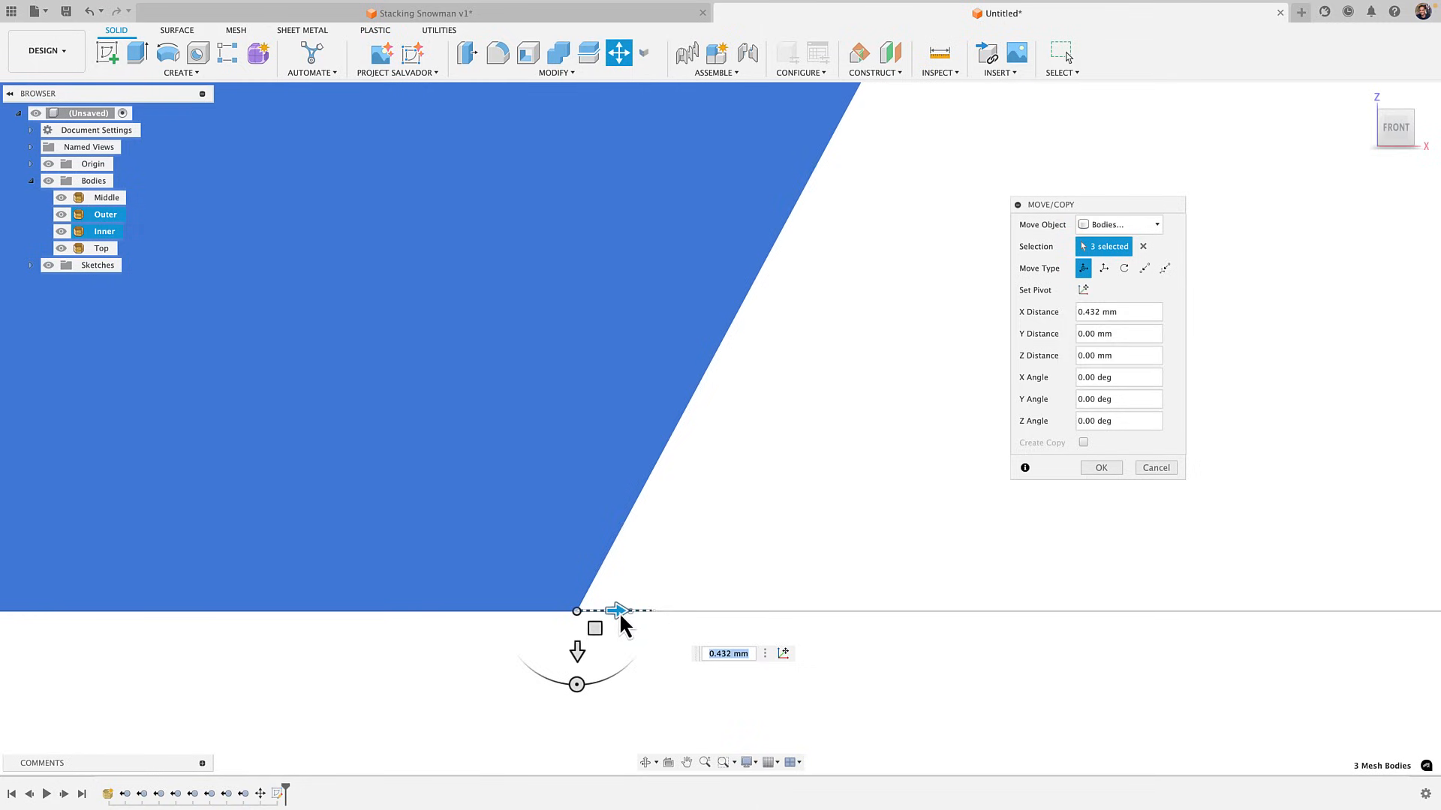
{"action": "left_click_drag", "start_coordinate": [623, 625], "coordinate": [680, 617]}
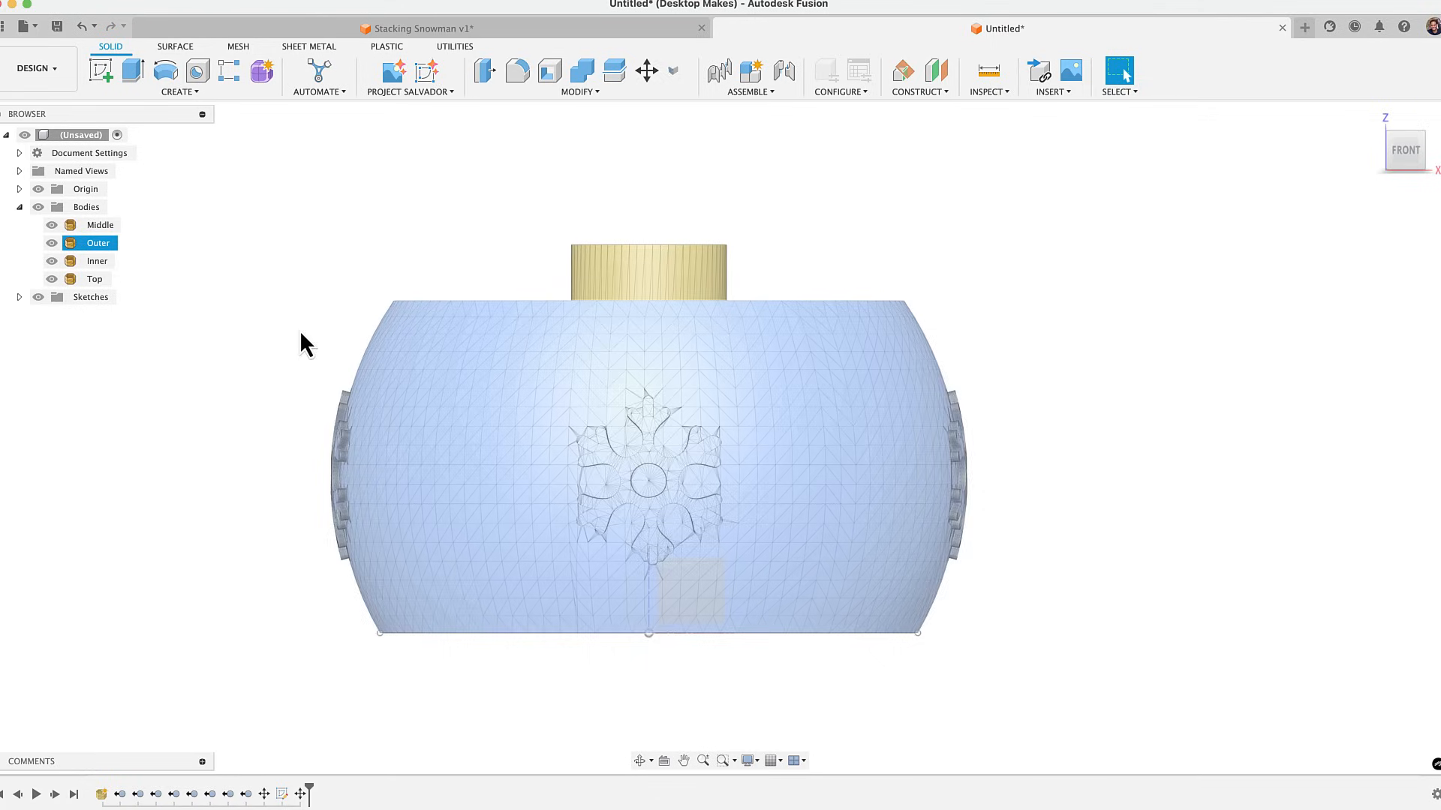
Hide the origin geometry and inspect the reference line's +X endpoint against the base corner inside its sketch
{"action": "left_click", "coordinate": [39, 189]}
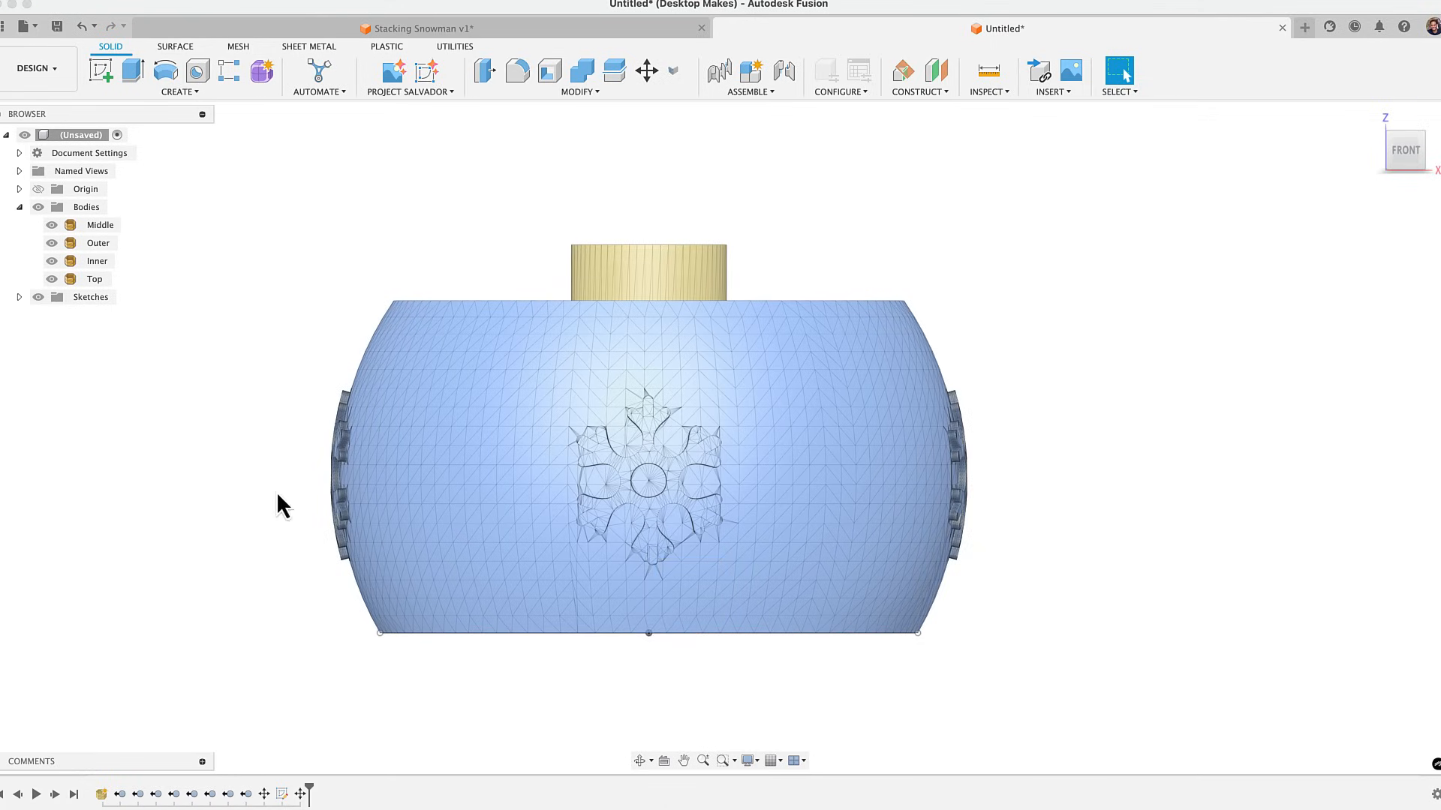
{"action": "double_click", "coordinate": [282, 795]}
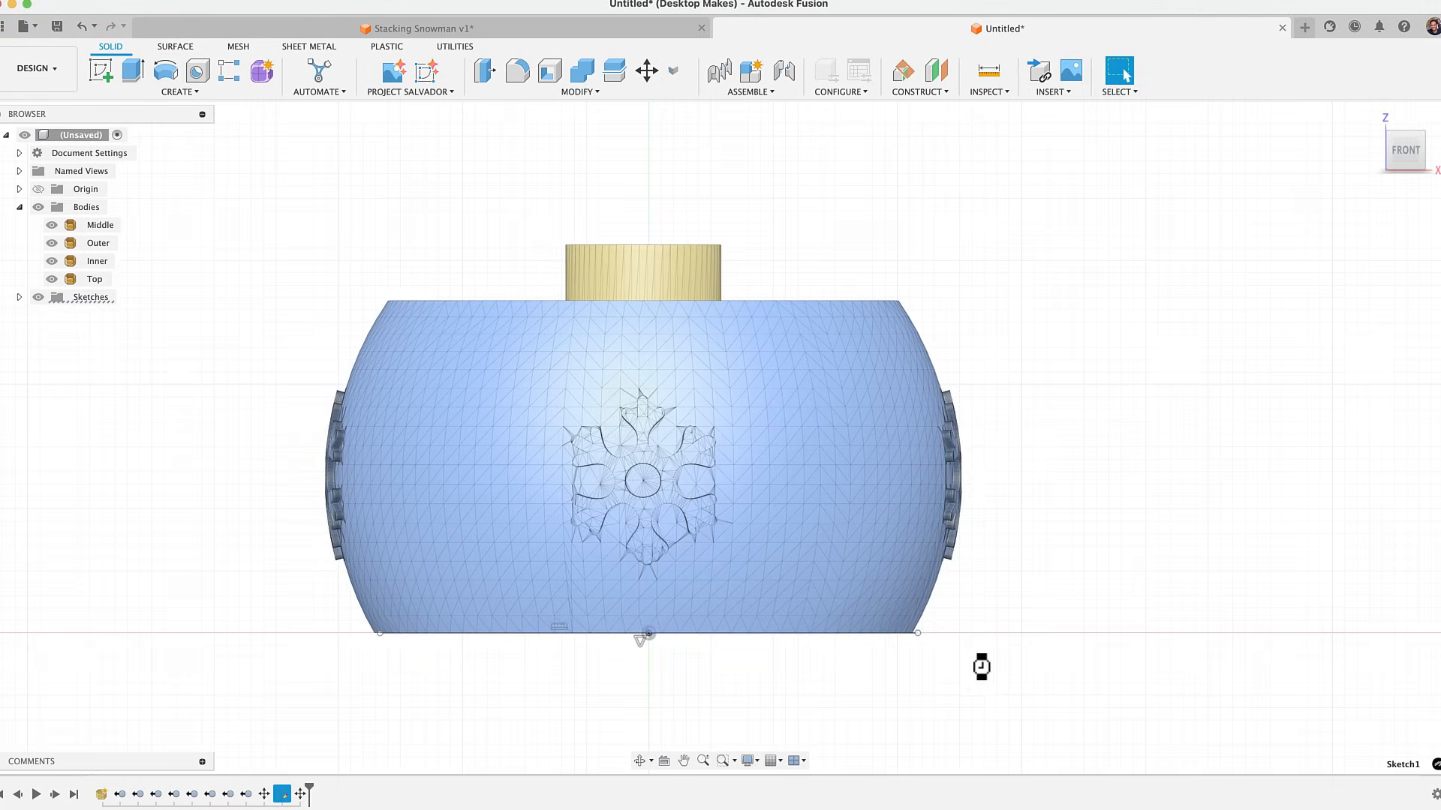
{"action": "scroll", "coordinate": [951, 637], "scroll_direction": "up", "scroll_amount": 5}
{"action": "scroll", "coordinate": [745, 654], "scroll_direction": "up", "scroll_amount": 4}
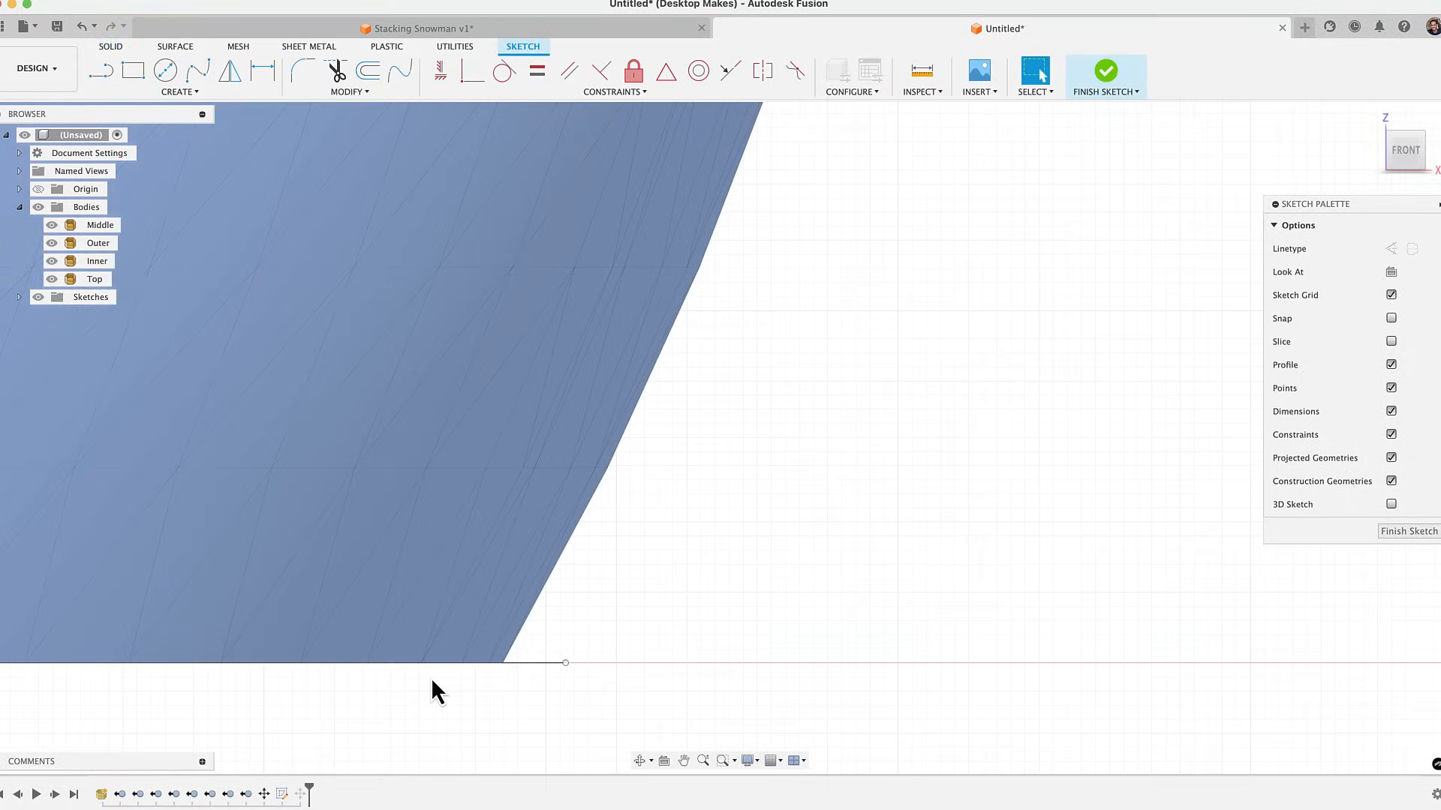
{"action": "mouse_move", "coordinate": [433, 683]}
{"action": "middle_mouse_down"}
{"action": "mouse_move", "coordinate": [535, 644]}
{"action": "mouse_move", "coordinate": [633, 639]}
{"action": "middle_mouse_up"}
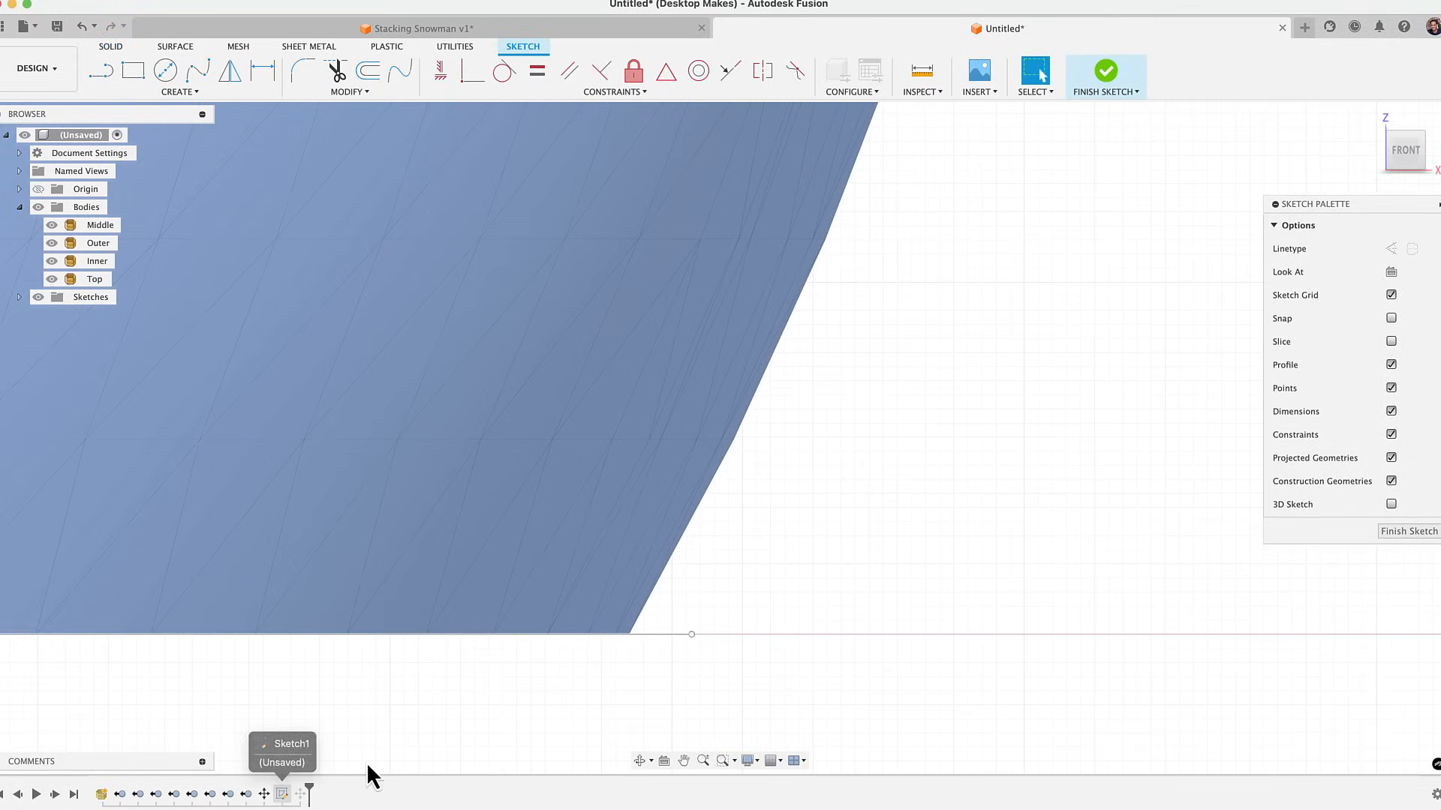
{"action": "left_click", "coordinate": [1102, 69]}
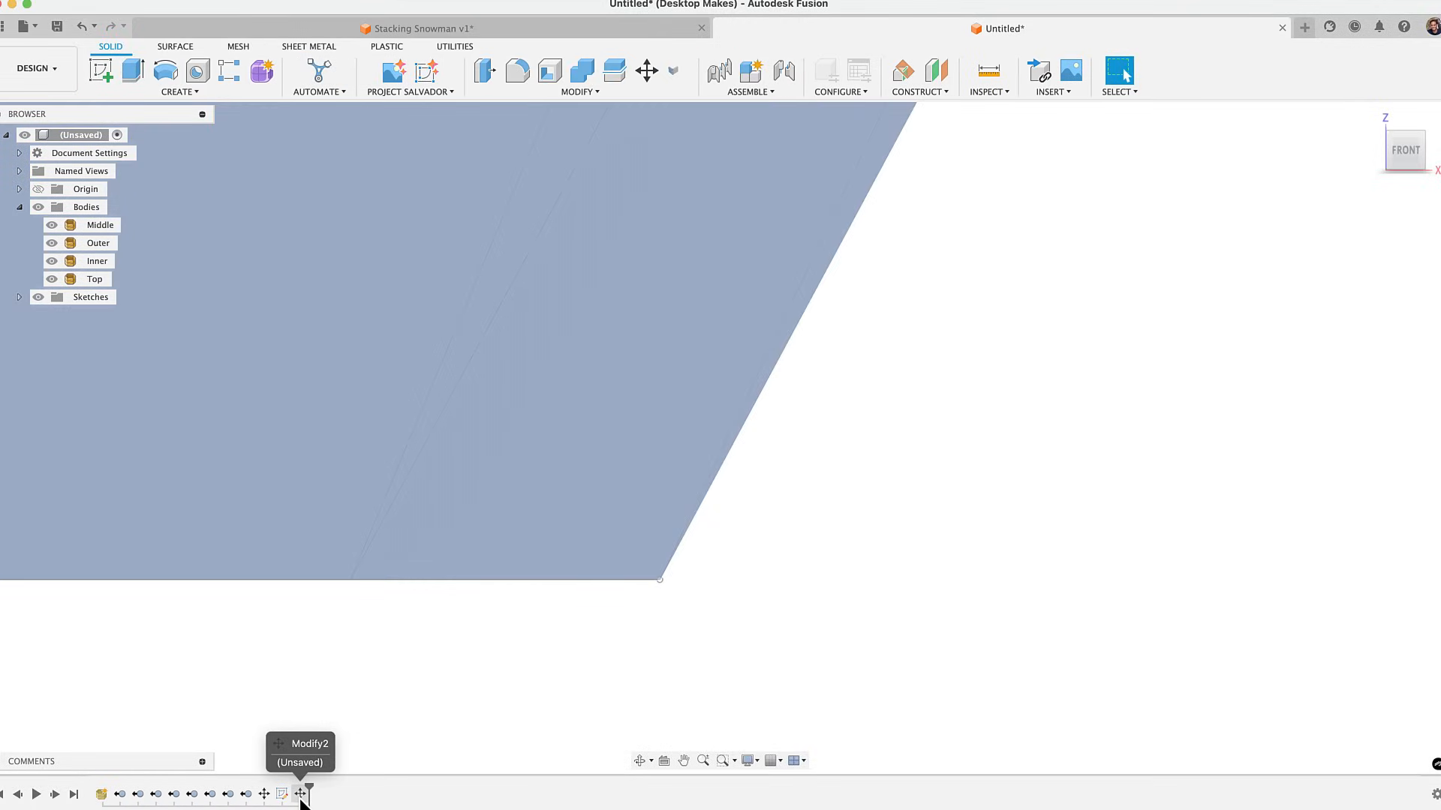
Reorder the timeline so the last Move comes before the reference sketch, and reopen that sketch for editing
{"action": "left_click", "coordinate": [301, 797]}
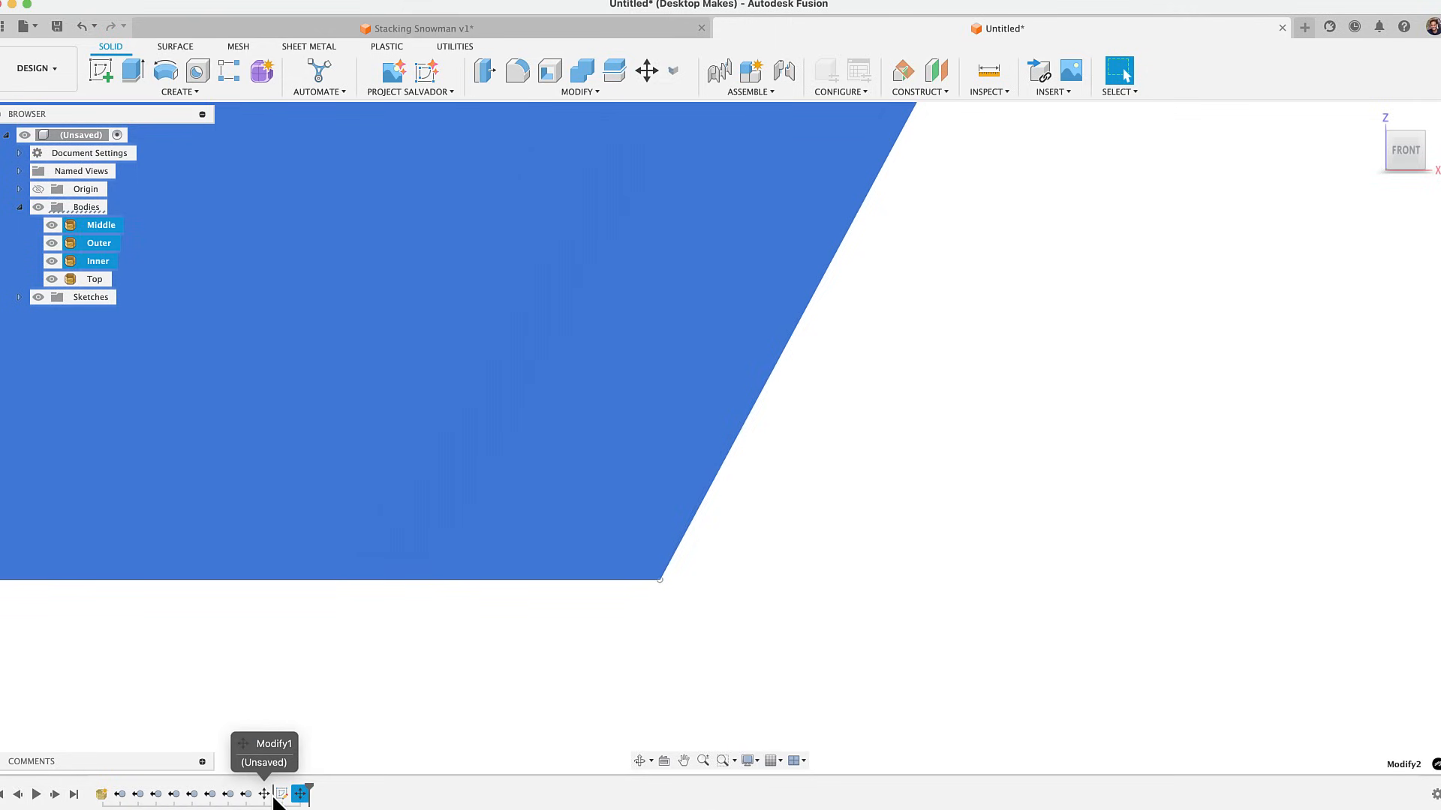
{"action": "left_click_drag", "start_coordinate": [275, 802], "coordinate": [273, 794]}
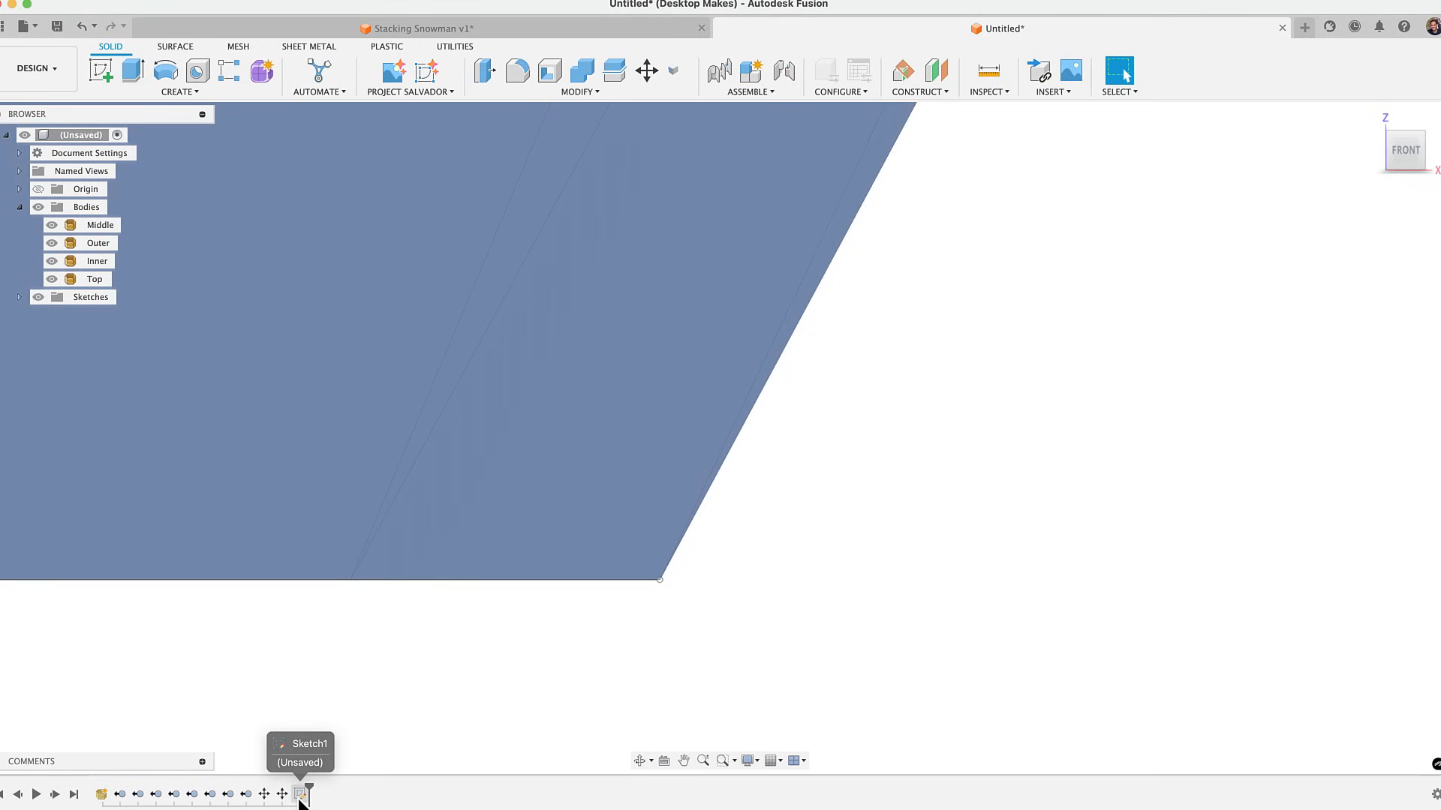
{"action": "double_click", "coordinate": [300, 796]}
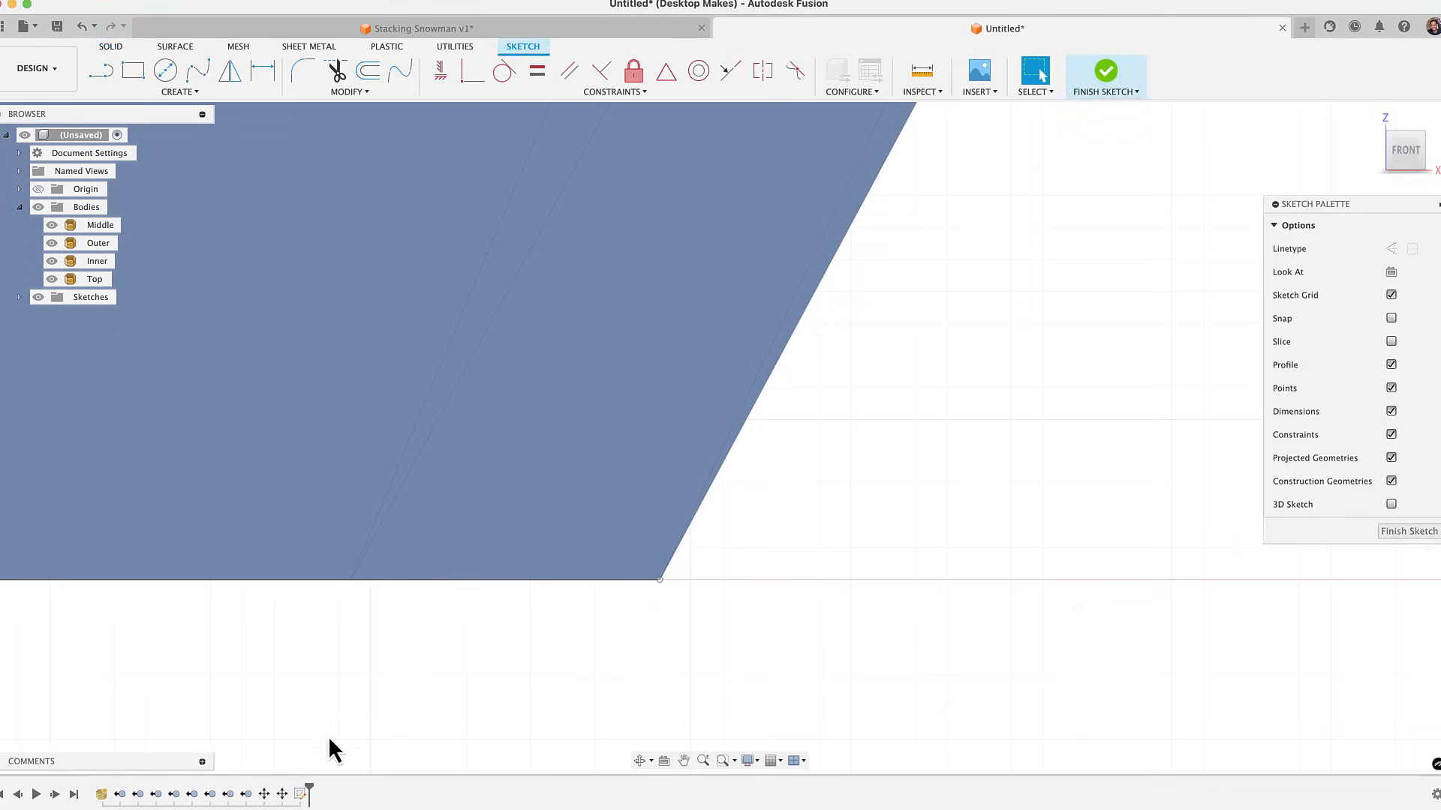
Check the reference line's +X endpoint against the base's bottom corner
{"action": "left_click", "coordinate": [473, 580]}
{"action": "left_click", "coordinate": [661, 581]}
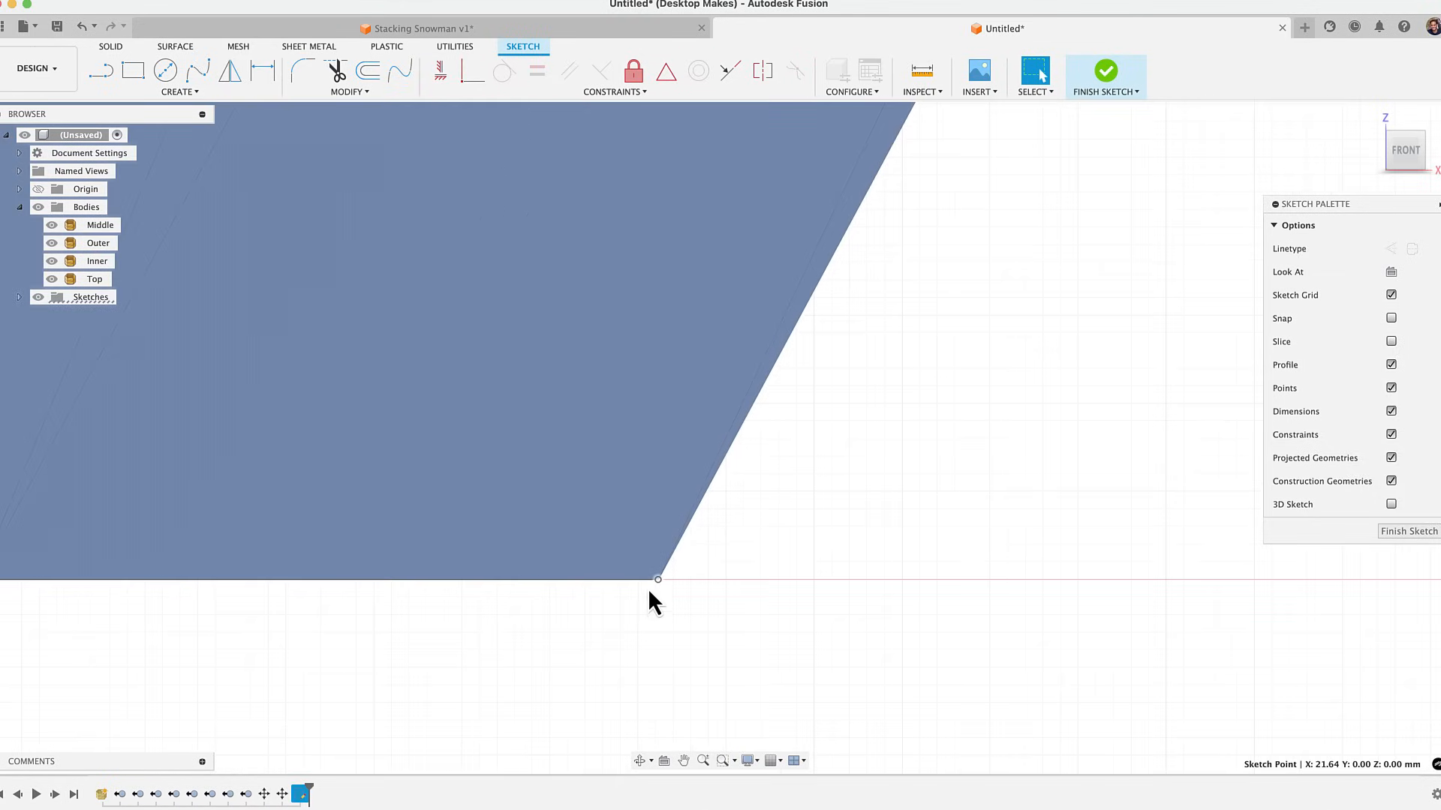
{"action": "middle_click_drag", "start_coordinate": [654, 581], "coordinate": [940, 664]}
Hide the Middle, Outer and Top bodies, leaving only Inner displayed
{"action": "scroll", "coordinate": [804, 587], "scroll_direction": "down", "scroll_amount": 5}
{"action": "scroll", "coordinate": [808, 586], "scroll_direction": "down", "scroll_amount": 1}
{"action": "middle_click_drag", "start_coordinate": [727, 598], "coordinate": [727, 590]}
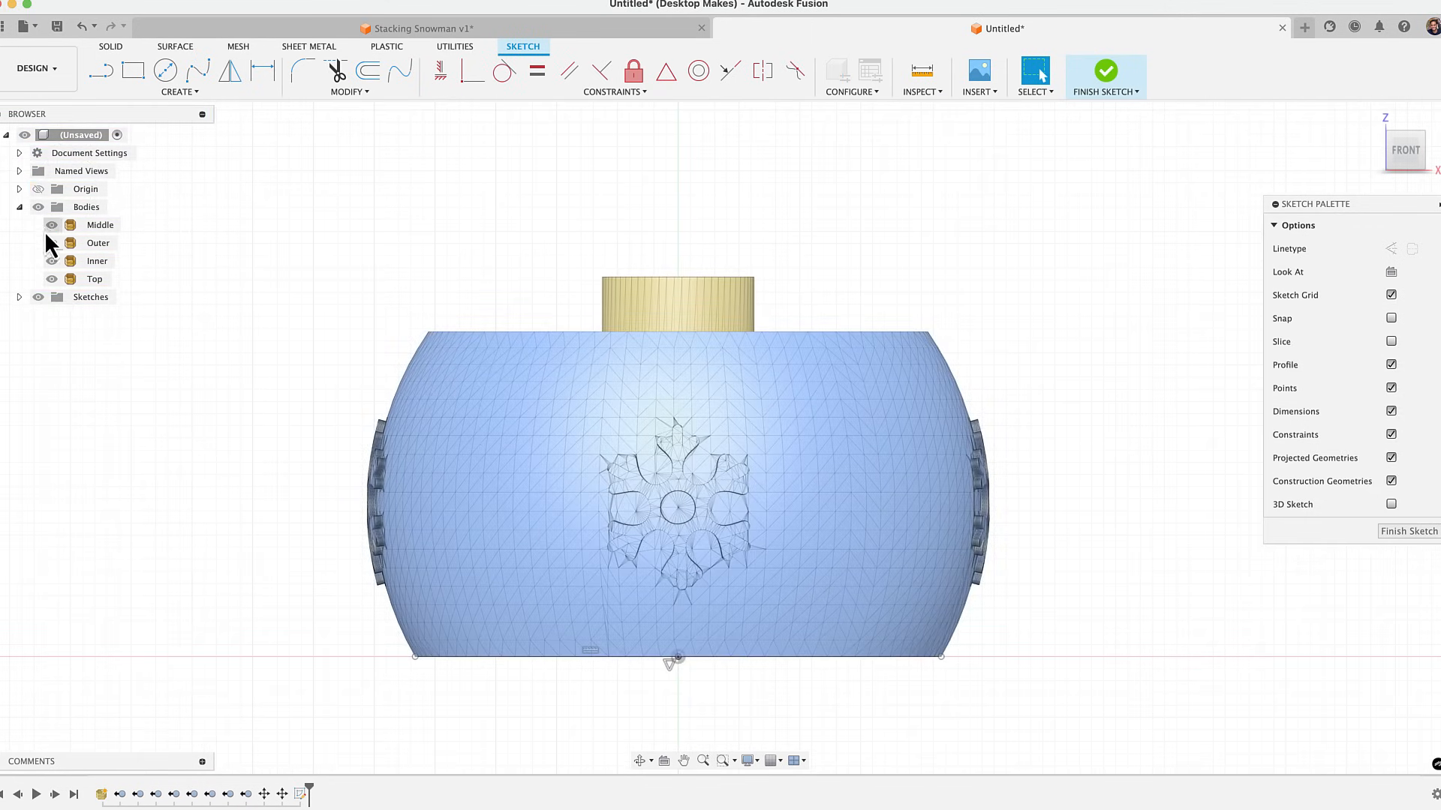
{"action": "left_click", "coordinate": [51, 226]}
{"action": "left_click", "coordinate": [52, 242]}
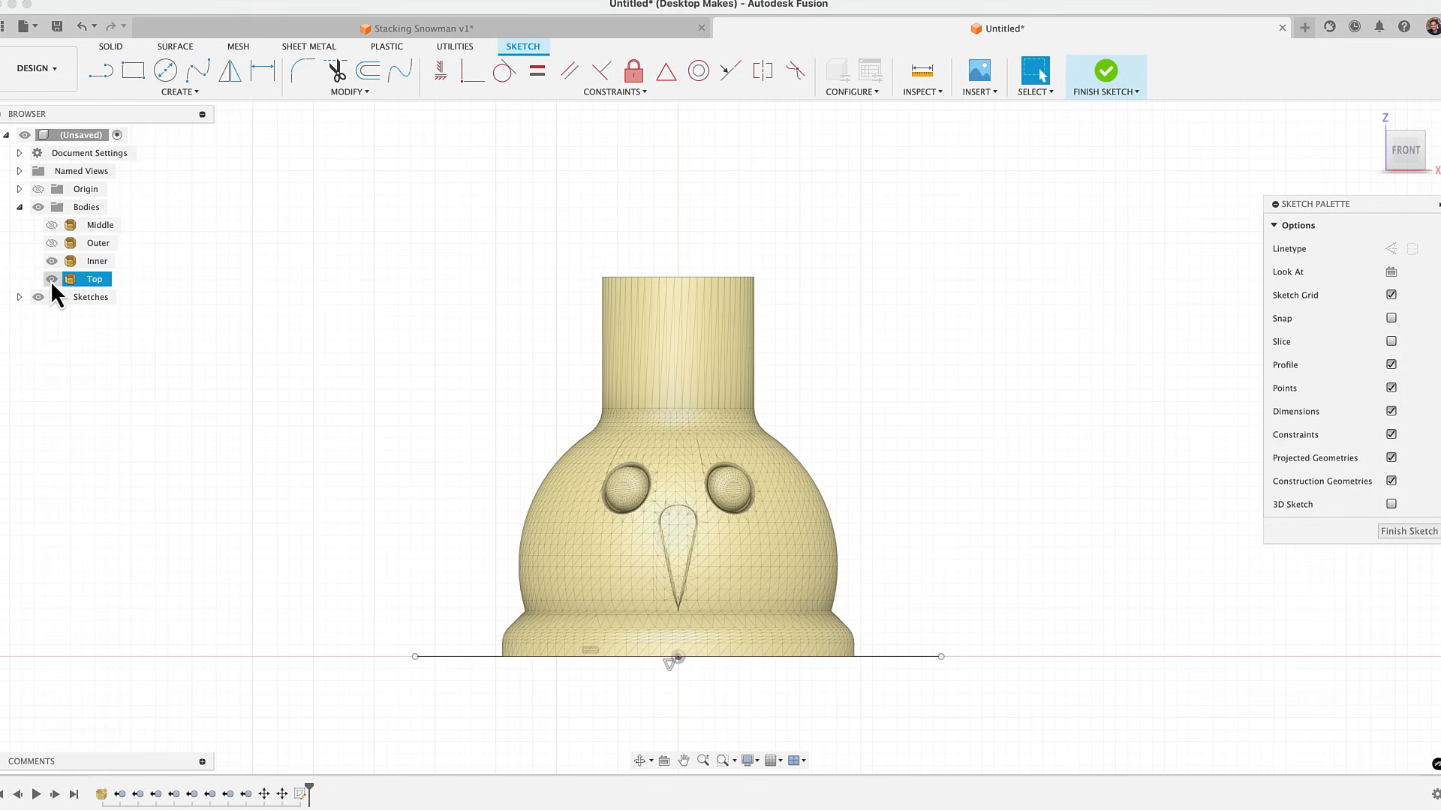
{"action": "left_click", "coordinate": [51, 280]}
Set the Inner body's opacity to 10%, comparing it with the opaque display by undoing and redoing the change
{"action": "right_click", "coordinate": [89, 261]}
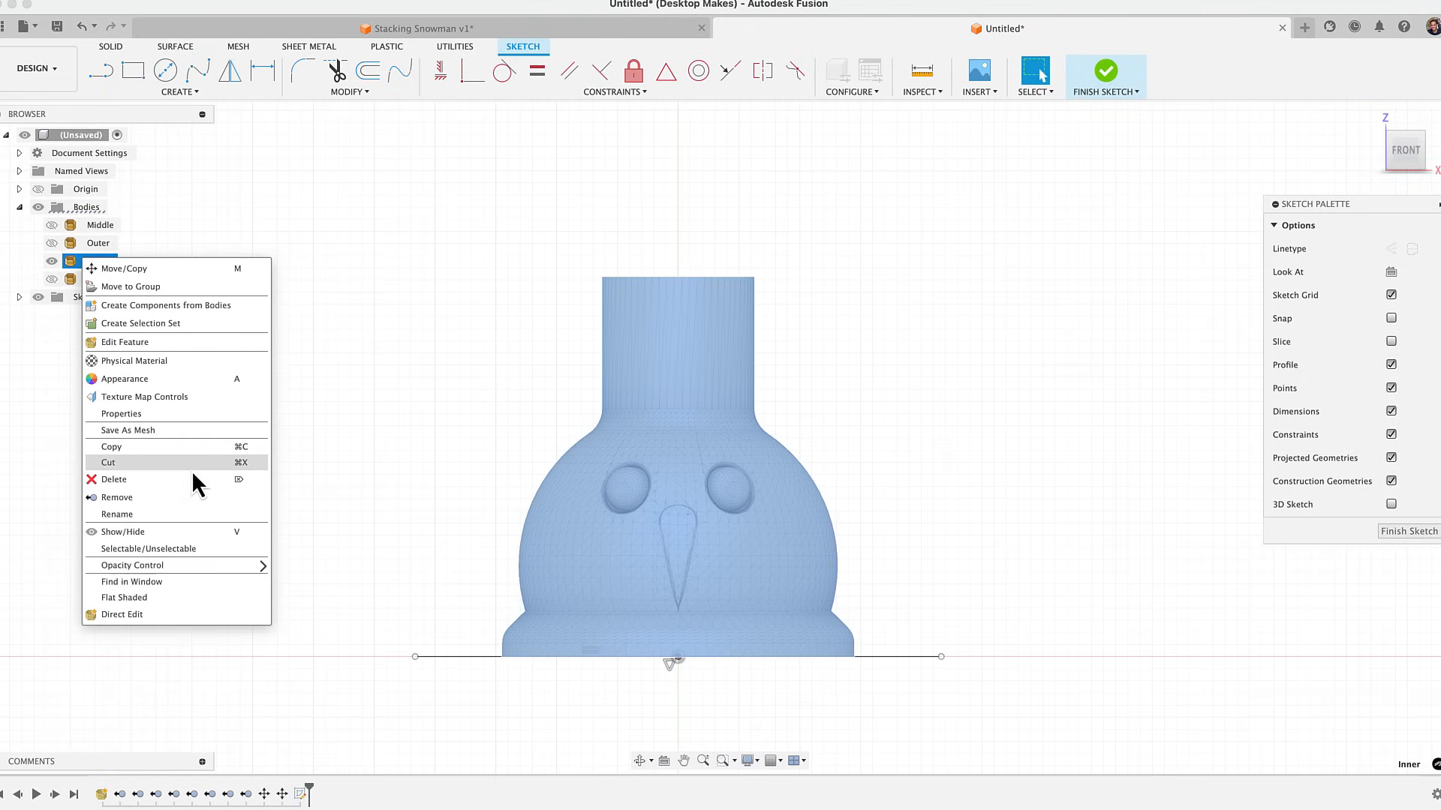
{"action": "mouse_move", "coordinate": [166, 566]}
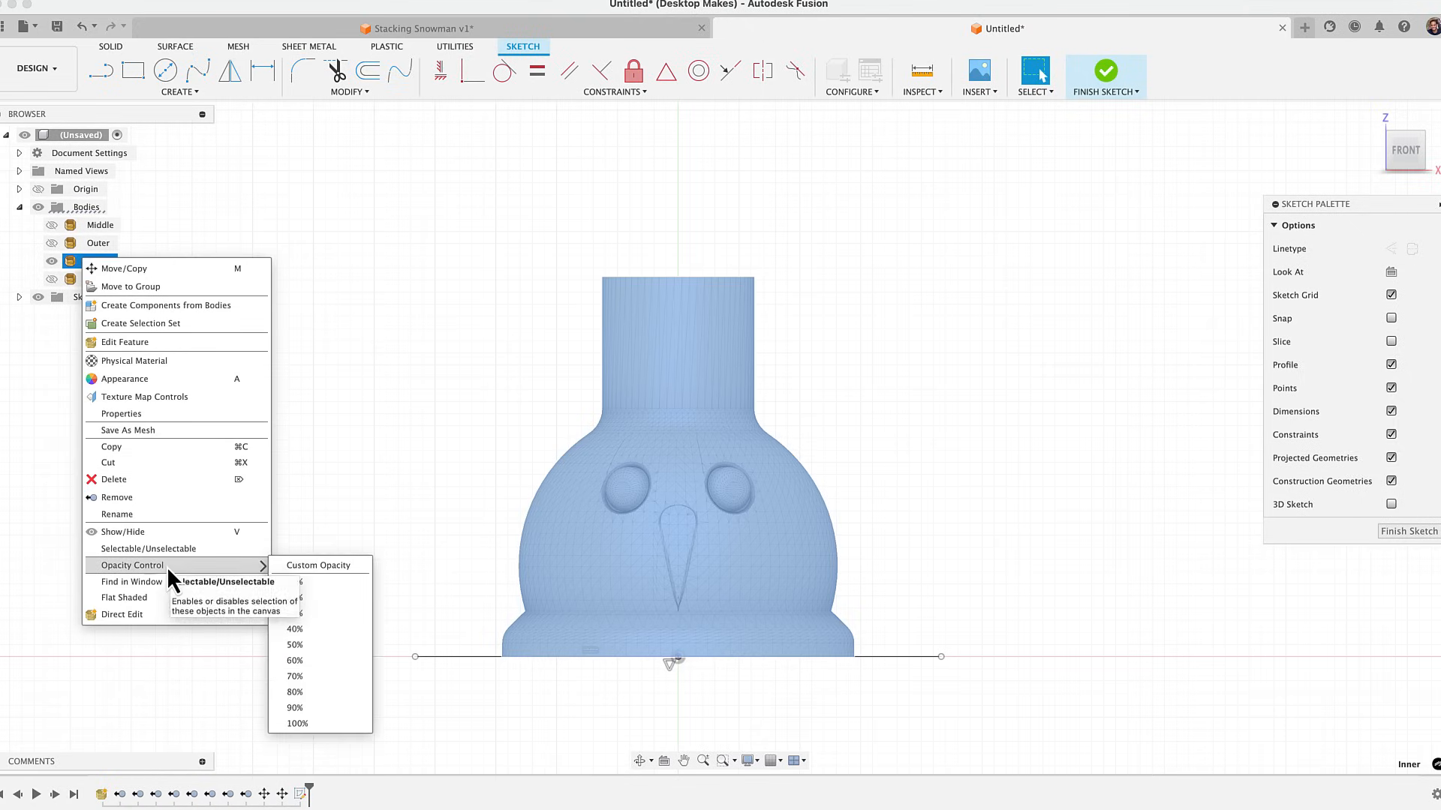
{"action": "left_click", "coordinate": [314, 580]}
{"action": "scroll", "coordinate": [706, 658], "scroll_direction": "up", "scroll_amount": 4}
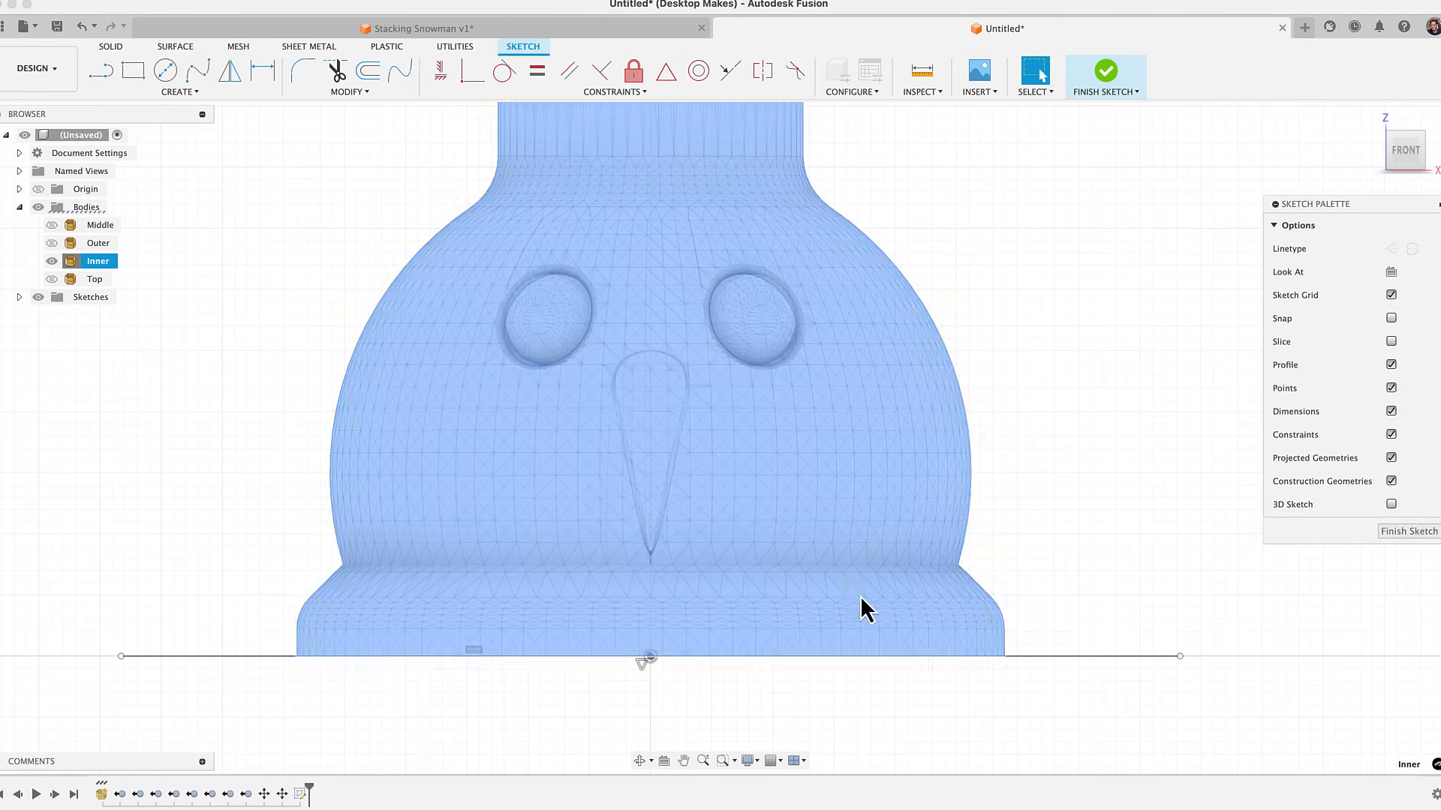
{"action": "left_click", "coordinate": [1032, 491]}
{"action": "scroll", "coordinate": [1032, 491], "scroll_direction": "up", "scroll_amount": 3}
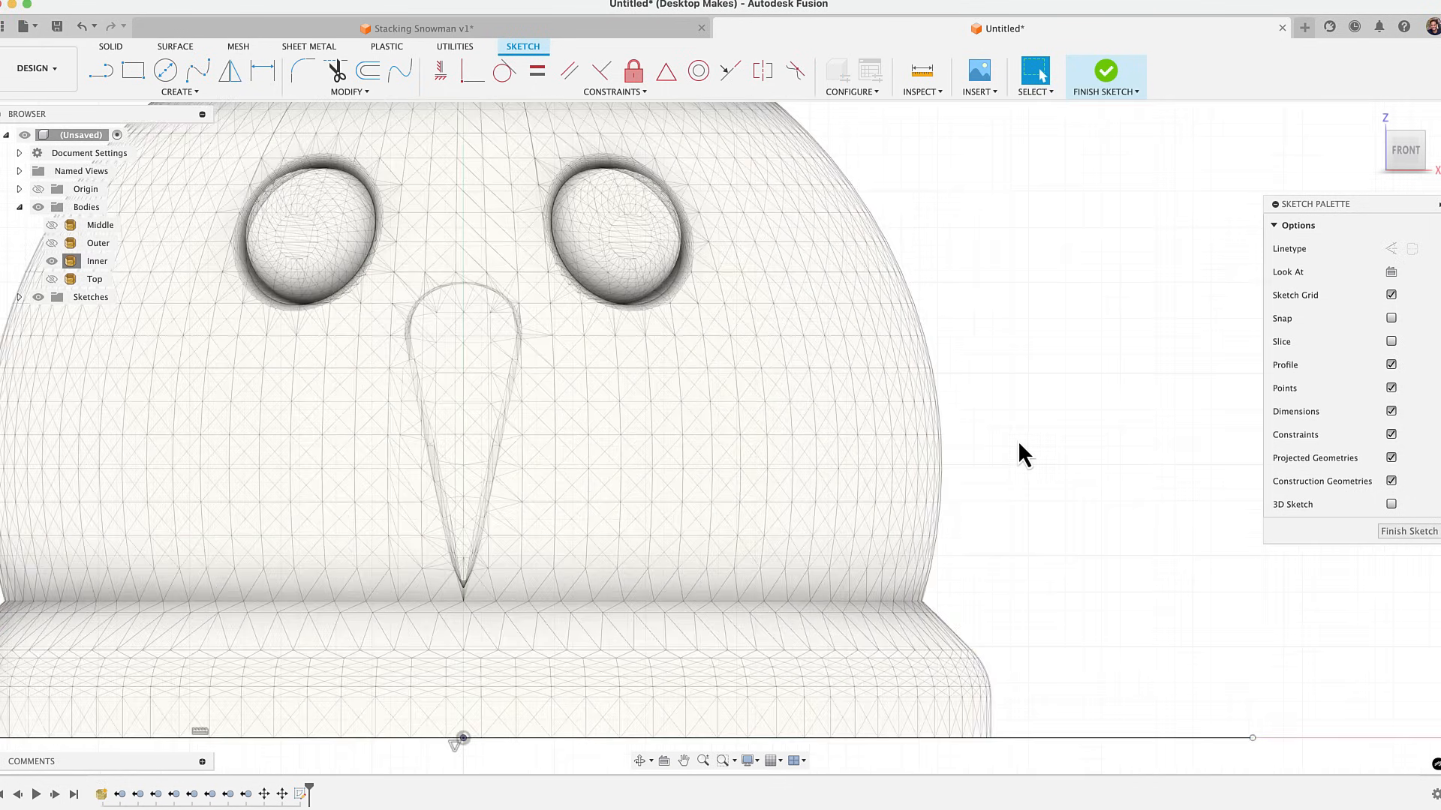
{"action": "scroll", "coordinate": [1017, 440], "scroll_direction": "down", "scroll_amount": 3}
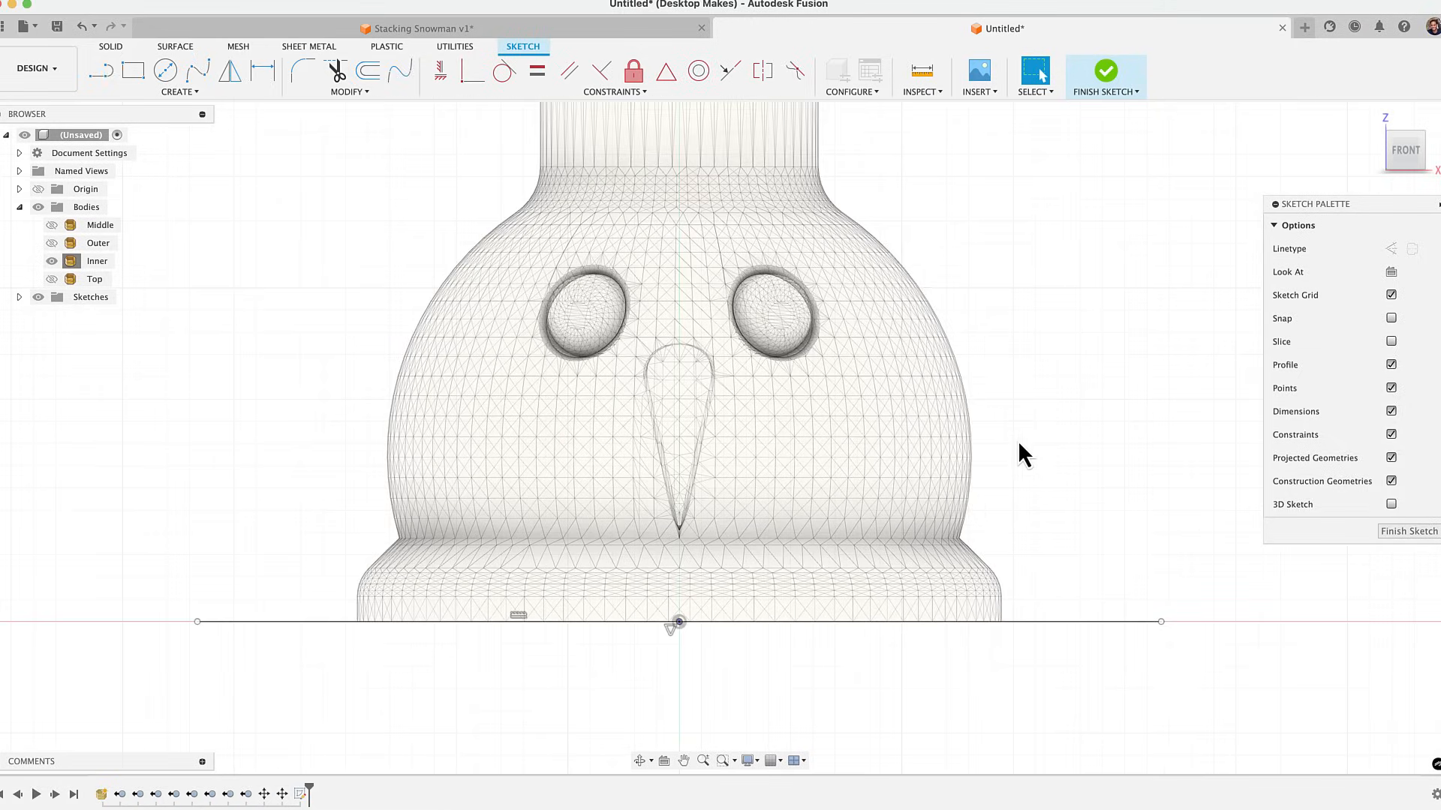
{"action": "left_click", "coordinate": [80, 26]}
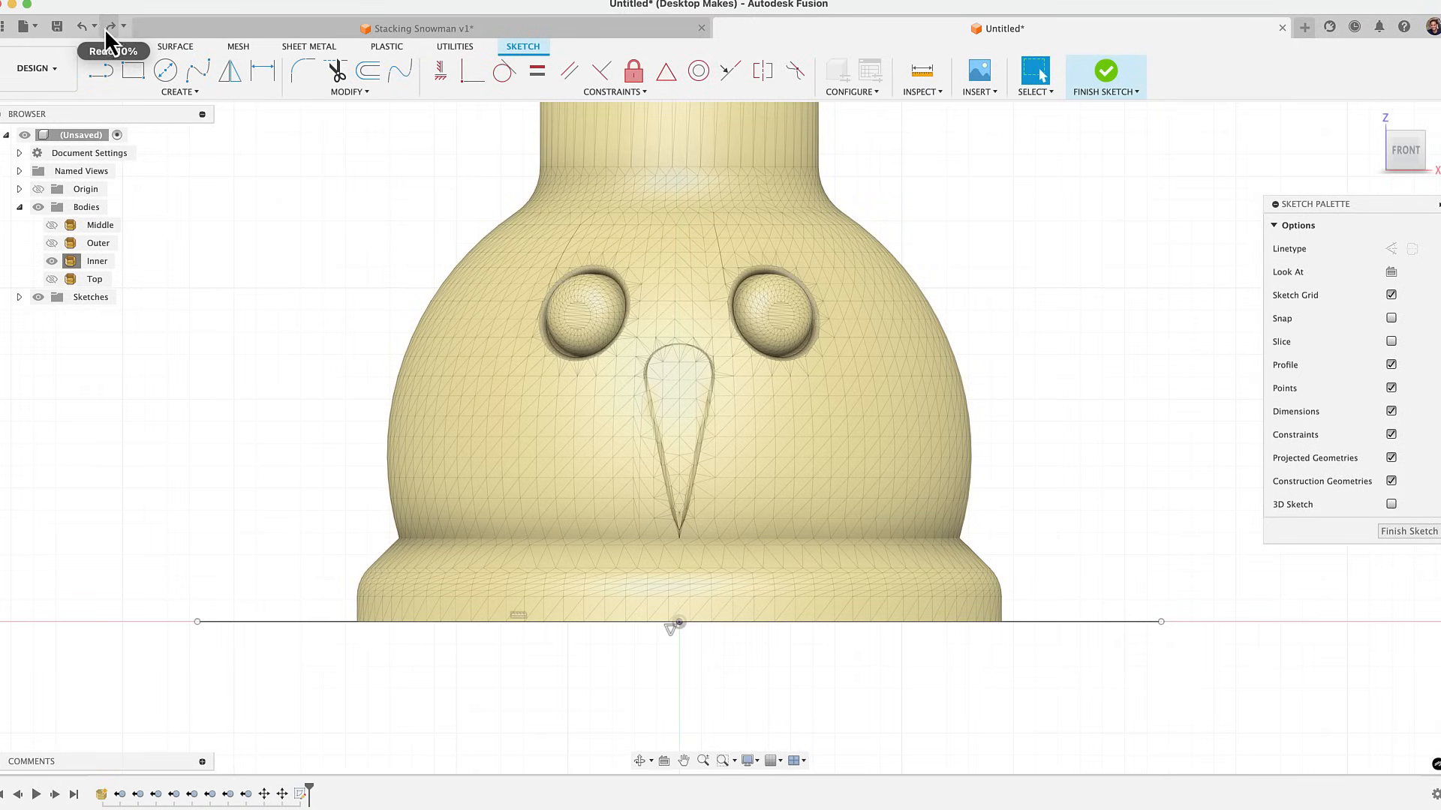
{"action": "left_click", "coordinate": [111, 26]}
Sketch a near-vertical line about 31 mm long from the origin up to the Inner body's top edge
{"action": "scroll", "coordinate": [680, 551], "scroll_direction": "up", "scroll_amount": 3}
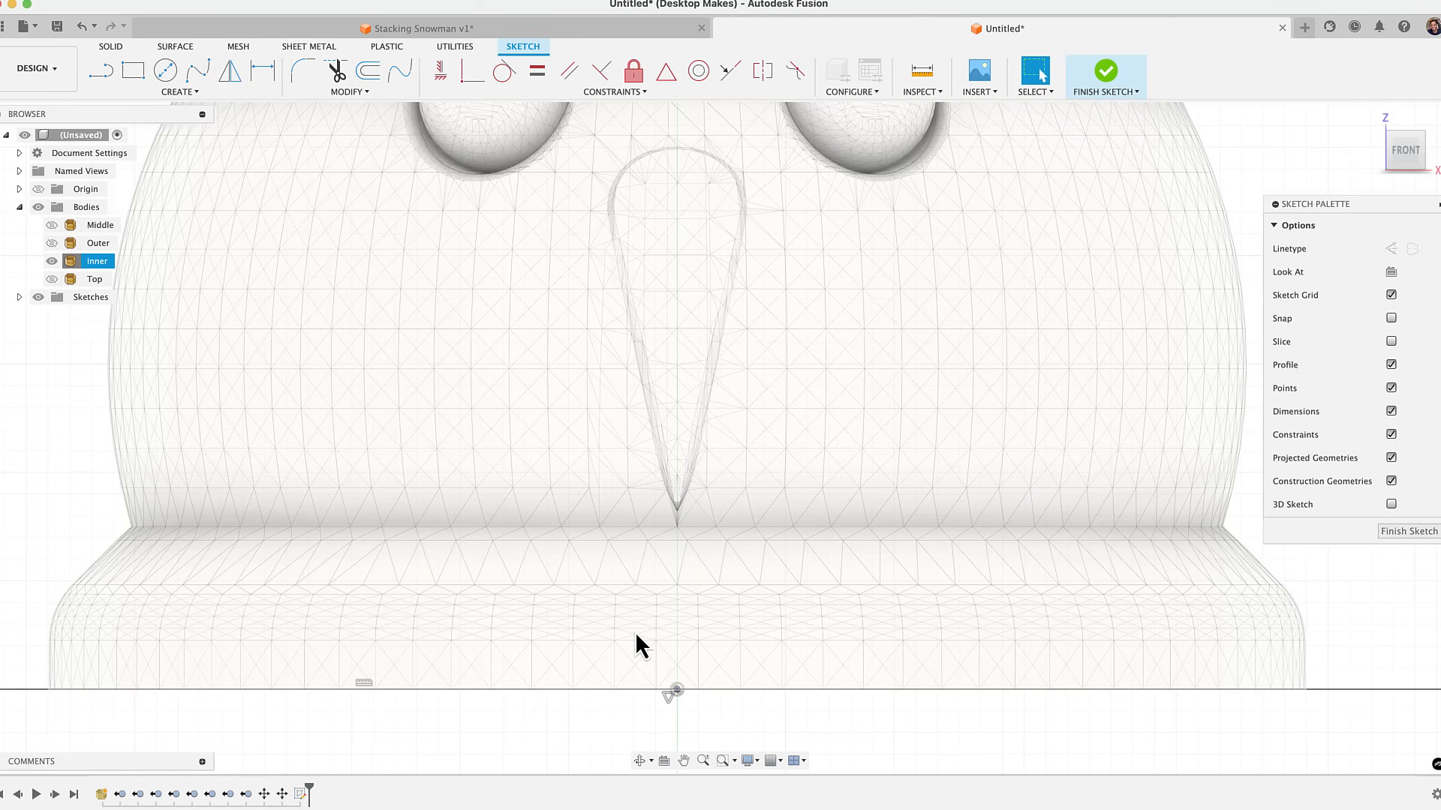
{"action": "key", "text": "l"}
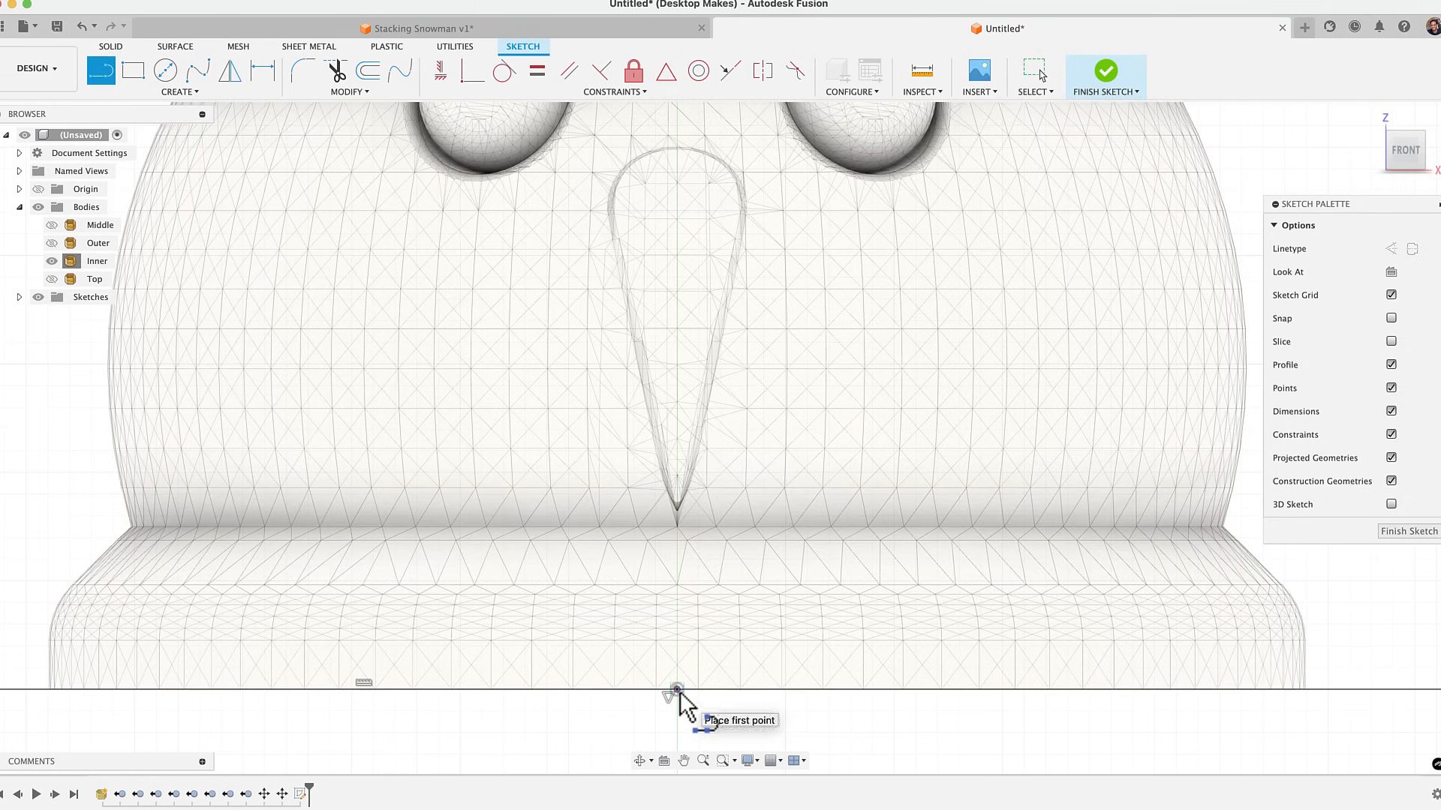
{"action": "left_click", "coordinate": [678, 691]}
{"action": "scroll", "coordinate": [698, 601], "scroll_direction": "down", "scroll_amount": 5}
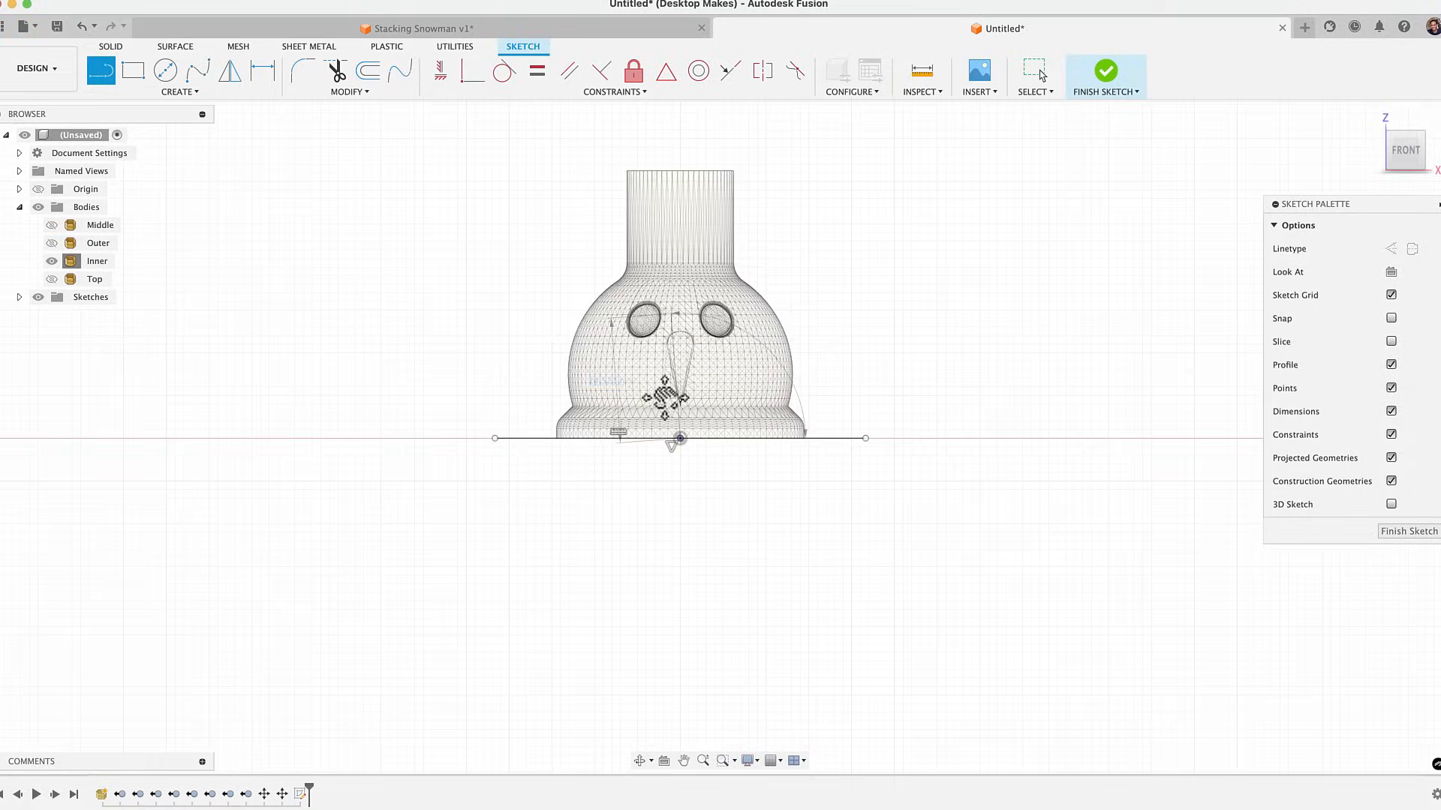
{"action": "scroll", "coordinate": [667, 251], "scroll_direction": "up", "scroll_amount": 10}
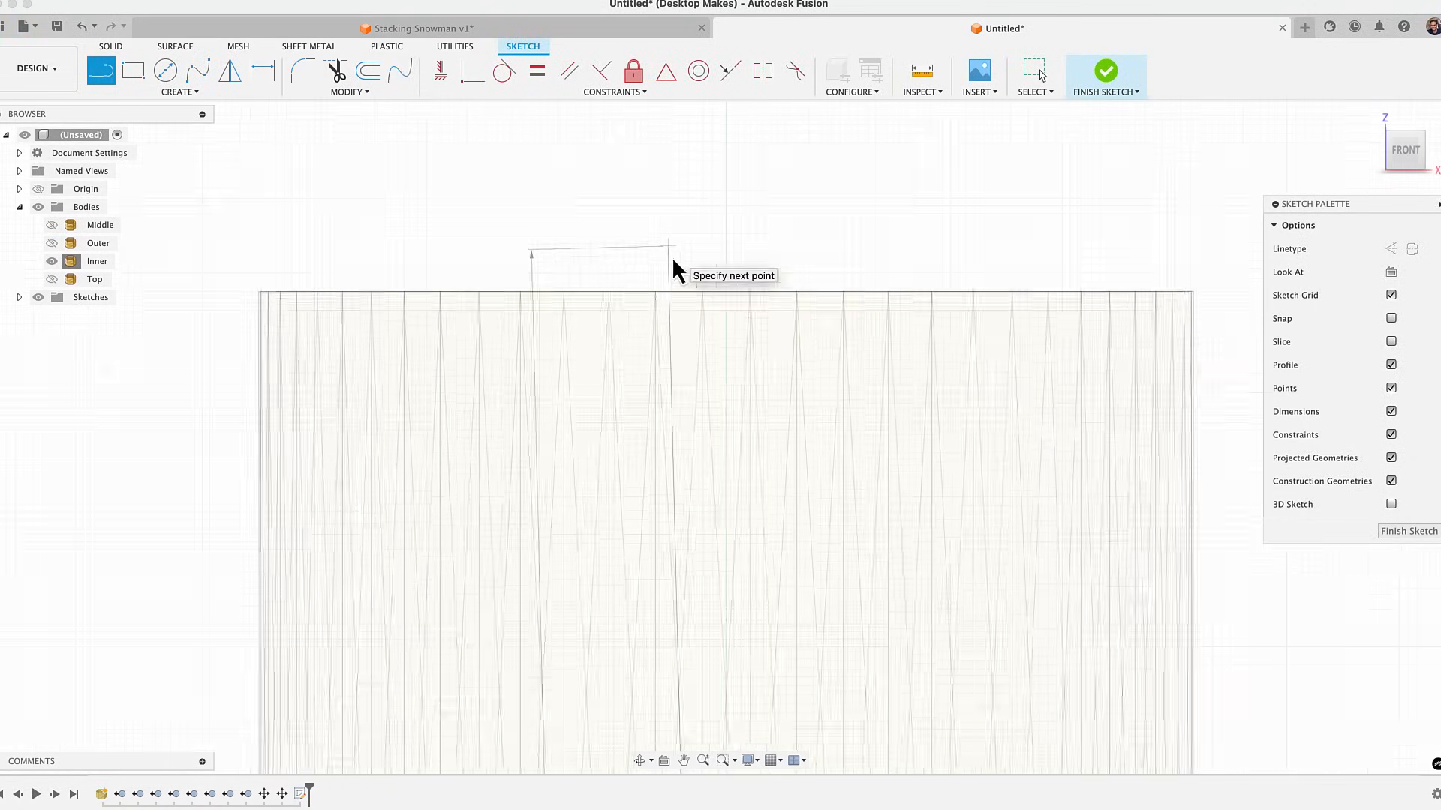
{"action": "scroll", "coordinate": [683, 285], "scroll_direction": "up", "scroll_amount": 2}
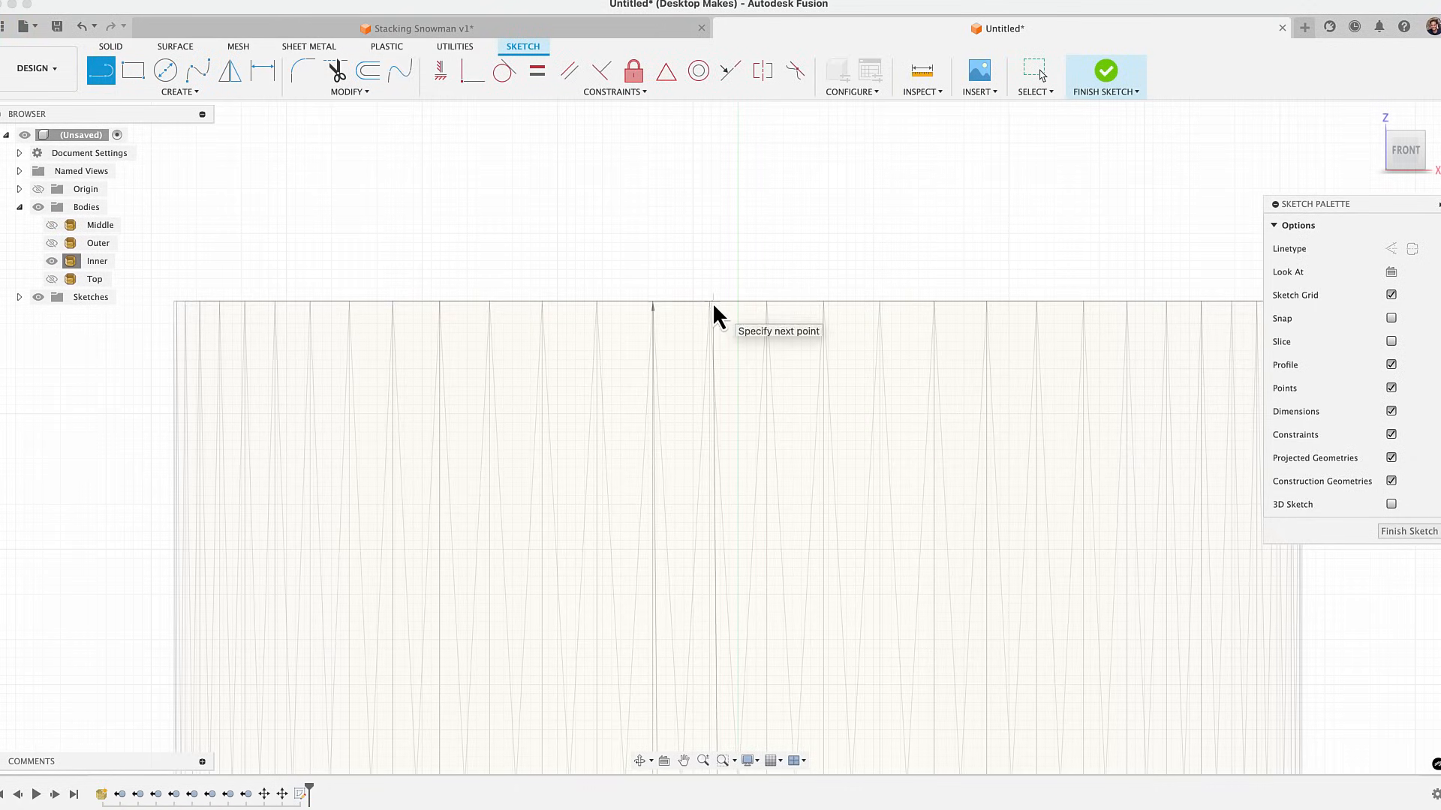
{"action": "scroll", "coordinate": [721, 314], "scroll_direction": "up", "scroll_amount": 2}
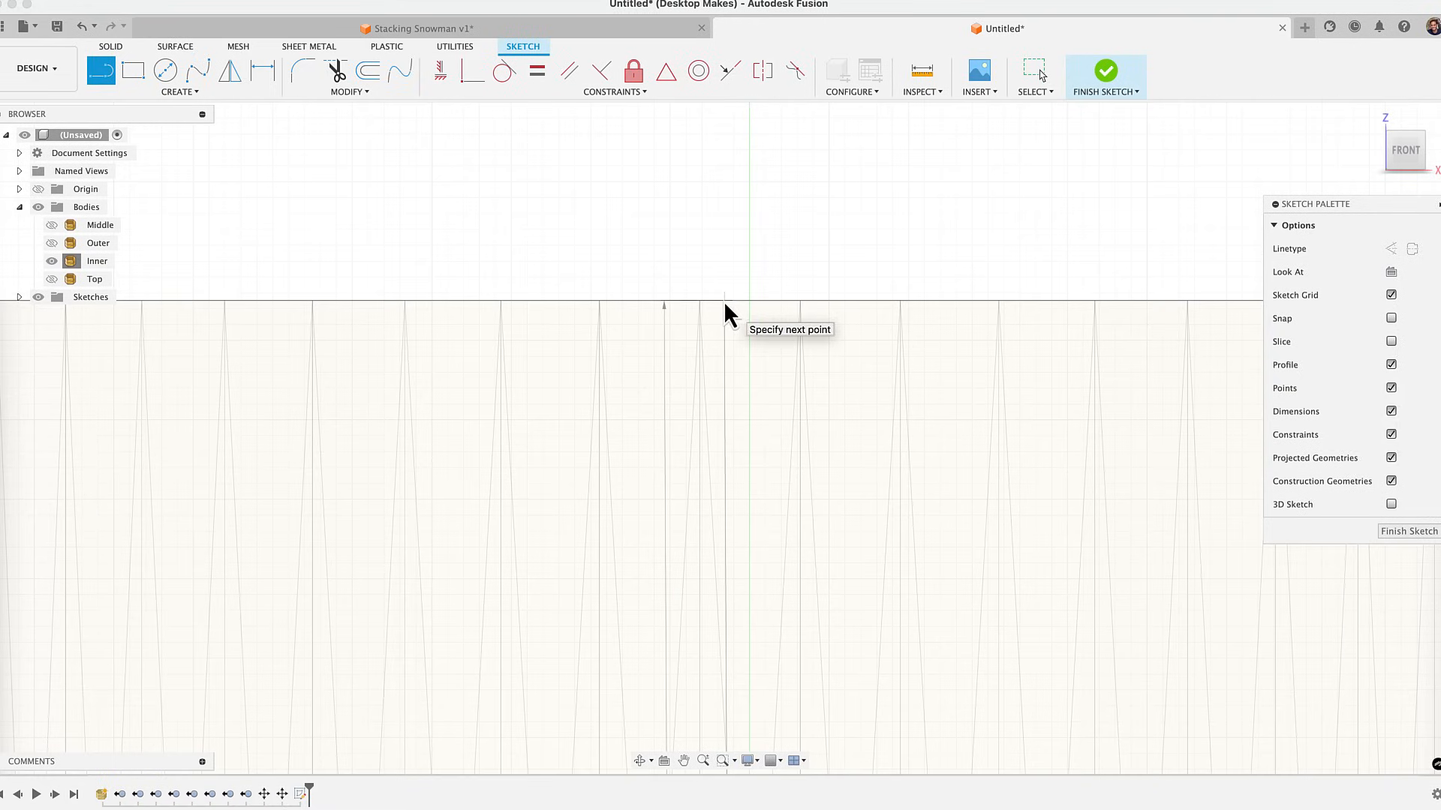
{"action": "left_click", "coordinate": [724, 301]}
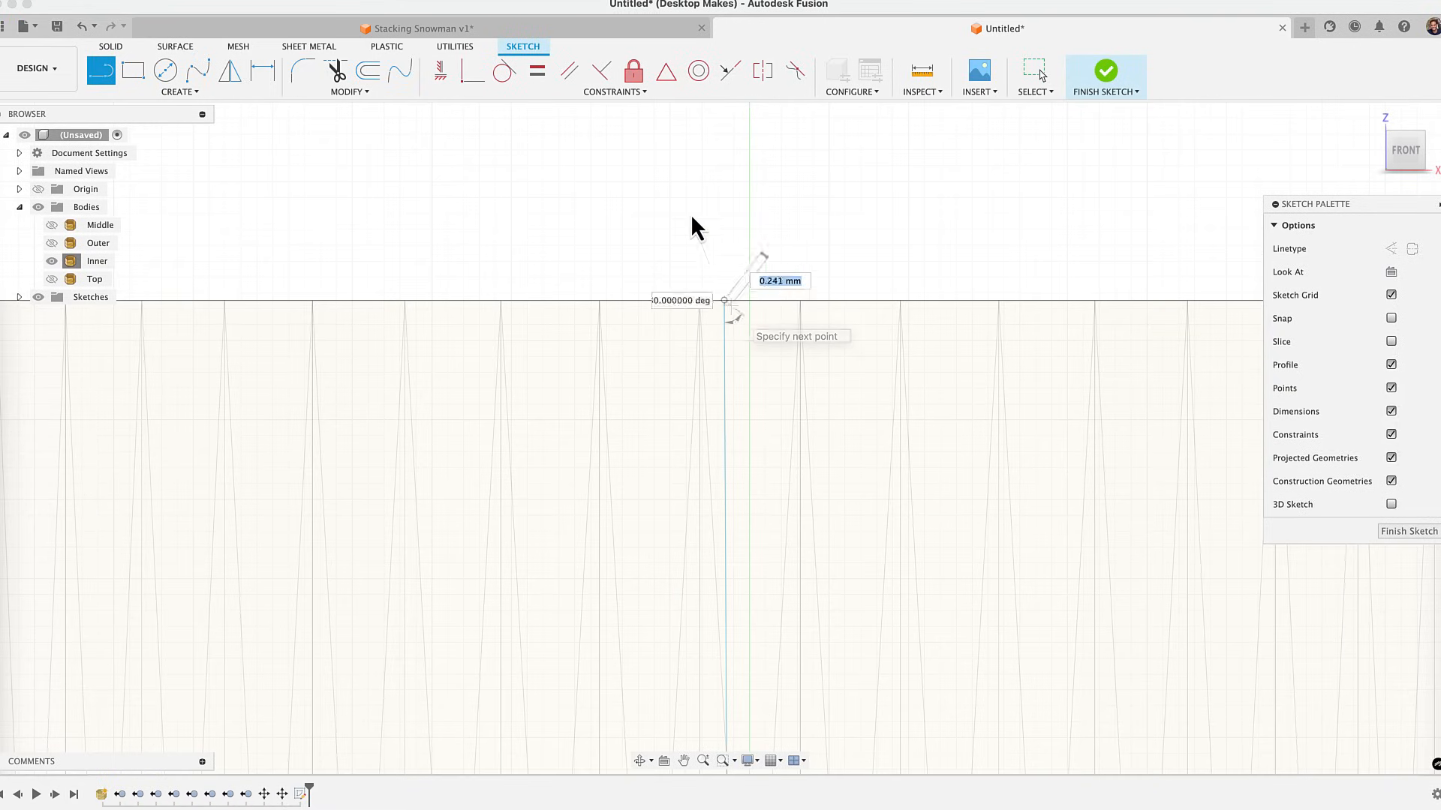
{"action": "key", "text": "Escape"}
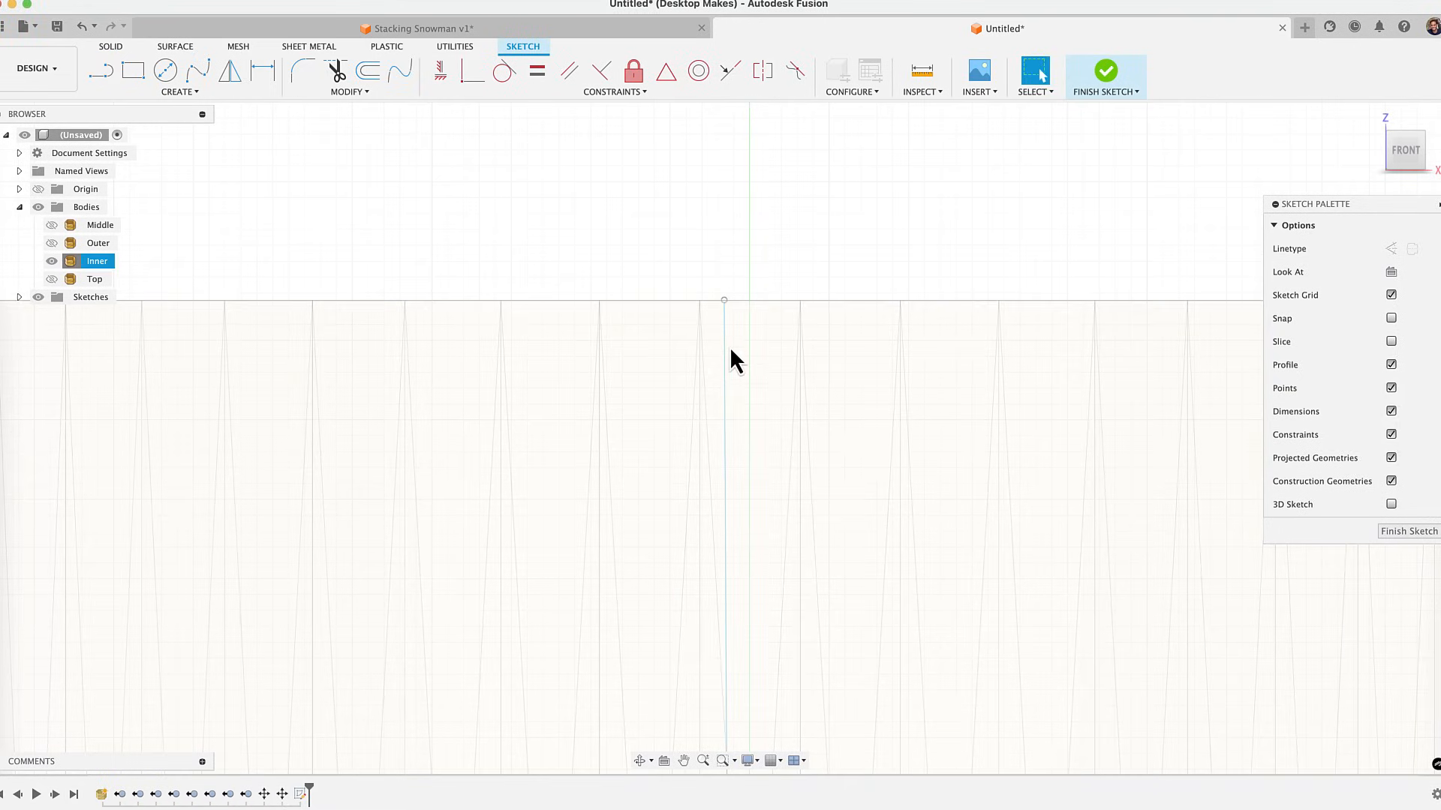
Constrain the upright center line to vertical and dimension its length to 31.3 mm
{"action": "scroll", "coordinate": [714, 357], "scroll_direction": "down", "scroll_amount": 6}
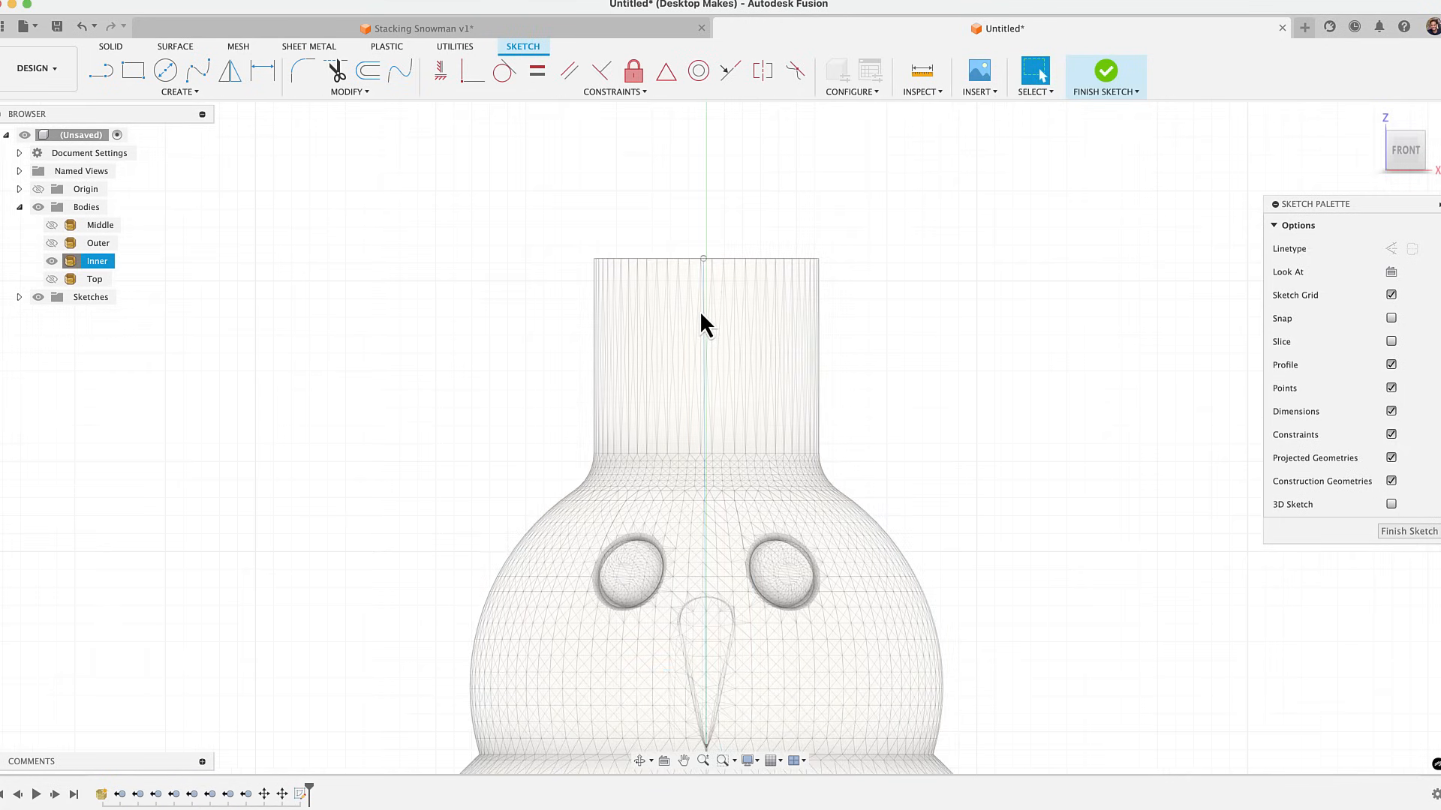
{"action": "left_click", "coordinate": [702, 315]}
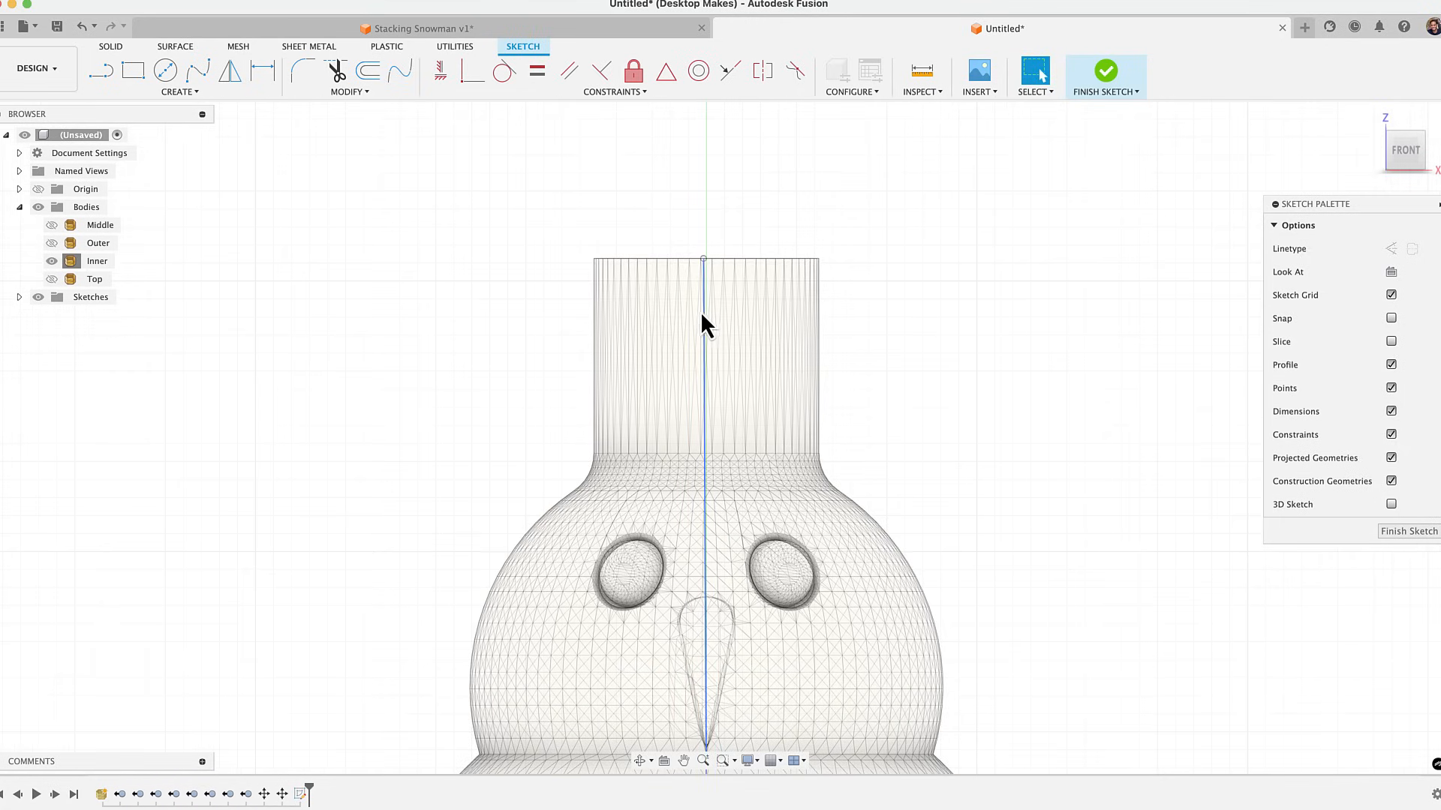
{"action": "left_click", "coordinate": [441, 75]}
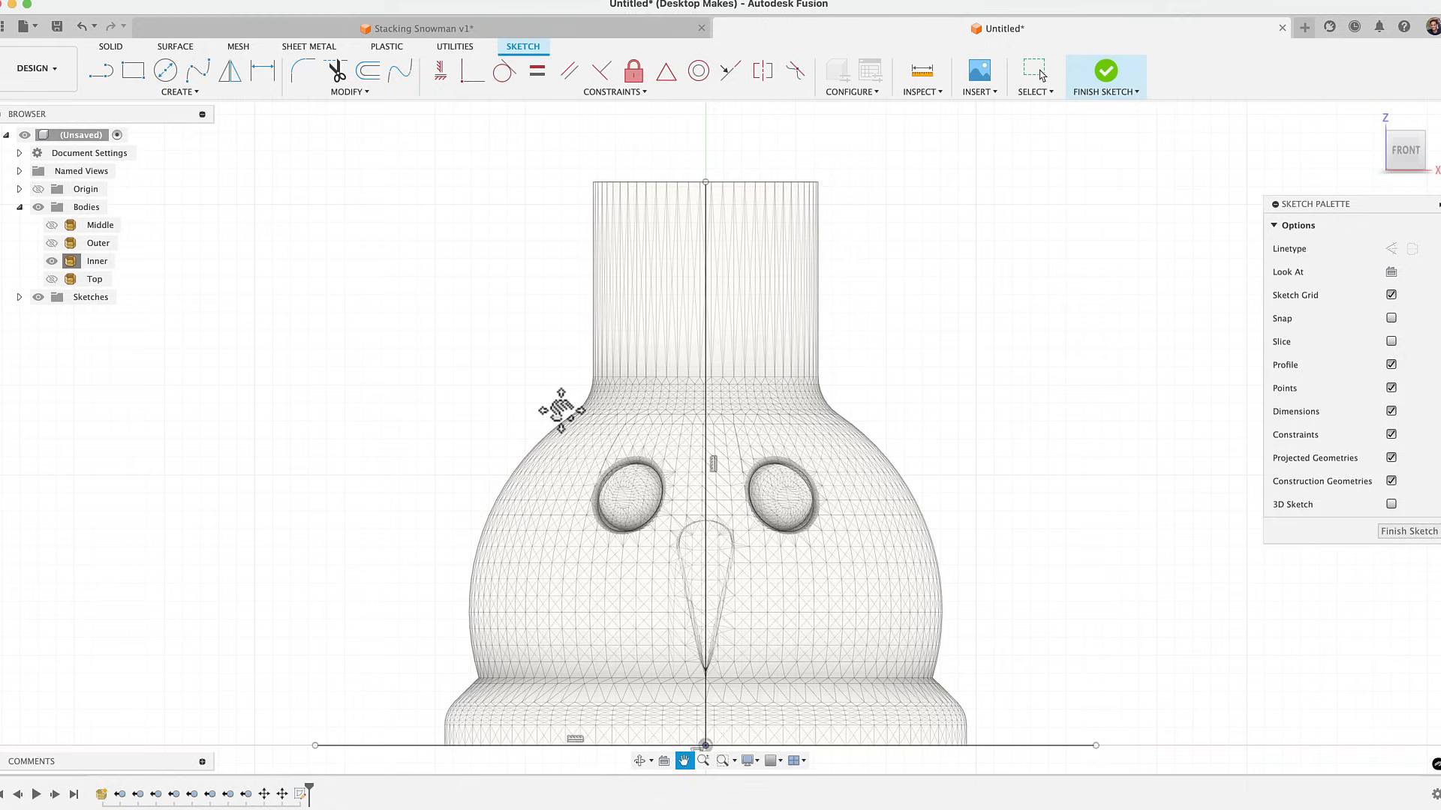
{"action": "key", "text": "d"}
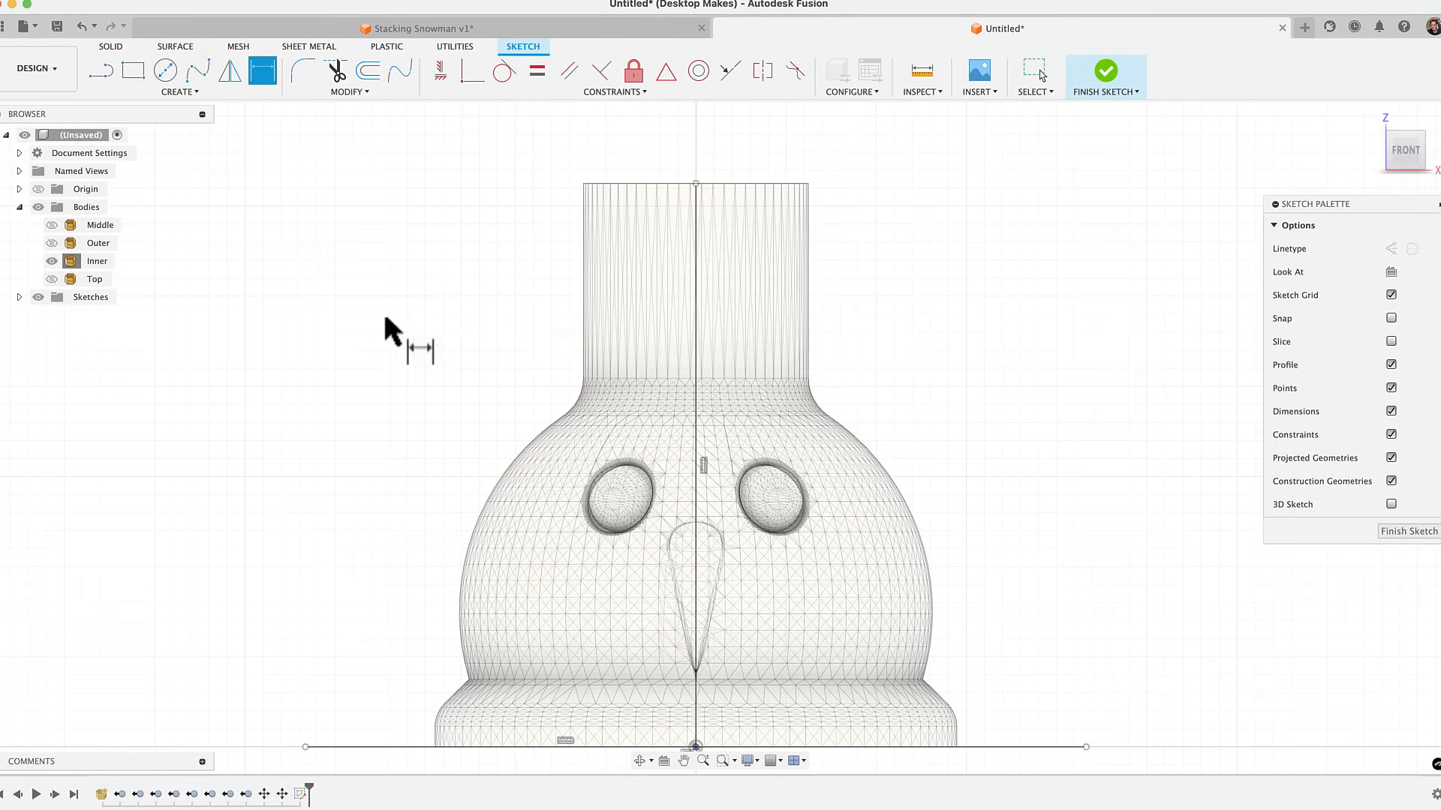
{"action": "left_click", "coordinate": [695, 298]}
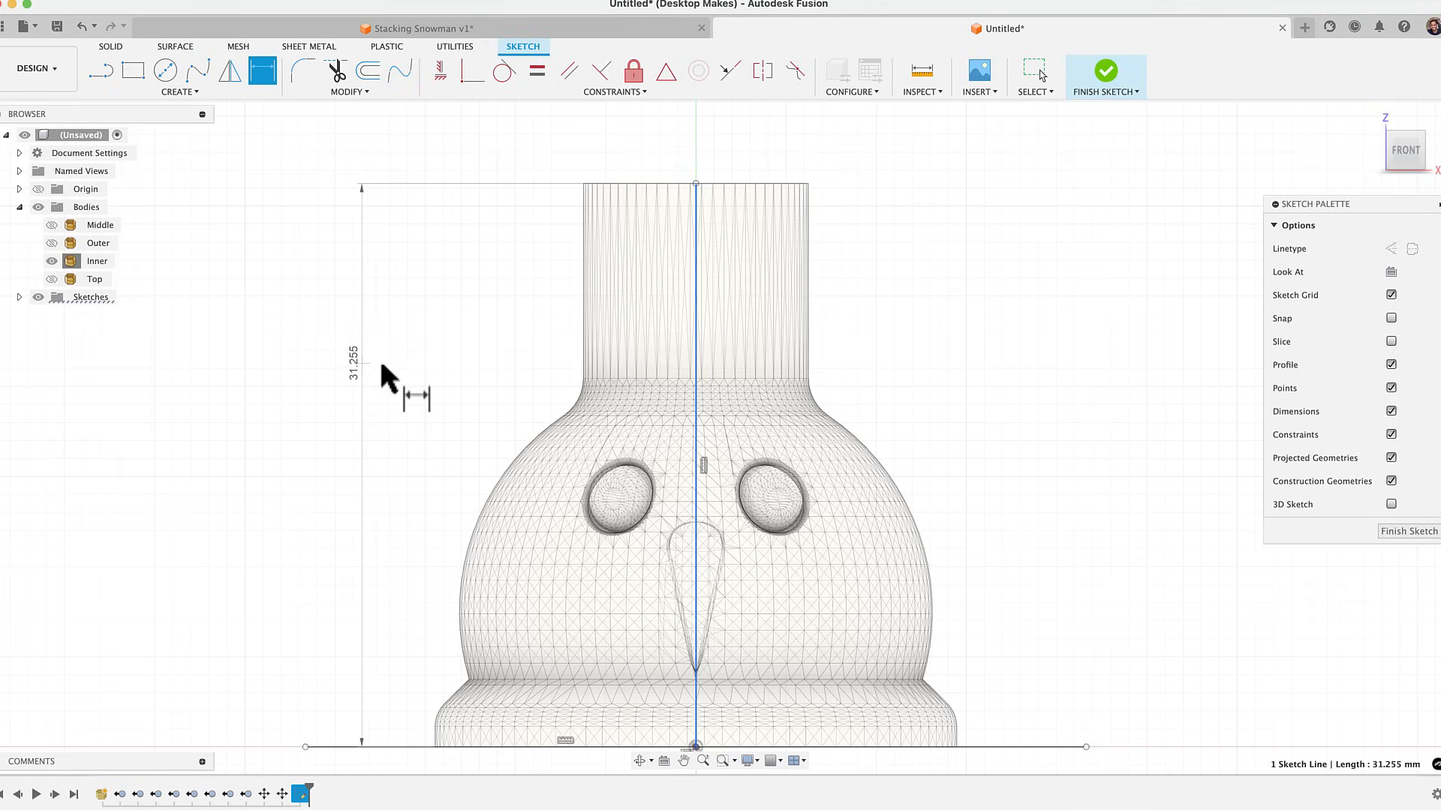
{"action": "left_click", "coordinate": [382, 380]}
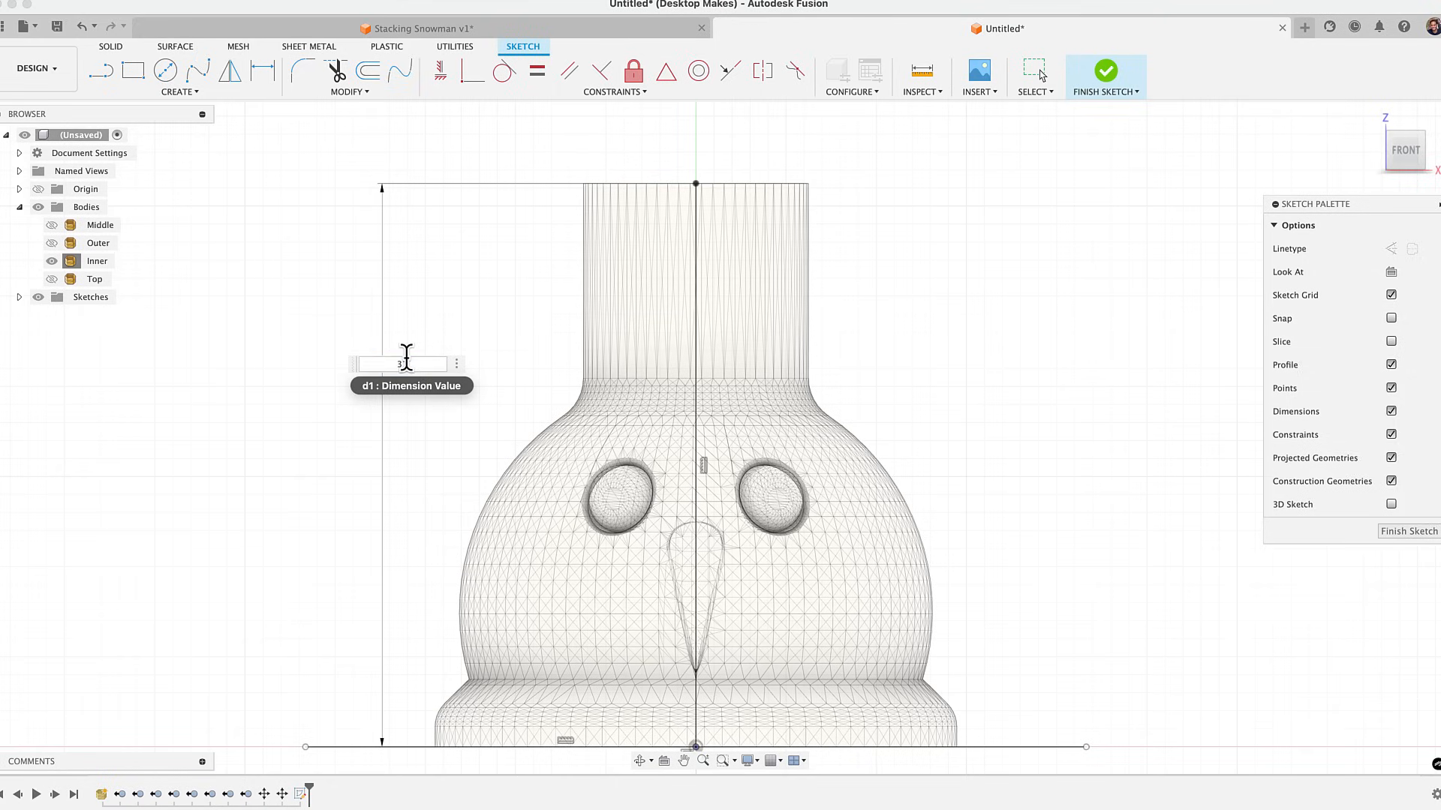
{"action": "key", "text": "Return"}
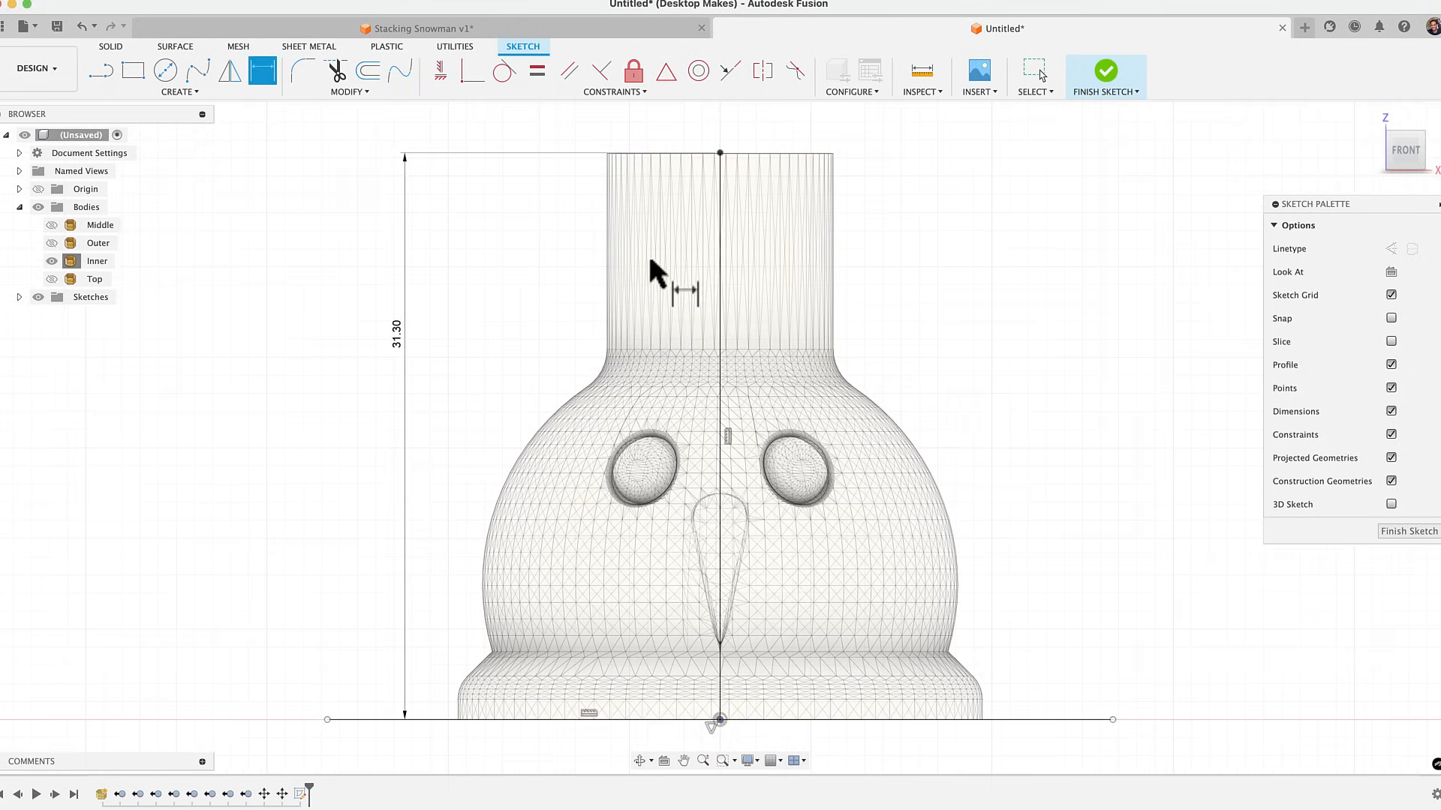
Sketch a horizontal line about 6.2 mm long from the center line's upper end, continuing about 10.8 mm down the neck's outer edge
{"action": "middle_click_drag", "start_coordinate": [879, 207], "coordinate": [707, 269]}
{"action": "scroll", "coordinate": [658, 225], "scroll_direction": "up", "scroll_amount": 5}
{"action": "scroll", "coordinate": [658, 224], "scroll_direction": "up", "scroll_amount": 2}
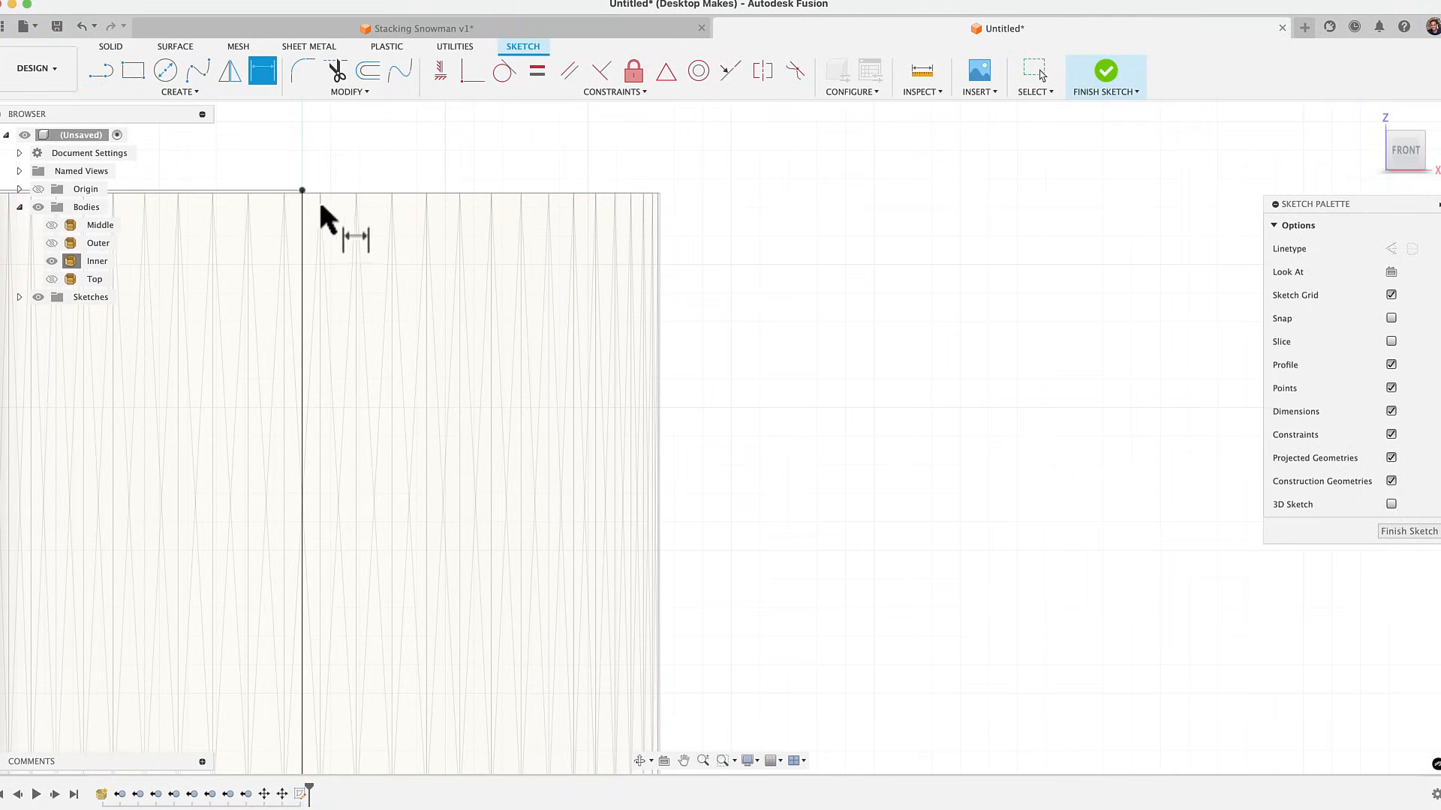
{"action": "key", "text": "l"}
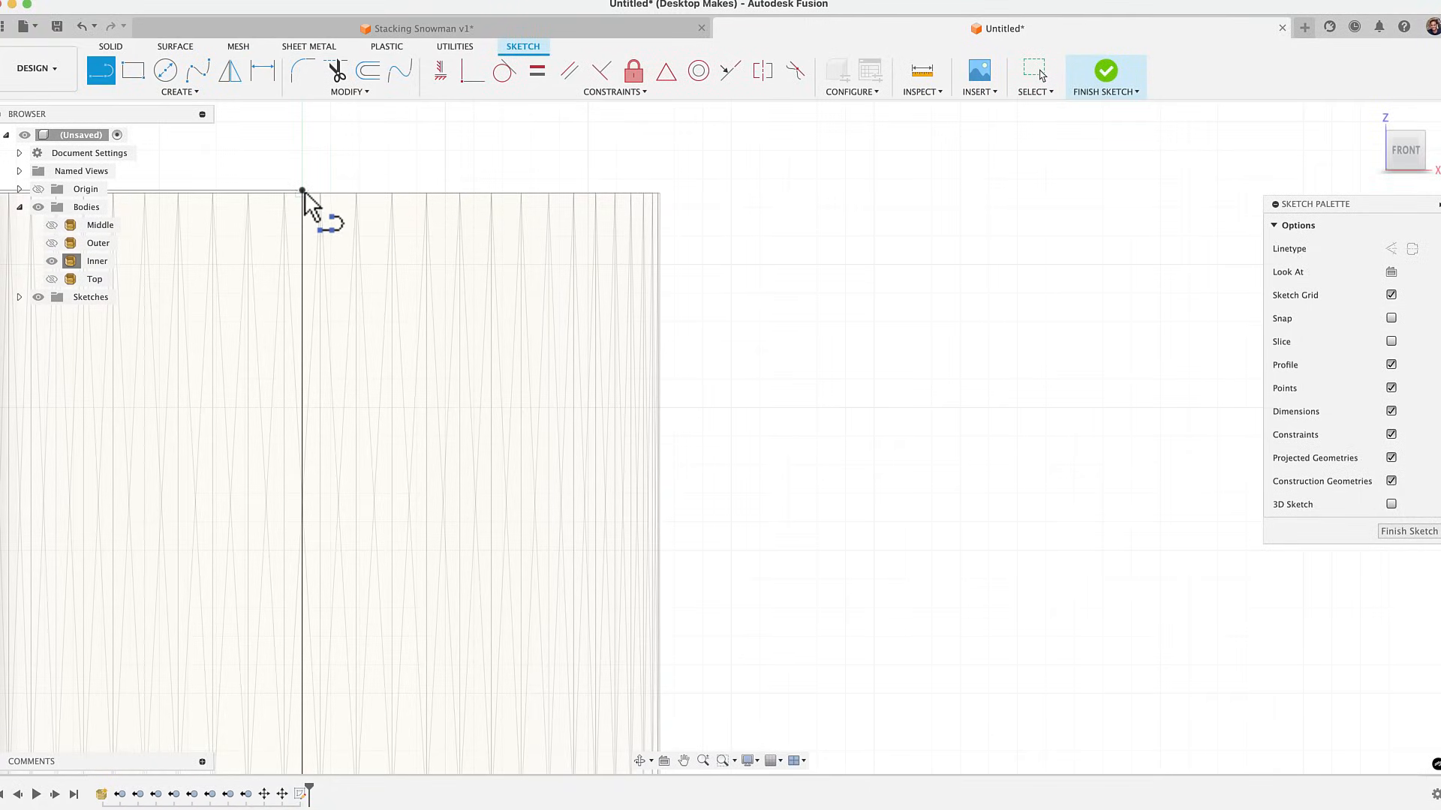
{"action": "left_click", "coordinate": [303, 191]}
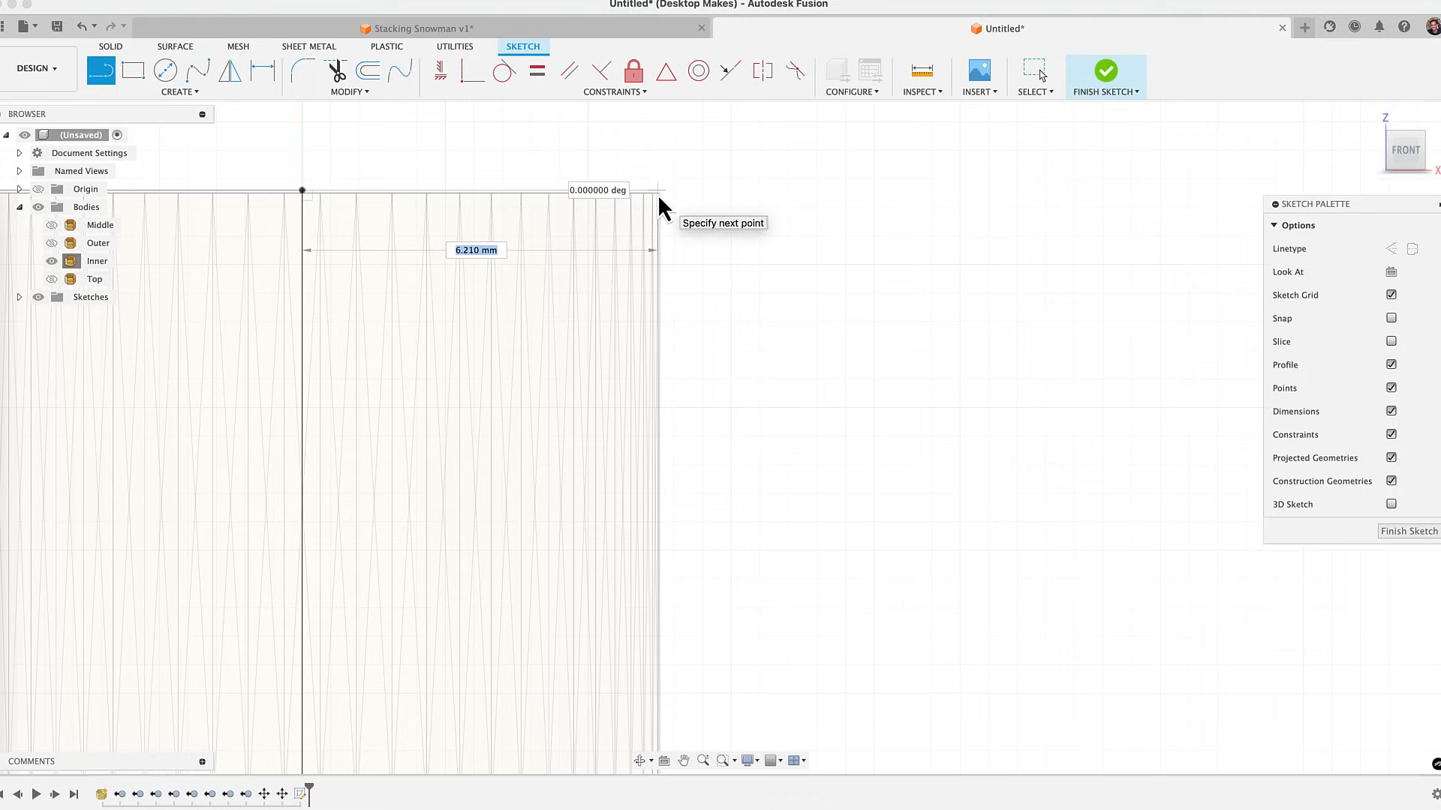
{"action": "left_click", "coordinate": [659, 194]}
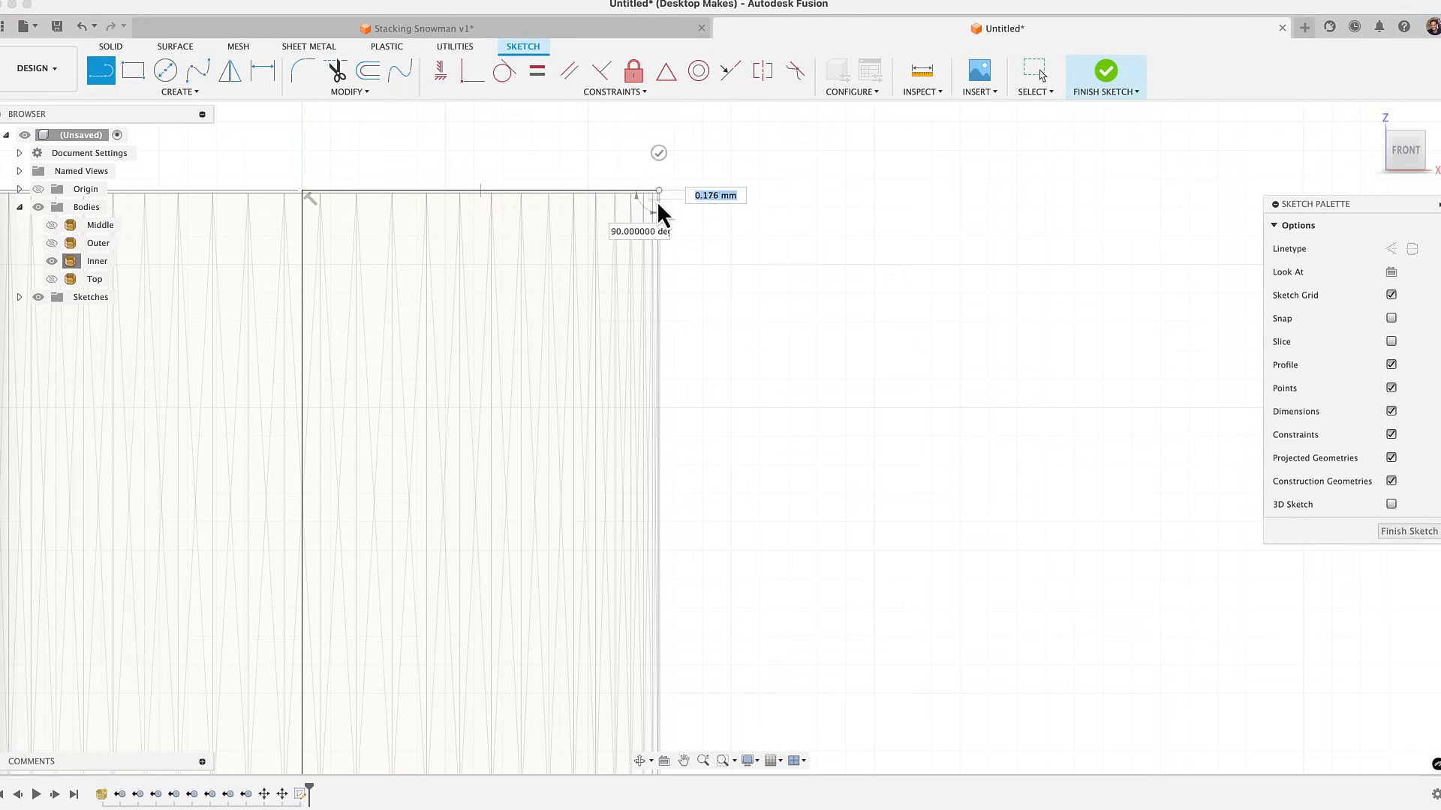
{"action": "middle_click_drag", "start_coordinate": [643, 589], "coordinate": [632, 351]}
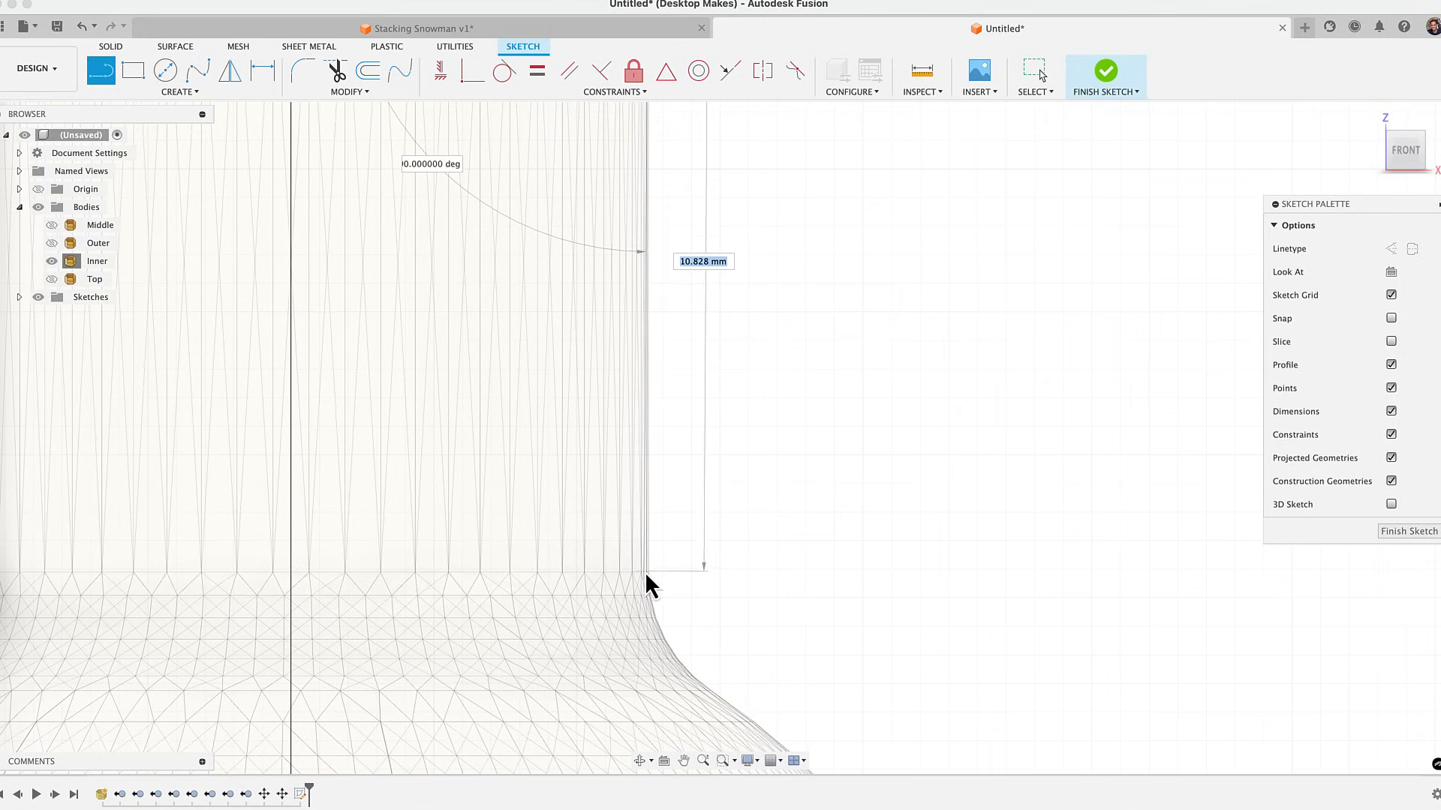
{"action": "left_click", "coordinate": [646, 578]}
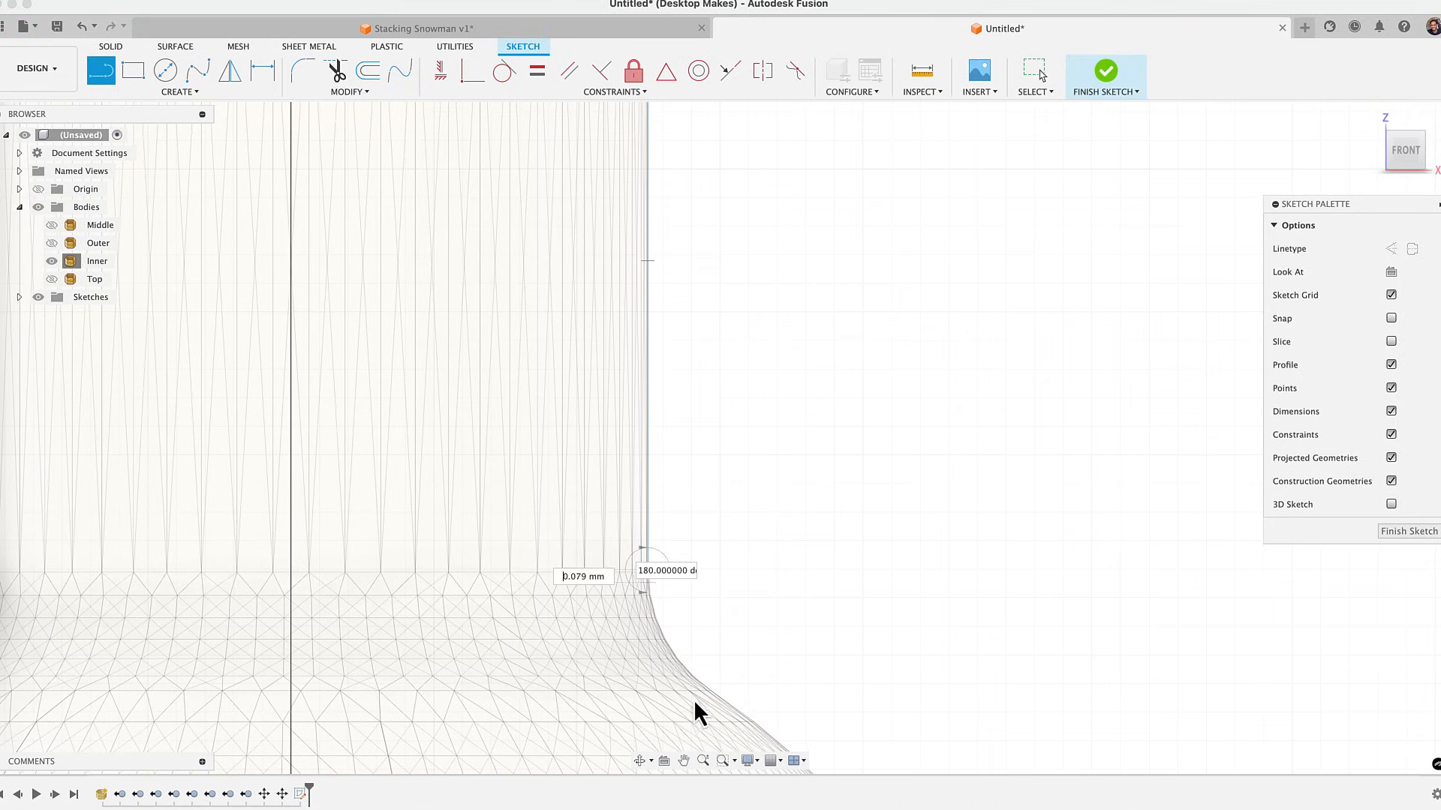
{"action": "left_click", "coordinate": [686, 572]}
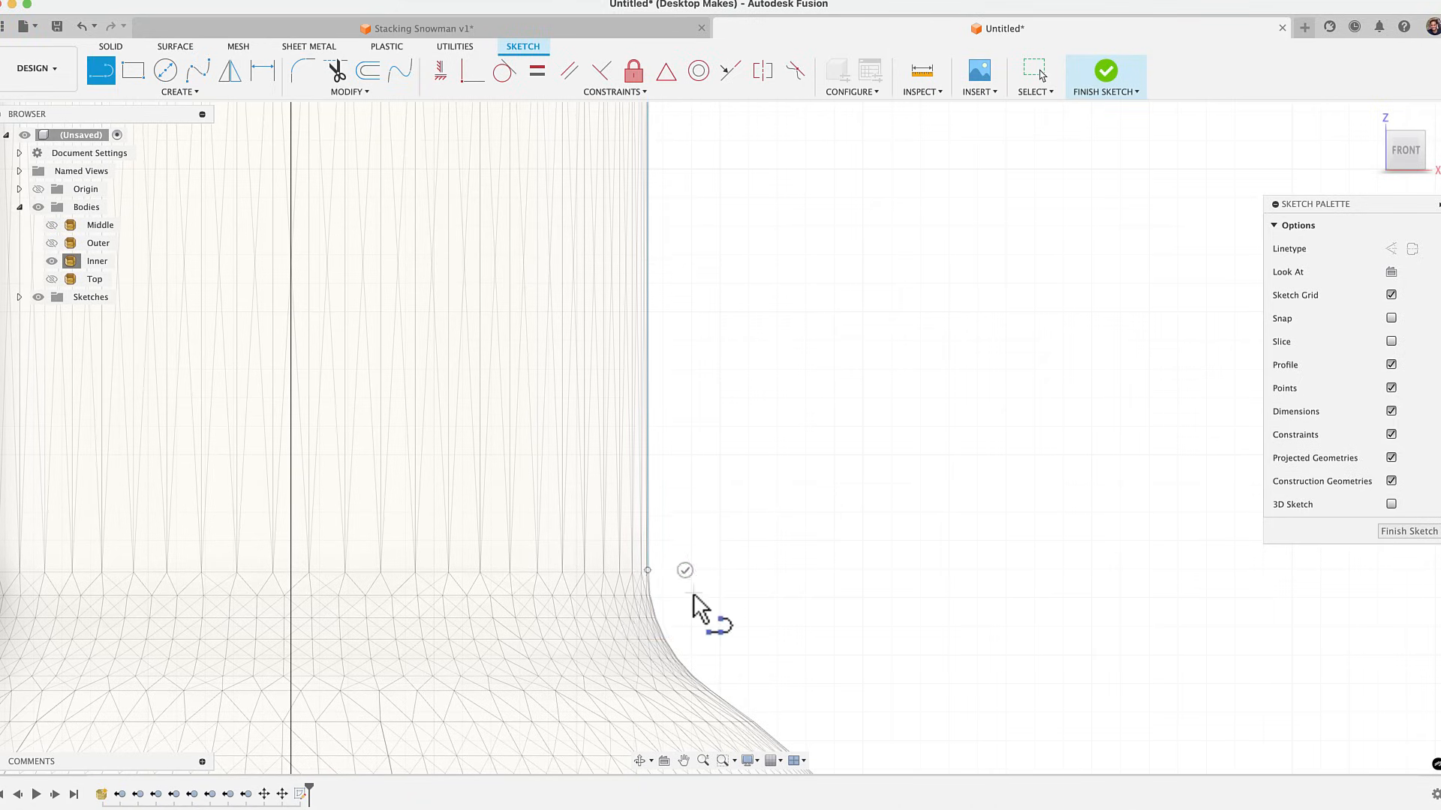
Sketch a vertical line about 1.1 mm up the base's outer edge from the baseline, continuing with a tangent arc around the base's rounded shoulder
{"action": "scroll", "coordinate": [691, 593], "scroll_direction": "down", "scroll_amount": 5}
{"action": "middle_click_drag", "start_coordinate": [666, 418], "coordinate": [618, 98]}
{"action": "middle_click_drag", "start_coordinate": [748, 627], "coordinate": [734, 520]}
{"action": "key", "text": "l"}
{"action": "scroll", "coordinate": [795, 595], "scroll_direction": "up", "scroll_amount": 10}
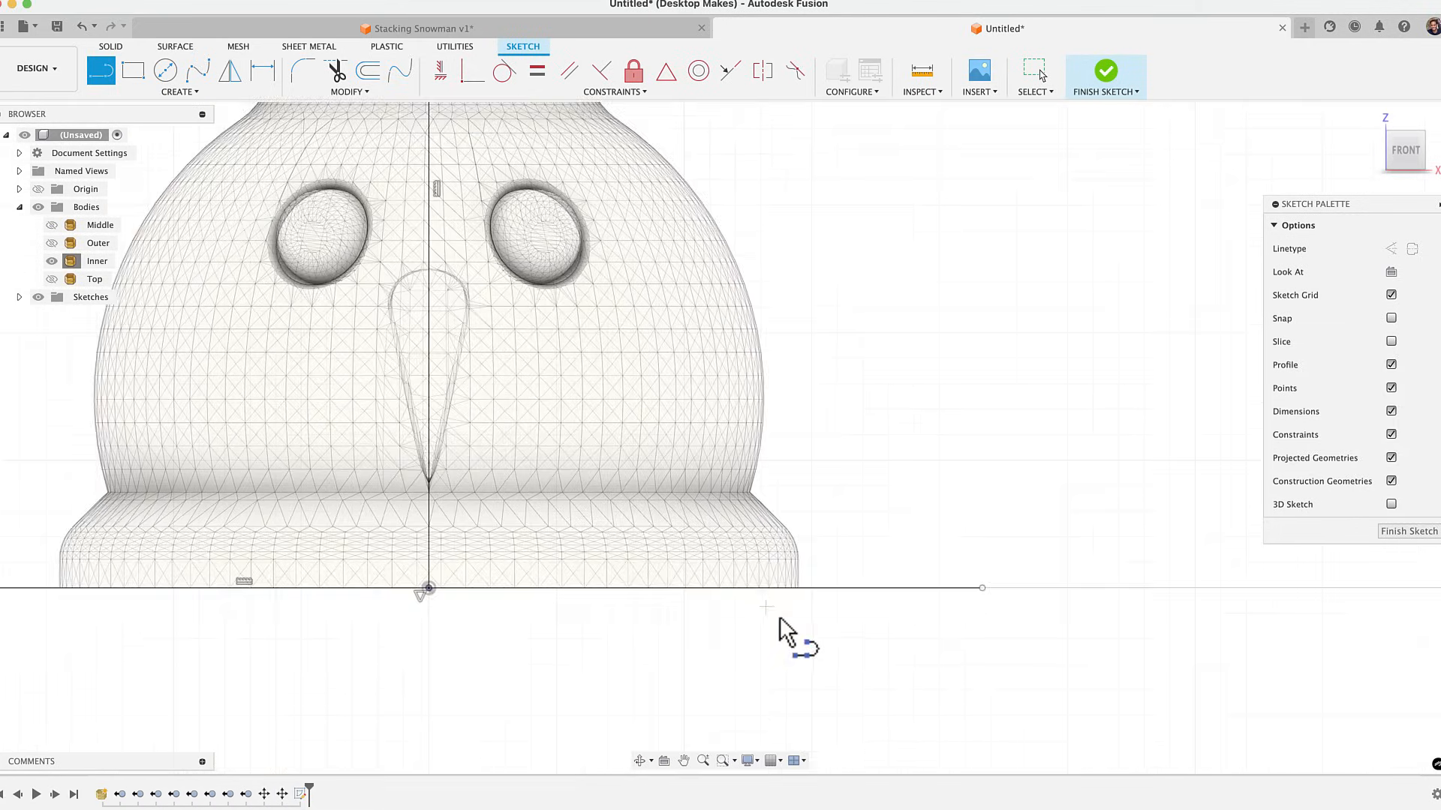
{"action": "scroll", "coordinate": [837, 544], "scroll_direction": "up", "scroll_amount": 3}
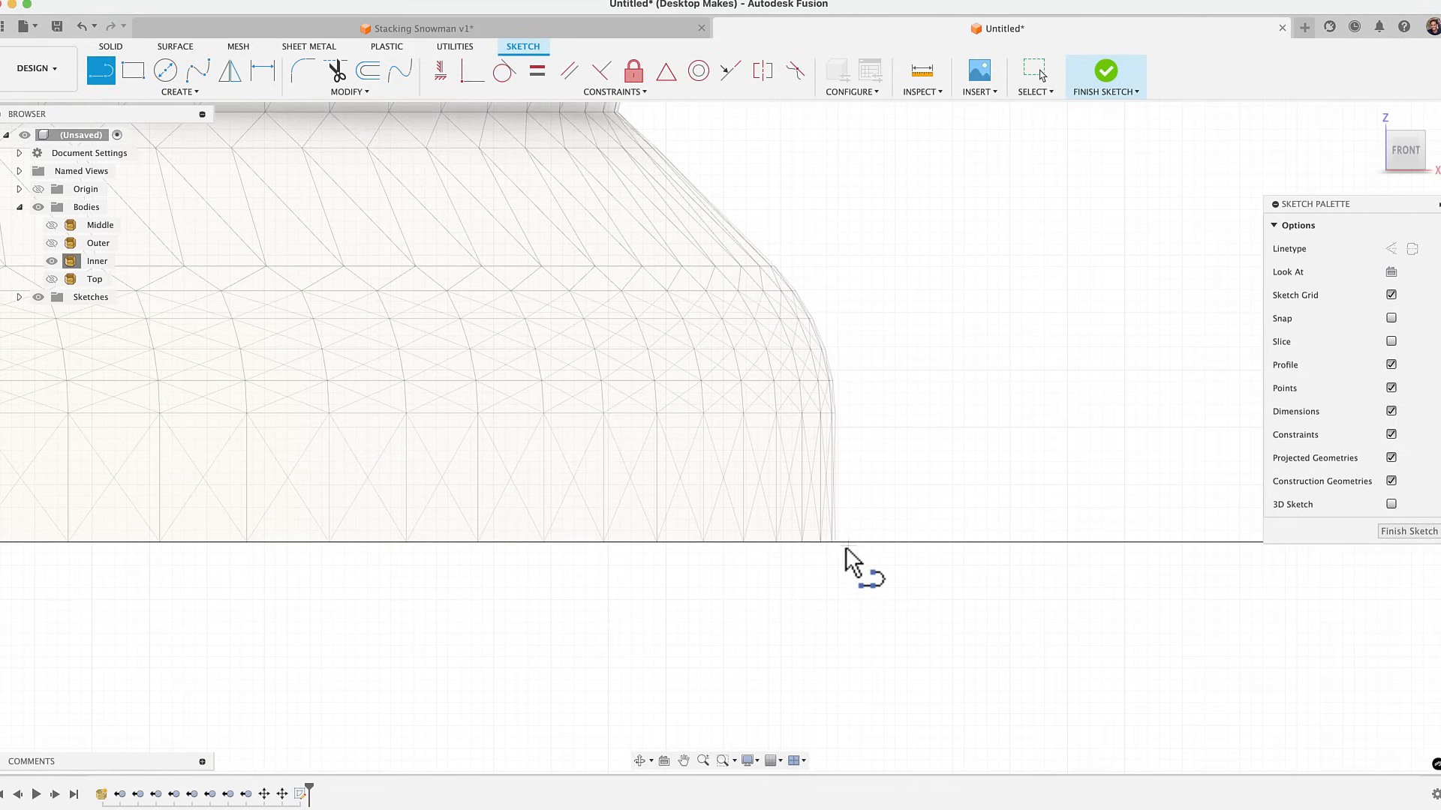
{"action": "left_click", "coordinate": [835, 543]}
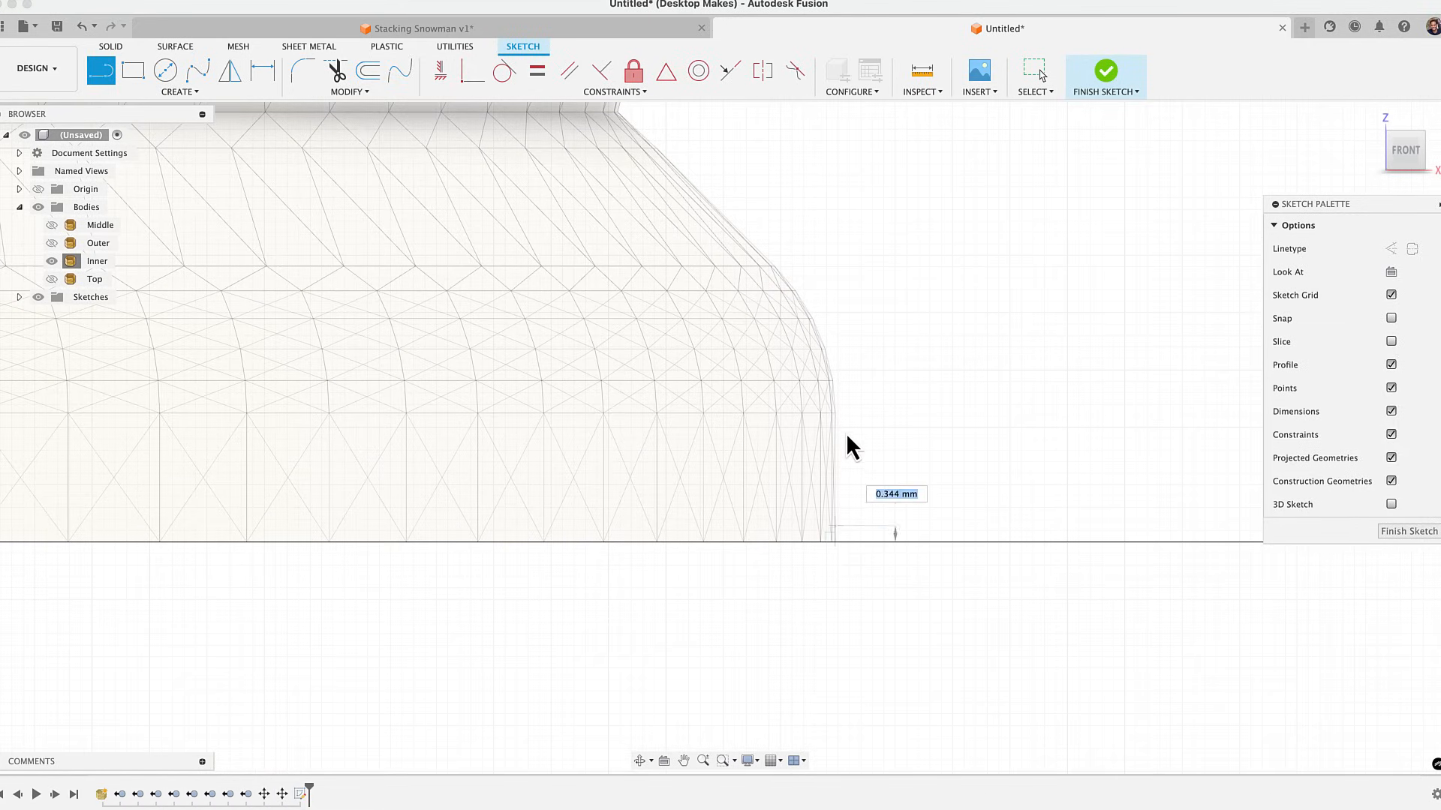
{"action": "left_click", "coordinate": [837, 417]}
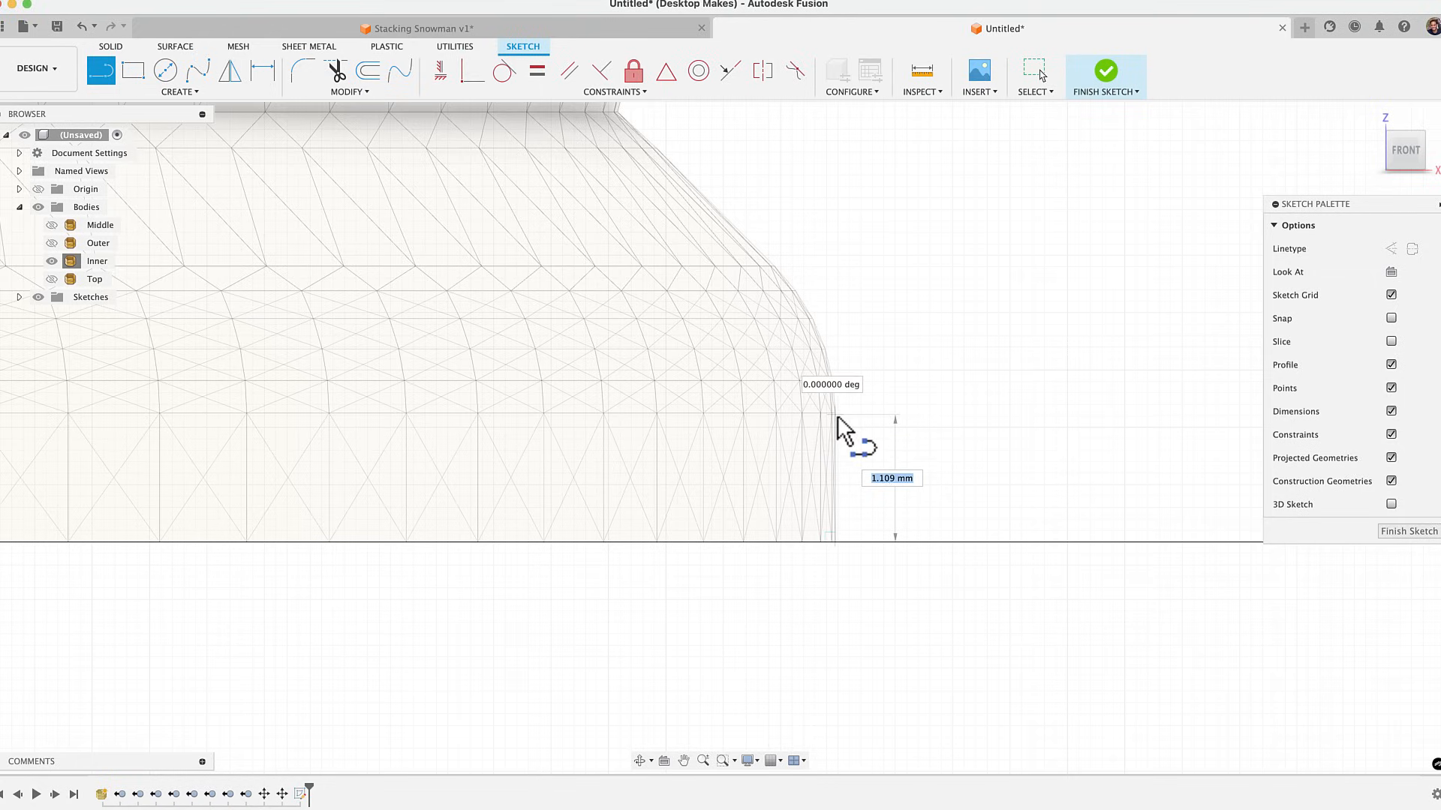
{"action": "left_click_drag", "start_coordinate": [836, 414], "coordinate": [774, 266]}
Continue the base profile with a sloped line up to the crease between base and round belly, ending the chain there
{"action": "middle_click_drag", "start_coordinate": [774, 267], "coordinate": [856, 514]}
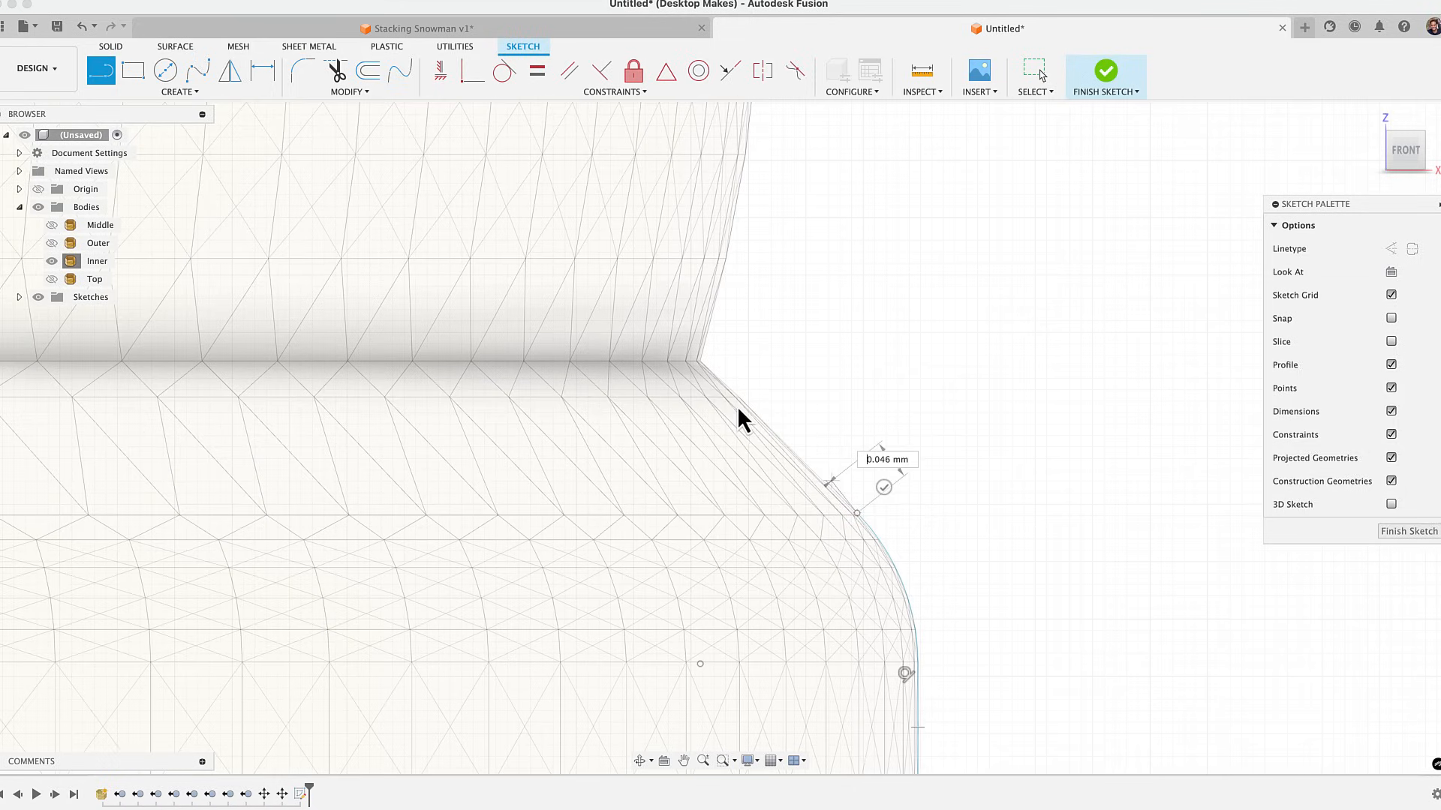
{"action": "left_click", "coordinate": [701, 364]}
{"action": "middle_click_drag", "start_coordinate": [702, 364], "coordinate": [753, 595]}
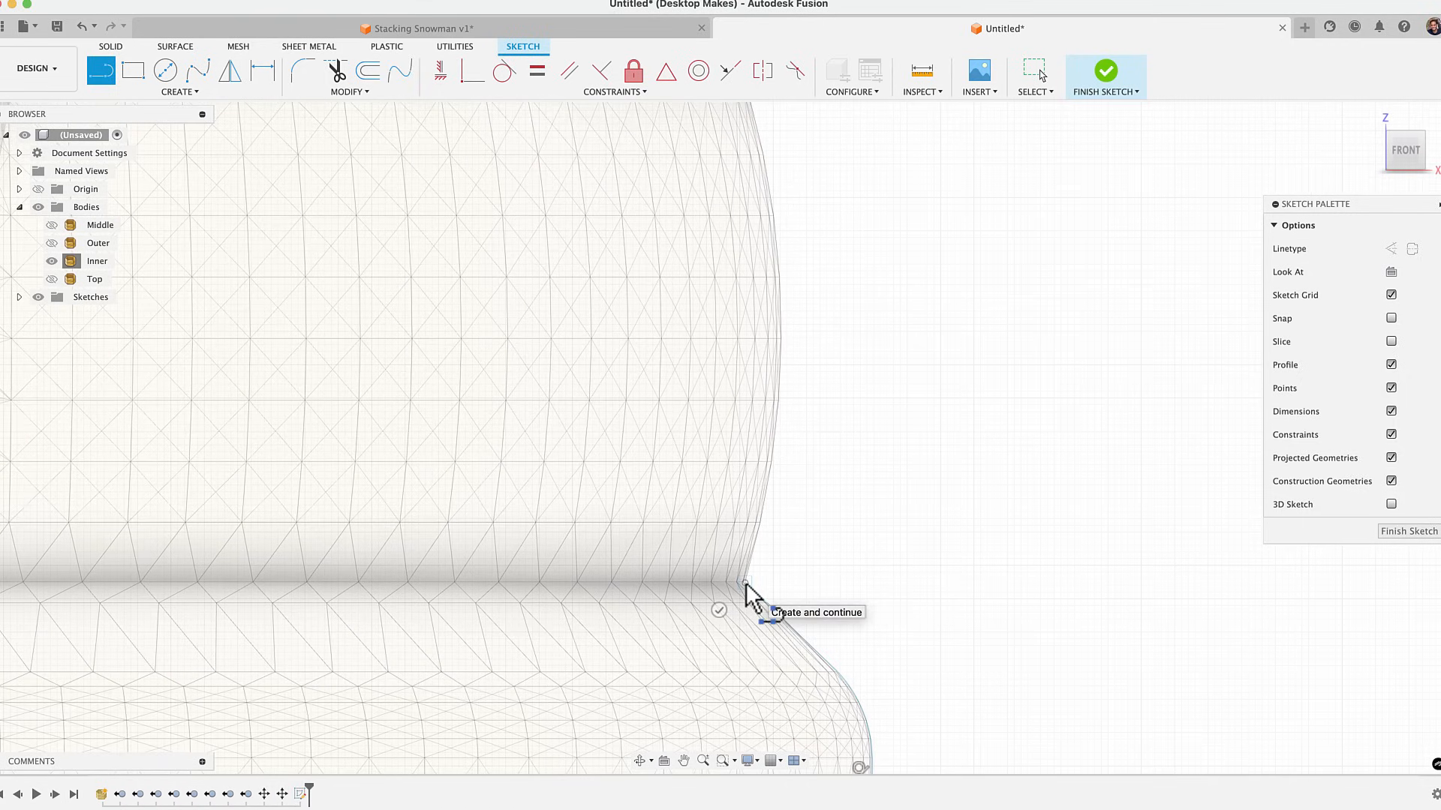
{"action": "left_click", "coordinate": [717, 610]}
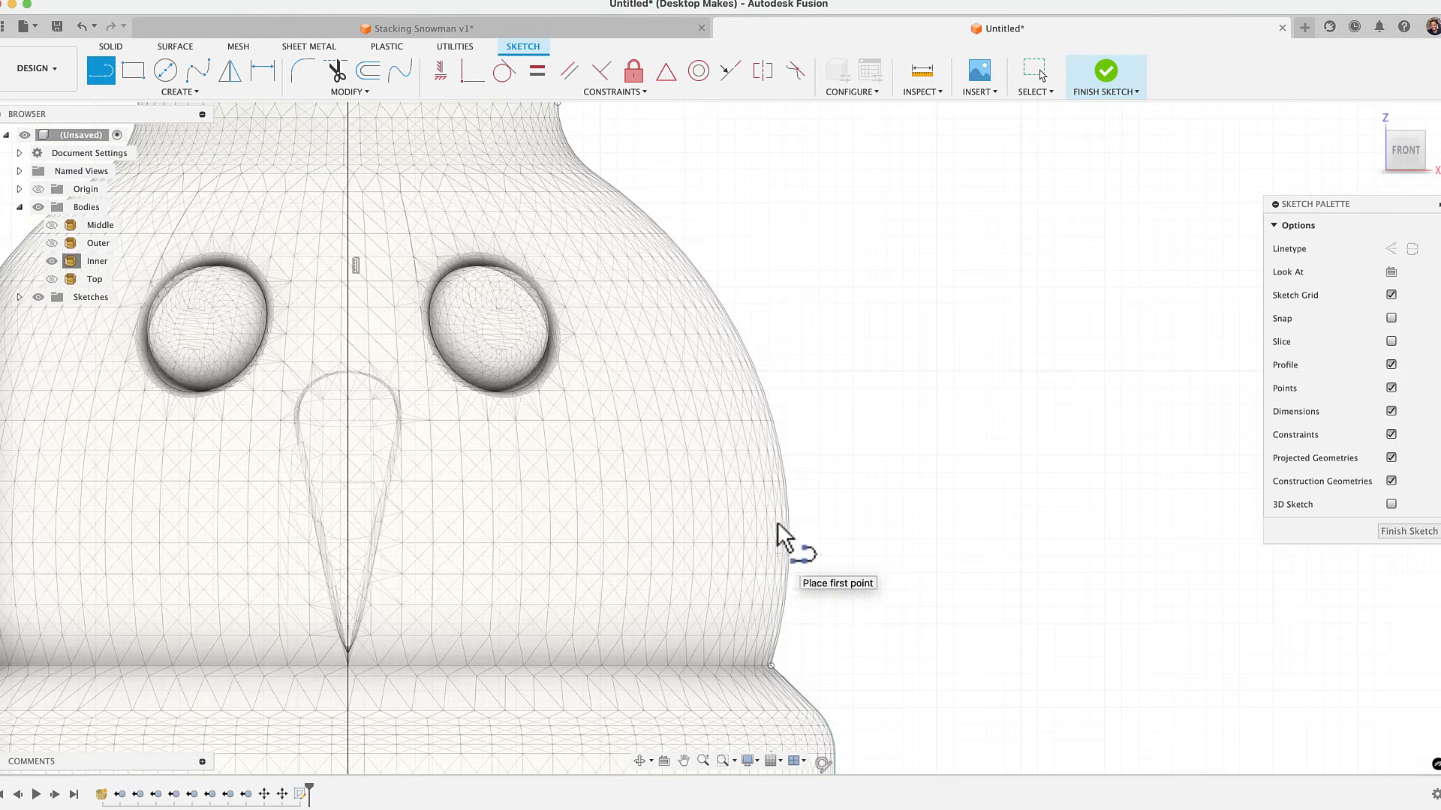
Sketch a tangent arc of about 2.6 mm radius from the neck line's lower end along the concave transition into the belly
{"action": "middle_click_drag", "start_coordinate": [825, 592], "coordinate": [893, 718]}
{"action": "scroll", "coordinate": [646, 235], "scroll_direction": "up", "scroll_amount": 10}
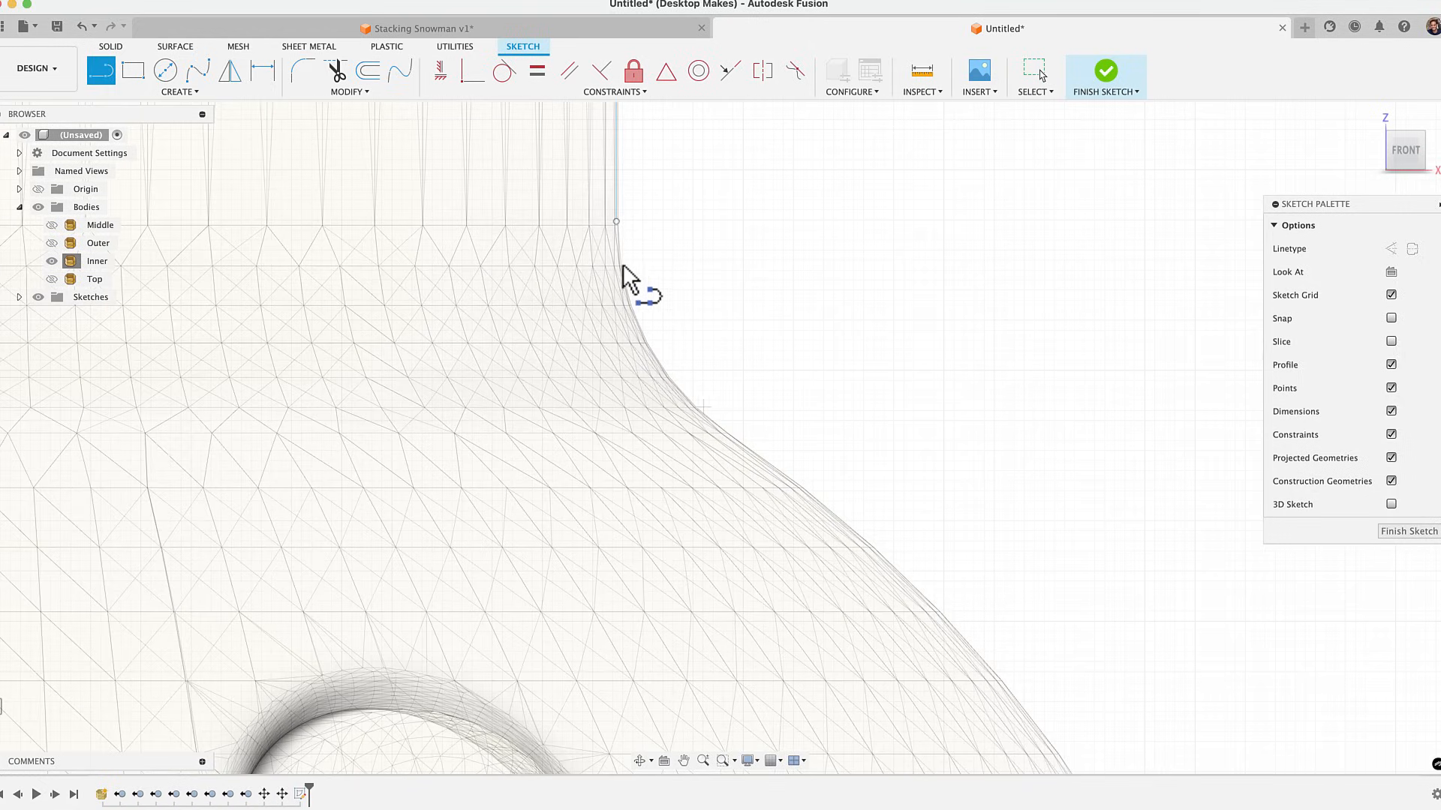
{"action": "left_click", "coordinate": [616, 222]}
{"action": "mouse_move", "coordinate": [655, 359]}
{"action": "left_mouse_down"}
{"action": "mouse_move", "coordinate": [741, 367]}
{"action": "mouse_move", "coordinate": [707, 424]}
{"action": "left_mouse_up"}
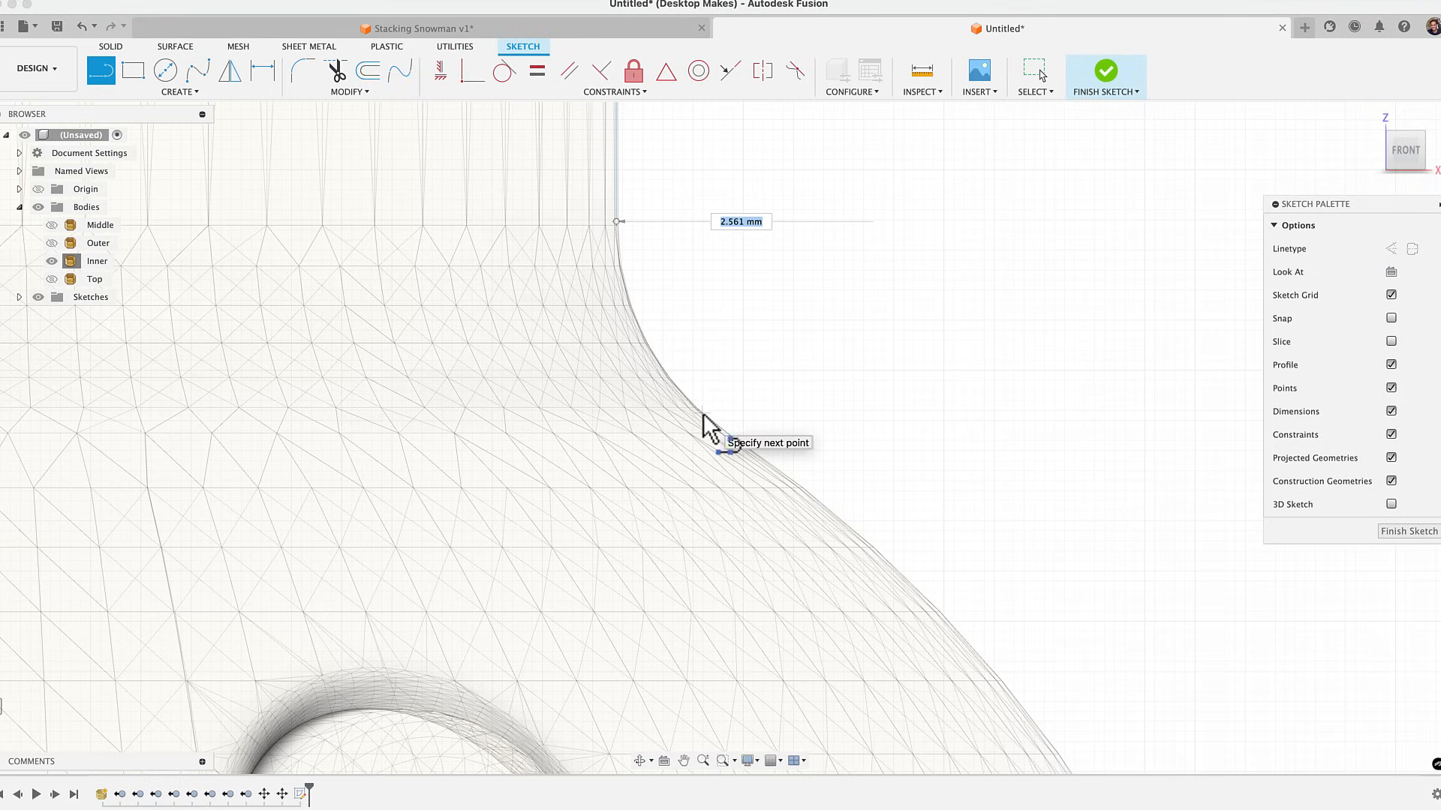
{"action": "left_click", "coordinate": [702, 414]}
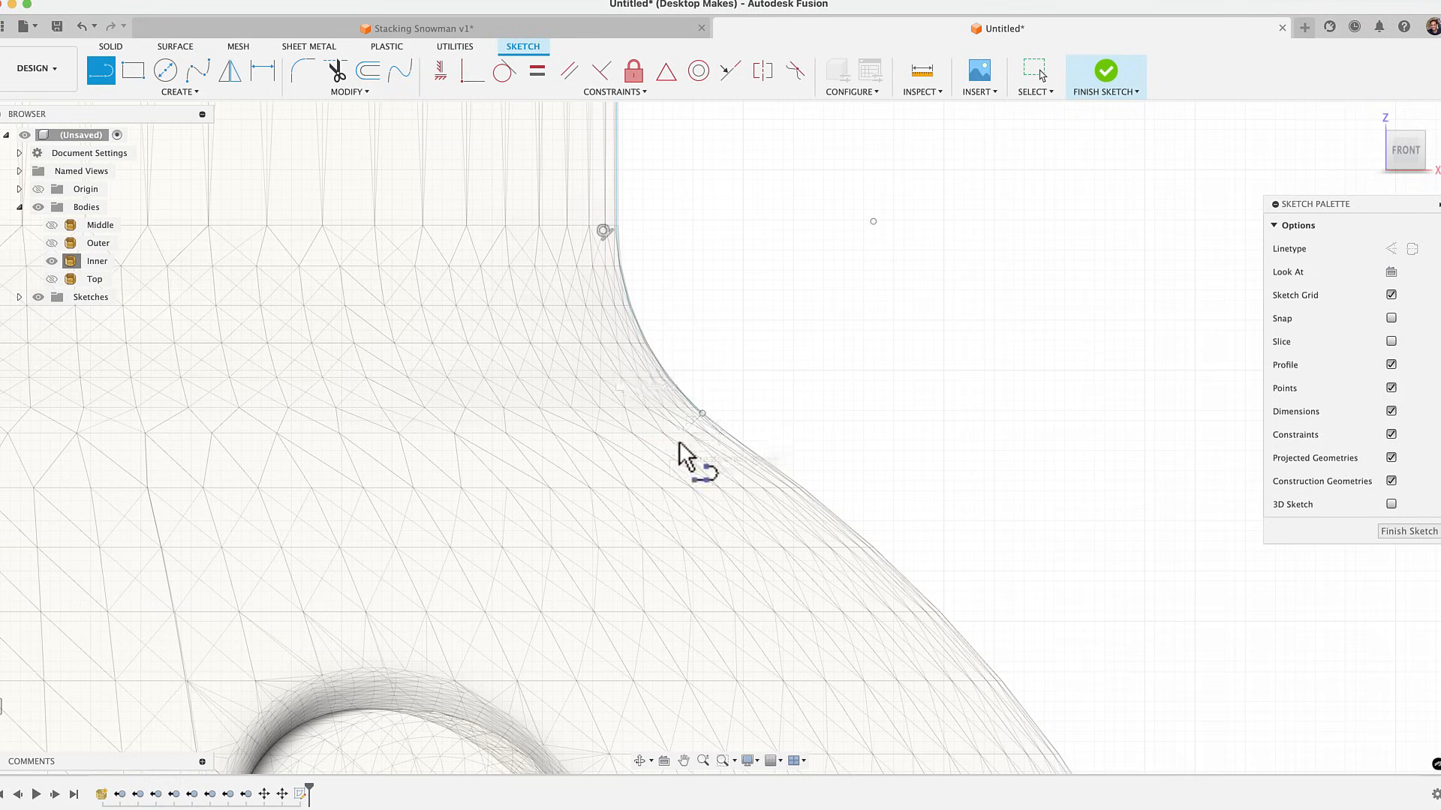
Sketch a 3-point arc along the belly's outer edge, joining the neck transition arc to the crease above the base
{"action": "scroll", "coordinate": [679, 443], "scroll_direction": "down", "scroll_amount": 5}
{"action": "middle_click_drag", "start_coordinate": [679, 442], "coordinate": [645, 259]}
{"action": "middle_click_drag", "start_coordinate": [810, 572], "coordinate": [825, 414]}
{"action": "middle_click_drag", "start_coordinate": [729, 291], "coordinate": [731, 294]}
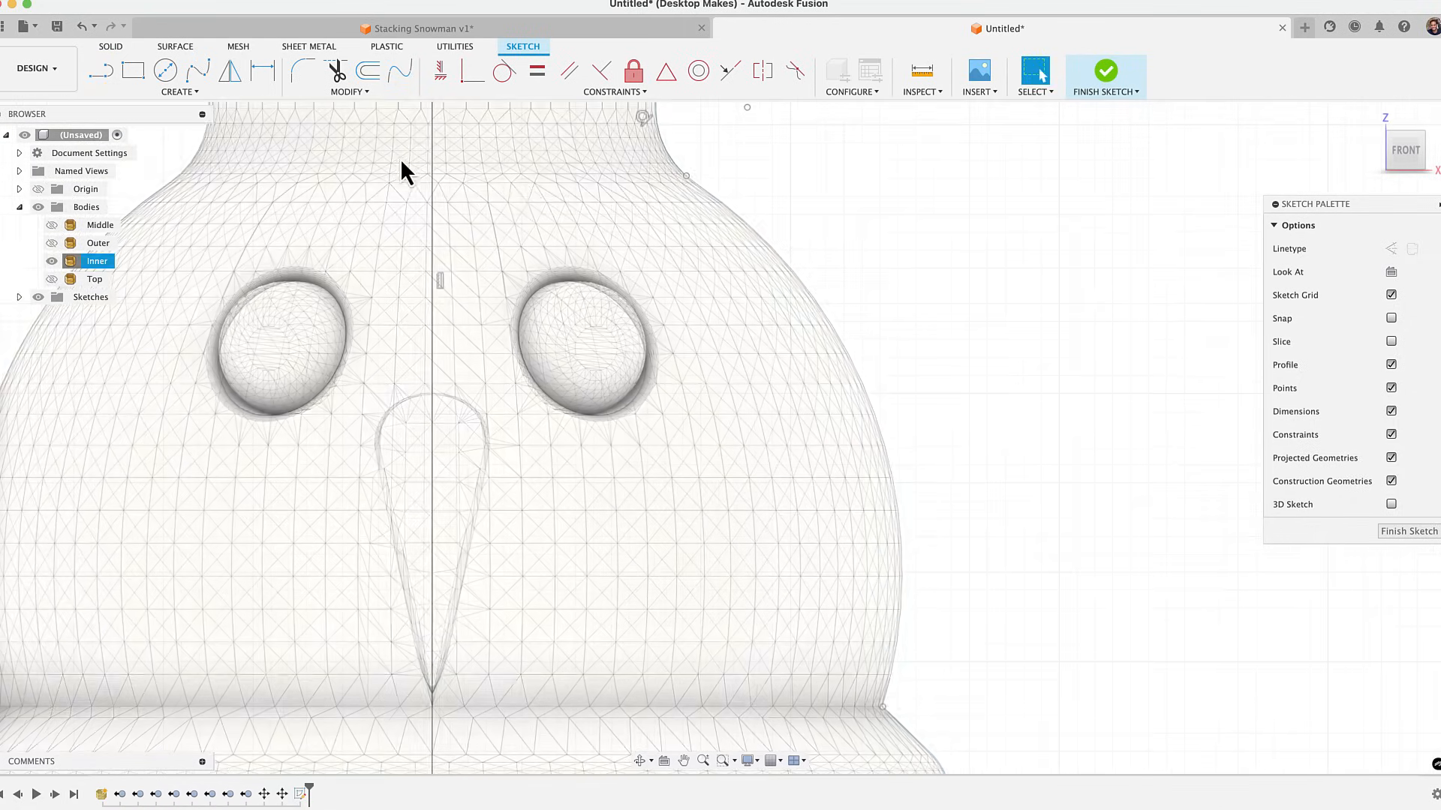
{"action": "left_click", "coordinate": [171, 93]}
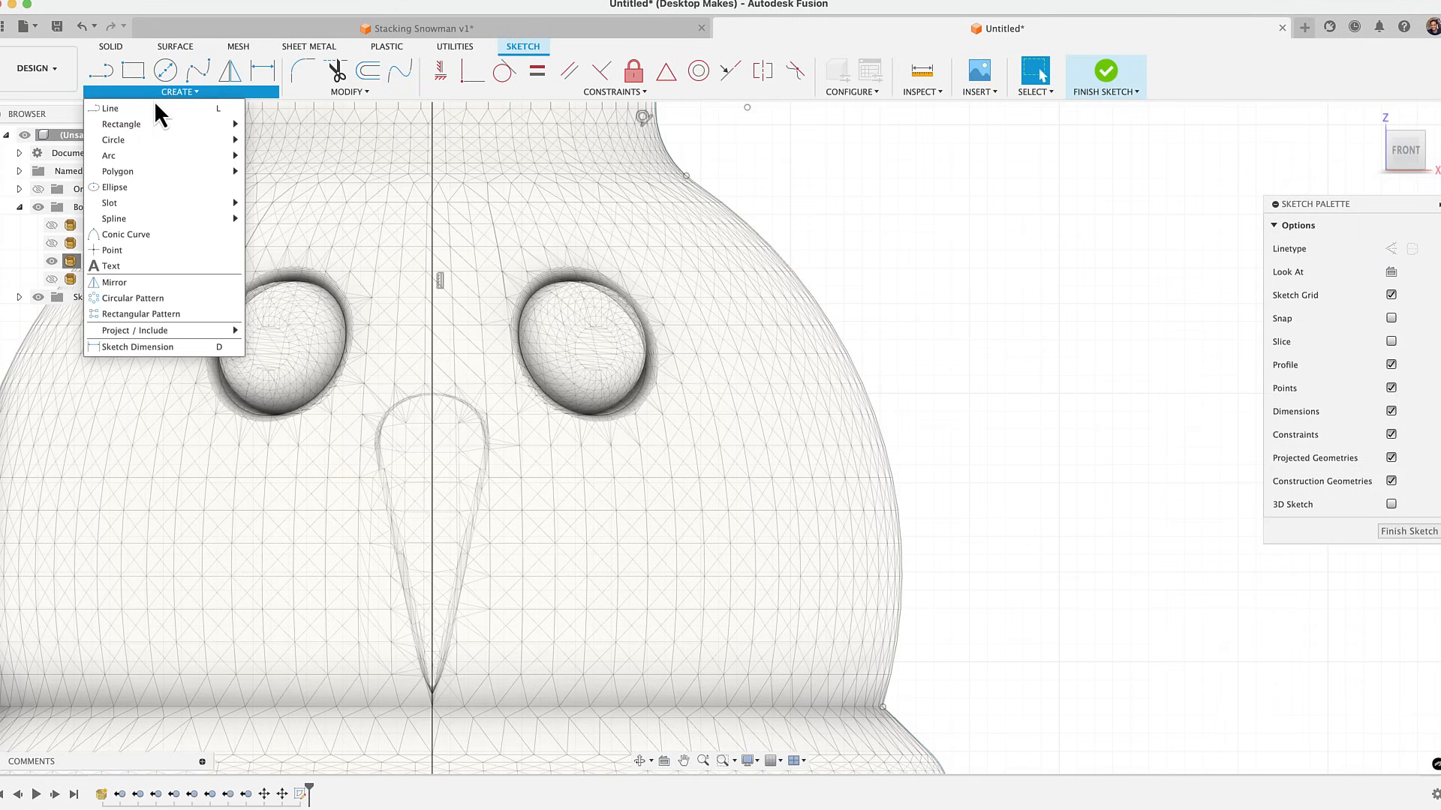
{"action": "mouse_move", "coordinate": [136, 156]}
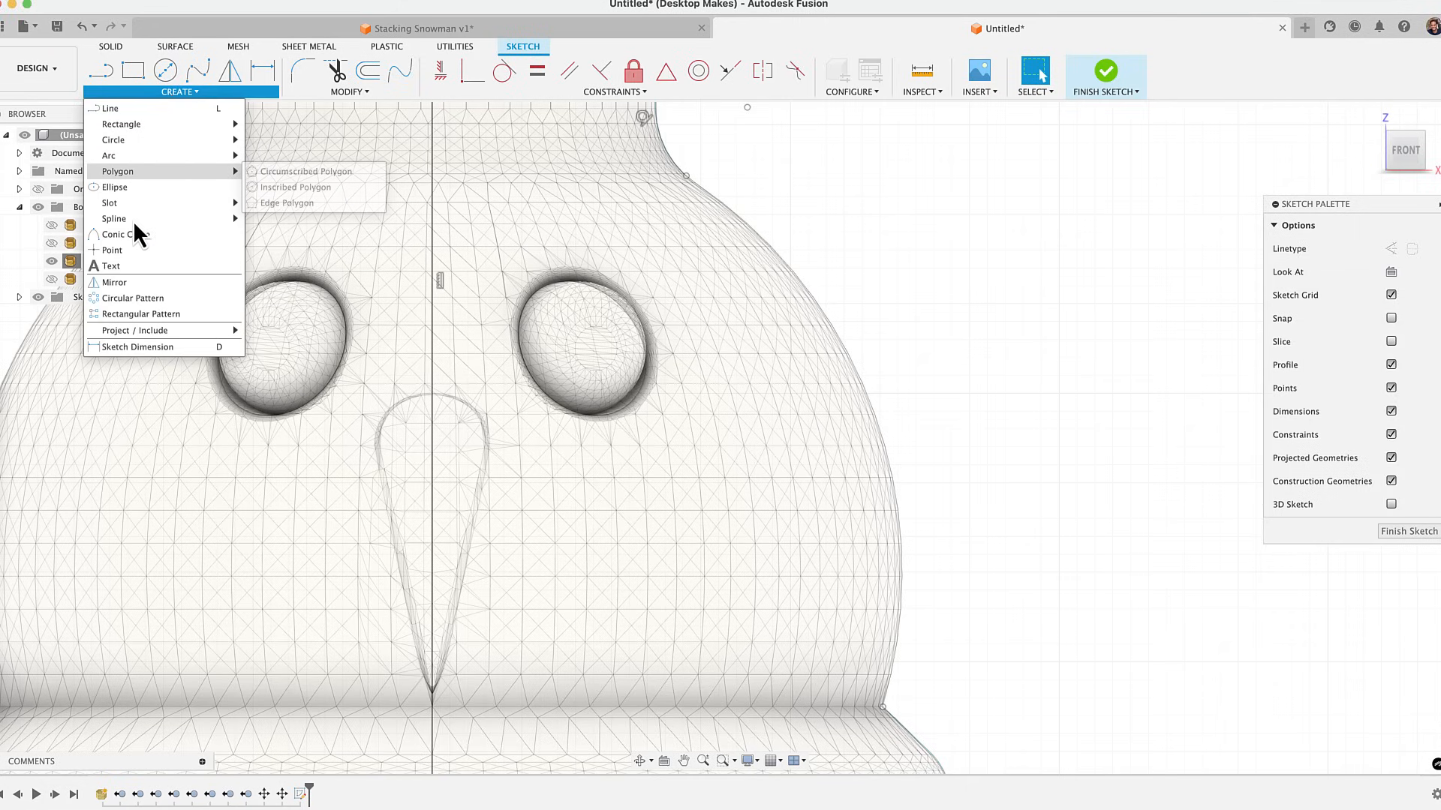
{"action": "mouse_move", "coordinate": [132, 220]}
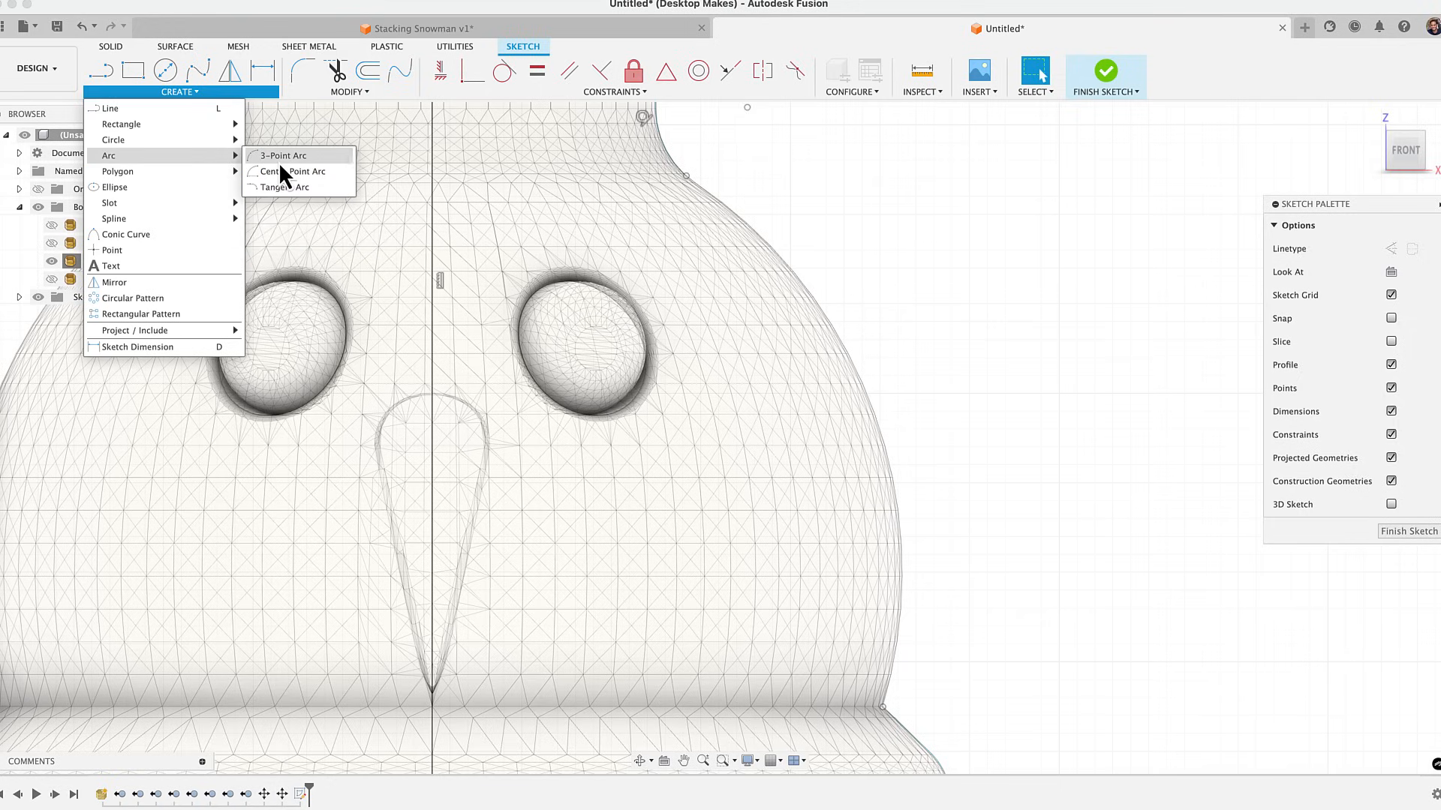
{"action": "left_click", "coordinate": [281, 159]}
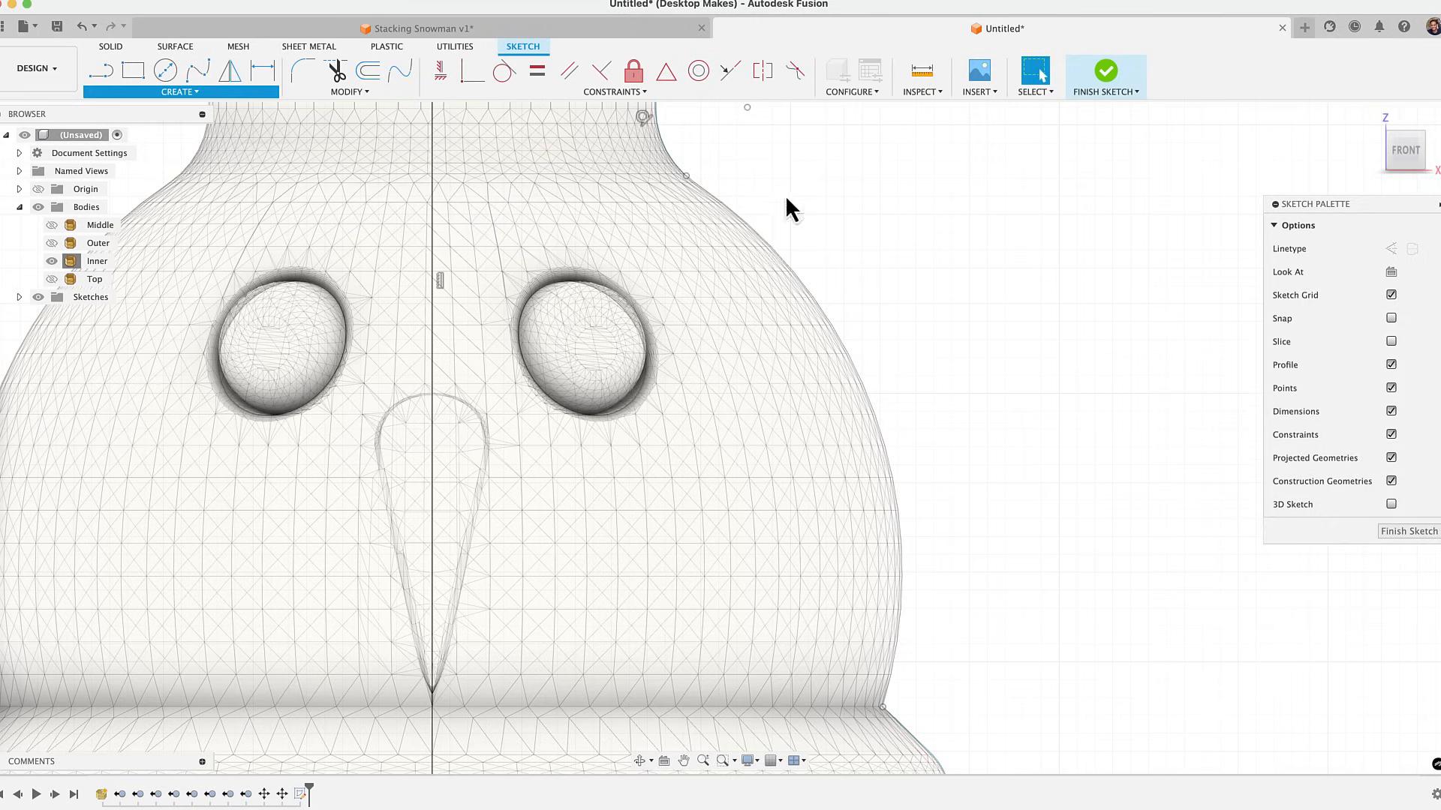
{"action": "left_click", "coordinate": [685, 177]}
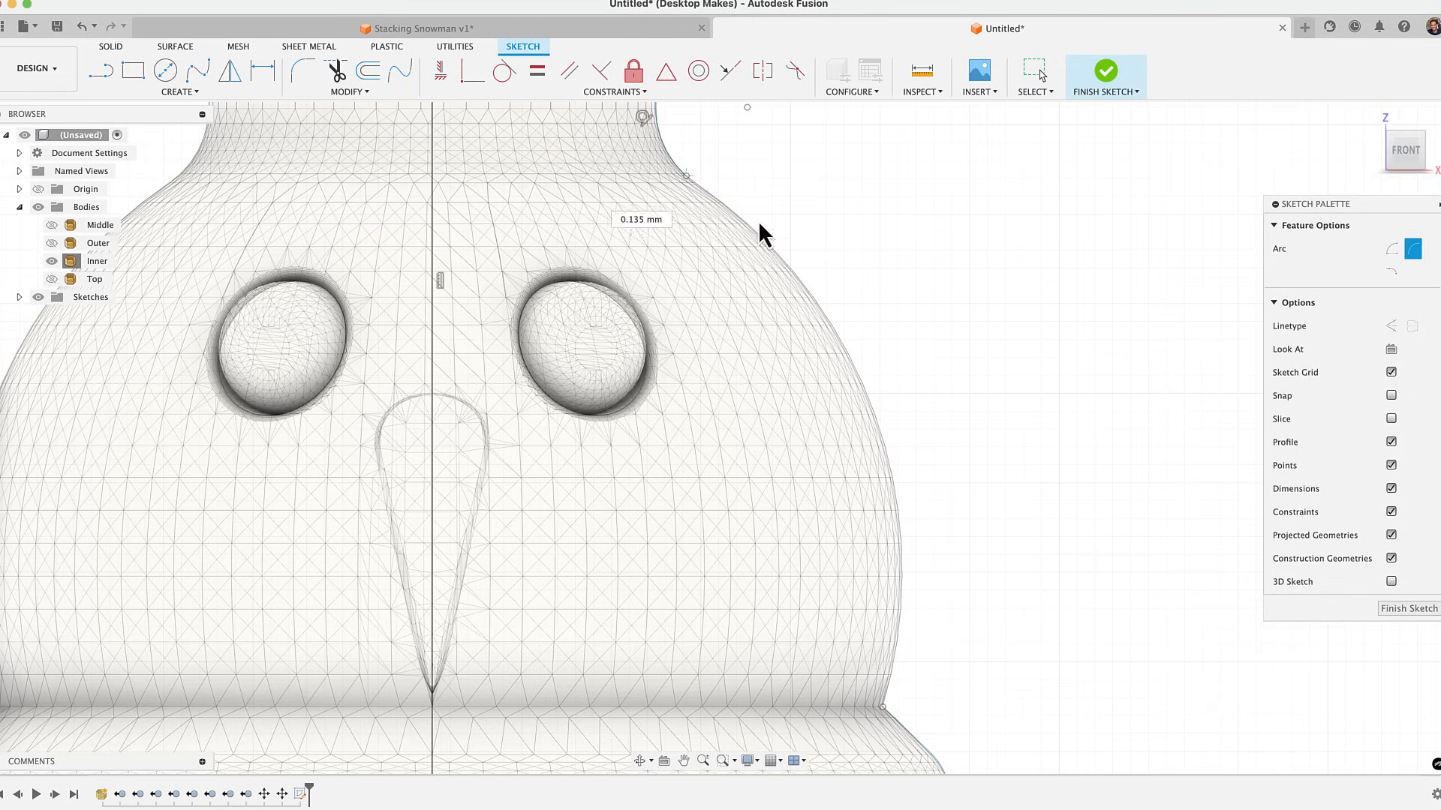
{"action": "left_click", "coordinate": [883, 707]}
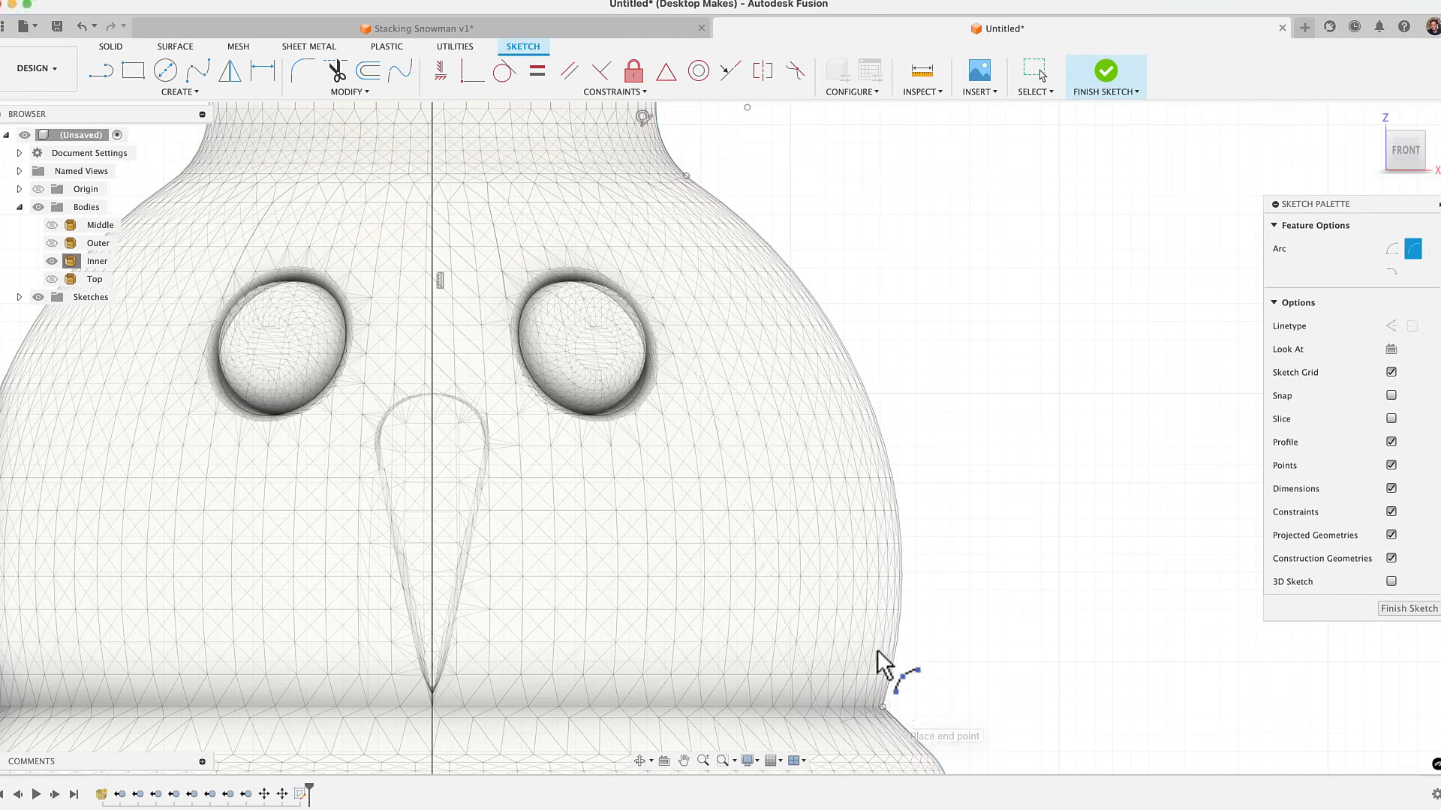
{"action": "left_click", "coordinate": [878, 423]}
{"action": "scroll", "coordinate": [871, 405], "scroll_direction": "down", "scroll_amount": 5}
{"action": "key", "text": "Escape"}
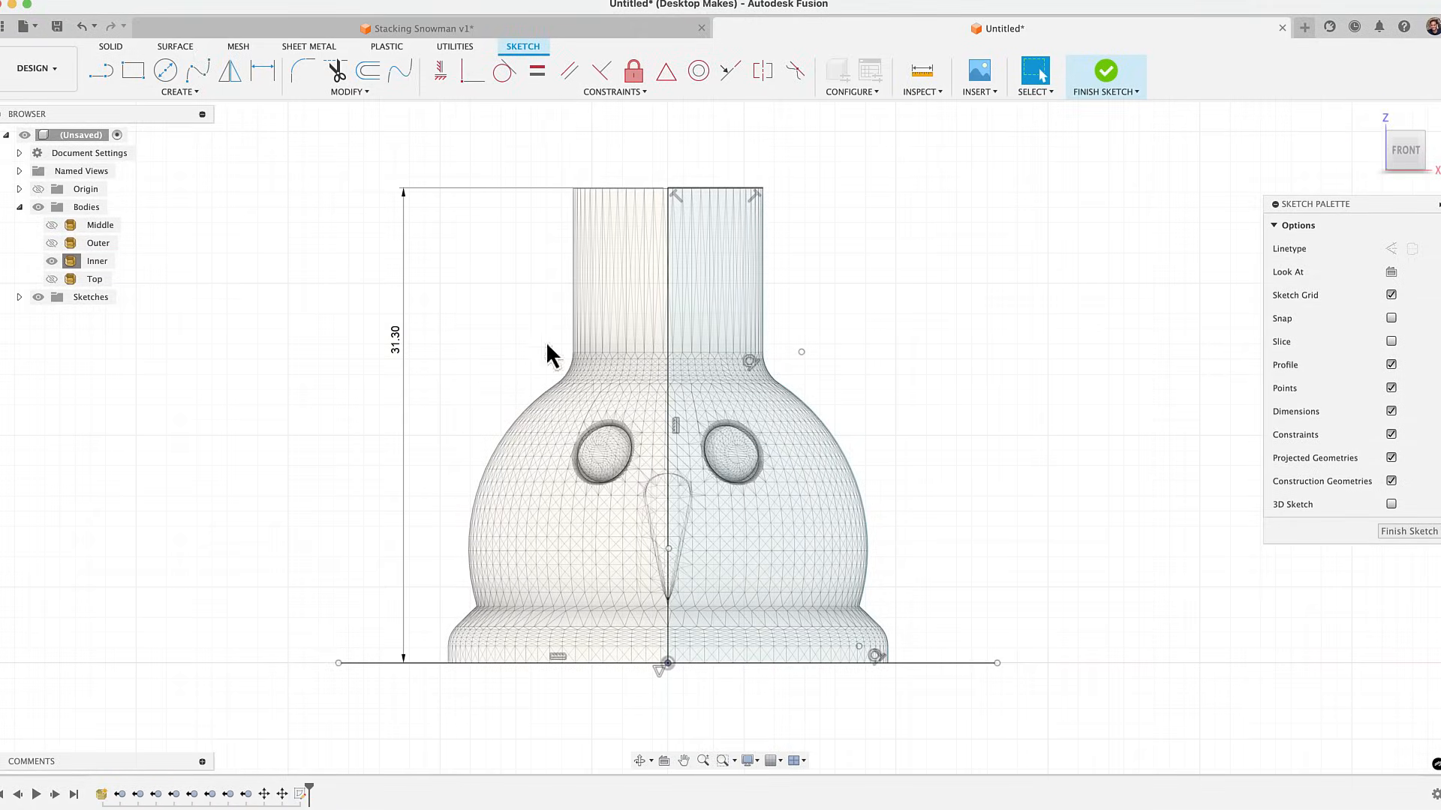
Expand the Sketches folder and temporarily hide the Inner body to check that the half profile is a closed region
{"action": "left_click", "coordinate": [19, 297]}
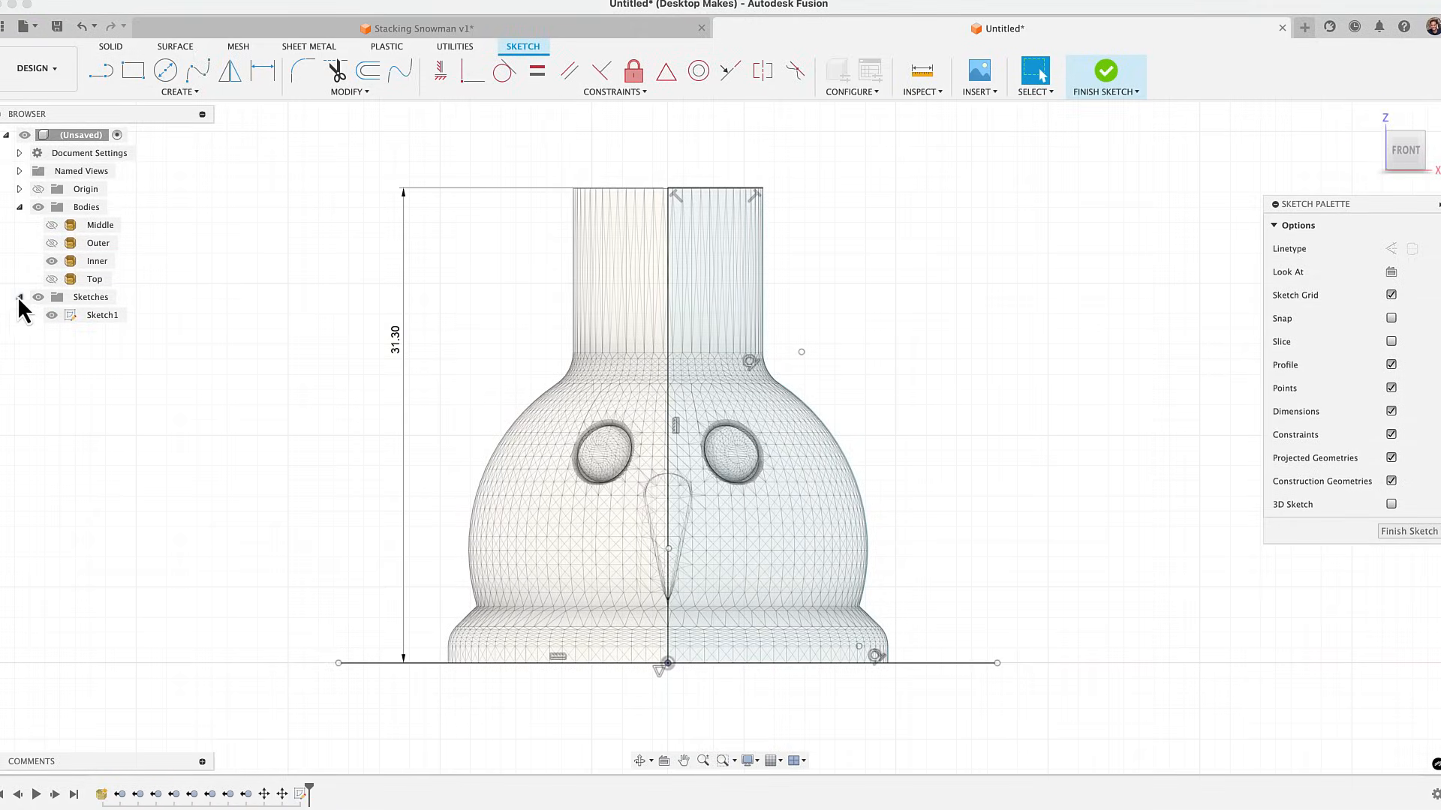
{"action": "left_click", "coordinate": [52, 261]}
{"action": "left_click", "coordinate": [732, 280]}
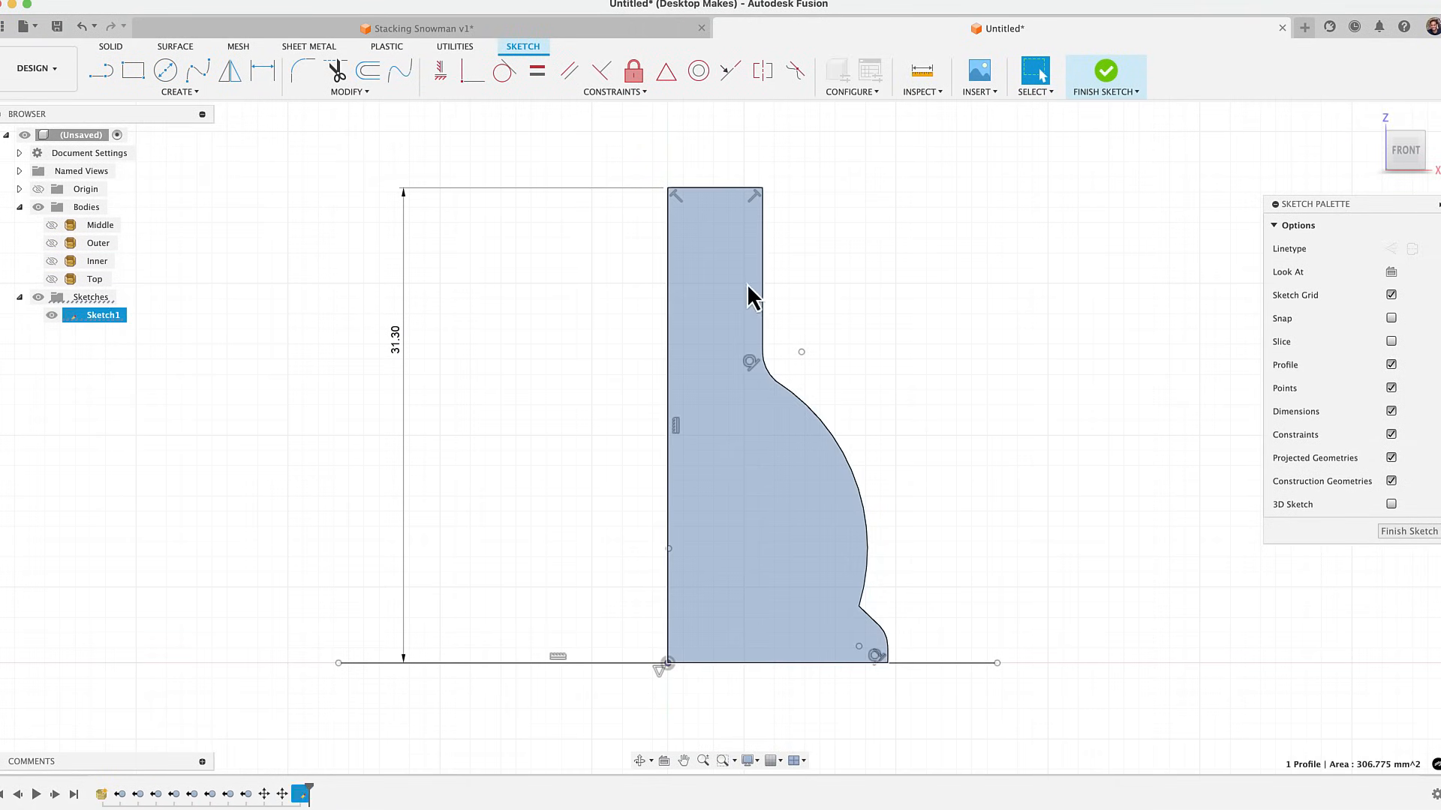
{"action": "left_click", "coordinate": [52, 262]}
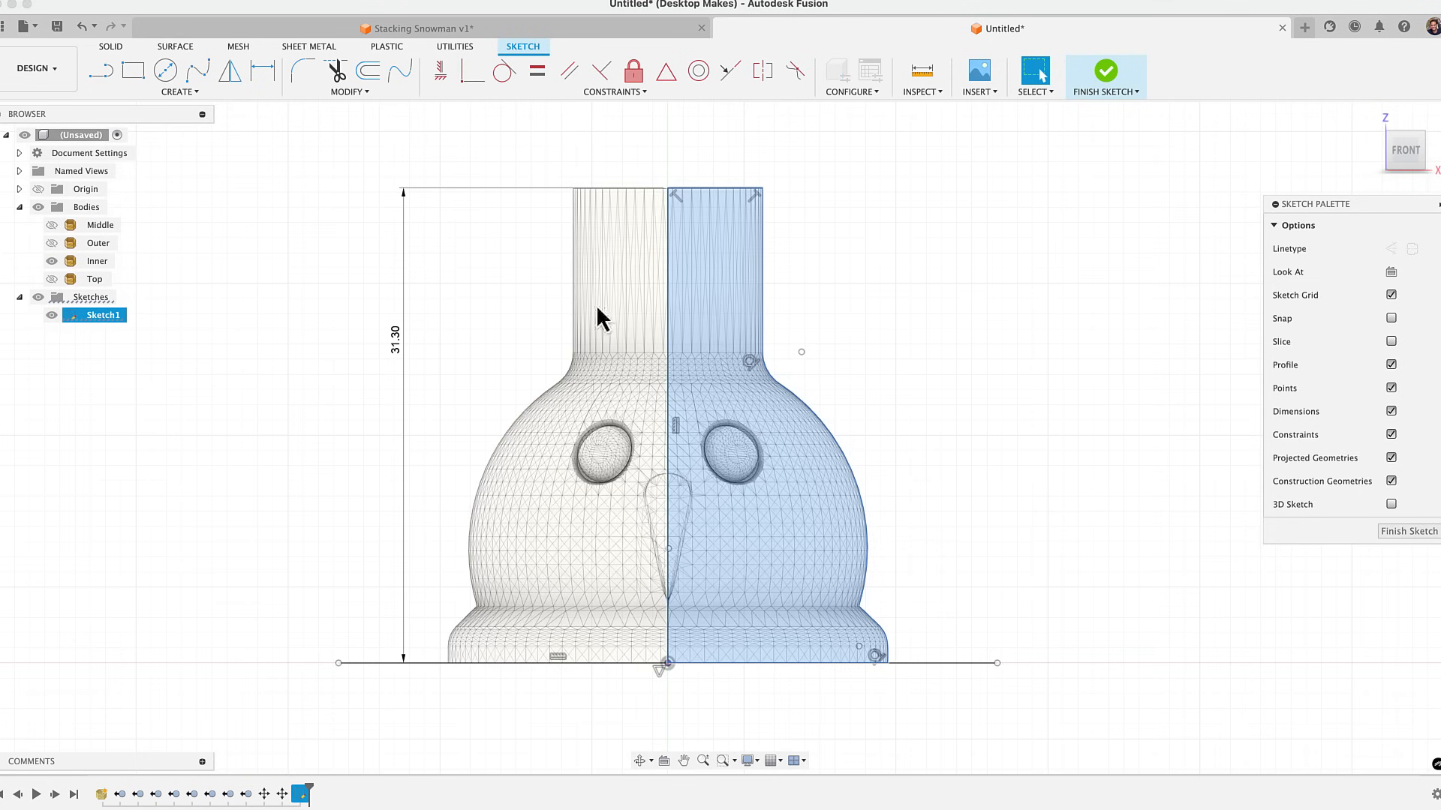
{"action": "left_click", "coordinate": [922, 347]}
Examine how closely the traced outline follows the Inner body's silhouette at the base, belly and neck
{"action": "scroll", "coordinate": [922, 347], "scroll_direction": "up", "scroll_amount": 2}
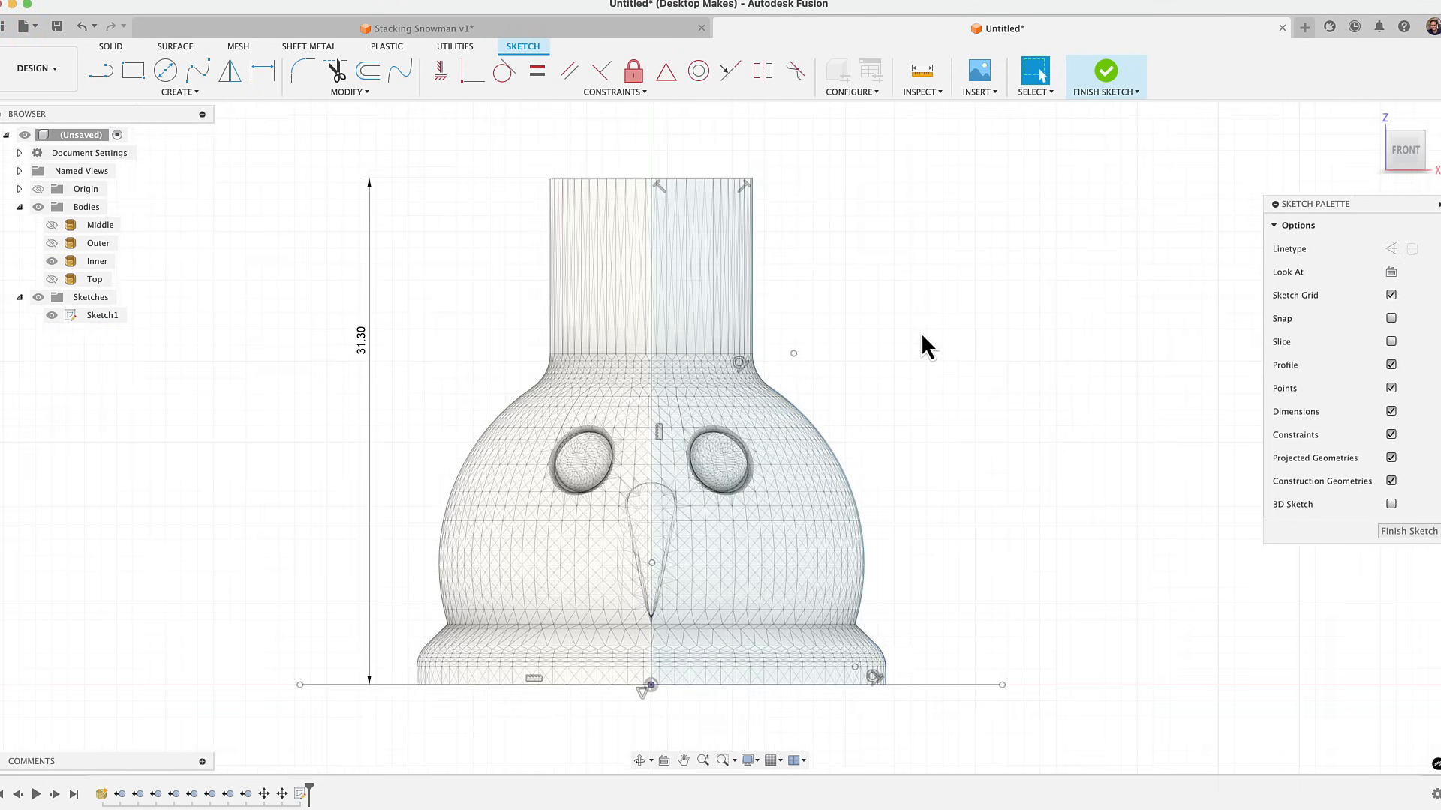
{"action": "scroll", "coordinate": [884, 668], "scroll_direction": "up", "scroll_amount": 5}
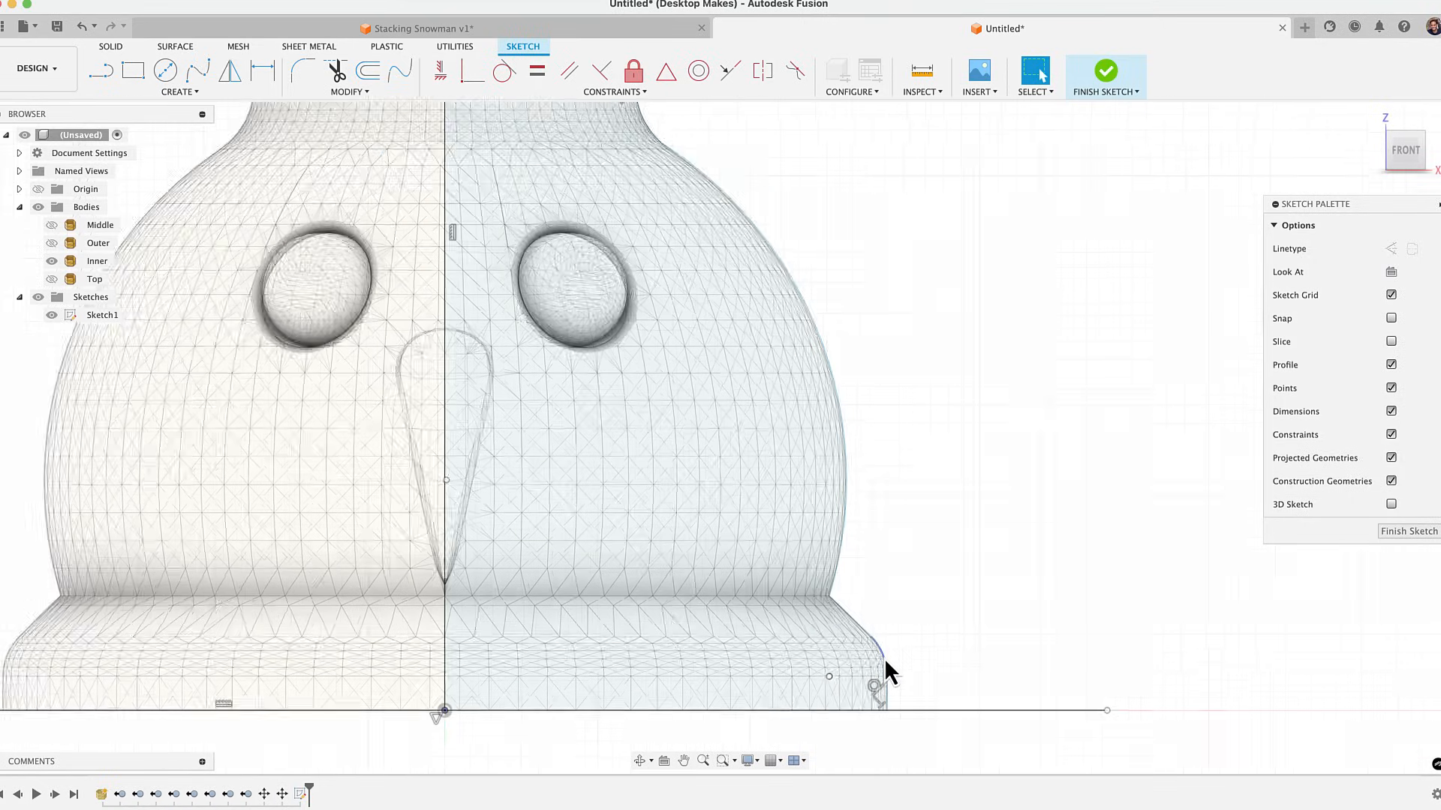
{"action": "middle_click_drag", "start_coordinate": [863, 396], "coordinate": [938, 515]}
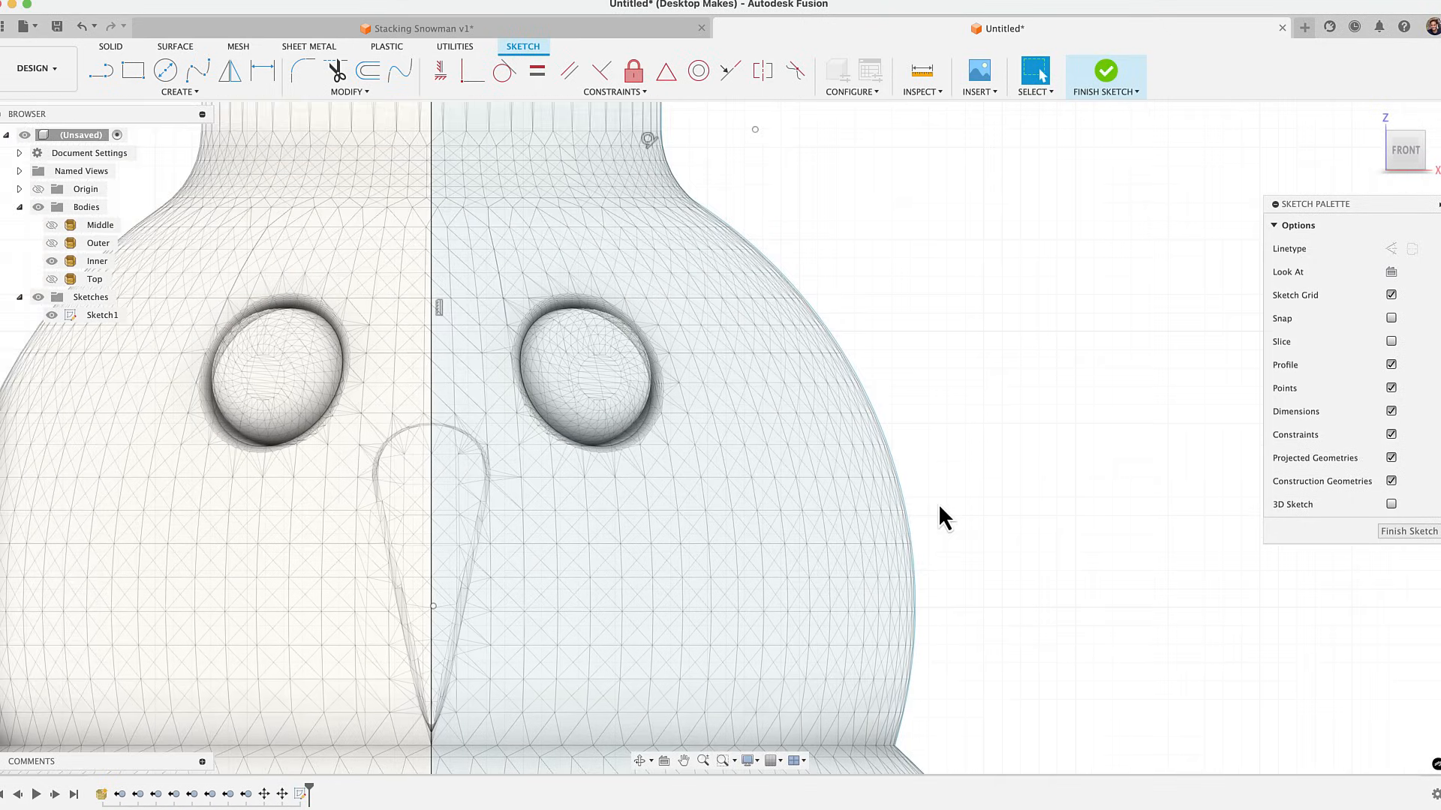
{"action": "scroll", "coordinate": [790, 287], "scroll_direction": "down", "scroll_amount": 2}
{"action": "middle_click_drag", "start_coordinate": [840, 265], "coordinate": [850, 313]}
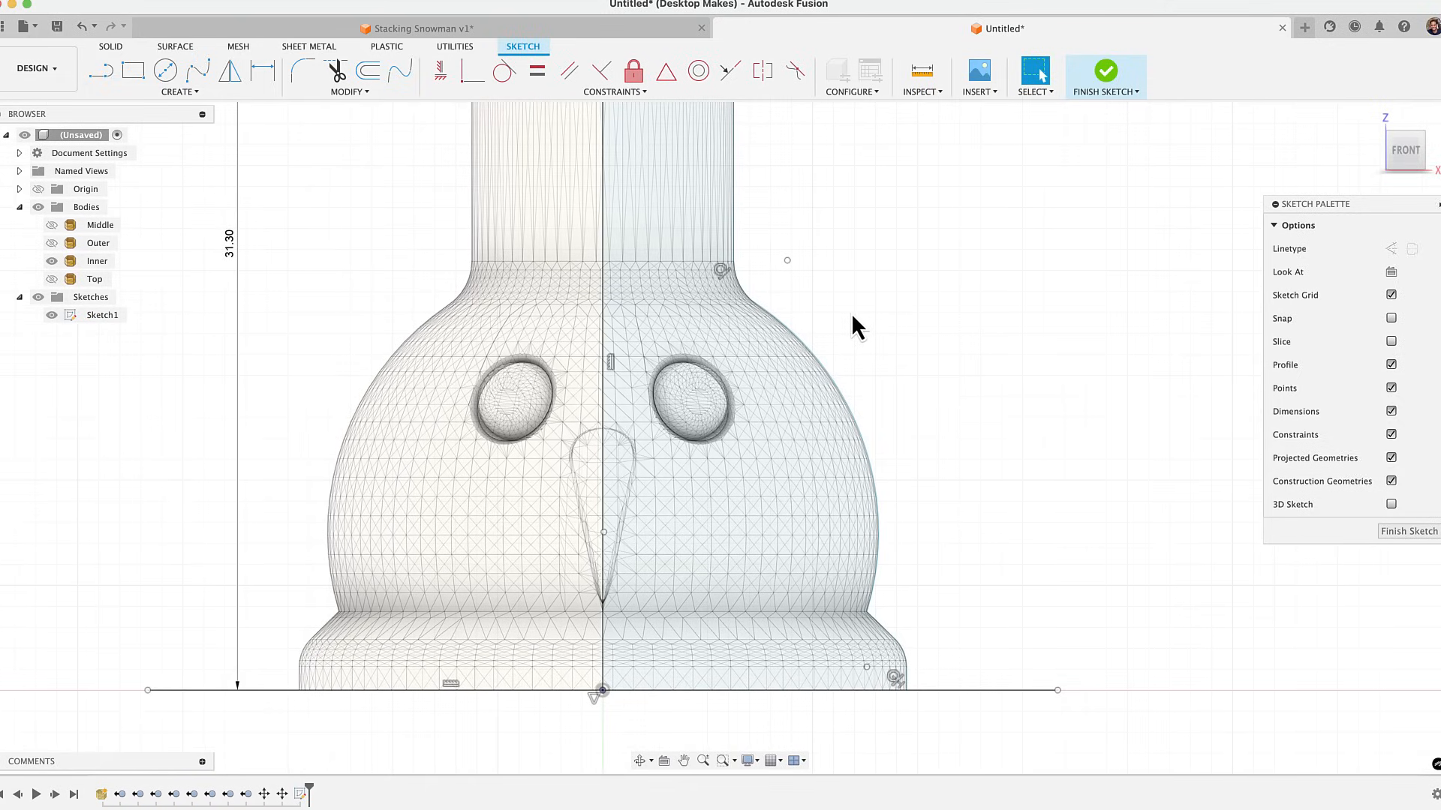
{"action": "middle_click_drag", "start_coordinate": [851, 313], "coordinate": [903, 353]}
{"action": "scroll", "coordinate": [884, 334], "scroll_direction": "down", "scroll_amount": 1}
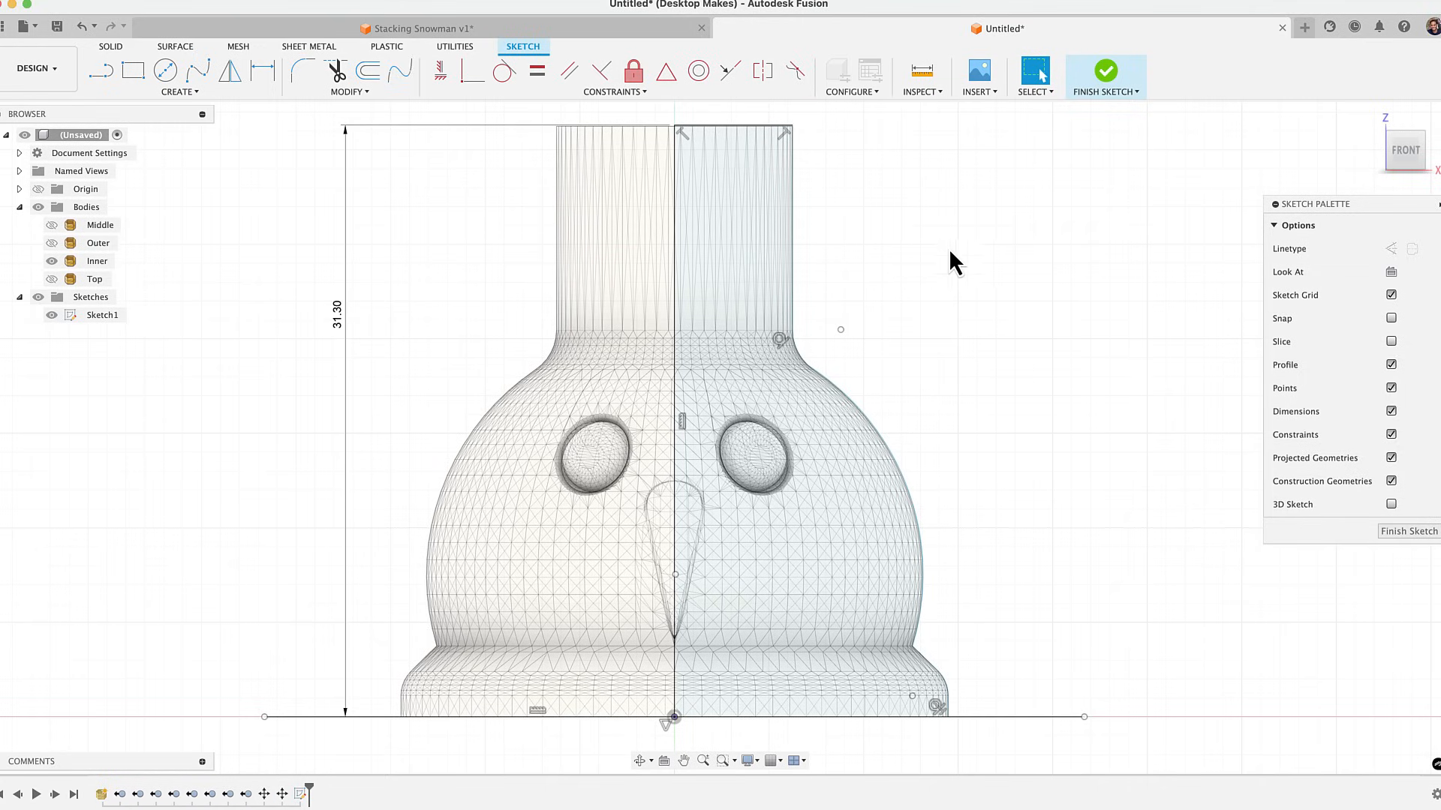
Select the whole traced half profile and lock its geometry in place with the Fix constraint
{"action": "scroll", "coordinate": [952, 274], "scroll_direction": "down", "scroll_amount": 2}
{"action": "left_click_drag", "start_coordinate": [681, 128], "coordinate": [1081, 678]}
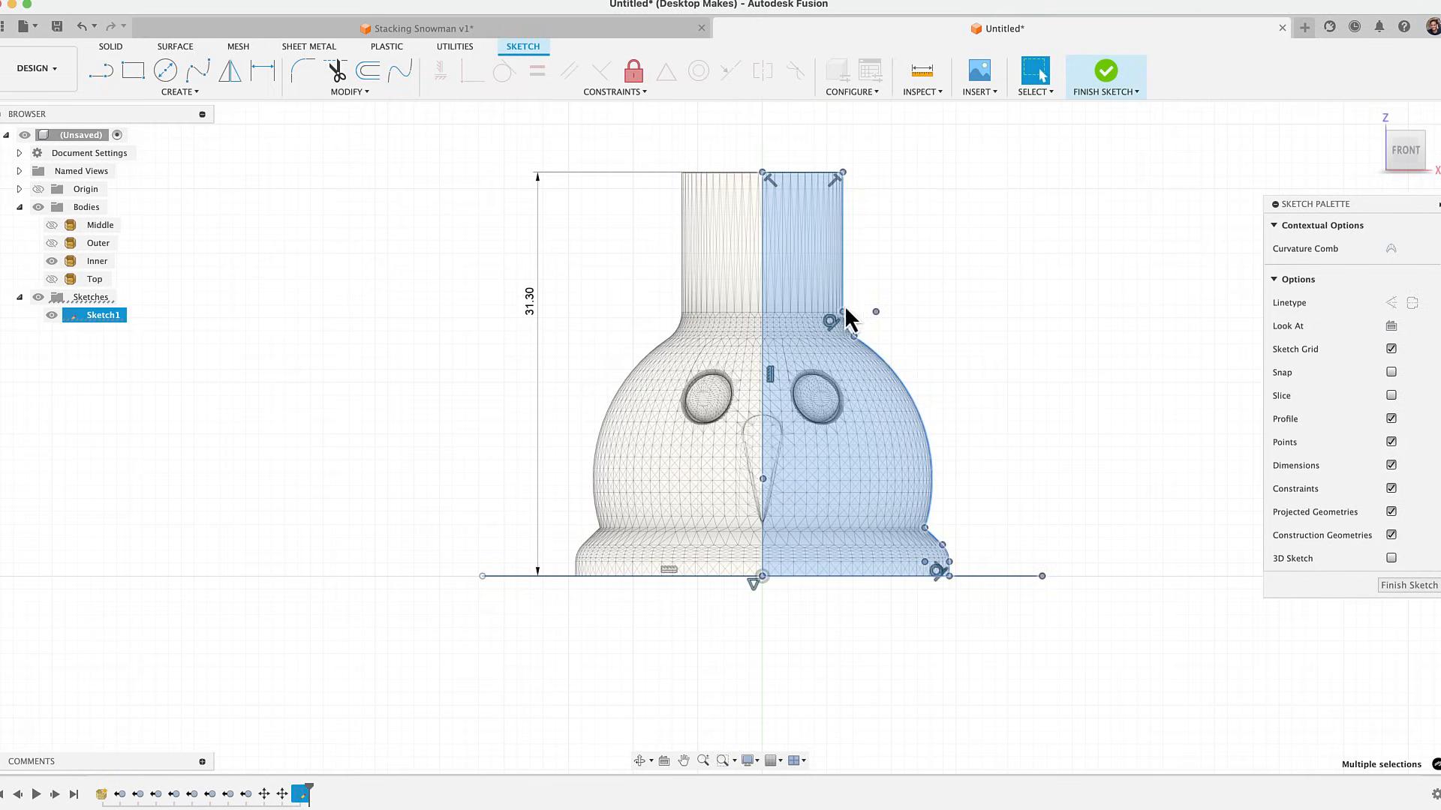
{"action": "left_click", "coordinate": [632, 75]}
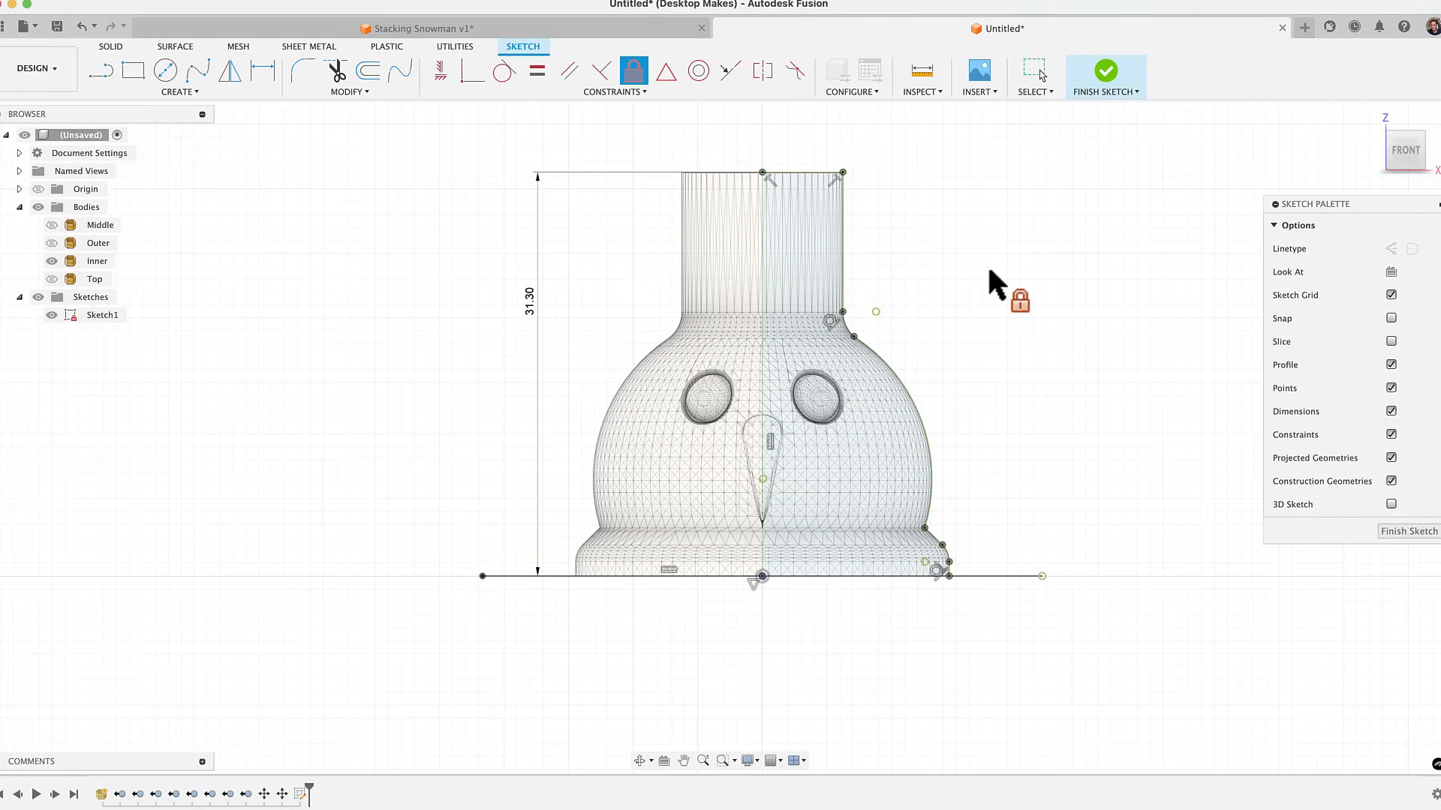
Finish the sketch and revolve the half profile 360 degrees around its vertical centre line as a new body
{"action": "left_click", "coordinate": [1106, 70]}
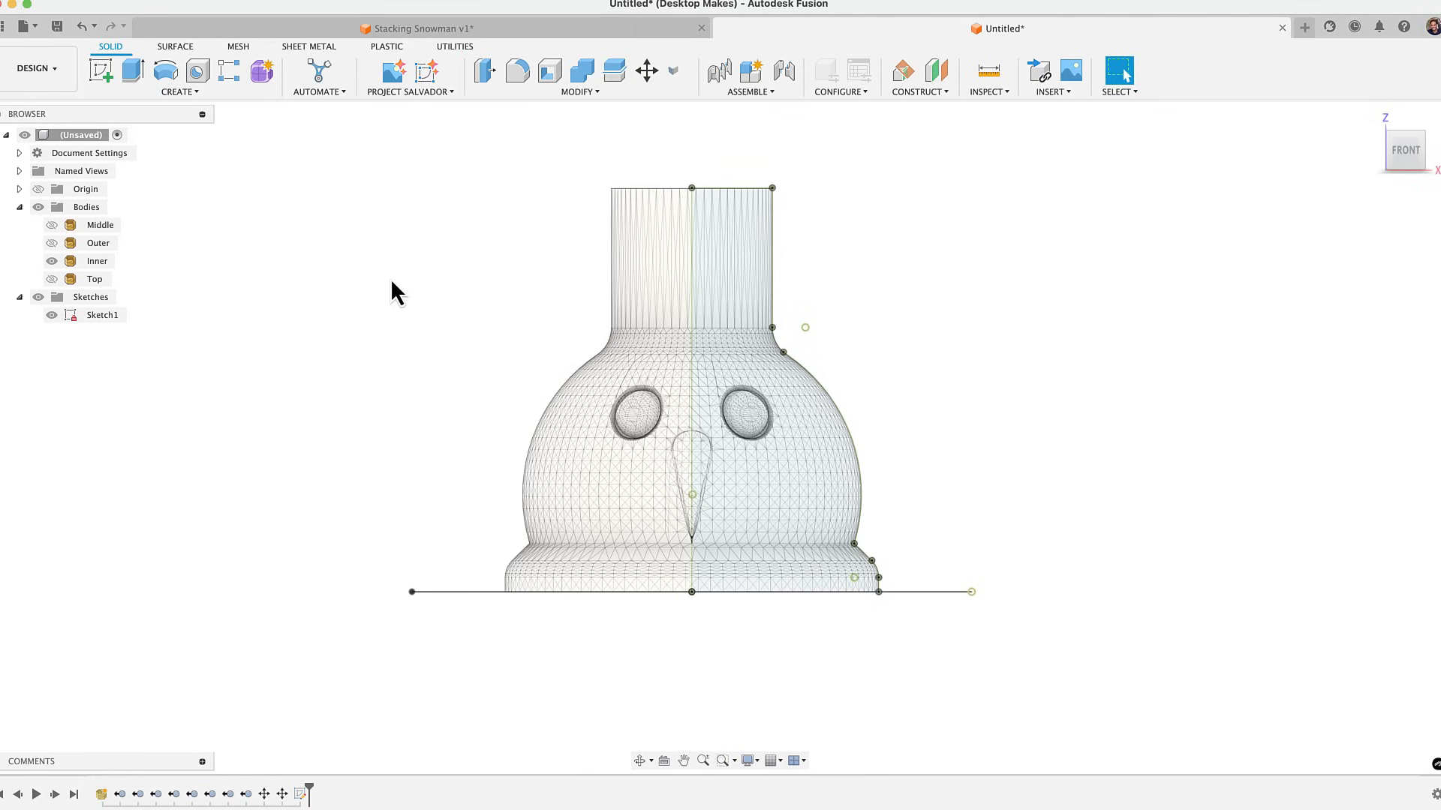
{"action": "left_click", "coordinate": [181, 93]}
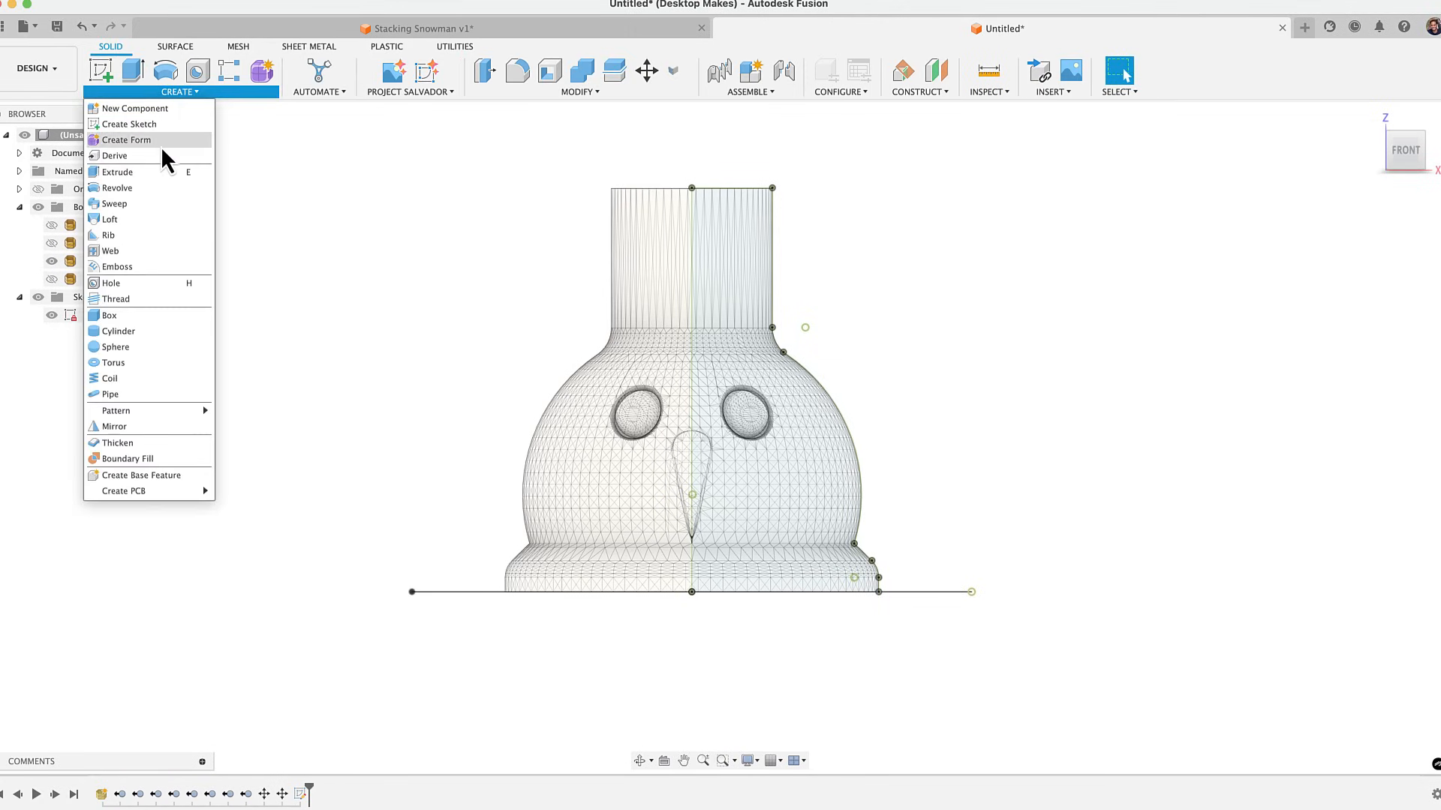
{"action": "left_click", "coordinate": [145, 189]}
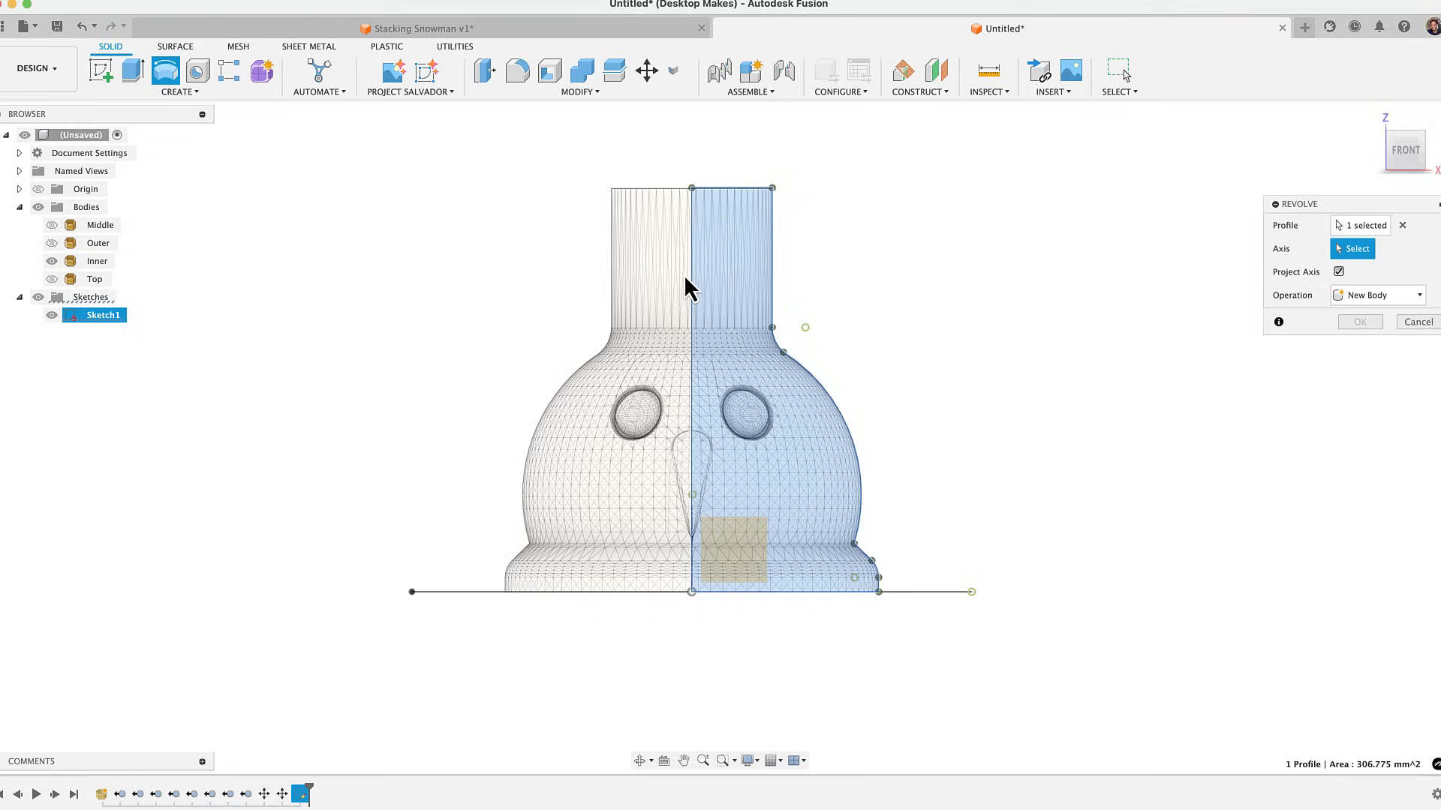
{"action": "left_click", "coordinate": [690, 285]}
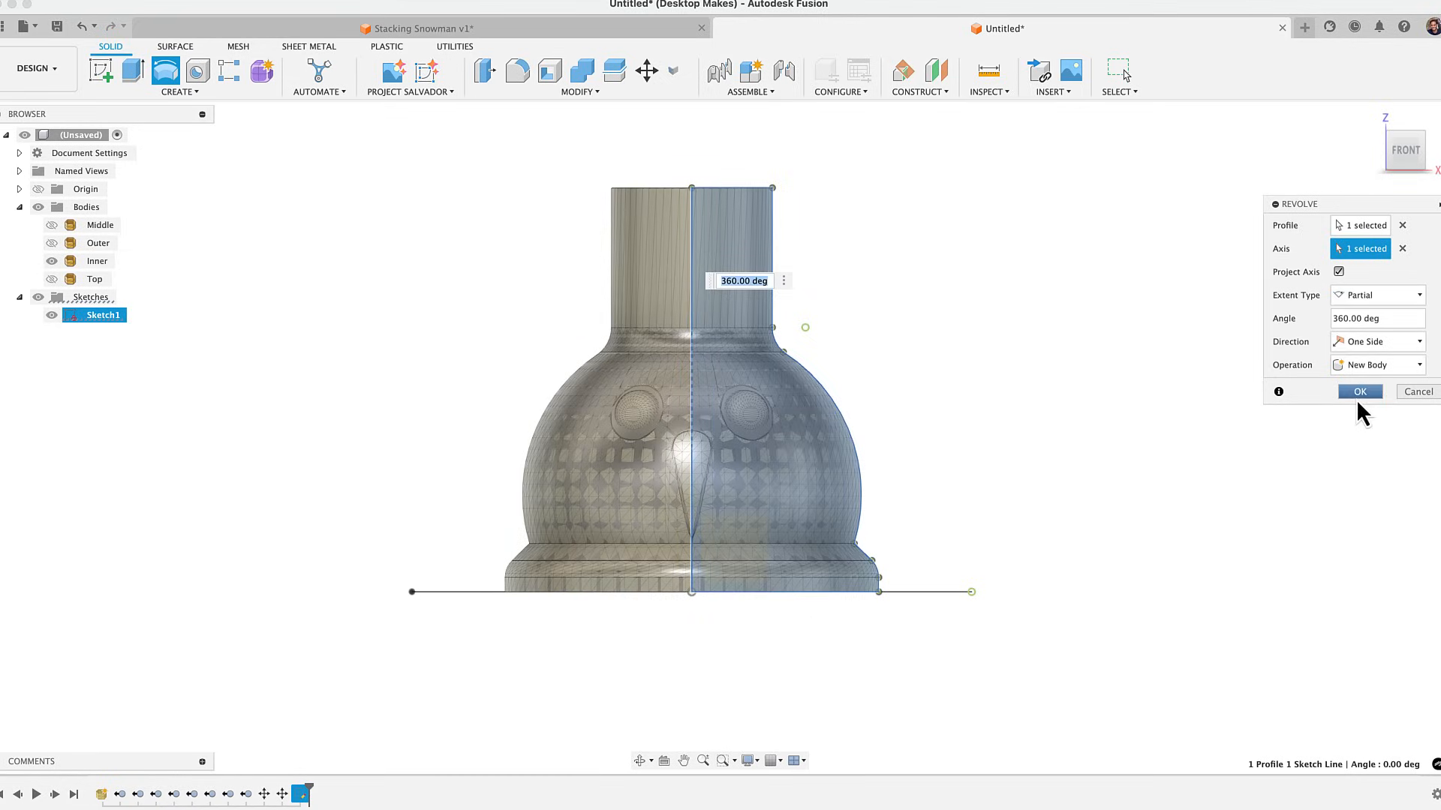
{"action": "left_click", "coordinate": [1360, 392]}
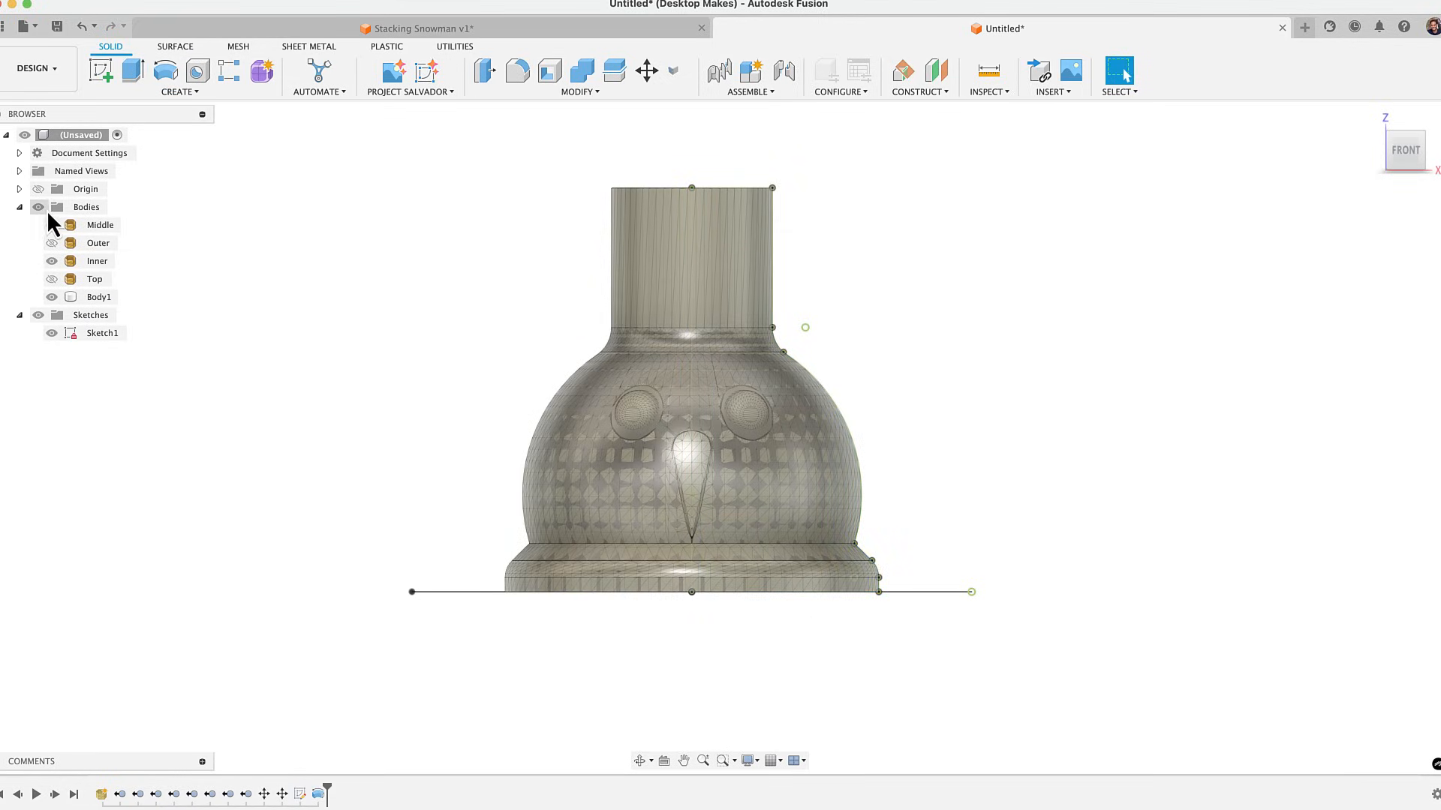
Hide the Inner mesh, the revolved body and the profile sketch
{"action": "scroll", "coordinate": [477, 415], "scroll_direction": "up", "scroll_amount": 2}
{"action": "middle_click_drag", "start_coordinate": [508, 409], "coordinate": [420, 437]}
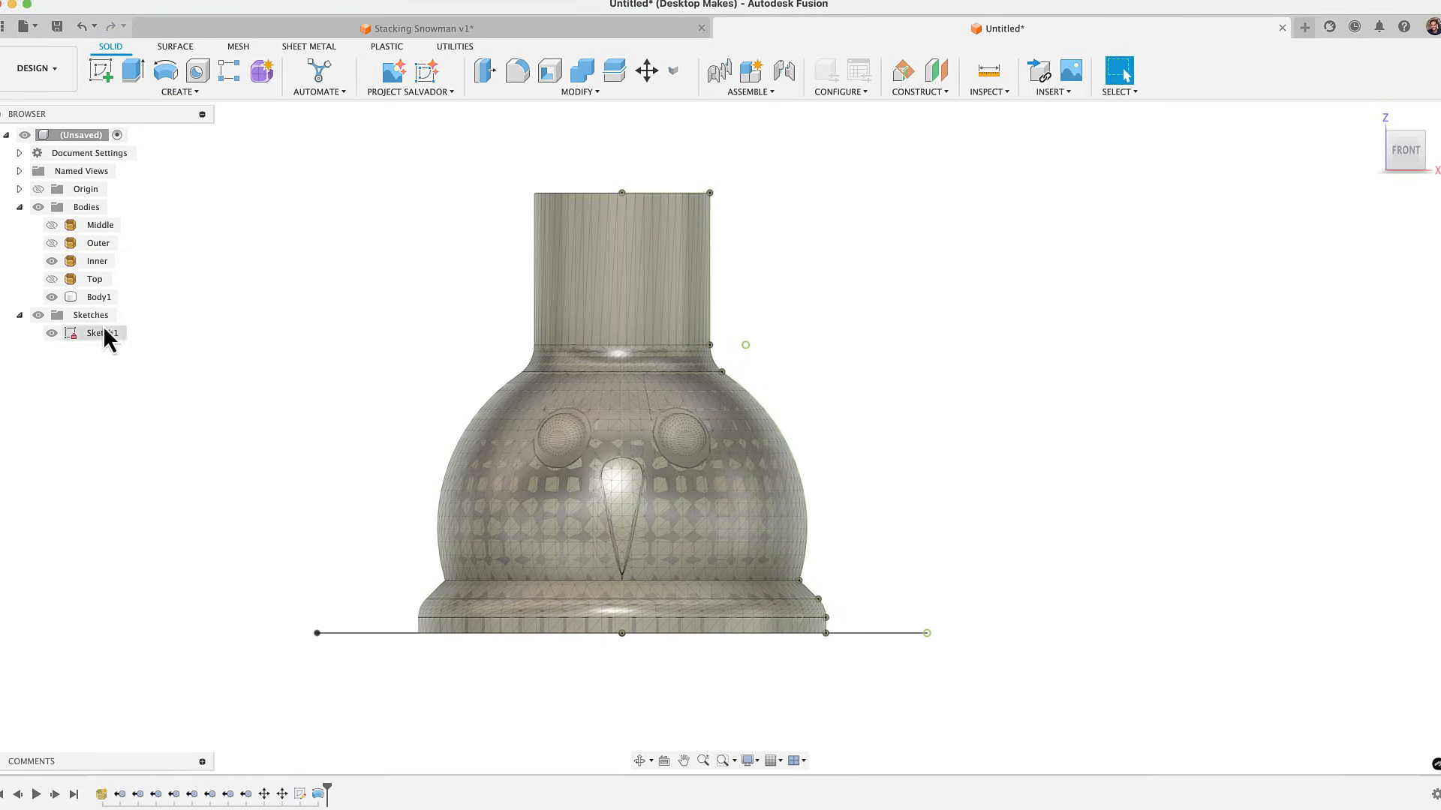
{"action": "left_click", "coordinate": [51, 260]}
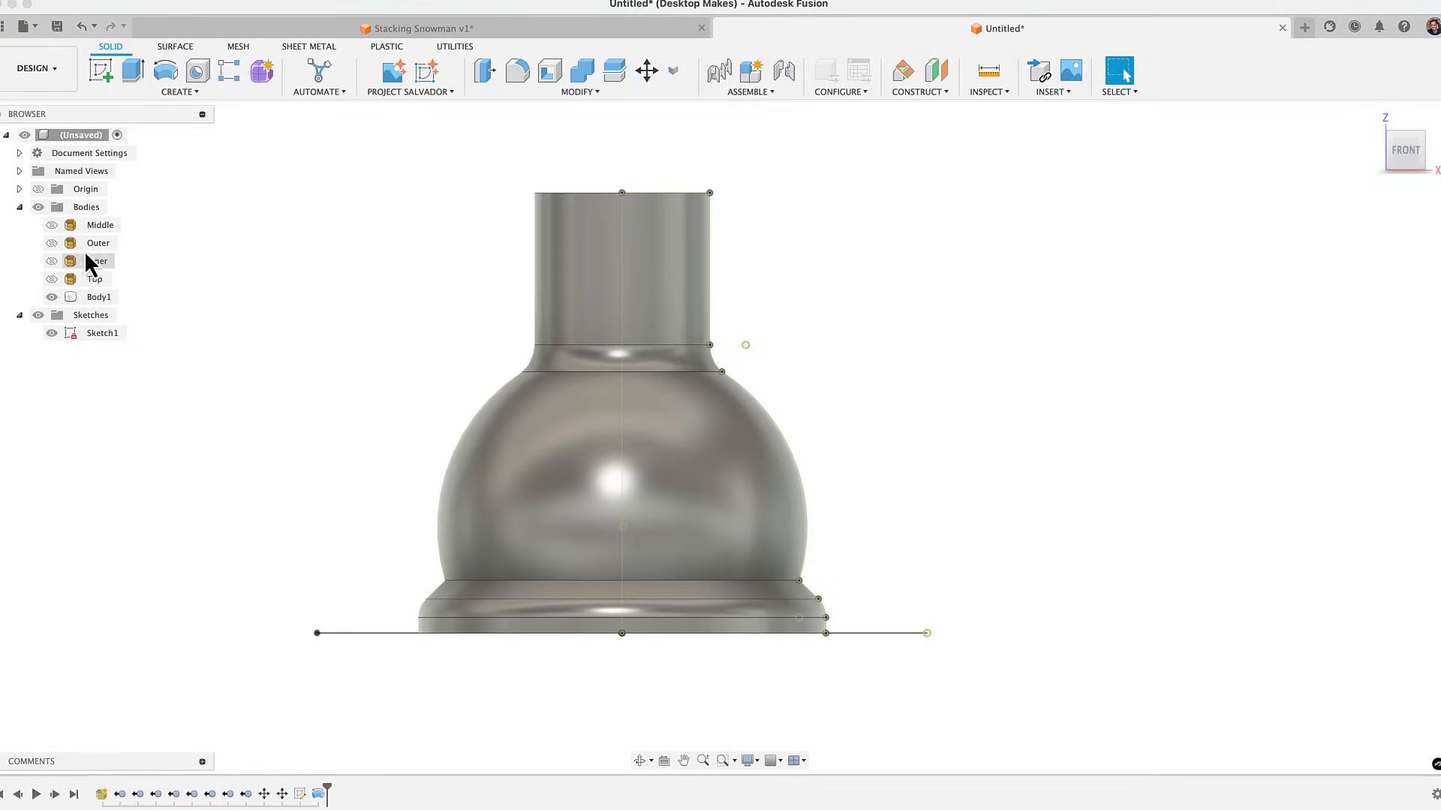
{"action": "left_click", "coordinate": [53, 297]}
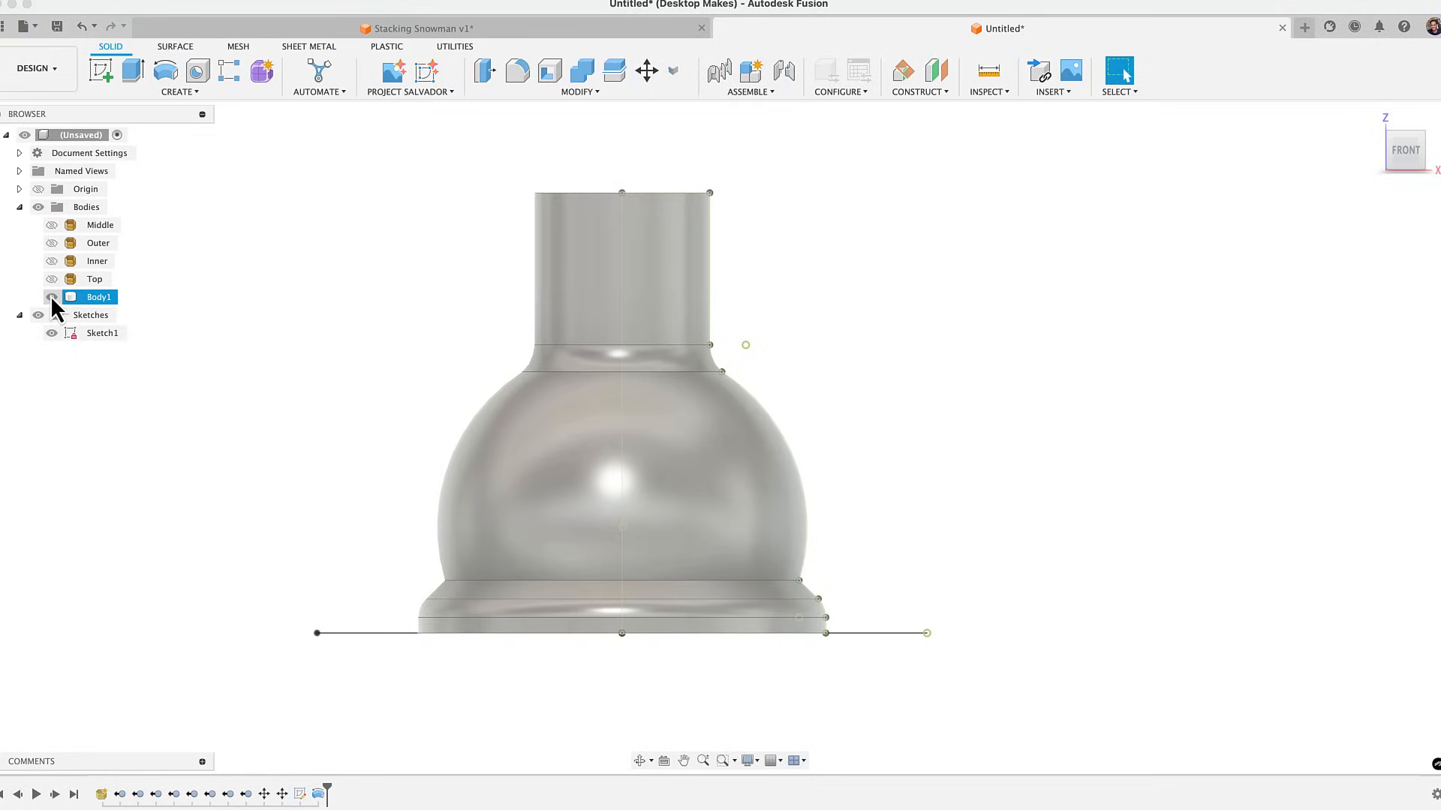
{"action": "left_click", "coordinate": [51, 297]}
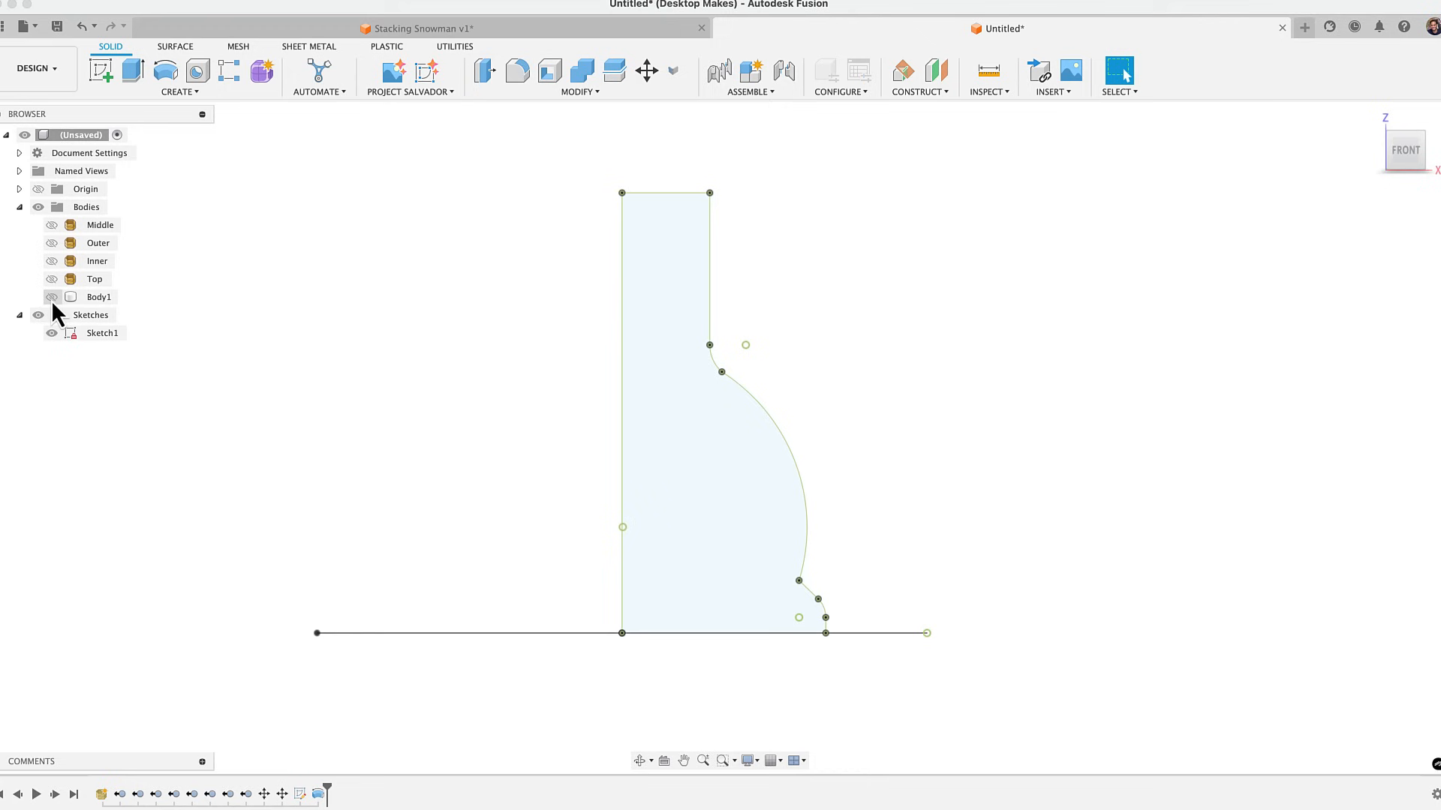
{"action": "left_click", "coordinate": [51, 333]}
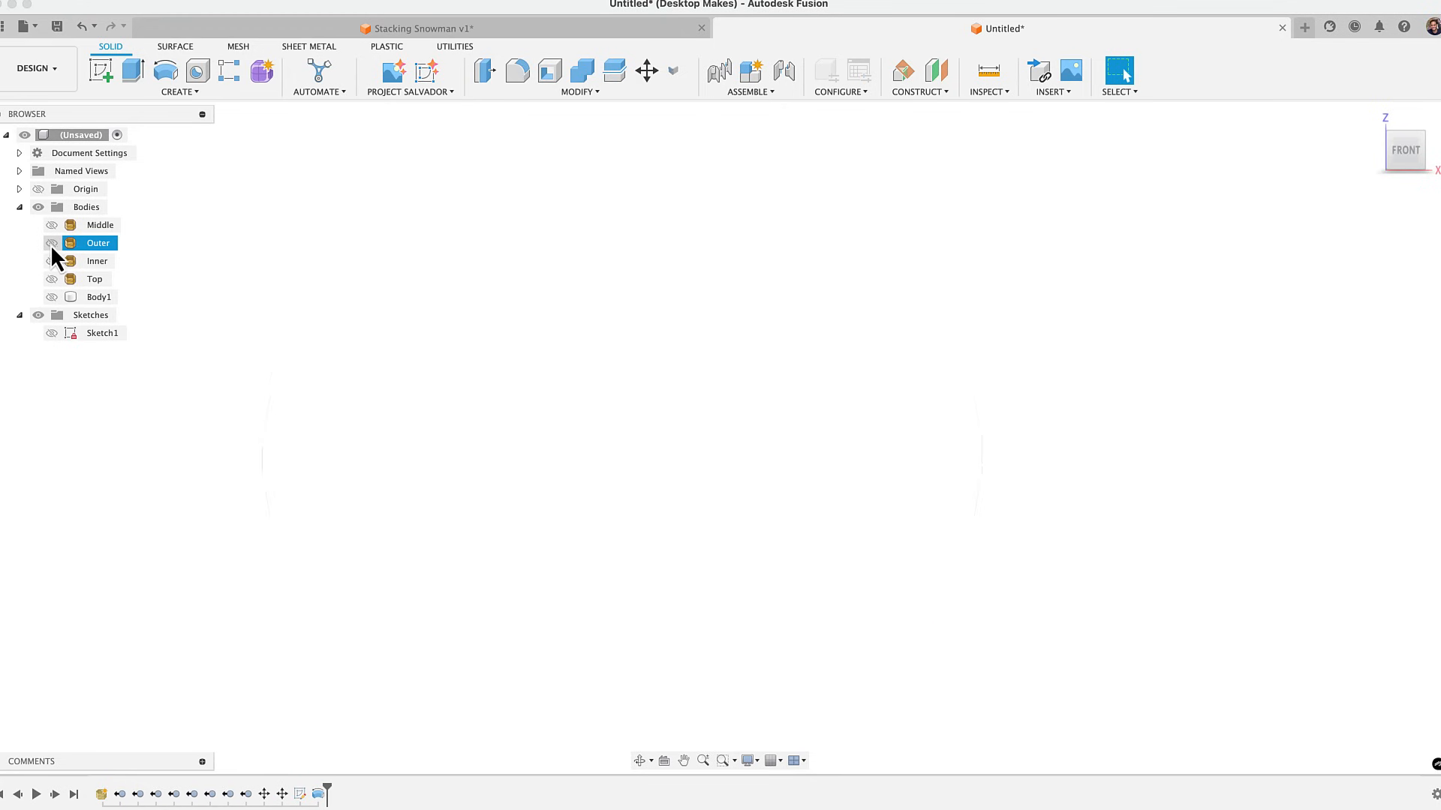
Show the Inner mesh and the revolved body together to compare their shapes
{"action": "left_click", "coordinate": [51, 262]}
{"action": "left_click", "coordinate": [53, 298]}
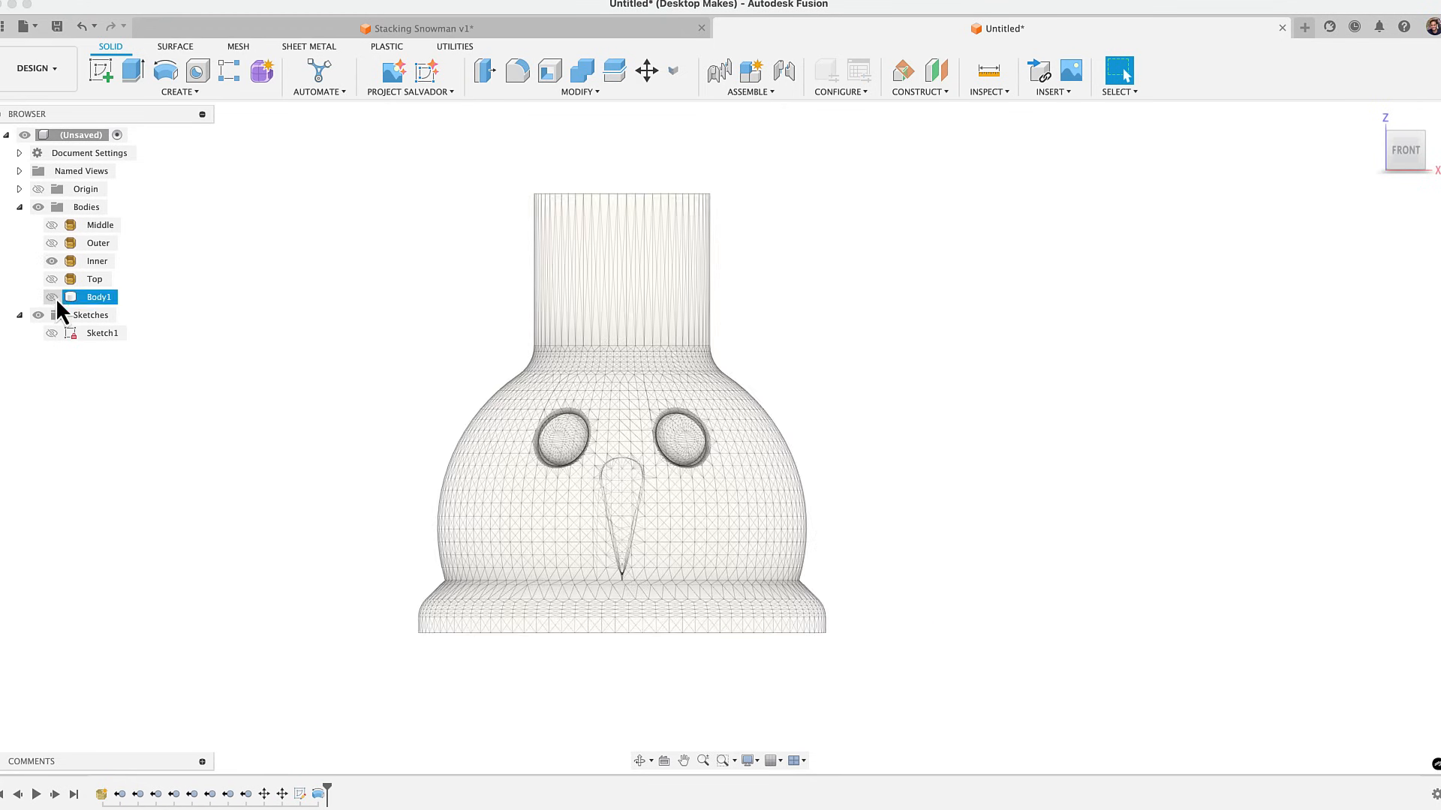
{"action": "left_click", "coordinate": [53, 298]}
{"action": "left_click", "coordinate": [53, 298]}
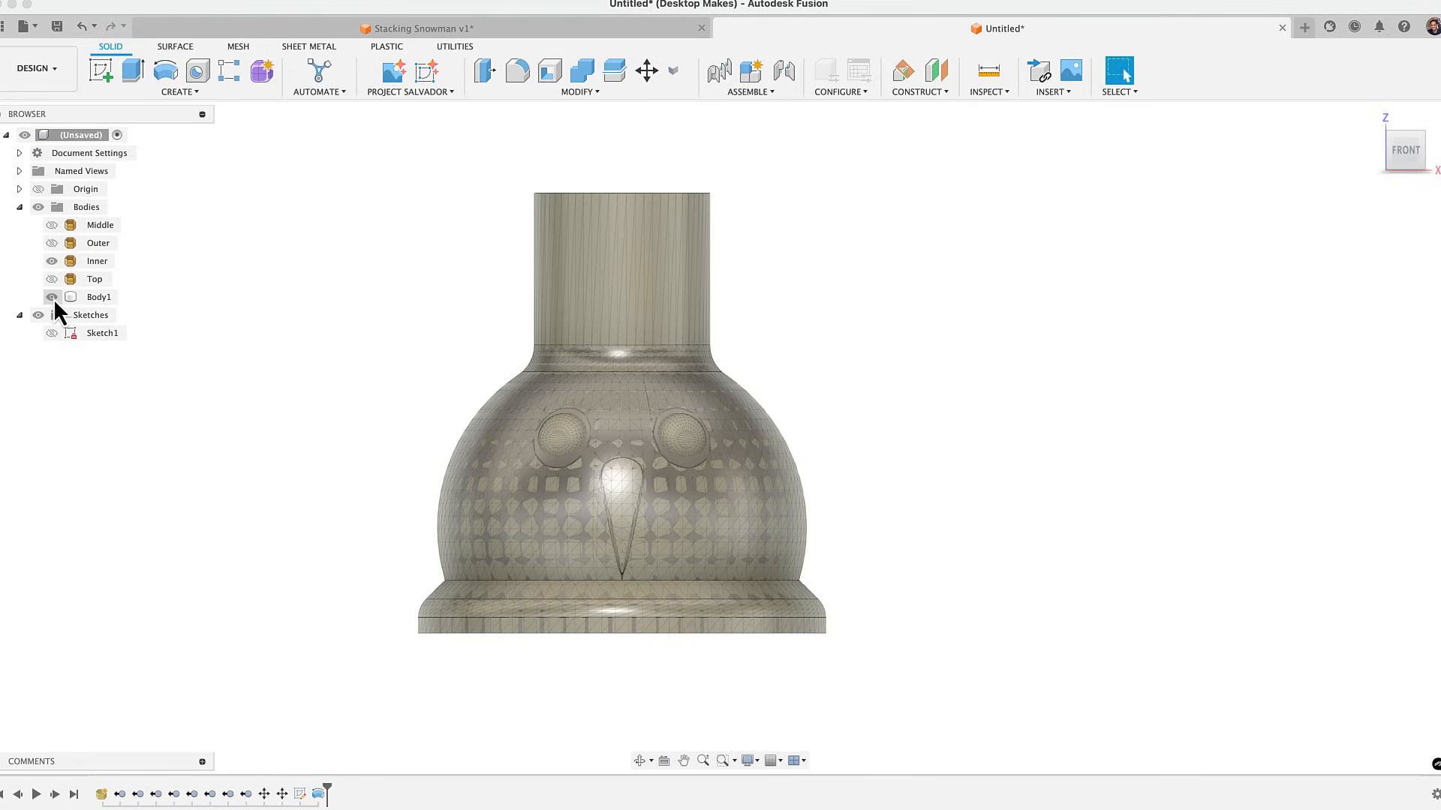
{"action": "left_click", "coordinate": [53, 298]}
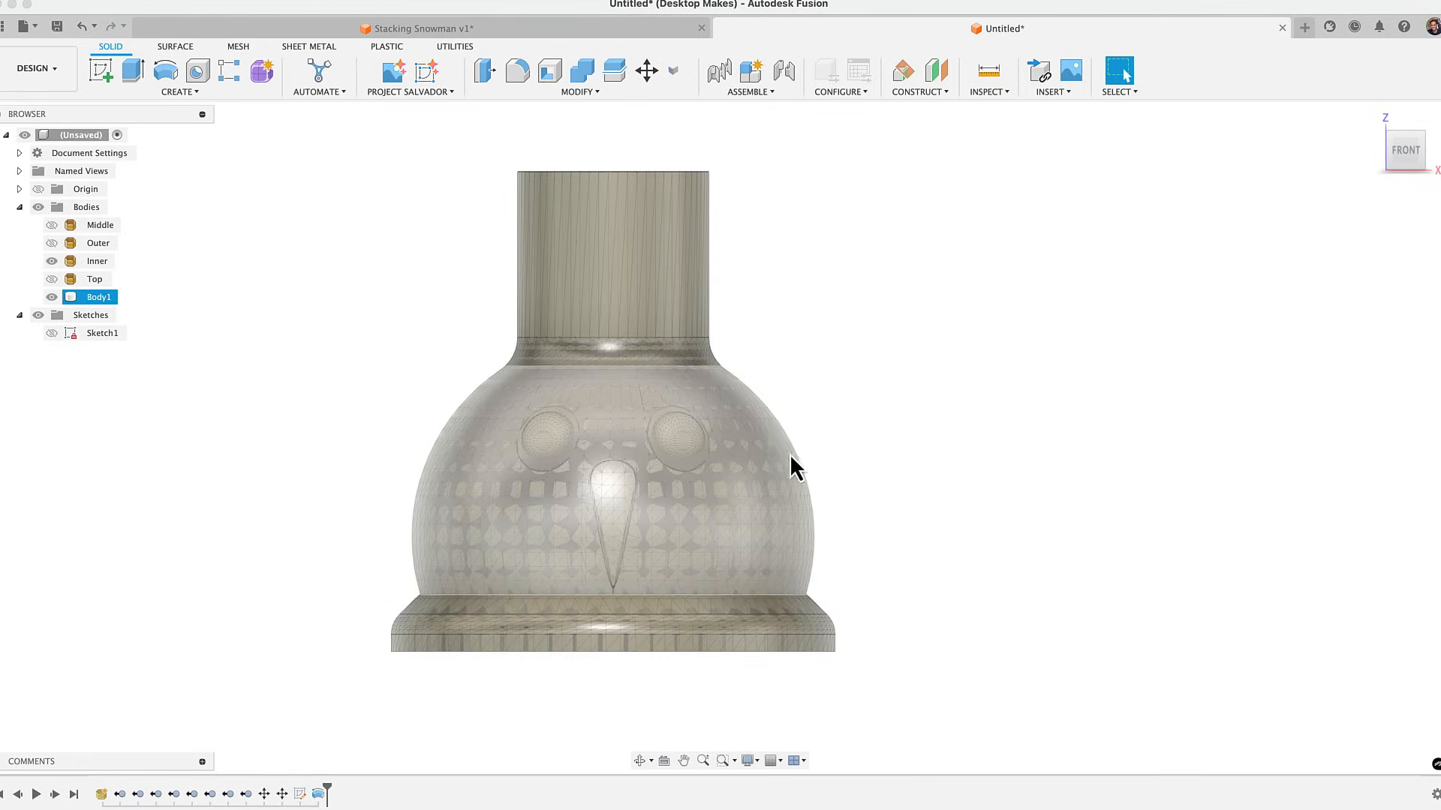
{"action": "middle_click_drag", "start_coordinate": [777, 474], "coordinate": [818, 506]}
{"action": "scroll", "coordinate": [662, 655], "scroll_direction": "up", "scroll_amount": 1}
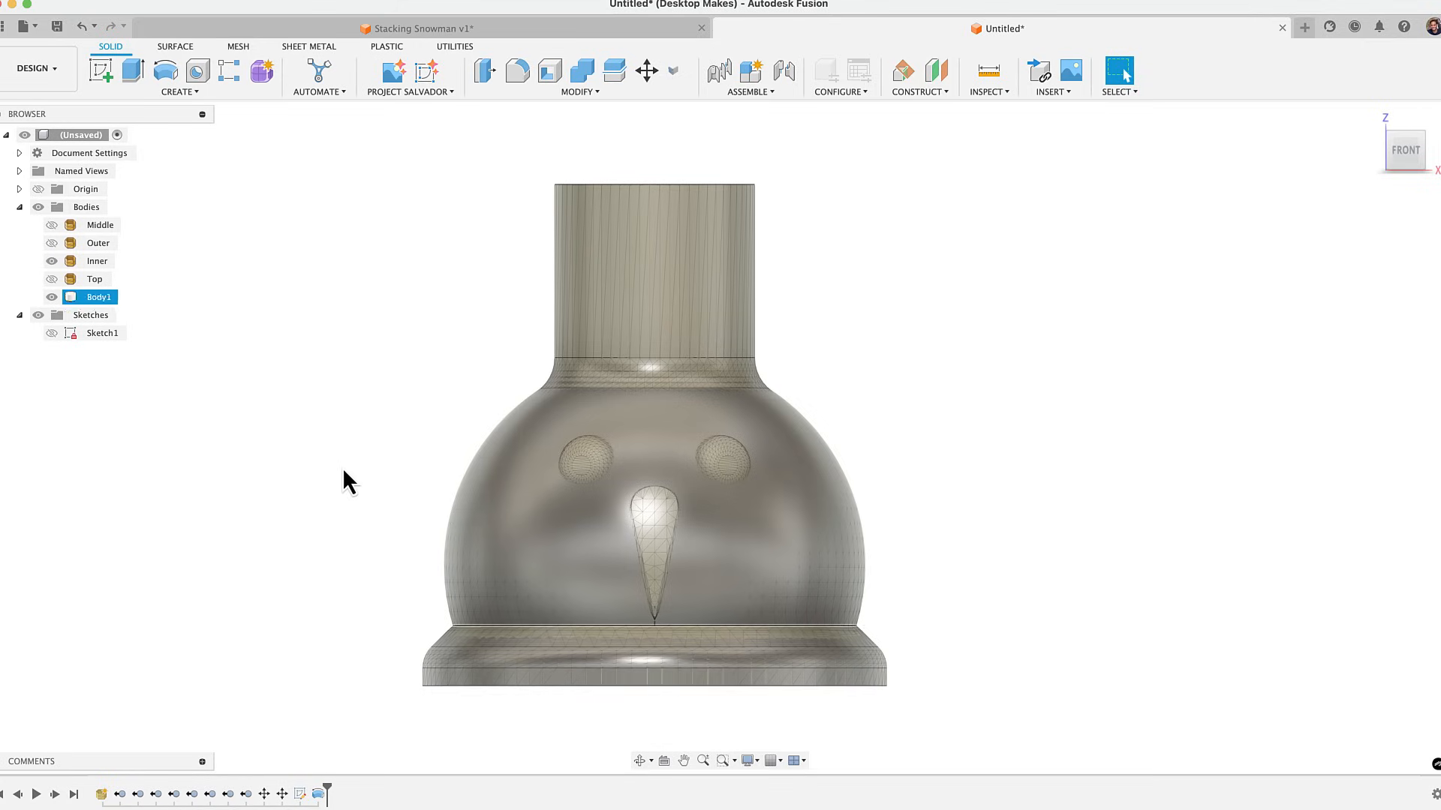
Rename the revolved body as Inner Solid
{"action": "left_click", "coordinate": [93, 296]}
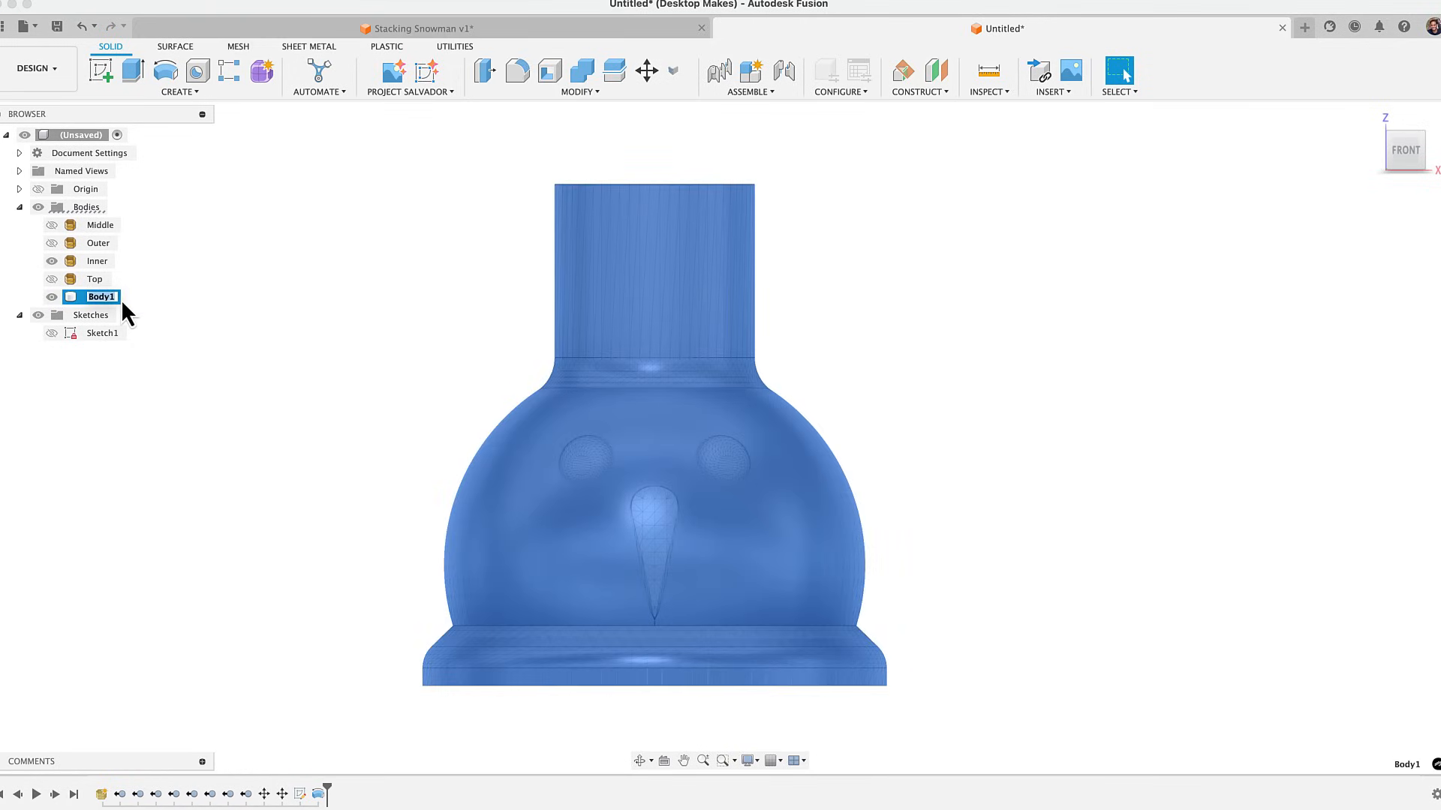
{"action": "left_click", "coordinate": [120, 299]}
{"action": "type", "text": "Inner Solide"}
{"action": "left_click", "coordinate": [295, 361]}
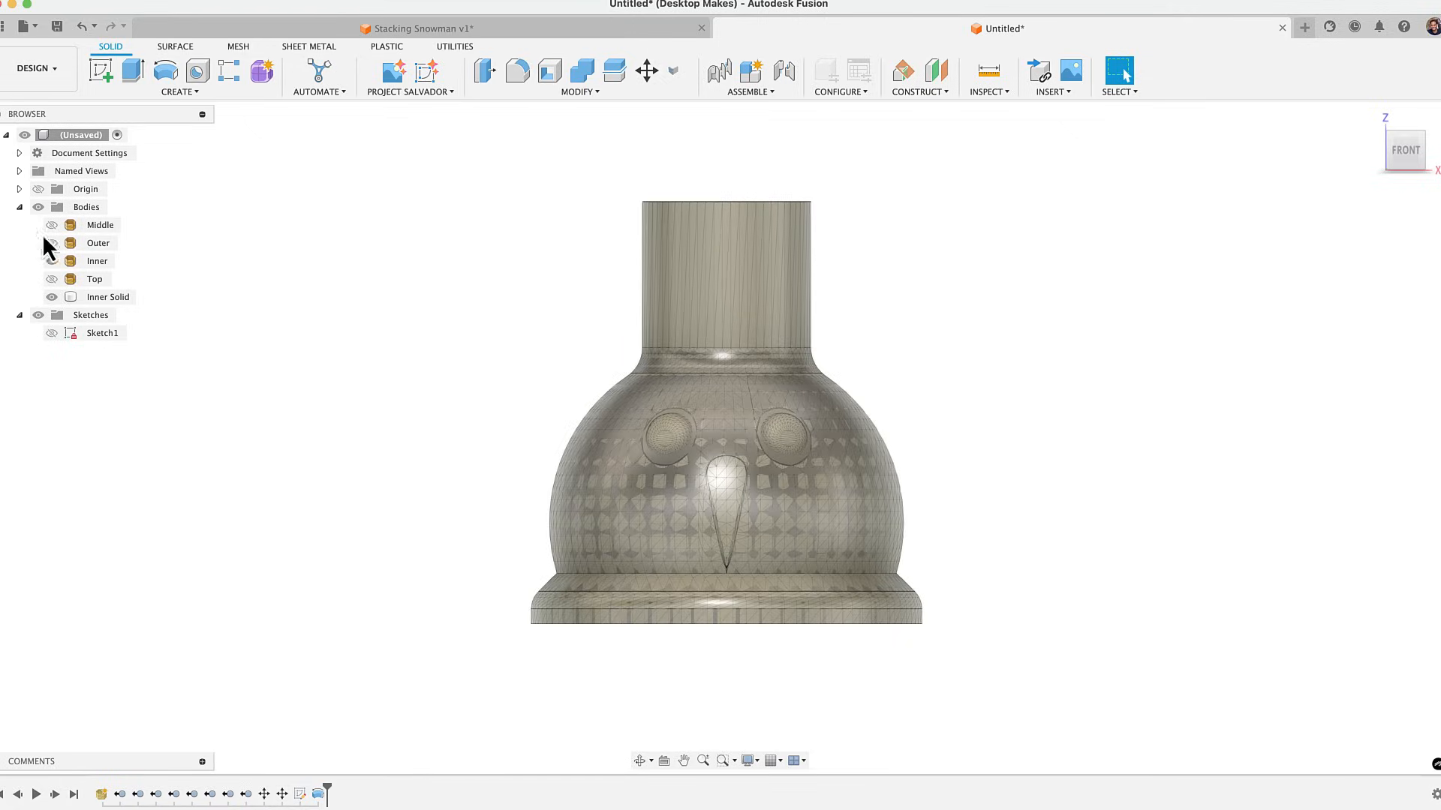
Hide the Inner mesh and Inner Solid, and show the Middle mesh body
{"action": "left_click", "coordinate": [58, 261]}
{"action": "left_click", "coordinate": [53, 261]}
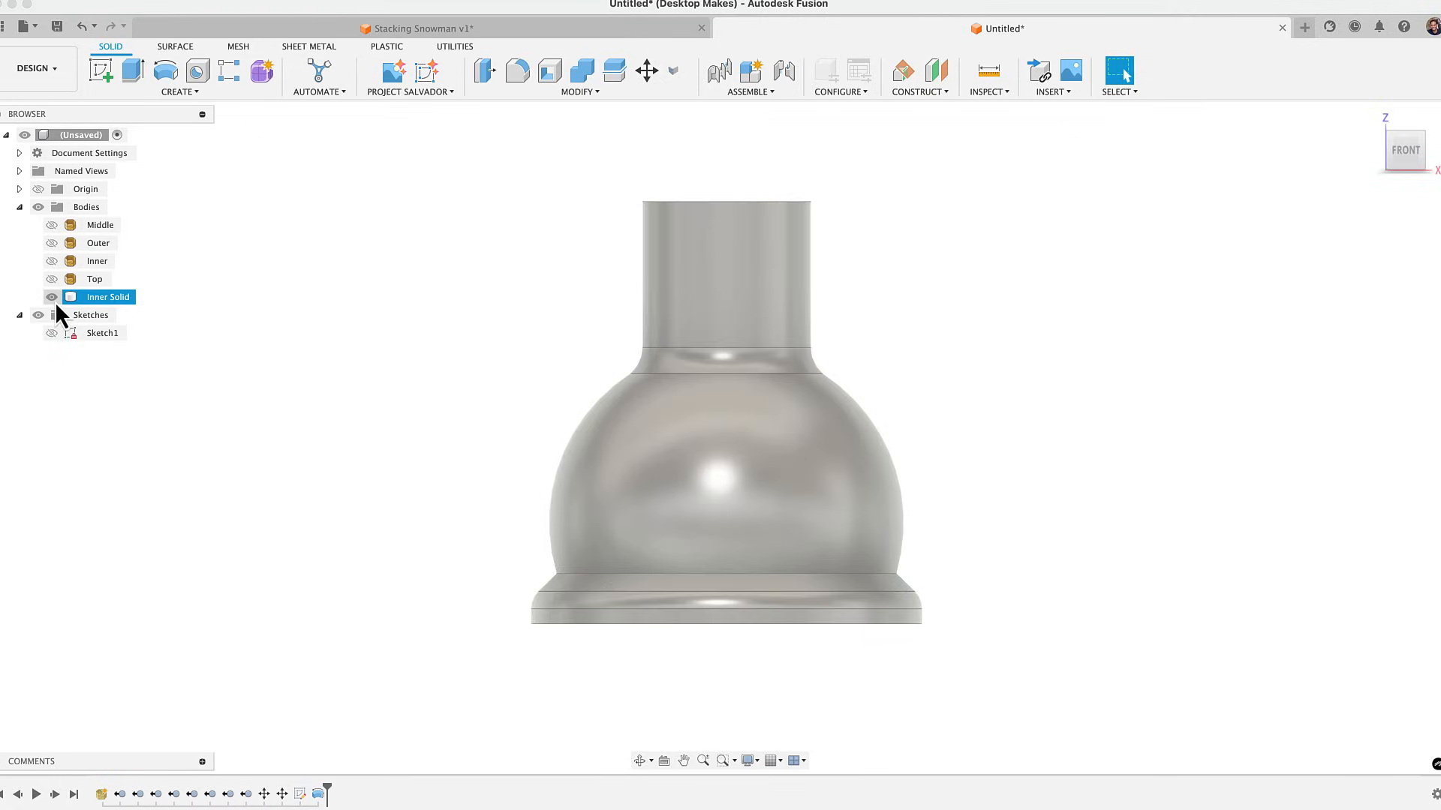
{"action": "left_click", "coordinate": [53, 298]}
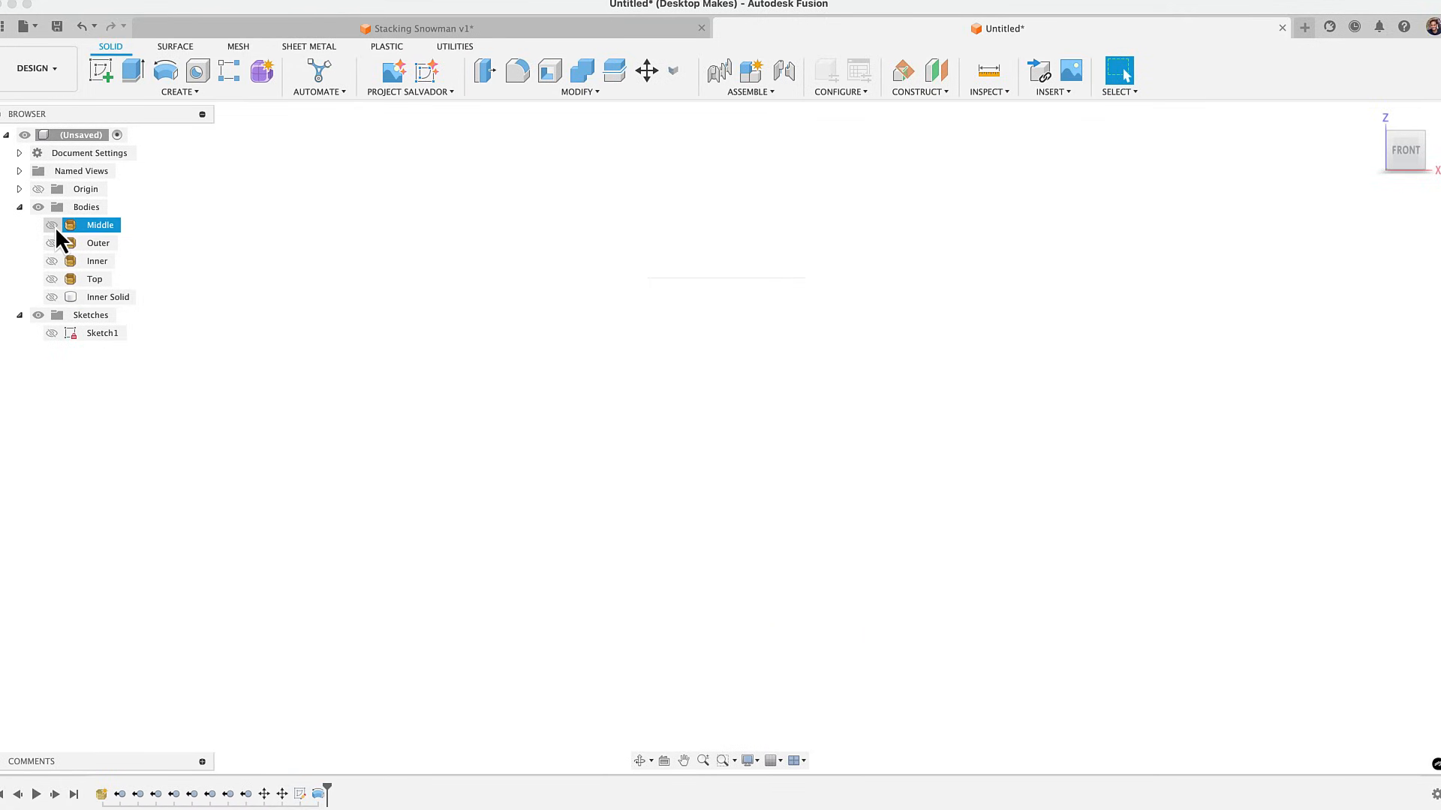
{"action": "left_click", "coordinate": [56, 226]}
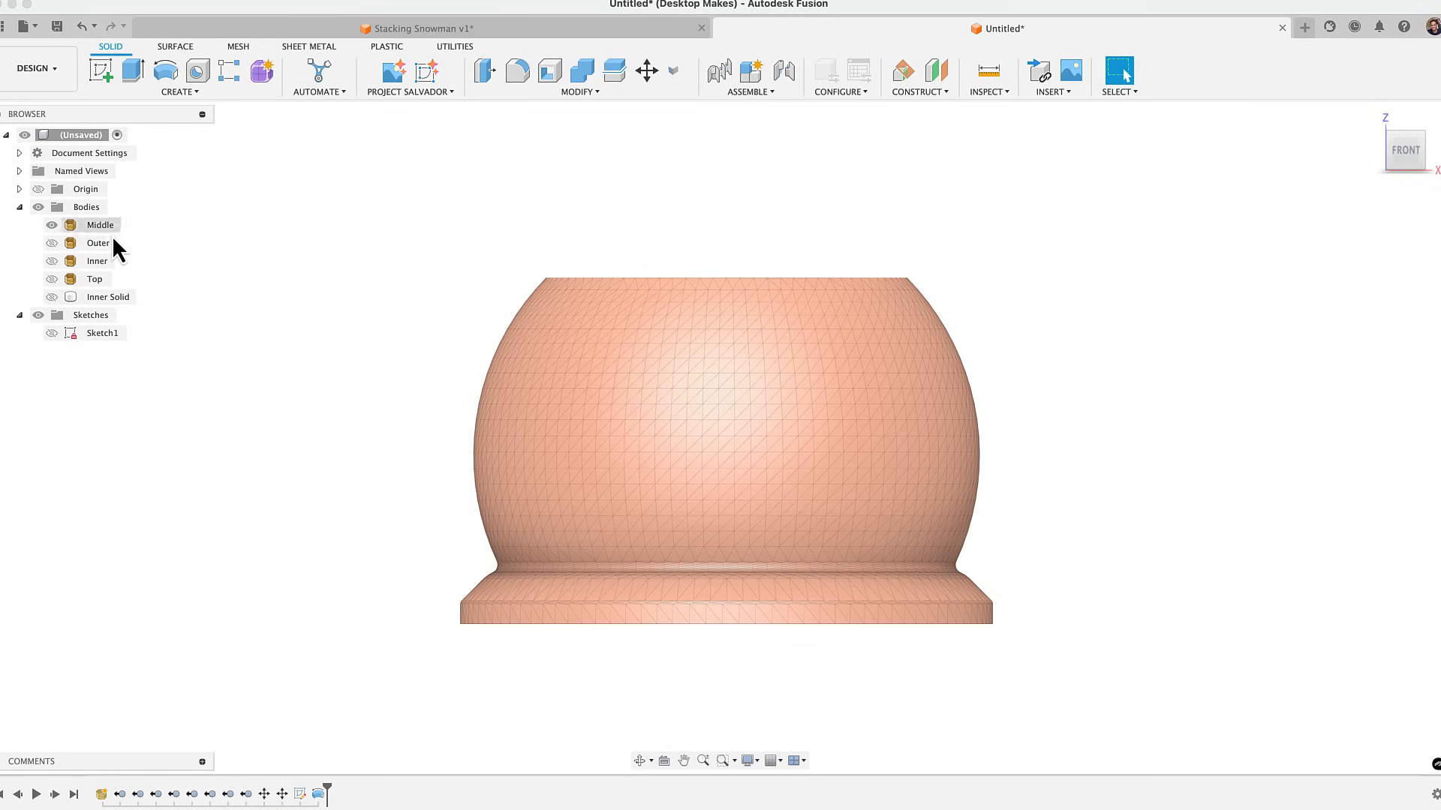
Lower the opacity of the Middle mesh body so its interior walls show through
{"action": "right_click", "coordinate": [104, 229]}
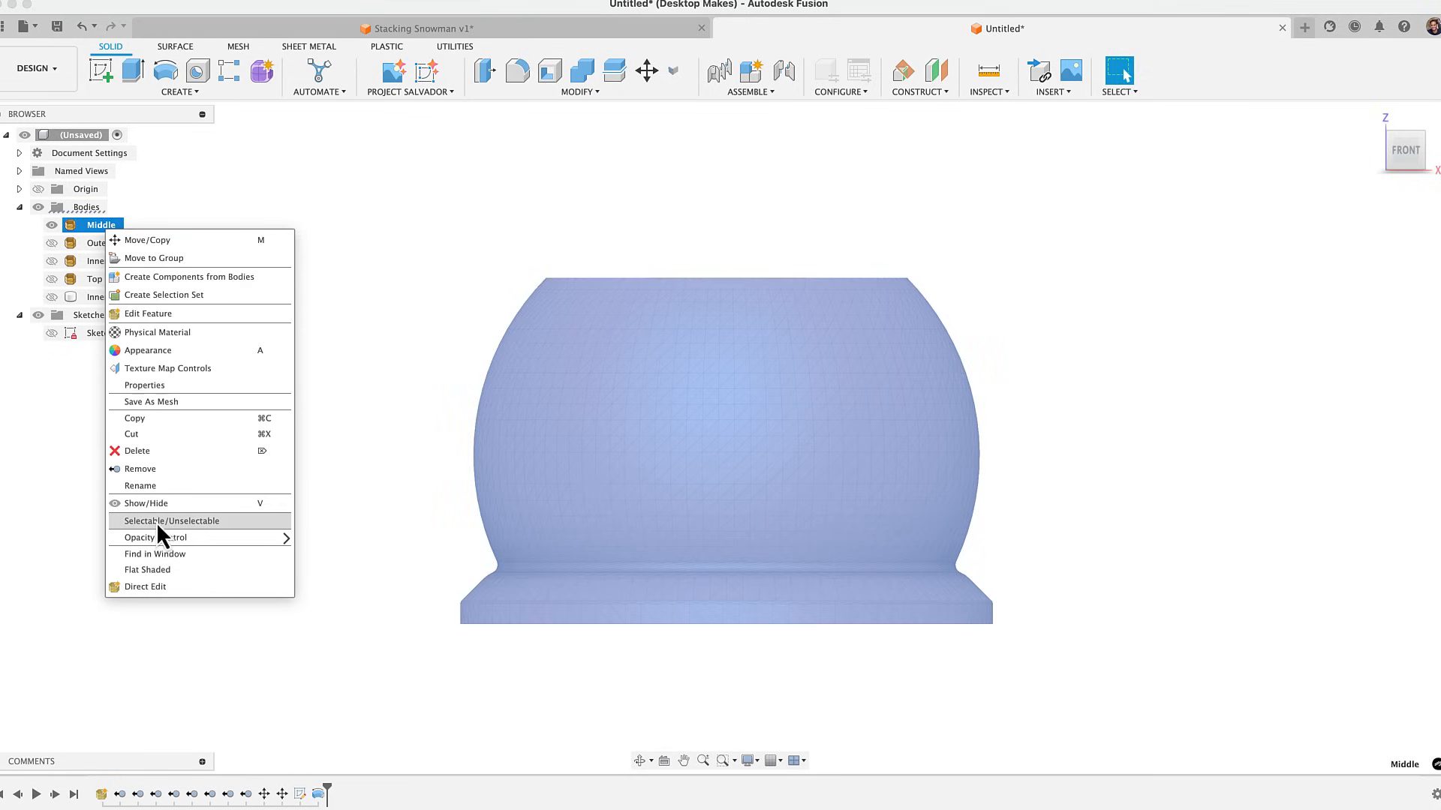
{"action": "mouse_move", "coordinate": [160, 536]}
{"action": "left_click", "coordinate": [318, 553]}
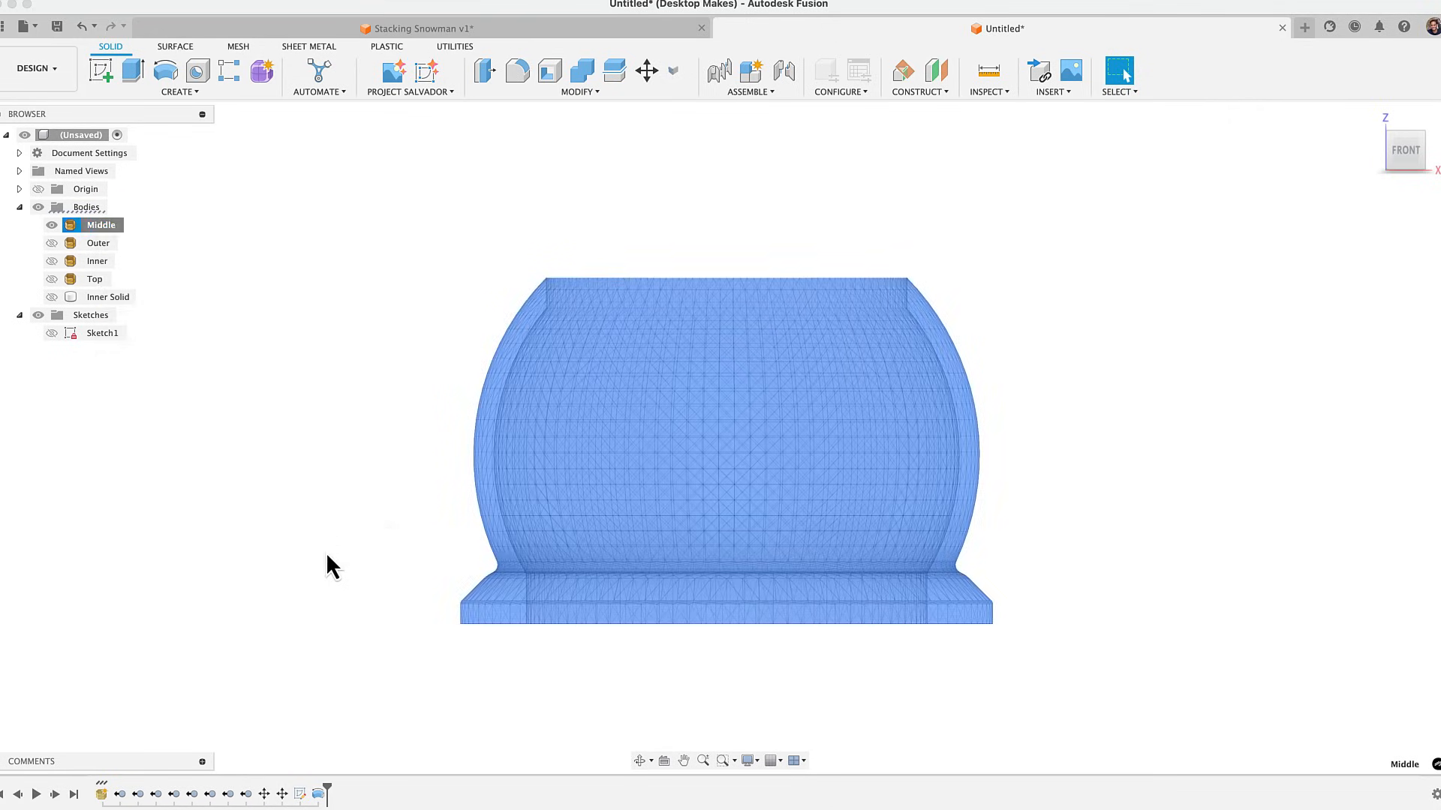
{"action": "left_click", "coordinate": [358, 461]}
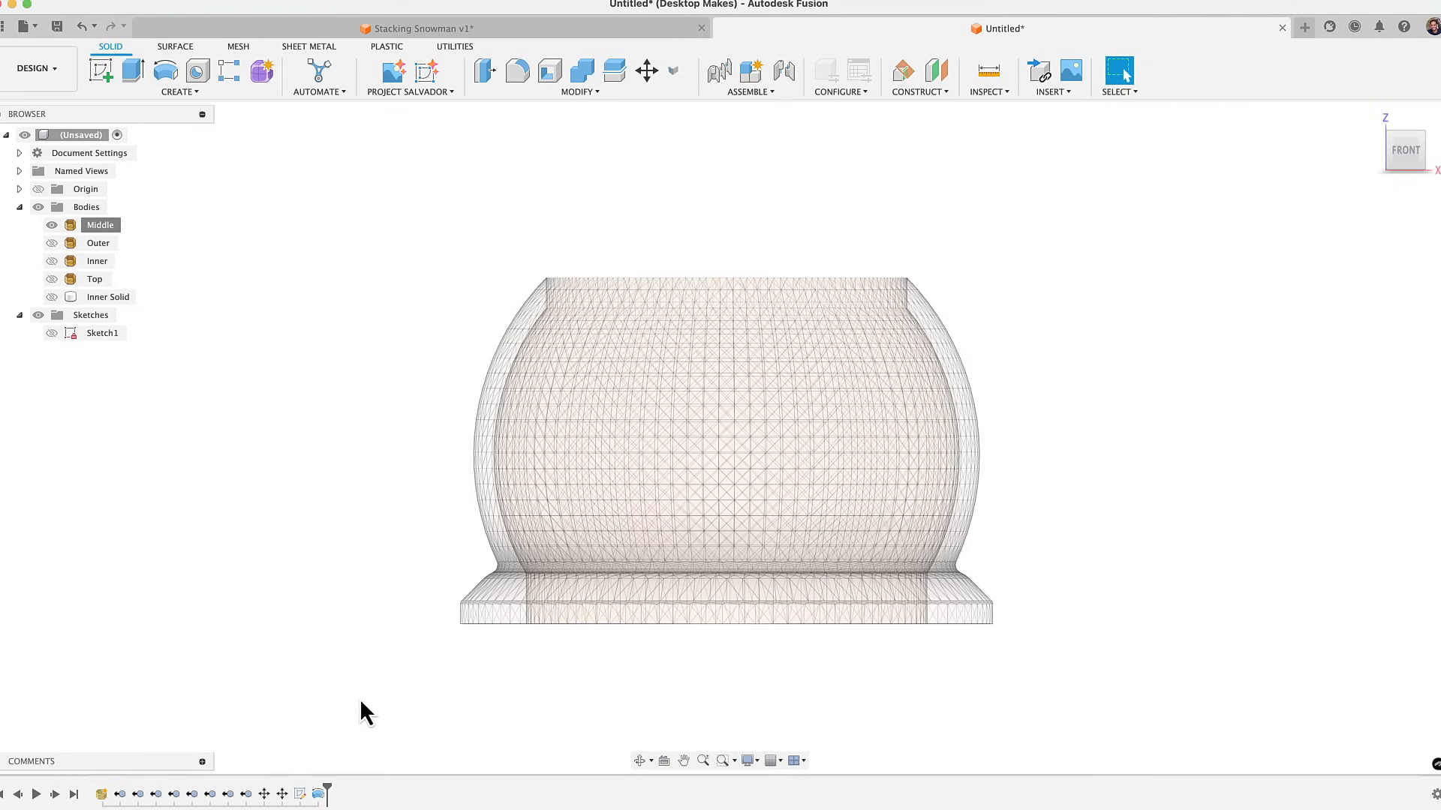
Reopen Sketch1 for editing and toggle the Middle body's visibility to compare it with the existing half profile
{"action": "double_click", "coordinate": [300, 795]}
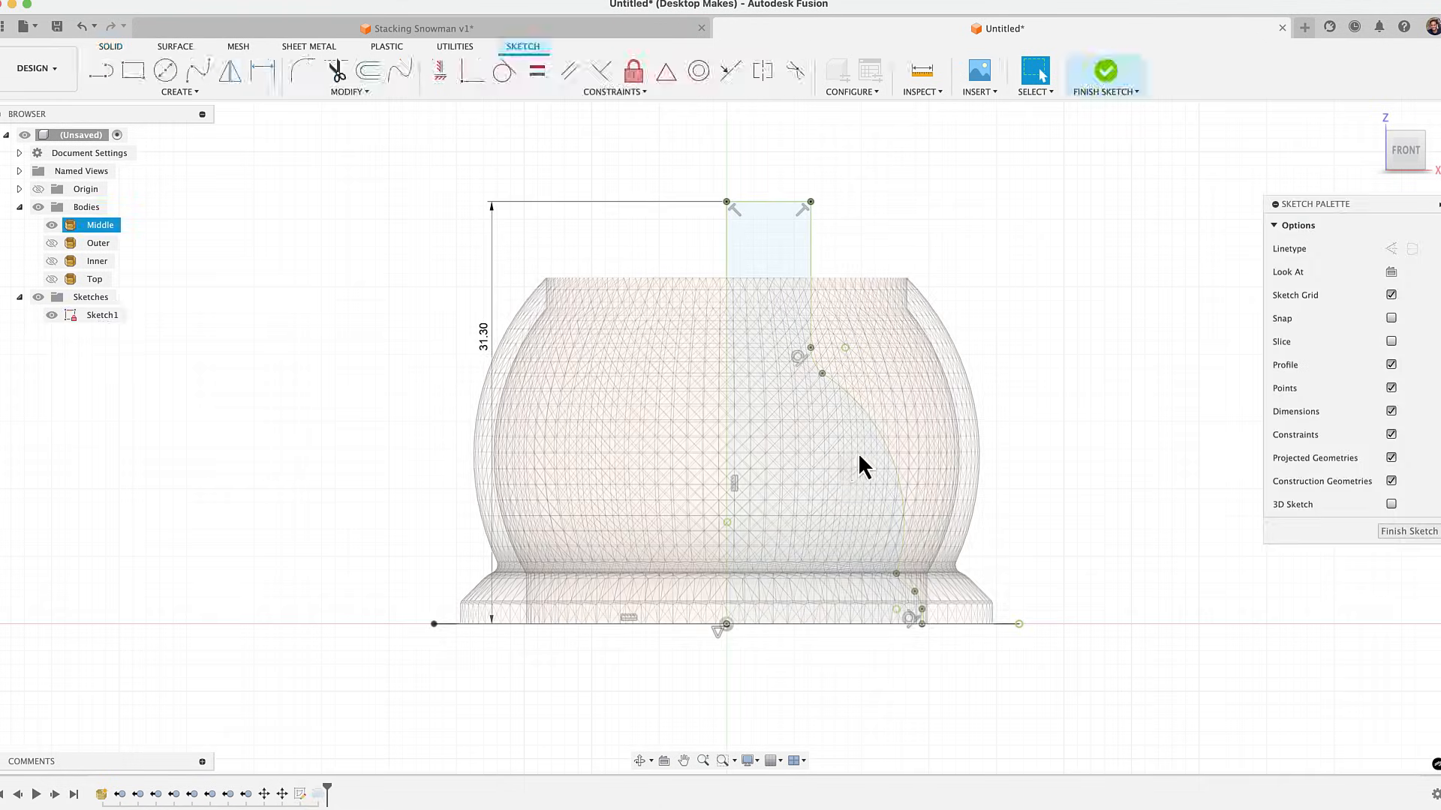
{"action": "scroll", "coordinate": [858, 452], "scroll_direction": "up", "scroll_amount": 3}
{"action": "middle_click_drag", "start_coordinate": [875, 476], "coordinate": [669, 482]}
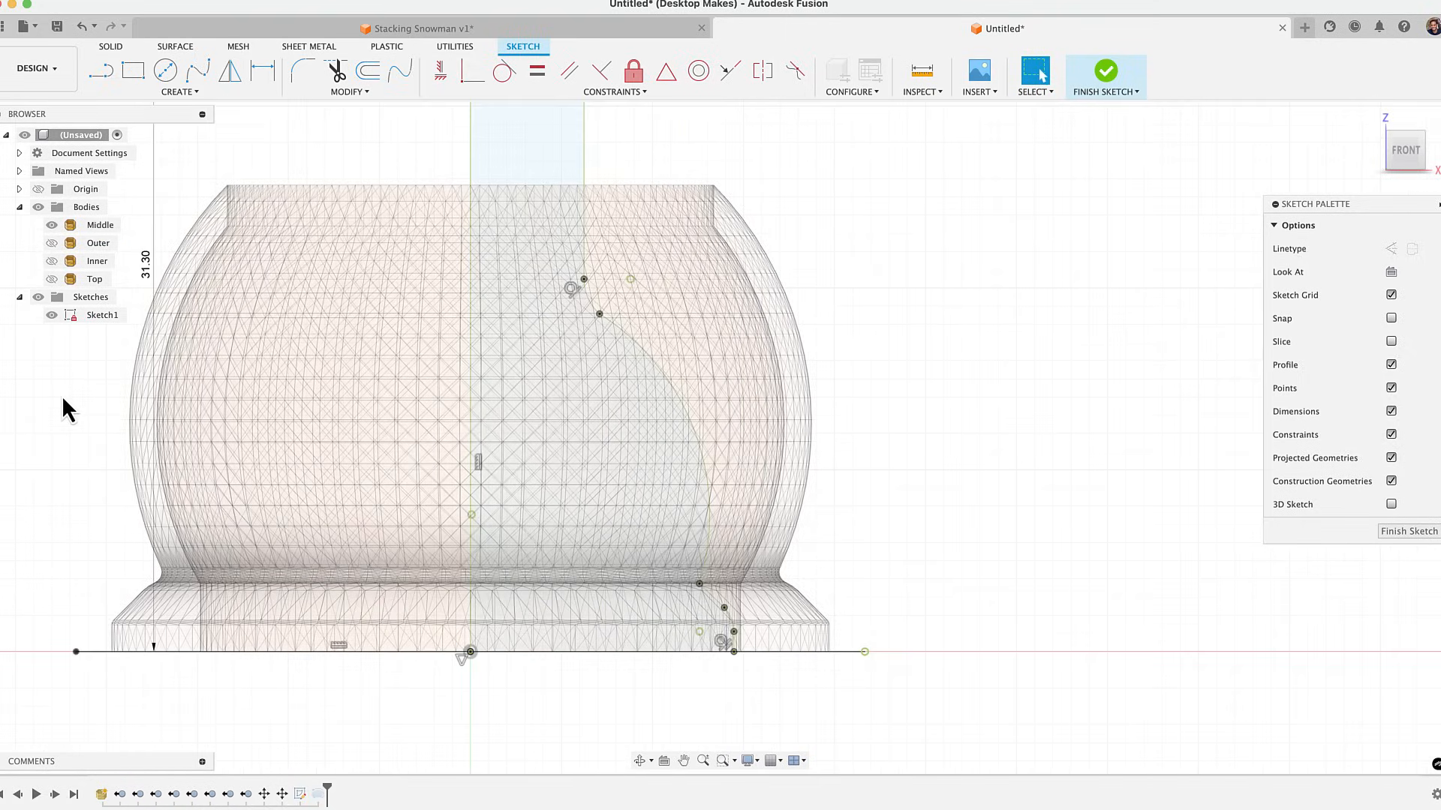
{"action": "middle_click_drag", "start_coordinate": [61, 393], "coordinate": [141, 430]}
{"action": "left_click", "coordinate": [52, 225]}
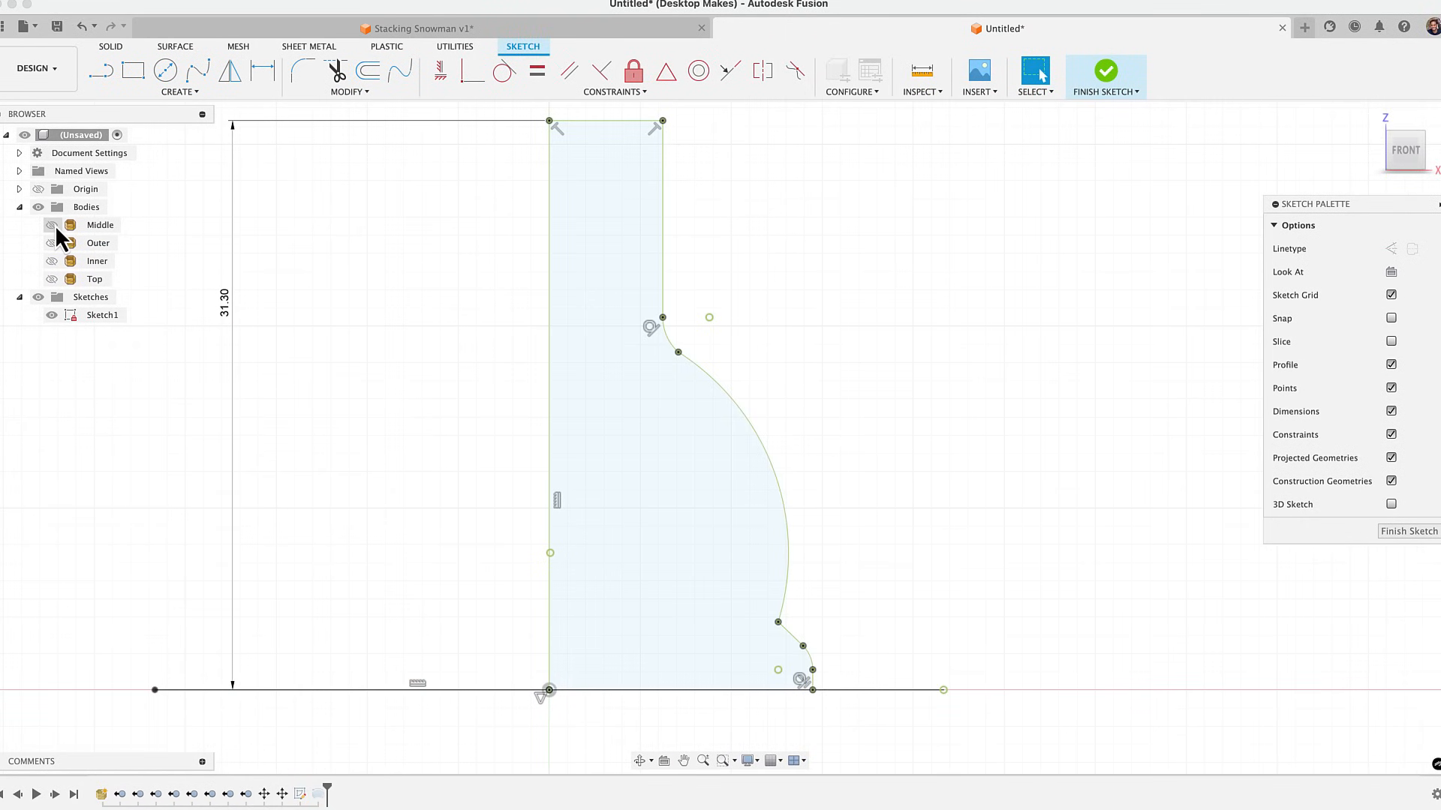
{"action": "left_click", "coordinate": [52, 225]}
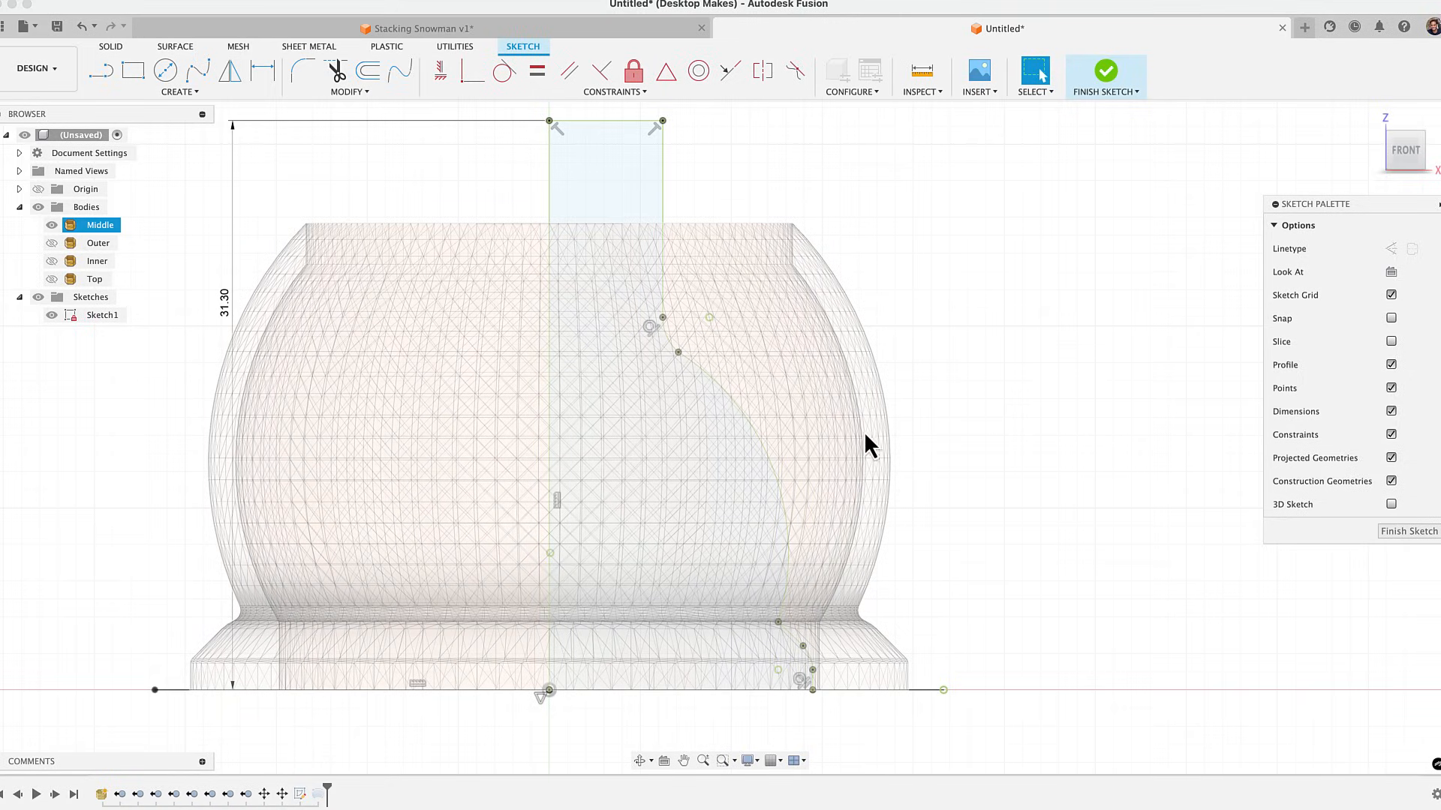
Sketch a vertical line about 3.8 mm long up the Middle body's inner base wall, from the baseline to the inner crease
{"action": "scroll", "coordinate": [836, 698], "scroll_direction": "up", "scroll_amount": 6}
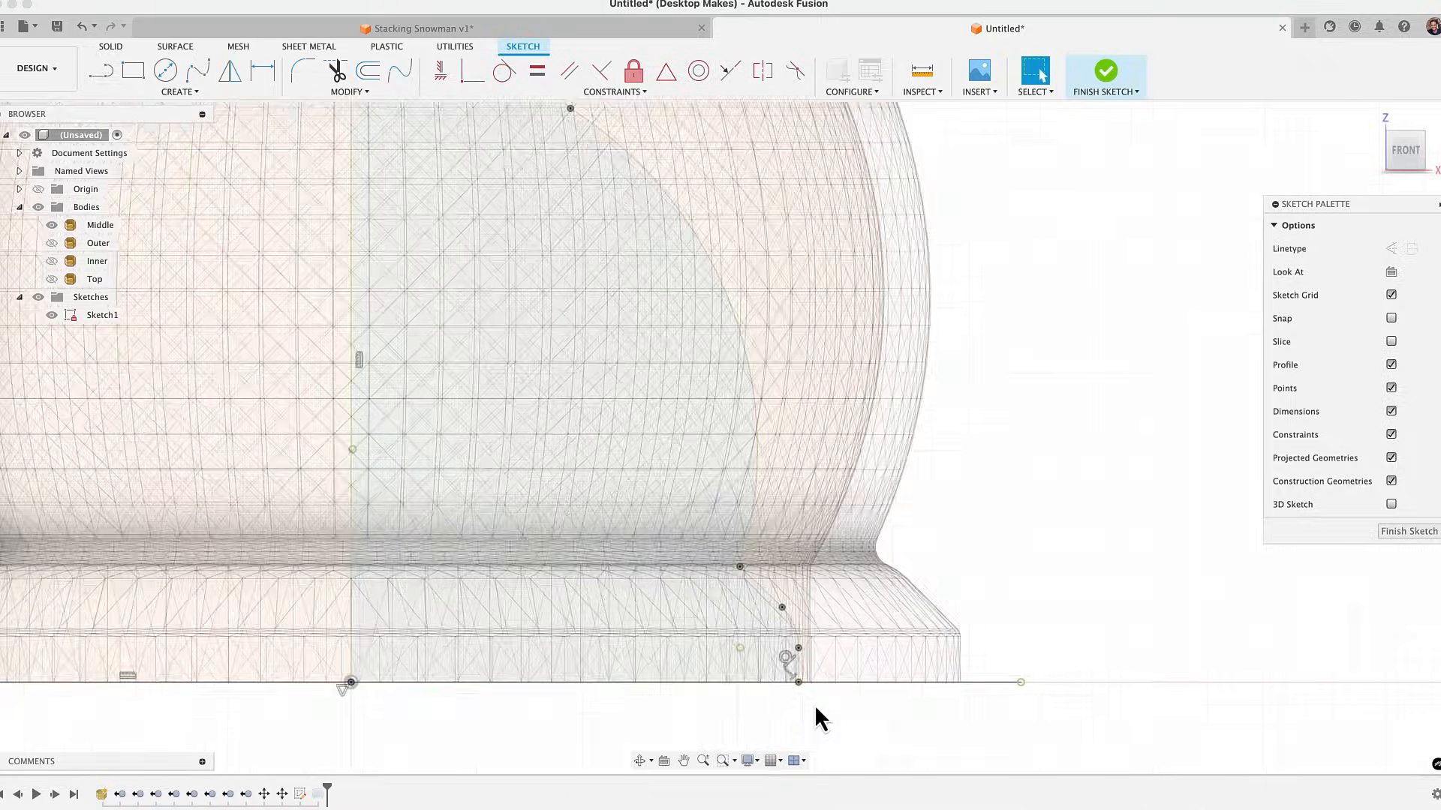
{"action": "key", "text": "l"}
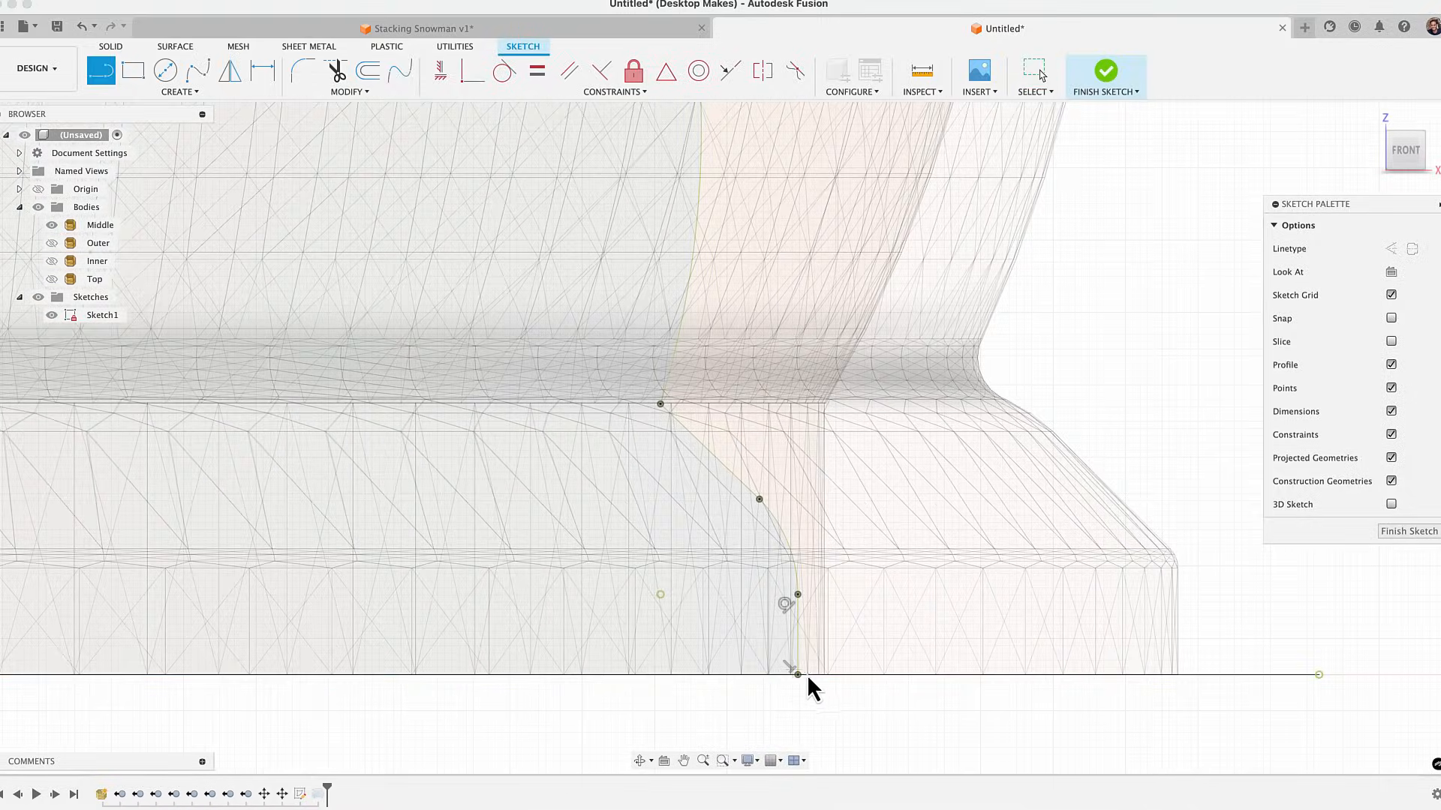
{"action": "scroll", "coordinate": [816, 679], "scroll_direction": "up", "scroll_amount": 5}
{"action": "scroll", "coordinate": [816, 679], "scroll_direction": "up", "scroll_amount": 2}
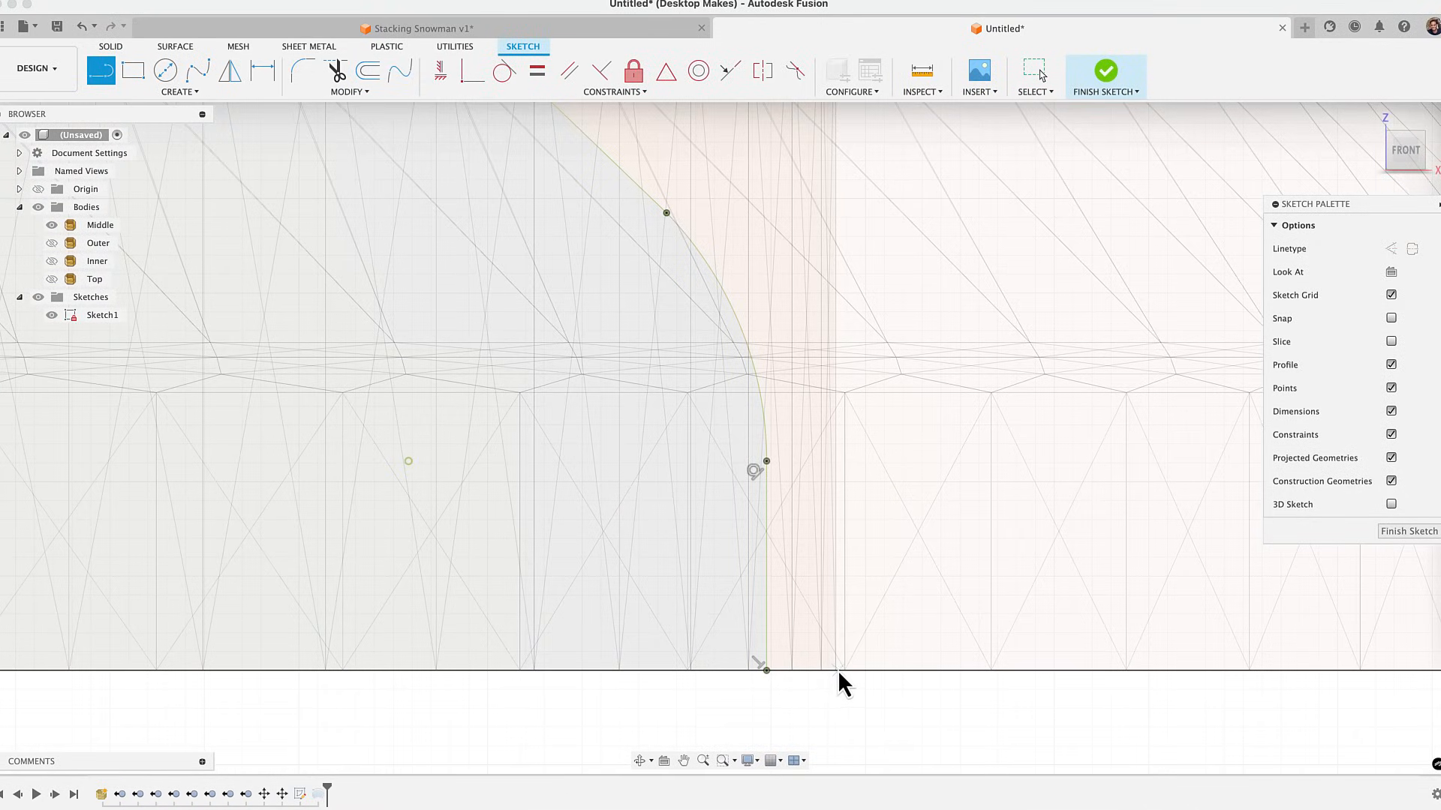
{"action": "left_click", "coordinate": [836, 670]}
{"action": "scroll", "coordinate": [836, 630], "scroll_direction": "down", "scroll_amount": 10}
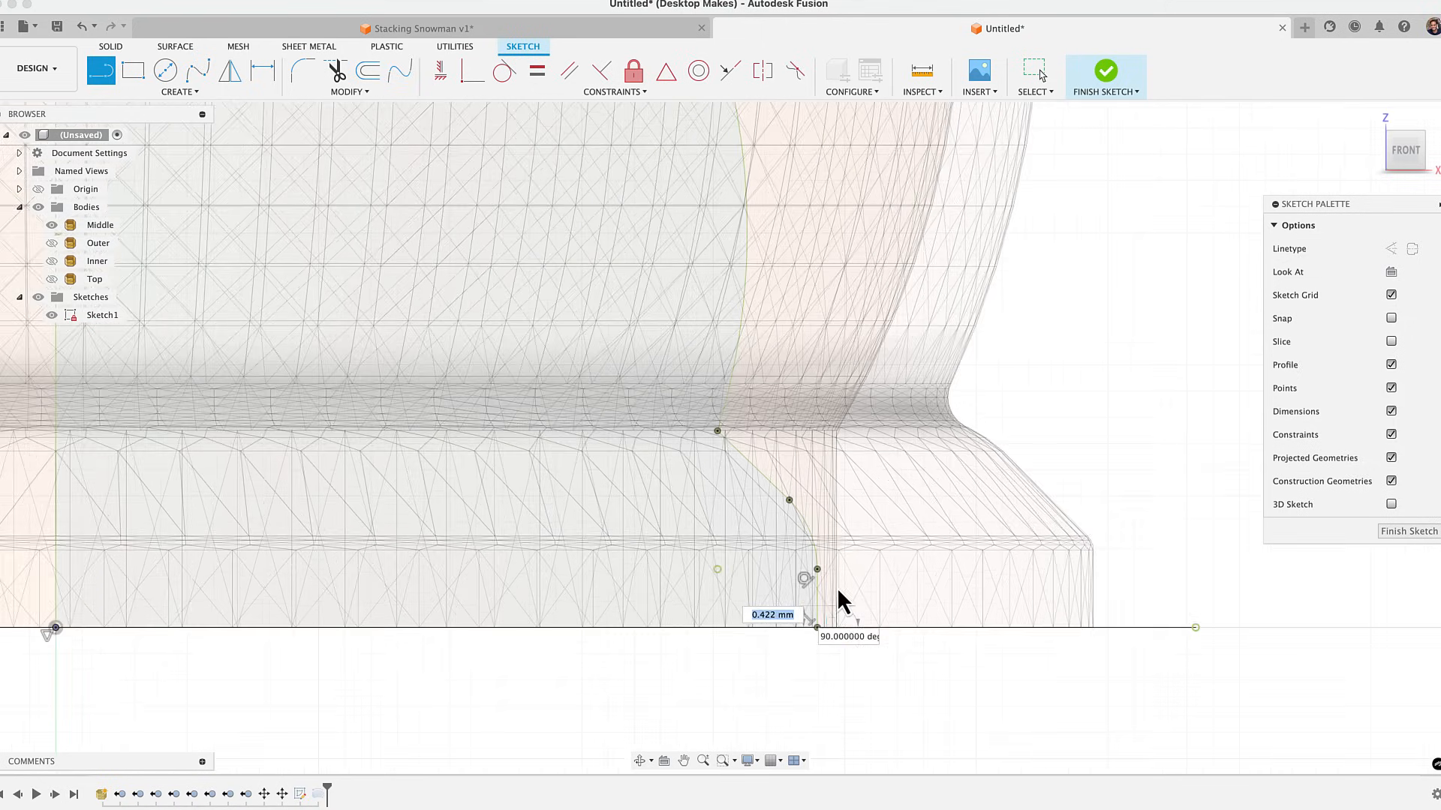
{"action": "scroll", "coordinate": [828, 596], "scroll_direction": "up", "scroll_amount": 5}
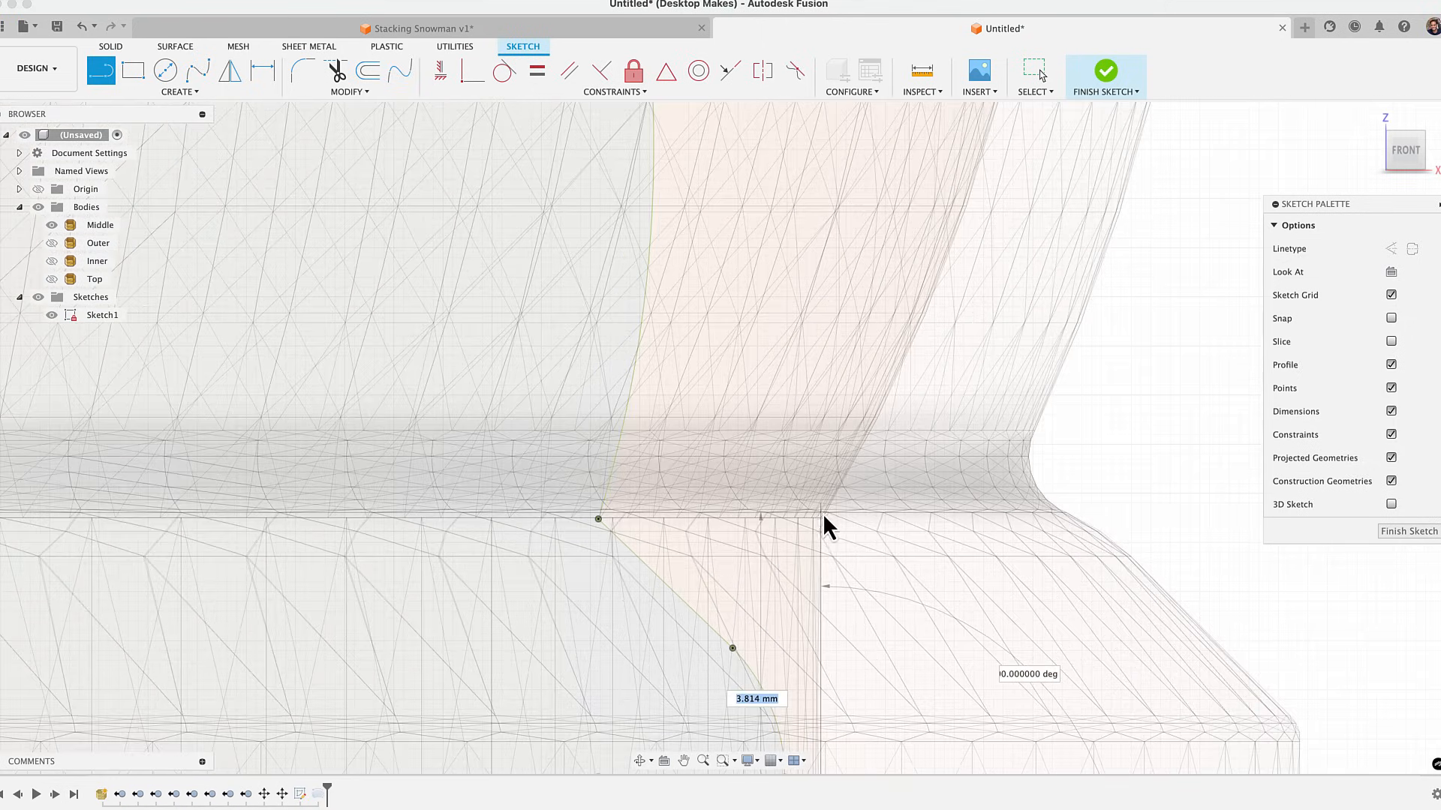
{"action": "left_click", "coordinate": [821, 517]}
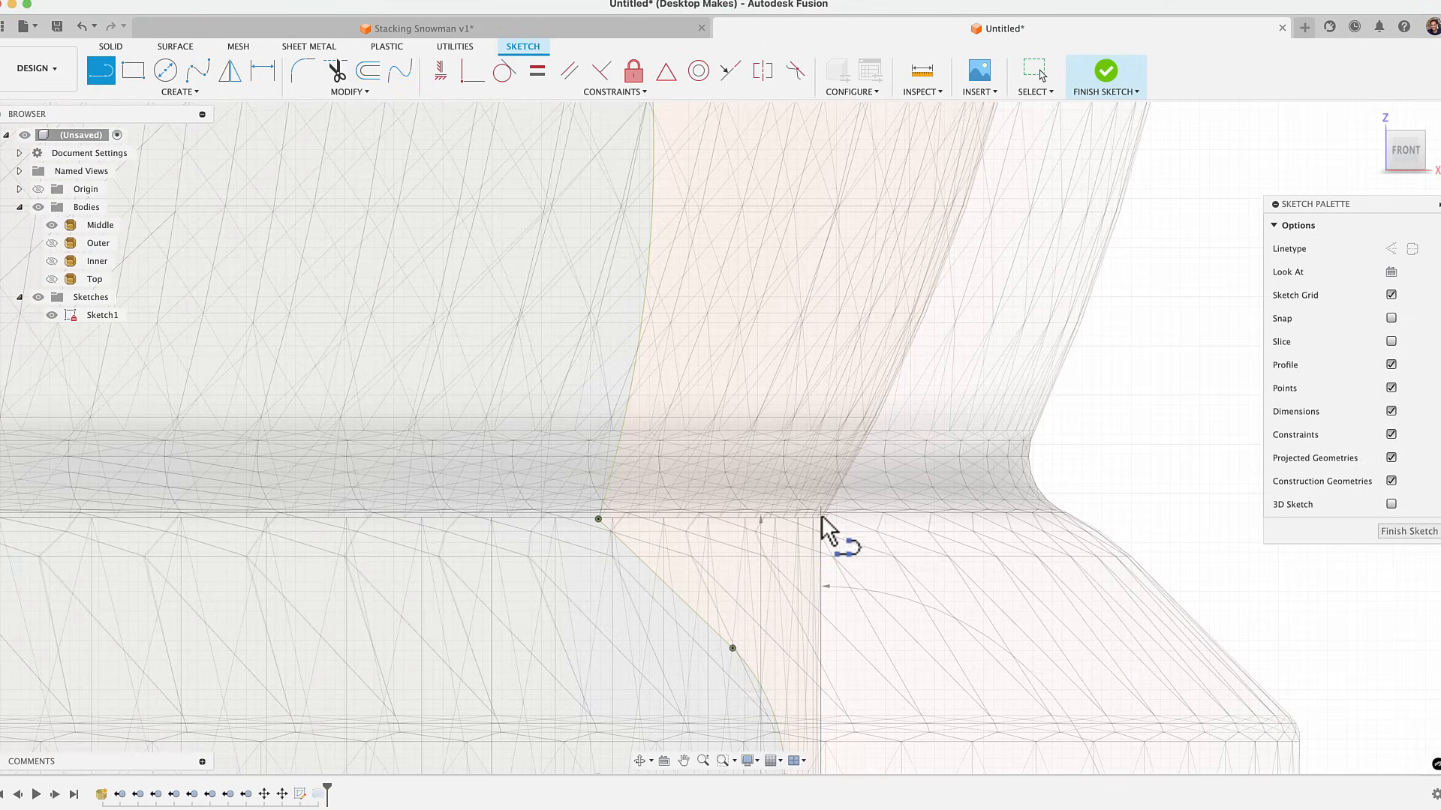
{"action": "left_click", "coordinate": [782, 516]}
Sketch a vertical line down the Middle body's inner rim wall, from the top edge to the start of the curved interior
{"action": "scroll", "coordinate": [1046, 560], "scroll_direction": "down", "scroll_amount": 5}
{"action": "middle_click_drag", "start_coordinate": [1047, 560], "coordinate": [988, 589]}
{"action": "scroll", "coordinate": [975, 661], "scroll_direction": "down", "scroll_amount": 8}
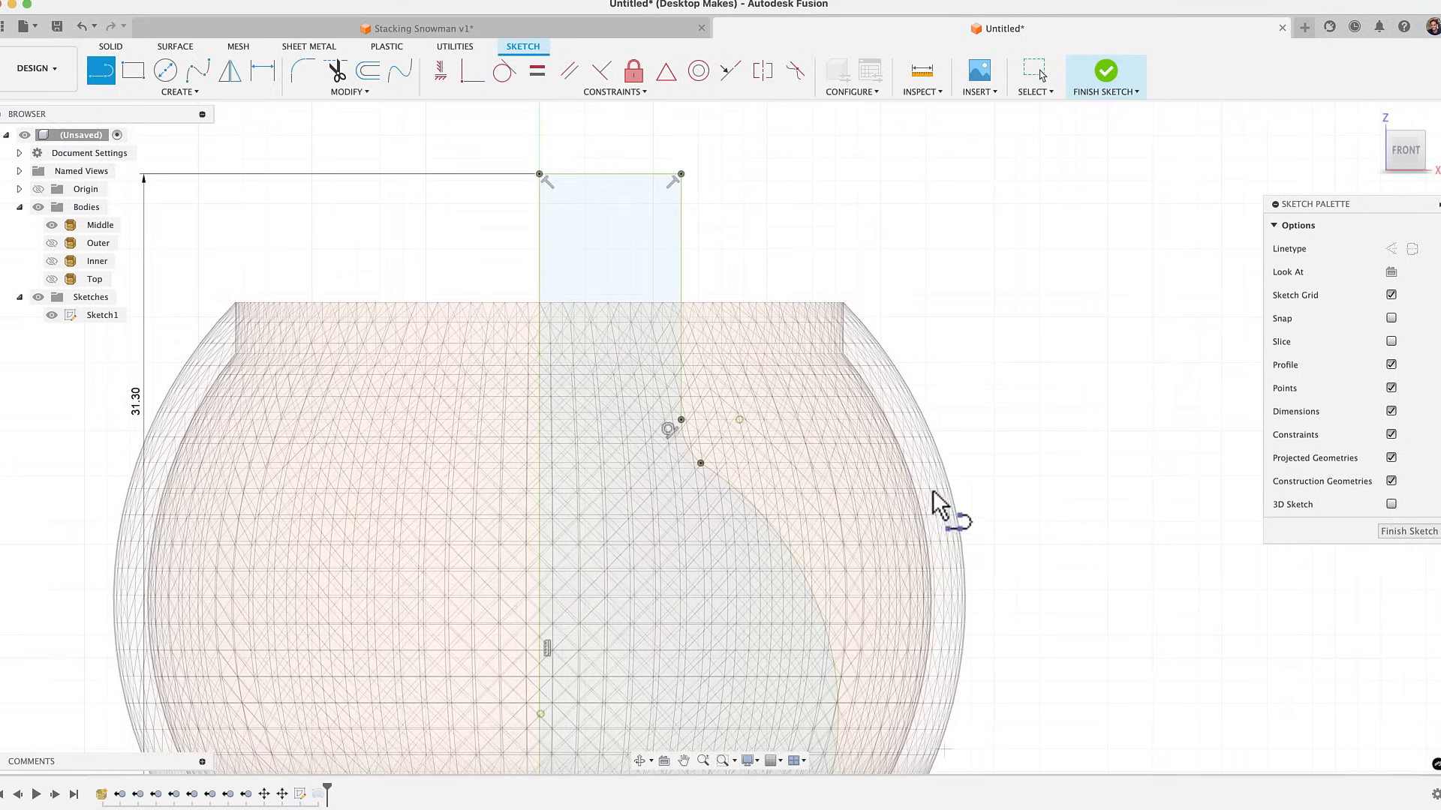
{"action": "scroll", "coordinate": [833, 338], "scroll_direction": "up", "scroll_amount": 2}
{"action": "scroll", "coordinate": [826, 359], "scroll_direction": "up", "scroll_amount": 6}
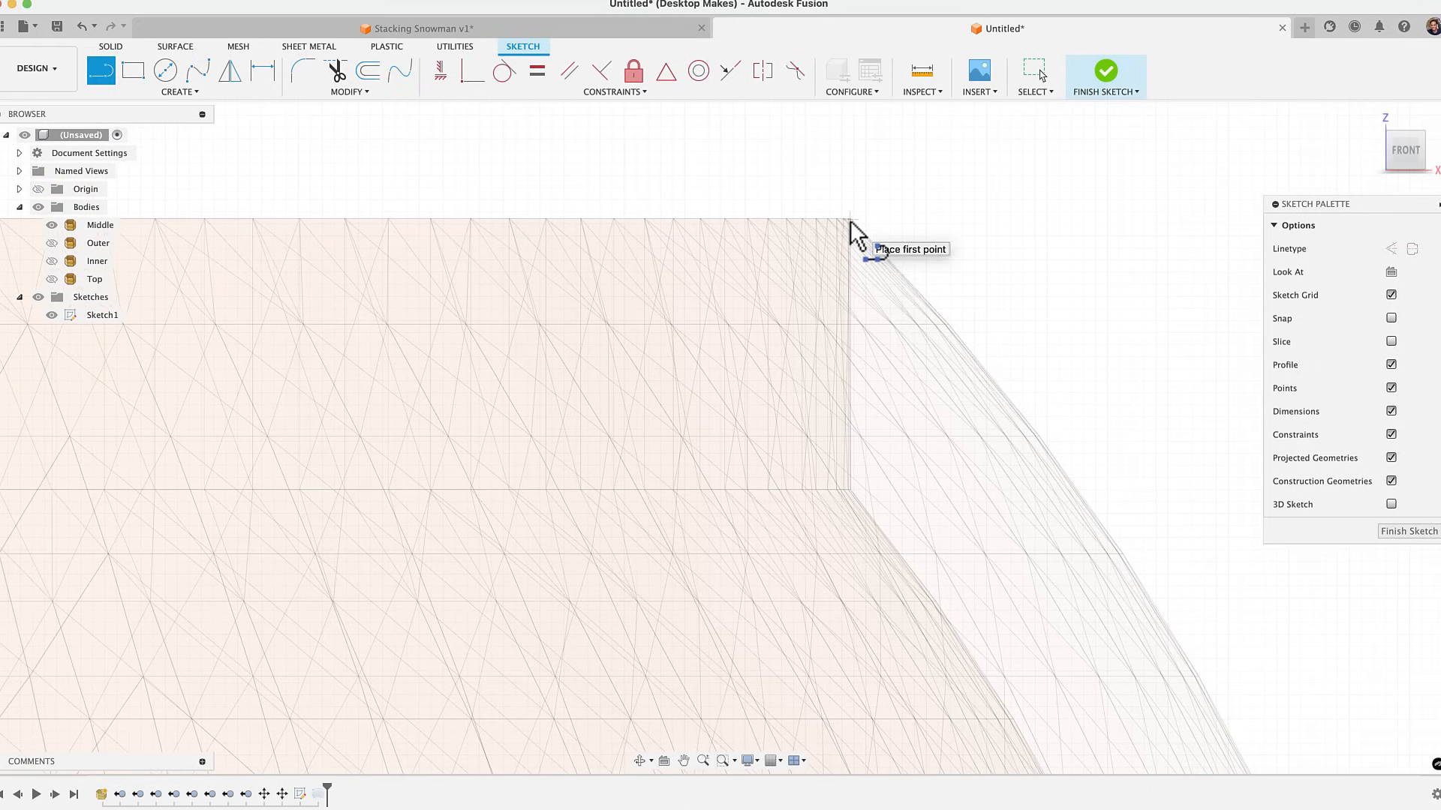
{"action": "left_click", "coordinate": [850, 219]}
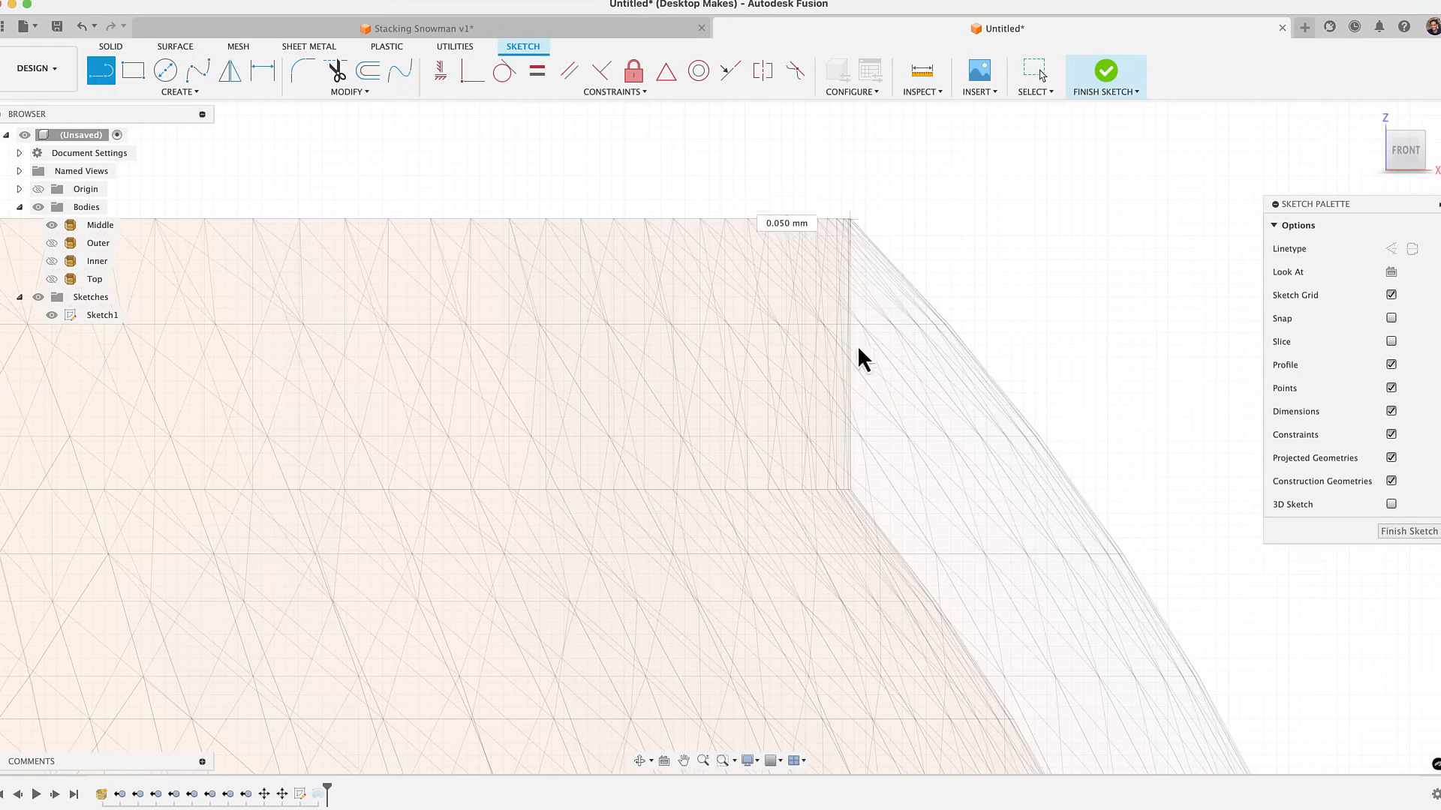
{"action": "left_click", "coordinate": [848, 493]}
{"action": "scroll", "coordinate": [848, 493], "scroll_direction": "down", "scroll_amount": 3}
{"action": "scroll", "coordinate": [869, 564], "scroll_direction": "down", "scroll_amount": 3}
{"action": "middle_click_drag", "start_coordinate": [869, 565], "coordinate": [753, 417]}
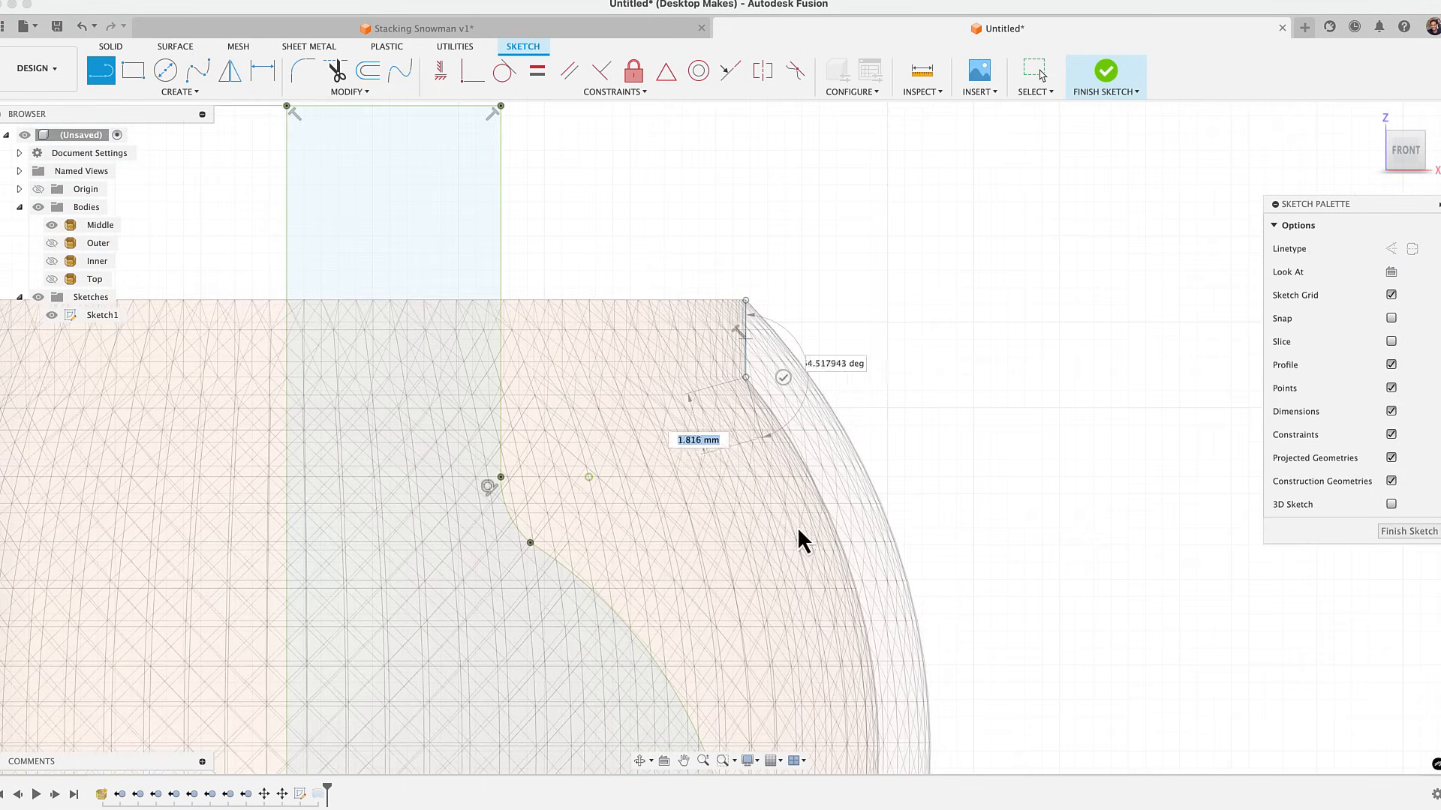
{"action": "scroll", "coordinate": [833, 601], "scroll_direction": "down", "scroll_amount": 2}
{"action": "middle_click_drag", "start_coordinate": [833, 600], "coordinate": [770, 458]}
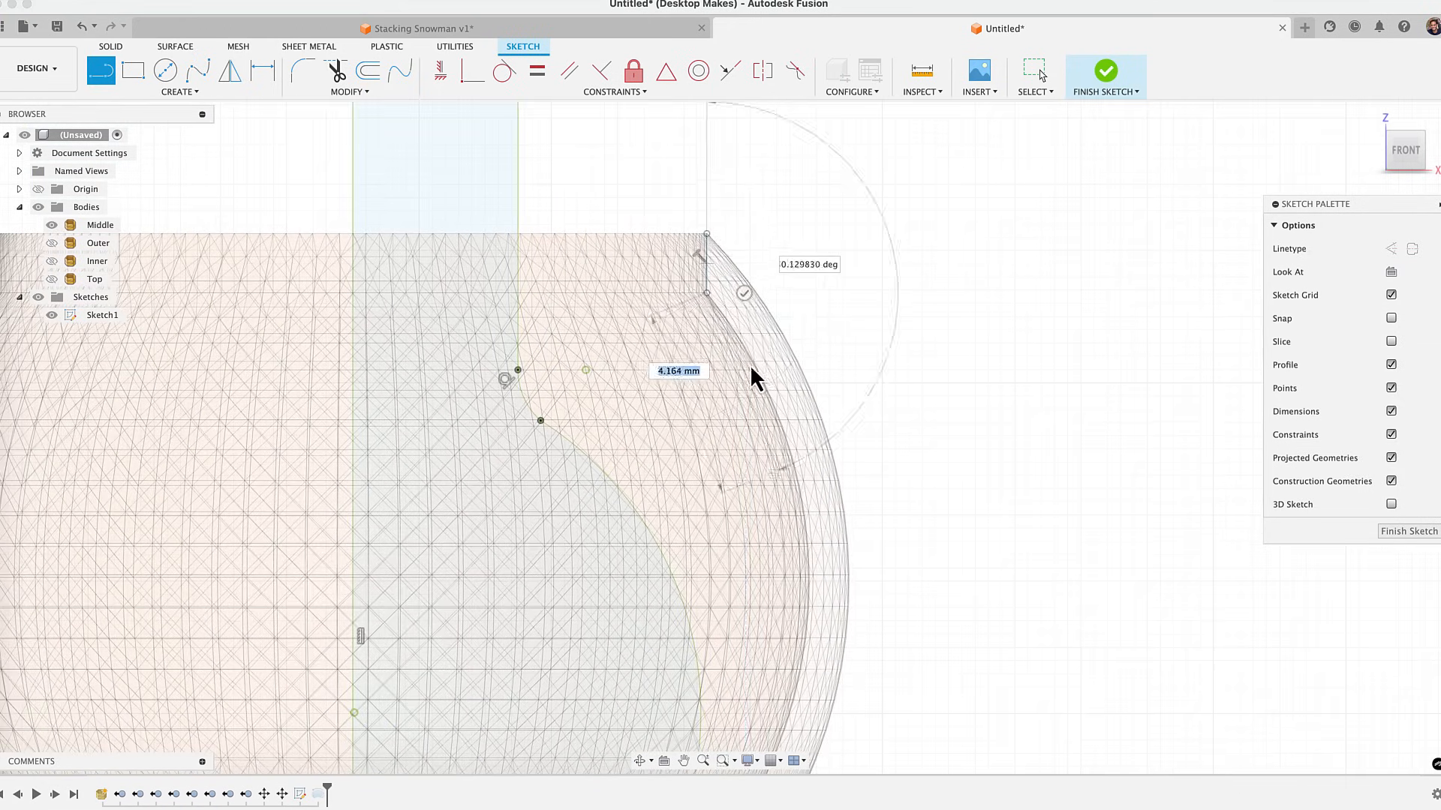
{"action": "left_click", "coordinate": [743, 294]}
Sketch a 3-point arc along the Middle body's curved inner wall, from the rim line's lower end to the inner crease above the base
{"action": "middle_click_drag", "start_coordinate": [910, 372], "coordinate": [919, 242]}
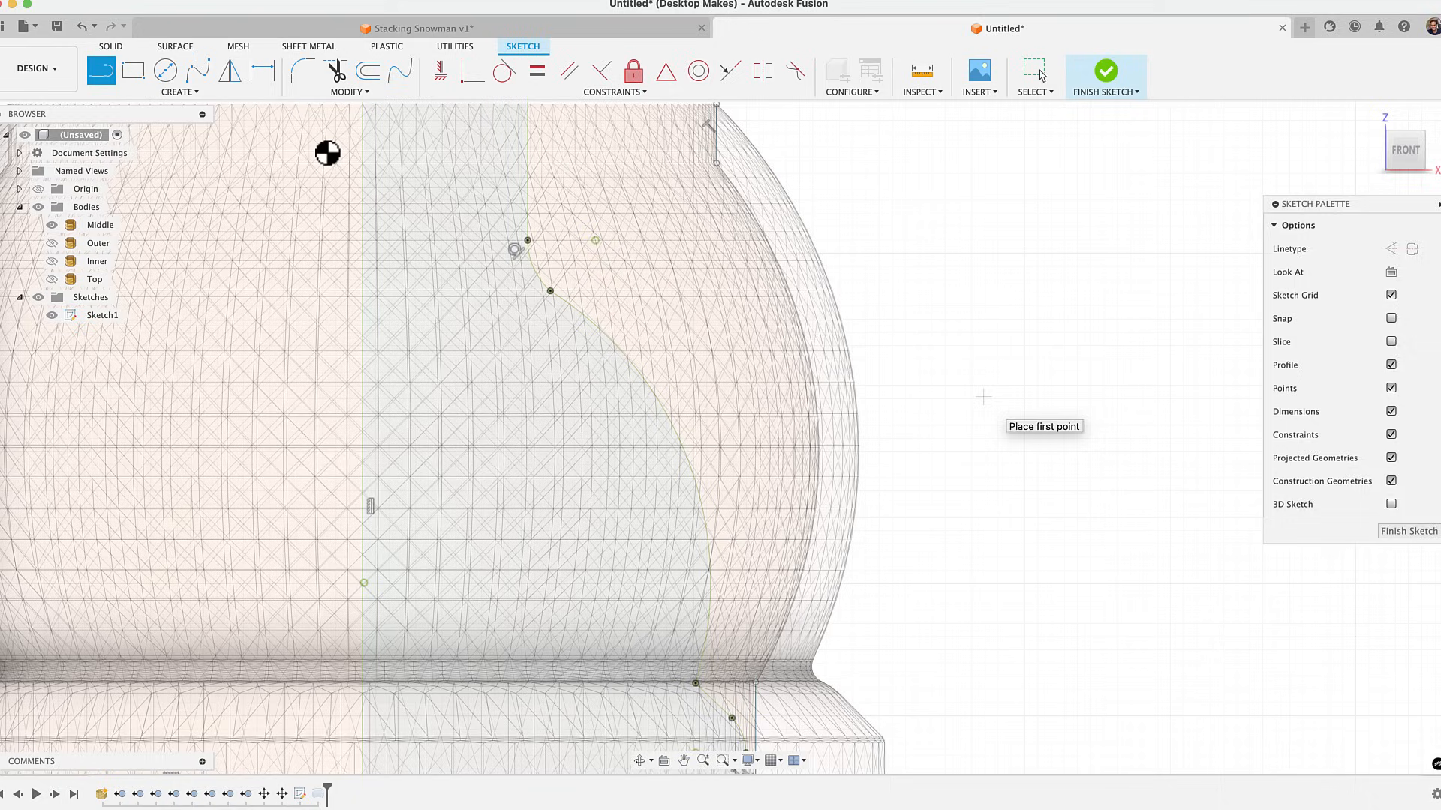
{"action": "left_click", "coordinate": [169, 90]}
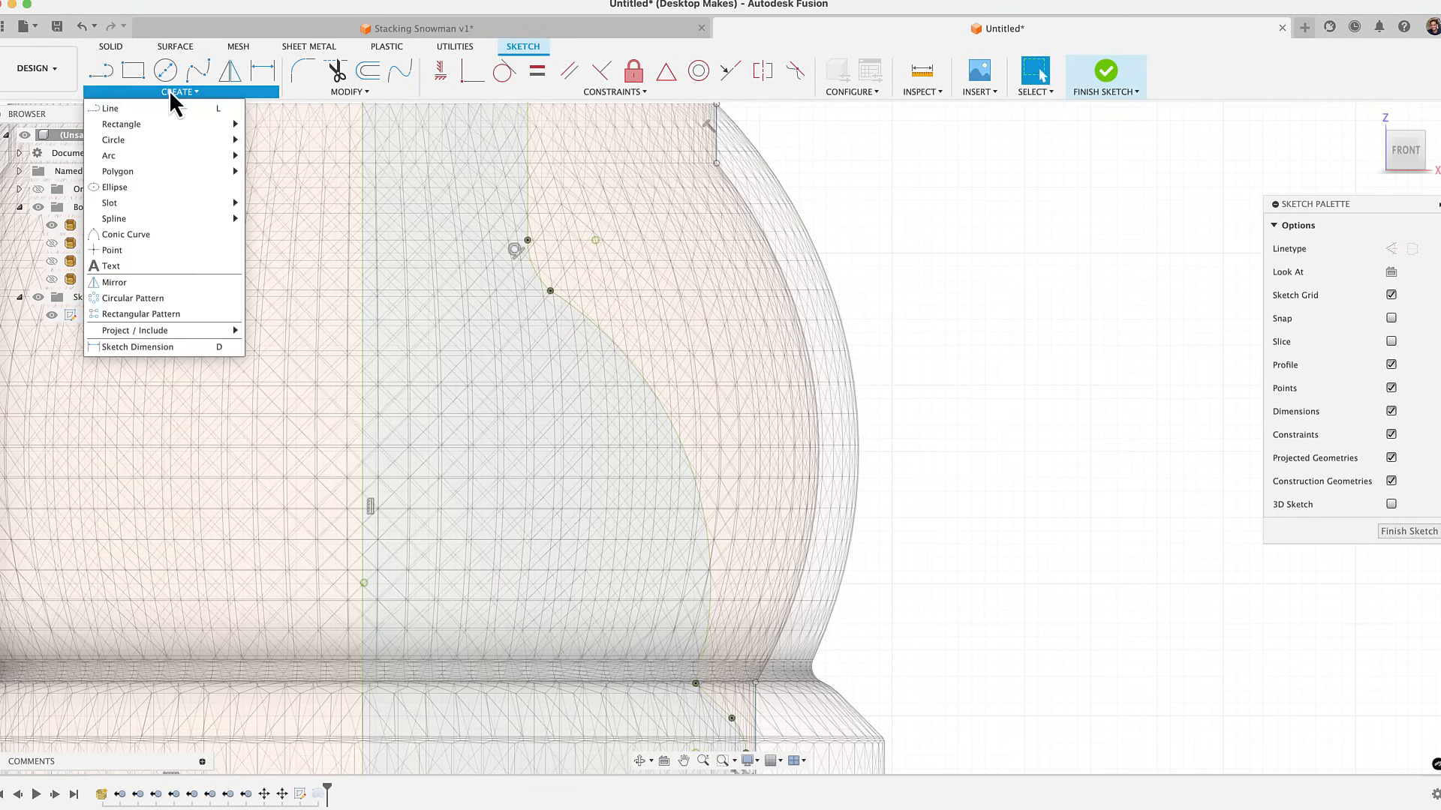
{"action": "mouse_move", "coordinate": [161, 156]}
{"action": "left_click", "coordinate": [264, 156]}
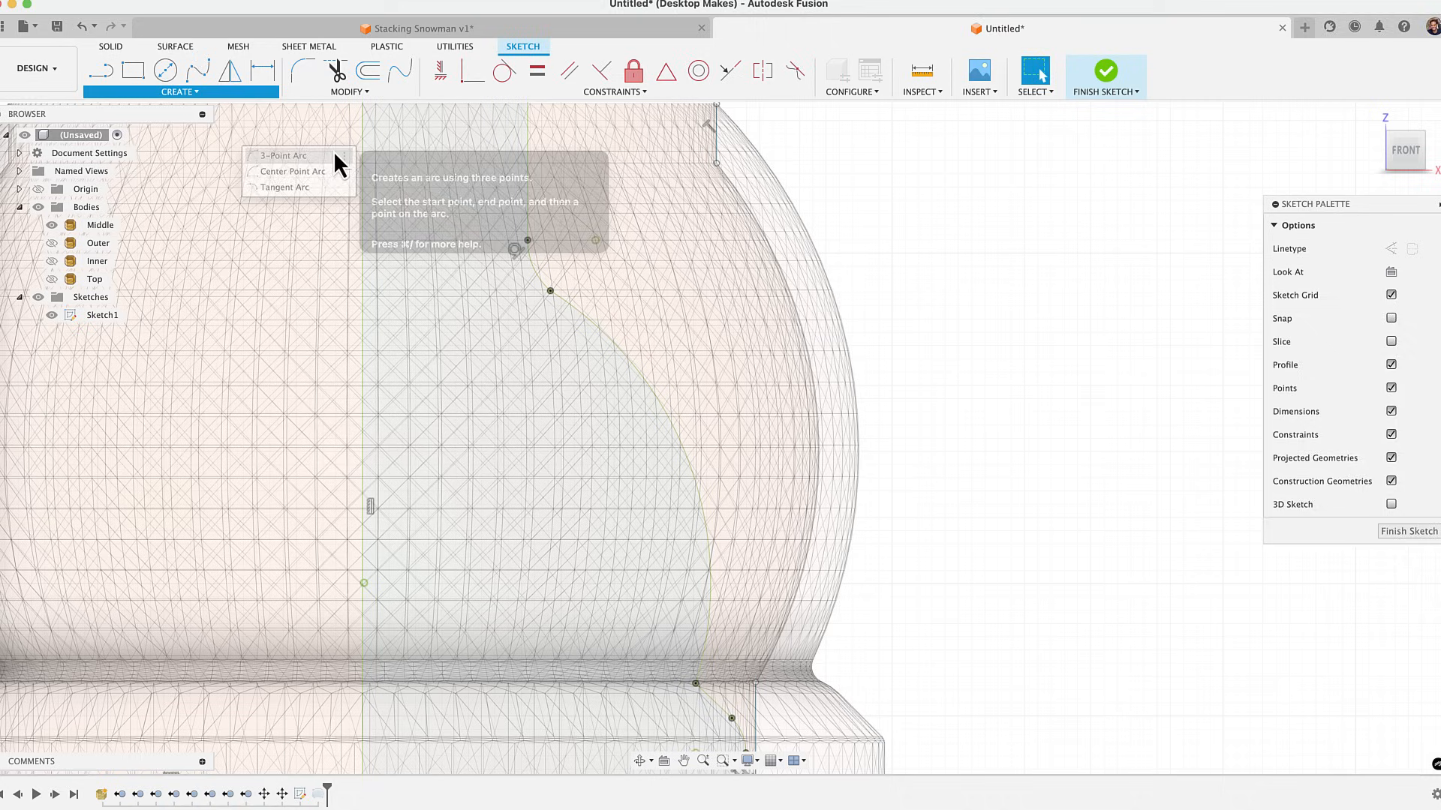
{"action": "left_click", "coordinate": [718, 165]}
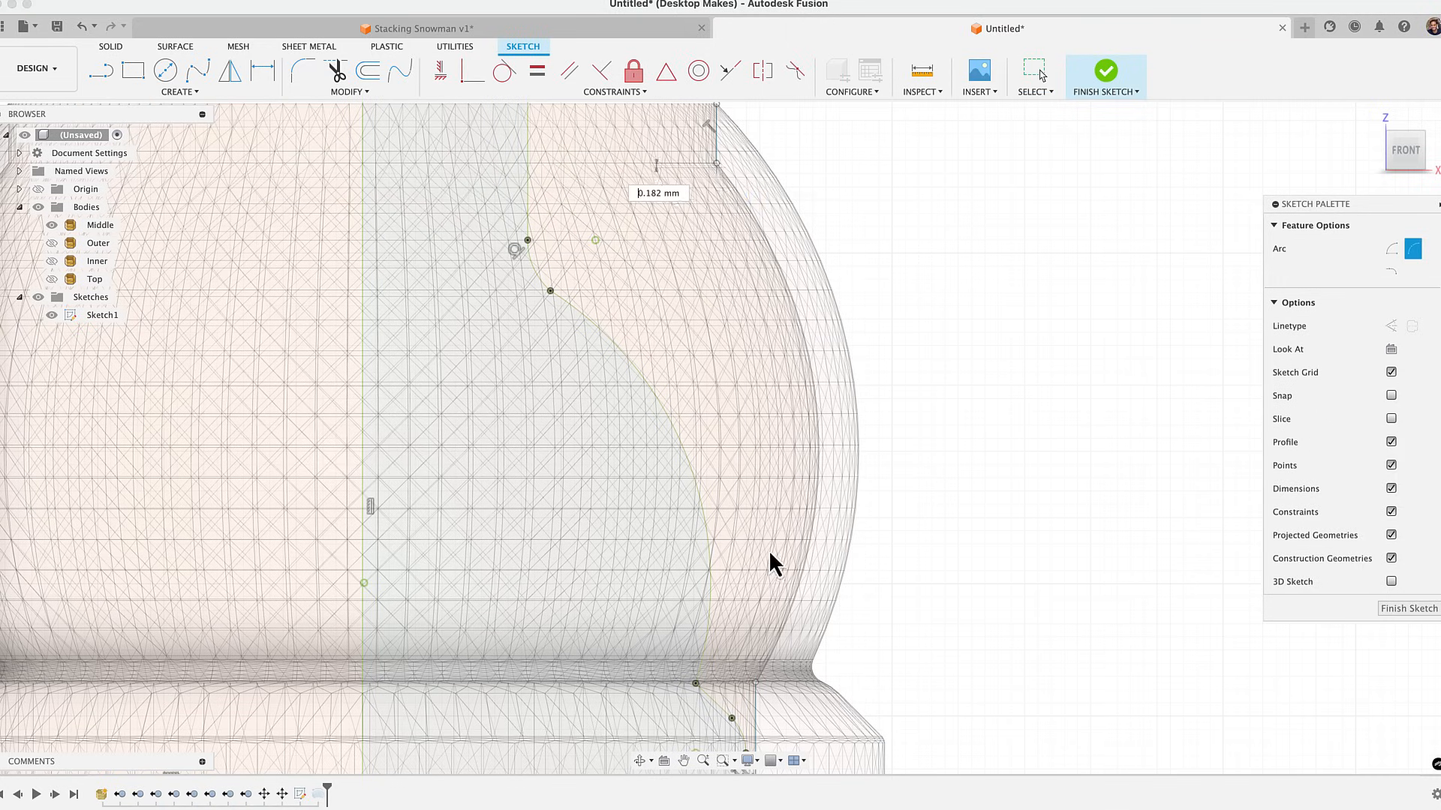
{"action": "left_click", "coordinate": [757, 683]}
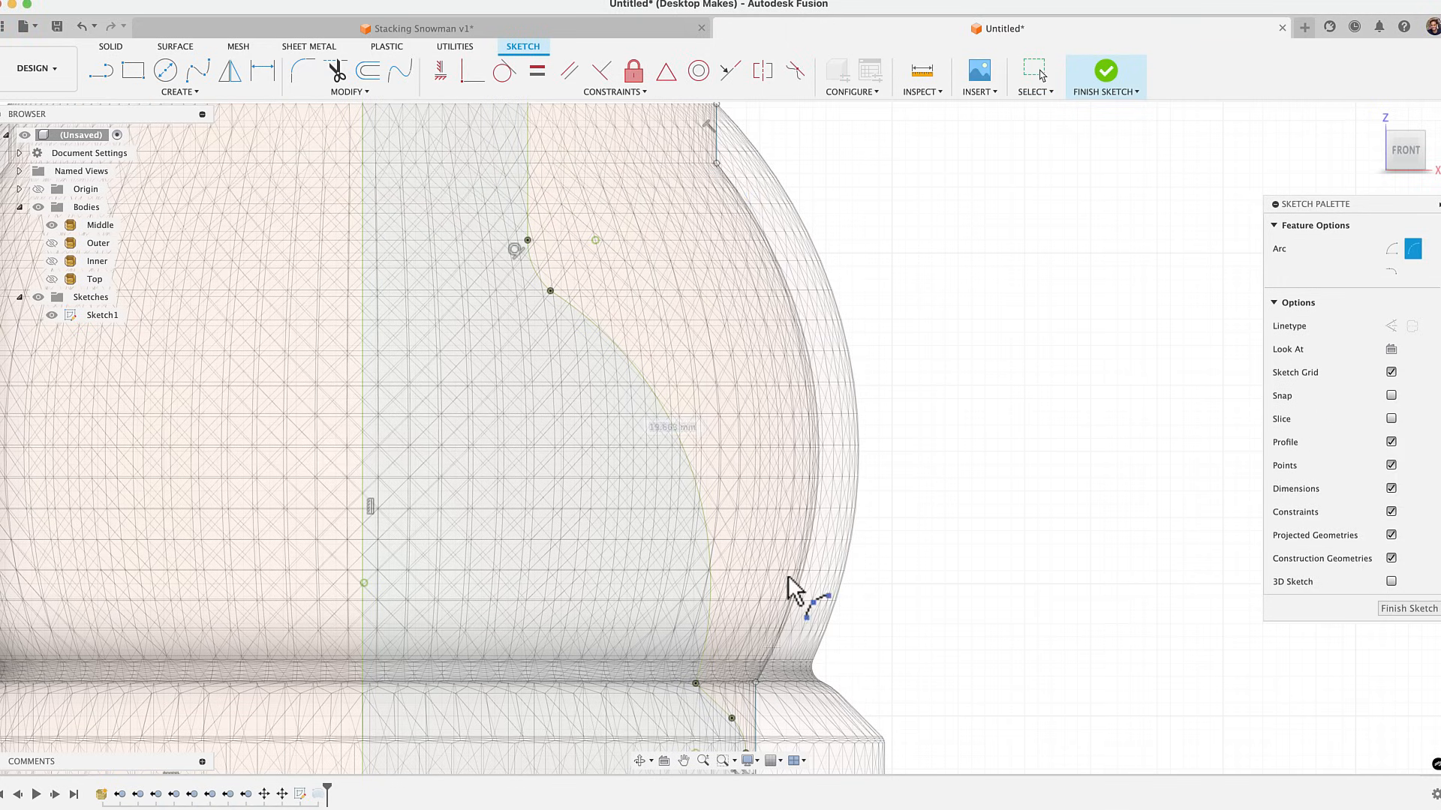
{"action": "scroll", "coordinate": [819, 468], "scroll_direction": "up", "scroll_amount": 2}
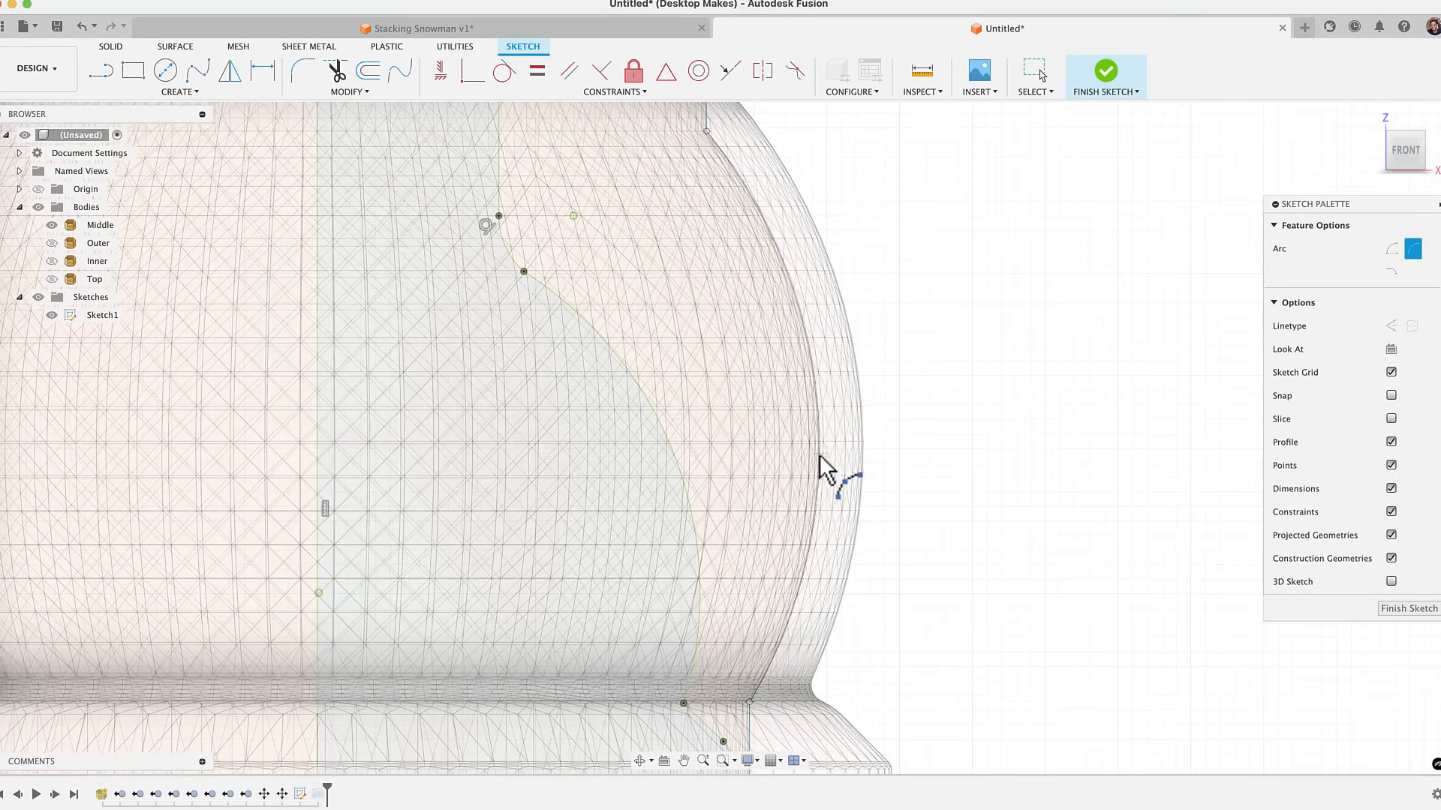
{"action": "scroll", "coordinate": [819, 458], "scroll_direction": "up", "scroll_amount": 2}
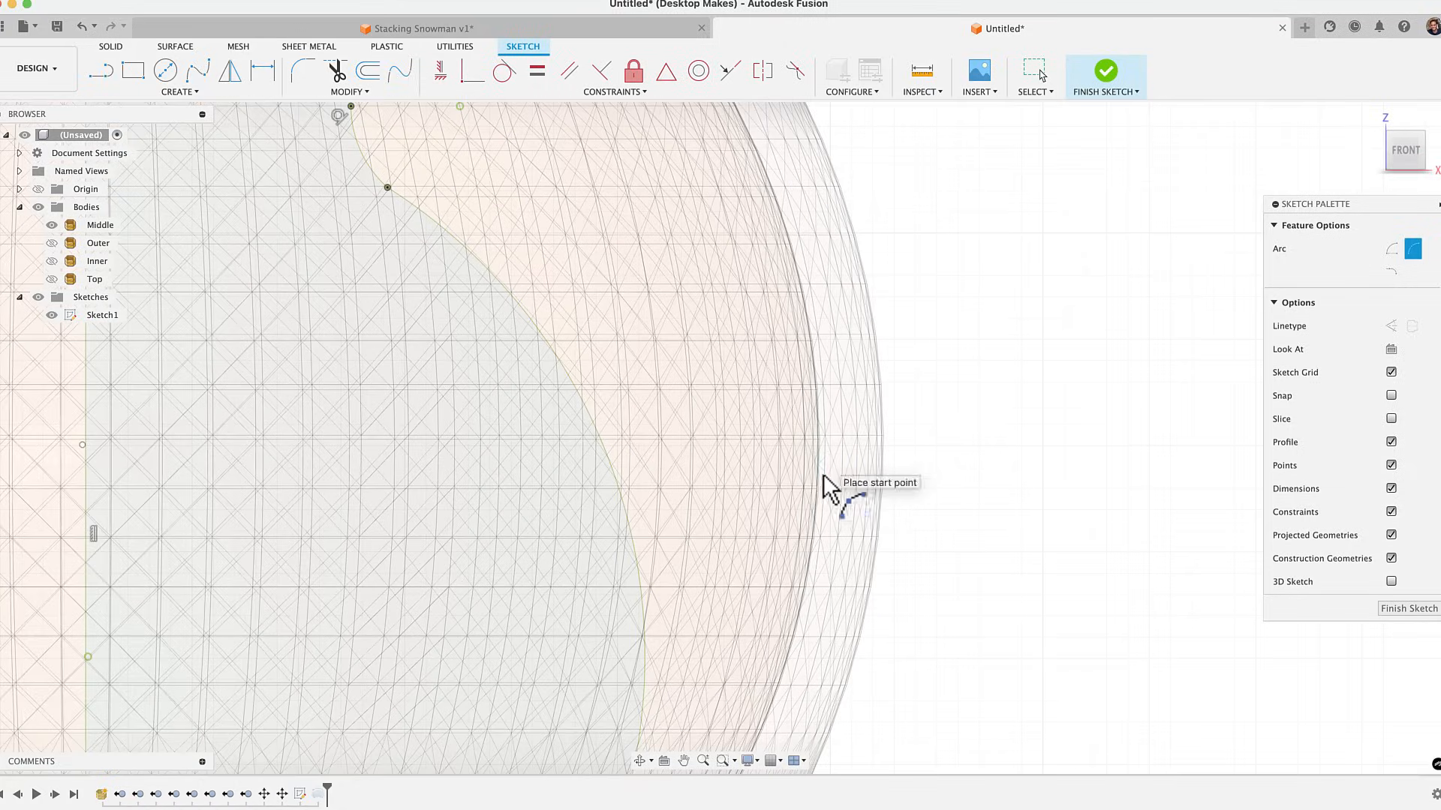
{"action": "left_click", "coordinate": [824, 488]}
{"action": "scroll", "coordinate": [827, 547], "scroll_direction": "down", "scroll_amount": 5}
{"action": "key", "text": "Escape"}
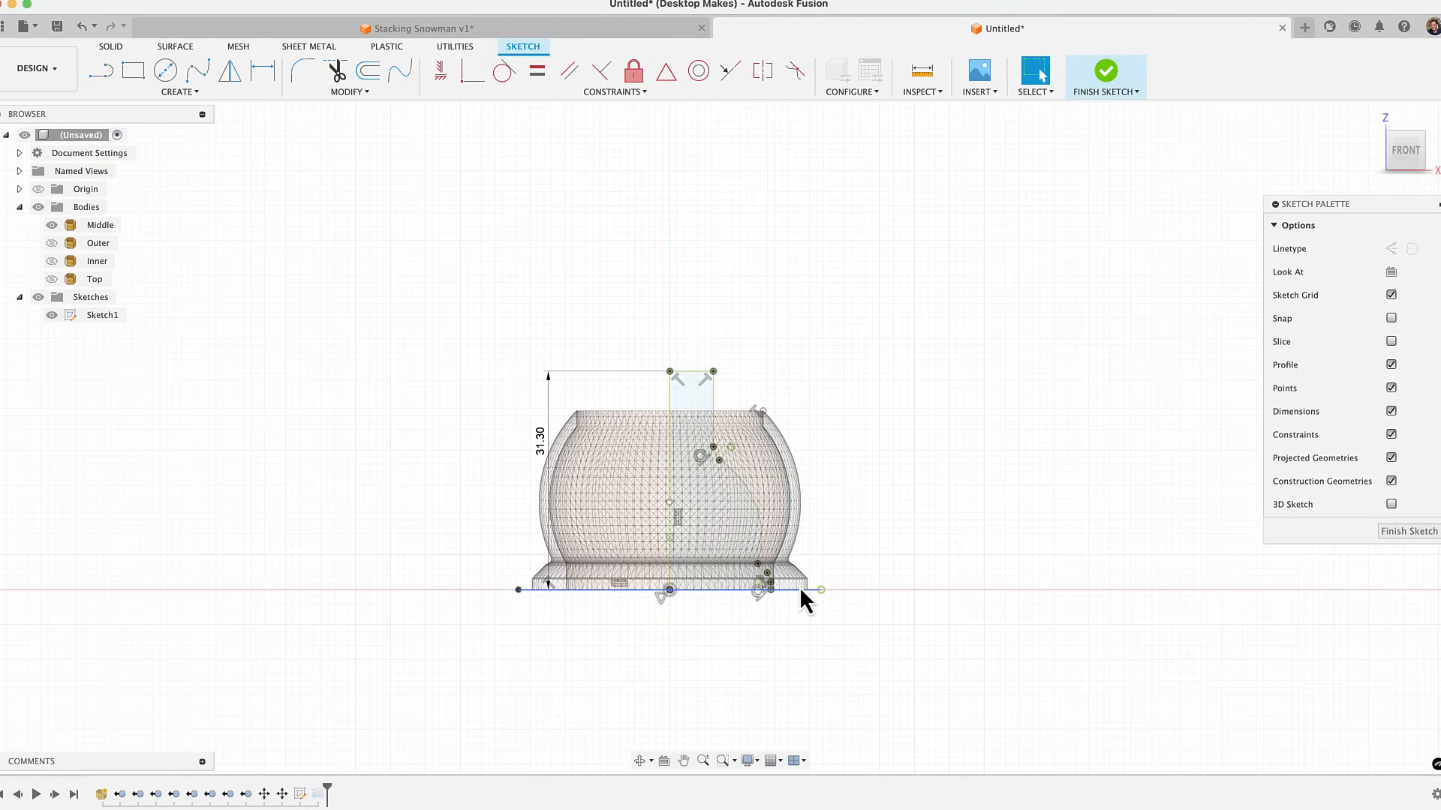
Sketch a vertical line about 1.5 mm long up the base's outer edge from the baseline, continuing with a tangent arc around its rounded corner
{"action": "scroll", "coordinate": [807, 598], "scroll_direction": "up", "scroll_amount": 6}
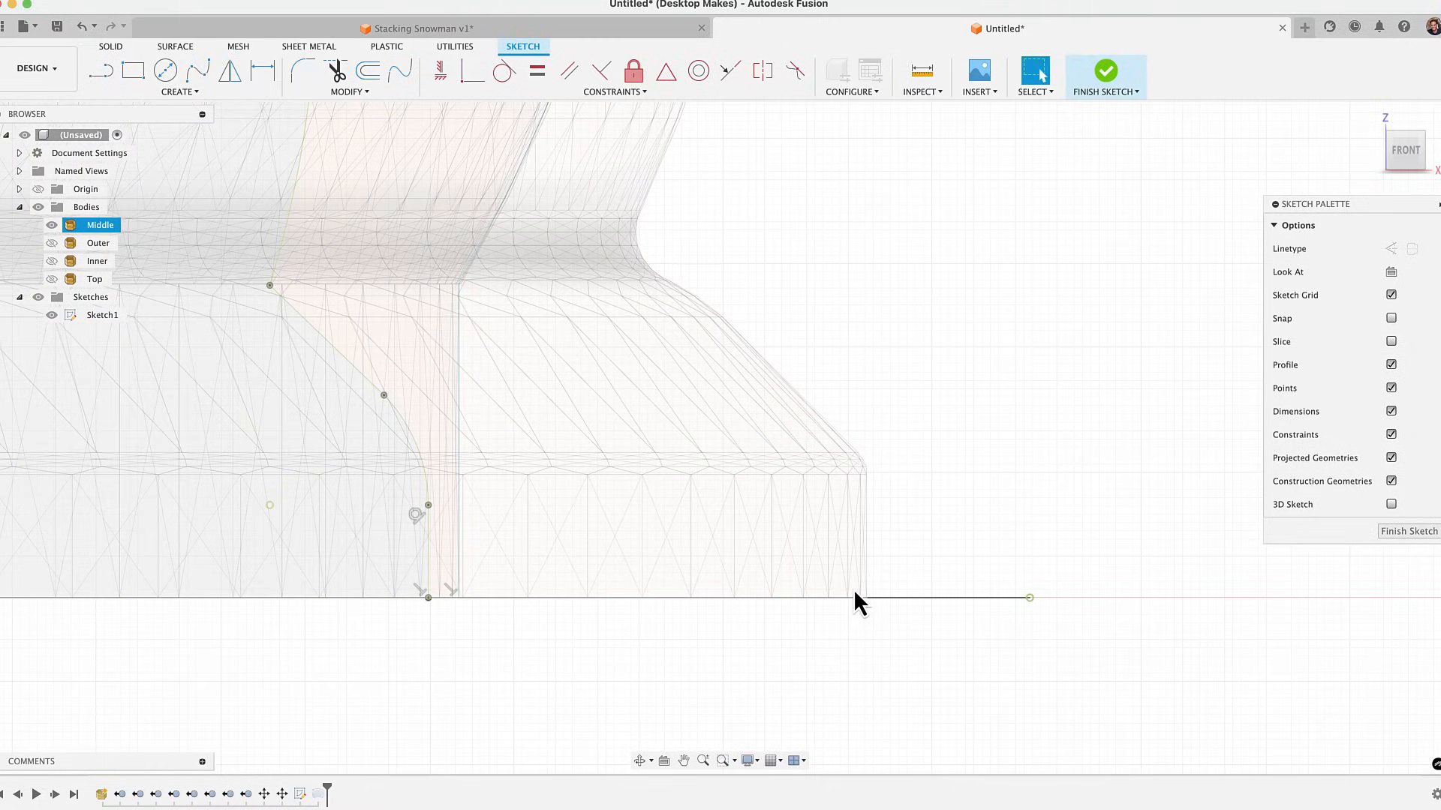
{"action": "key", "text": "l"}
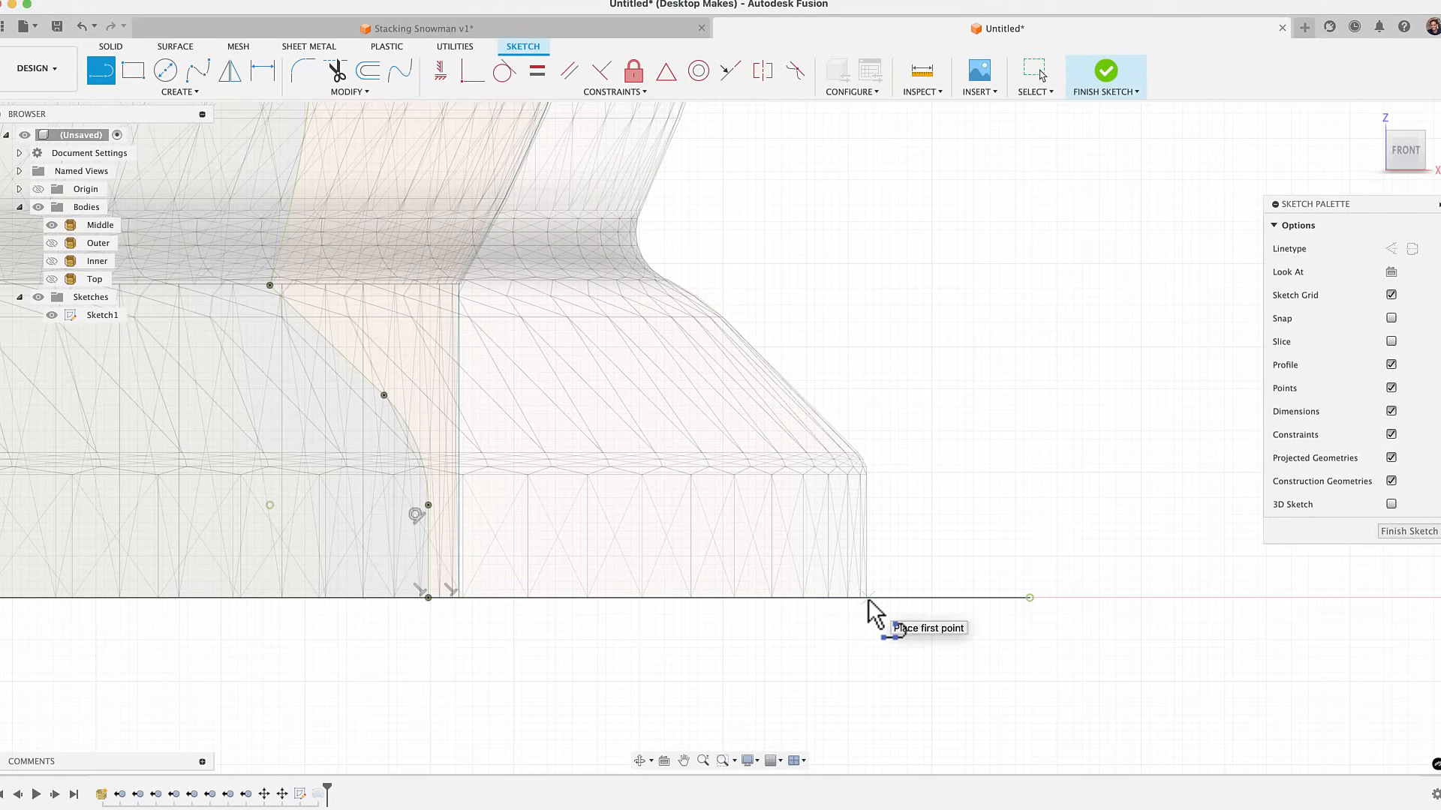
{"action": "left_click", "coordinate": [866, 598]}
{"action": "scroll", "coordinate": [861, 475], "scroll_direction": "up", "scroll_amount": 3}
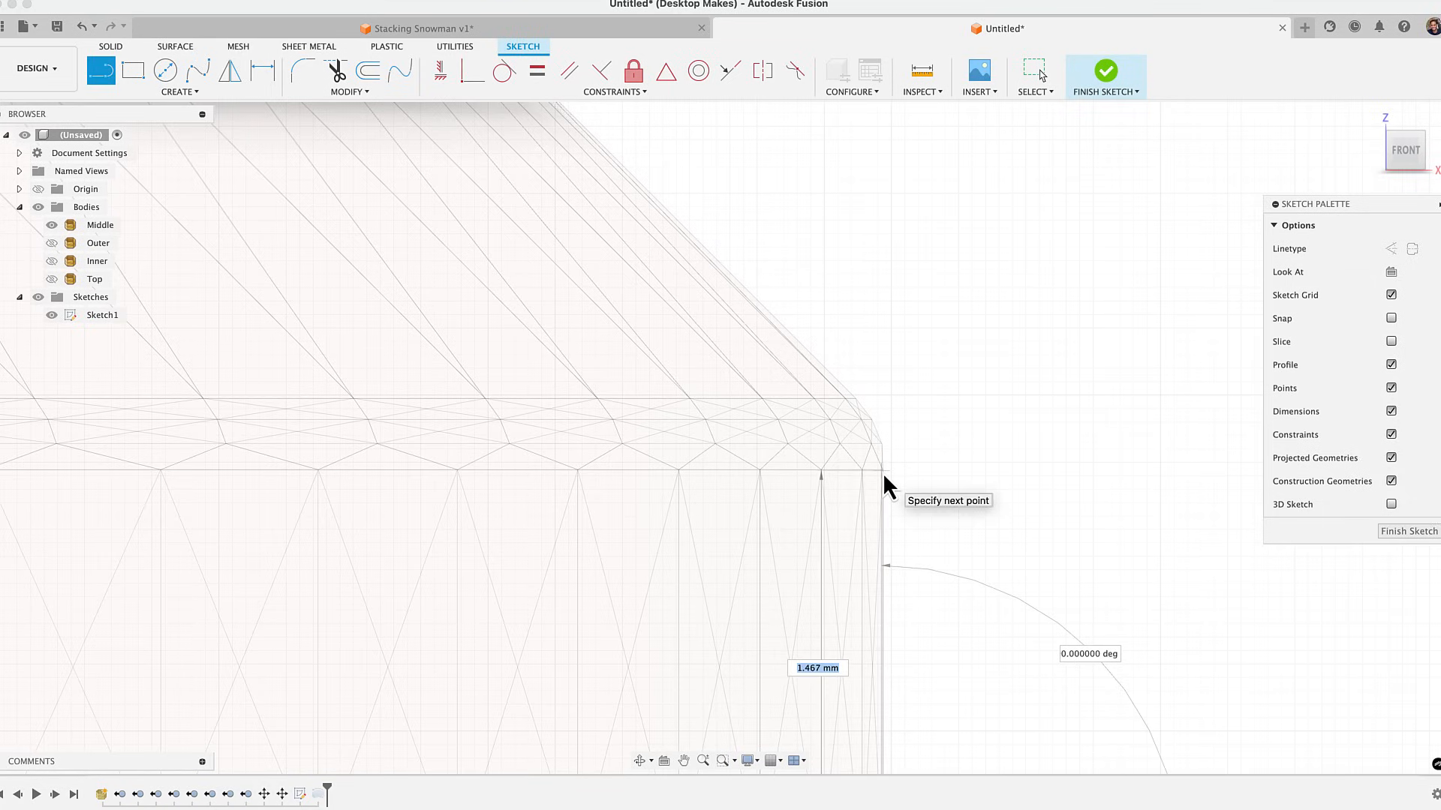
{"action": "left_click", "coordinate": [883, 473]}
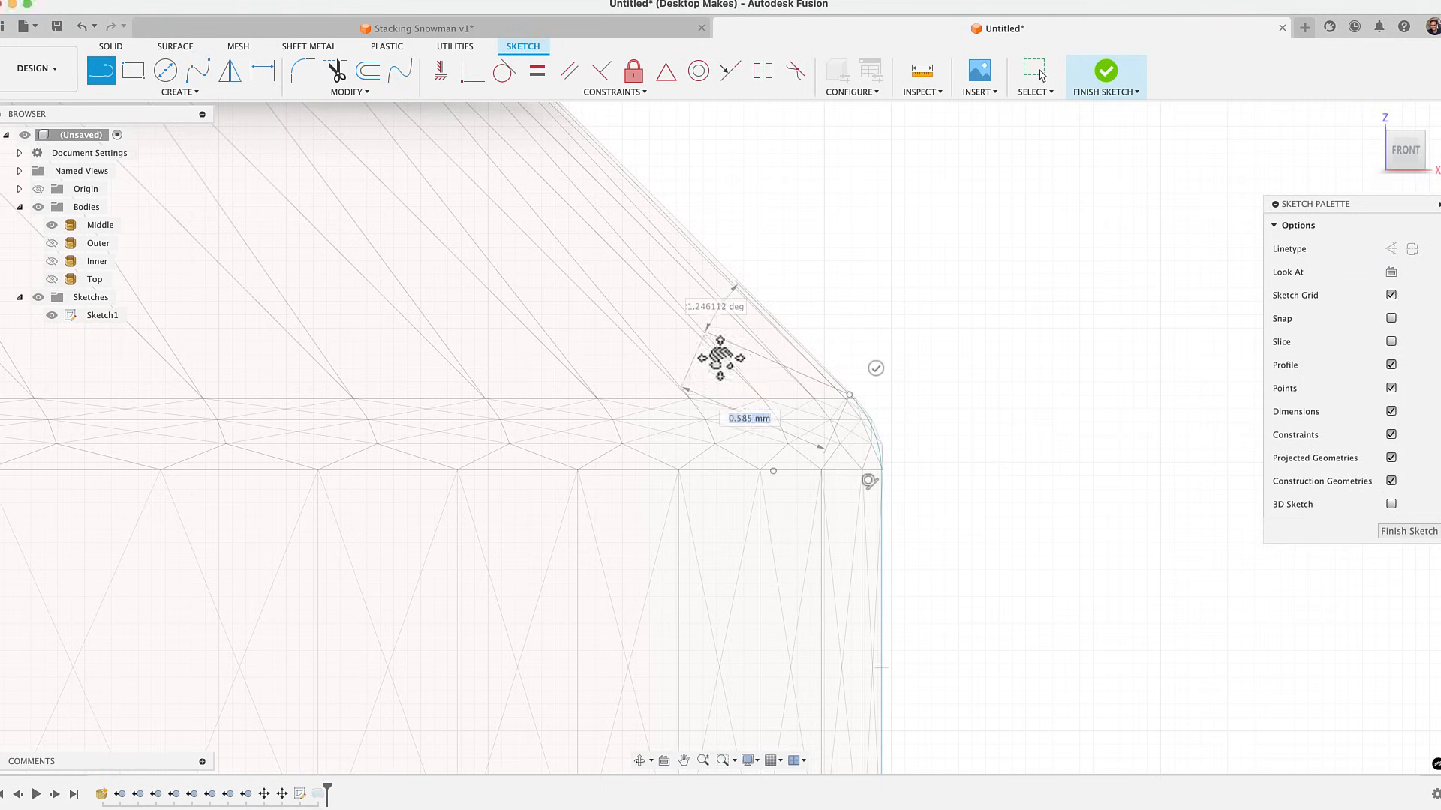
Sketch a sloped line about 3.1 mm long up the base's slanted outer face, from the corner arc to the foot of the neck groove
{"action": "middle_click_drag", "start_coordinate": [720, 353], "coordinate": [848, 535]}
{"action": "scroll", "coordinate": [686, 362], "scroll_direction": "down", "scroll_amount": 3}
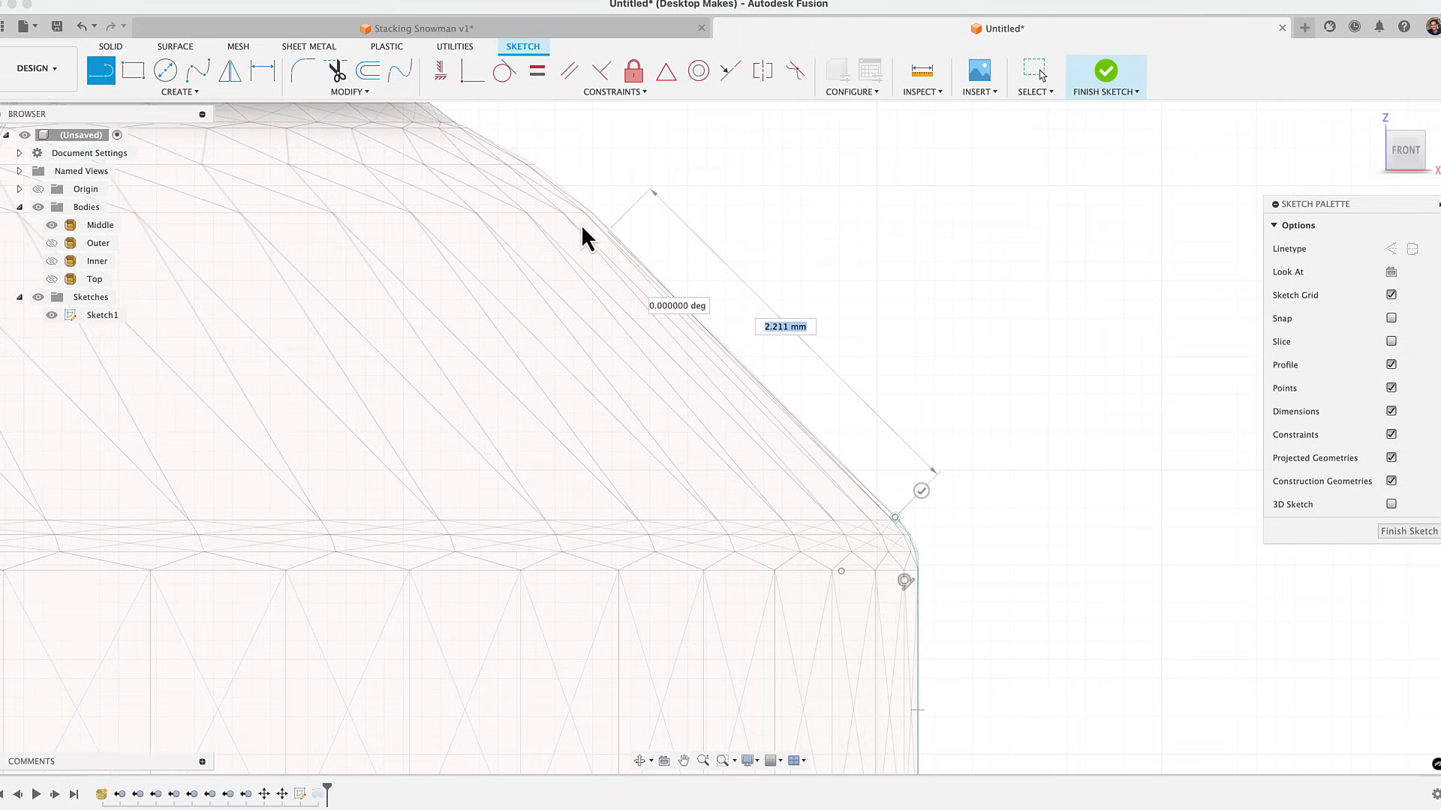
{"action": "scroll", "coordinate": [580, 227], "scroll_direction": "down", "scroll_amount": 1}
{"action": "middle_click_drag", "start_coordinate": [579, 227], "coordinate": [636, 412]}
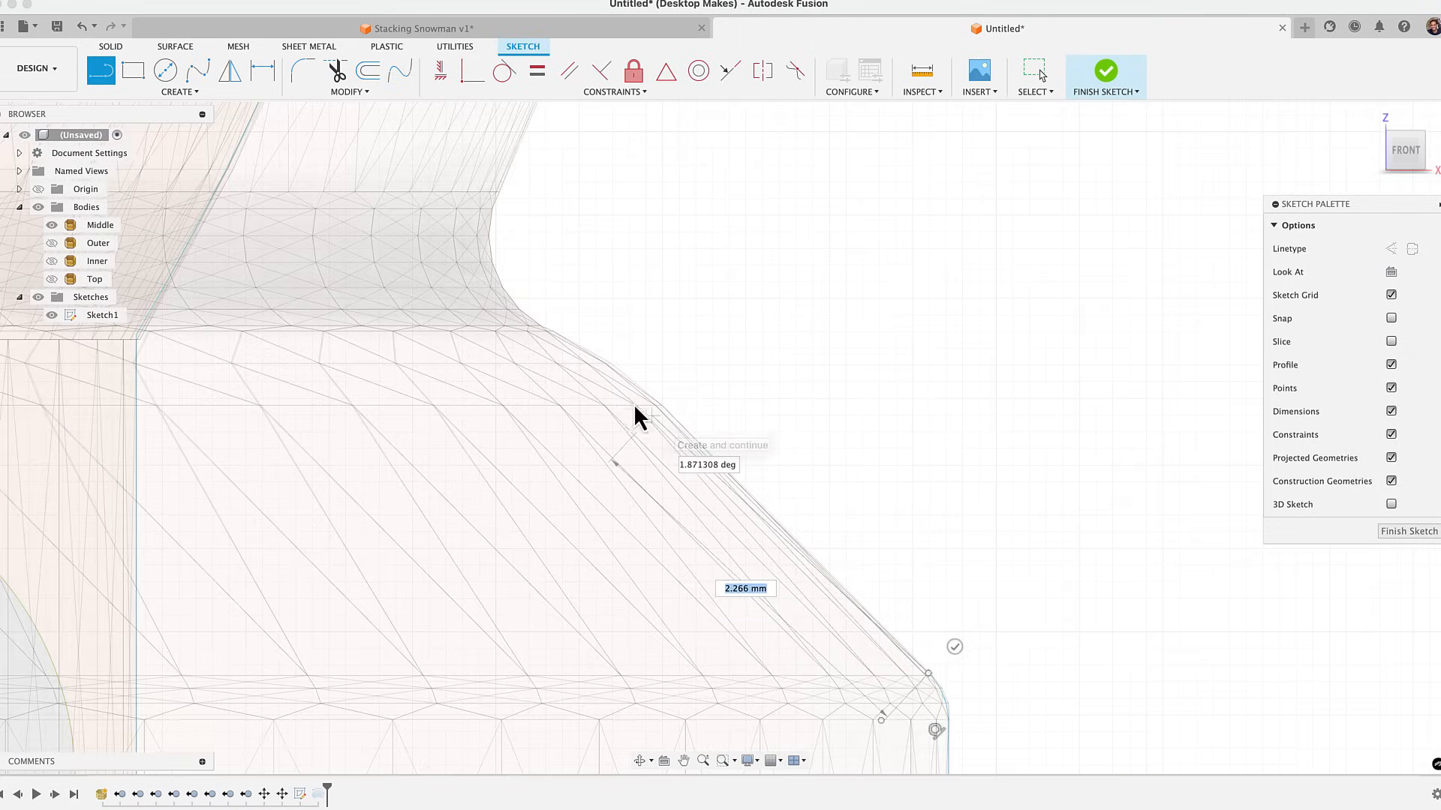
{"action": "left_click", "coordinate": [546, 330]}
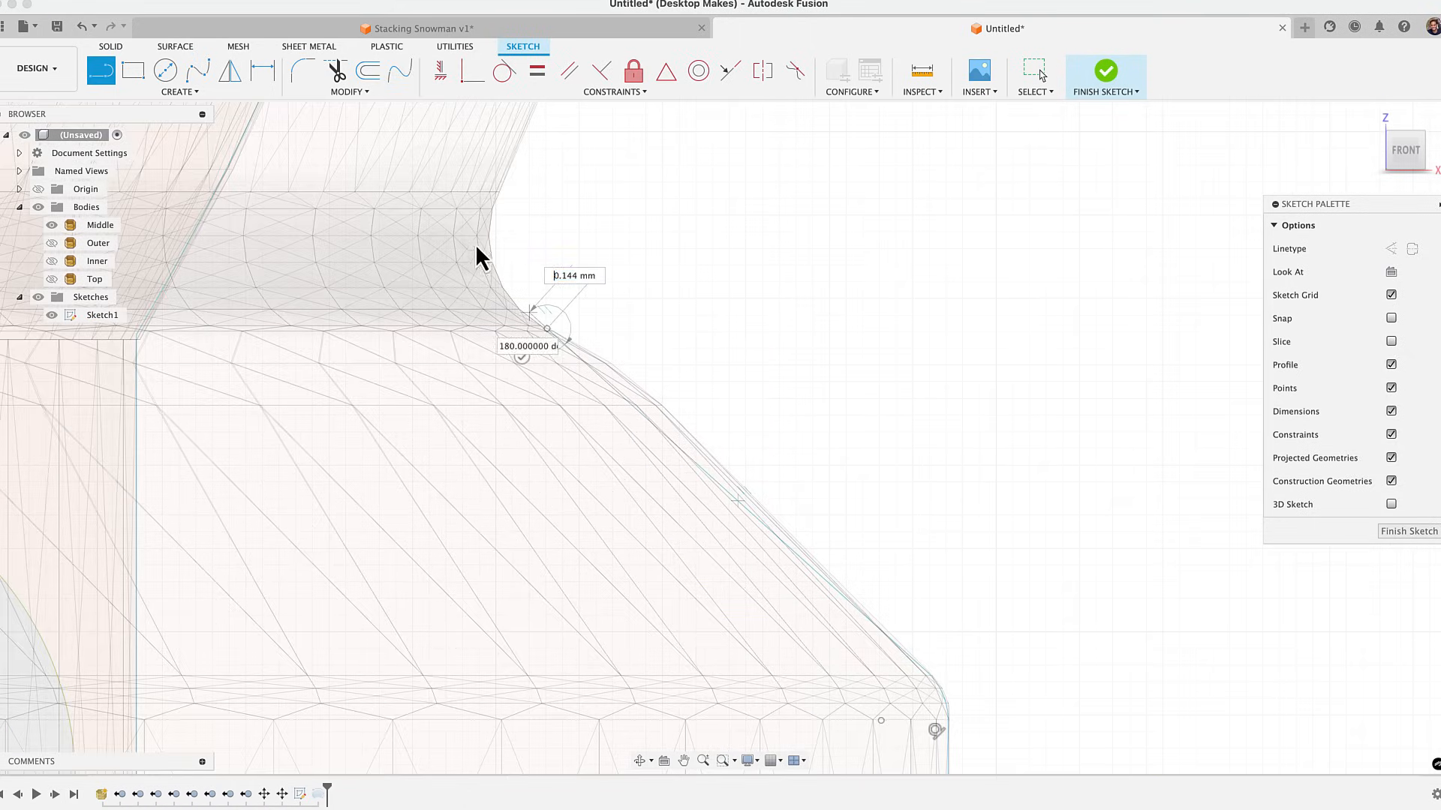
Extend the profile with a tangent arc around the neck groove to its upper edge, end the line chain, and select the sloped line
{"action": "left_click_drag", "start_coordinate": [492, 204], "coordinate": [499, 197]}
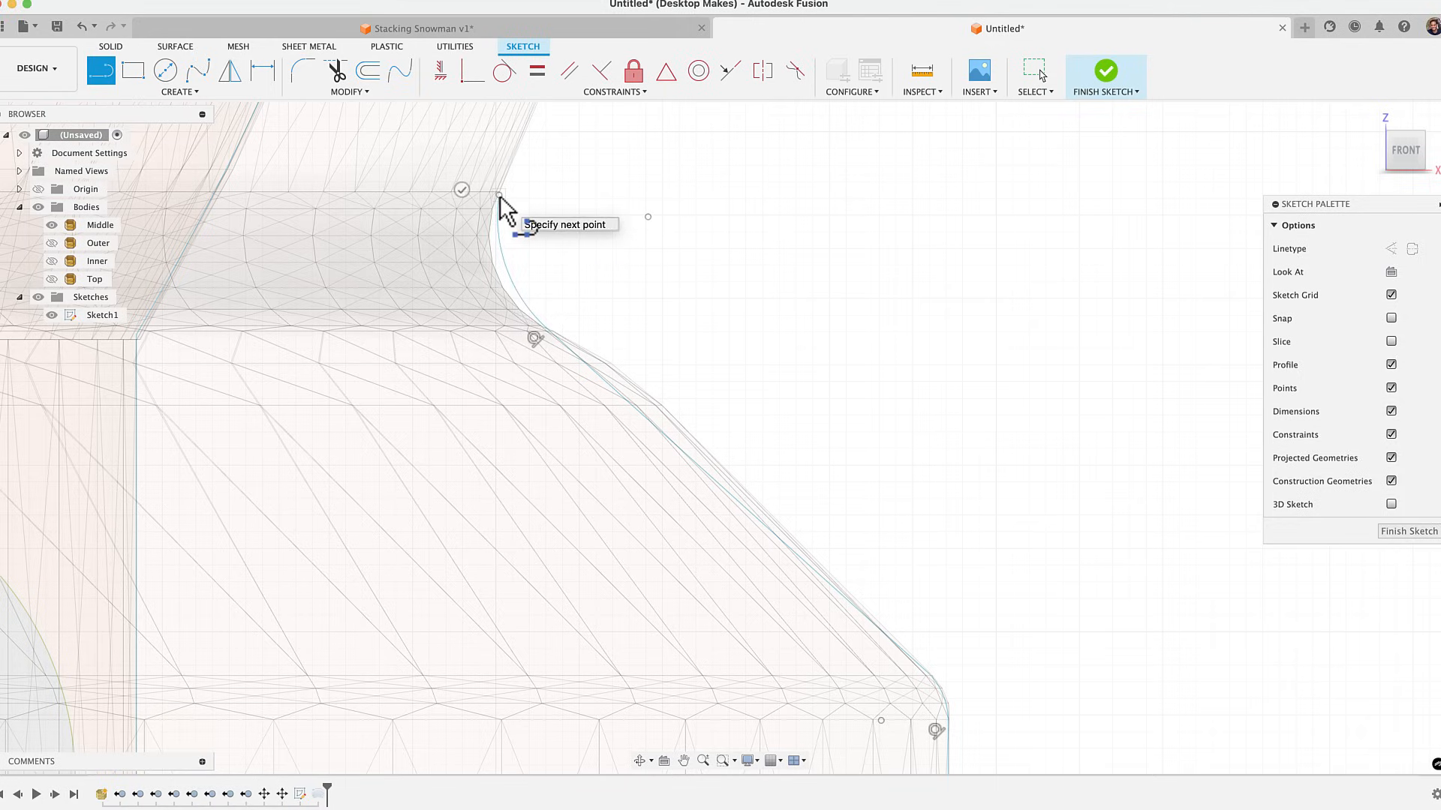
{"action": "key", "text": "Escape"}
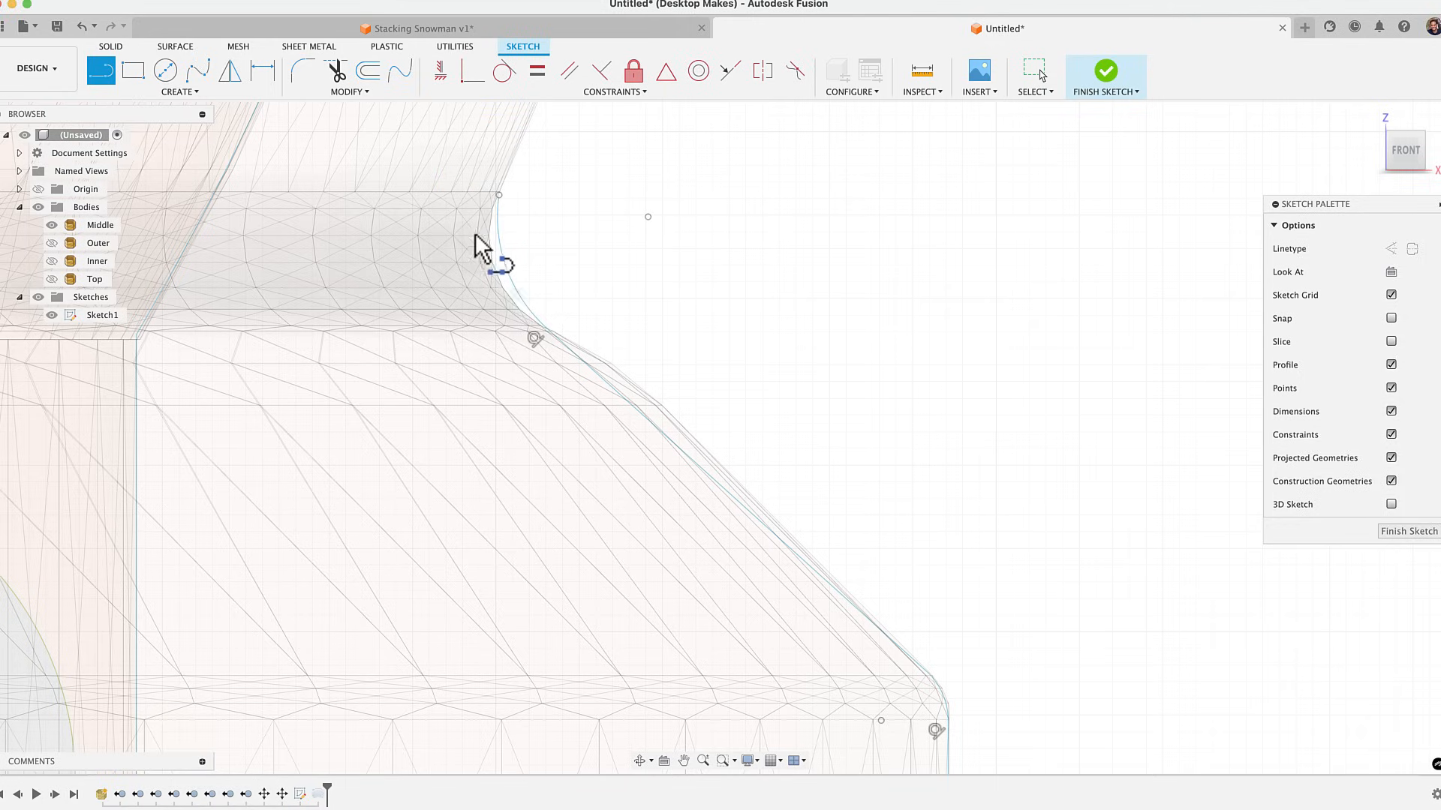
{"action": "middle_click_drag", "start_coordinate": [772, 380], "coordinate": [891, 439]}
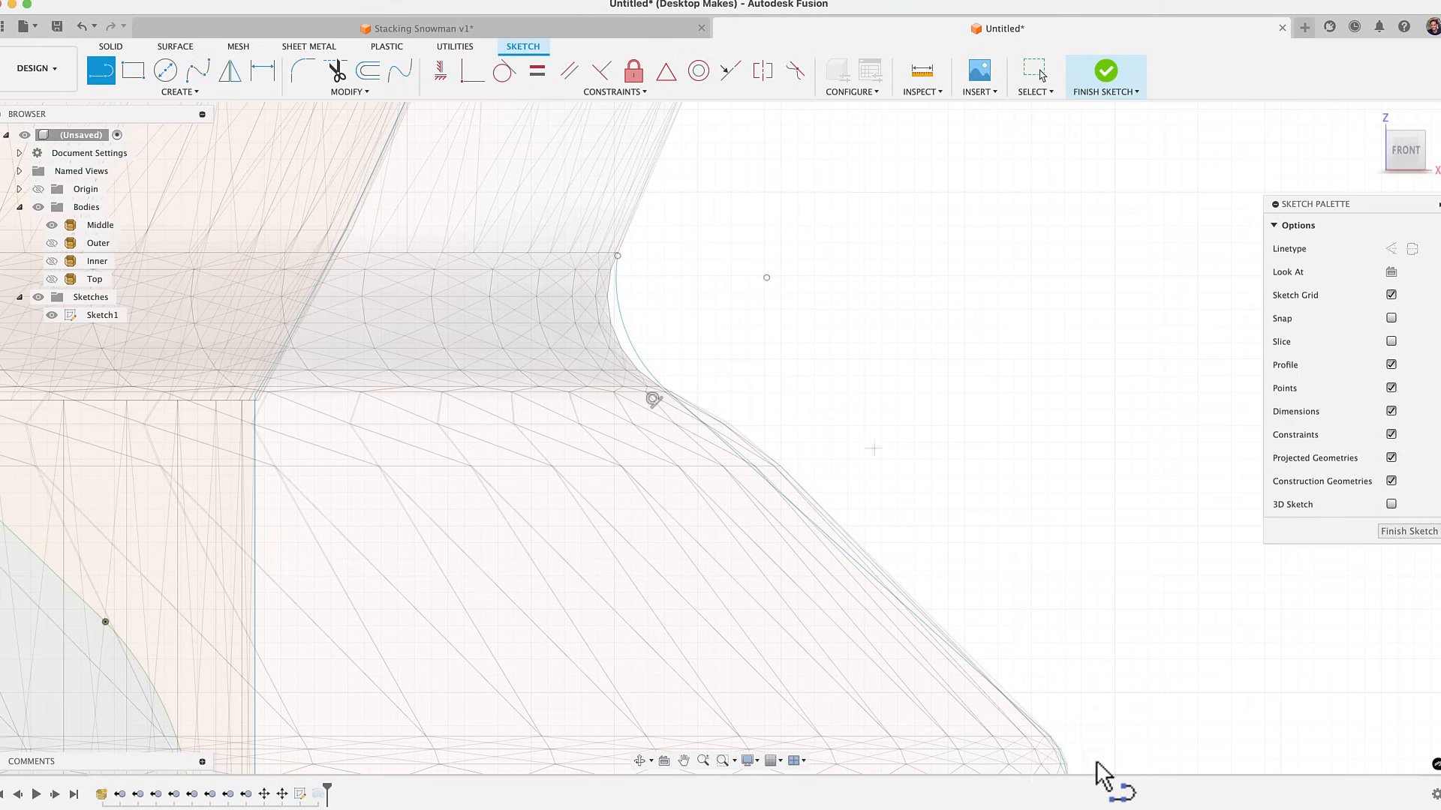
{"action": "key", "text": "Escape"}
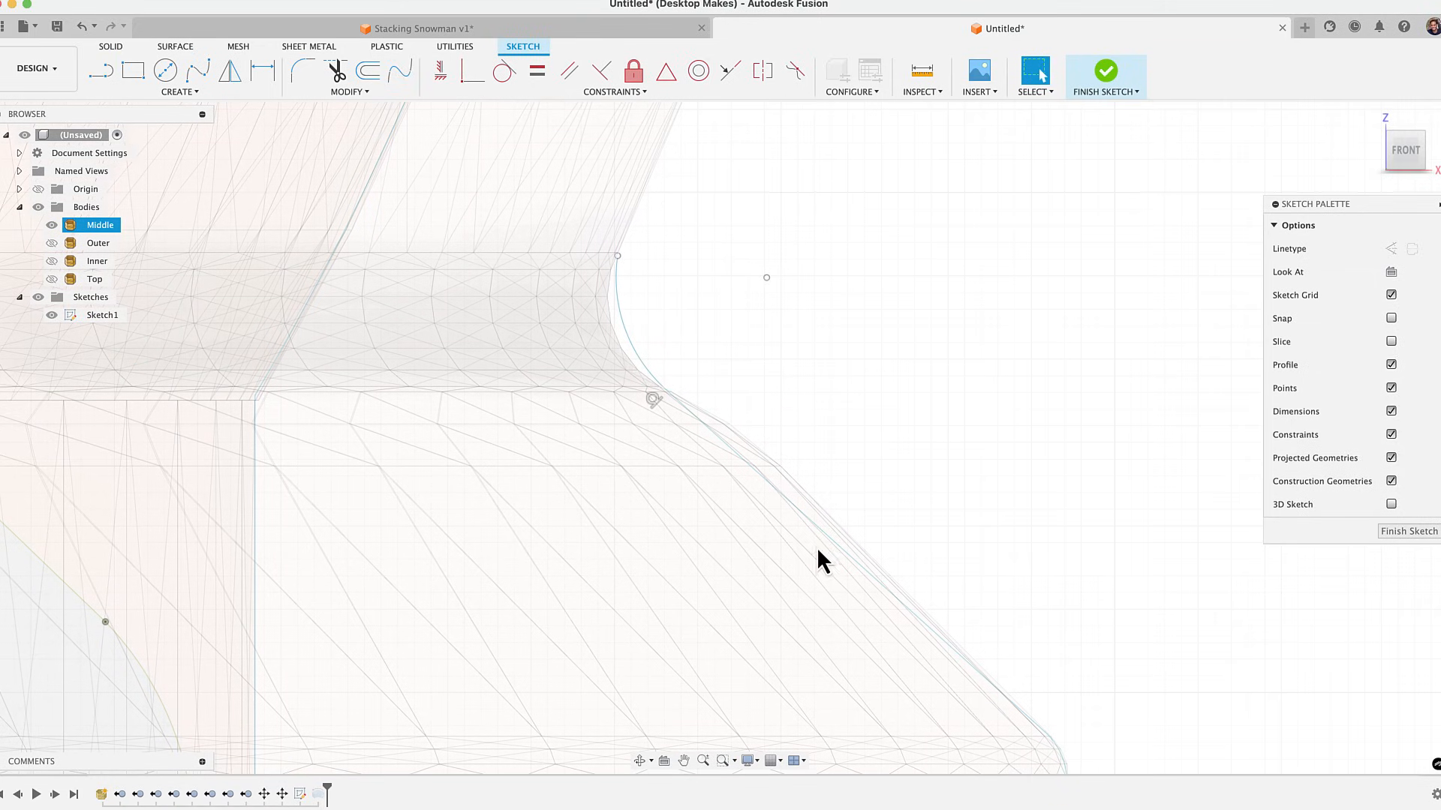
{"action": "left_click", "coordinate": [812, 522]}
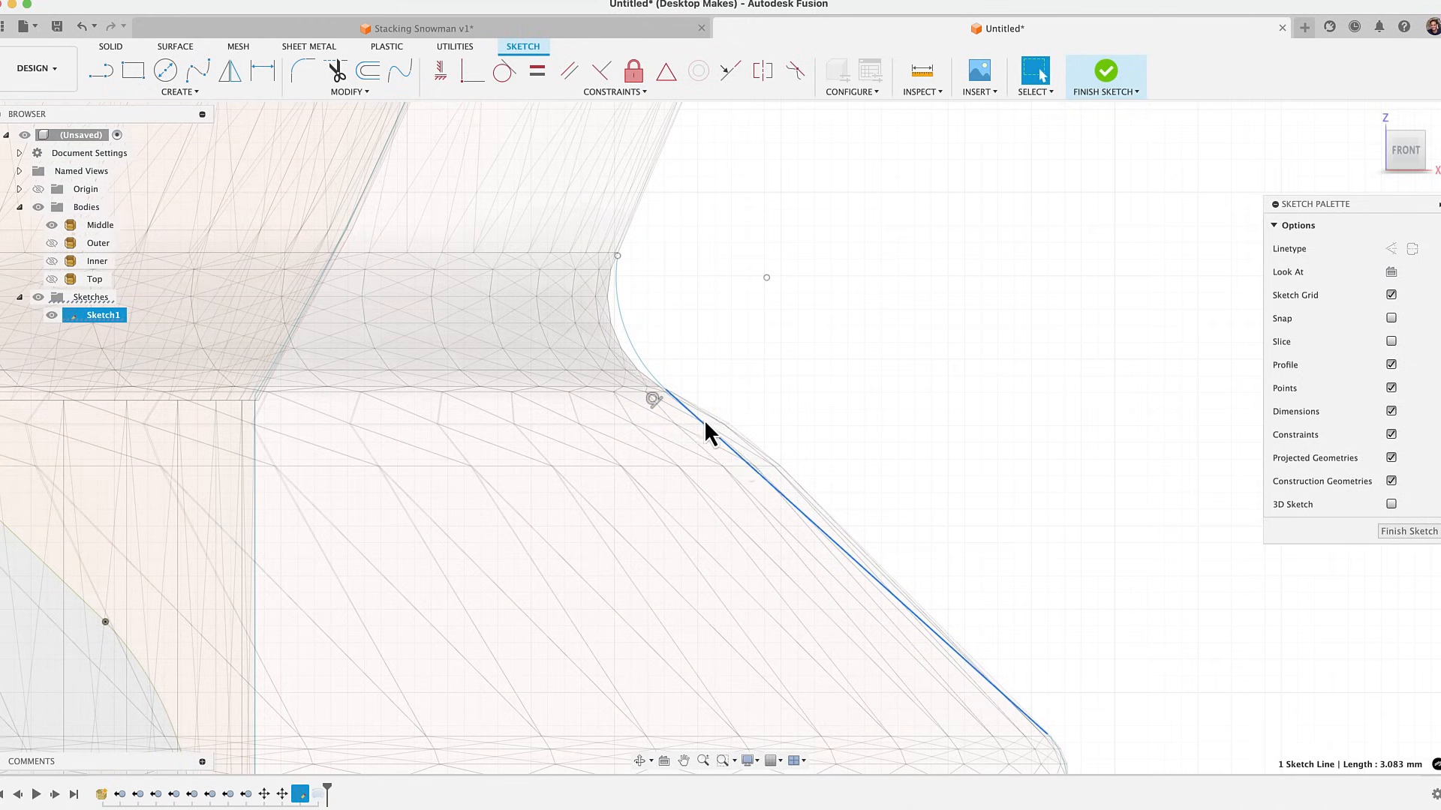
Sketch a 3-point arc spanning about 21.3 mm along the Middle body's outer wall, from the top rim to the neck arc's upper end
{"action": "scroll", "coordinate": [655, 314], "scroll_direction": "down", "scroll_amount": 5}
{"action": "middle_click_drag", "start_coordinate": [654, 353], "coordinate": [666, 545]}
{"action": "middle_click_drag", "start_coordinate": [691, 438], "coordinate": [673, 611]}
{"action": "scroll", "coordinate": [701, 492], "scroll_direction": "down", "scroll_amount": 5}
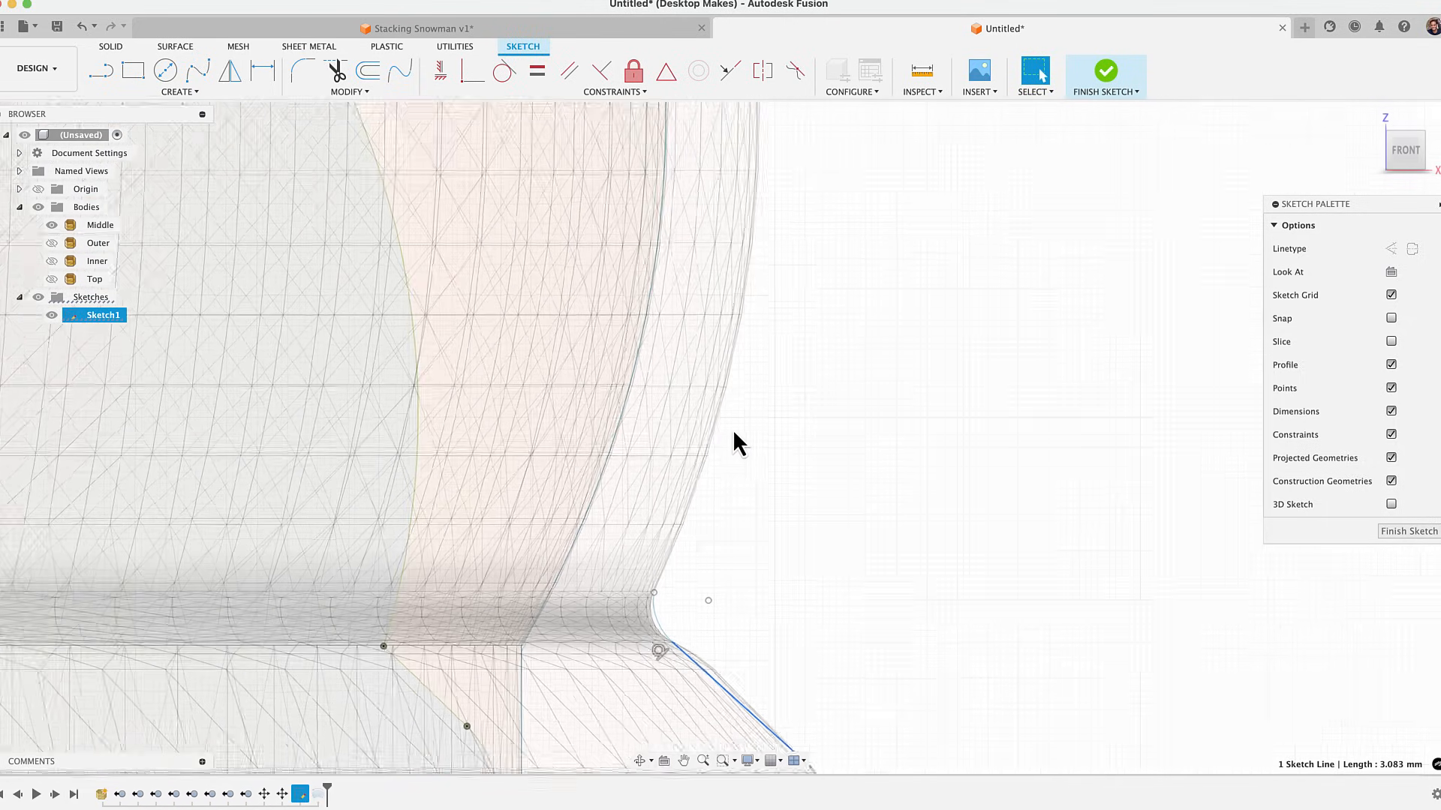
{"action": "scroll", "coordinate": [732, 429], "scroll_direction": "down", "scroll_amount": 6}
{"action": "middle_click_drag", "start_coordinate": [736, 404], "coordinate": [694, 621]}
{"action": "scroll", "coordinate": [719, 533], "scroll_direction": "down", "scroll_amount": 1}
{"action": "scroll", "coordinate": [719, 532], "scroll_direction": "down", "scroll_amount": 5}
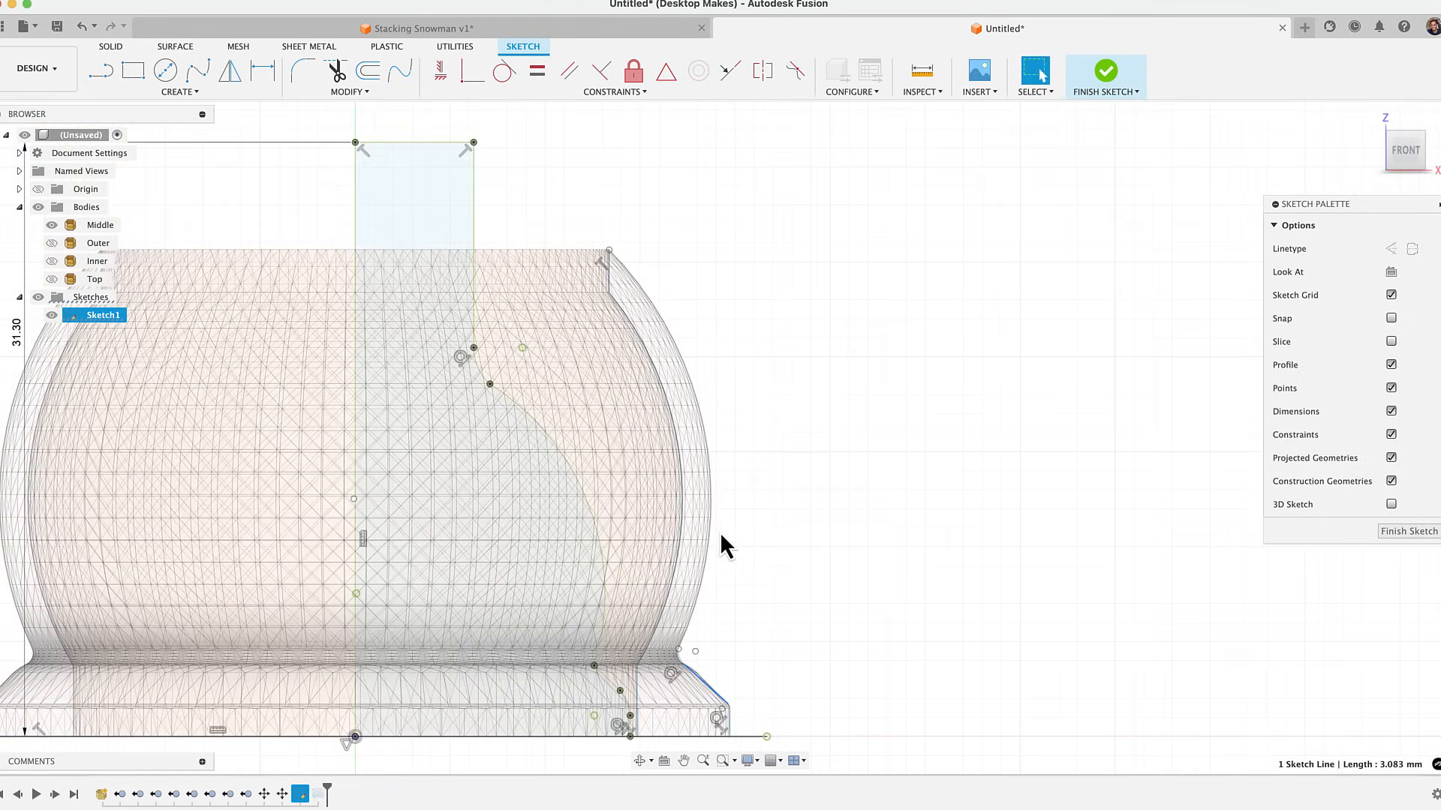
{"action": "scroll", "coordinate": [709, 621], "scroll_direction": "up", "scroll_amount": 2}
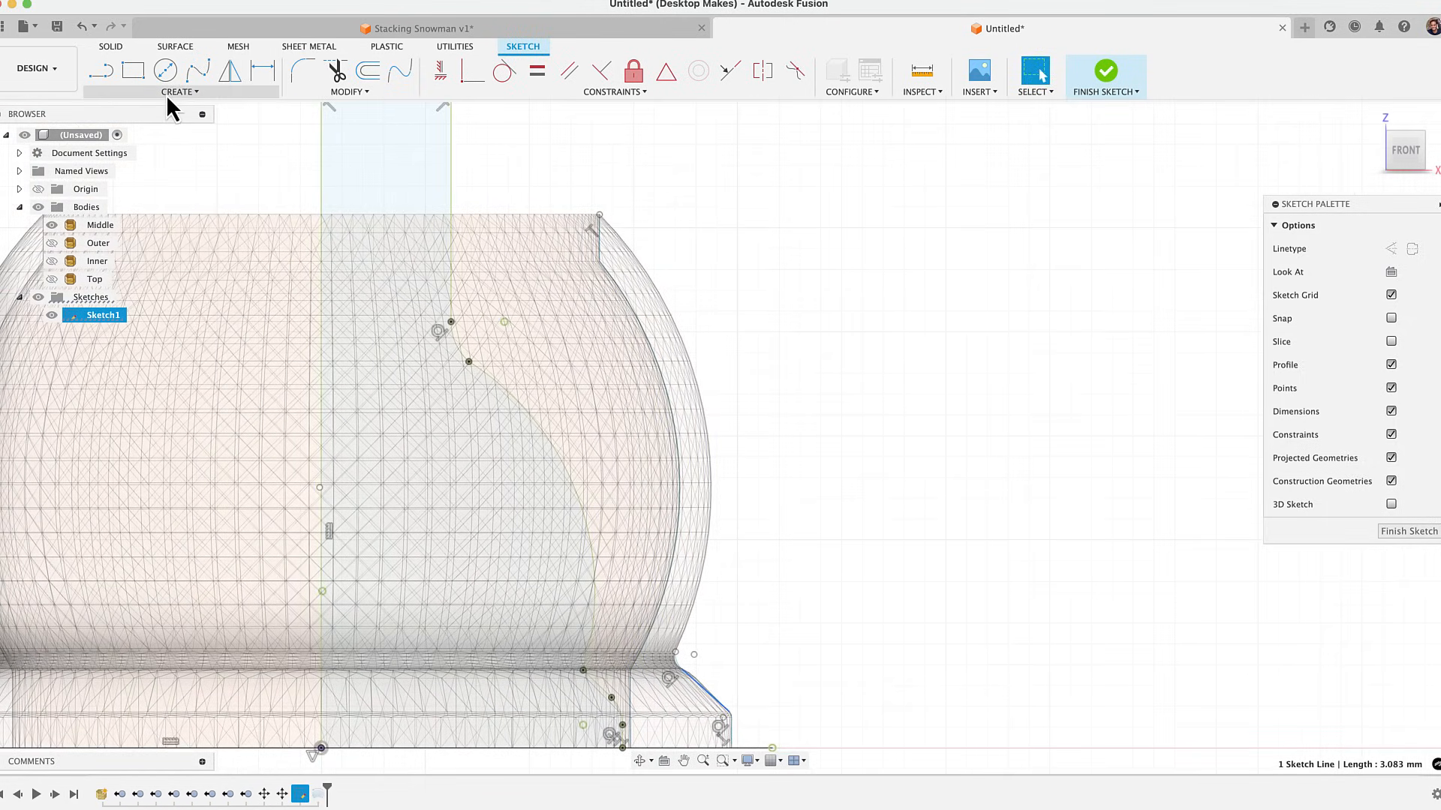
{"action": "left_click", "coordinate": [178, 91]}
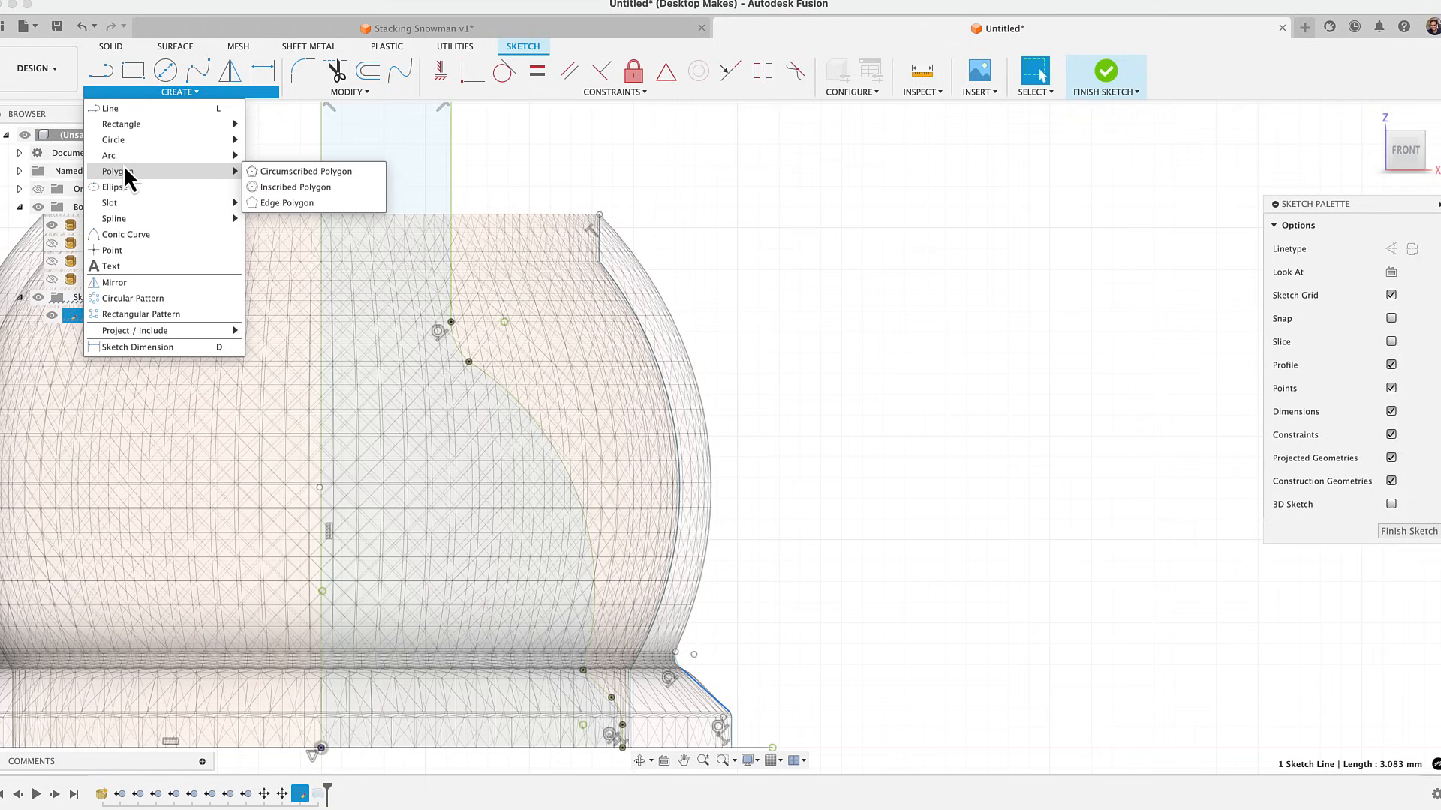
{"action": "mouse_move", "coordinate": [114, 155]}
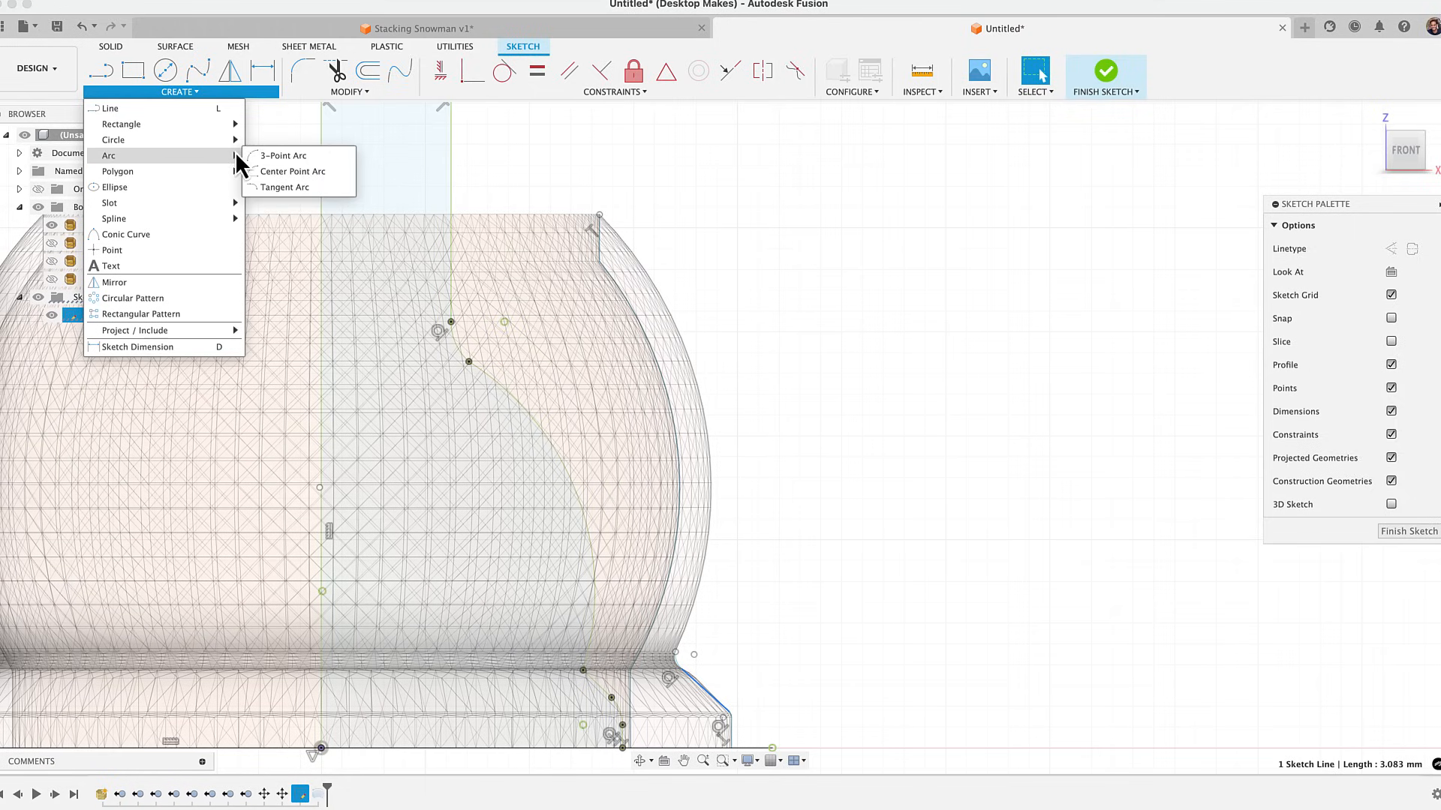
{"action": "left_click", "coordinate": [270, 155]}
{"action": "left_click", "coordinate": [599, 216]}
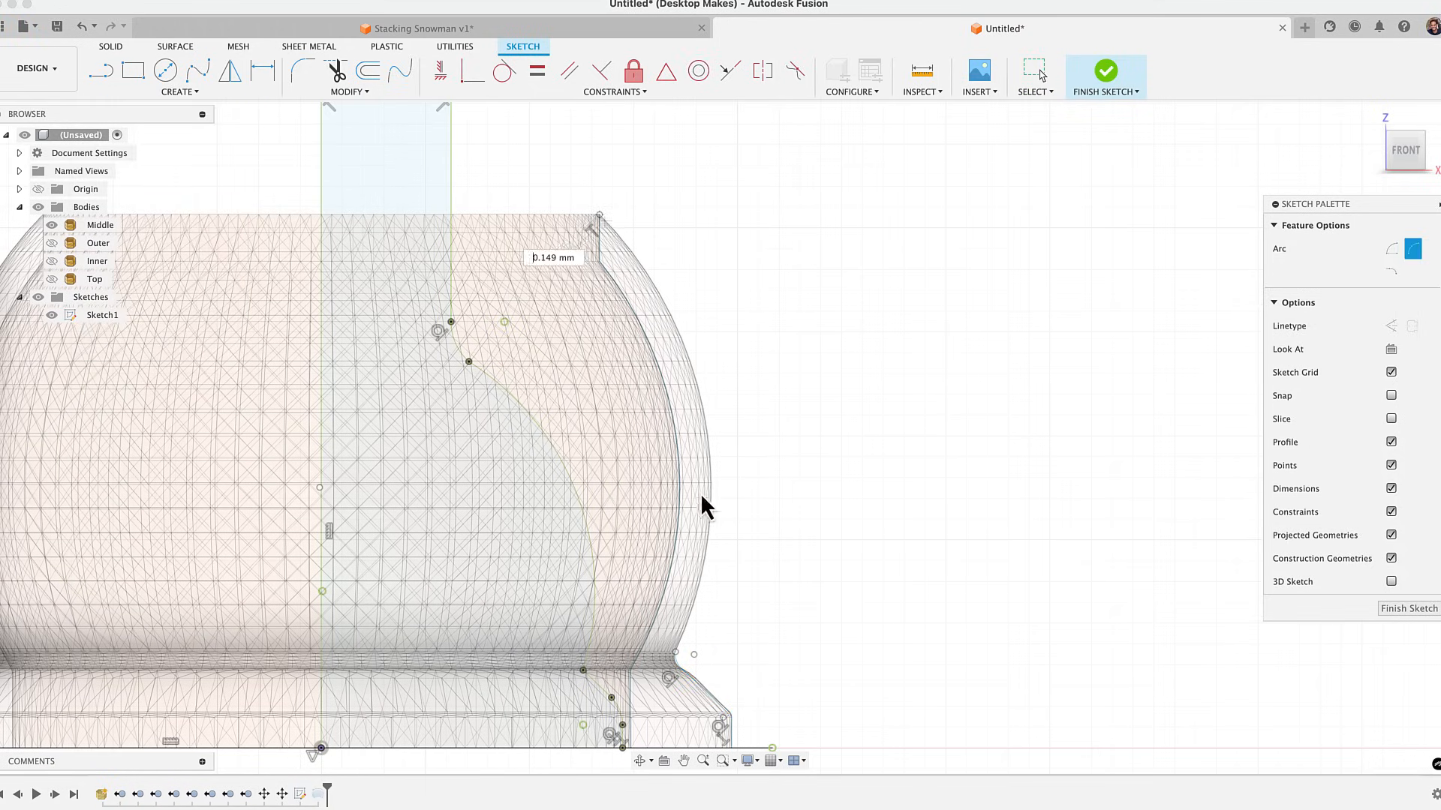
{"action": "scroll", "coordinate": [680, 671], "scroll_direction": "up", "scroll_amount": 3}
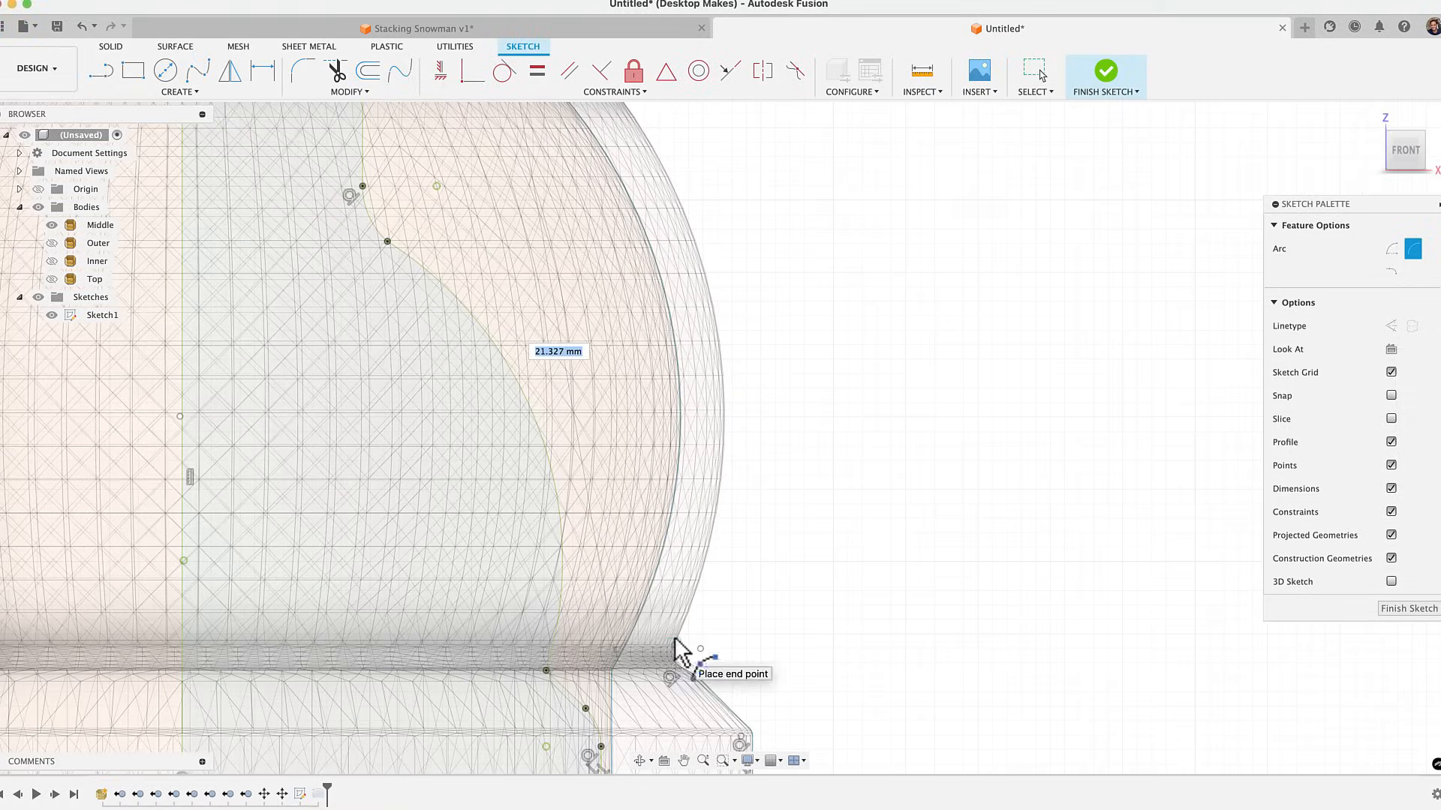
{"action": "left_click", "coordinate": [677, 650]}
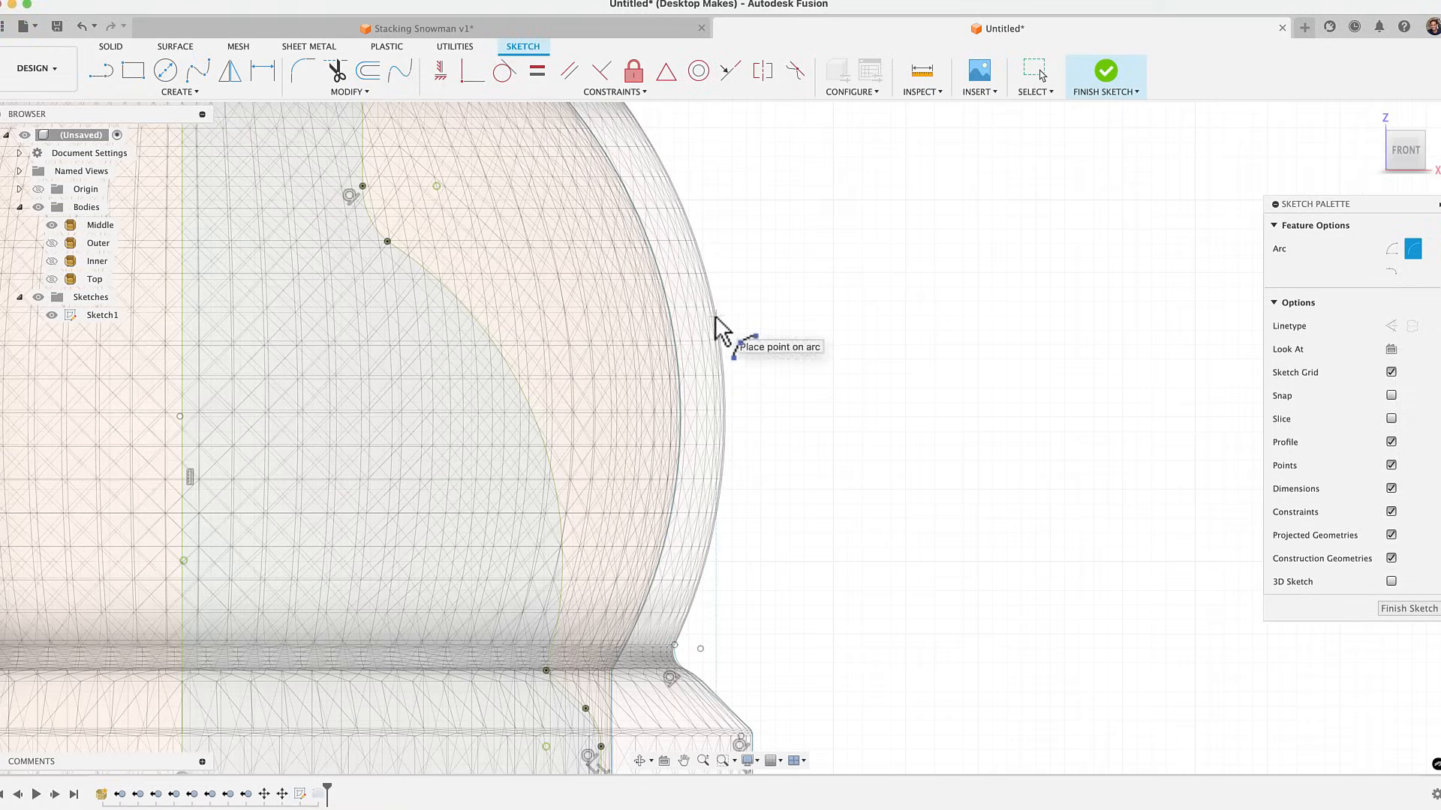
{"action": "scroll", "coordinate": [722, 321], "scroll_direction": "up", "scroll_amount": 5}
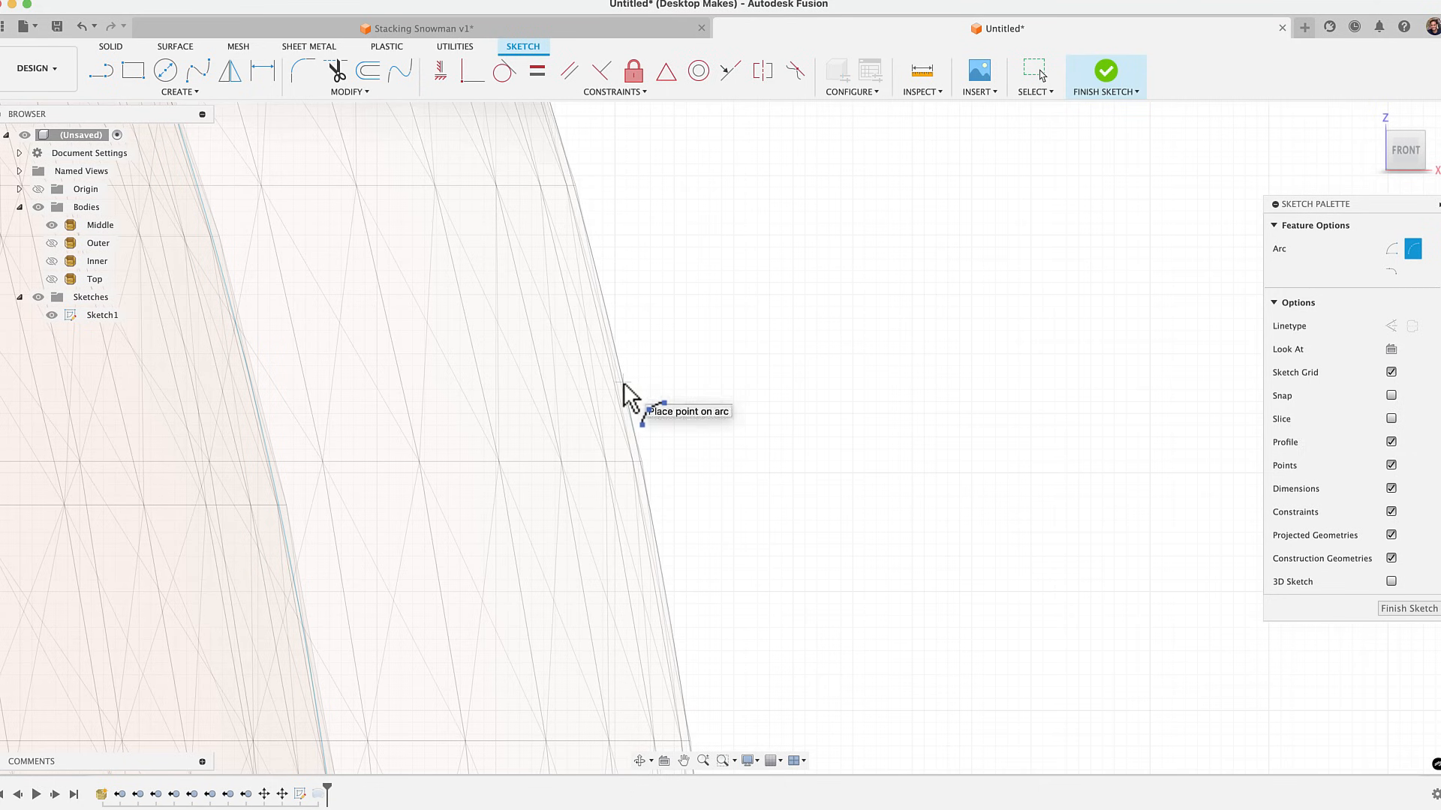
{"action": "scroll", "coordinate": [629, 383], "scroll_direction": "down", "scroll_amount": 6}
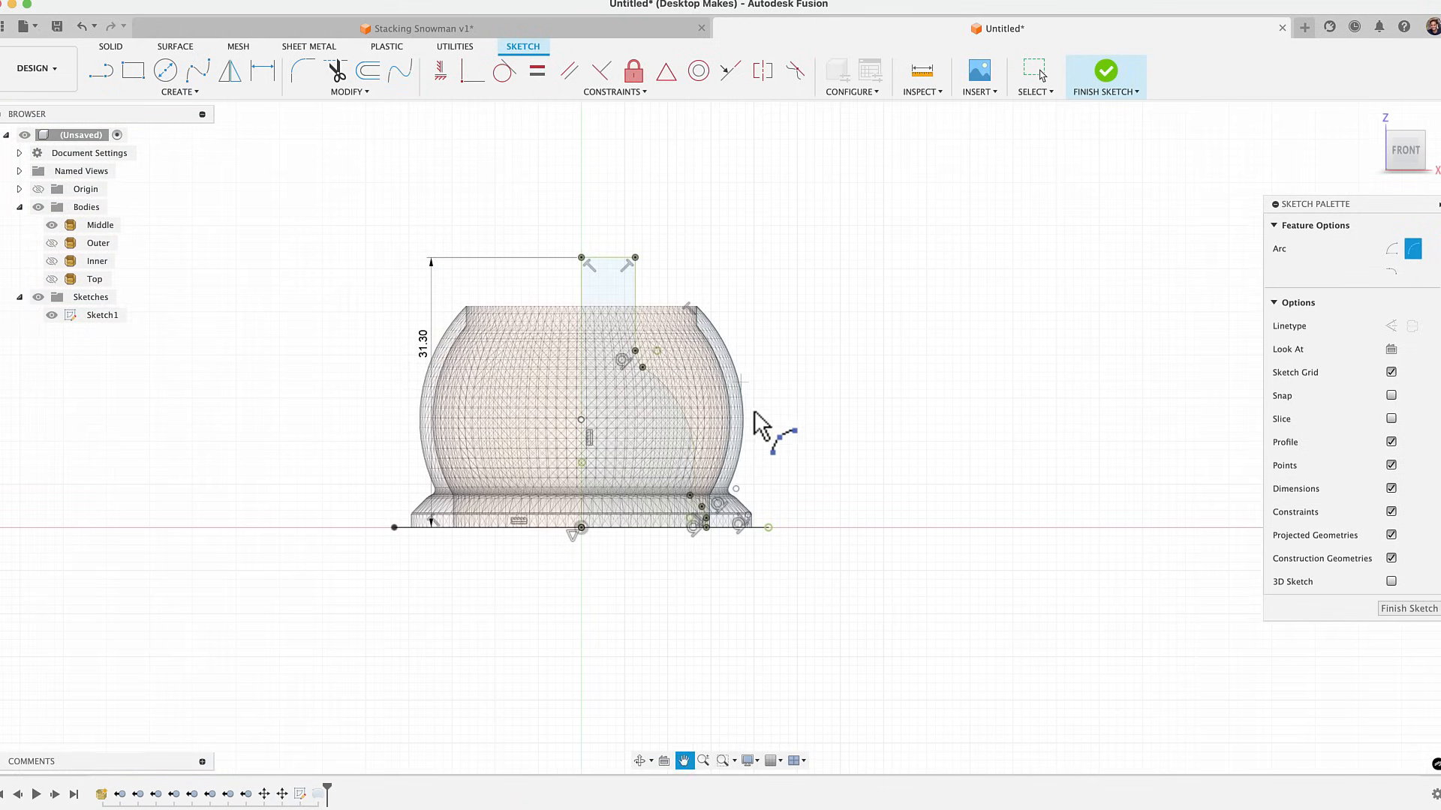
End the arc command, select the closed wall profile with the Middle mesh hidden, and show the mesh again
{"action": "key", "text": "Escape"}
{"action": "scroll", "coordinate": [648, 425], "scroll_direction": "up", "scroll_amount": 4}
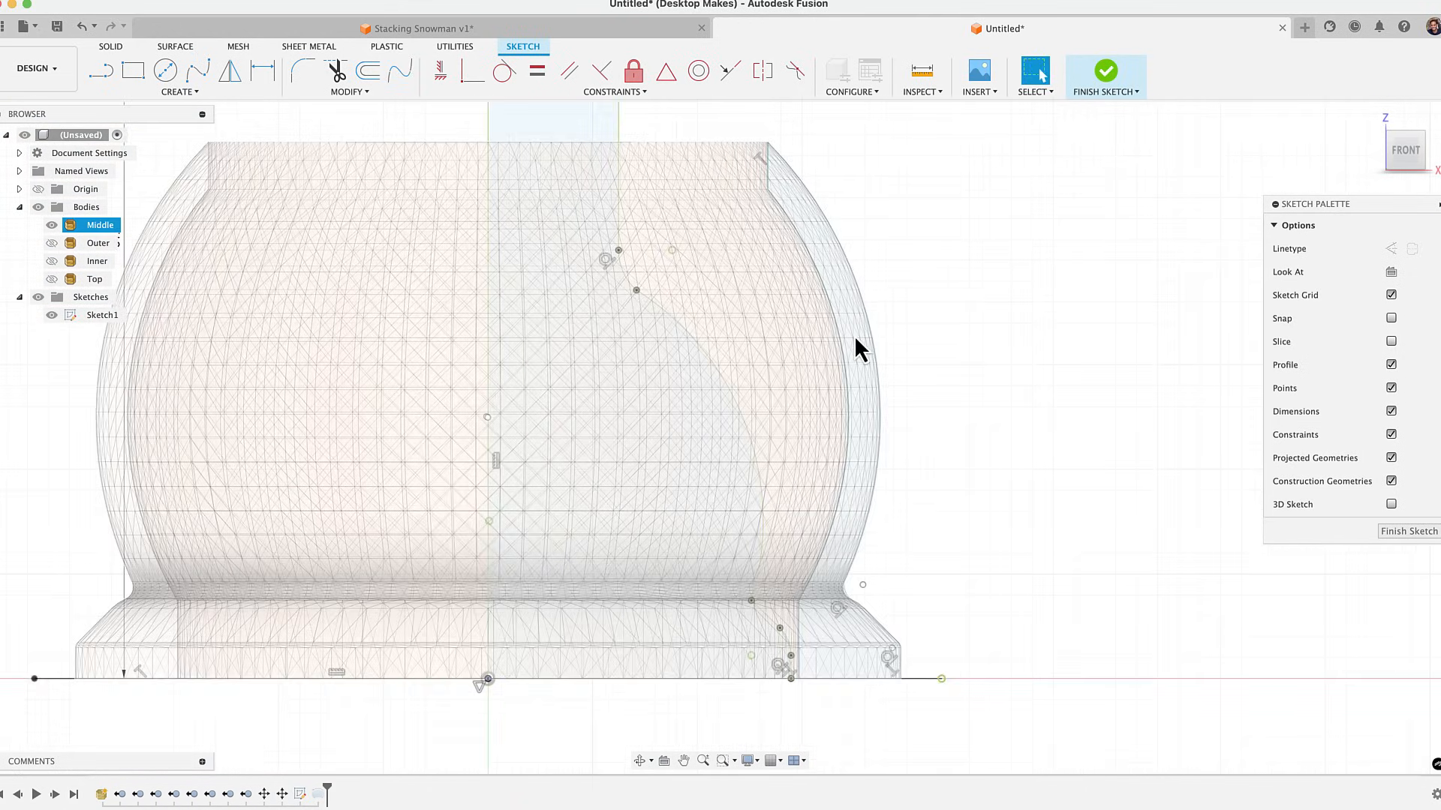
{"action": "left_click", "coordinate": [51, 279]}
{"action": "left_click", "coordinate": [55, 225]}
{"action": "left_click", "coordinate": [862, 259]}
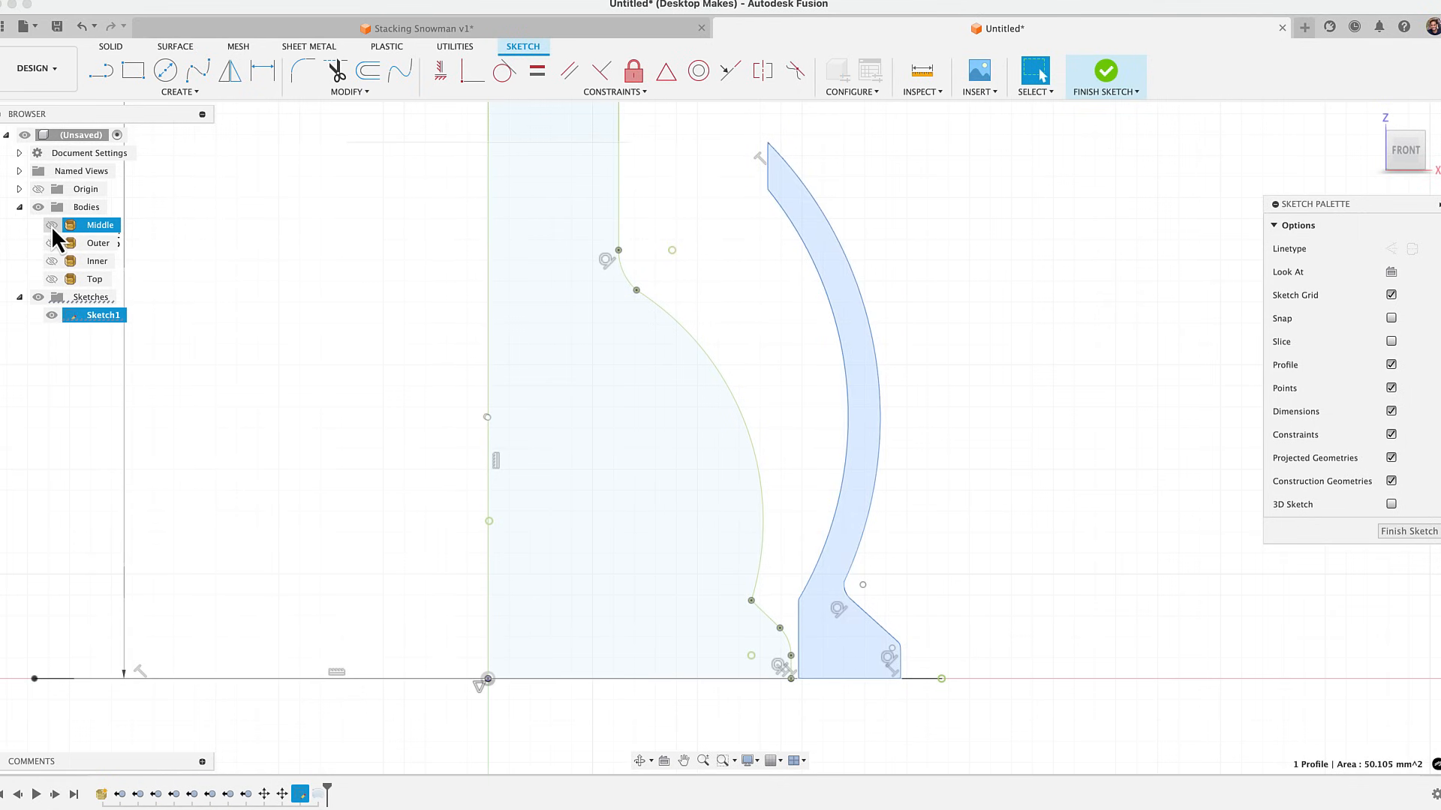
{"action": "left_click", "coordinate": [51, 225]}
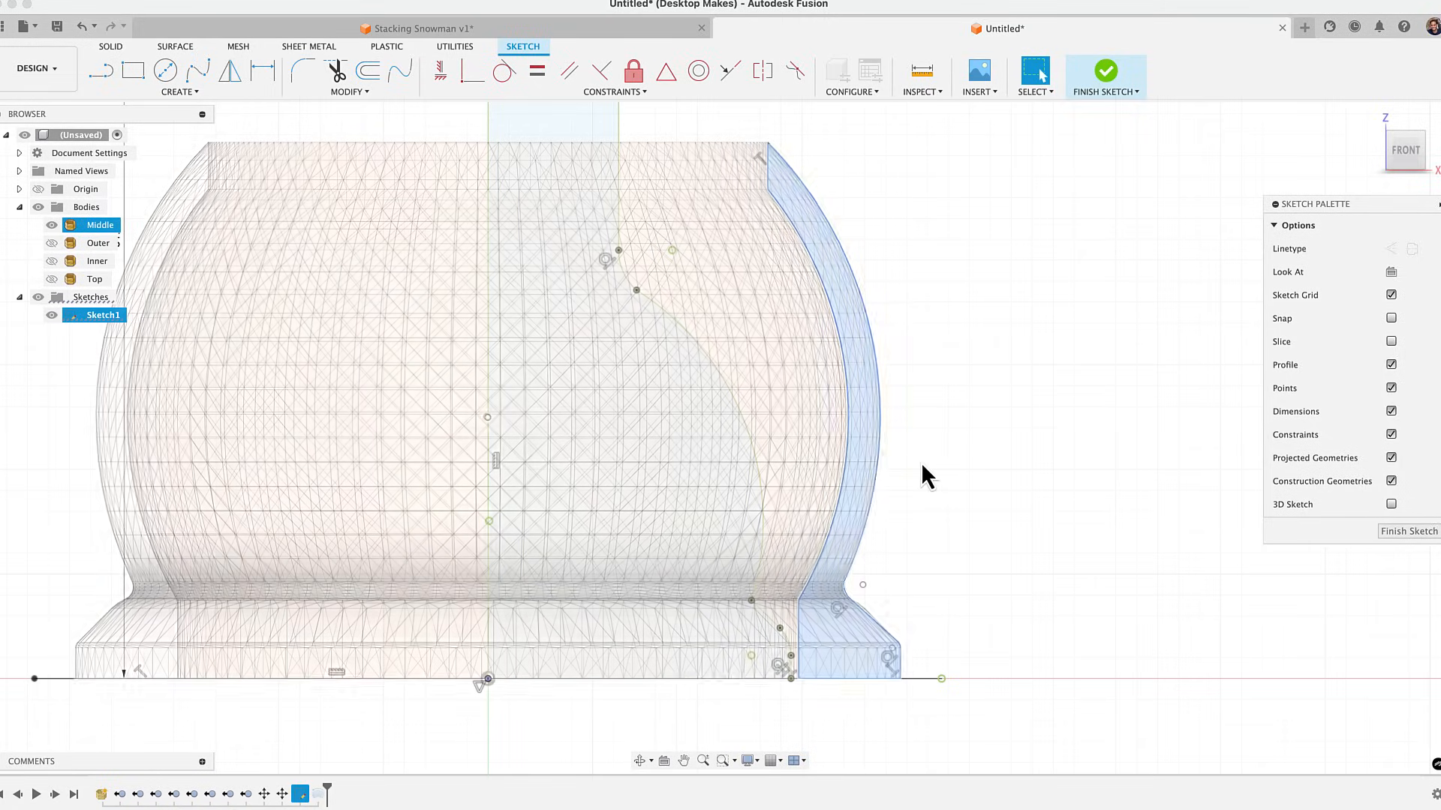
{"action": "scroll", "coordinate": [923, 465], "scroll_direction": "down", "scroll_amount": 1}
{"action": "mouse_move", "coordinate": [924, 525]}
{"action": "middle_mouse_down"}
{"action": "mouse_move", "coordinate": [981, 521]}
{"action": "mouse_move", "coordinate": [983, 601]}
{"action": "mouse_move", "coordinate": [954, 449]}
{"action": "middle_mouse_up"}
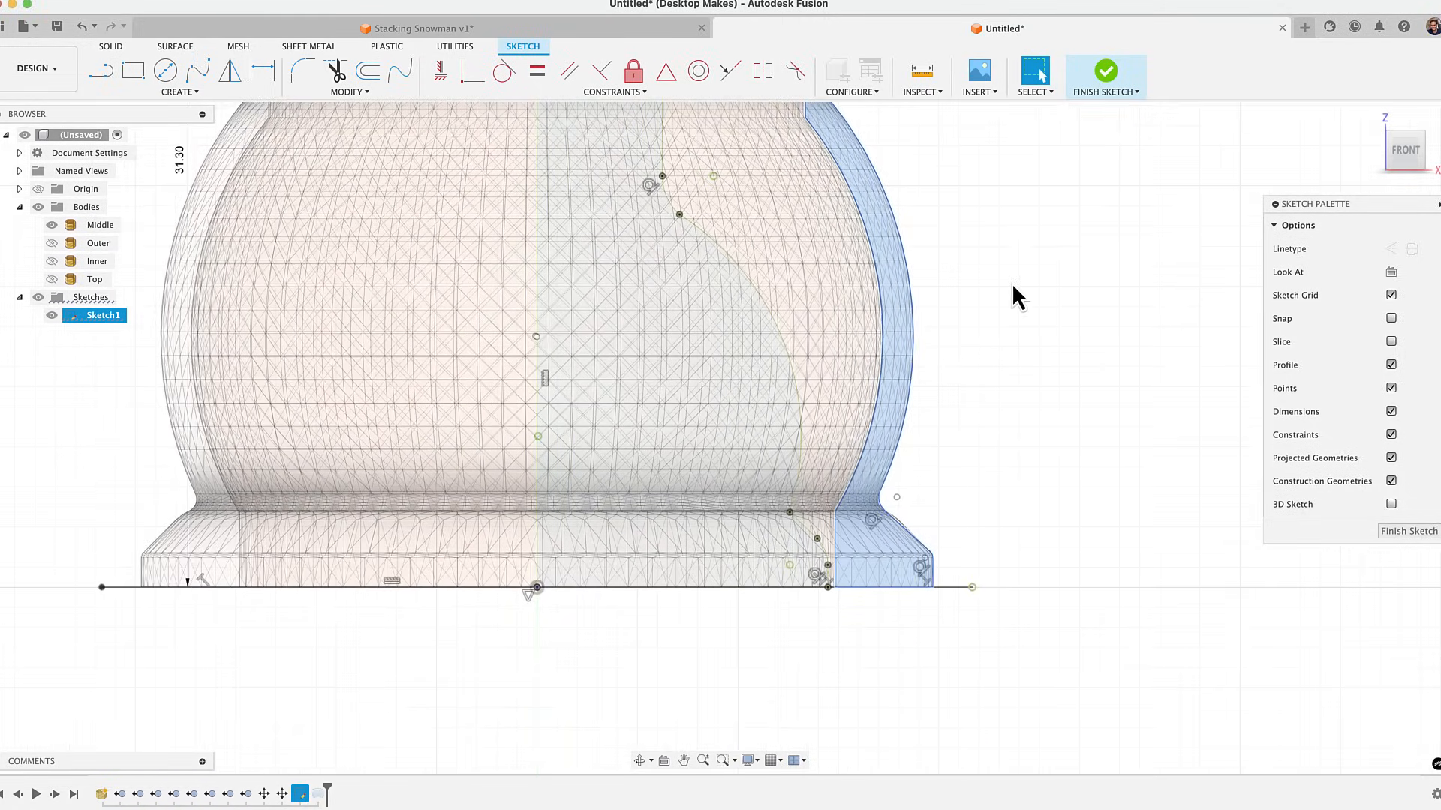
Finish the sketch and revolve the selected wall profile 360 degrees around the Z axis as a new body
{"action": "key", "text": "F6"}
{"action": "left_click", "coordinate": [1106, 73]}
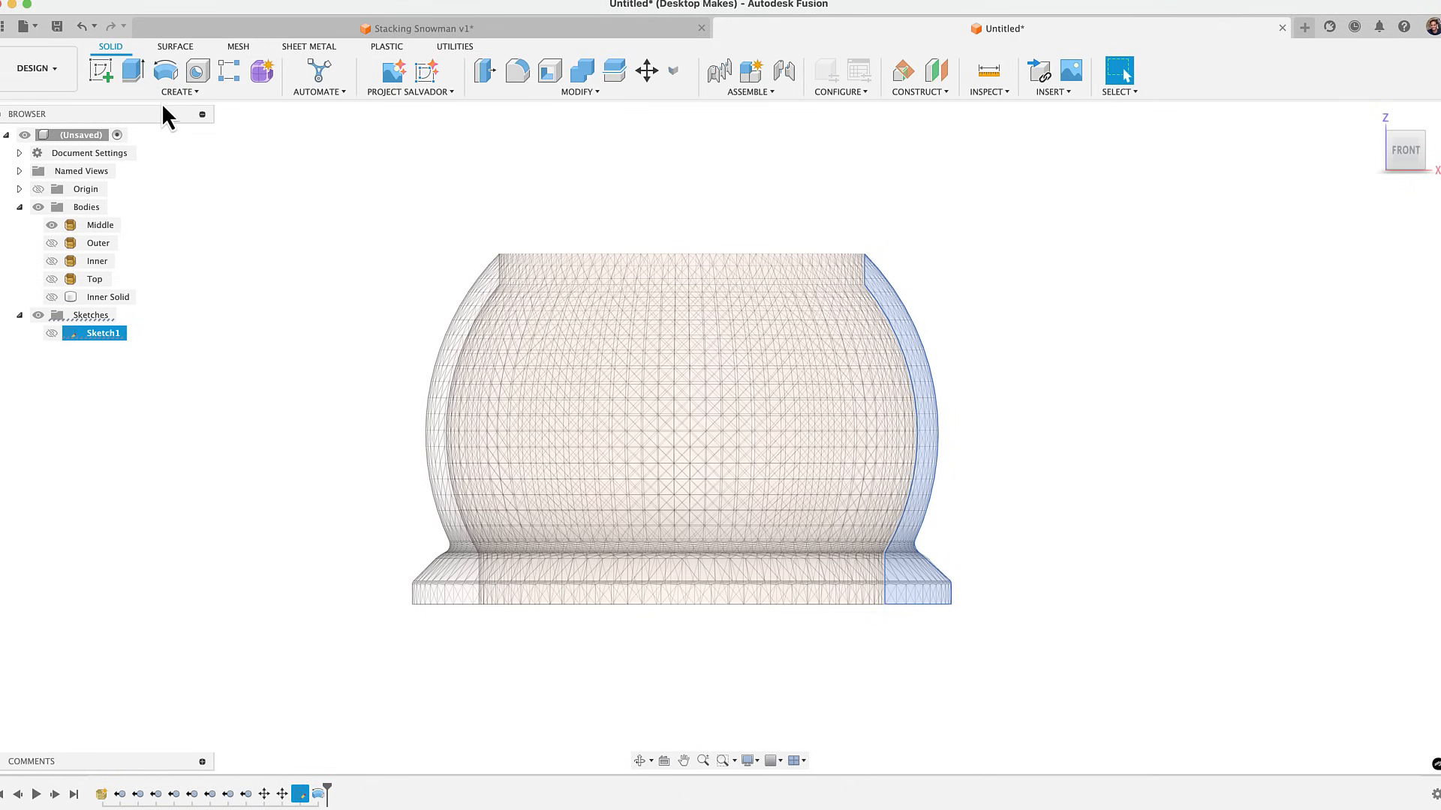
{"action": "left_click", "coordinate": [165, 95]}
{"action": "left_click", "coordinate": [124, 186]}
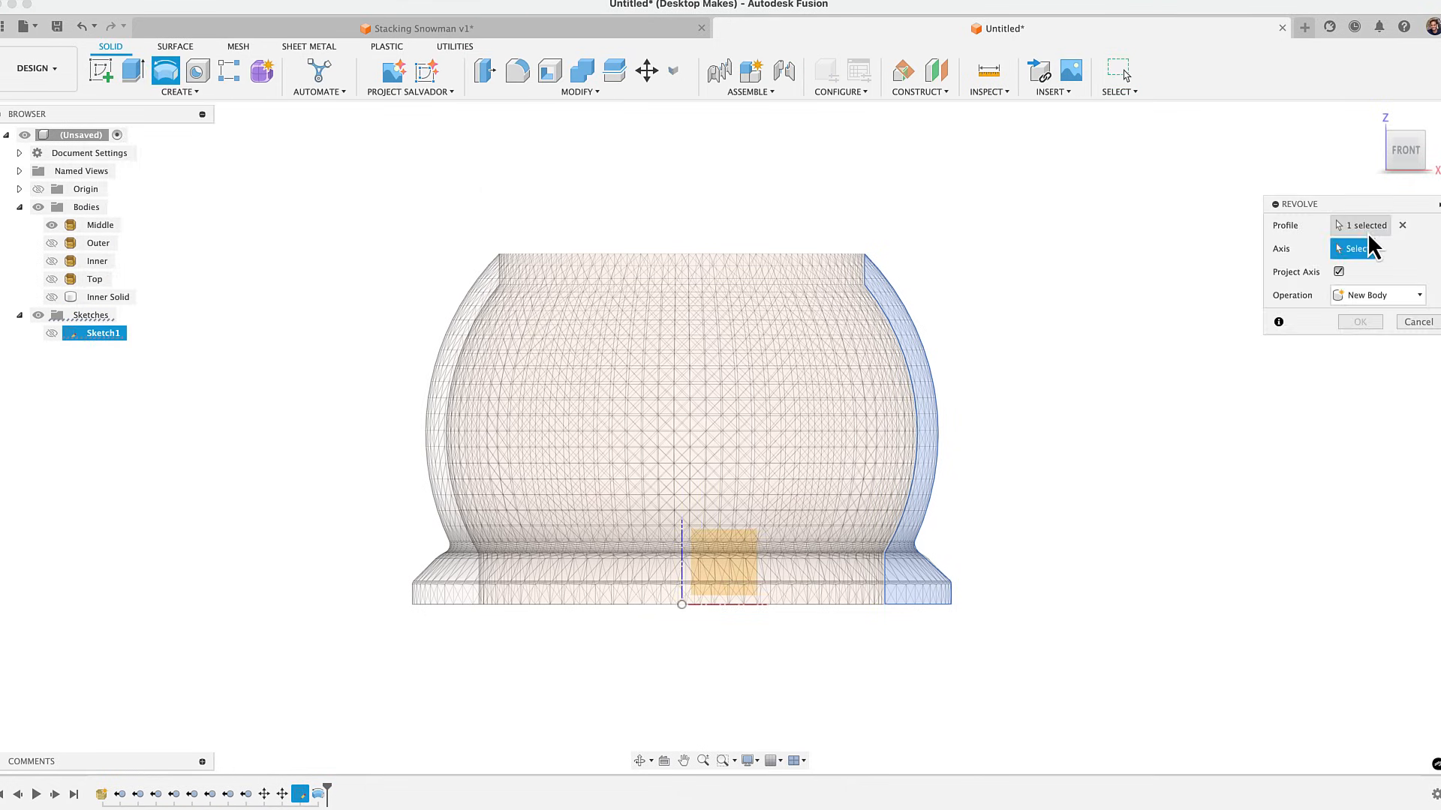
{"action": "left_click", "coordinate": [683, 570]}
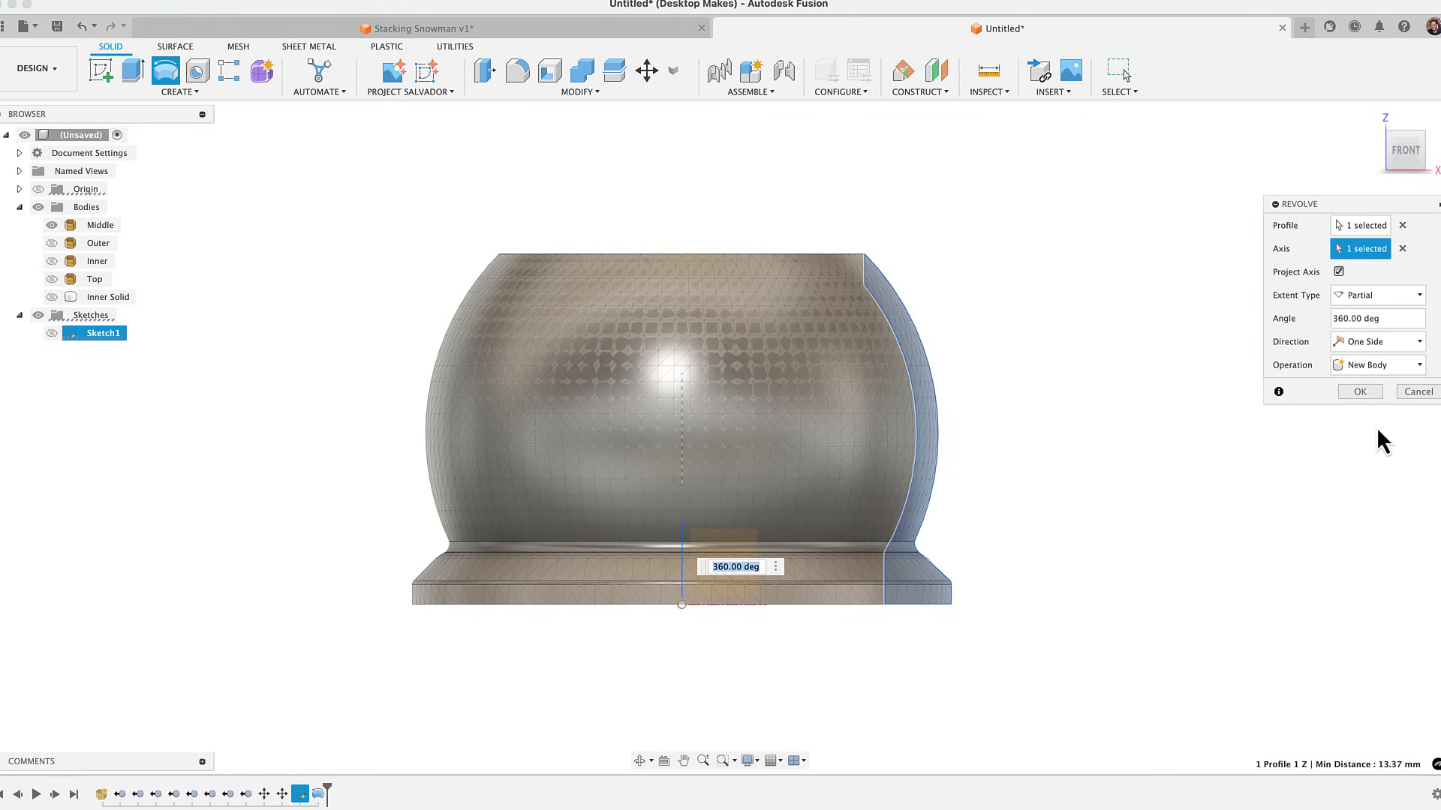
{"action": "left_click", "coordinate": [1358, 392]}
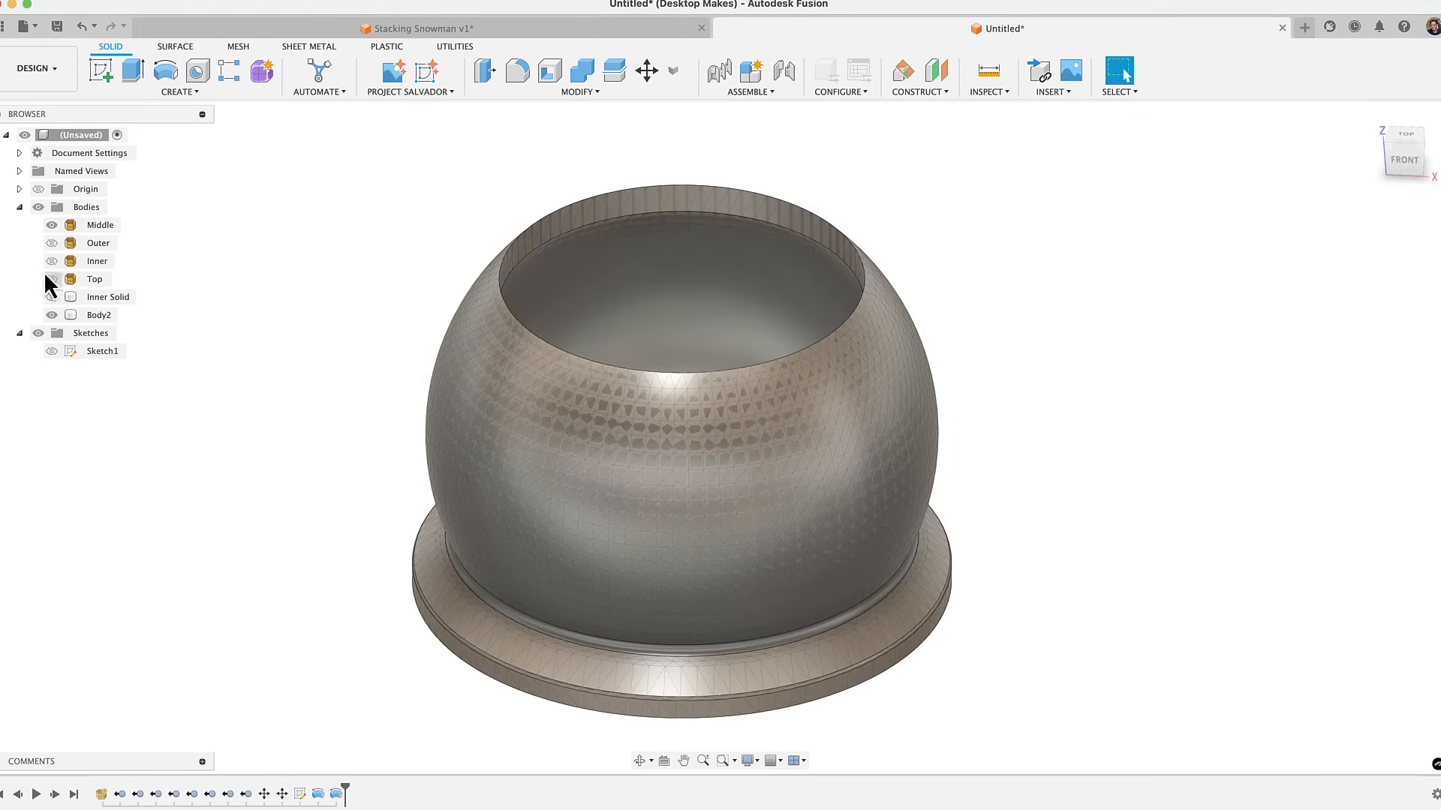
Compare the revolved body with the Middle mesh by toggling visibility, and rename the body as Middle Solid
{"action": "left_click", "coordinate": [51, 315]}
{"action": "left_click", "coordinate": [51, 315]}
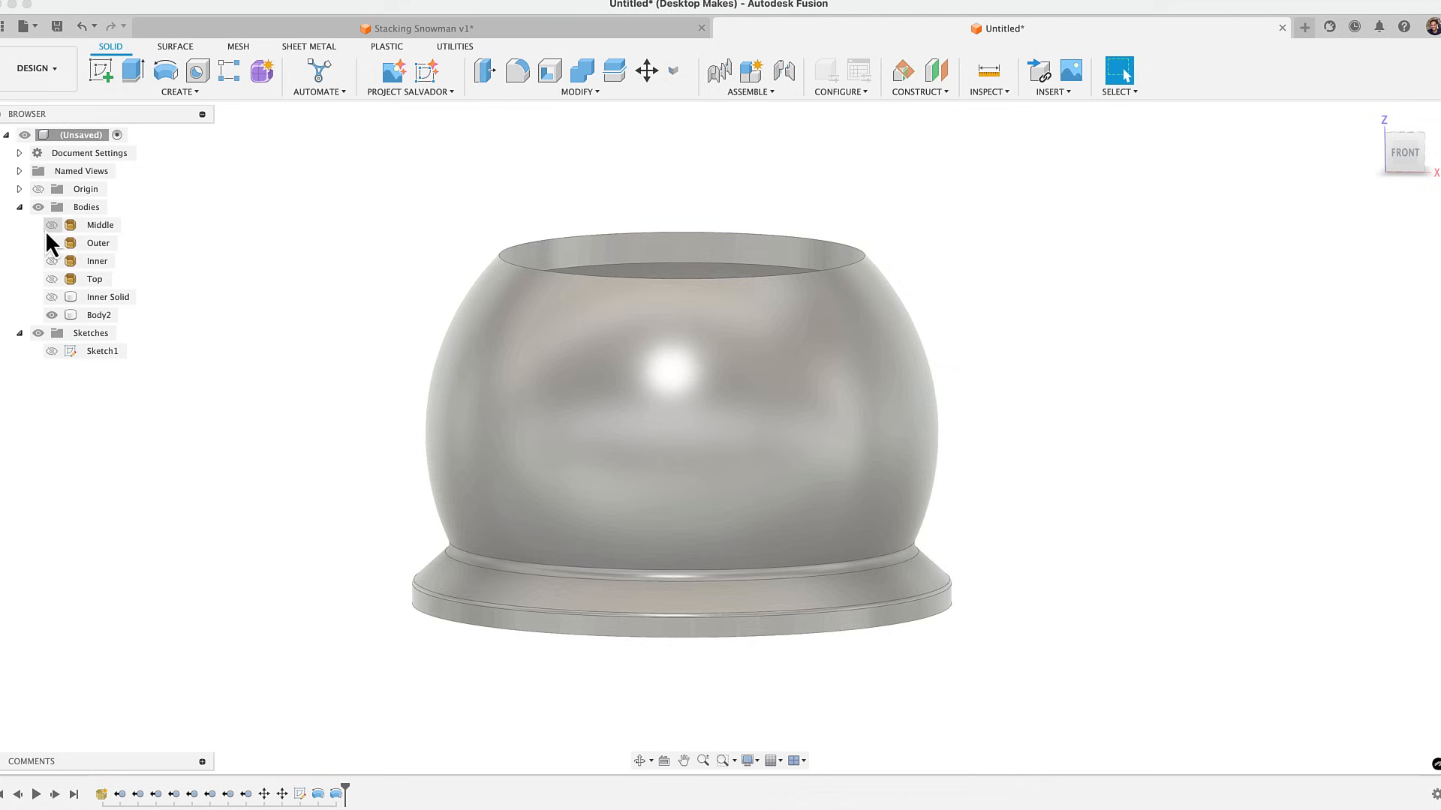
{"action": "left_click", "coordinate": [1381, 156]}
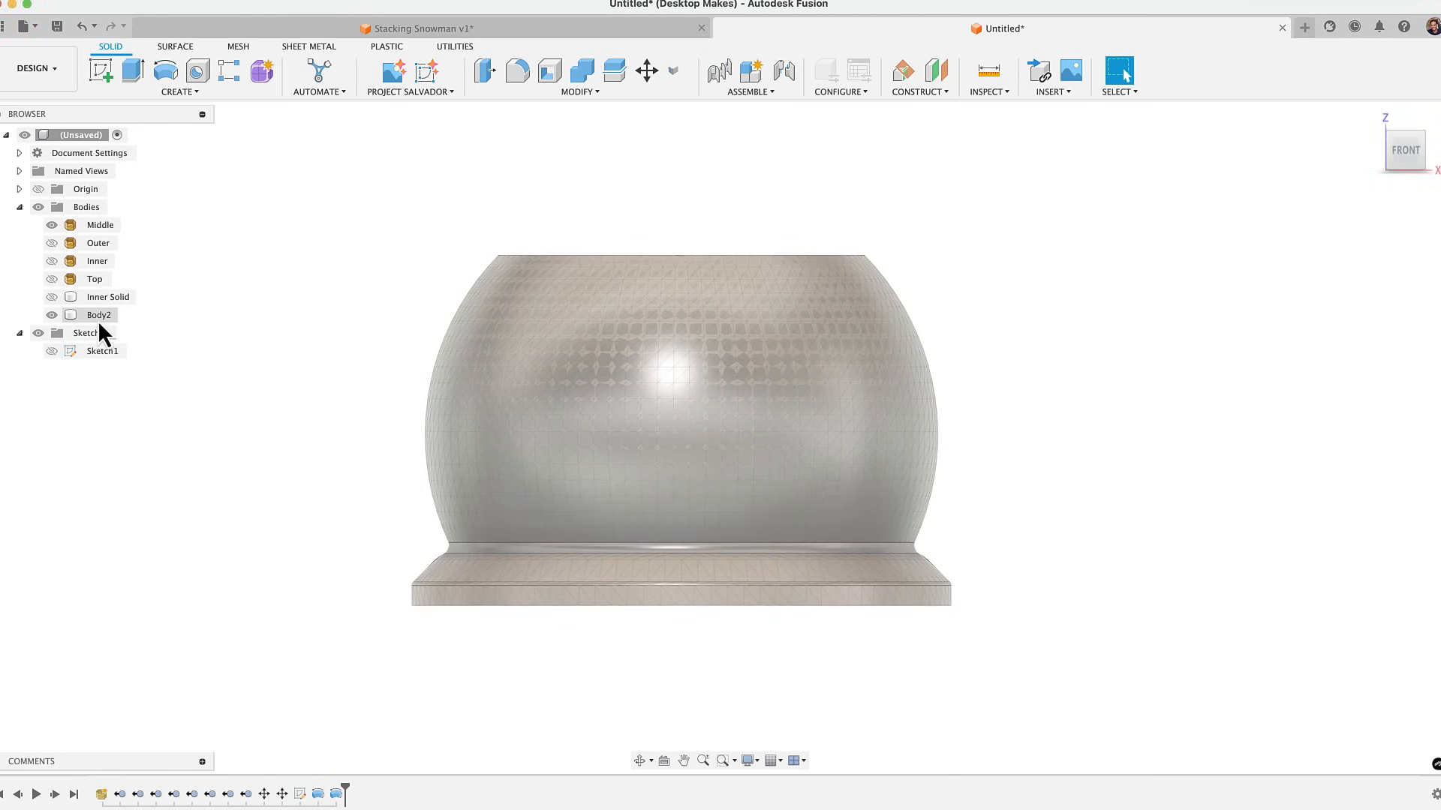
{"action": "double_click", "coordinate": [98, 317]}
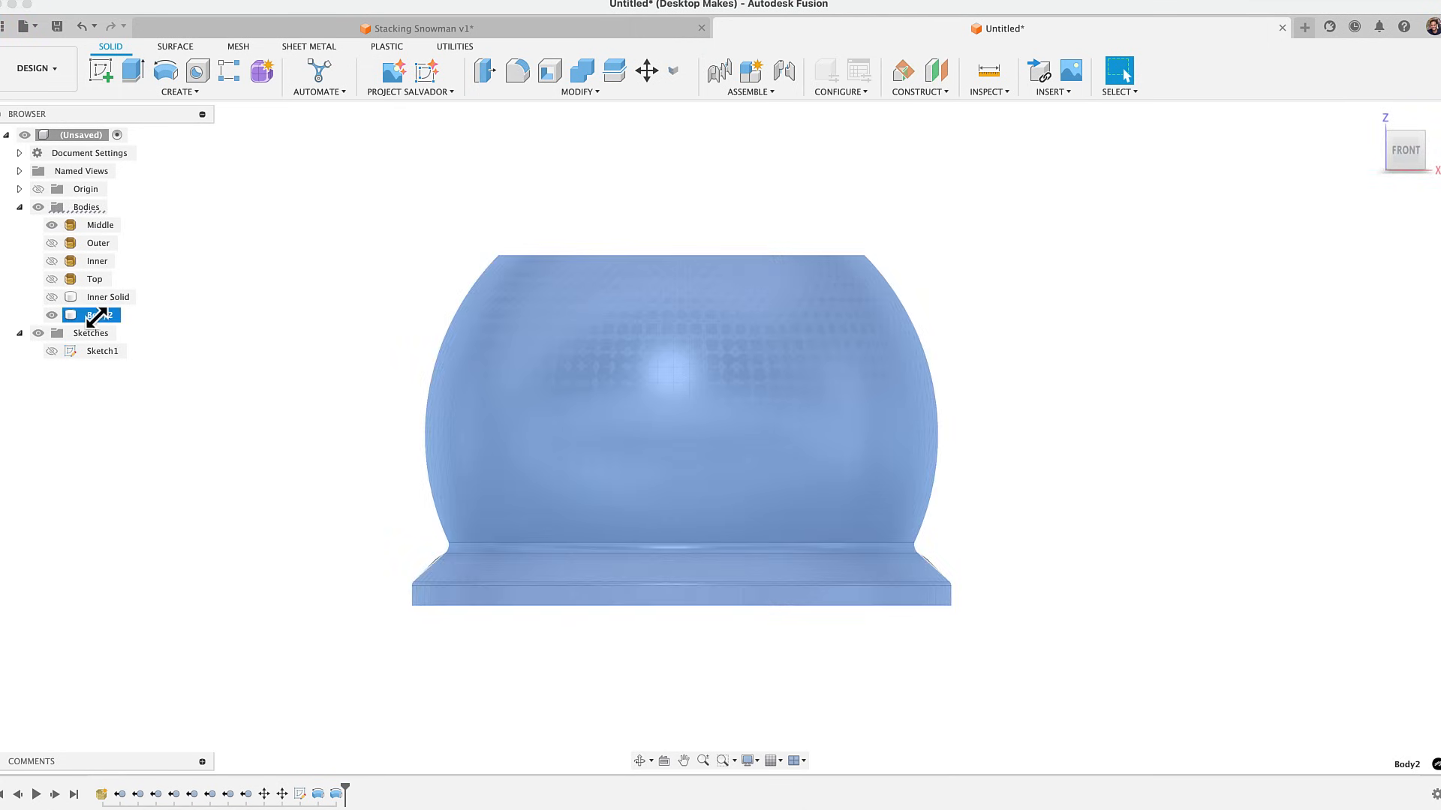
{"action": "type", "text": "Middle Solid"}
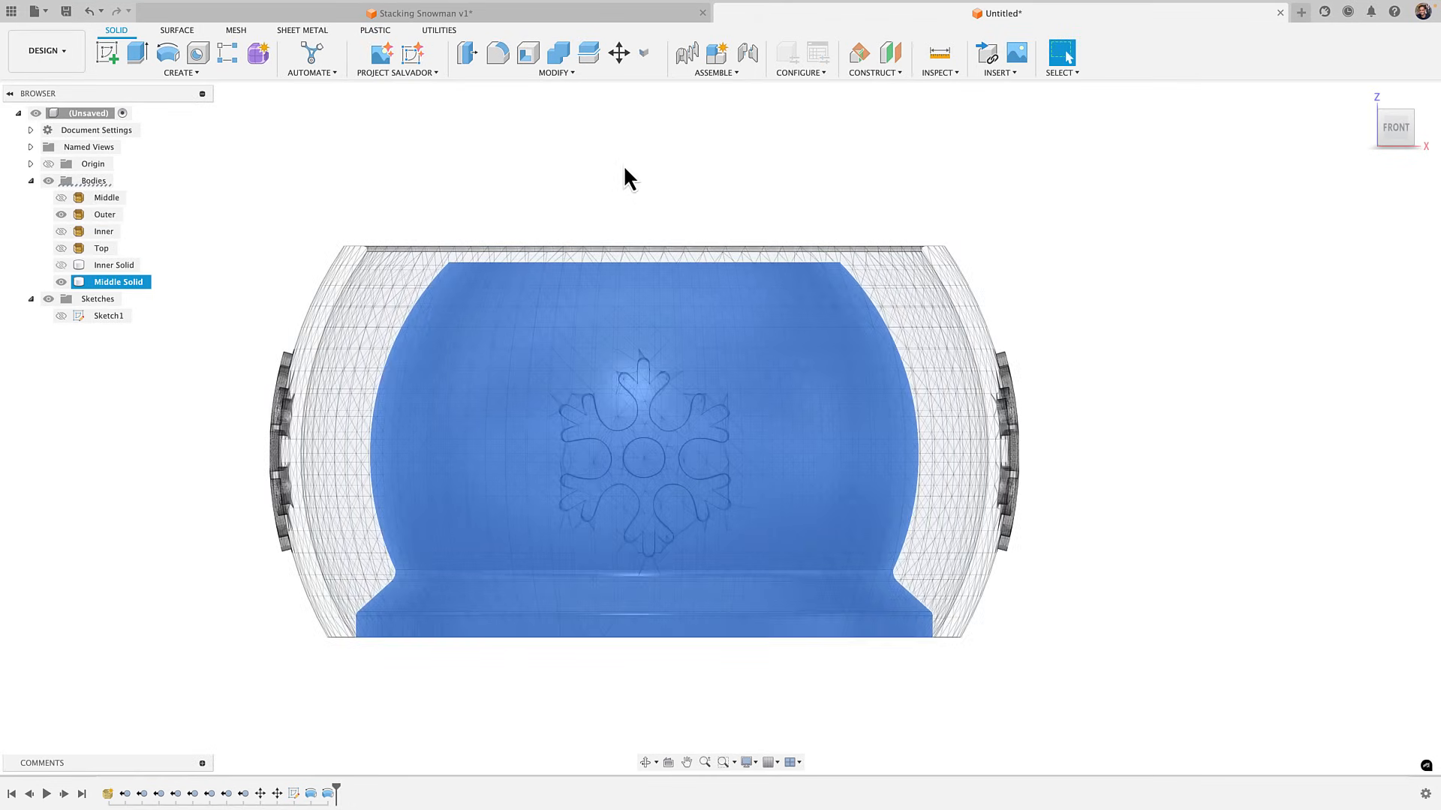
{"action": "left_click", "coordinate": [617, 174]}
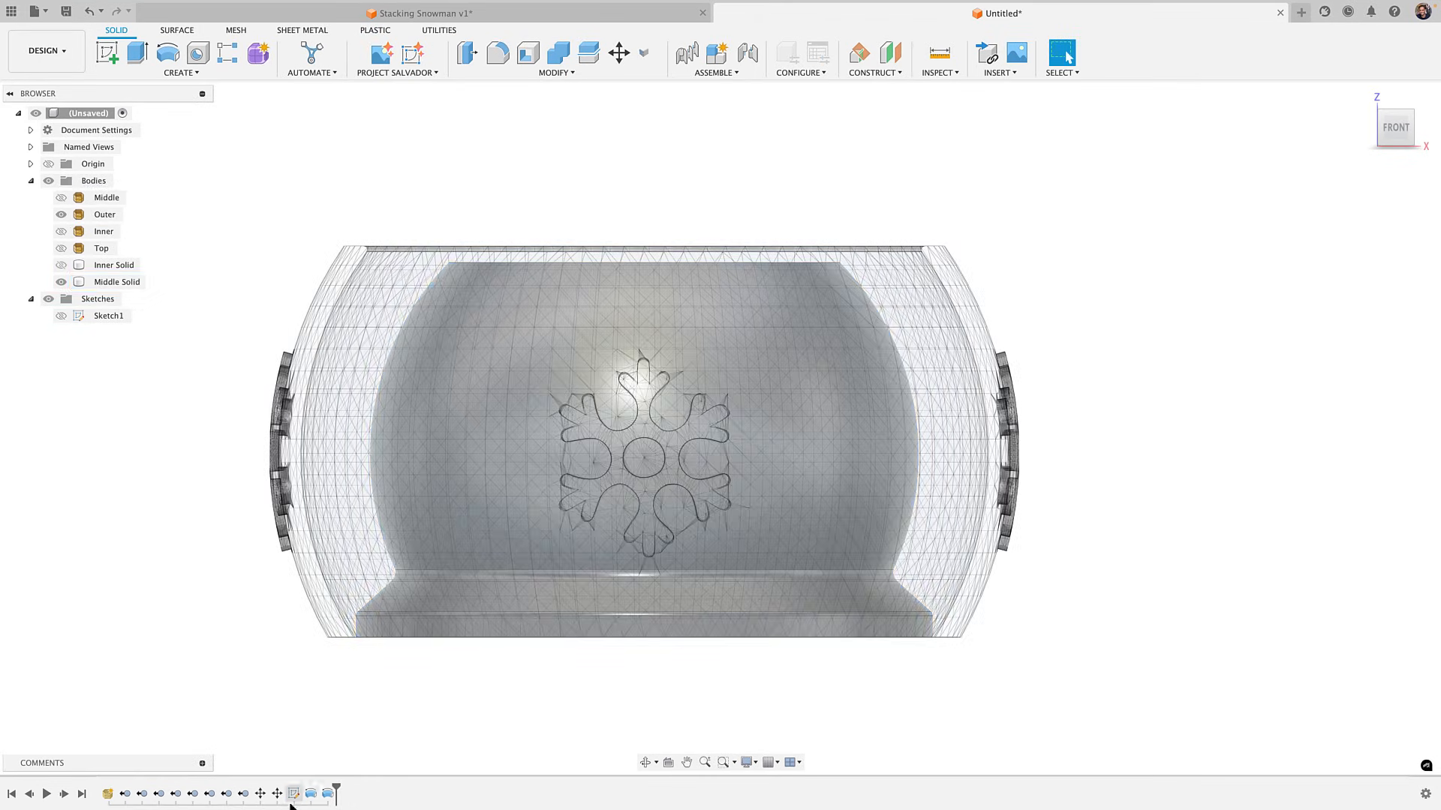
Reopen Sketch1 for editing and inspect the gap between the inner and middle profiles at the baseline
{"action": "double_click", "coordinate": [294, 794]}
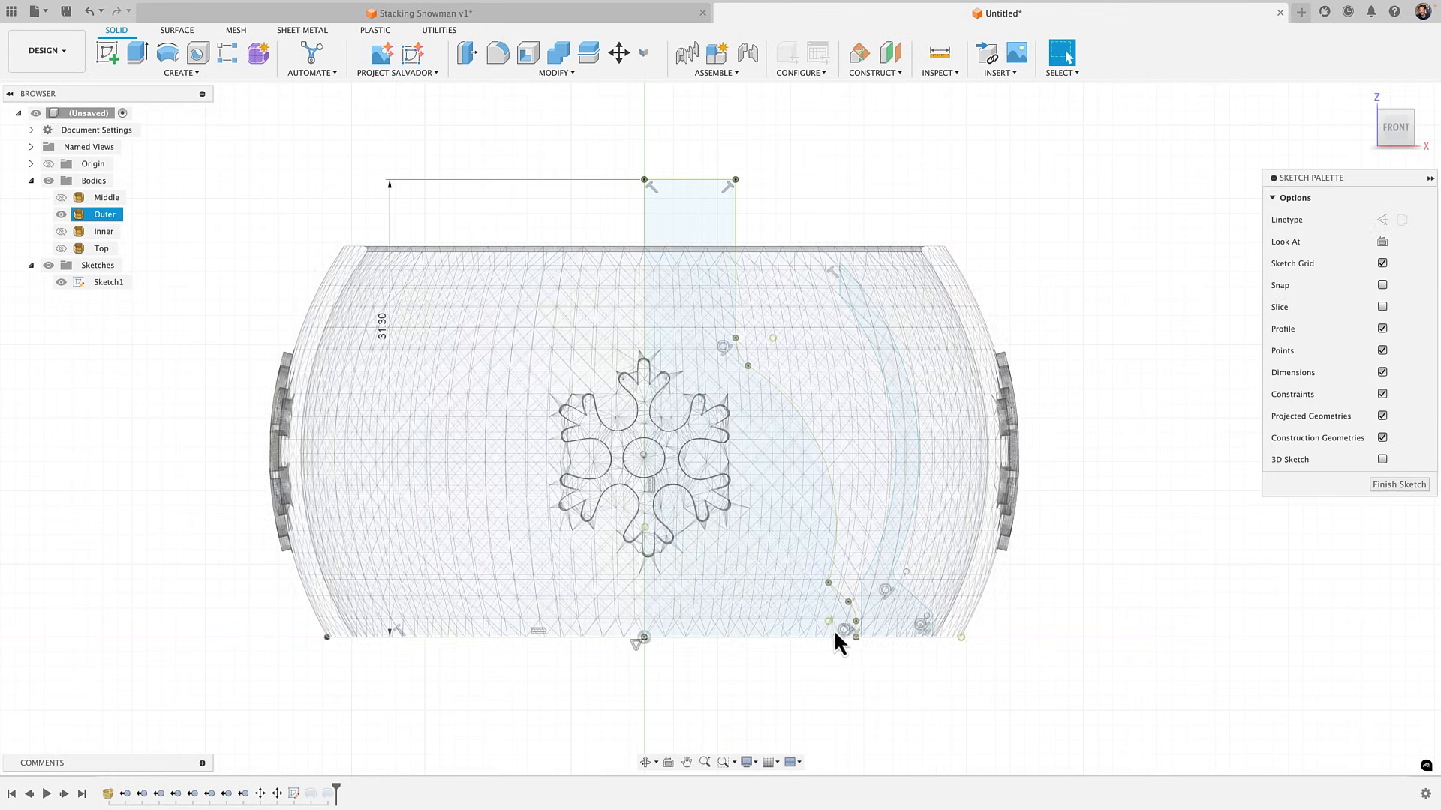
{"action": "scroll", "coordinate": [834, 629], "scroll_direction": "up", "scroll_amount": 5}
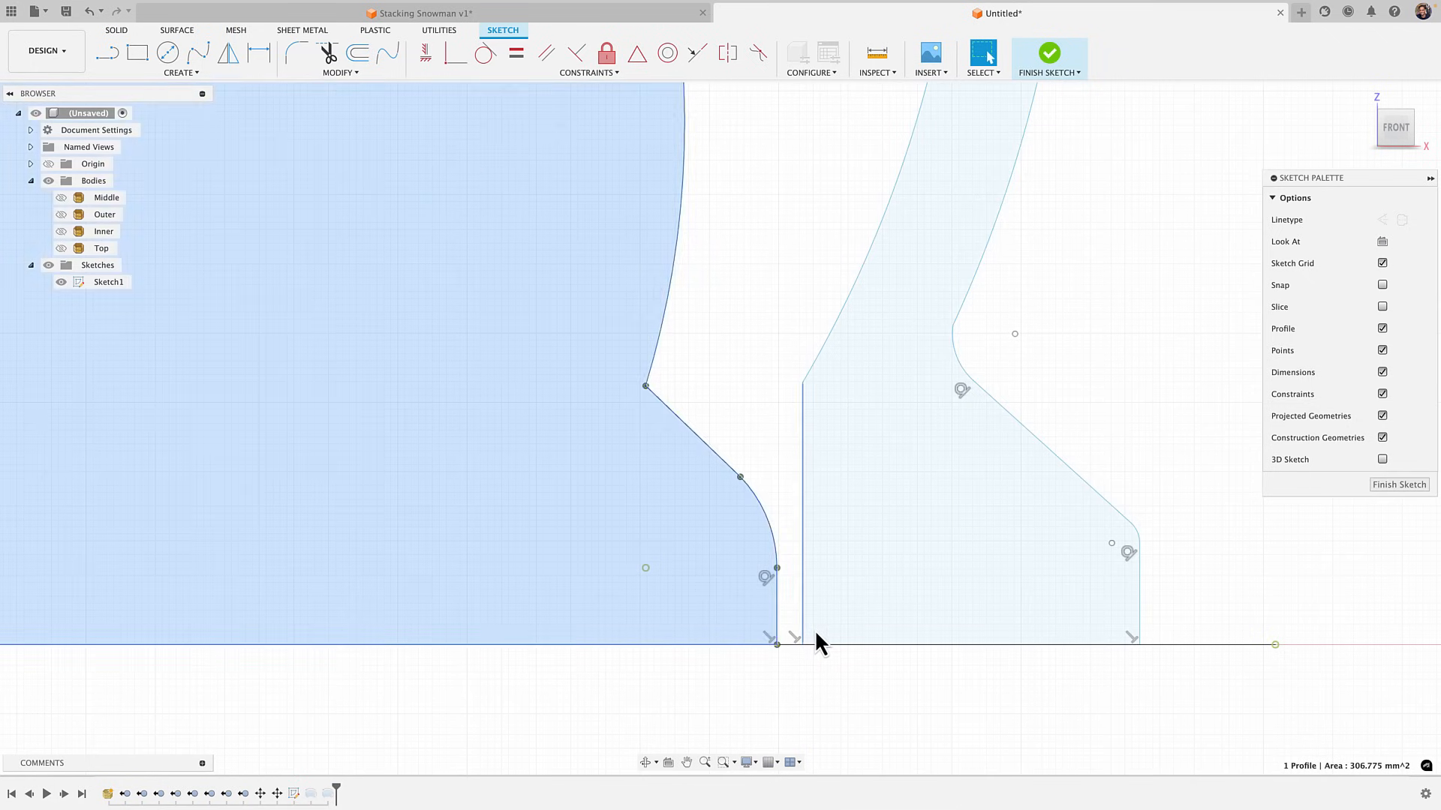
{"action": "scroll", "coordinate": [829, 622], "scroll_direction": "up", "scroll_amount": 5}
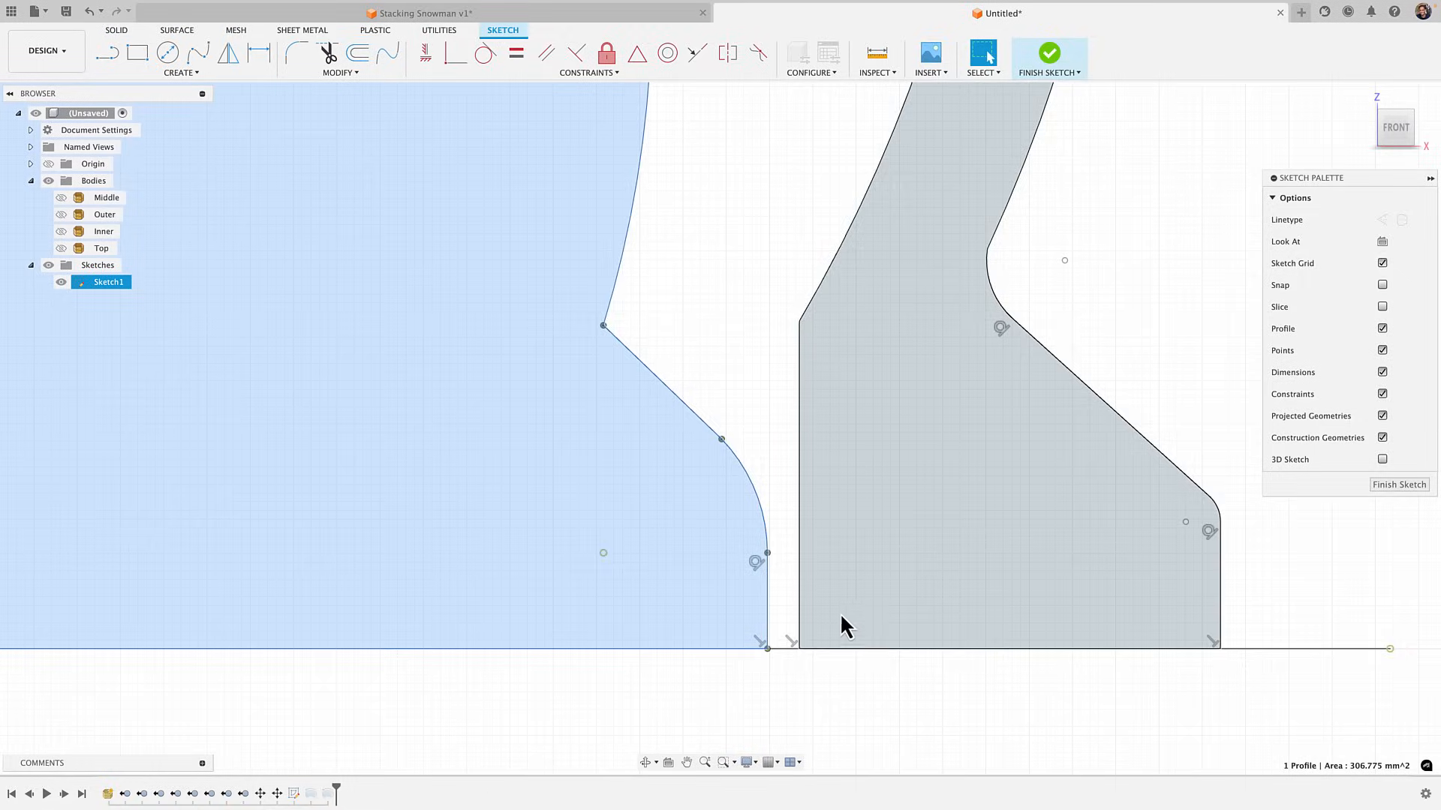
{"action": "left_click", "coordinate": [904, 481]}
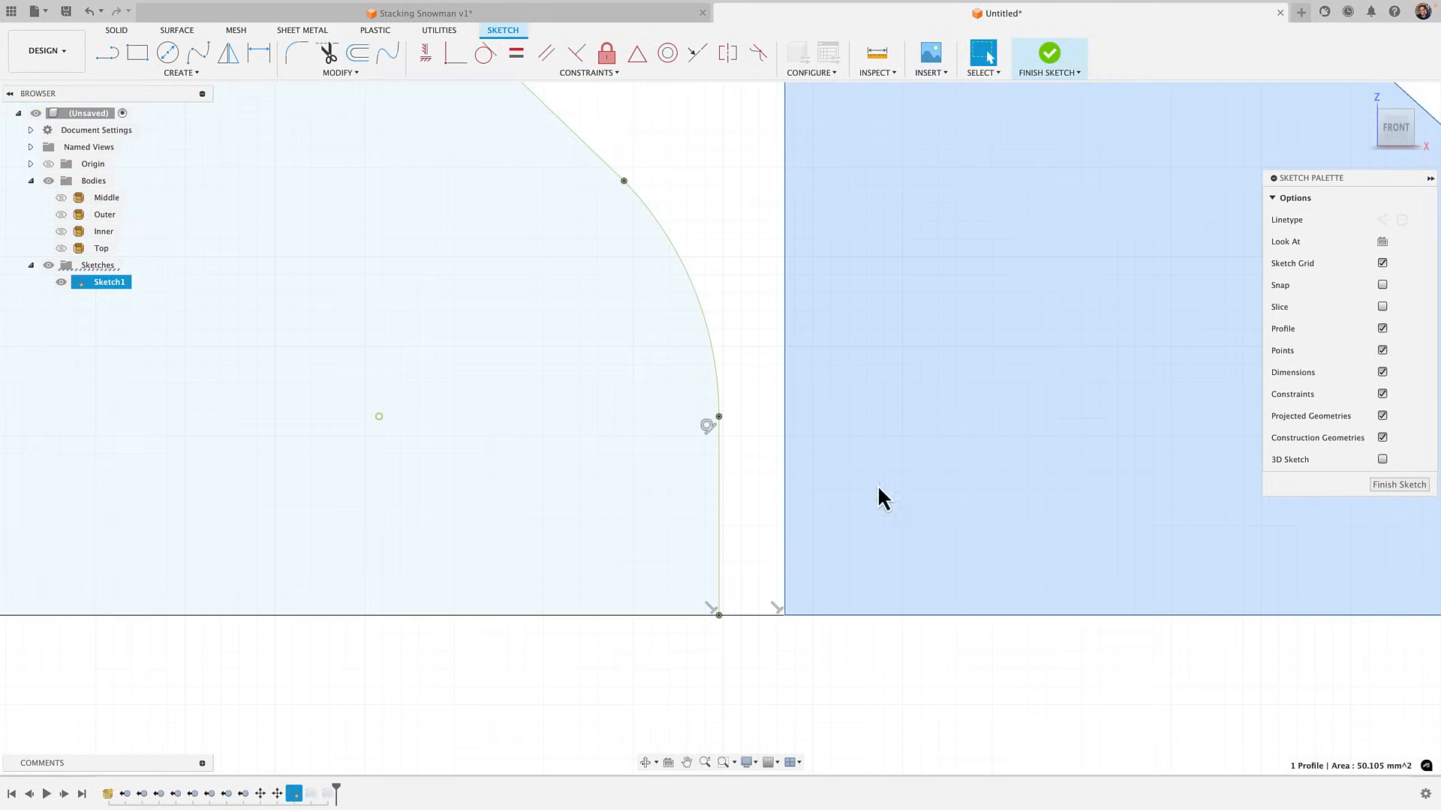
{"action": "left_click", "coordinate": [697, 509]}
{"action": "left_click", "coordinate": [743, 502]}
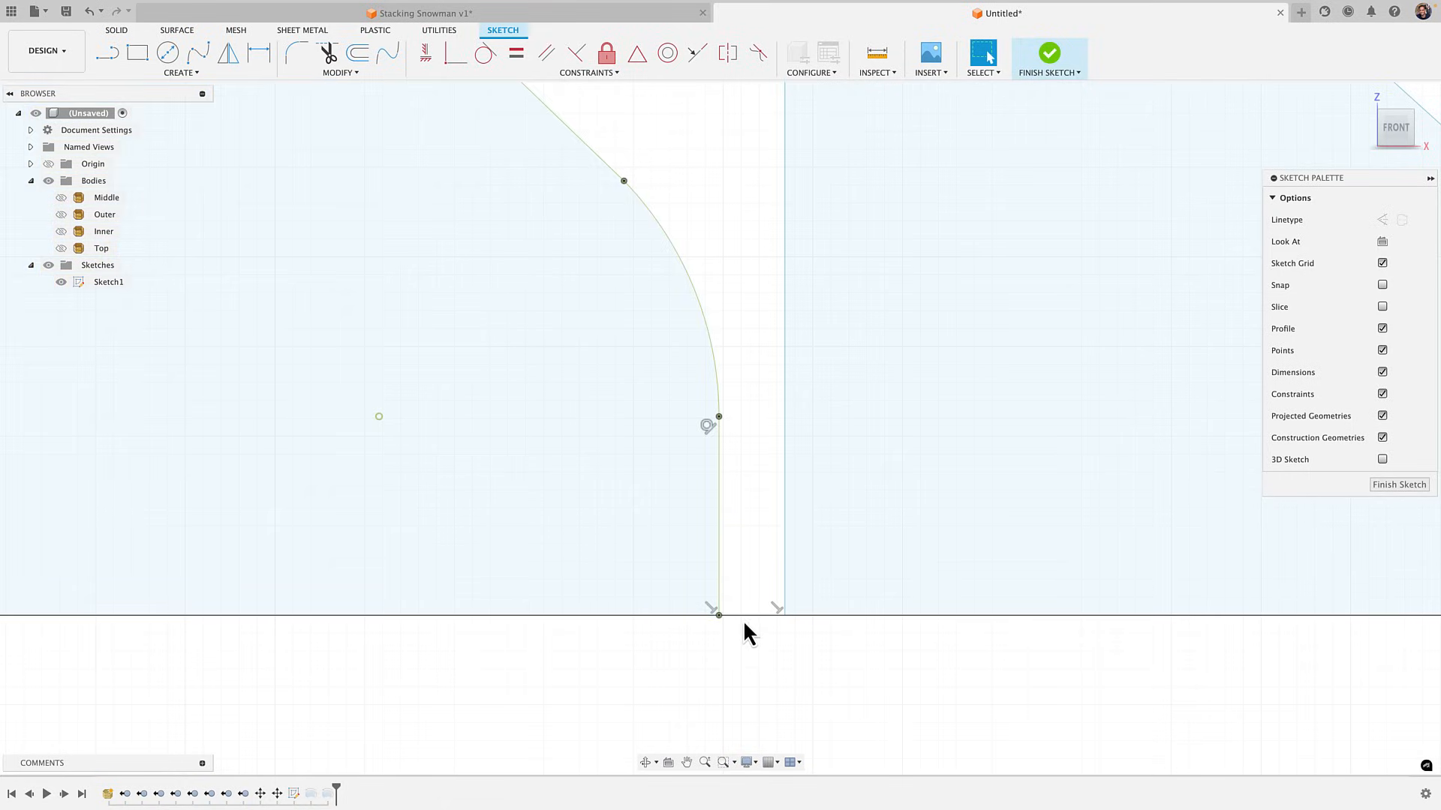
Dimension the baseline gap between the inner profile's outer corner and the middle profile's inner edge at 0.4 mm
{"action": "key", "text": "d"}
{"action": "left_click", "coordinate": [718, 614]}
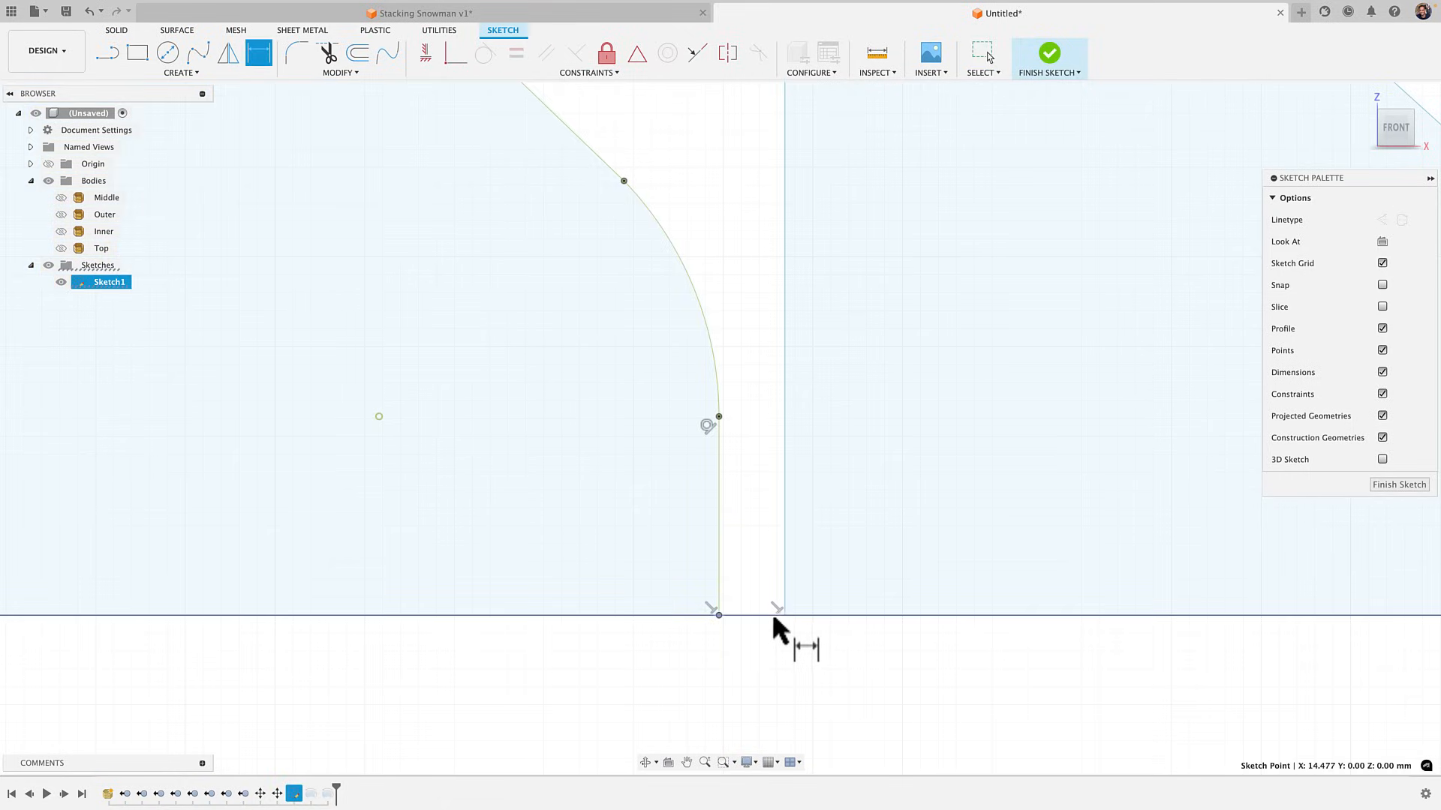
{"action": "left_click", "coordinate": [784, 616]}
{"action": "left_click", "coordinate": [785, 660]}
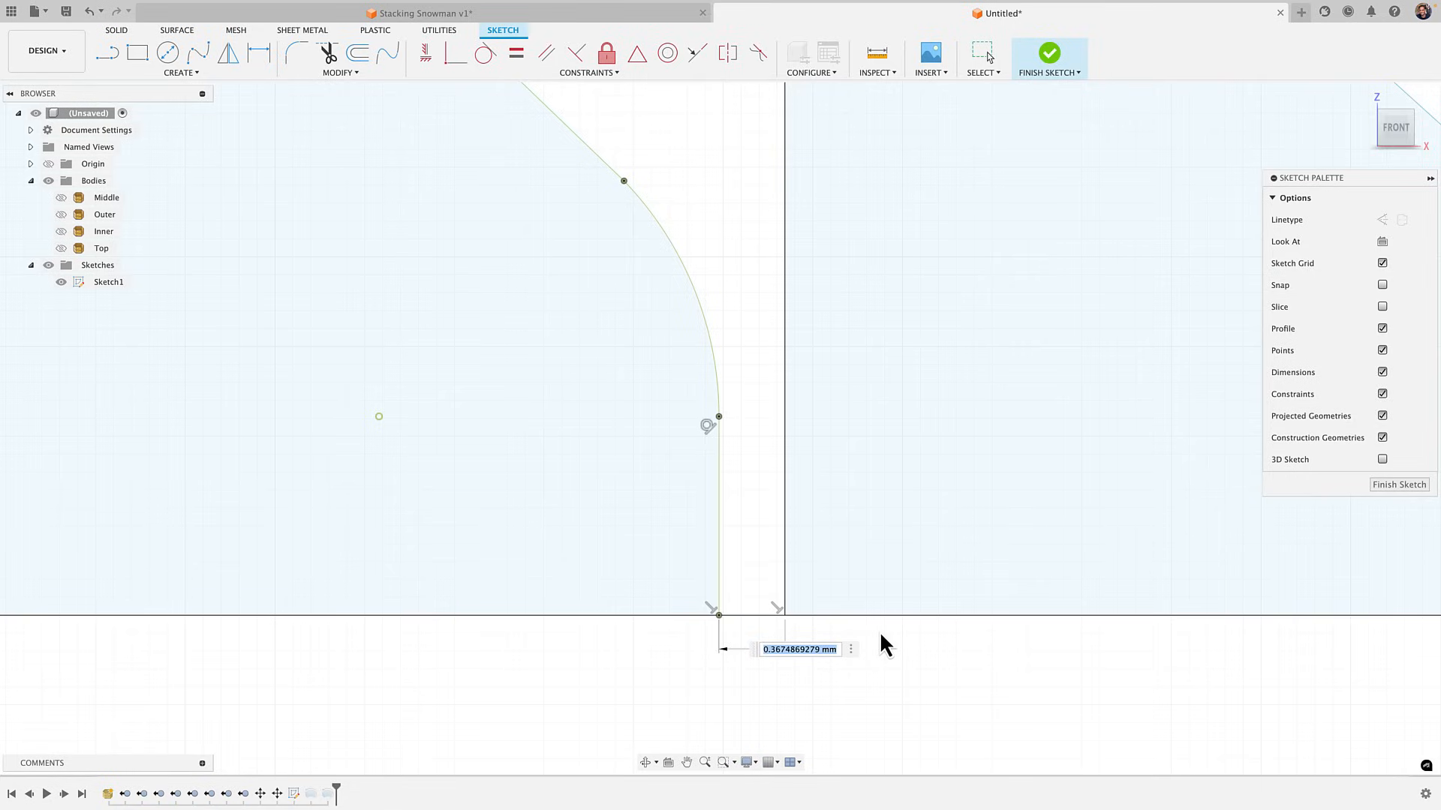
{"action": "type", "text": "0.4"}
{"action": "key", "text": "Return"}
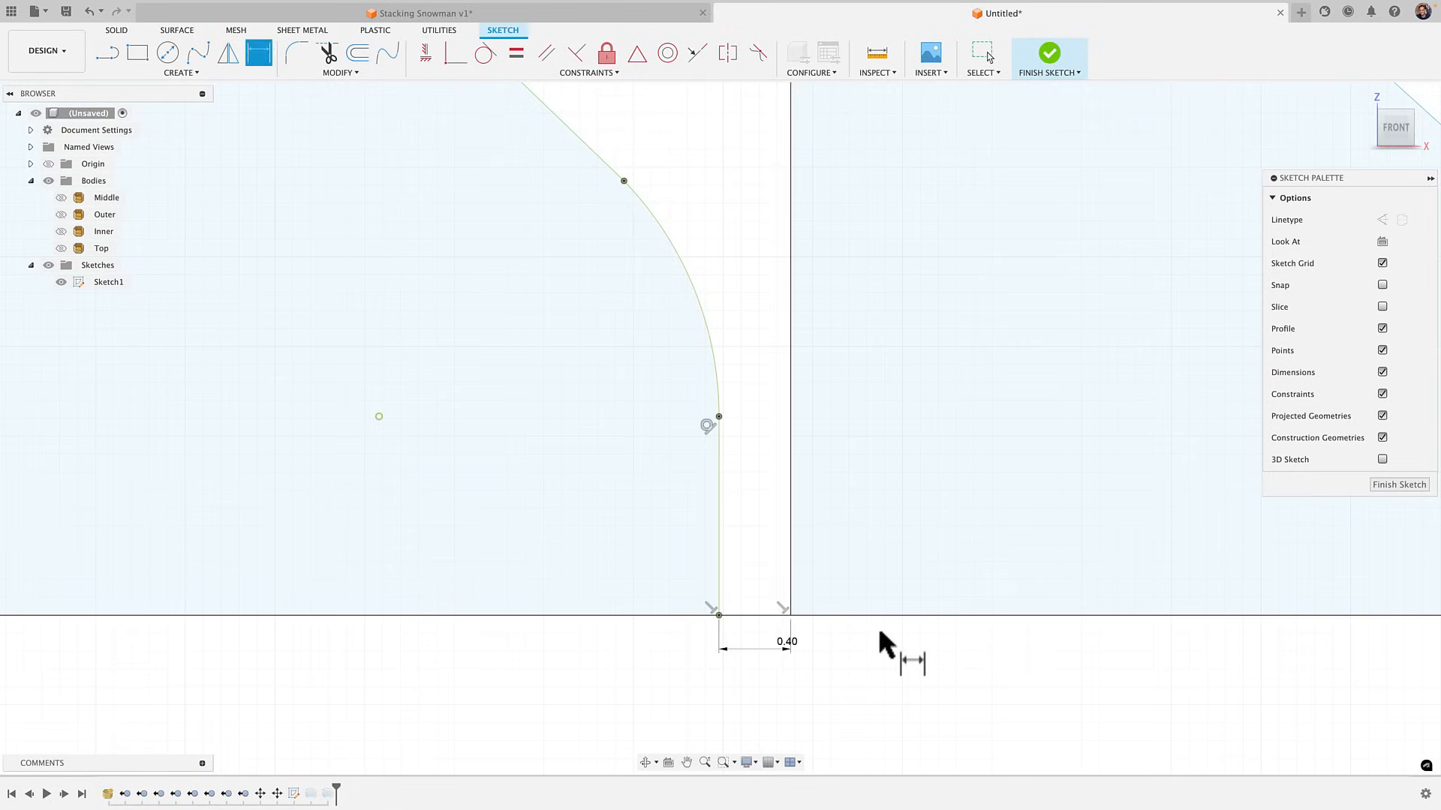
{"action": "scroll", "coordinate": [879, 632], "scroll_direction": "down", "scroll_amount": 10}
{"action": "middle_click_drag", "start_coordinate": [851, 639], "coordinate": [800, 697]}
{"action": "key", "text": "Escape"}
Sketch a vertical reference line about 30 mm long beside the middle profile, crossing the baseline's height
{"action": "scroll", "coordinate": [989, 499], "scroll_direction": "down", "scroll_amount": 1}
{"action": "middle_click_drag", "start_coordinate": [989, 498], "coordinate": [878, 574]}
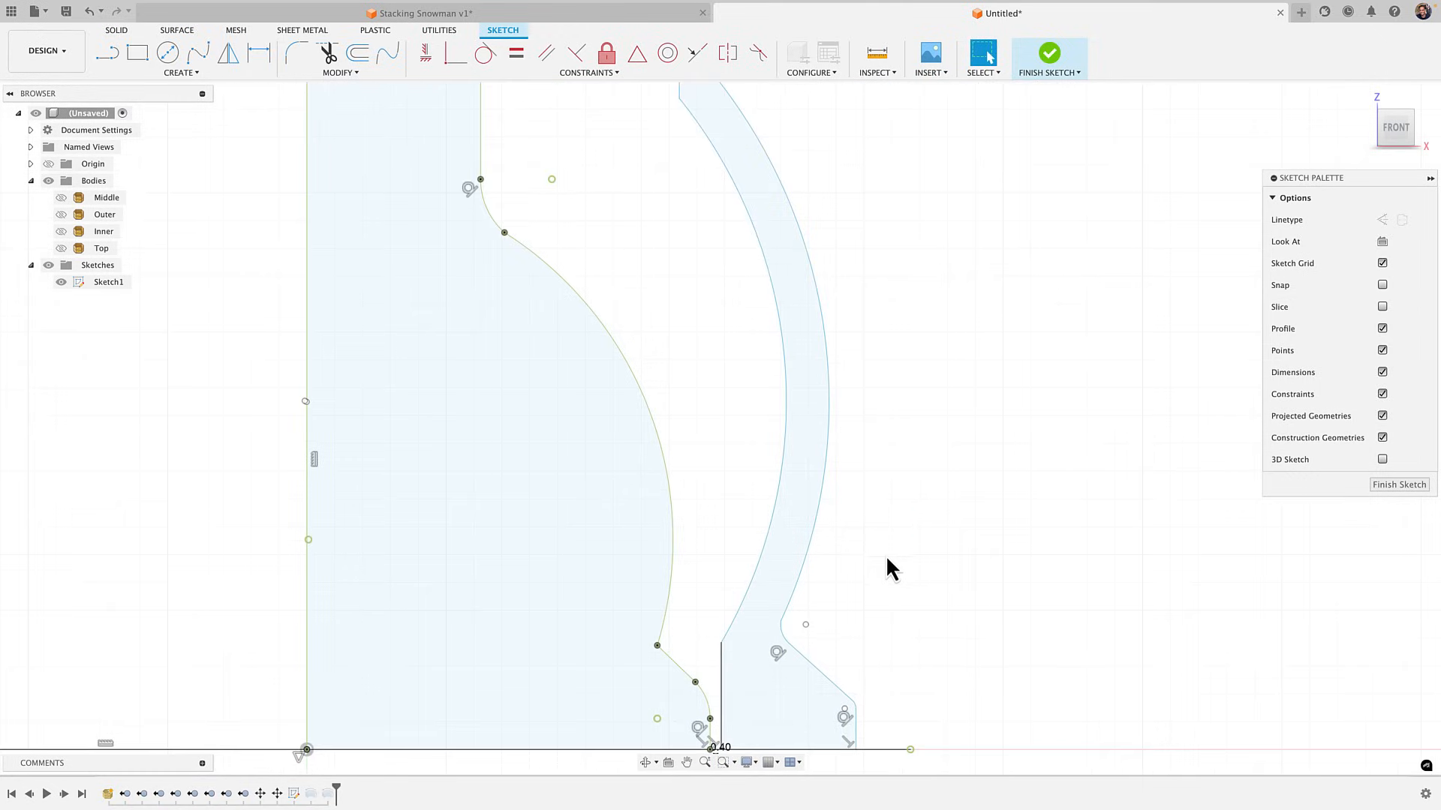
{"action": "scroll", "coordinate": [887, 568], "scroll_direction": "down", "scroll_amount": 3}
{"action": "middle_click_drag", "start_coordinate": [923, 508], "coordinate": [903, 514]}
{"action": "key", "text": "l"}
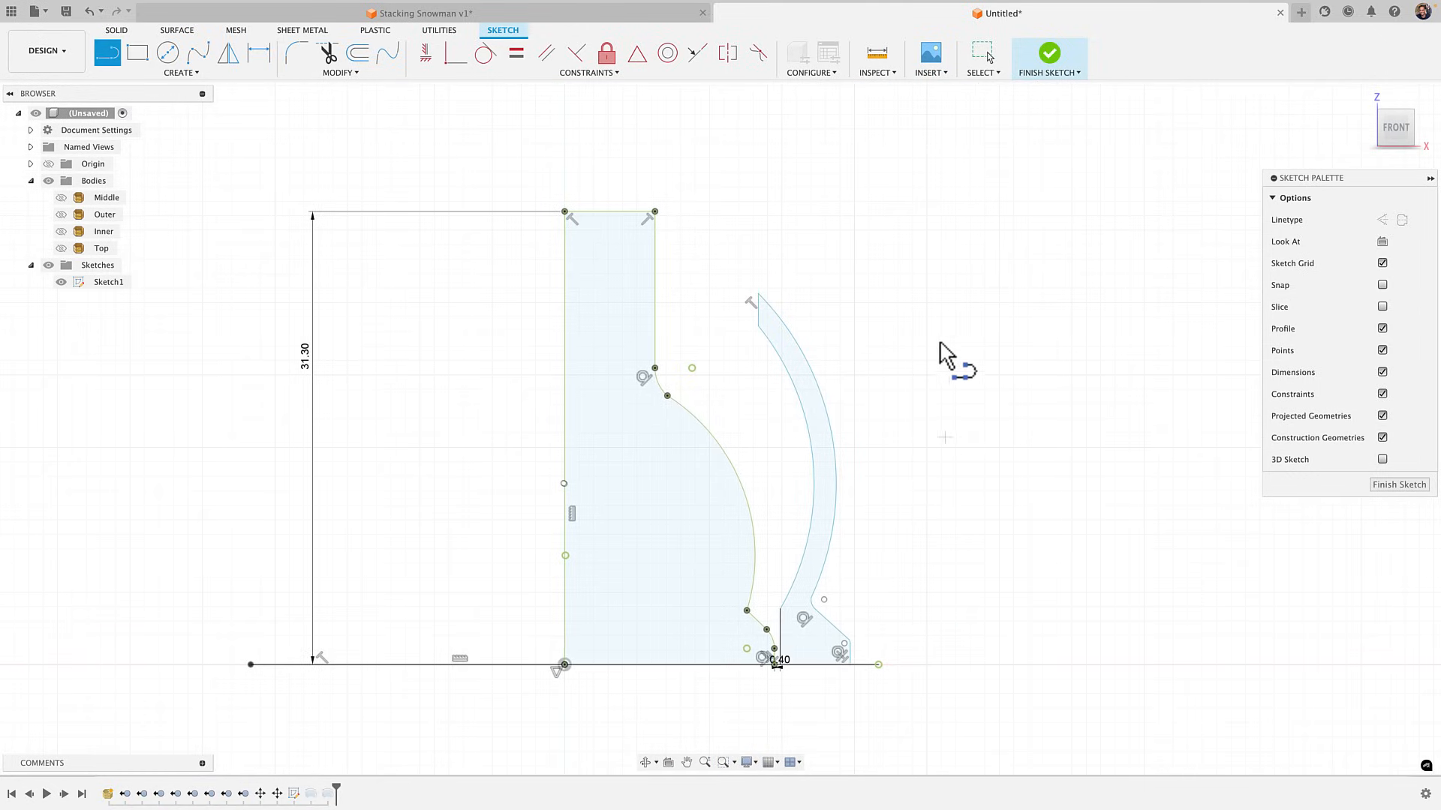
{"action": "left_click", "coordinate": [928, 265]}
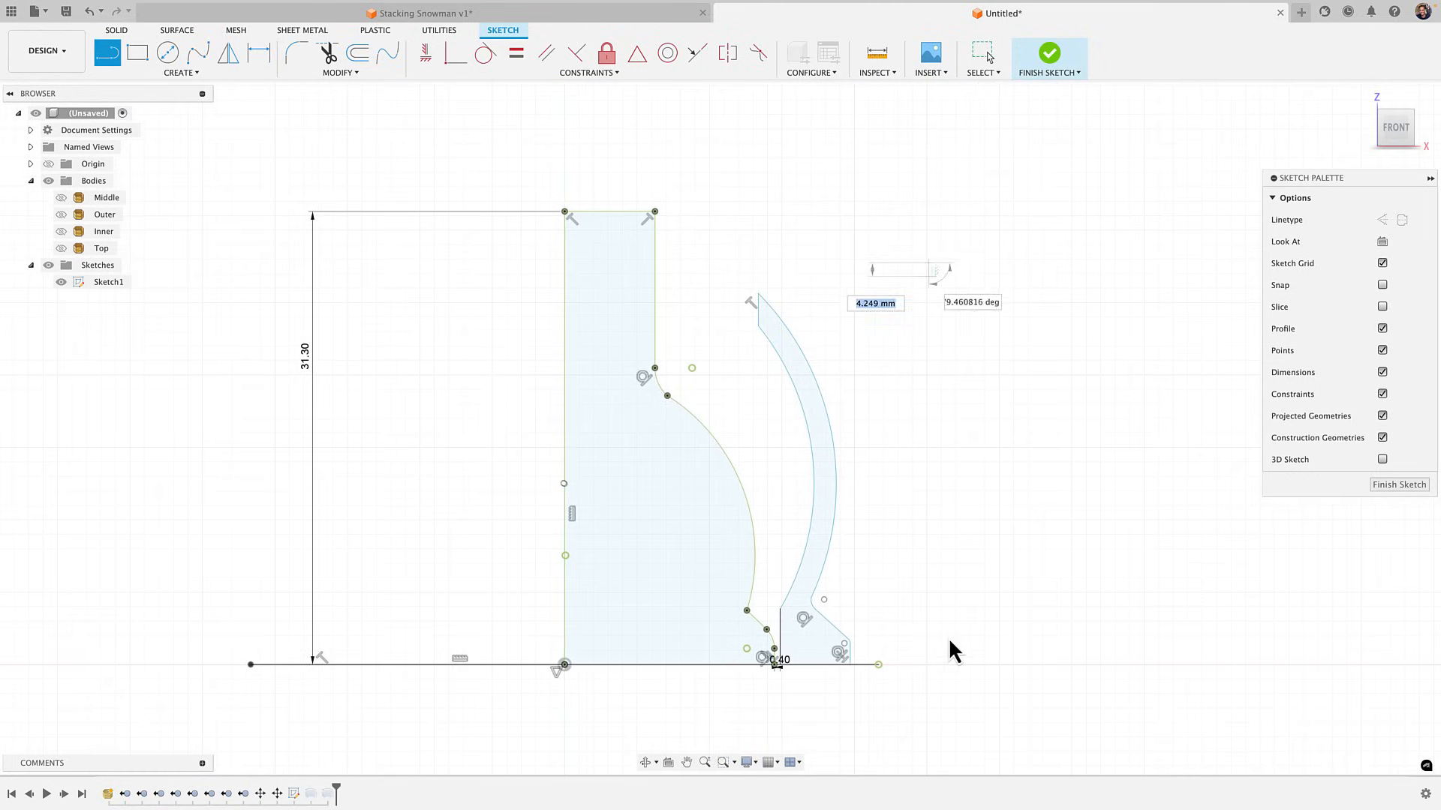
{"action": "double_click", "coordinate": [930, 698]}
Move the reference line onto the inner profile's outer base edge and select the middle rim region it cuts off to check clearance
{"action": "mouse_move", "coordinate": [929, 562]}
{"action": "left_mouse_down"}
{"action": "mouse_move", "coordinate": [868, 598]}
{"action": "mouse_move", "coordinate": [756, 614]}
{"action": "left_mouse_up"}
{"action": "scroll", "coordinate": [769, 622], "scroll_direction": "up", "scroll_amount": 5}
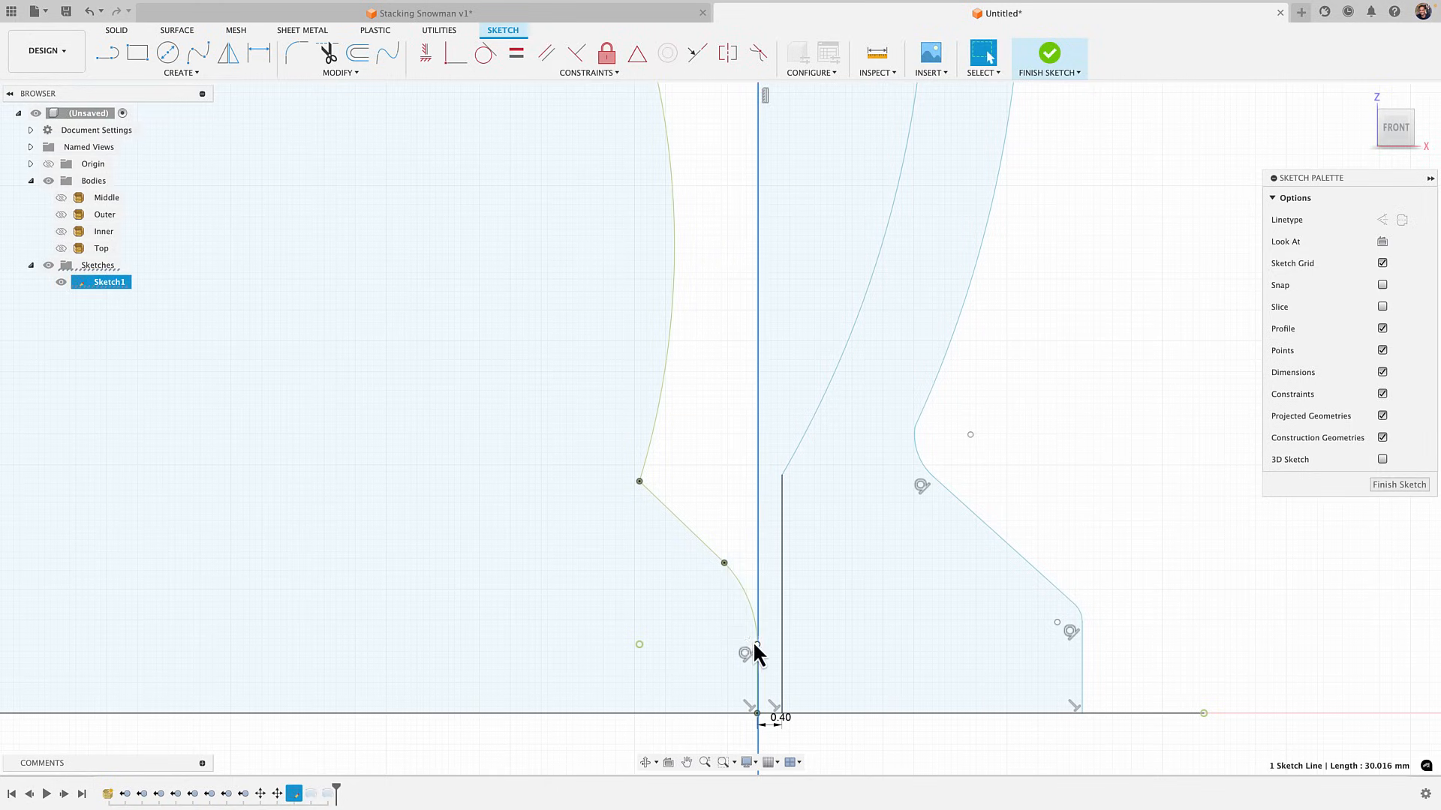
{"action": "scroll", "coordinate": [748, 651], "scroll_direction": "down", "scroll_amount": 3}
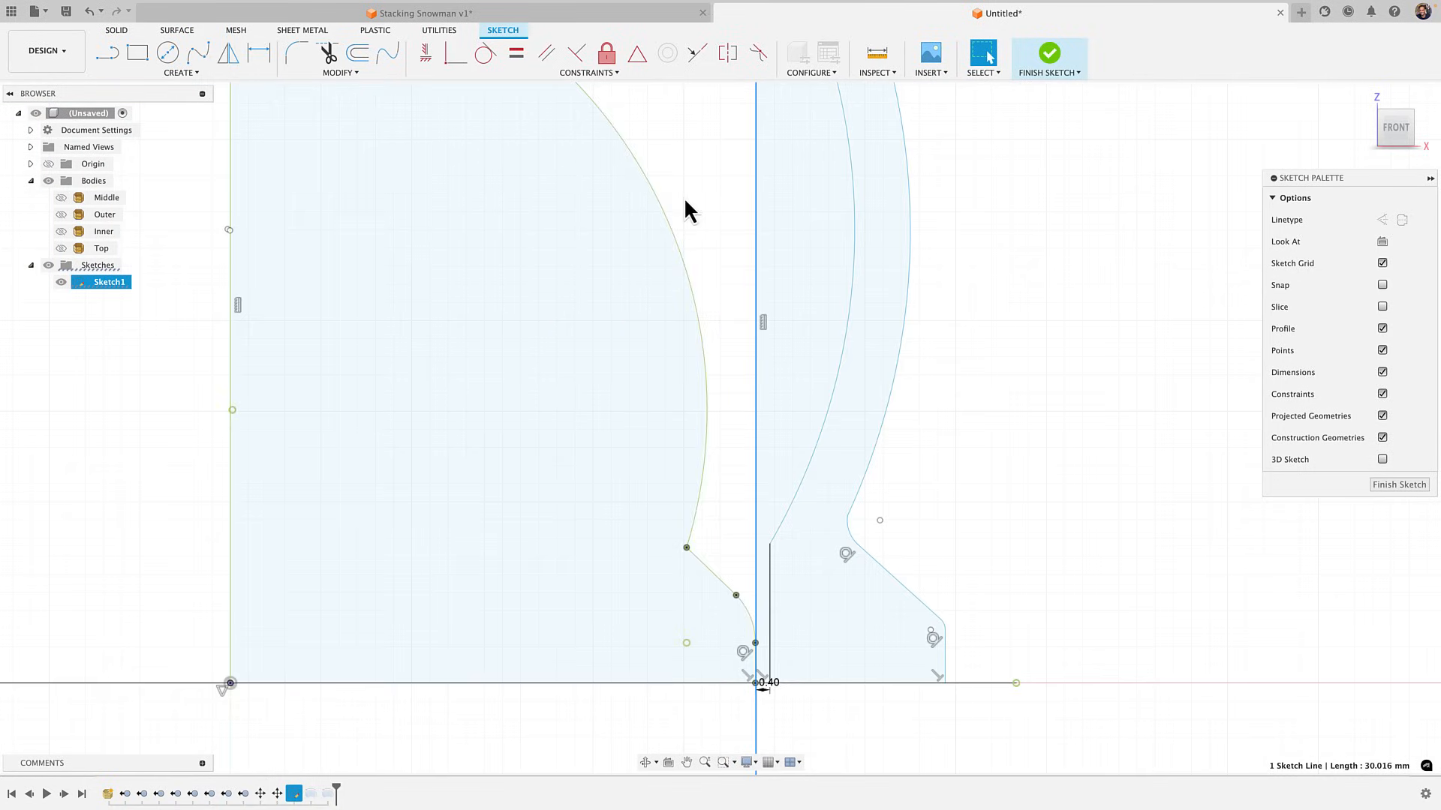
{"action": "scroll", "coordinate": [679, 153], "scroll_direction": "down", "scroll_amount": 2}
{"action": "middle_click_drag", "start_coordinate": [679, 153], "coordinate": [671, 634]}
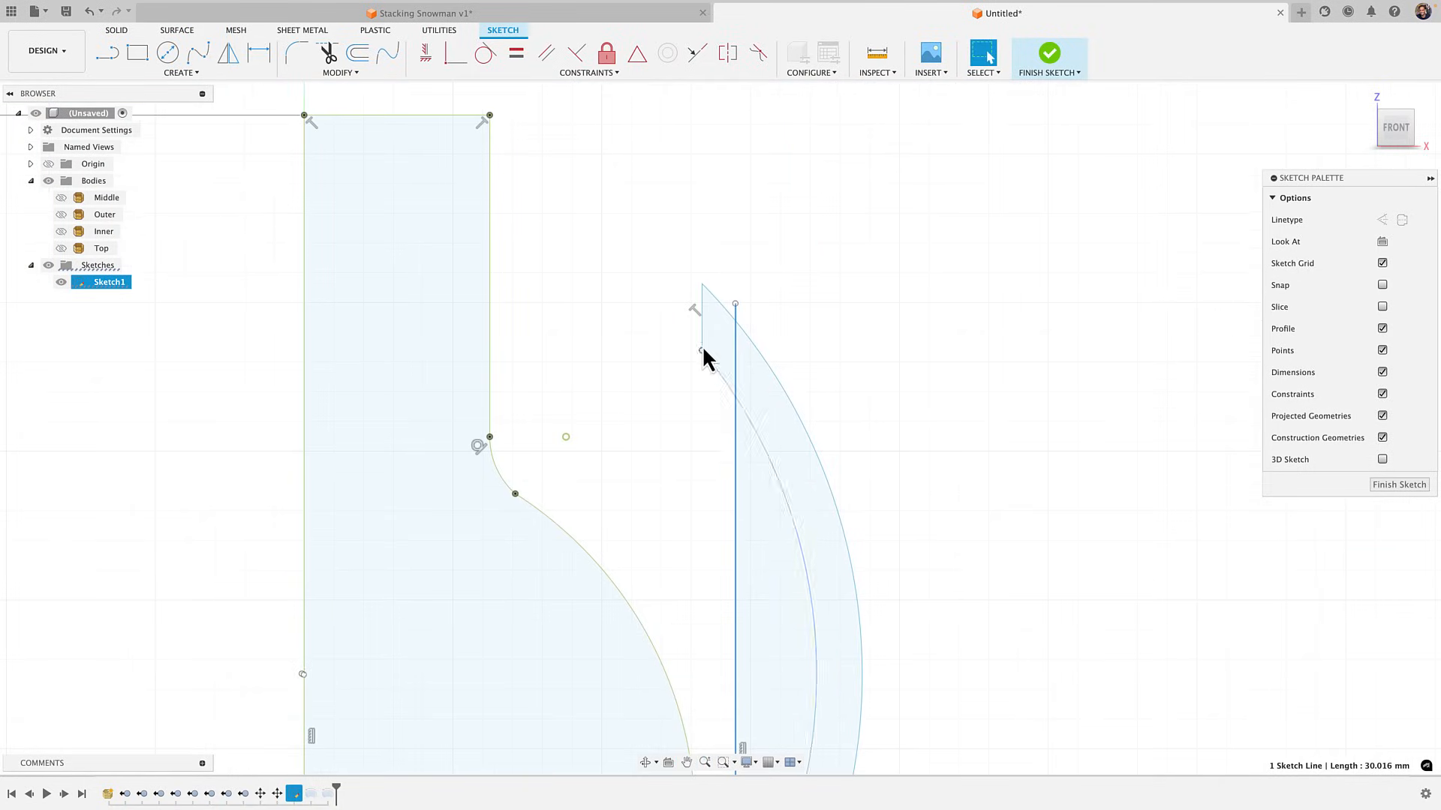
{"action": "left_click", "coordinate": [716, 331]}
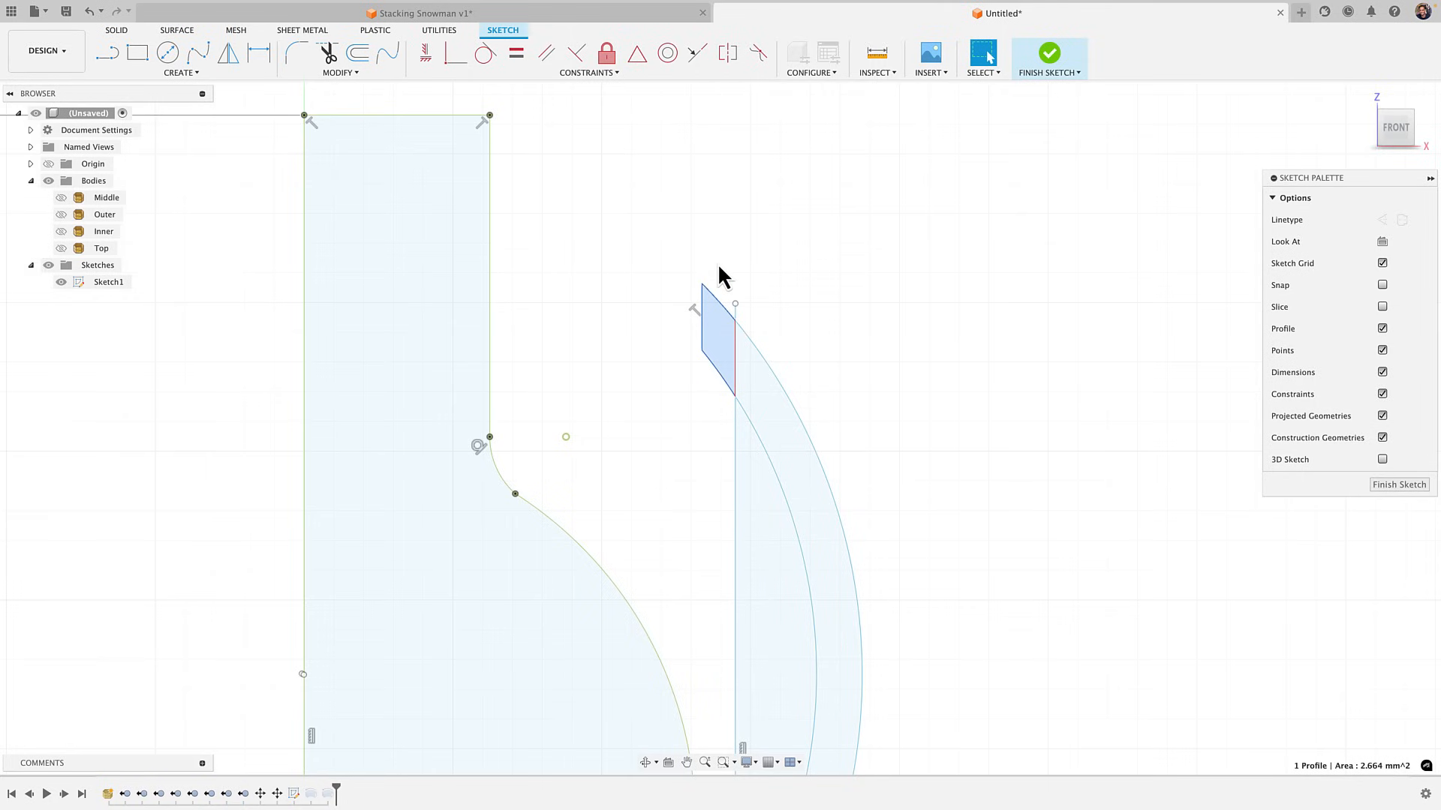
{"action": "scroll", "coordinate": [720, 274], "scroll_direction": "down", "scroll_amount": 5}
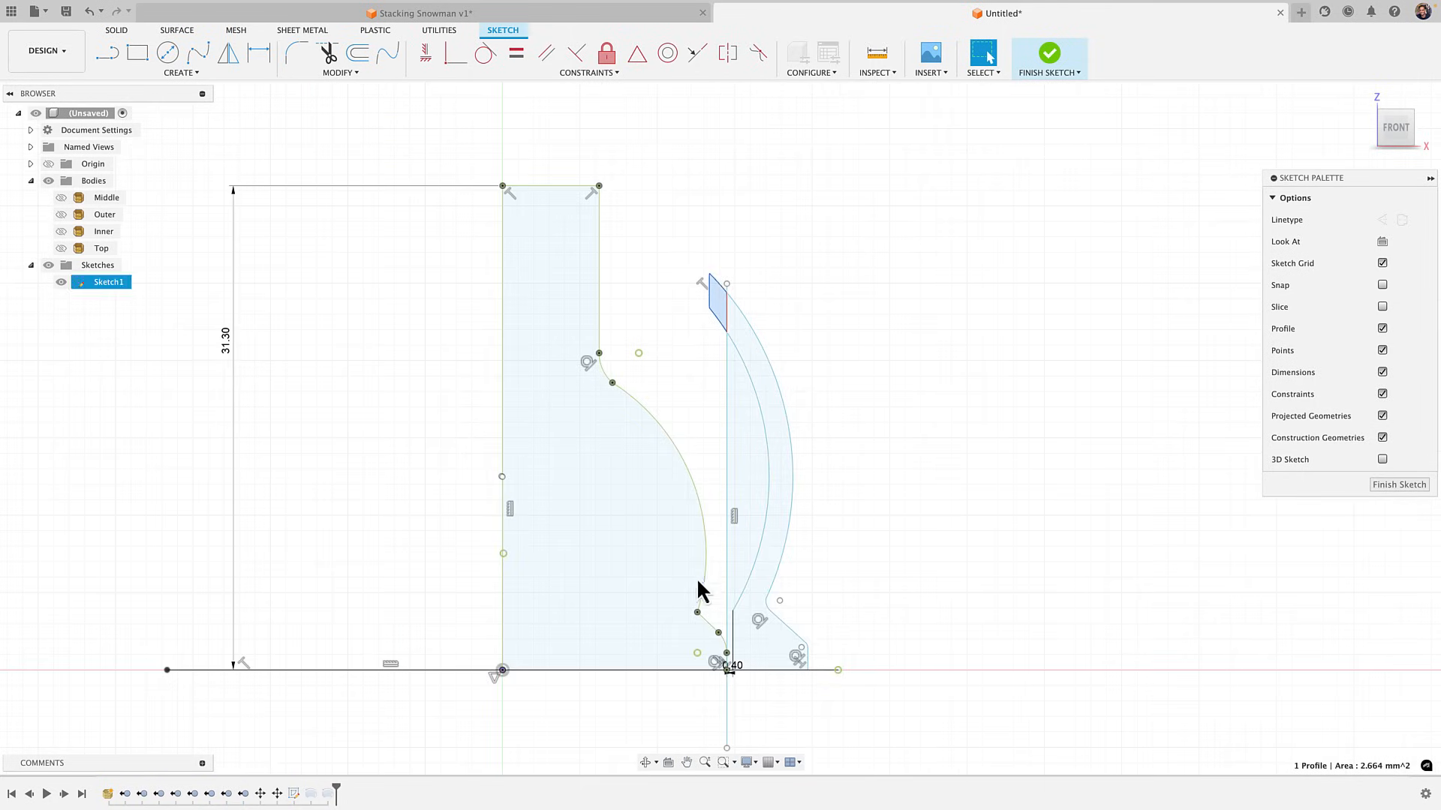
{"action": "scroll", "coordinate": [736, 294], "scroll_direction": "up", "scroll_amount": 3}
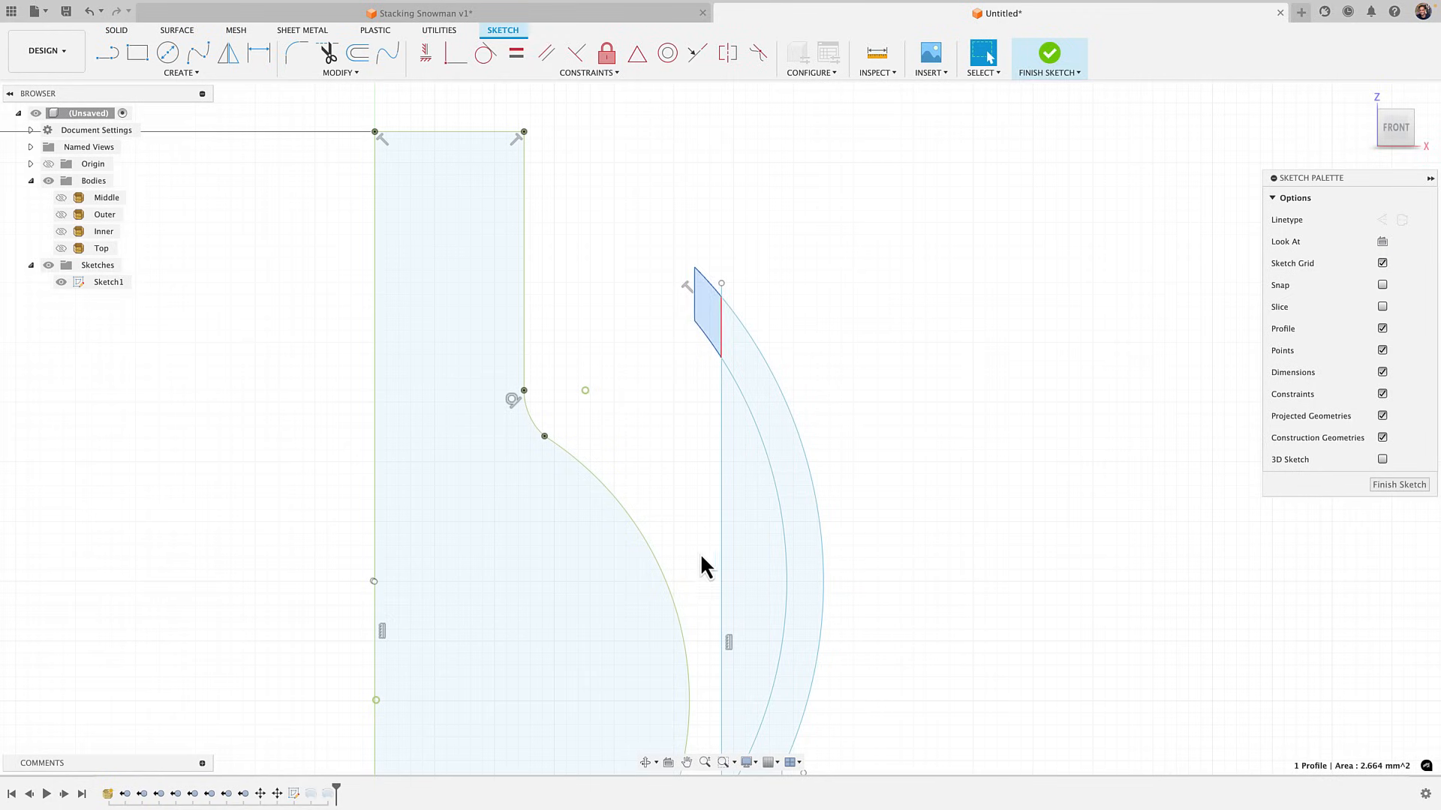
{"action": "scroll", "coordinate": [701, 559], "scroll_direction": "down", "scroll_amount": 1}
{"action": "middle_click_drag", "start_coordinate": [702, 681], "coordinate": [704, 522]}
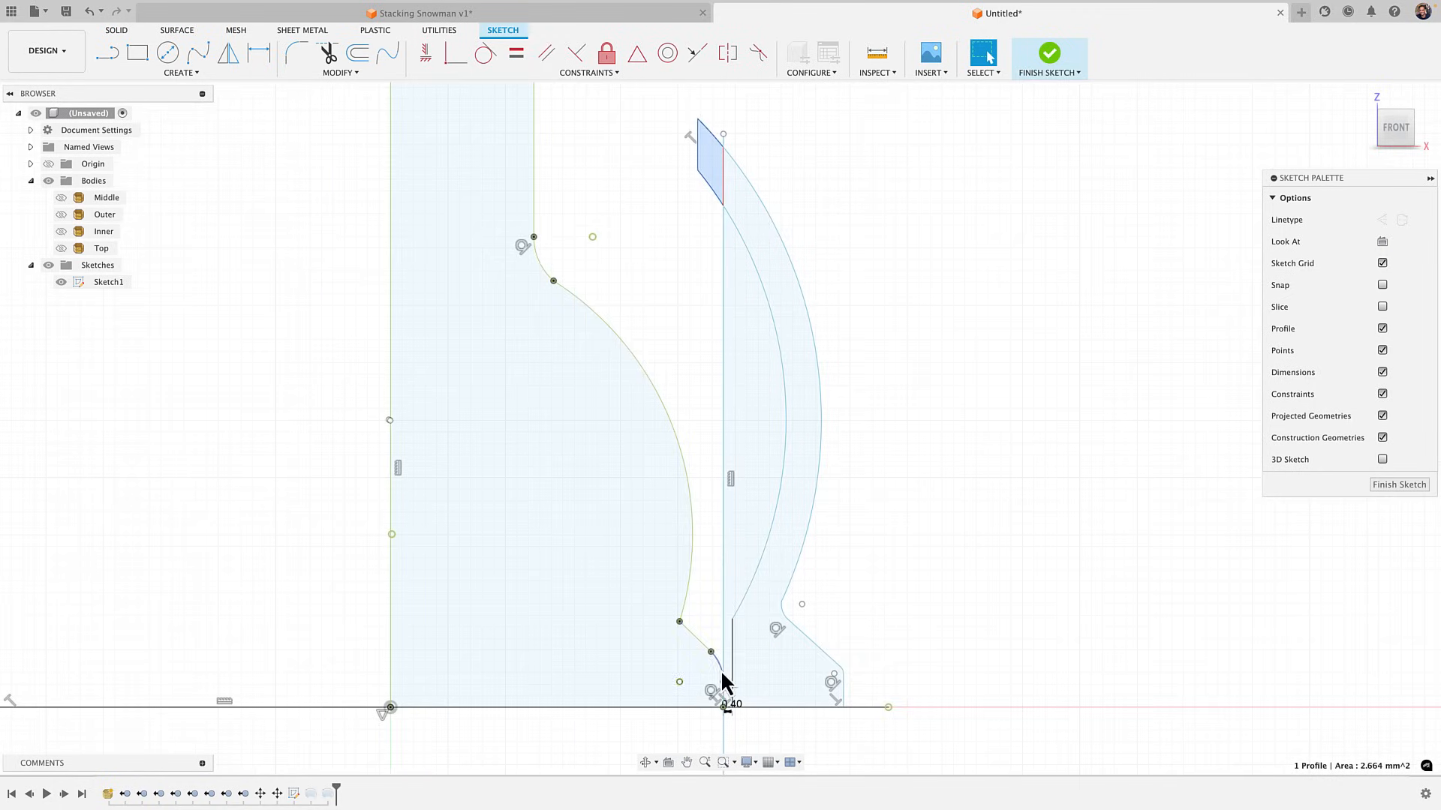
Move the vertical reference line away from the profiles and delete it
{"action": "mouse_move", "coordinate": [725, 289]}
{"action": "left_mouse_down"}
{"action": "mouse_move", "coordinate": [983, 259]}
{"action": "mouse_move", "coordinate": [983, 303]}
{"action": "left_mouse_up"}
{"action": "scroll", "coordinate": [982, 307], "scroll_direction": "up", "scroll_amount": 1}
{"action": "scroll", "coordinate": [983, 319], "scroll_direction": "down", "scroll_amount": 4}
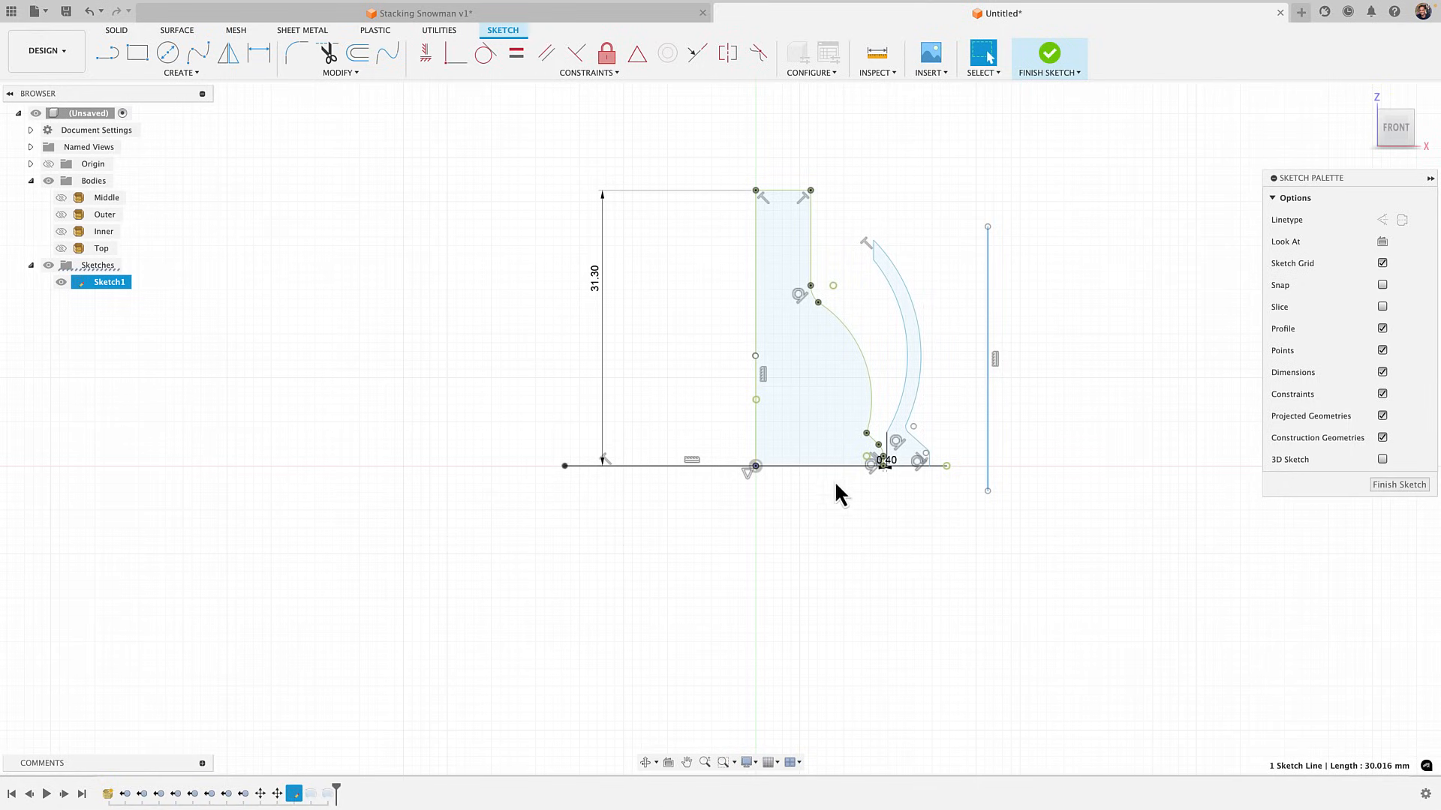
{"action": "key", "text": "Delete"}
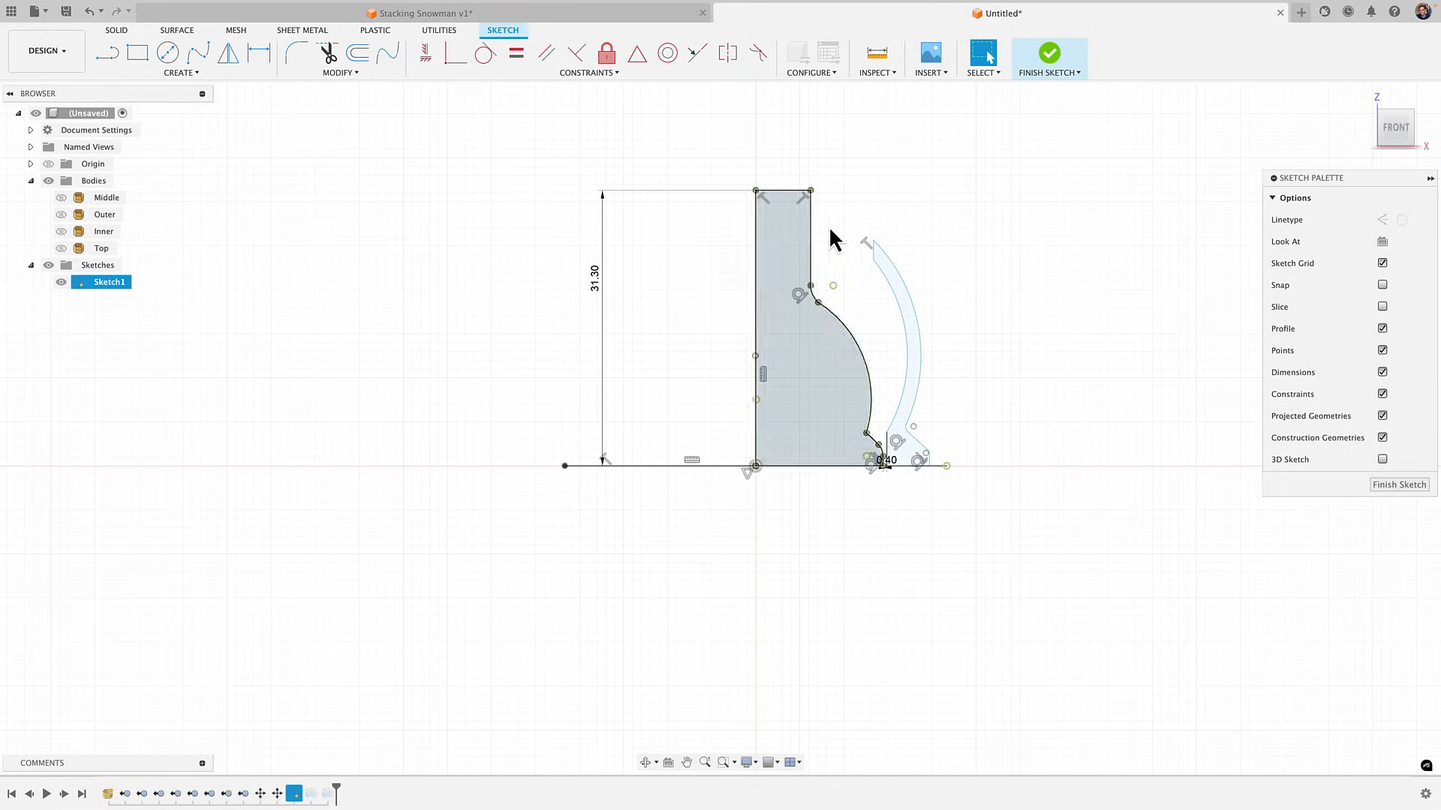
Finish editing Sketch1 and hide the Middle Solid body
{"action": "left_click", "coordinate": [1052, 56]}
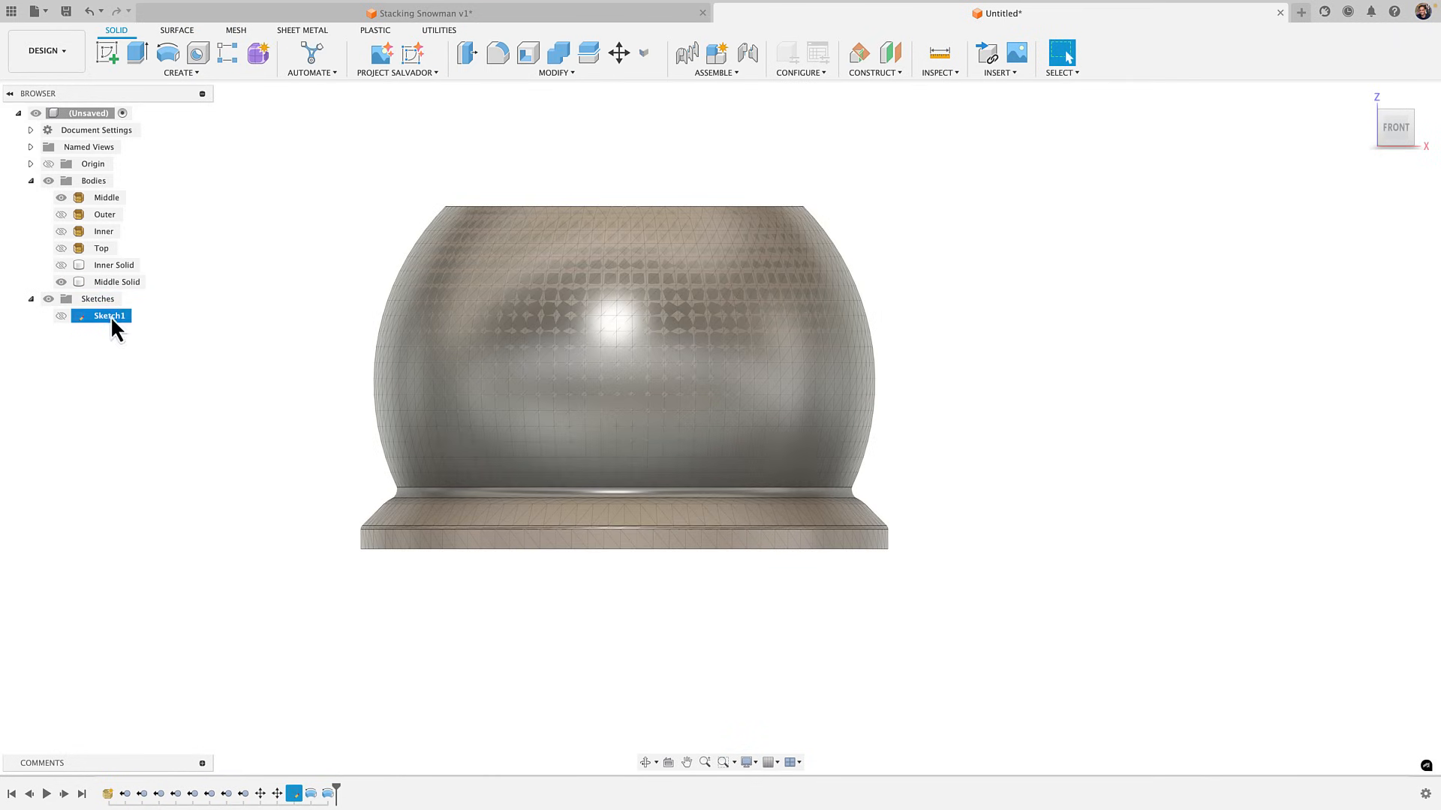
{"action": "left_click", "coordinate": [58, 282]}
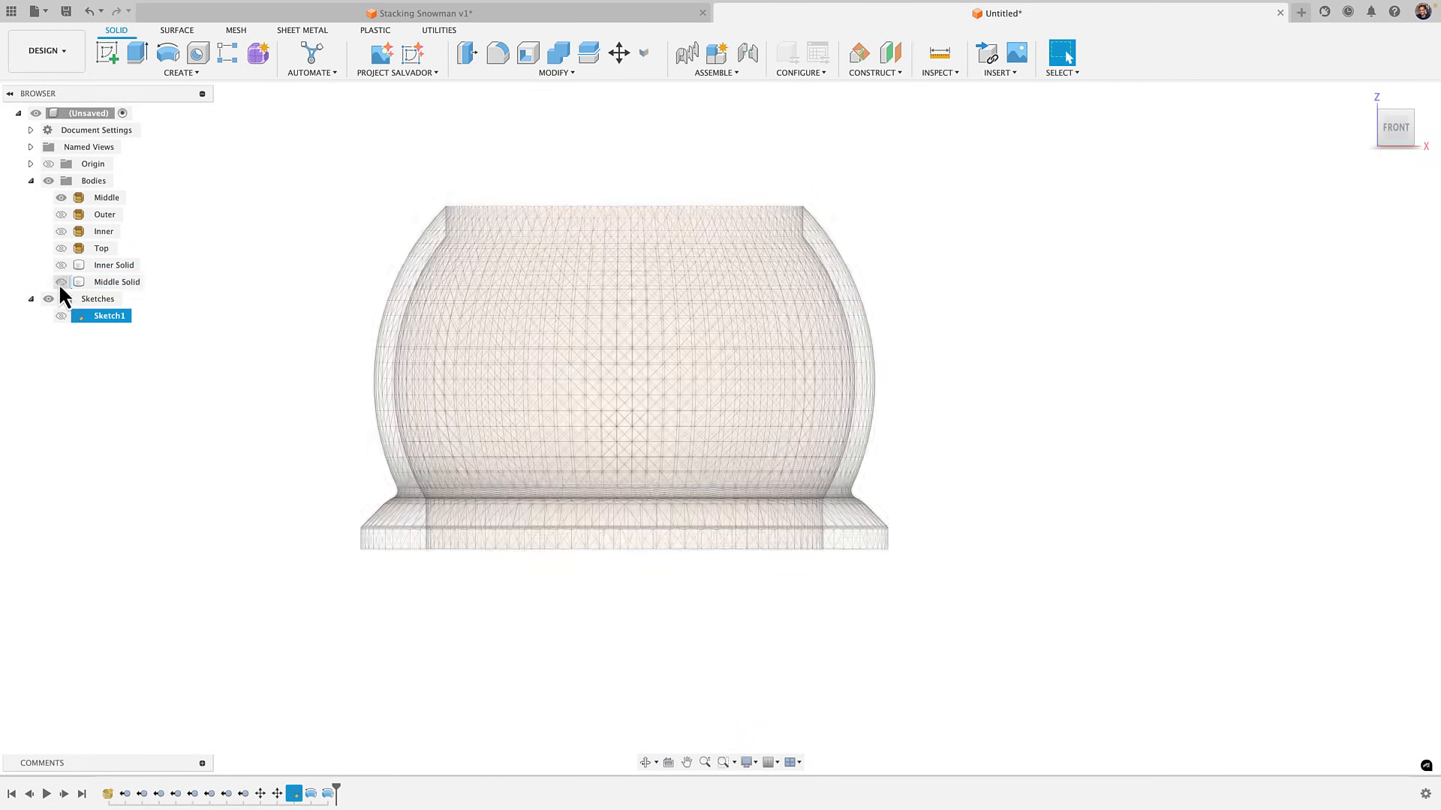
Hide the Middle mesh body, show the Outer body and set its opacity to 10%
{"action": "left_click", "coordinate": [60, 198]}
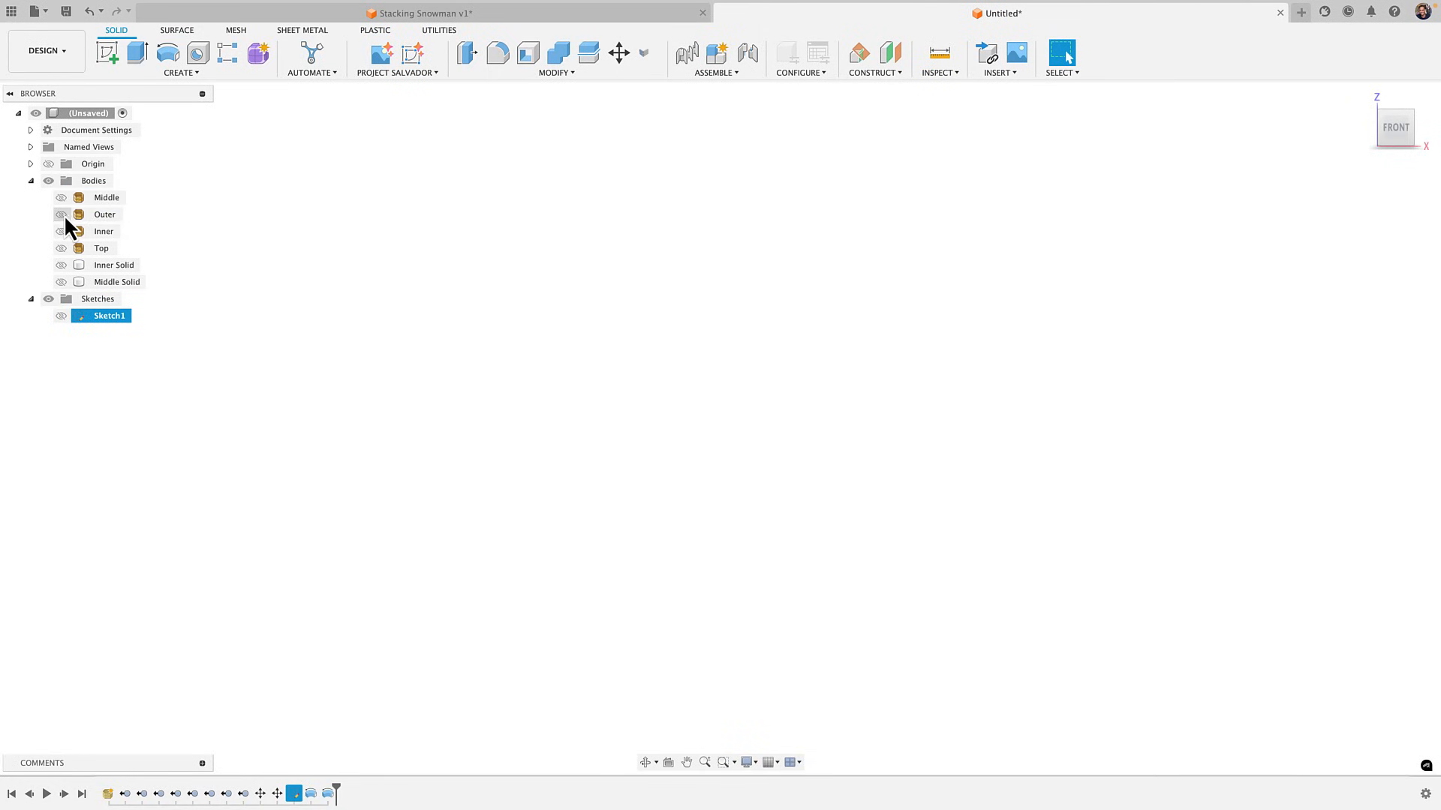
{"action": "left_click", "coordinate": [61, 214]}
{"action": "right_click", "coordinate": [103, 216]}
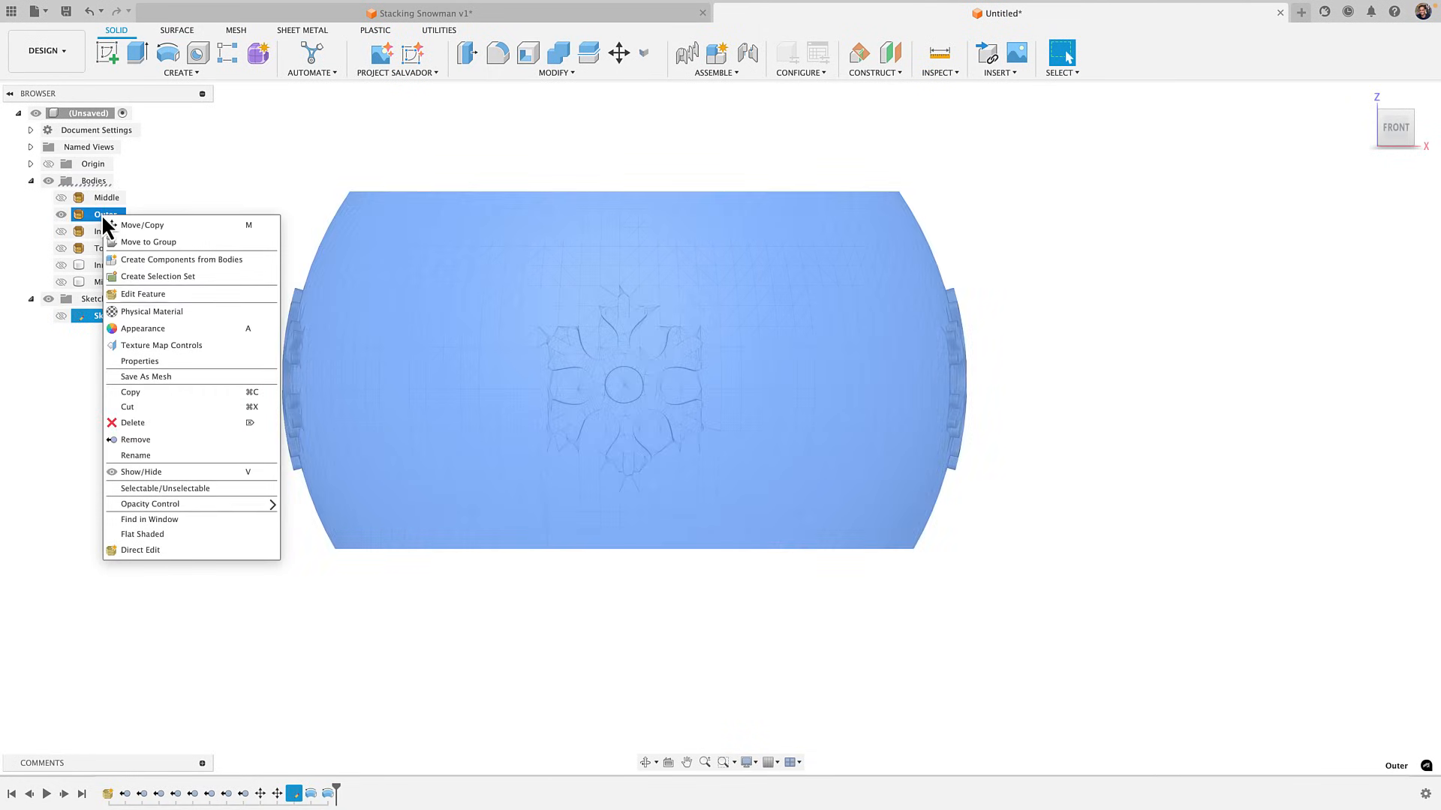
{"action": "mouse_move", "coordinate": [177, 503]}
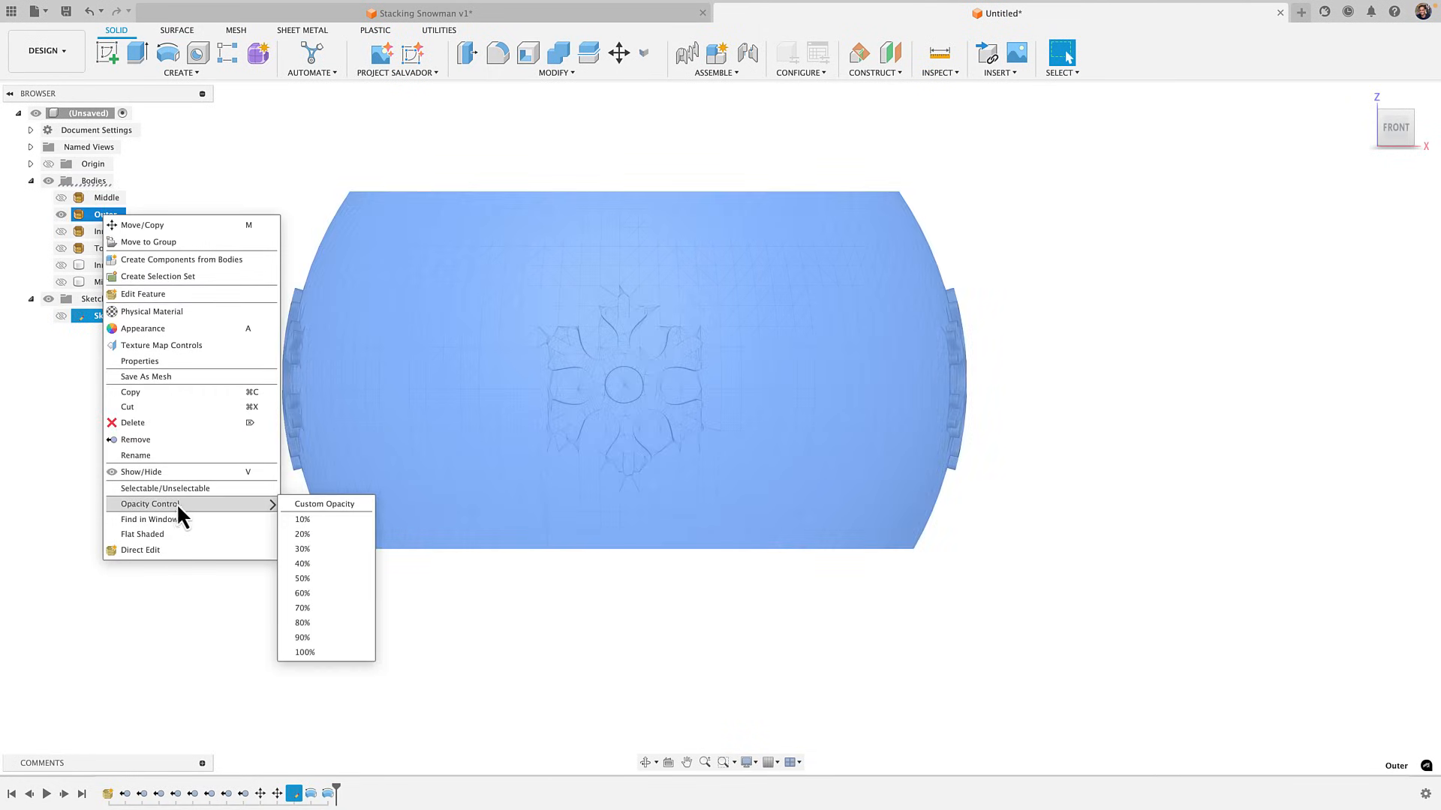
{"action": "left_click", "coordinate": [291, 511]}
{"action": "left_click", "coordinate": [889, 621]}
{"action": "scroll", "coordinate": [926, 525], "scroll_direction": "up", "scroll_amount": 5}
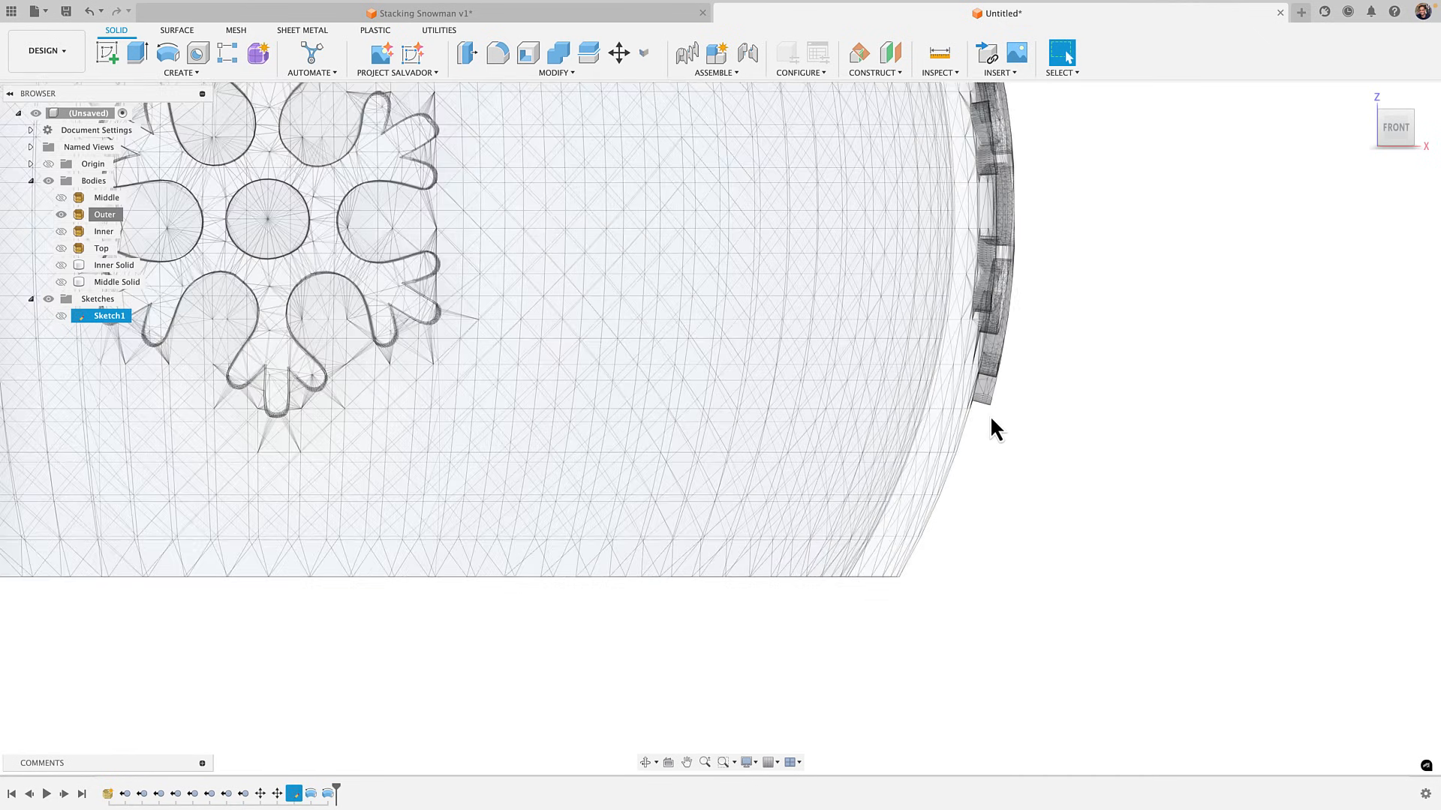
{"action": "middle_click_drag", "start_coordinate": [989, 415], "coordinate": [966, 605]}
{"action": "scroll", "coordinate": [967, 605], "scroll_direction": "down", "scroll_amount": 2}
{"action": "scroll", "coordinate": [966, 605], "scroll_direction": "down", "scroll_amount": 2}
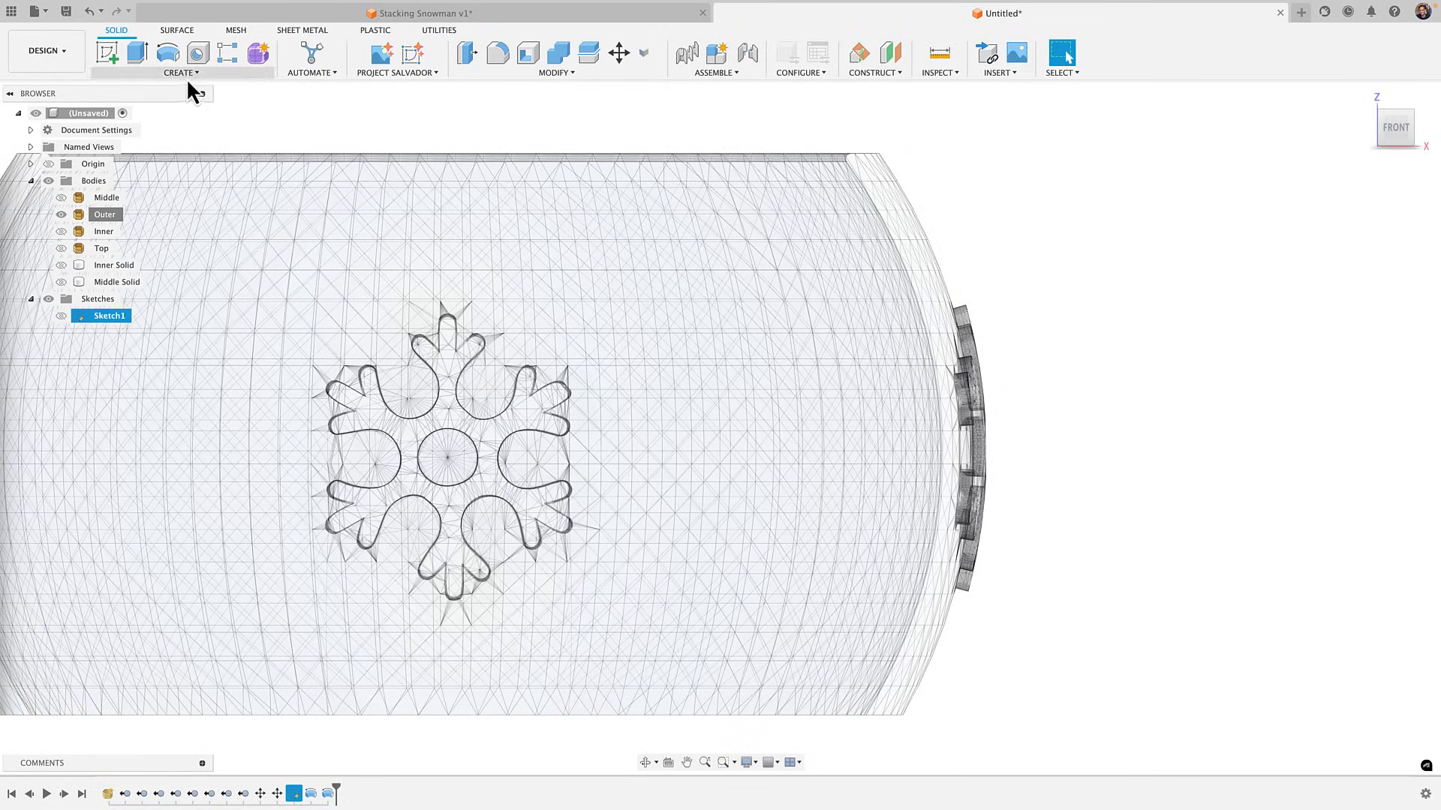
Edit Sketch1 and trace the Outer body's inner wall with a three-point arc from the baseline to the top rim
{"action": "double_click", "coordinate": [293, 794]}
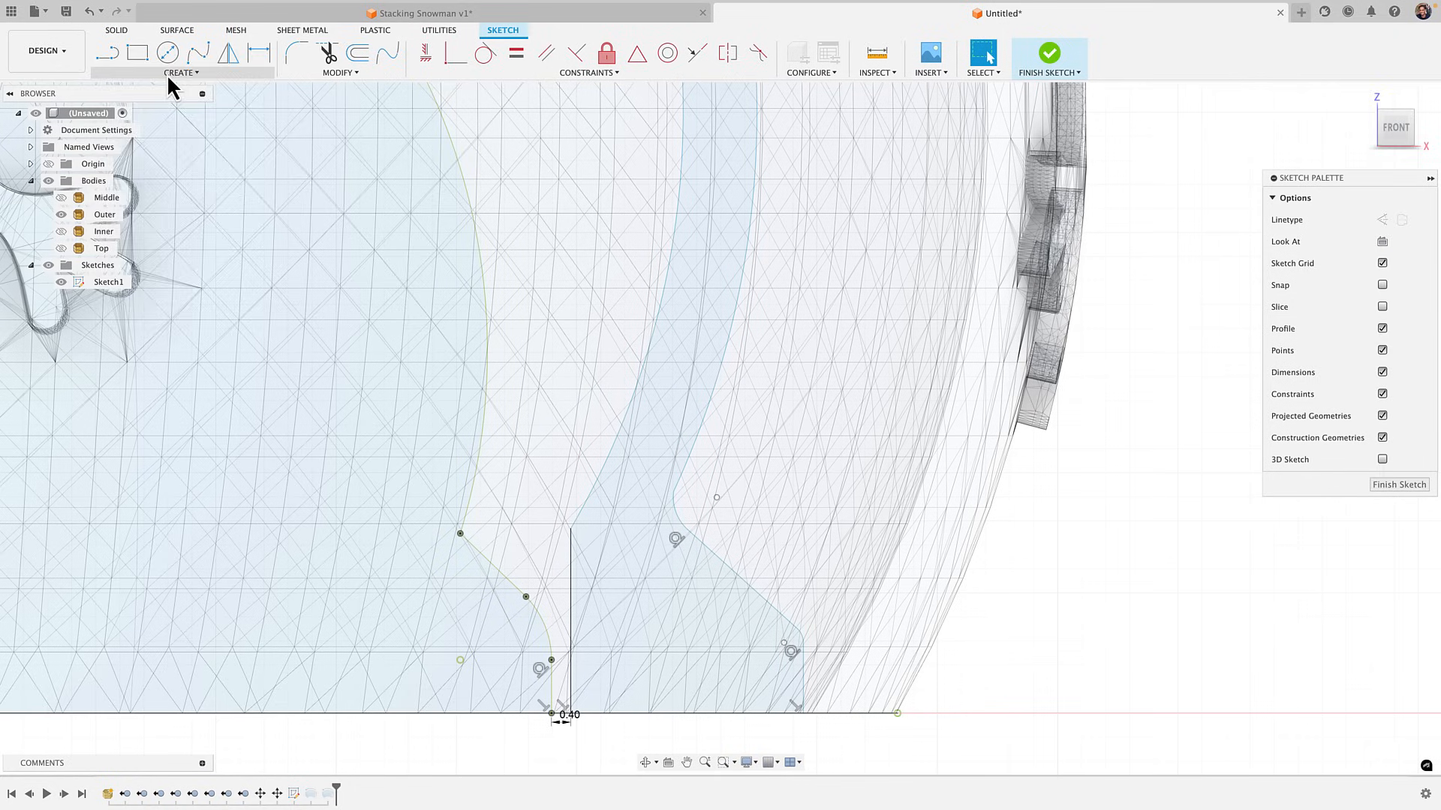
{"action": "left_click", "coordinate": [166, 73]}
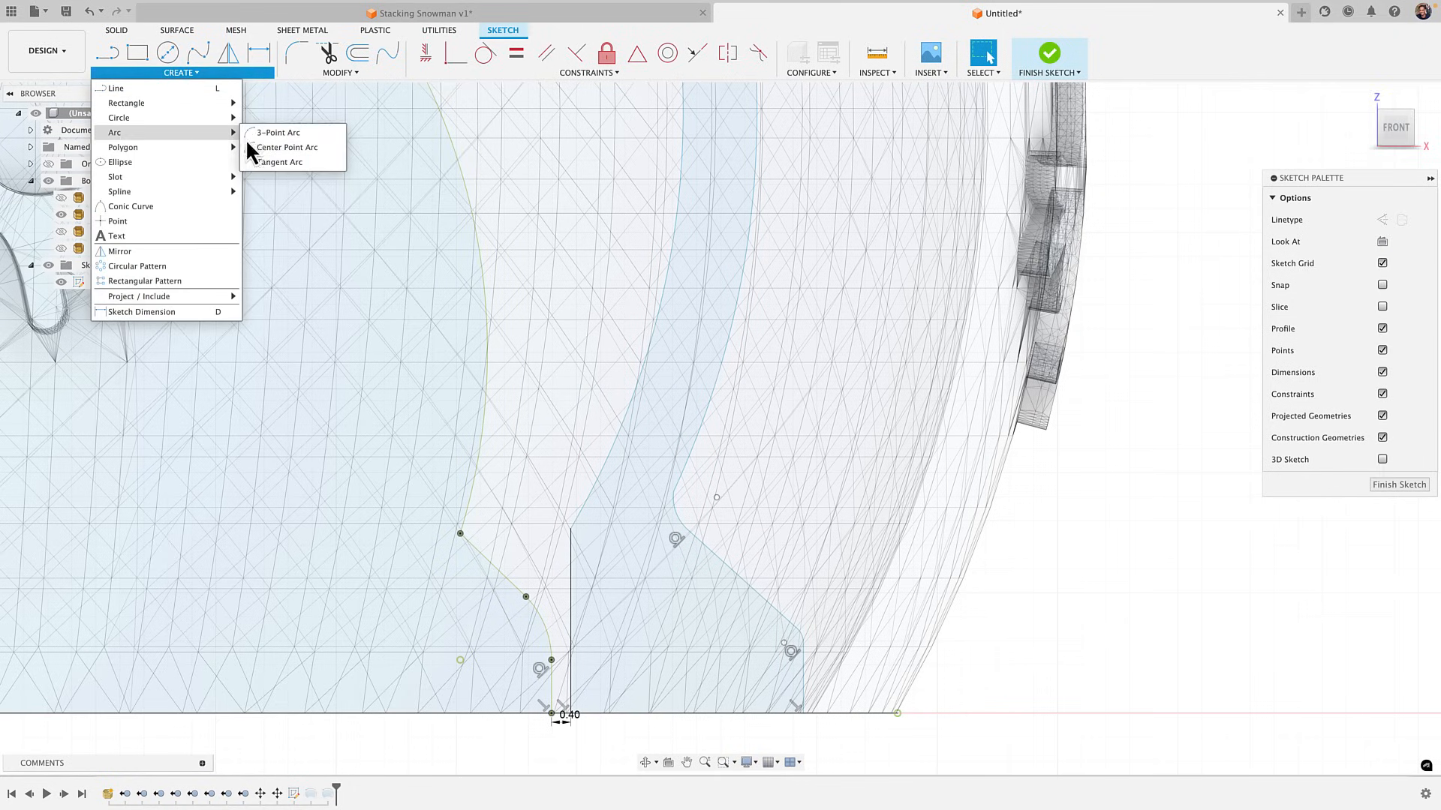
{"action": "left_click", "coordinate": [293, 159]}
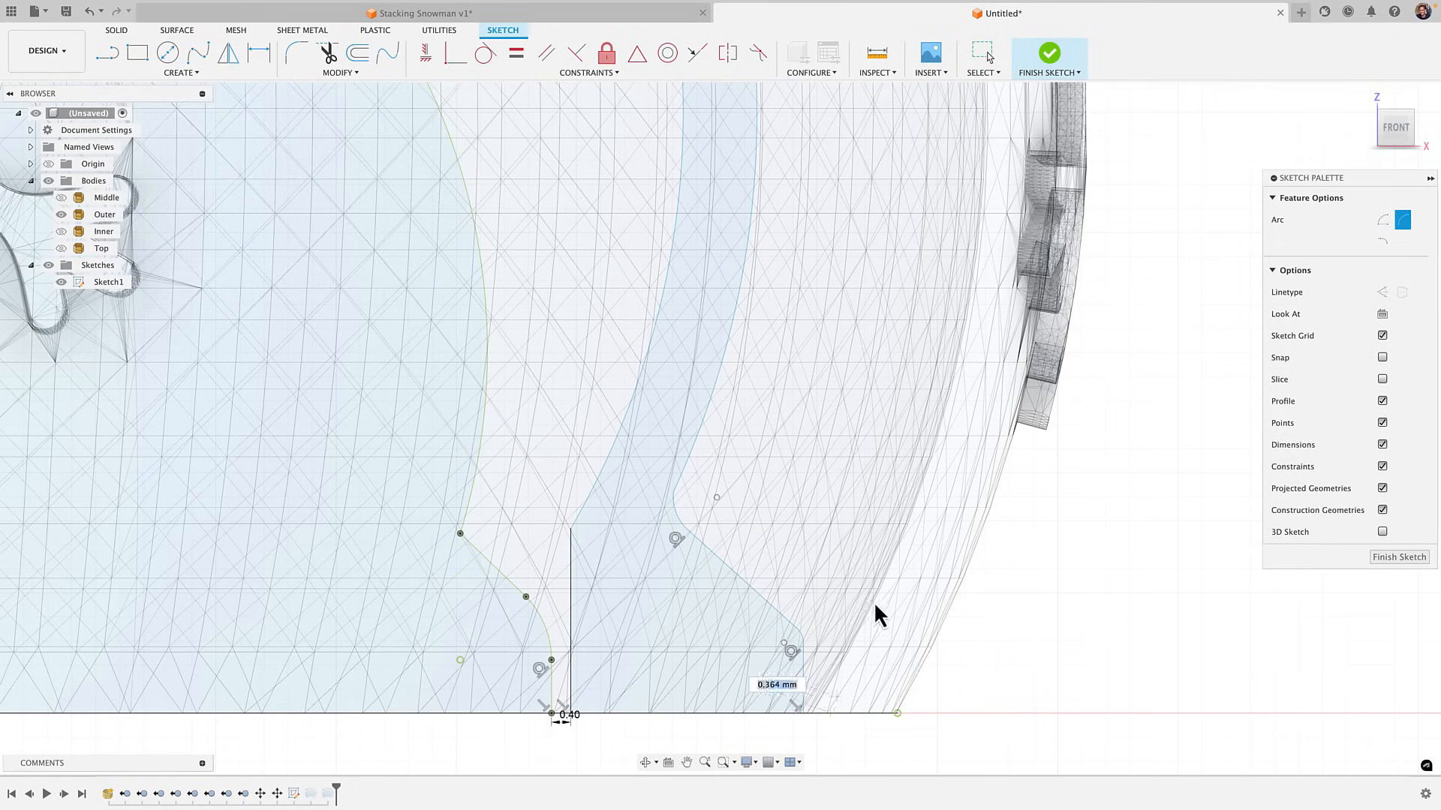
{"action": "scroll", "coordinate": [874, 604], "scroll_direction": "down", "scroll_amount": 5}
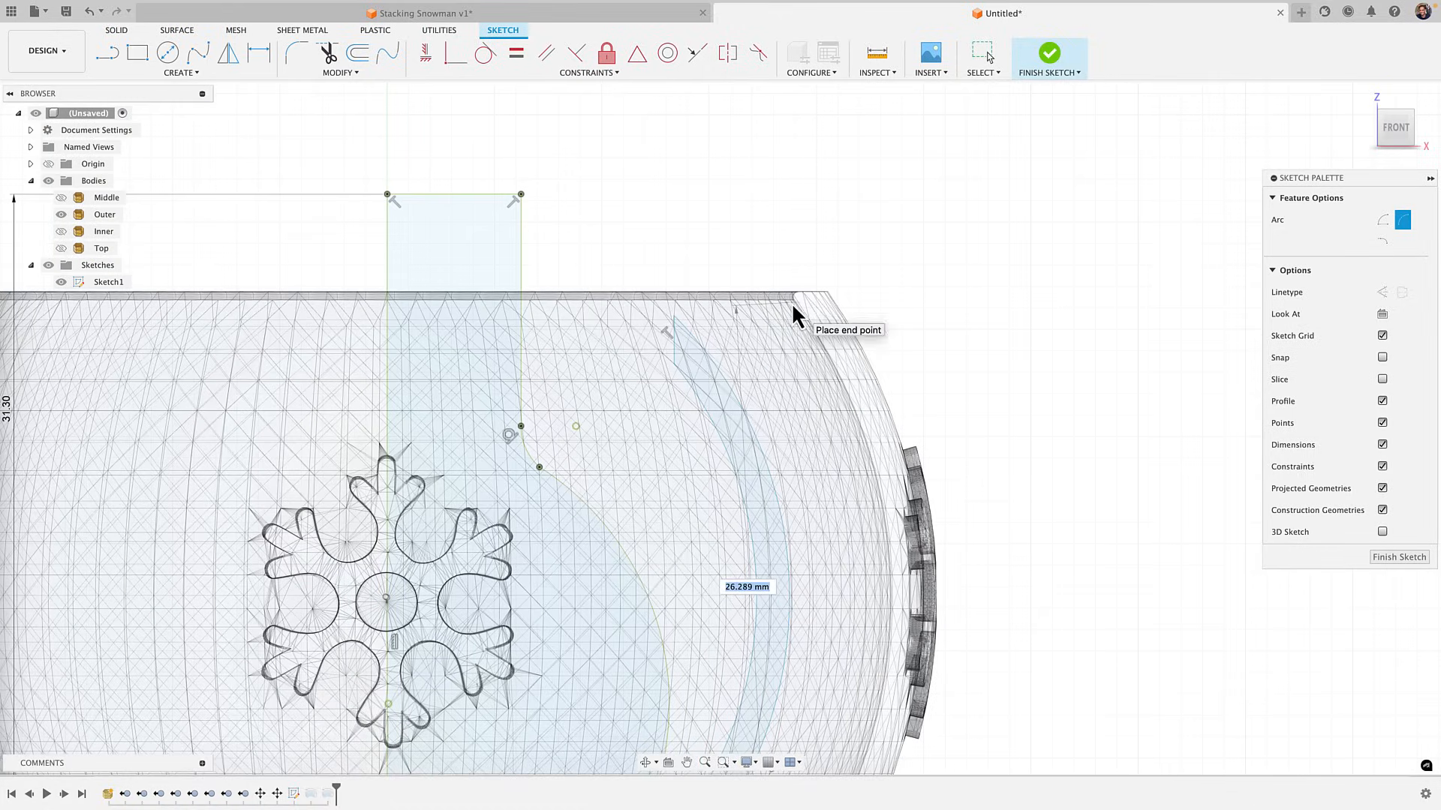
{"action": "scroll", "coordinate": [791, 303], "scroll_direction": "up", "scroll_amount": 5}
{"action": "scroll", "coordinate": [793, 292], "scroll_direction": "up", "scroll_amount": 2}
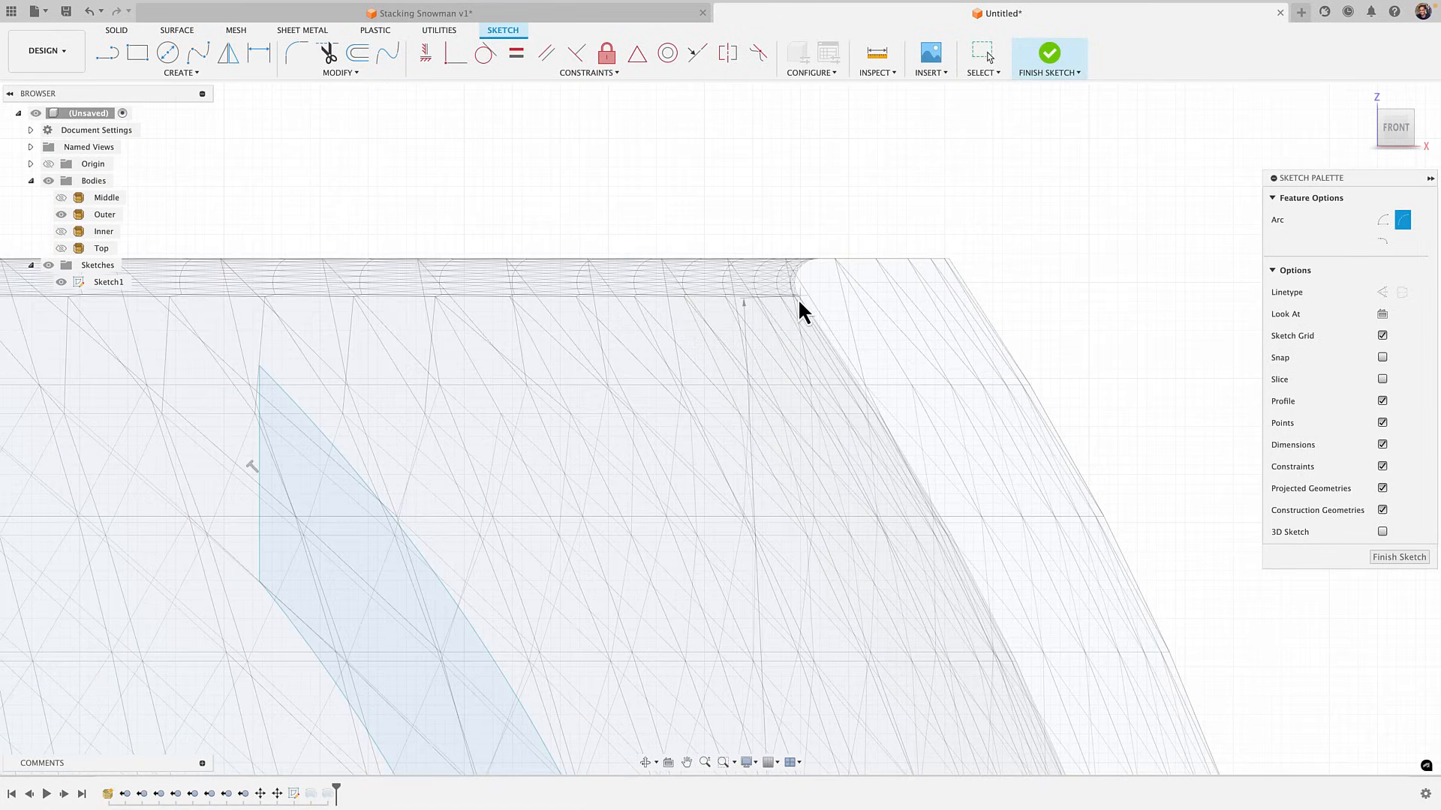
{"action": "left_click", "coordinate": [784, 260]}
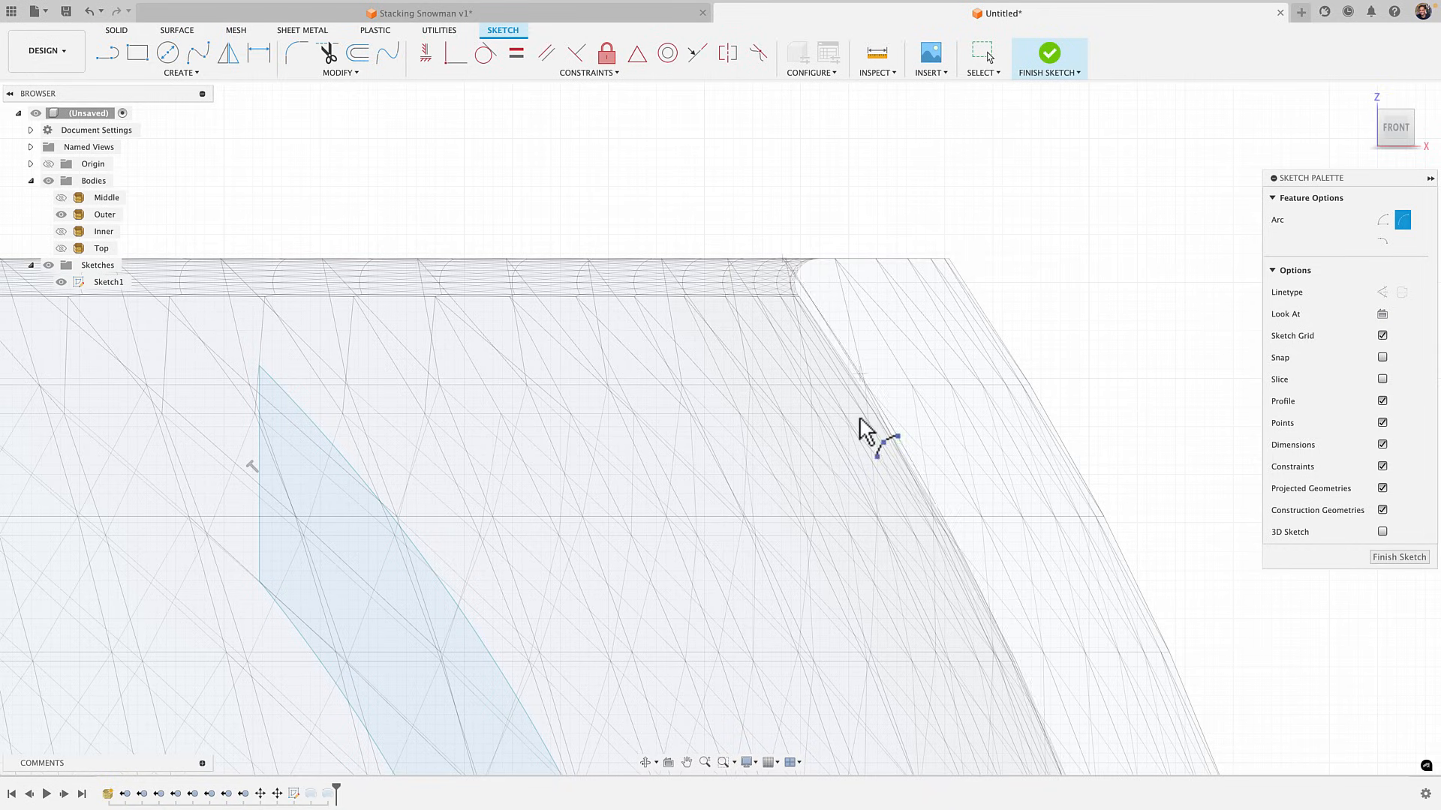
{"action": "mouse_move", "coordinate": [978, 598]}
{"action": "middle_mouse_down"}
{"action": "mouse_move", "coordinate": [798, 386]}
{"action": "mouse_move", "coordinate": [810, 384]}
{"action": "middle_mouse_up"}
{"action": "scroll", "coordinate": [836, 529], "scroll_direction": "down", "scroll_amount": 10}
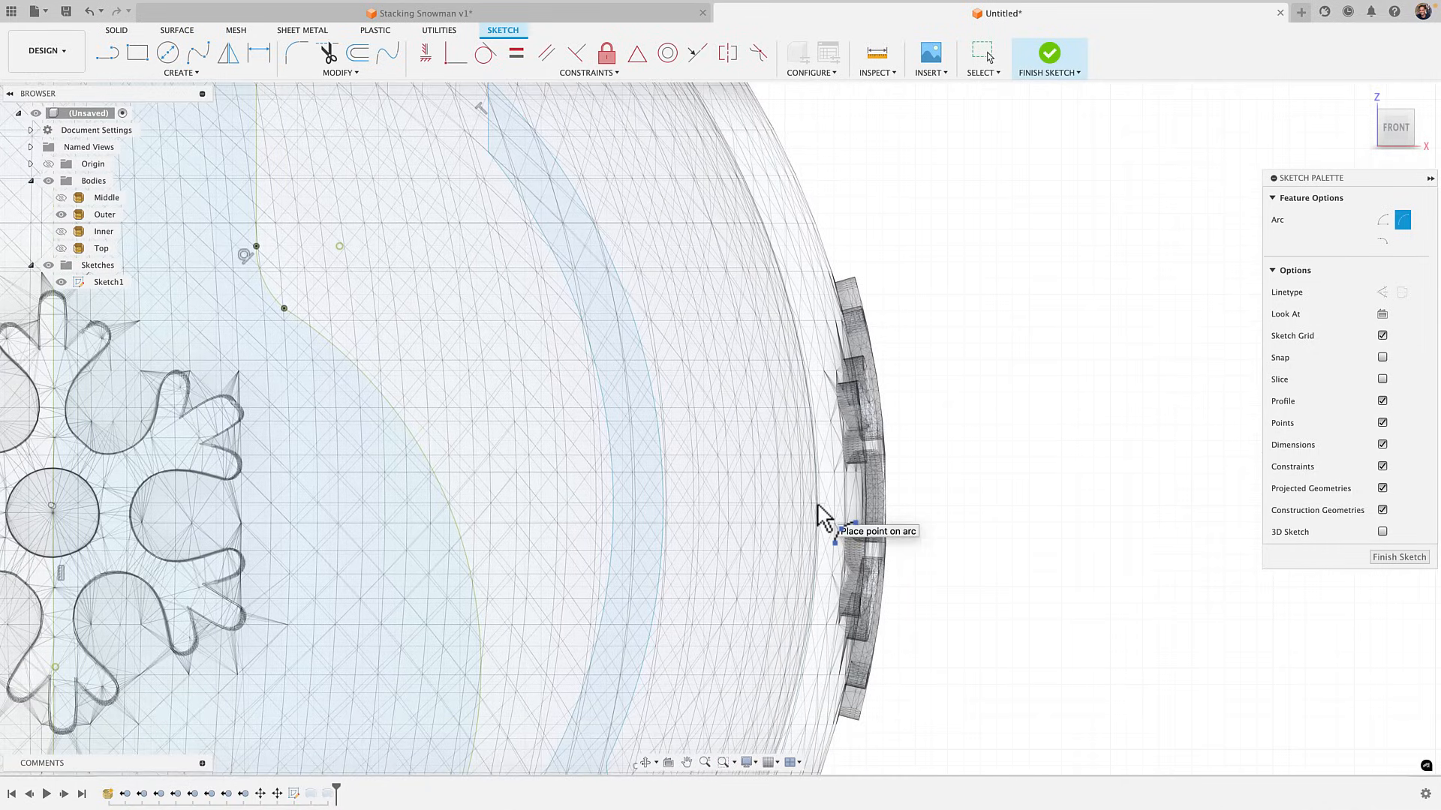
Trace the Outer body's outer wall with a three-point arc from the baseline to the outer top corner, ignoring the snowflake relief
{"action": "scroll", "coordinate": [822, 522], "scroll_direction": "down", "scroll_amount": 10}
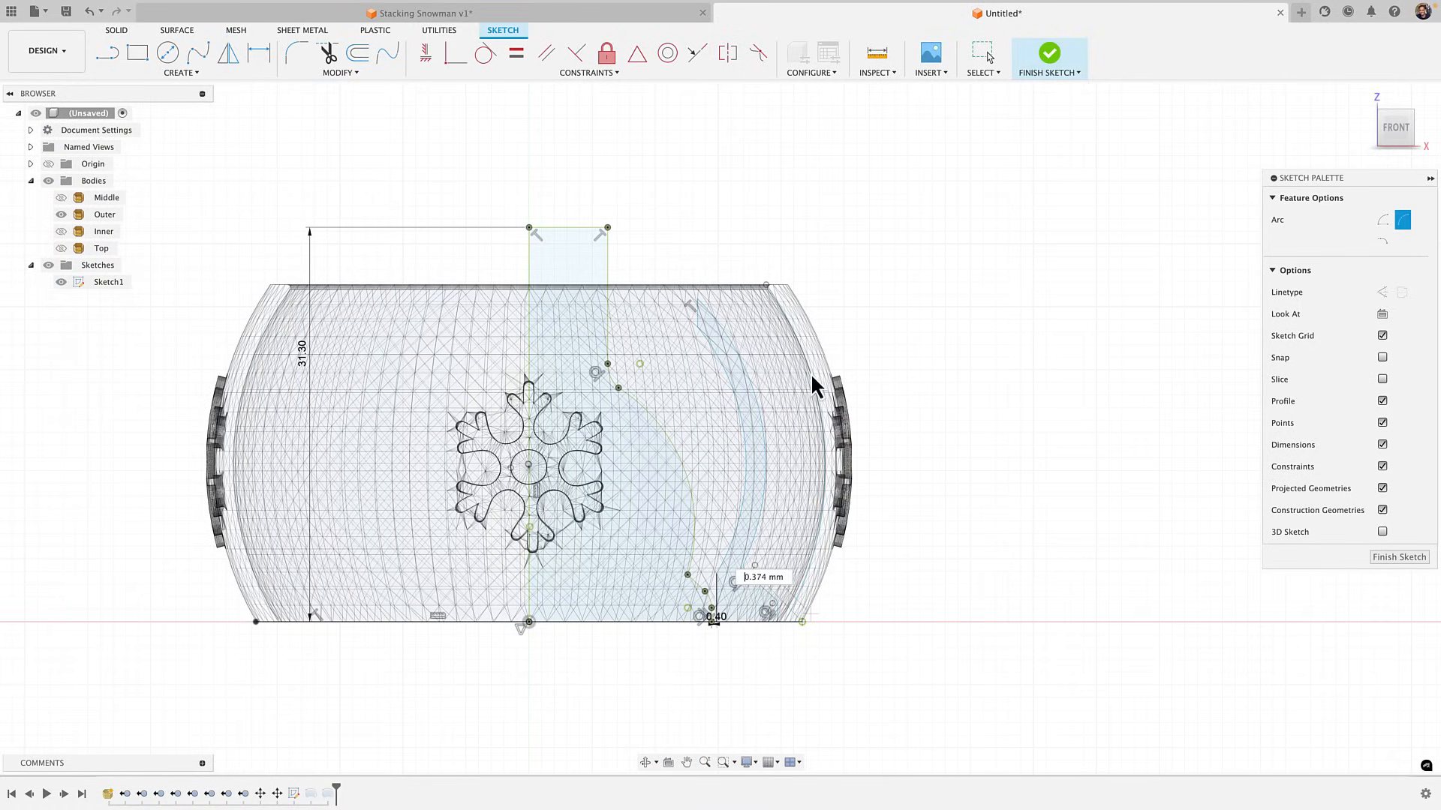
{"action": "scroll", "coordinate": [807, 304], "scroll_direction": "up", "scroll_amount": 8}
{"action": "scroll", "coordinate": [773, 206], "scroll_direction": "up", "scroll_amount": 3}
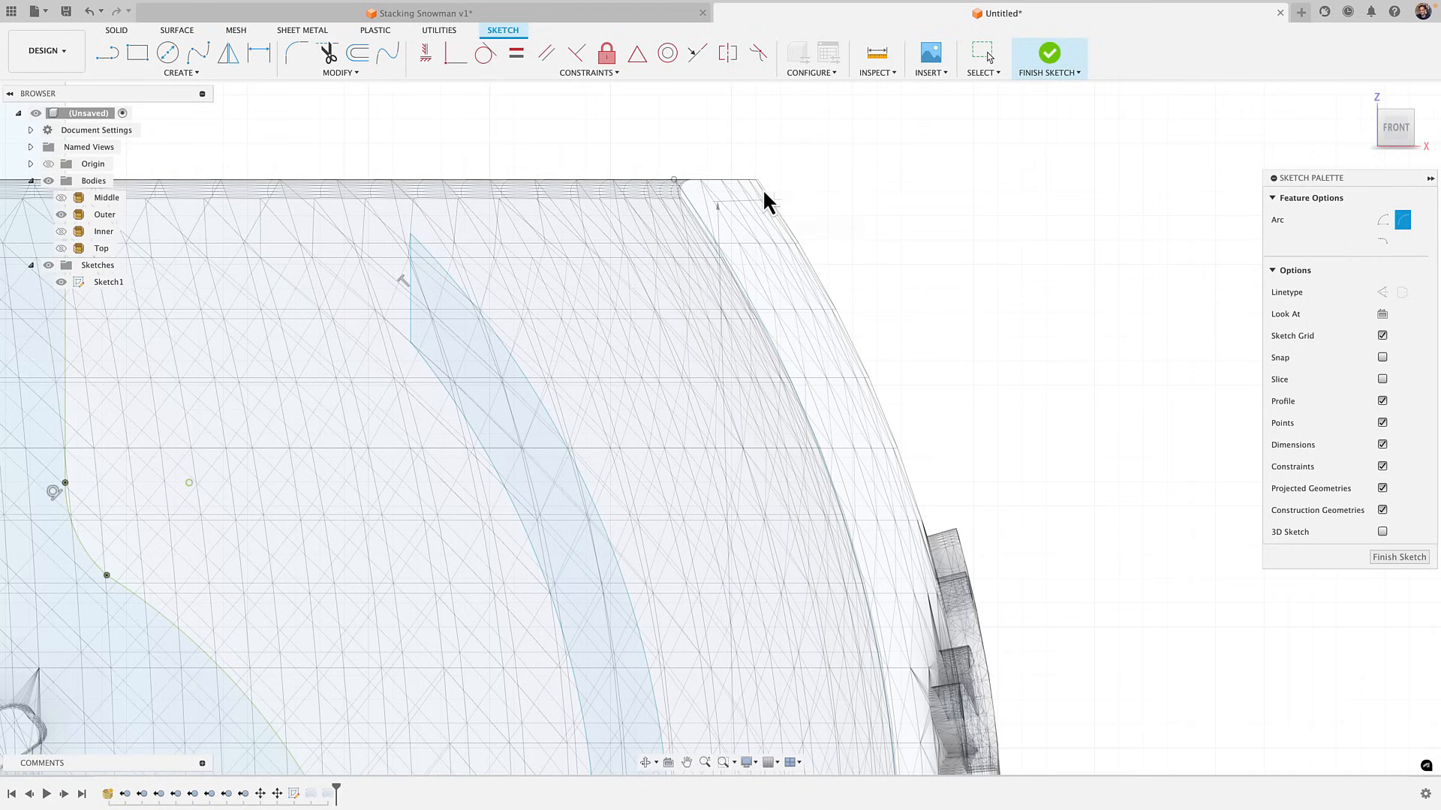
{"action": "left_click", "coordinate": [758, 180]}
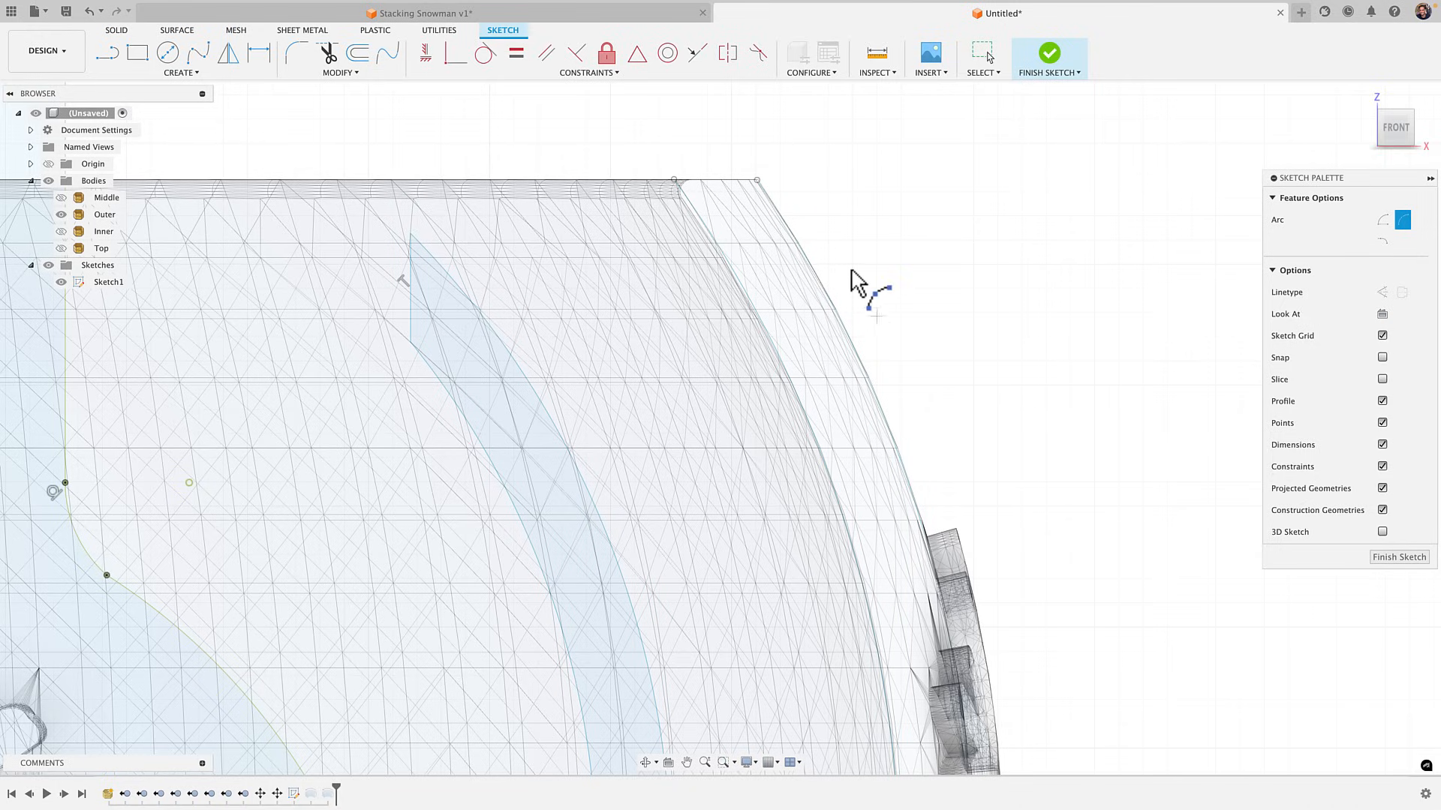
{"action": "key", "text": "Escape"}
Close the Outer profile's top with a line about 1.72 mm long between the two arcs and constrain it horizontal
{"action": "key", "text": "l"}
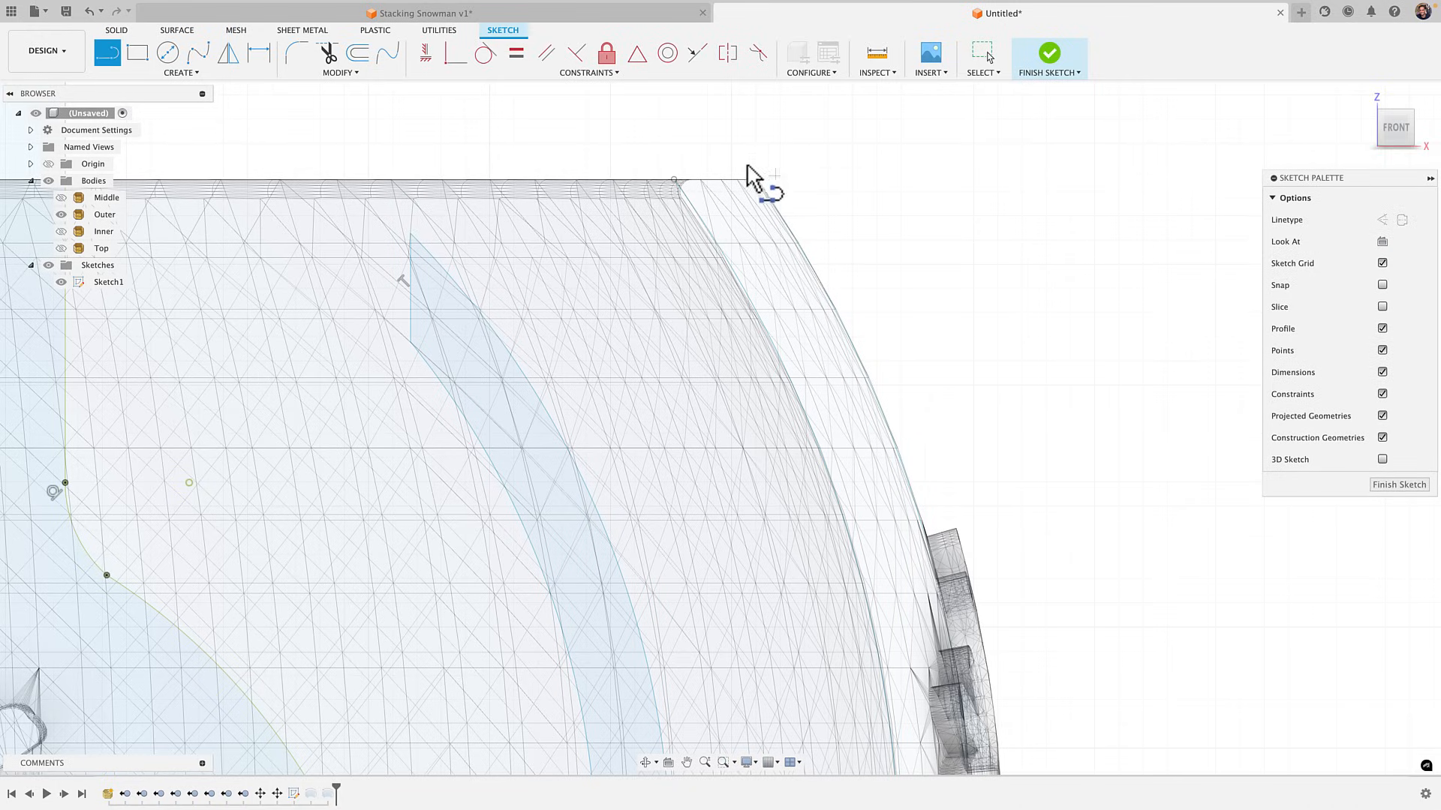
{"action": "left_click", "coordinate": [757, 181]}
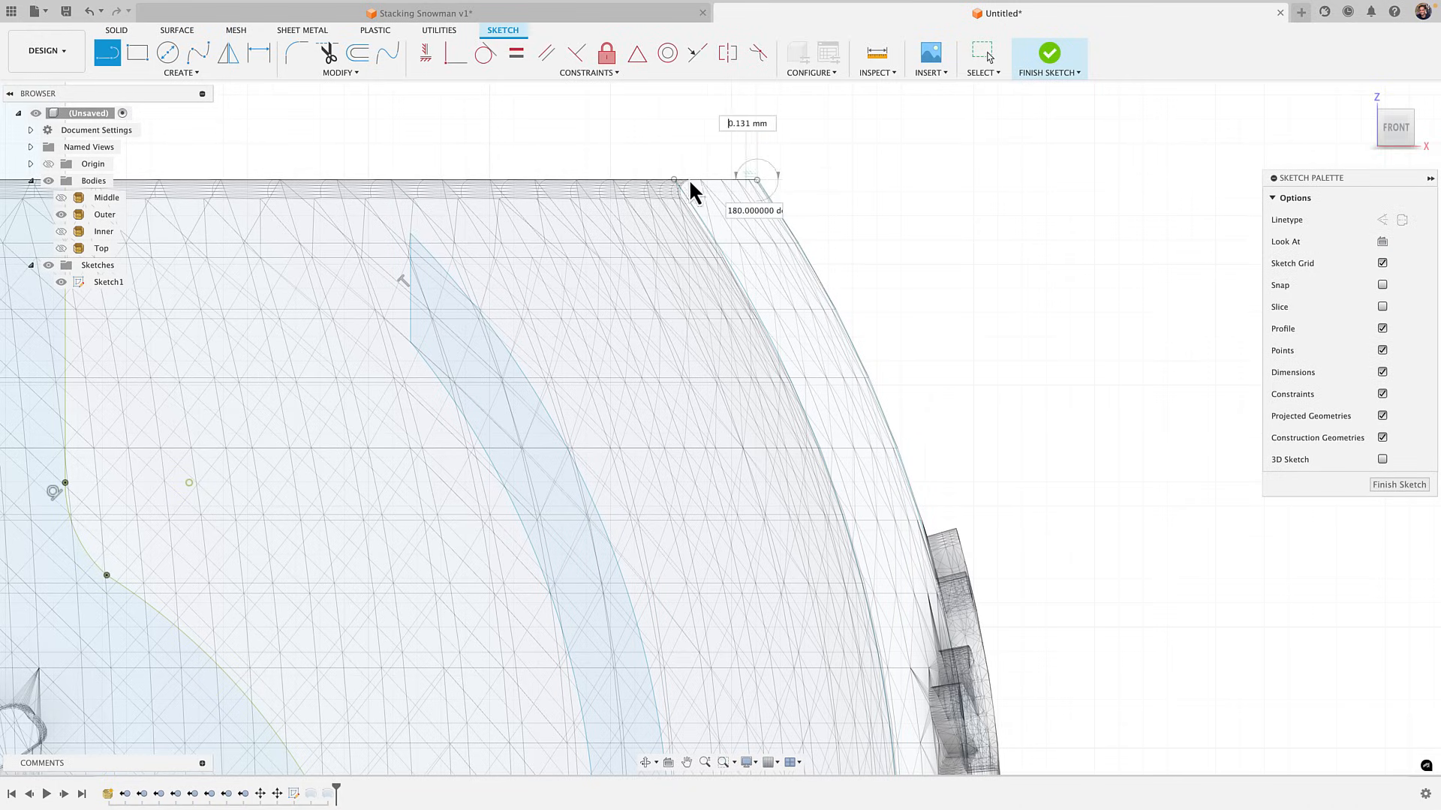
{"action": "left_click", "coordinate": [673, 180]}
{"action": "scroll", "coordinate": [718, 161], "scroll_direction": "up", "scroll_amount": 5}
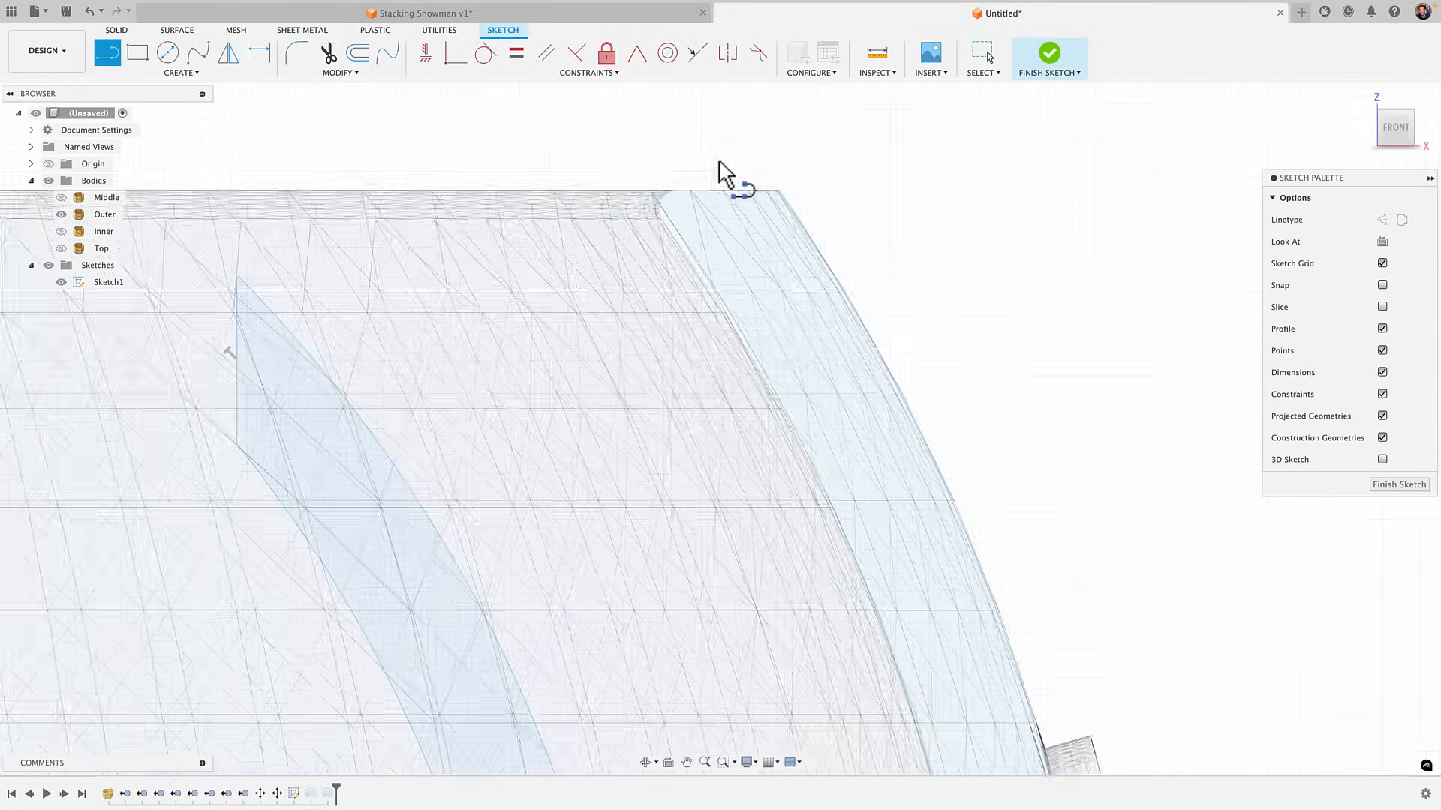
{"action": "key", "text": "Escape"}
{"action": "left_click", "coordinate": [691, 207]}
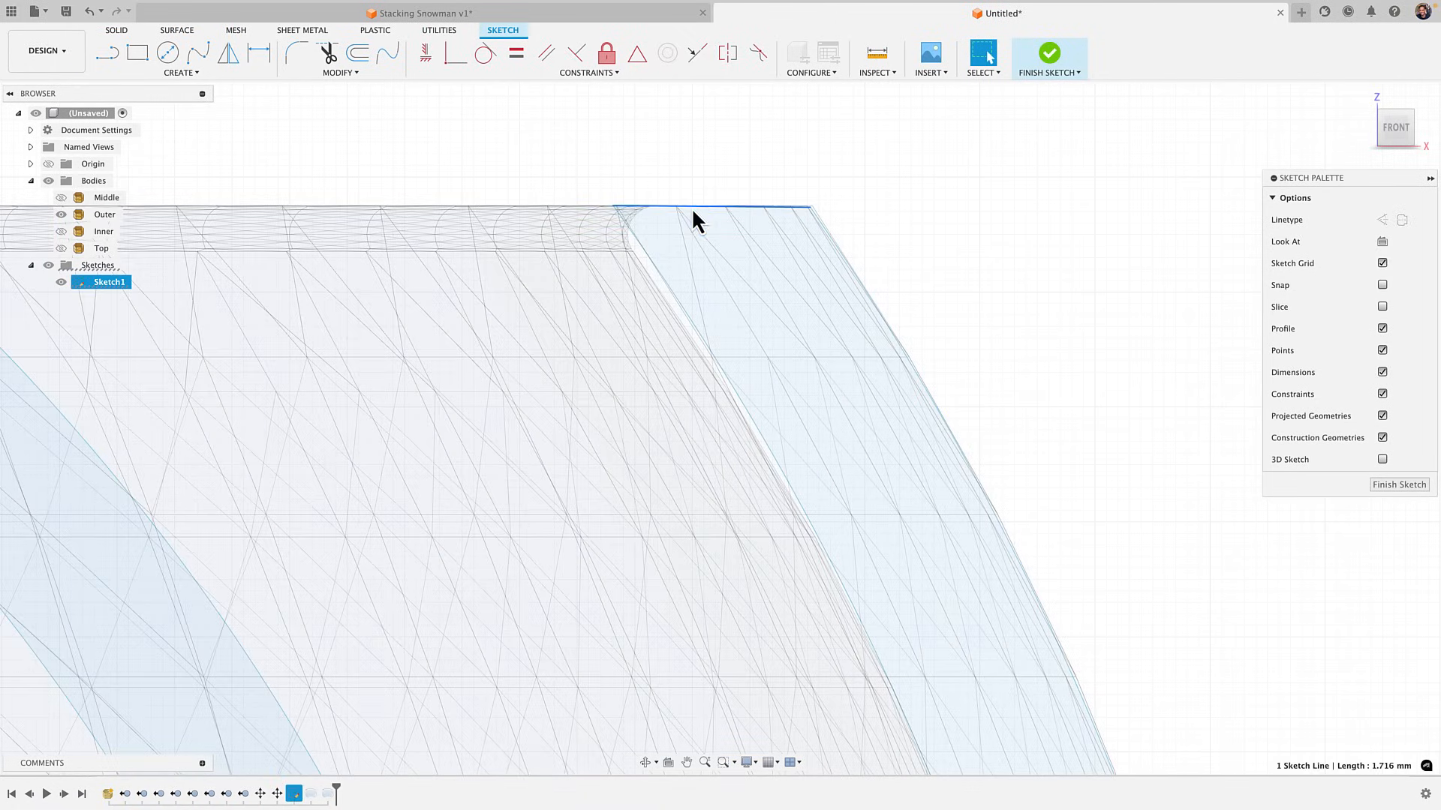
{"action": "left_click", "coordinate": [430, 60]}
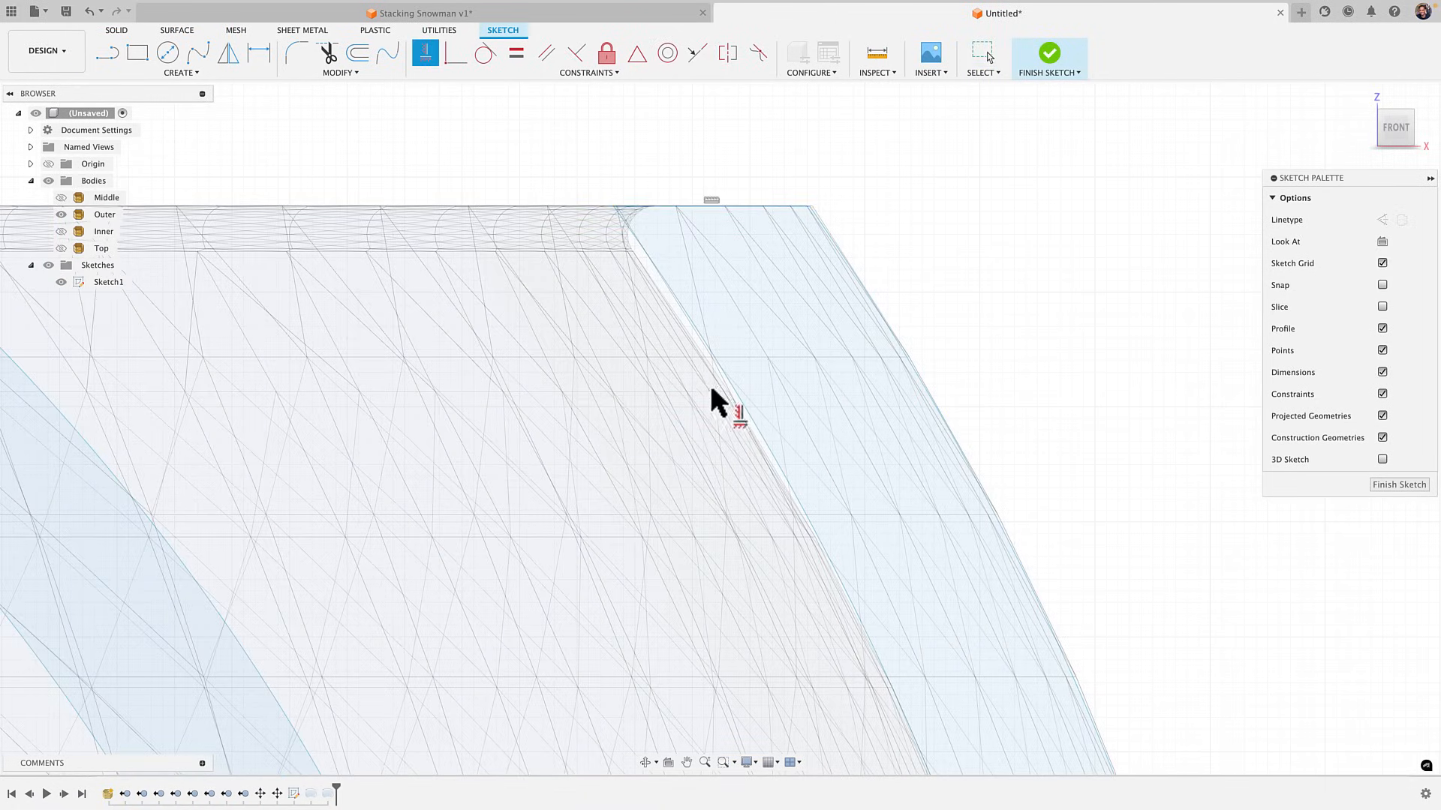
Dimension the base width of the Outer profile between the two arc ends on the baseline and set it to 2 mm
{"action": "scroll", "coordinate": [734, 437], "scroll_direction": "down", "scroll_amount": 5}
{"action": "scroll", "coordinate": [753, 465], "scroll_direction": "down", "scroll_amount": 4}
{"action": "middle_click_drag", "start_coordinate": [752, 467], "coordinate": [696, 170]}
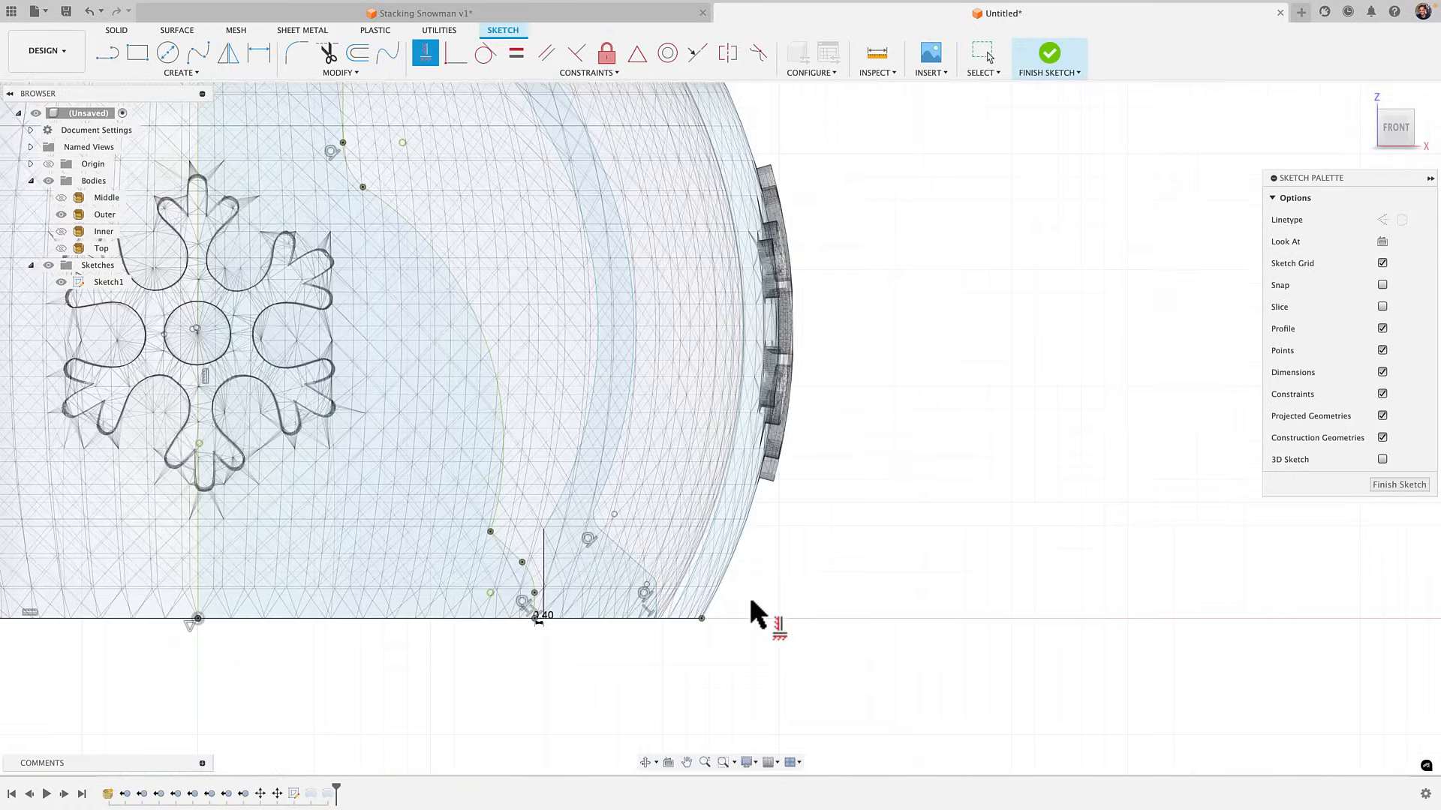
{"action": "scroll", "coordinate": [686, 617], "scroll_direction": "up", "scroll_amount": 5}
{"action": "scroll", "coordinate": [688, 668], "scroll_direction": "up", "scroll_amount": 2}
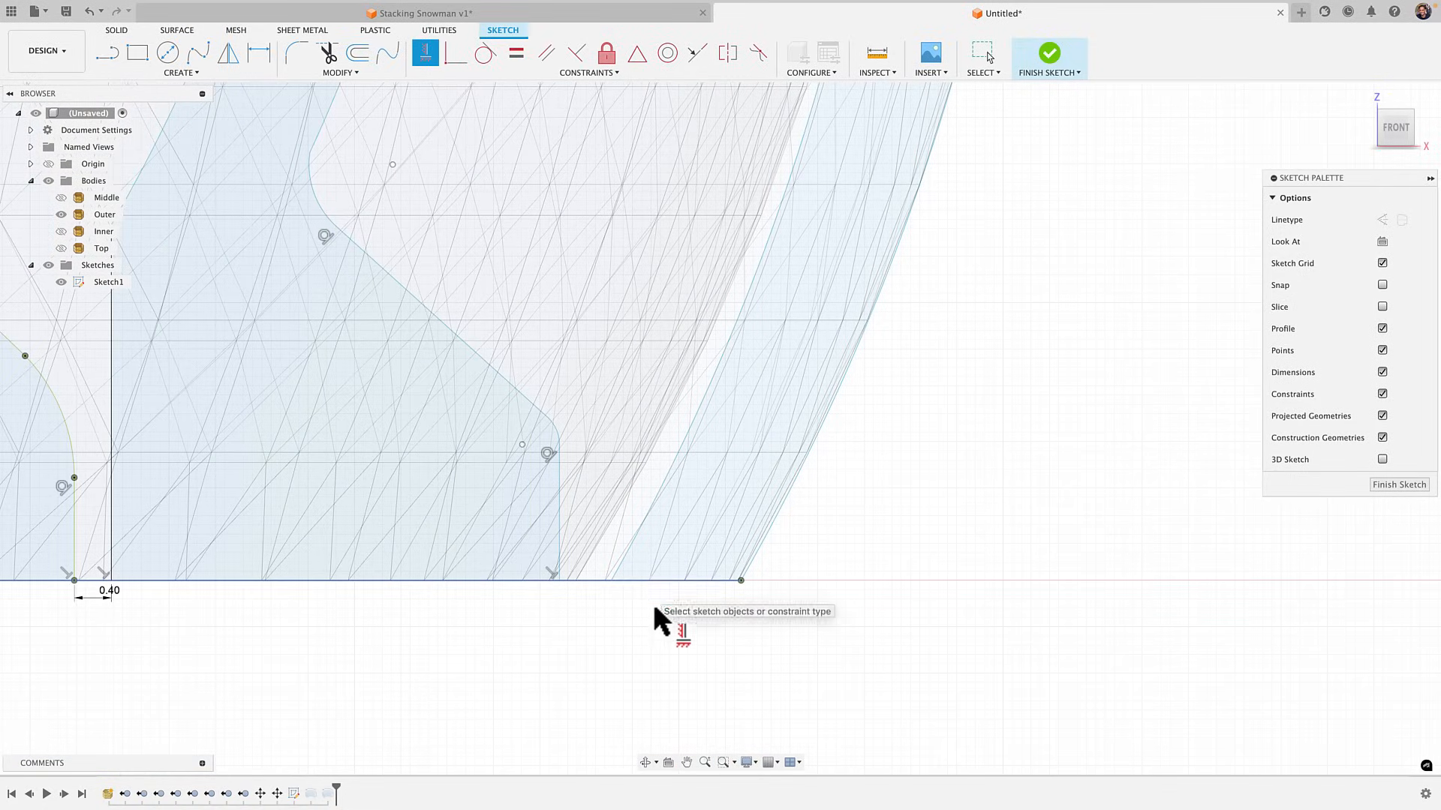
{"action": "scroll", "coordinate": [694, 621], "scroll_direction": "down", "scroll_amount": 1}
{"action": "key", "text": "Escape"}
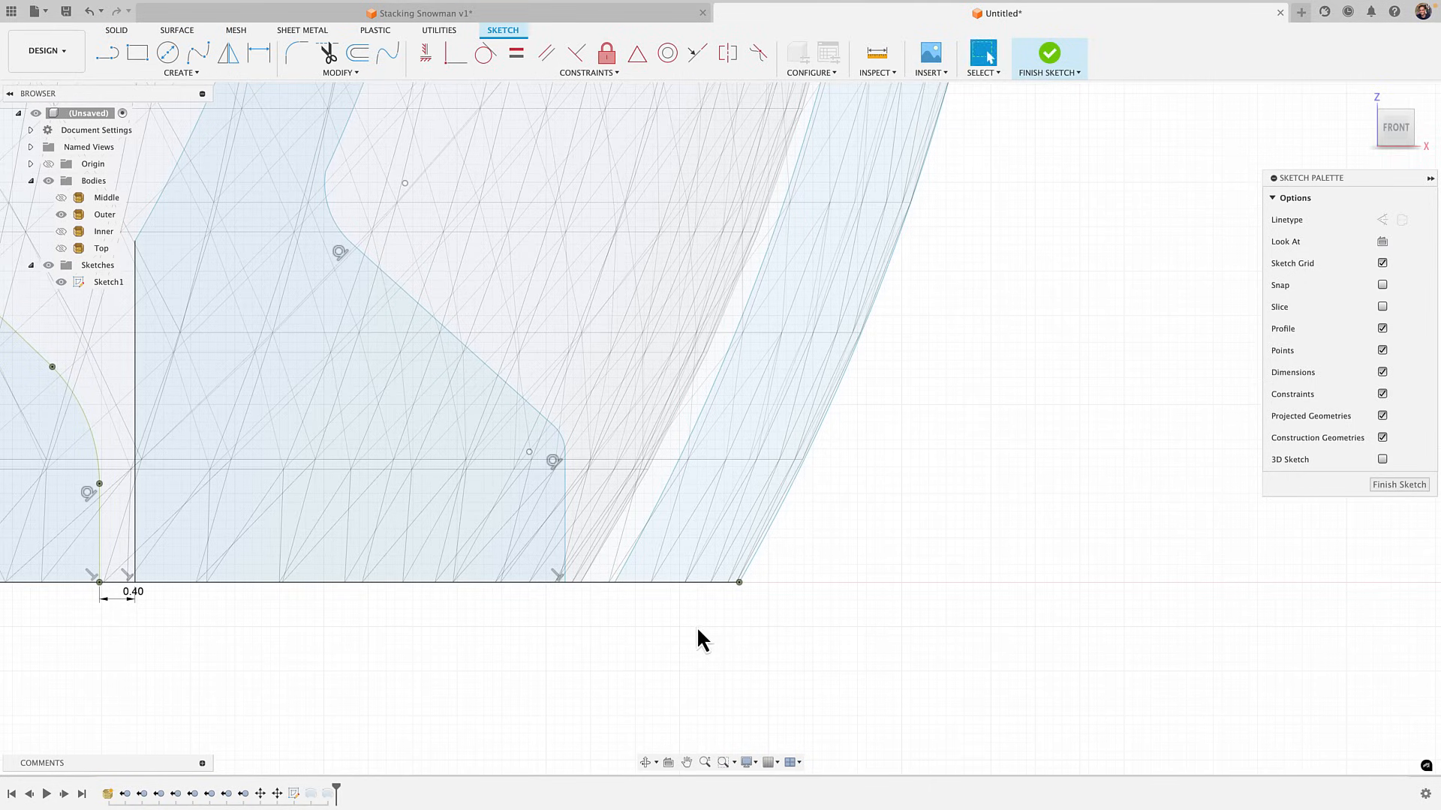
{"action": "key", "text": "d"}
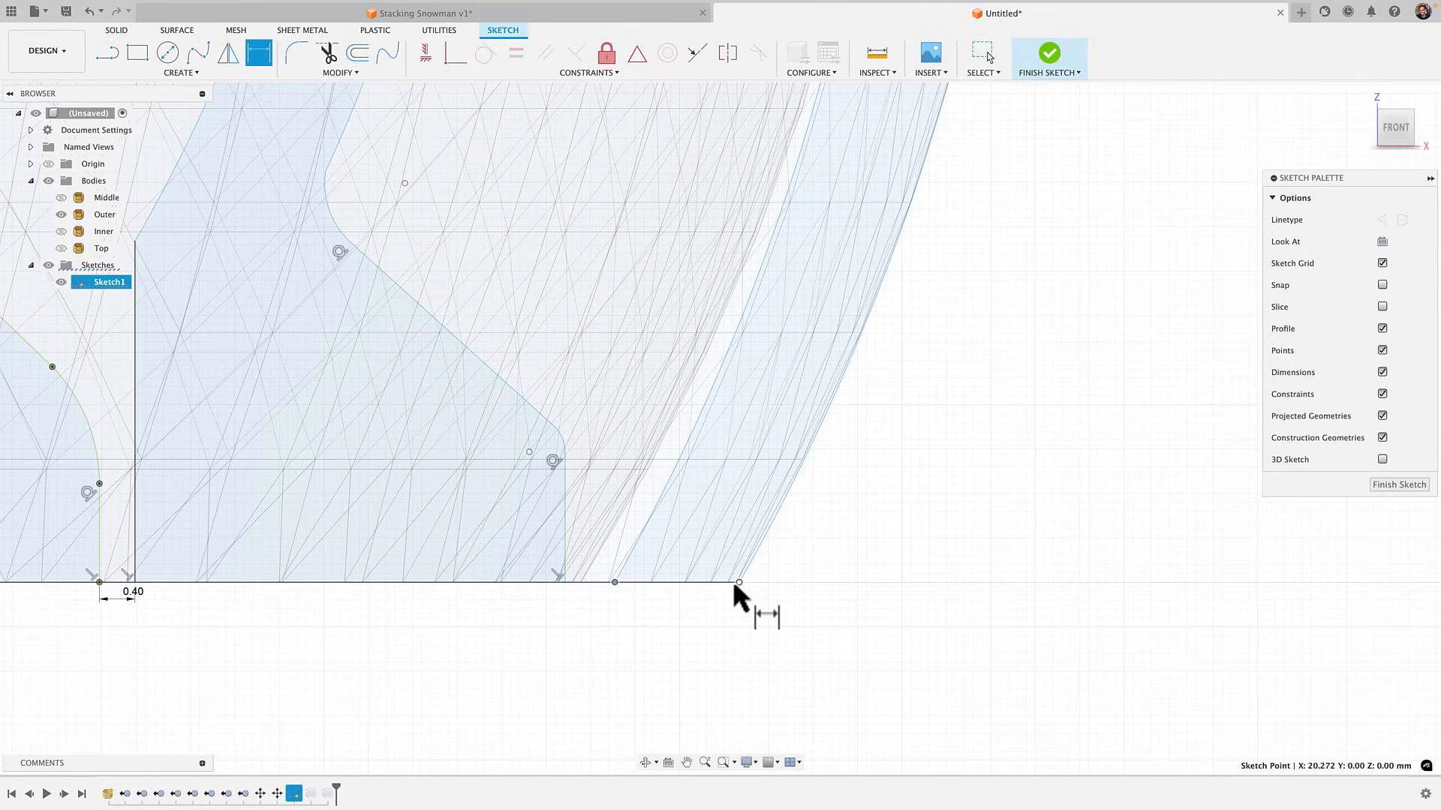
{"action": "left_click", "coordinate": [739, 582]}
{"action": "left_click", "coordinate": [724, 624]}
{"action": "key", "text": "Return"}
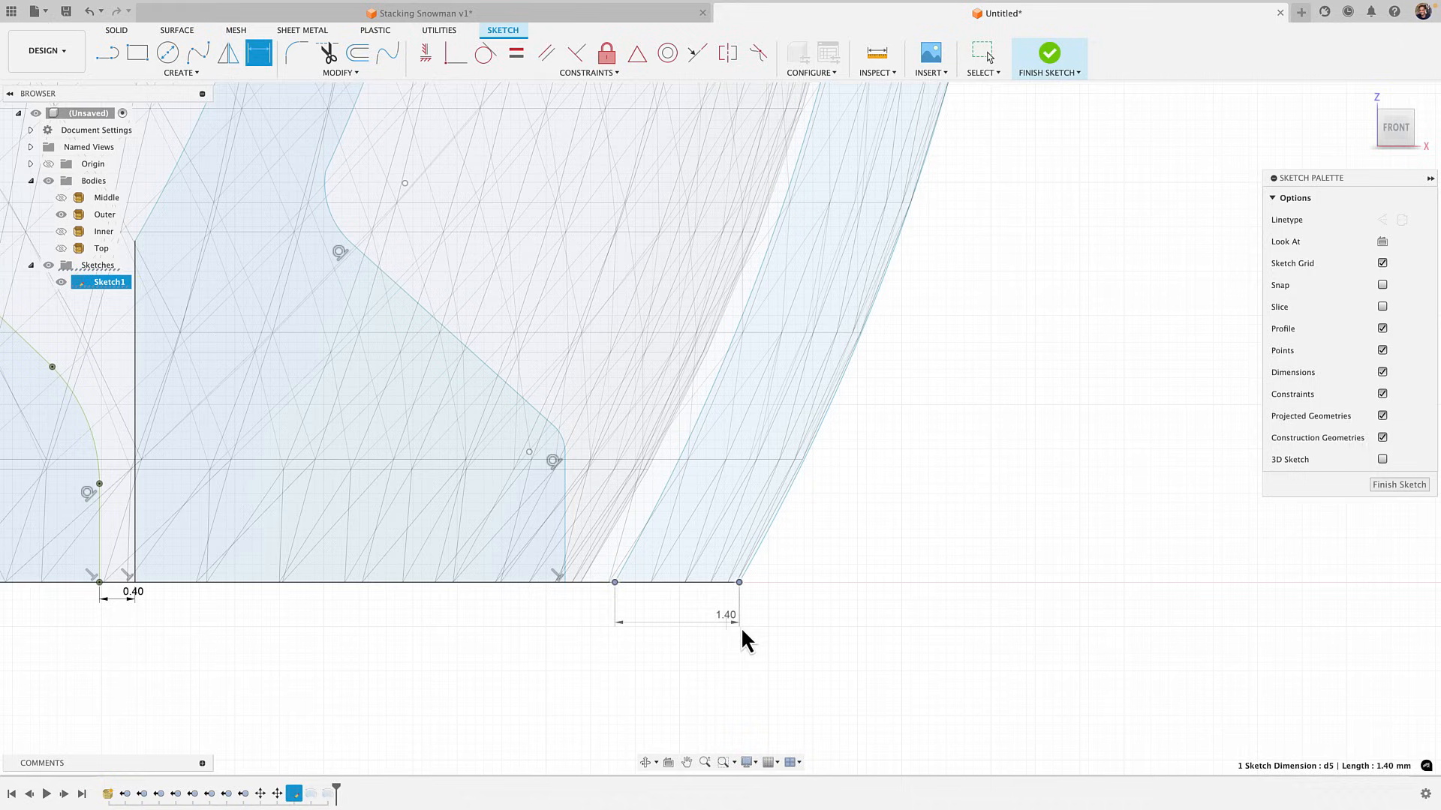
{"action": "double_click", "coordinate": [745, 624]}
{"action": "type", "text": "2"}
{"action": "key", "text": "Return"}
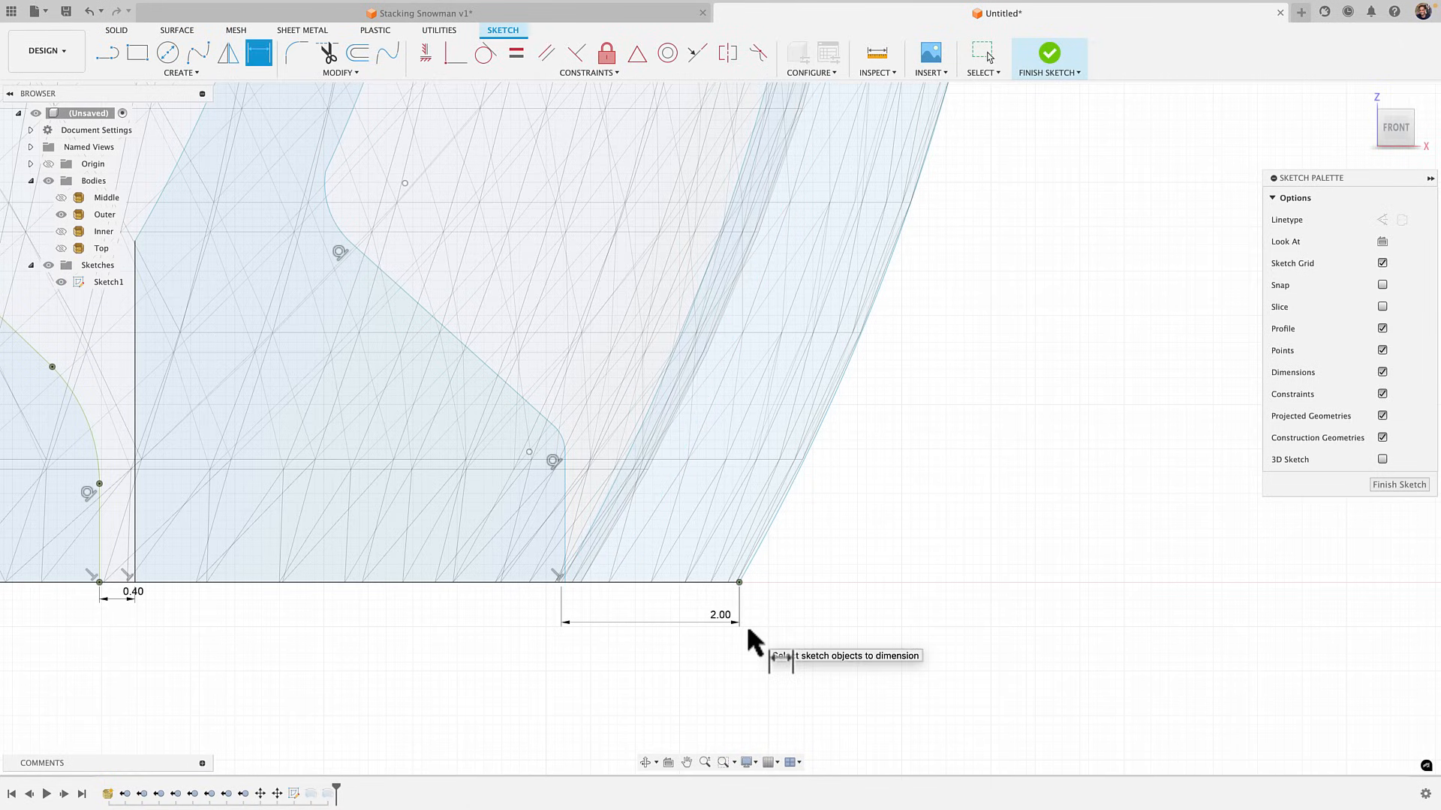
Dimension the horizontal top edge of the Outer profile and set its length to 2 mm
{"action": "scroll", "coordinate": [748, 628], "scroll_direction": "down", "scroll_amount": 8}
{"action": "middle_click_drag", "start_coordinate": [747, 308], "coordinate": [744, 750]}
{"action": "middle_click_drag", "start_coordinate": [703, 255], "coordinate": [697, 430]}
{"action": "scroll", "coordinate": [660, 310], "scroll_direction": "up", "scroll_amount": 8}
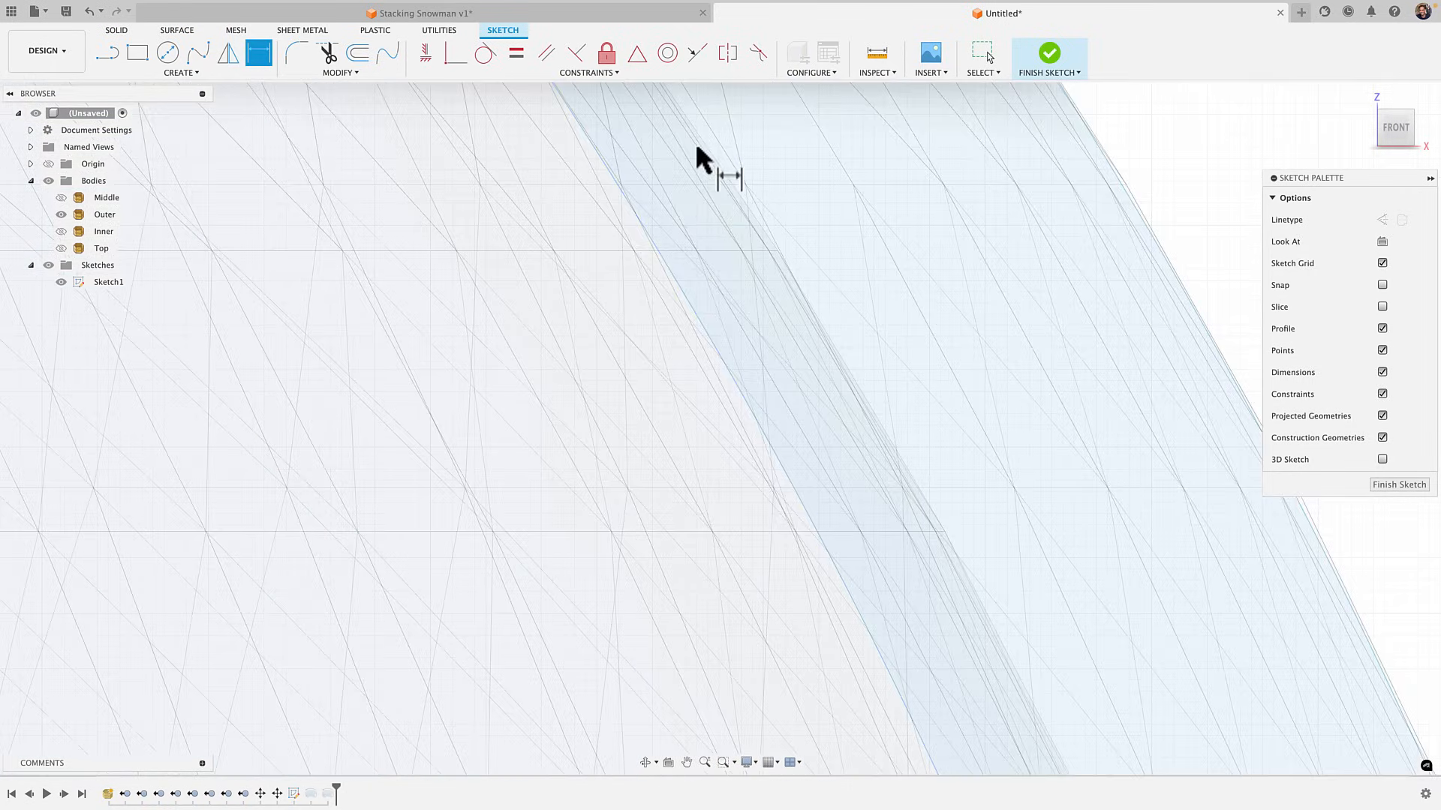
{"action": "middle_click_drag", "start_coordinate": [710, 179], "coordinate": [679, 453]}
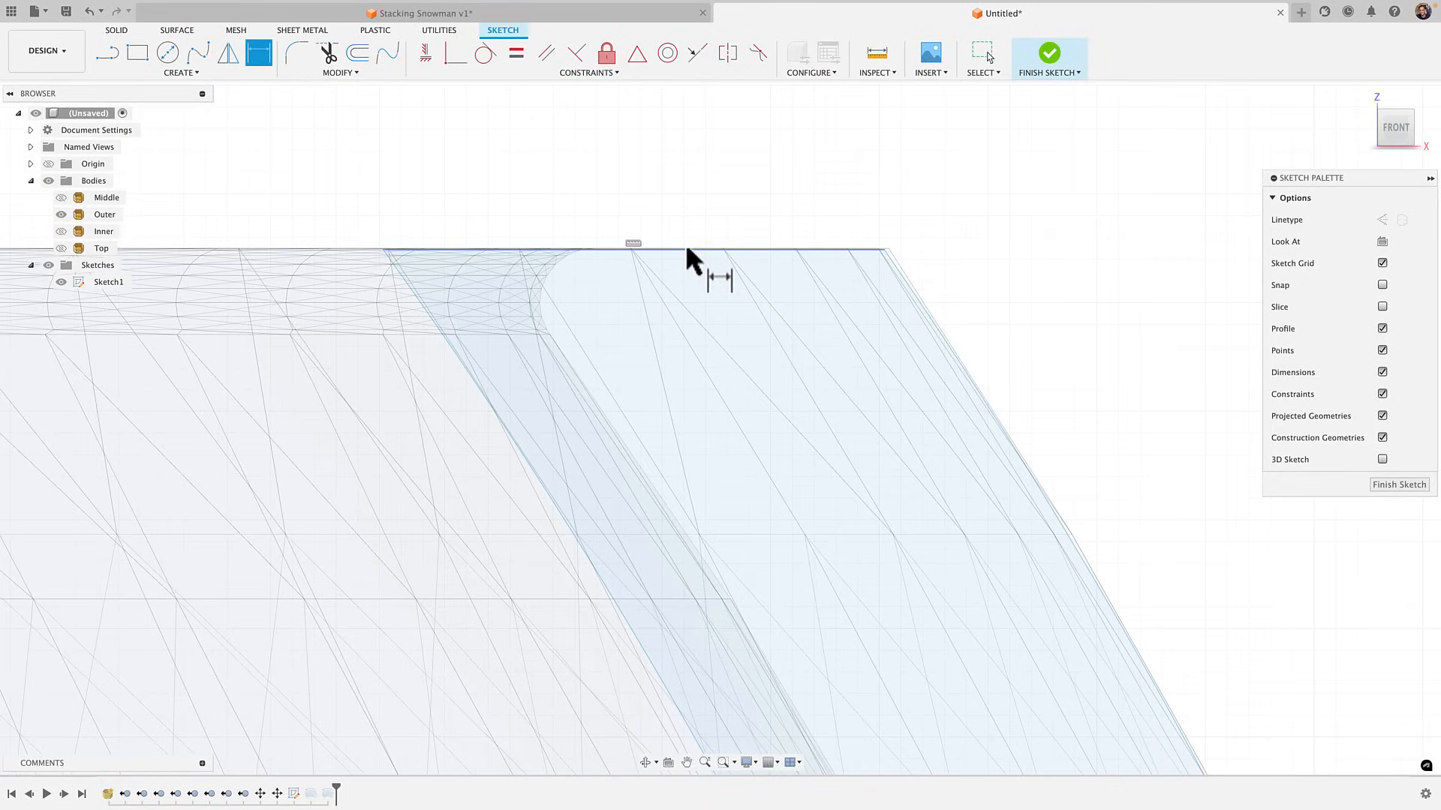
{"action": "left_click", "coordinate": [684, 250]}
{"action": "left_click", "coordinate": [696, 199]}
{"action": "type", "text": "2"}
{"action": "key", "text": "Return"}
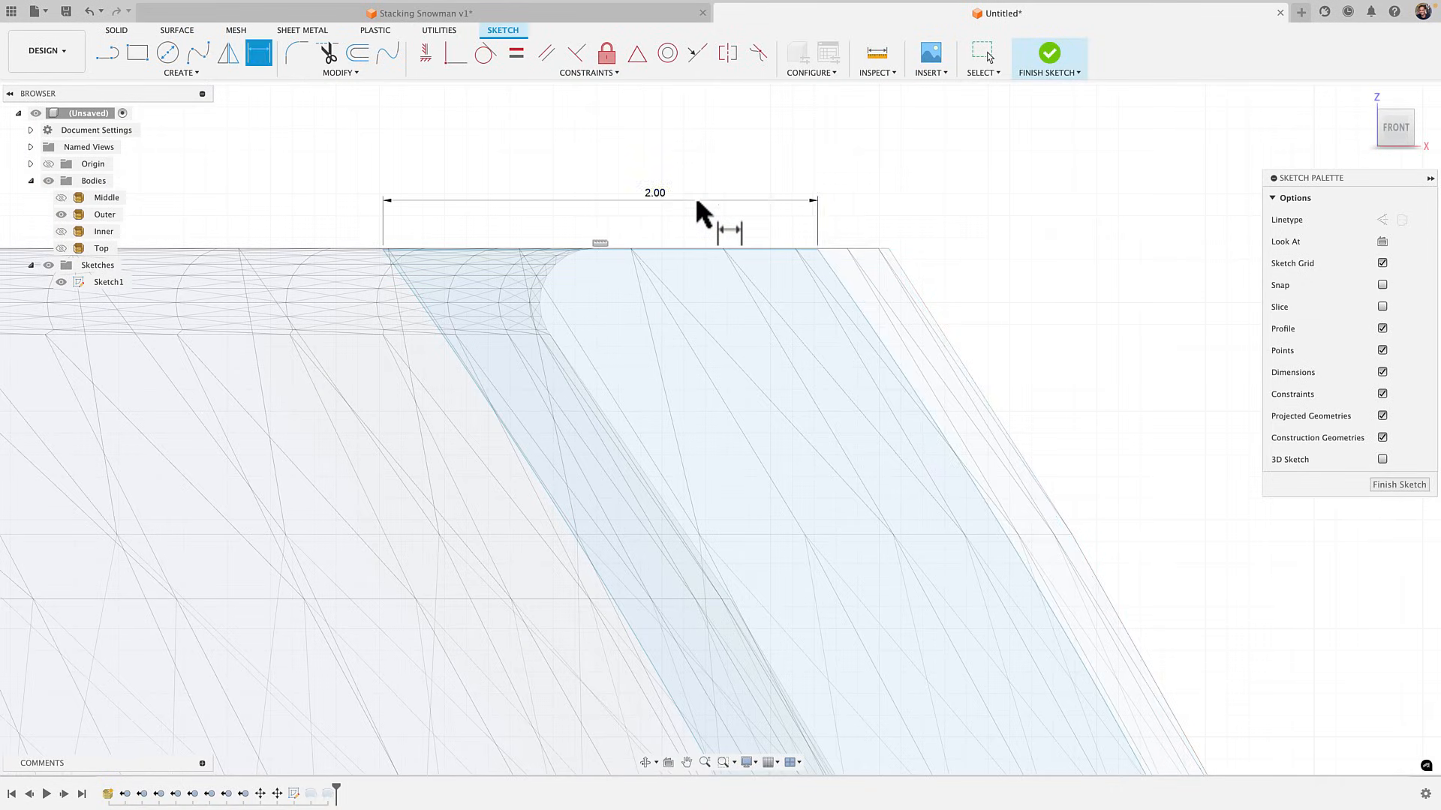
Select the Outer profile's connected curves and outer base point to examine how the profile fits the mesh outline
{"action": "scroll", "coordinate": [650, 464], "scroll_direction": "down", "scroll_amount": 5}
{"action": "scroll", "coordinate": [711, 547], "scroll_direction": "up", "scroll_amount": 2}
{"action": "middle_click_drag", "start_coordinate": [712, 548], "coordinate": [652, 261]}
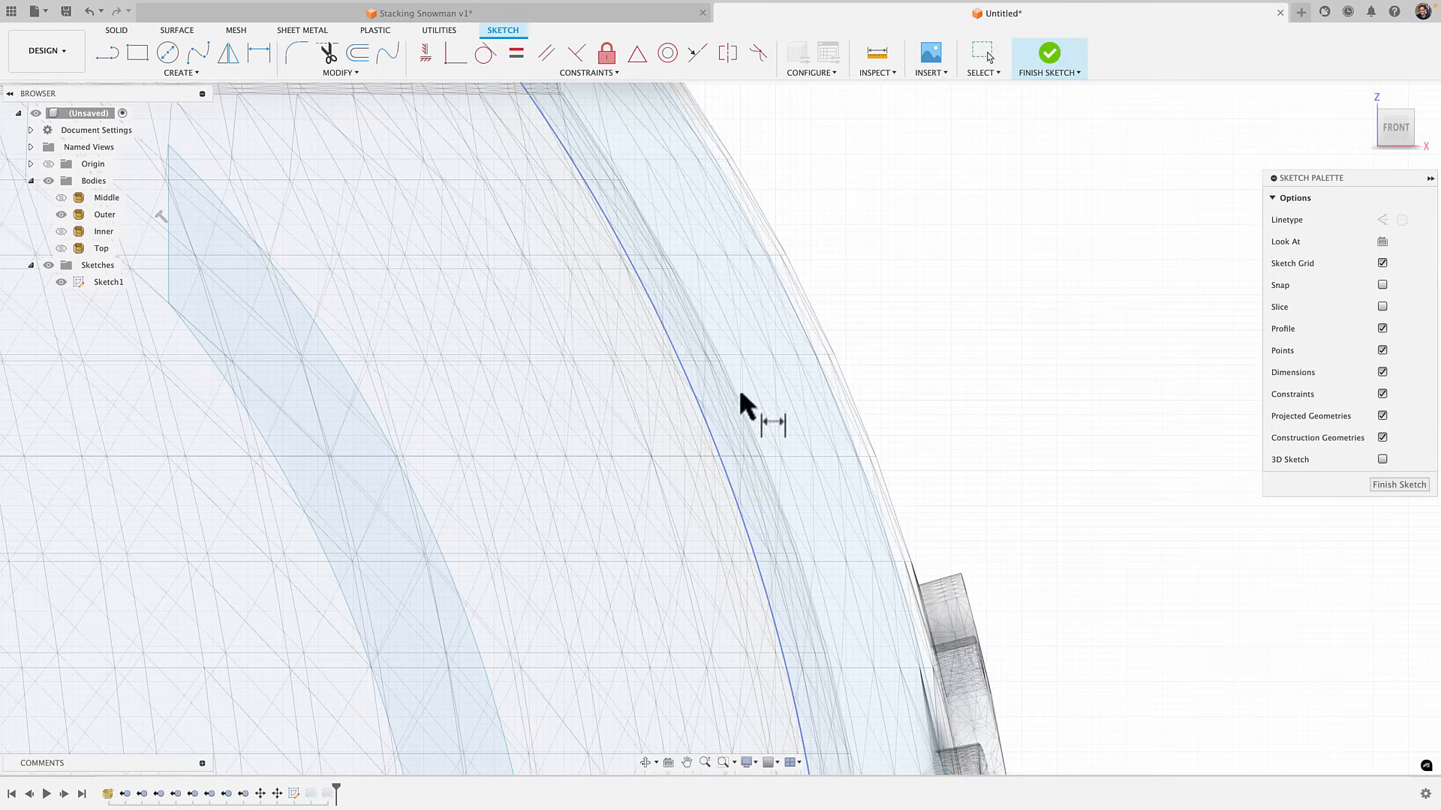
{"action": "key", "text": "Escape"}
{"action": "double_click", "coordinate": [817, 367]}
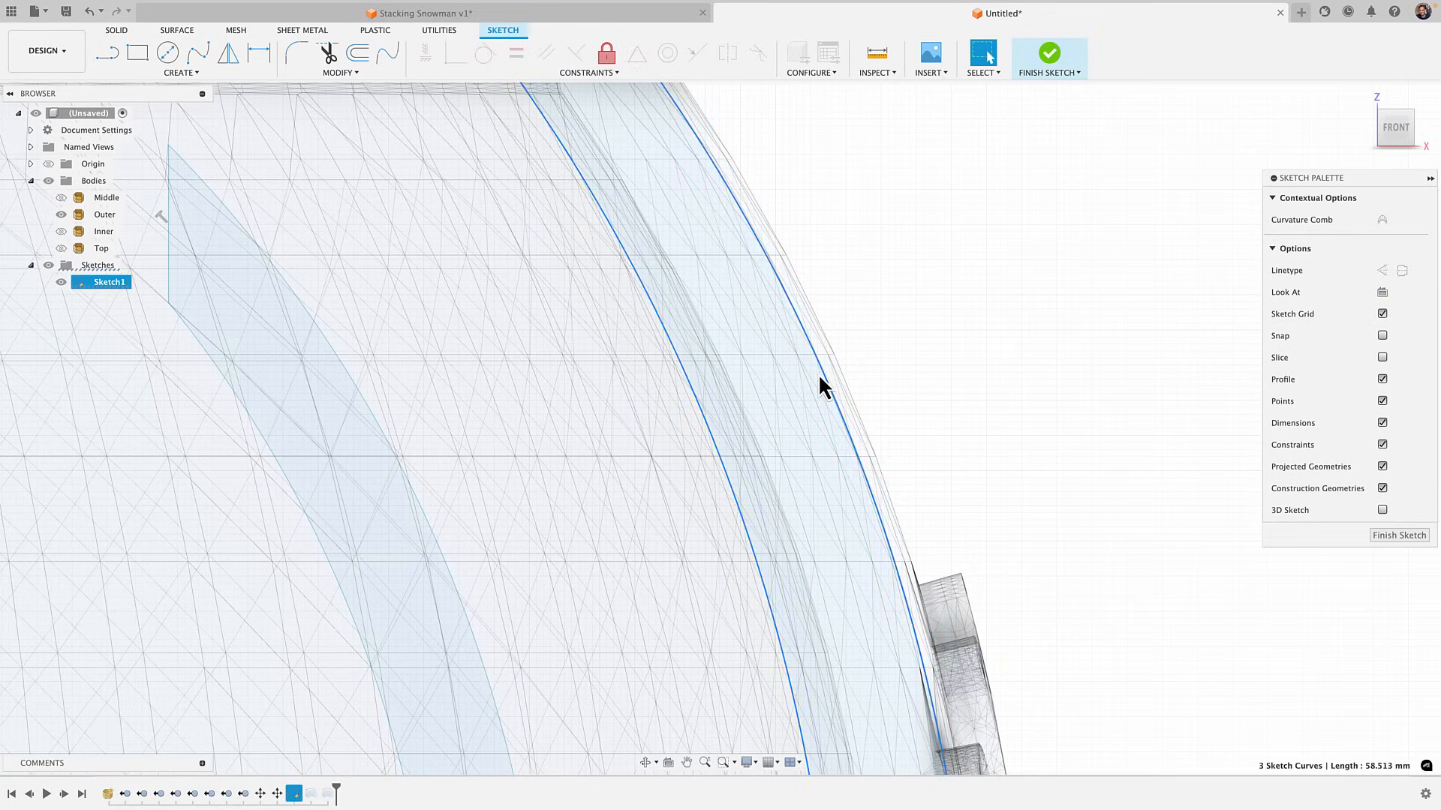
{"action": "scroll", "coordinate": [818, 373], "scroll_direction": "down", "scroll_amount": 3}
{"action": "middle_click_drag", "start_coordinate": [818, 376], "coordinate": [788, 284]}
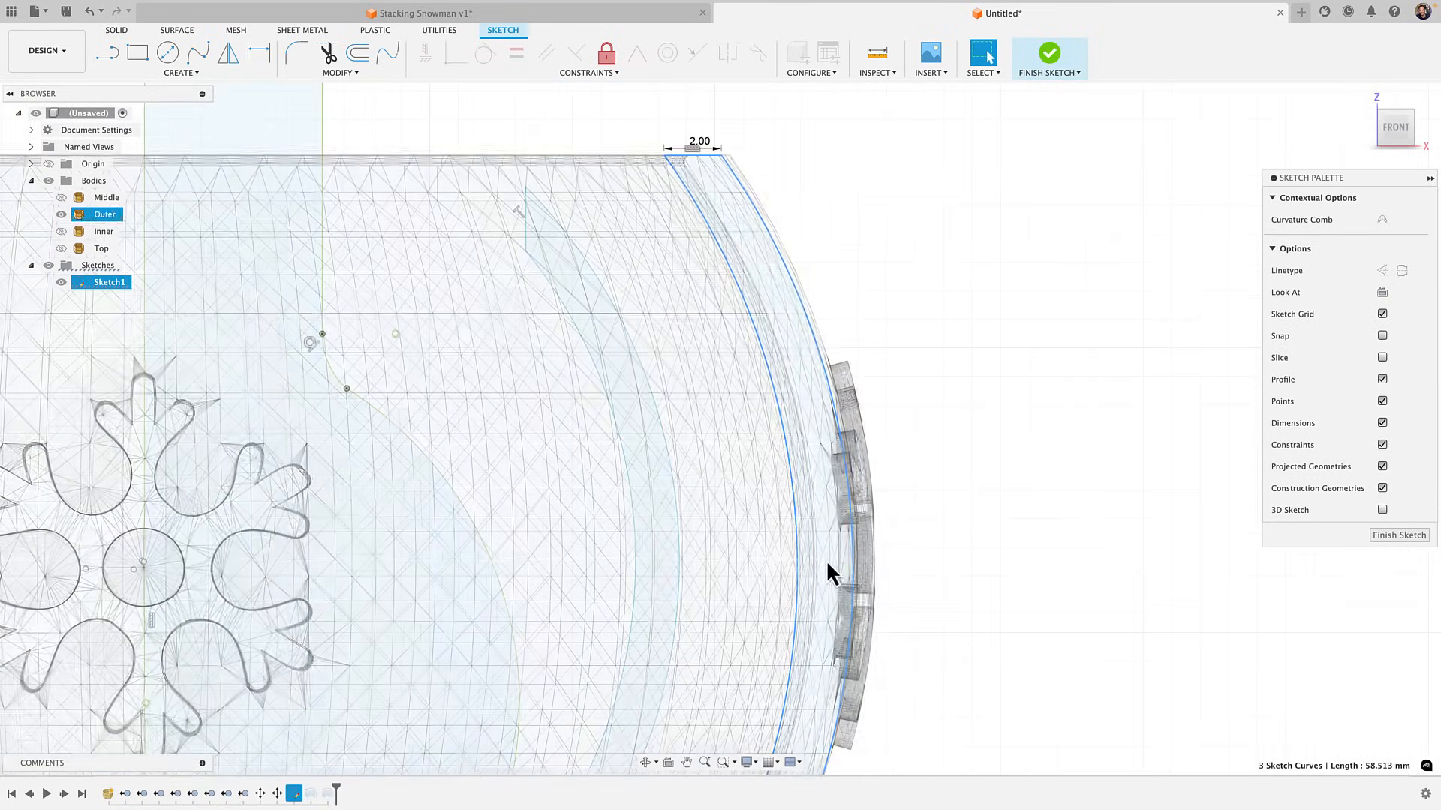
{"action": "scroll", "coordinate": [828, 562], "scroll_direction": "down", "scroll_amount": 3}
{"action": "middle_click_drag", "start_coordinate": [831, 559], "coordinate": [765, 421]}
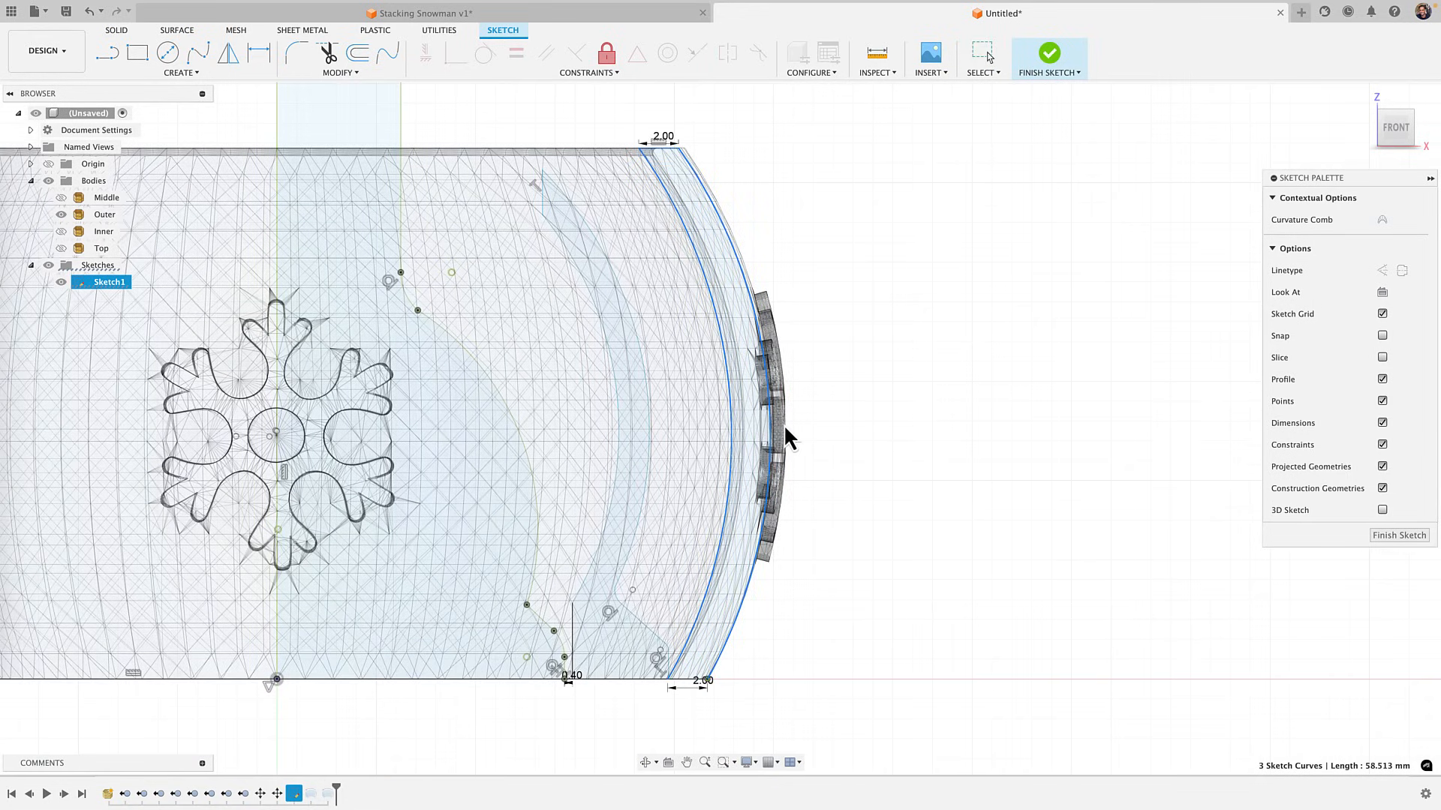
{"action": "left_click", "coordinate": [713, 681]}
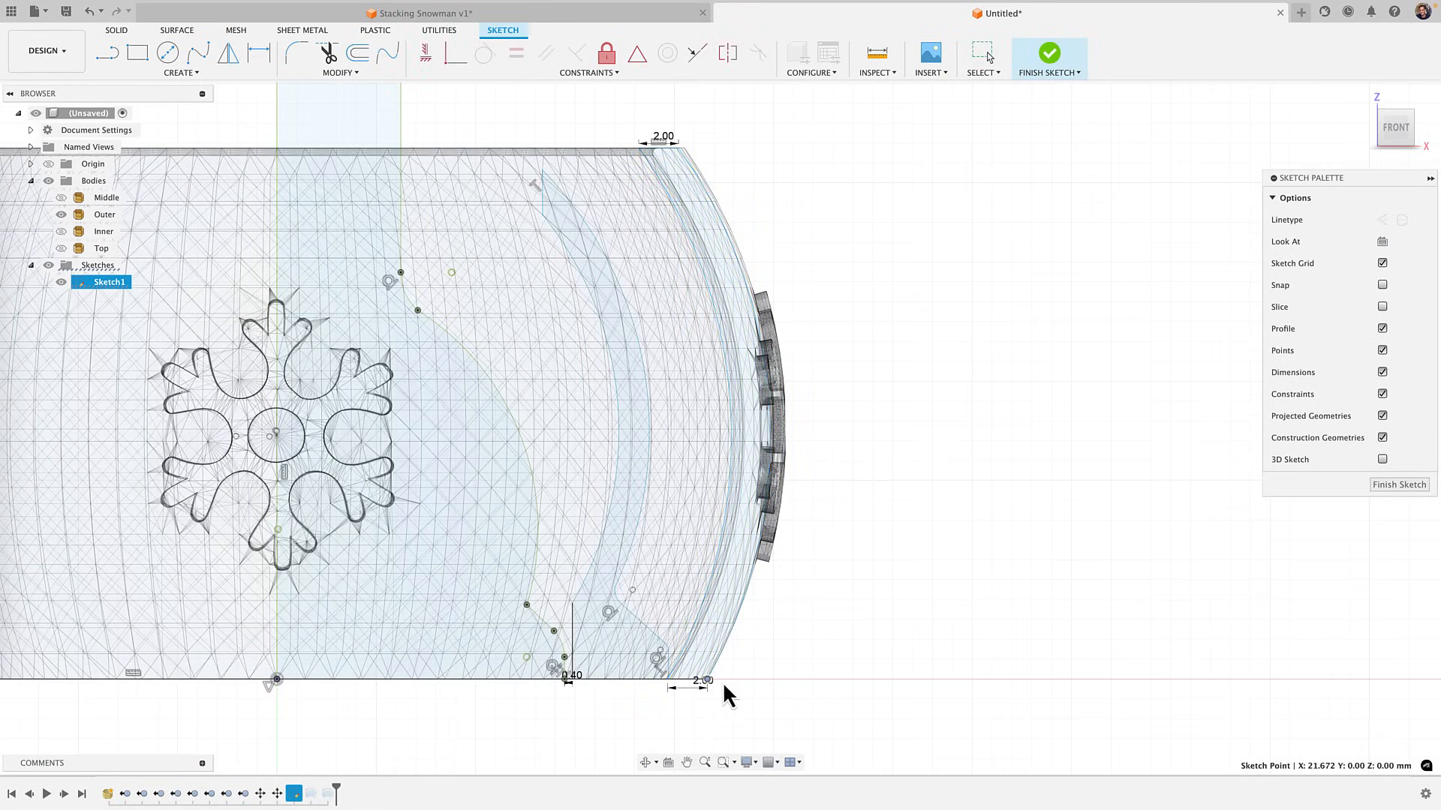
{"action": "scroll", "coordinate": [663, 698], "scroll_direction": "up", "scroll_amount": 4}
{"action": "scroll", "coordinate": [665, 696], "scroll_direction": "up", "scroll_amount": 4}
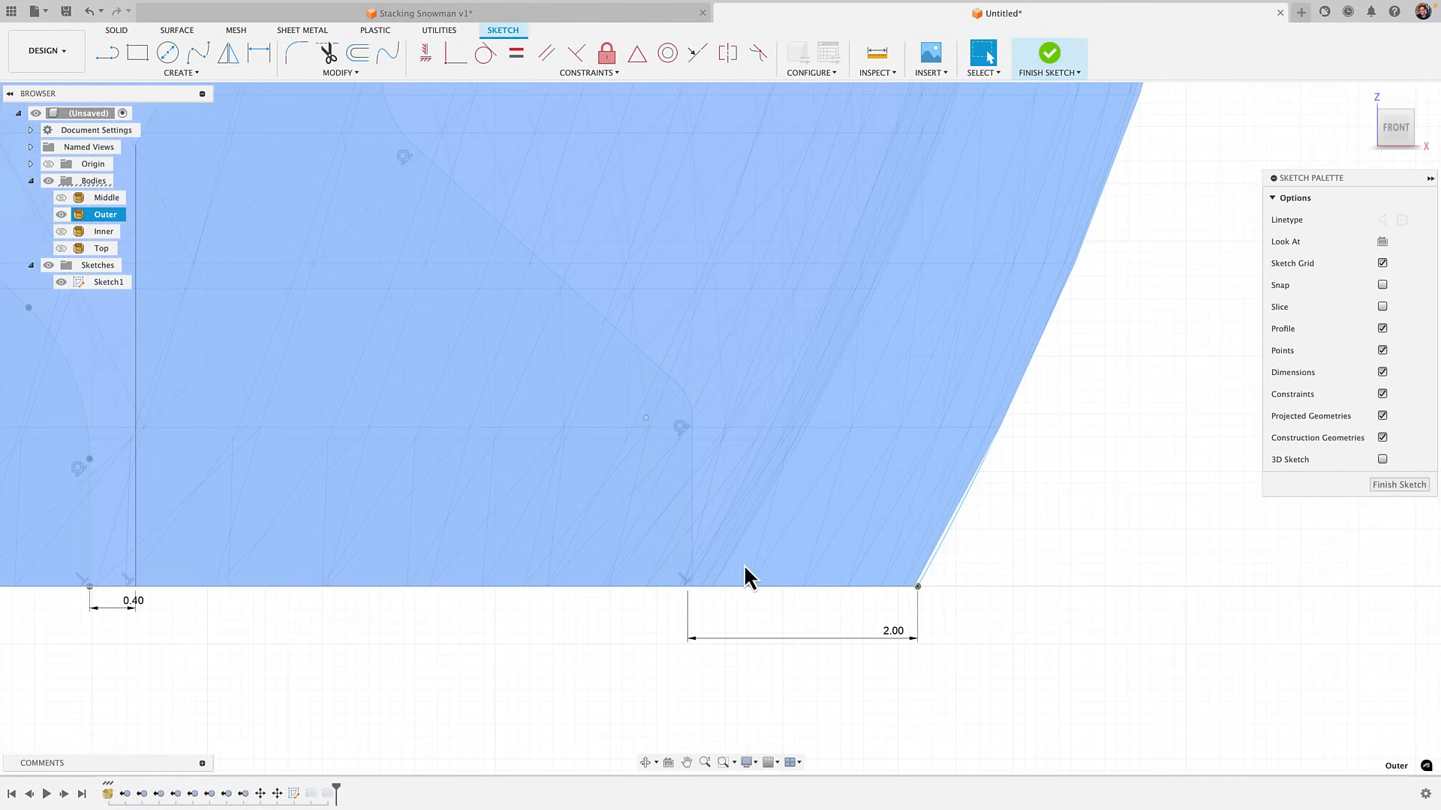
Hide the Outer mesh body and examine the baseline and both base corners of the Outer profile
{"action": "left_click", "coordinate": [745, 567]}
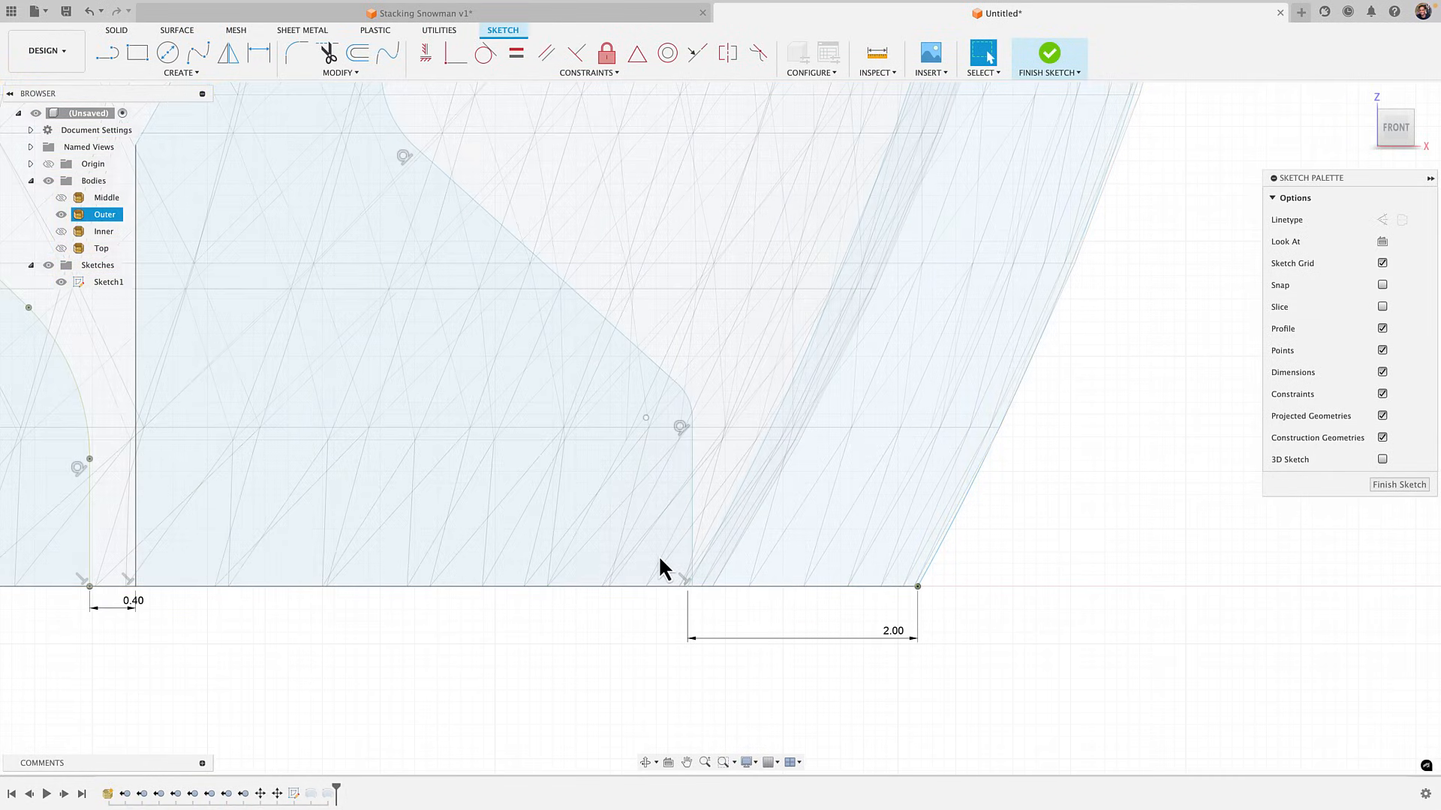
{"action": "left_click", "coordinate": [60, 214]}
{"action": "left_click", "coordinate": [831, 496]}
{"action": "left_click", "coordinate": [622, 513]}
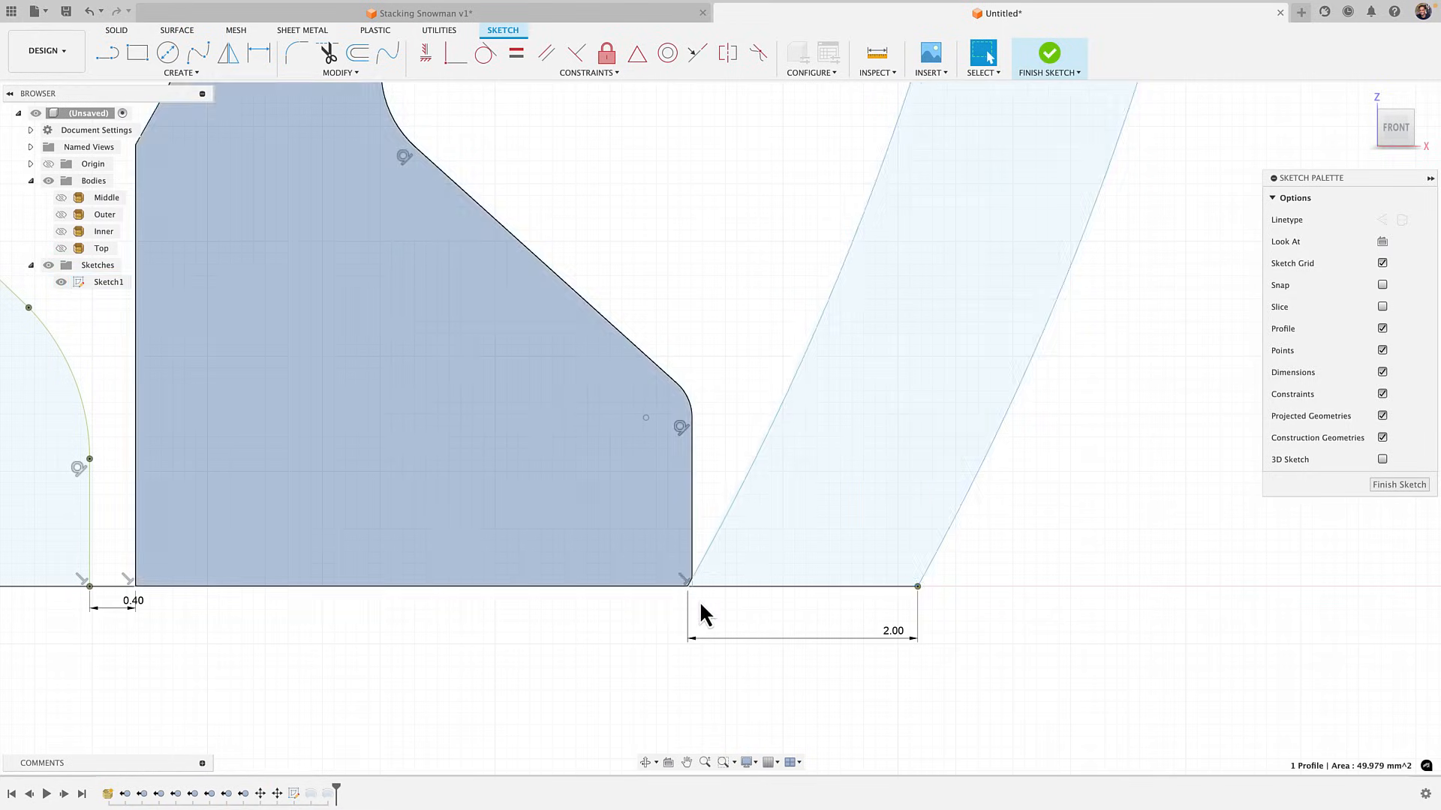
{"action": "scroll", "coordinate": [679, 593], "scroll_direction": "up", "scroll_amount": 5}
{"action": "left_click", "coordinate": [673, 573]}
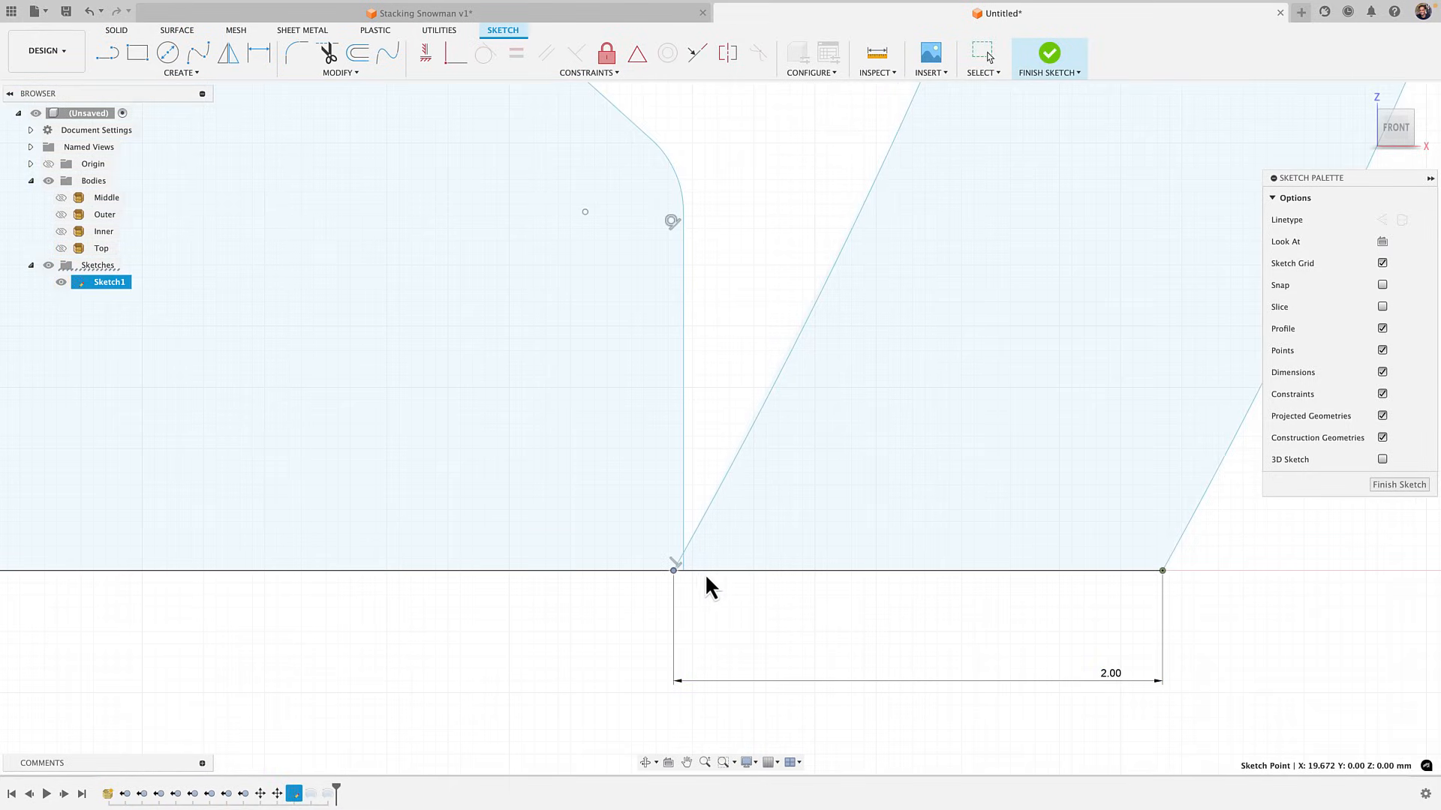
{"action": "middle_click_drag", "start_coordinate": [998, 640], "coordinate": [878, 559]}
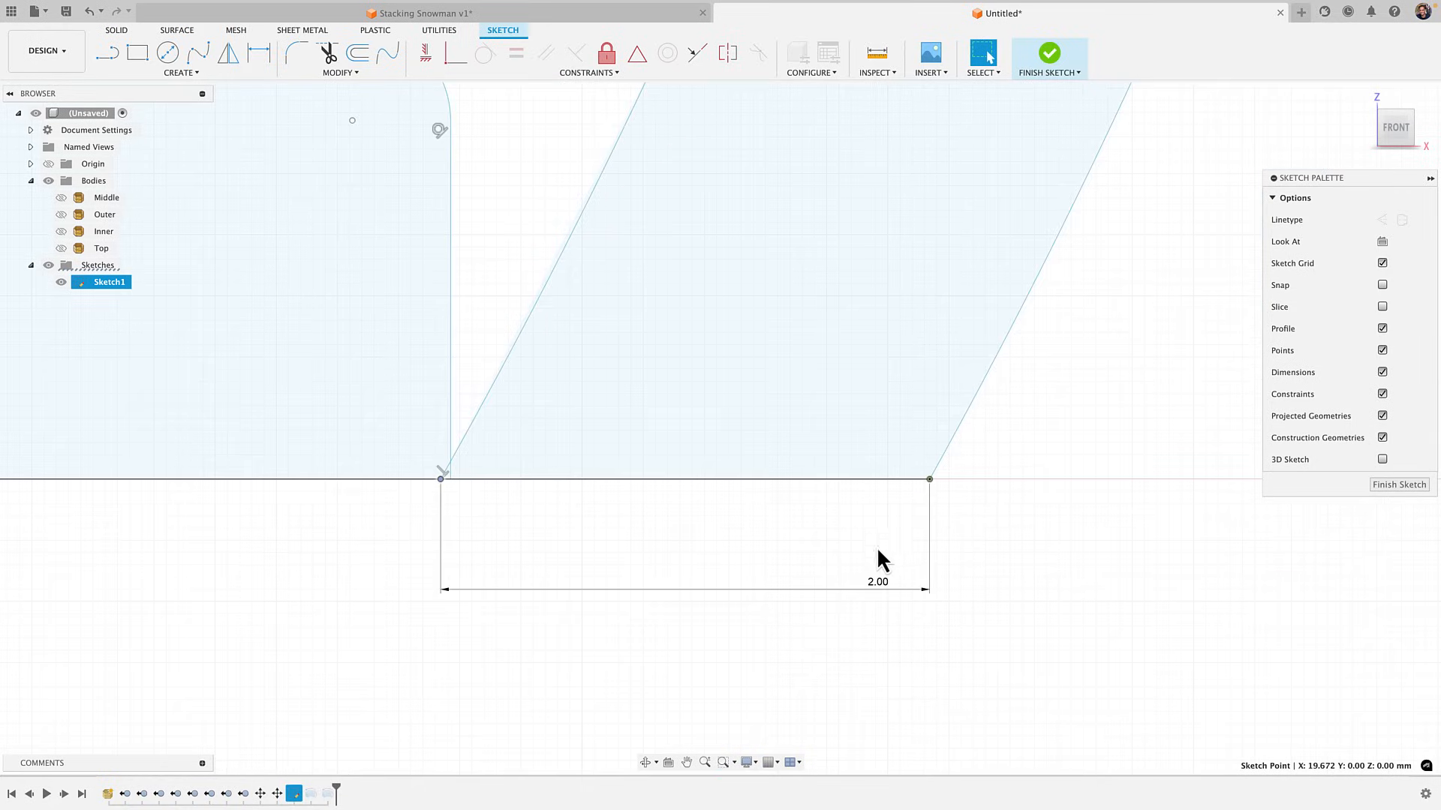
{"action": "left_click", "coordinate": [911, 480]}
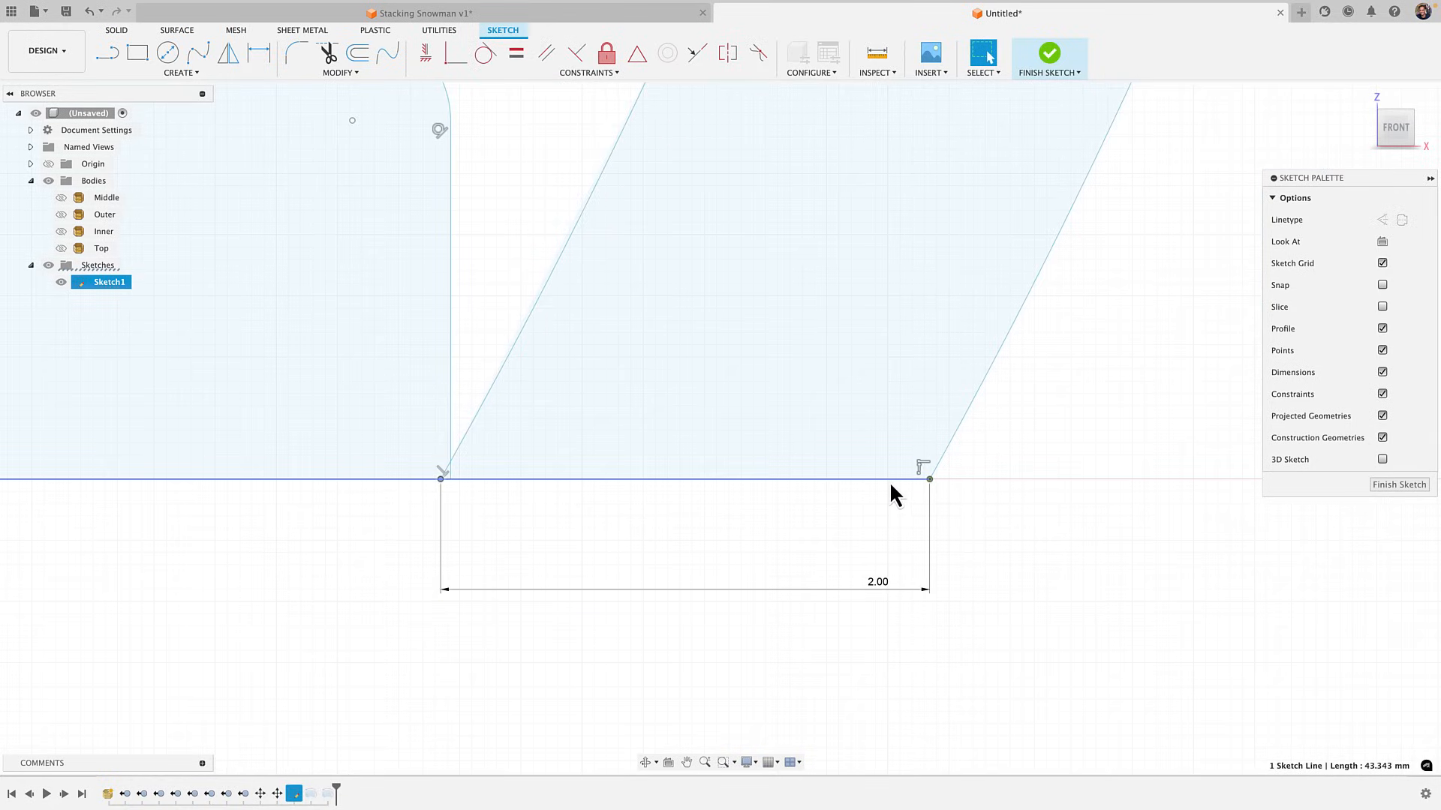
{"action": "left_click", "coordinate": [929, 479]}
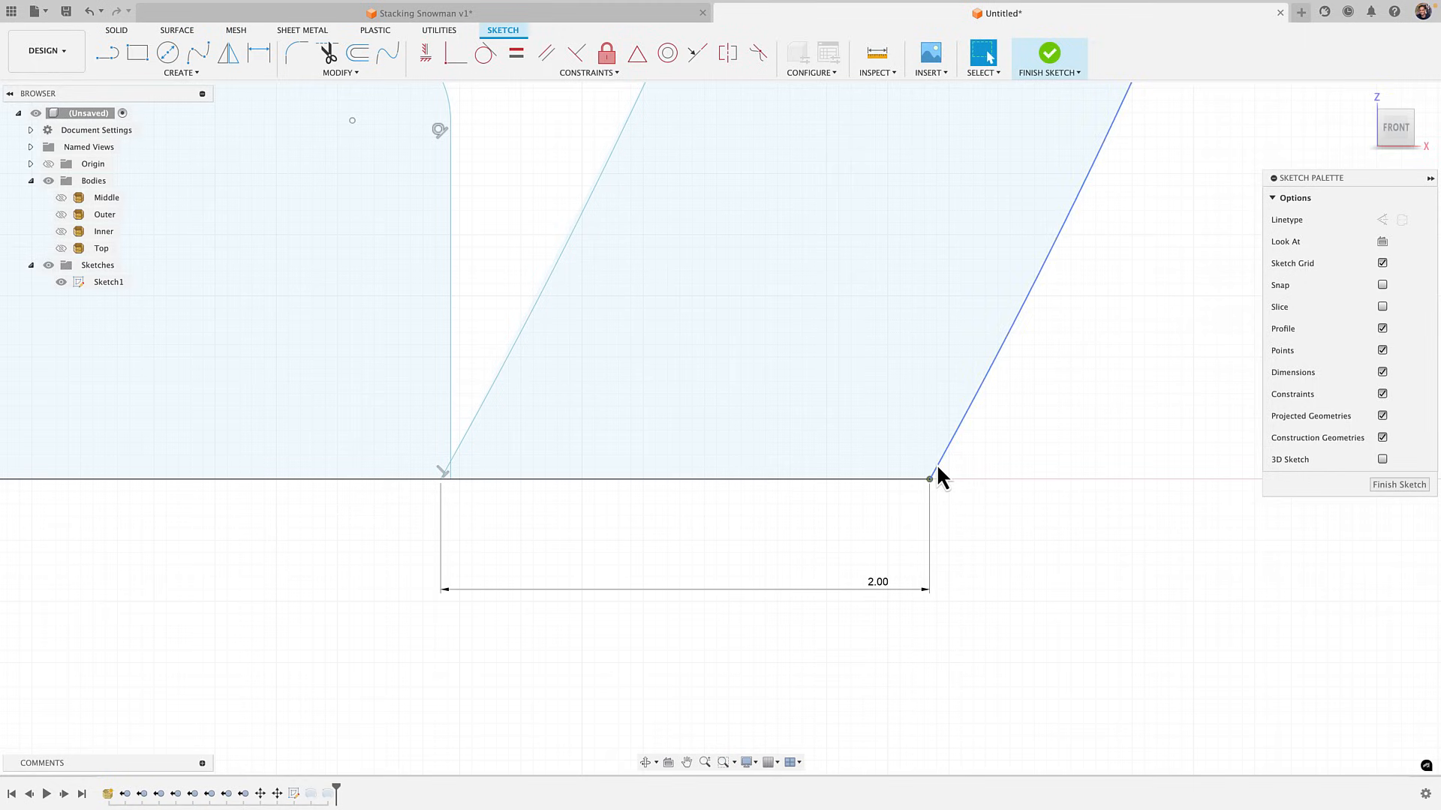
{"action": "left_click", "coordinate": [938, 468]}
{"action": "key", "text": "Escape"}
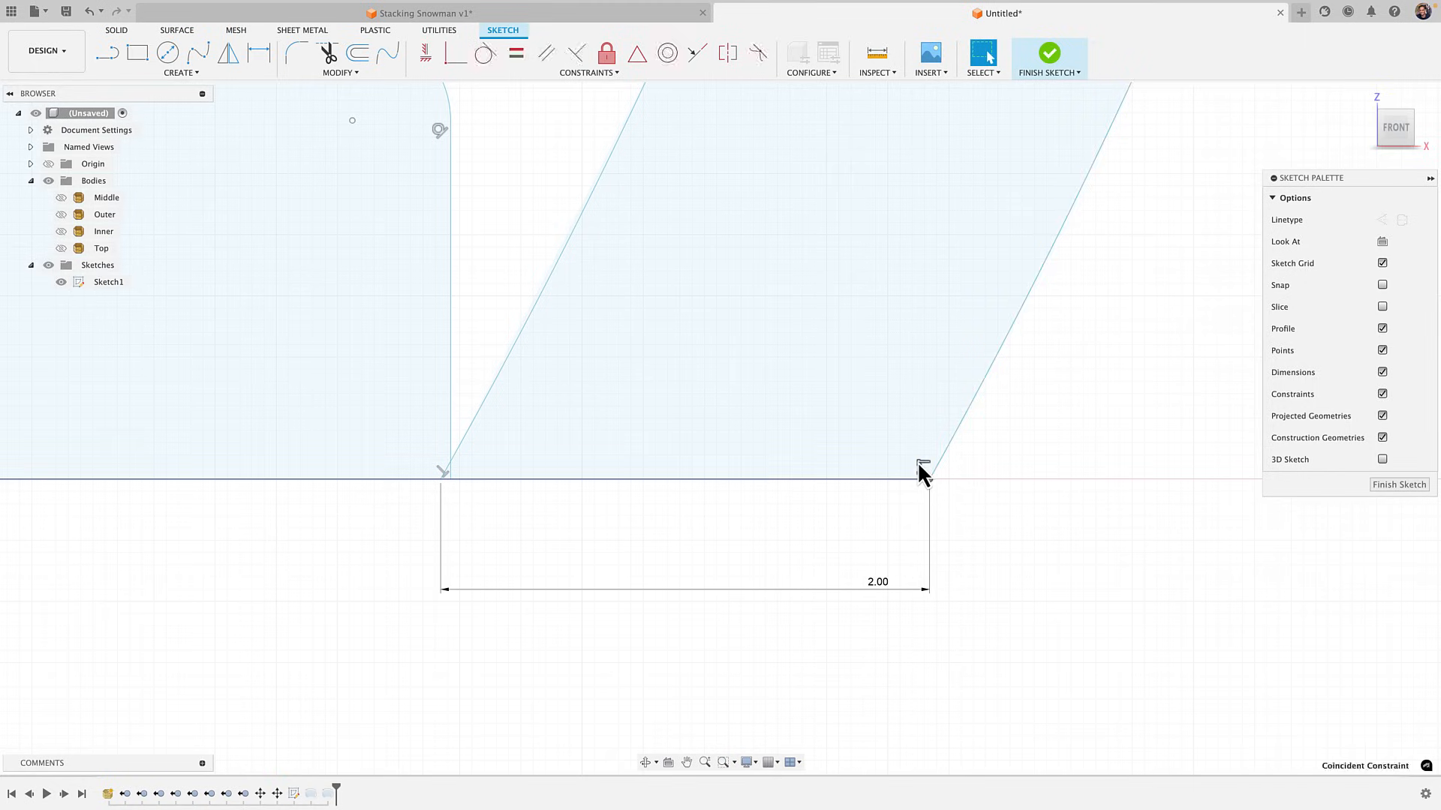
Pull the Outer profile's outer base point outward and close the base with a new line about 2.29 mm long between the arc ends
{"action": "left_click_drag", "start_coordinate": [930, 481], "coordinate": [999, 479]}
{"action": "mouse_move", "coordinate": [943, 514]}
{"action": "middle_mouse_down"}
{"action": "mouse_move", "coordinate": [882, 531]}
{"action": "mouse_move", "coordinate": [846, 583]}
{"action": "middle_mouse_up"}
{"action": "key", "text": "Escape"}
{"action": "key", "text": "l"}
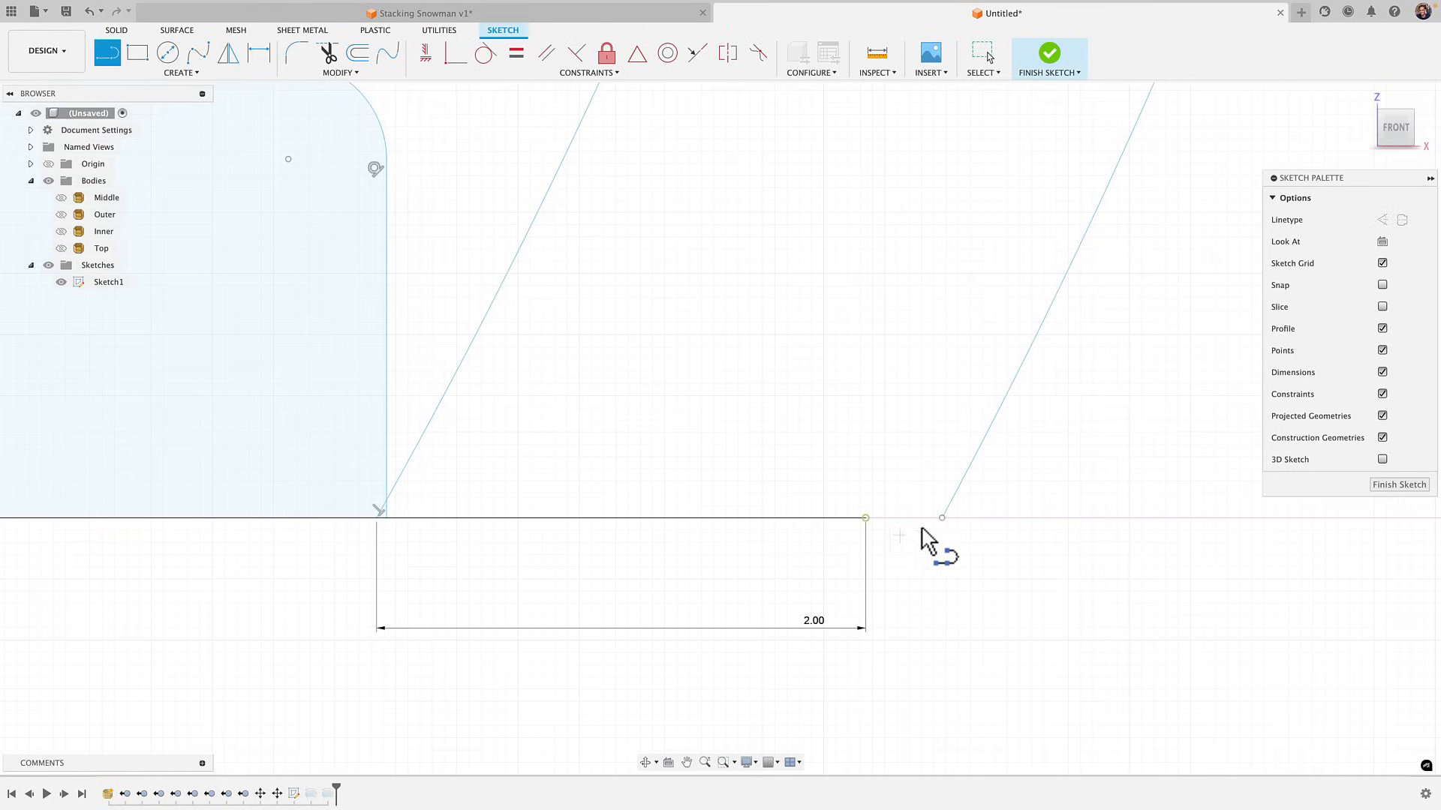
{"action": "left_click", "coordinate": [942, 518]}
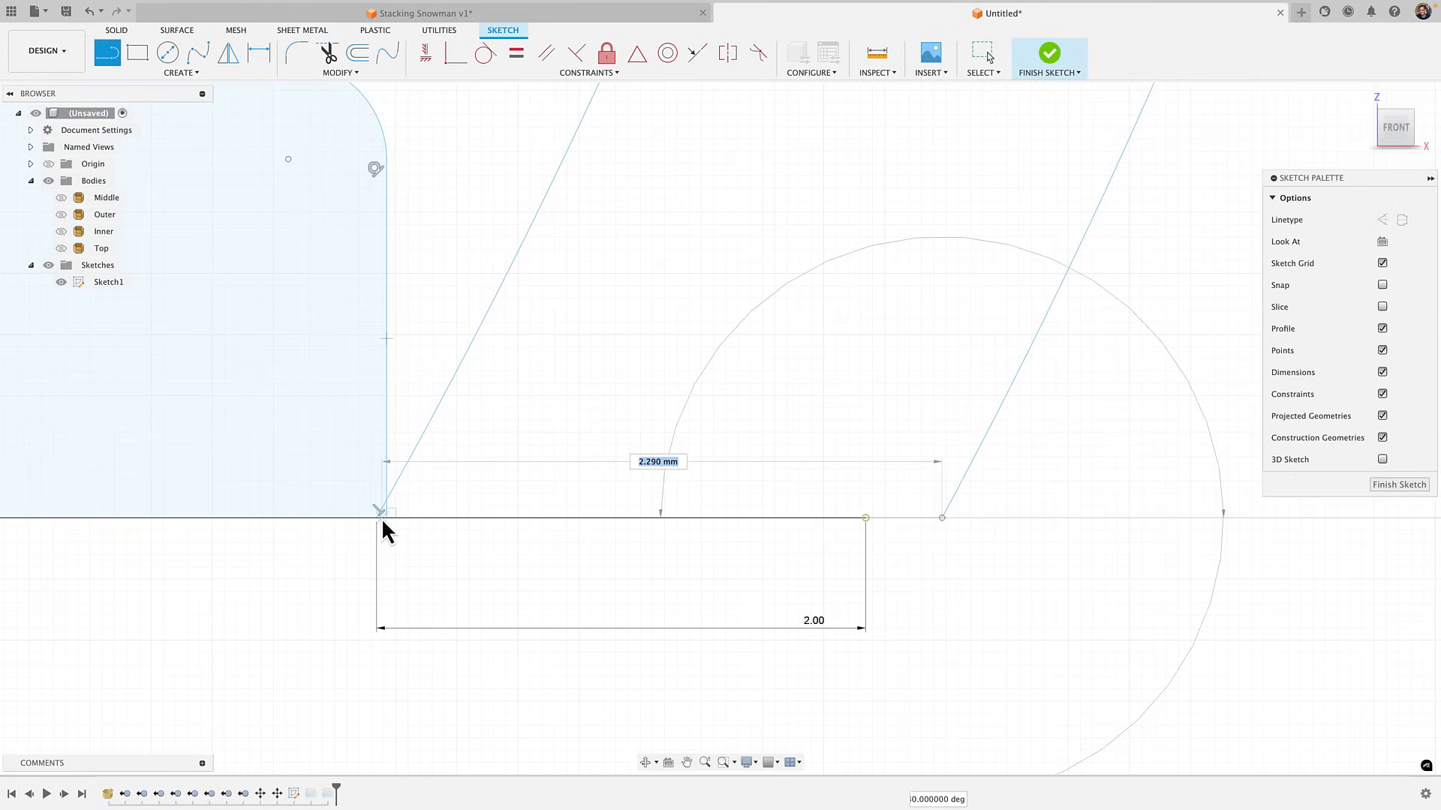
{"action": "left_click", "coordinate": [378, 518]}
{"action": "key", "text": "Escape"}
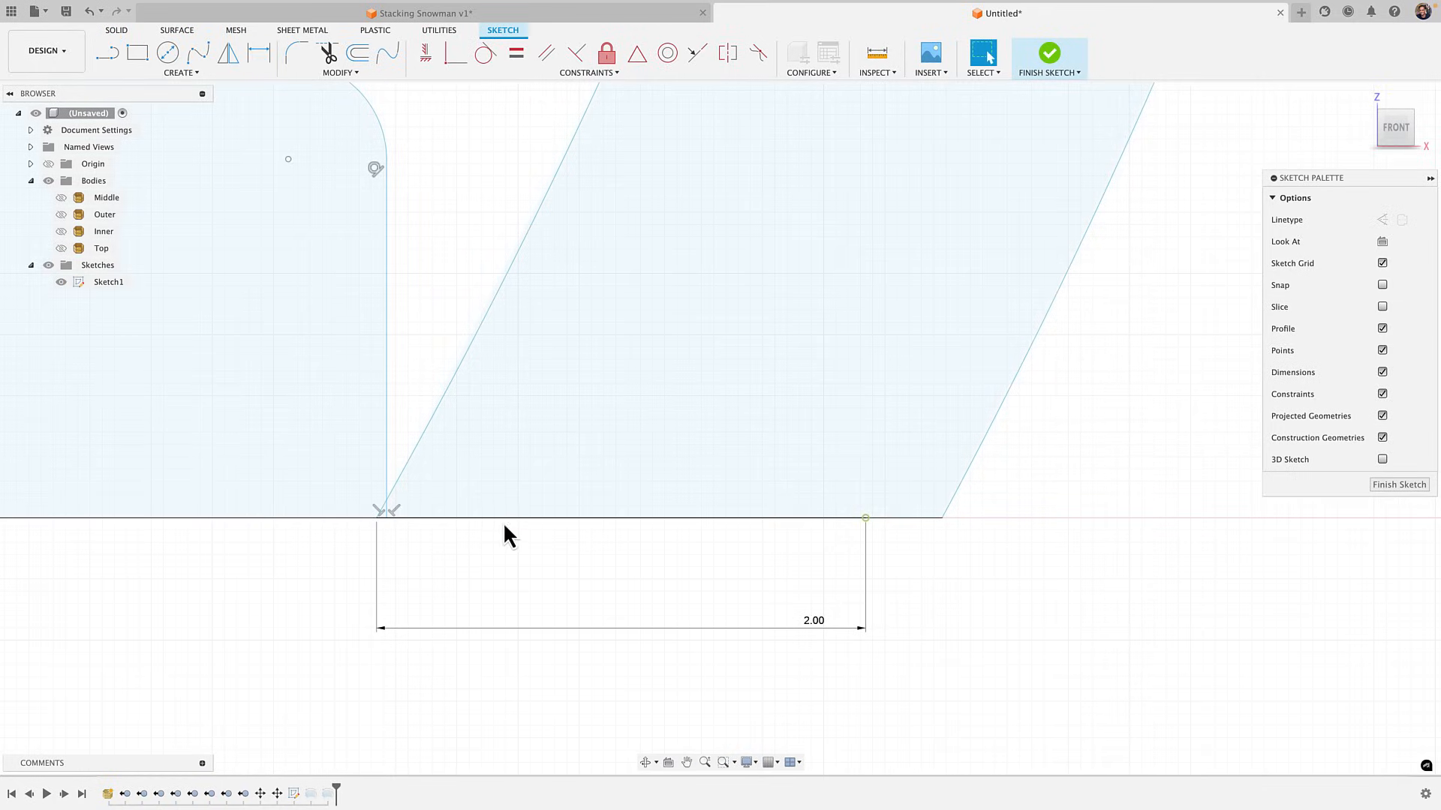
Move the Outer profile's outer base point farther outward along the baseline and delete the old 2 mm base dimension
{"action": "left_click", "coordinate": [503, 519]}
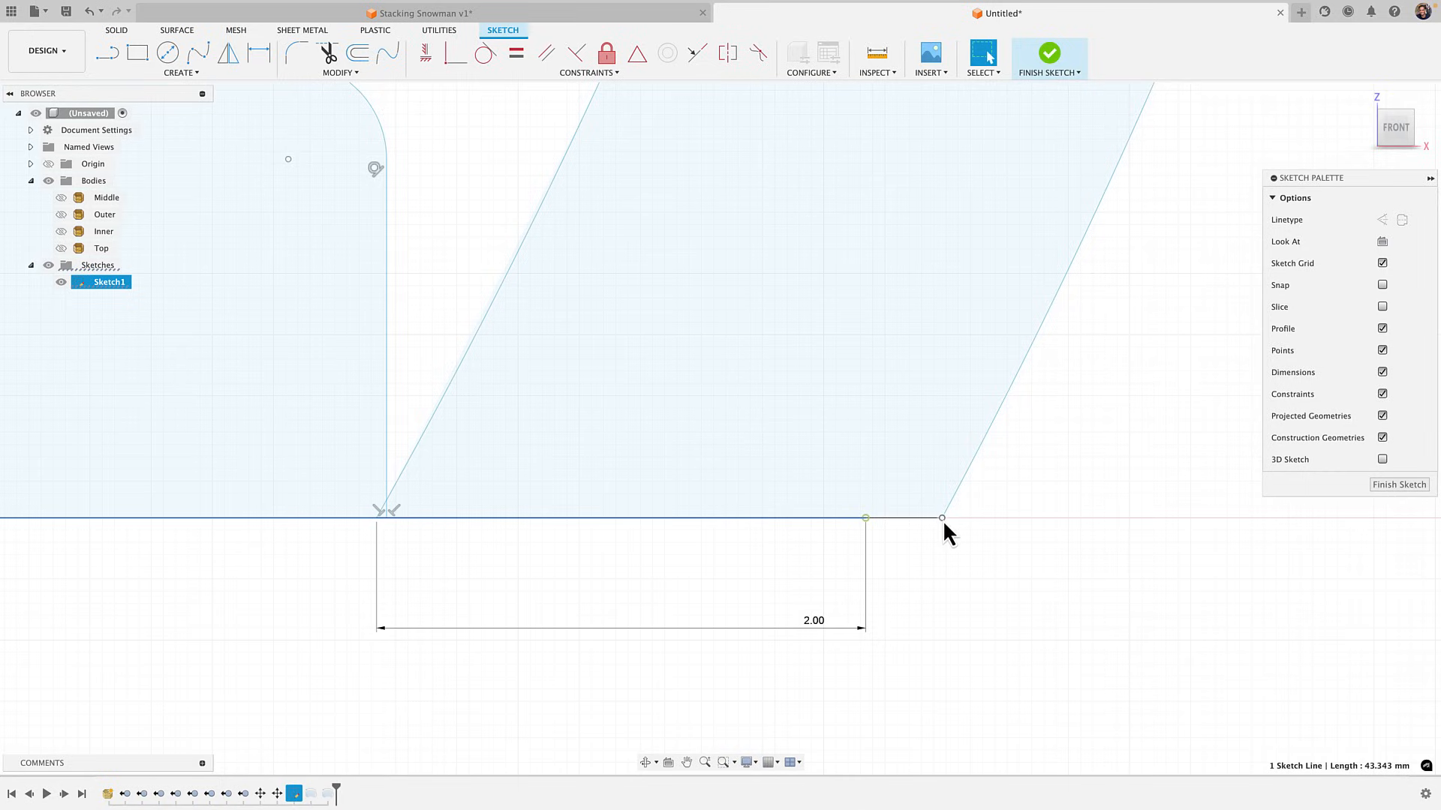
{"action": "left_click_drag", "start_coordinate": [941, 517], "coordinate": [978, 518]}
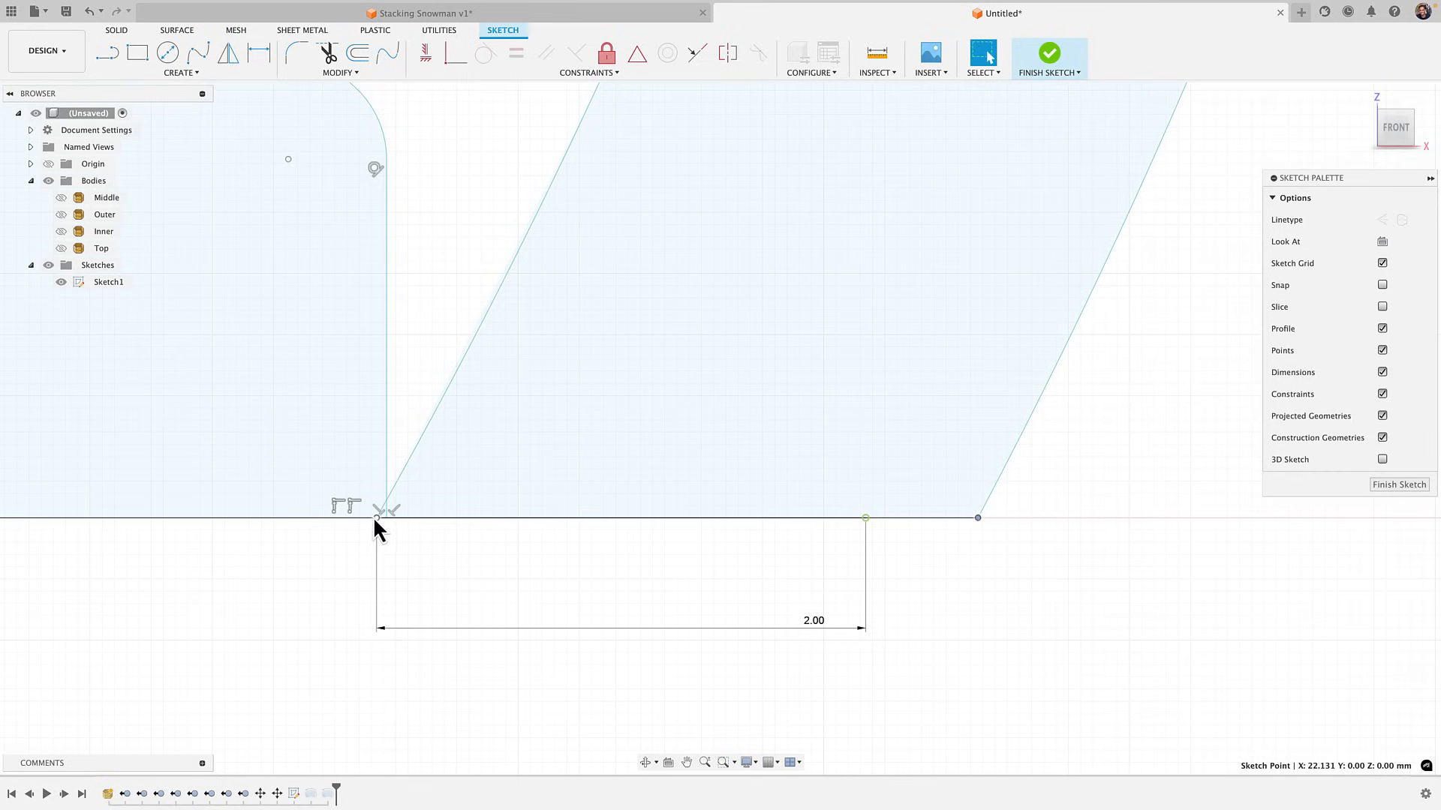
{"action": "left_click", "coordinate": [376, 518]}
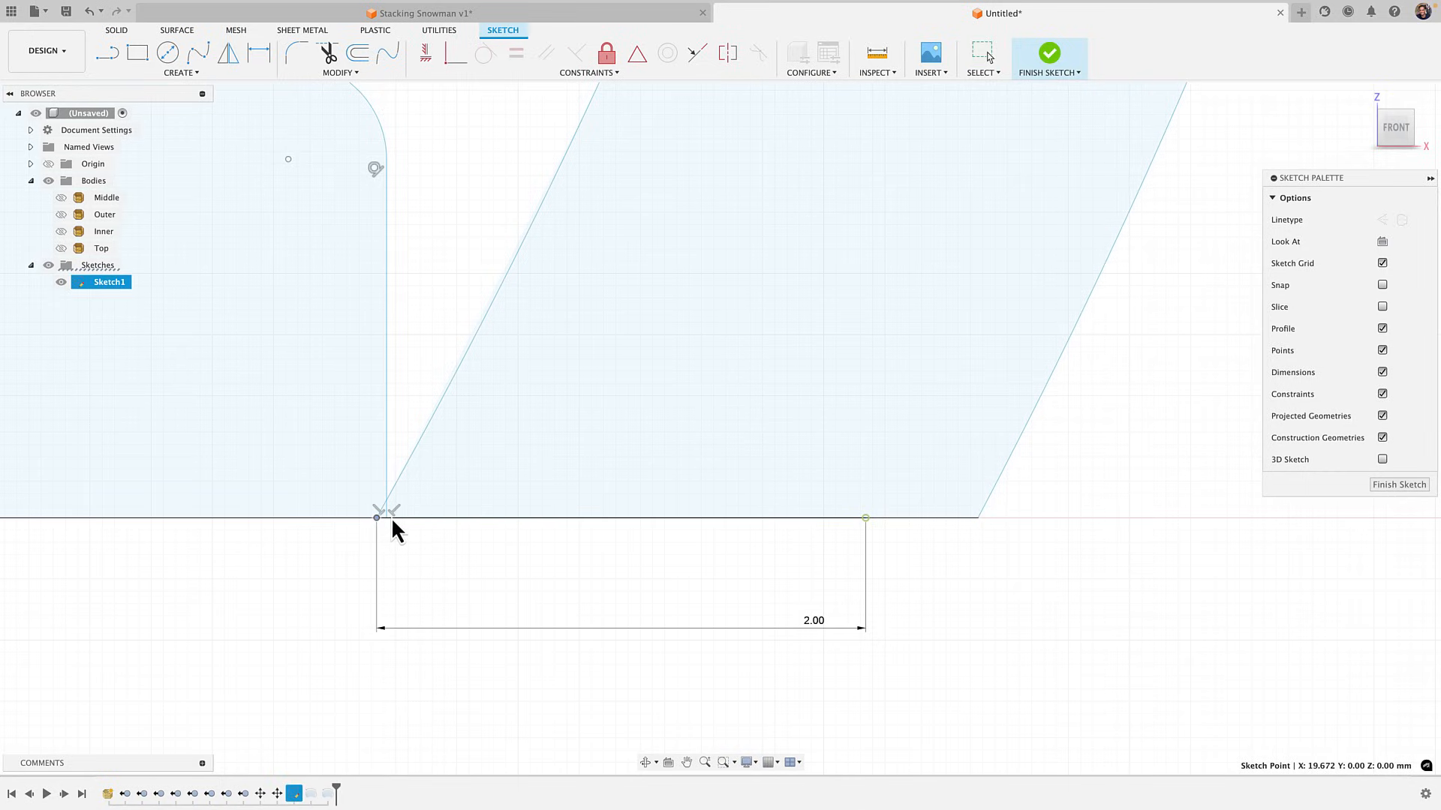
{"action": "scroll", "coordinate": [379, 519], "scroll_direction": "up", "scroll_amount": 2}
{"action": "scroll", "coordinate": [364, 529], "scroll_direction": "down", "scroll_amount": 2}
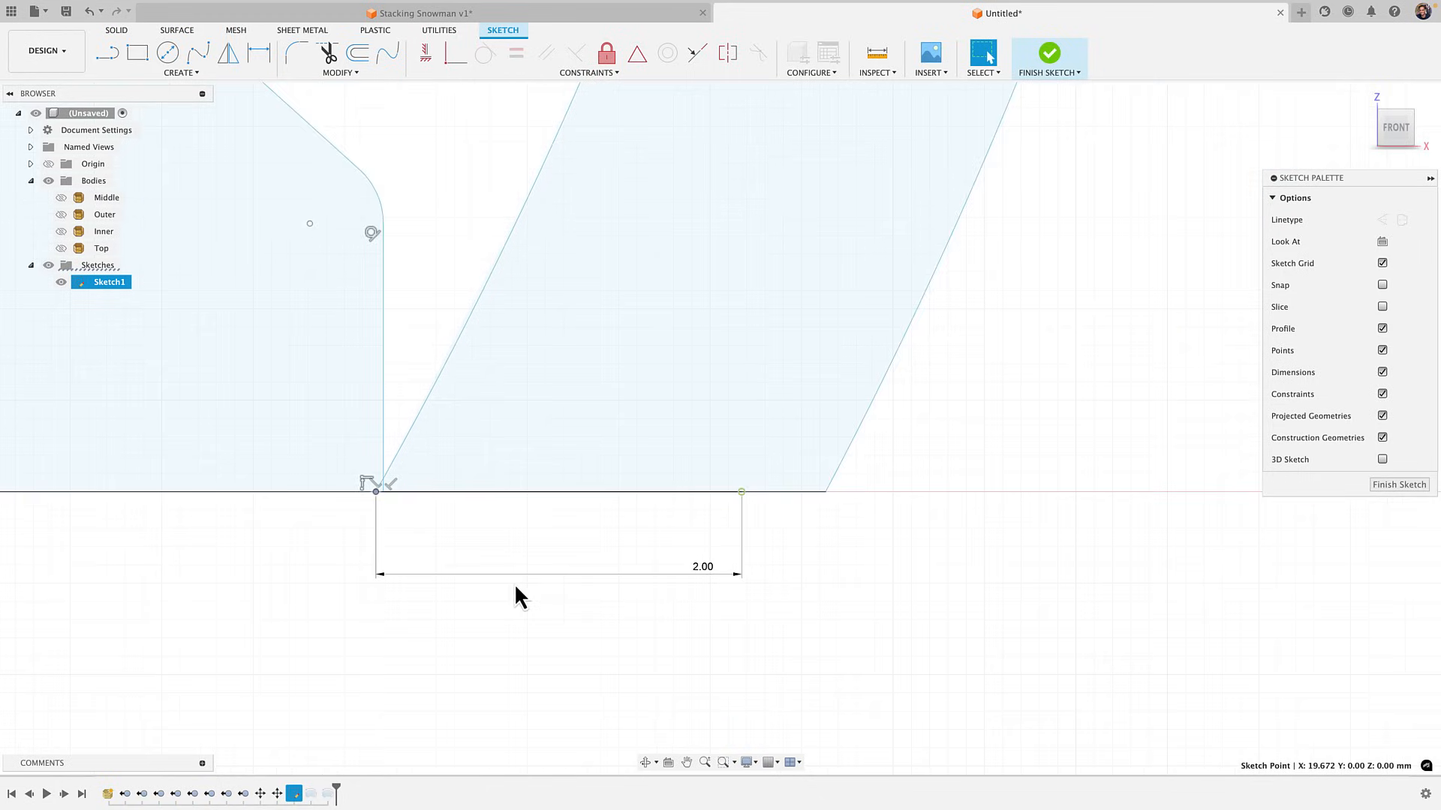
{"action": "left_click", "coordinate": [521, 575]}
{"action": "key", "text": "Delete"}
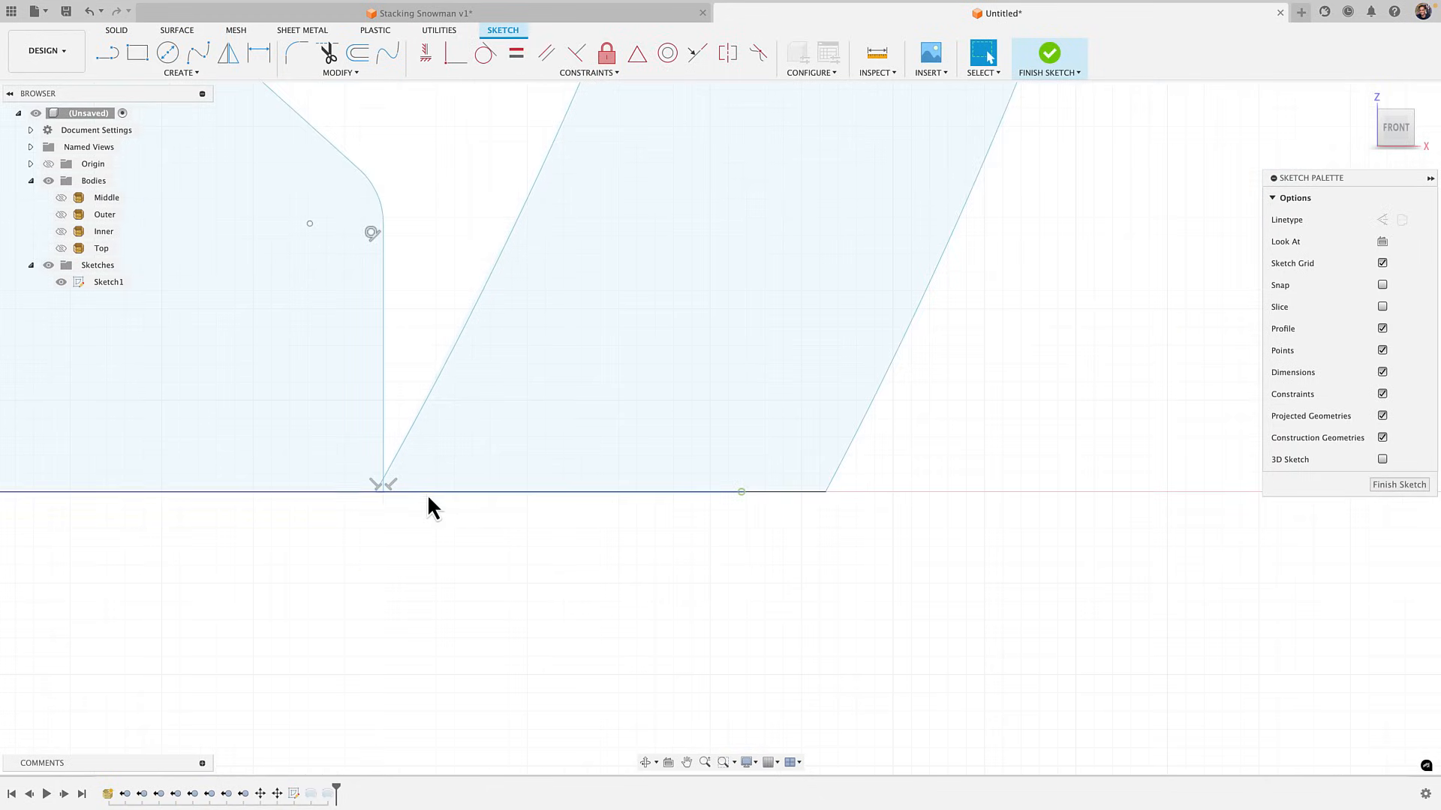
Move the Outer profile's inner base point away from the Middle profile and dimension the new base width to 2 mm
{"action": "left_click_drag", "start_coordinate": [373, 494], "coordinate": [442, 493]}
{"action": "key", "text": "d"}
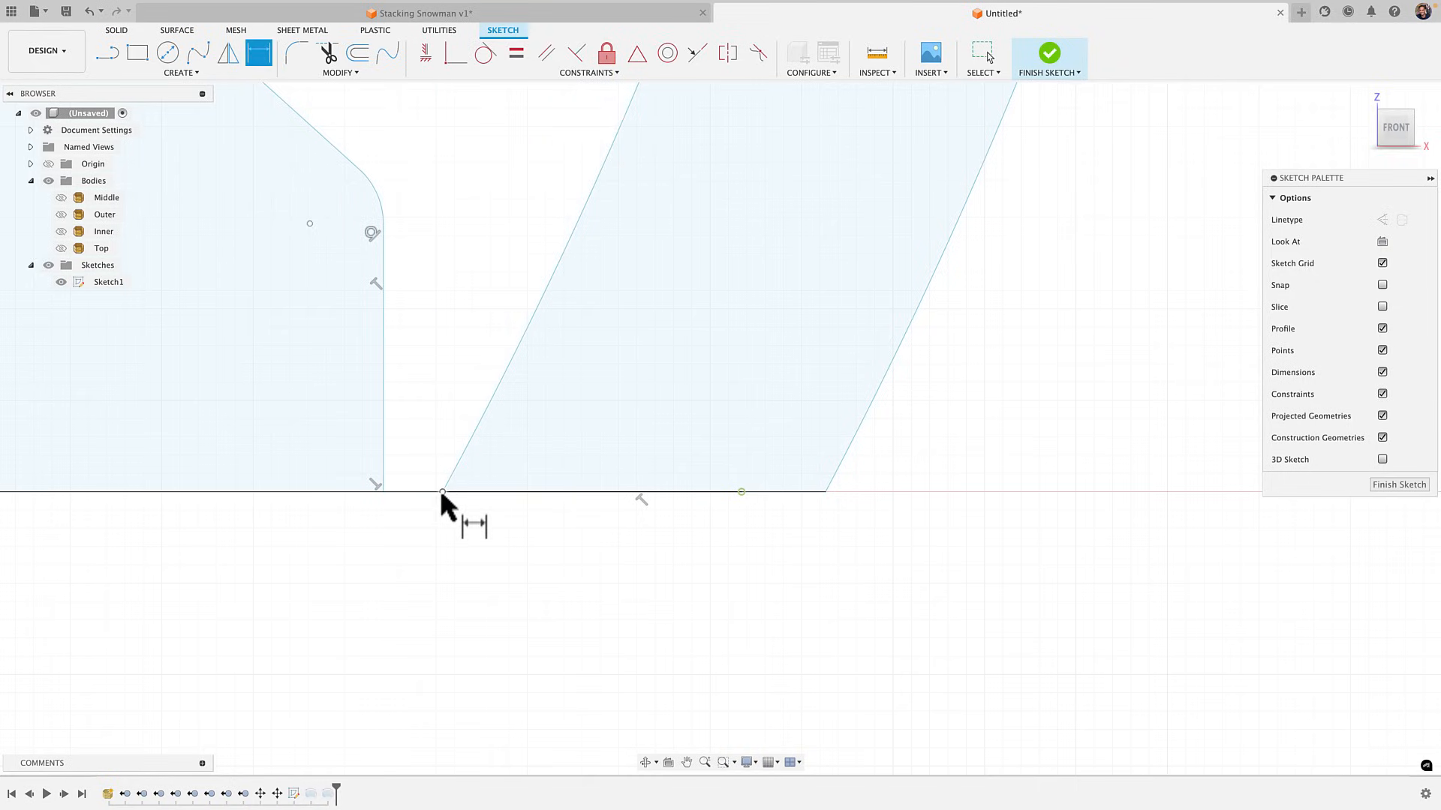
{"action": "left_click", "coordinate": [442, 492]}
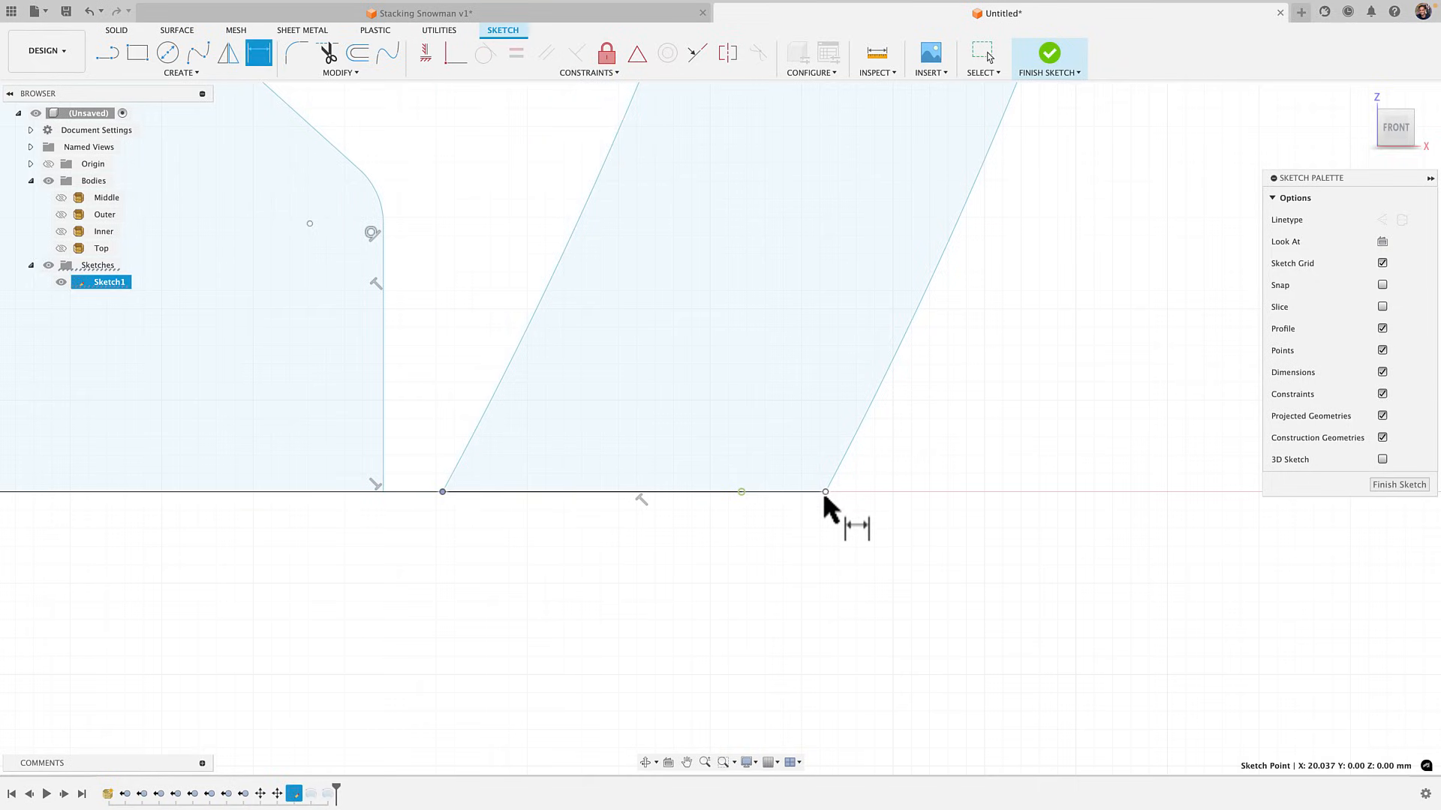
{"action": "left_click", "coordinate": [826, 492]}
{"action": "left_click", "coordinate": [813, 529]}
{"action": "type", "text": "2"}
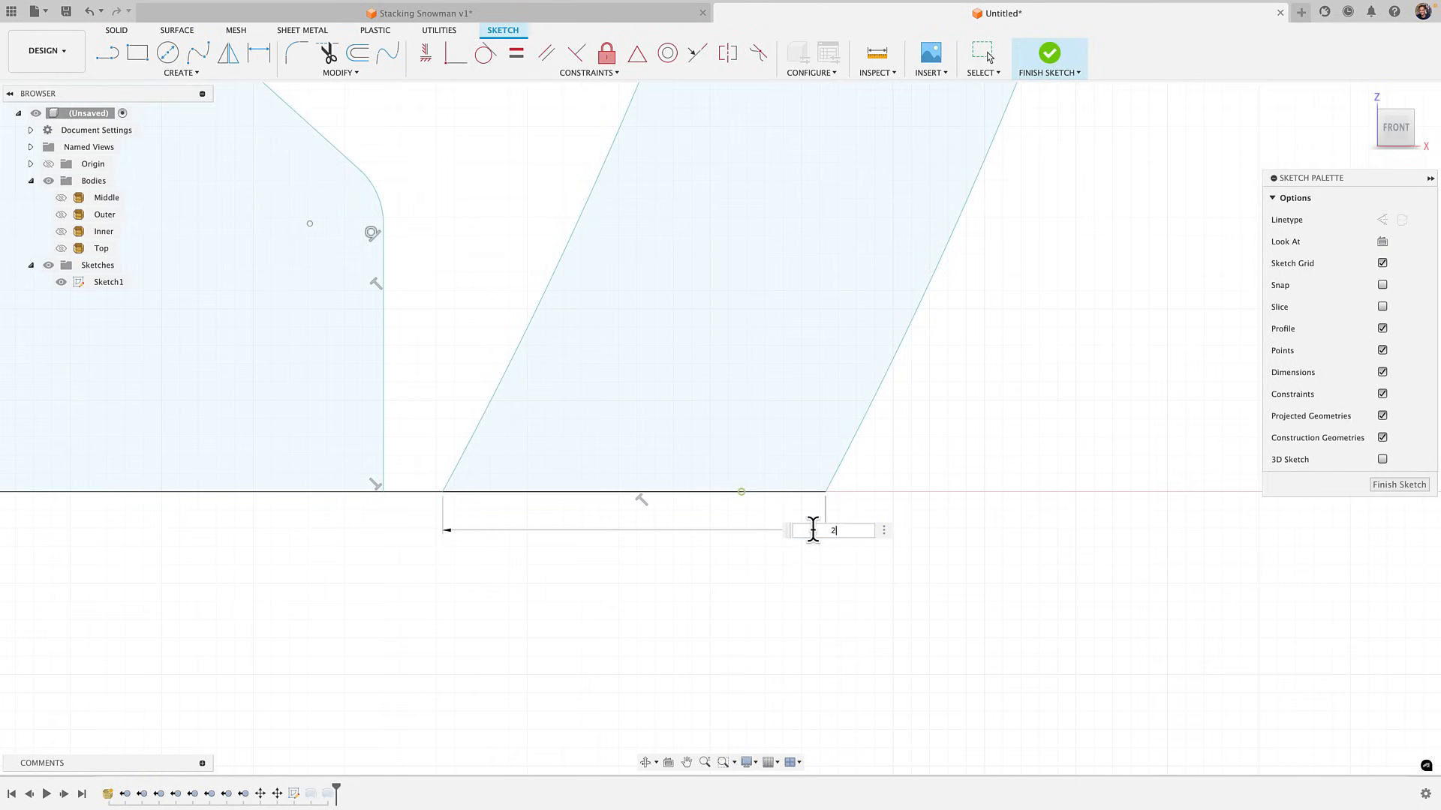
{"action": "key", "text": "Return"}
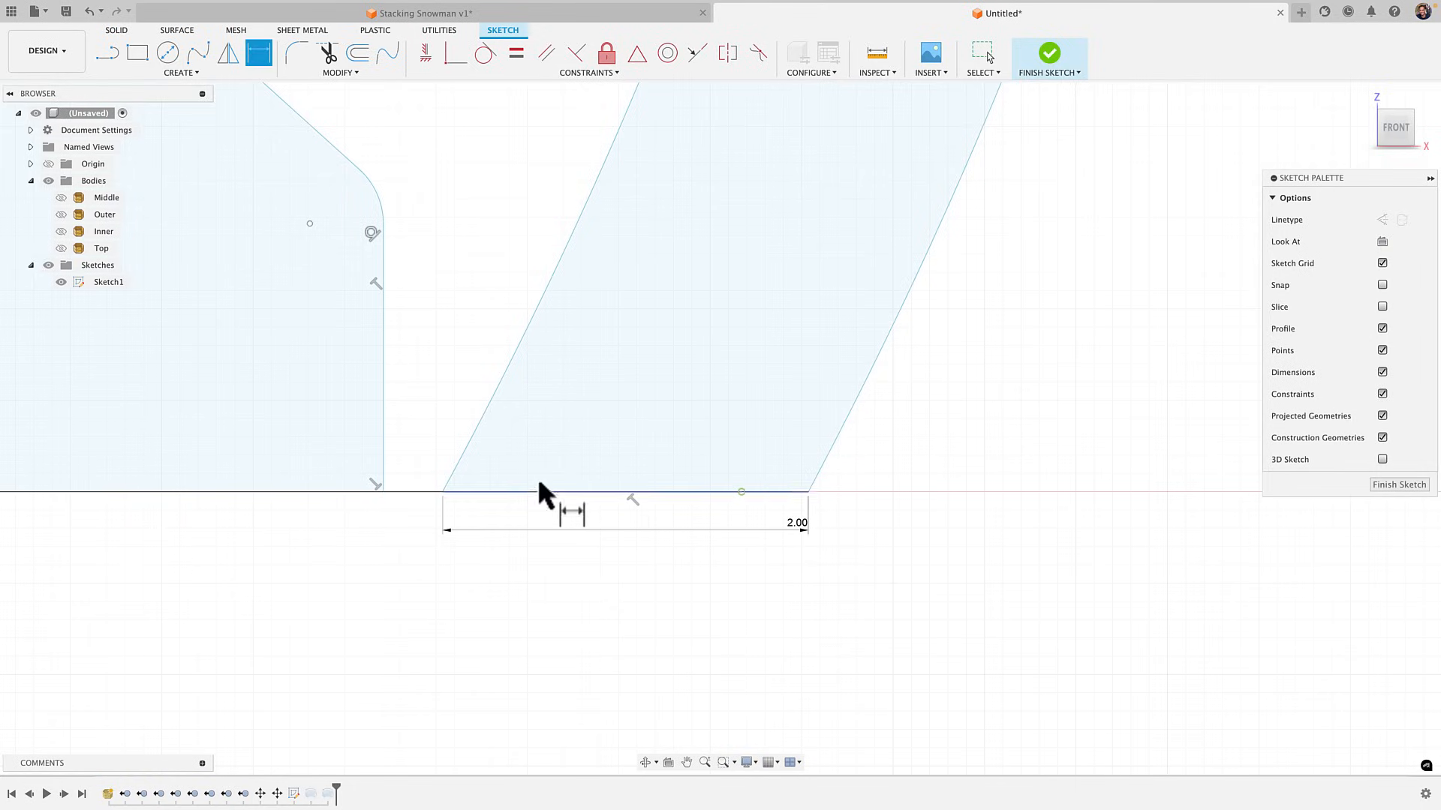
Examine the Outer wall profile along its height against the neighbouring Middle and Inner profiles
{"action": "mouse_move", "coordinate": [559, 482]}
{"action": "middle_mouse_down"}
{"action": "mouse_move", "coordinate": [600, 575]}
{"action": "mouse_move", "coordinate": [611, 723]}
{"action": "middle_mouse_up"}
{"action": "scroll", "coordinate": [601, 573], "scroll_direction": "down", "scroll_amount": 5}
{"action": "scroll", "coordinate": [668, 390], "scroll_direction": "down", "scroll_amount": 5}
{"action": "middle_click_drag", "start_coordinate": [647, 527], "coordinate": [619, 784]}
{"action": "middle_click_drag", "start_coordinate": [670, 234], "coordinate": [644, 664]}
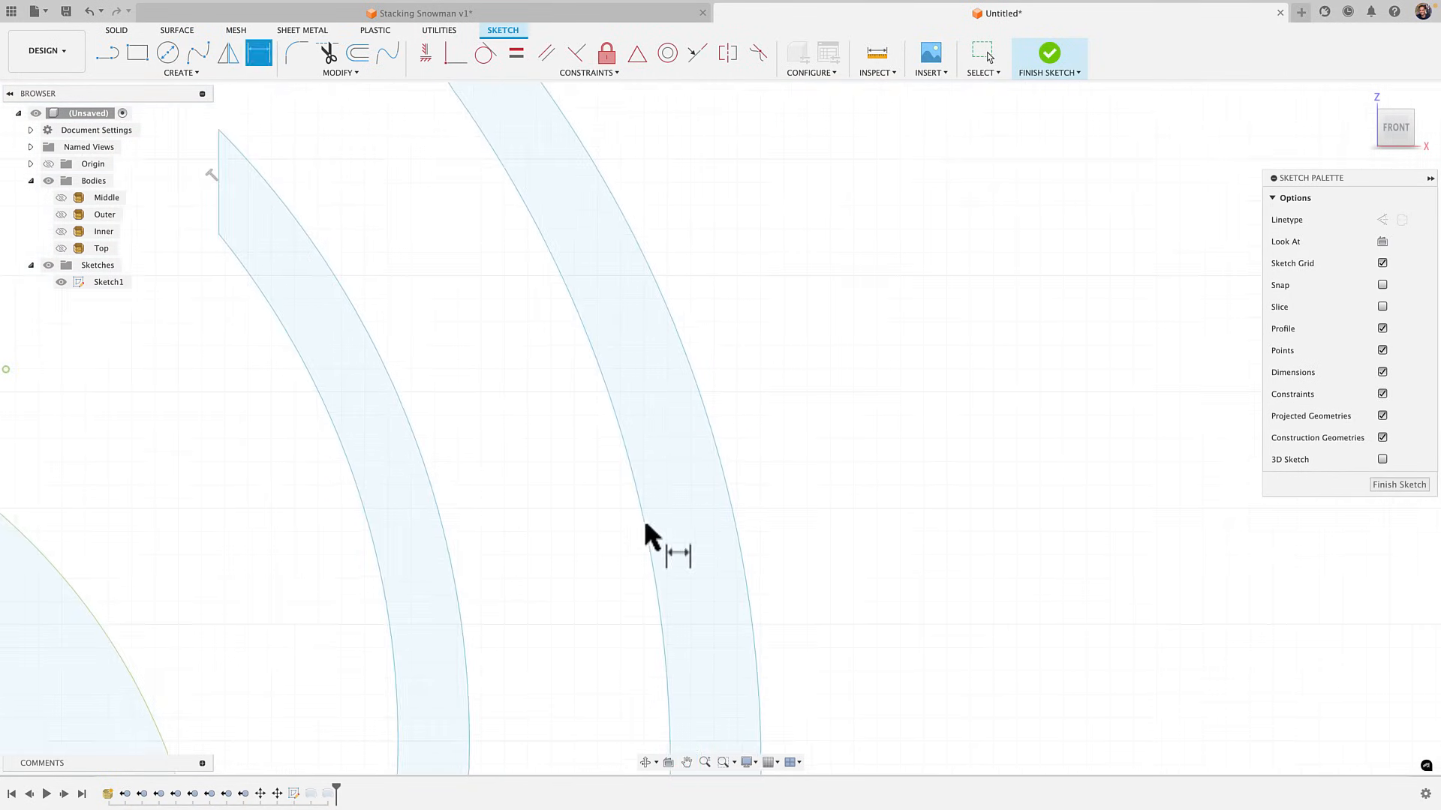
{"action": "middle_click_drag", "start_coordinate": [663, 495], "coordinate": [695, 776]}
{"action": "middle_click_drag", "start_coordinate": [577, 610], "coordinate": [601, 132]}
{"action": "middle_click_drag", "start_coordinate": [613, 634], "coordinate": [582, 103]}
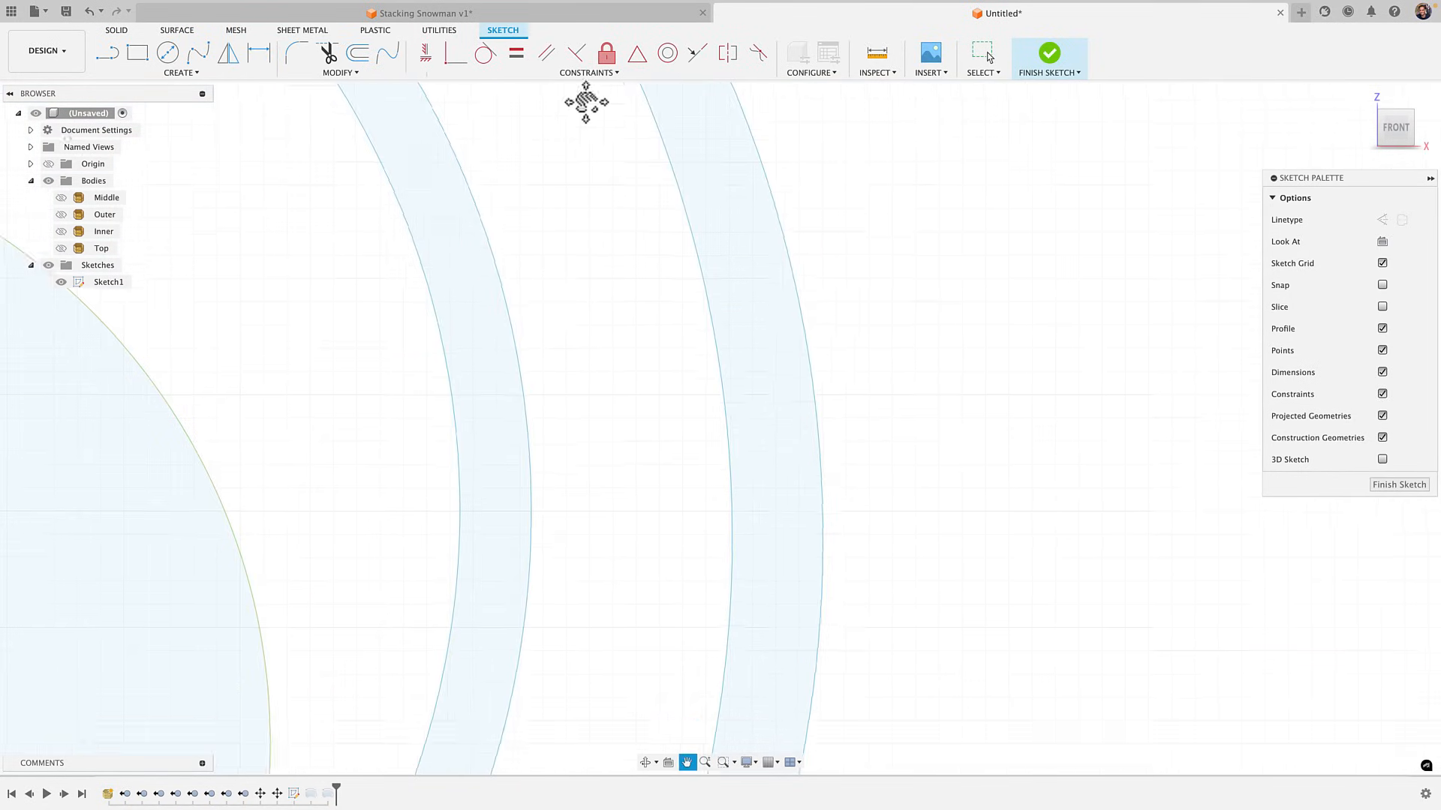
{"action": "middle_click_drag", "start_coordinate": [573, 469], "coordinate": [628, 218]}
{"action": "scroll", "coordinate": [621, 489], "scroll_direction": "up", "scroll_amount": 5}
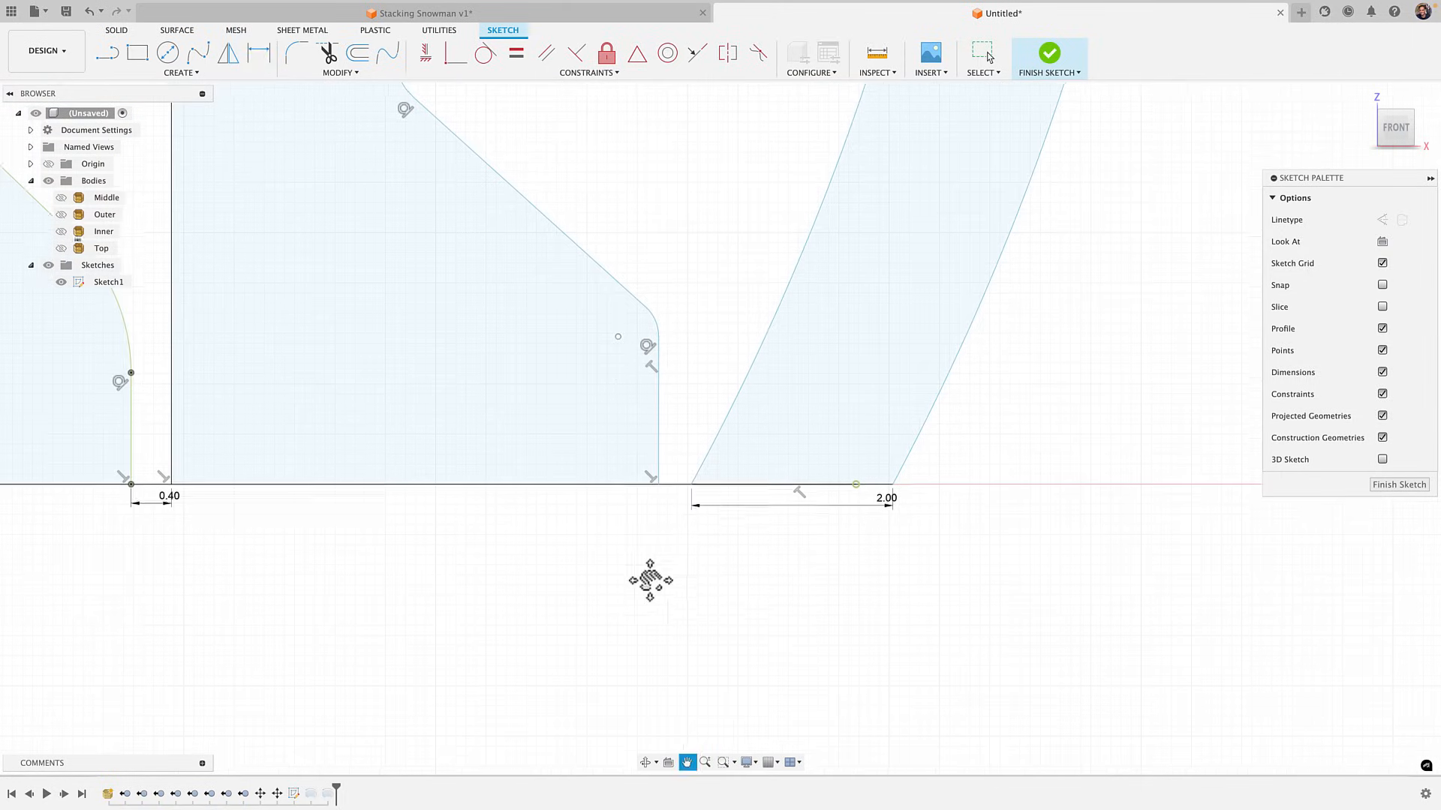
{"action": "middle_click_drag", "start_coordinate": [630, 412], "coordinate": [650, 578]}
Dimension the gap between the Middle profile's base corner and the Outer profile's inner base point and set it to 0.4 mm
{"action": "left_click", "coordinate": [692, 488]}
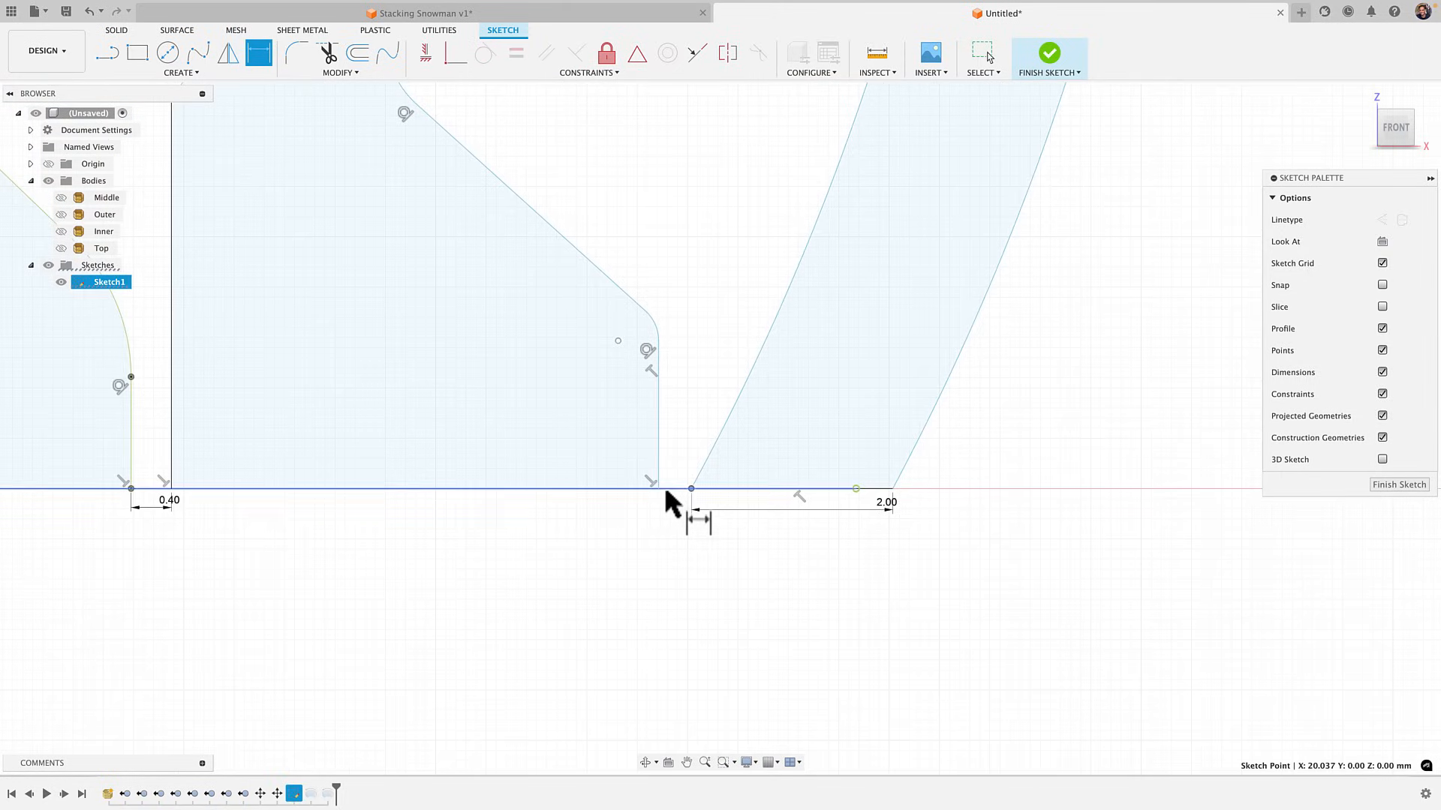
{"action": "left_click", "coordinate": [659, 488]}
{"action": "left_click", "coordinate": [667, 523]}
{"action": "type", "text": "0.4"}
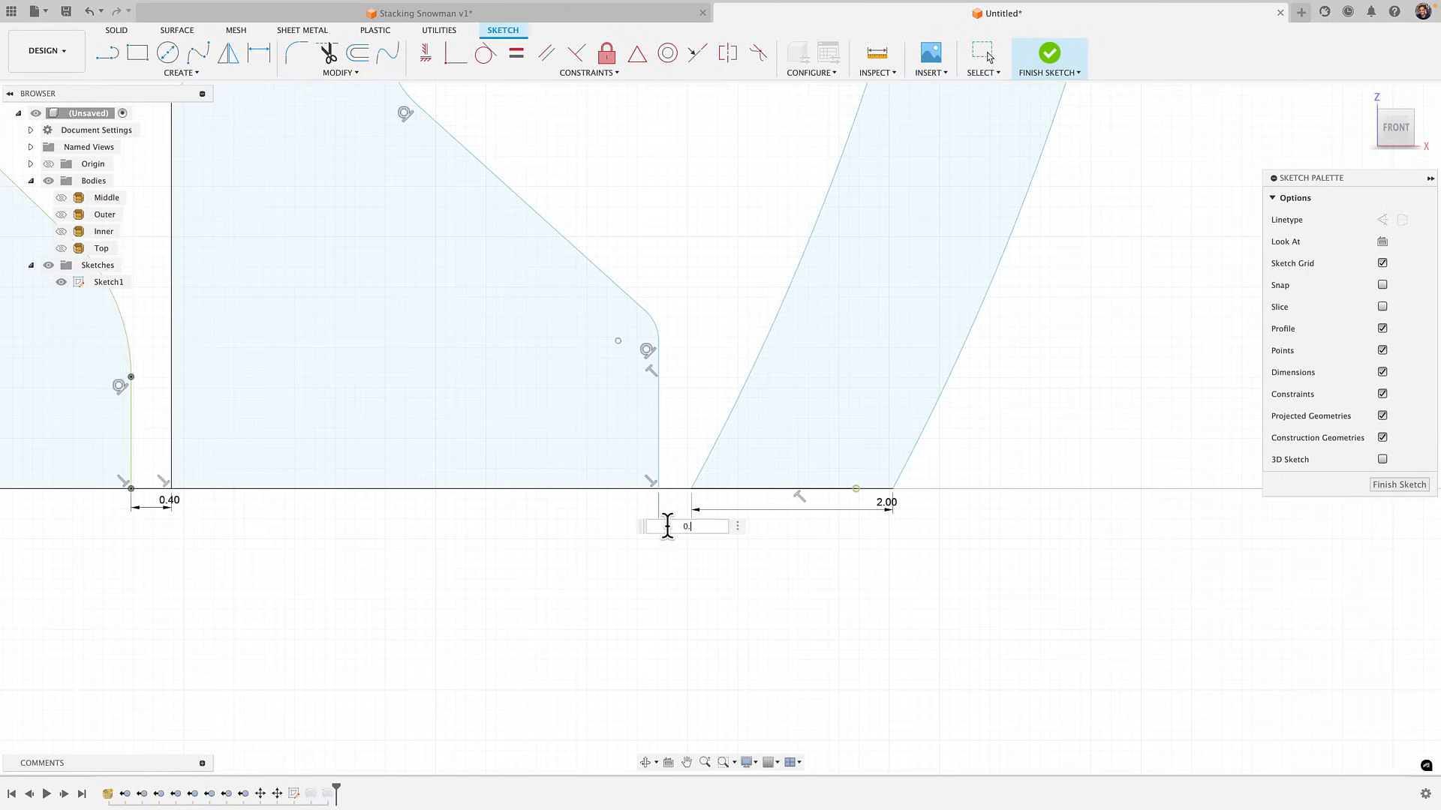
{"action": "key", "text": "Return"}
{"action": "scroll", "coordinate": [666, 522], "scroll_direction": "down", "scroll_amount": 3}
{"action": "key", "text": "Escape"}
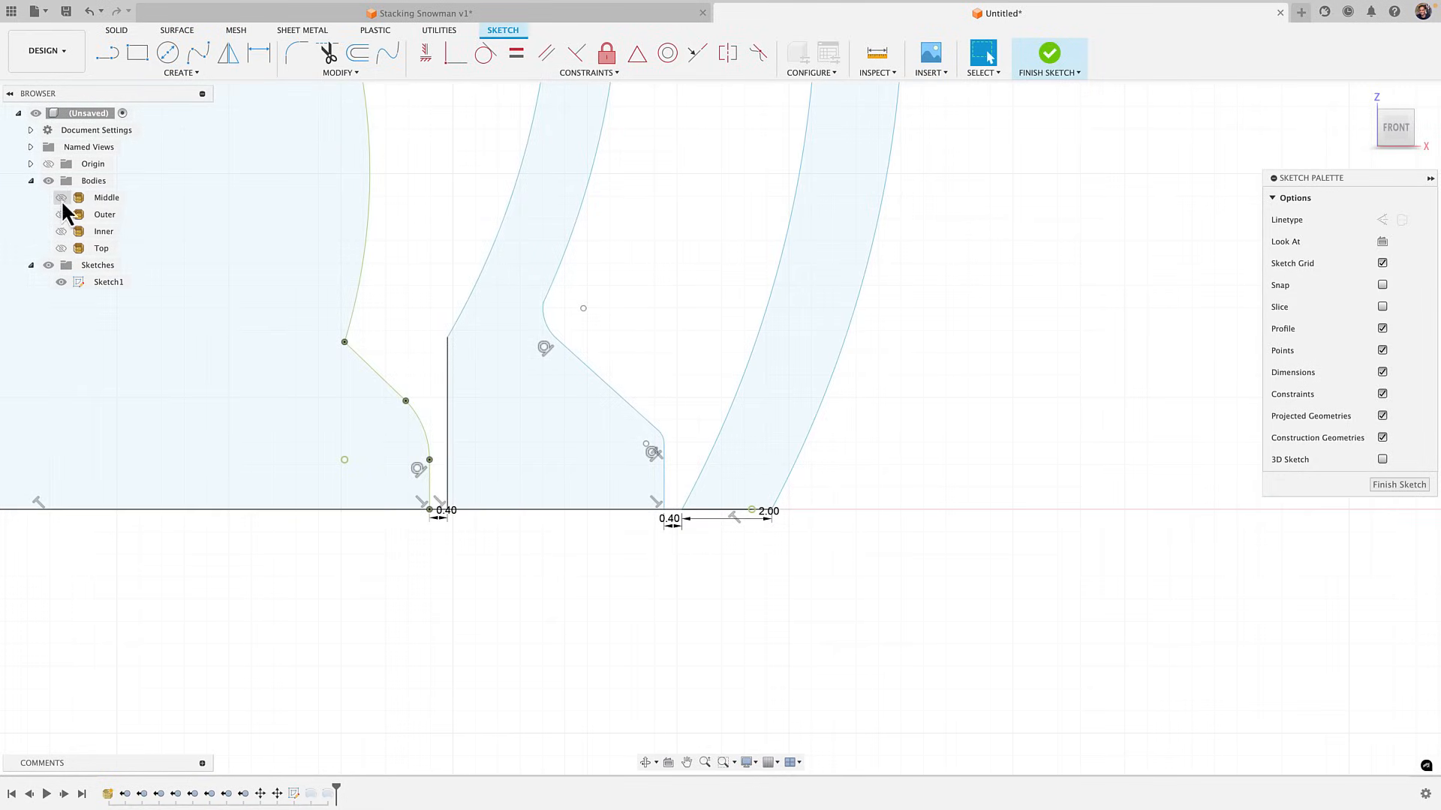
Show the Outer mesh body and shift the Outer profile's top edge along the rim to match the mesh
{"action": "left_click", "coordinate": [61, 215]}
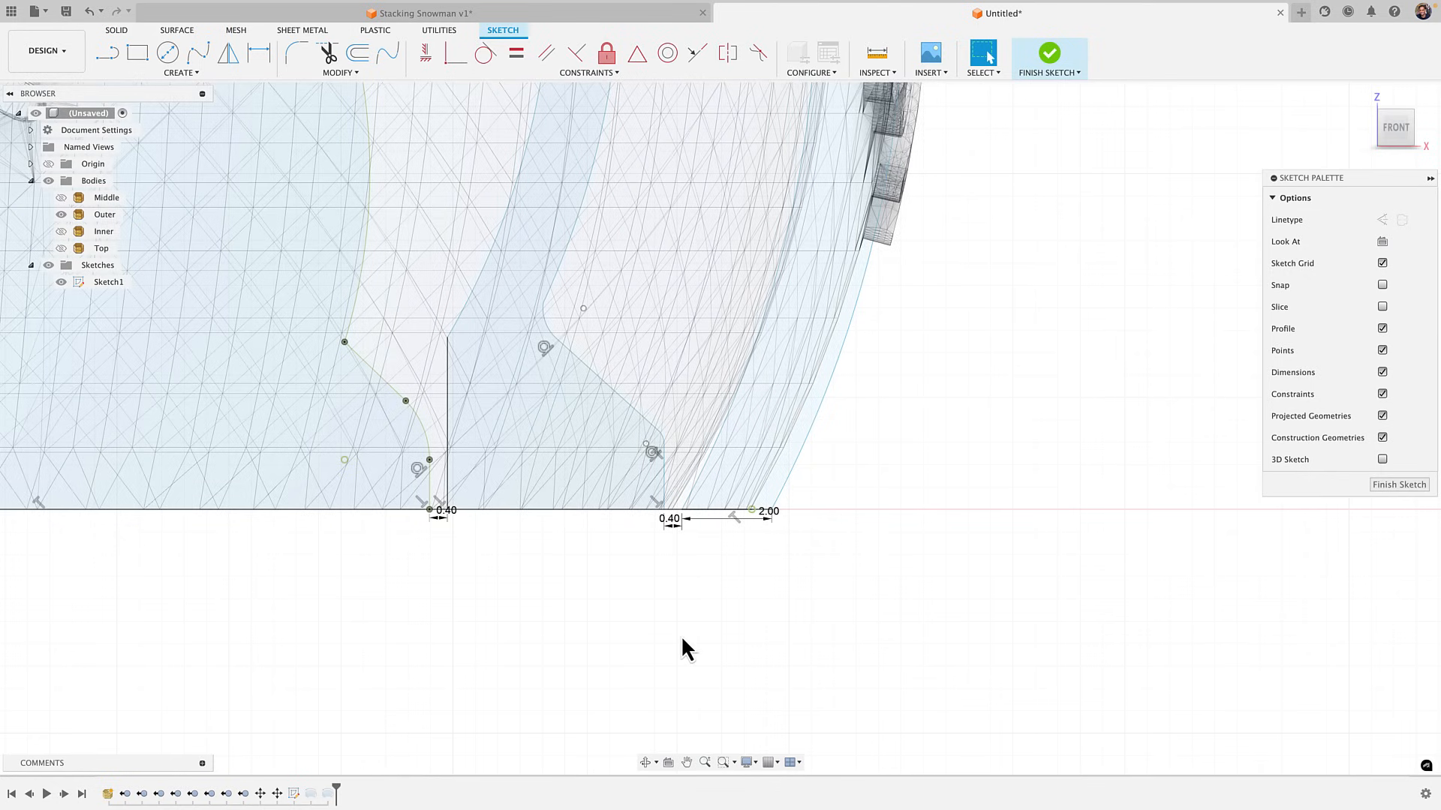
{"action": "scroll", "coordinate": [681, 635], "scroll_direction": "down", "scroll_amount": 2}
{"action": "scroll", "coordinate": [714, 550], "scroll_direction": "up", "scroll_amount": 1}
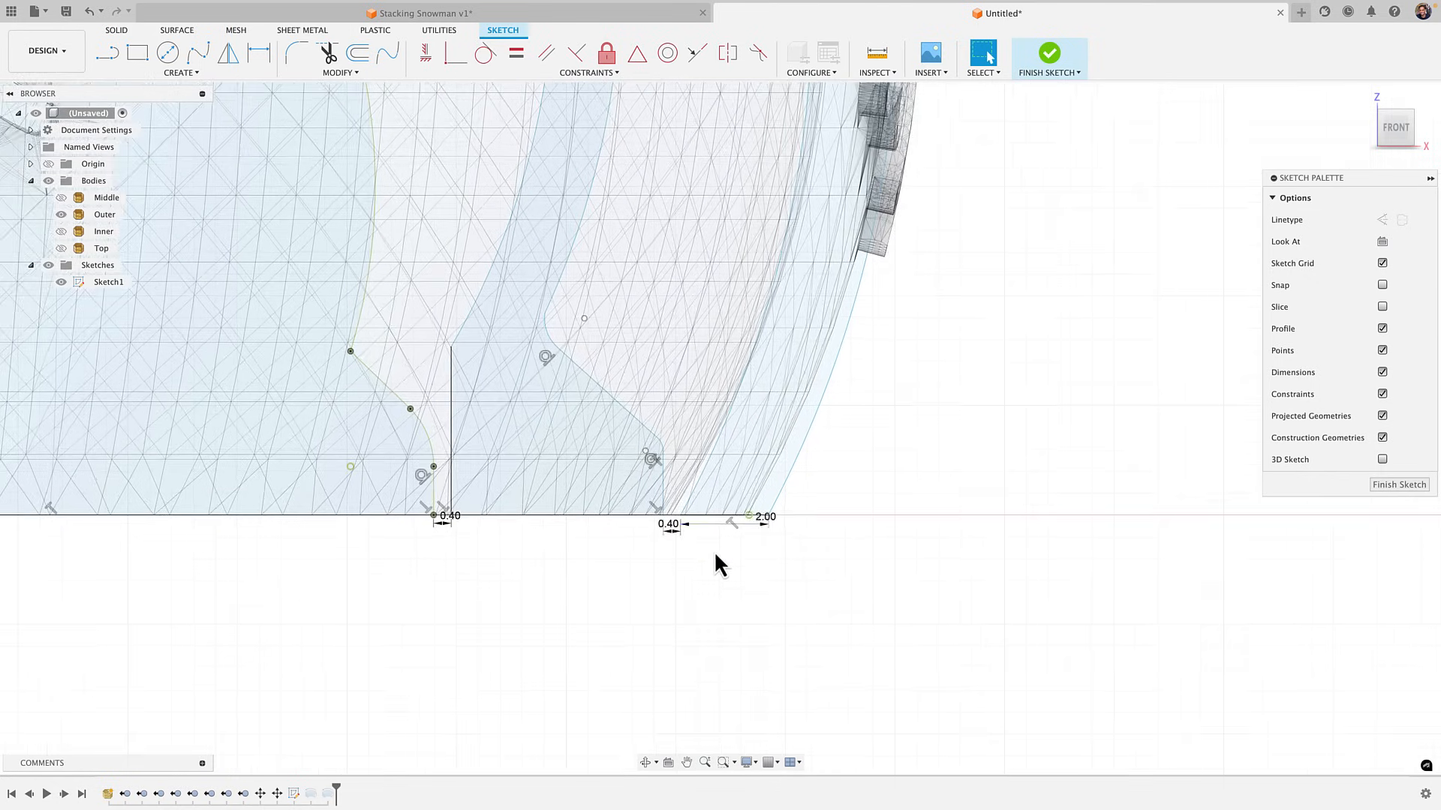
{"action": "scroll", "coordinate": [714, 511], "scroll_direction": "down", "scroll_amount": 4}
{"action": "scroll", "coordinate": [715, 512], "scroll_direction": "down", "scroll_amount": 3}
{"action": "middle_click_drag", "start_coordinate": [715, 511], "coordinate": [713, 808]}
{"action": "middle_click_drag", "start_coordinate": [663, 195], "coordinate": [673, 299]}
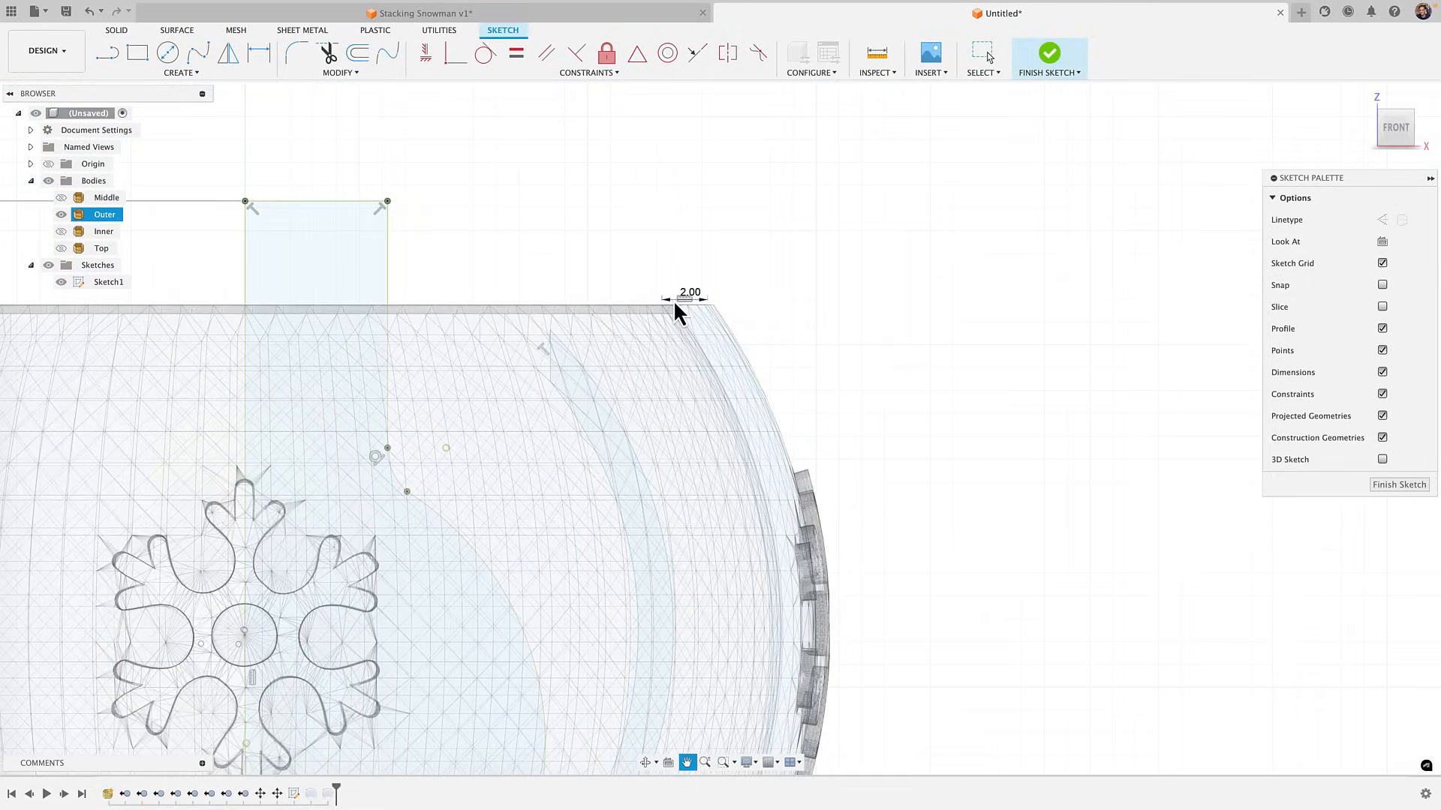
{"action": "scroll", "coordinate": [669, 300], "scroll_direction": "up", "scroll_amount": 6}
{"action": "left_click_drag", "start_coordinate": [647, 310], "coordinate": [671, 312]}
{"action": "middle_click_drag", "start_coordinate": [713, 312], "coordinate": [626, 159]}
{"action": "scroll", "coordinate": [701, 253], "scroll_direction": "down", "scroll_amount": 1}
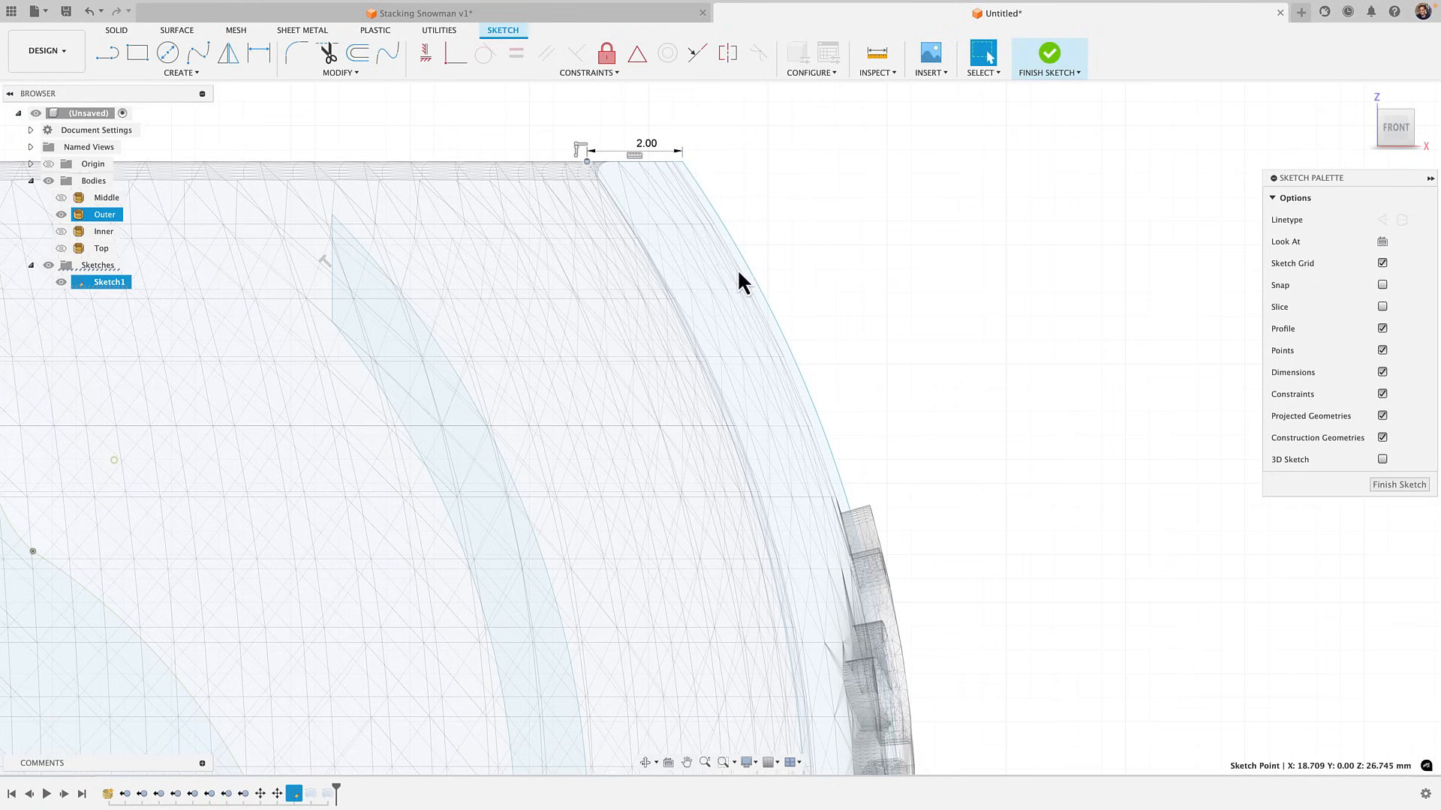
Examine how the Outer profile follows the mesh wall down to the base, and check the two 0.4 mm gap dimensions
{"action": "middle_click_drag", "start_coordinate": [984, 569], "coordinate": [846, 216]}
{"action": "scroll", "coordinate": [830, 475], "scroll_direction": "down", "scroll_amount": 2}
{"action": "left_click", "coordinate": [727, 258]}
{"action": "middle_click_drag", "start_coordinate": [832, 345], "coordinate": [835, 295]}
{"action": "left_click", "coordinate": [904, 370]}
{"action": "scroll", "coordinate": [892, 420], "scroll_direction": "up", "scroll_amount": 1}
{"action": "middle_click_drag", "start_coordinate": [890, 465], "coordinate": [914, 303]}
{"action": "middle_click_drag", "start_coordinate": [895, 366], "coordinate": [907, 269]}
{"action": "scroll", "coordinate": [722, 665], "scroll_direction": "up", "scroll_amount": 1}
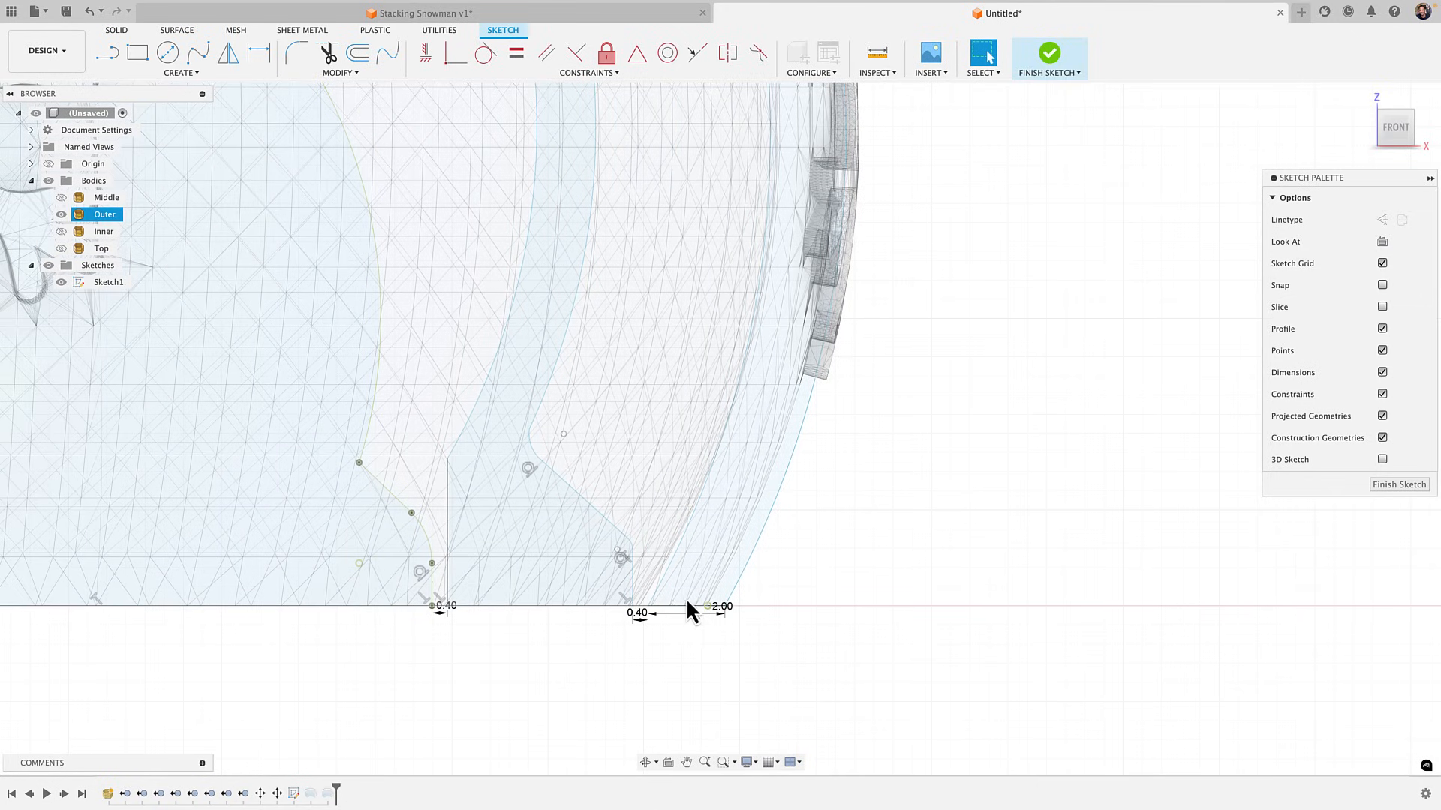
{"action": "left_click", "coordinate": [638, 615]}
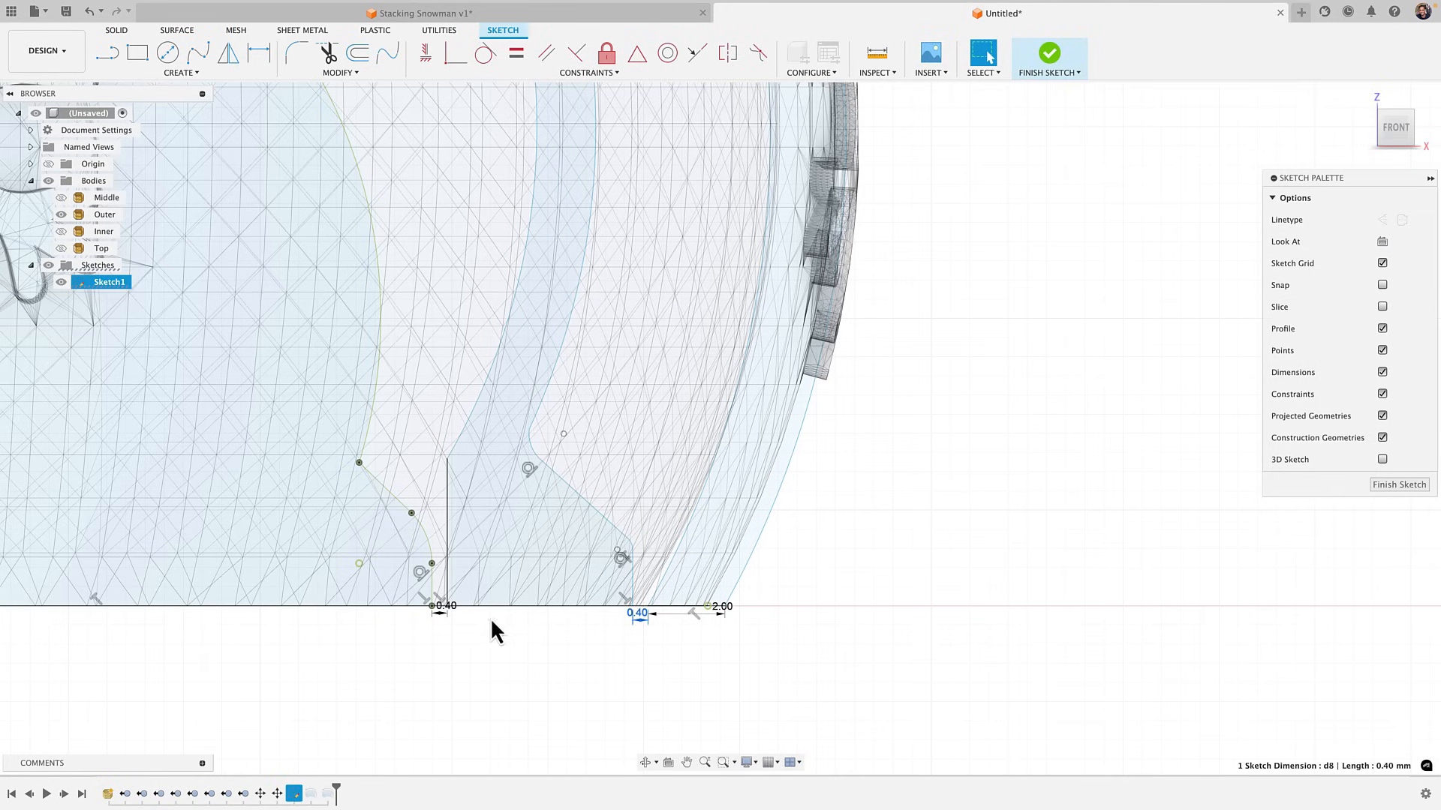
{"action": "left_click", "coordinate": [447, 606]}
{"action": "scroll", "coordinate": [613, 636], "scroll_direction": "down", "scroll_amount": 3}
{"action": "left_click", "coordinate": [962, 603]}
Sketch a vertical reference line about 32.7 mm long in the empty area beyond the Outer mesh wall
{"action": "scroll", "coordinate": [958, 596], "scroll_direction": "down", "scroll_amount": 4}
{"action": "middle_click_drag", "start_coordinate": [951, 578], "coordinate": [904, 673]}
{"action": "scroll", "coordinate": [904, 674], "scroll_direction": "down", "scroll_amount": 1}
{"action": "key", "text": "l"}
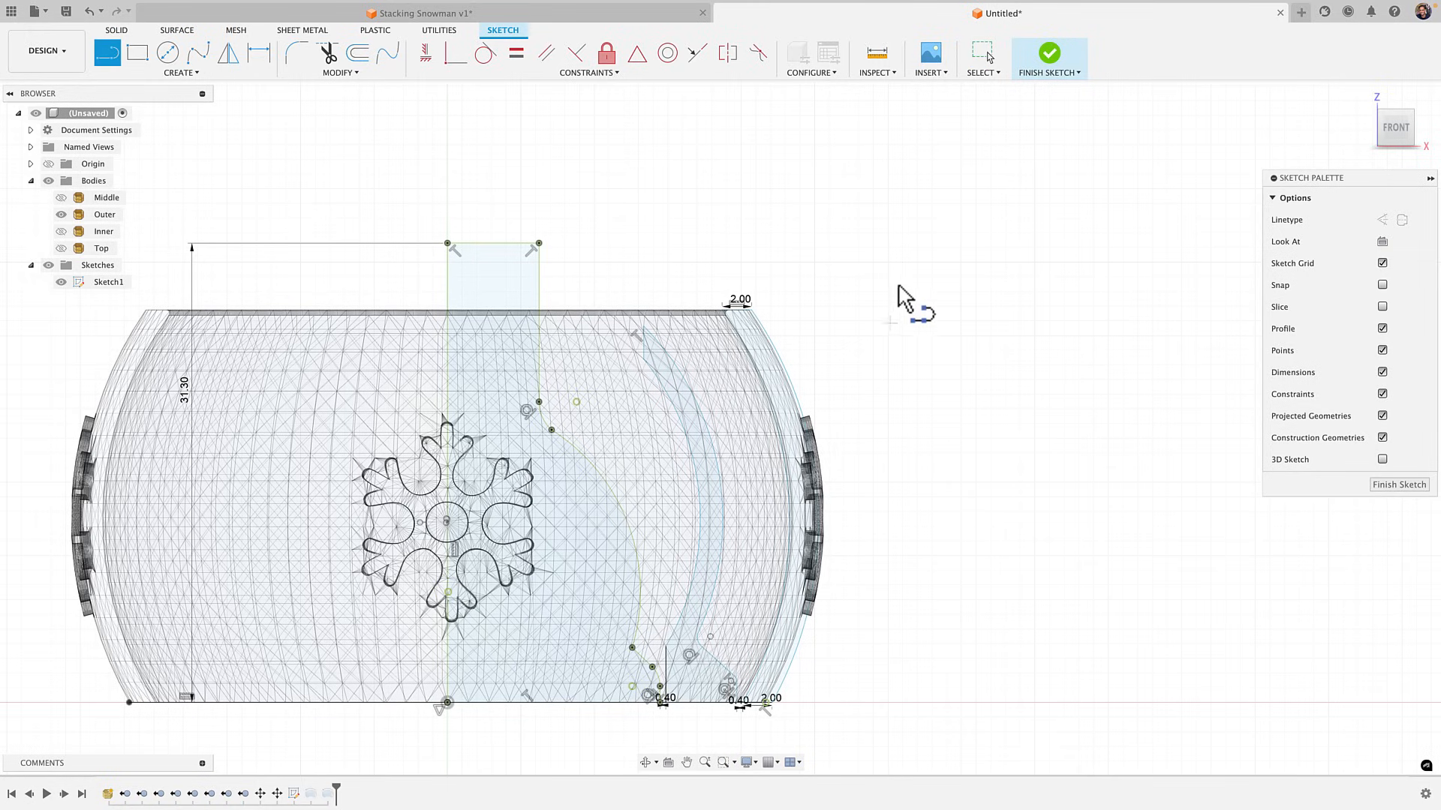
{"action": "left_click", "coordinate": [901, 261]}
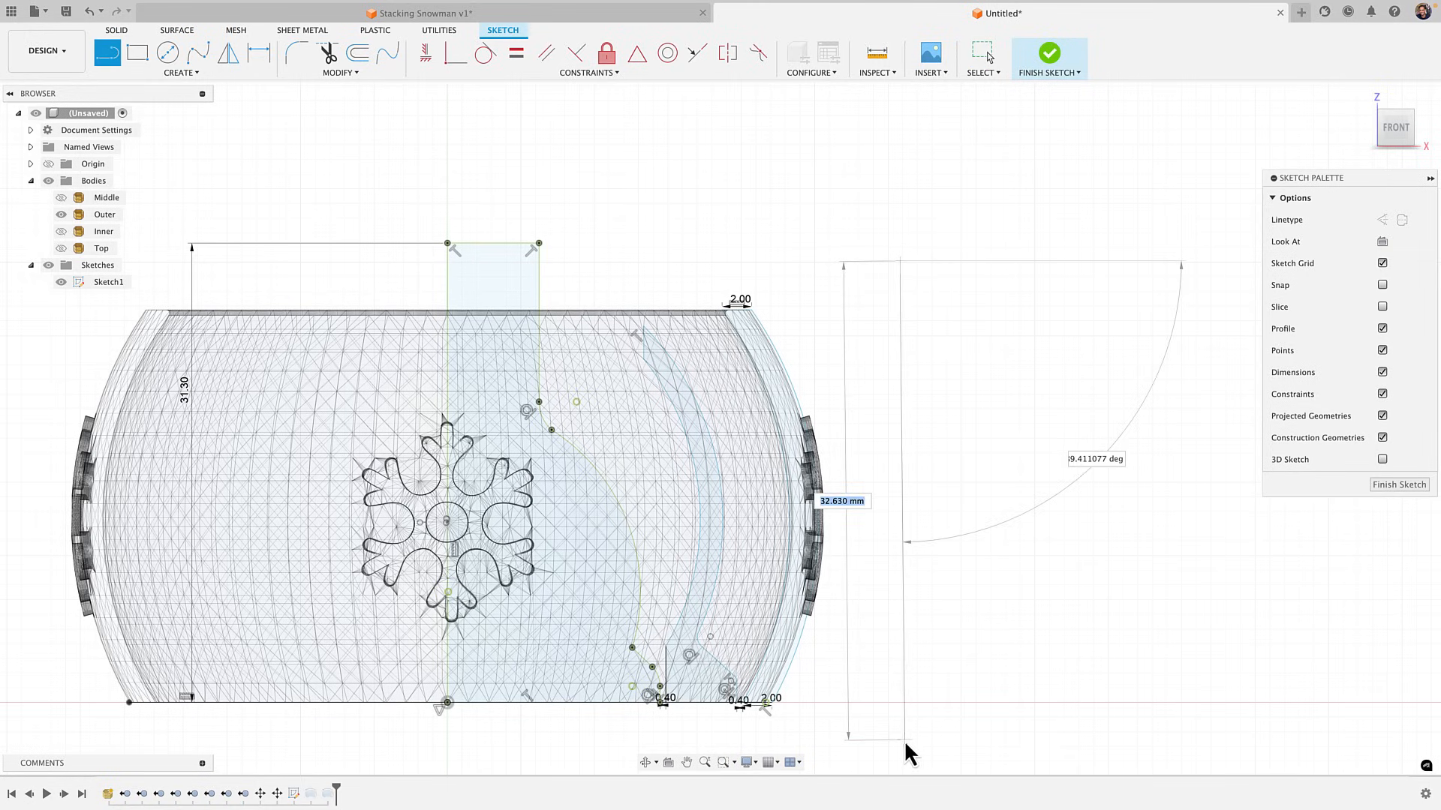
{"action": "left_click", "coordinate": [899, 741]}
{"action": "key", "text": "Escape"}
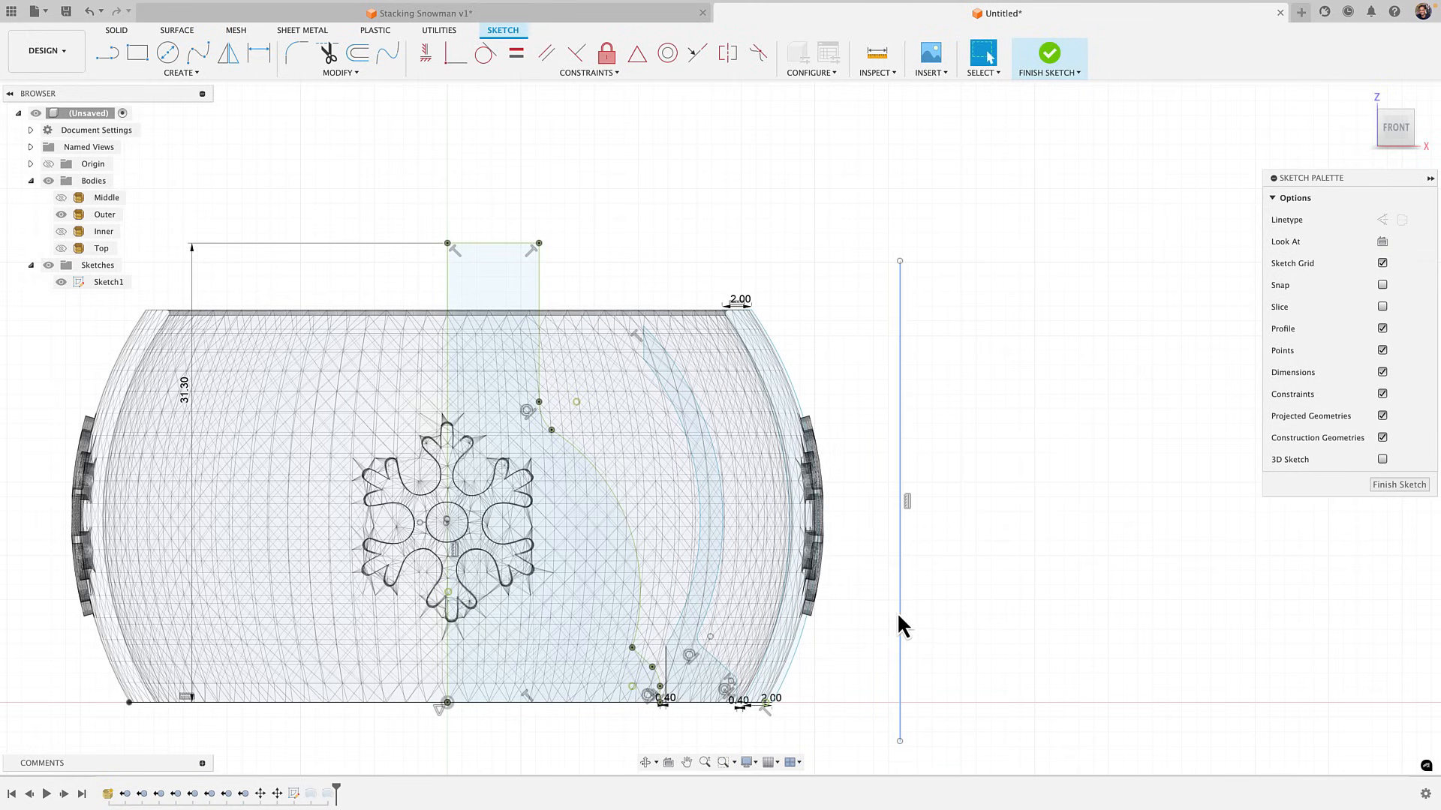
Move the vertical reference line to the Middle profile's outer base edge and compare it with the Outer profile's rim opening
{"action": "left_click_drag", "start_coordinate": [897, 611], "coordinate": [731, 632]}
{"action": "scroll", "coordinate": [735, 660], "scroll_direction": "up", "scroll_amount": 5}
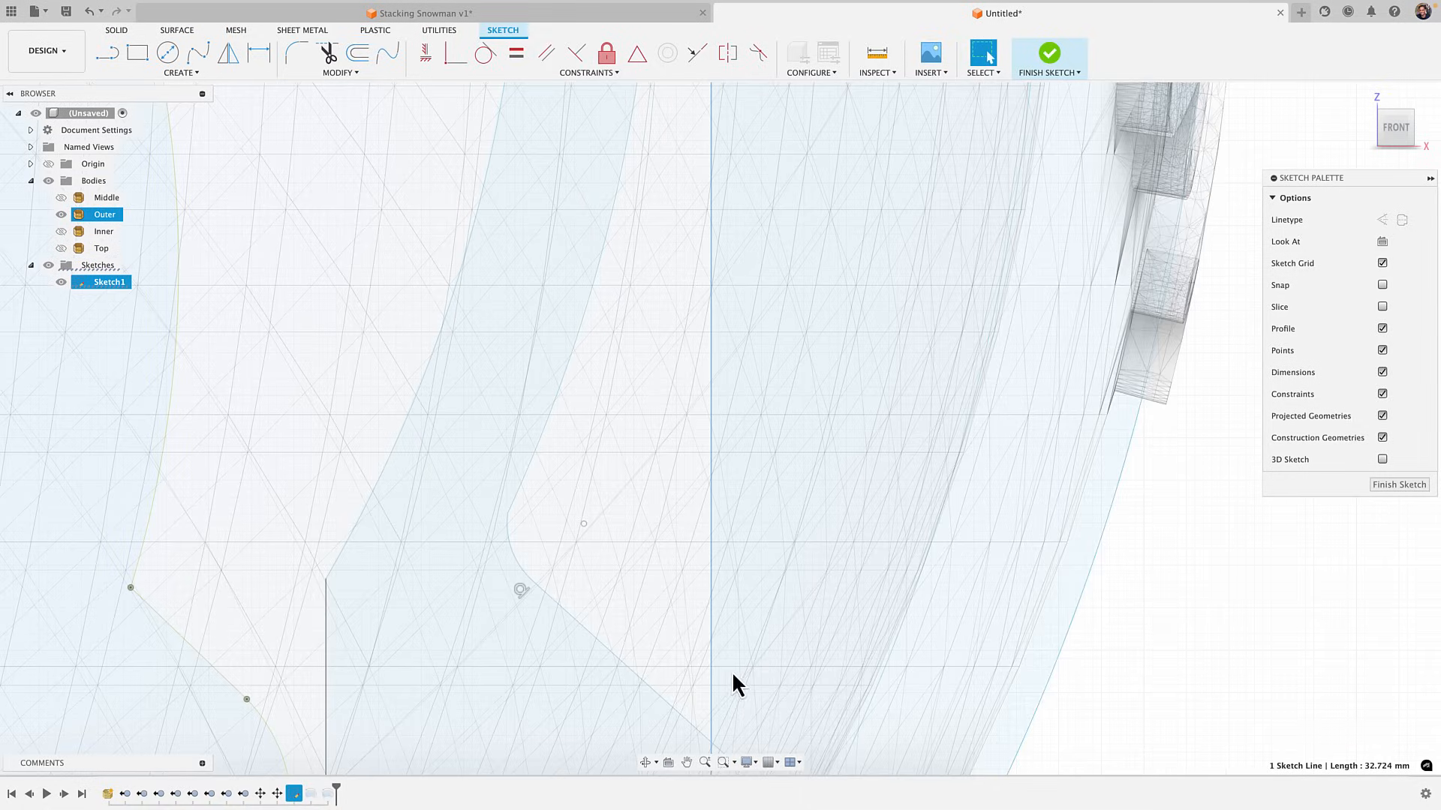
{"action": "middle_click_drag", "start_coordinate": [733, 682], "coordinate": [647, 414]}
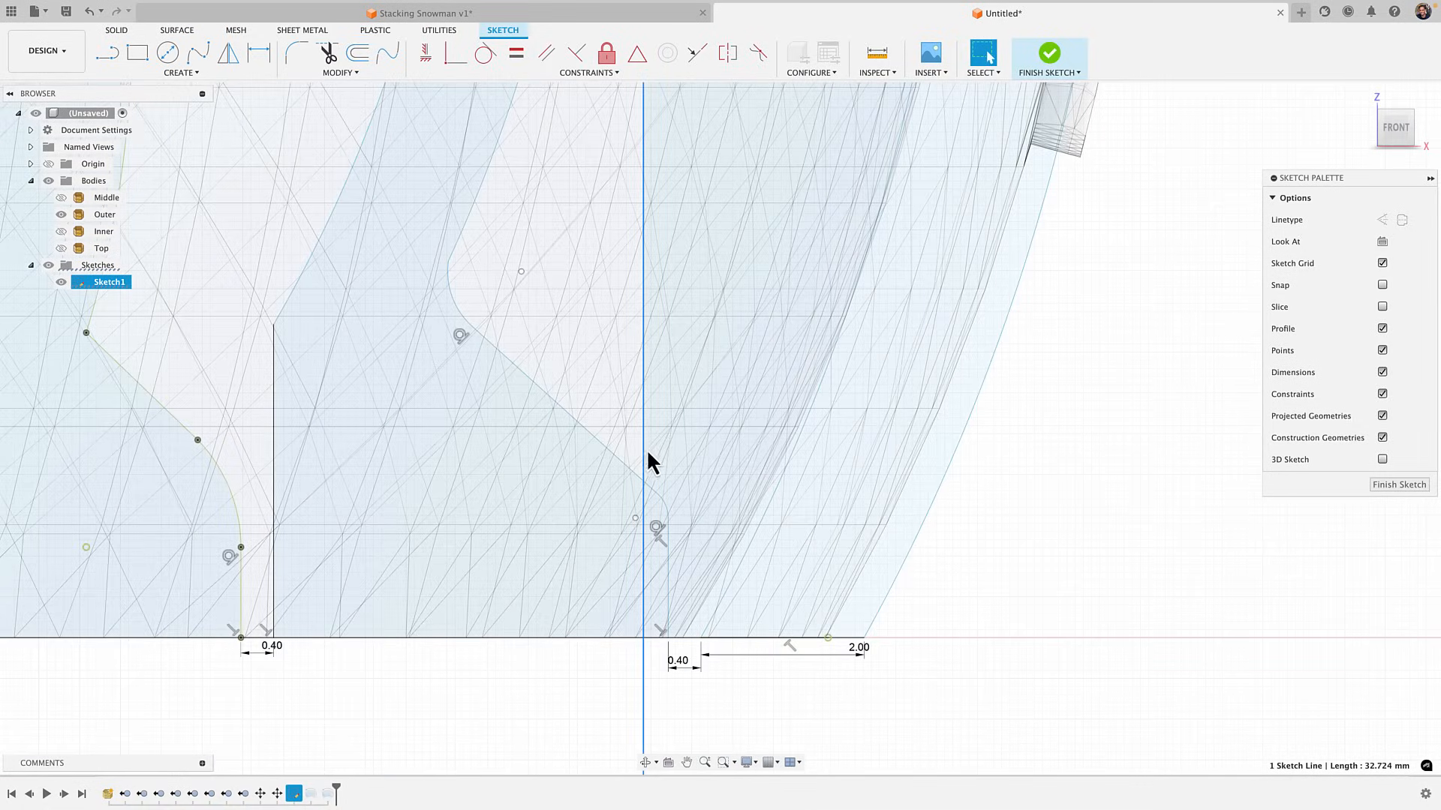
{"action": "left_click_drag", "start_coordinate": [646, 450], "coordinate": [673, 453]}
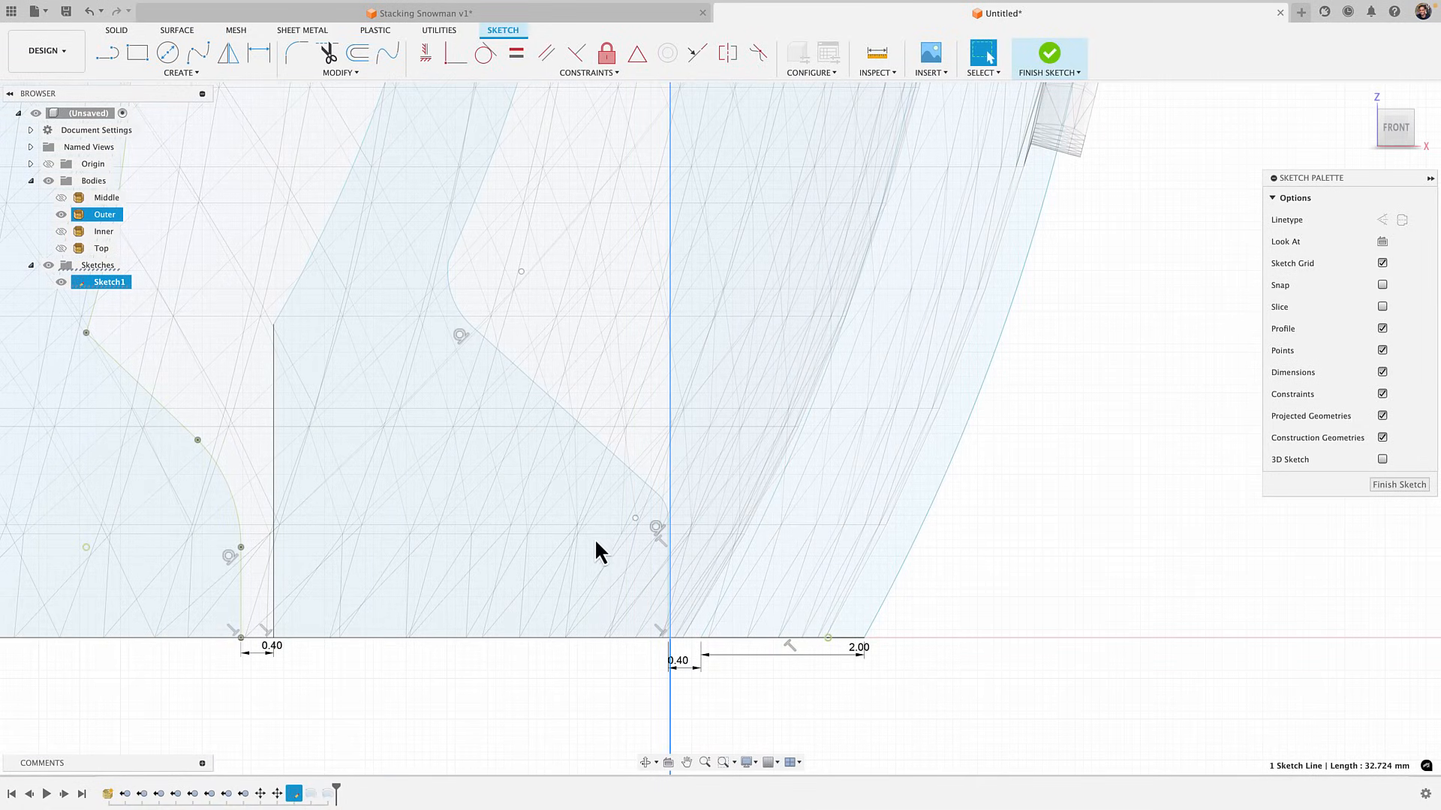
{"action": "scroll", "coordinate": [583, 376], "scroll_direction": "down", "scroll_amount": 5}
{"action": "middle_click_drag", "start_coordinate": [582, 405], "coordinate": [579, 705]}
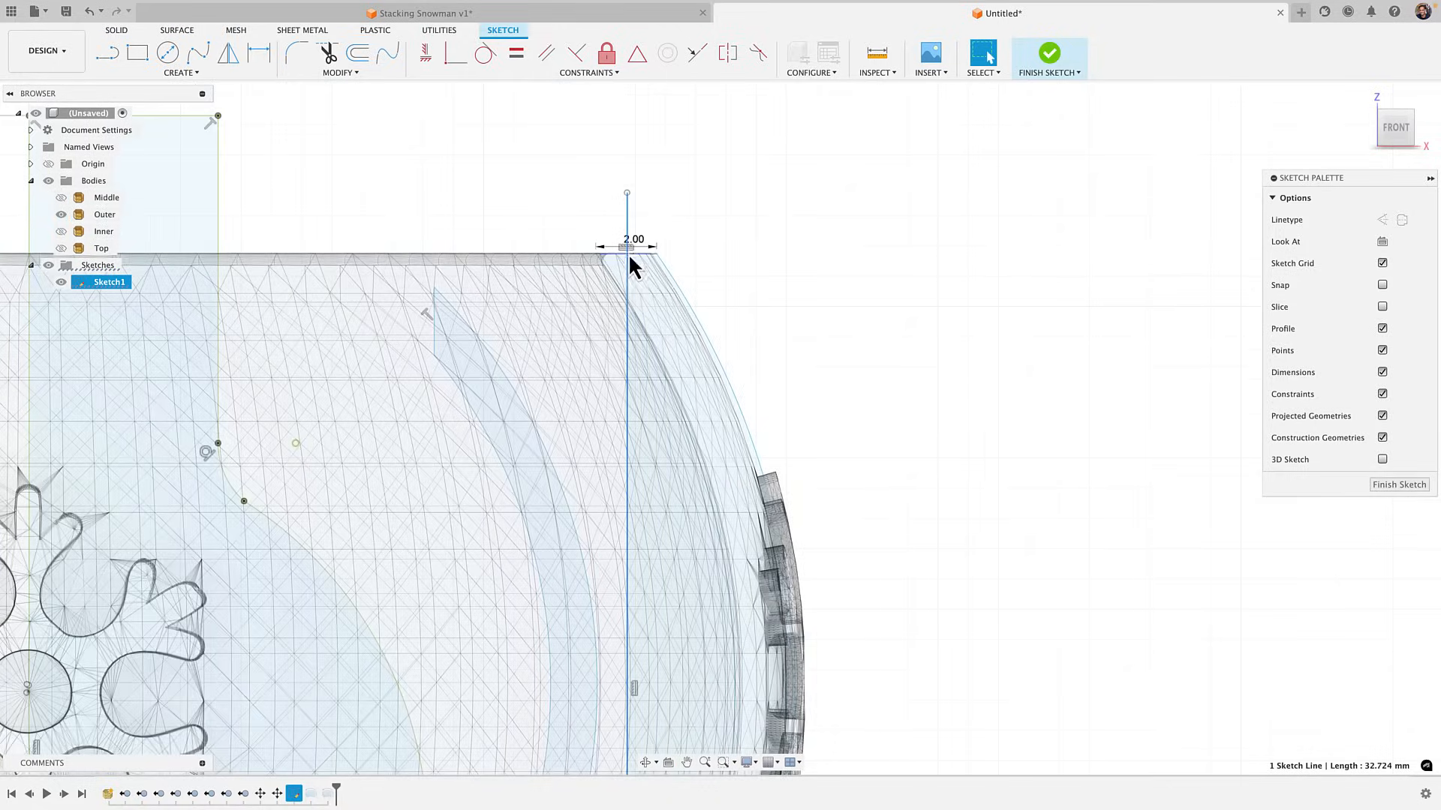
{"action": "left_click", "coordinate": [689, 294]}
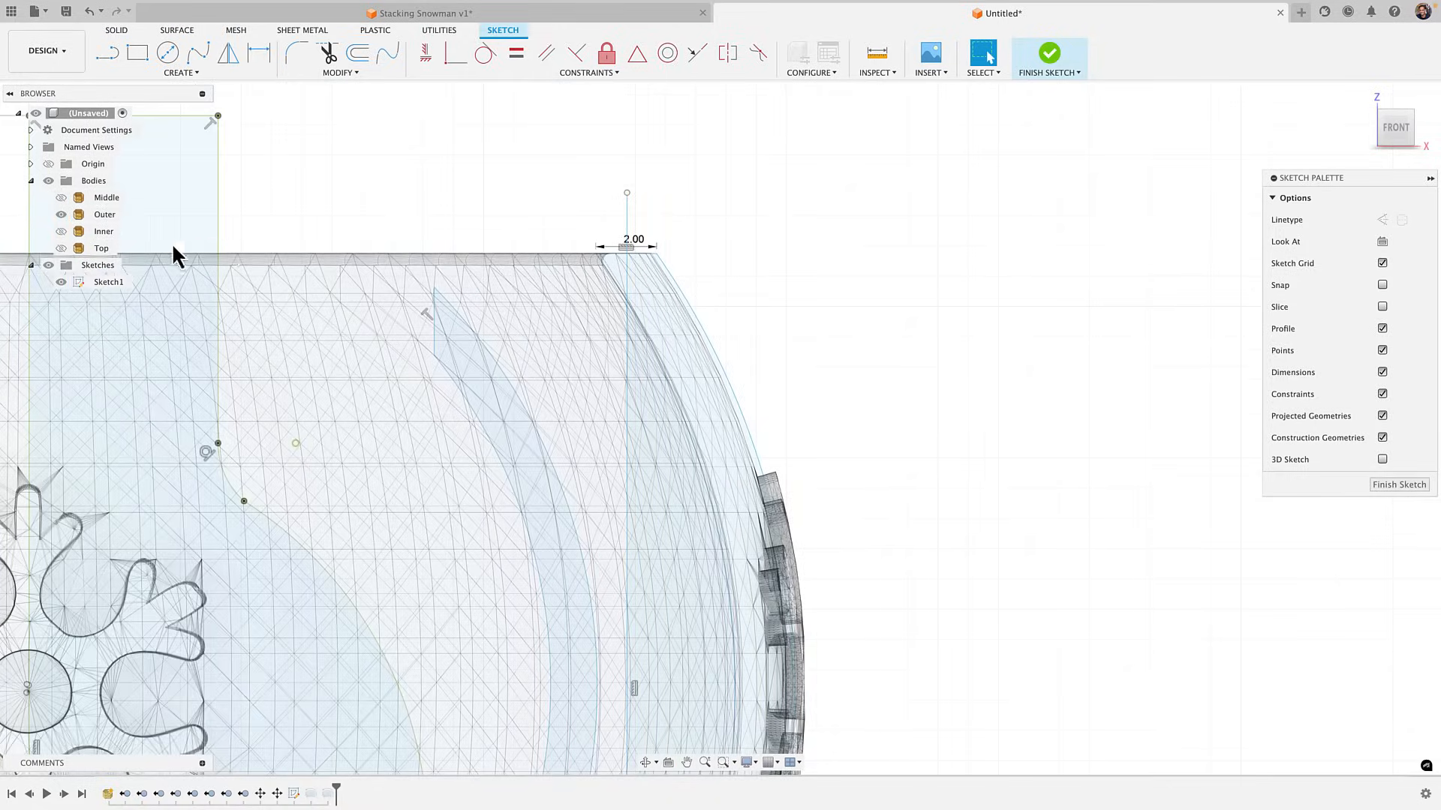
Hide the Outer mesh body and move the vertical reference line outward, clear of the Outer profile
{"action": "left_click", "coordinate": [78, 214]}
{"action": "key", "text": "v"}
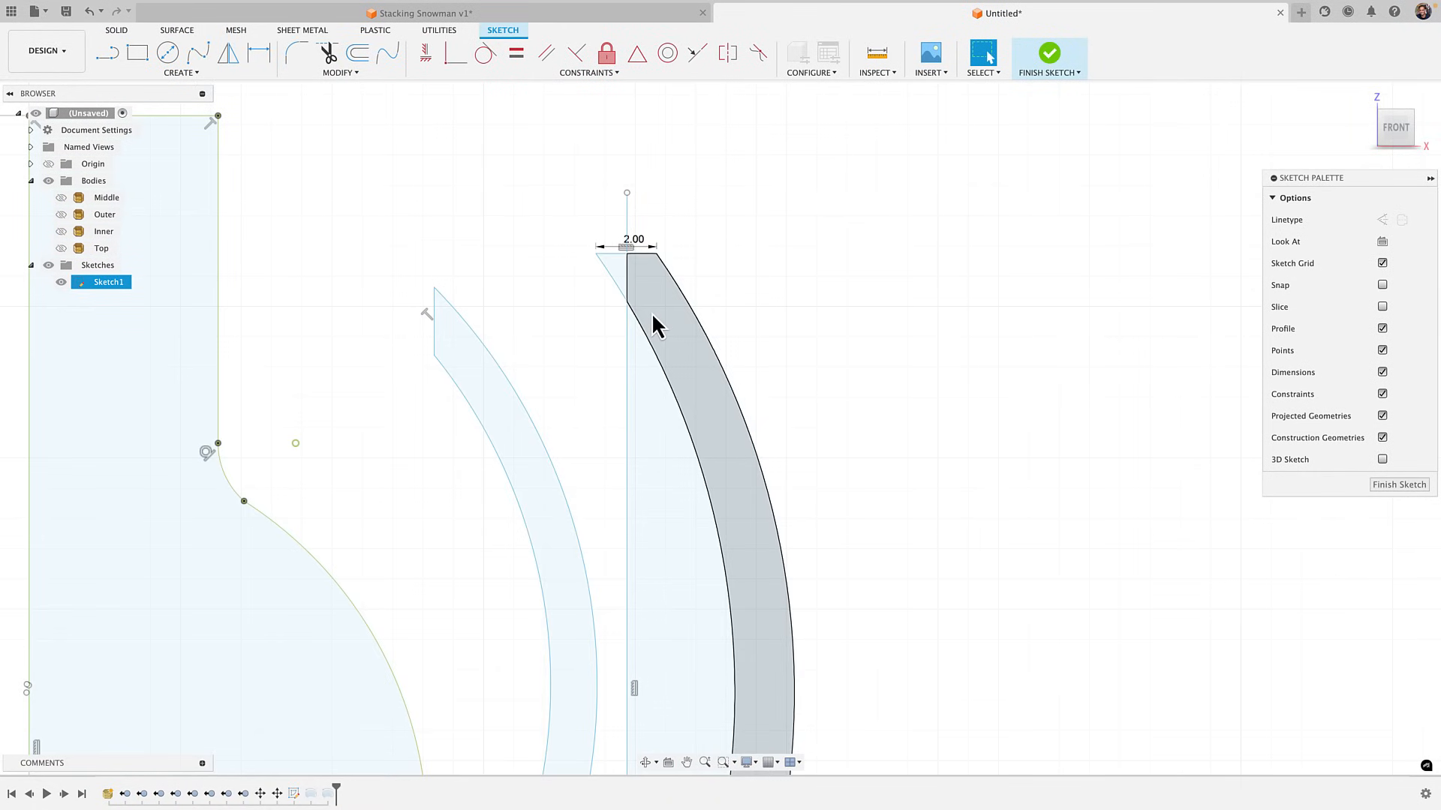
{"action": "left_click", "coordinate": [615, 278]}
{"action": "scroll", "coordinate": [635, 339], "scroll_direction": "down", "scroll_amount": 2}
{"action": "middle_click_drag", "start_coordinate": [636, 326], "coordinate": [639, 311]}
{"action": "left_click", "coordinate": [492, 261]}
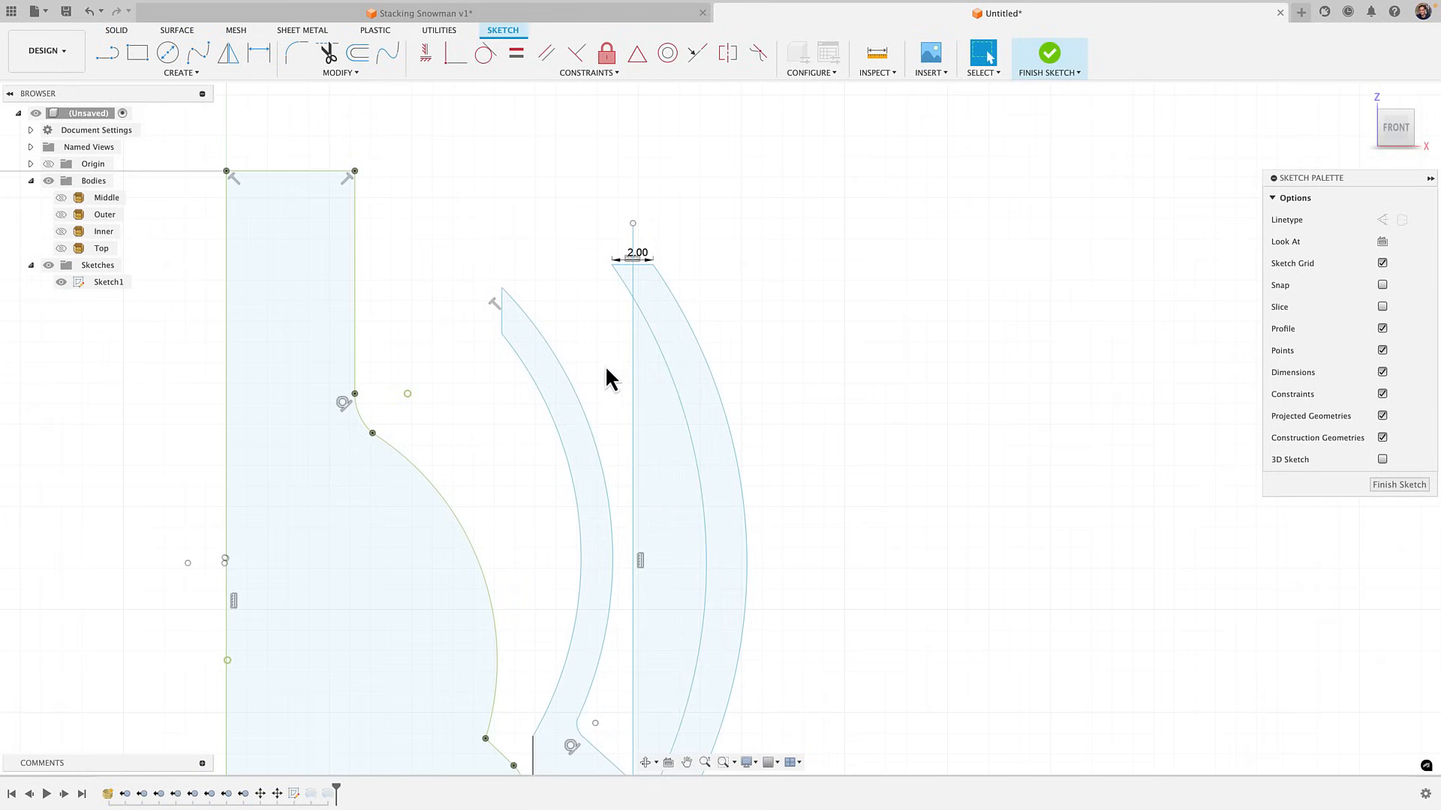
{"action": "left_click_drag", "start_coordinate": [633, 373], "coordinate": [871, 383]}
Examine the base of the Outer profile and its 0.4 mm gap to the Middle profile
{"action": "middle_click_drag", "start_coordinate": [755, 691], "coordinate": [788, 420]}
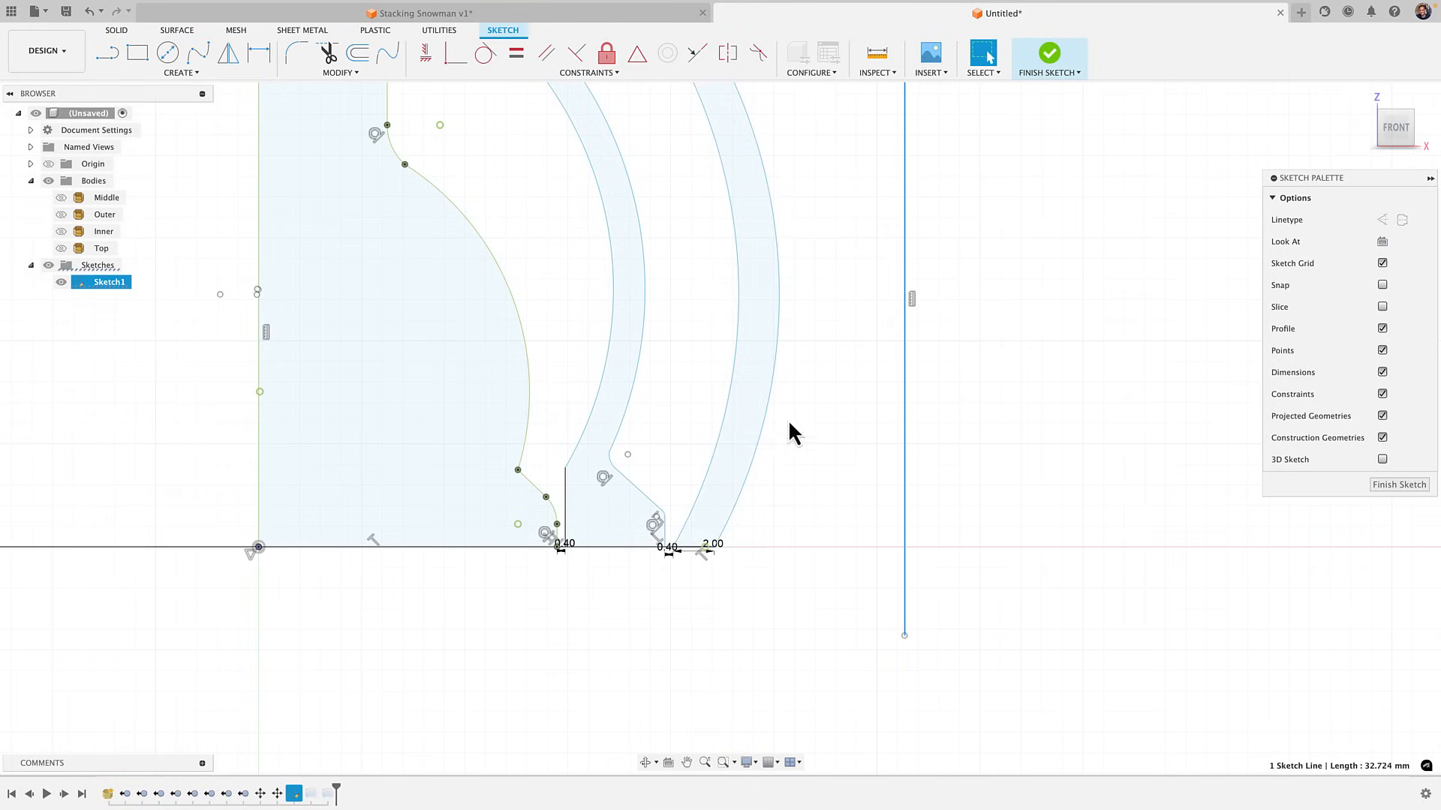
{"action": "scroll", "coordinate": [669, 591], "scroll_direction": "up", "scroll_amount": 5}
{"action": "left_click_drag", "start_coordinate": [681, 441], "coordinate": [687, 463]}
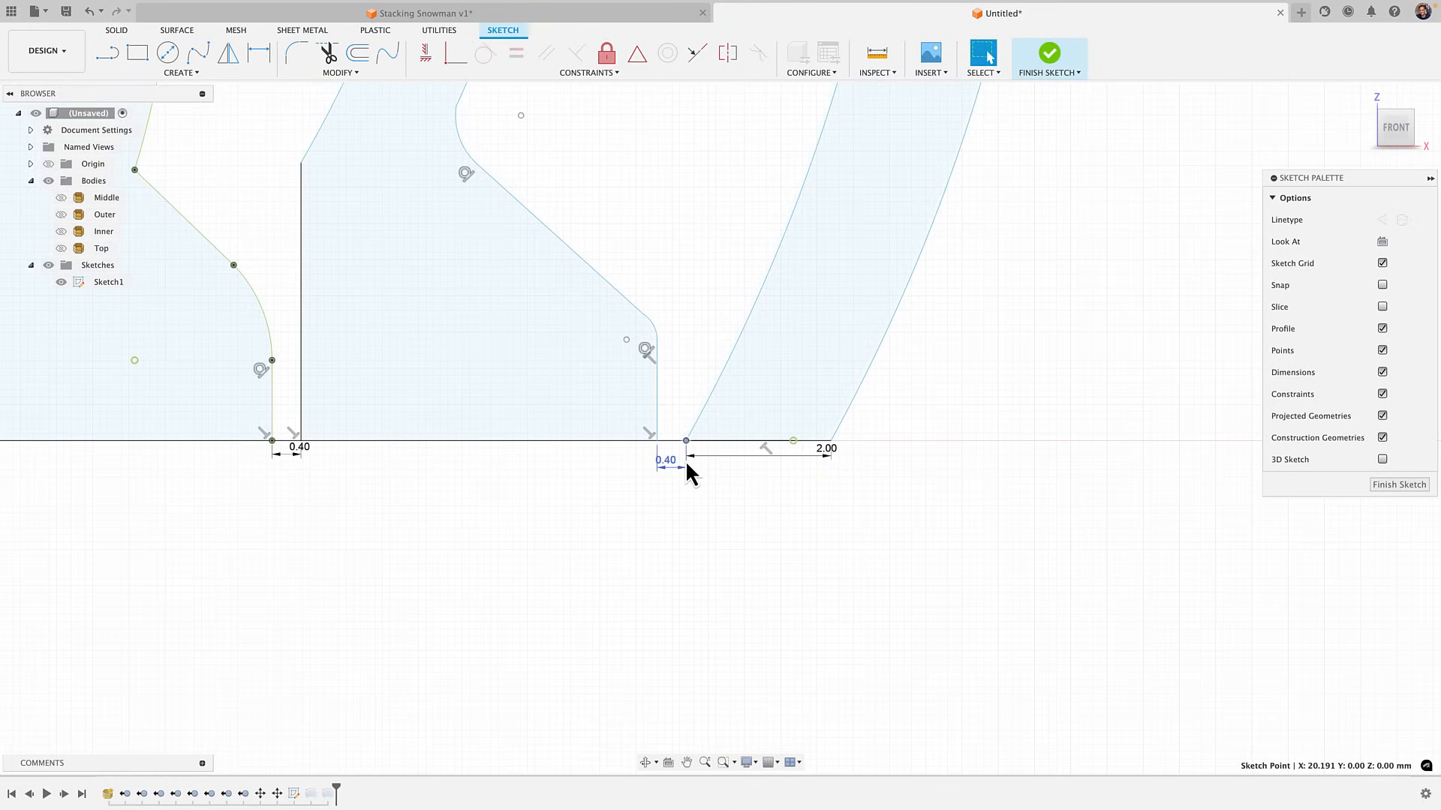
{"action": "scroll", "coordinate": [724, 671], "scroll_direction": "down", "scroll_amount": 4}
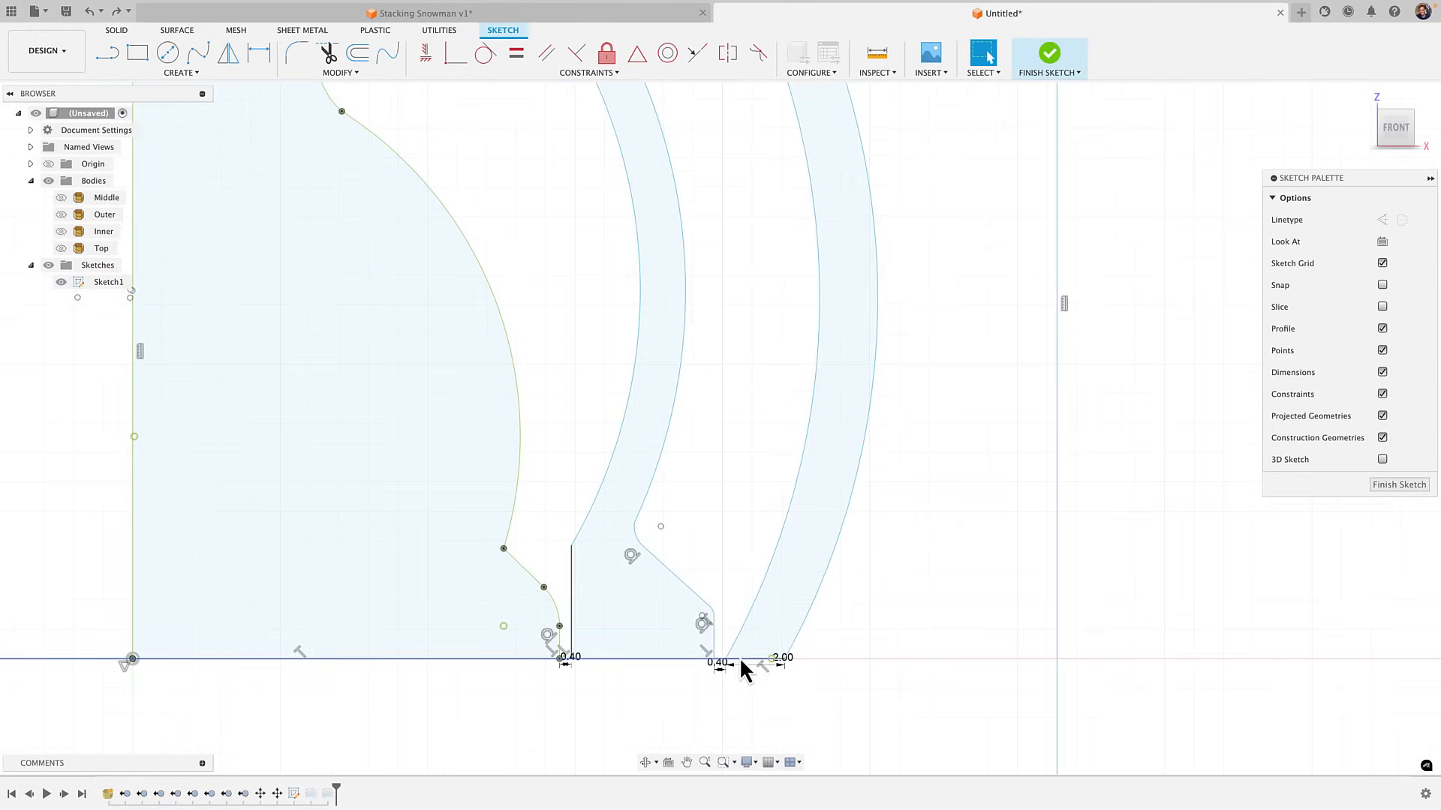
{"action": "scroll", "coordinate": [743, 653], "scroll_direction": "down", "scroll_amount": 5}
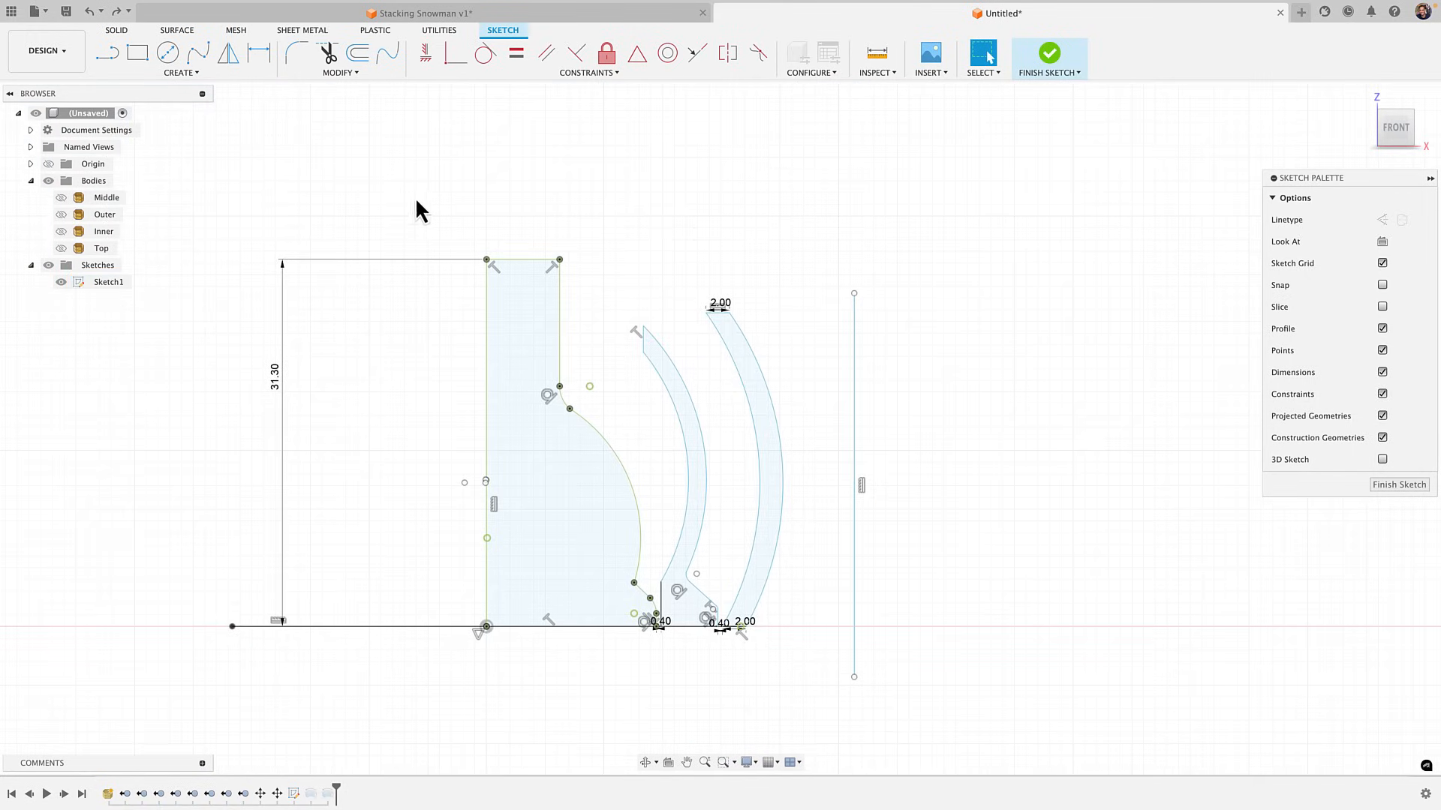
Lock the geometry of the Inner, Middle and Outer half profiles in place with the Fix constraint
{"action": "mouse_move", "coordinate": [402, 187]}
{"action": "left_mouse_down"}
{"action": "mouse_move", "coordinate": [871, 684]}
{"action": "mouse_move", "coordinate": [821, 685]}
{"action": "left_mouse_up"}
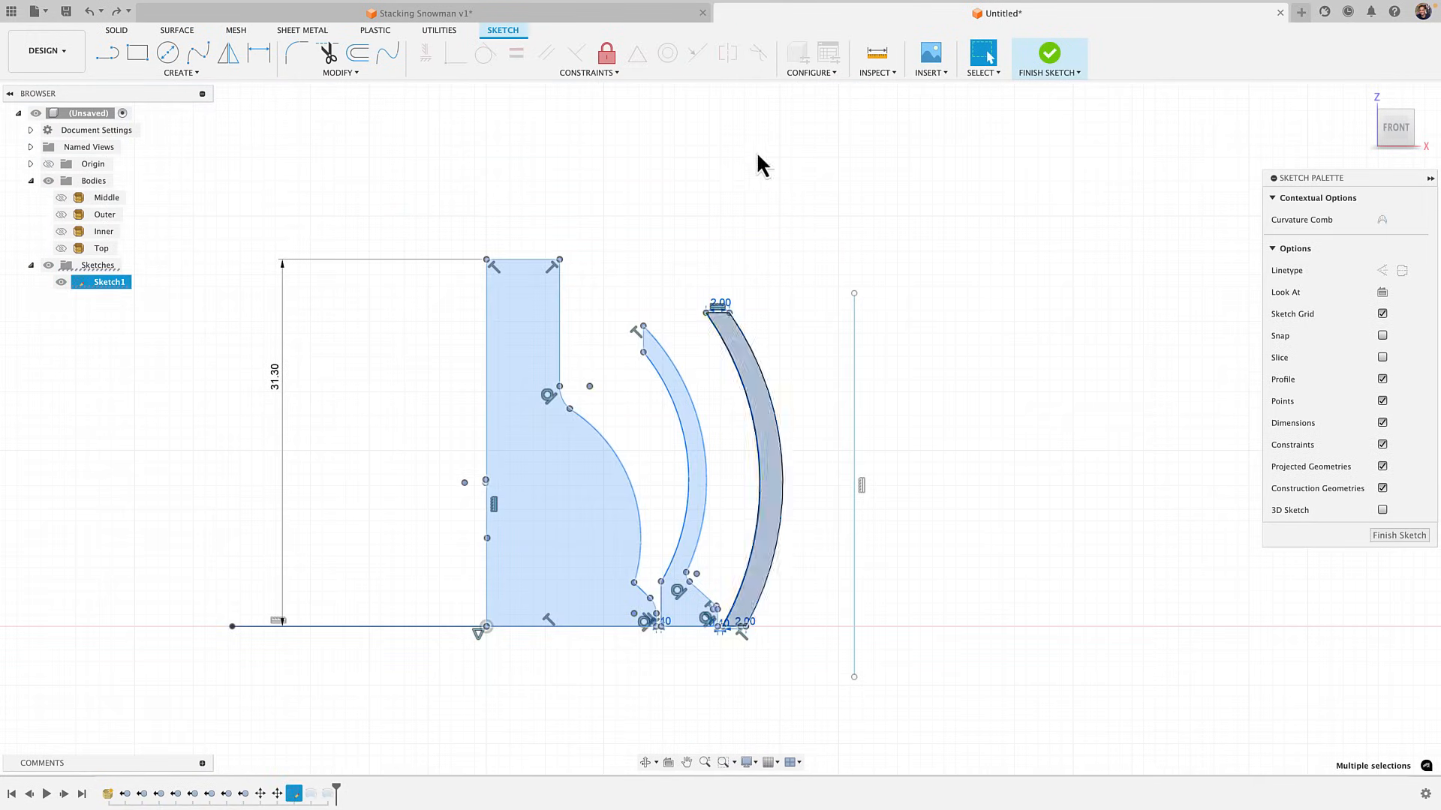
{"action": "left_click", "coordinate": [610, 57]}
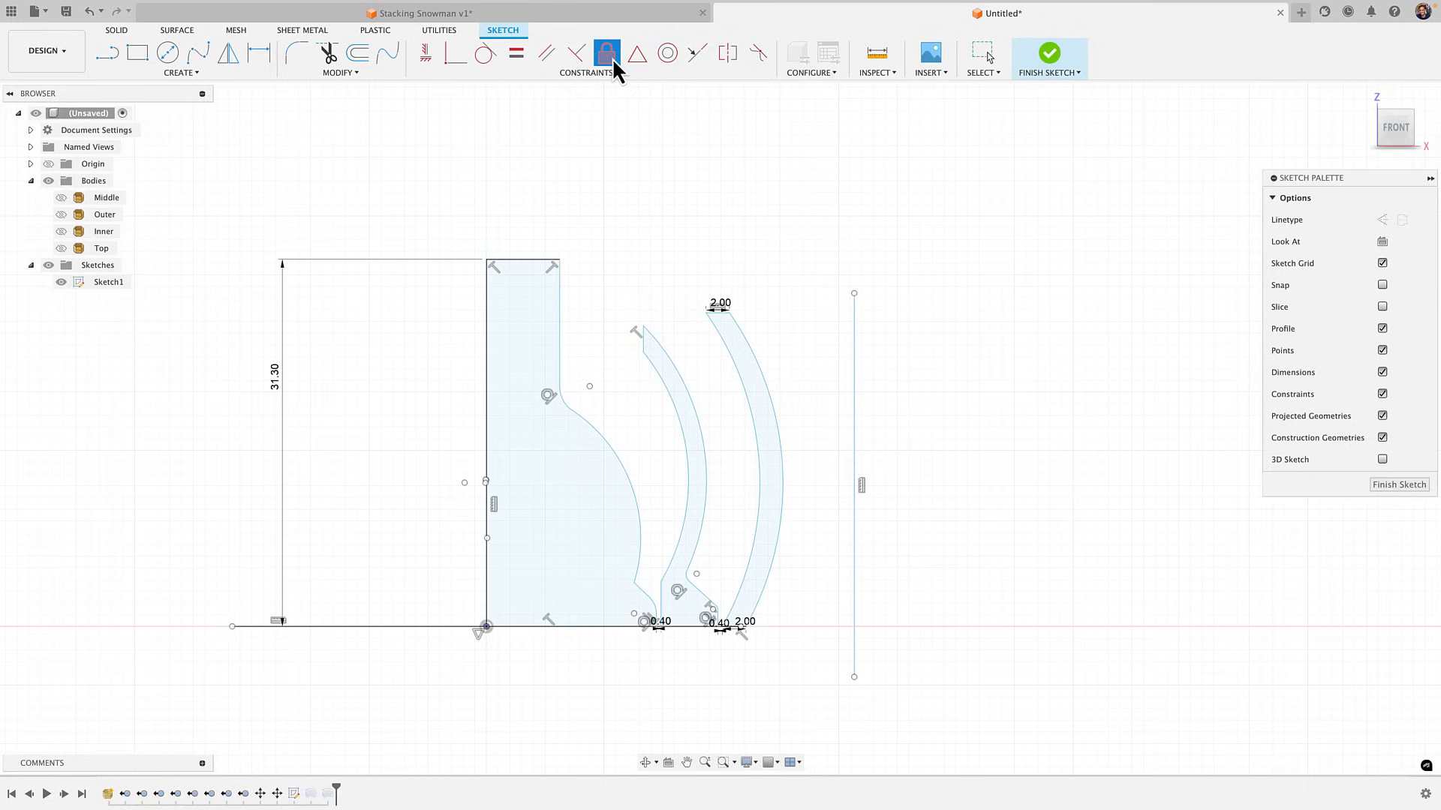
{"action": "key", "text": "Escape"}
{"action": "left_click_drag", "start_coordinate": [571, 313], "coordinate": [796, 719]}
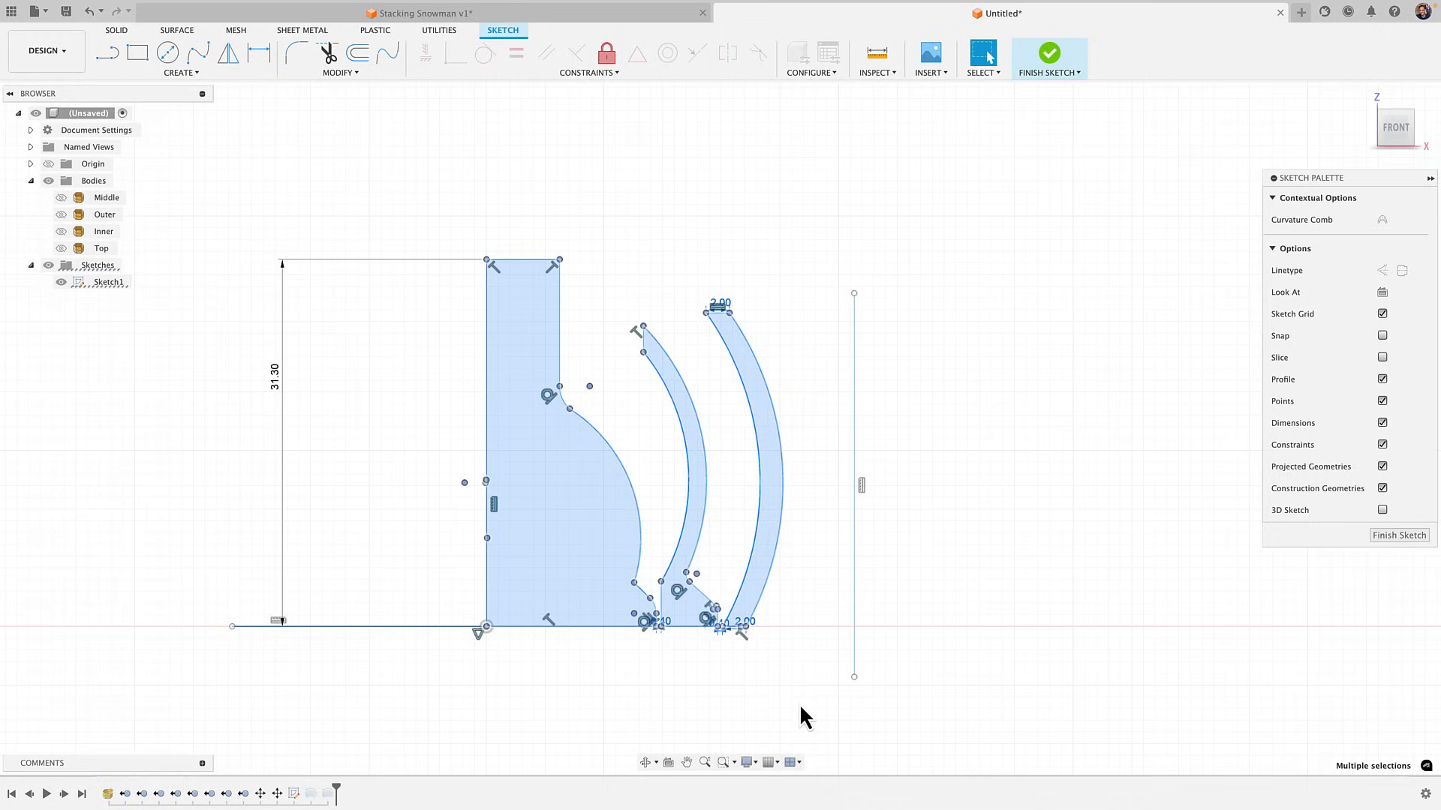
{"action": "left_click", "coordinate": [609, 56]}
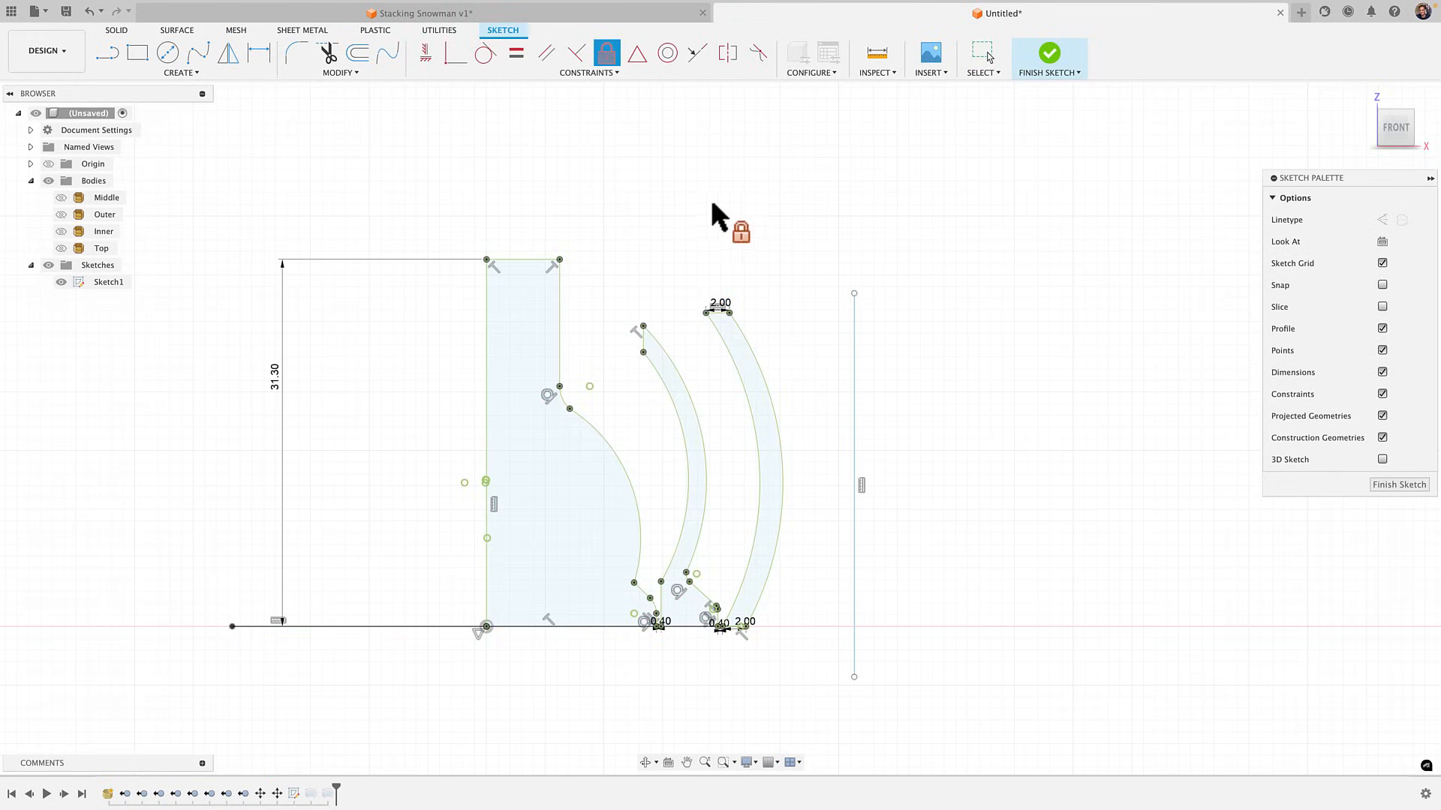
{"action": "key", "text": "Escape"}
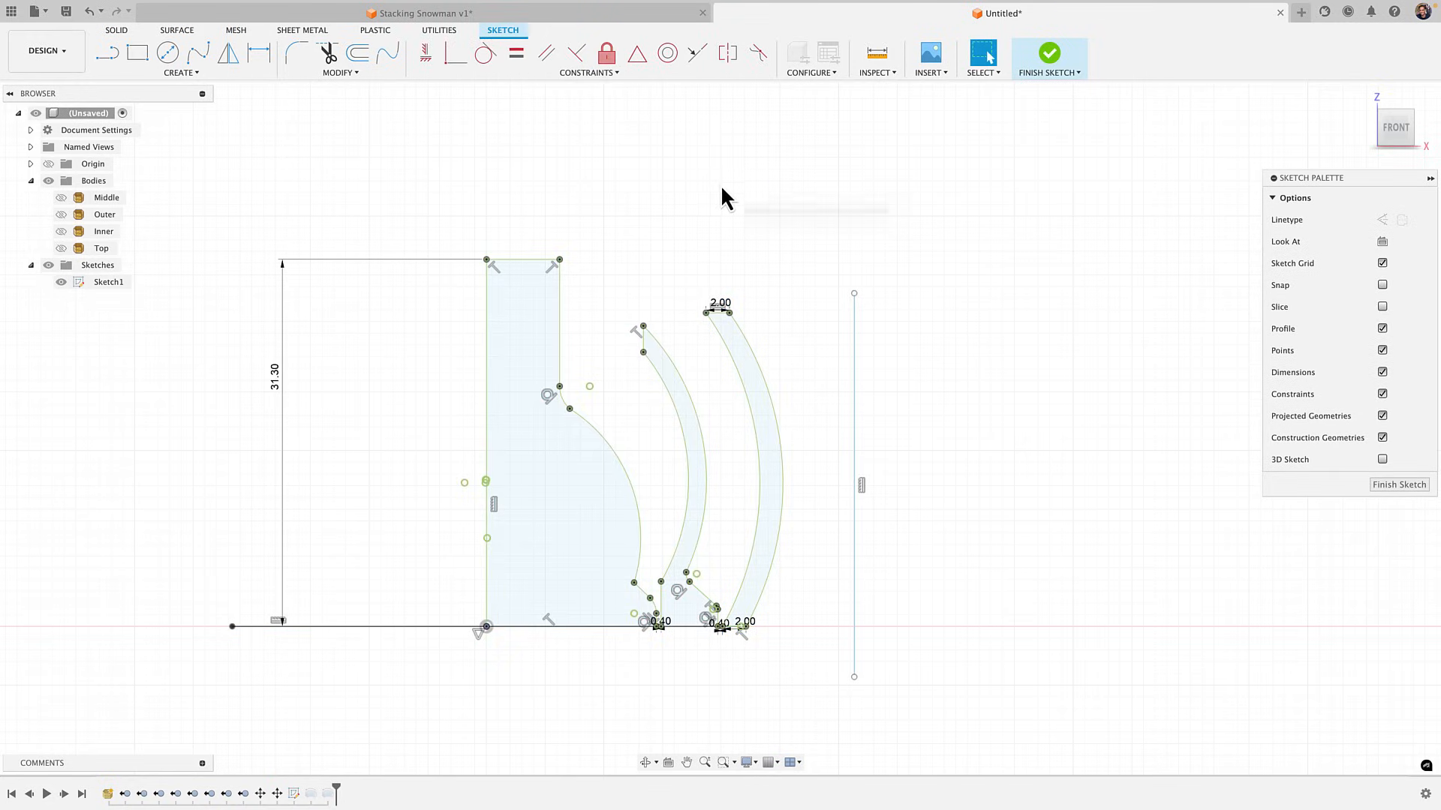
Check that the Outer profile's inner arc is fixed, and delete the vertical reference line beside the profiles
{"action": "left_click", "coordinate": [758, 382]}
{"action": "left_click", "coordinate": [741, 413]}
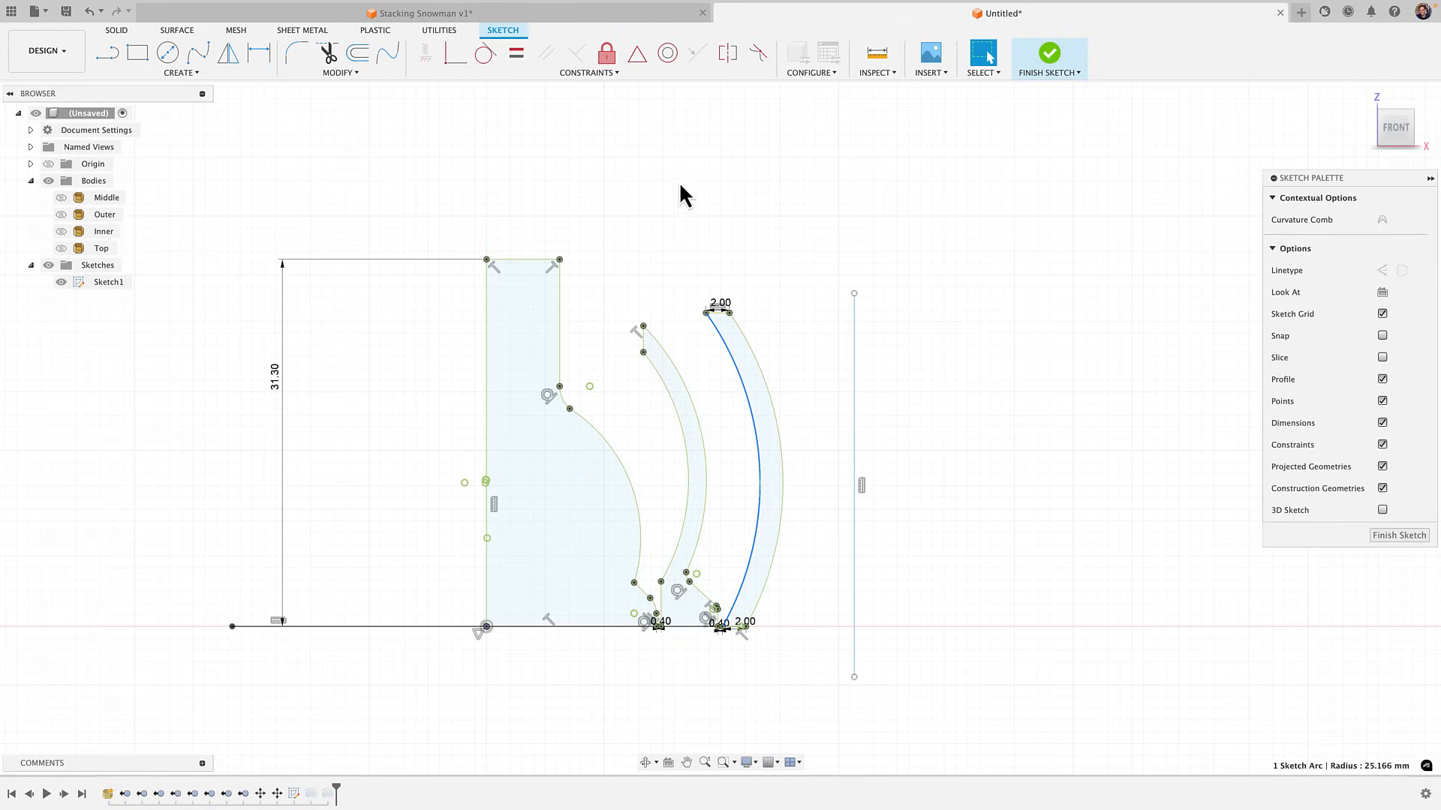
{"action": "middle_click_drag", "start_coordinate": [777, 279], "coordinate": [776, 261]}
{"action": "left_click", "coordinate": [831, 306]}
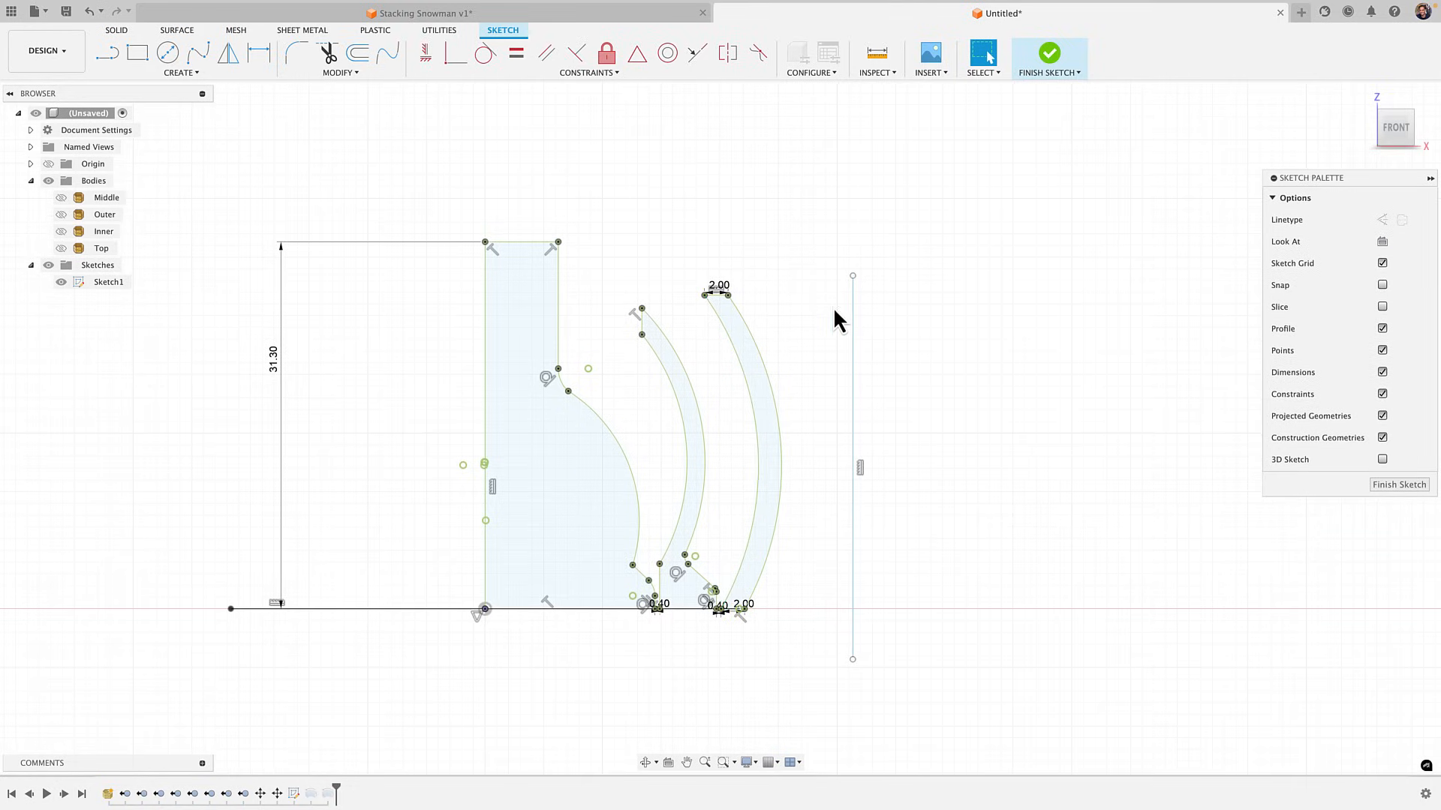
{"action": "left_click", "coordinate": [854, 318]}
{"action": "key", "text": "Delete"}
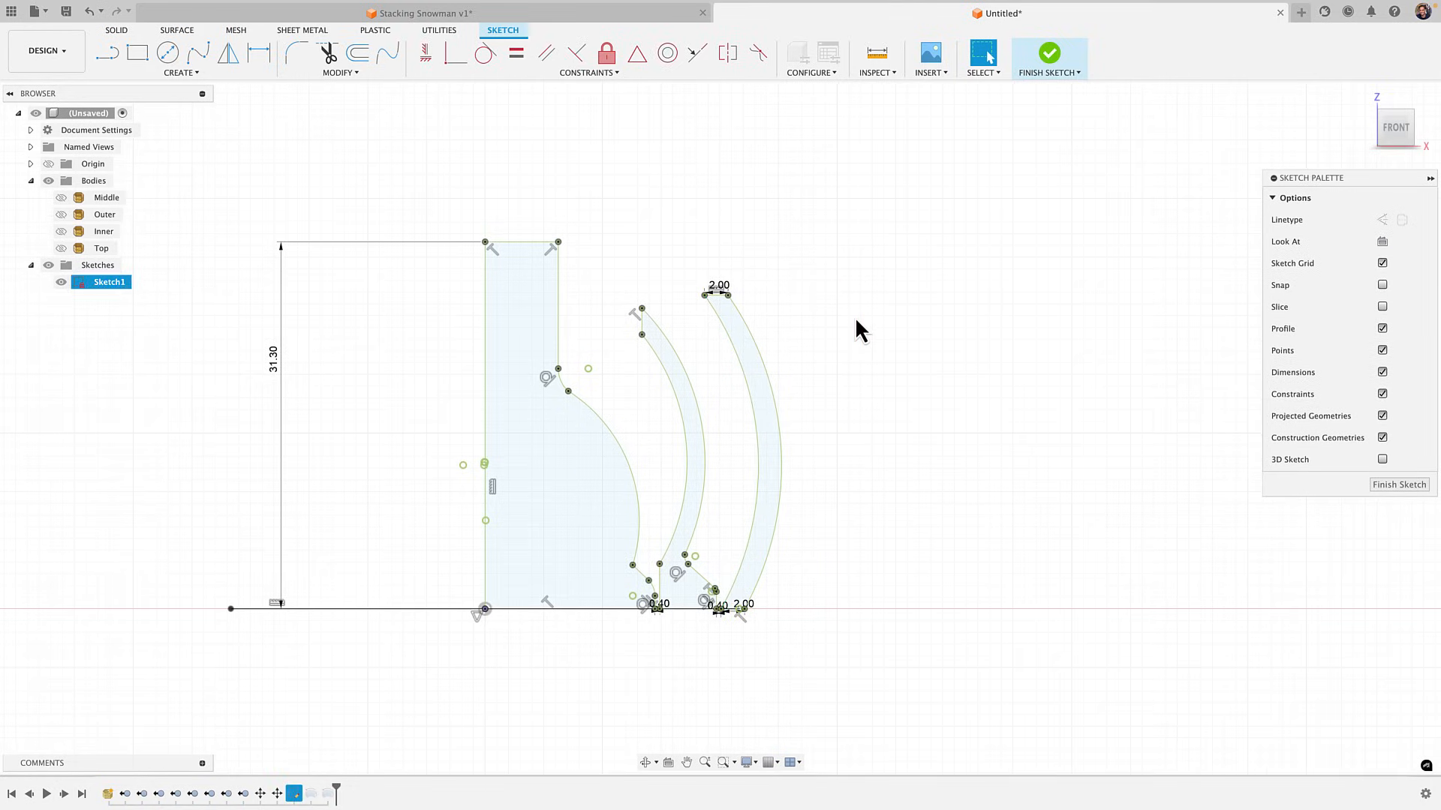
Examine the three fixed half profiles from their bases up to their tops
{"action": "scroll", "coordinate": [818, 451], "scroll_direction": "up", "scroll_amount": 5}
{"action": "scroll", "coordinate": [916, 591], "scroll_direction": "up", "scroll_amount": 2}
{"action": "middle_click_drag", "start_coordinate": [866, 657], "coordinate": [975, 491]}
{"action": "left_click", "coordinate": [585, 521]}
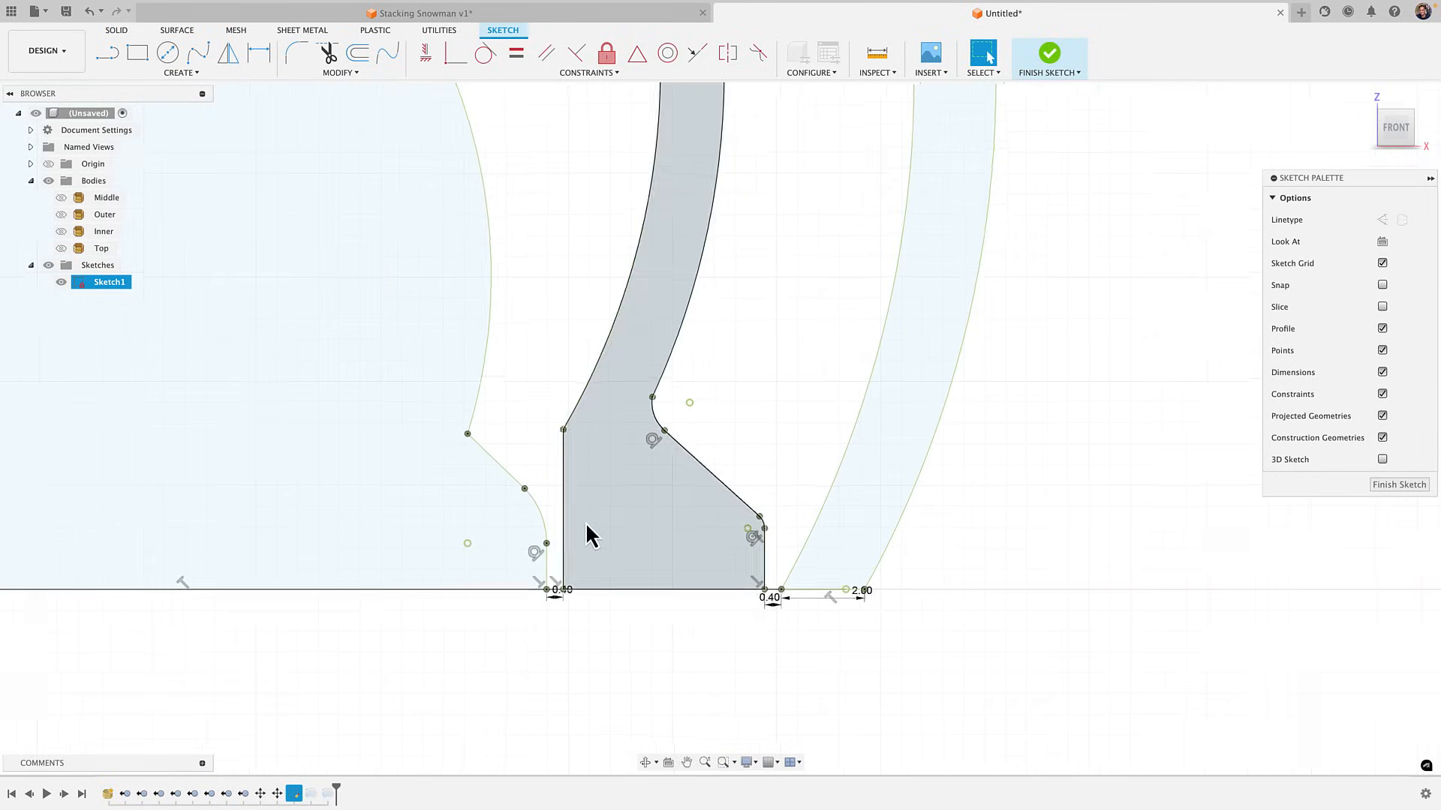
{"action": "scroll", "coordinate": [743, 646], "scroll_direction": "down", "scroll_amount": 5}
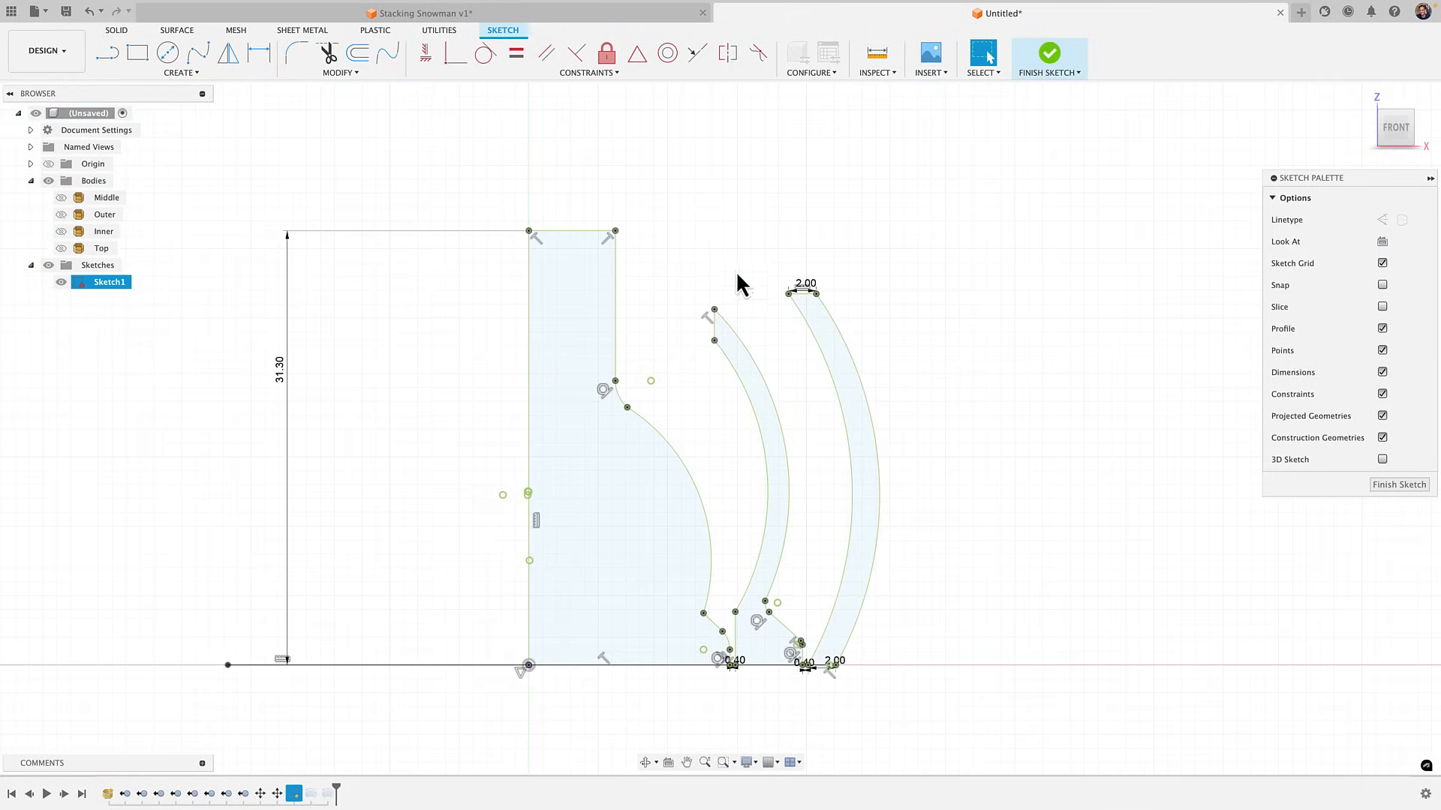
{"action": "middle_click_drag", "start_coordinate": [782, 265], "coordinate": [803, 311]}
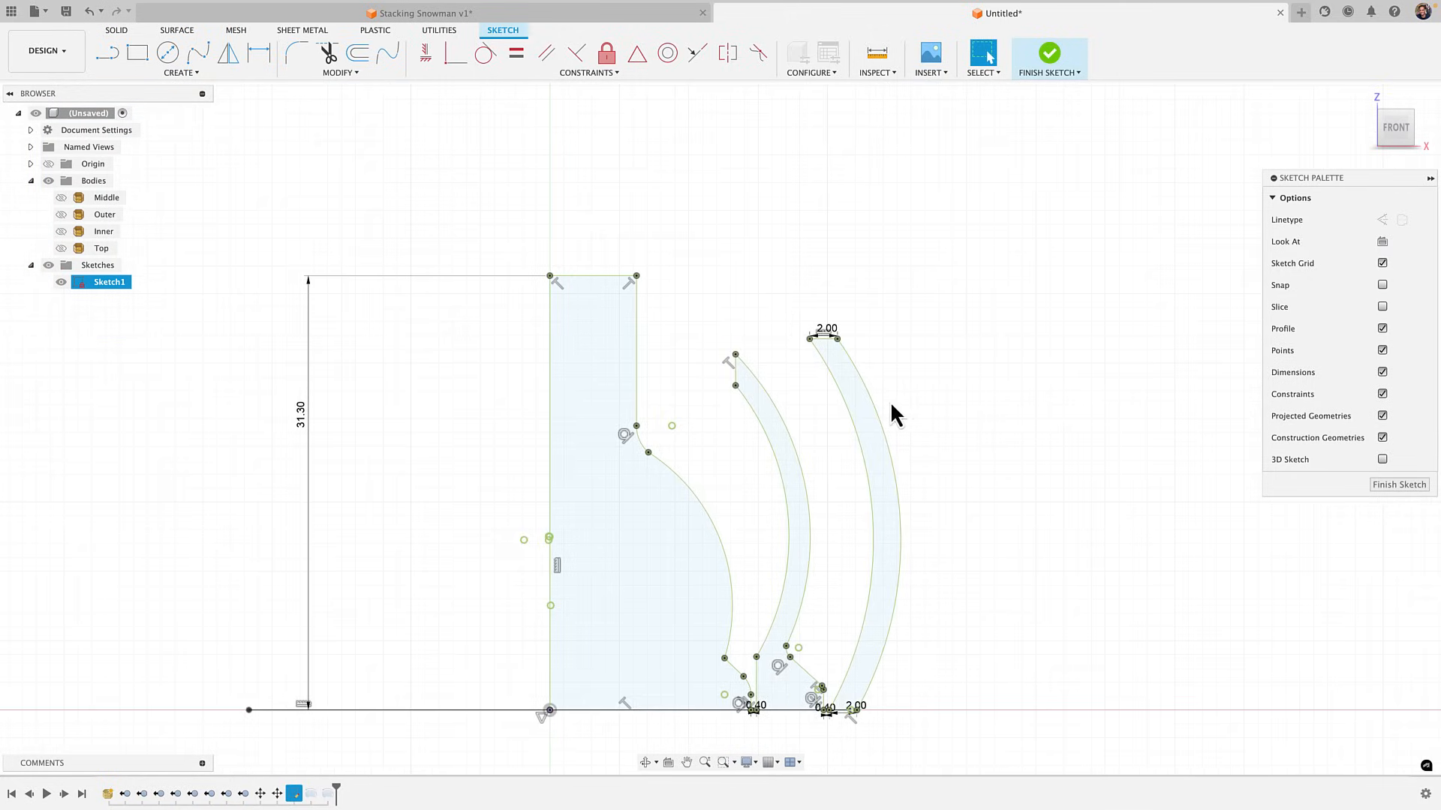
{"action": "scroll", "coordinate": [892, 411], "scroll_direction": "up", "scroll_amount": 1}
{"action": "middle_click_drag", "start_coordinate": [952, 406], "coordinate": [958, 375]}
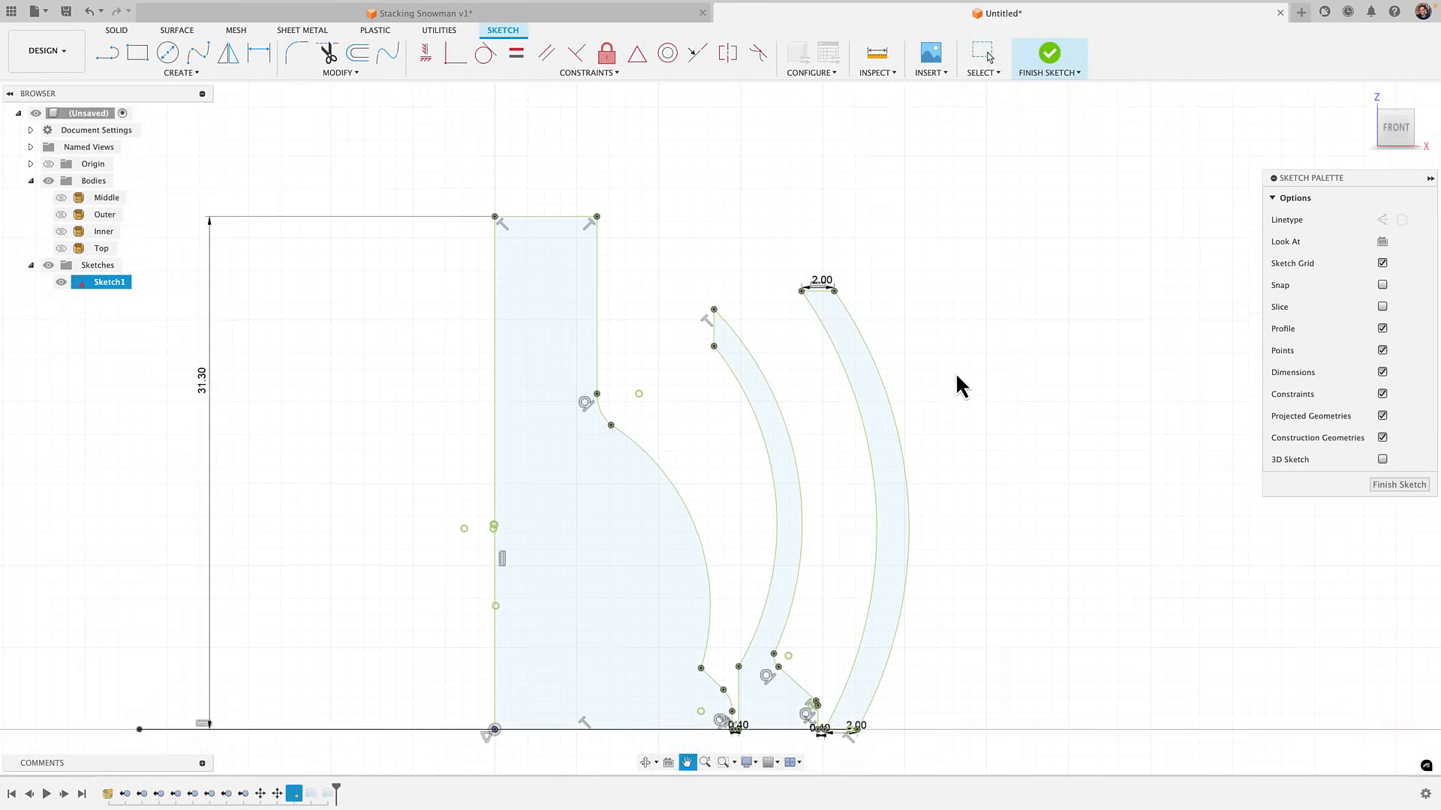
{"action": "scroll", "coordinate": [956, 367], "scroll_direction": "down", "scroll_amount": 3}
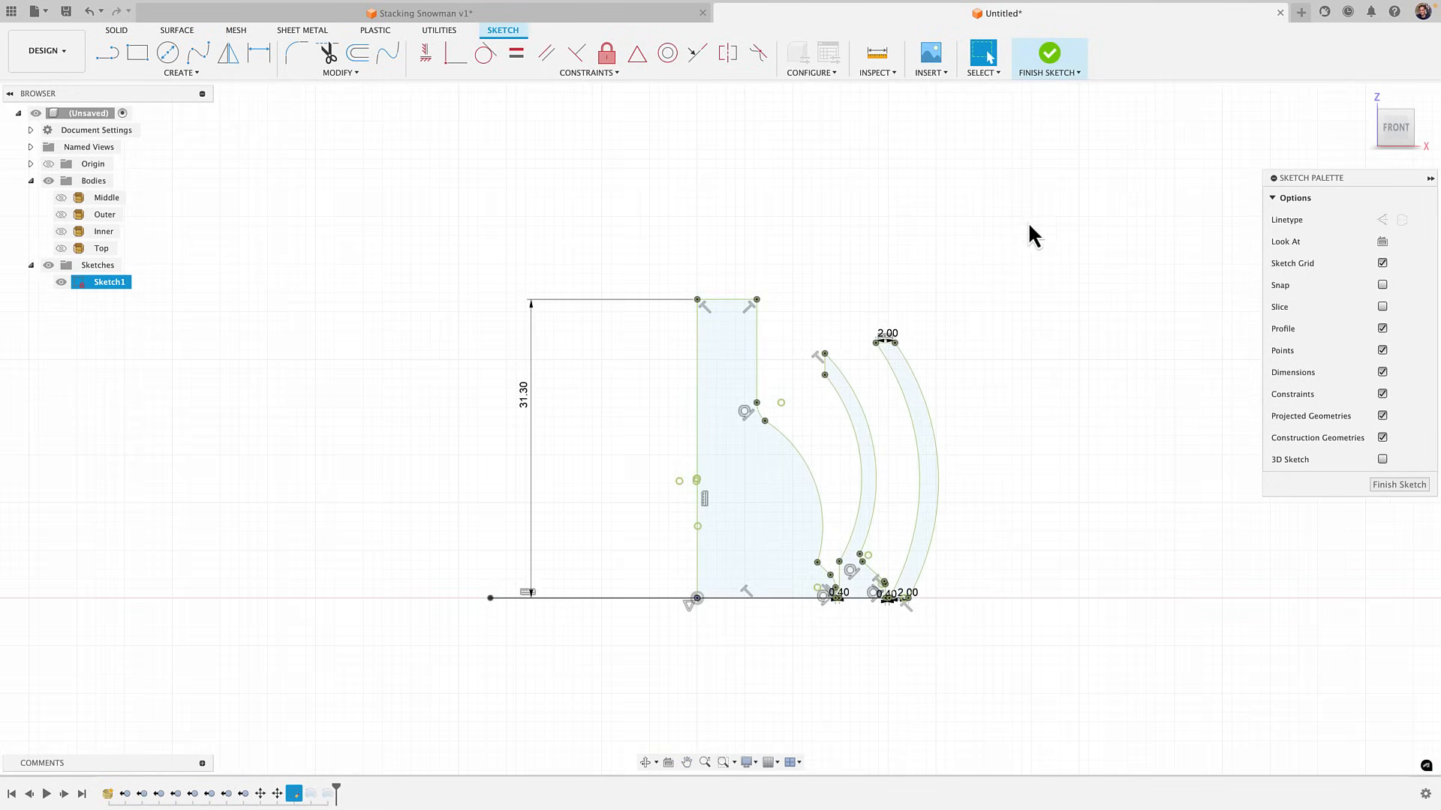
Finish the sketch and revolve the Outer profile 360° around the Inner profile's vertical center line as a new body
{"action": "left_click", "coordinate": [1045, 53]}
{"action": "left_click", "coordinate": [178, 72]}
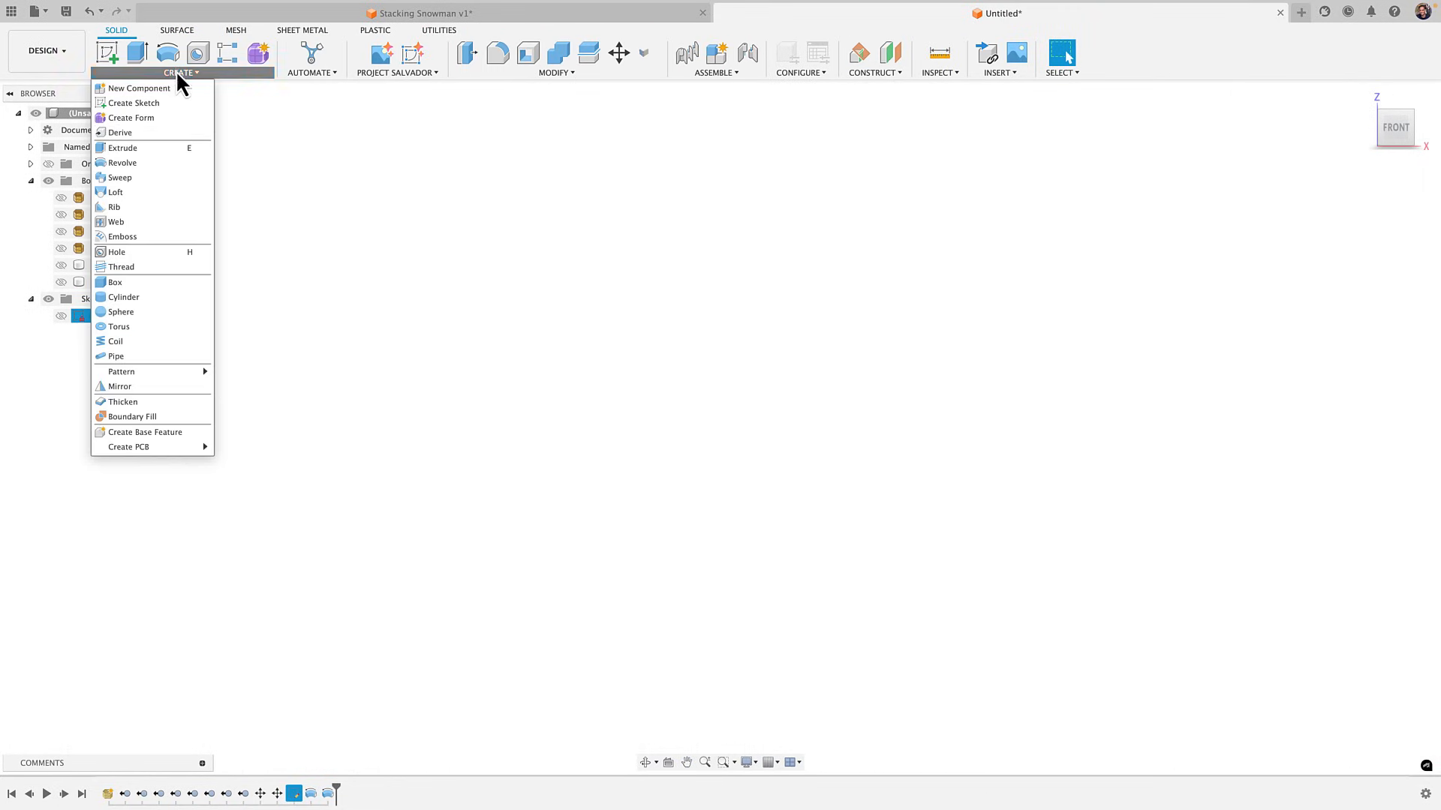
{"action": "left_click", "coordinate": [132, 162]}
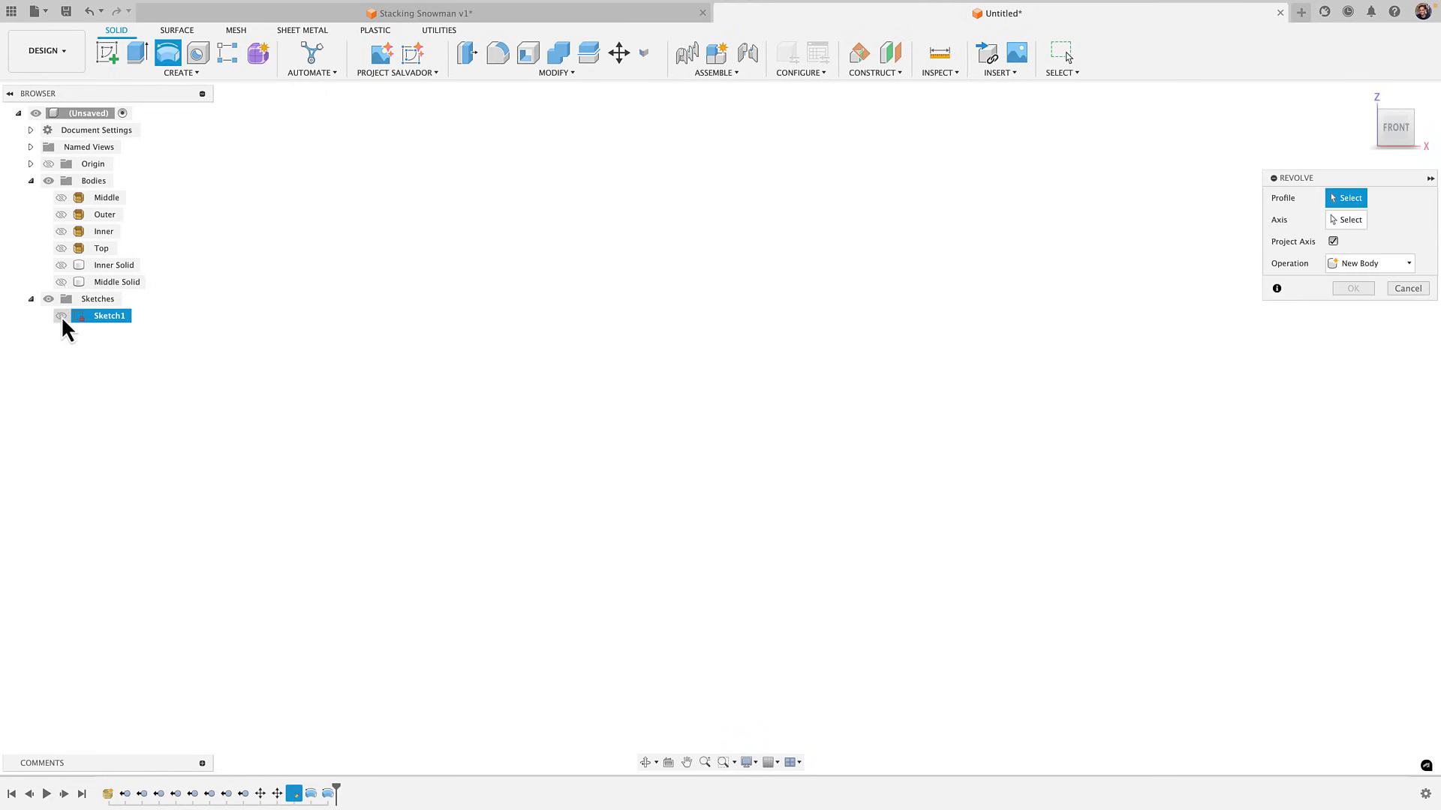
{"action": "left_click", "coordinate": [933, 459]}
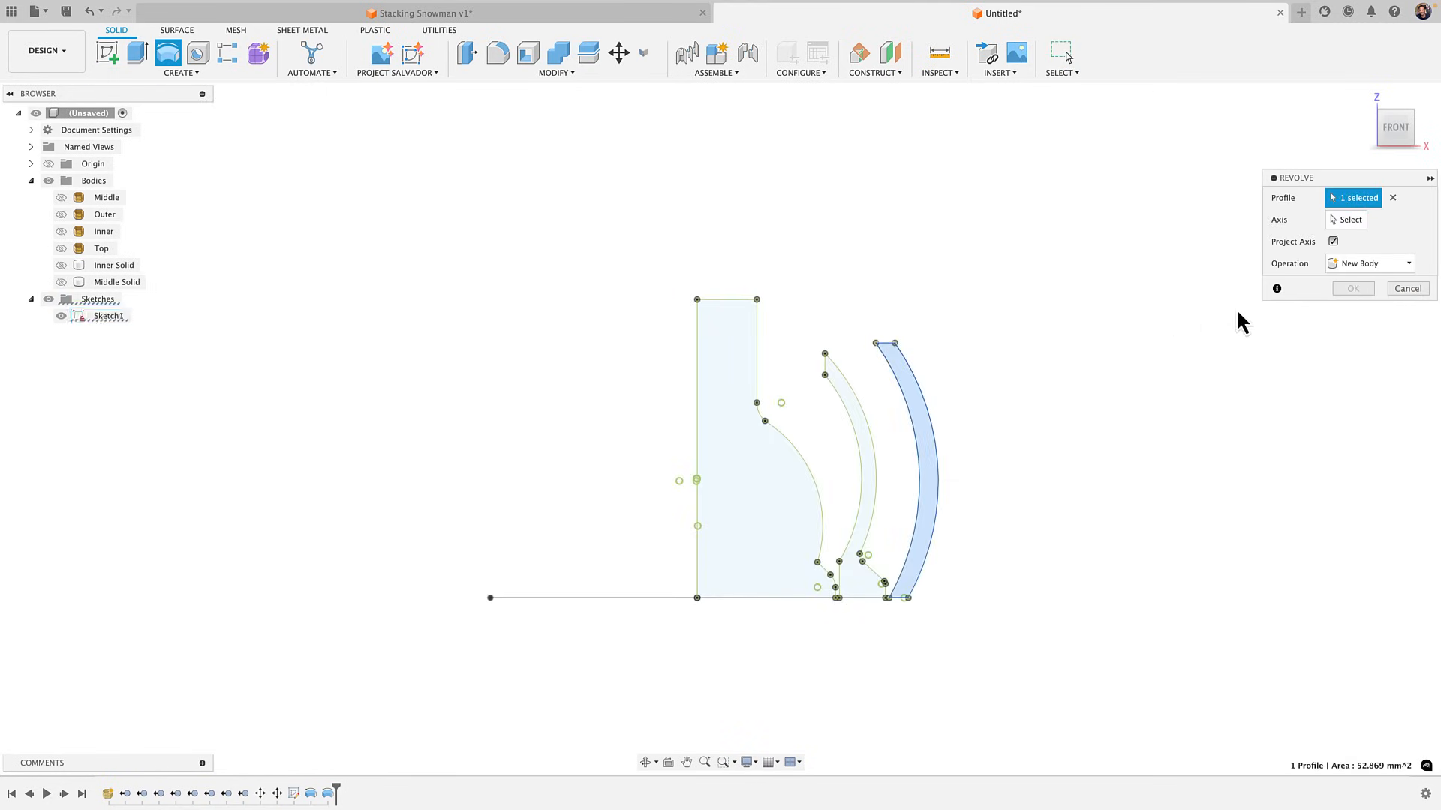
{"action": "left_click", "coordinate": [1329, 225]}
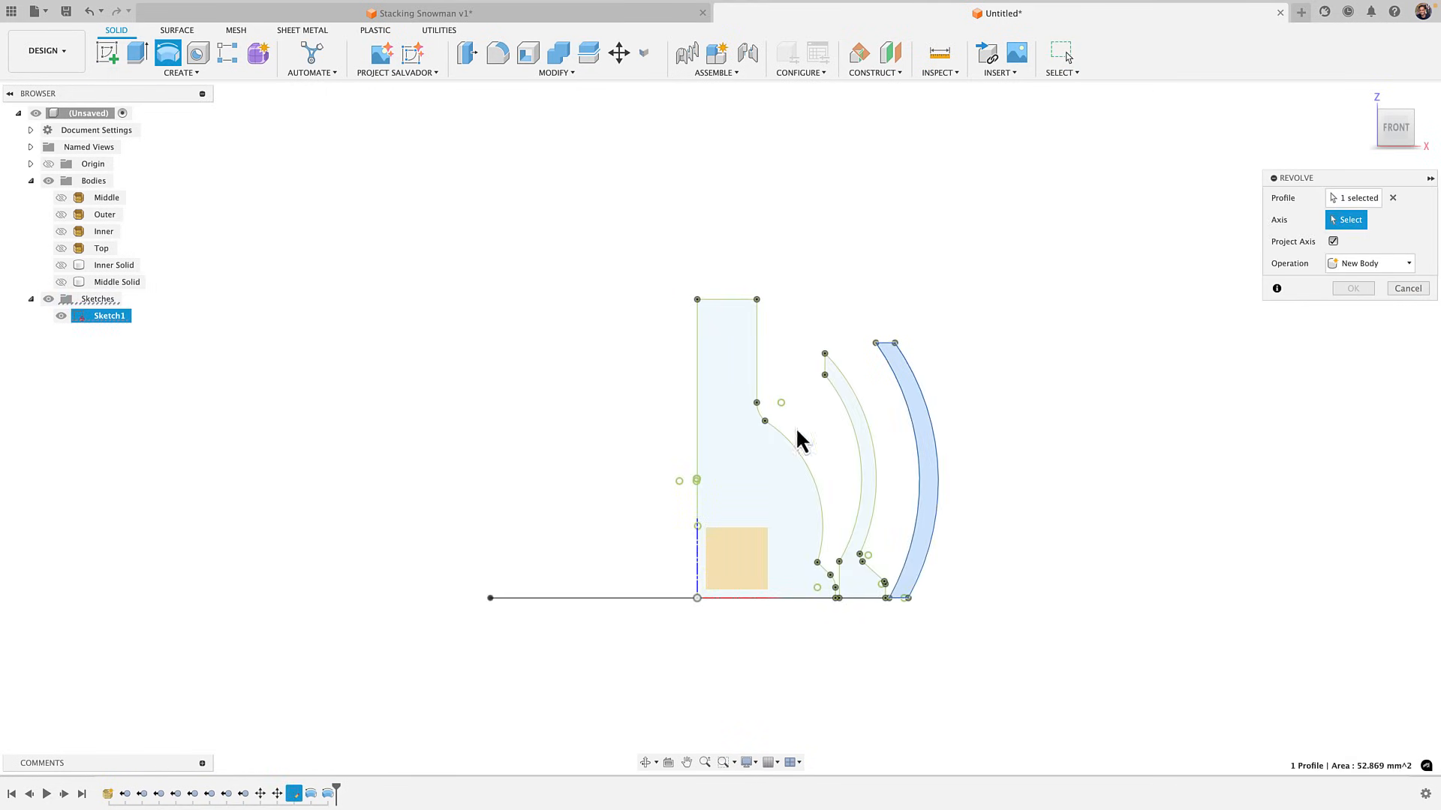
{"action": "left_click", "coordinate": [698, 409]}
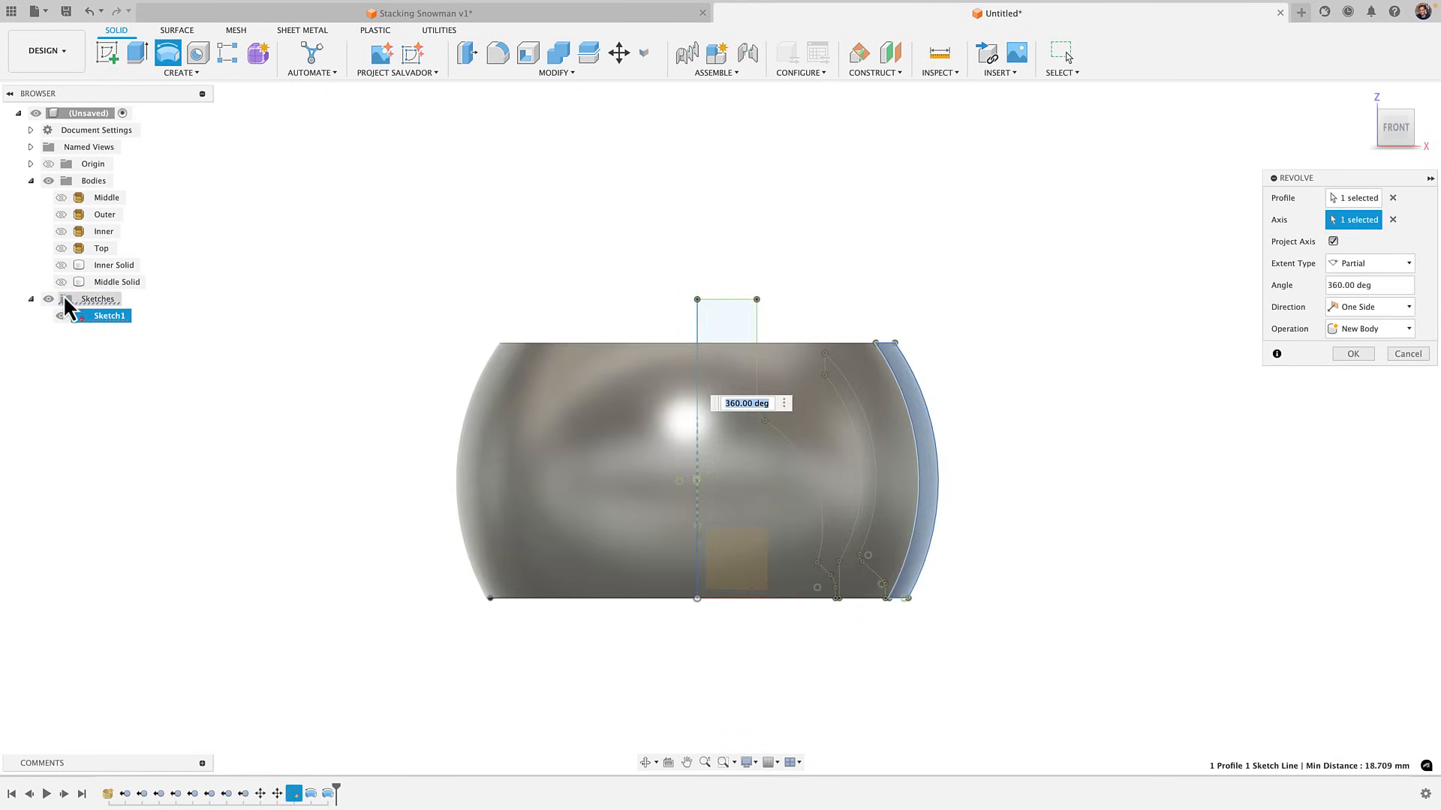
{"action": "left_click", "coordinate": [1368, 357]}
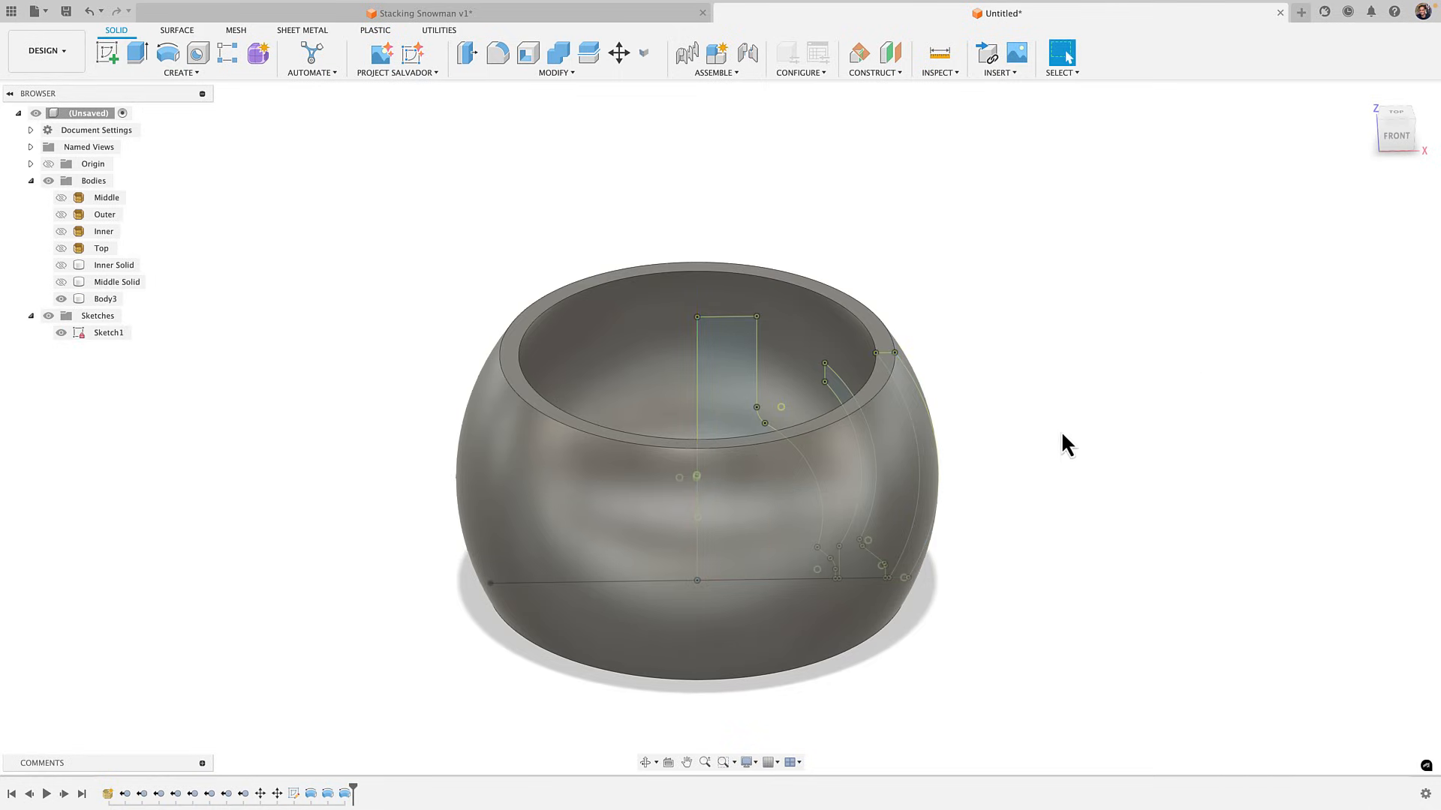
Hide Sketch1 and briefly show the Outer mesh body to compare it with the newly revolved ring
{"action": "left_click", "coordinate": [61, 333]}
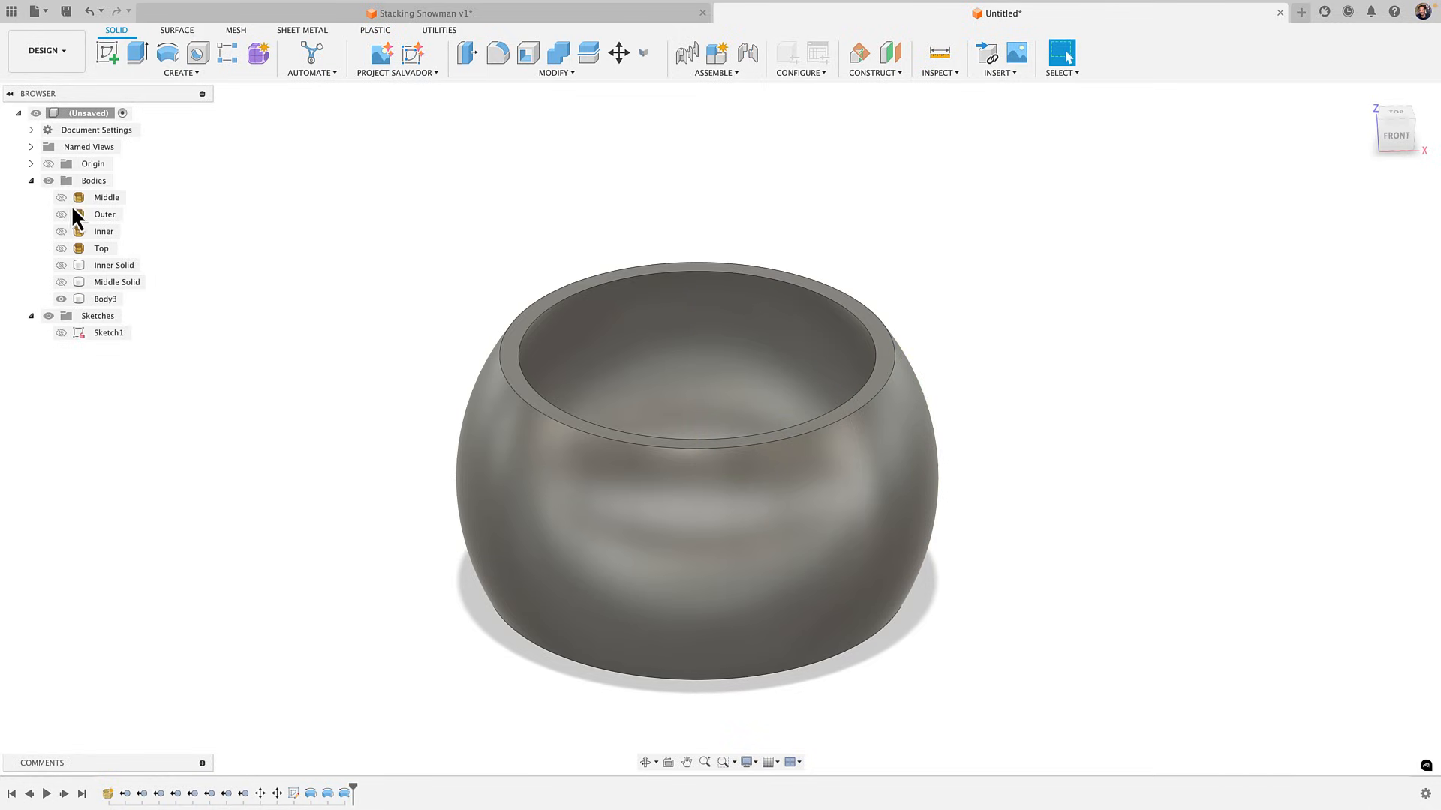
{"action": "left_click", "coordinate": [60, 215]}
{"action": "mouse_move", "coordinate": [282, 435]}
{"action": "middle_mouse_down", "text": "shift"}
{"action": "mouse_move", "coordinate": [297, 358]}
{"action": "mouse_move", "coordinate": [279, 454]}
{"action": "middle_mouse_up", "text": "shift"}
{"action": "left_click", "coordinate": [62, 214]}
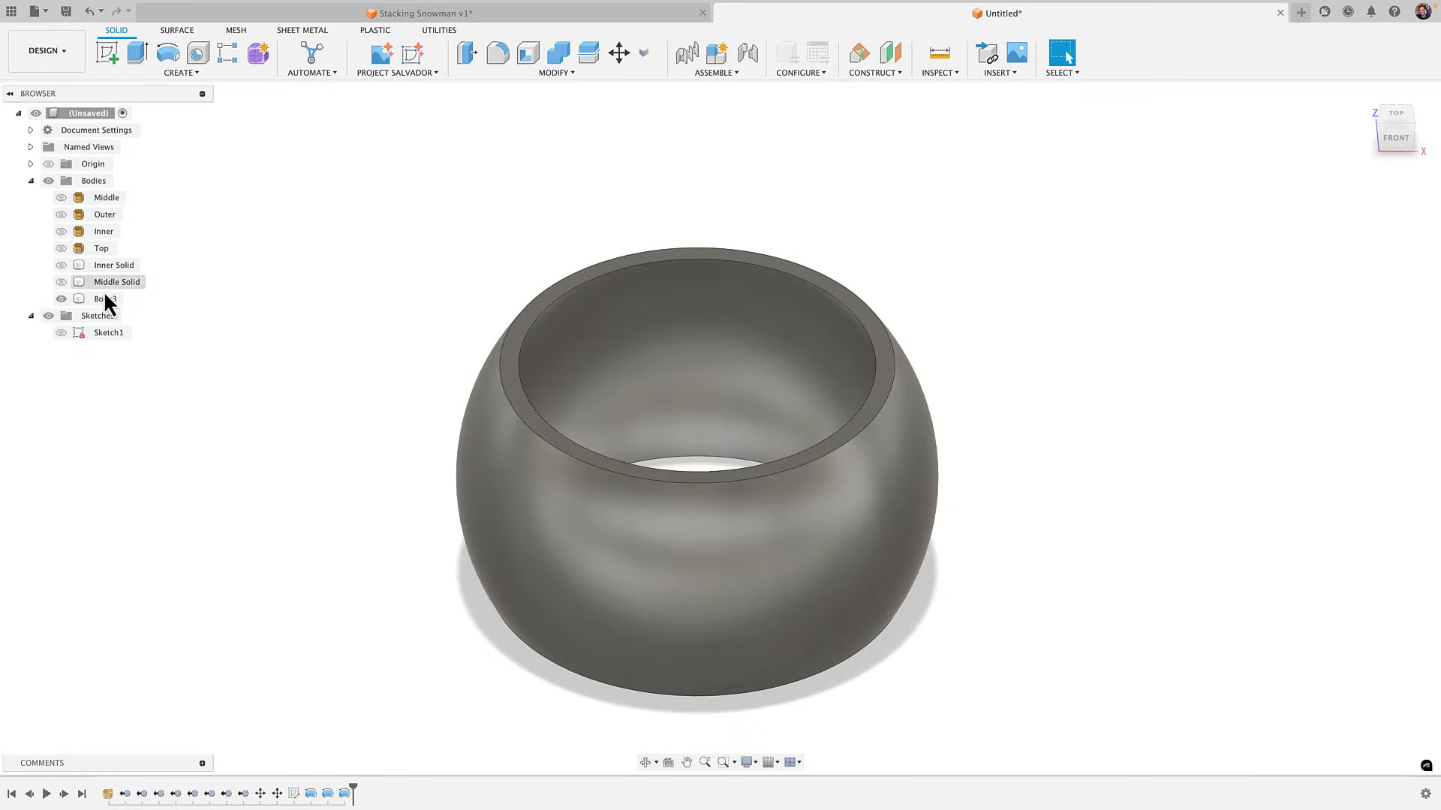
Rename the newly revolved ring body as Outer Solid
{"action": "double_click", "coordinate": [108, 299]}
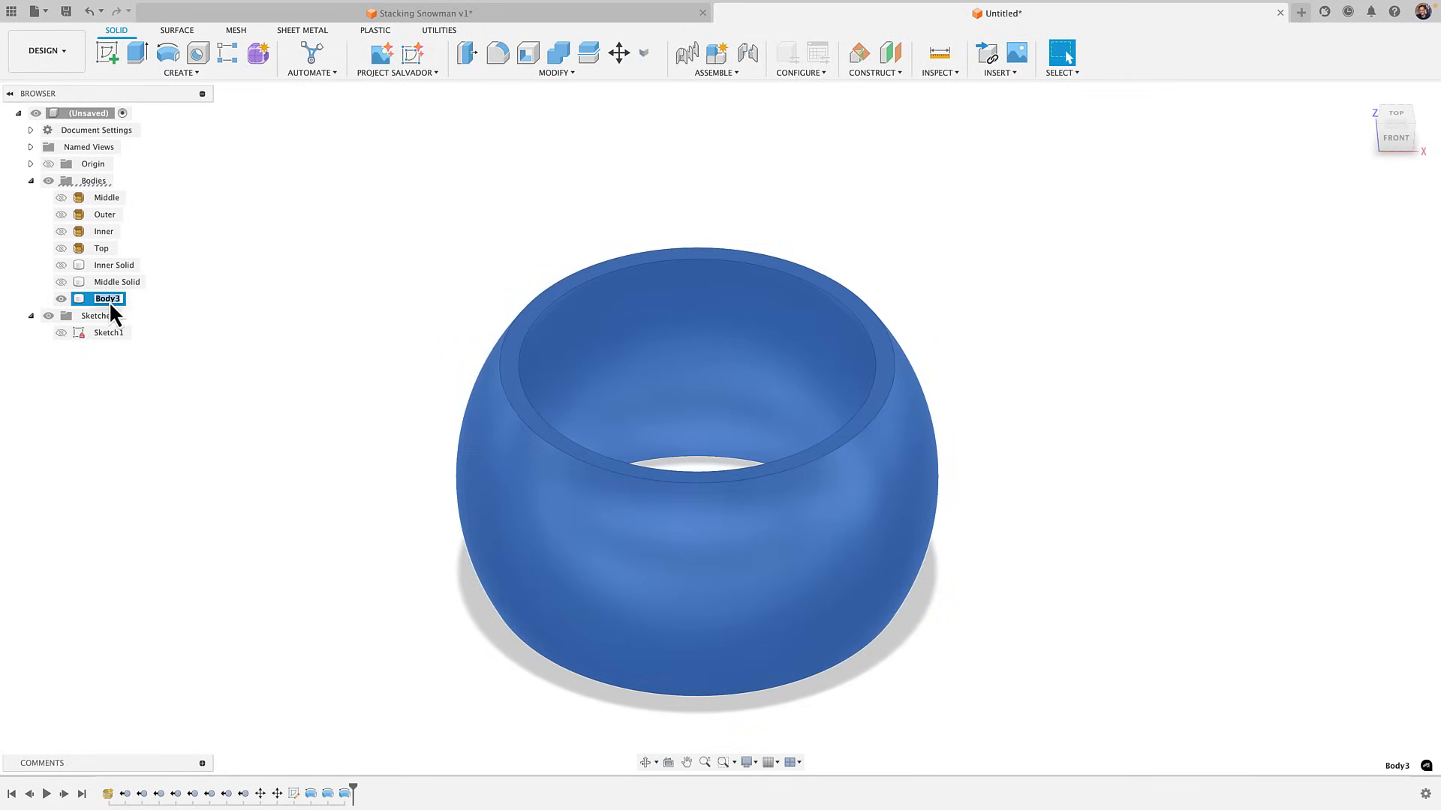
{"action": "type", "text": "Outer Solid"}
{"action": "key", "text": "Return"}
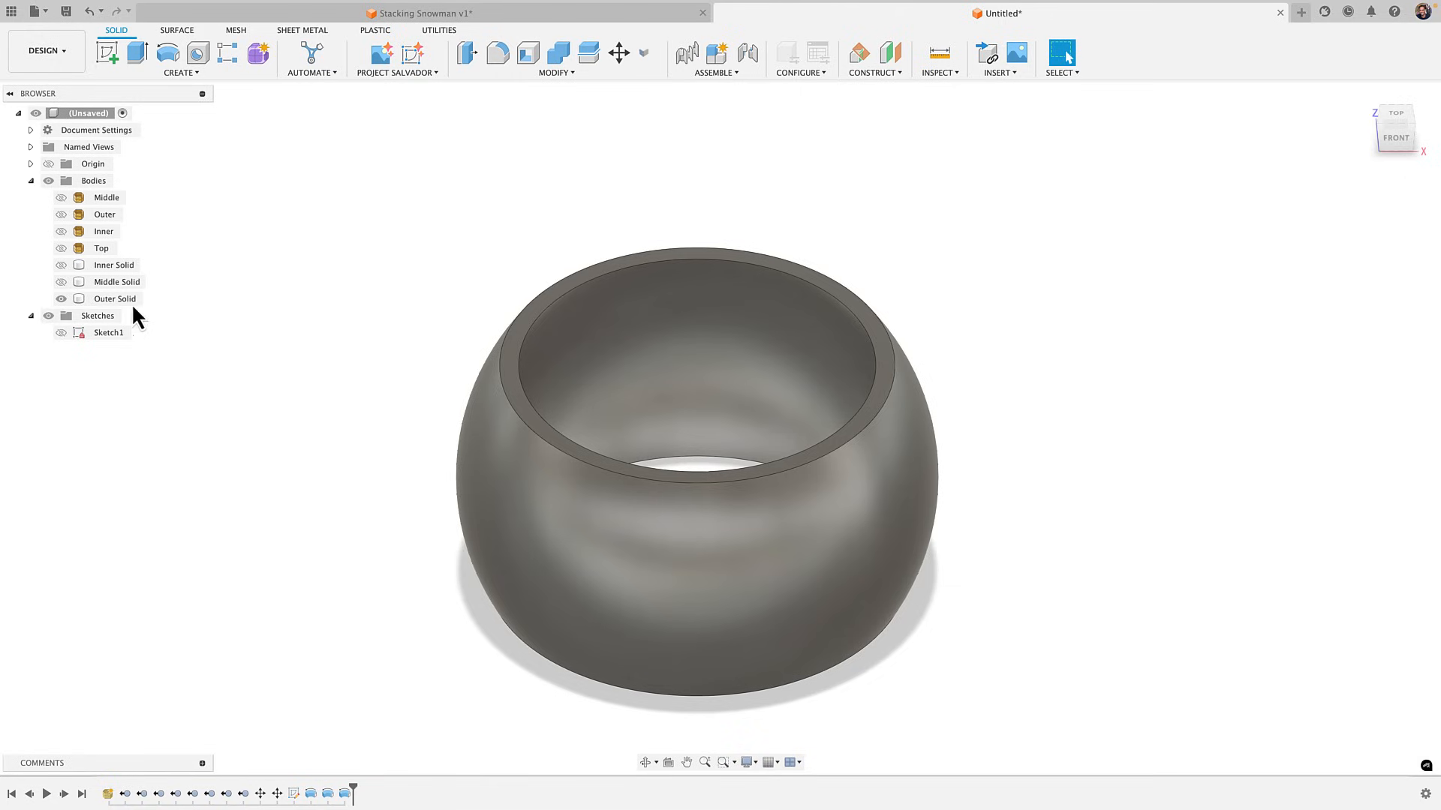
Show the Middle Solid and Inner Solid bodies together with the Outer Solid, and inspect the nested set from above and below
{"action": "left_click", "coordinate": [61, 283]}
{"action": "left_click", "coordinate": [61, 265]}
{"action": "mouse_move", "coordinate": [389, 548]}
{"action": "left_mouse_down"}
{"action": "mouse_move", "coordinate": [386, 408]}
{"action": "mouse_move", "coordinate": [375, 559]}
{"action": "left_mouse_up"}
{"action": "key", "text": "Escape"}
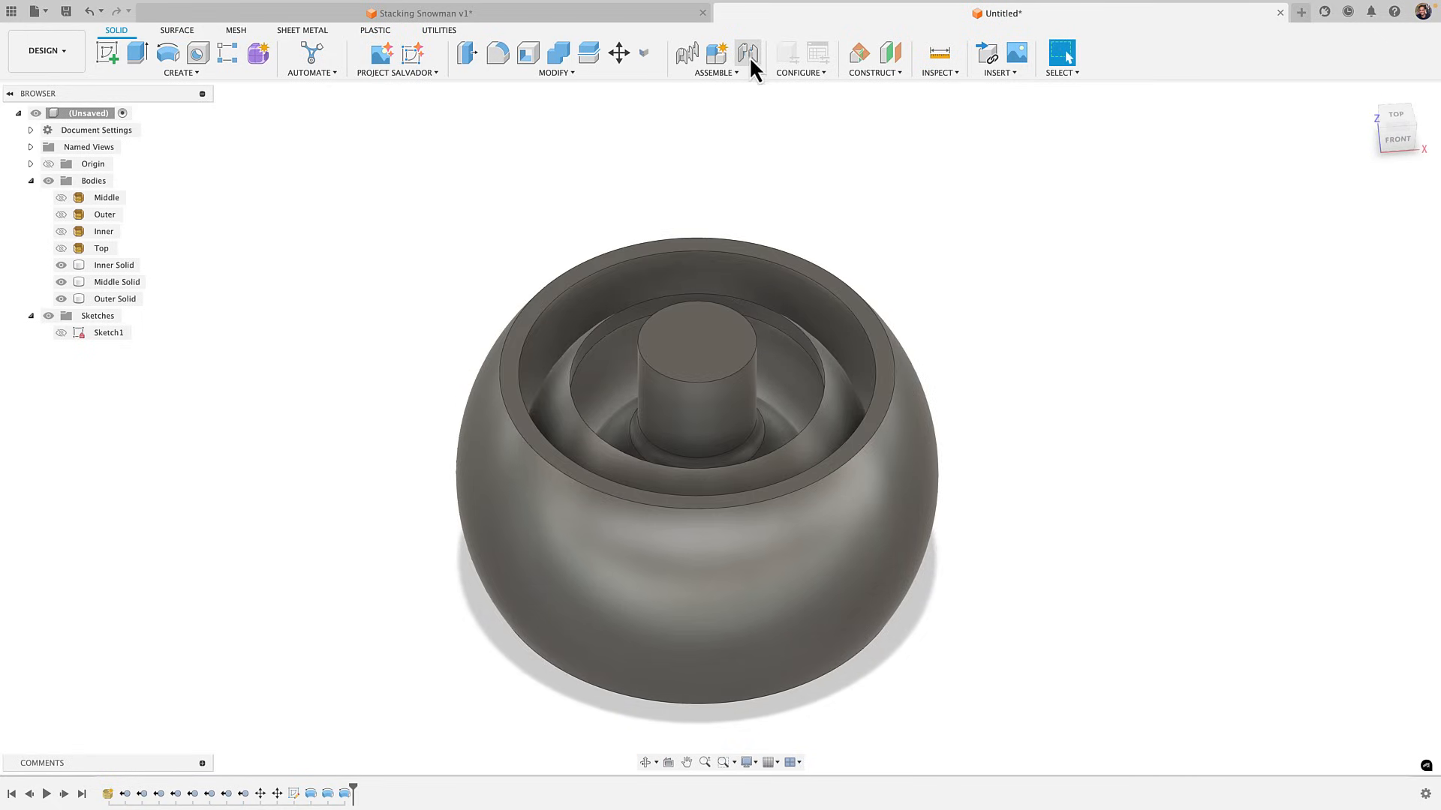
{"action": "middle_click_drag", "start_coordinate": [980, 312], "coordinate": [878, 476], "text": "shift"}
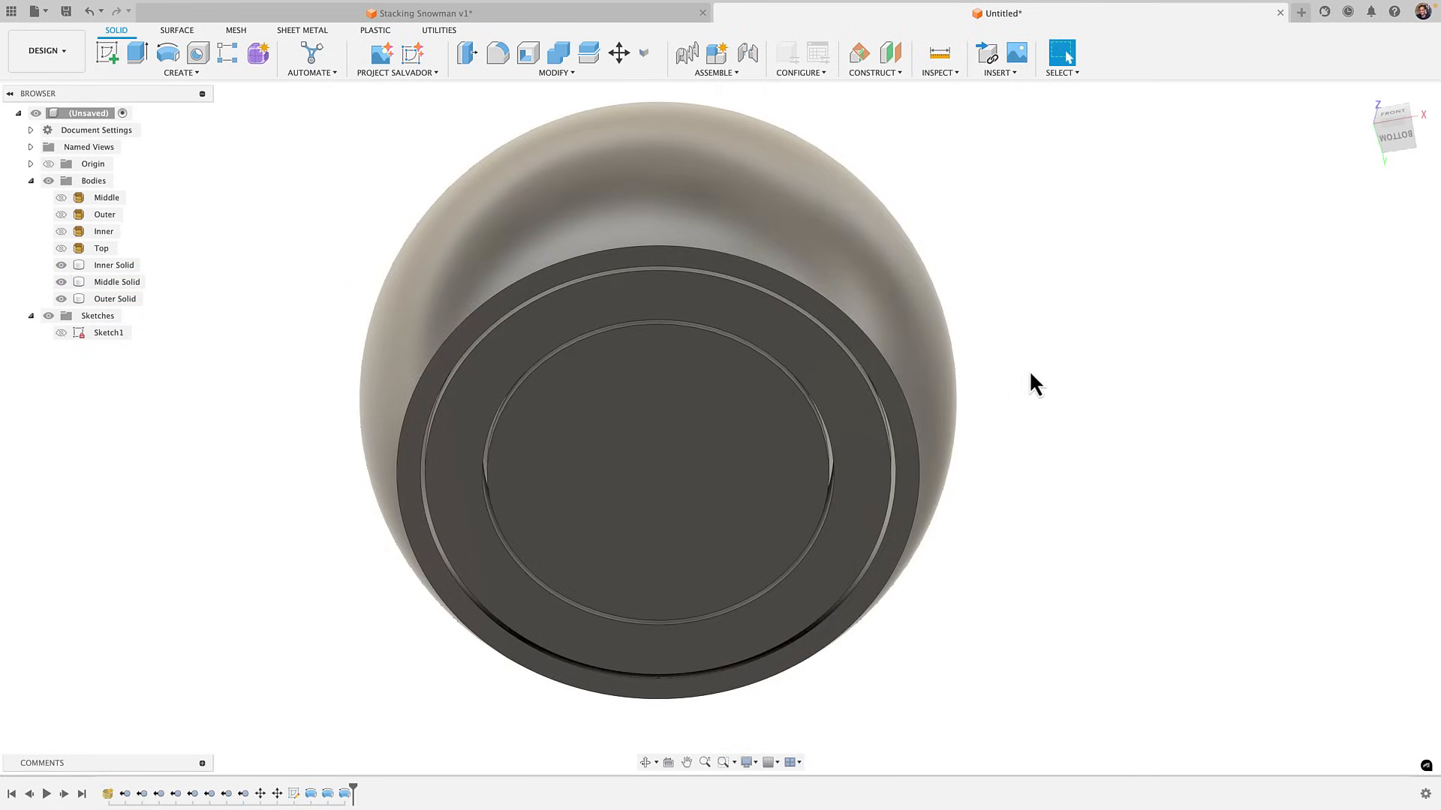
{"action": "middle_click_drag", "start_coordinate": [1031, 374], "coordinate": [1053, 446], "text": "shift"}
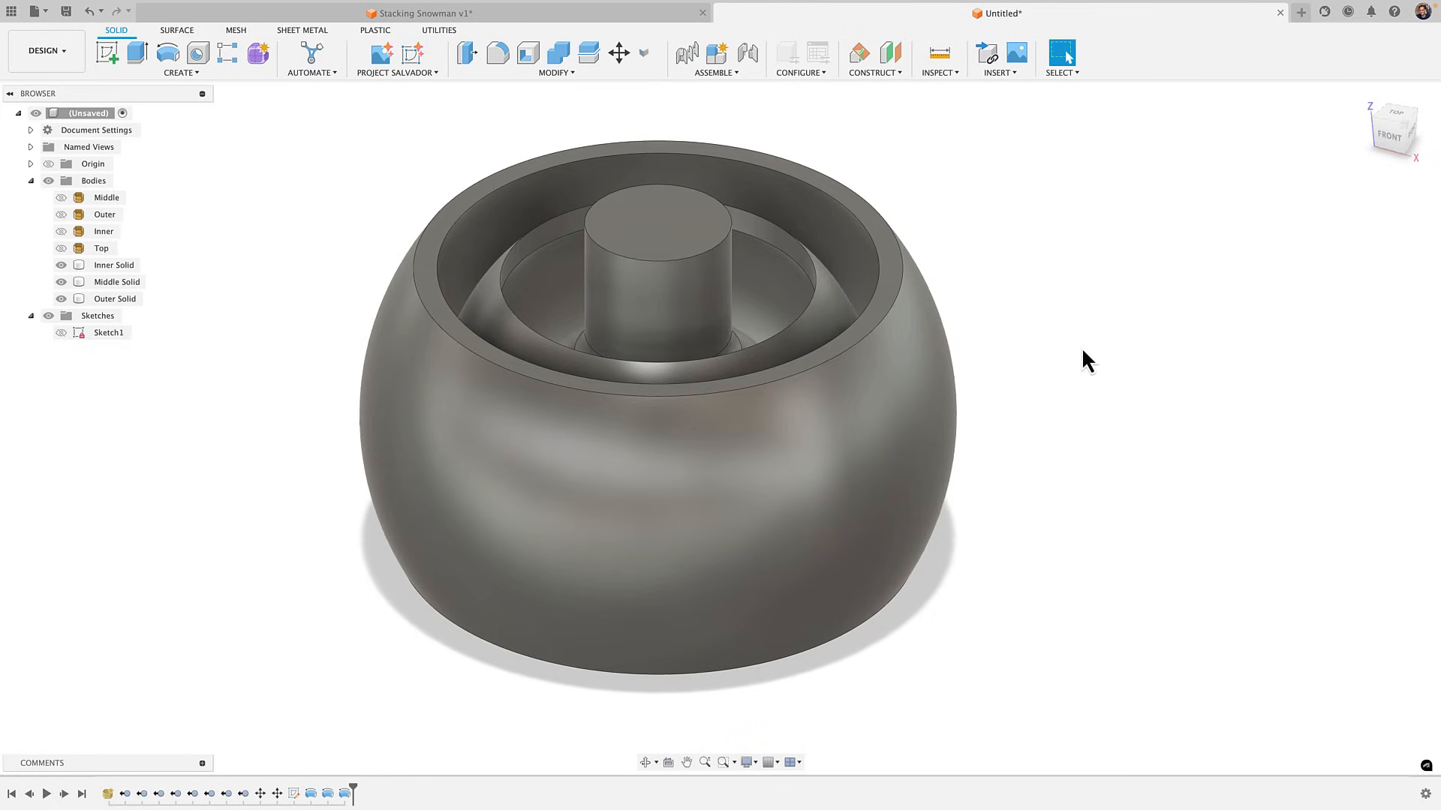
Create a section analysis through the three solids on the XZ plane, flipped to expose the cut faces from the front
{"action": "left_click", "coordinate": [935, 74]}
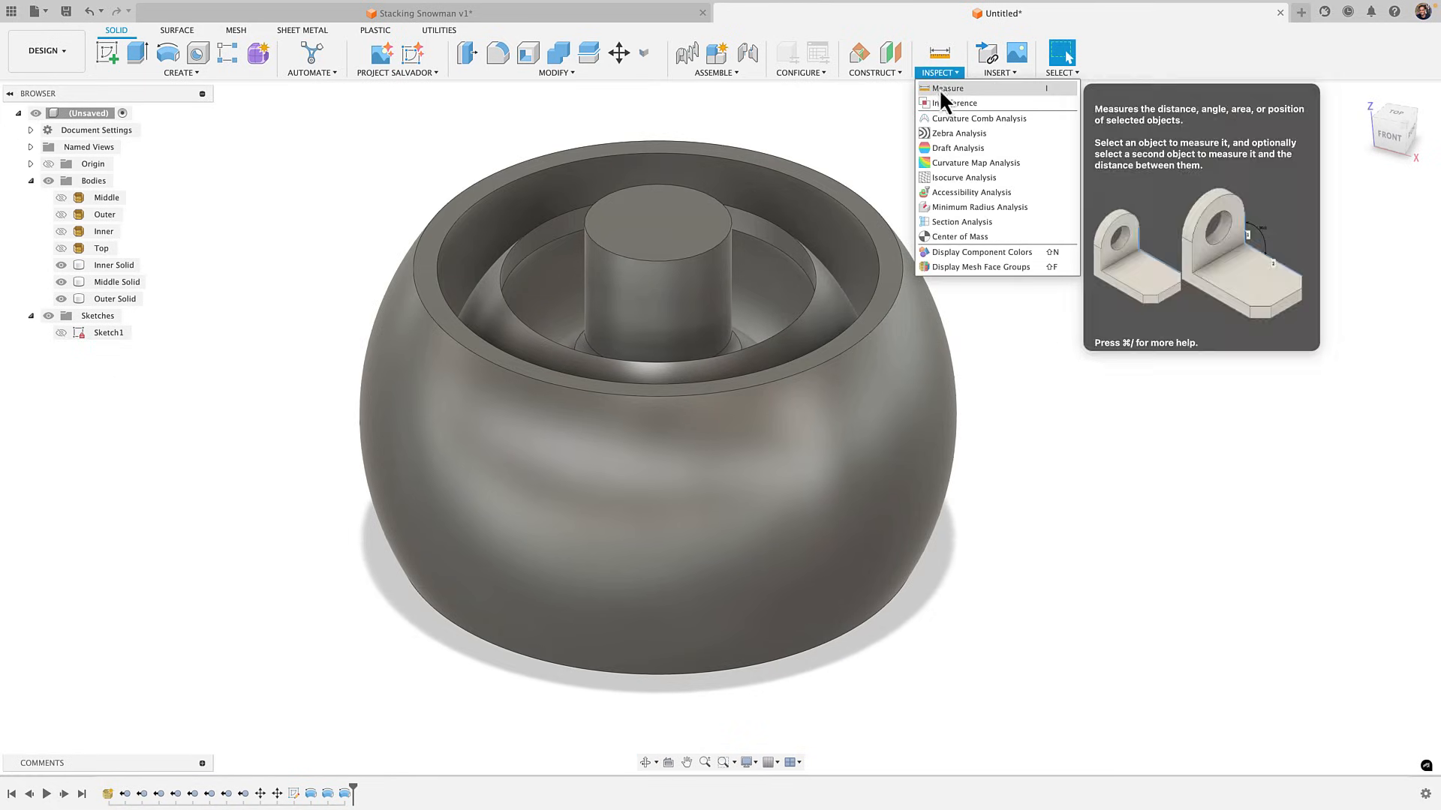
{"action": "left_click", "coordinate": [935, 222]}
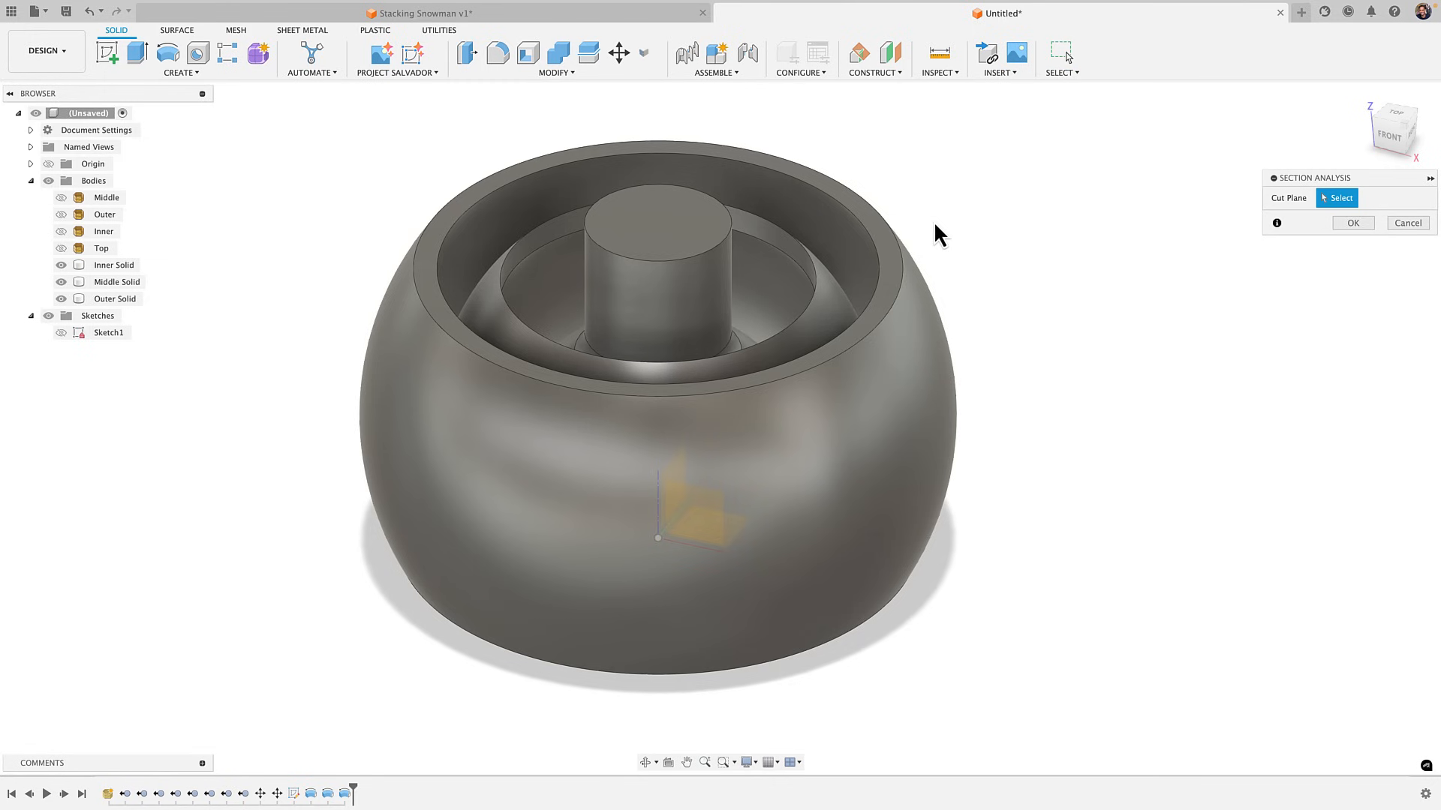
{"action": "left_click", "coordinate": [687, 536]}
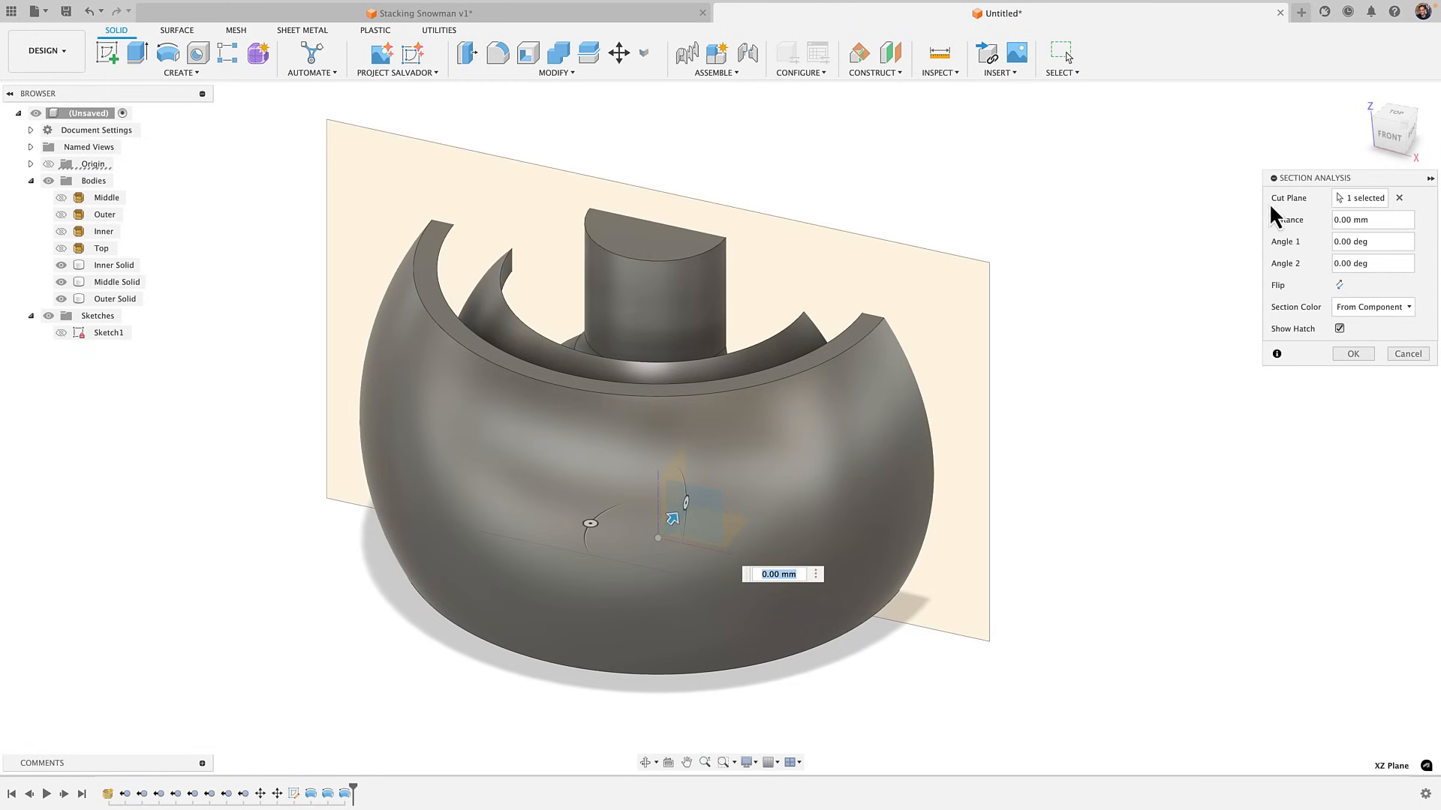
{"action": "left_click_drag", "start_coordinate": [1292, 184], "coordinate": [1187, 185]}
{"action": "left_click", "coordinate": [1235, 286]}
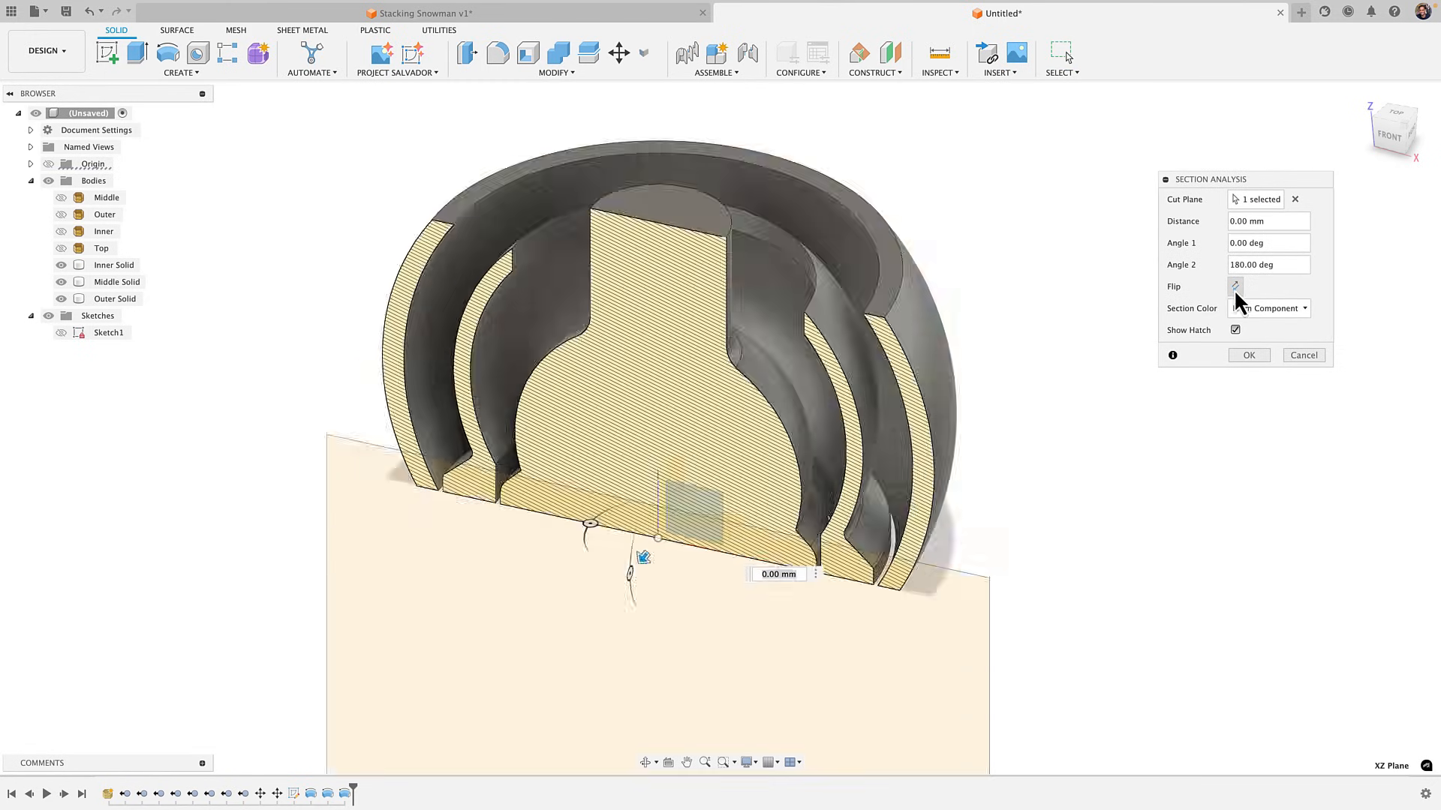
{"action": "scroll", "coordinate": [437, 516], "scroll_direction": "up", "scroll_amount": 1}
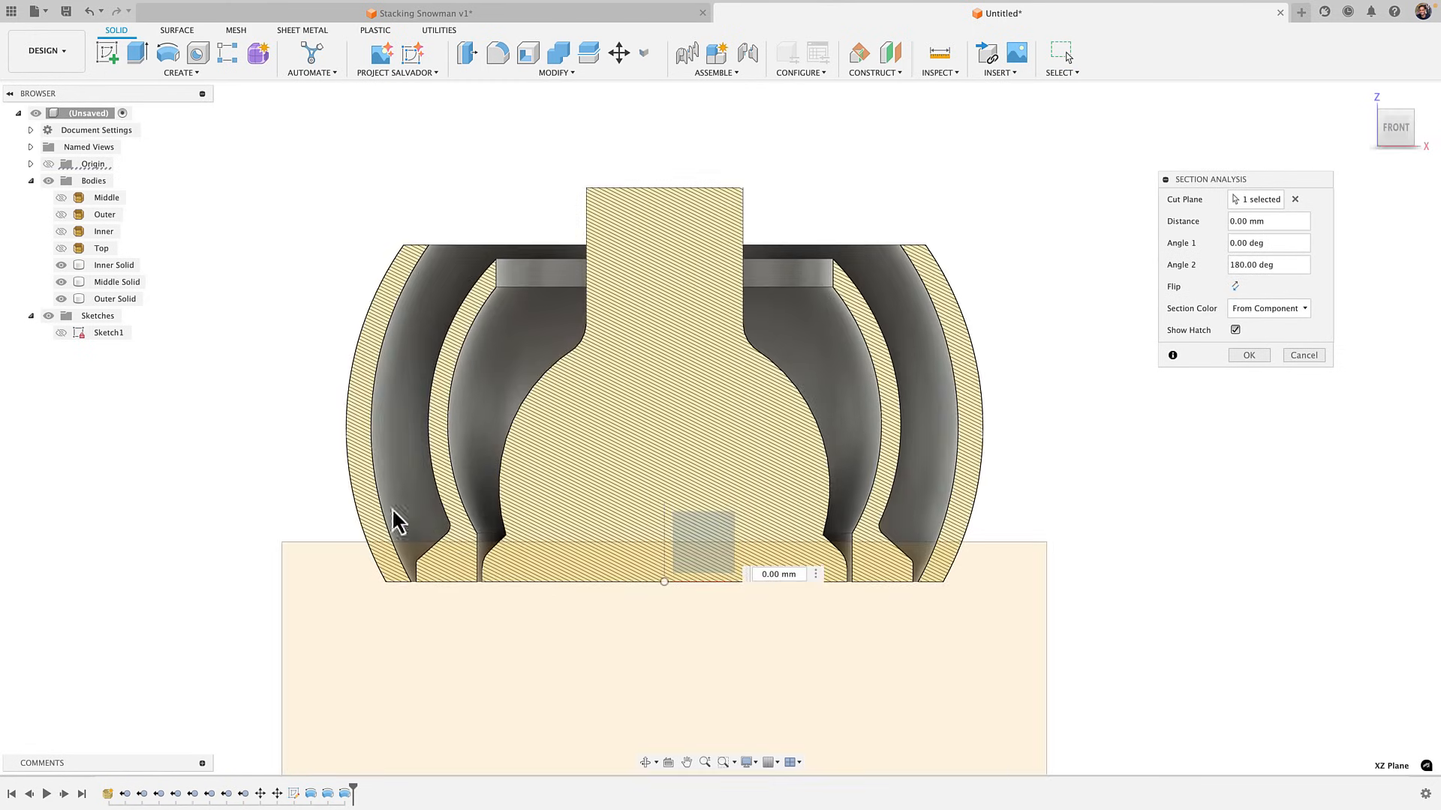
{"action": "left_click", "coordinate": [1245, 357]}
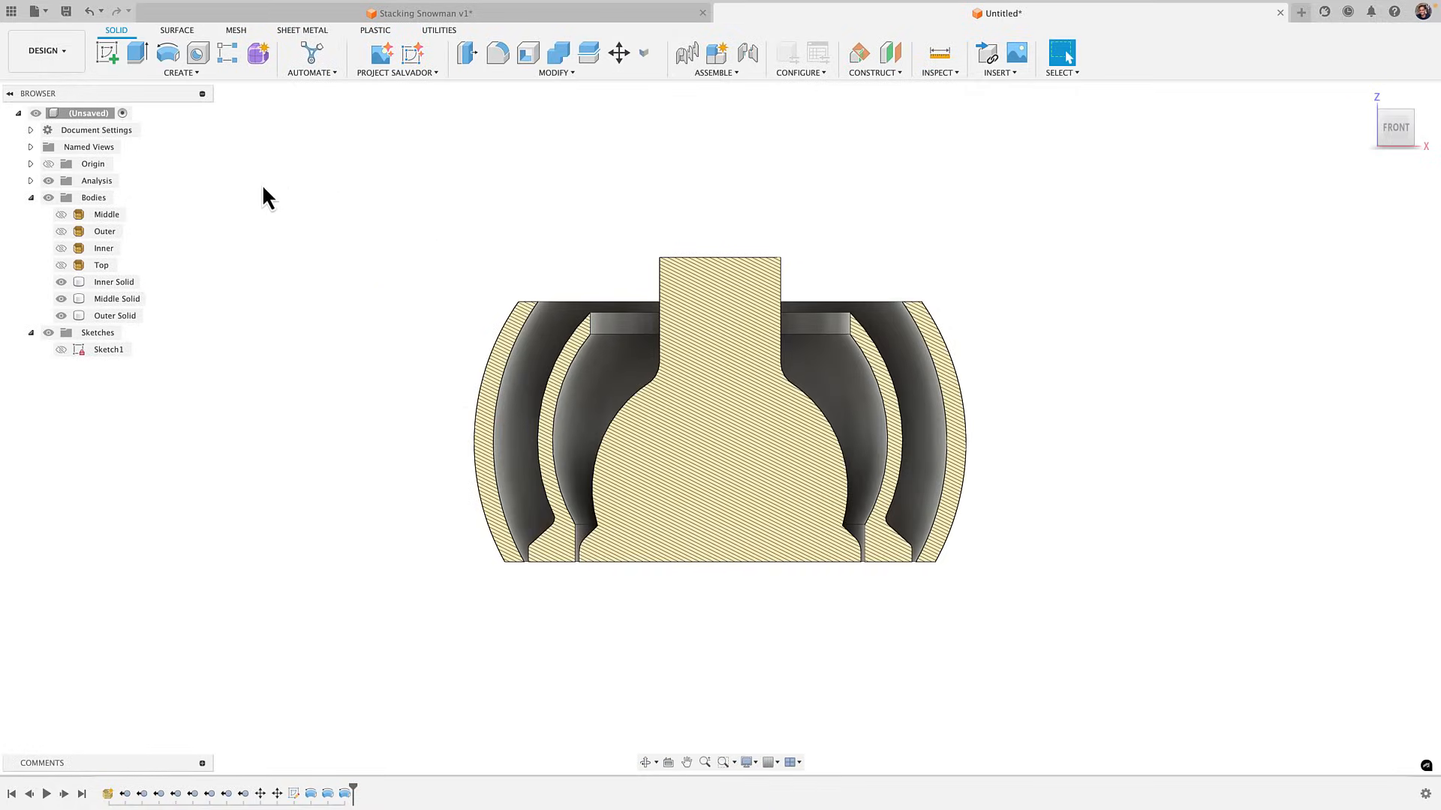
Hide the section analysis so the three nested solids display whole
{"action": "left_click", "coordinate": [49, 181]}
{"action": "middle_click_drag", "start_coordinate": [367, 292], "coordinate": [354, 324], "text": "shift"}
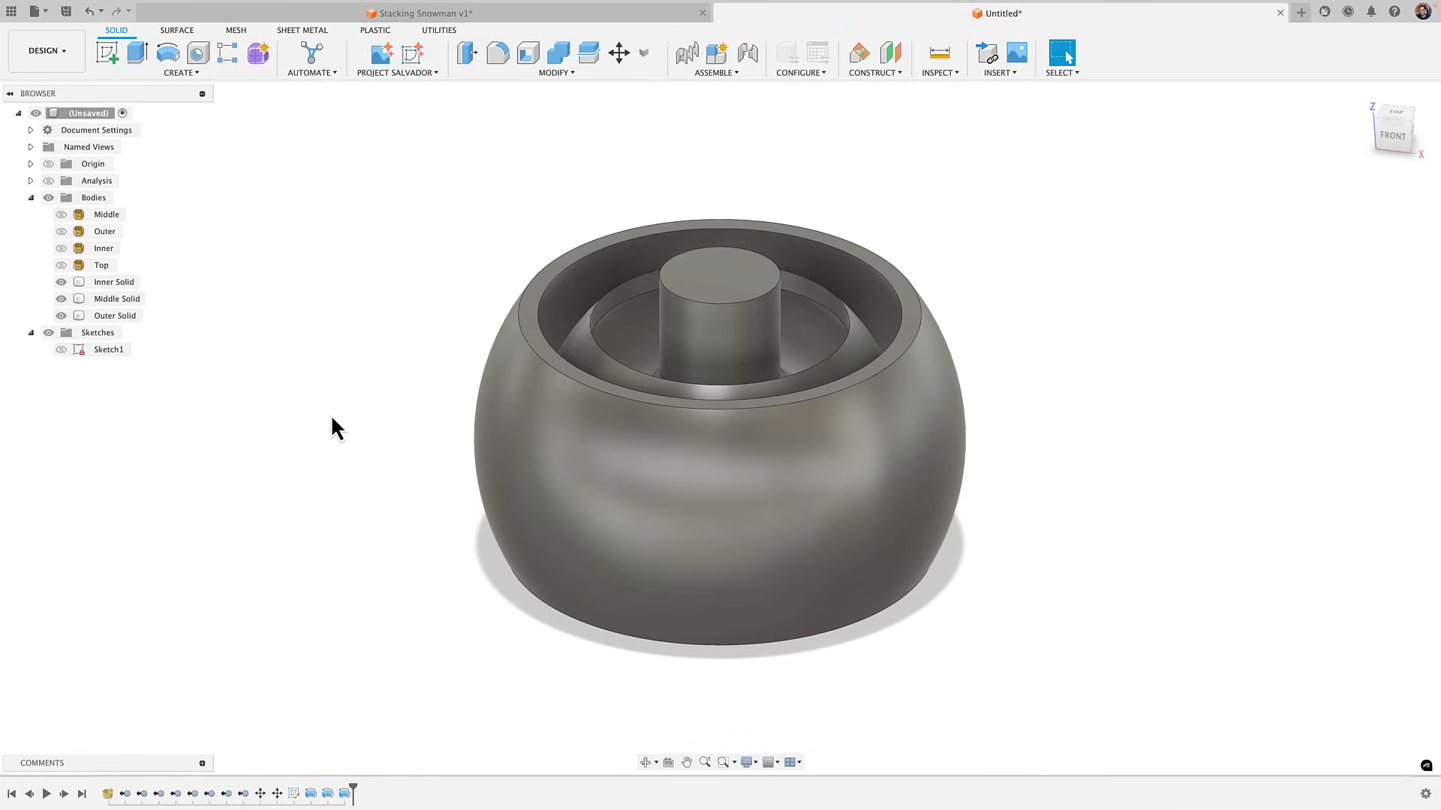
{"action": "middle_click_drag", "start_coordinate": [334, 457], "coordinate": [519, 347], "text": "shift"}
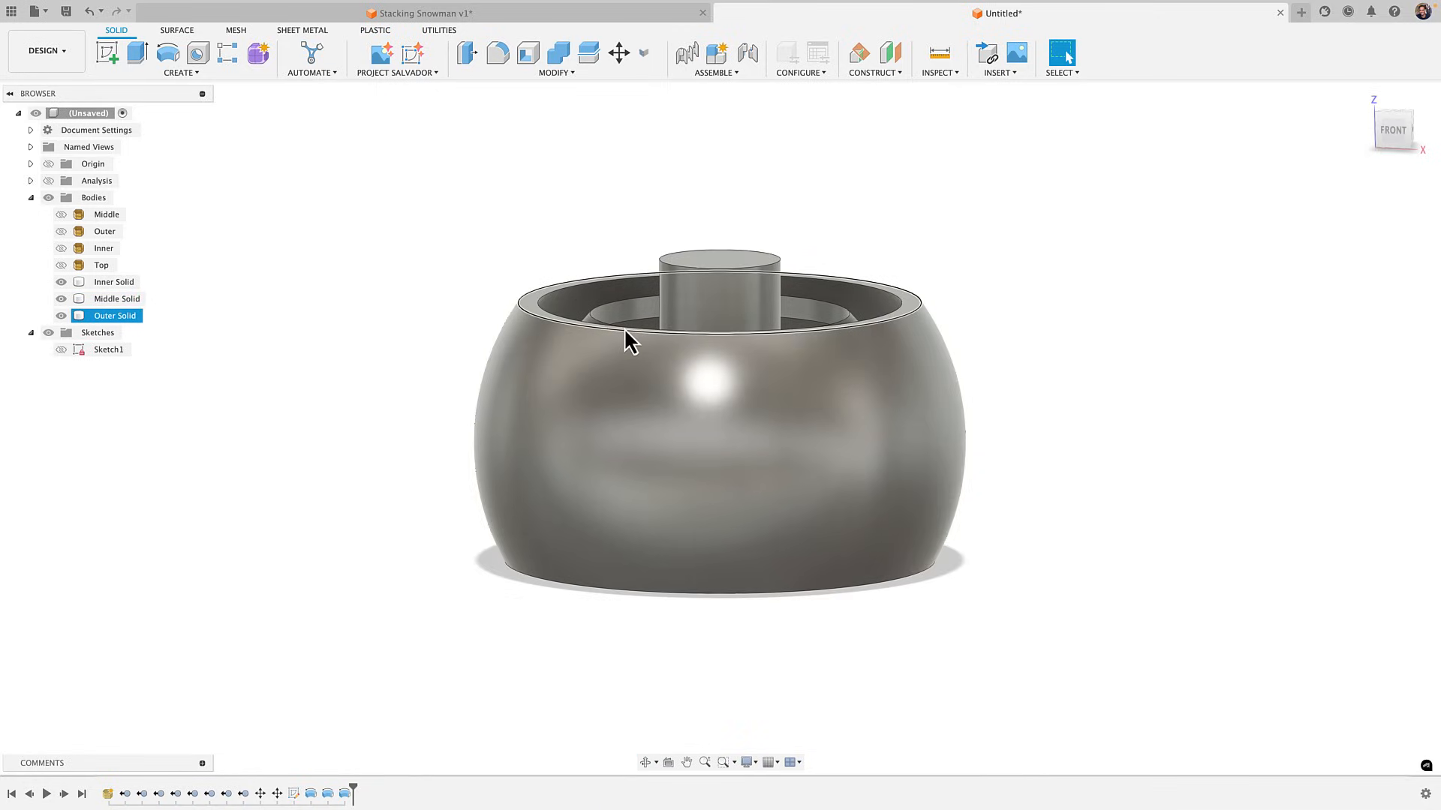
{"action": "scroll", "coordinate": [623, 327], "scroll_direction": "up", "scroll_amount": 2}
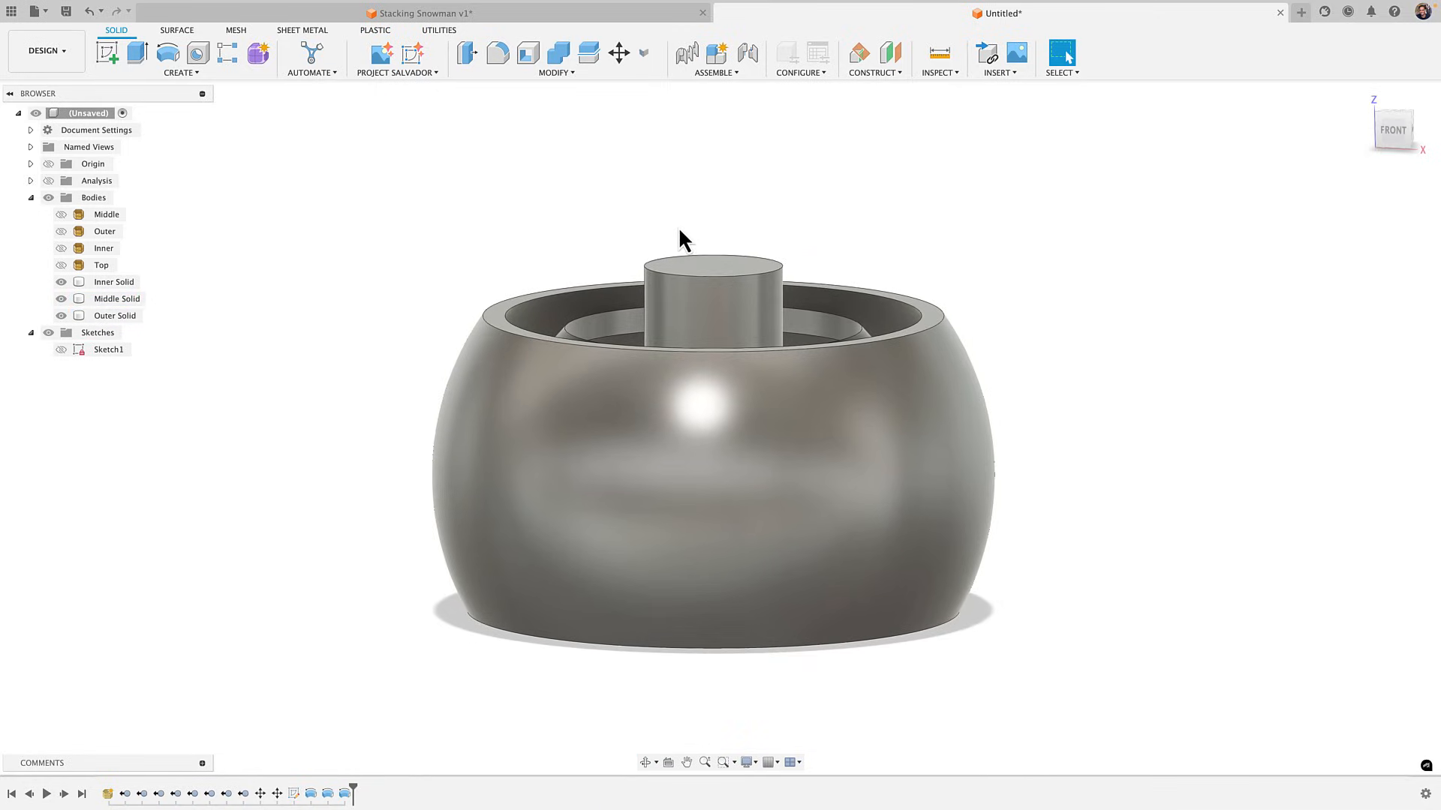
Open Sketch1 with the ring and centre profiles for editing
{"action": "middle_click_drag", "start_coordinate": [612, 202], "coordinate": [659, 242], "text": "shift"}
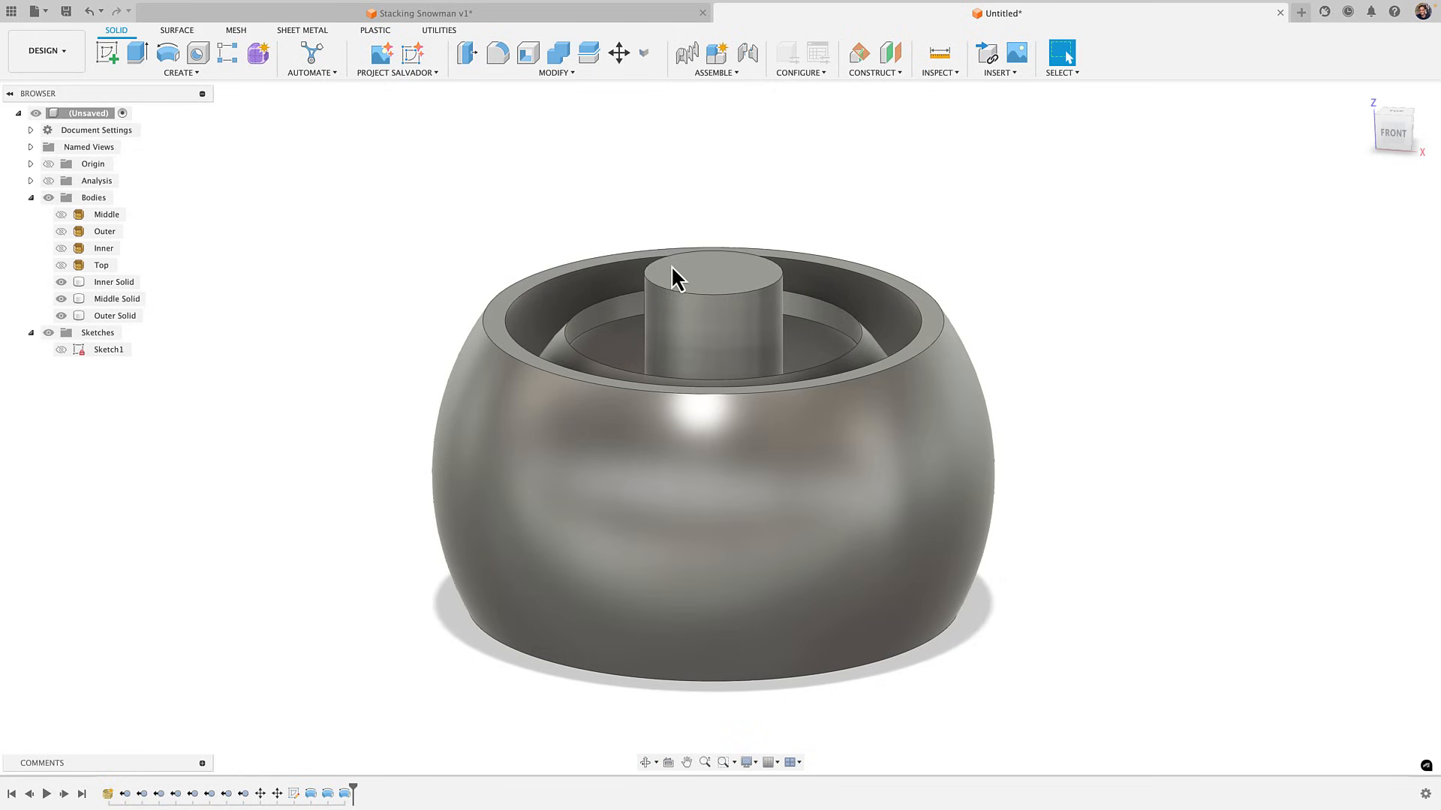
{"action": "left_click", "coordinate": [795, 318]}
{"action": "left_click", "coordinate": [803, 211]}
{"action": "middle_click_drag", "start_coordinate": [736, 290], "coordinate": [736, 270]}
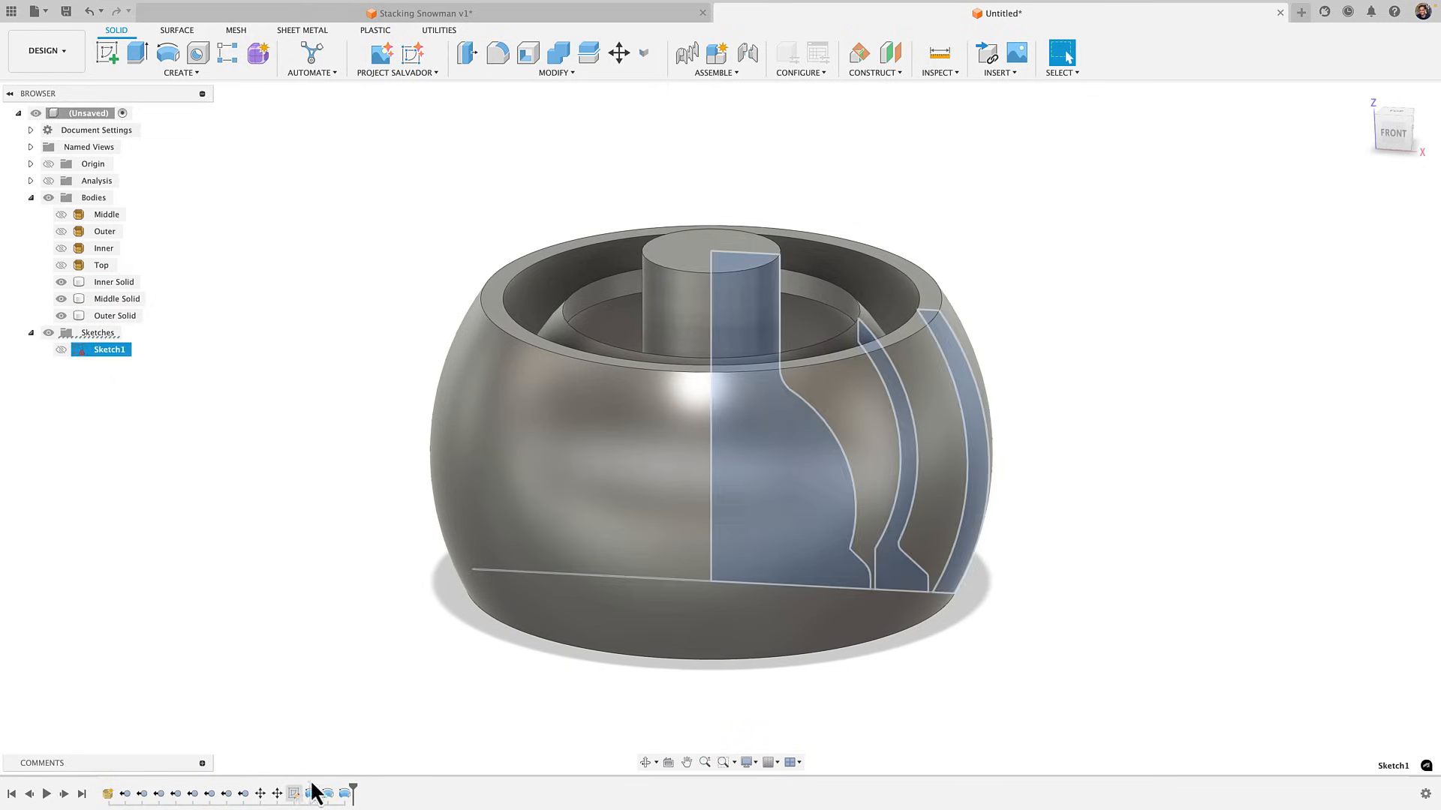
{"action": "double_click", "coordinate": [293, 794]}
{"action": "scroll", "coordinate": [800, 286], "scroll_direction": "up", "scroll_amount": 3}
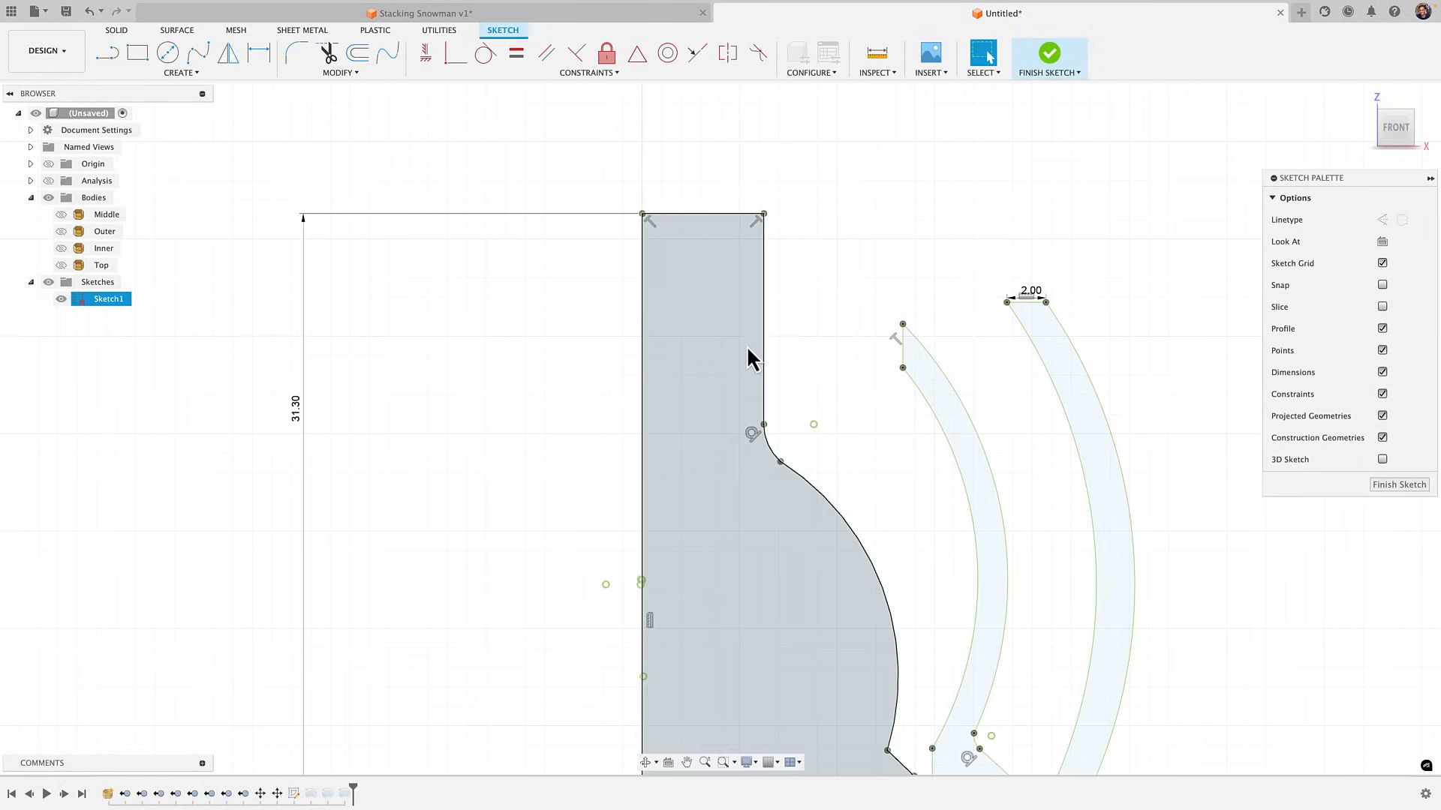
Unfix the connected outline curves of the innermost profile
{"action": "left_click", "coordinate": [741, 402]}
{"action": "left_click", "coordinate": [375, 352]}
{"action": "scroll", "coordinate": [376, 352], "scroll_direction": "down", "scroll_amount": 2}
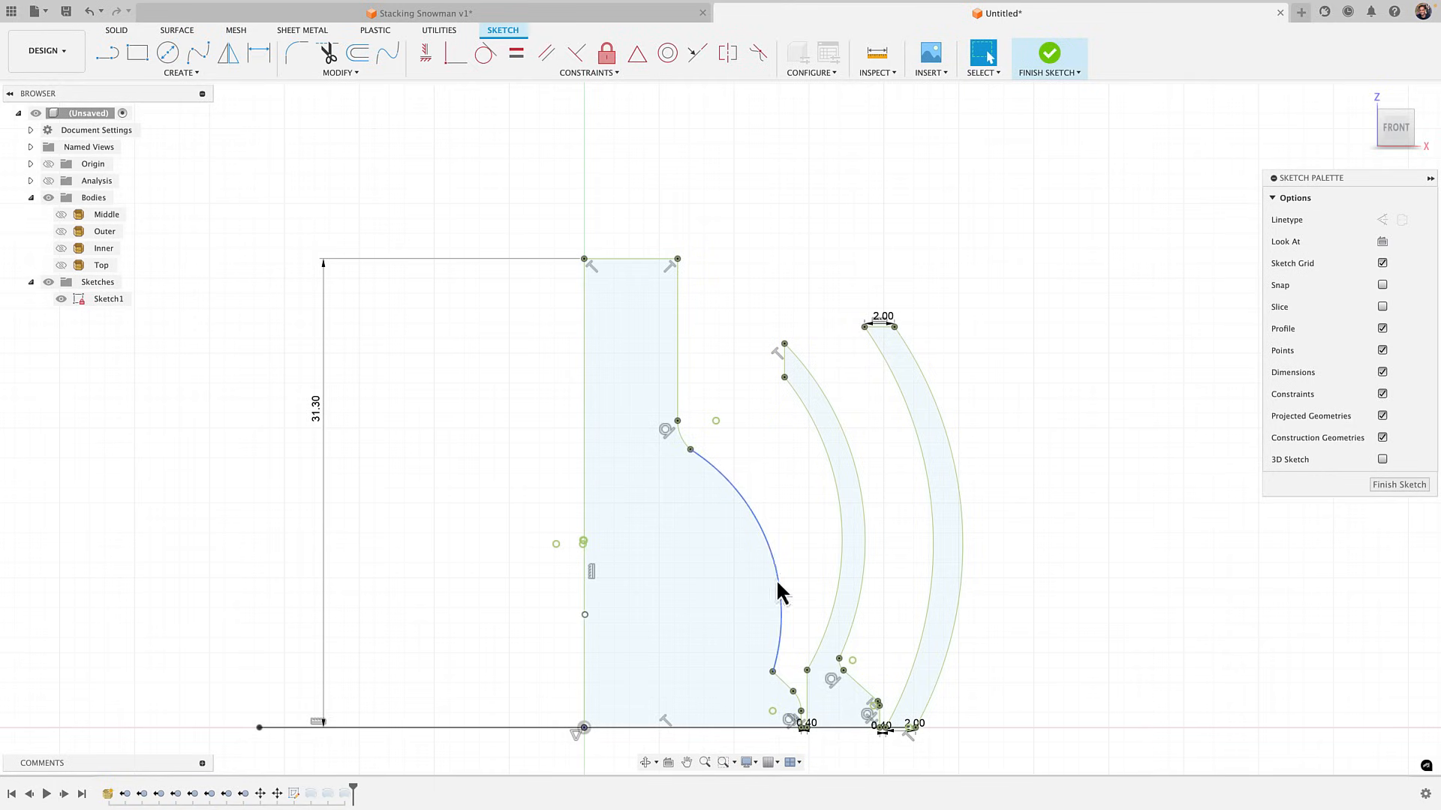
{"action": "double_click", "coordinate": [679, 309]}
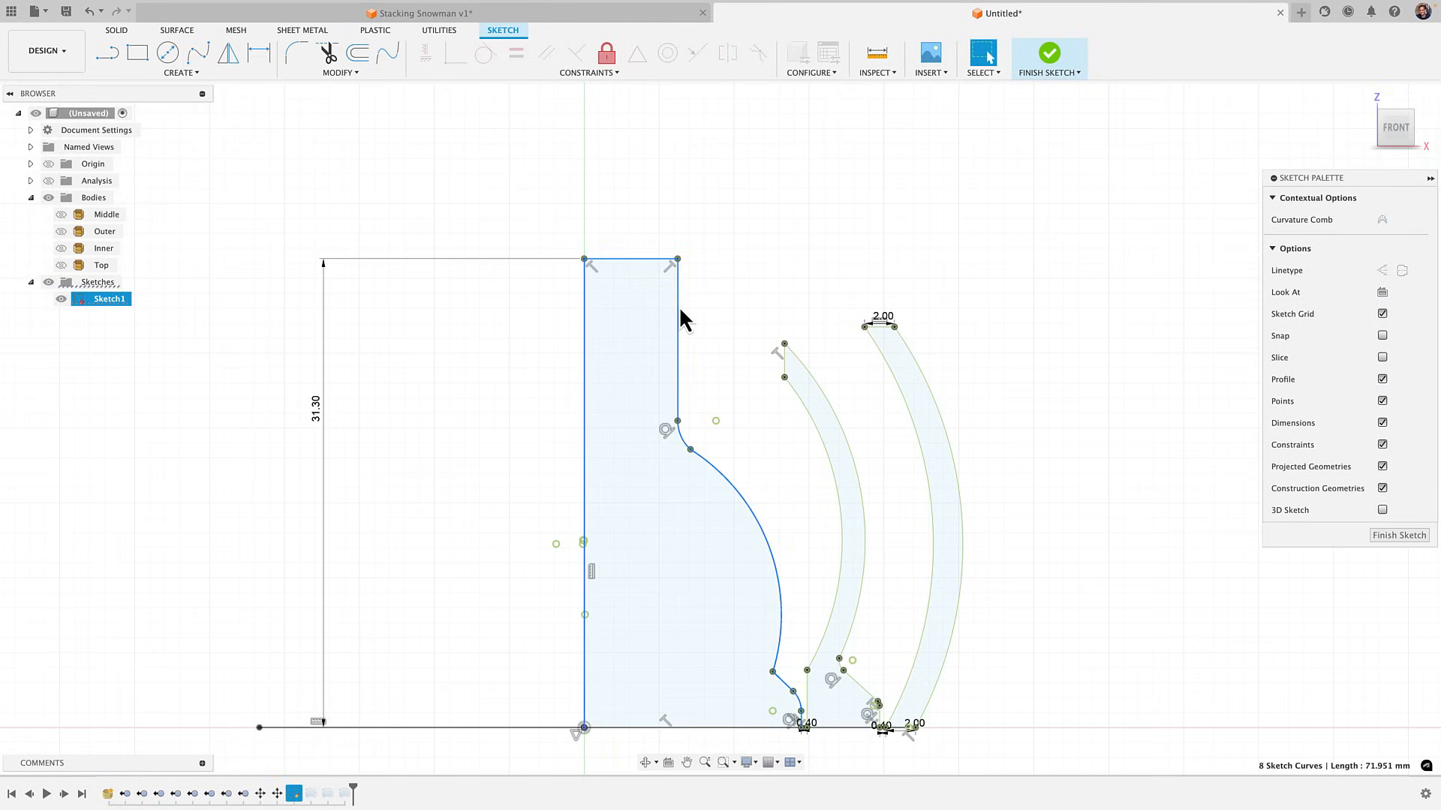
{"action": "left_click", "coordinate": [607, 53]}
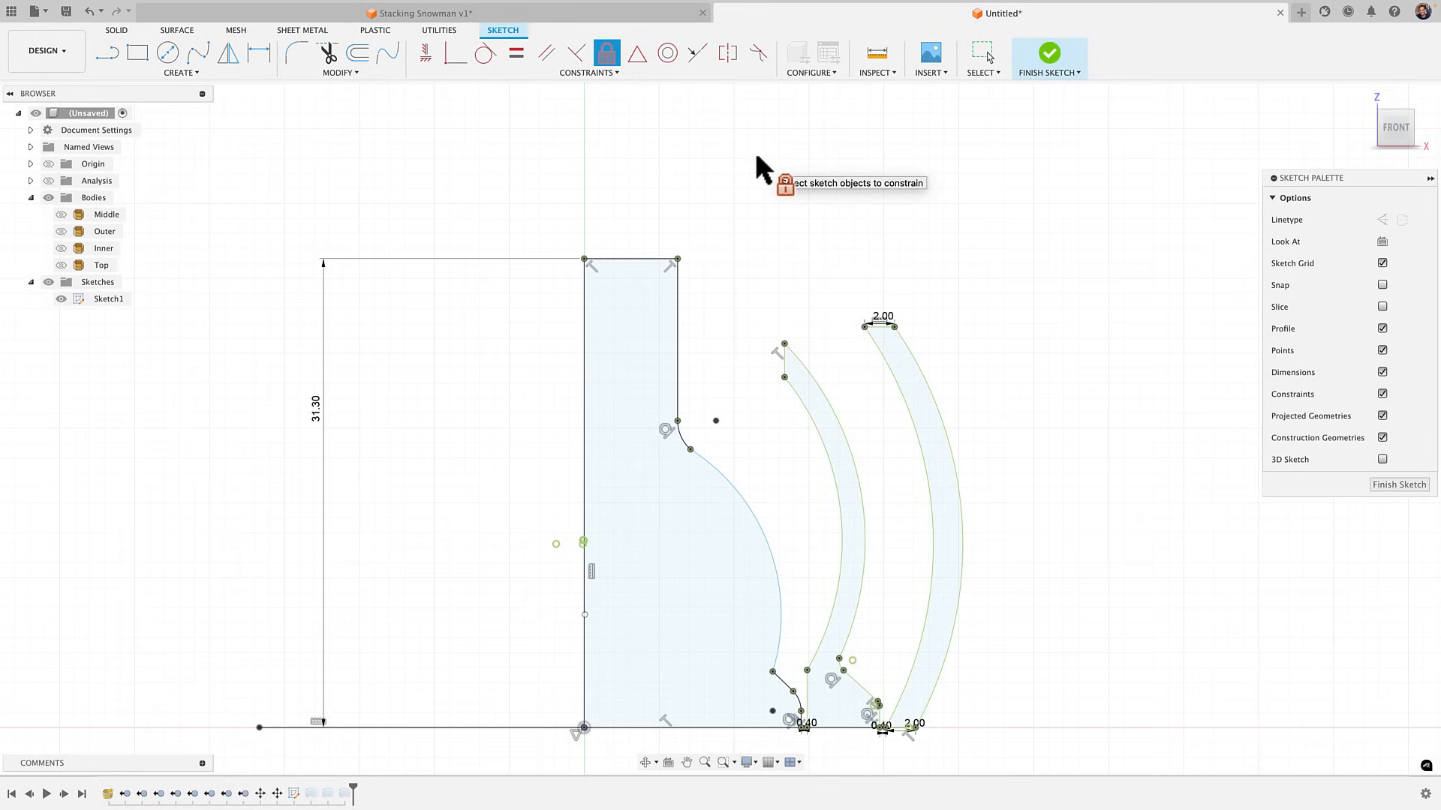
{"action": "key", "text": "Escape"}
Delete the horizontal top line and the vertical side line of the innermost profile's stem
{"action": "left_click", "coordinate": [658, 259]}
{"action": "key", "text": "Delete"}
{"action": "left_click", "coordinate": [678, 297]}
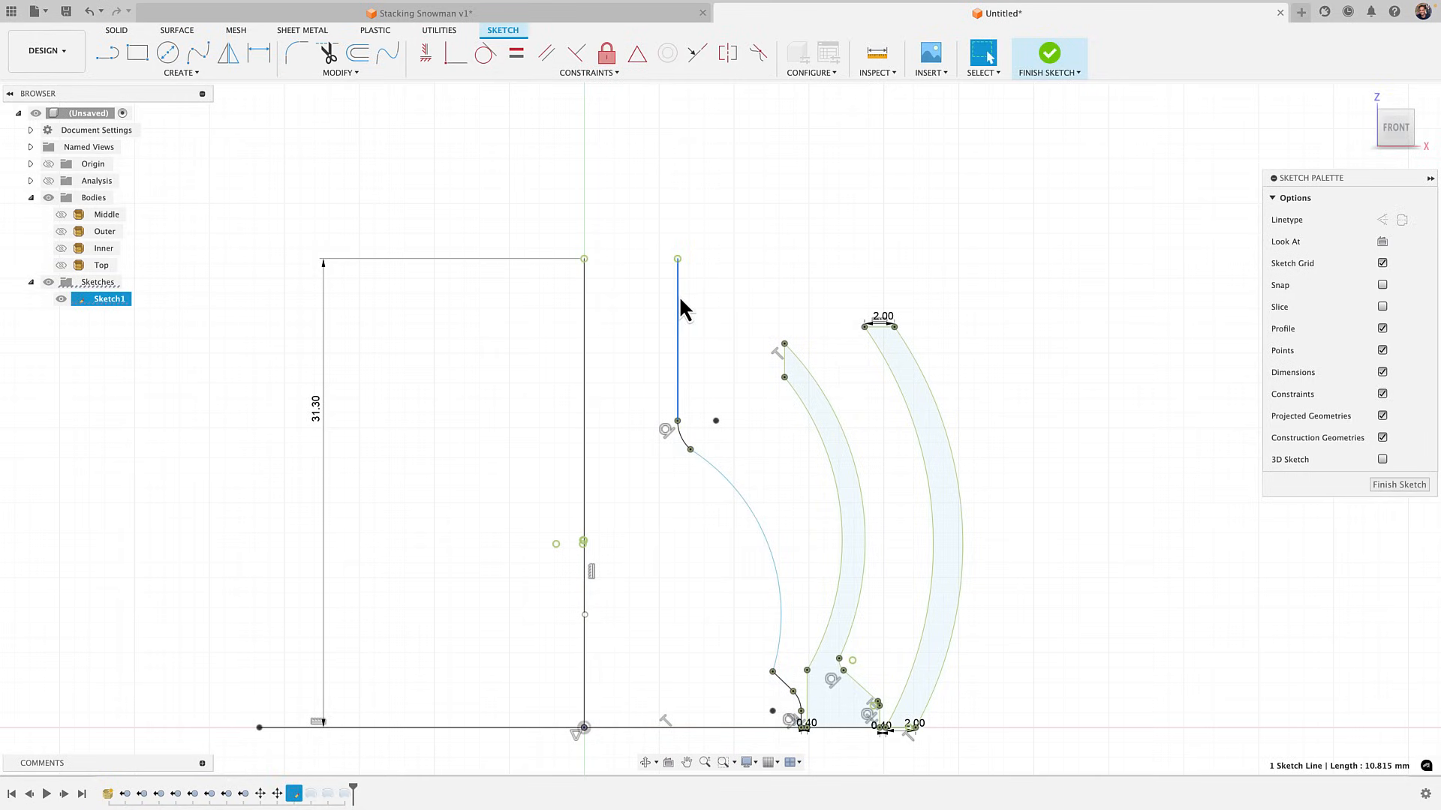
{"action": "key", "text": "Delete"}
Sketch a stepped line chain from the axis's upper end: outward, about 10 mm down, about 3.3 mm outward, down, and briefly back inward
{"action": "key", "text": "l"}
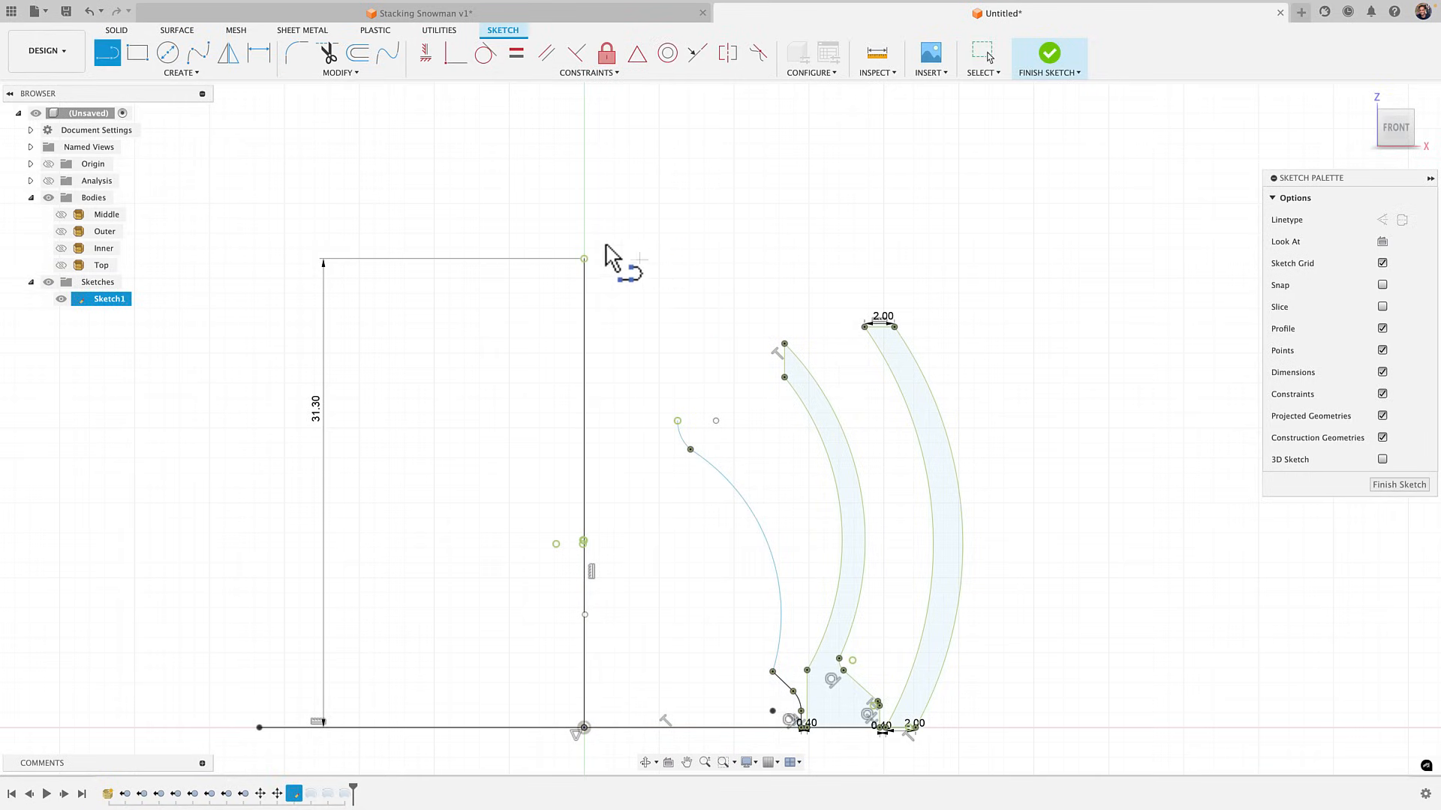
{"action": "left_click", "coordinate": [585, 259]}
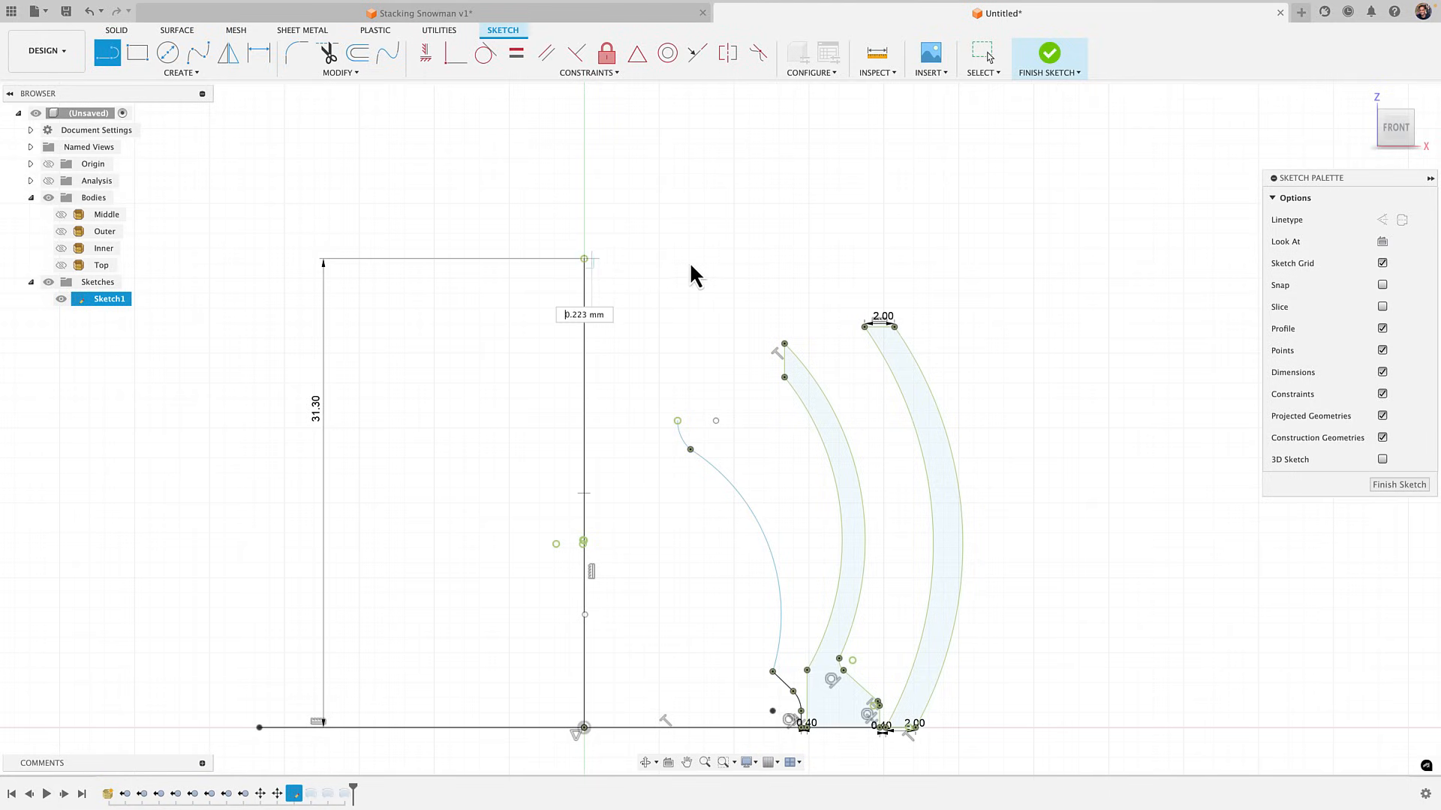
{"action": "left_click", "coordinate": [715, 281]}
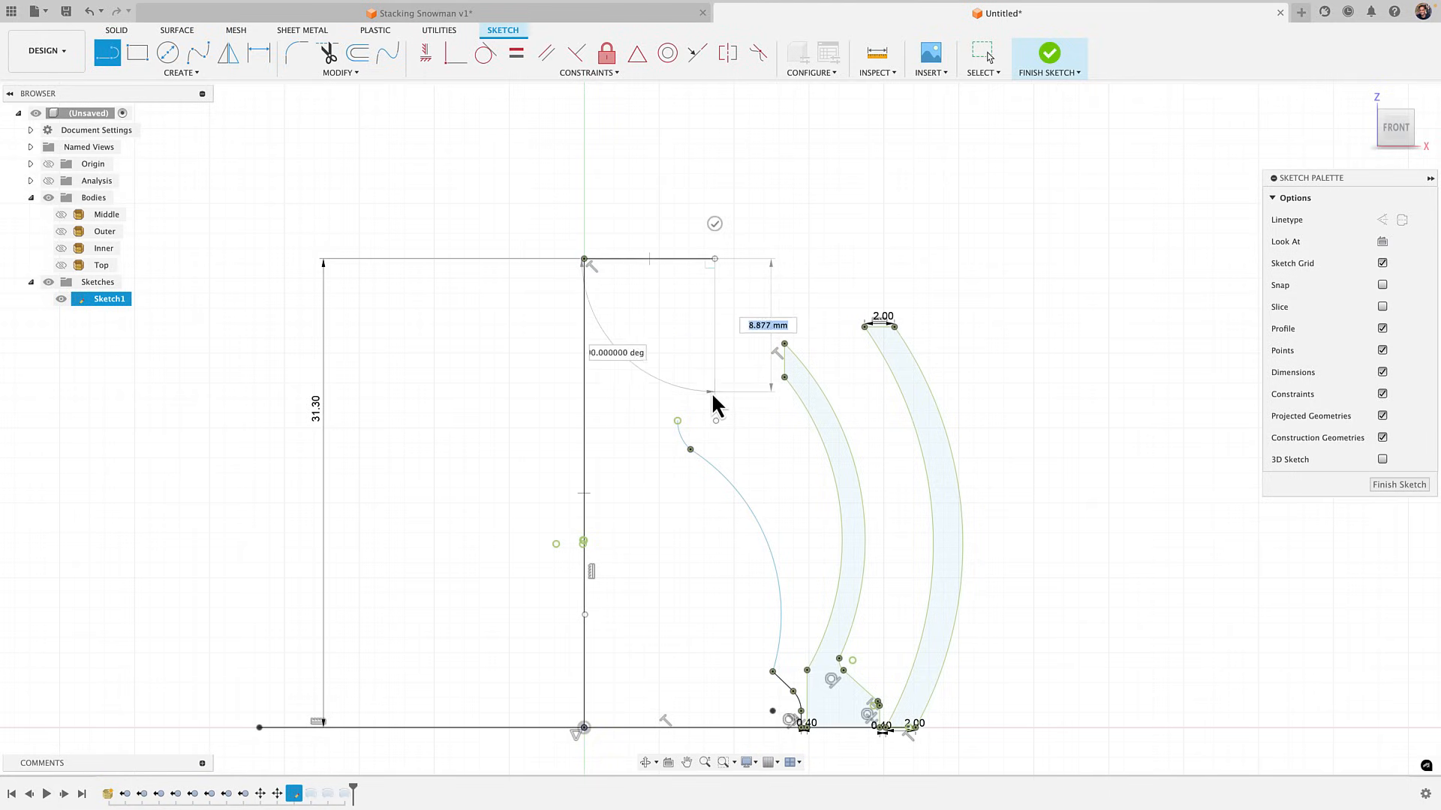
{"action": "scroll", "coordinate": [711, 391], "scroll_direction": "up", "scroll_amount": 5}
{"action": "left_click", "coordinate": [715, 410]}
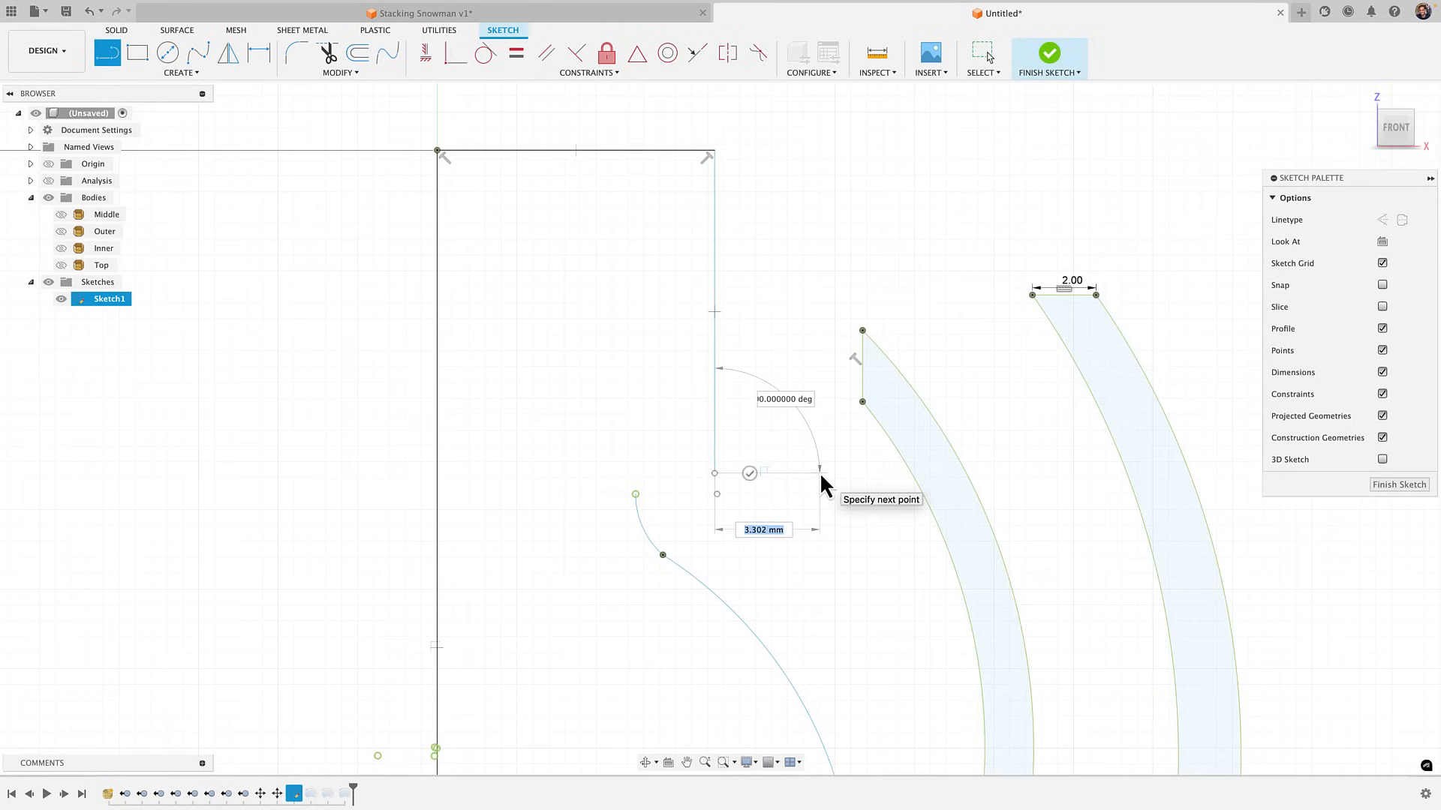
{"action": "left_click", "coordinate": [819, 471]}
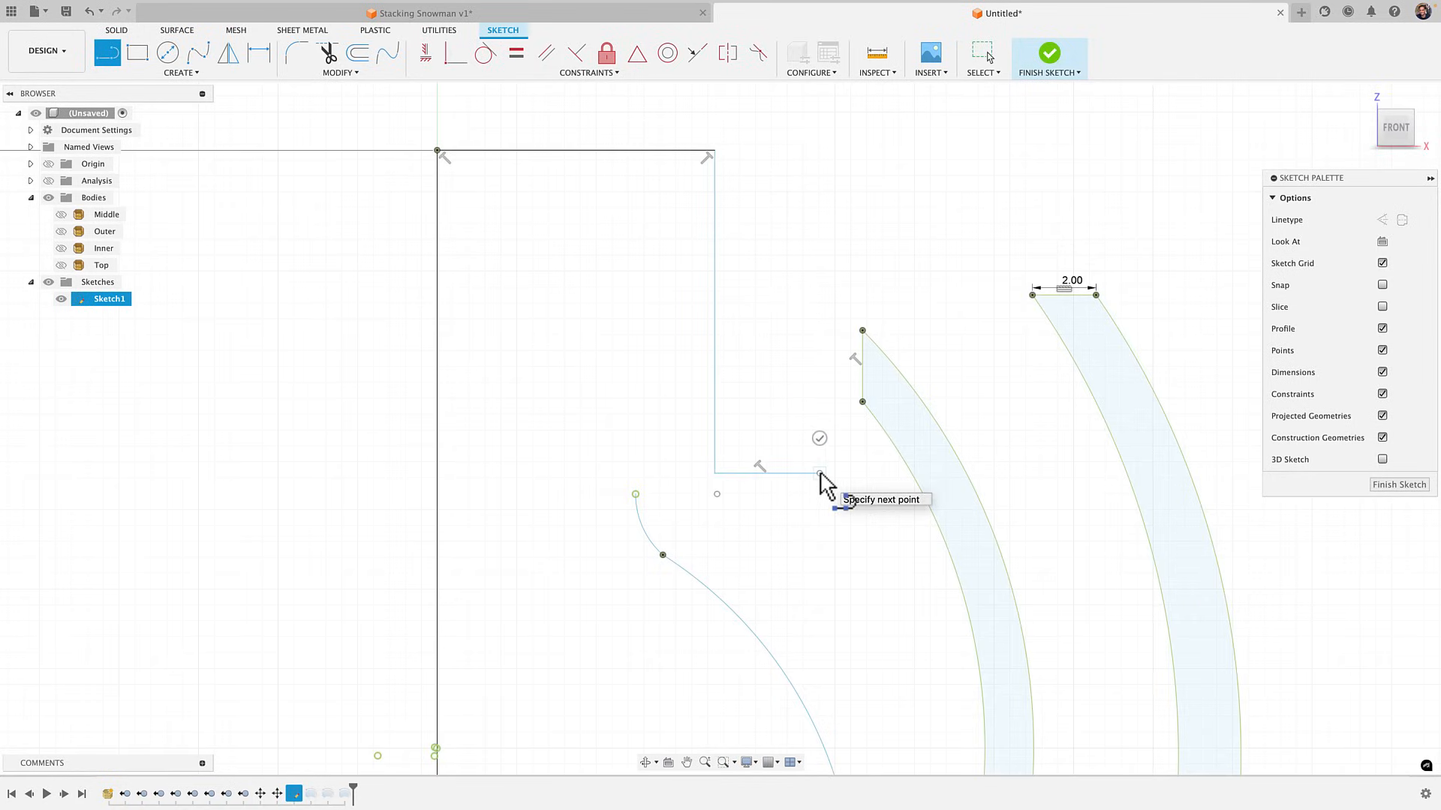
{"action": "left_click", "coordinate": [819, 568]}
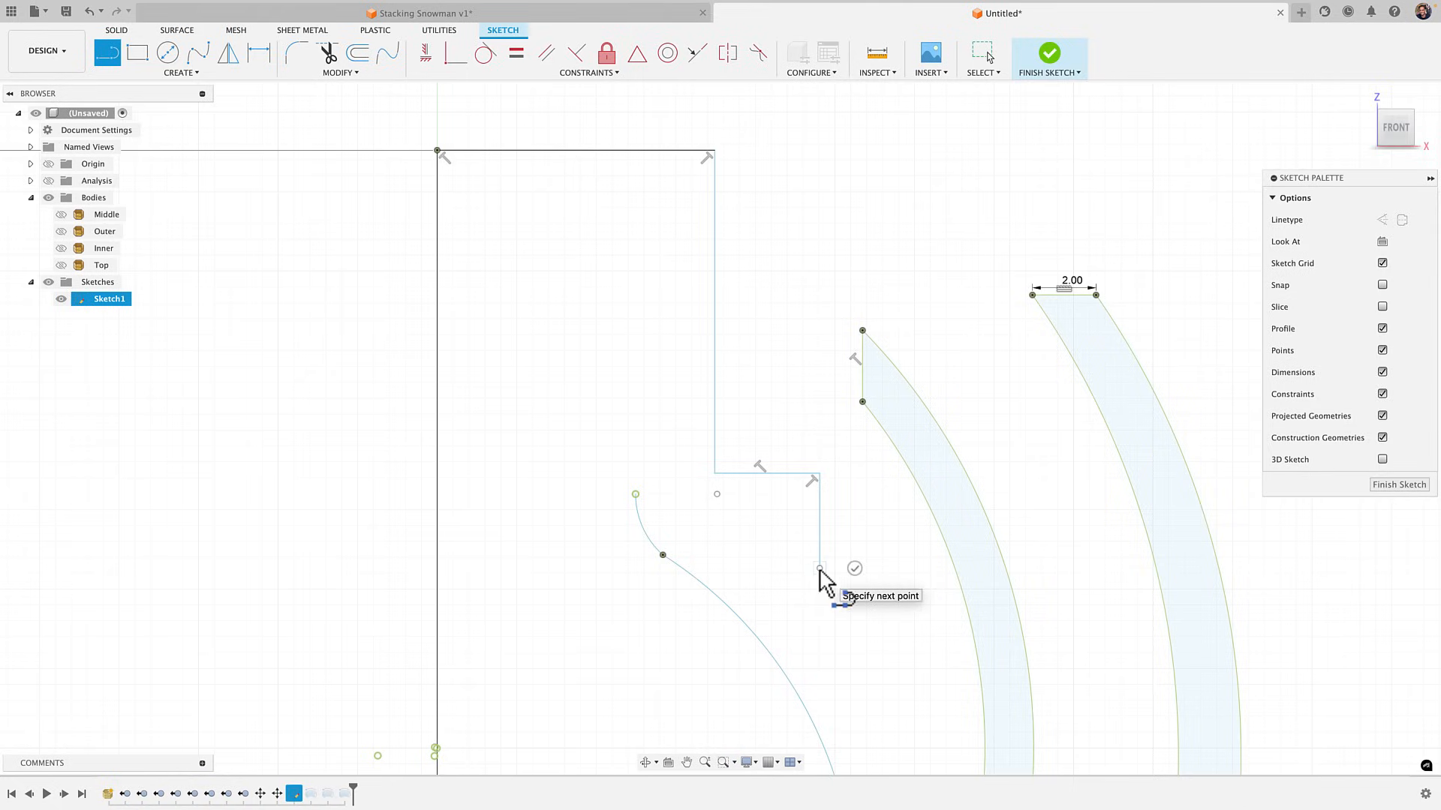
{"action": "left_click", "coordinate": [777, 569]}
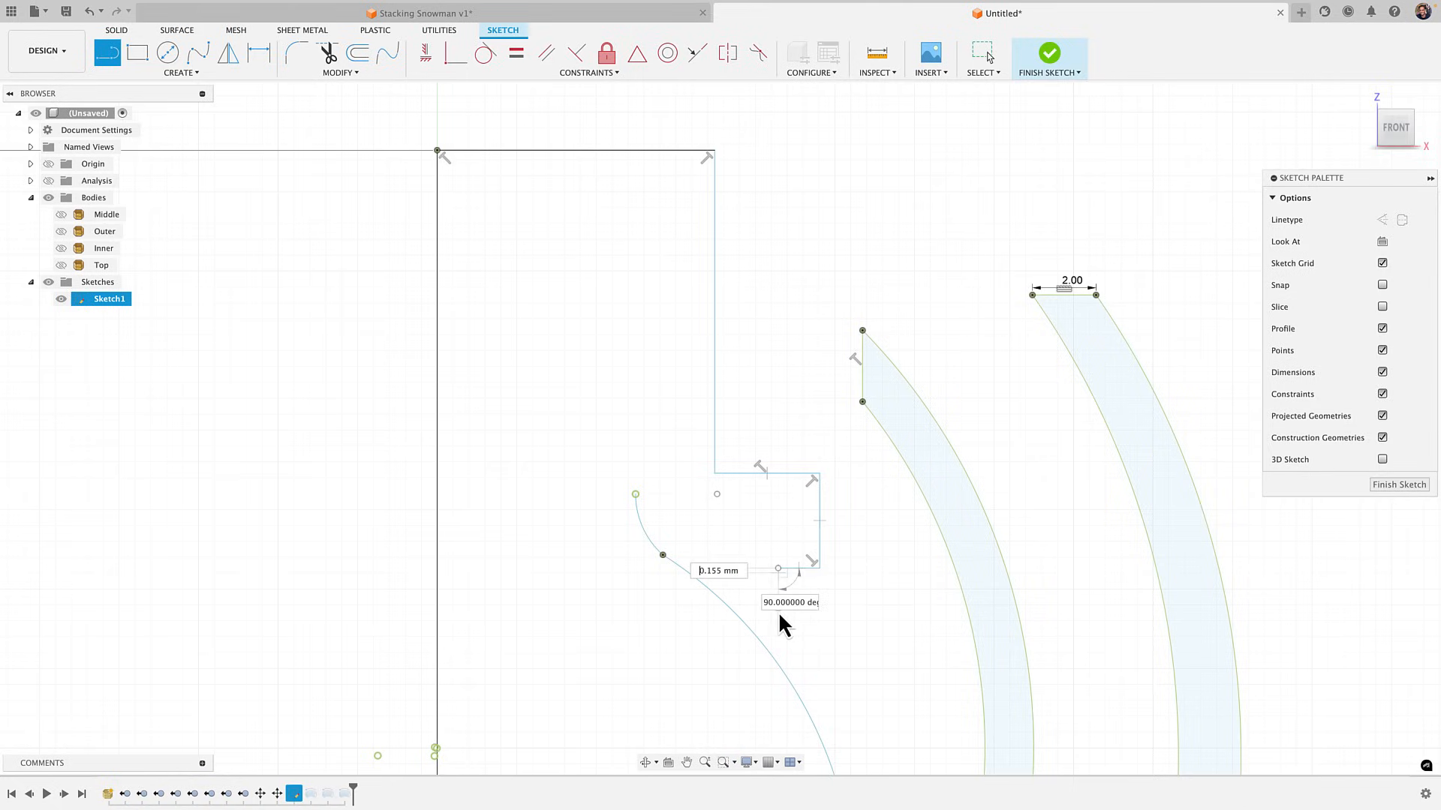
{"action": "left_click", "coordinate": [781, 609]}
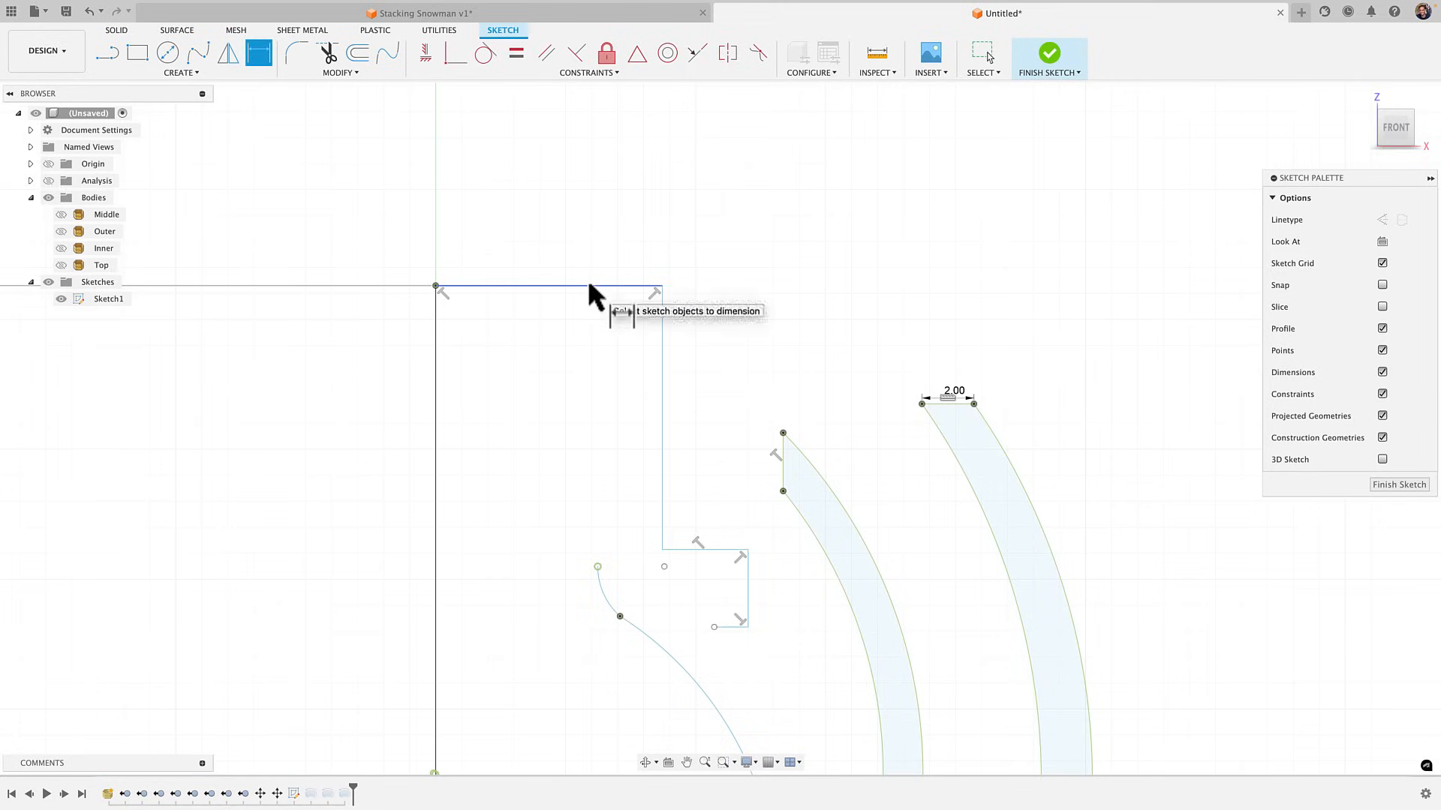
Dimension the stem's top line to 8 mm and its vertical side to 10 mm
{"action": "left_click", "coordinate": [589, 285]}
{"action": "left_click", "coordinate": [588, 259]}
{"action": "type", "text": "8"}
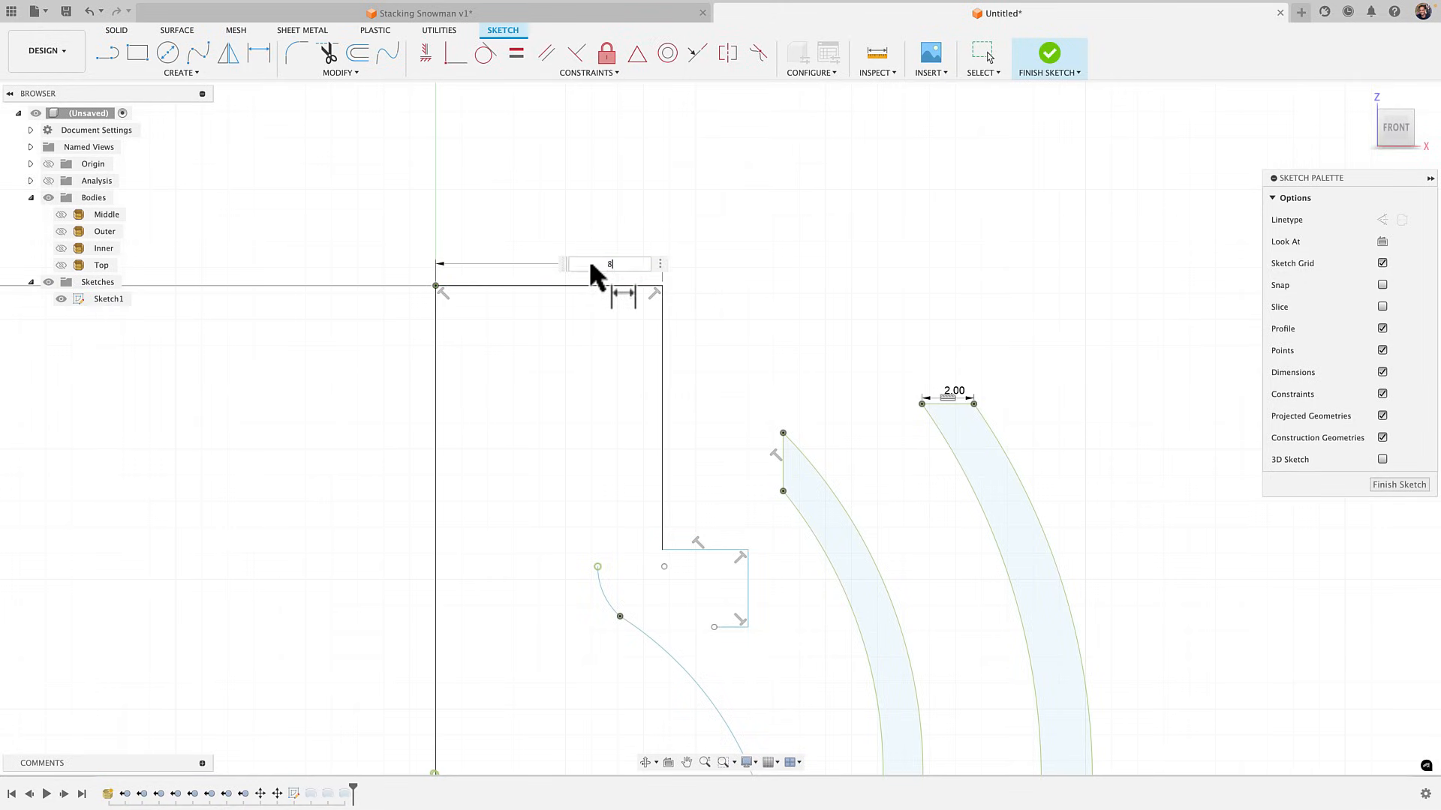
{"action": "key", "text": "Return"}
{"action": "left_click", "coordinate": [644, 403]}
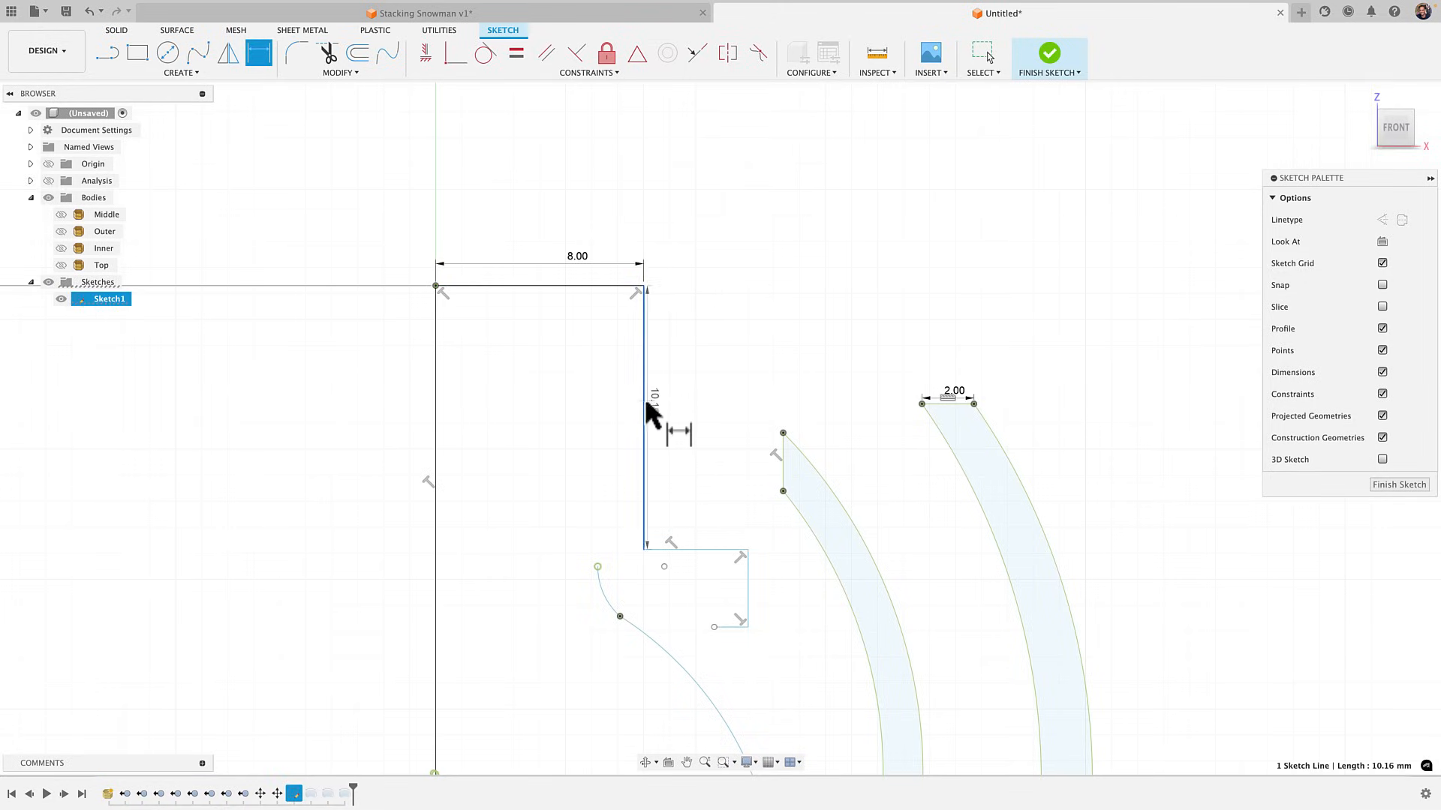
{"action": "left_click", "coordinate": [682, 406]}
{"action": "type", "text": "10"}
{"action": "key", "text": "Return"}
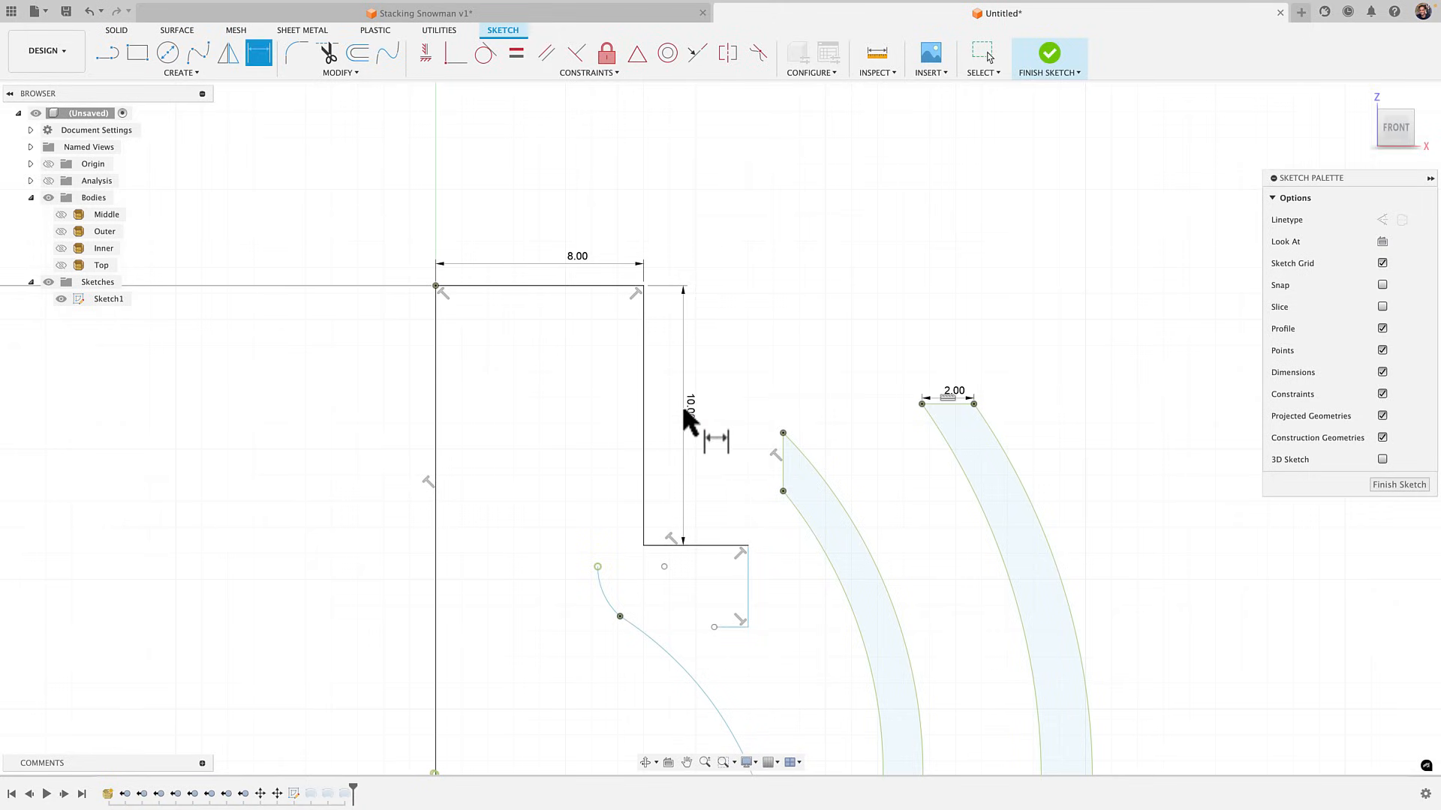
Dimension the horizontal ledge below the stem to 4 mm and its short vertical edge to 2 mm
{"action": "left_click", "coordinate": [710, 543]}
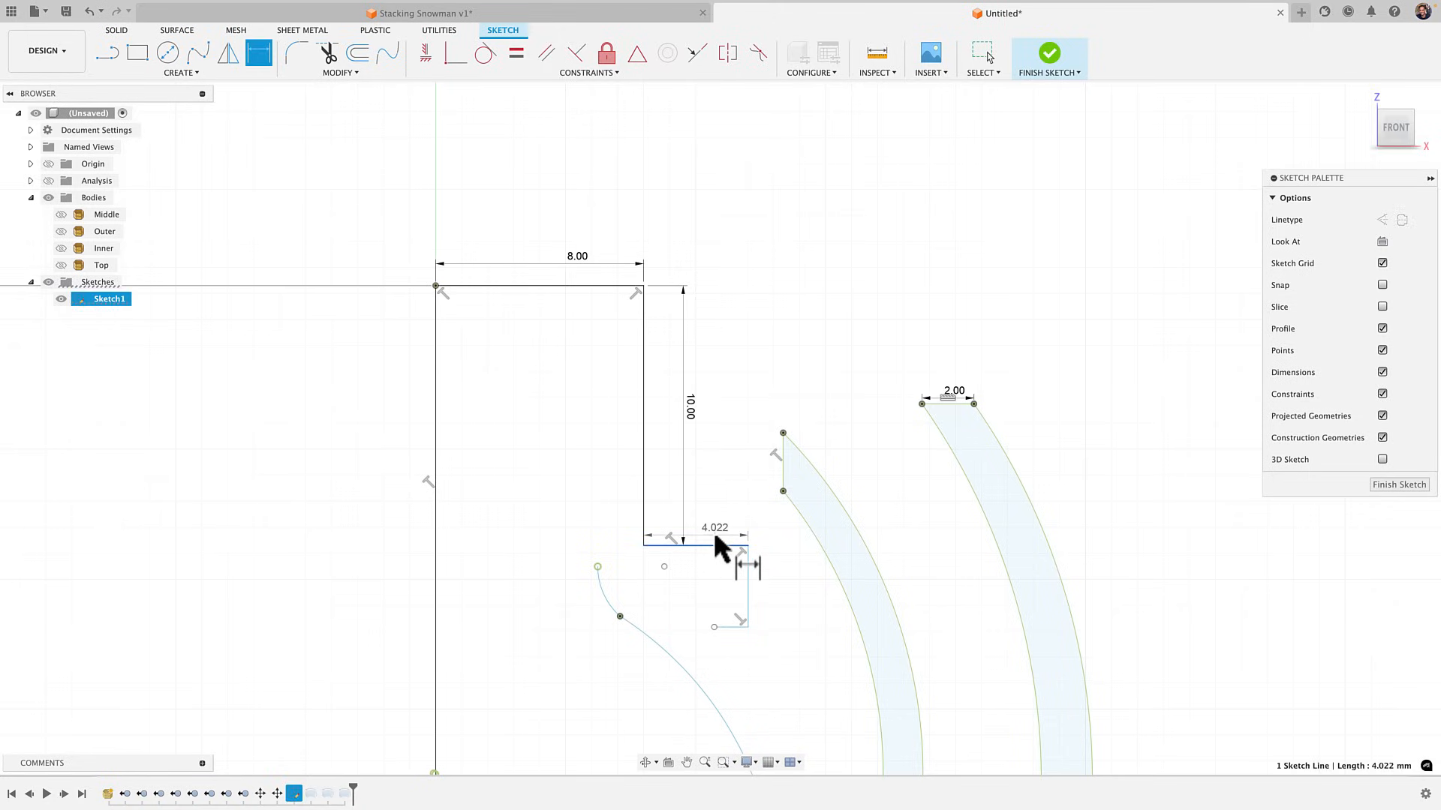
{"action": "left_click", "coordinate": [719, 546]}
{"action": "key", "text": "Return"}
{"action": "middle_click_drag", "start_coordinate": [773, 576], "coordinate": [746, 517]}
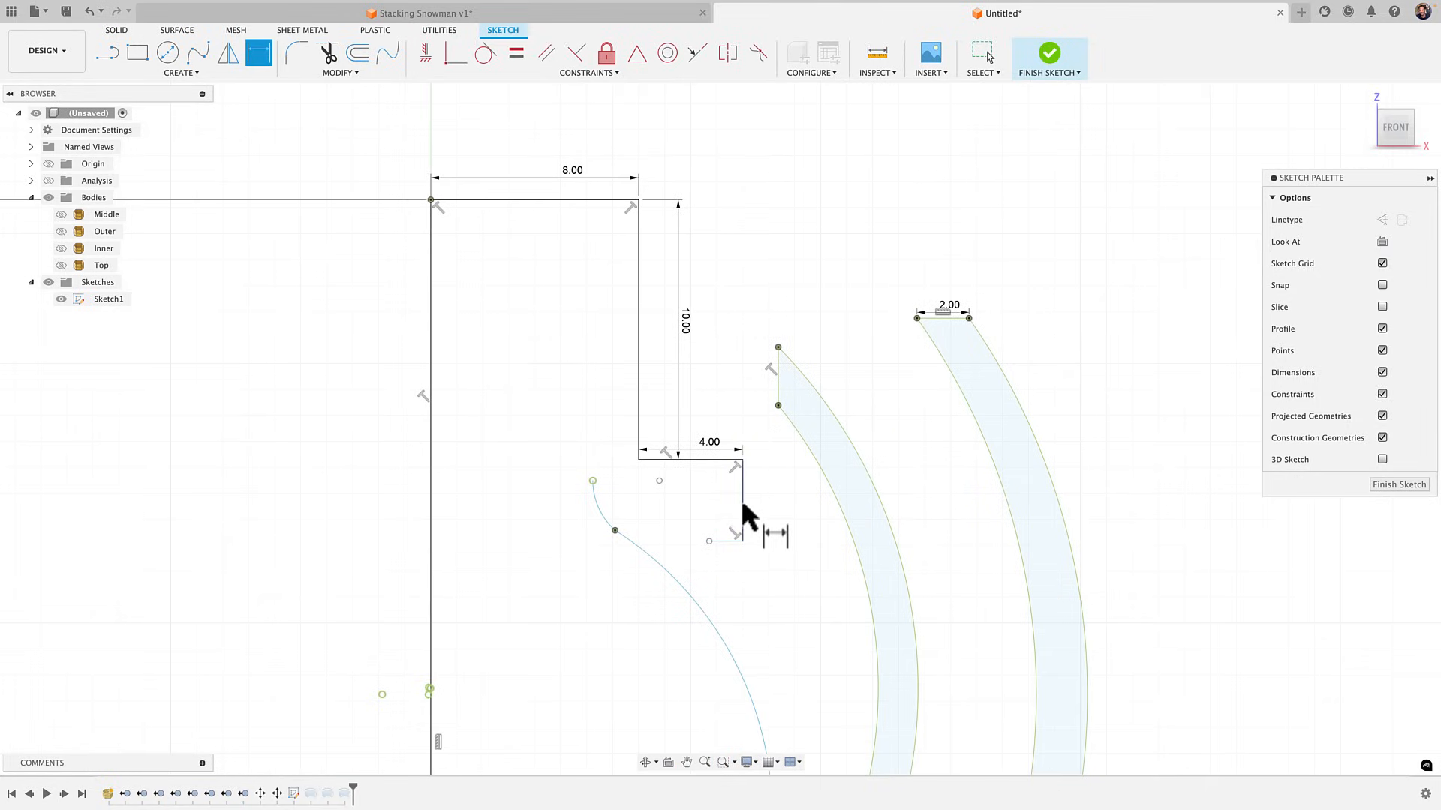
{"action": "left_click", "coordinate": [742, 504]}
{"action": "left_click", "coordinate": [761, 507]}
{"action": "type", "text": "2"}
{"action": "key", "text": "Return"}
{"action": "mouse_move", "coordinate": [736, 564]}
{"action": "middle_mouse_down"}
{"action": "mouse_move", "coordinate": [777, 477]}
{"action": "mouse_move", "coordinate": [788, 340]}
{"action": "middle_mouse_up"}
{"action": "scroll", "coordinate": [780, 341], "scroll_direction": "down", "scroll_amount": 1}
{"action": "key", "text": "Escape"}
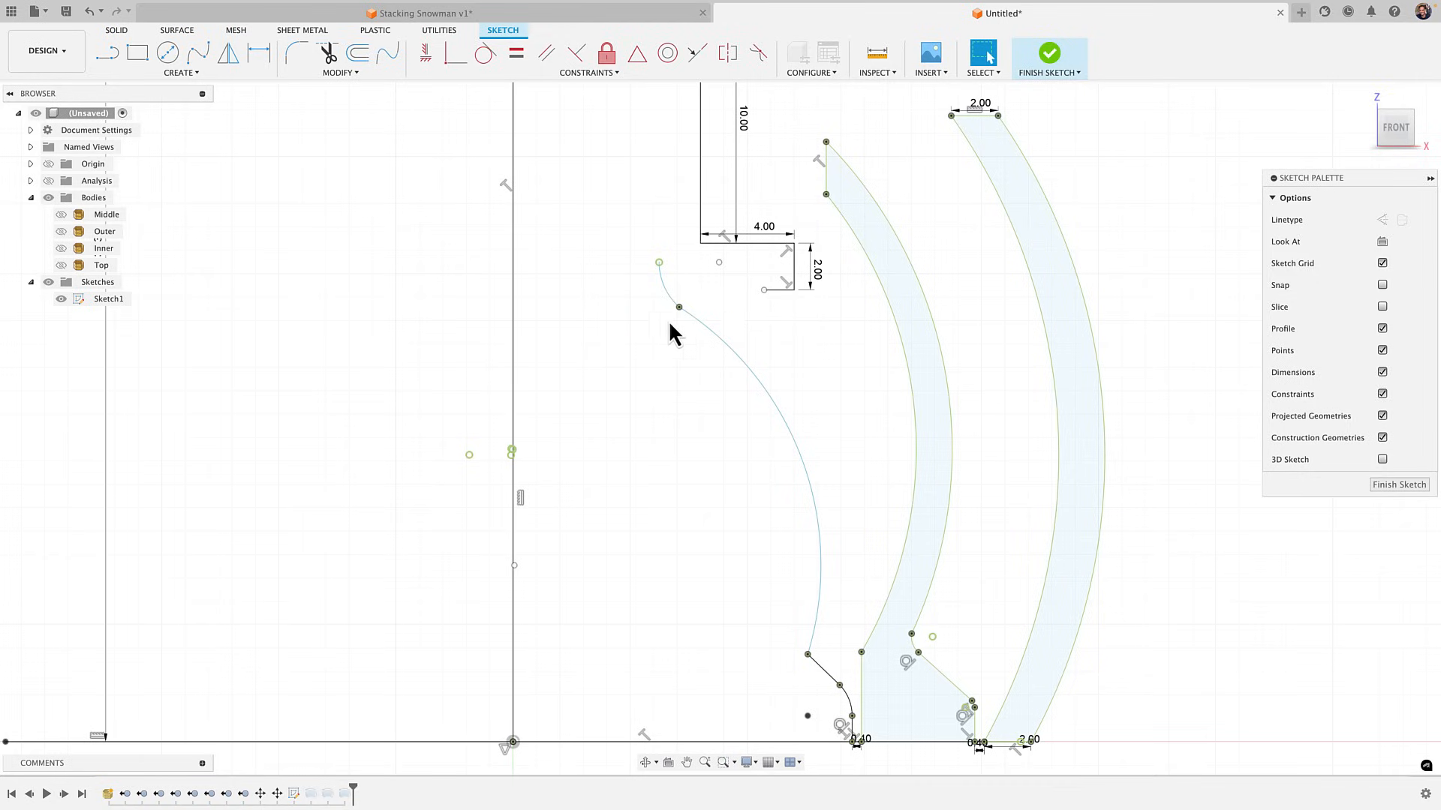
Delete the old upper fillet and body arc, and draw a three-point arc from the slanted base line's upper end to the ledge's inner end
{"action": "left_click", "coordinate": [670, 324]}
{"action": "key", "text": "Delete"}
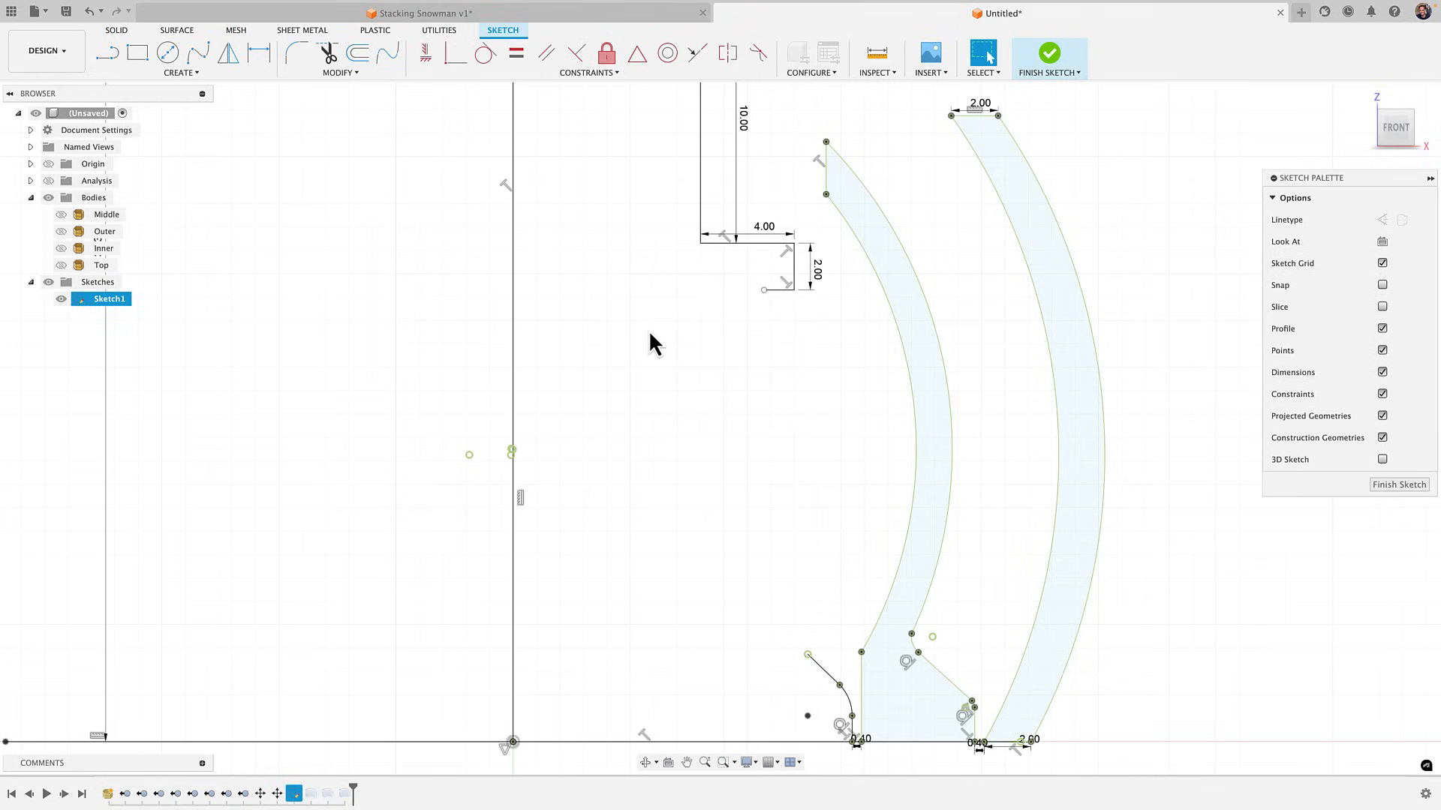
{"action": "left_click", "coordinate": [148, 74]}
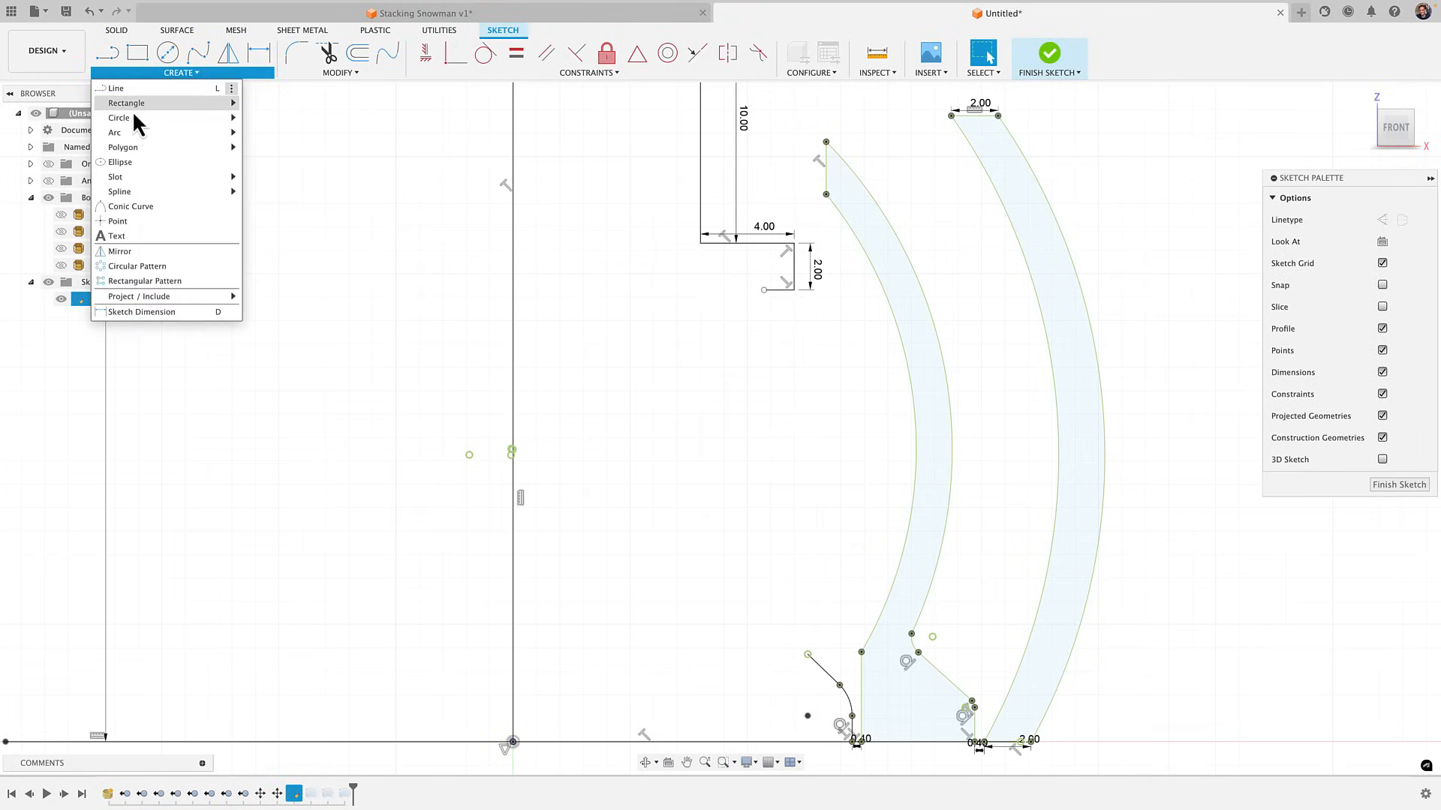
{"action": "mouse_move", "coordinate": [169, 135]}
{"action": "left_click", "coordinate": [247, 133]}
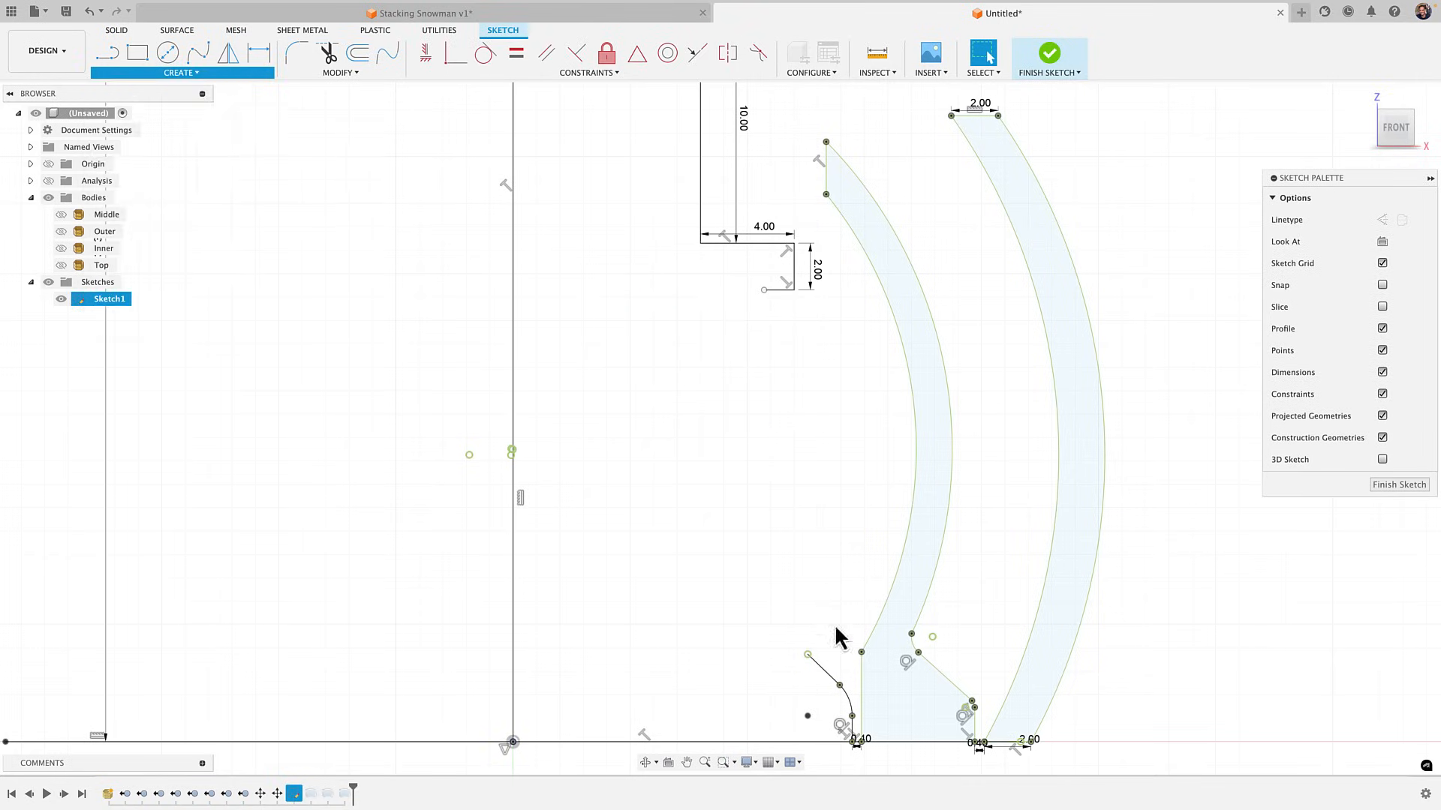
{"action": "left_click", "coordinate": [808, 655]}
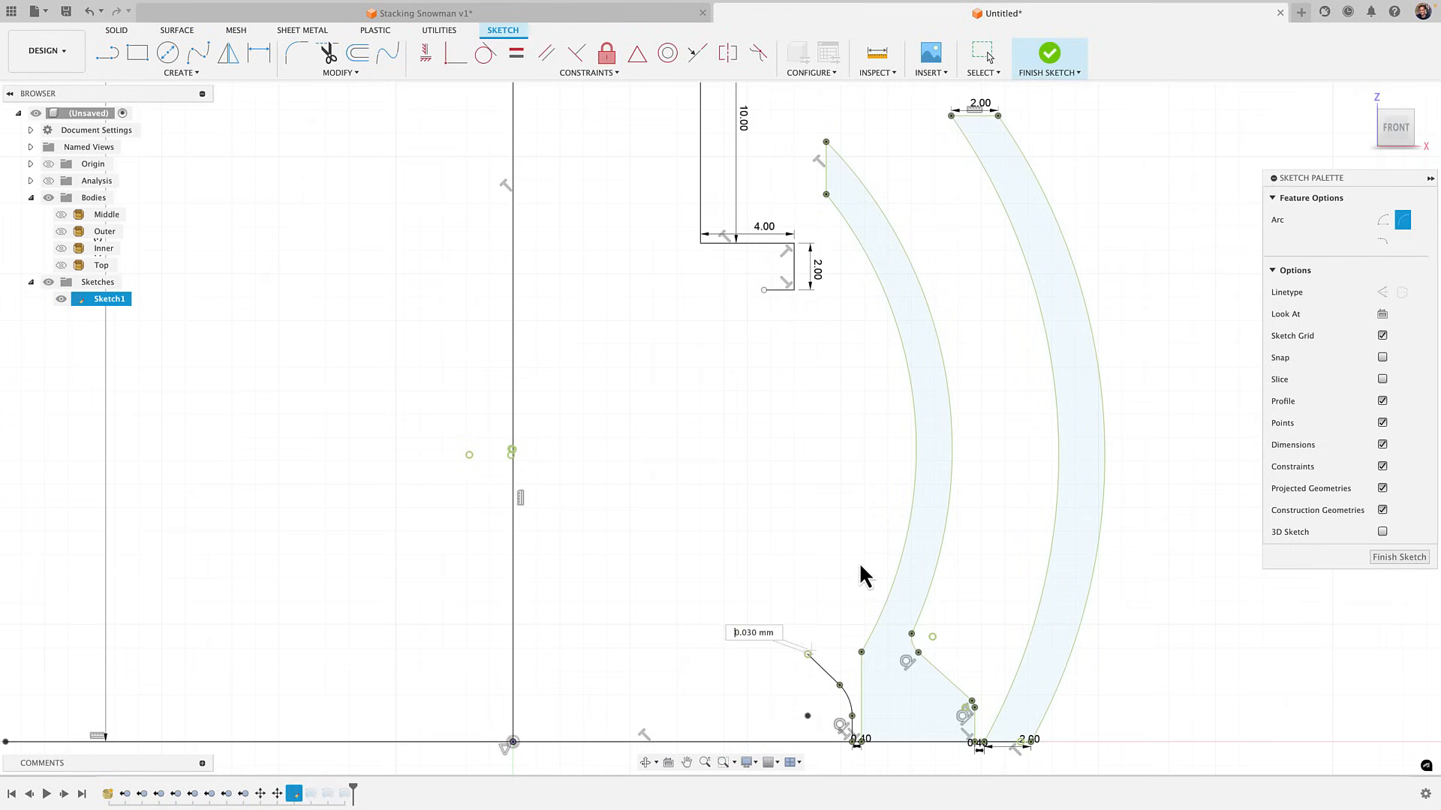
{"action": "left_click", "coordinate": [764, 290]}
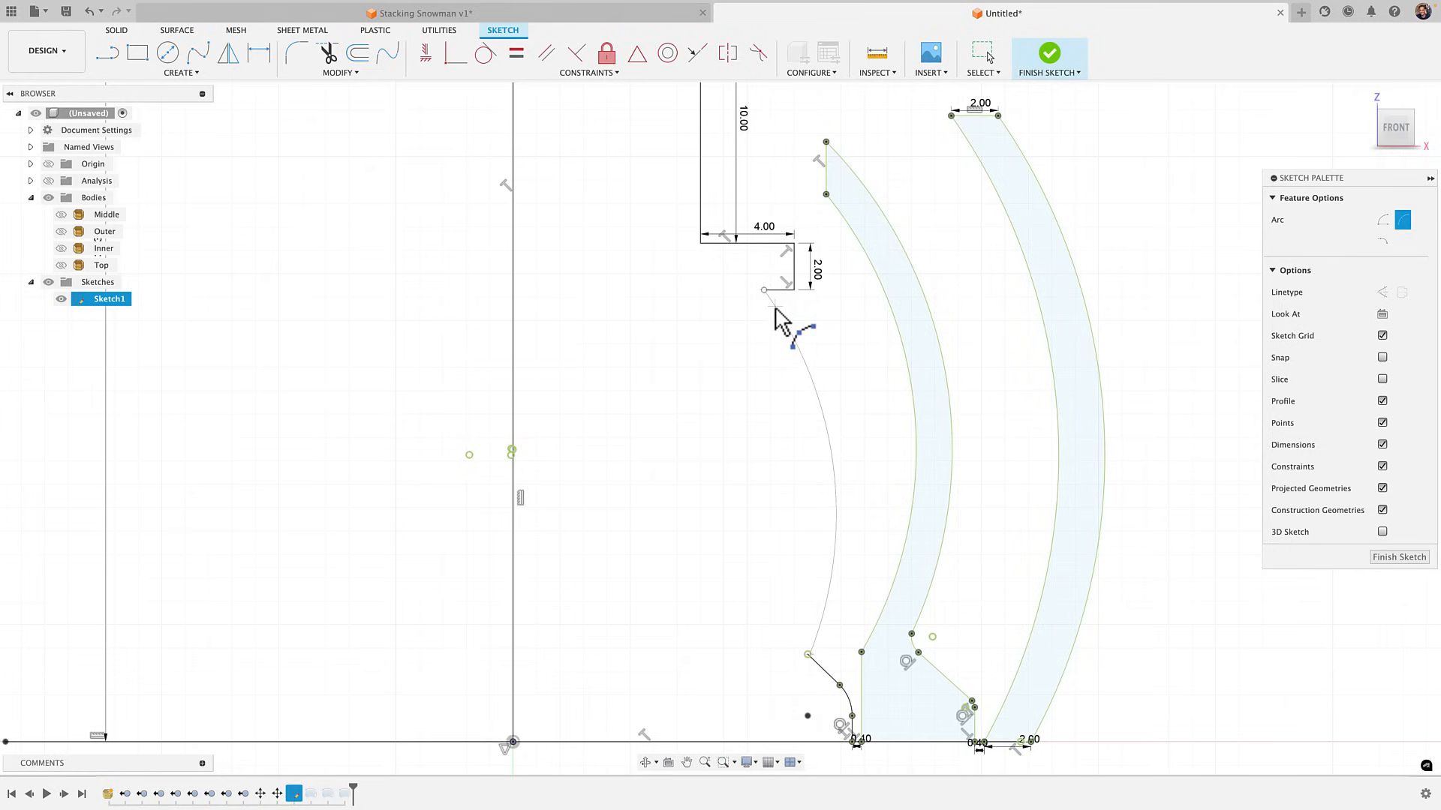
{"action": "scroll", "coordinate": [777, 313], "scroll_direction": "up", "scroll_amount": 1}
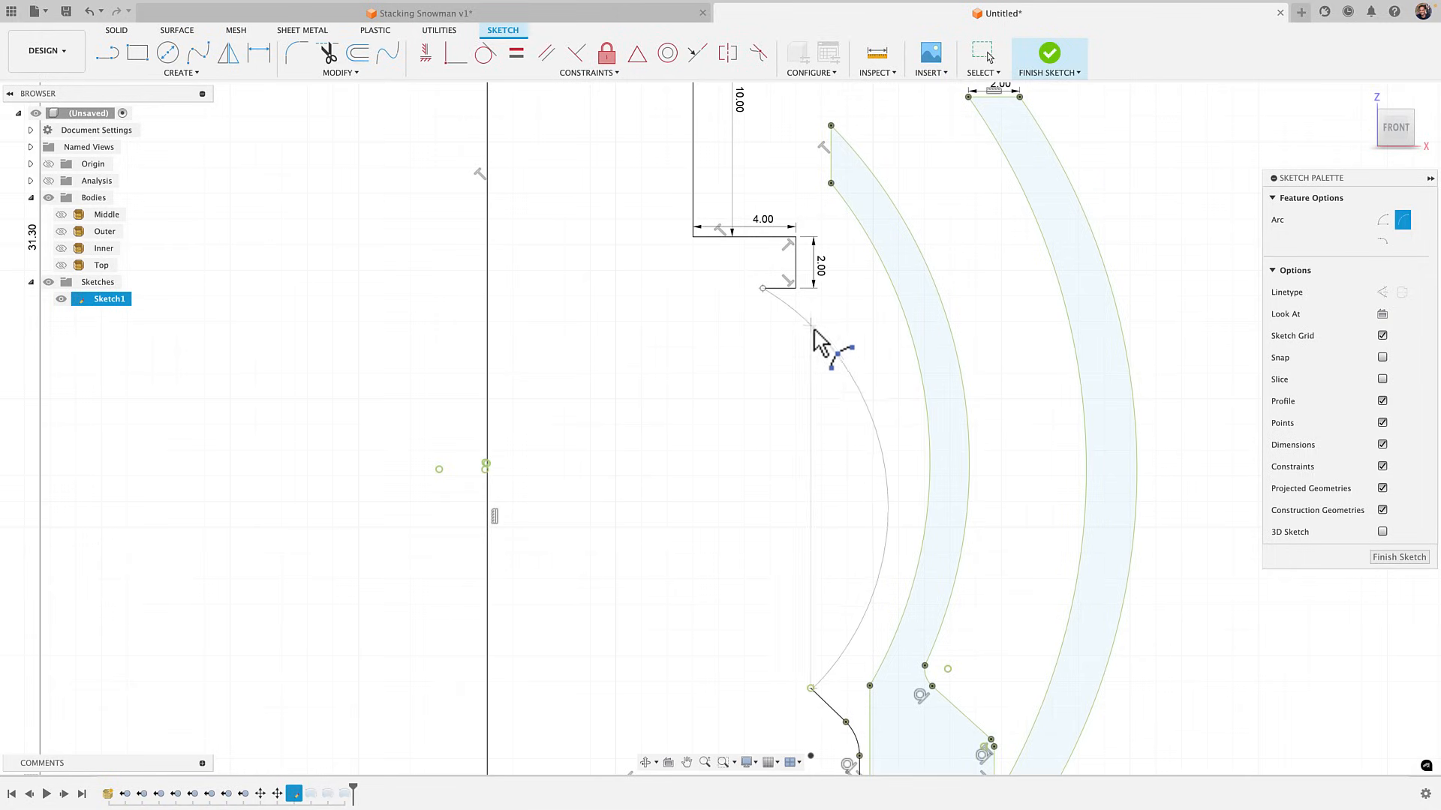
{"action": "left_click", "coordinate": [817, 368]}
{"action": "key", "text": "Escape"}
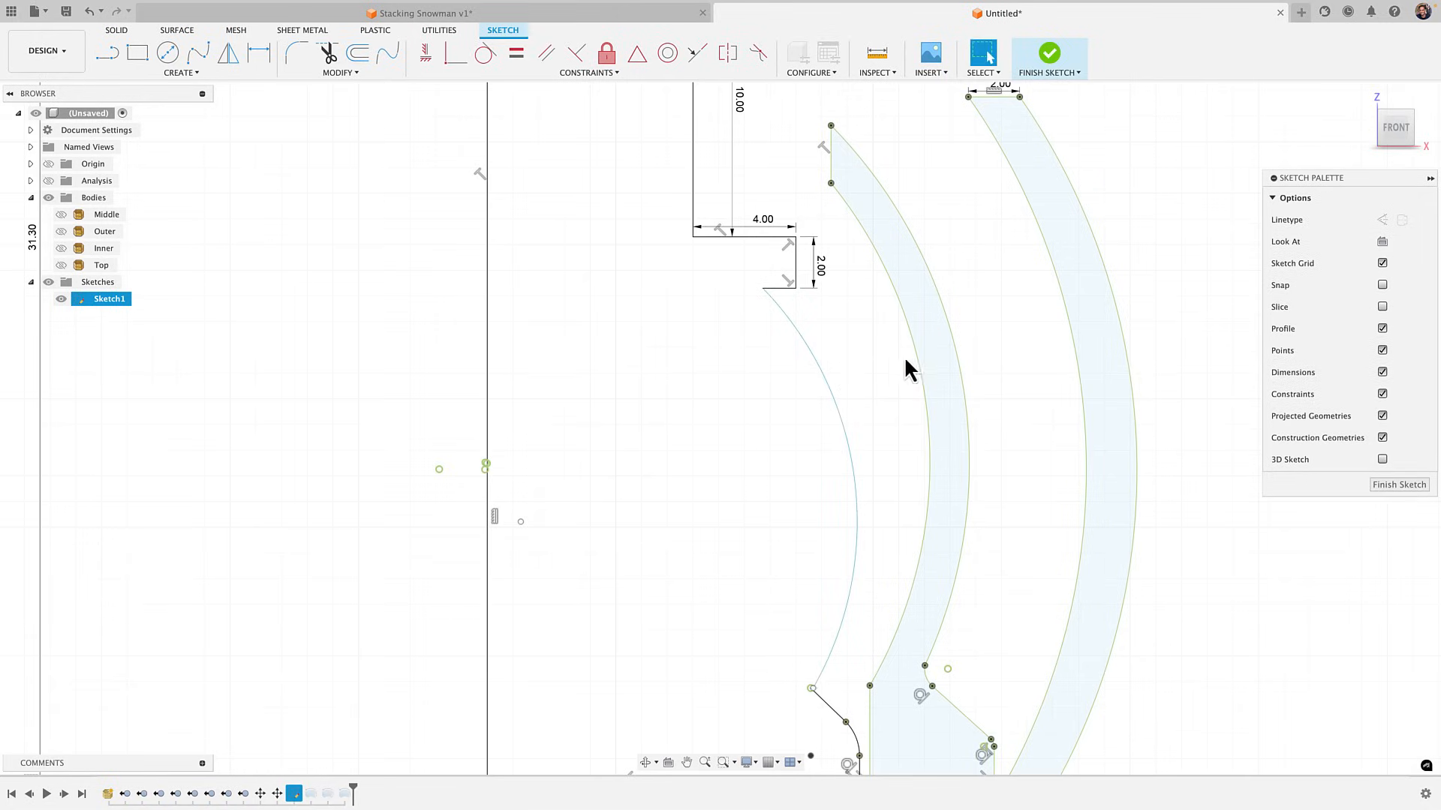
Sketch a reference line about 32 mm long down through the middle ring profile and constrain it vertical
{"action": "scroll", "coordinate": [984, 343], "scroll_direction": "down", "scroll_amount": 2}
{"action": "key", "text": "l"}
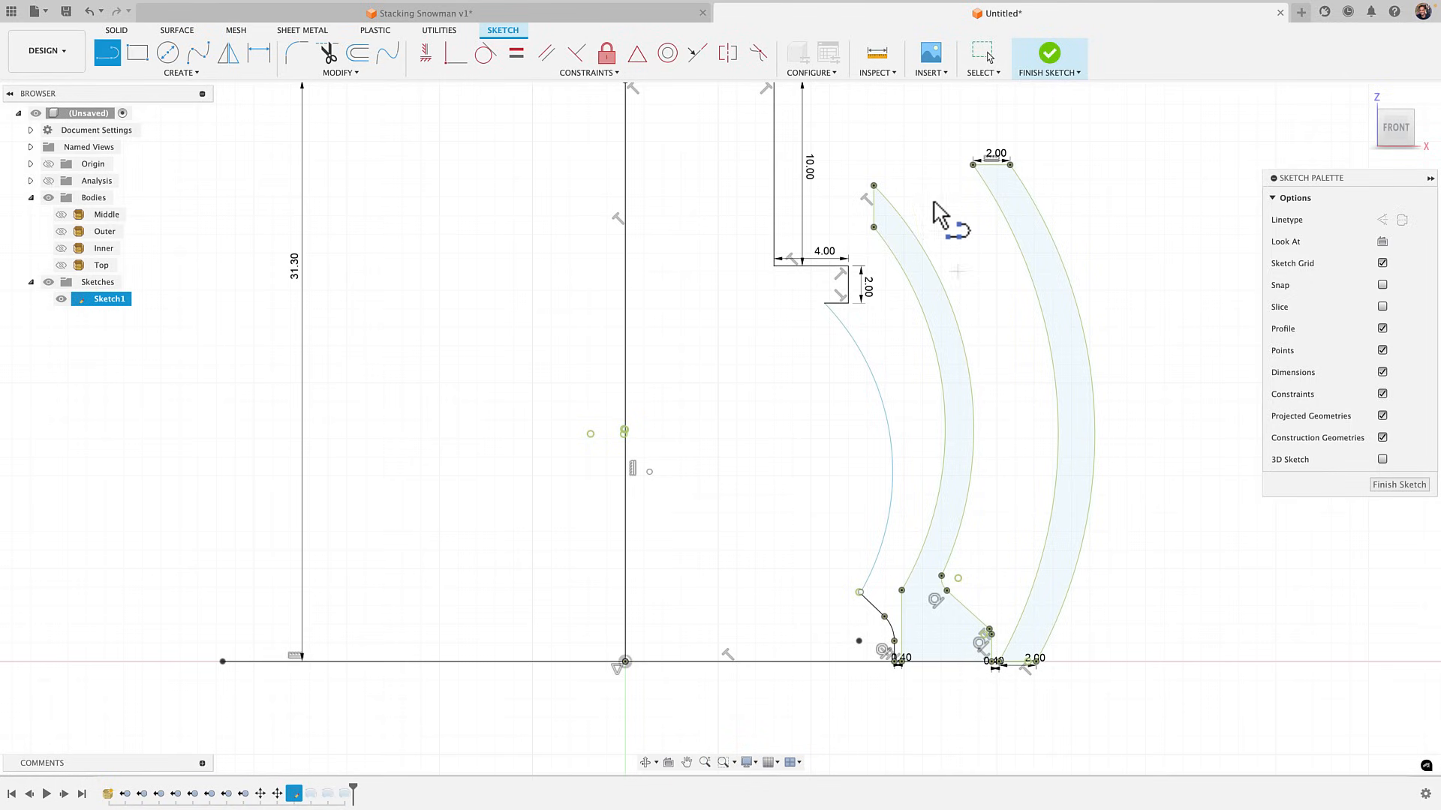
{"action": "left_click", "coordinate": [934, 135]}
{"action": "left_click", "coordinate": [941, 726]}
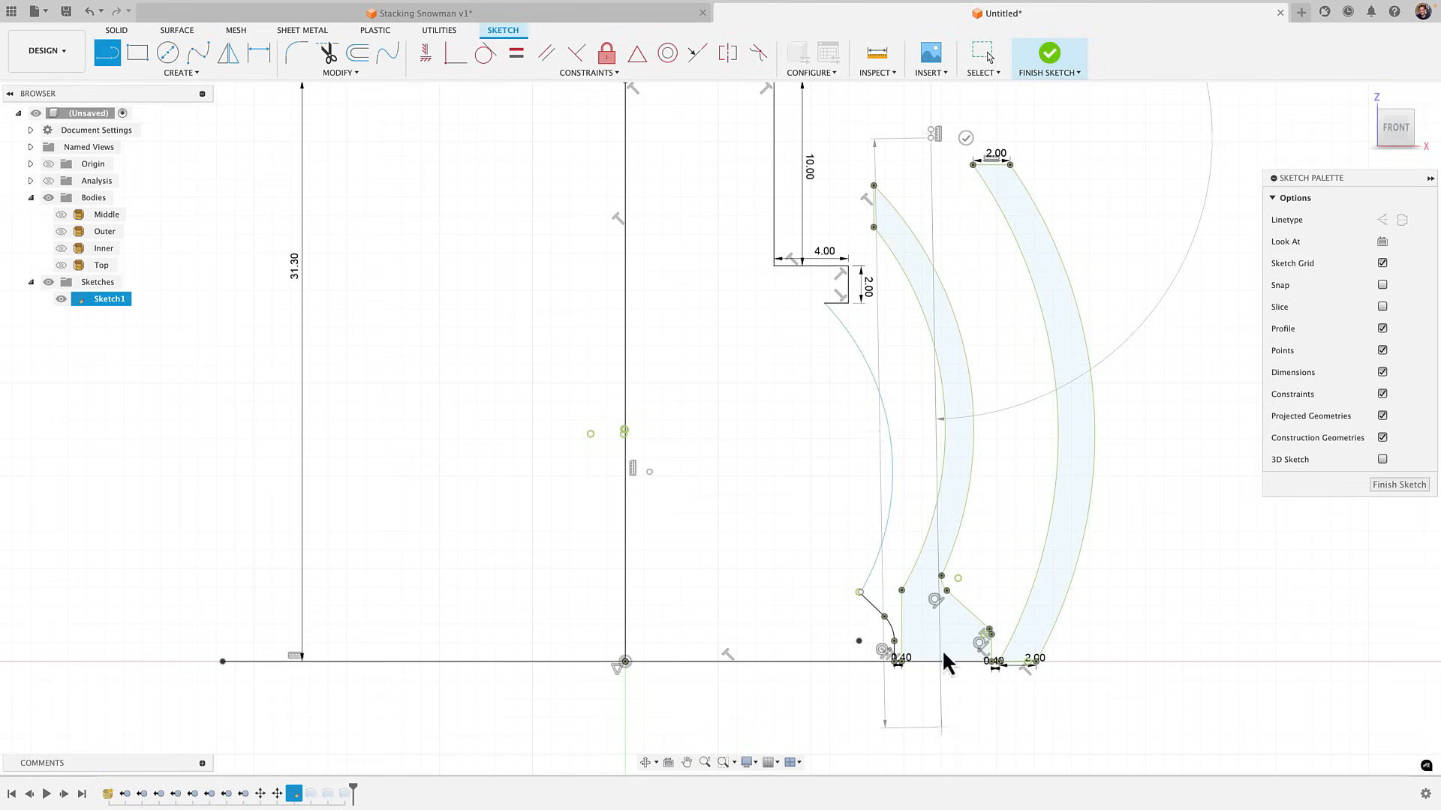
{"action": "key", "text": "Escape"}
{"action": "left_click", "coordinate": [930, 449]}
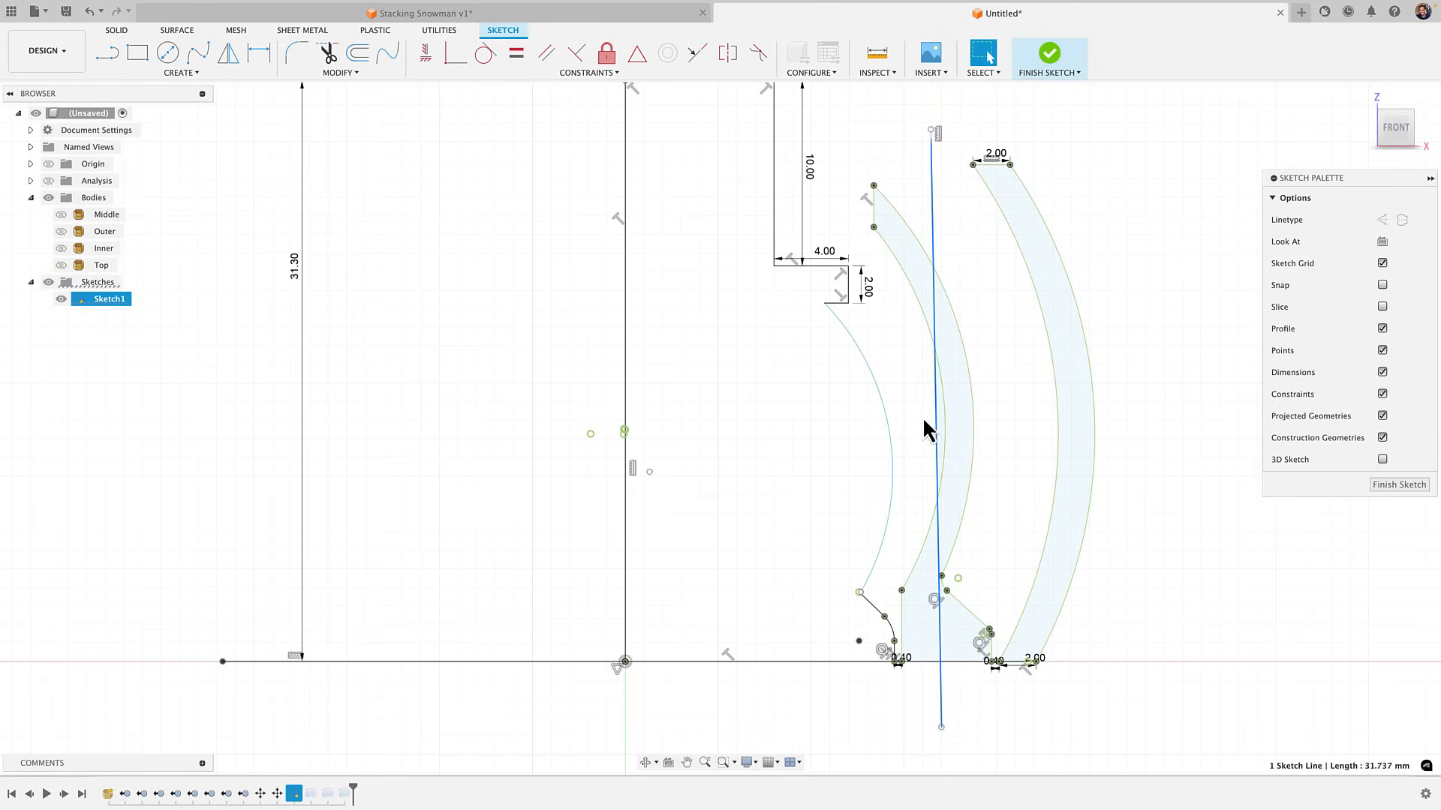
{"action": "left_click", "coordinate": [425, 53]}
Move the vertical reference line inward to line up with the outer edge of the innermost profile's base
{"action": "left_click_drag", "start_coordinate": [929, 408], "coordinate": [894, 433]}
{"action": "scroll", "coordinate": [893, 443], "scroll_direction": "up", "scroll_amount": 1}
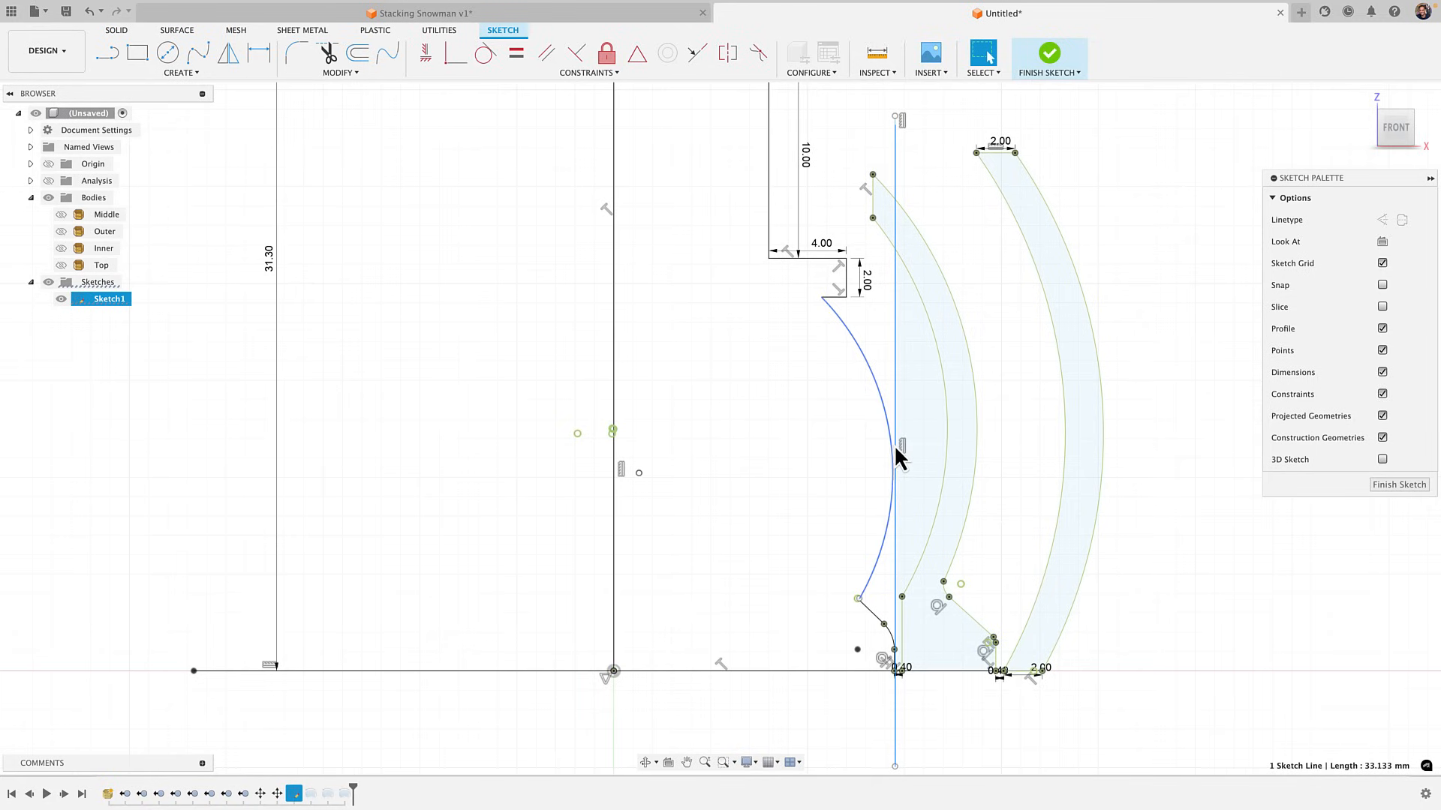
{"action": "scroll", "coordinate": [887, 659], "scroll_direction": "up", "scroll_amount": 1}
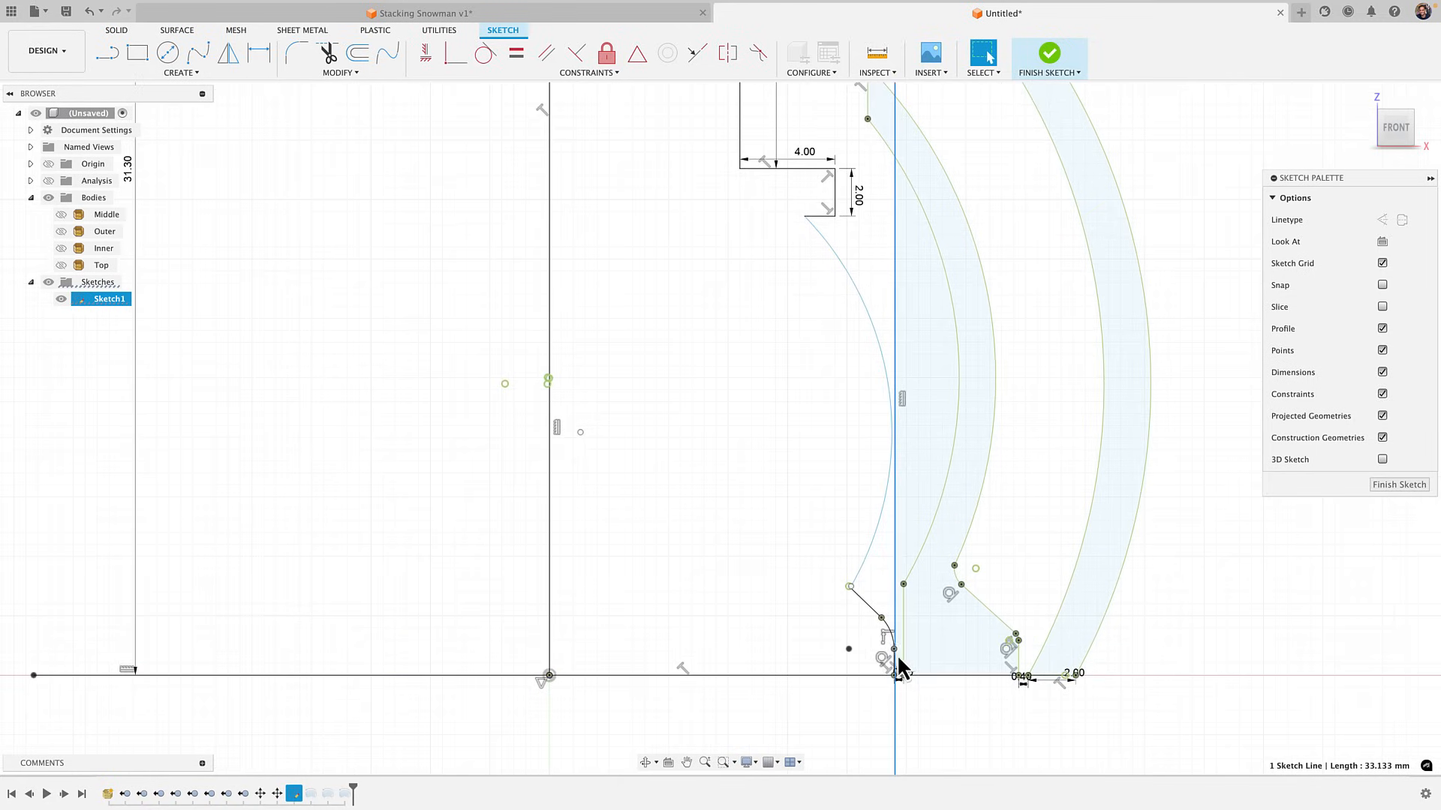
{"action": "middle_click_drag", "start_coordinate": [903, 402], "coordinate": [898, 553]}
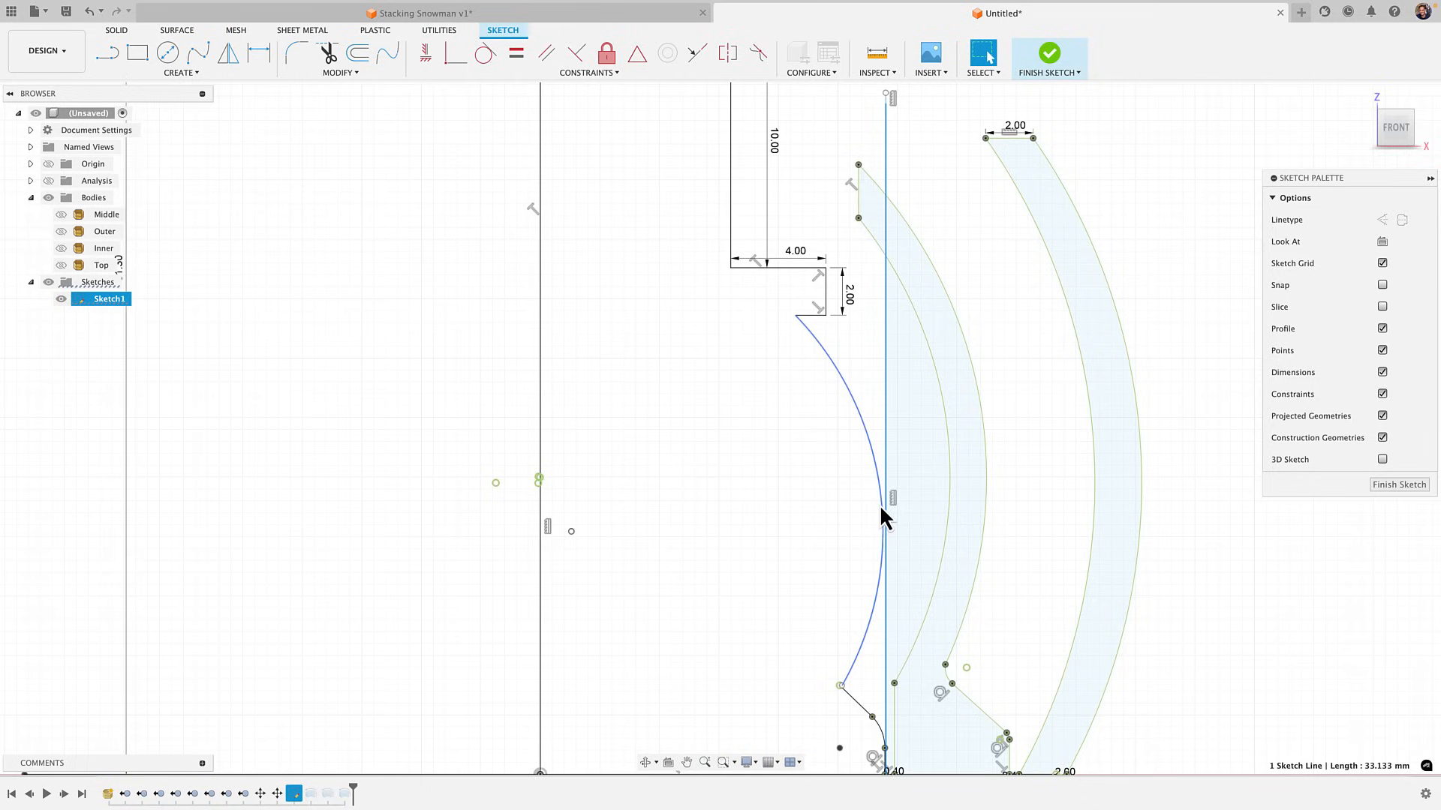
{"action": "left_click_drag", "start_coordinate": [879, 505], "coordinate": [879, 252]}
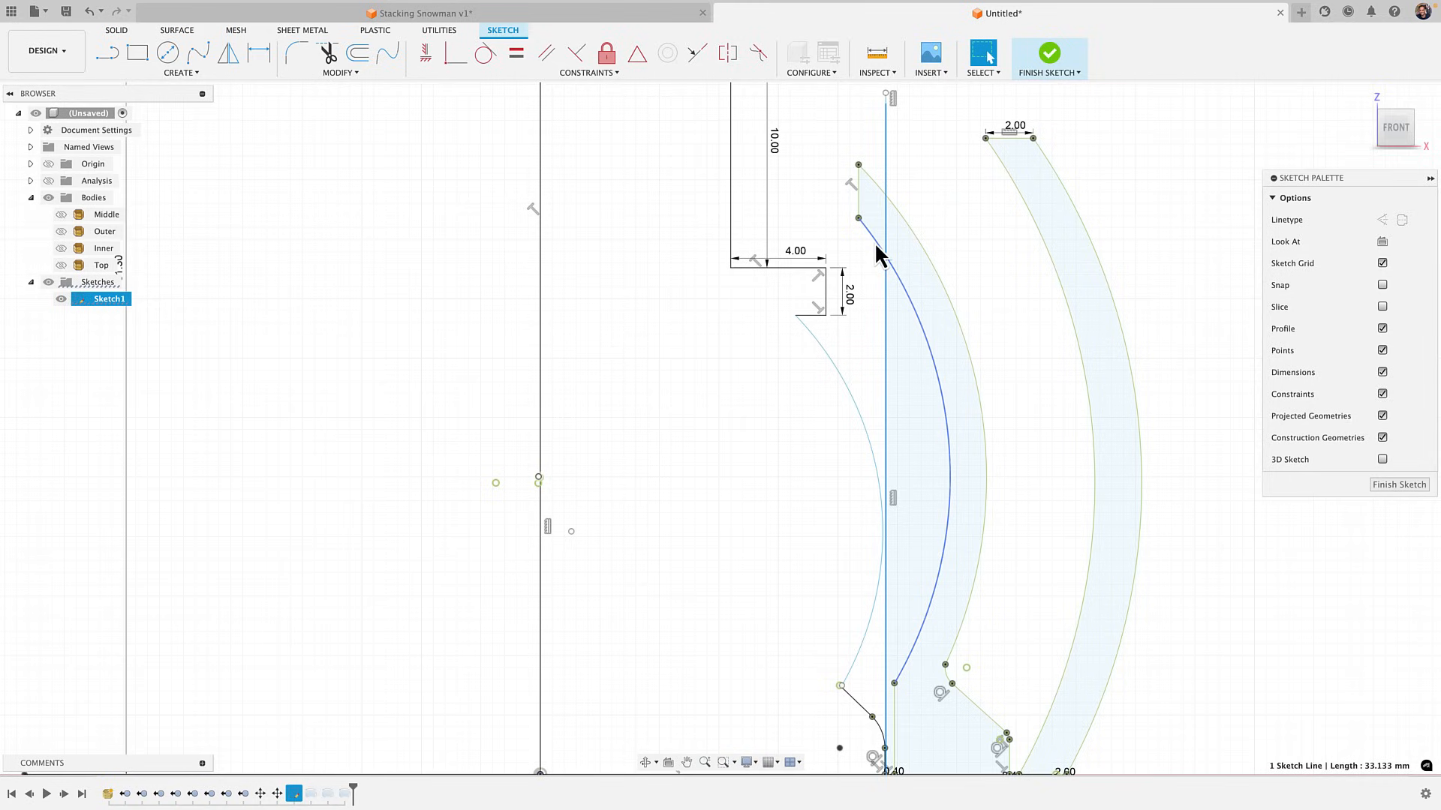
Move the vertical reference line out beyond the outer ring profile and pull the innermost body arc slightly inward
{"action": "key", "text": "Escape"}
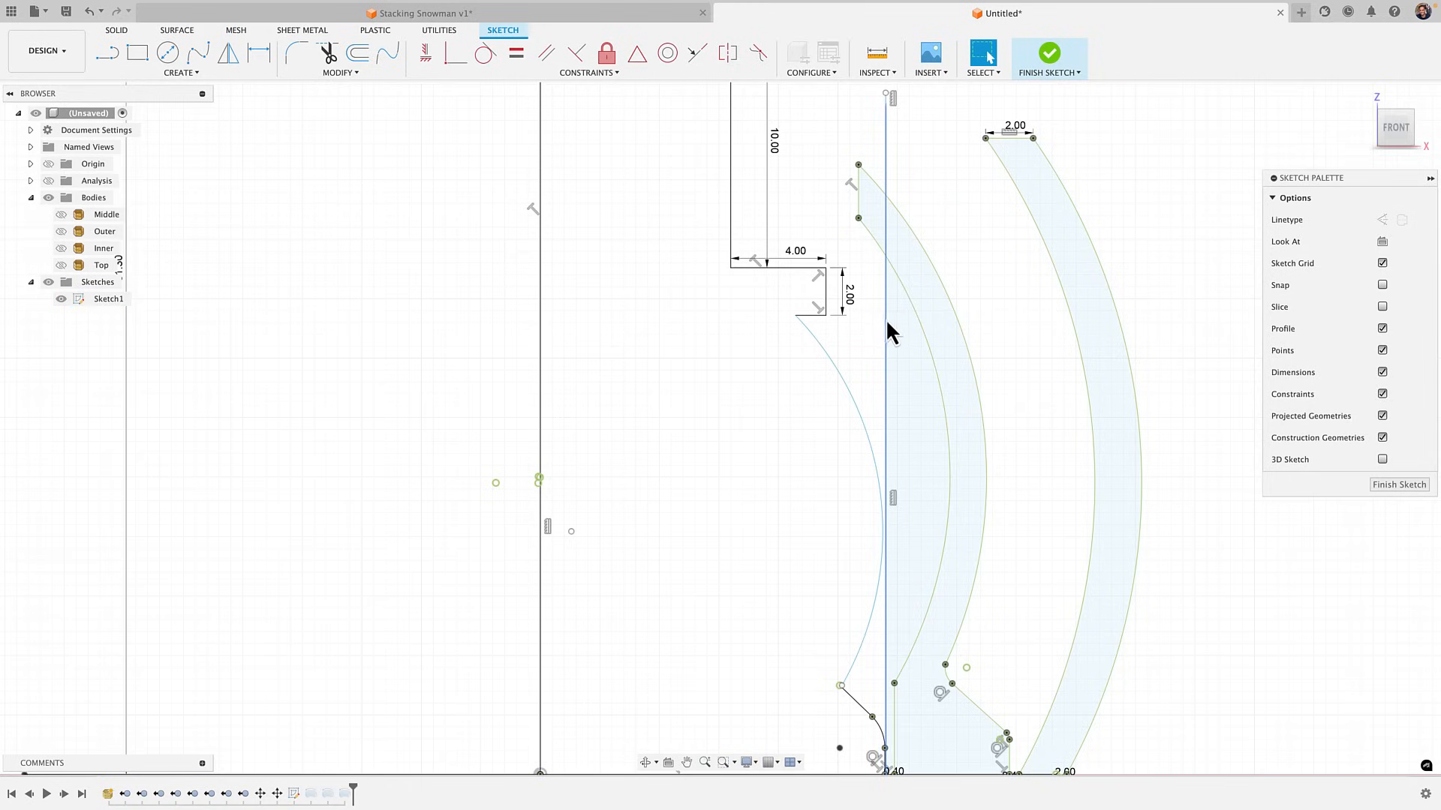
{"action": "left_click_drag", "start_coordinate": [886, 321], "coordinate": [1199, 337]}
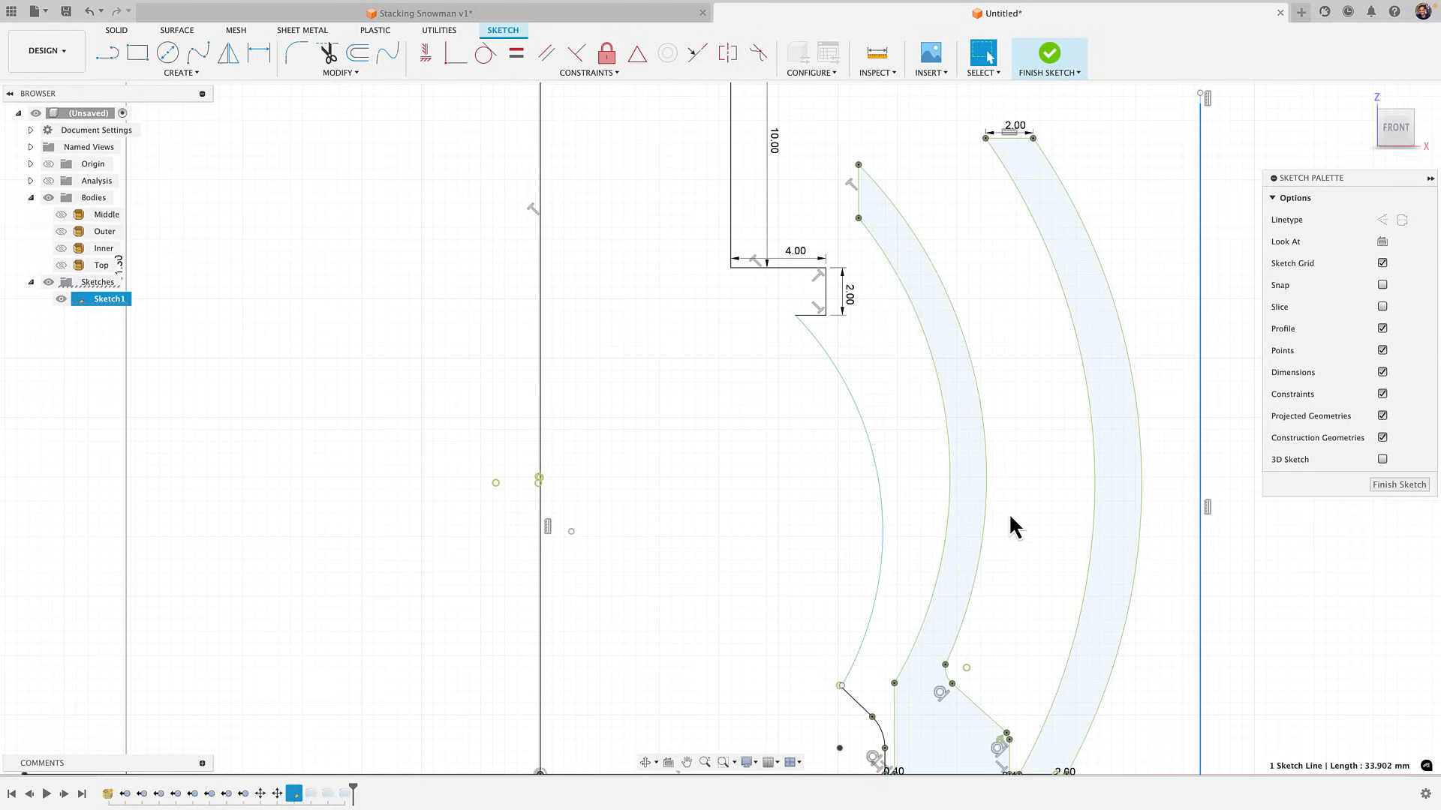
{"action": "key", "text": "Escape"}
{"action": "left_click_drag", "start_coordinate": [876, 505], "coordinate": [867, 500]}
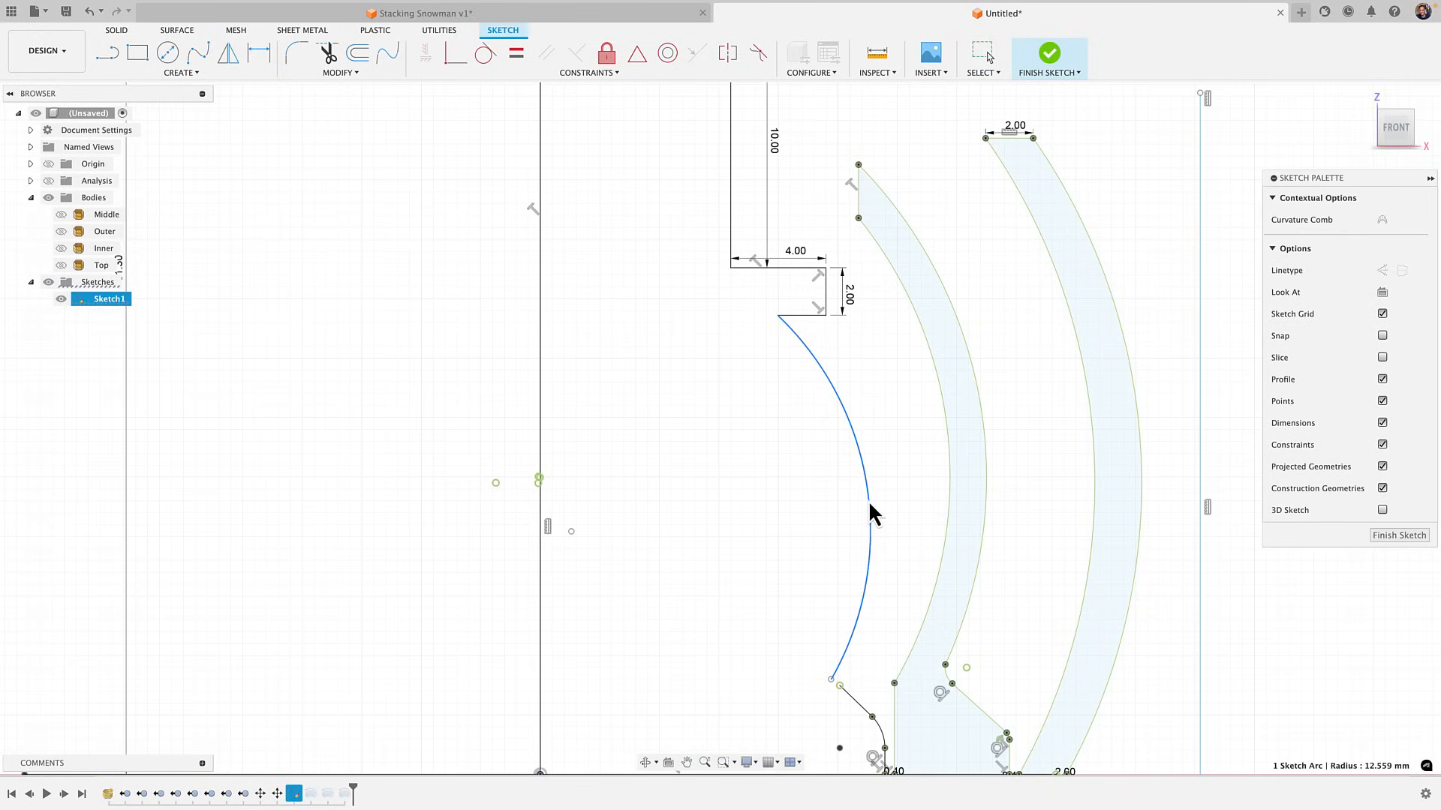
{"action": "key", "text": "Escape"}
Dimension the short horizontal return line under the ledge to 0.5 mm
{"action": "scroll", "coordinate": [826, 313], "scroll_direction": "up", "scroll_amount": 4}
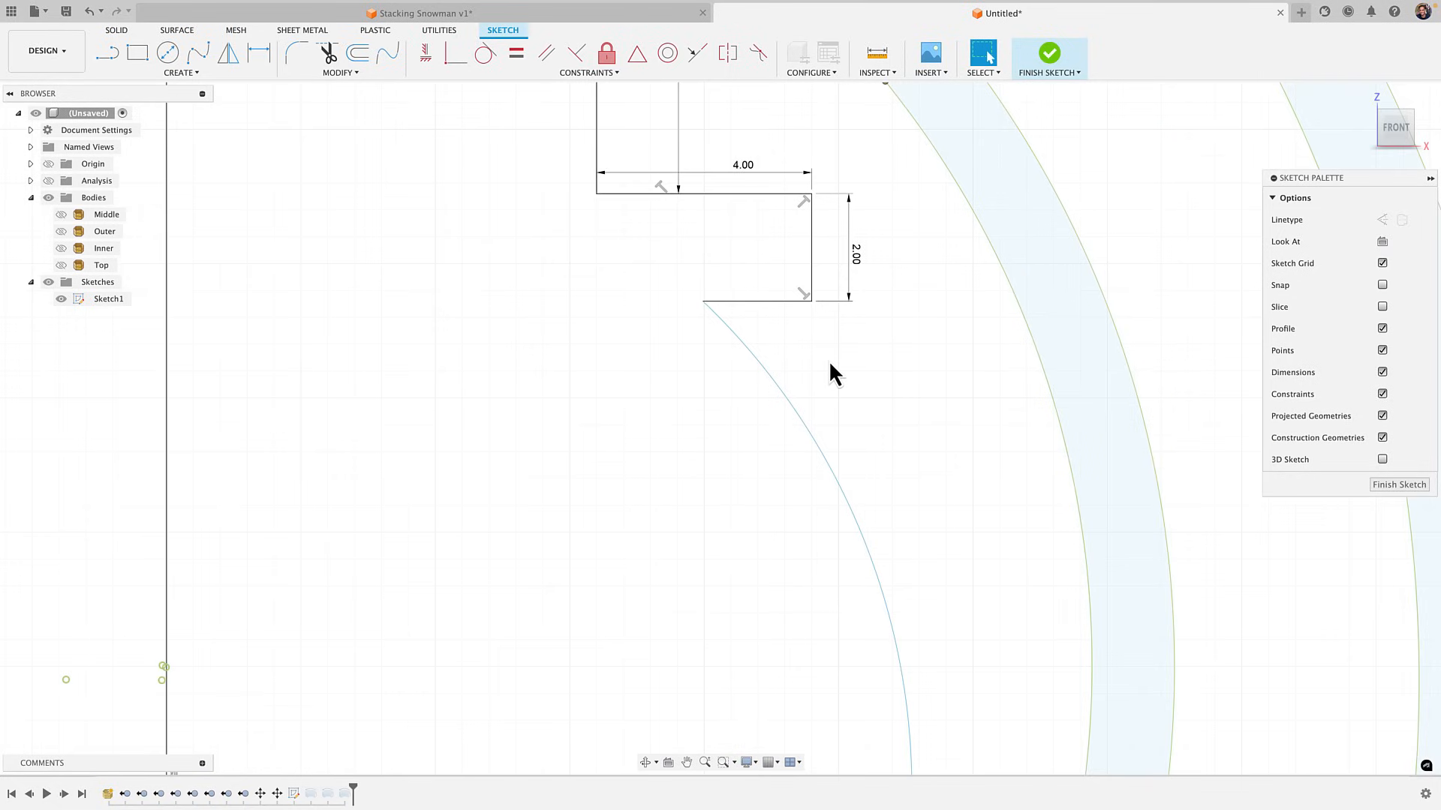
{"action": "scroll", "coordinate": [829, 360], "scroll_direction": "down", "scroll_amount": 4}
{"action": "scroll", "coordinate": [809, 346], "scroll_direction": "up", "scroll_amount": 3}
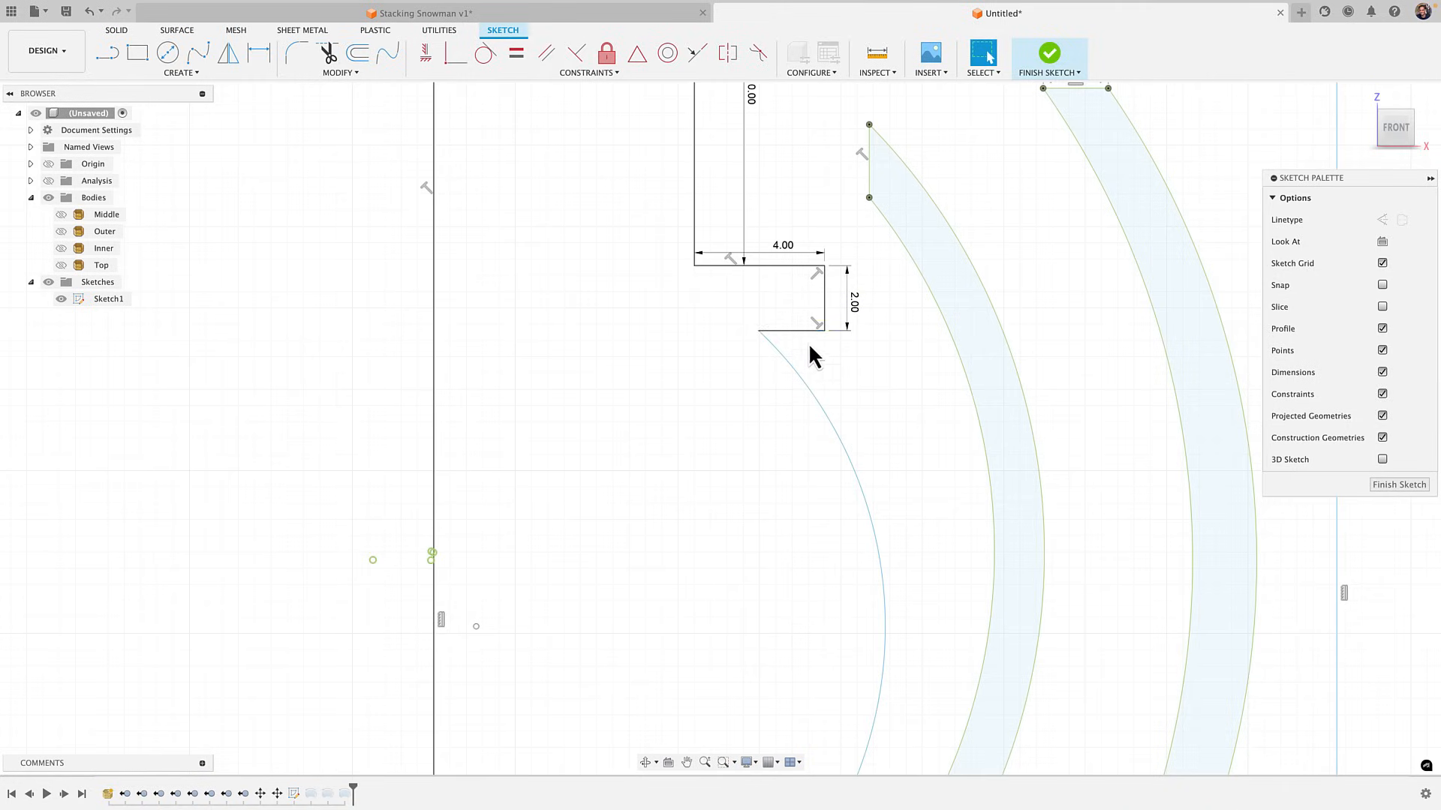
{"action": "key", "text": "d"}
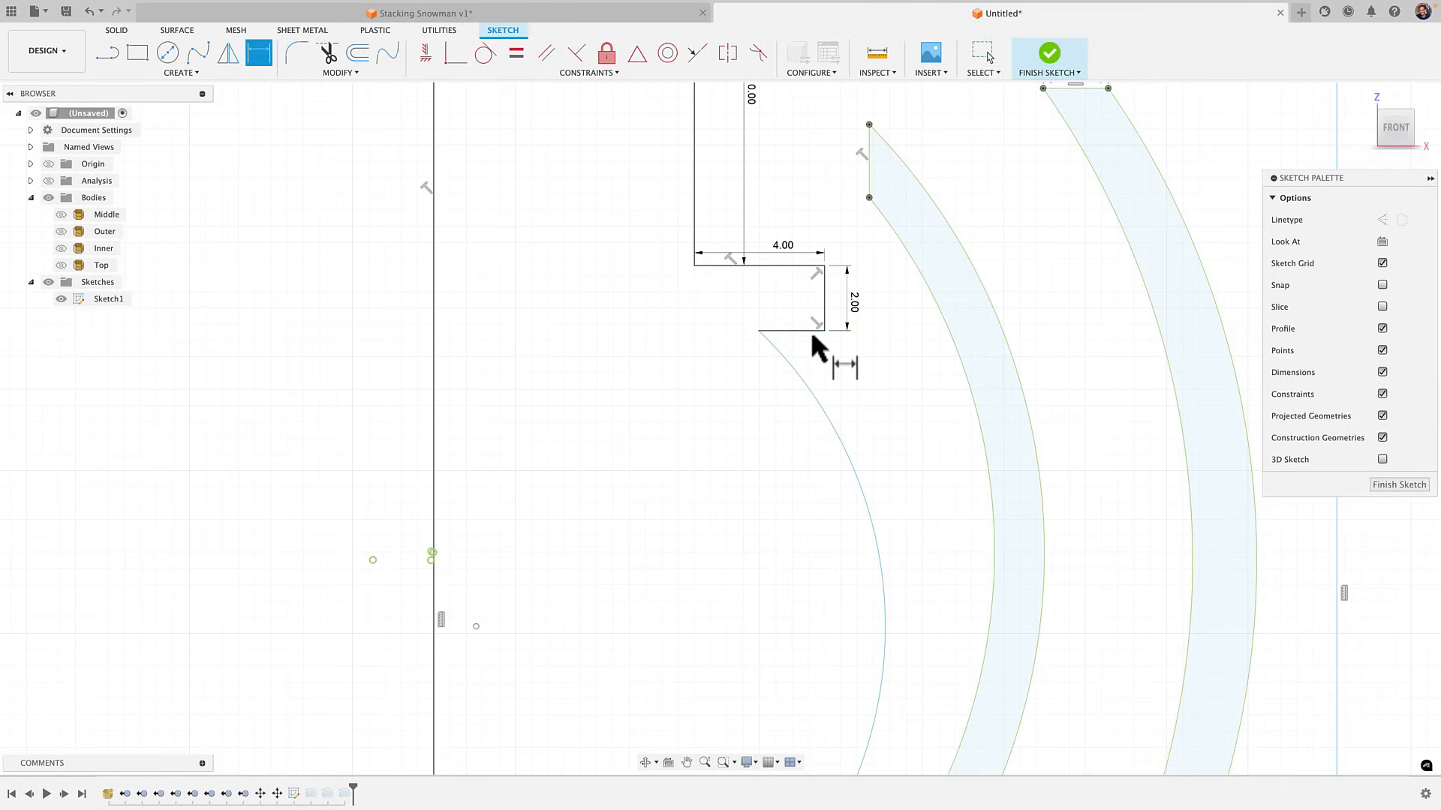
{"action": "left_click", "coordinate": [810, 330]}
{"action": "left_click", "coordinate": [808, 361]}
{"action": "type", "text": "0.5"}
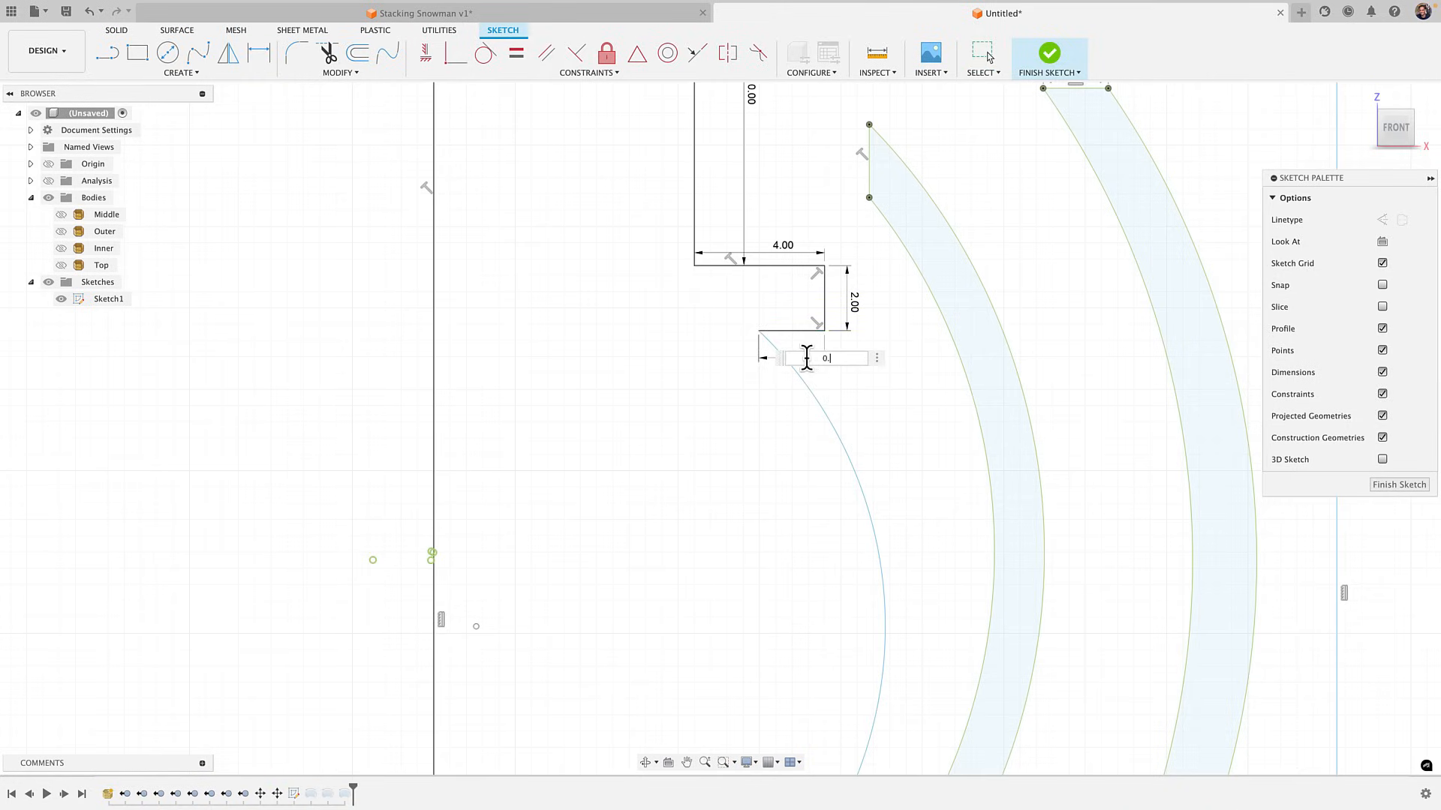
{"action": "key", "text": "Return"}
Reconnect the body arc's lower end to the upper end of the slanted base line to close the innermost profile
{"action": "middle_click_drag", "start_coordinate": [838, 473], "coordinate": [833, 382]}
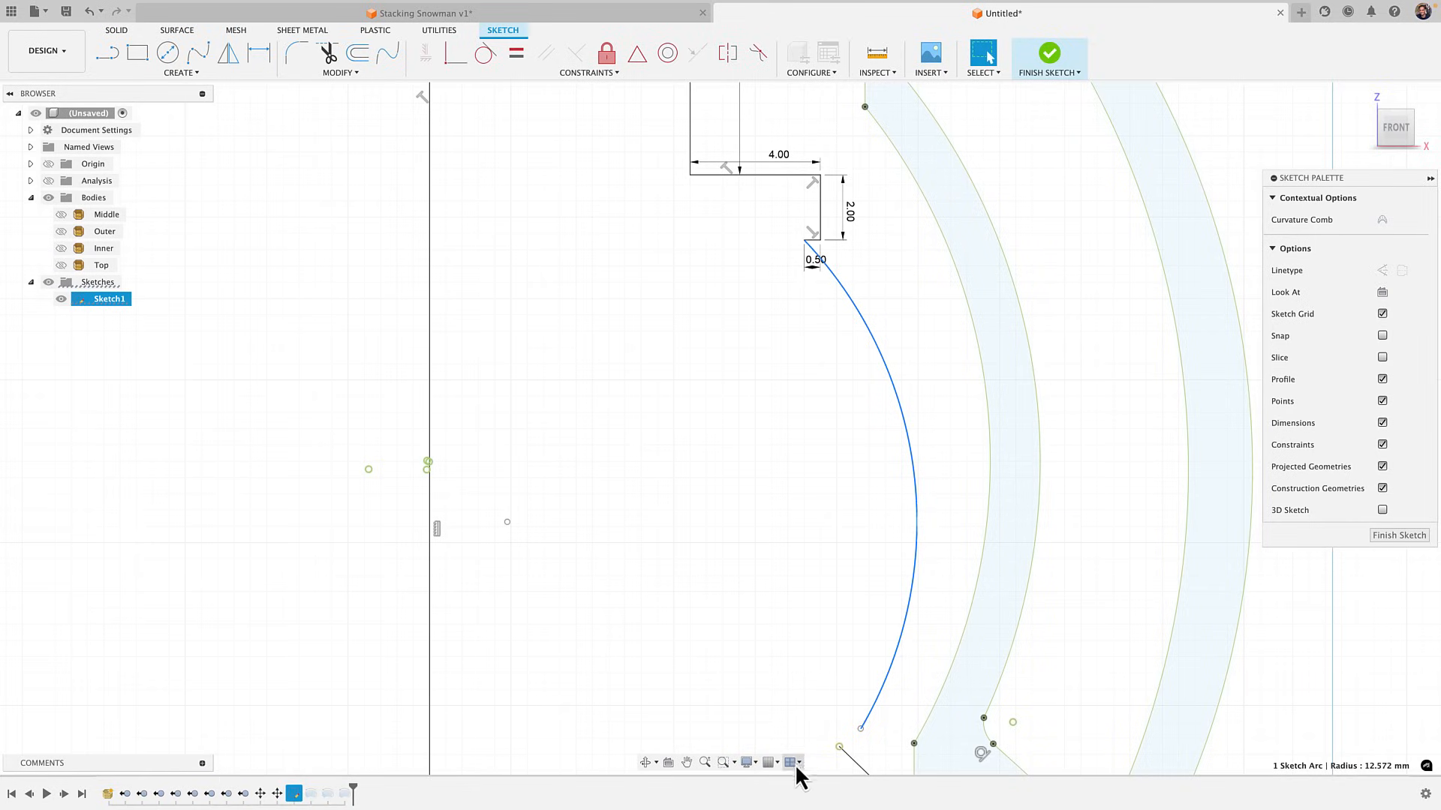
{"action": "left_click_drag", "start_coordinate": [859, 728], "coordinate": [839, 747]}
{"action": "scroll", "coordinate": [843, 530], "scroll_direction": "down", "scroll_amount": 1}
{"action": "middle_click_drag", "start_coordinate": [826, 526], "coordinate": [802, 461]}
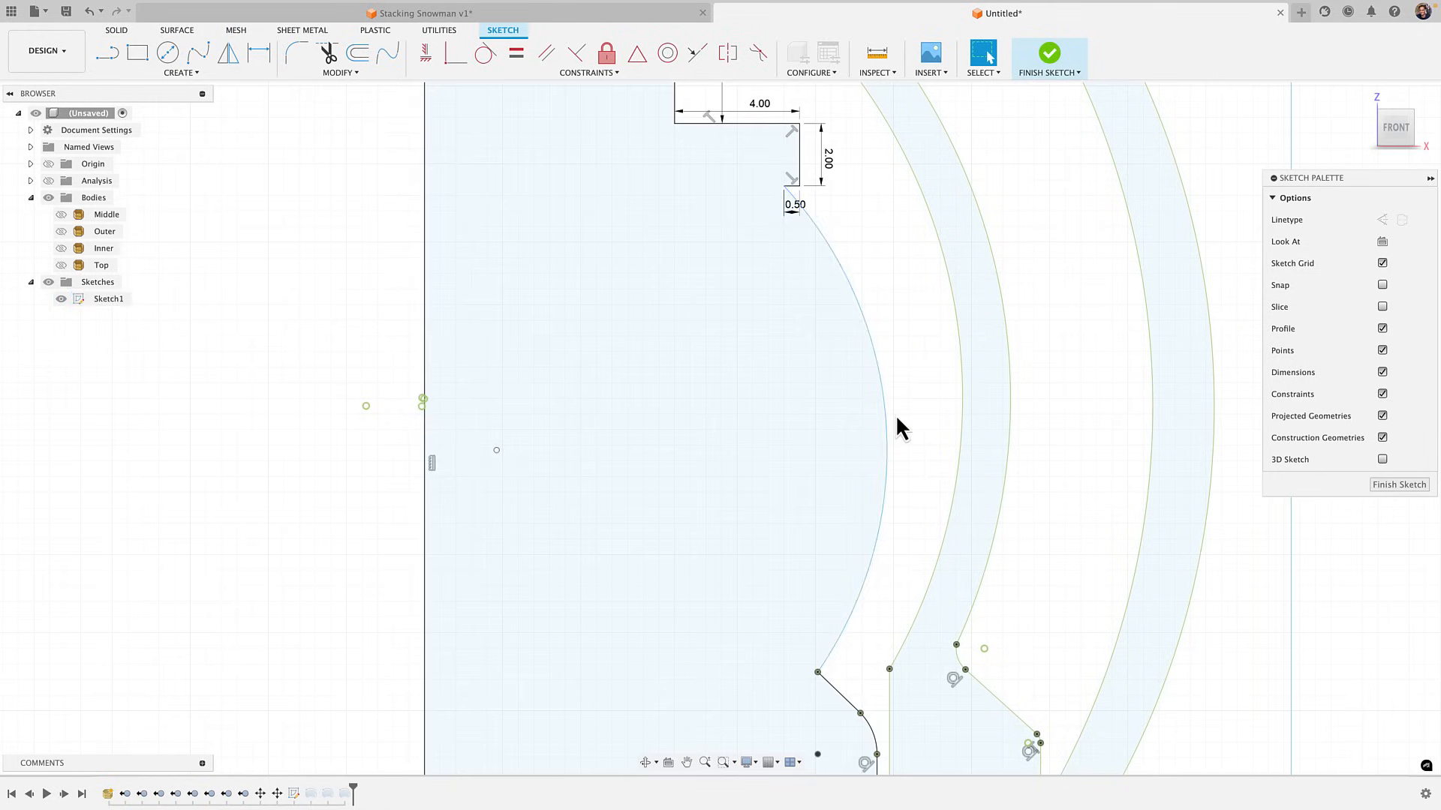
Flatten the body arc inward, comparing it with the vertical reference line at the middle ring's upper inner edge, and move the line back outside
{"action": "left_click_drag", "start_coordinate": [883, 425], "coordinate": [849, 421]}
{"action": "scroll", "coordinate": [849, 421], "scroll_direction": "down", "scroll_amount": 3}
{"action": "left_click_drag", "start_coordinate": [1110, 422], "coordinate": [863, 414]}
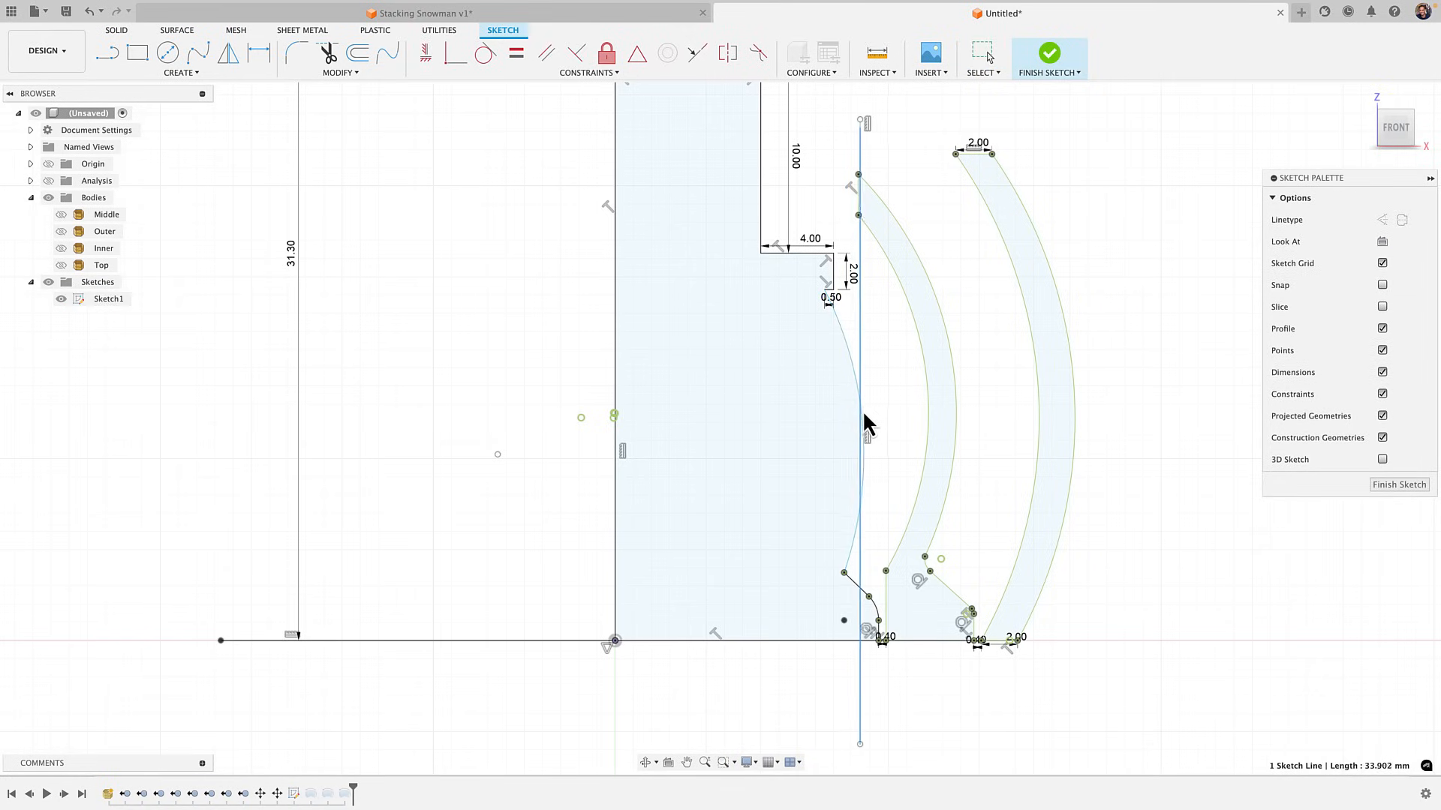
{"action": "left_click", "coordinate": [849, 371]}
{"action": "left_click_drag", "start_coordinate": [850, 377], "coordinate": [839, 380]}
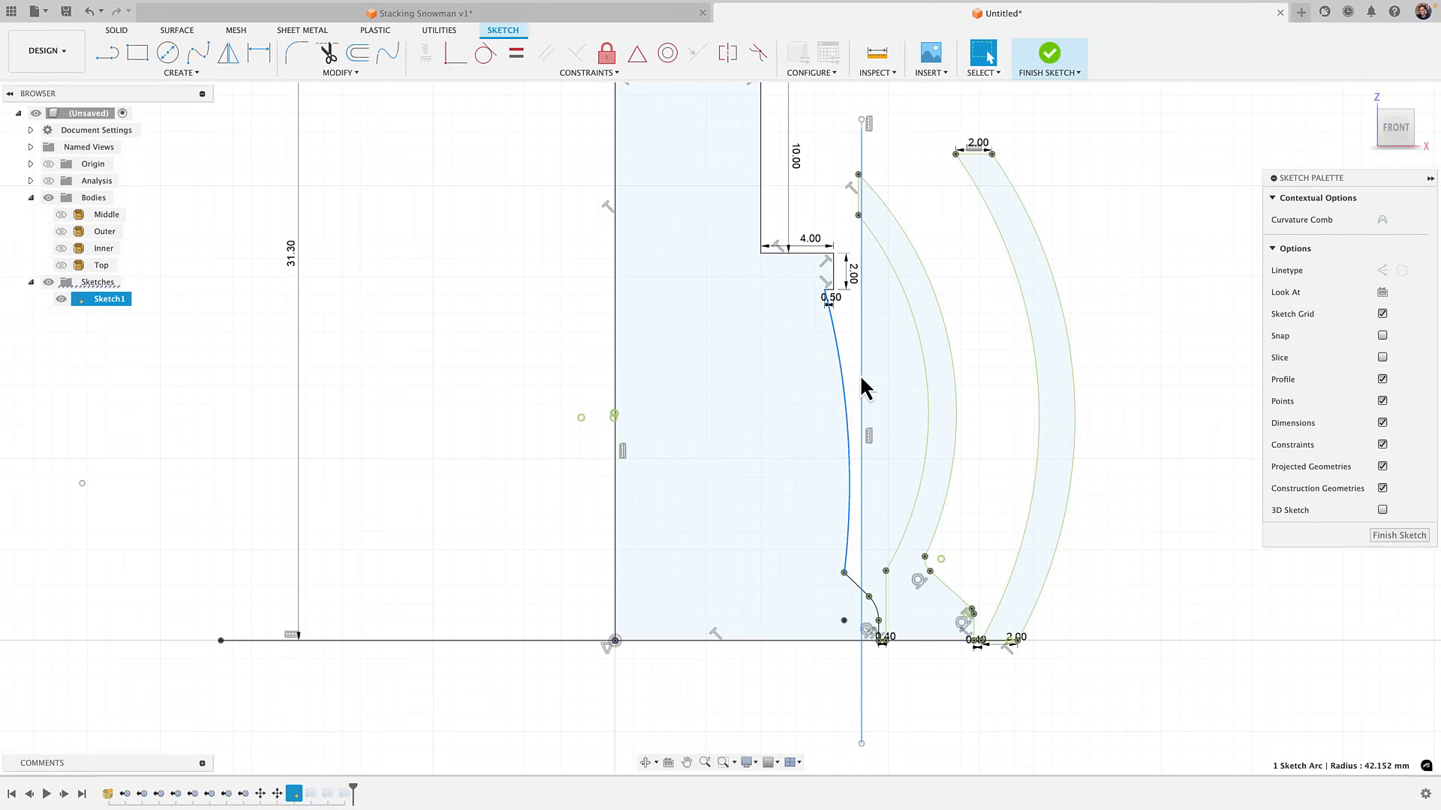
{"action": "left_click_drag", "start_coordinate": [860, 400], "coordinate": [1156, 387]}
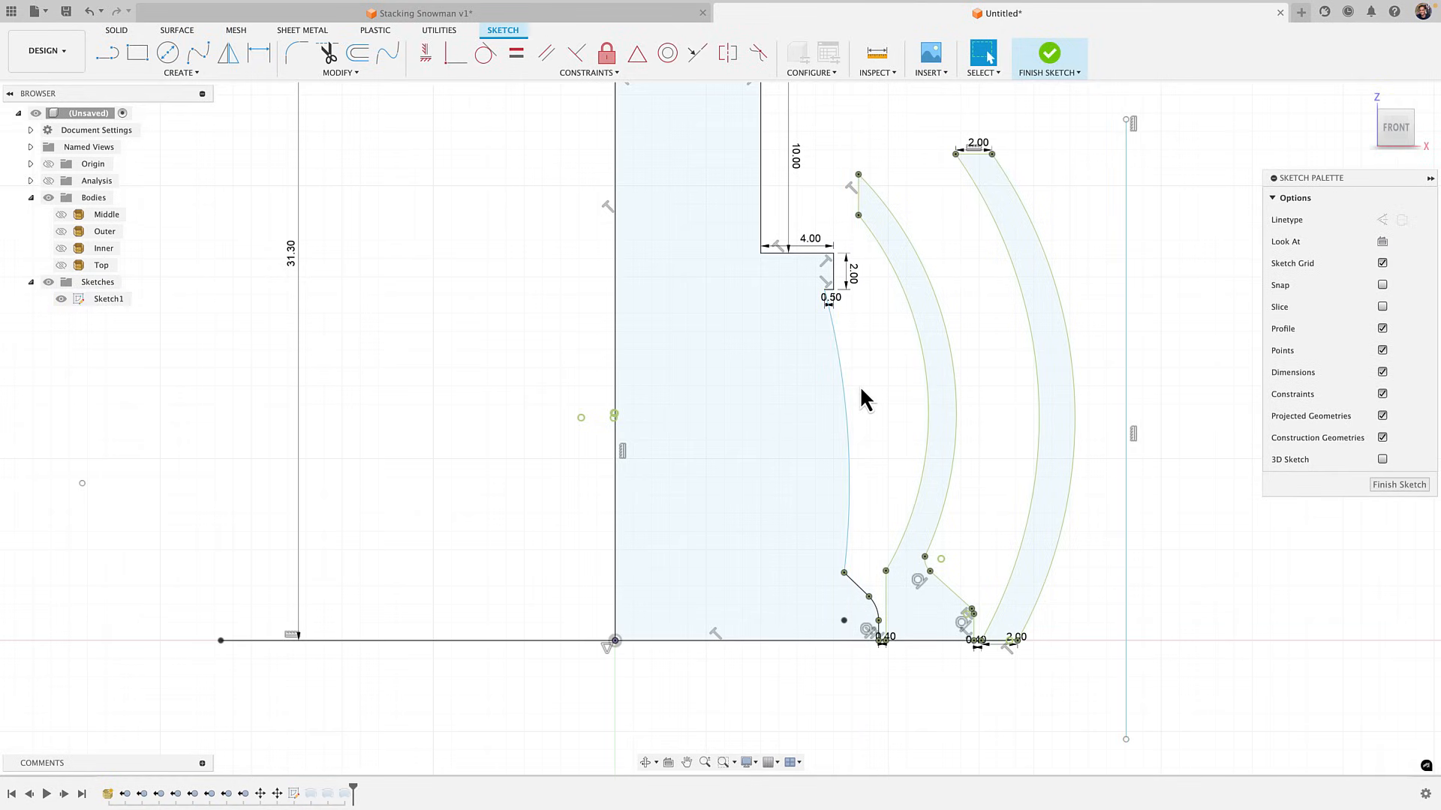
Delete the body arc and the old slanted base line, and draw a new slanted line about 4.3 mm long inward from the base fillet's upper end
{"action": "left_click", "coordinate": [830, 459]}
{"action": "left_click", "coordinate": [847, 454]}
{"action": "key", "text": "Delete"}
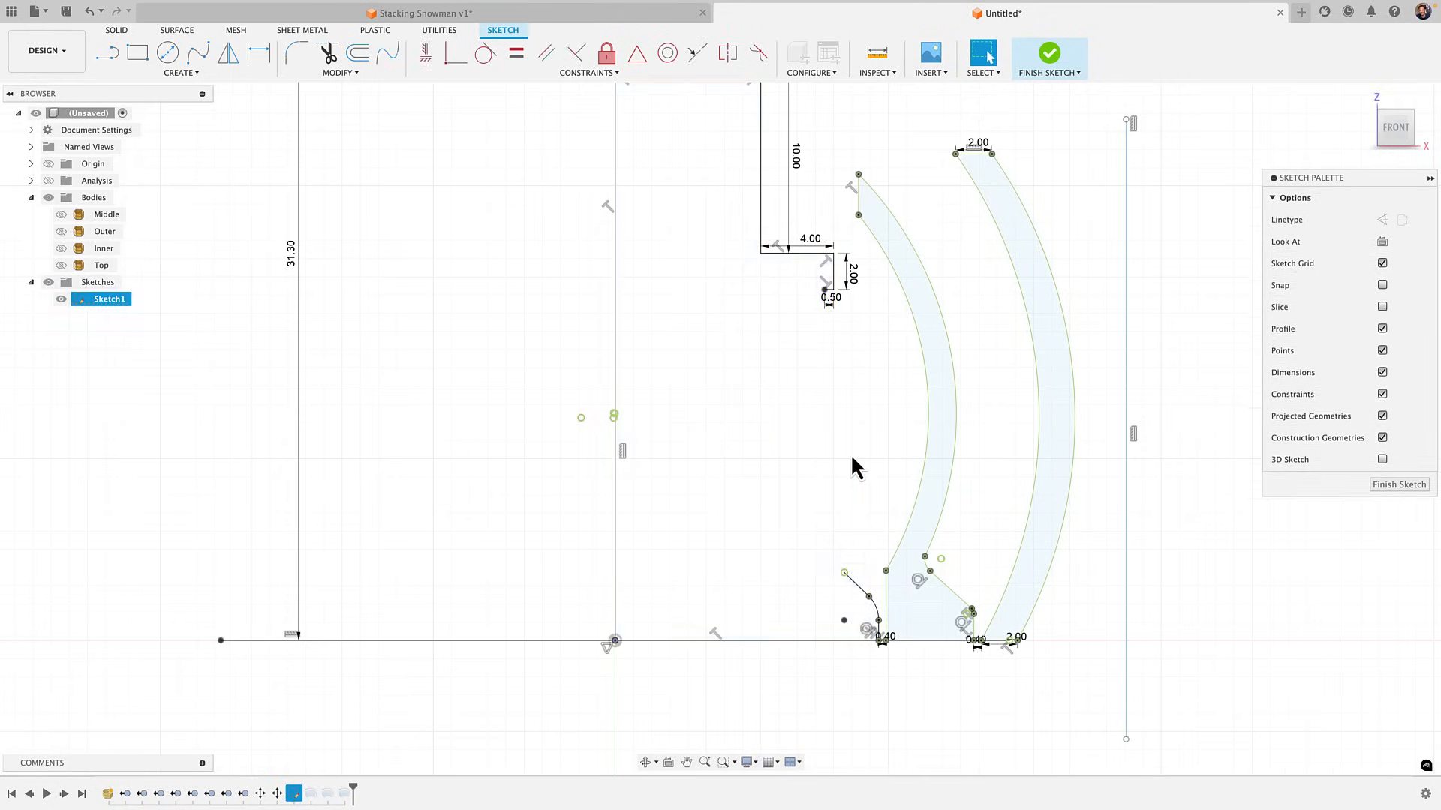
{"action": "scroll", "coordinate": [848, 559], "scroll_direction": "up", "scroll_amount": 1}
{"action": "key", "text": "l"}
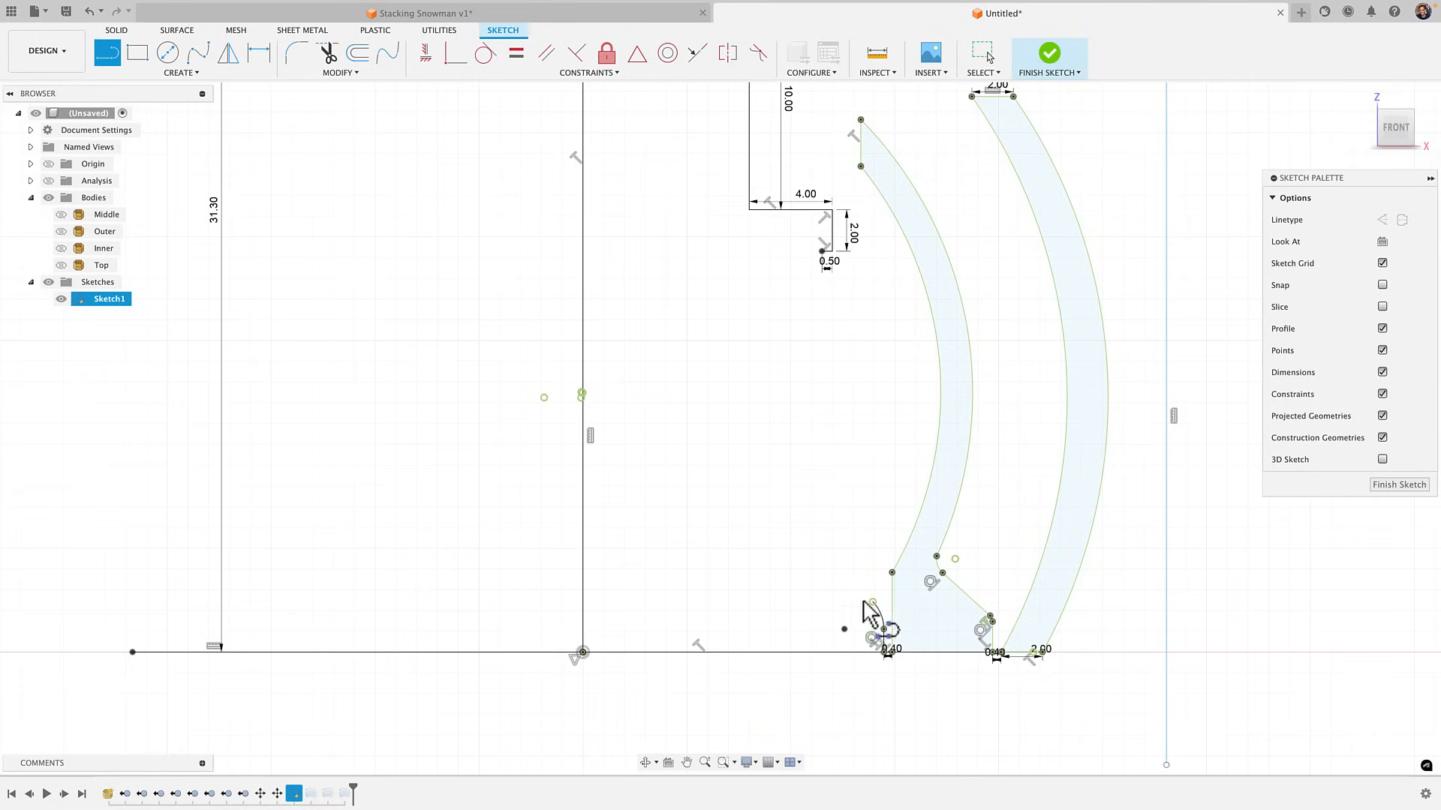
{"action": "left_click", "coordinate": [873, 602]}
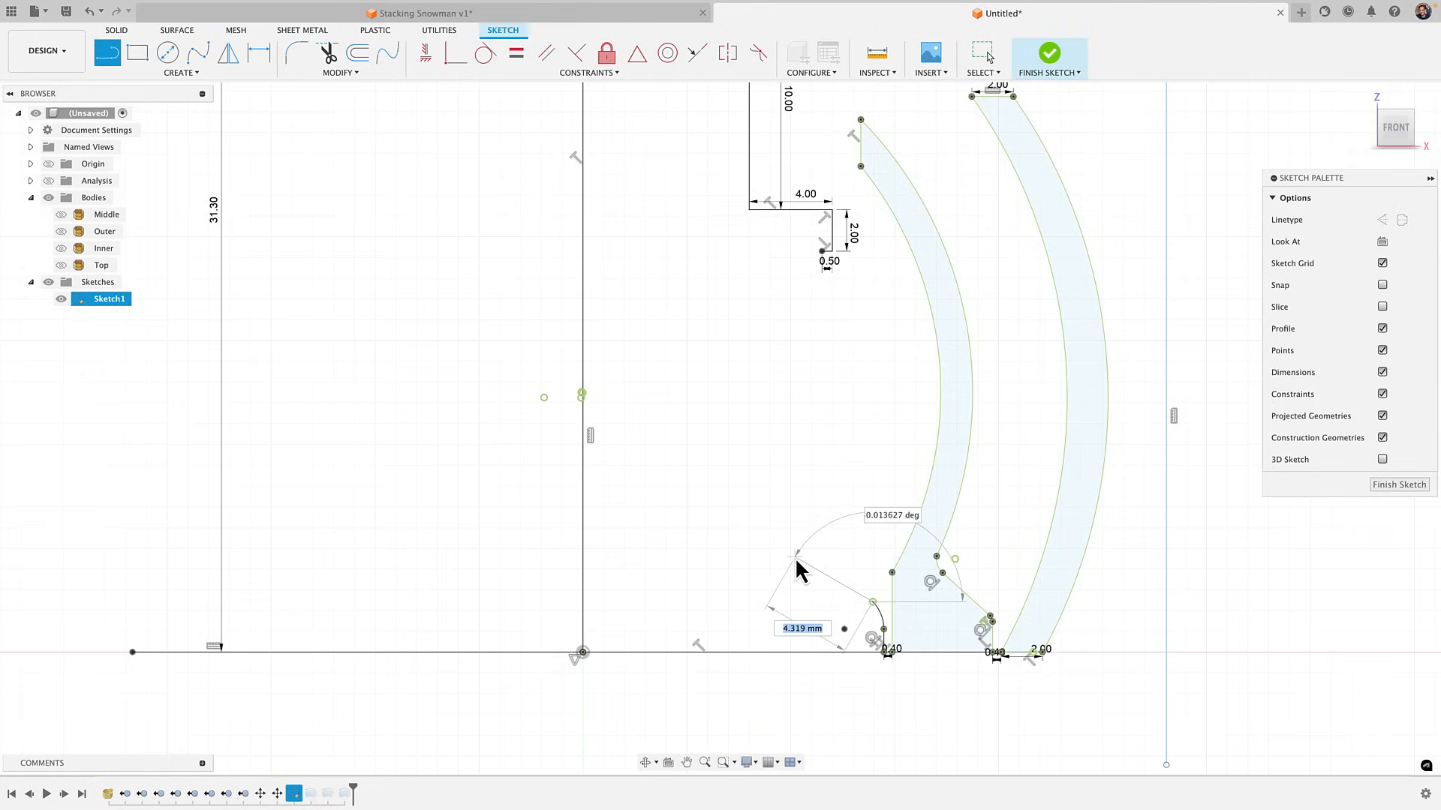
{"action": "left_click", "coordinate": [799, 559]}
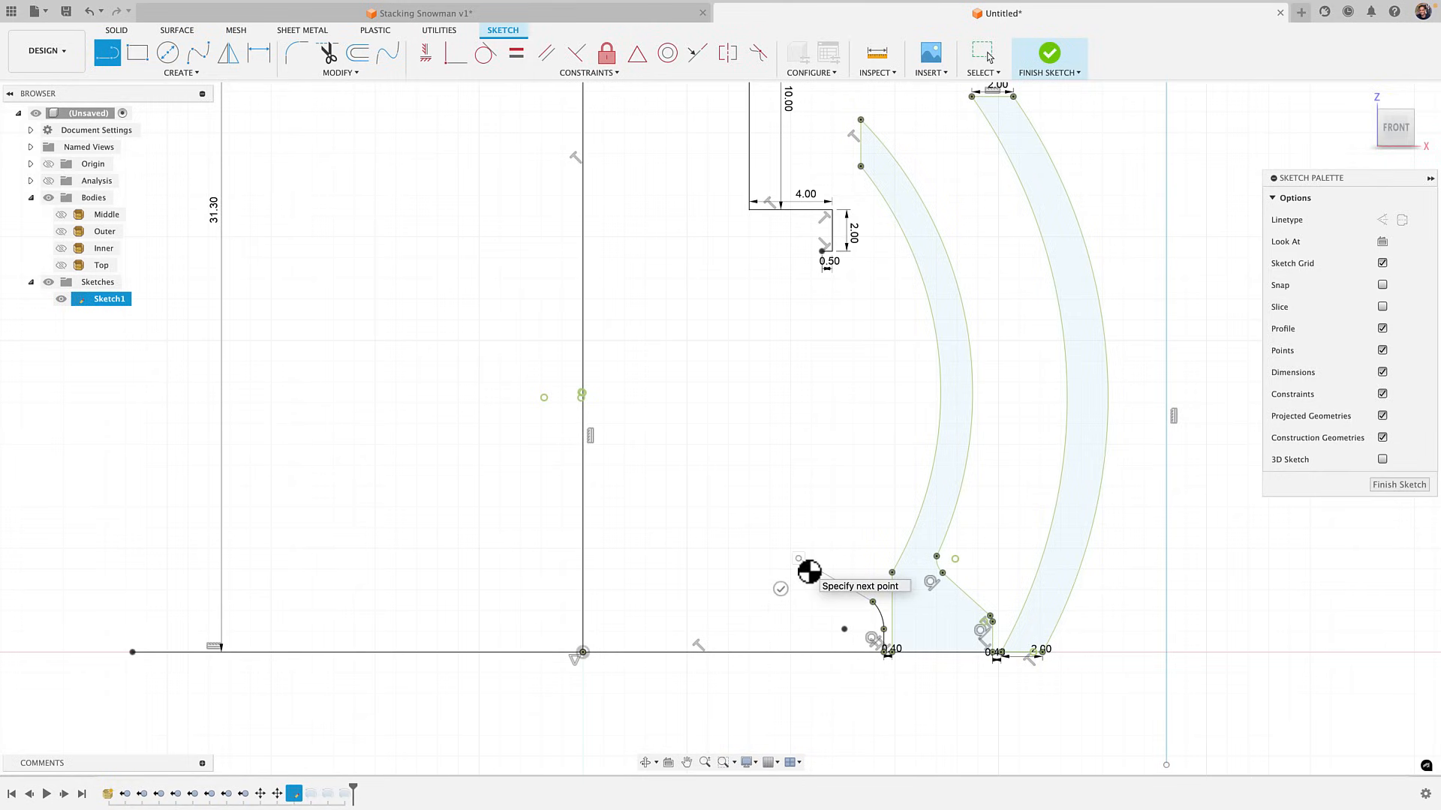
{"action": "key", "text": "Escape"}
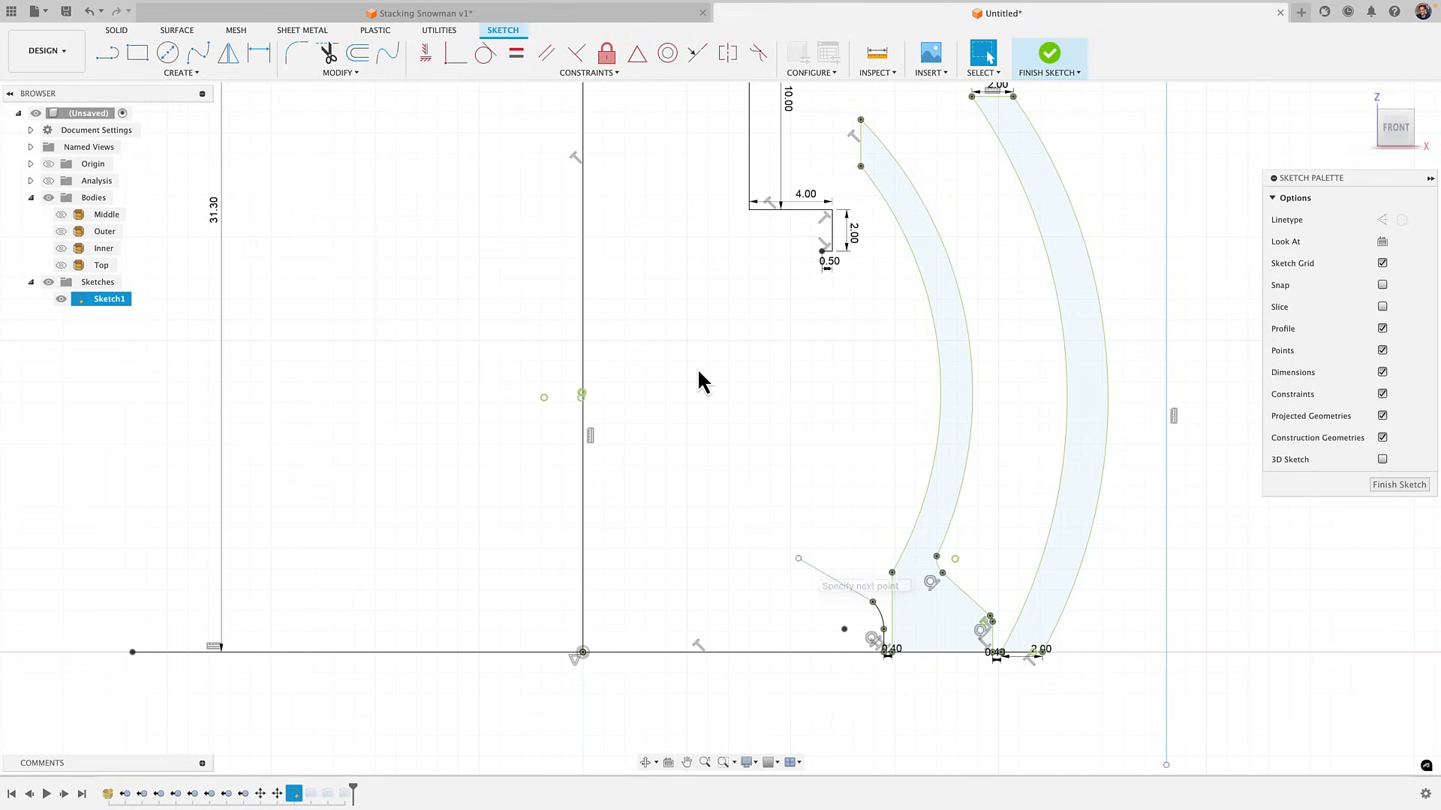
Draw a fit point spline from the slanted line's upper end through one outward-bulging middle point to the inner end of the ledge's return line
{"action": "left_click", "coordinate": [177, 73]}
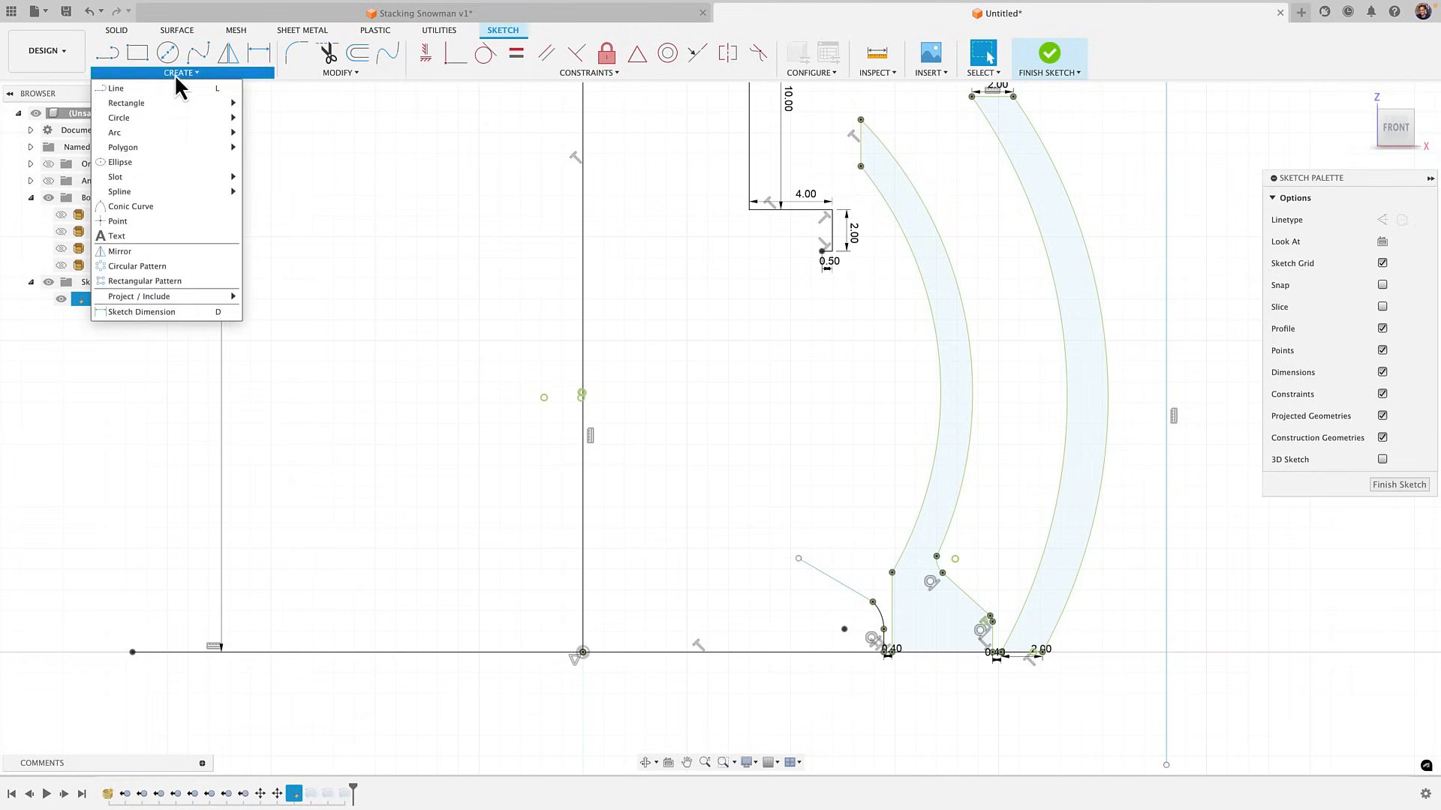
{"action": "mouse_move", "coordinate": [135, 148]}
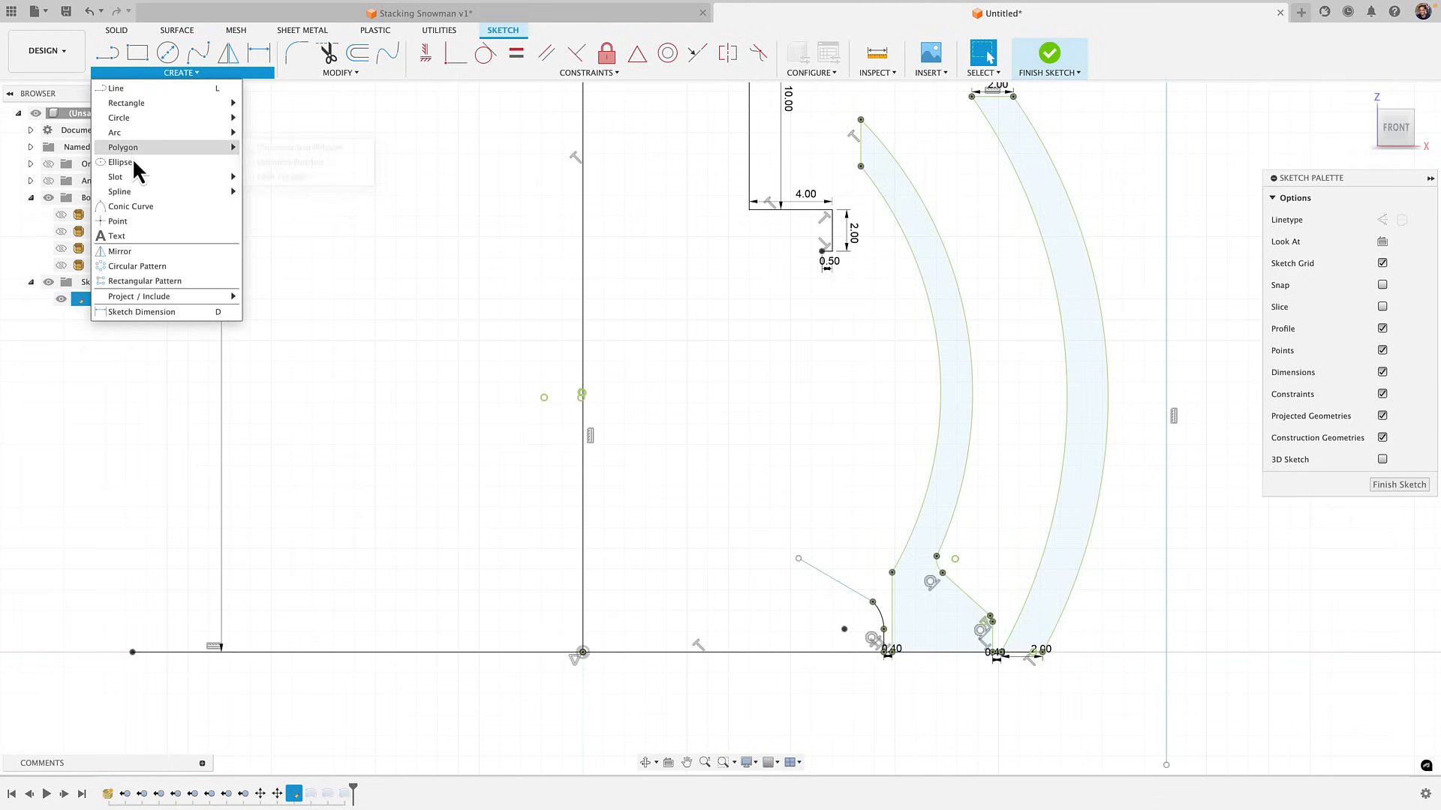
{"action": "mouse_move", "coordinate": [132, 193]}
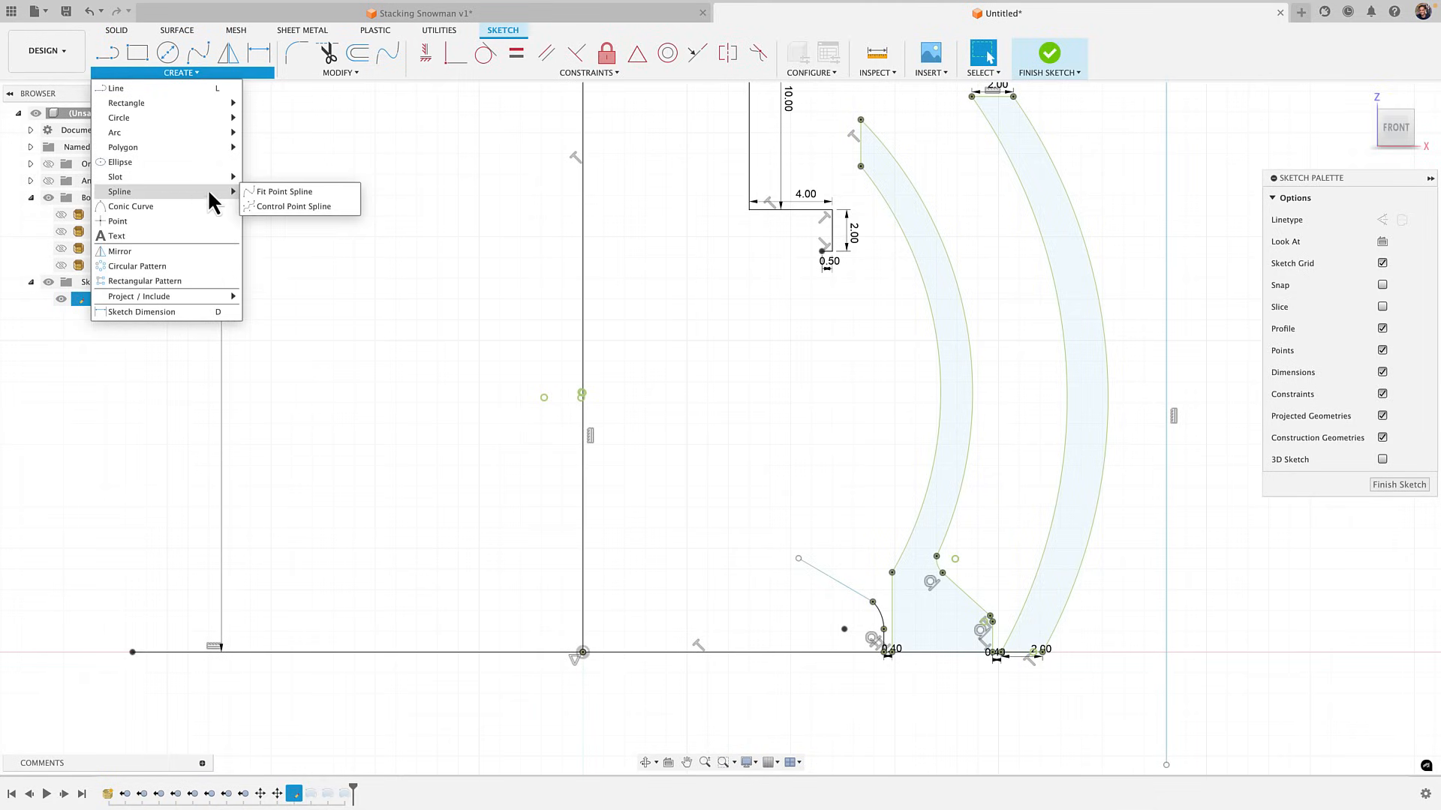
{"action": "left_click", "coordinate": [284, 192]}
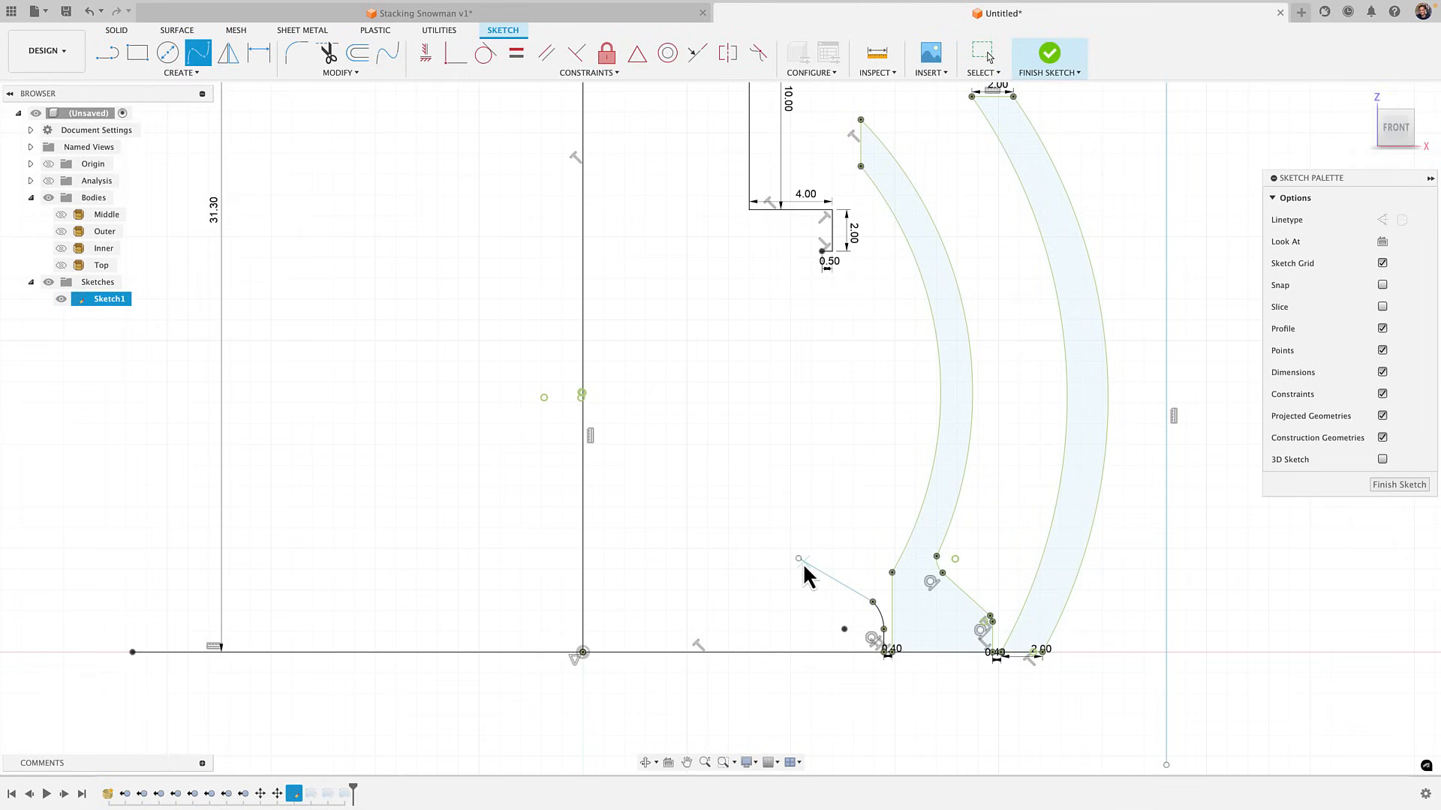
{"action": "middle_click_drag", "start_coordinate": [803, 553], "coordinate": [793, 577]}
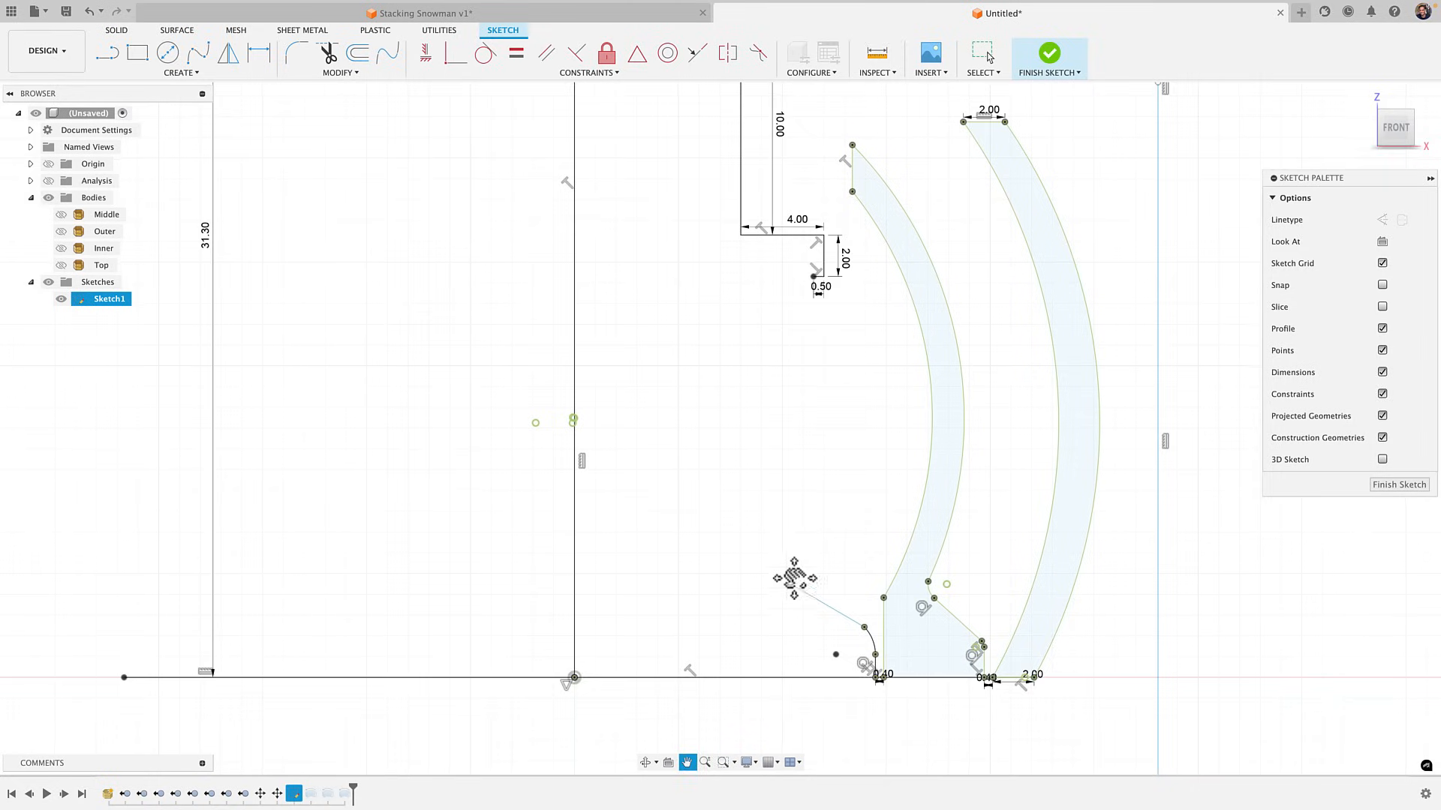
{"action": "left_click", "coordinate": [789, 584]}
{"action": "left_click", "coordinate": [863, 438]}
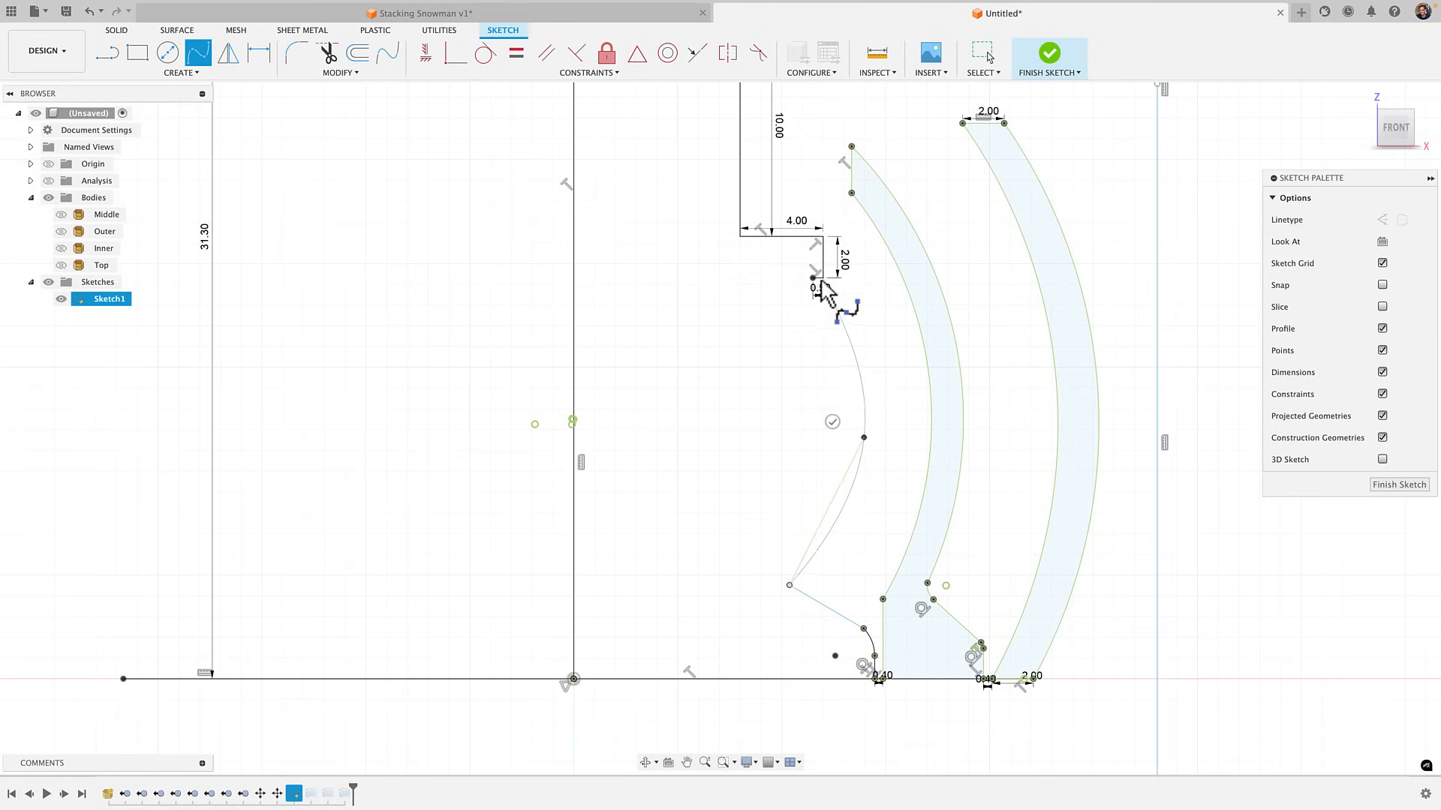
{"action": "left_click", "coordinate": [782, 297]}
{"action": "key", "text": "Escape"}
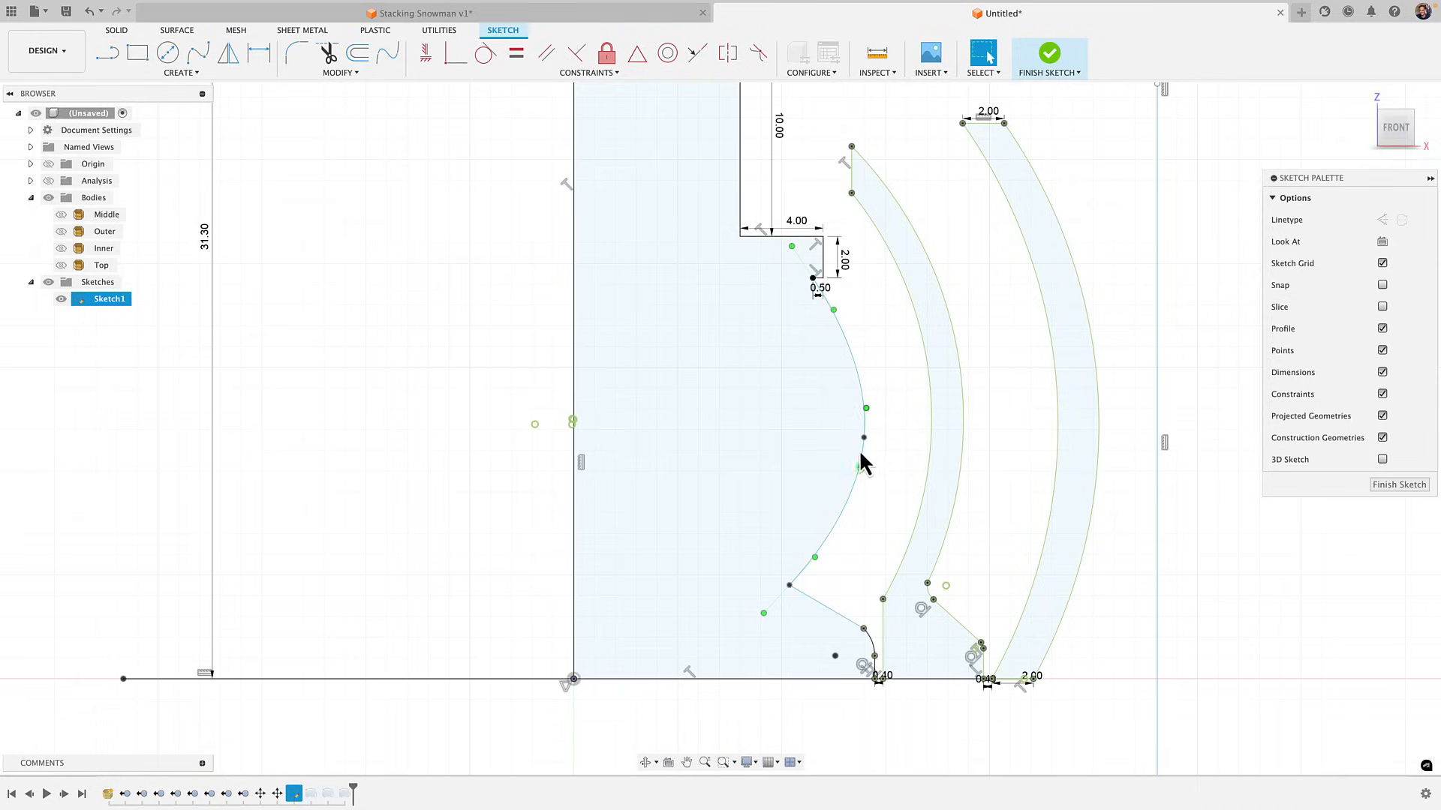
Shift the spline's middle point and lower end inward, and align the vertical reference line with the middle ring's upper inner edge
{"action": "left_click_drag", "start_coordinate": [864, 438], "coordinate": [848, 436]}
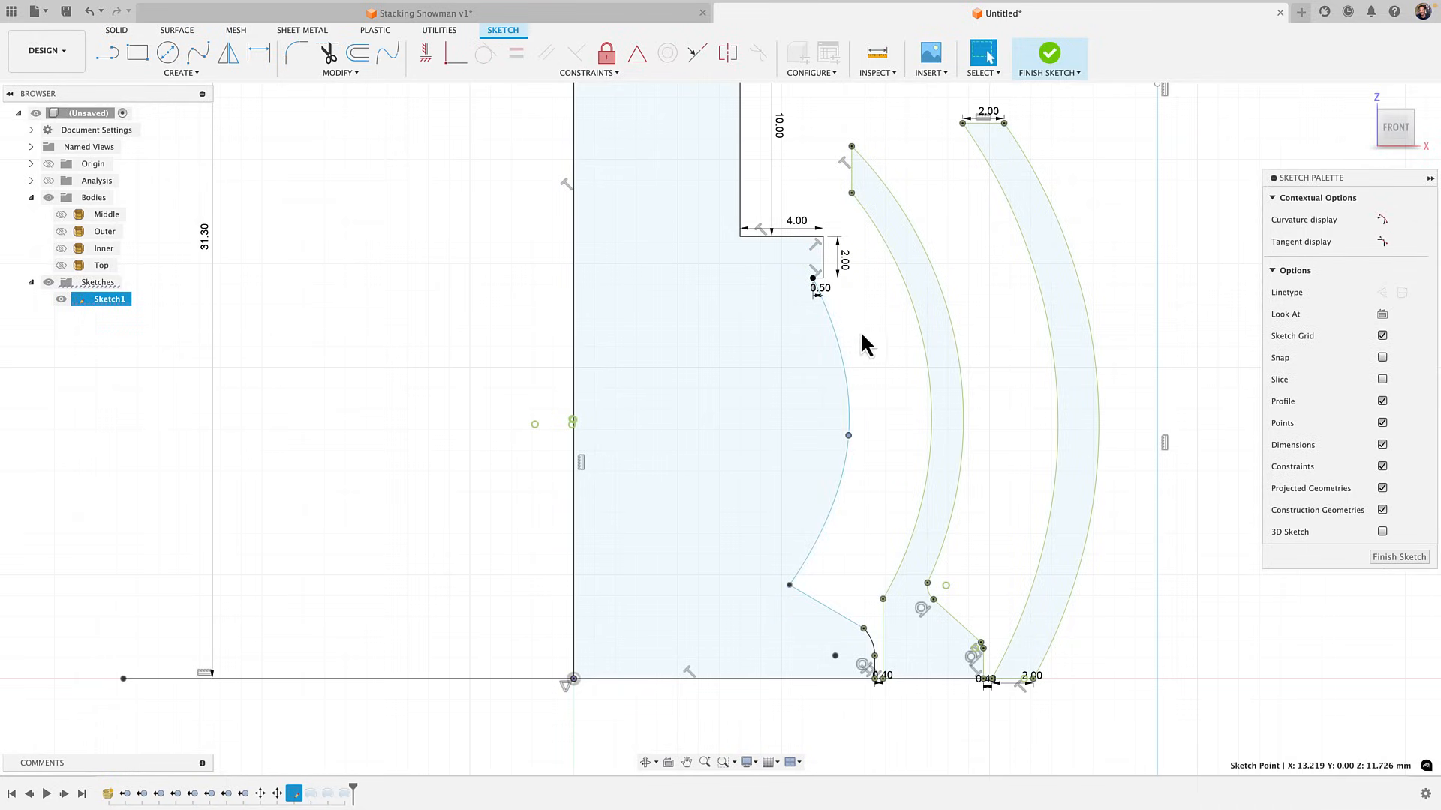
{"action": "left_click_drag", "start_coordinate": [790, 584], "coordinate": [782, 579]}
{"action": "left_click_drag", "start_coordinate": [1157, 343], "coordinate": [849, 335]}
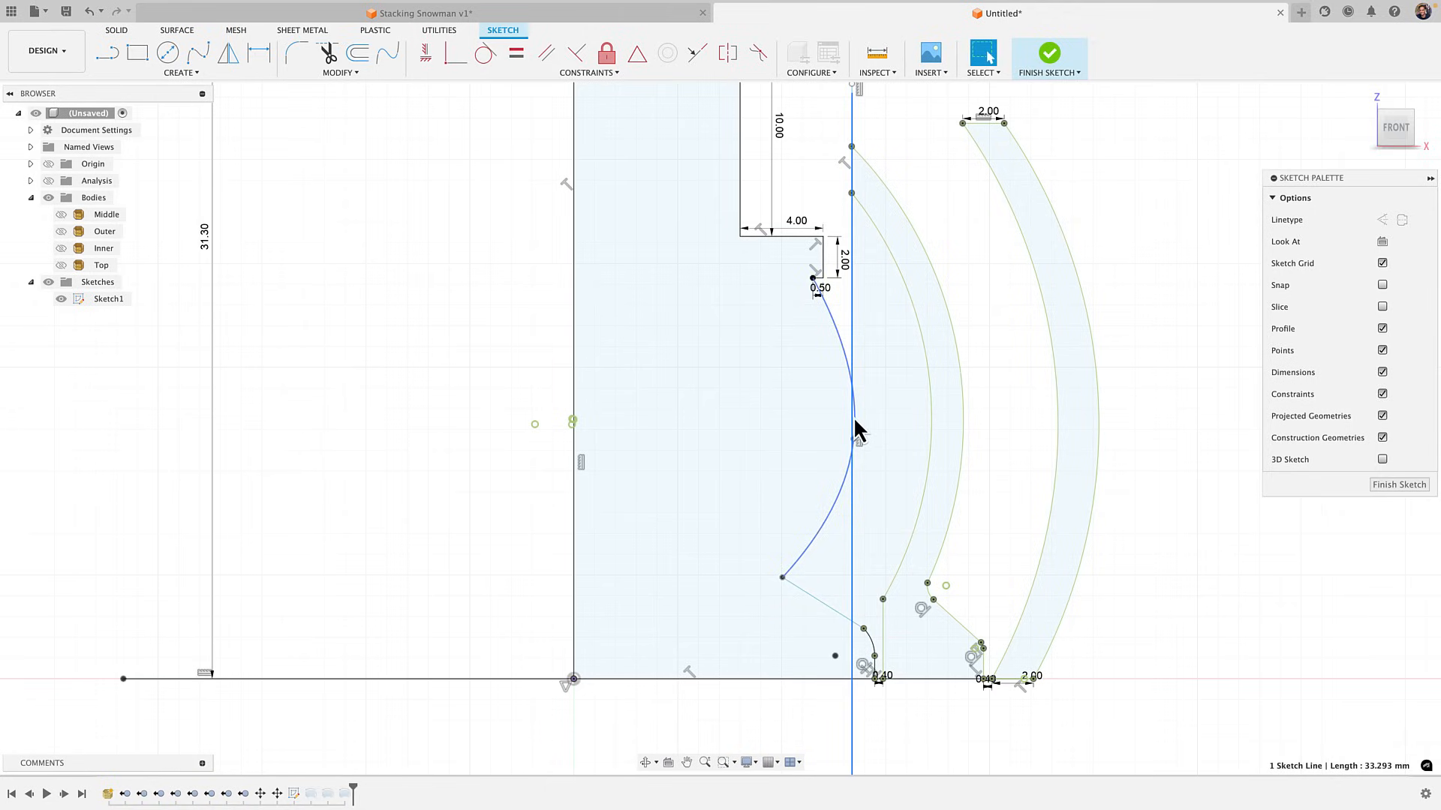
Pull the spline's bulge inside the vertical reference line and move its lower end slightly farther inward
{"action": "left_click", "coordinate": [847, 417]}
{"action": "left_click_drag", "start_coordinate": [847, 418], "coordinate": [844, 420]}
{"action": "scroll", "coordinate": [843, 423], "scroll_direction": "up", "scroll_amount": 1}
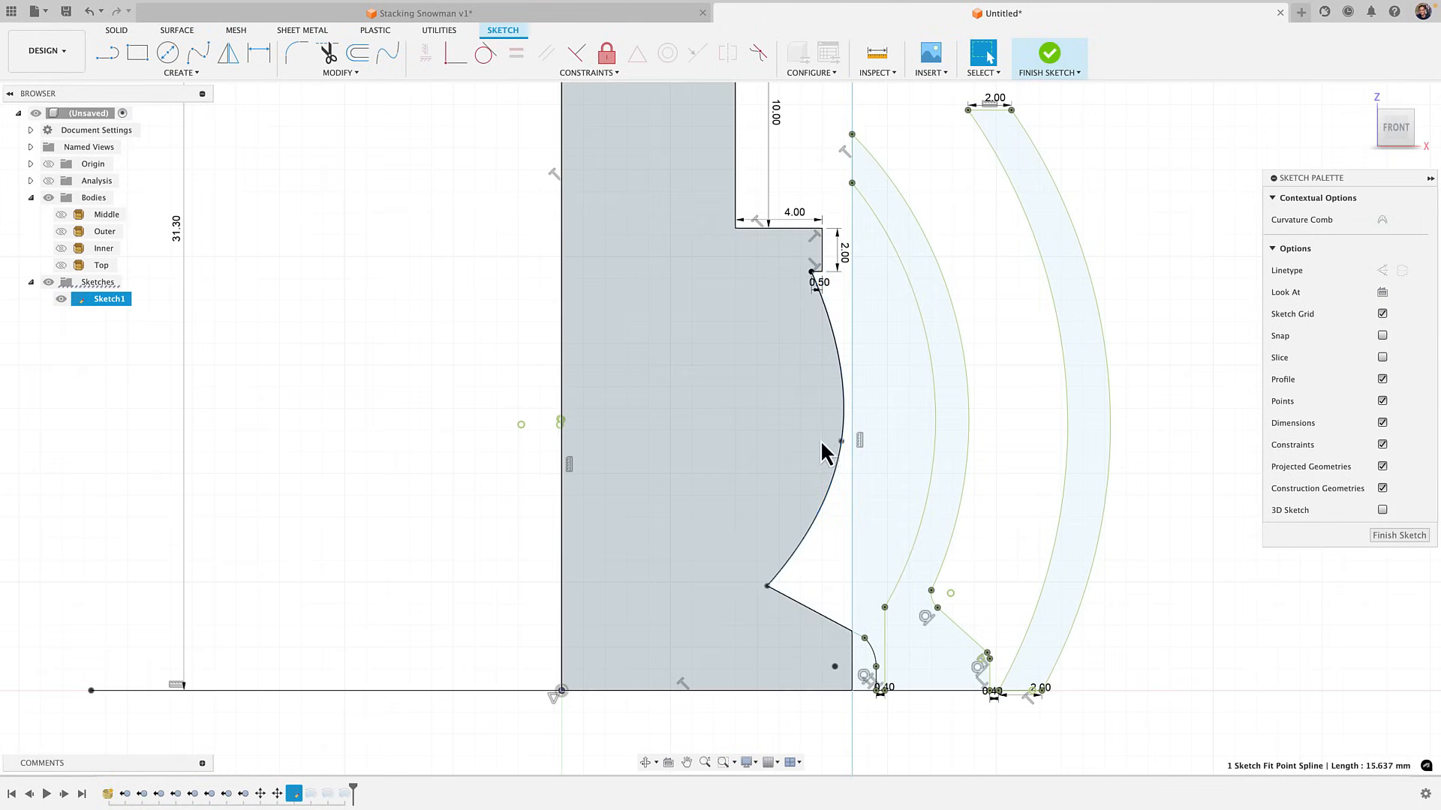
{"action": "left_click_drag", "start_coordinate": [767, 587], "coordinate": [763, 588]}
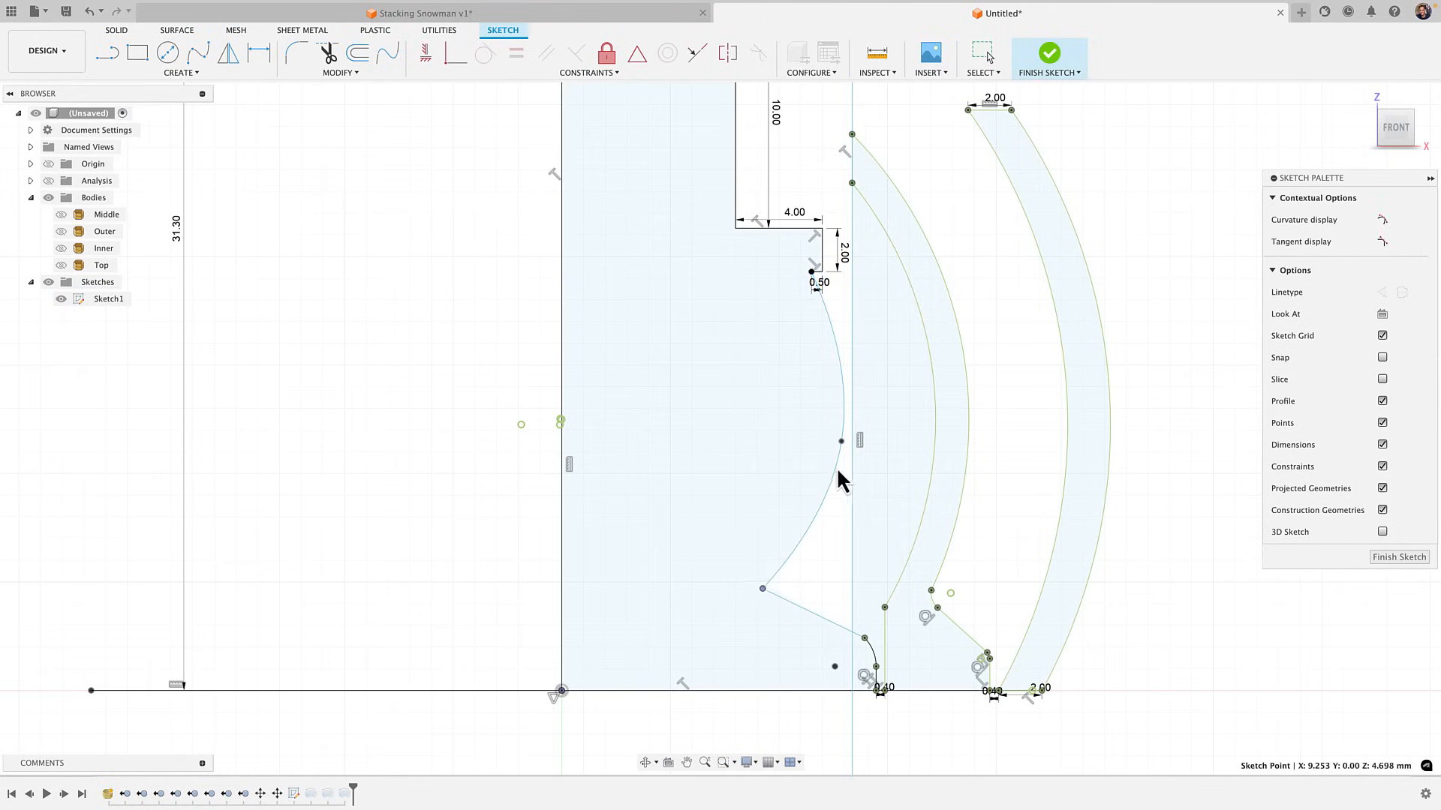
{"action": "left_click_drag", "start_coordinate": [841, 422], "coordinate": [837, 425]}
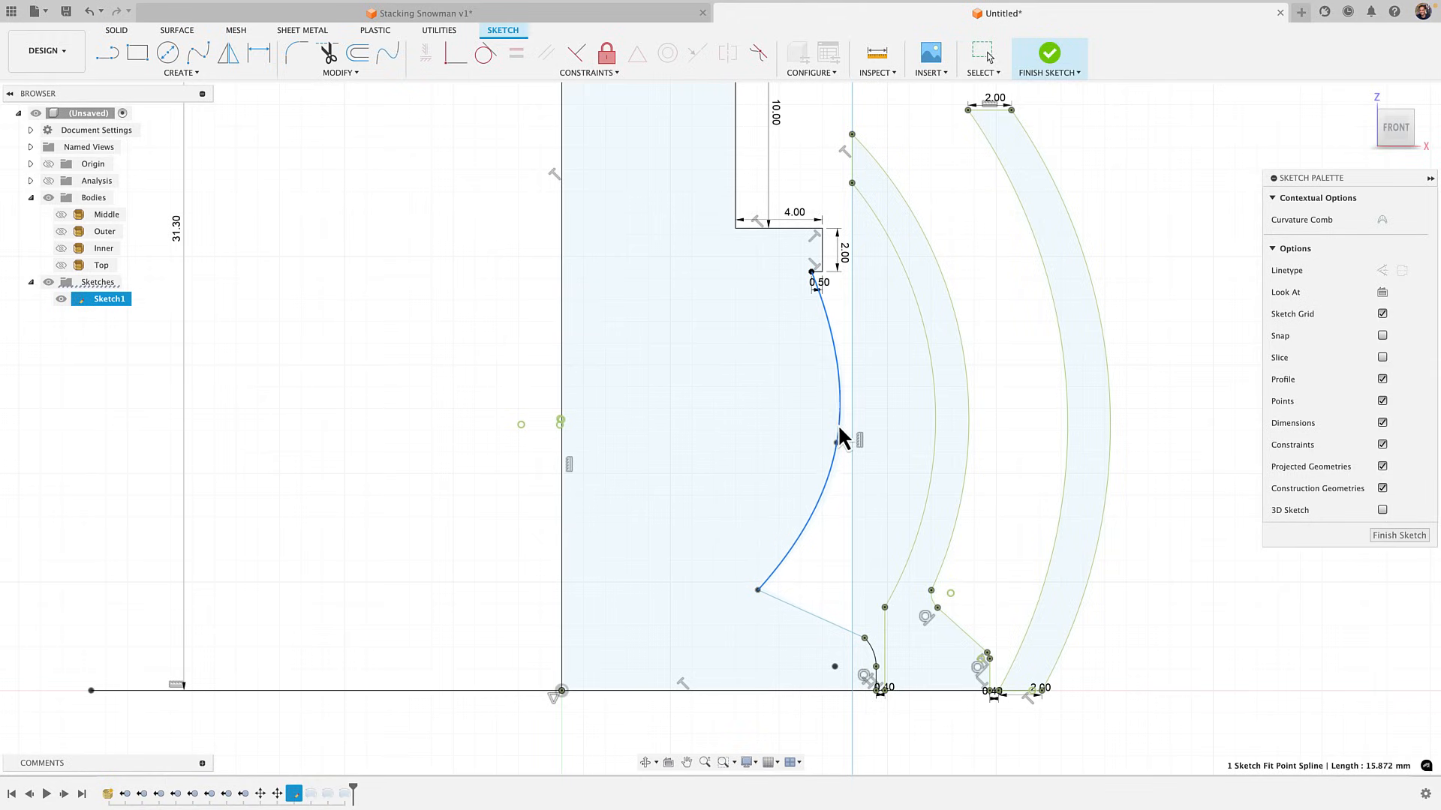
Raise the junction of the spline and slanted base line to steepen the slope, and shift the spline's middle point up slightly
{"action": "left_click", "coordinate": [758, 590]}
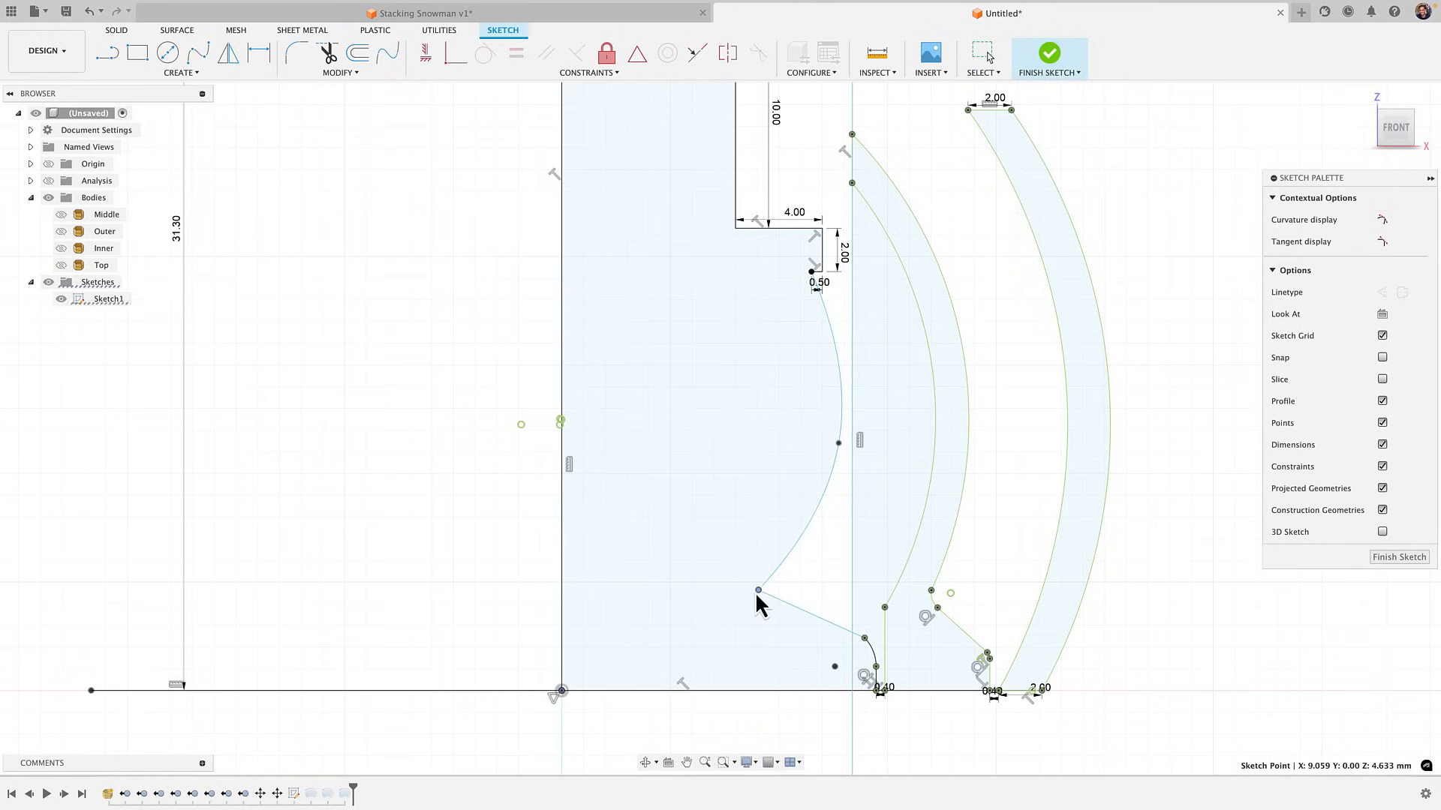
{"action": "mouse_move", "coordinate": [758, 590]}
{"action": "left_mouse_down"}
{"action": "mouse_move", "coordinate": [776, 553]}
{"action": "mouse_move", "coordinate": [771, 573]}
{"action": "left_mouse_up"}
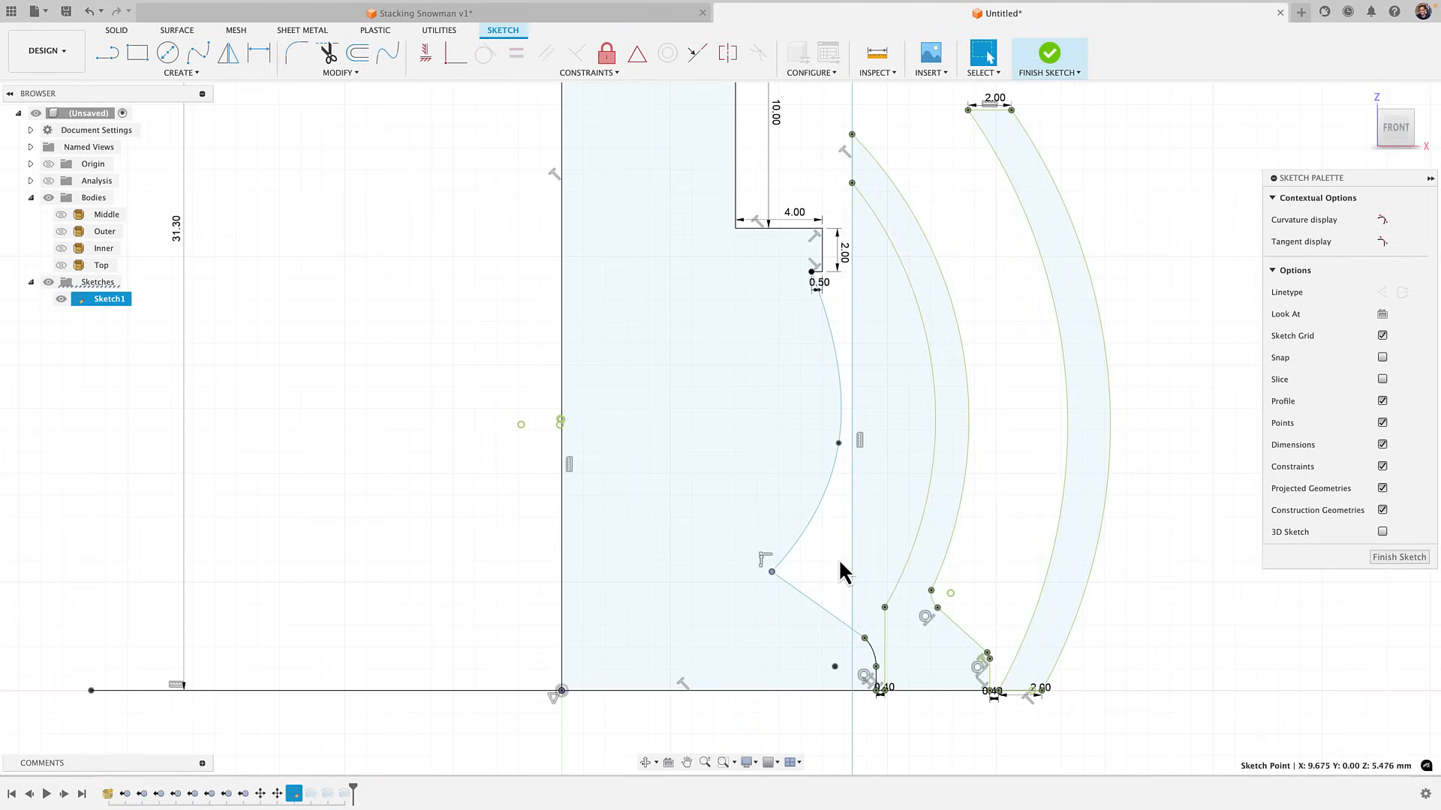
{"action": "left_click_drag", "start_coordinate": [769, 572], "coordinate": [764, 570]}
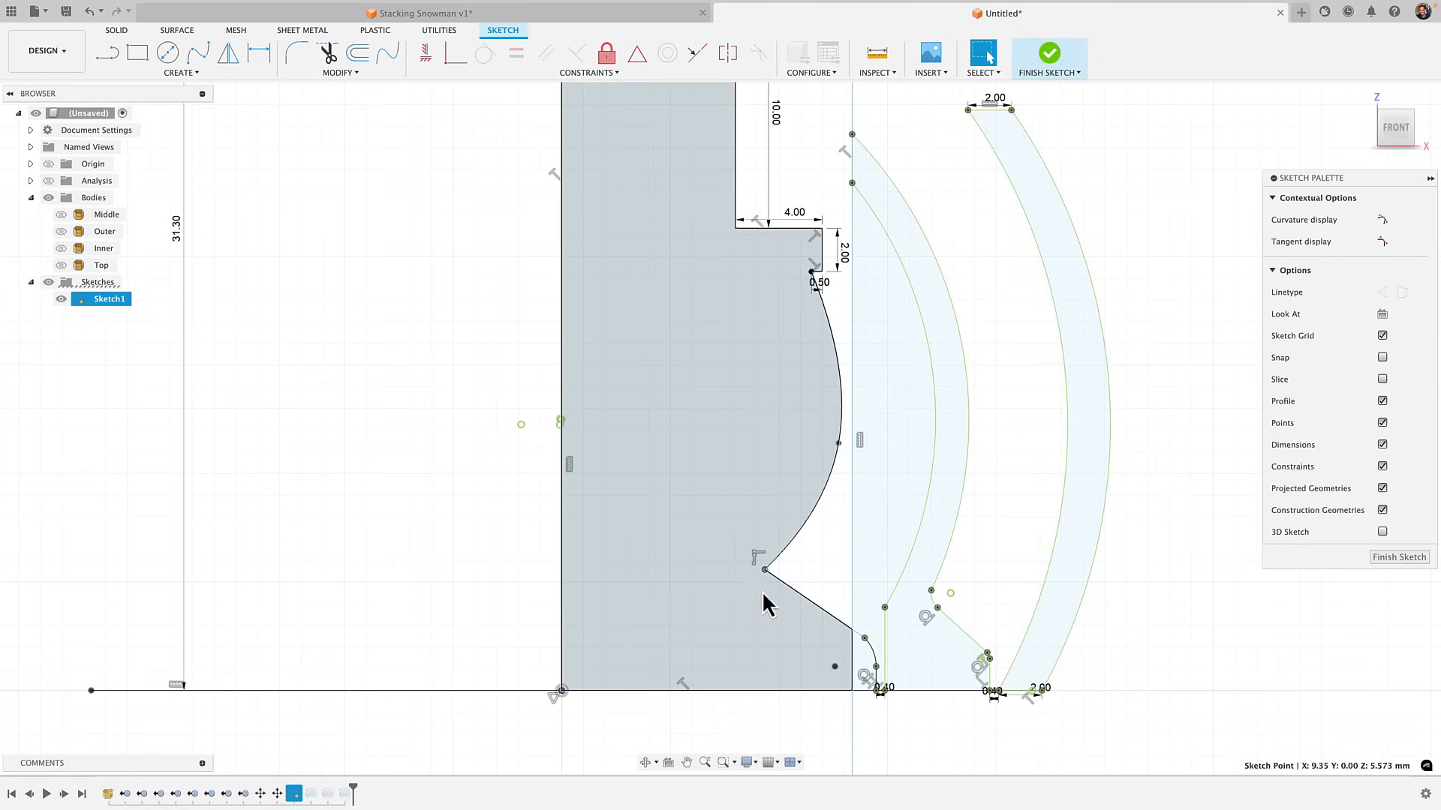
{"action": "left_click_drag", "start_coordinate": [764, 571], "coordinate": [762, 565]}
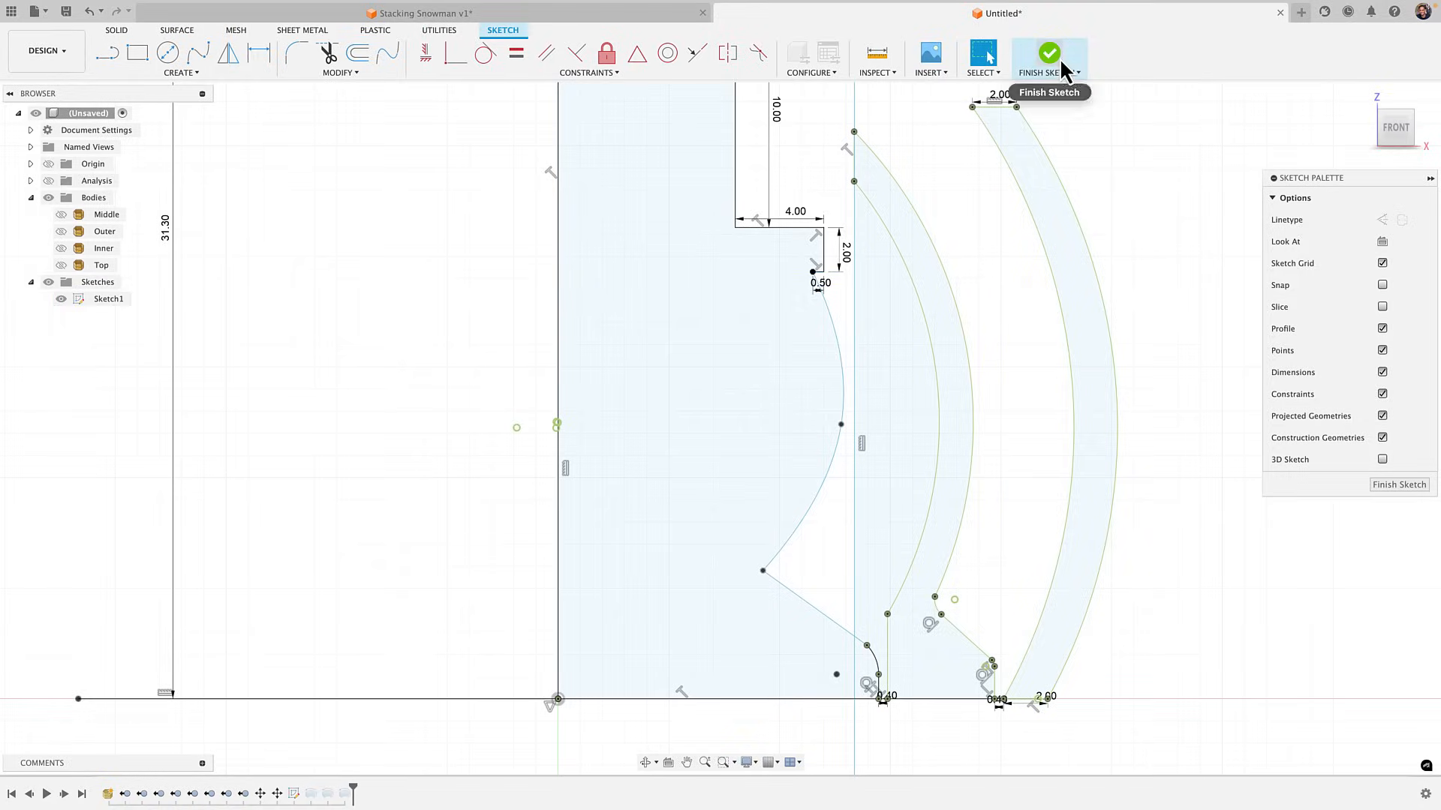
Finish the sketch and hide the Outer Solid body
{"action": "left_click", "coordinate": [1060, 57]}
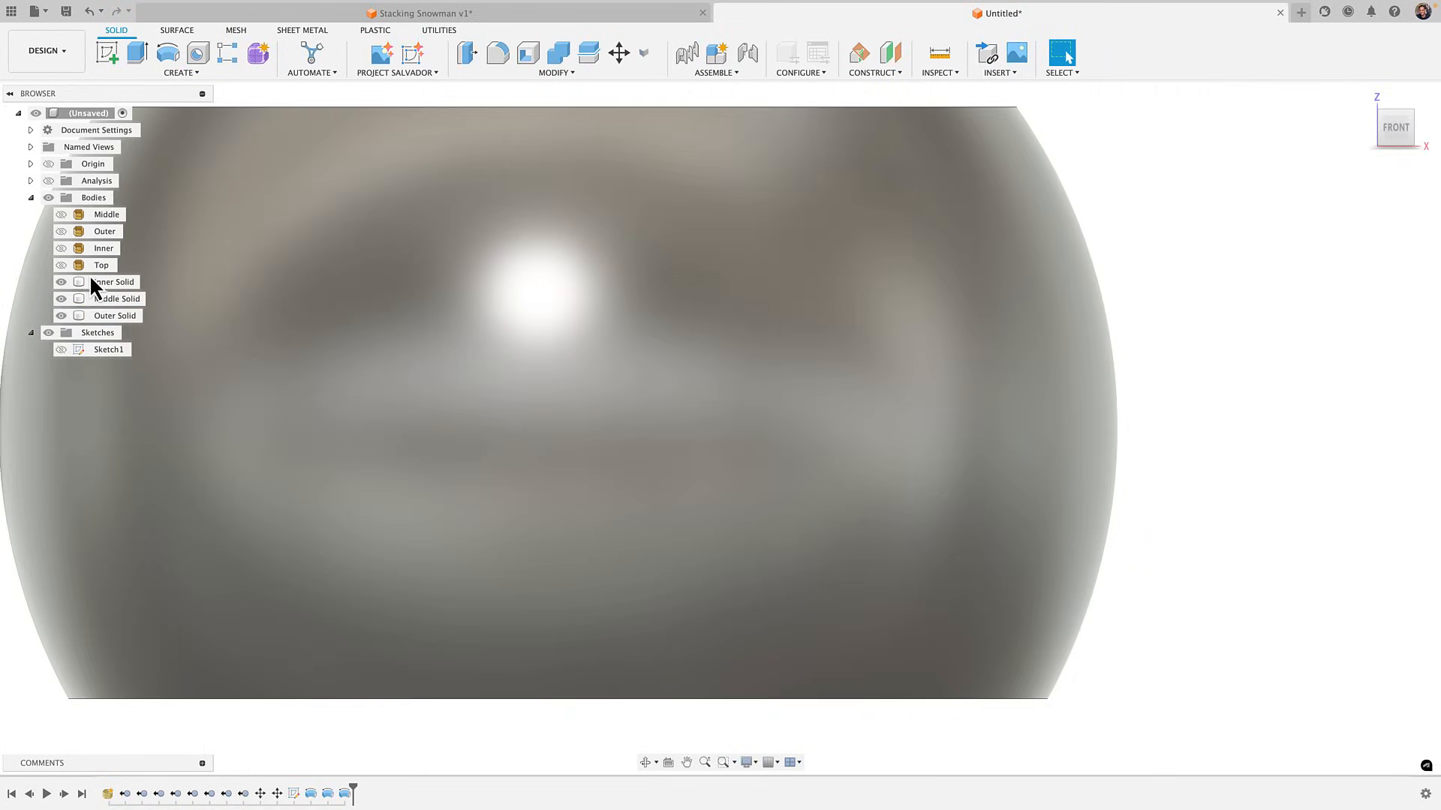
{"action": "left_click", "coordinate": [60, 316]}
{"action": "left_click", "coordinate": [61, 315]}
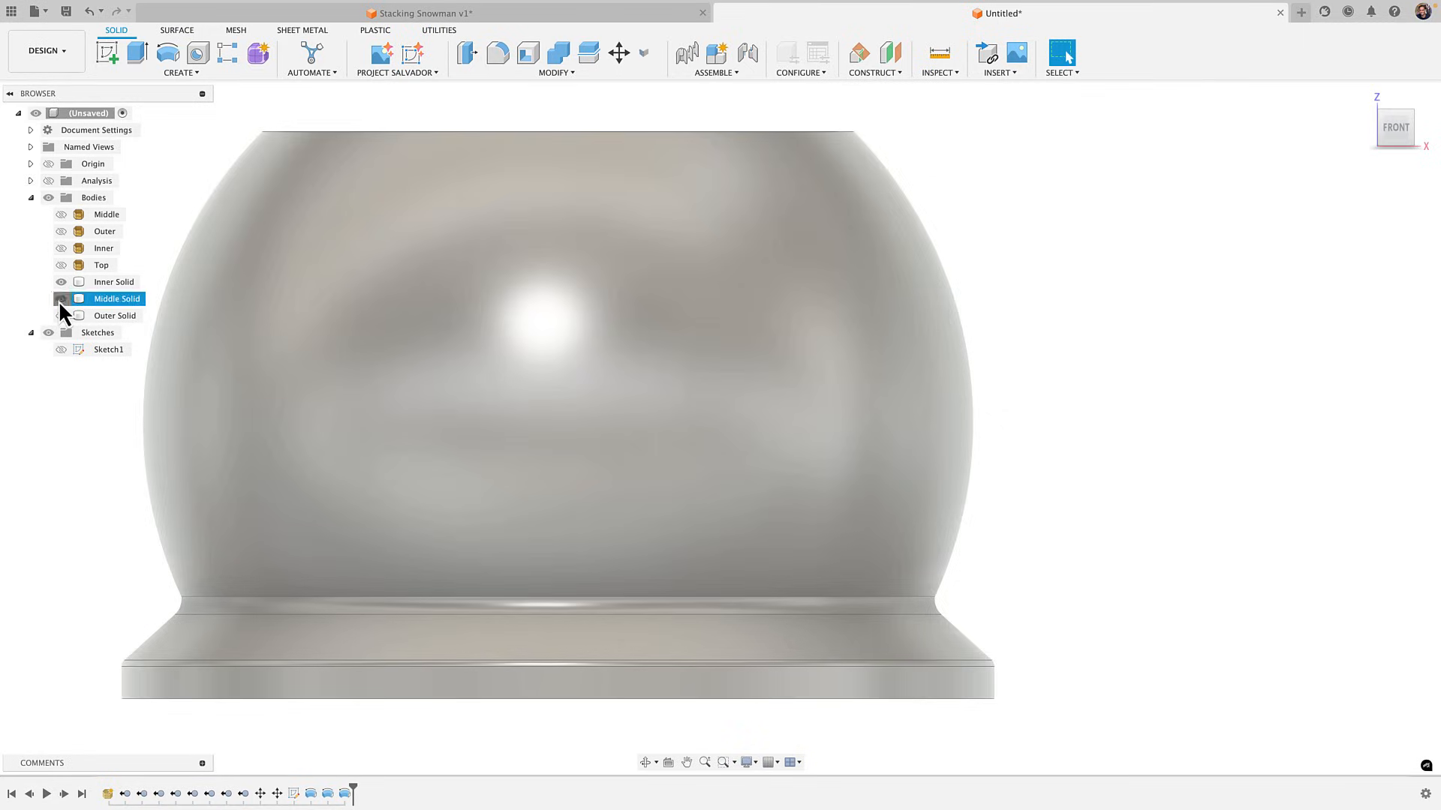
Hide the Middle Solid body and add the stepped stem profile to the Inner Solid's revolve feature
{"action": "left_click", "coordinate": [61, 299]}
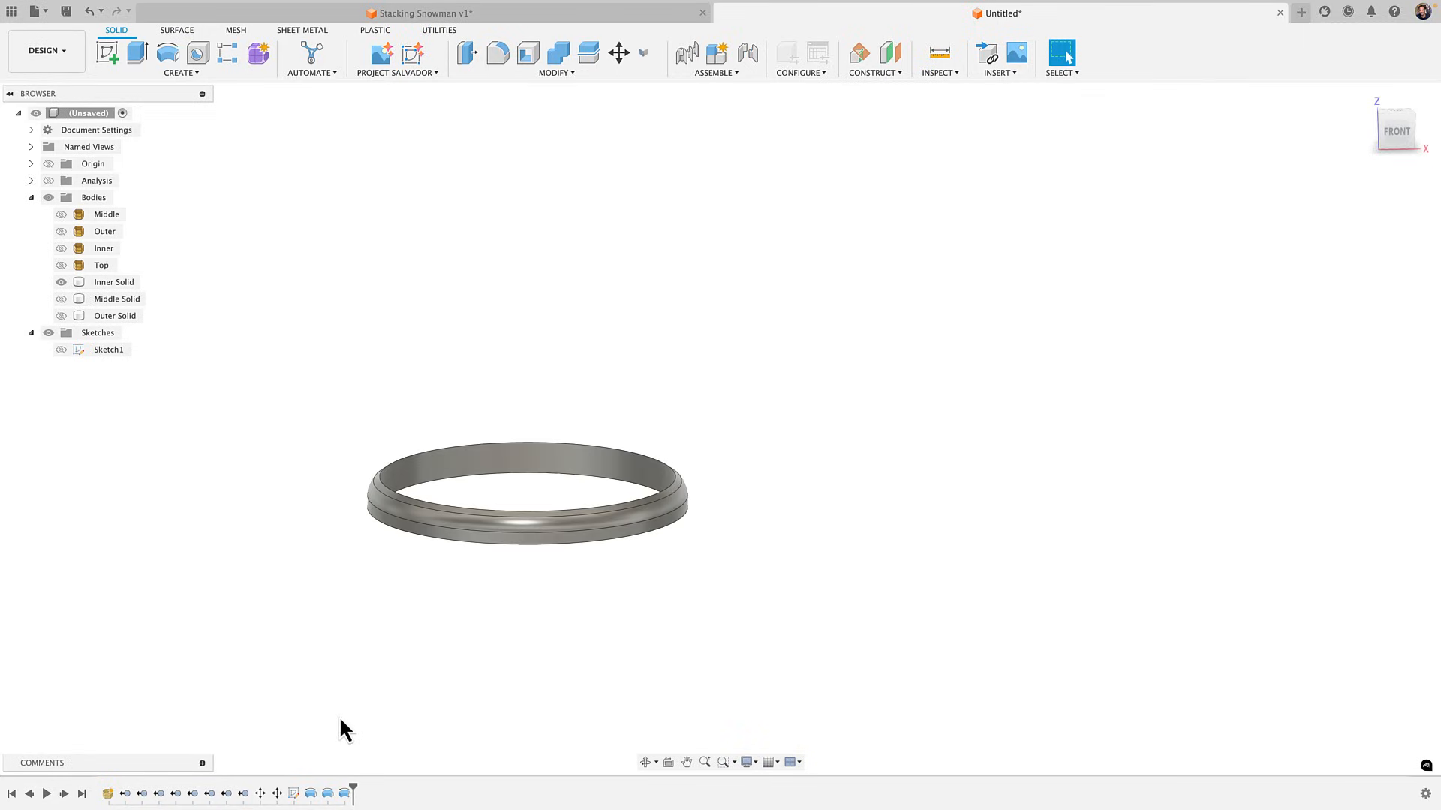
{"action": "double_click", "coordinate": [310, 793]}
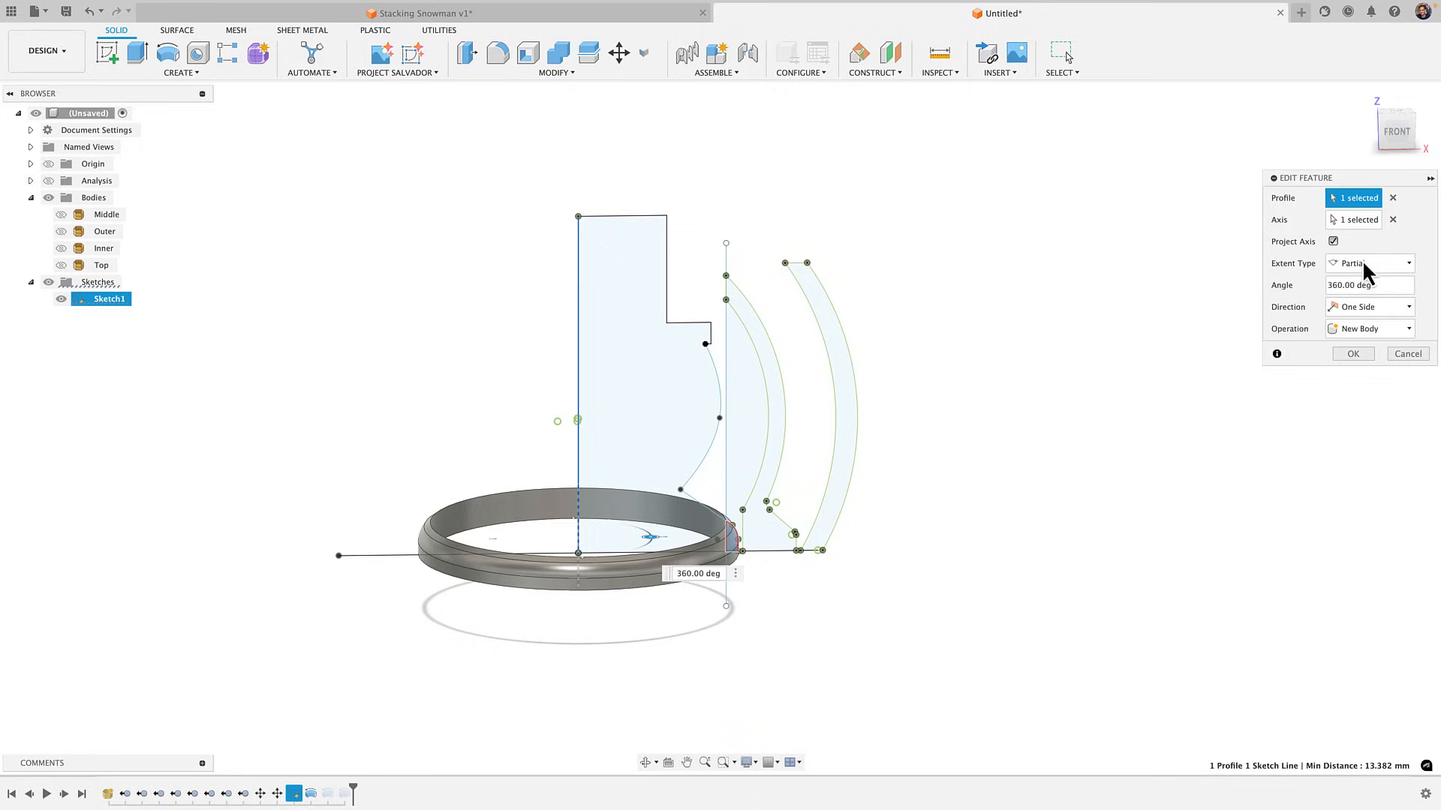
{"action": "left_click", "coordinate": [634, 396]}
{"action": "left_click", "coordinate": [1351, 354]}
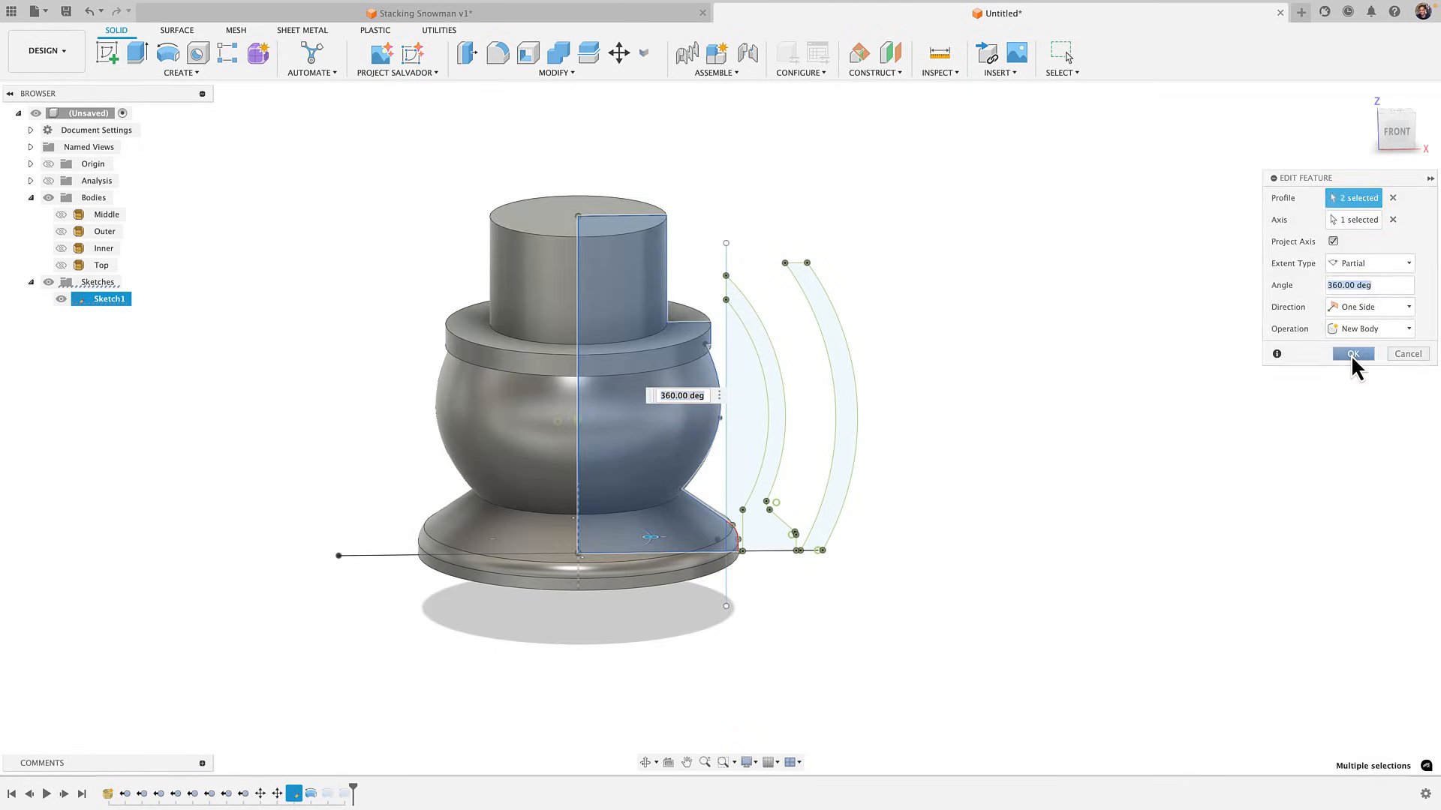
Hide Sketch1 so only the revolved Inner Solid body is displayed
{"action": "mouse_move", "coordinate": [1114, 447]}
{"action": "middle_mouse_down", "text": "shift"}
{"action": "mouse_move", "coordinate": [1118, 411]}
{"action": "mouse_move", "coordinate": [1119, 425]}
{"action": "middle_mouse_up", "text": "shift"}
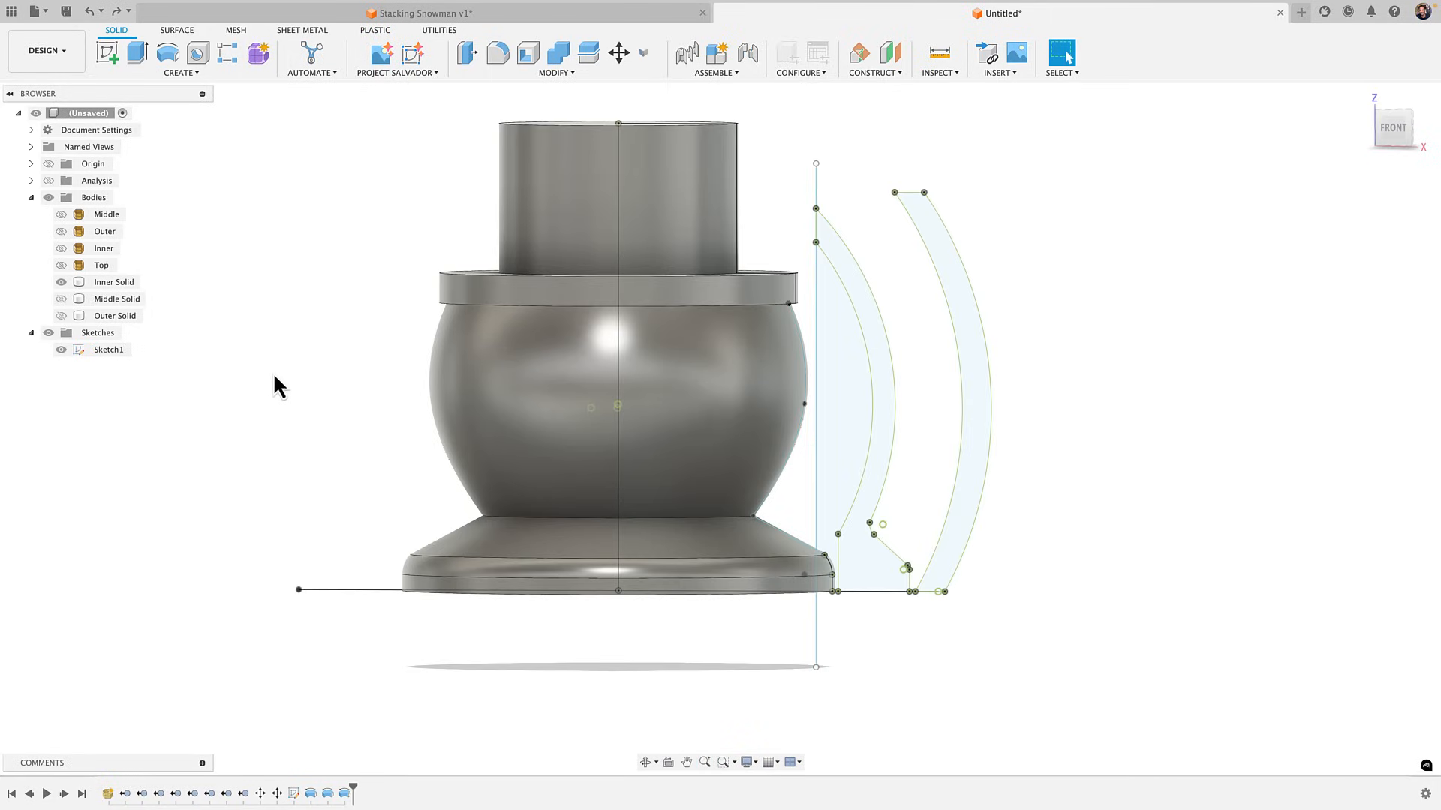
{"action": "left_click", "coordinate": [68, 351]}
{"action": "left_click", "coordinate": [66, 348]}
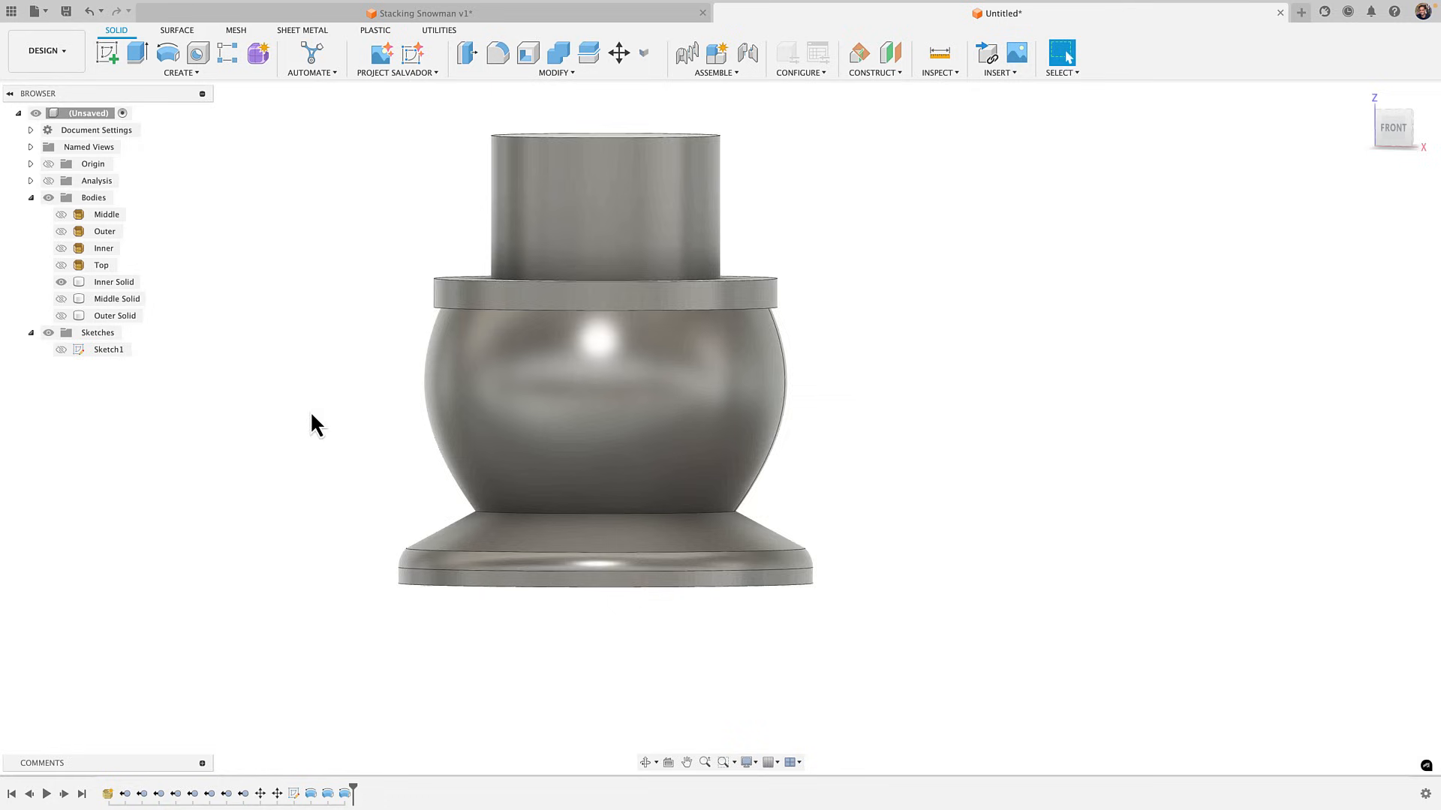
Create a construction plane offset -21.439 mm from the XZ plane, in front of the Inner Solid body
{"action": "scroll", "coordinate": [309, 411], "scroll_direction": "down", "scroll_amount": 3}
{"action": "mouse_move", "coordinate": [350, 443]}
{"action": "middle_mouse_down", "text": "shift"}
{"action": "mouse_move", "coordinate": [358, 414]}
{"action": "mouse_move", "coordinate": [464, 388]}
{"action": "middle_mouse_up", "text": "shift"}
{"action": "left_click", "coordinate": [698, 102]}
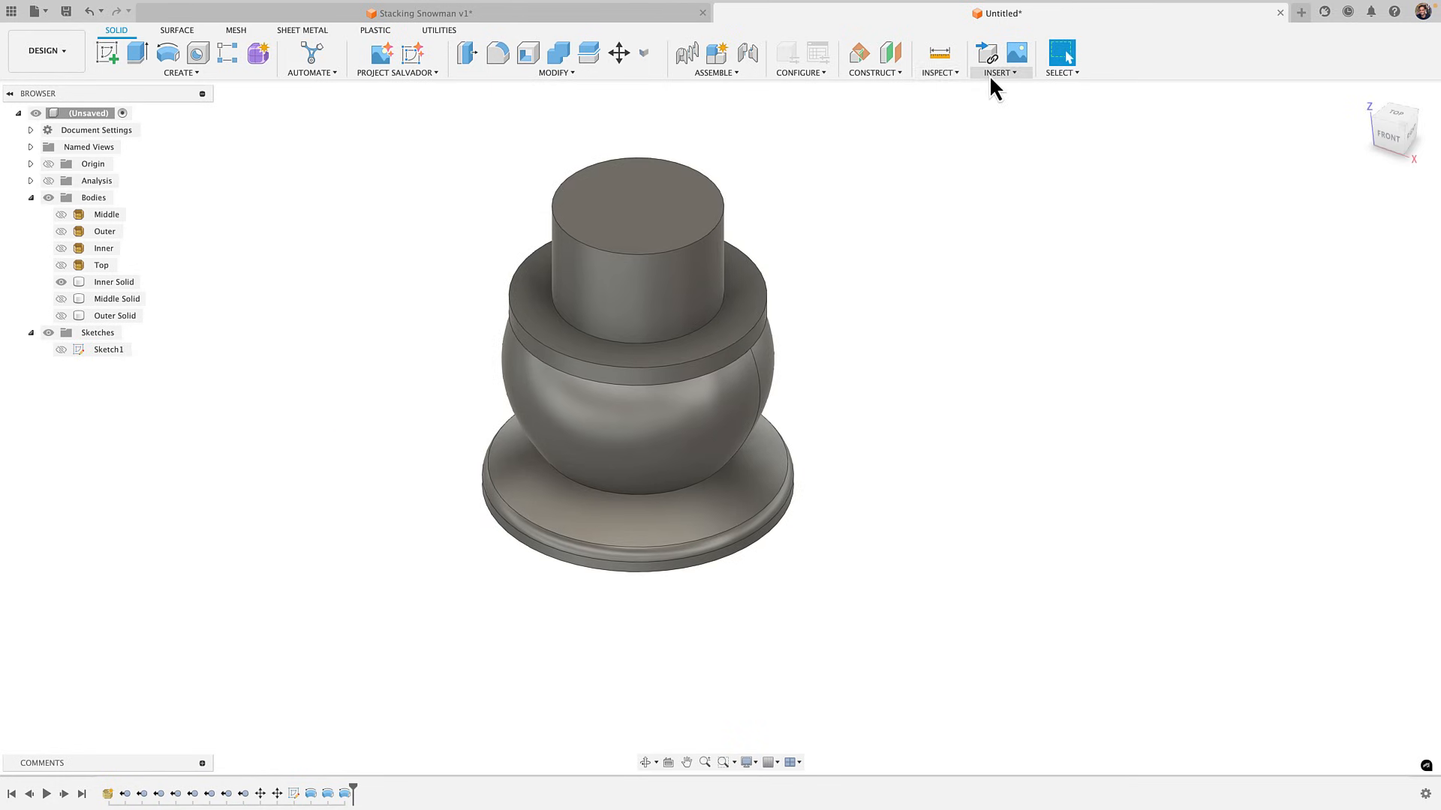
{"action": "left_click", "coordinate": [886, 74]}
{"action": "left_click", "coordinate": [876, 92]}
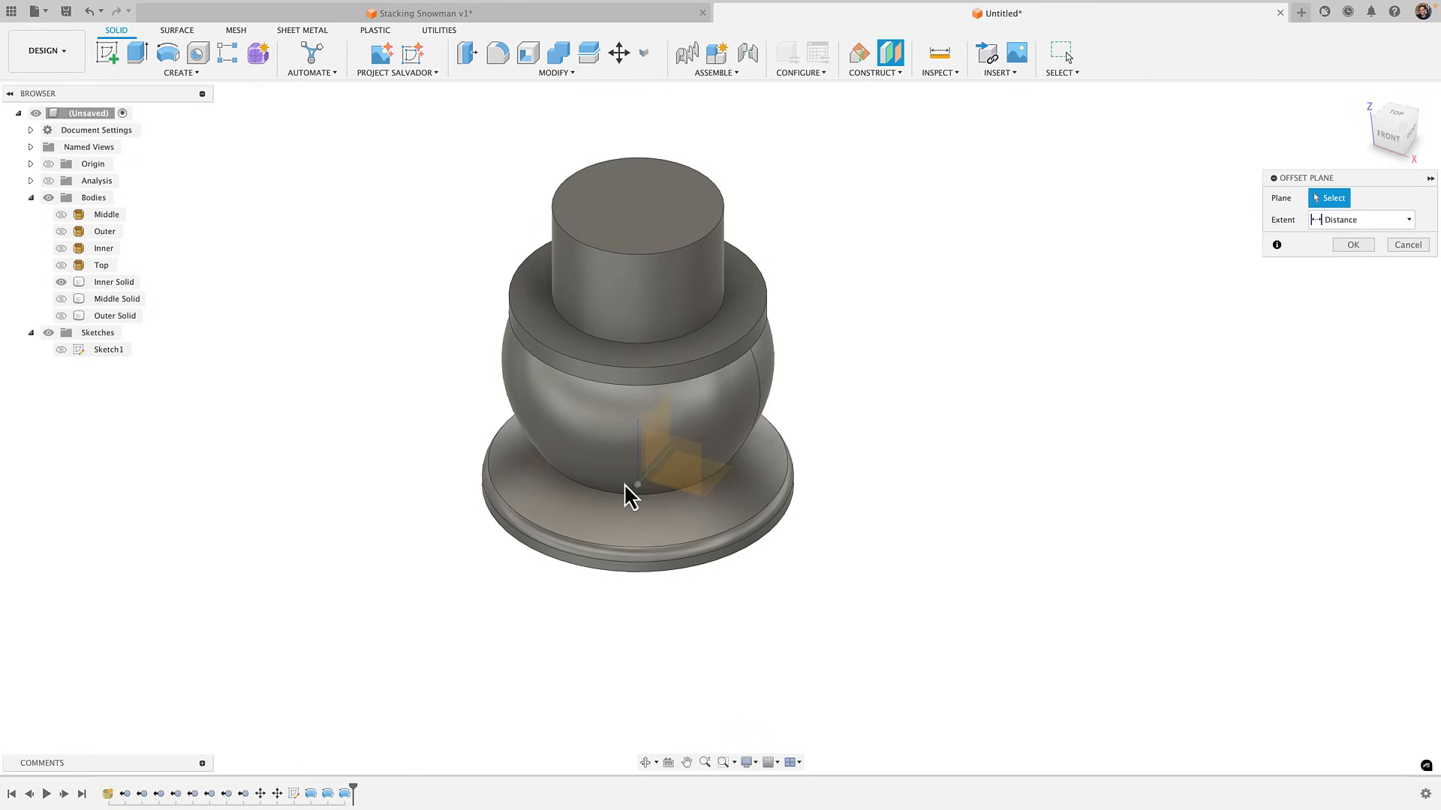
{"action": "left_click", "coordinate": [684, 461]}
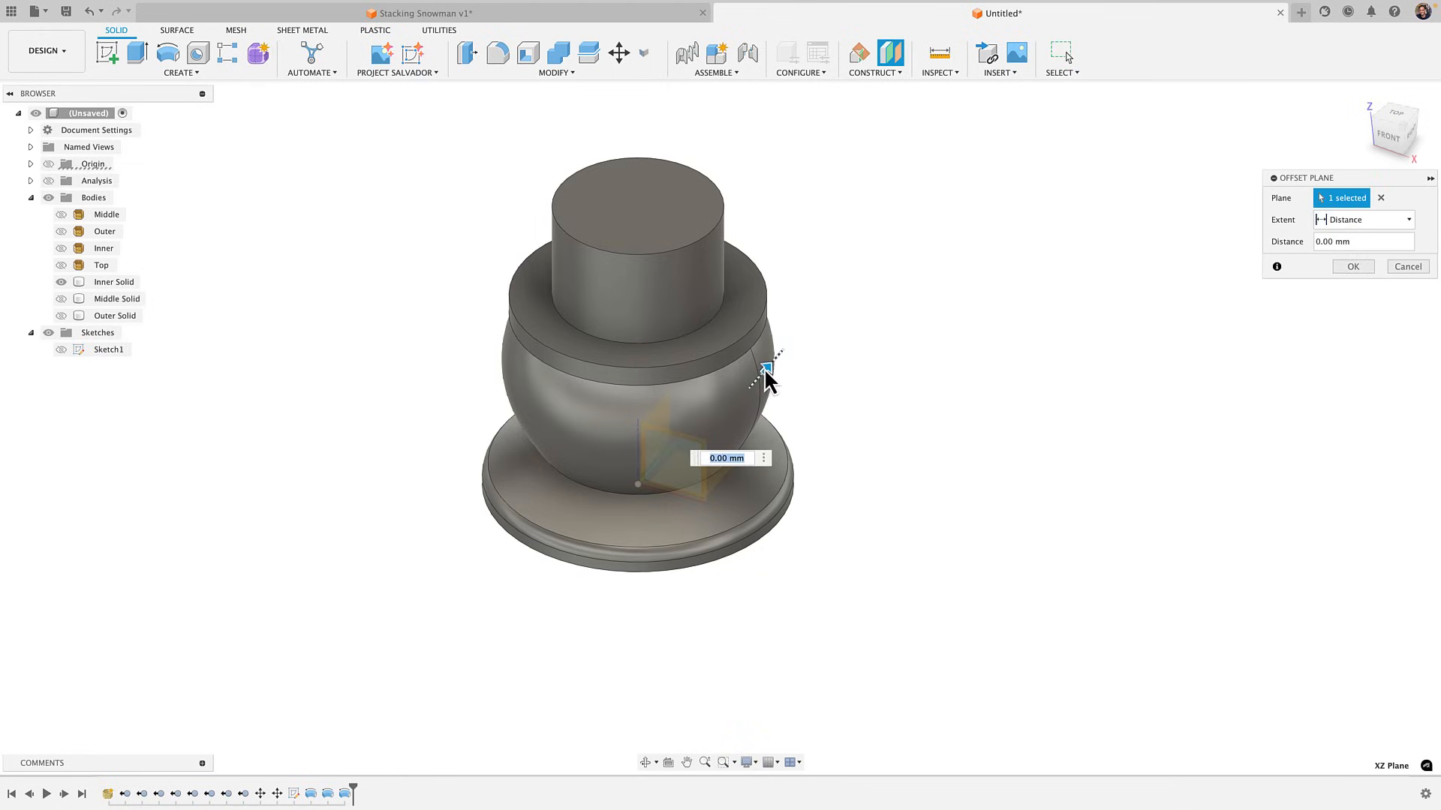
{"action": "left_click_drag", "start_coordinate": [766, 378], "coordinate": [653, 497]}
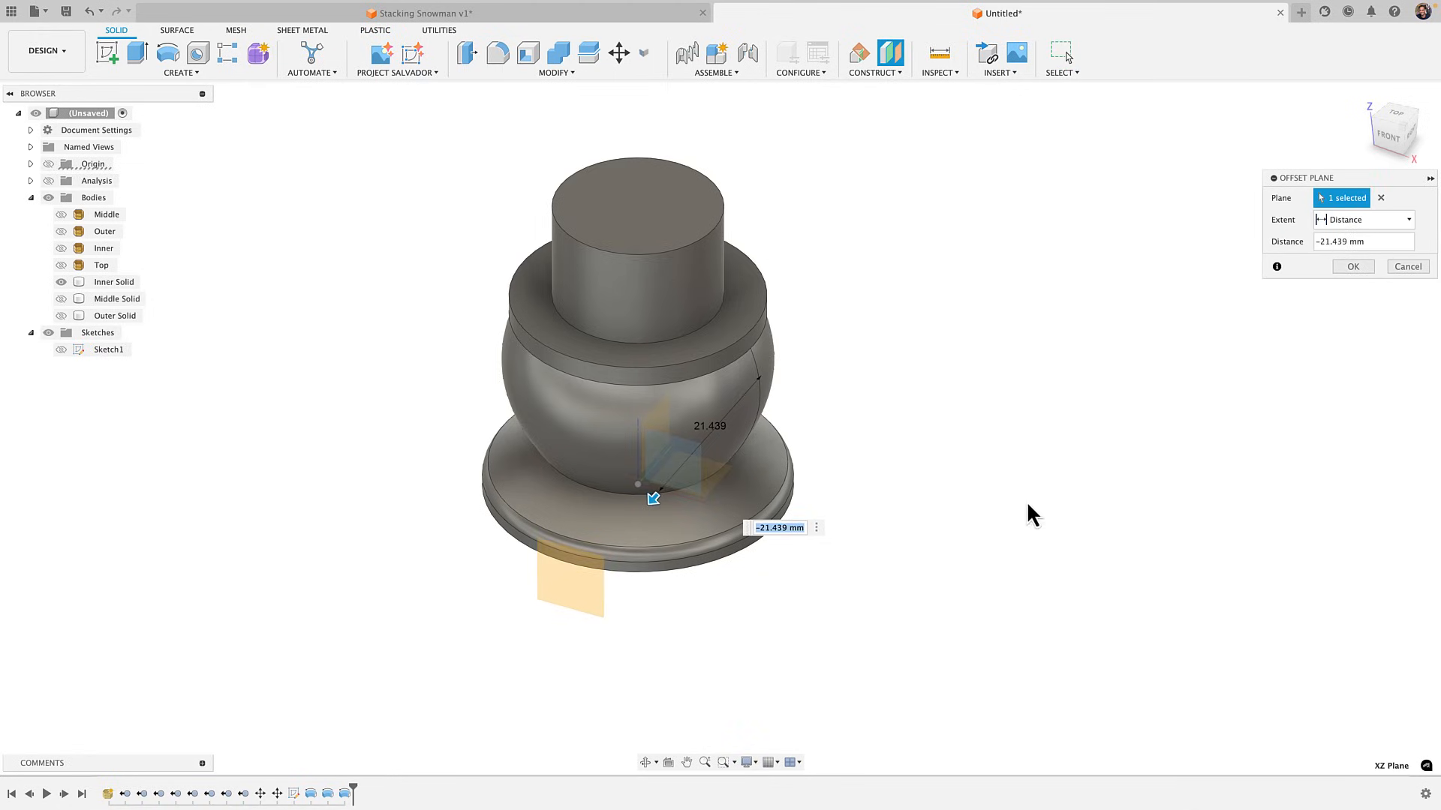
{"action": "middle_click_drag", "start_coordinate": [958, 479], "coordinate": [796, 502], "text": "shift"}
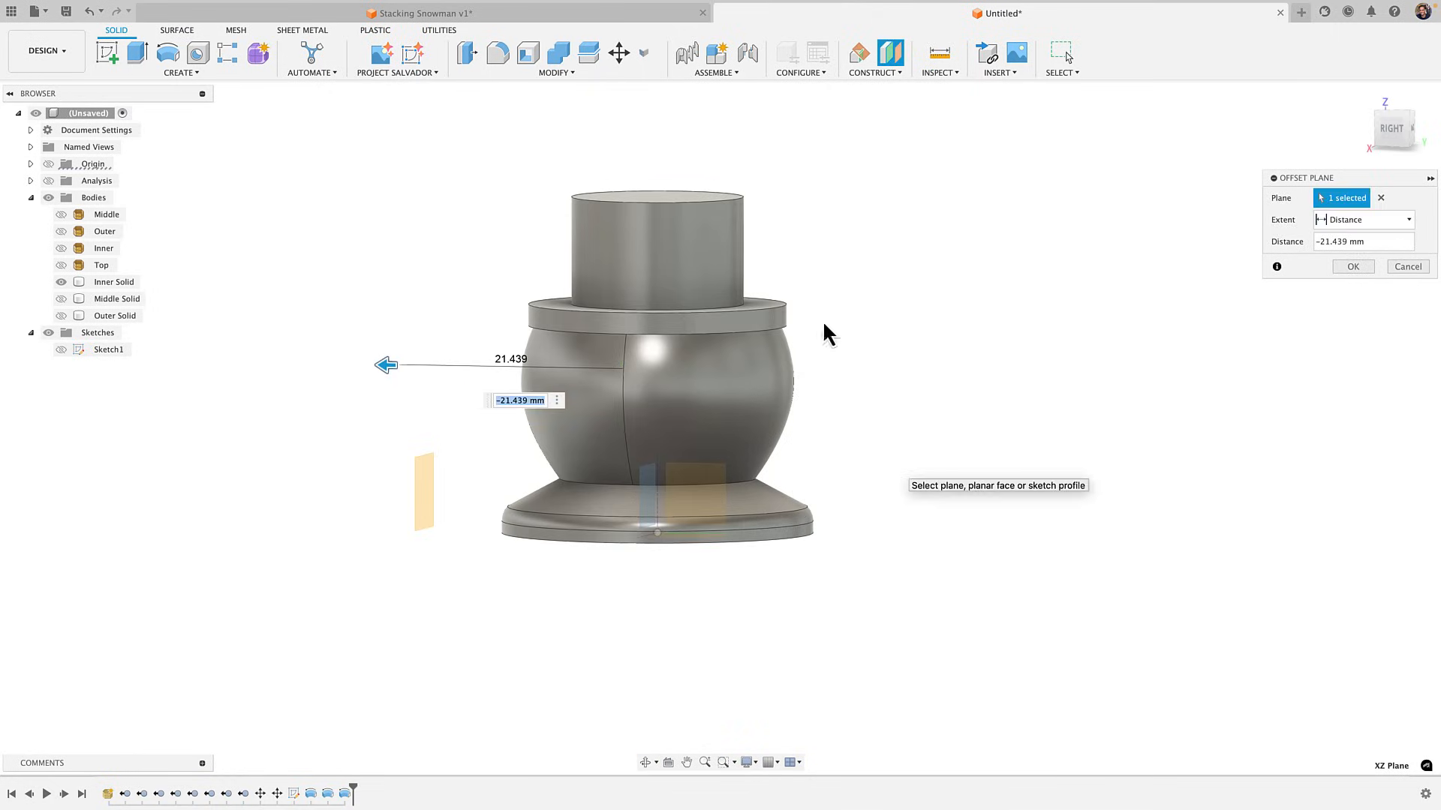
{"action": "left_click", "coordinate": [1351, 267]}
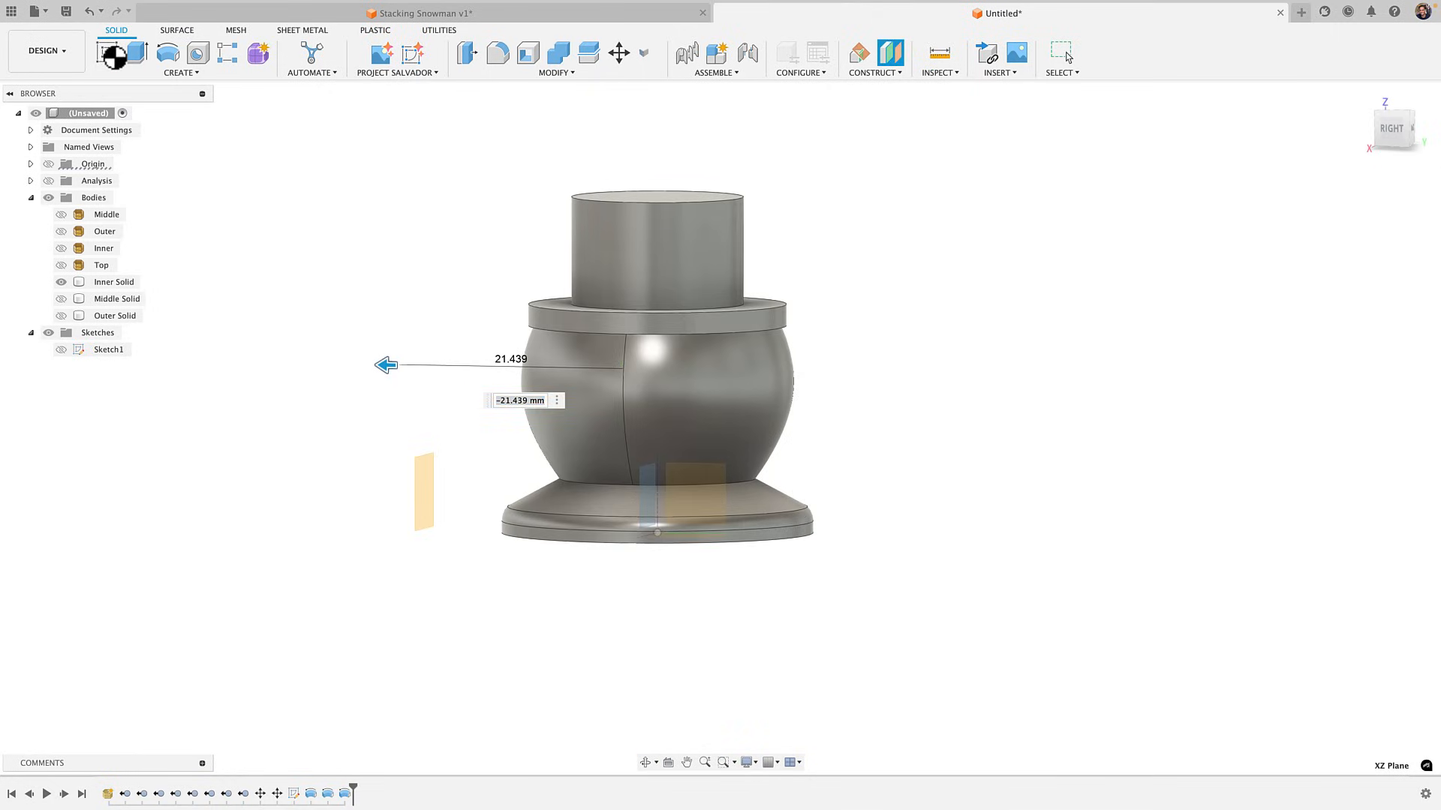
Start a sketch on the offset plane and project the whole Inner Solid body into it
{"action": "left_click", "coordinate": [107, 54]}
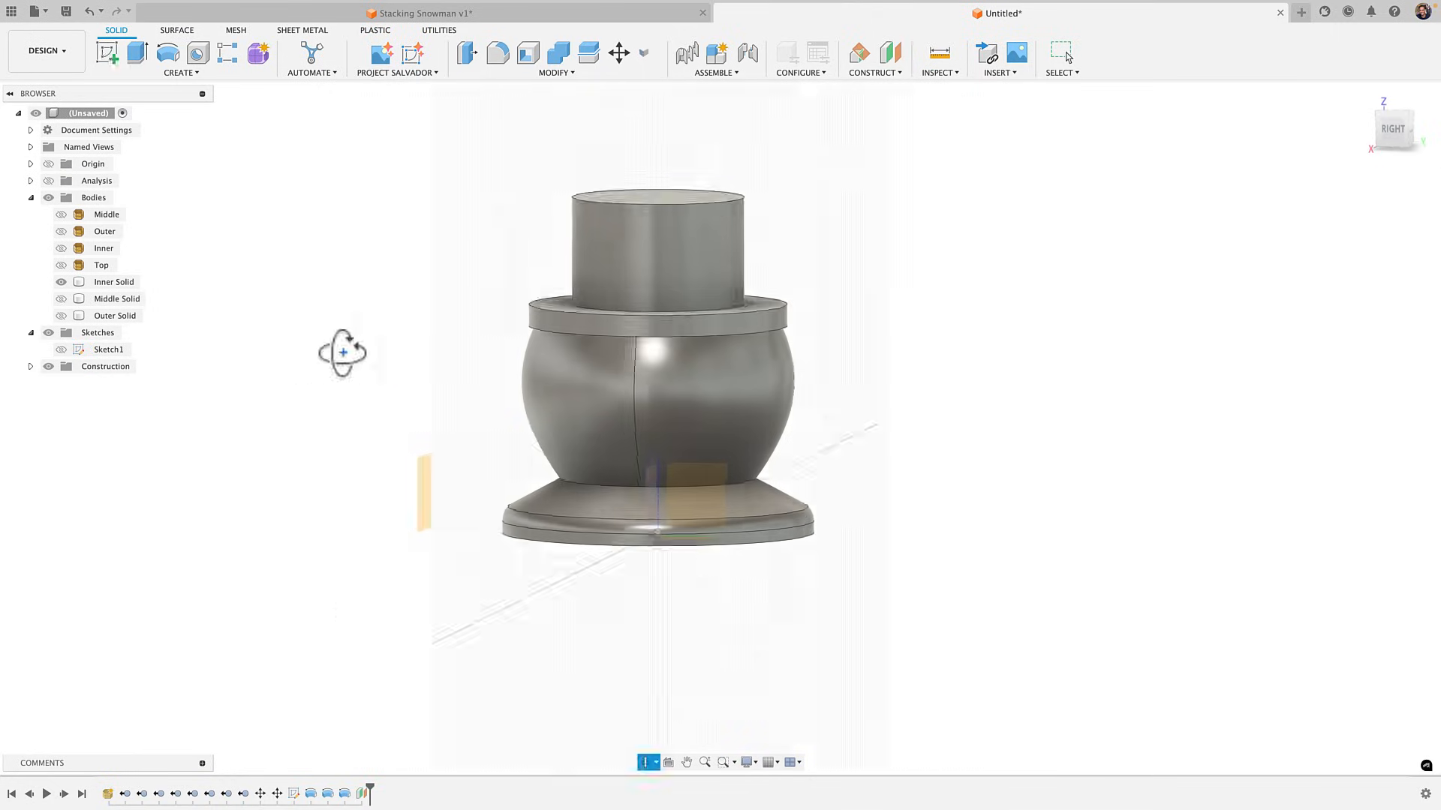
{"action": "left_click", "coordinate": [517, 496]}
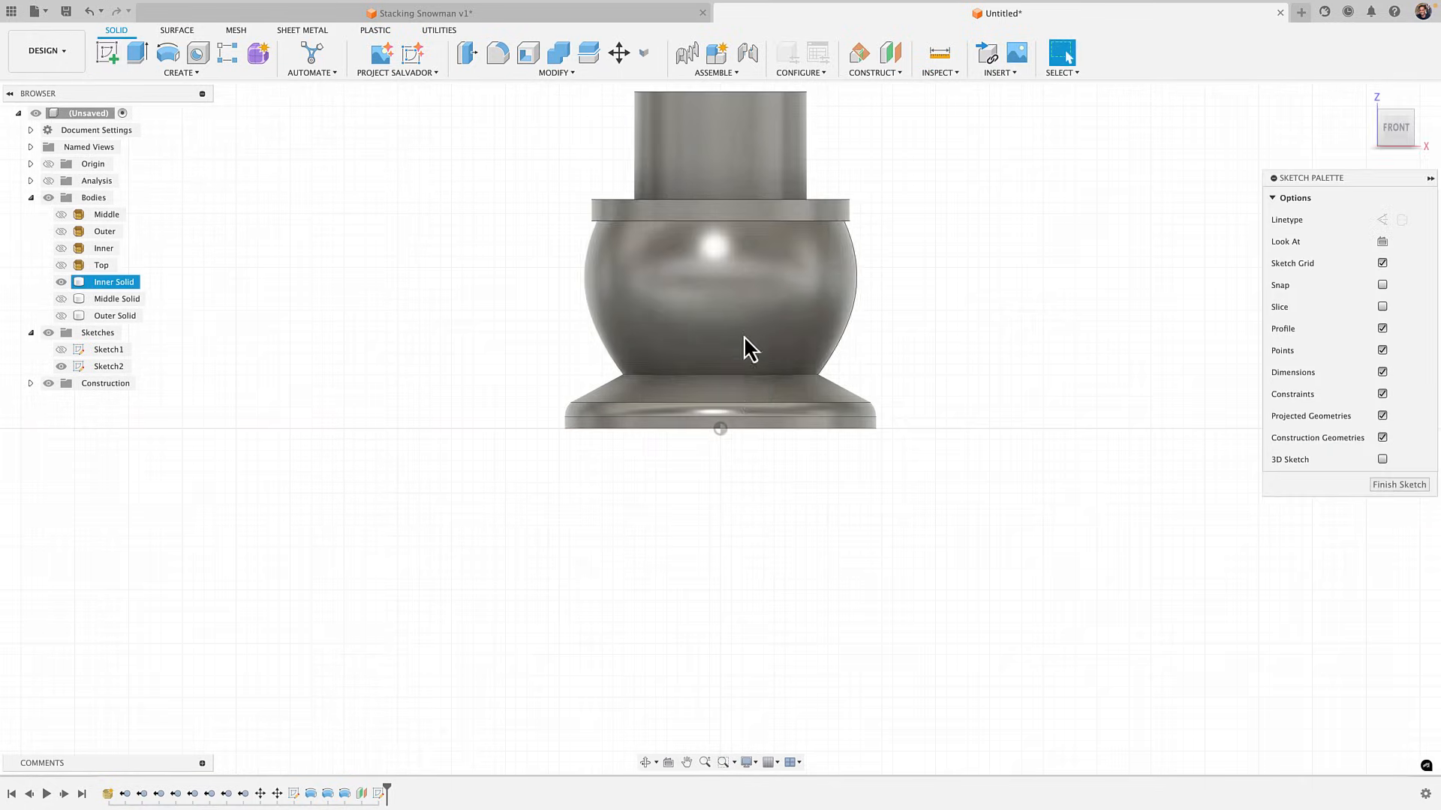
{"action": "key", "text": "p"}
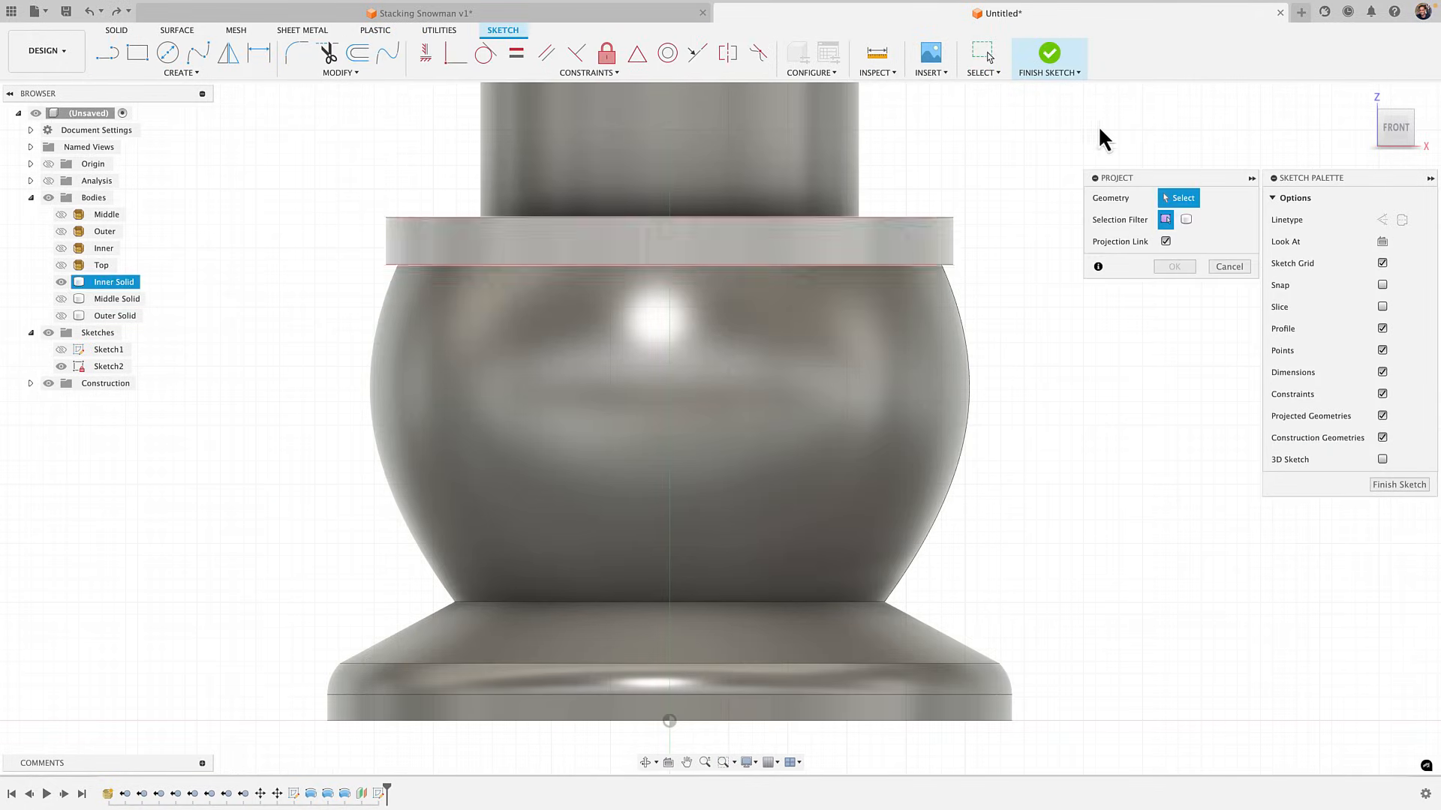
{"action": "left_click", "coordinate": [1186, 219]}
{"action": "left_click", "coordinate": [691, 400]}
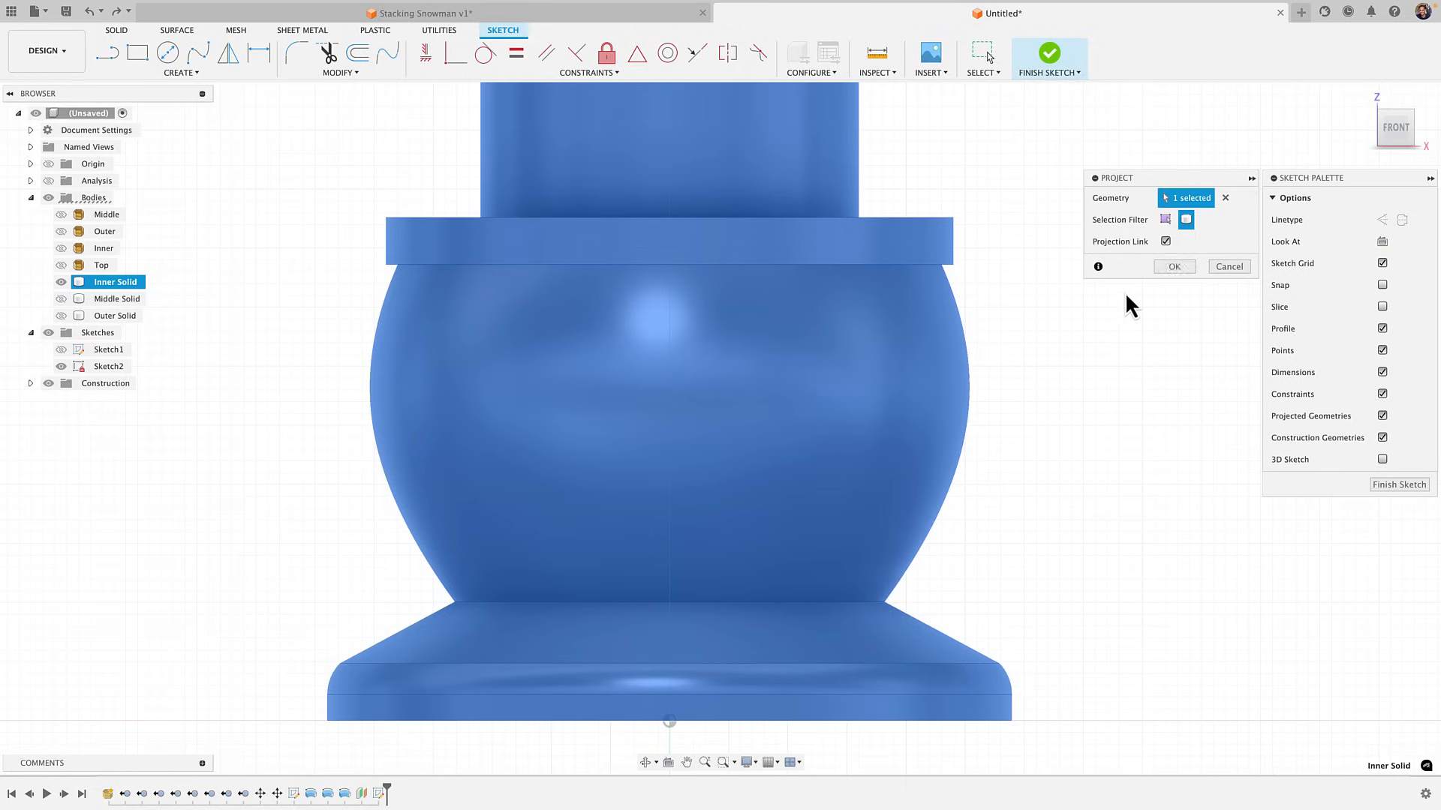
{"action": "left_click", "coordinate": [1173, 267]}
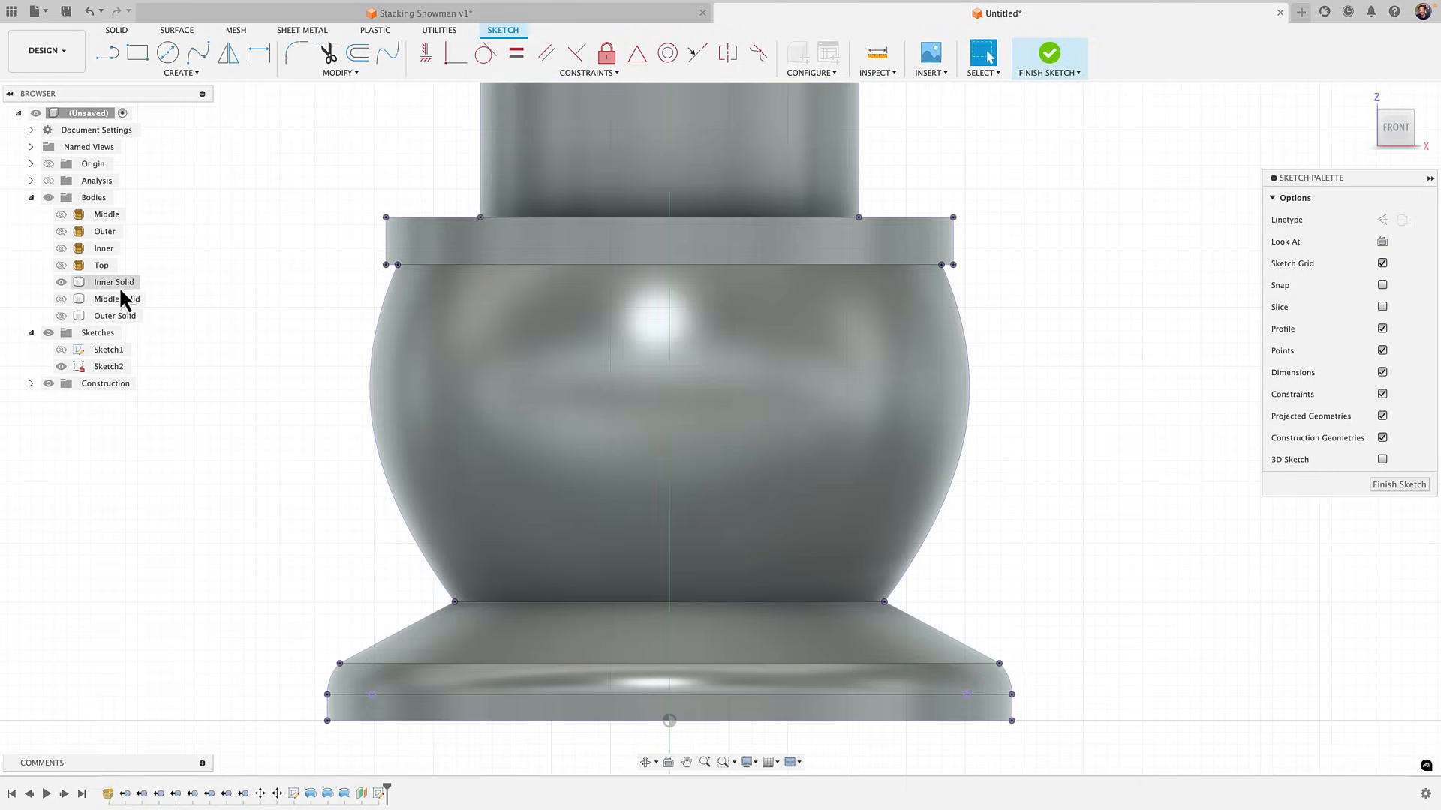
Hide the Inner Solid body and sketch two eye circles about 3.06 mm in diameter on the upper part of the rounded body outline
{"action": "left_click", "coordinate": [58, 284]}
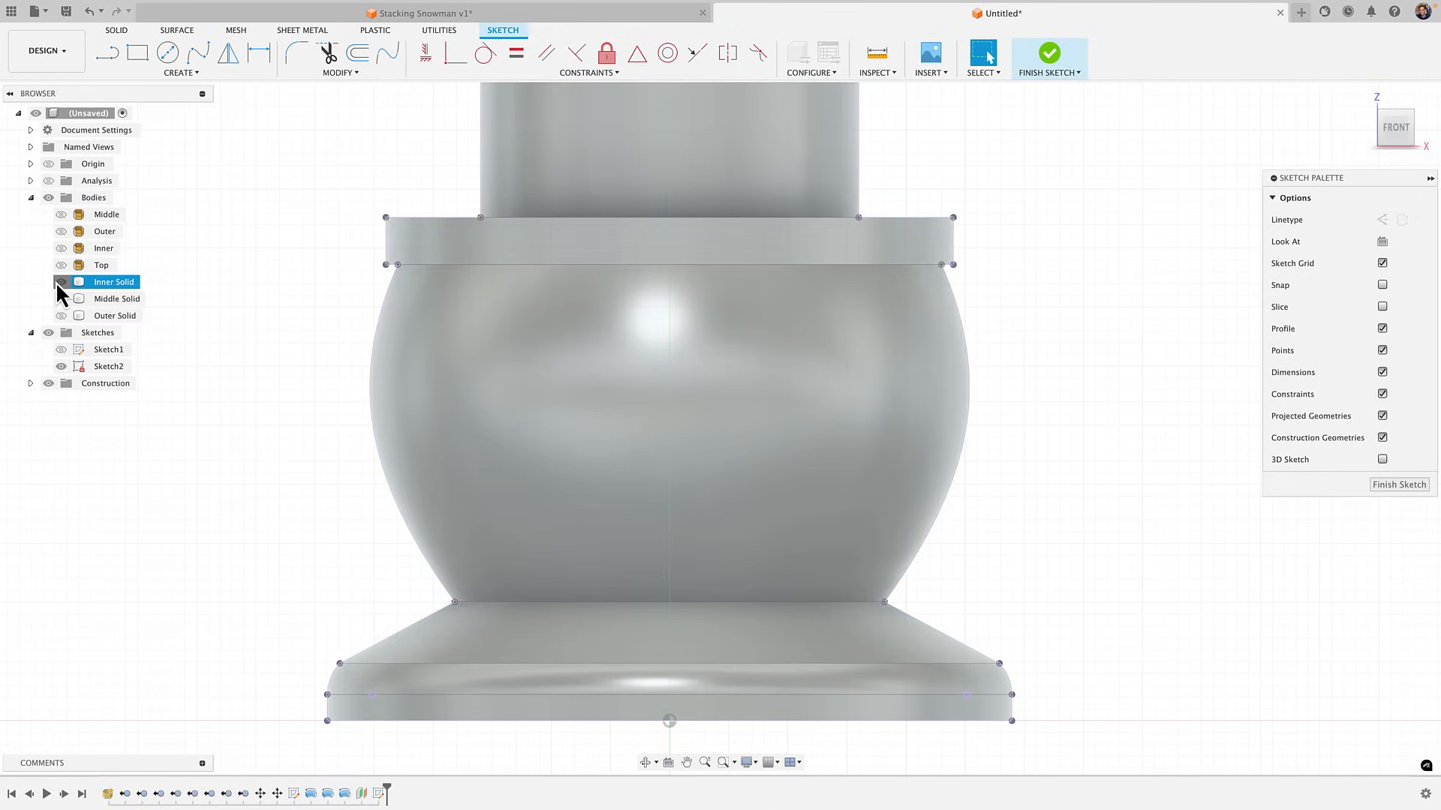
{"action": "left_click", "coordinate": [57, 282]}
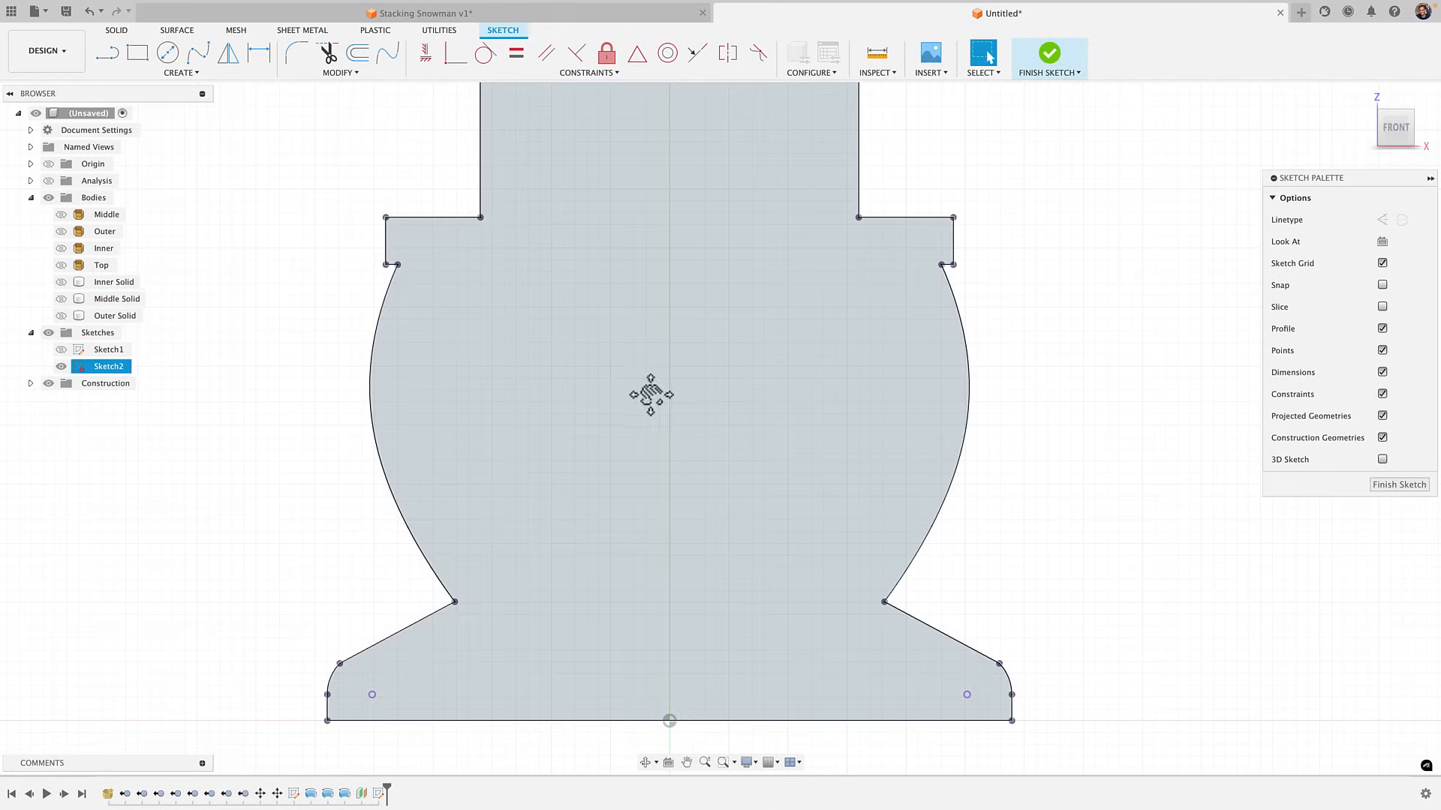
{"action": "middle_click_drag", "start_coordinate": [651, 394], "coordinate": [688, 382]}
{"action": "key", "text": "c"}
{"action": "left_click", "coordinate": [634, 306]}
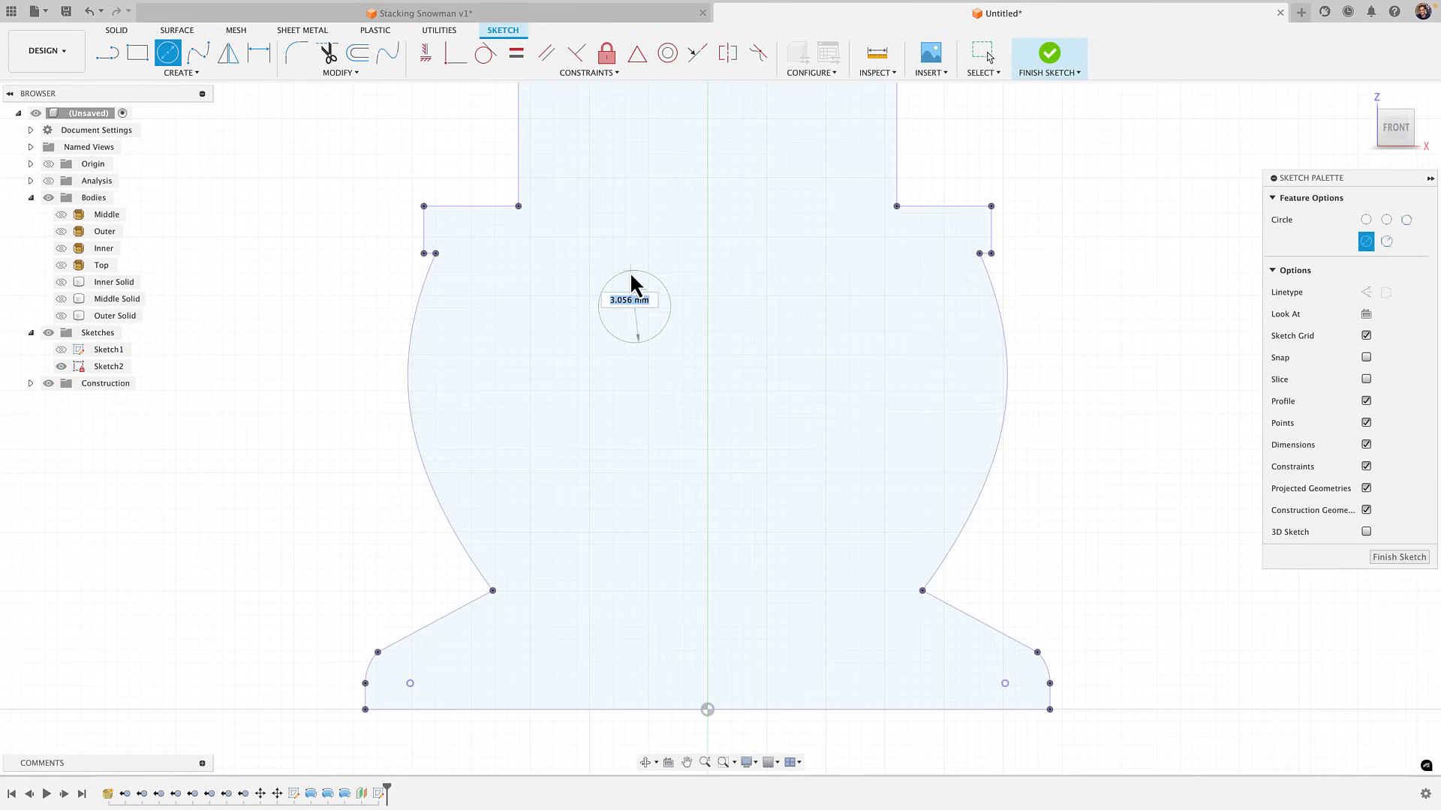
{"action": "left_click", "coordinate": [664, 291]}
{"action": "left_click", "coordinate": [821, 276]}
Draw a downward-pointing triangular nose below the circles, with a horizontal top edge about 3.37 mm long
{"action": "key", "text": "l"}
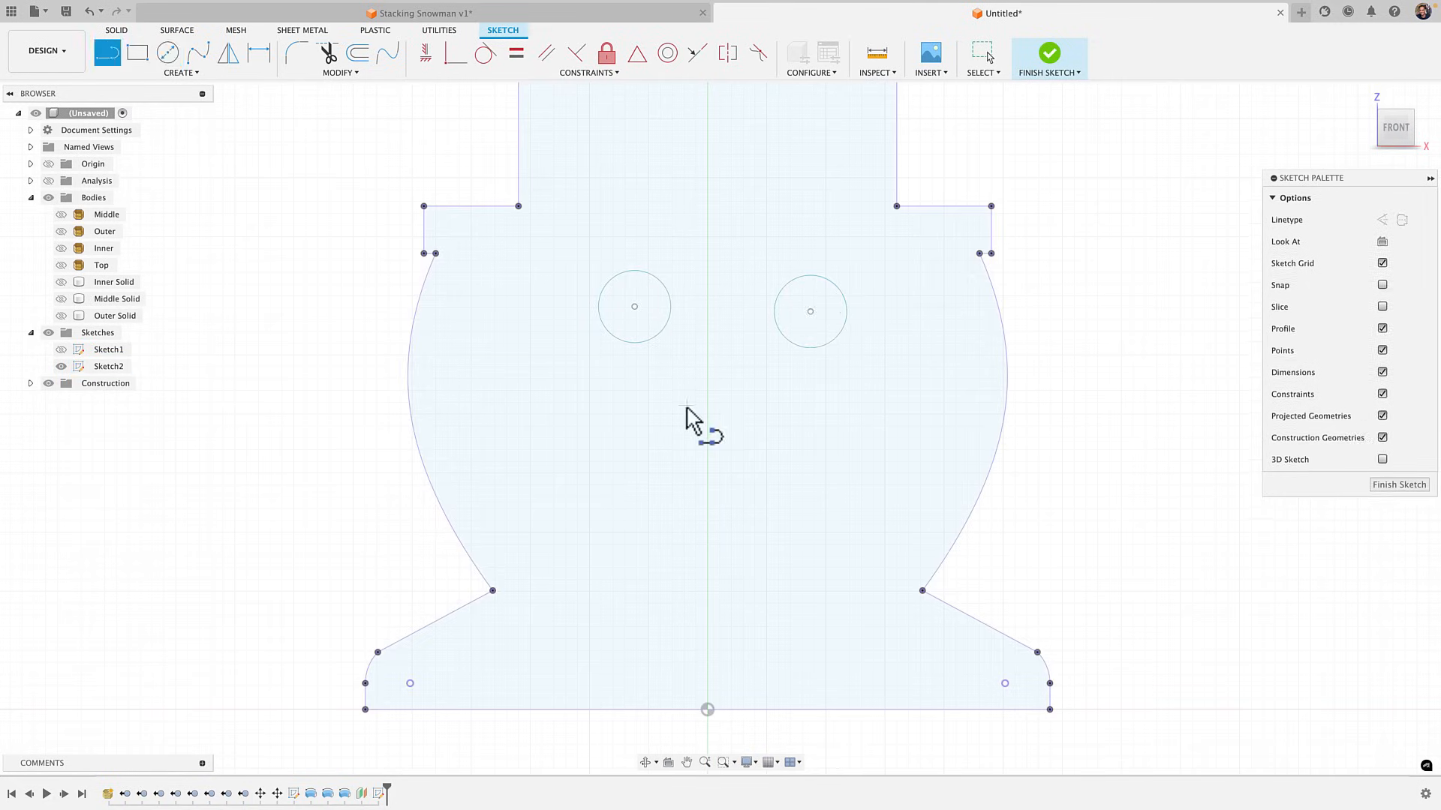
{"action": "scroll", "coordinate": [687, 405], "scroll_direction": "up", "scroll_amount": 2}
{"action": "left_click", "coordinate": [673, 375]}
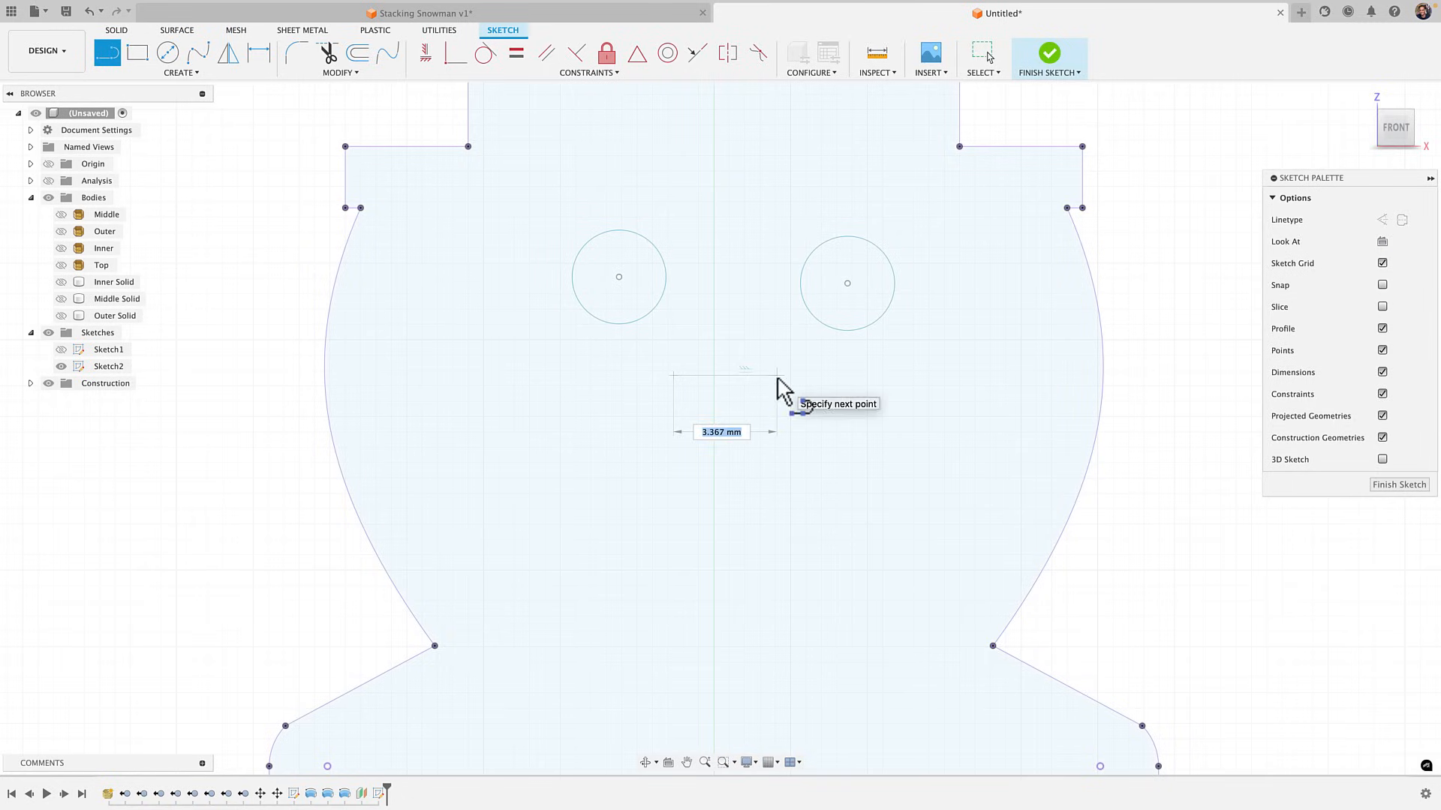
{"action": "left_click", "coordinate": [777, 375]}
{"action": "left_click", "coordinate": [715, 553]}
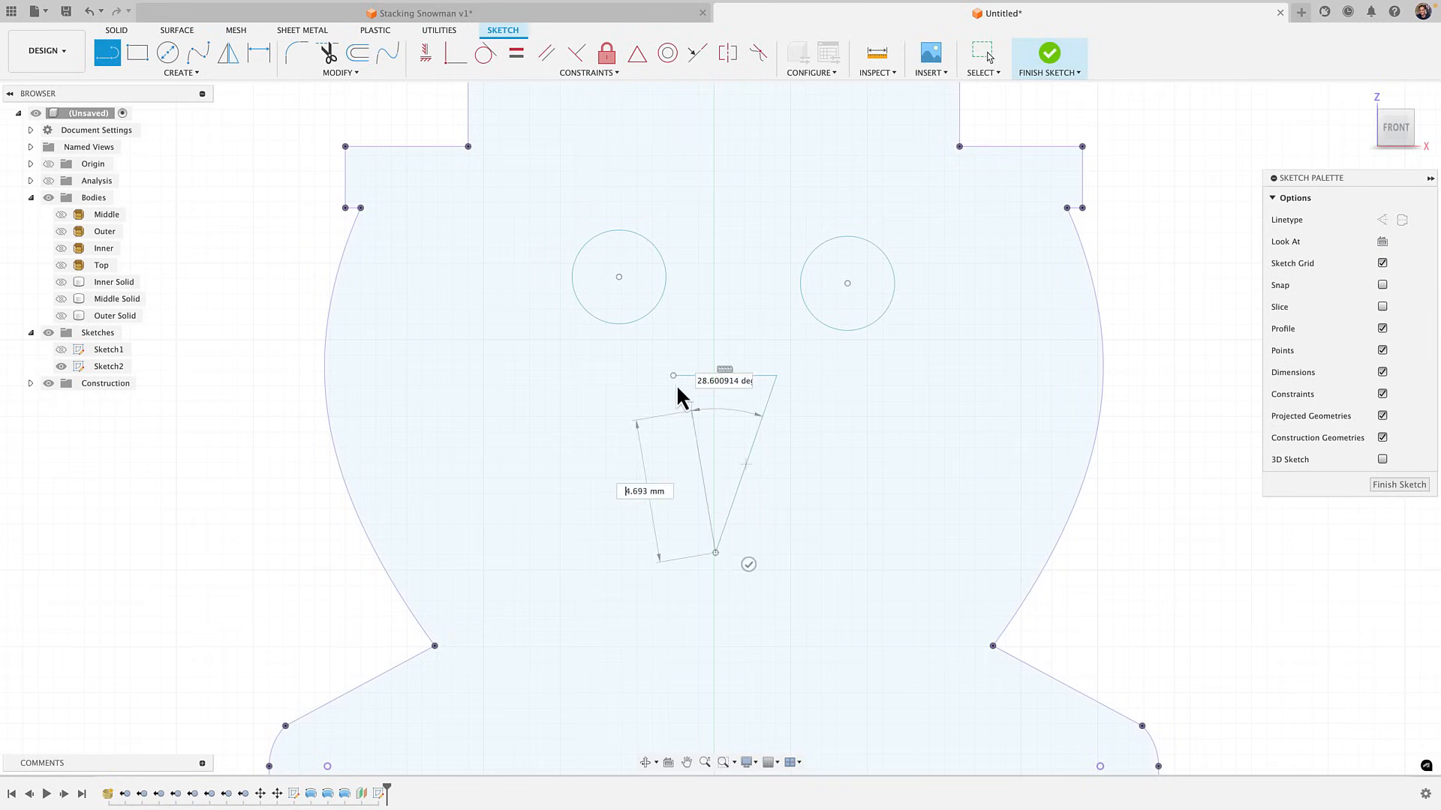
{"action": "left_click", "coordinate": [674, 376]}
{"action": "key", "text": "Escape"}
Move the two eye circles lower and farther apart, and shift the triangular nose down below them
{"action": "scroll", "coordinate": [685, 347], "scroll_direction": "up", "scroll_amount": 2}
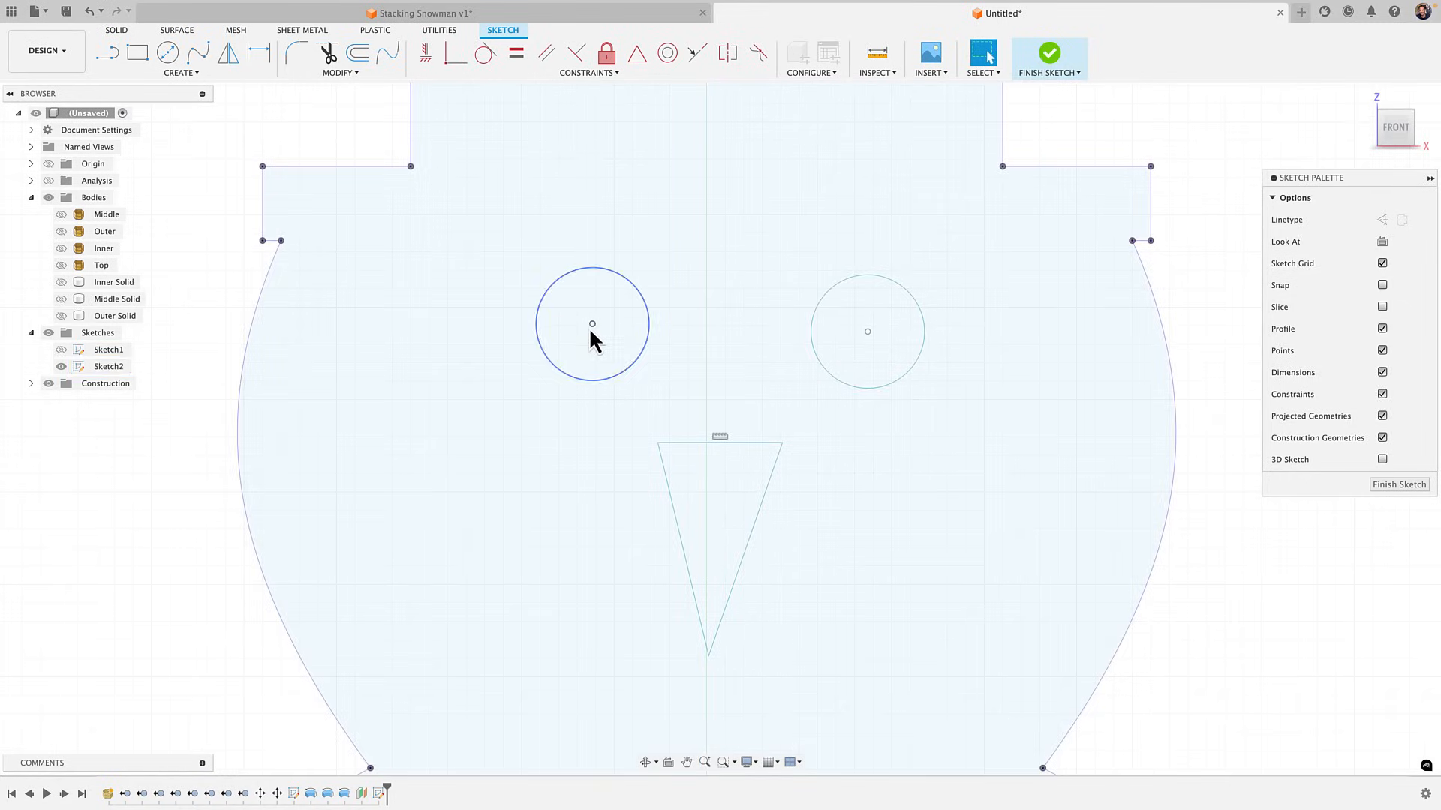
{"action": "left_click_drag", "start_coordinate": [590, 325], "coordinate": [576, 382]}
{"action": "left_click_drag", "start_coordinate": [868, 337], "coordinate": [878, 372]}
{"action": "left_click_drag", "start_coordinate": [747, 442], "coordinate": [743, 488]}
{"action": "key", "text": "Escape"}
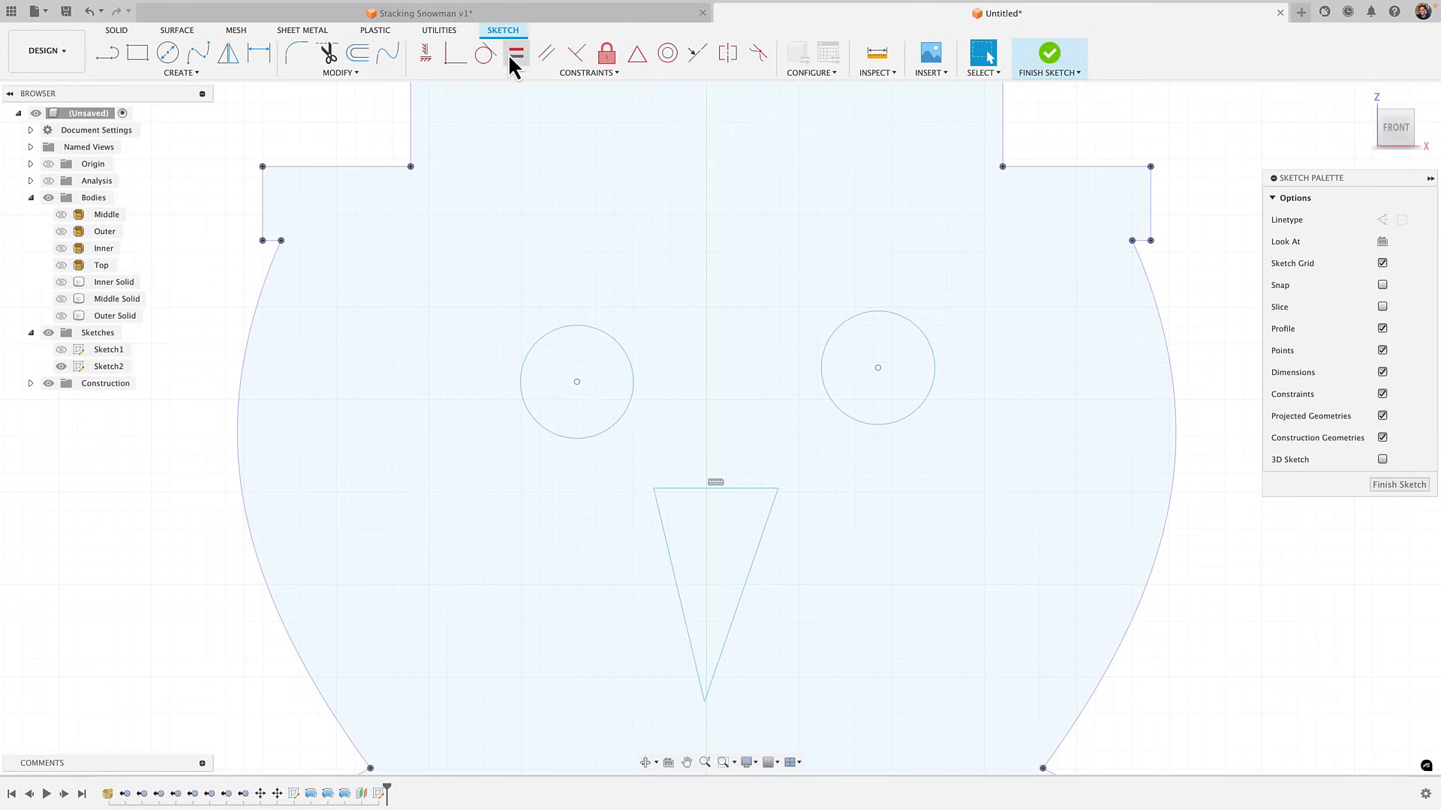
Make the two eye circles equal in size and set their diameter to 3 mm
{"action": "left_click", "coordinate": [622, 358]}
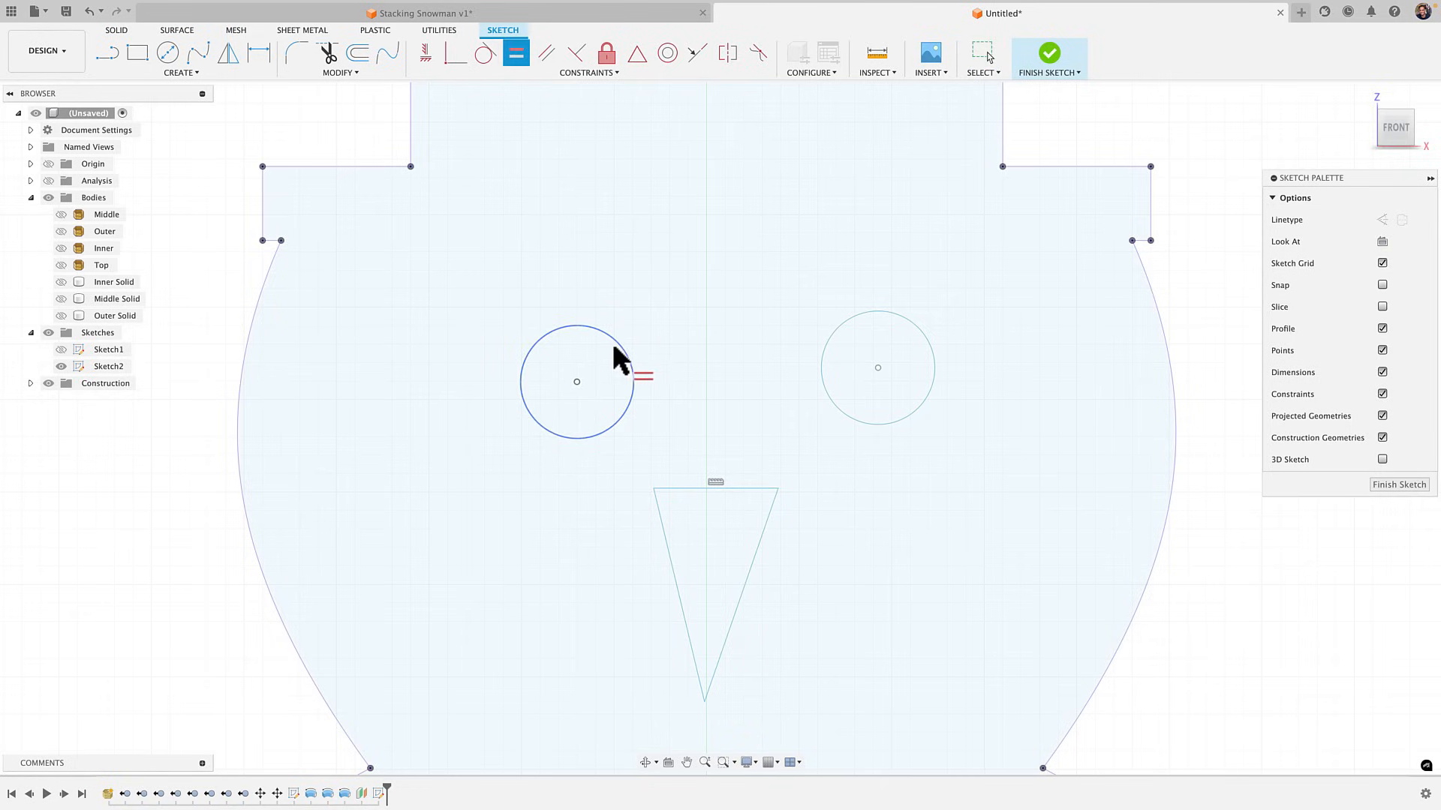
{"action": "left_click", "coordinate": [896, 317]}
{"action": "key", "text": "d"}
{"action": "left_click", "coordinate": [924, 329]}
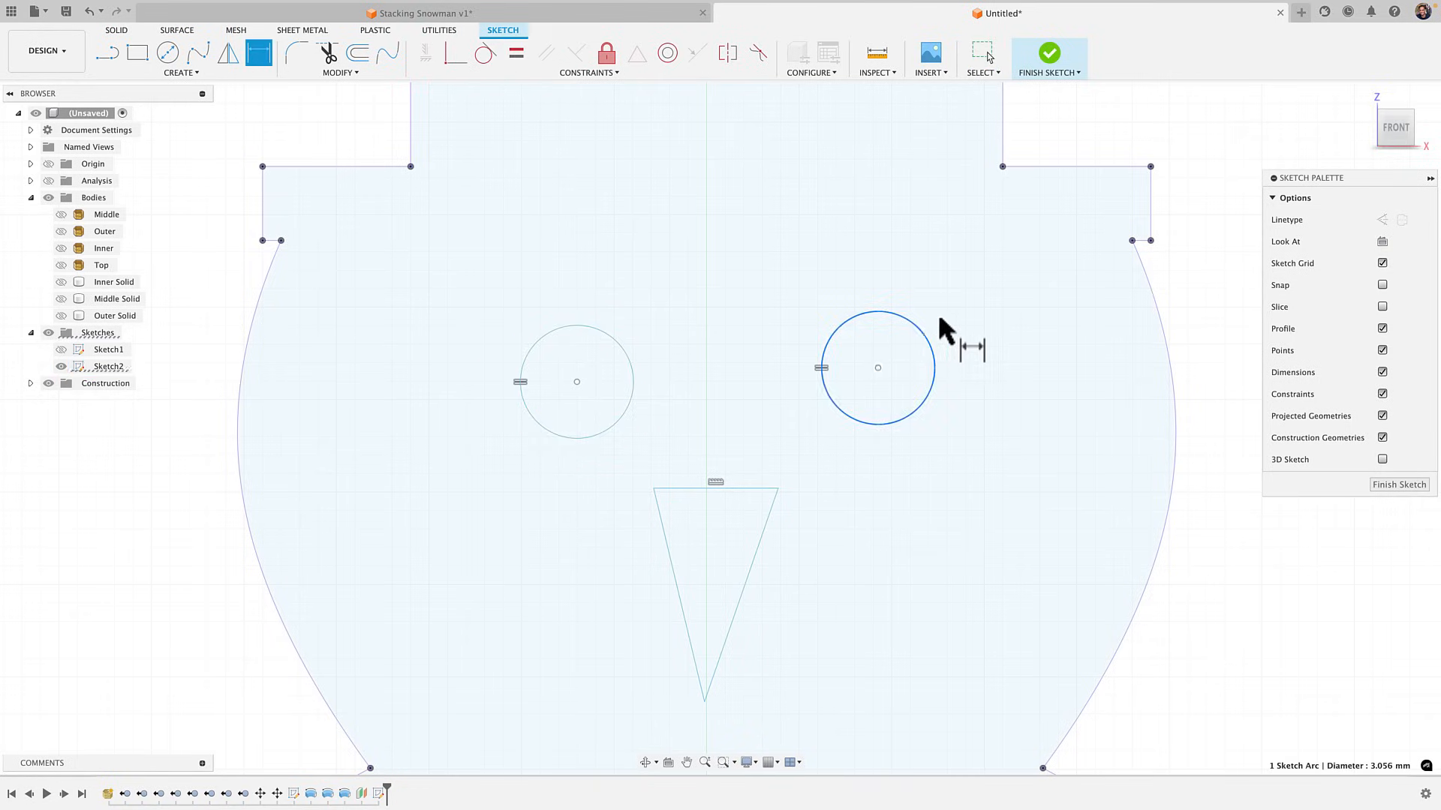
{"action": "left_click", "coordinate": [938, 315]}
{"action": "type", "text": "3"}
{"action": "key", "text": "Return"}
{"action": "key", "text": "Escape"}
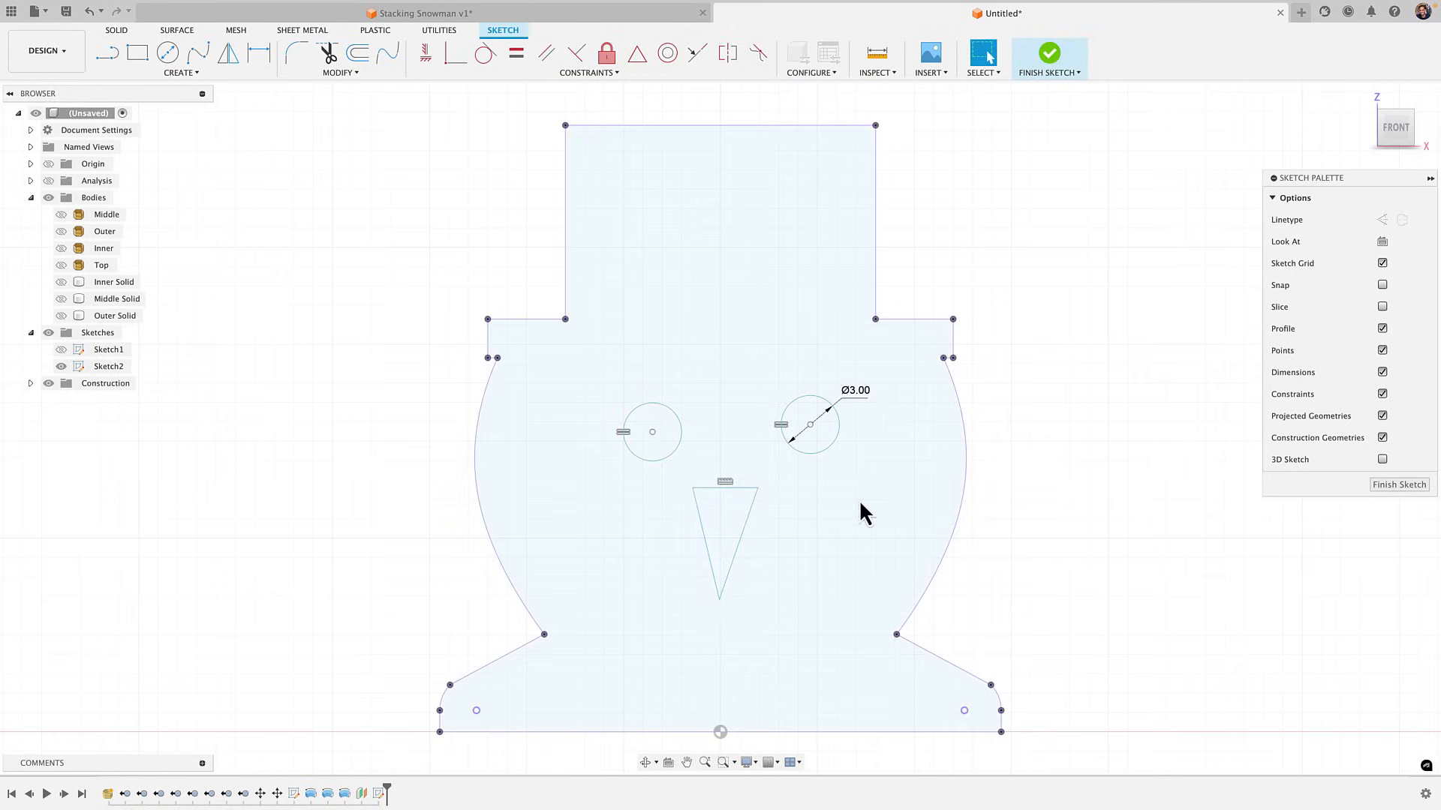
Move the right eye circle closer to the centre and draw a vertical construction line about 3.06 mm long up from the origin
{"action": "left_click_drag", "start_coordinate": [810, 417], "coordinate": [778, 432]}
{"action": "middle_click_drag", "start_coordinate": [768, 513], "coordinate": [766, 439]}
{"action": "key", "text": "l"}
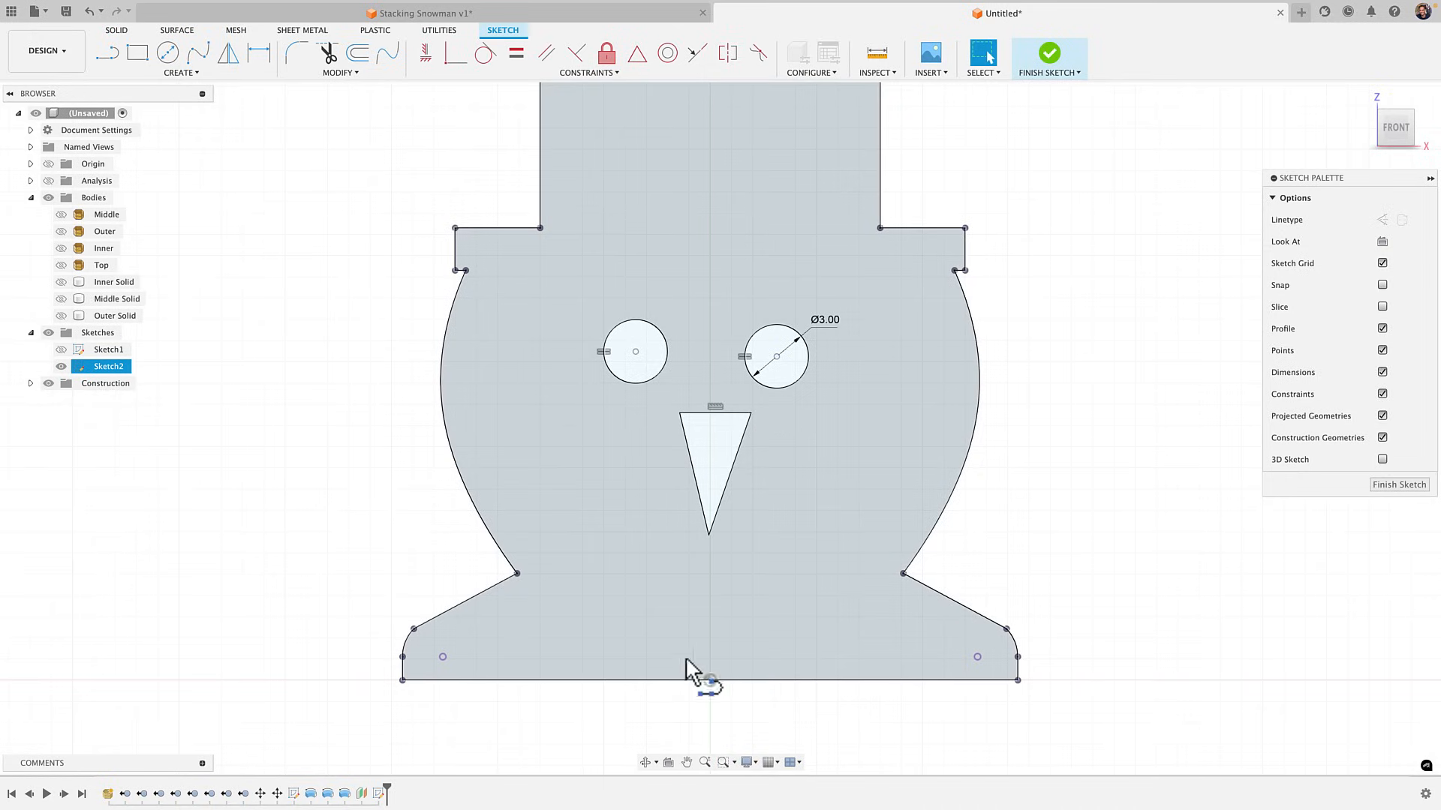
{"action": "left_click", "coordinate": [709, 681]}
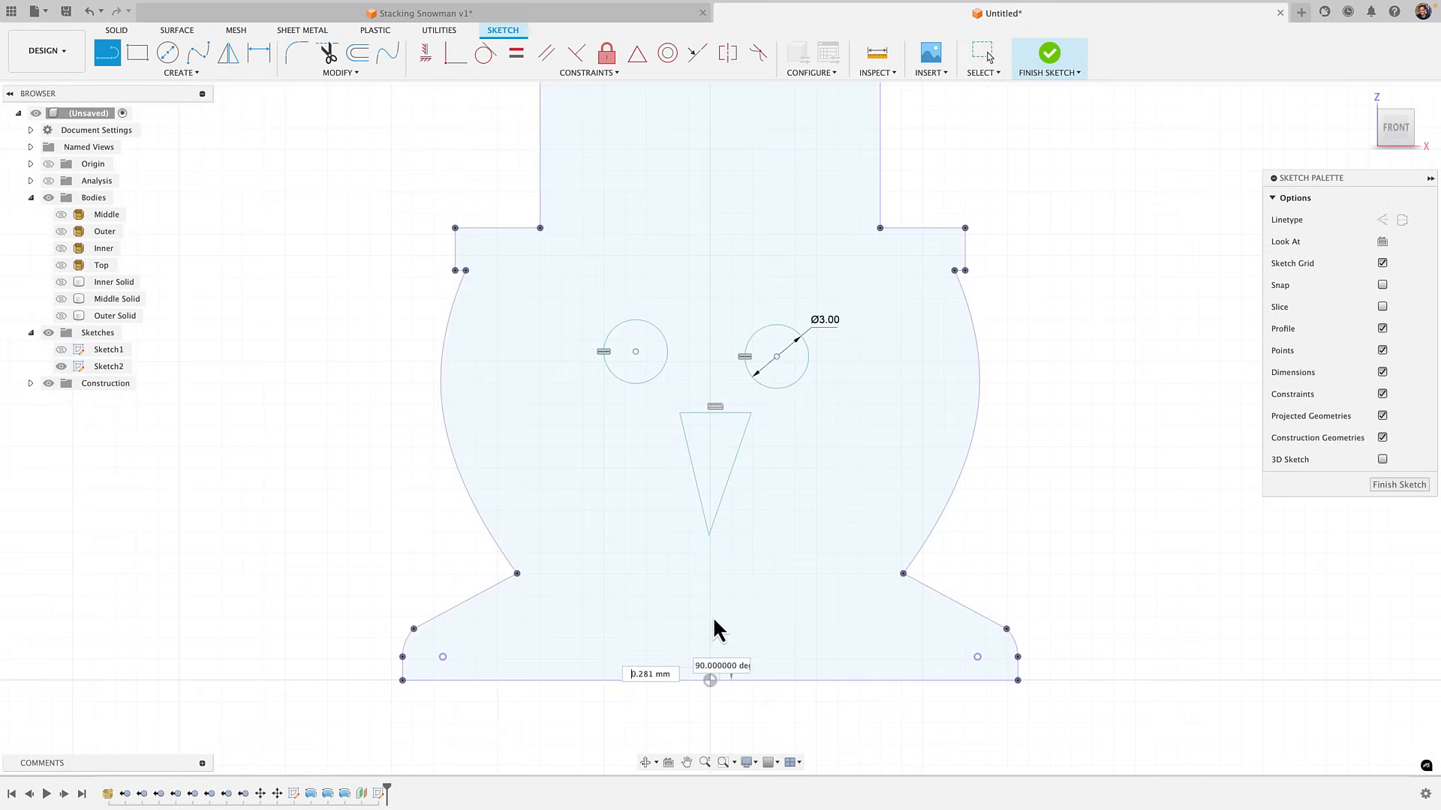
{"action": "left_click", "coordinate": [711, 616]}
{"action": "key", "text": "Escape"}
{"action": "left_click", "coordinate": [712, 642]}
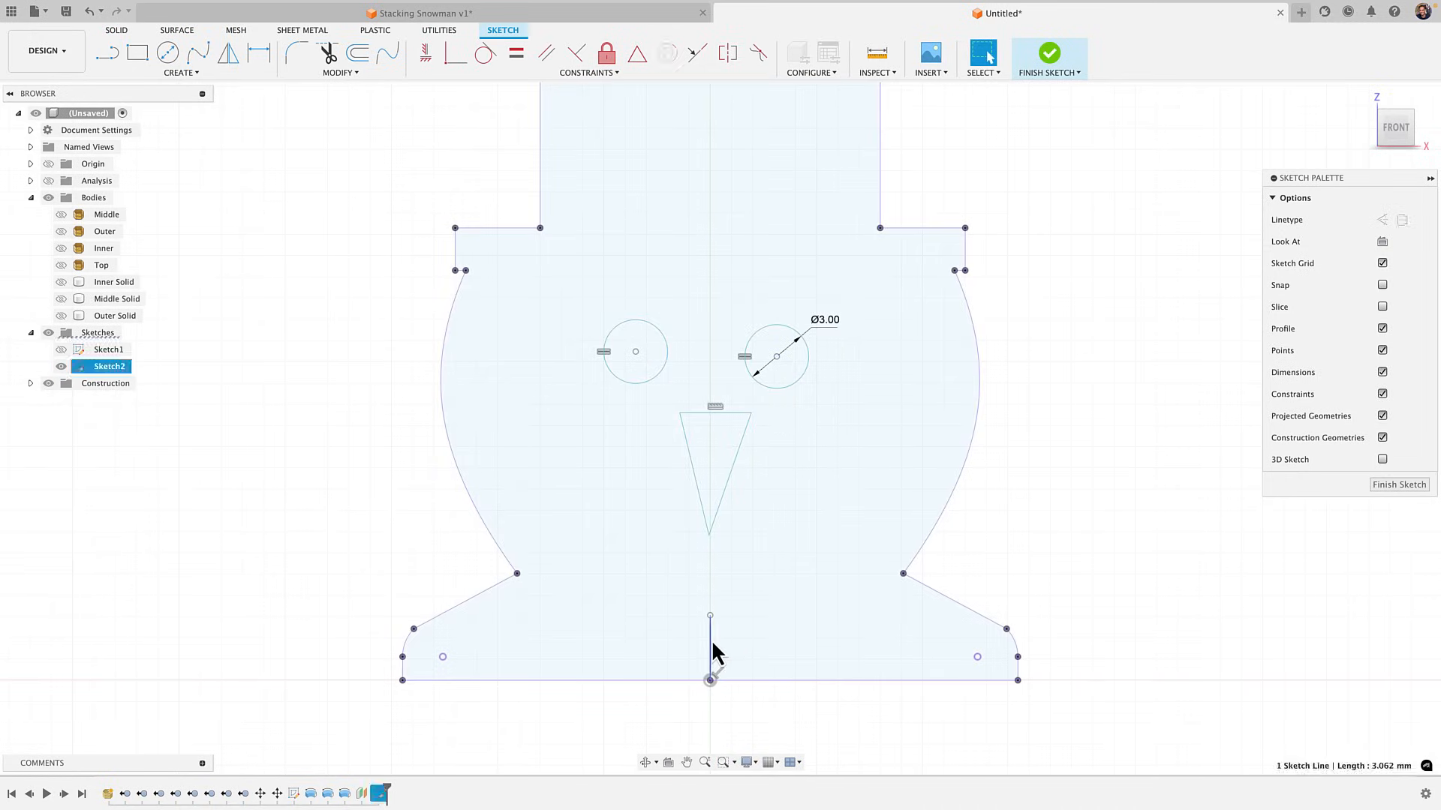
{"action": "left_click", "coordinate": [1379, 222]}
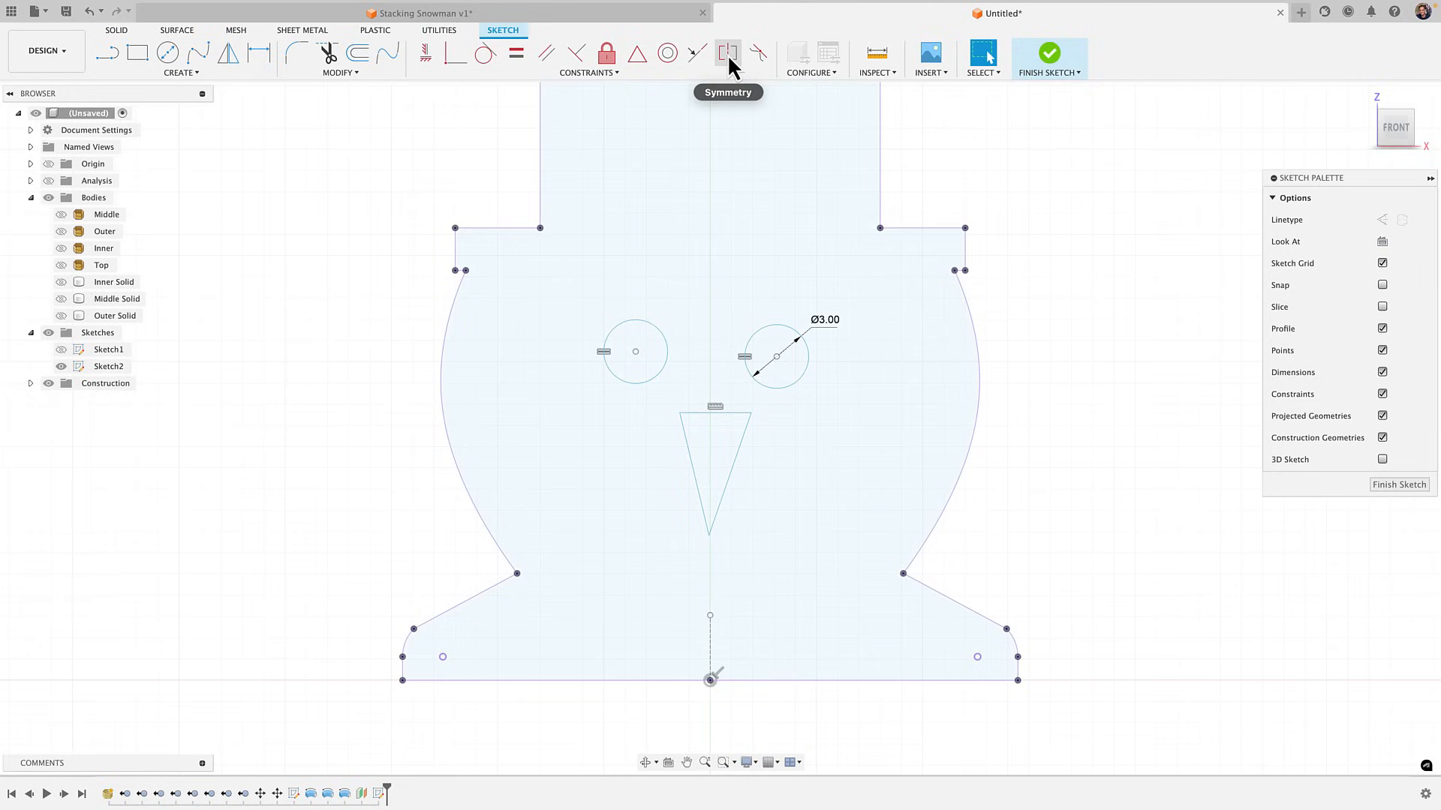
Constrain the two eye circles to be symmetric about the vertical construction line
{"action": "left_click", "coordinate": [727, 54]}
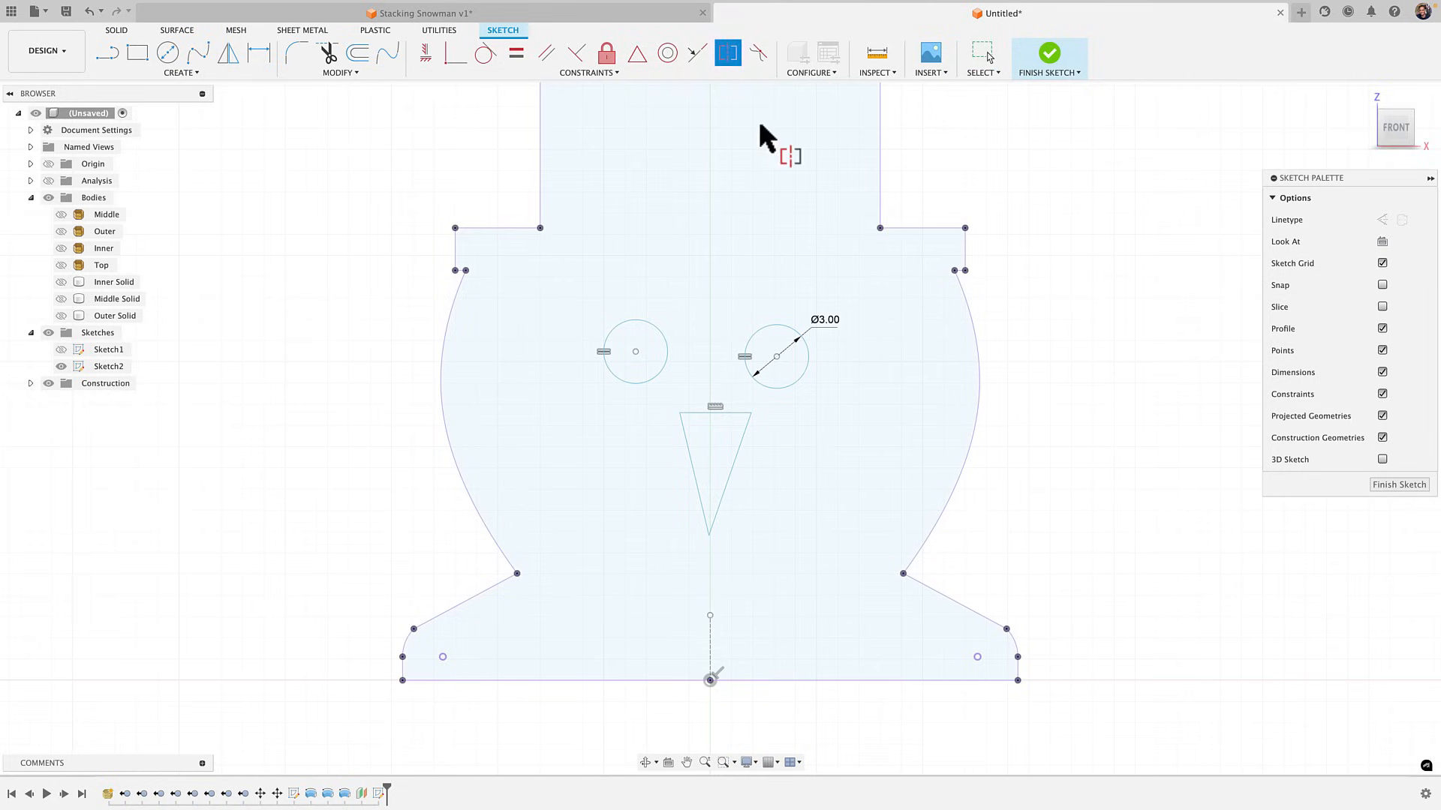
{"action": "left_click", "coordinate": [806, 368]}
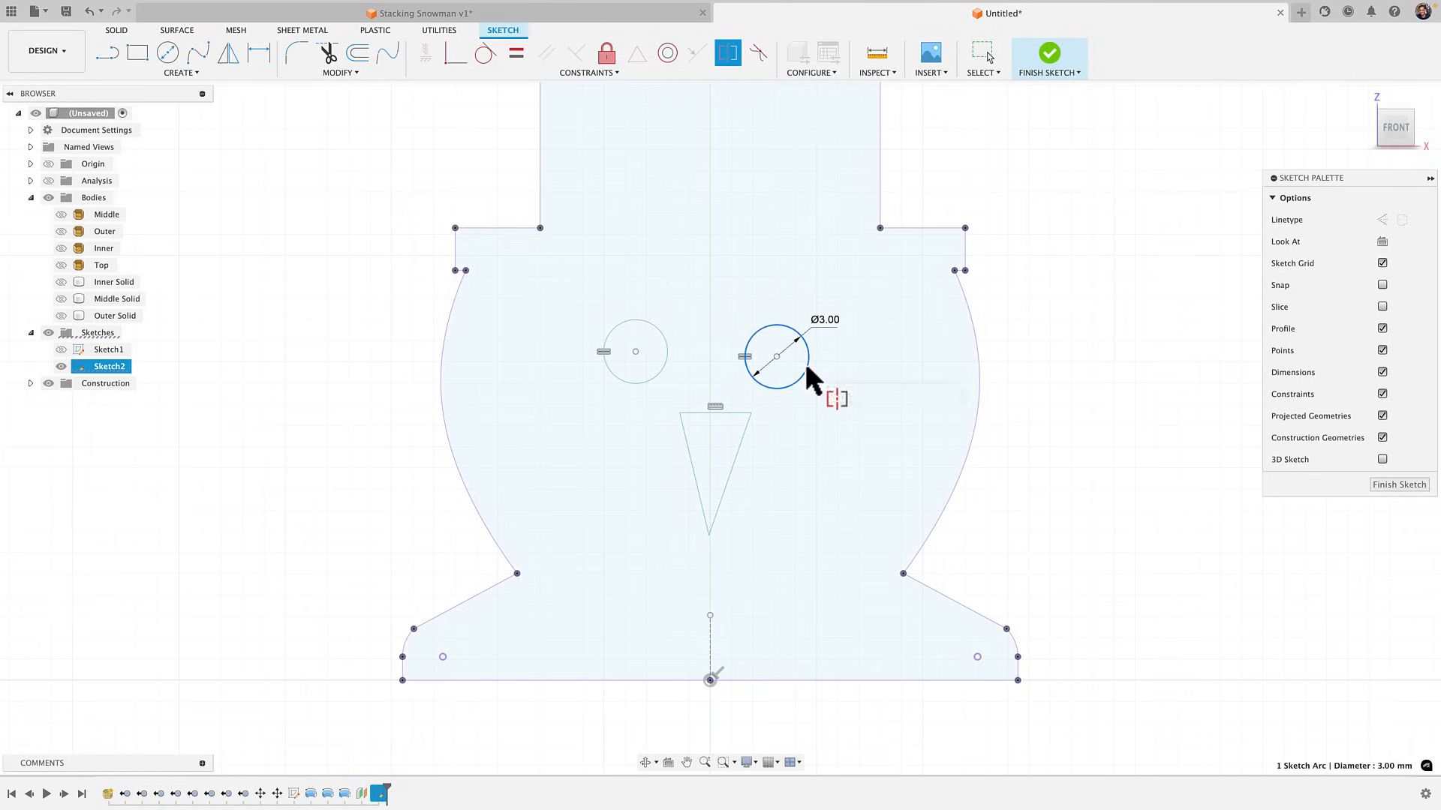
{"action": "left_click", "coordinate": [665, 353]}
{"action": "left_click", "coordinate": [711, 658]}
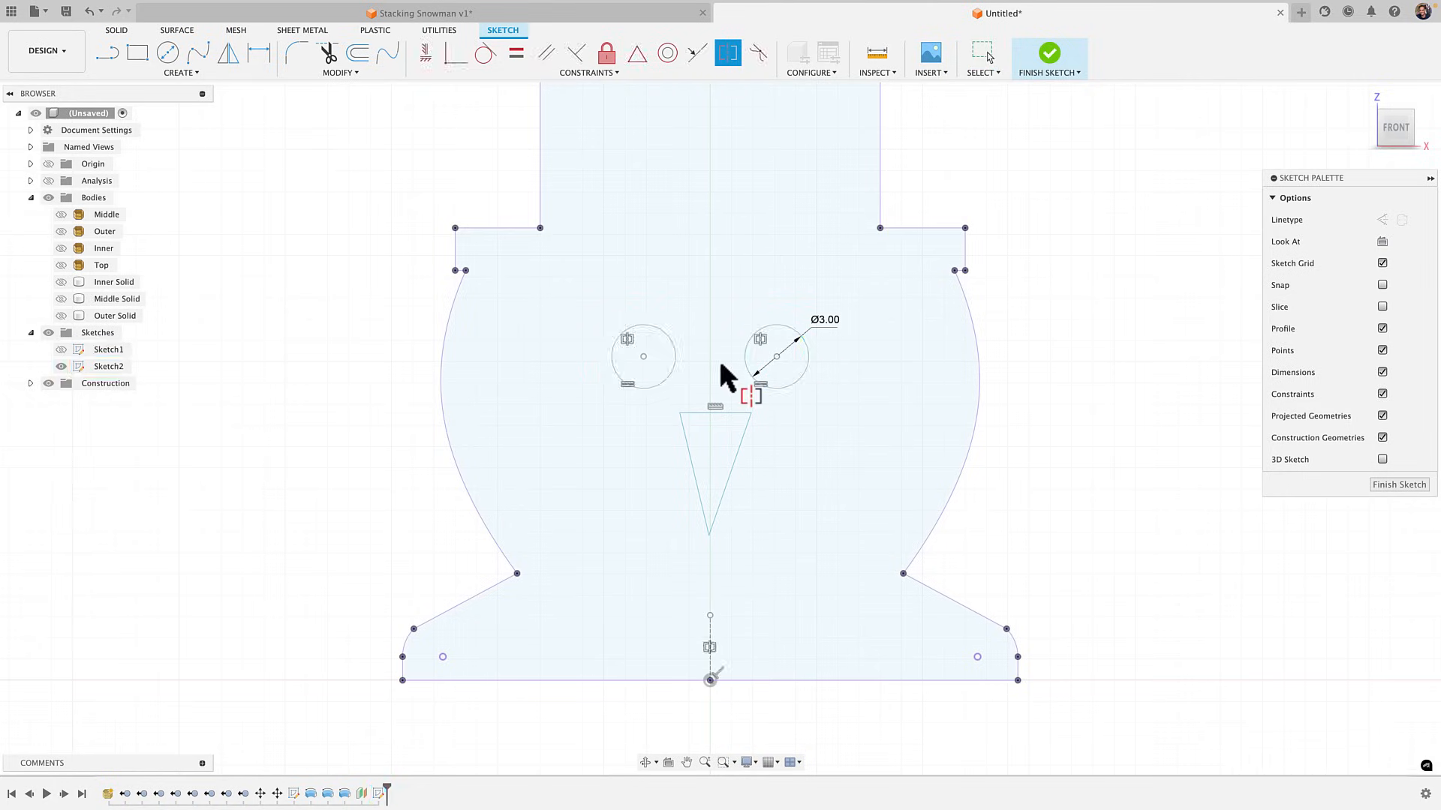
Move the symmetric eye circles slightly up and inward, with their centres about 3.03 mm from the centre line
{"action": "scroll", "coordinate": [718, 360], "scroll_direction": "up", "scroll_amount": 3}
{"action": "key", "text": "Escape"}
{"action": "mouse_move", "coordinate": [805, 359]}
{"action": "left_mouse_down"}
{"action": "mouse_move", "coordinate": [804, 279]}
{"action": "mouse_move", "coordinate": [812, 353]}
{"action": "mouse_move", "coordinate": [876, 357]}
{"action": "mouse_move", "coordinate": [801, 344]}
{"action": "left_mouse_up"}
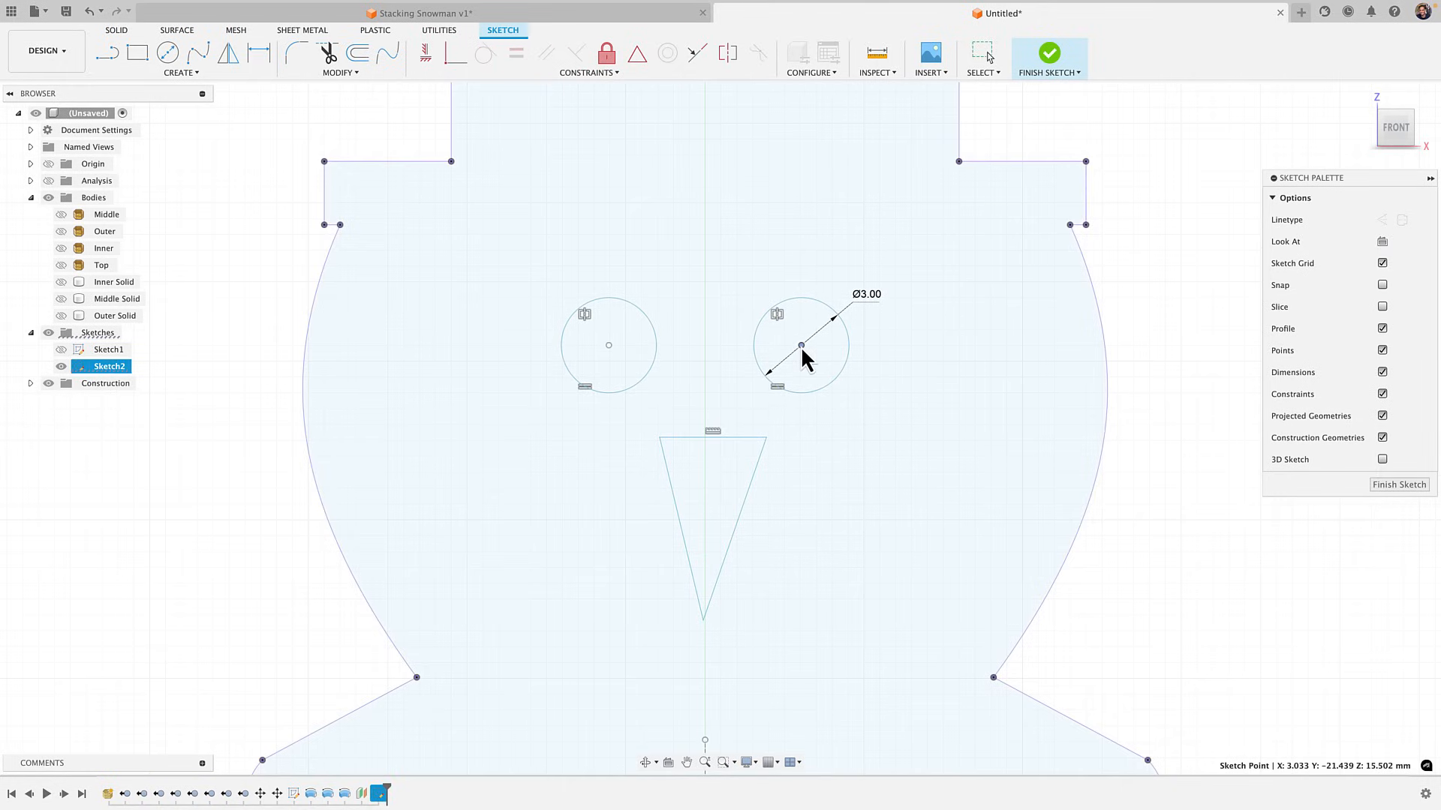
Shift the nose triangle slightly down and to the left, with its tip about 6.37 mm high, and finish the sketch
{"action": "double_click", "coordinate": [757, 448]}
{"action": "mouse_move", "coordinate": [758, 448]}
{"action": "left_mouse_down"}
{"action": "mouse_move", "coordinate": [730, 457]}
{"action": "mouse_move", "coordinate": [746, 456]}
{"action": "left_mouse_up"}
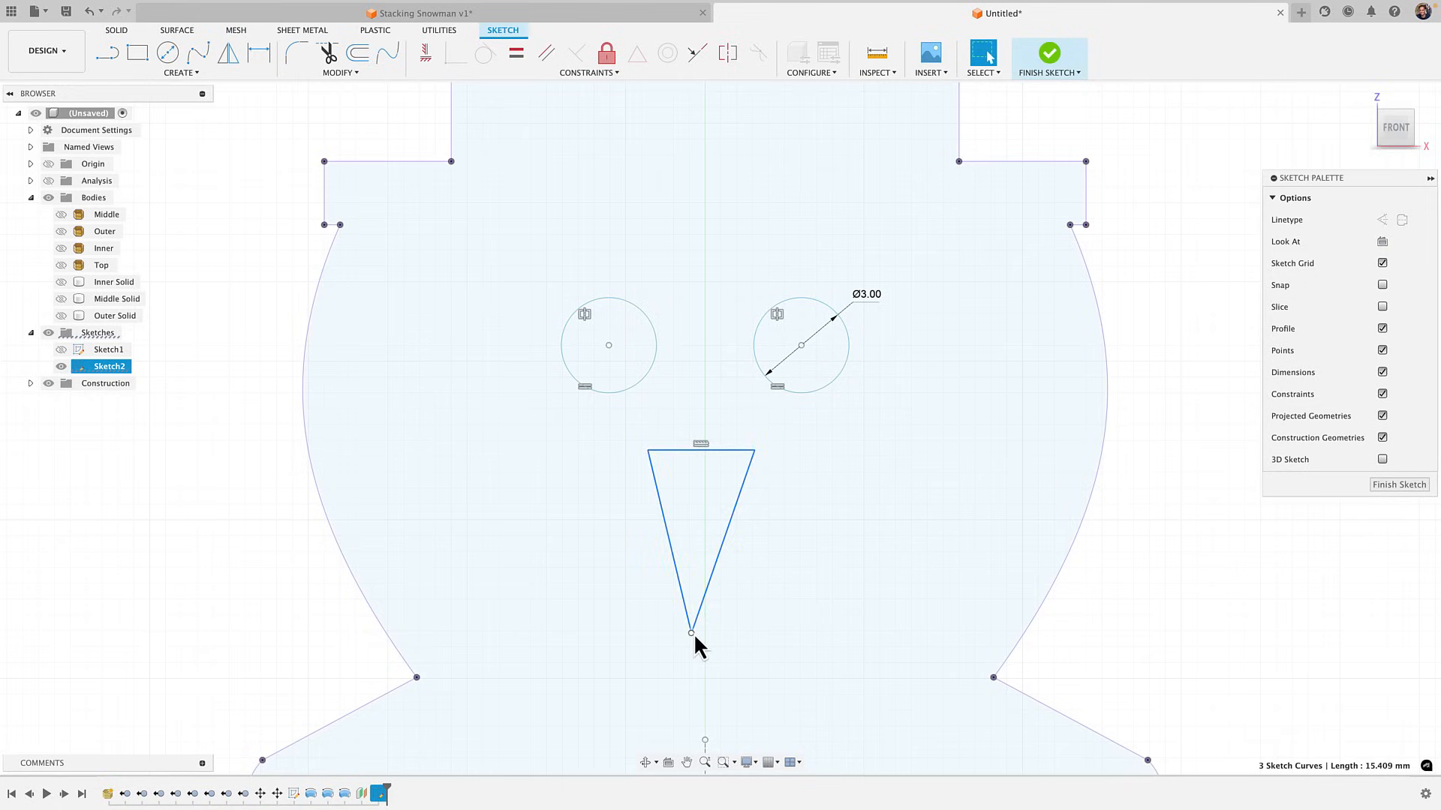
{"action": "mouse_move", "coordinate": [694, 634]}
{"action": "left_mouse_down"}
{"action": "mouse_move", "coordinate": [709, 637]}
{"action": "mouse_move", "coordinate": [694, 633]}
{"action": "left_mouse_up"}
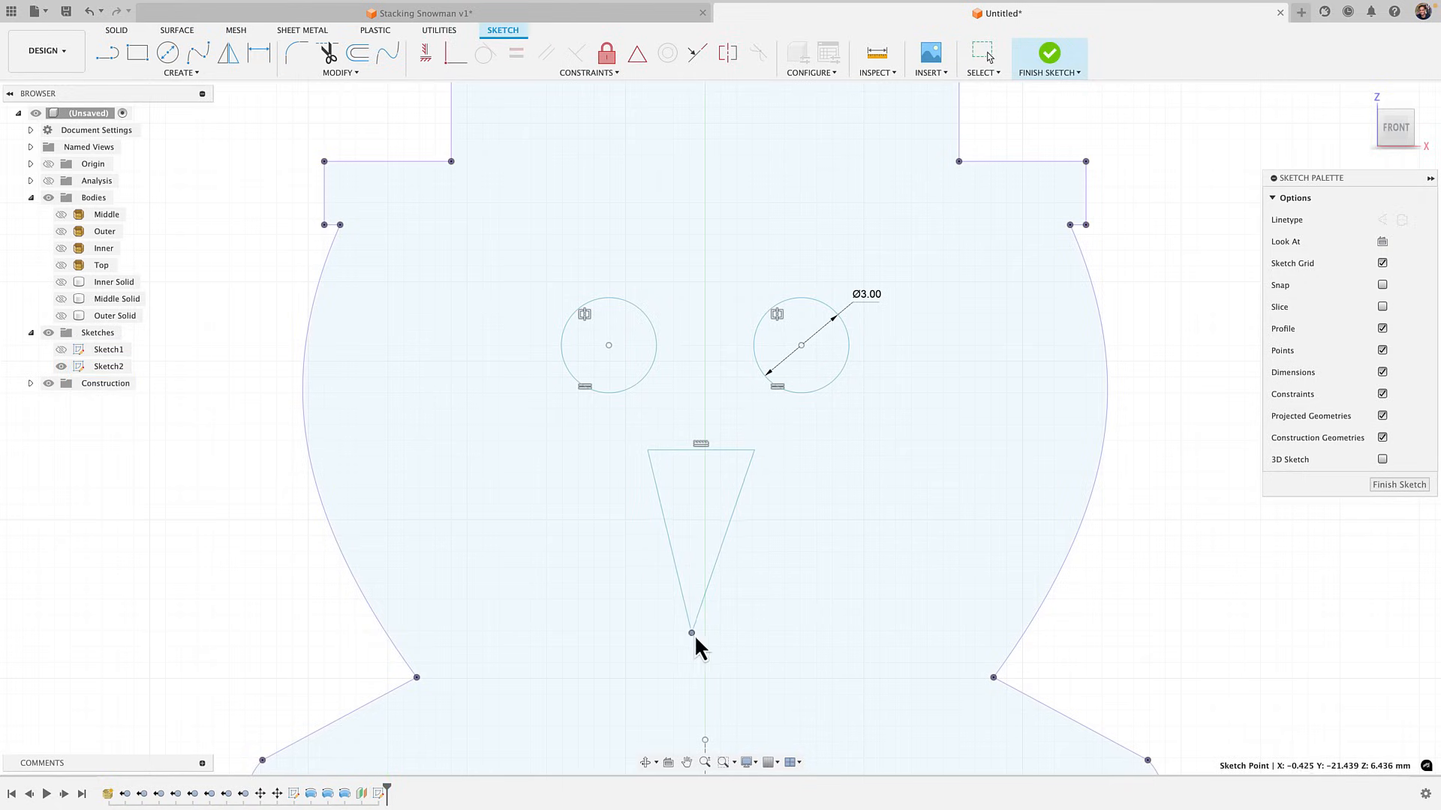
{"action": "scroll", "coordinate": [722, 525], "scroll_direction": "up", "scroll_amount": 2}
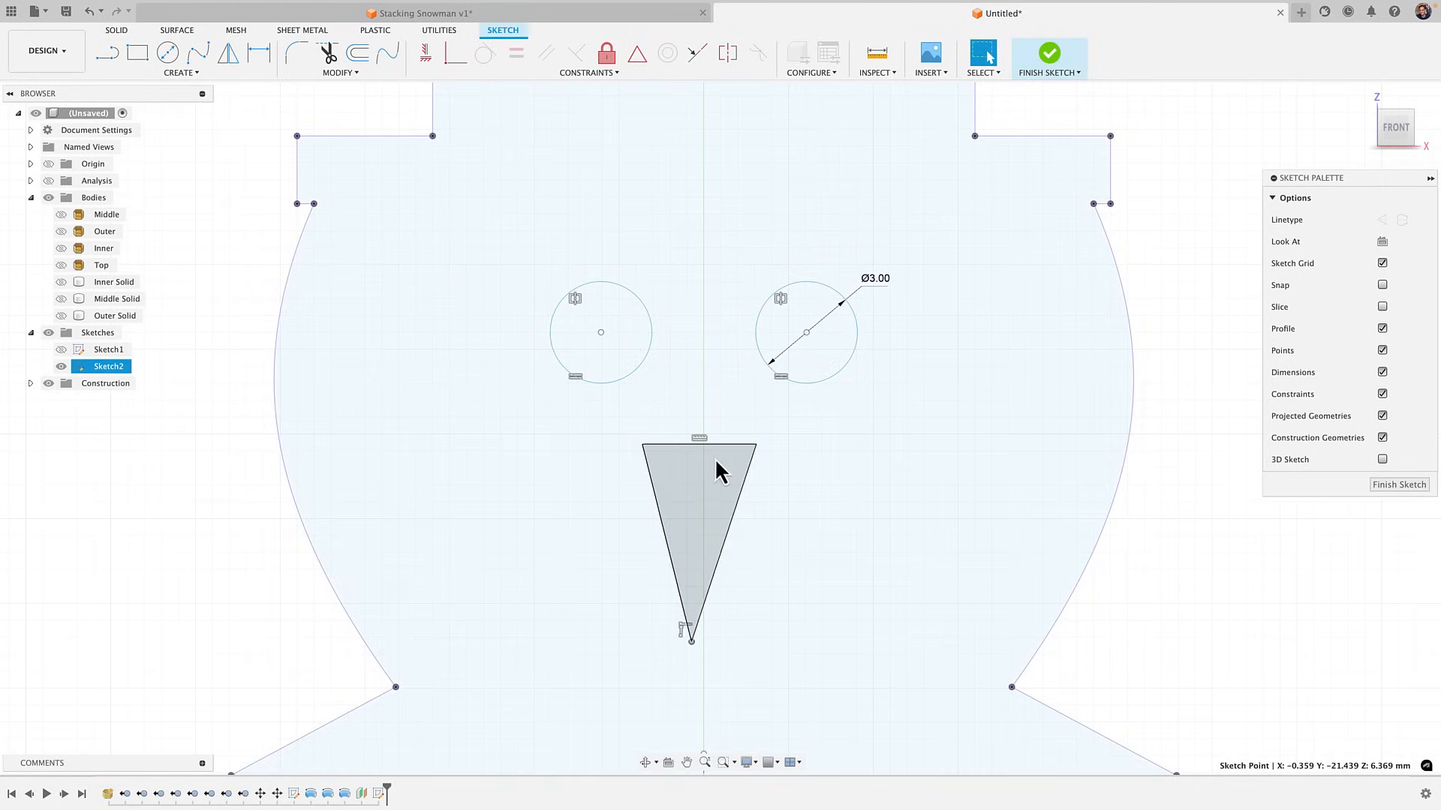
{"action": "scroll", "coordinate": [722, 465], "scroll_direction": "down", "scroll_amount": 2}
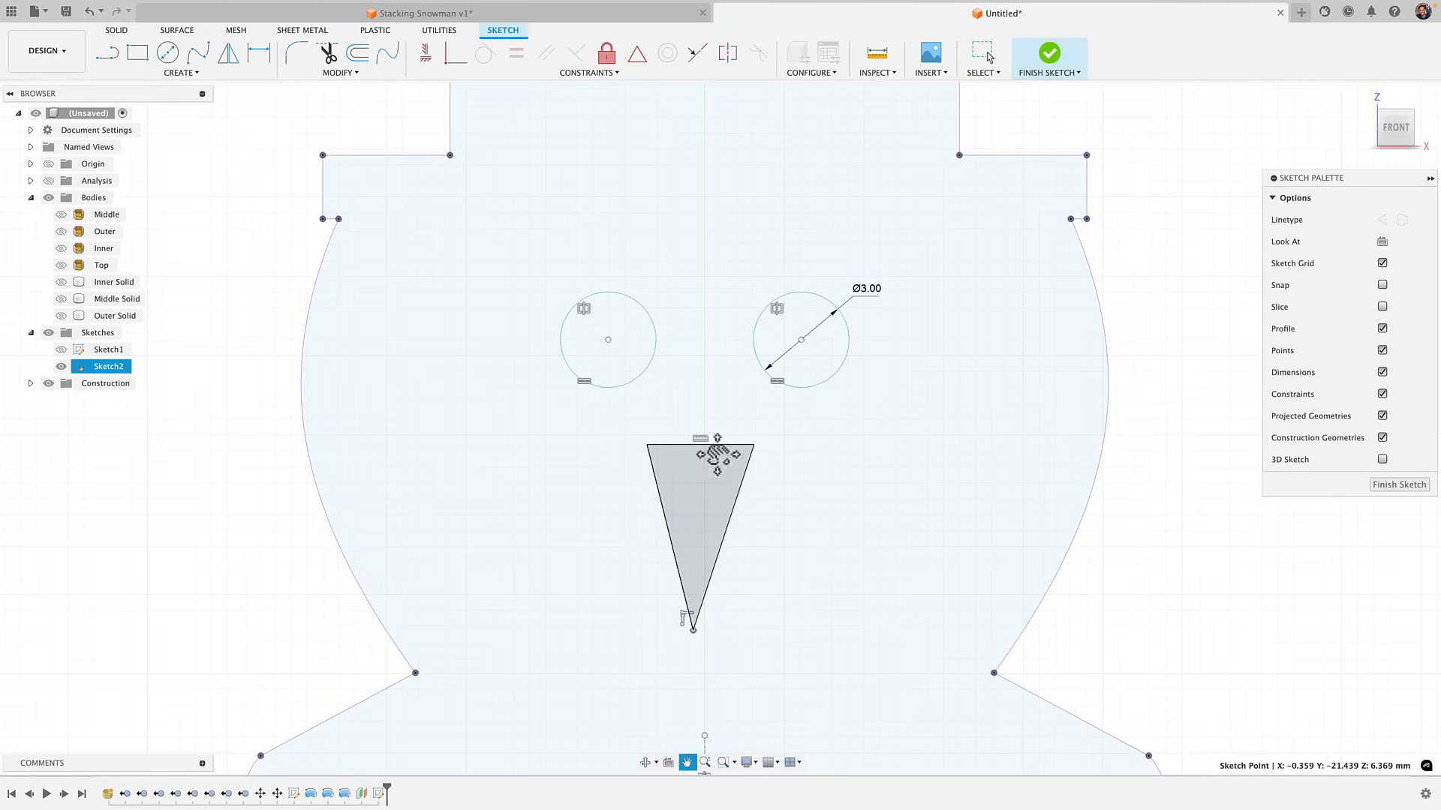
{"action": "left_click", "coordinate": [1058, 57]}
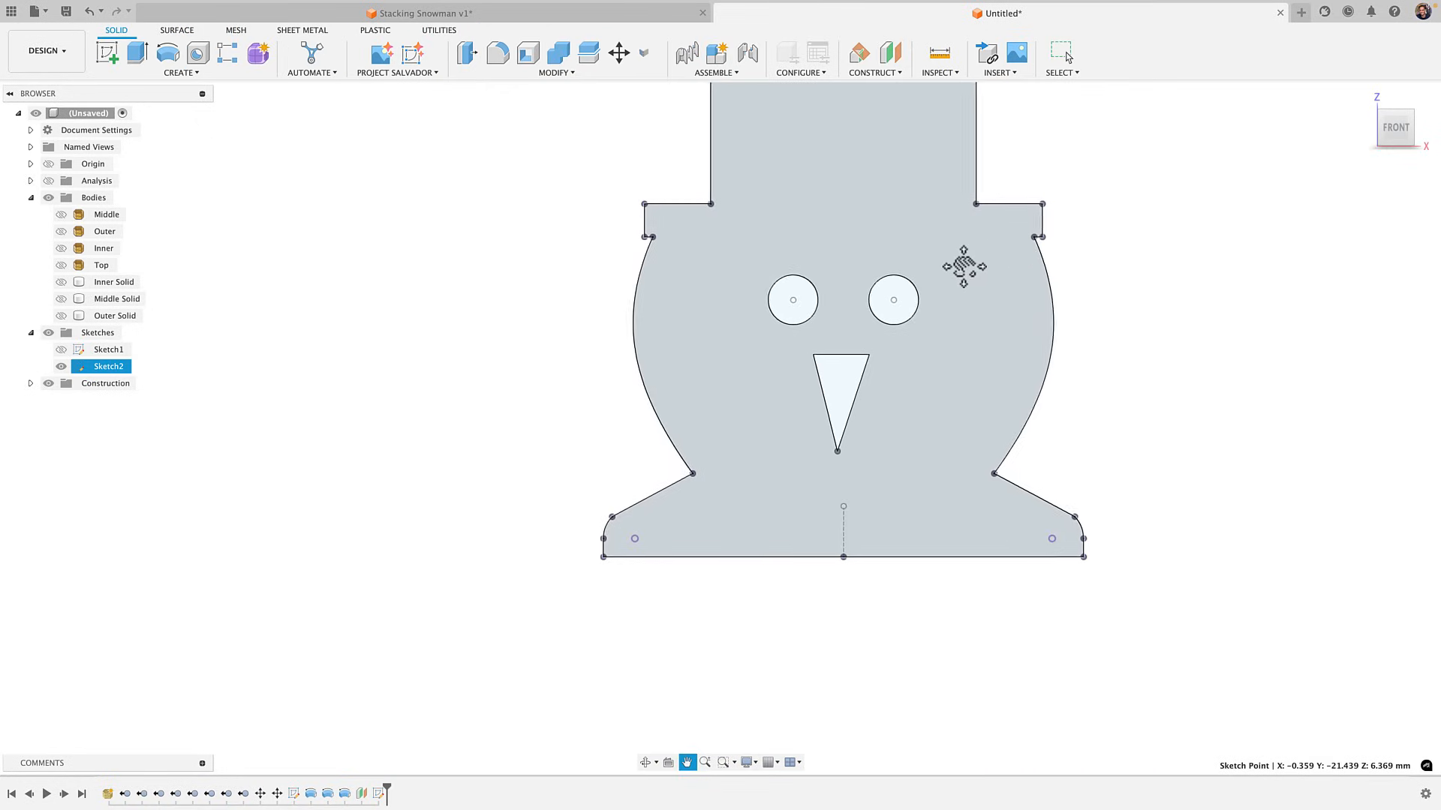
Show the Inner Solid body and emboss the two eye circles and the nose triangle 0.5 mm out of its rounded face
{"action": "left_click", "coordinate": [62, 282]}
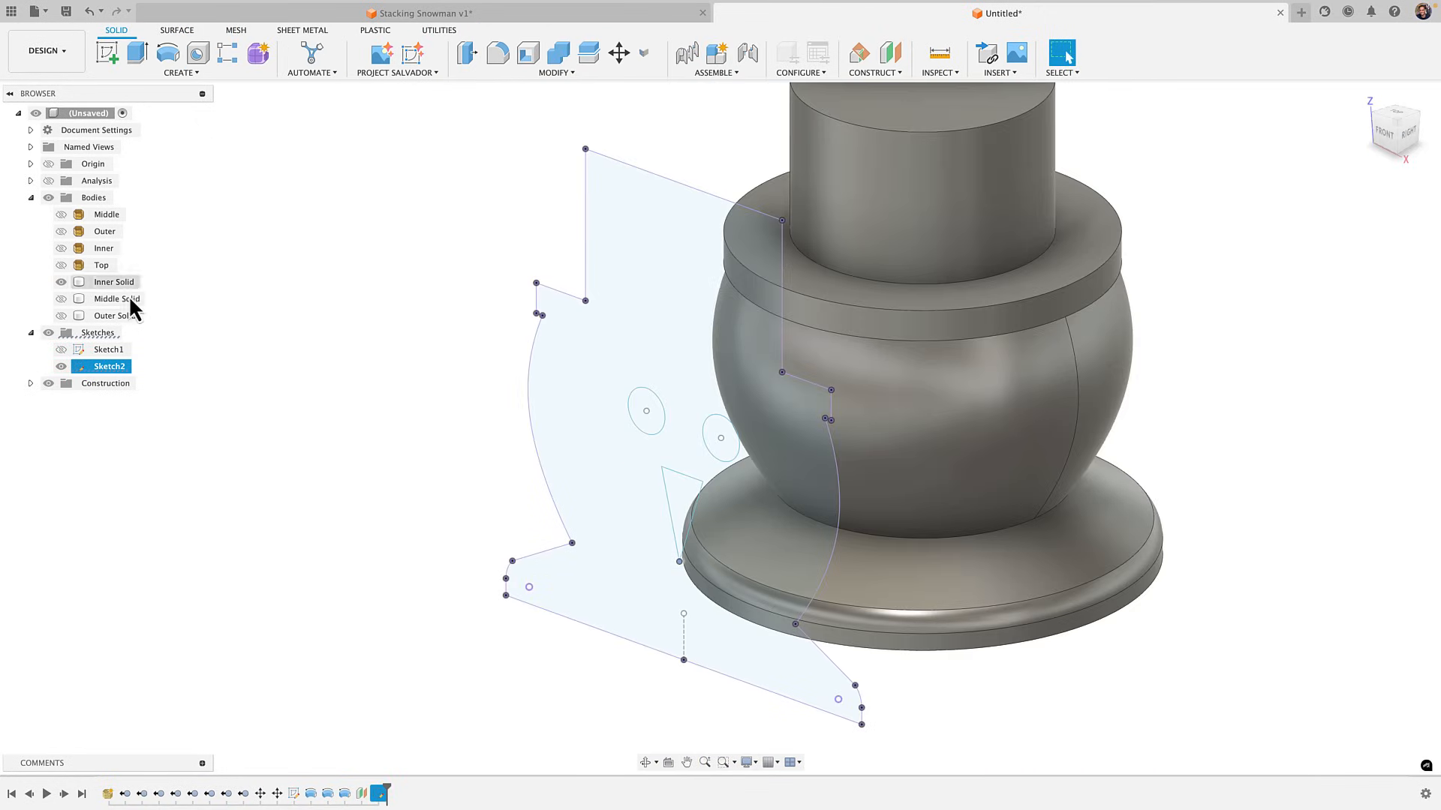
{"action": "left_click", "coordinate": [149, 74]}
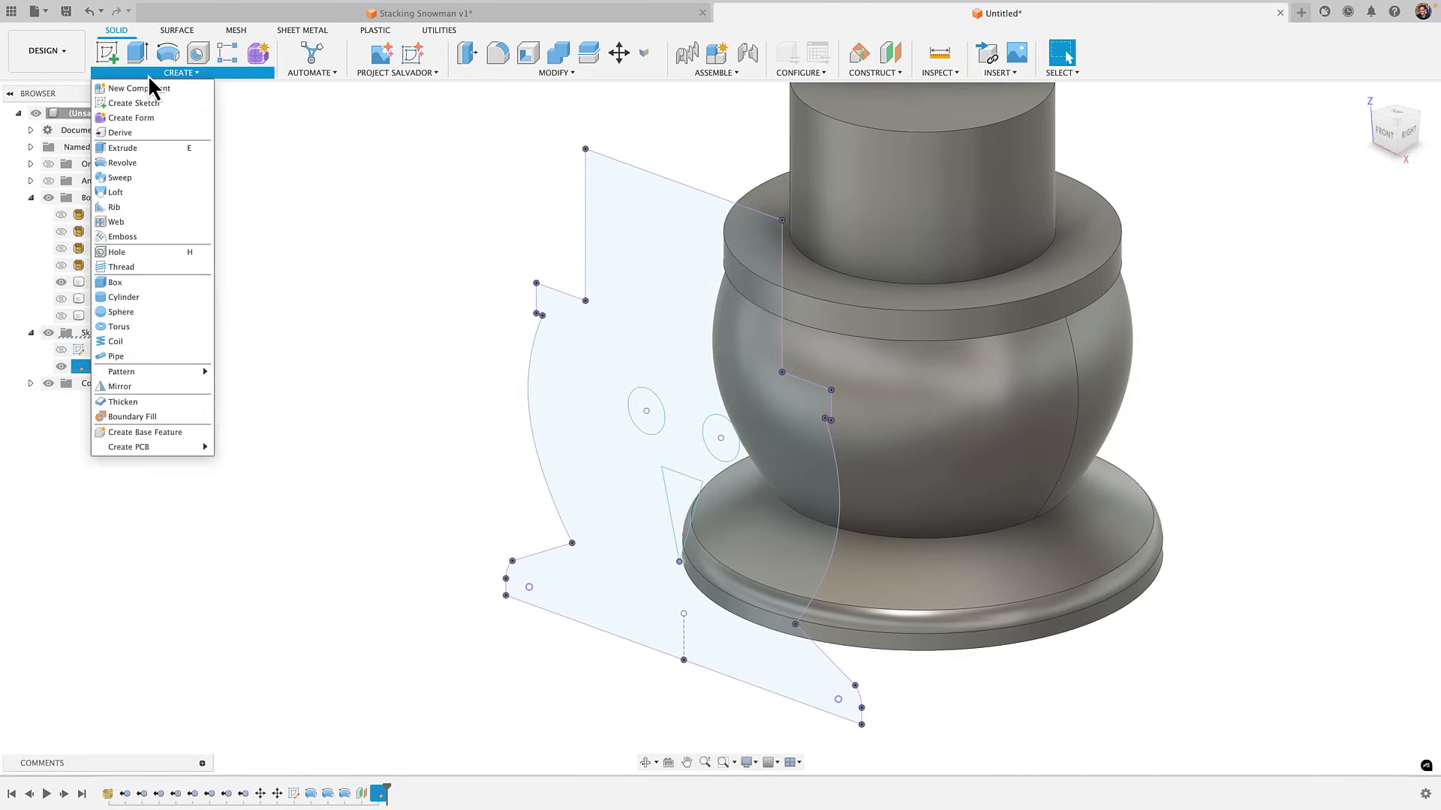
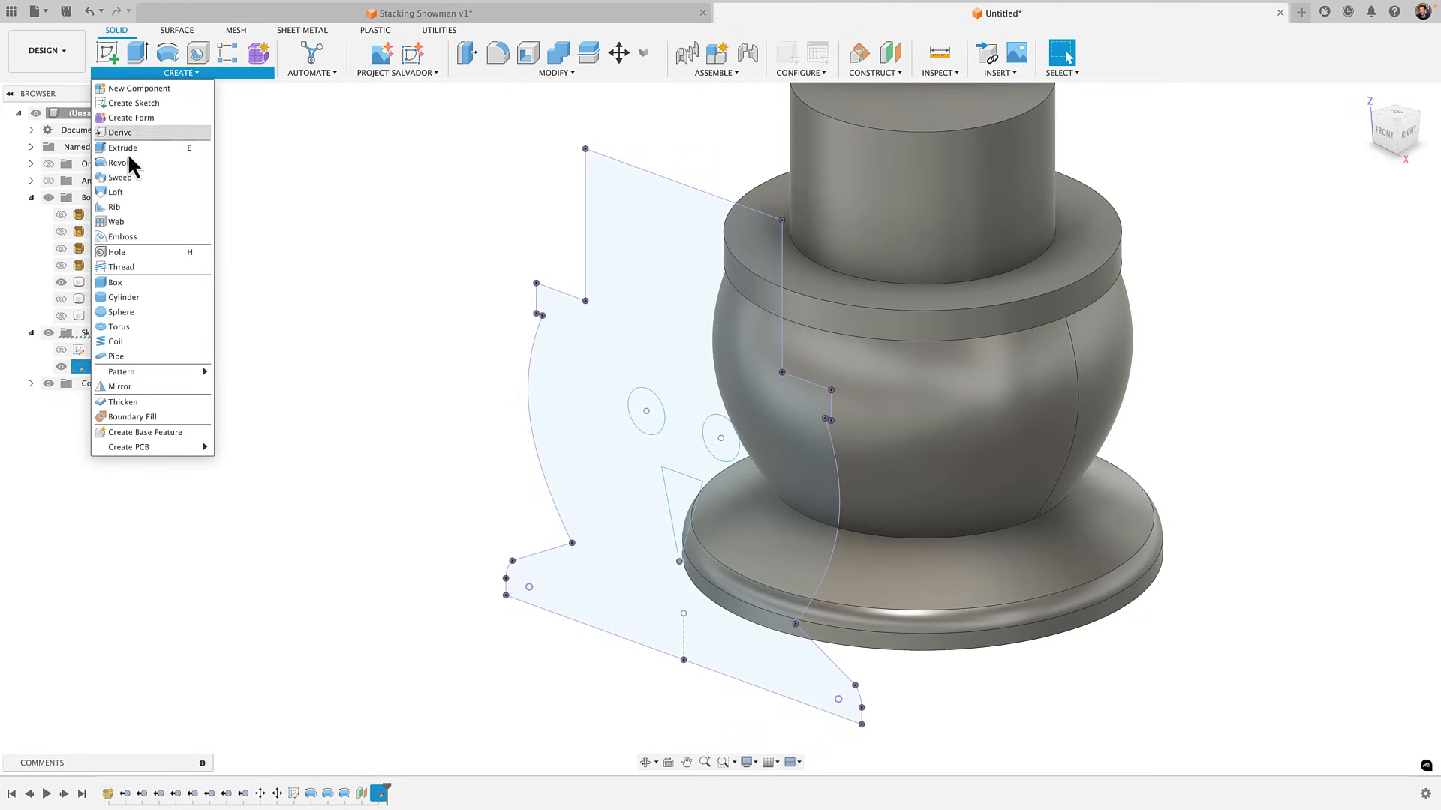
{"action": "left_click", "coordinate": [121, 239]}
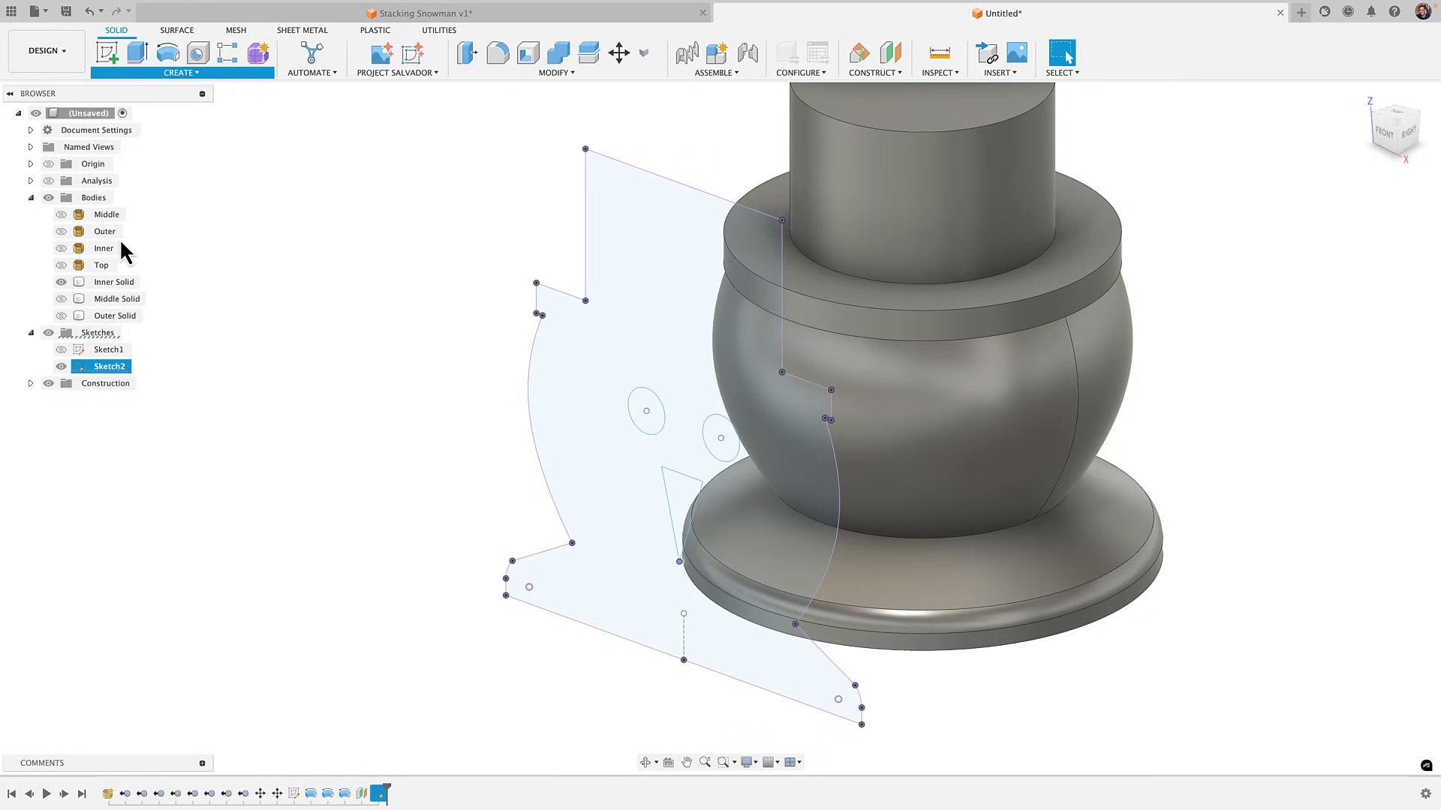
{"action": "left_click", "coordinate": [646, 424]}
{"action": "left_click", "coordinate": [716, 446]}
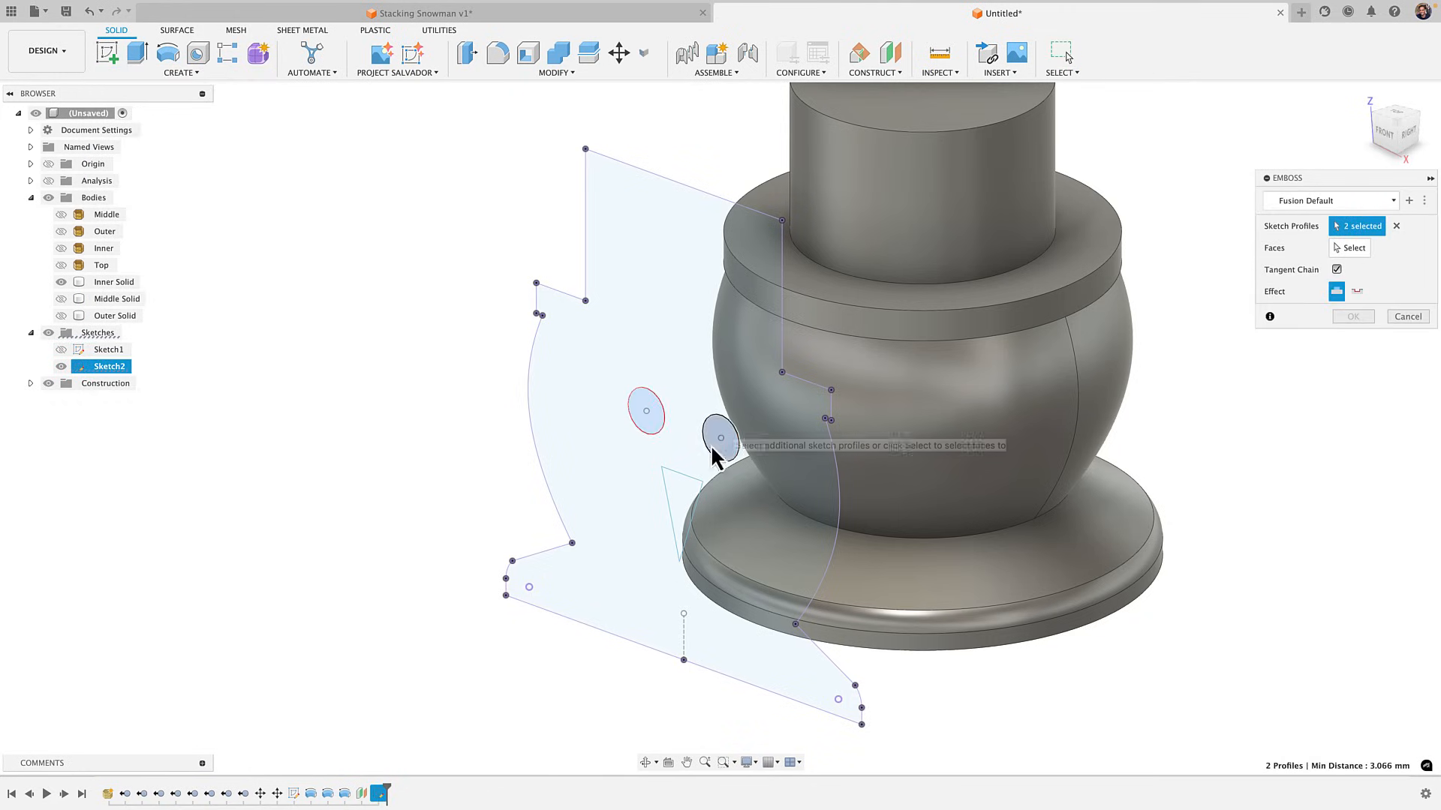
{"action": "left_click", "coordinate": [683, 514]}
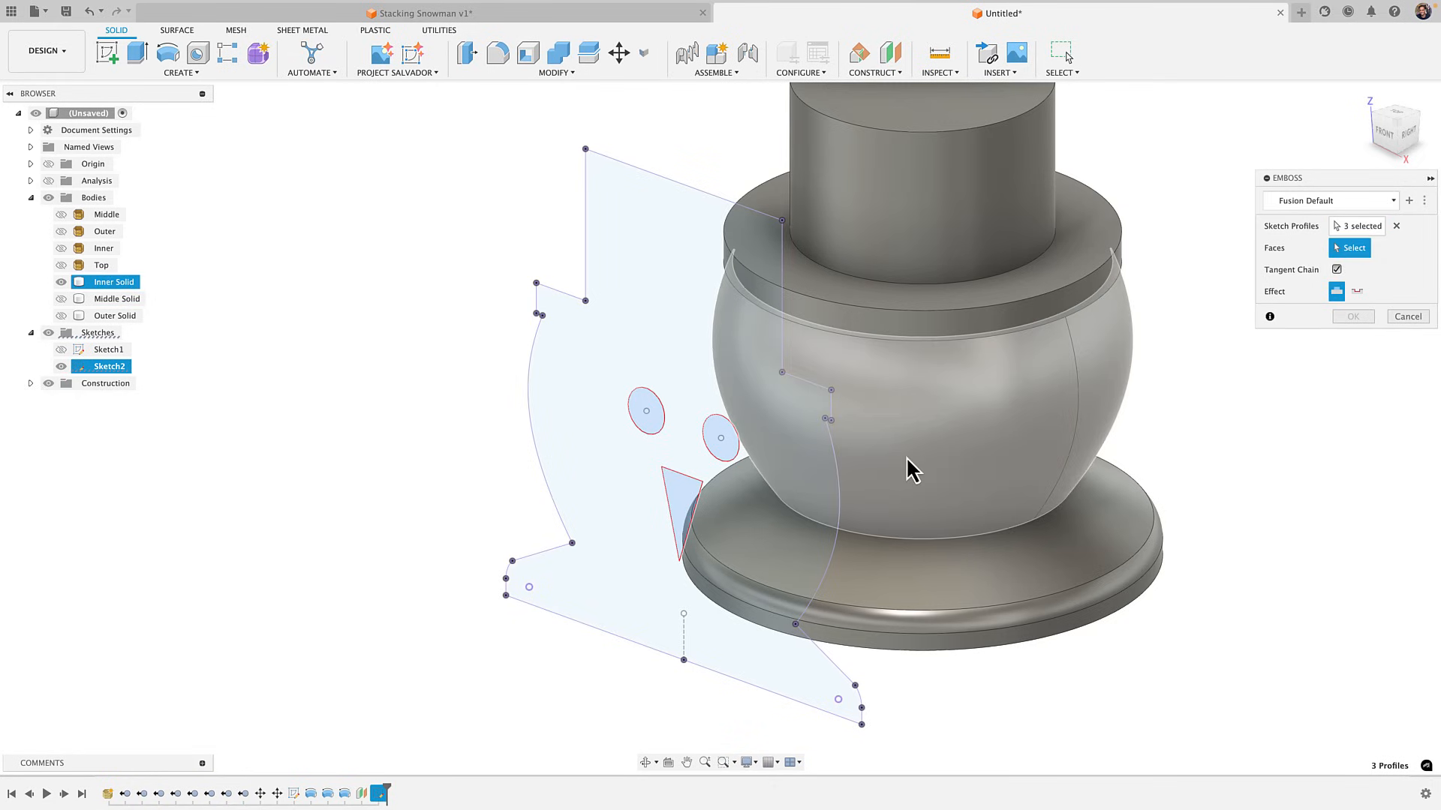
{"action": "left_click", "coordinate": [1071, 417]}
{"action": "middle_click_drag", "start_coordinate": [853, 526], "coordinate": [683, 568]}
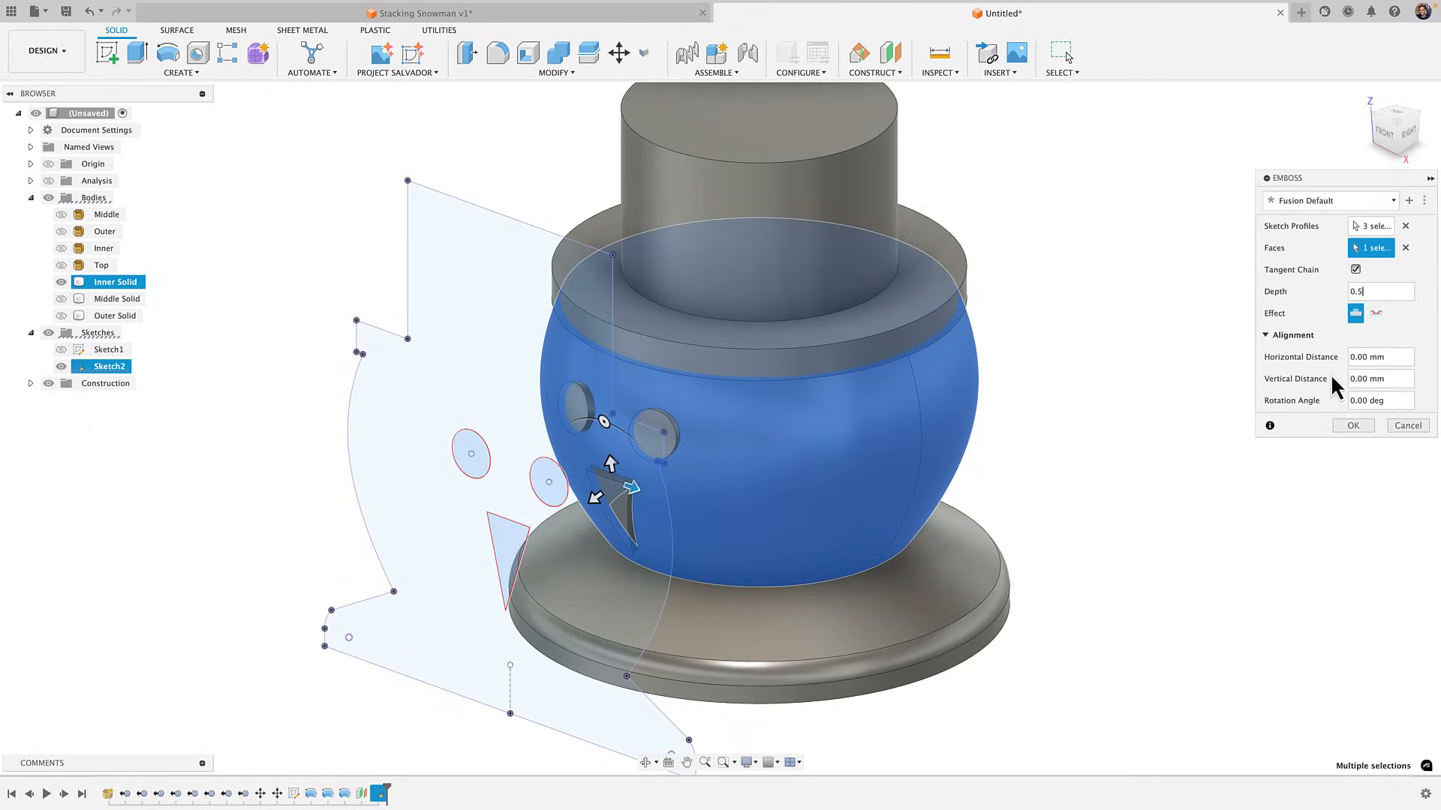
{"action": "left_click", "coordinate": [1353, 426]}
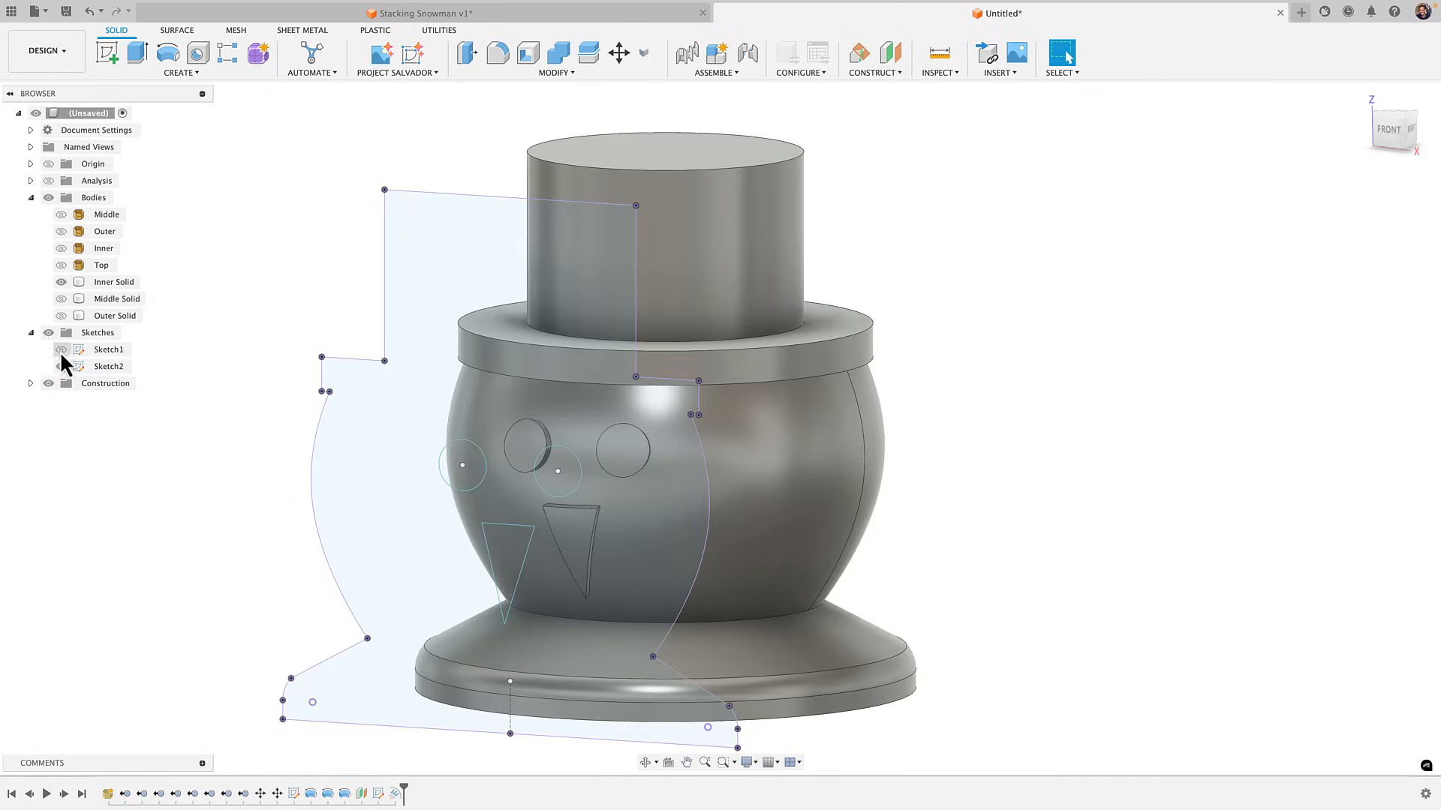
Hide Sketch2 and examine the embossed eyes and nose on the inner body from the front
{"action": "left_click", "coordinate": [61, 365]}
{"action": "middle_click_drag", "start_coordinate": [358, 494], "coordinate": [395, 476], "text": "shift"}
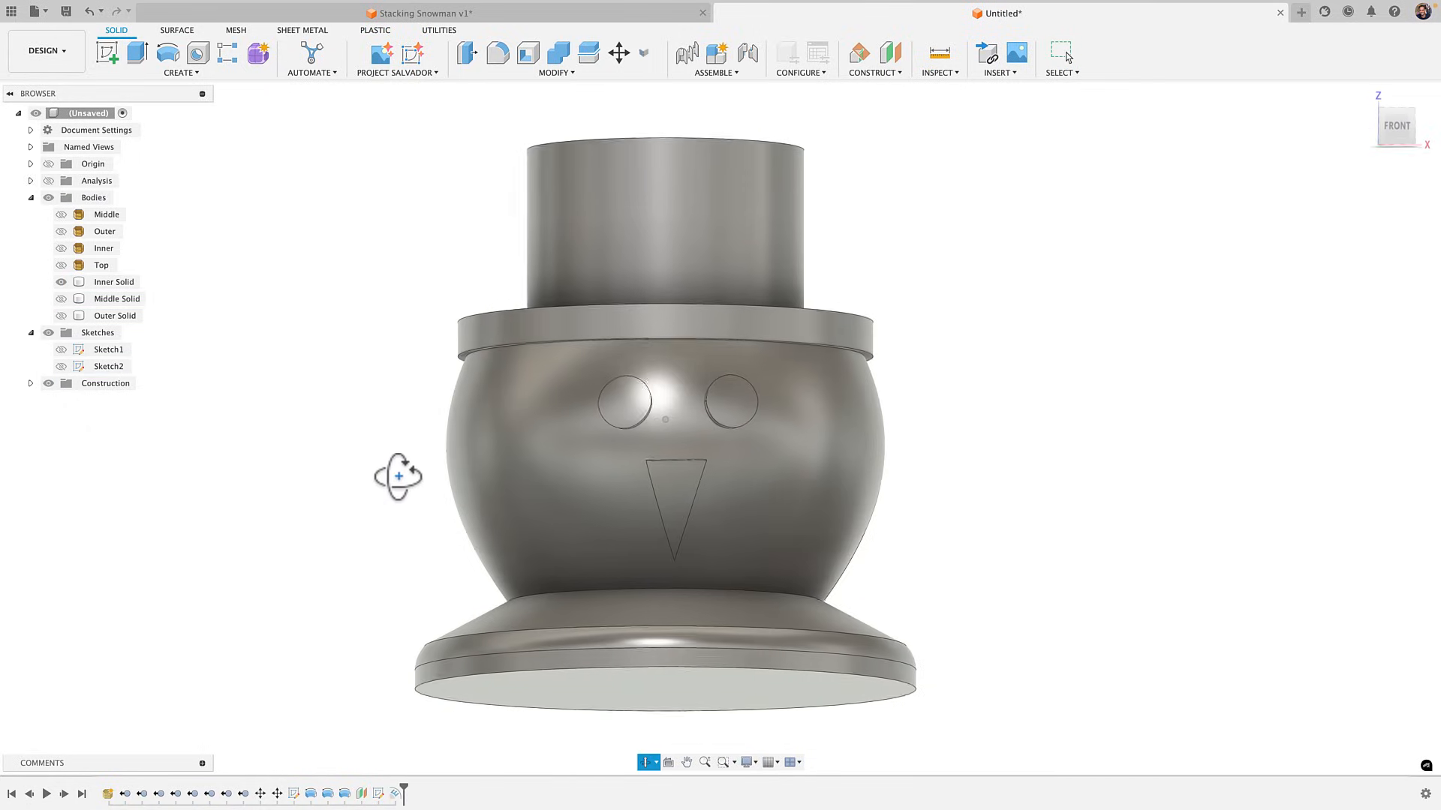
{"action": "left_click", "coordinate": [1393, 128]}
{"action": "left_click", "coordinate": [800, 417]}
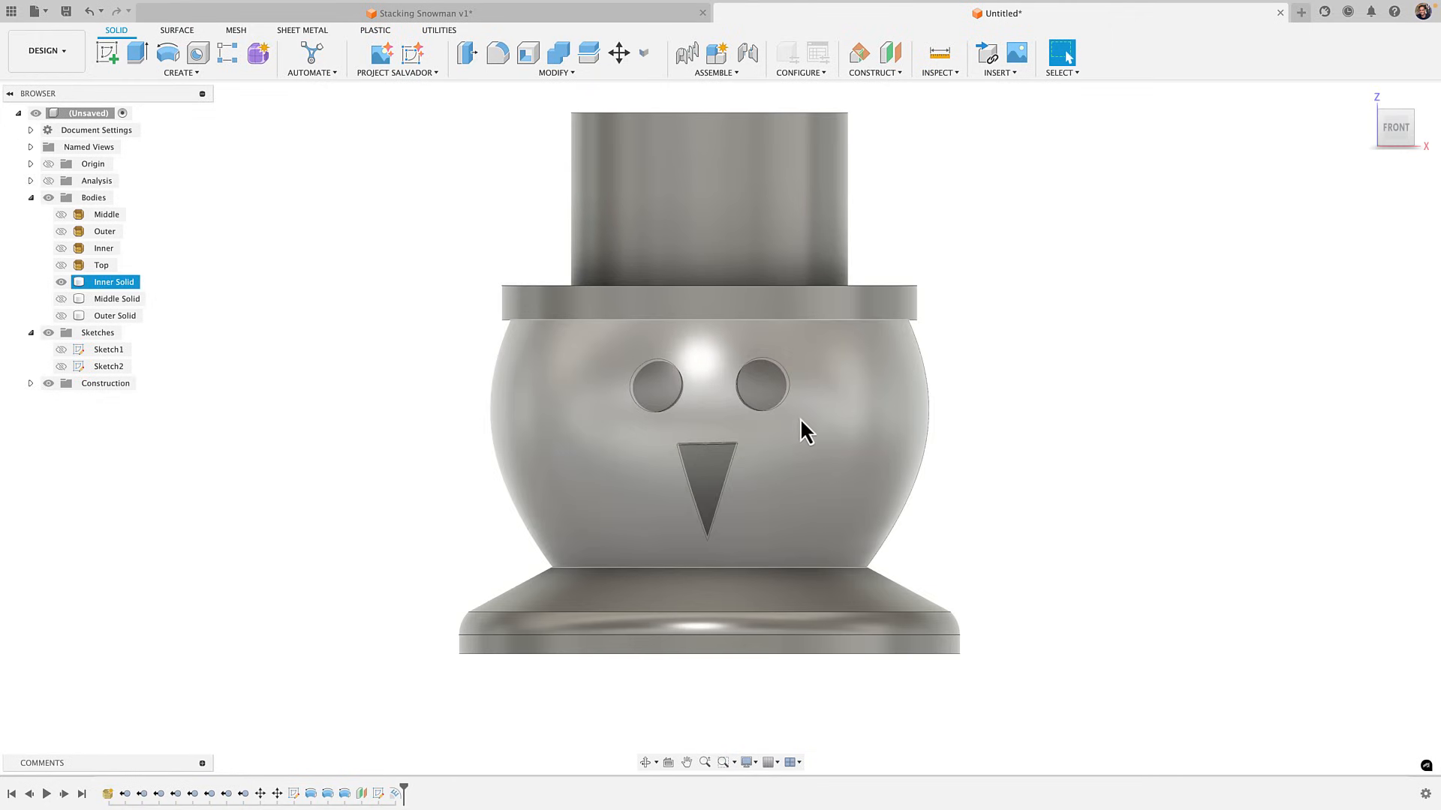
{"action": "left_click", "coordinate": [339, 379]}
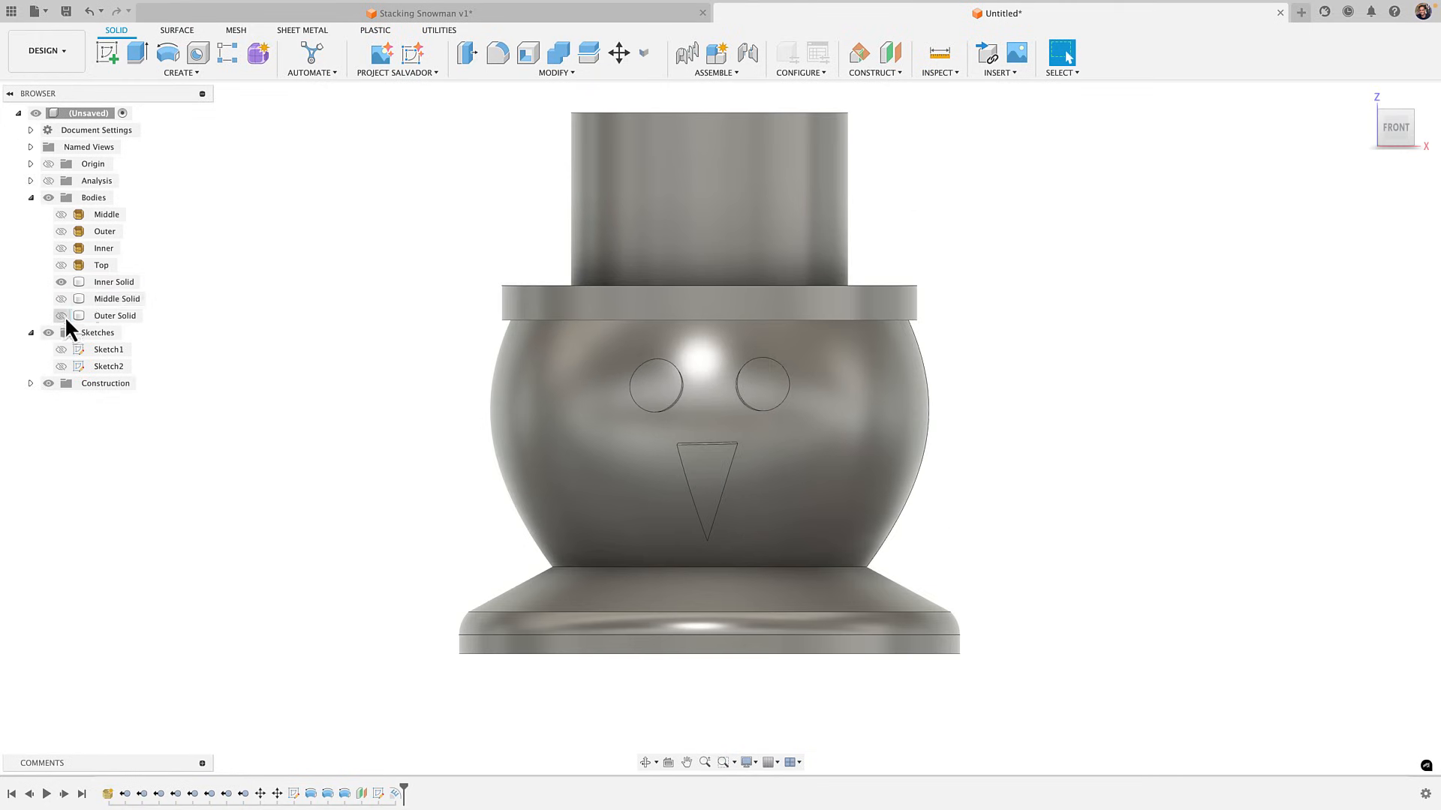
Show Sketch2 and make the nose triangle narrower and shorter, with its tip raised to about 8.22 mm high
{"action": "left_click", "coordinate": [62, 366]}
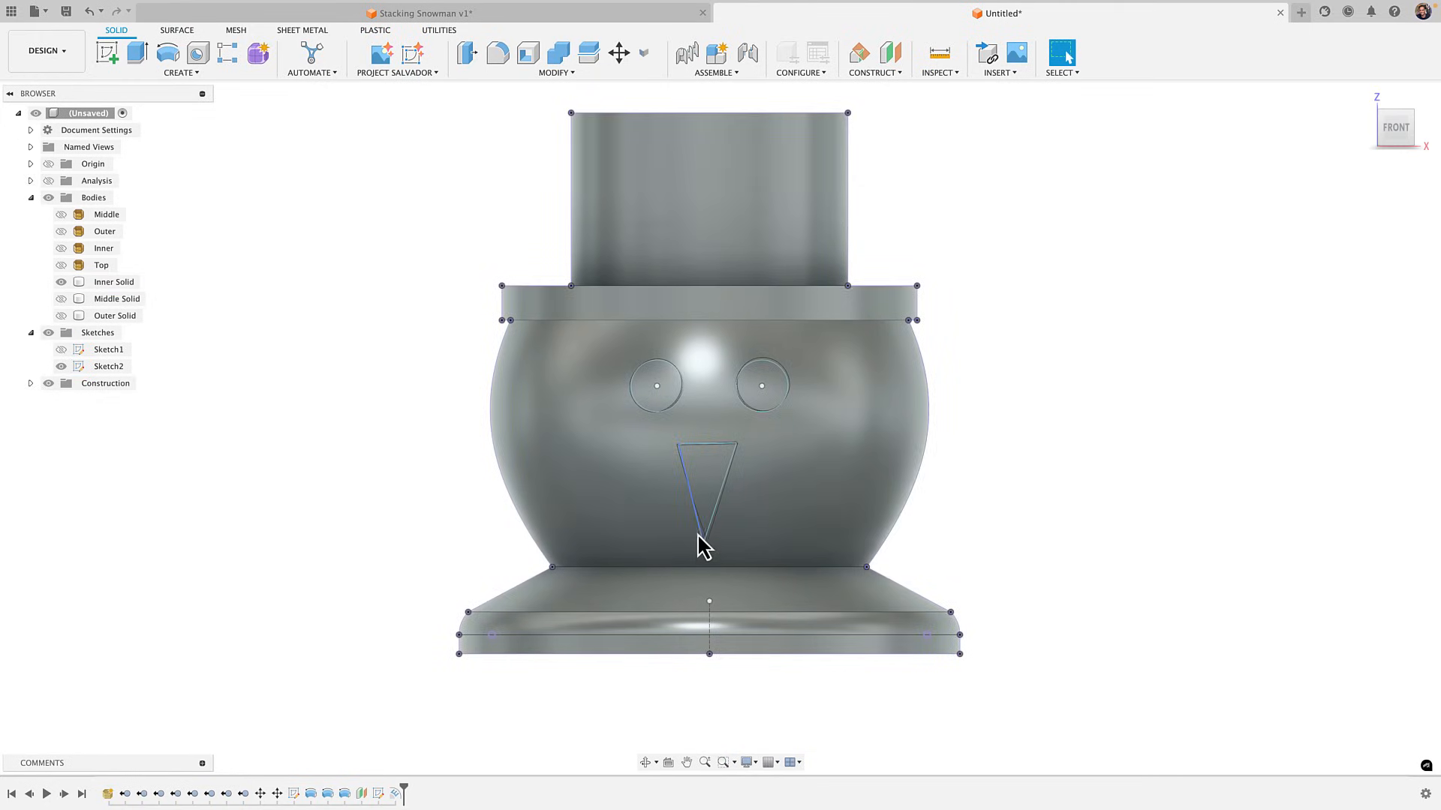
{"action": "scroll", "coordinate": [701, 546], "scroll_direction": "up", "scroll_amount": 2}
{"action": "left_click_drag", "start_coordinate": [703, 545], "coordinate": [710, 522]}
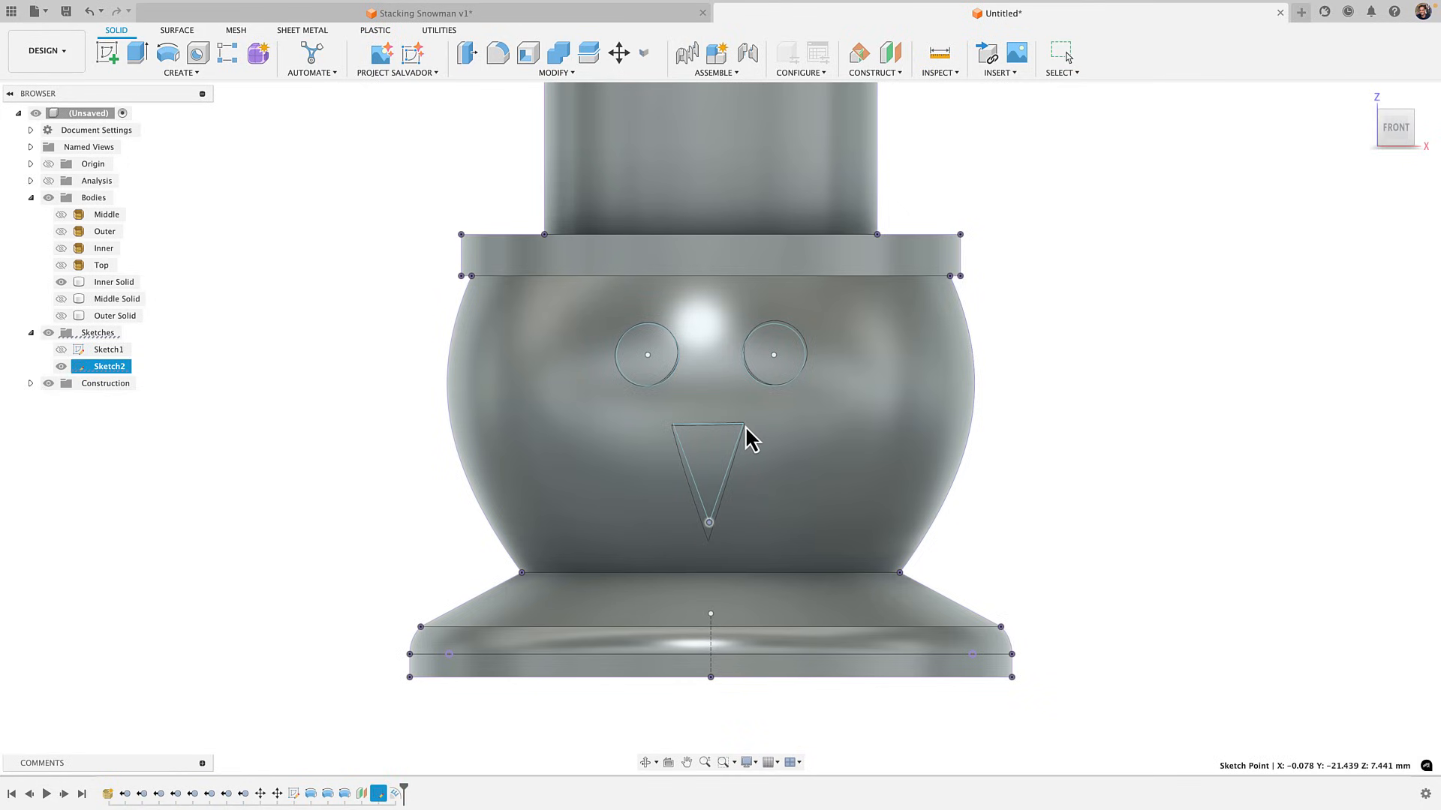
{"action": "left_click_drag", "start_coordinate": [743, 426], "coordinate": [733, 426]}
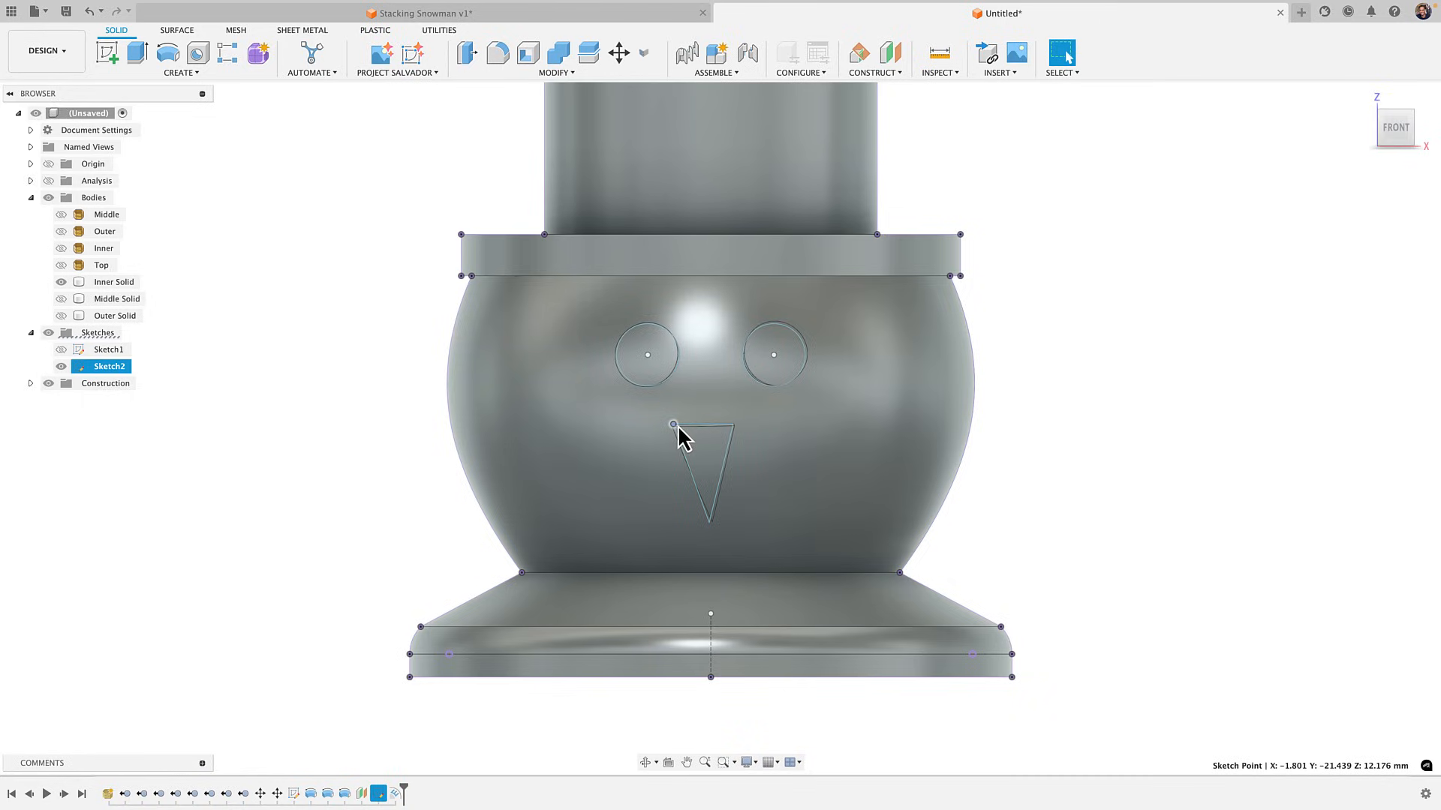
{"action": "left_click_drag", "start_coordinate": [710, 522], "coordinate": [707, 507]}
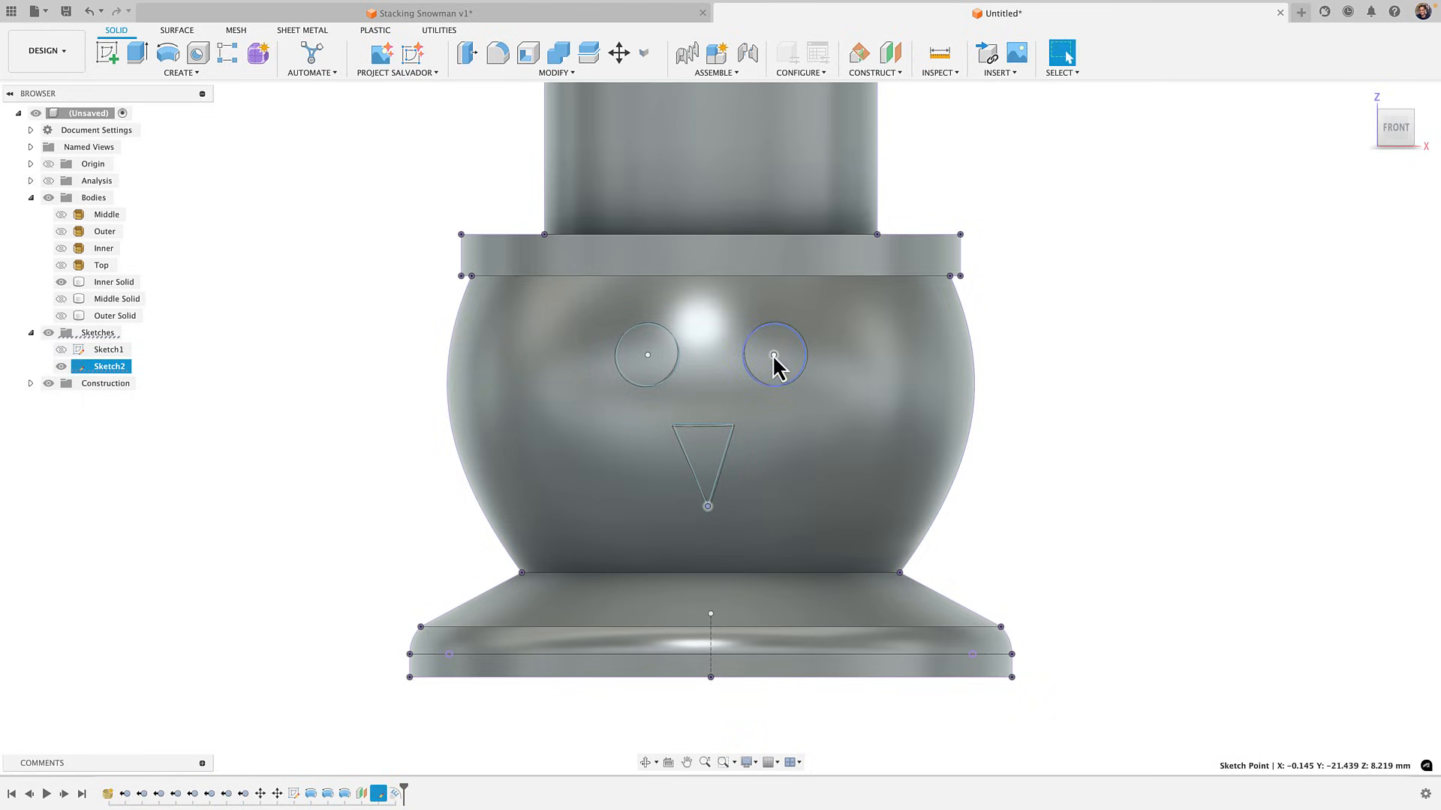
Spread the symmetric eye circles outward and slightly down, with their centres about 3.71 mm from the centre line
{"action": "left_click_drag", "start_coordinate": [773, 357], "coordinate": [788, 363]}
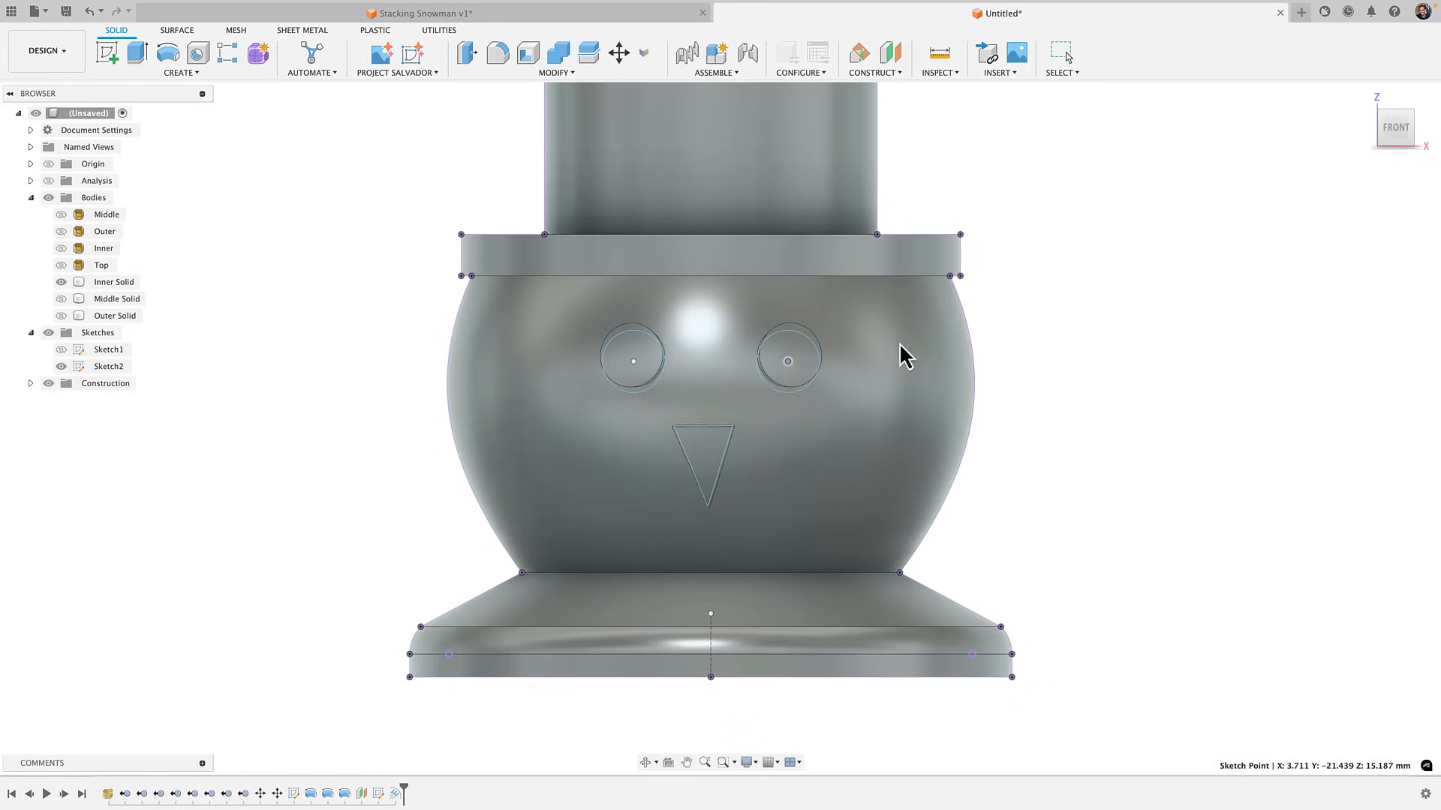
{"action": "left_click", "coordinate": [61, 367]}
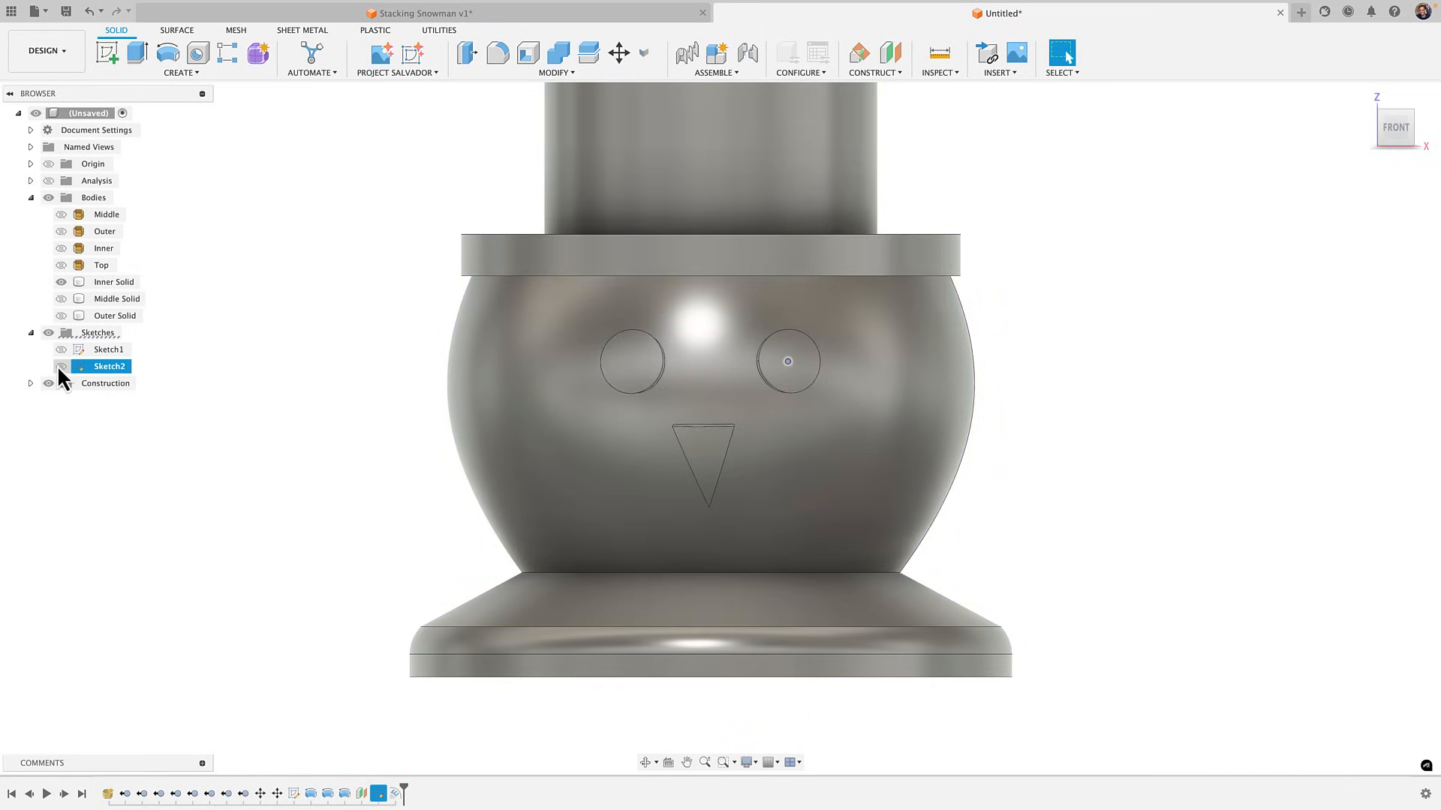
{"action": "left_click", "coordinate": [61, 366]}
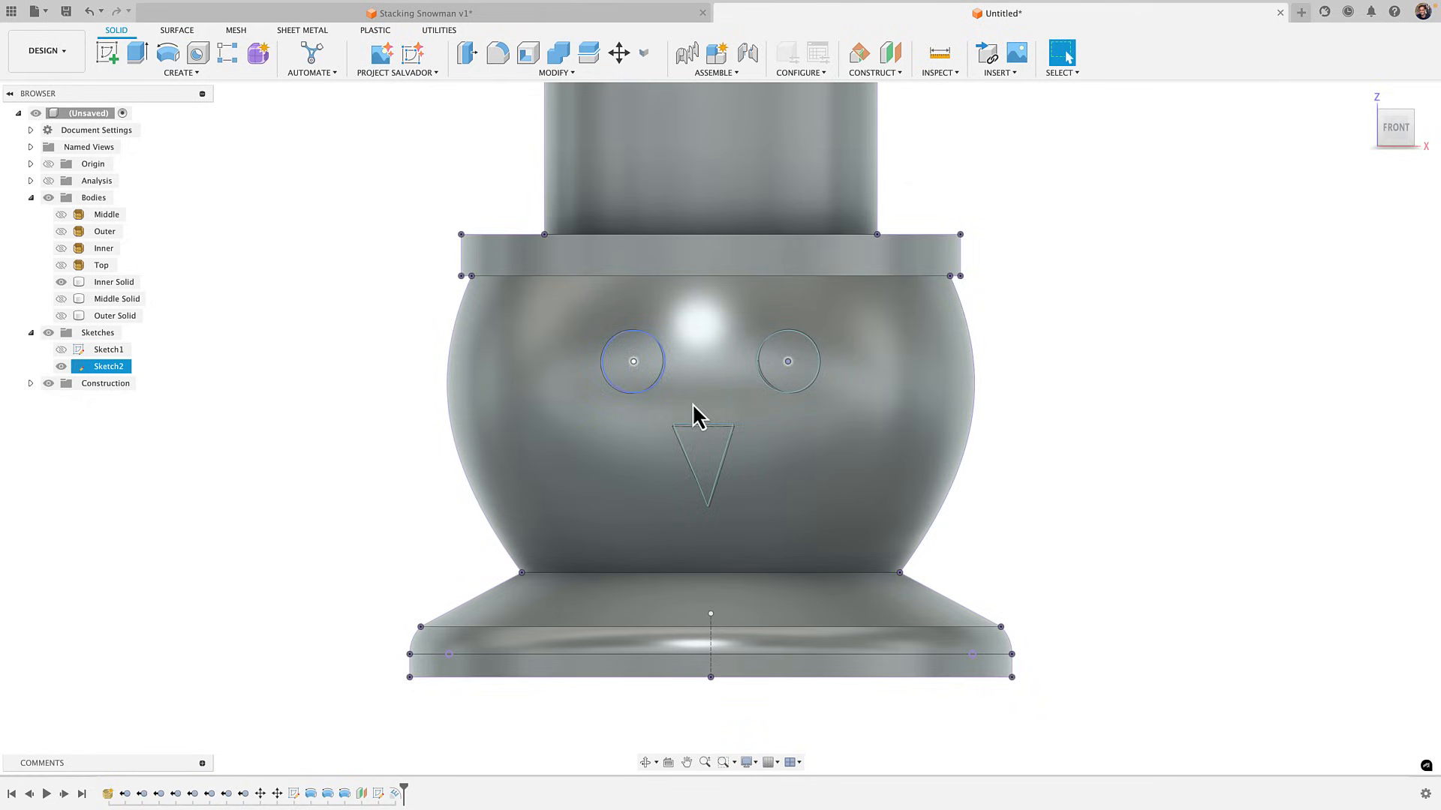
Shift the whole nose triangle slightly right to centre it under the eyes, and hide Sketch2
{"action": "double_click", "coordinate": [721, 434]}
{"action": "left_click_drag", "start_coordinate": [720, 427], "coordinate": [723, 429]}
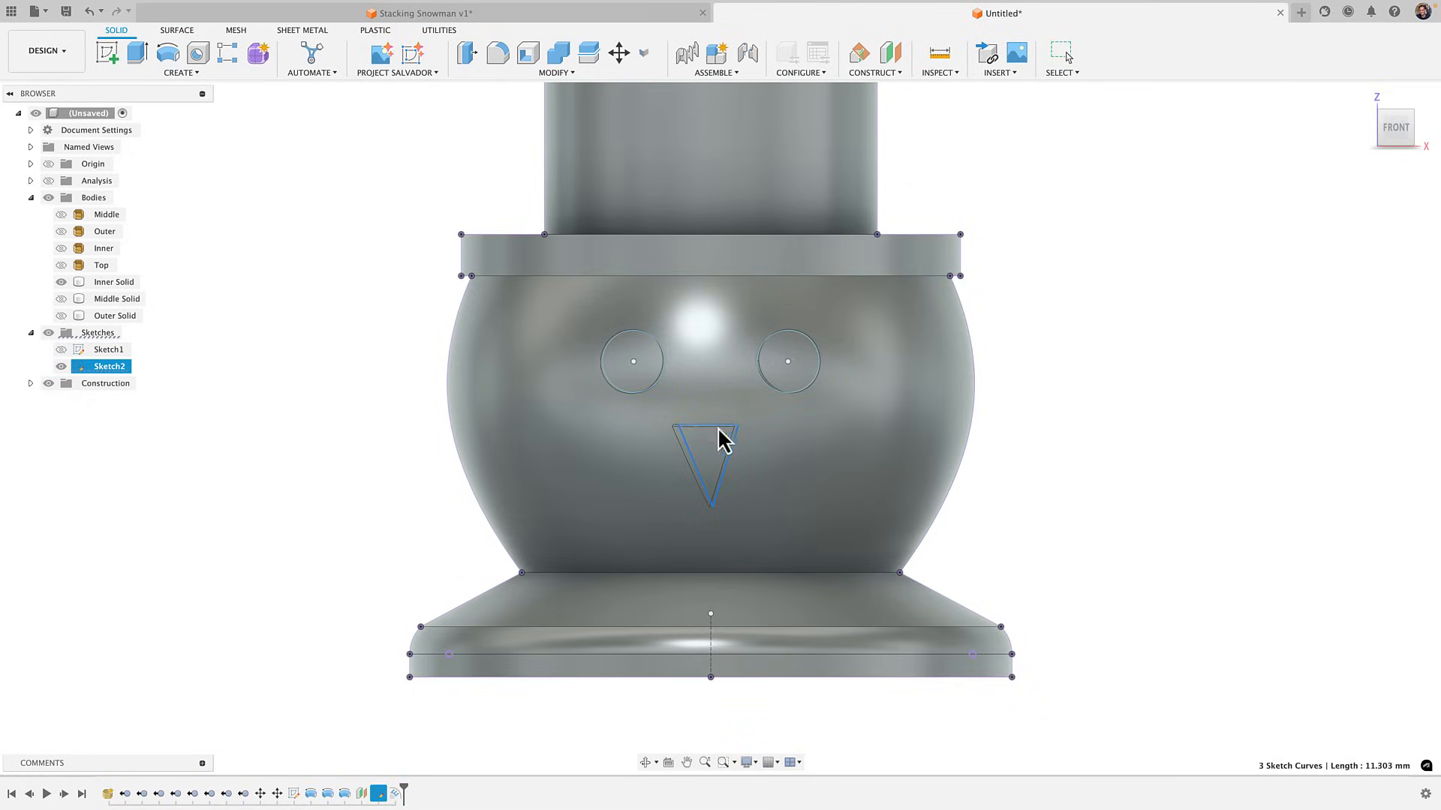
{"action": "left_click", "coordinate": [61, 366]}
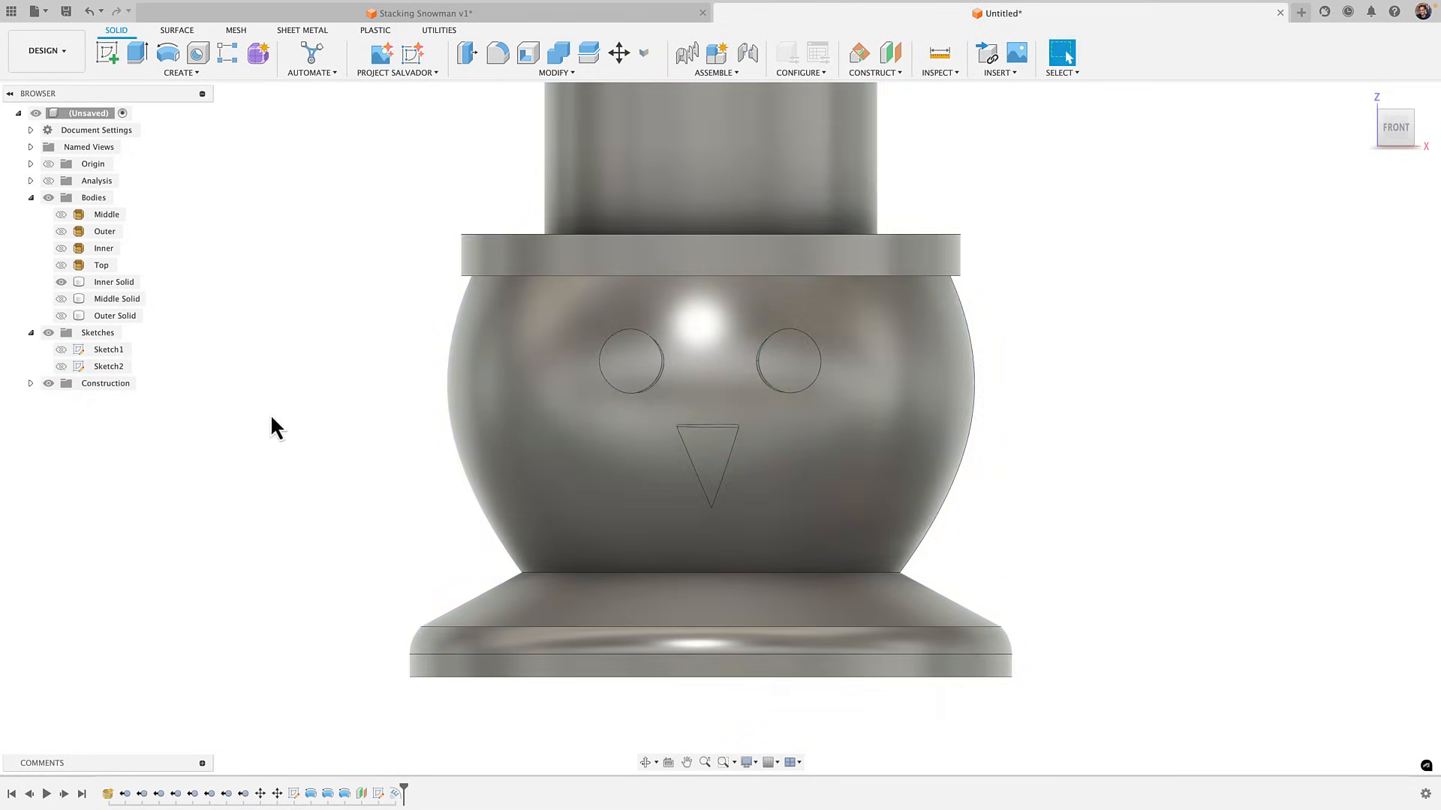
Fillet the front edges of both embossed eyes and the three front edges of the nose with a 0.5 mm radius
{"action": "middle_click_drag", "start_coordinate": [614, 376], "coordinate": [563, 391], "text": "shift"}
{"action": "key", "text": "f"}
{"action": "scroll", "coordinate": [607, 365], "scroll_direction": "up", "scroll_amount": 2}
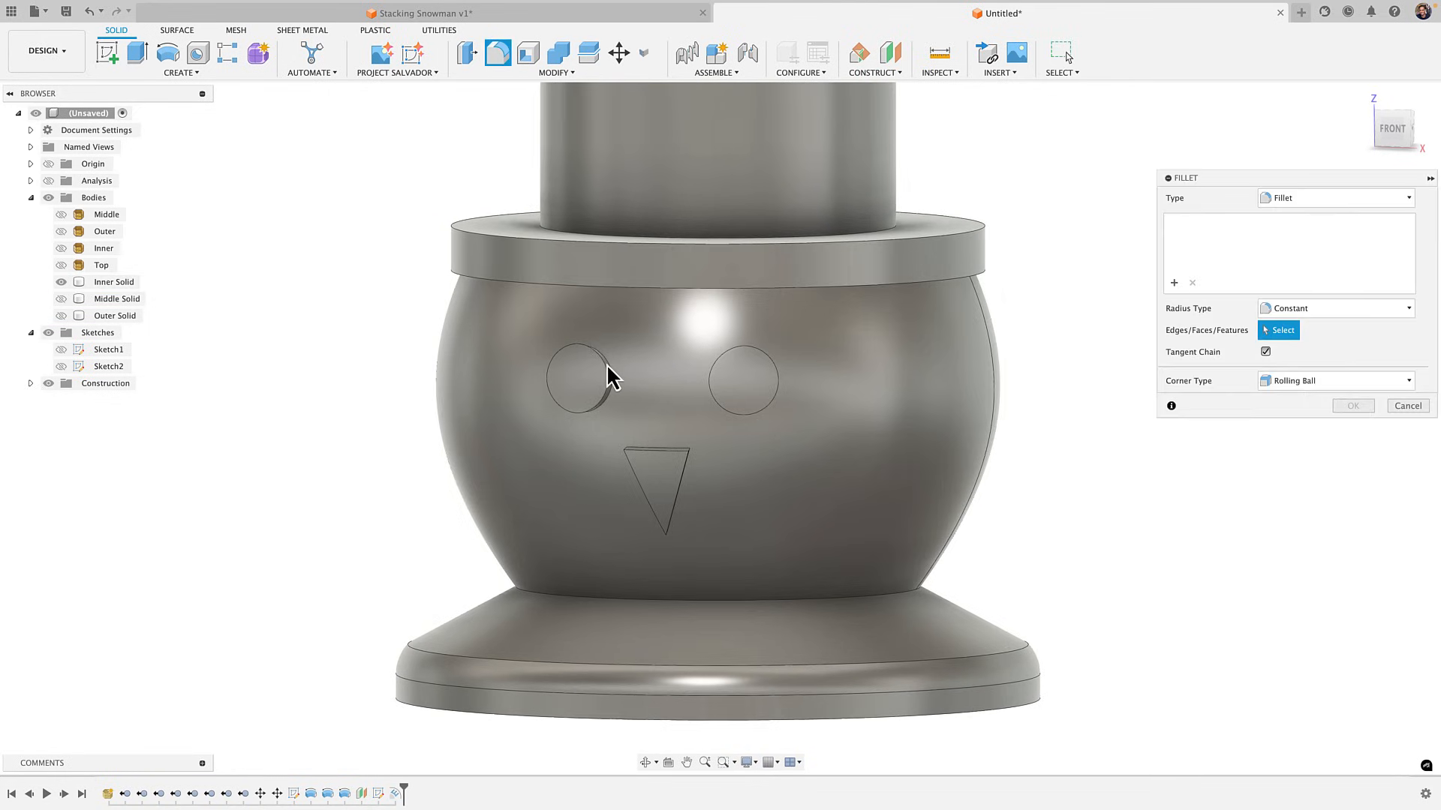
{"action": "left_click", "coordinate": [605, 379]}
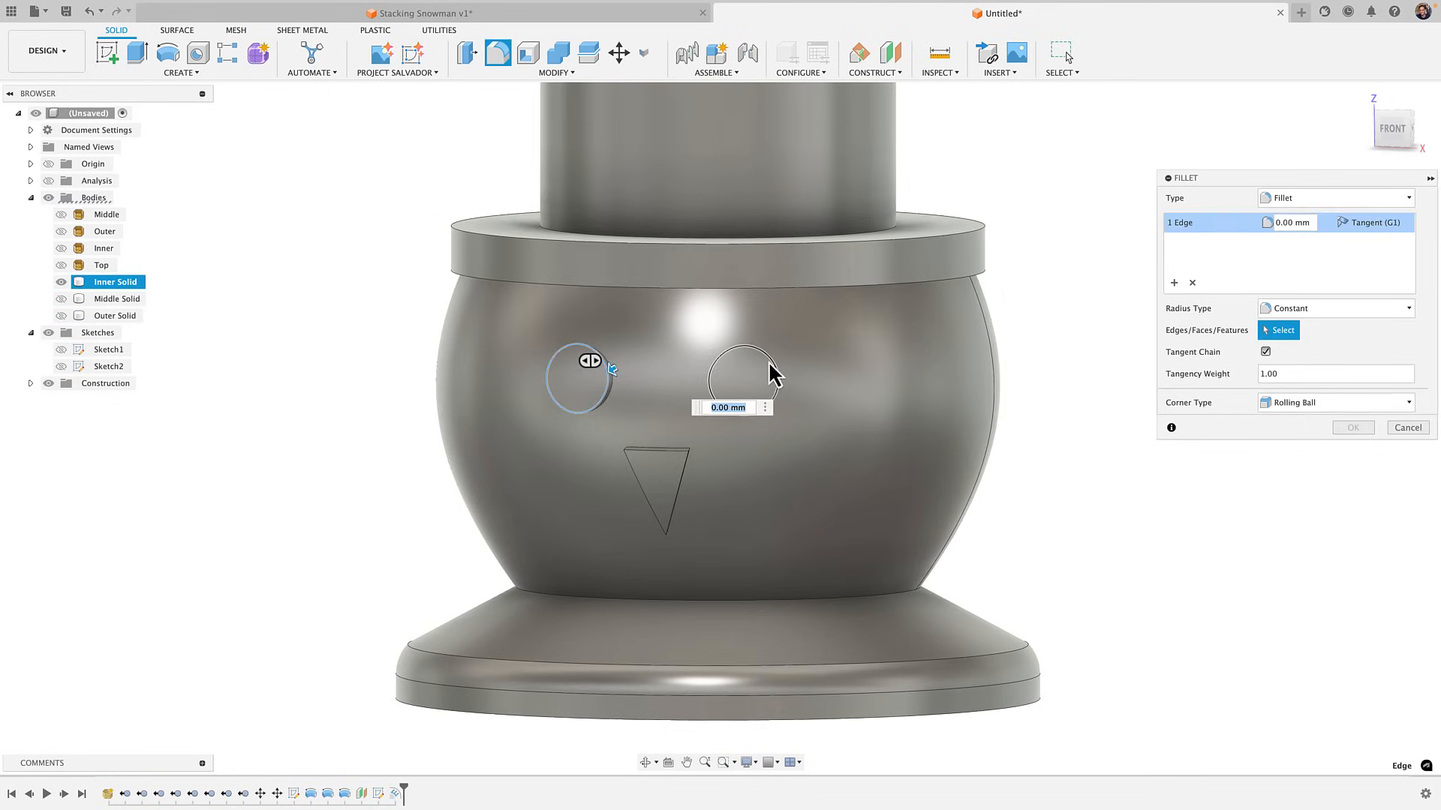
{"action": "left_click", "coordinate": [774, 372]}
{"action": "scroll", "coordinate": [661, 452], "scroll_direction": "down", "scroll_amount": 2}
{"action": "scroll", "coordinate": [663, 452], "scroll_direction": "up", "scroll_amount": 2}
{"action": "left_click", "coordinate": [662, 451]}
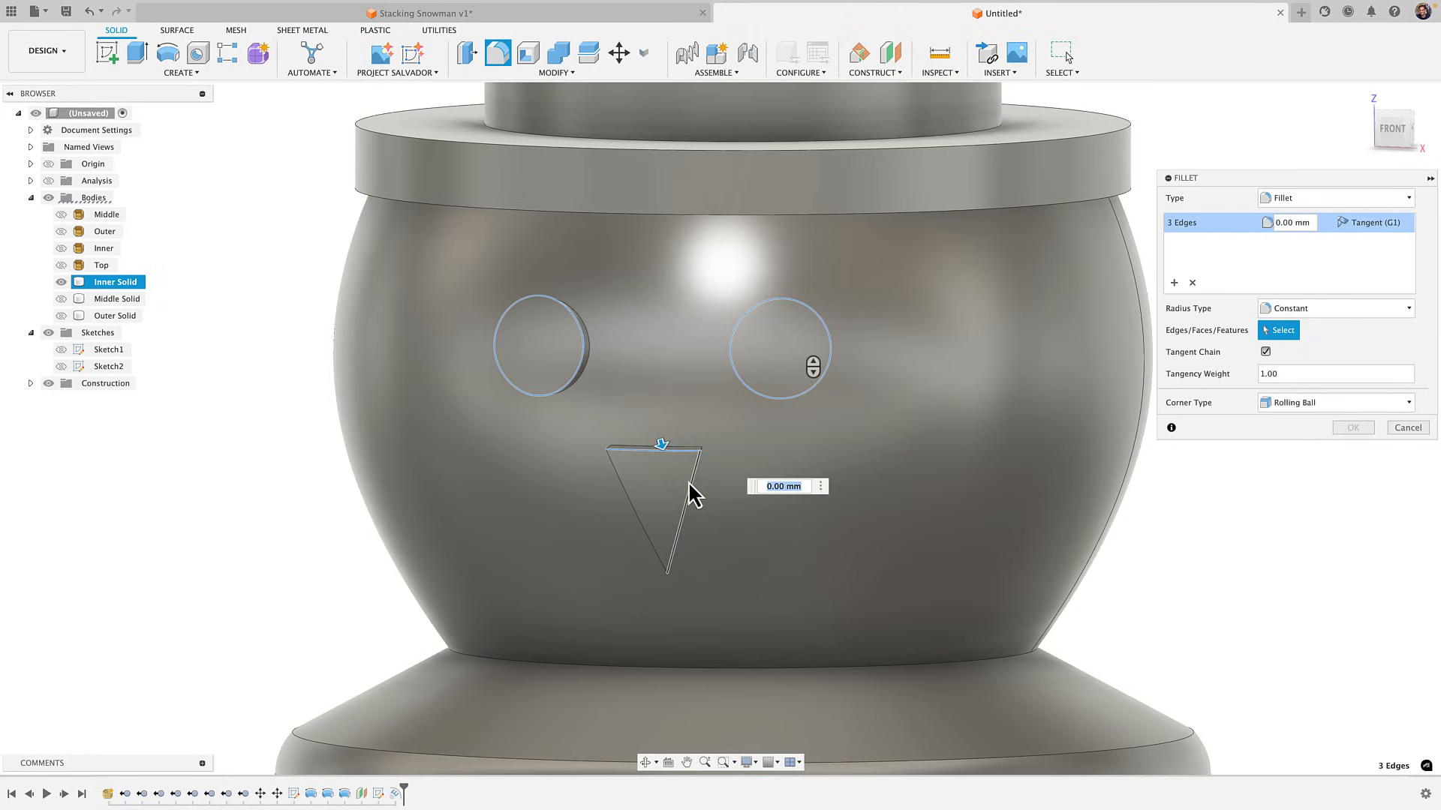
{"action": "left_click", "coordinate": [663, 494]}
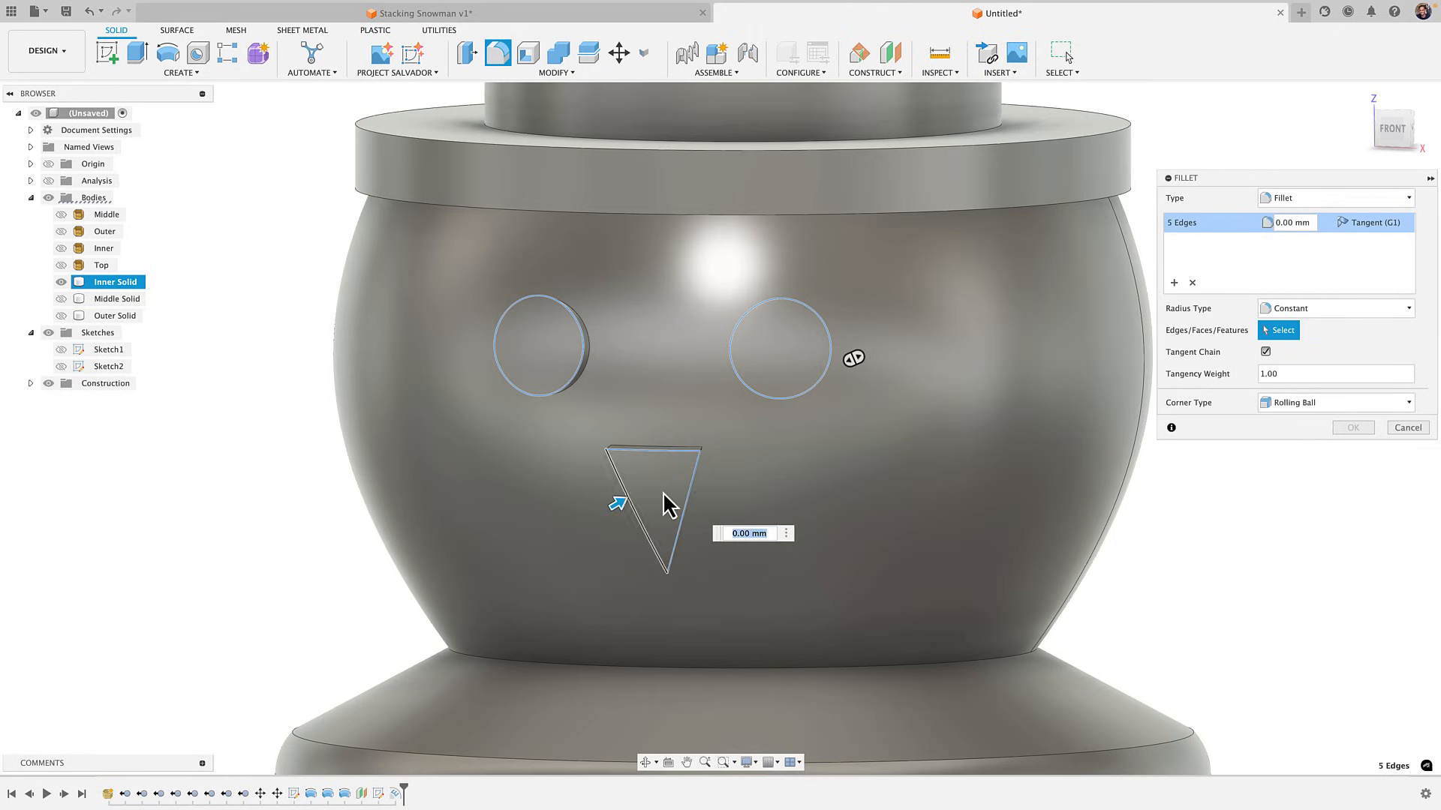
{"action": "type", "text": "0.5"}
{"action": "key", "text": "Return"}
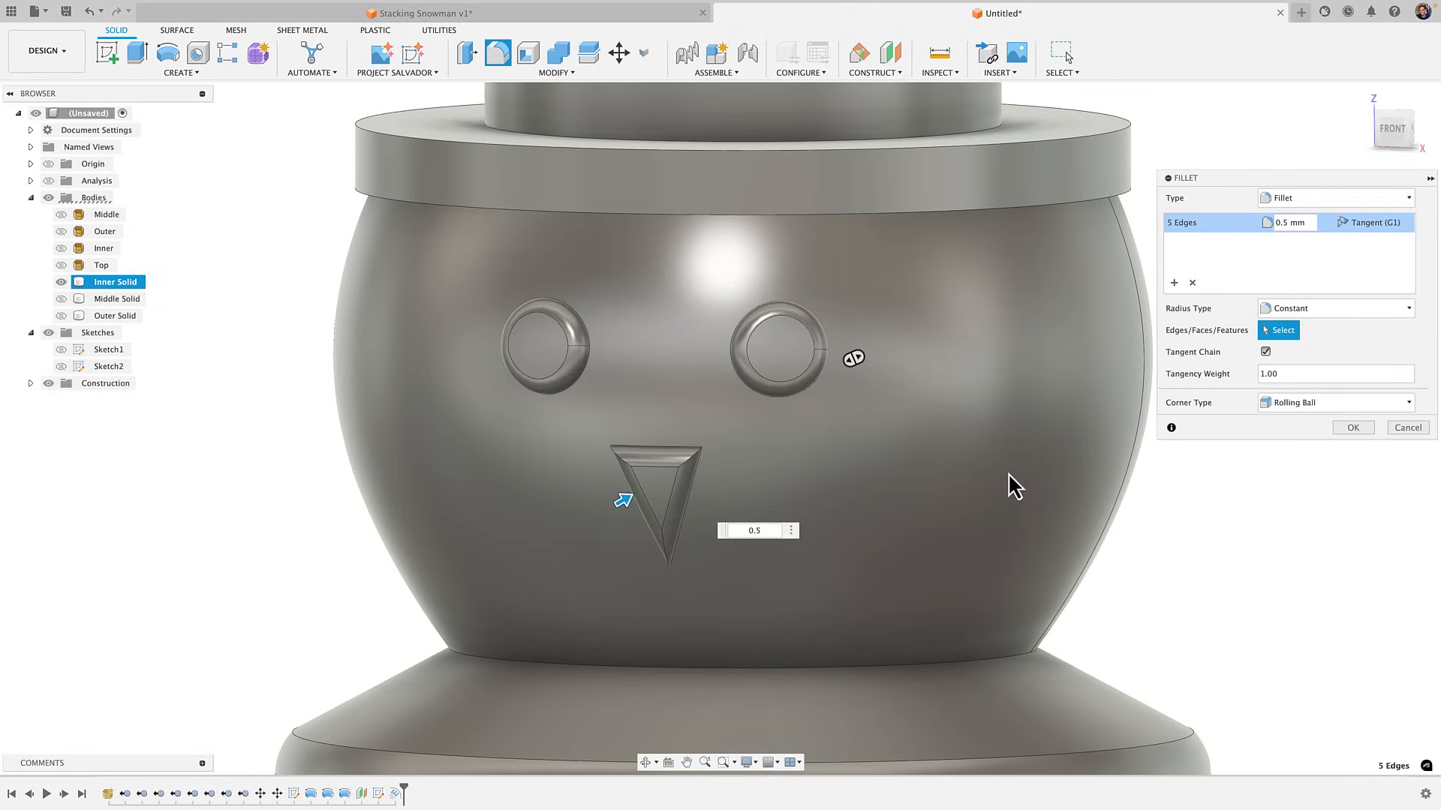
{"action": "middle_click_drag", "start_coordinate": [1097, 441], "coordinate": [1222, 444], "text": "shift"}
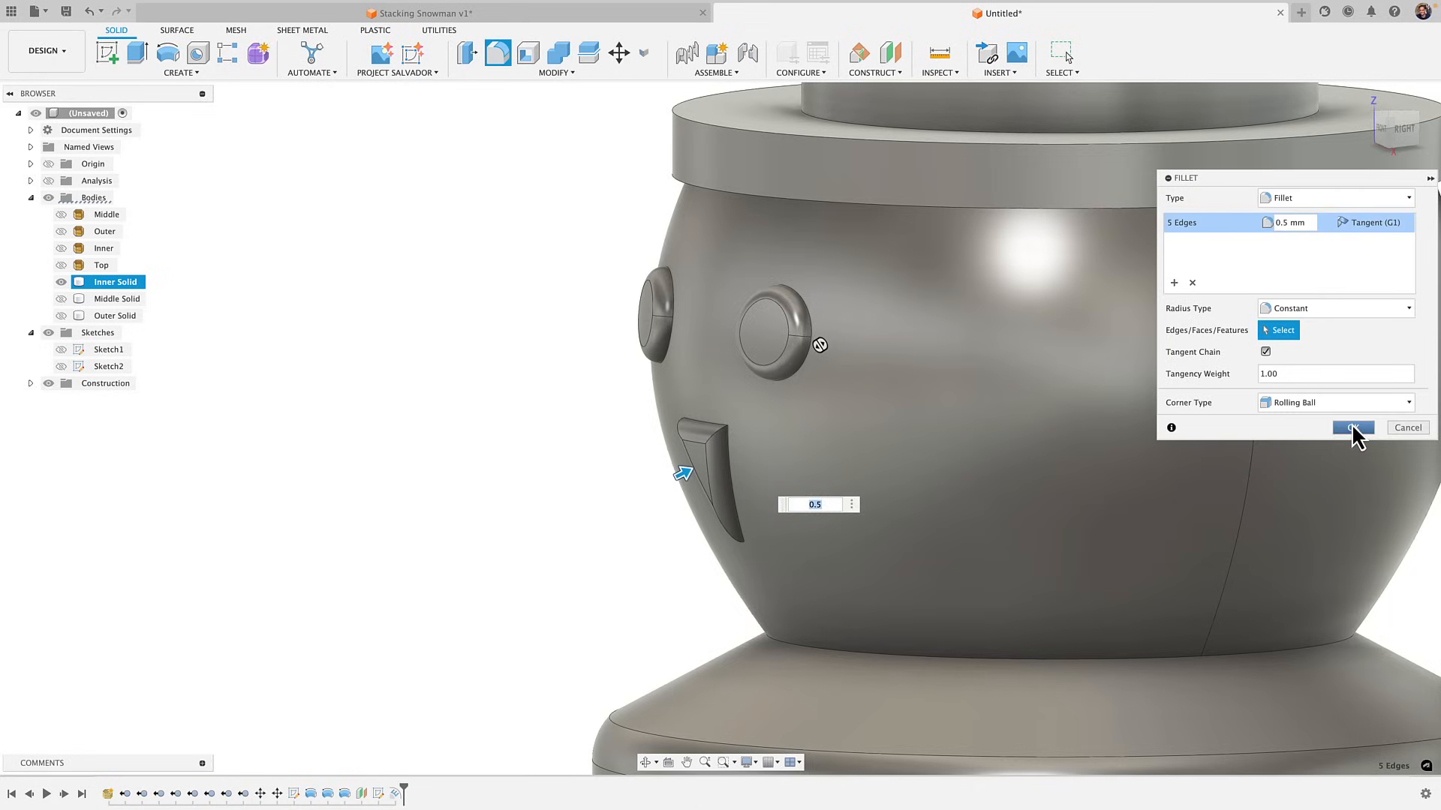
{"action": "left_click", "coordinate": [1337, 429]}
Reopen Sketch2 for editing and lengthen the nose by moving its tip down to about 7.36 mm high
{"action": "scroll", "coordinate": [780, 442], "scroll_direction": "down", "scroll_amount": 5}
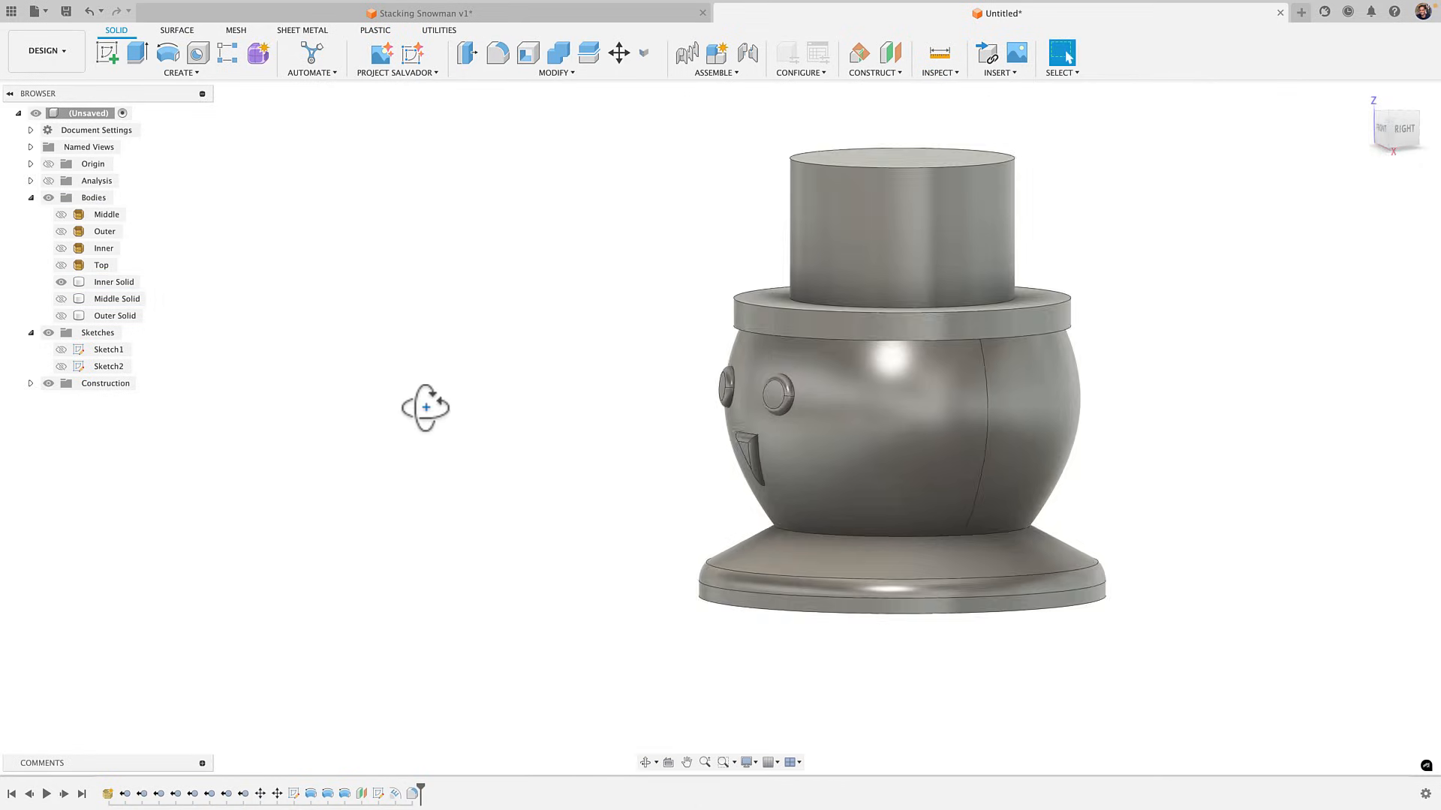
{"action": "middle_click_drag", "start_coordinate": [425, 408], "coordinate": [364, 367], "text": "shift"}
{"action": "left_click_drag", "start_coordinate": [364, 370], "coordinate": [357, 362]}
{"action": "key", "text": "Escape"}
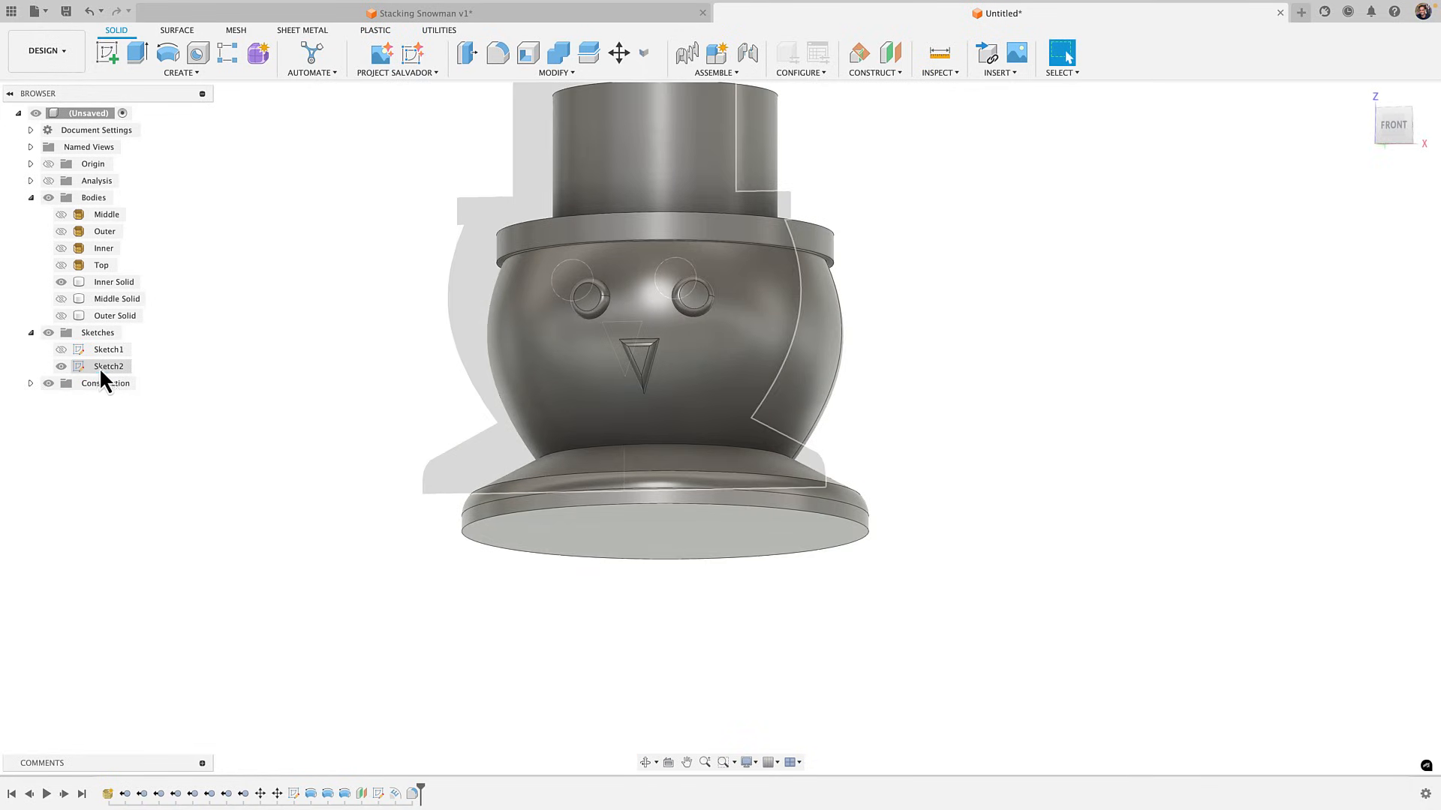
{"action": "double_click", "coordinate": [101, 366]}
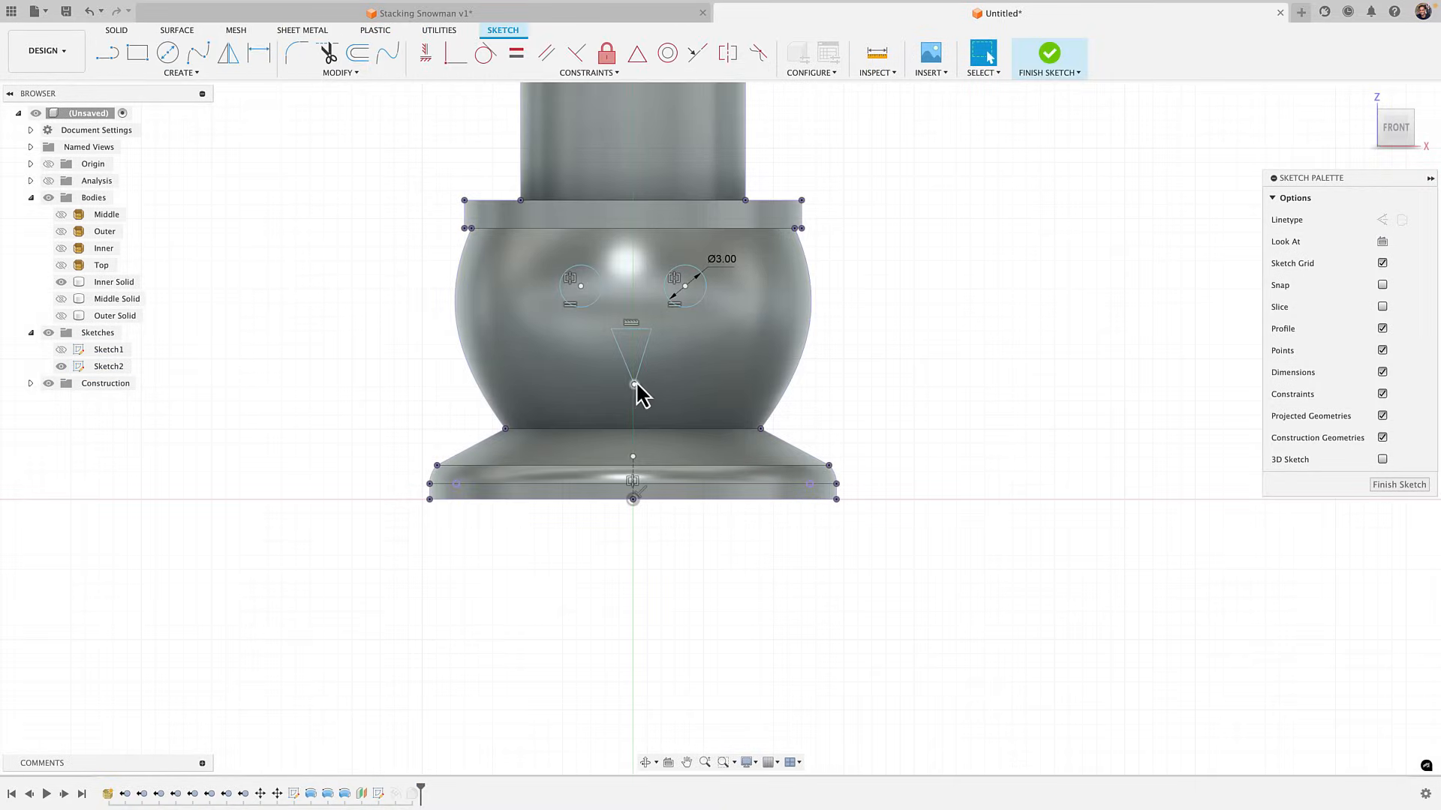
{"action": "left_click_drag", "start_coordinate": [635, 391], "coordinate": [636, 393]}
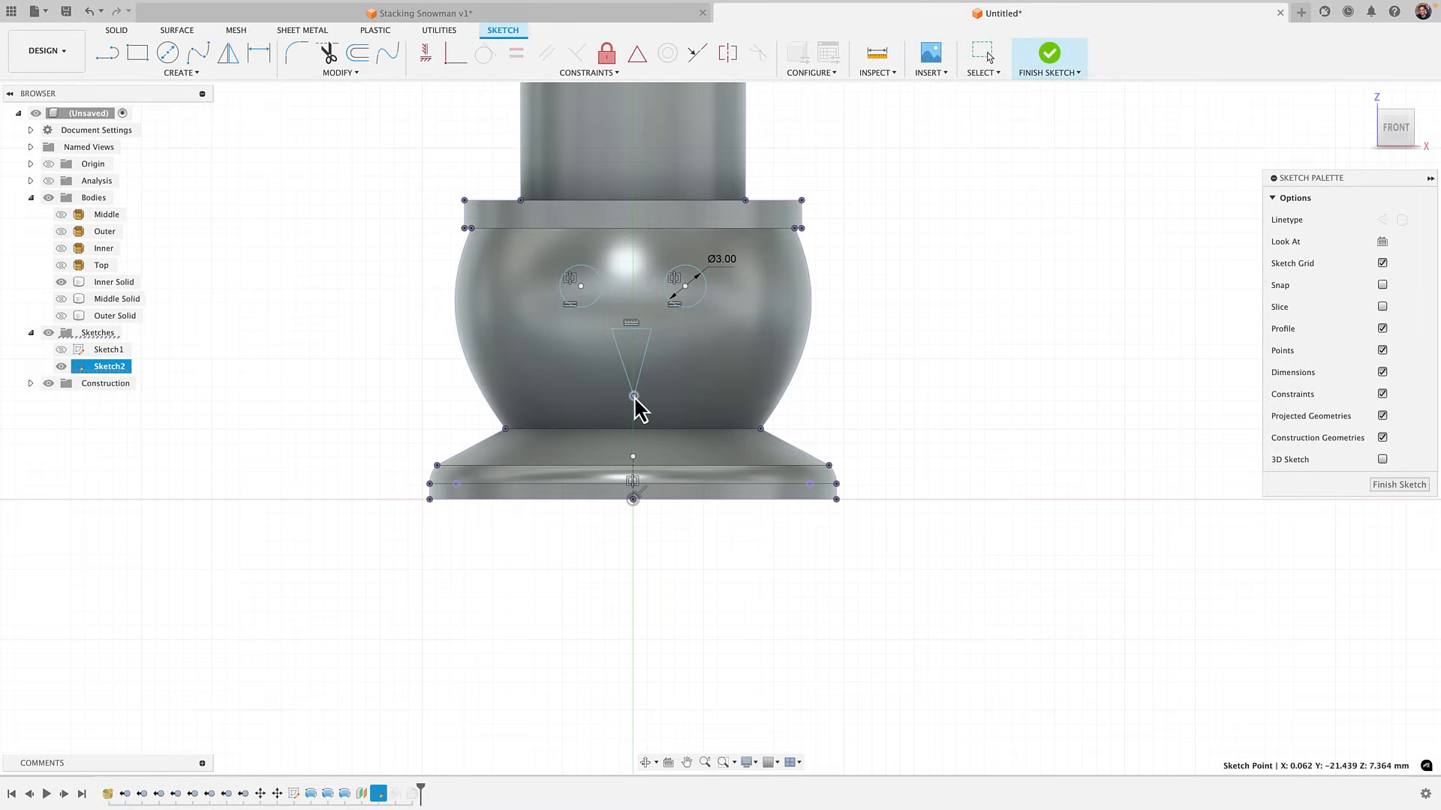
Move the whole nose triangle slightly upward, then pull its tip down and to the left to about 7.67 mm high
{"action": "double_click", "coordinate": [635, 331]}
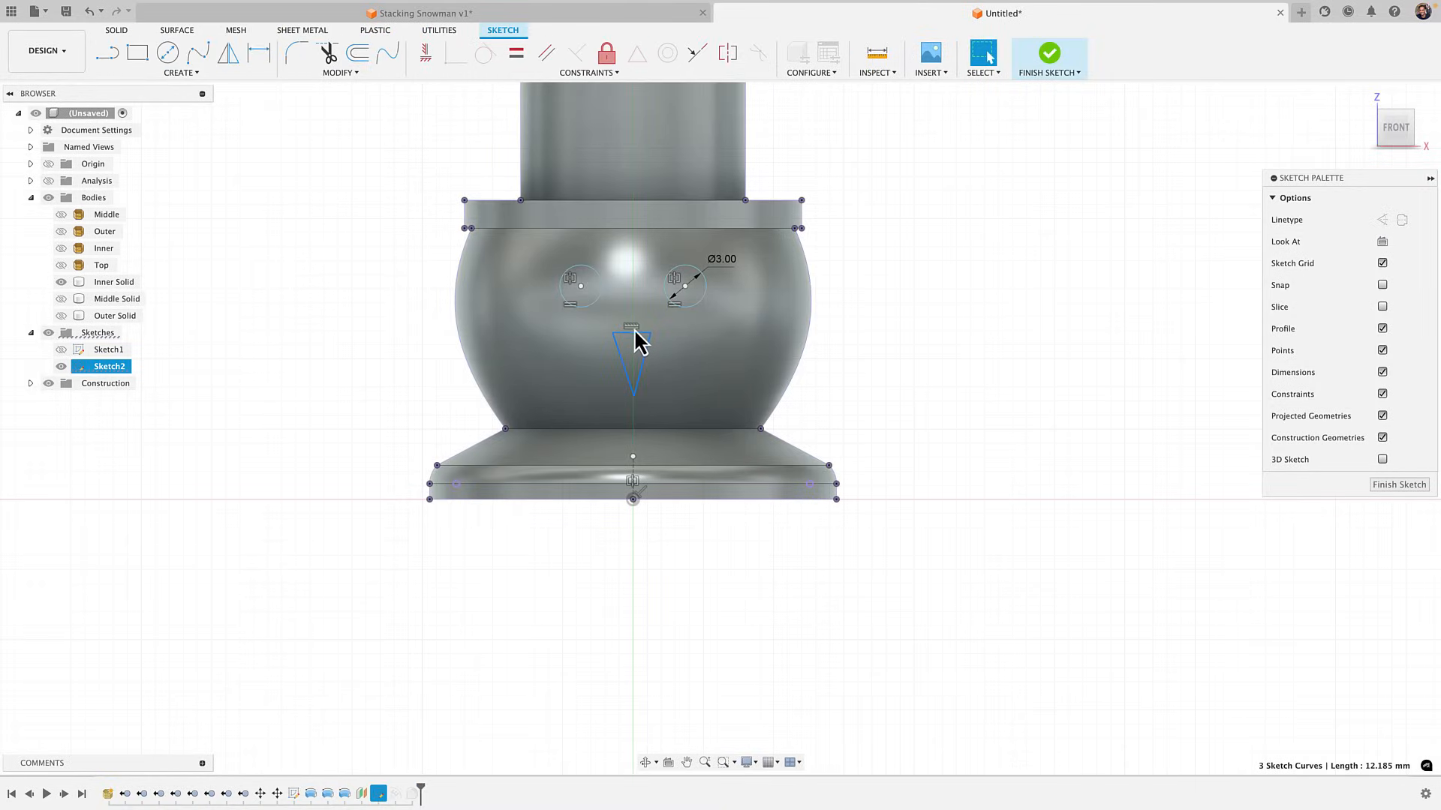
{"action": "left_click_drag", "start_coordinate": [635, 337], "coordinate": [634, 323]}
{"action": "scroll", "coordinate": [613, 383], "scroll_direction": "up", "scroll_amount": 5}
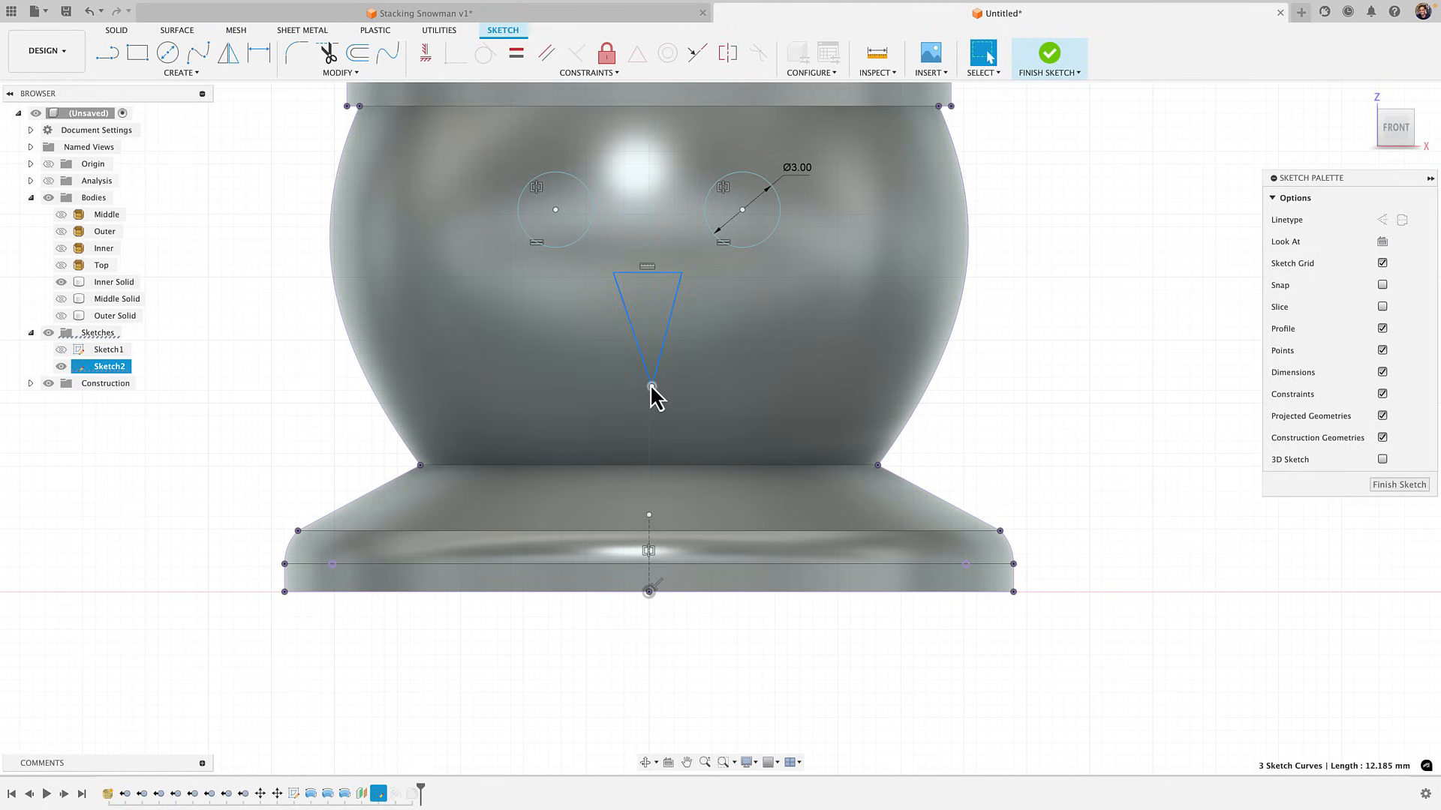
{"action": "left_click_drag", "start_coordinate": [651, 386], "coordinate": [638, 399]}
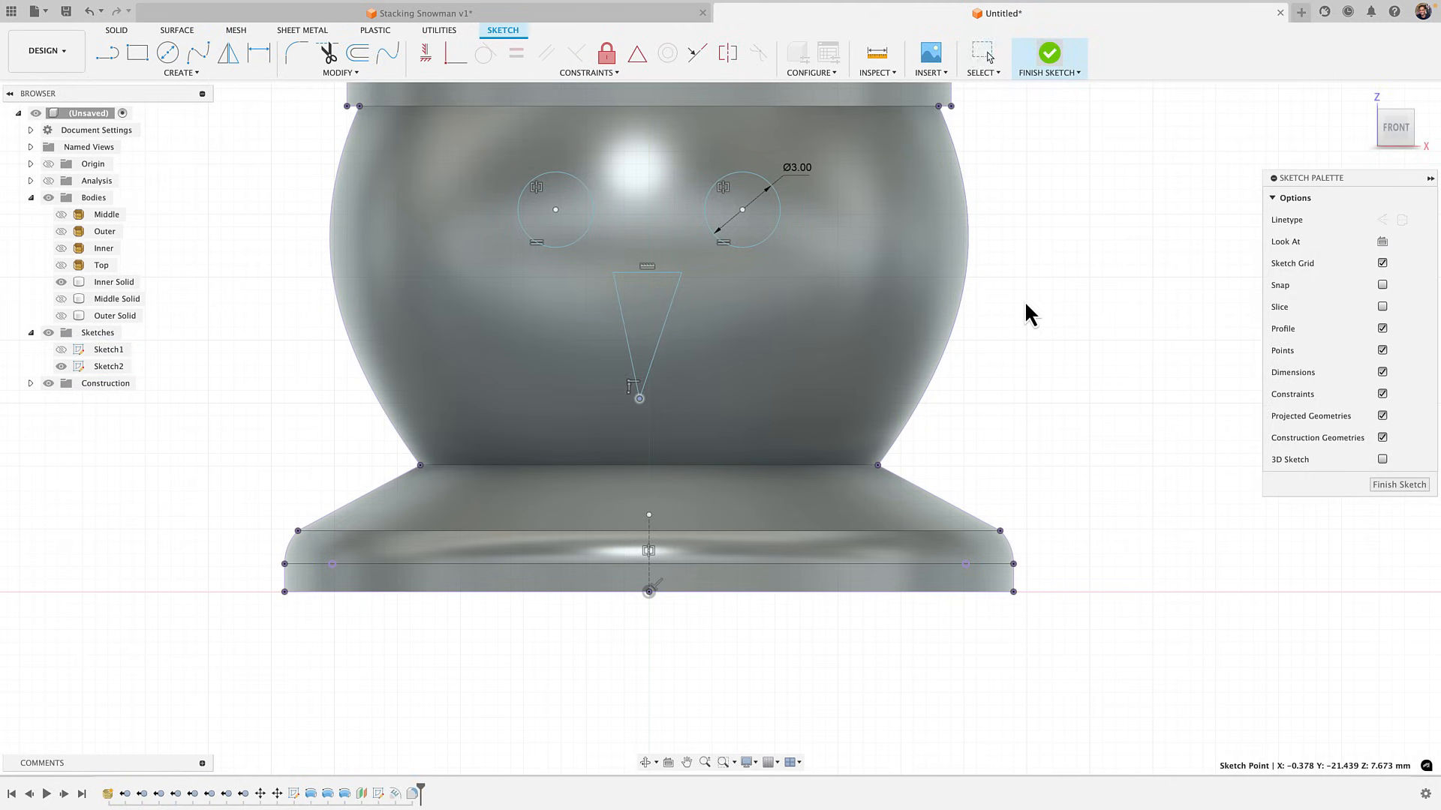
{"action": "middle_click_drag", "start_coordinate": [1026, 302], "coordinate": [1048, 315], "text": "shift"}
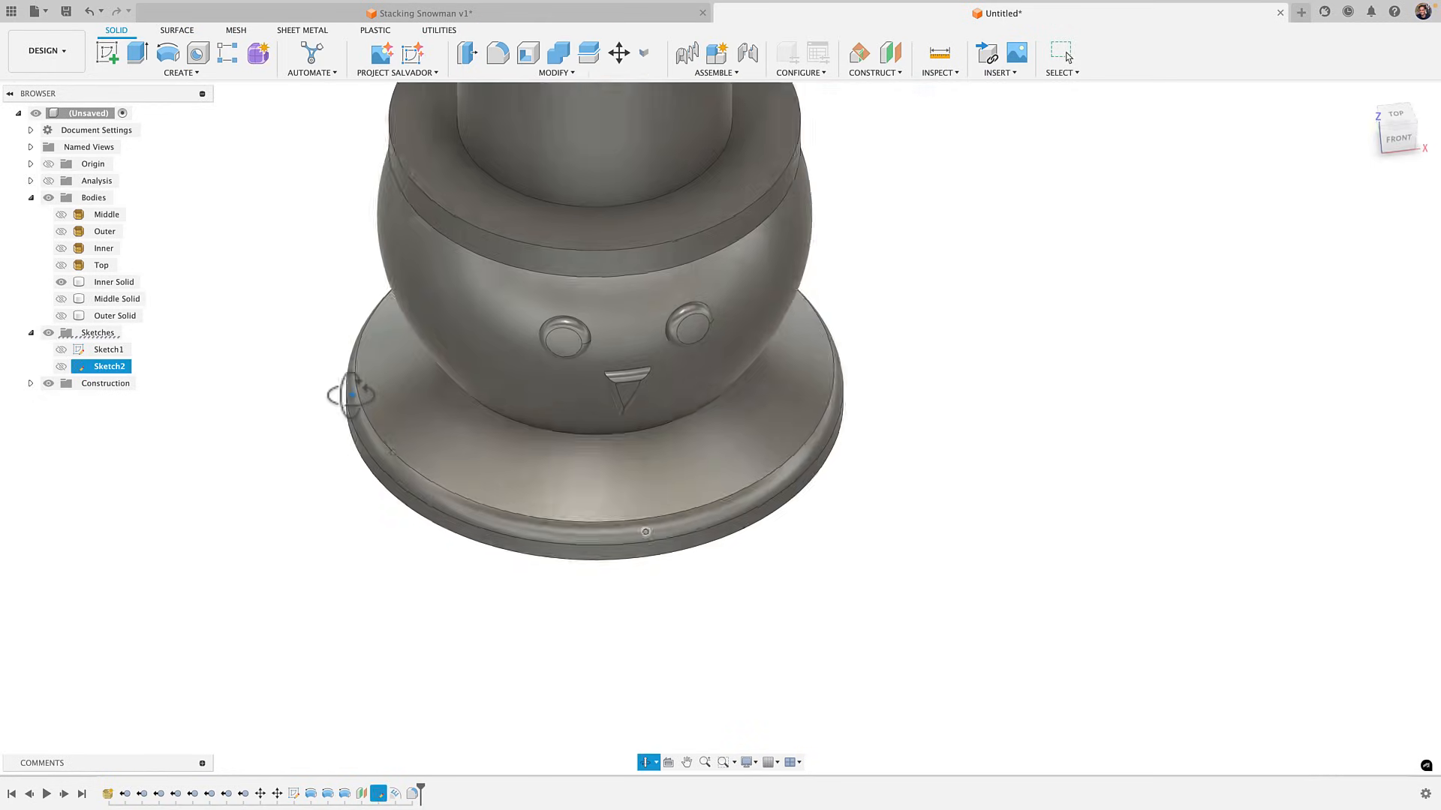
{"action": "middle_click_drag", "start_coordinate": [351, 394], "coordinate": [300, 338], "text": "shift"}
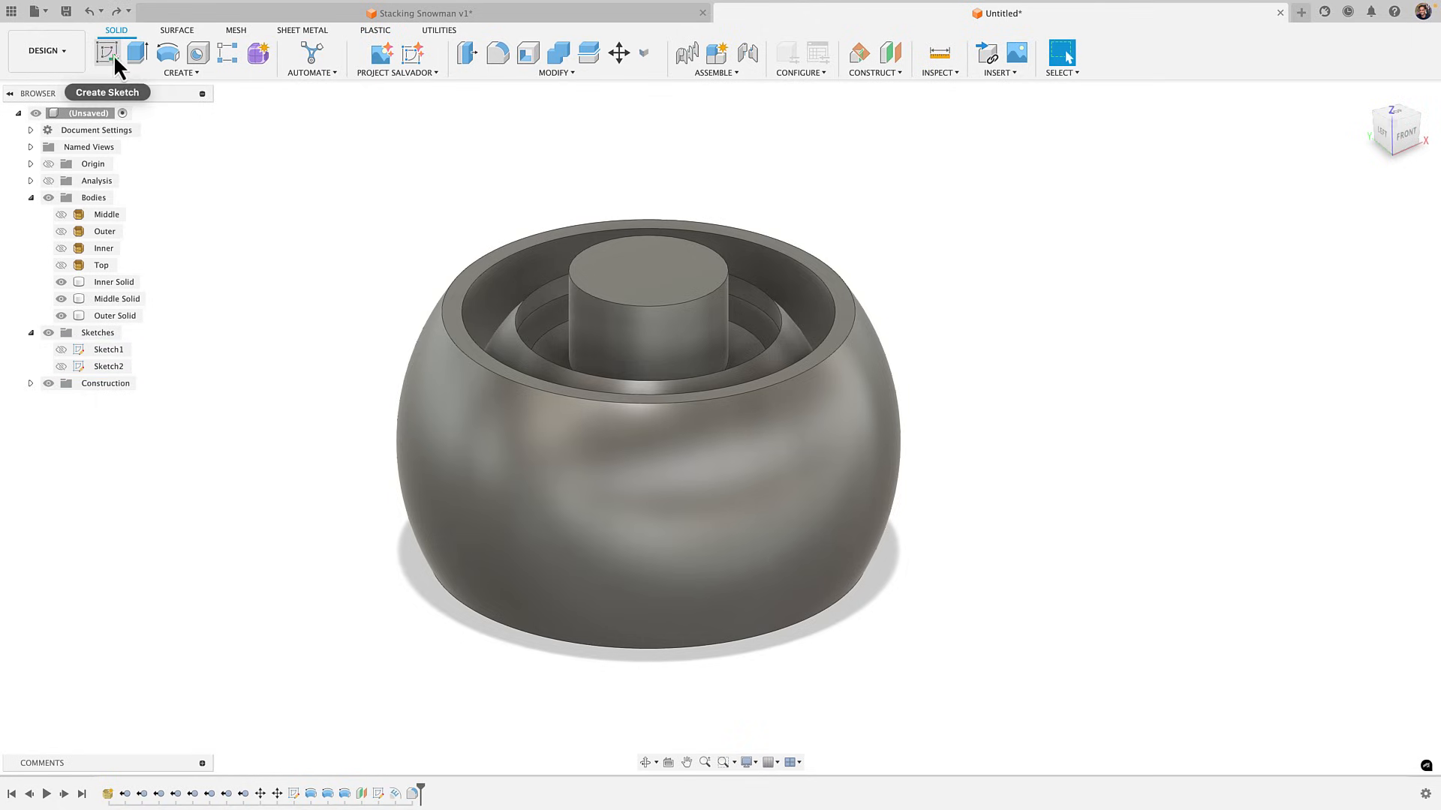
Create a new sketch on the front origin plane and hide the Inner Solid and Middle Solid bodies
{"action": "left_click", "coordinate": [114, 54]}
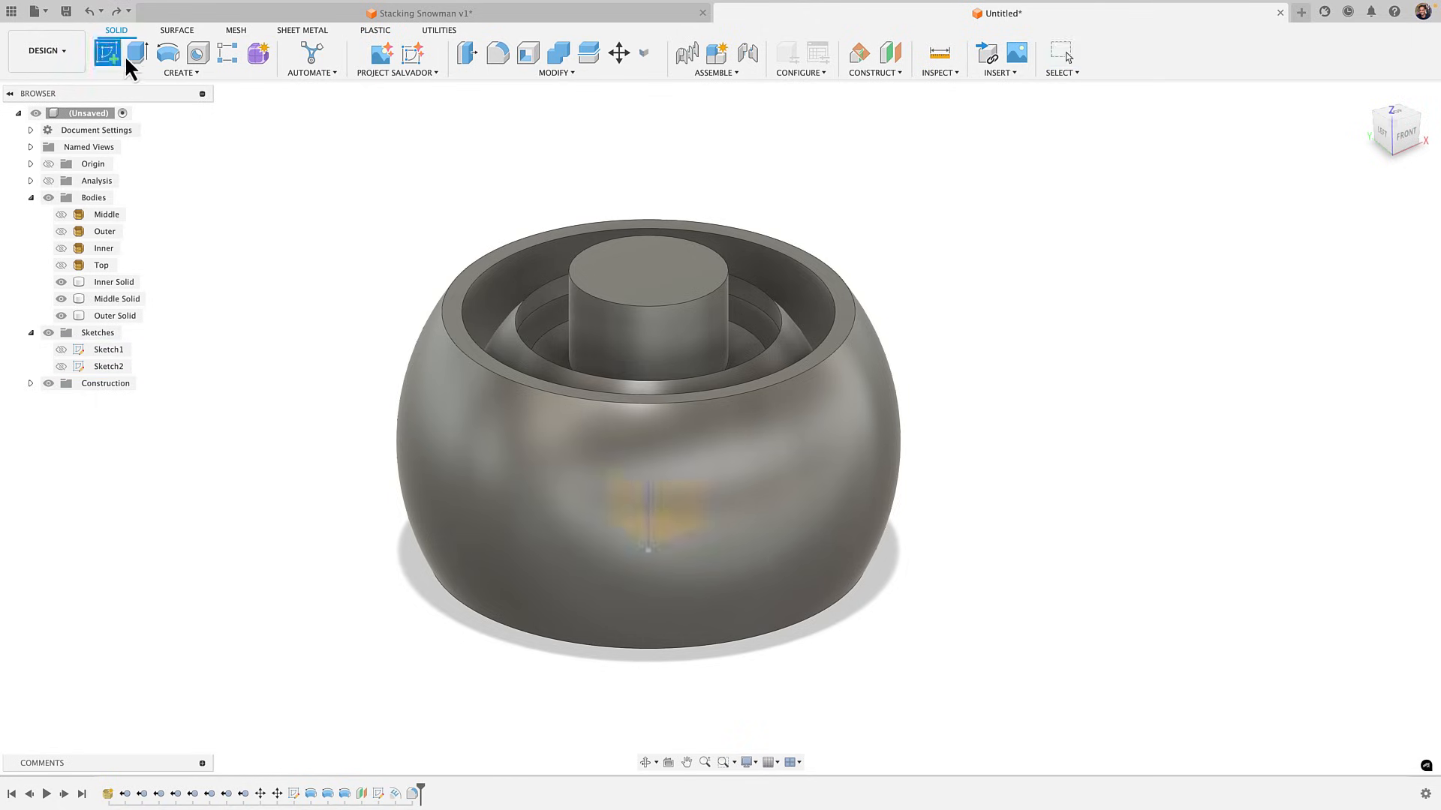
{"action": "left_click", "coordinate": [718, 581]}
{"action": "middle_click_drag", "start_coordinate": [797, 556], "coordinate": [651, 551], "text": "shift"}
{"action": "left_click", "coordinate": [677, 525]}
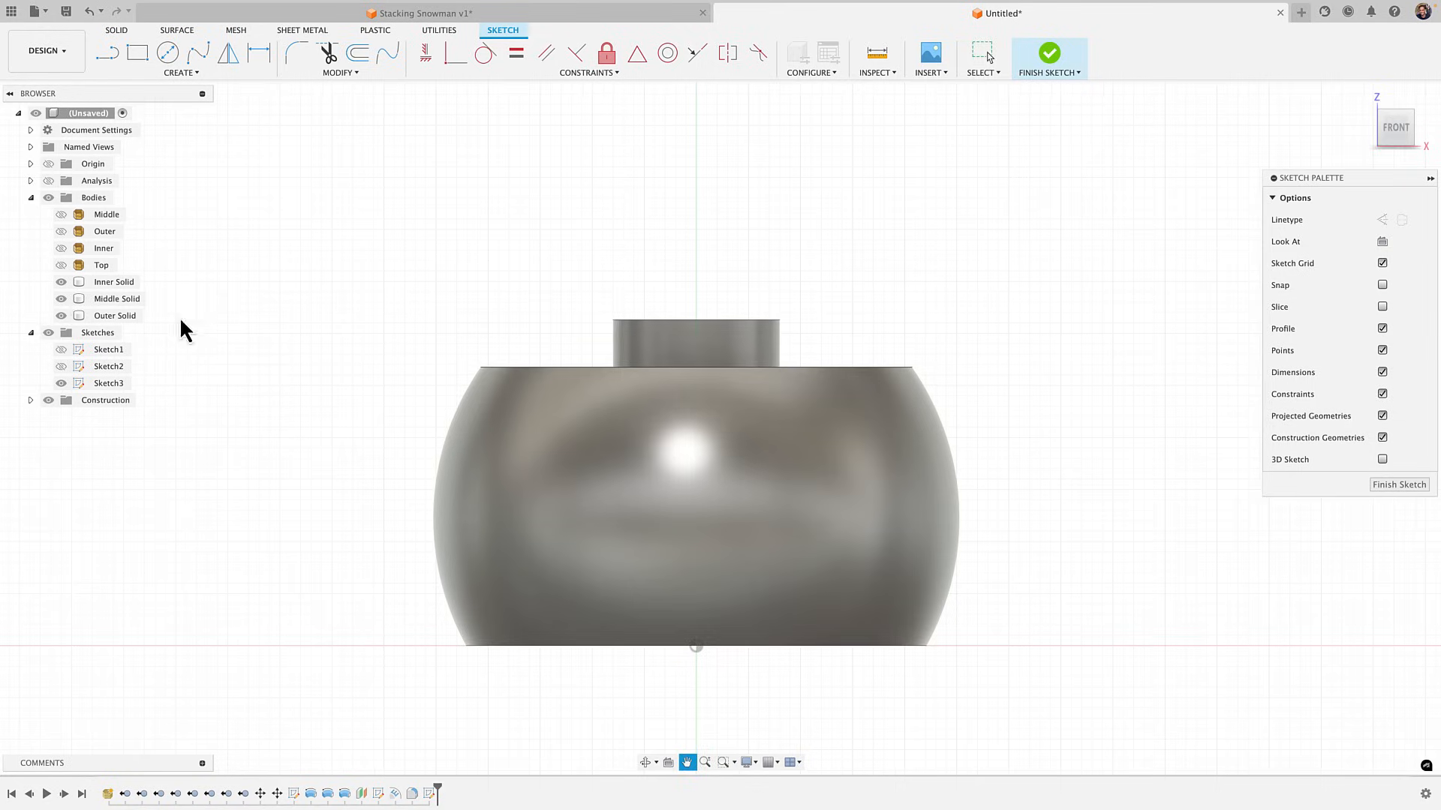
{"action": "left_click", "coordinate": [60, 282]}
{"action": "left_click", "coordinate": [62, 299]}
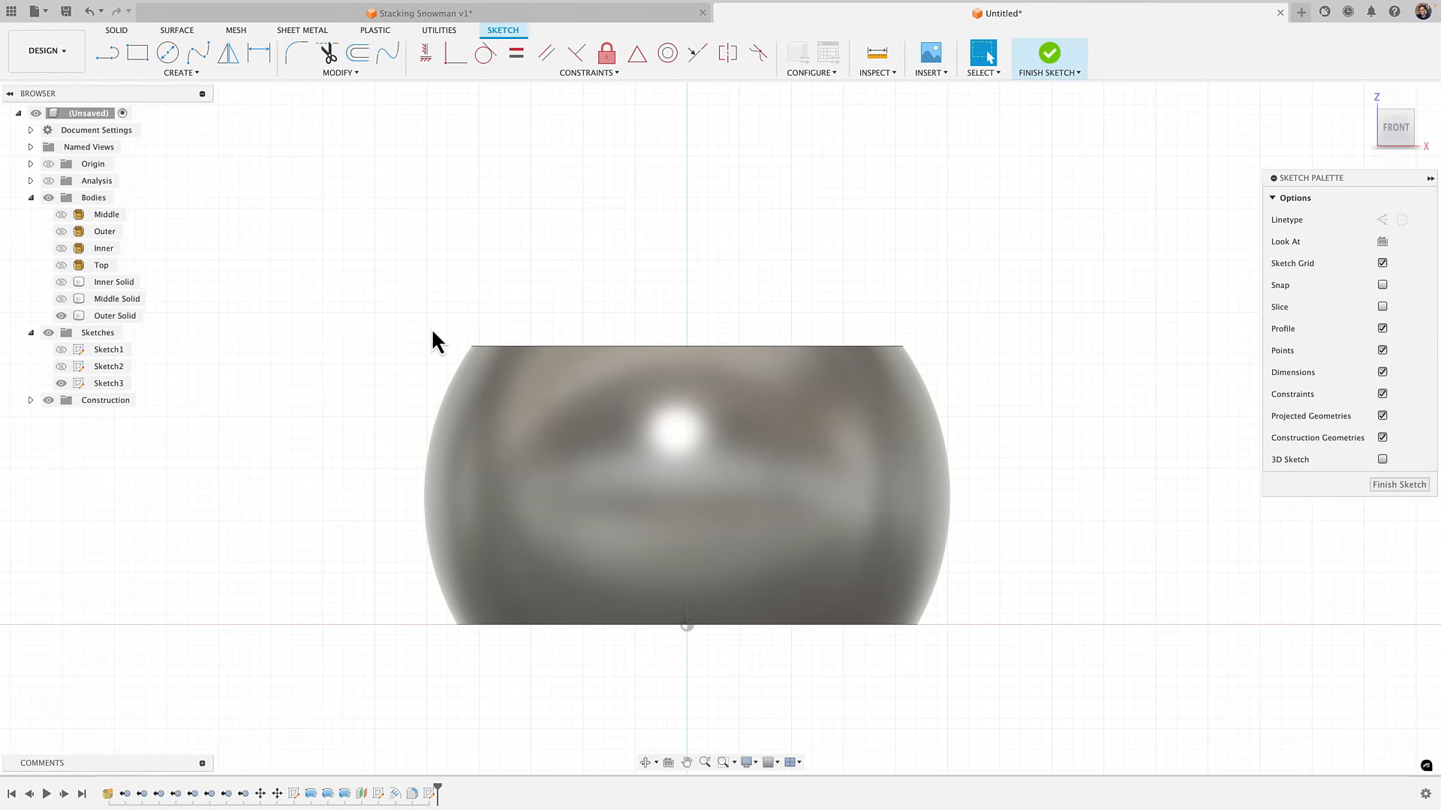
Project the silhouette of the Outer Solid body into the sketch with projection link on, and hide that body
{"action": "key", "text": "p"}
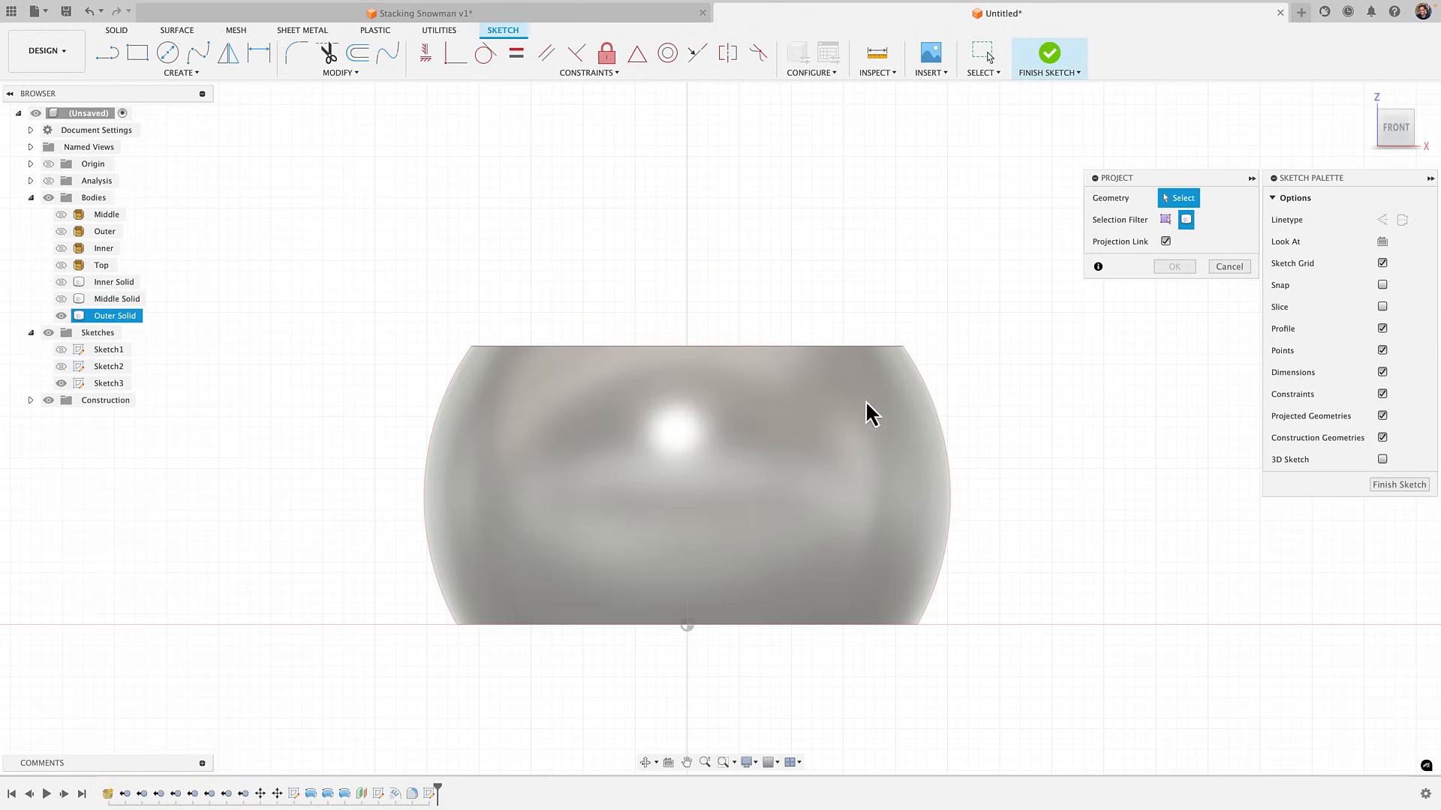
{"action": "left_click", "coordinate": [868, 412]}
{"action": "left_click", "coordinate": [1174, 266]}
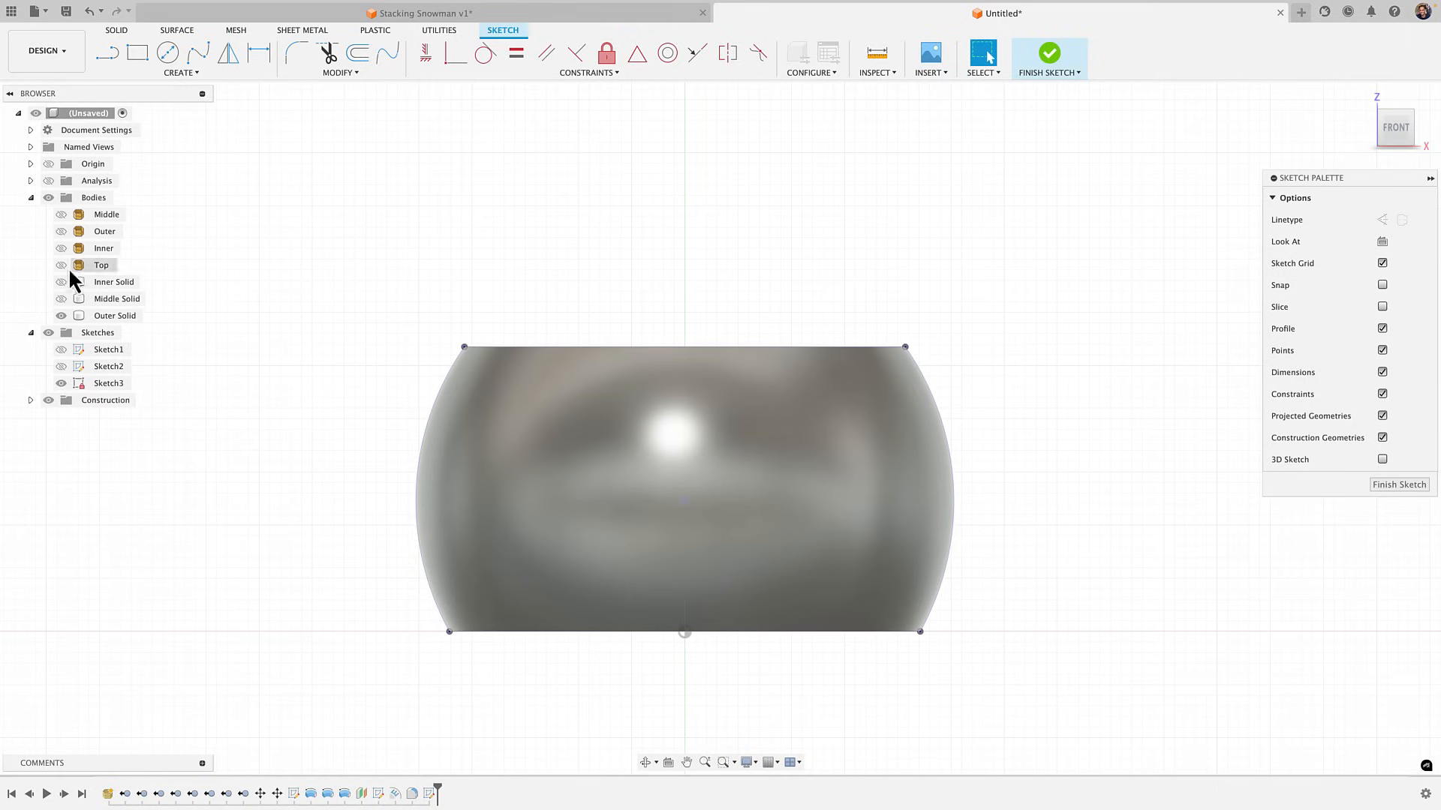
{"action": "left_click", "coordinate": [63, 316]}
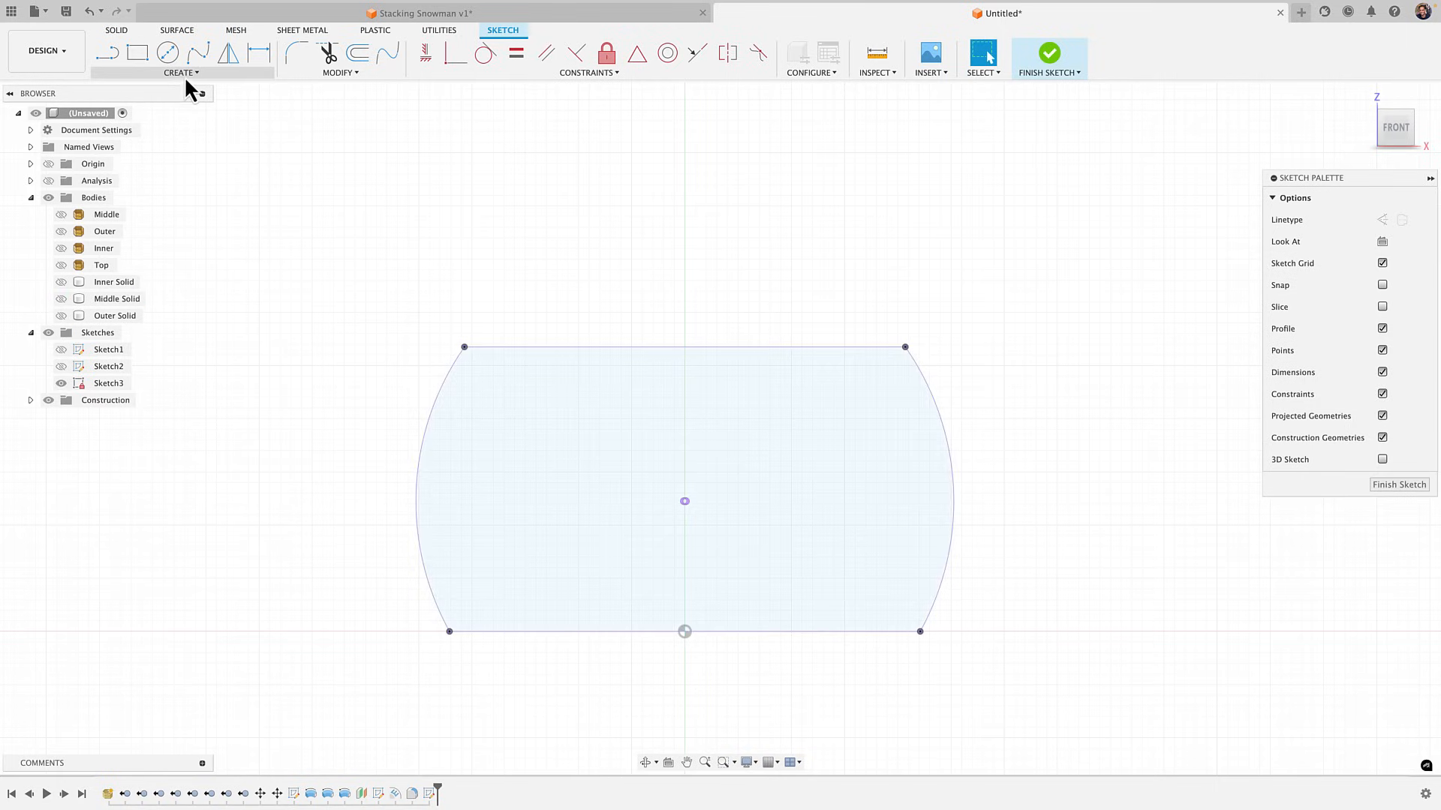
Draw a 3-point arc with a radius of about 20.8 mm bulging upward between the two upper corners of the projected outline
{"action": "left_click", "coordinate": [186, 75]}
{"action": "mouse_move", "coordinate": [200, 142]}
{"action": "left_click", "coordinate": [278, 132]}
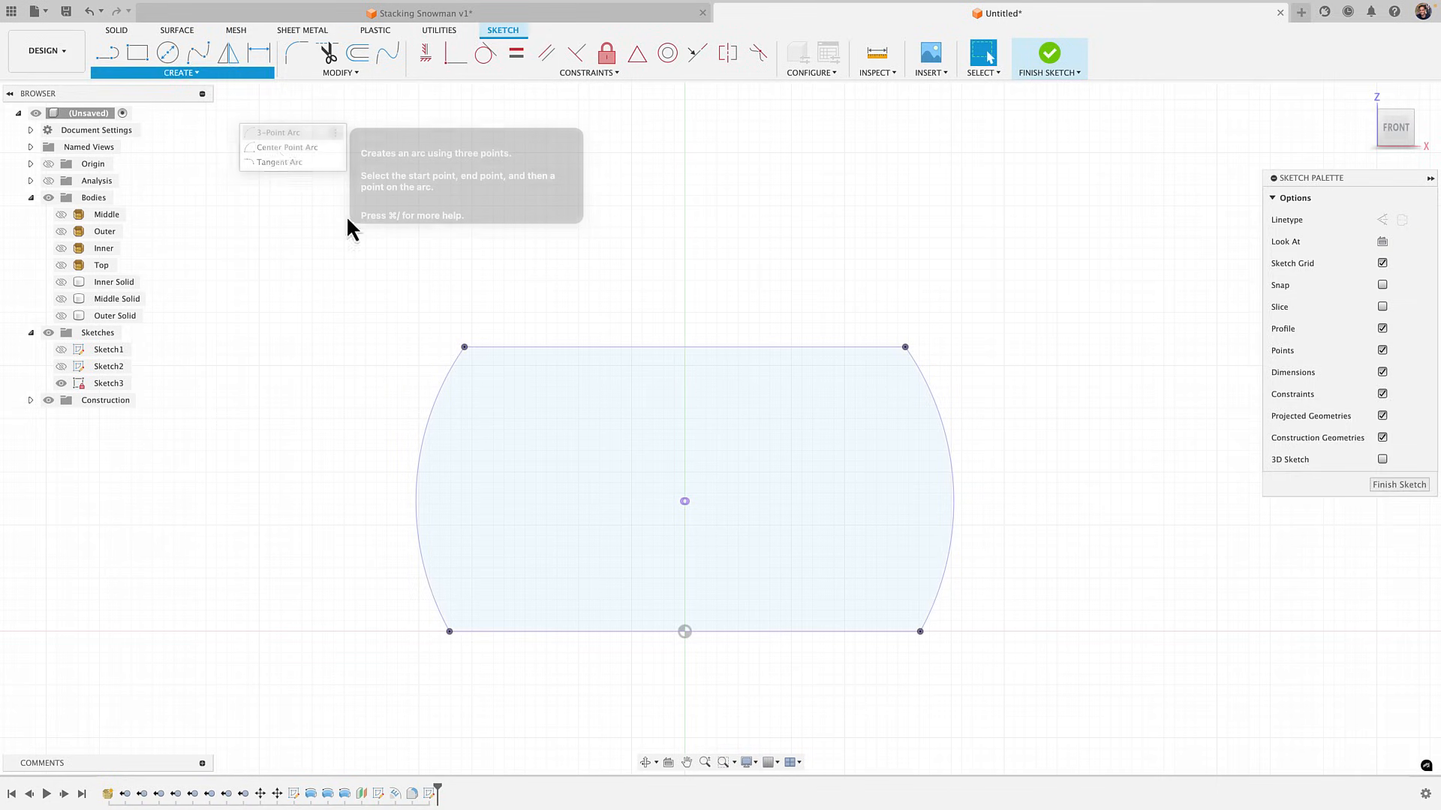
{"action": "left_click", "coordinate": [464, 346]}
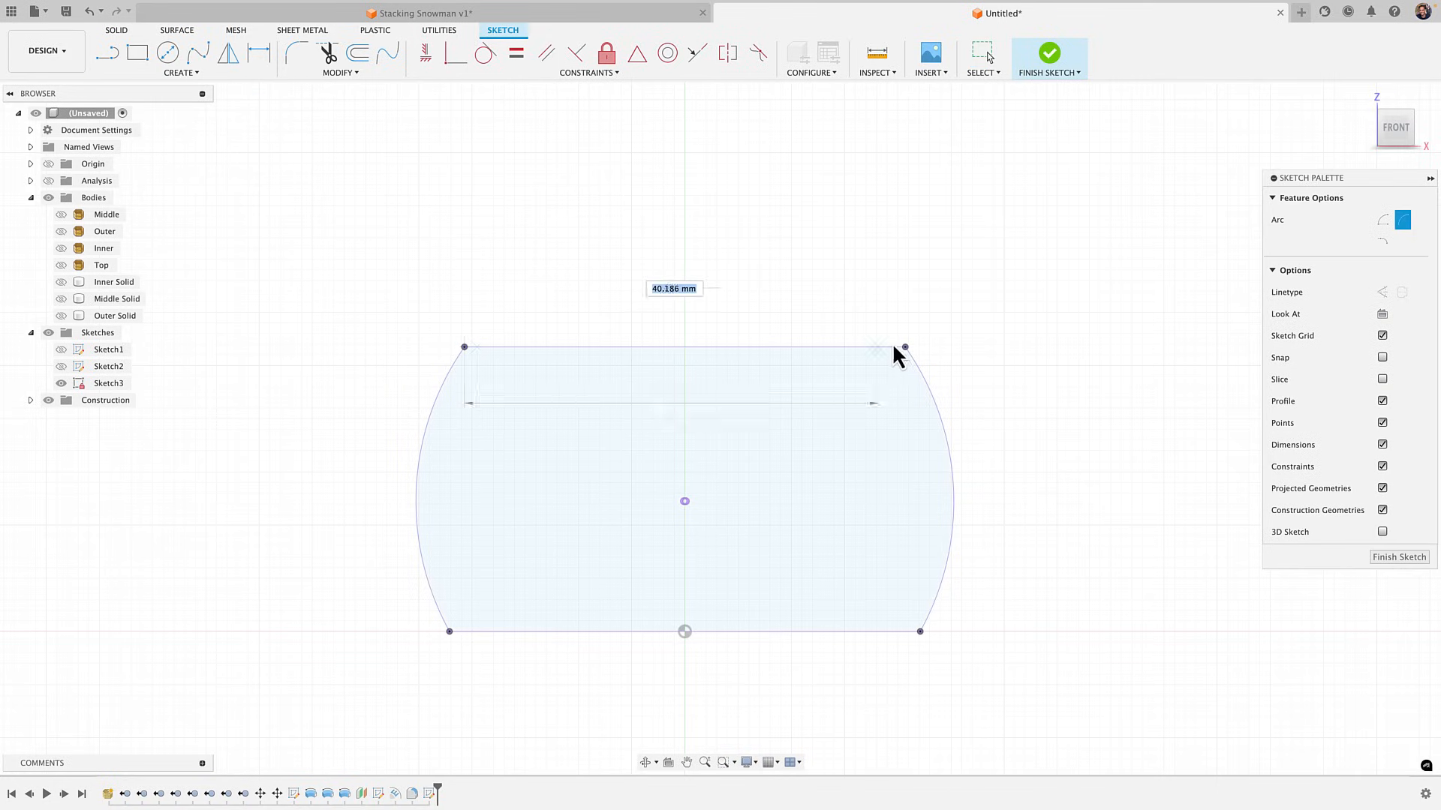
{"action": "left_click", "coordinate": [905, 347]}
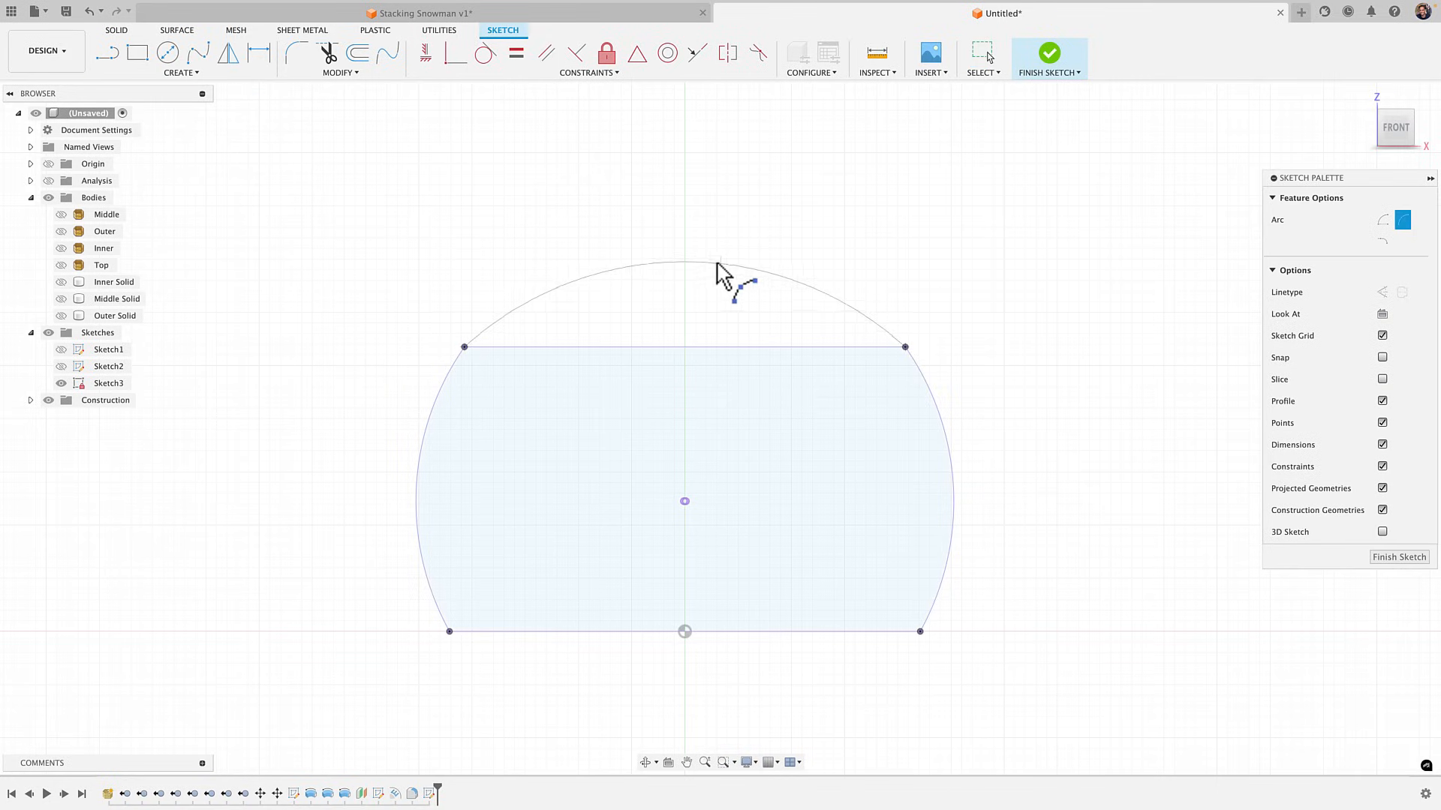
{"action": "left_click", "coordinate": [700, 147]}
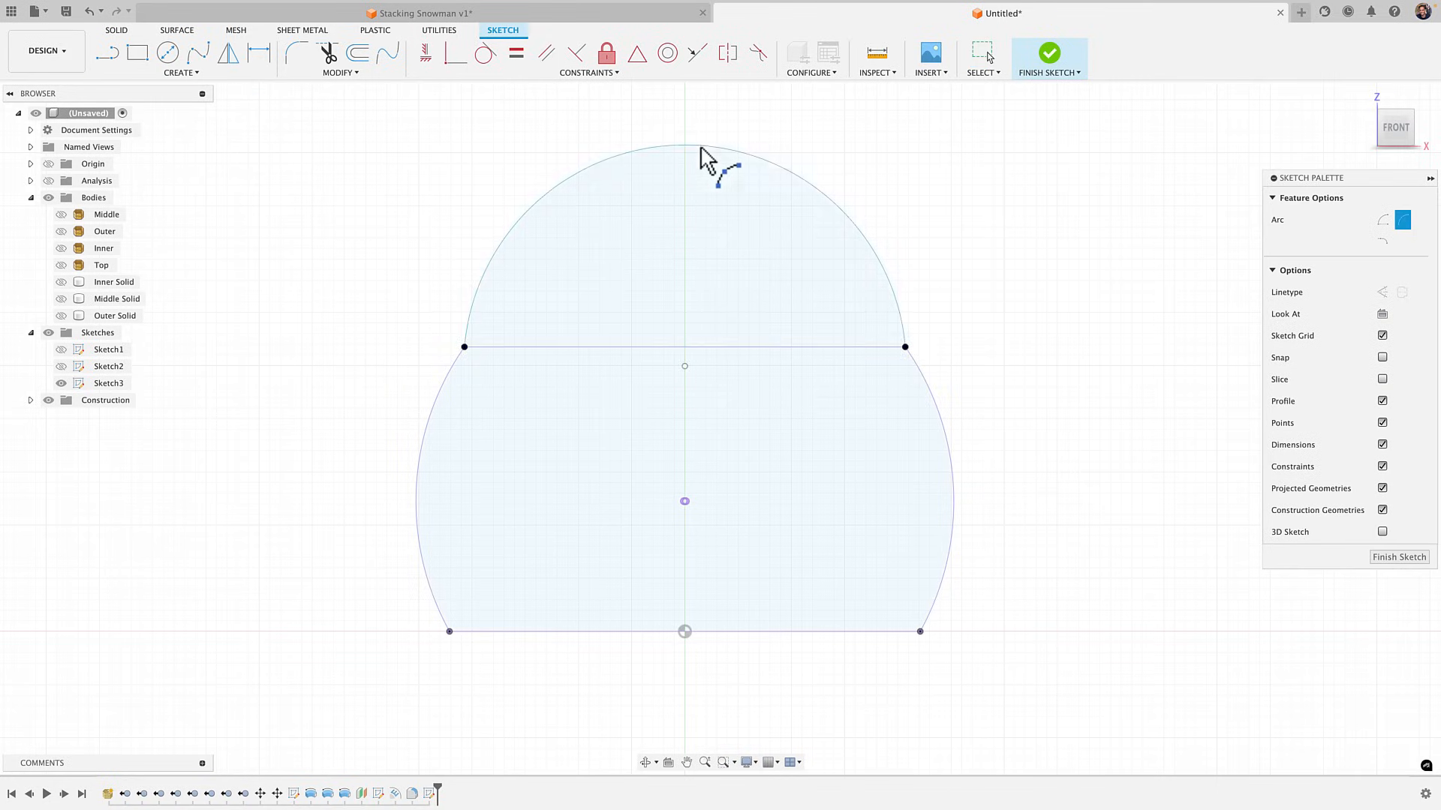
{"action": "key", "text": "Escape"}
Make the new upper arc tangent to the projected left side arc of the body outline
{"action": "scroll", "coordinate": [695, 286], "scroll_direction": "up", "scroll_amount": 2}
{"action": "middle_click_drag", "start_coordinate": [695, 285], "coordinate": [682, 352]}
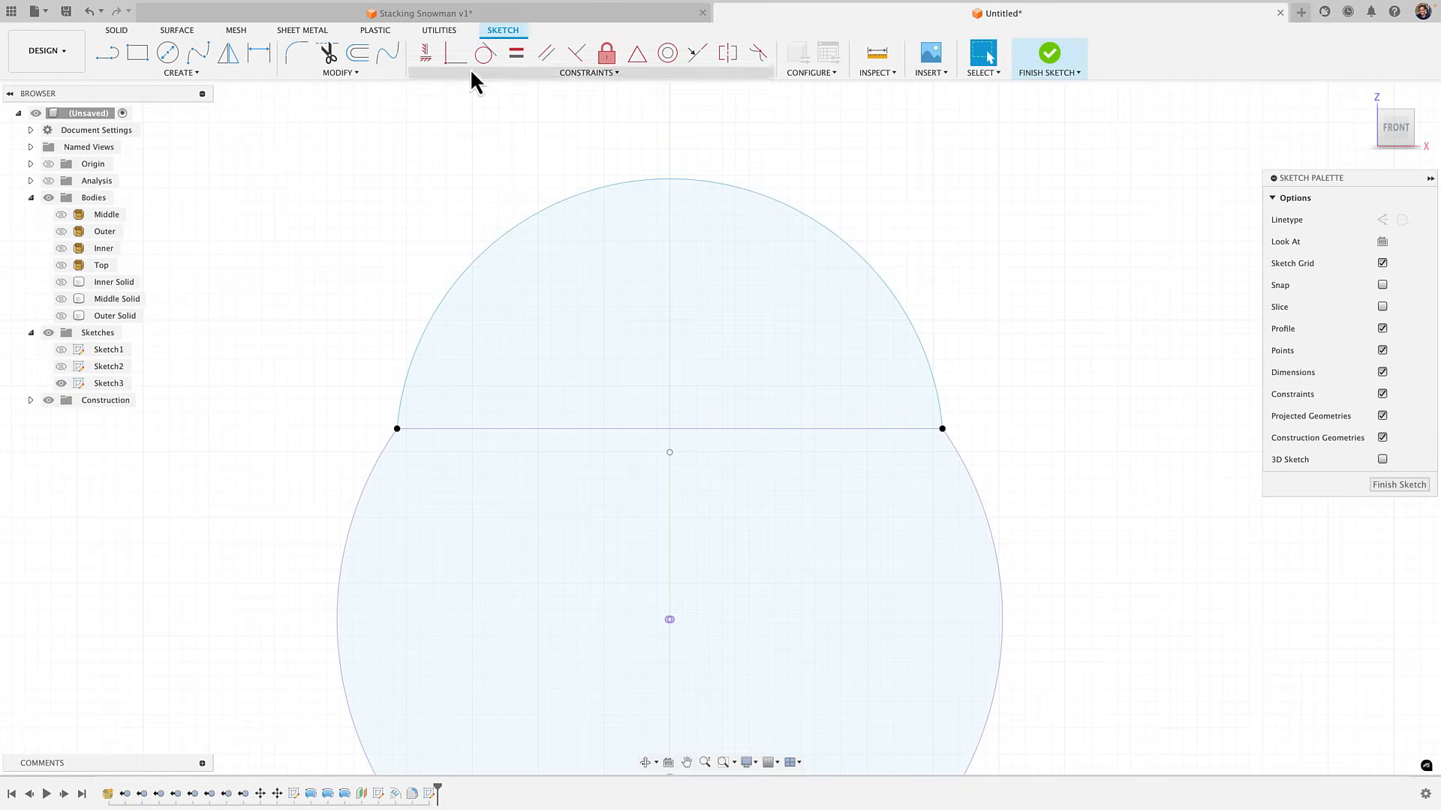
{"action": "left_click", "coordinate": [484, 54]}
{"action": "left_click", "coordinate": [455, 278]}
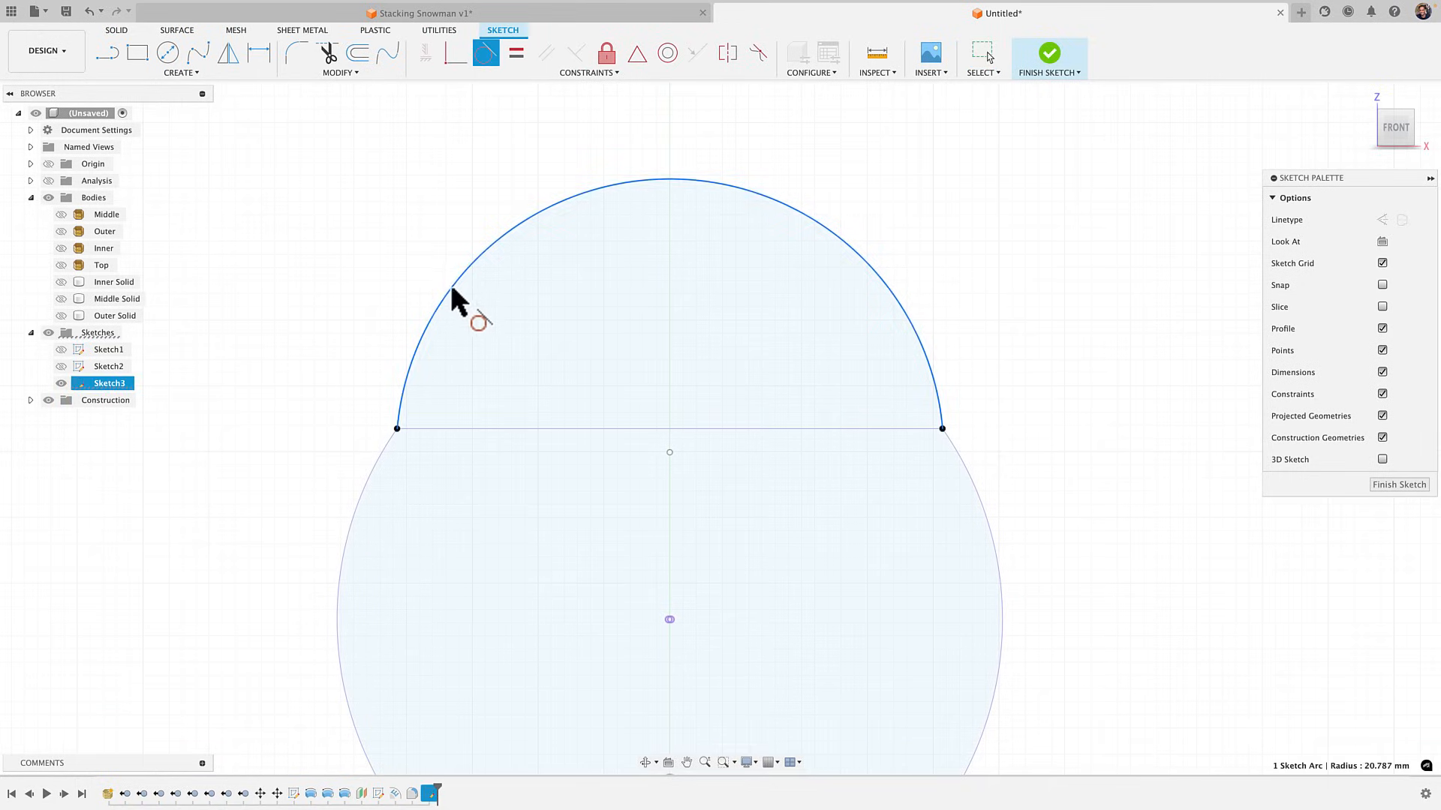
{"action": "left_click", "coordinate": [370, 473]}
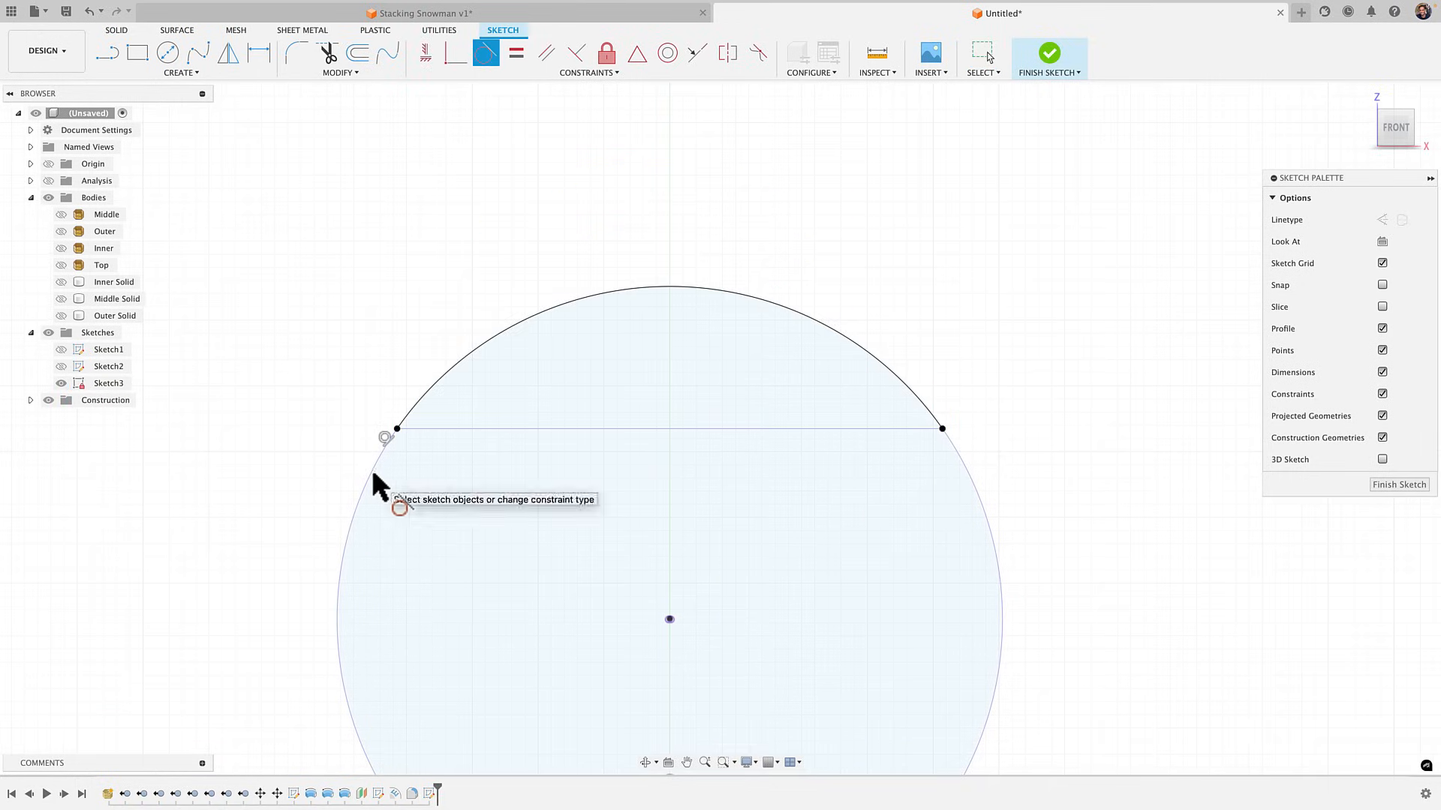
Try to add a second tangent constraint between the upper arc and the projected right side arc
{"action": "left_click", "coordinate": [974, 486]}
{"action": "left_click", "coordinate": [925, 406]}
{"action": "middle_click_drag", "start_coordinate": [937, 469], "coordinate": [1005, 389]}
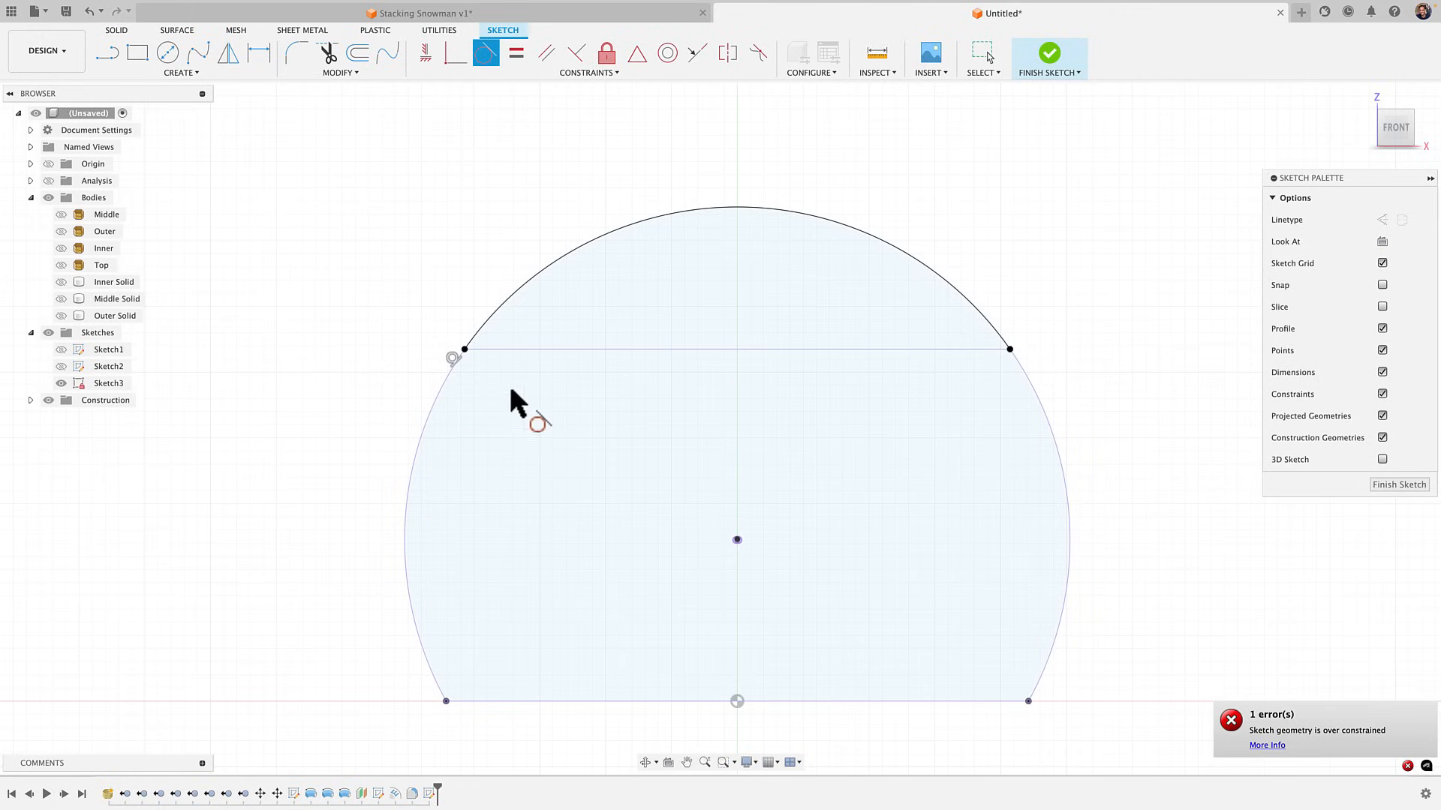
{"action": "key", "text": "Escape"}
{"action": "left_click", "coordinate": [422, 423]}
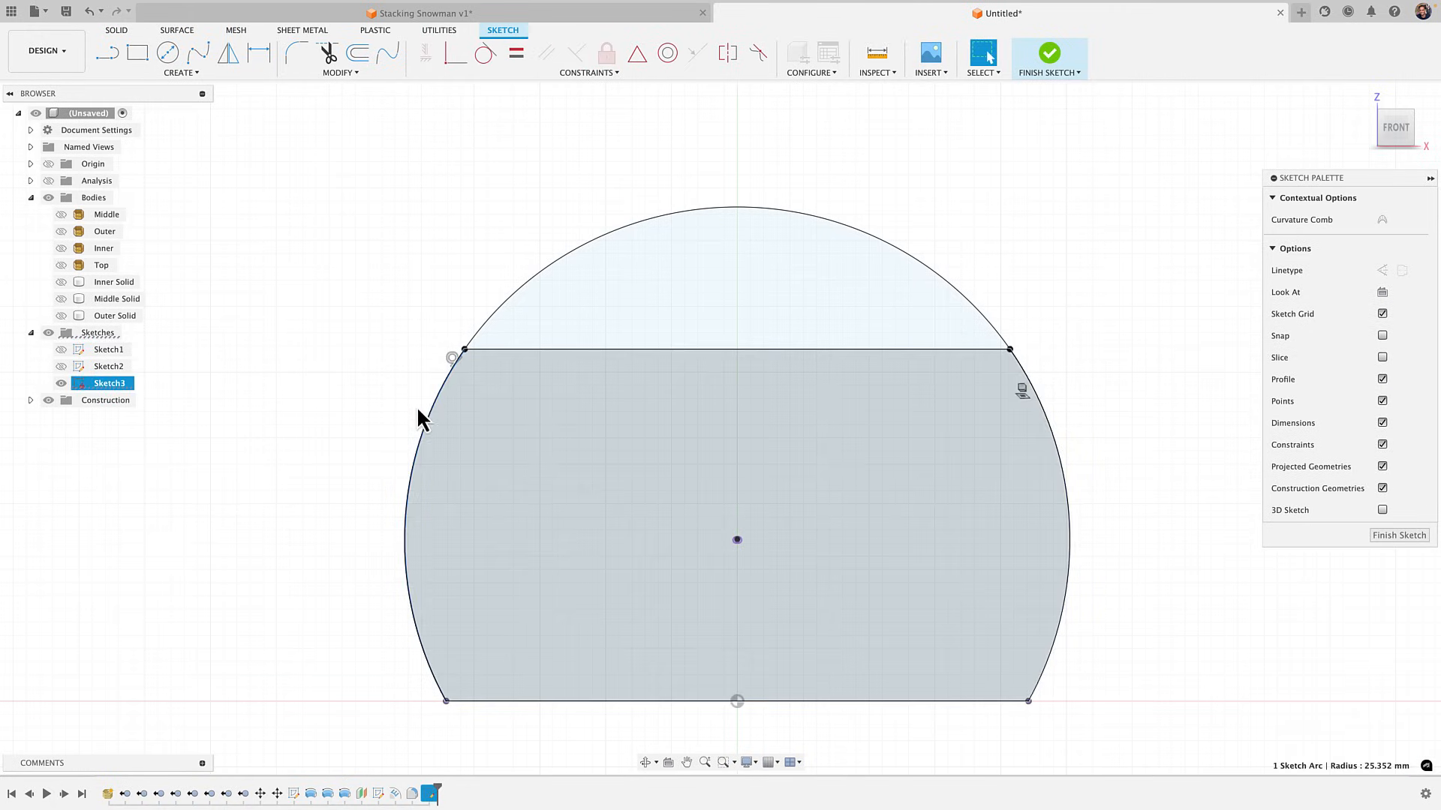
{"action": "left_click", "coordinate": [342, 345]}
{"action": "middle_click_drag", "start_coordinate": [427, 298], "coordinate": [393, 262]}
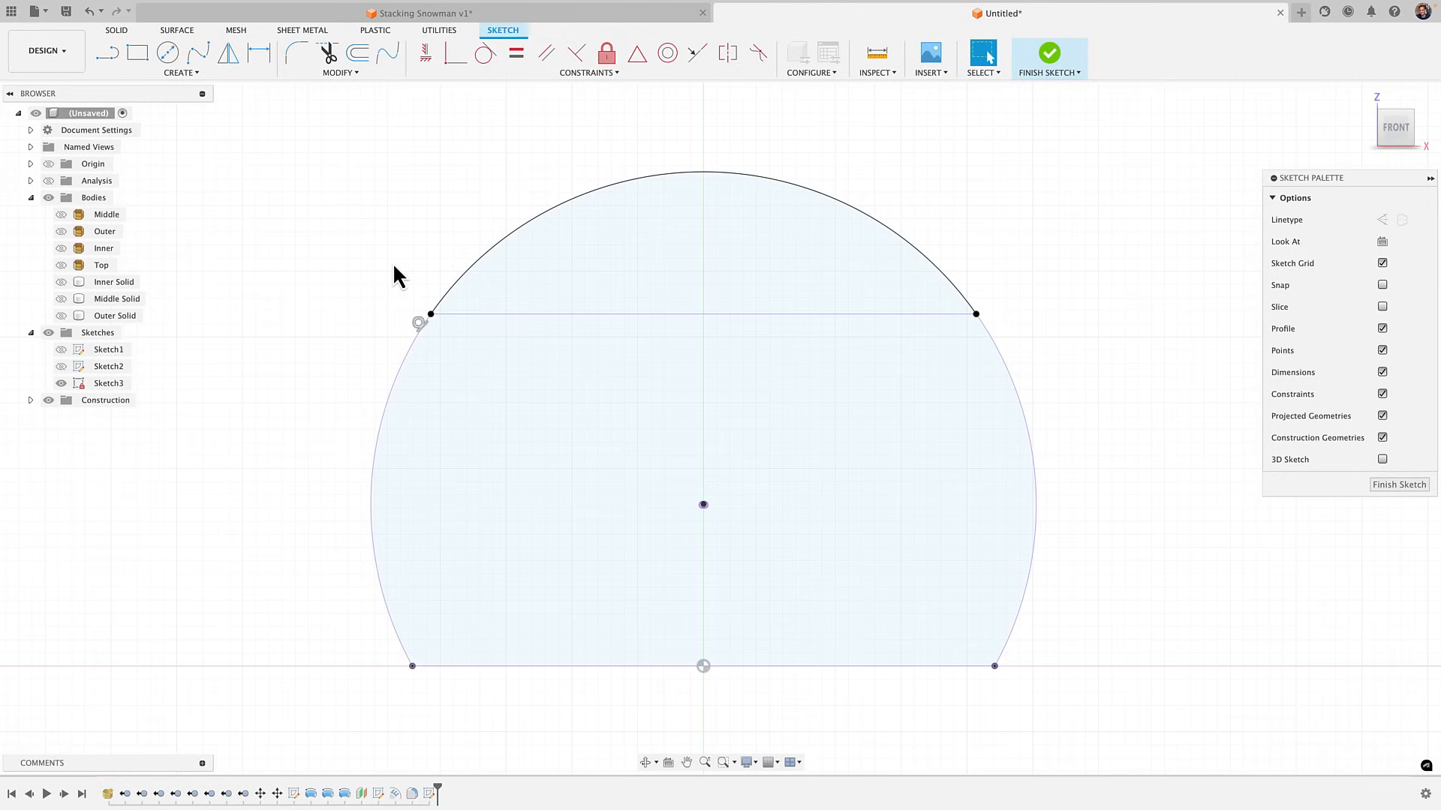
Draw a vertical centre line from the origin up to the crown of the arc and finish the sketch
{"action": "key", "text": "l"}
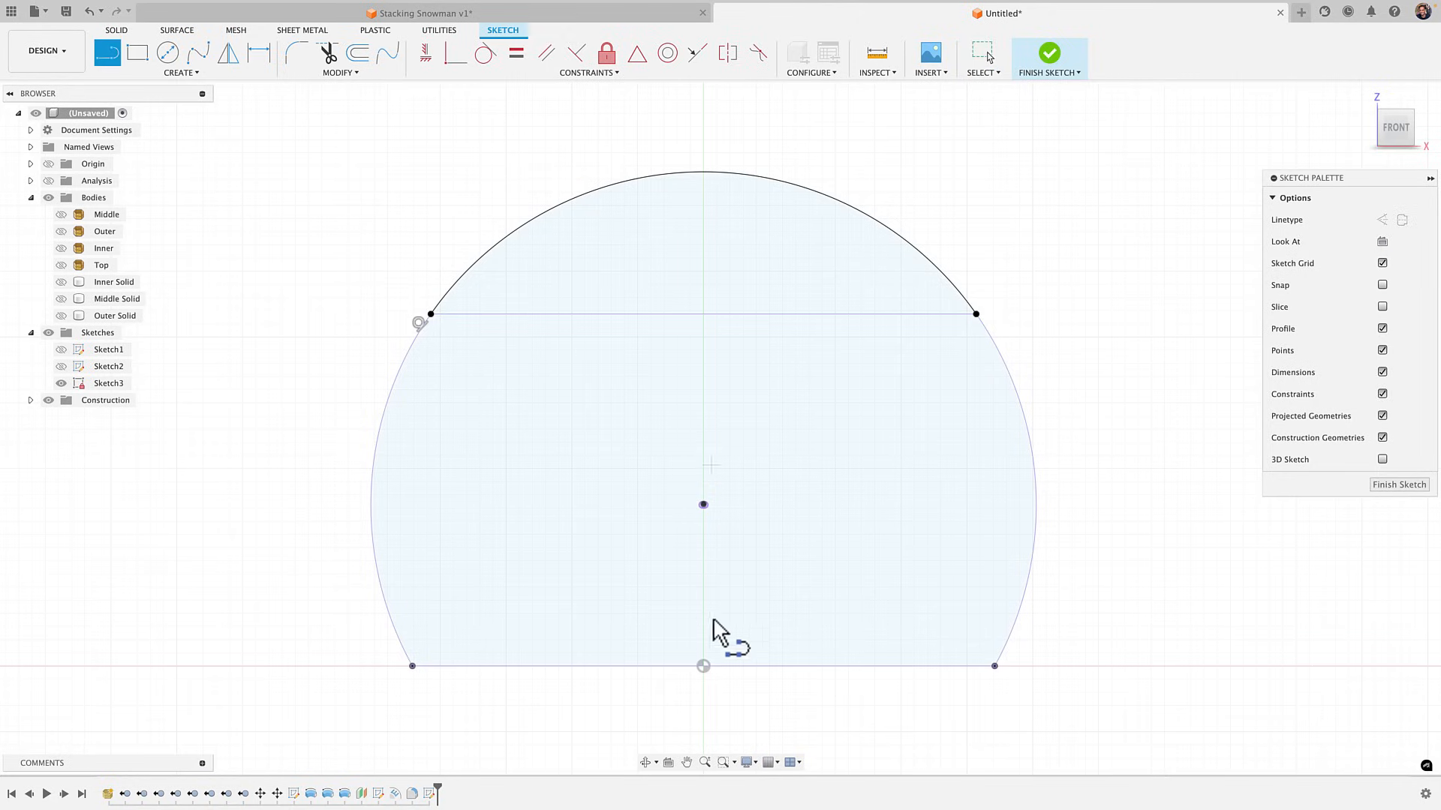
{"action": "left_click", "coordinate": [703, 665]}
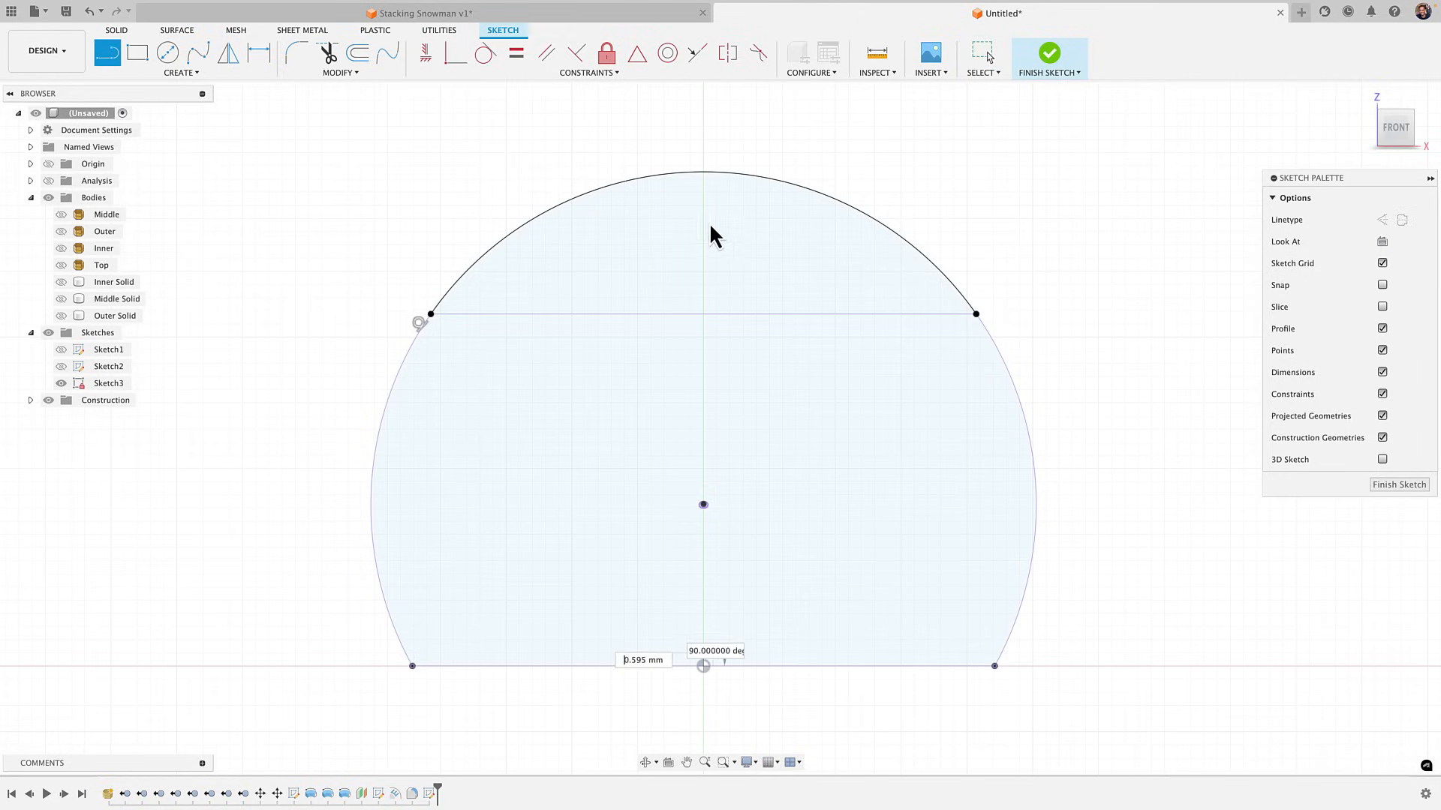
{"action": "left_click", "coordinate": [706, 173]}
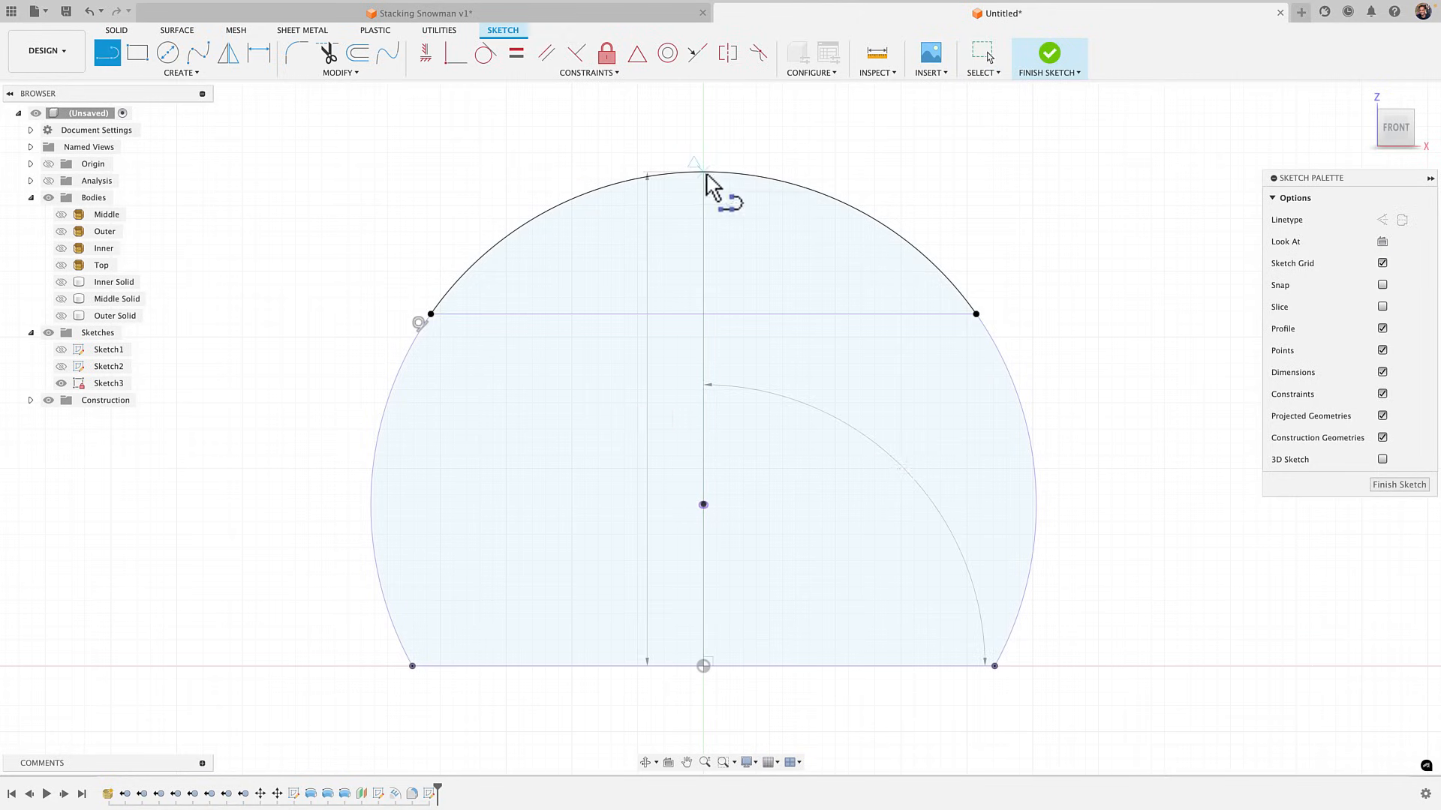
{"action": "key", "text": "Escape"}
{"action": "left_click", "coordinate": [1054, 54]}
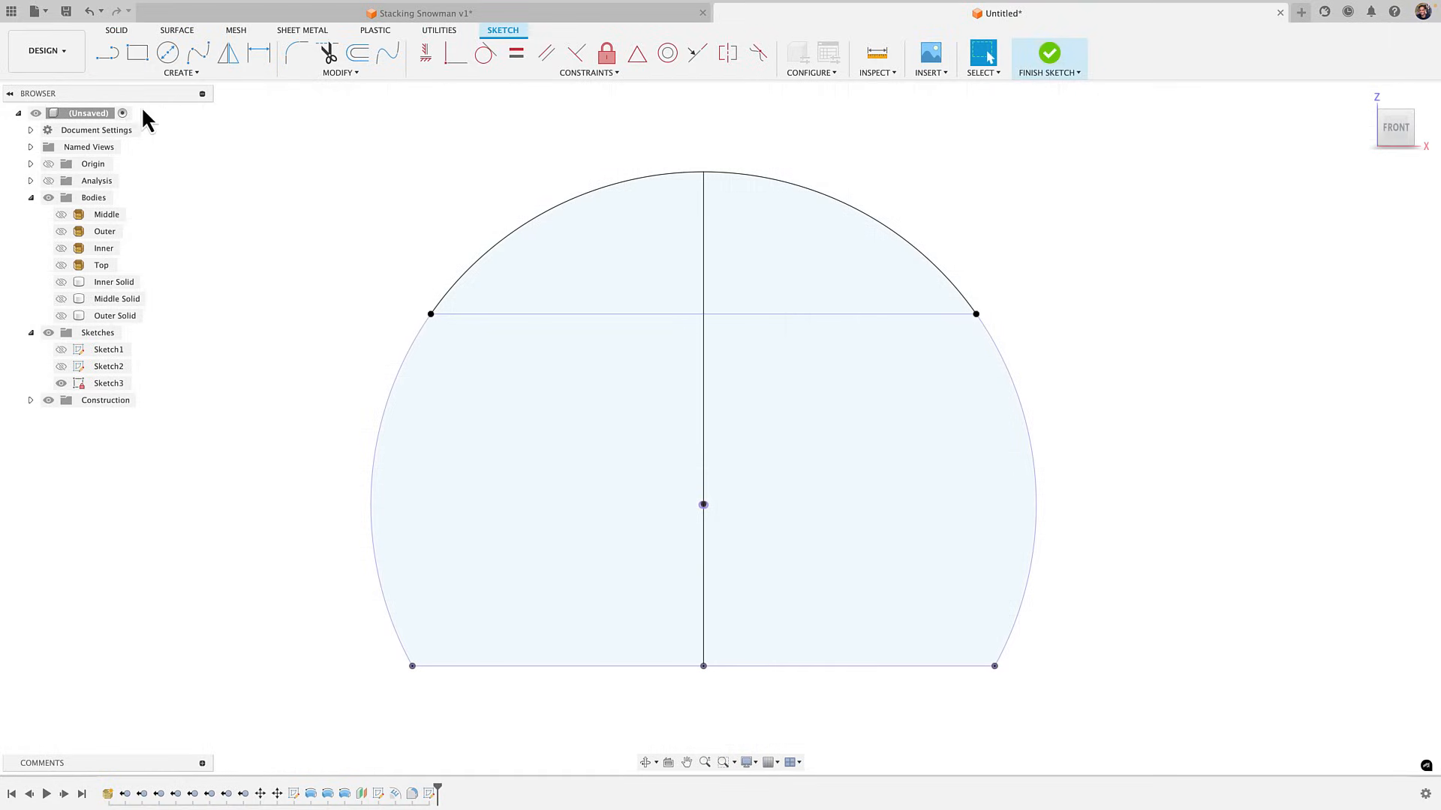
Revolve the right half of the arc-topped cap profile 360 degrees around the vertical centre line as a new body
{"action": "left_click", "coordinate": [180, 72]}
{"action": "left_click", "coordinate": [122, 174]}
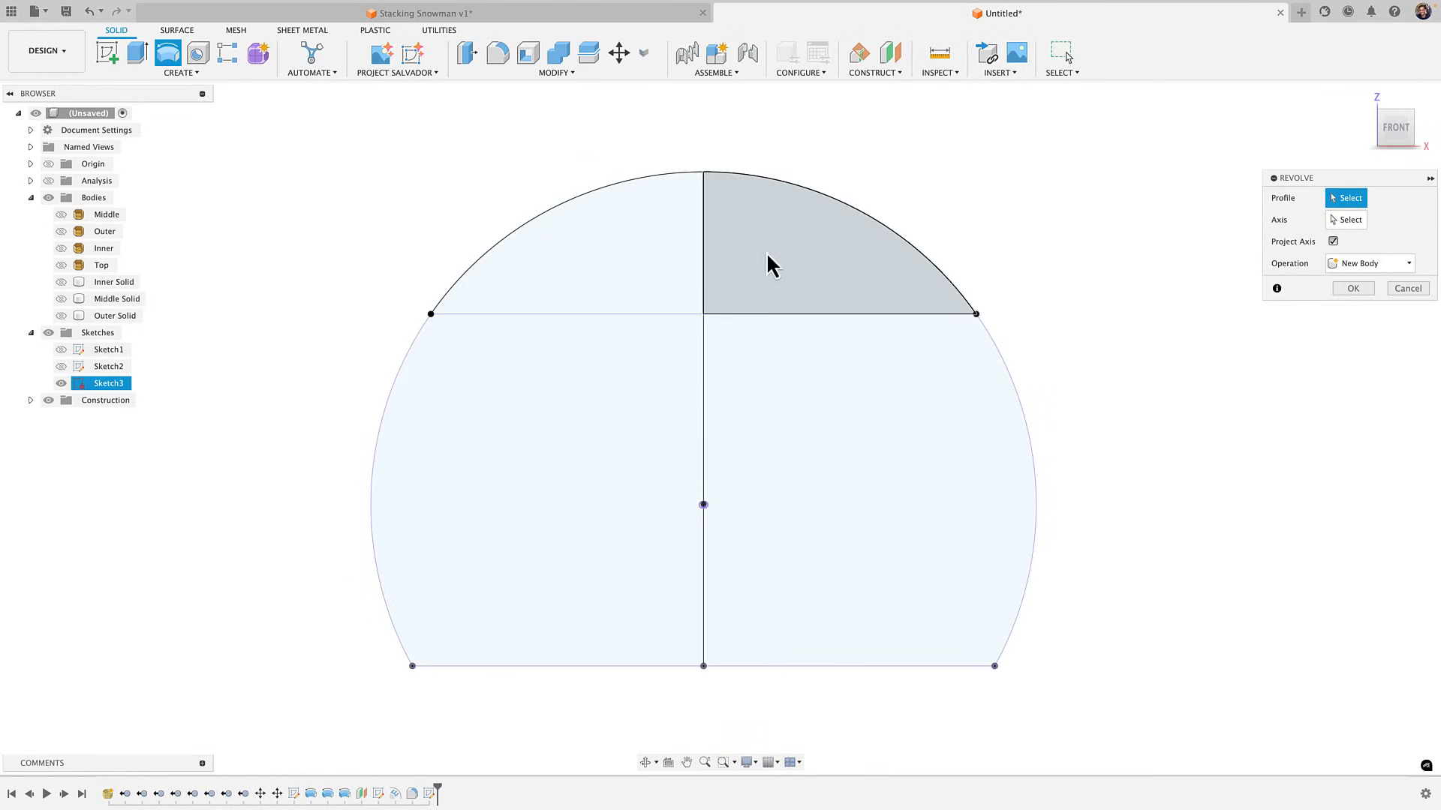
{"action": "left_click", "coordinate": [770, 264]}
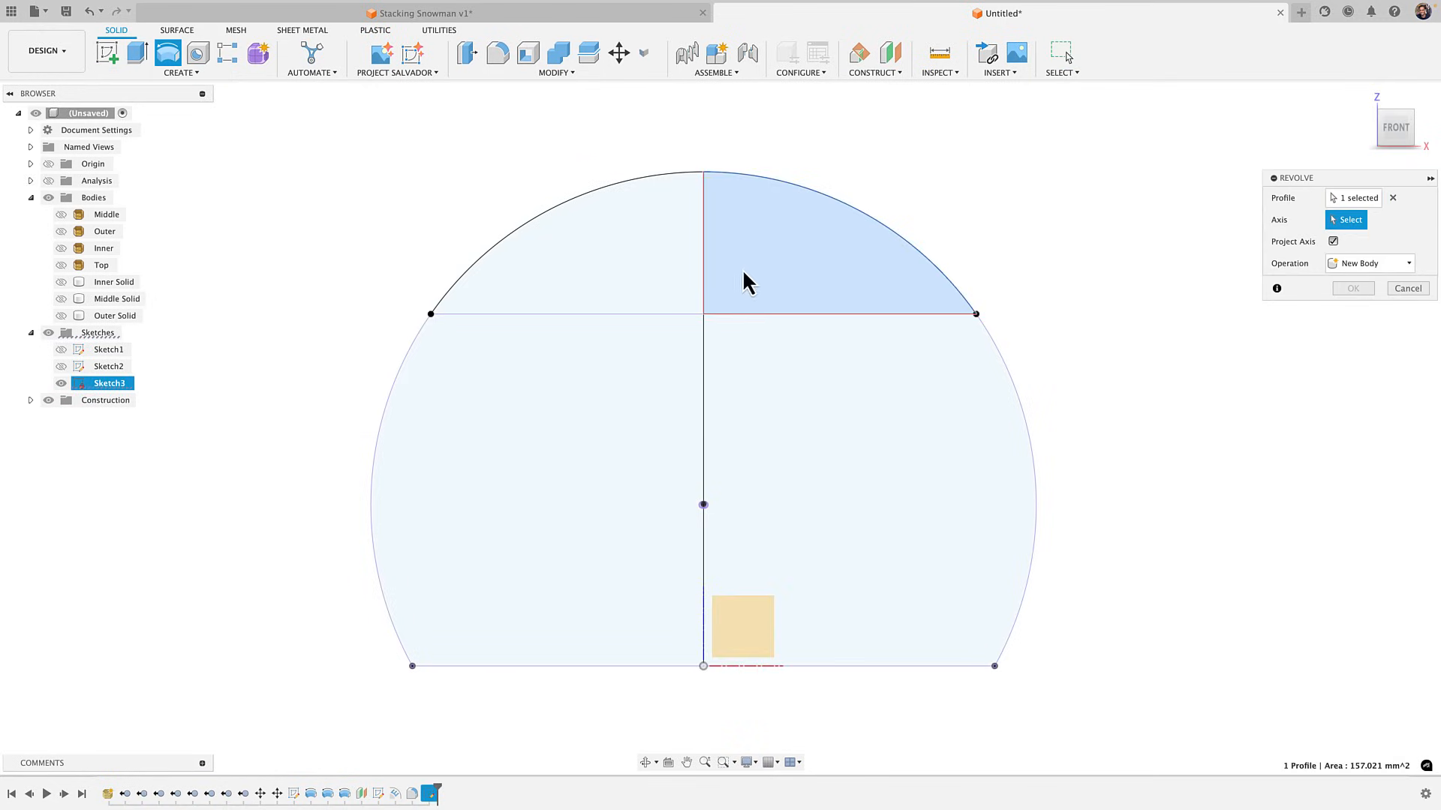
{"action": "left_click", "coordinate": [702, 282]}
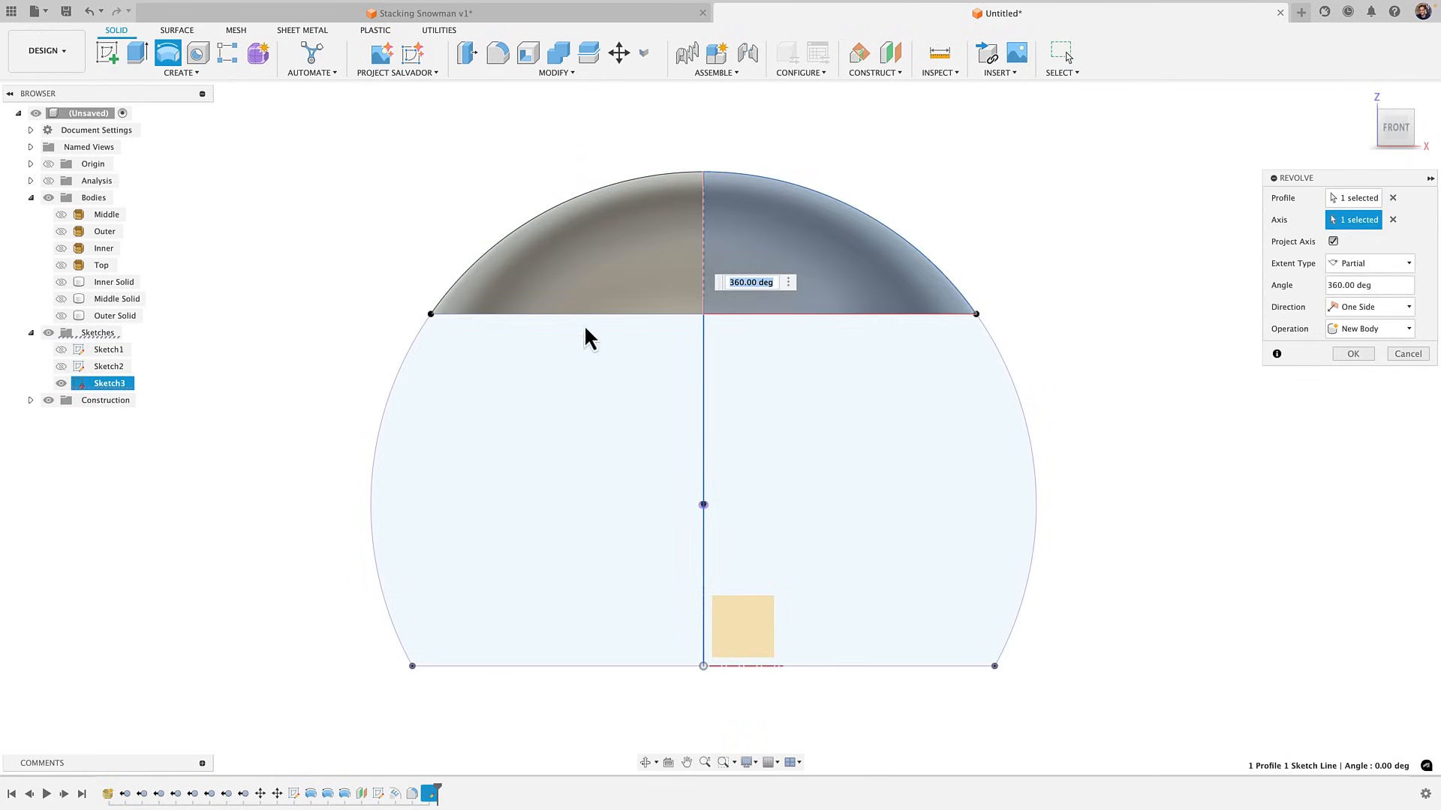
{"action": "left_click", "coordinate": [1352, 354]}
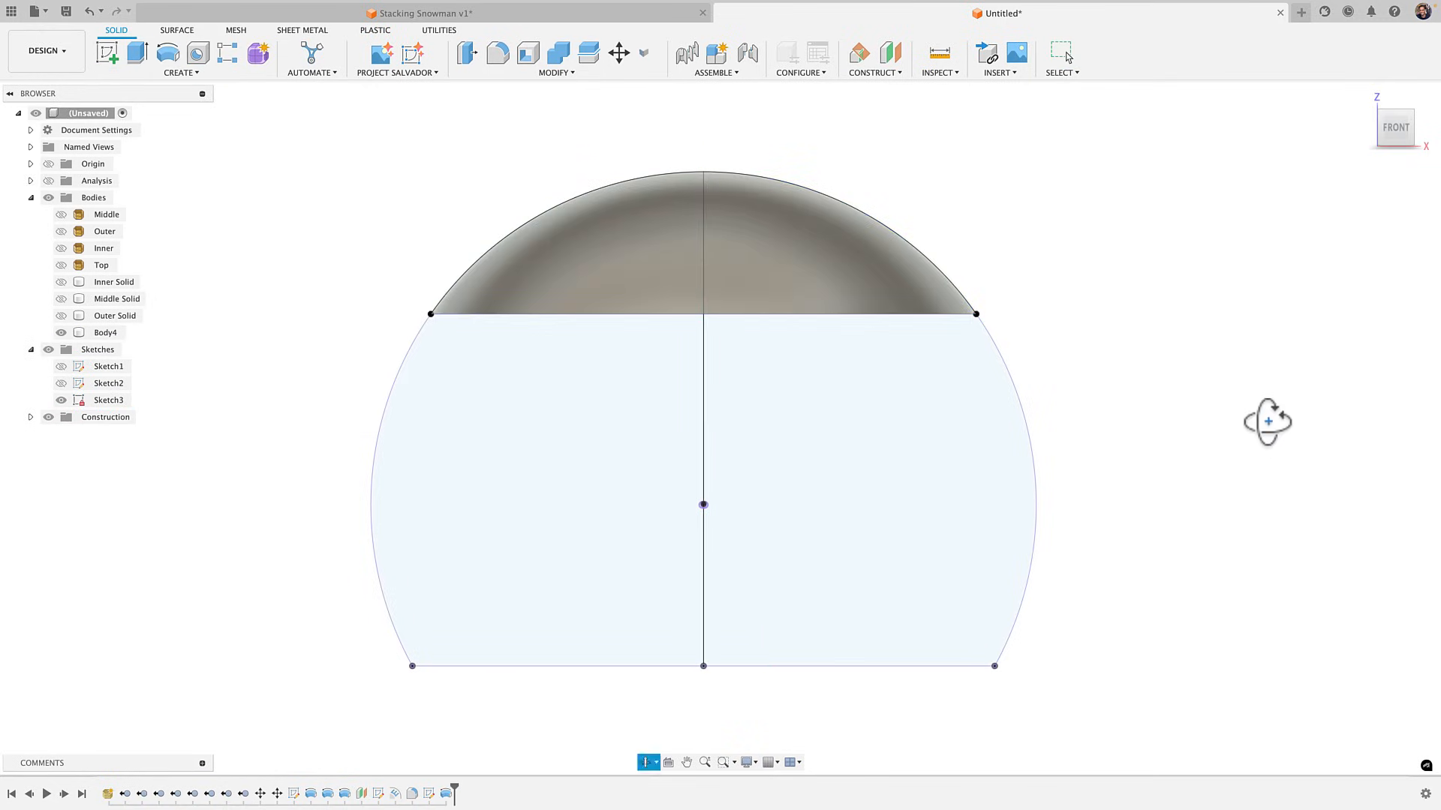
Hide Sketch3 and show the Inner Solid body together with the revolved dome
{"action": "middle_click_drag", "start_coordinate": [1270, 418], "coordinate": [335, 420], "text": "shift"}
{"action": "left_click", "coordinate": [335, 420]}
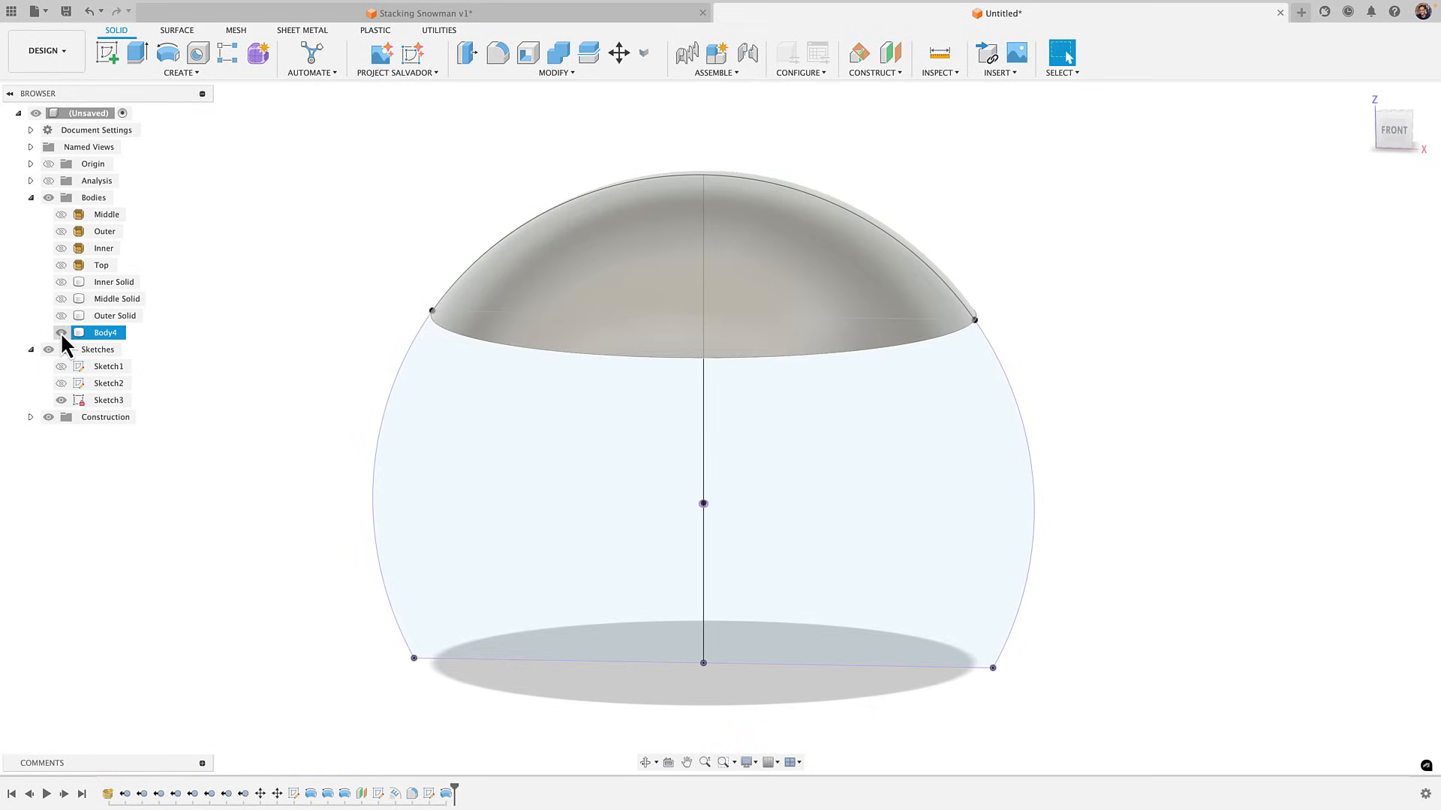
{"action": "left_click", "coordinate": [62, 401]}
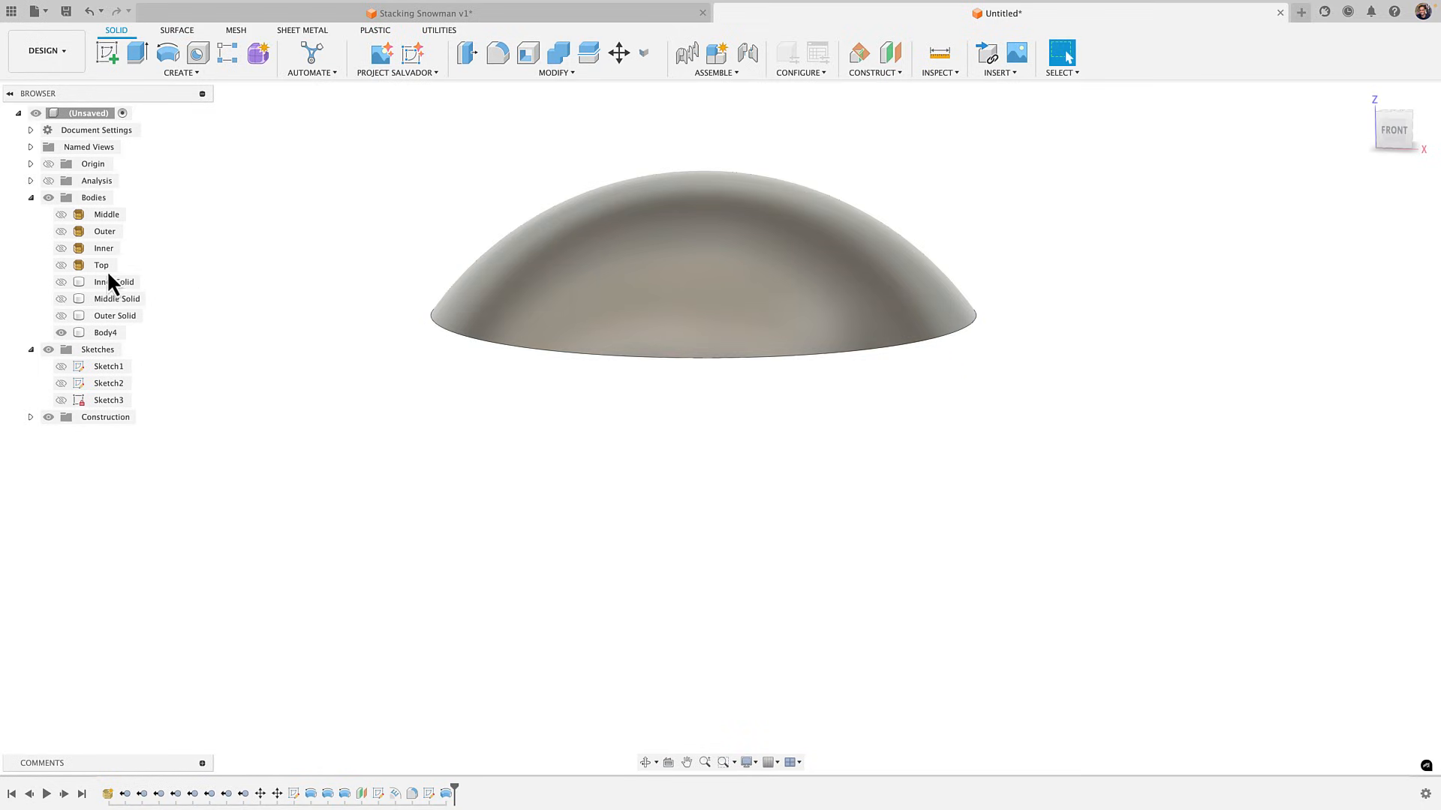
{"action": "left_click", "coordinate": [60, 282]}
{"action": "mouse_move", "coordinate": [268, 429]}
{"action": "middle_mouse_down", "text": "shift"}
{"action": "mouse_move", "coordinate": [277, 398]}
{"action": "mouse_move", "coordinate": [267, 429]}
{"action": "middle_mouse_up", "text": "shift"}
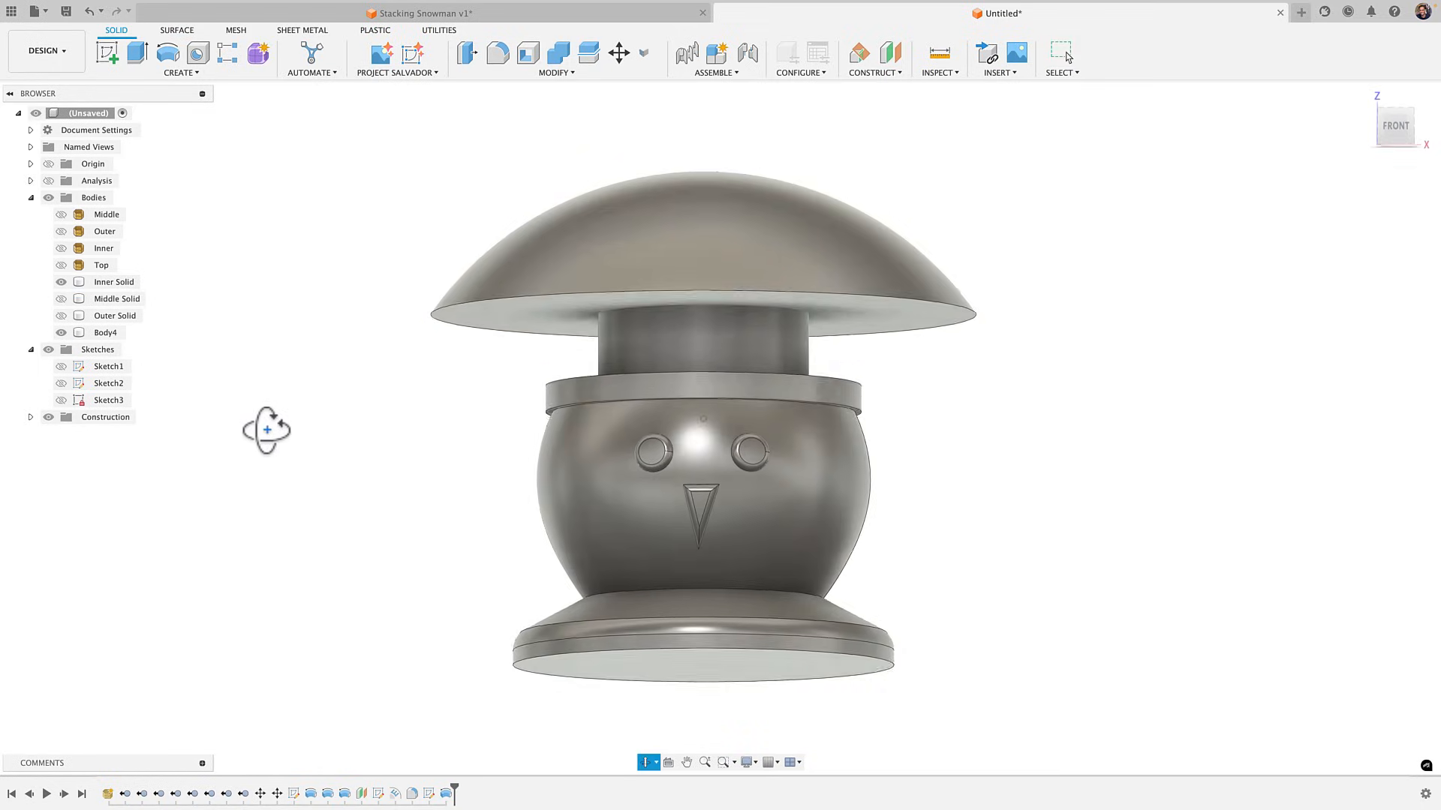
Cut the Inner Solid body out of the dome with Combine, keeping the tool body
{"action": "left_click", "coordinate": [530, 73]}
{"action": "left_click", "coordinate": [488, 178]}
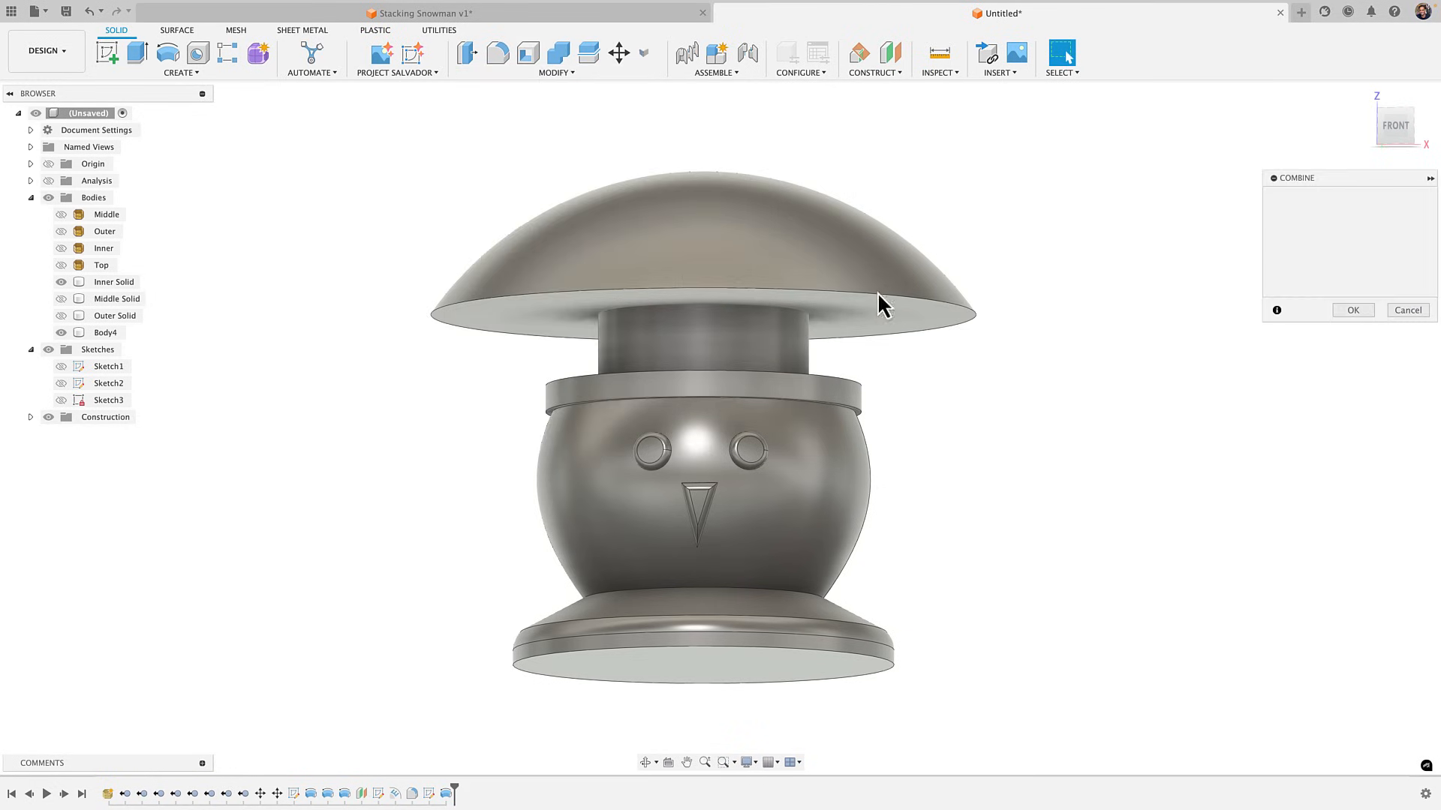
{"action": "left_click_drag", "start_coordinate": [1321, 178], "coordinate": [1148, 171]}
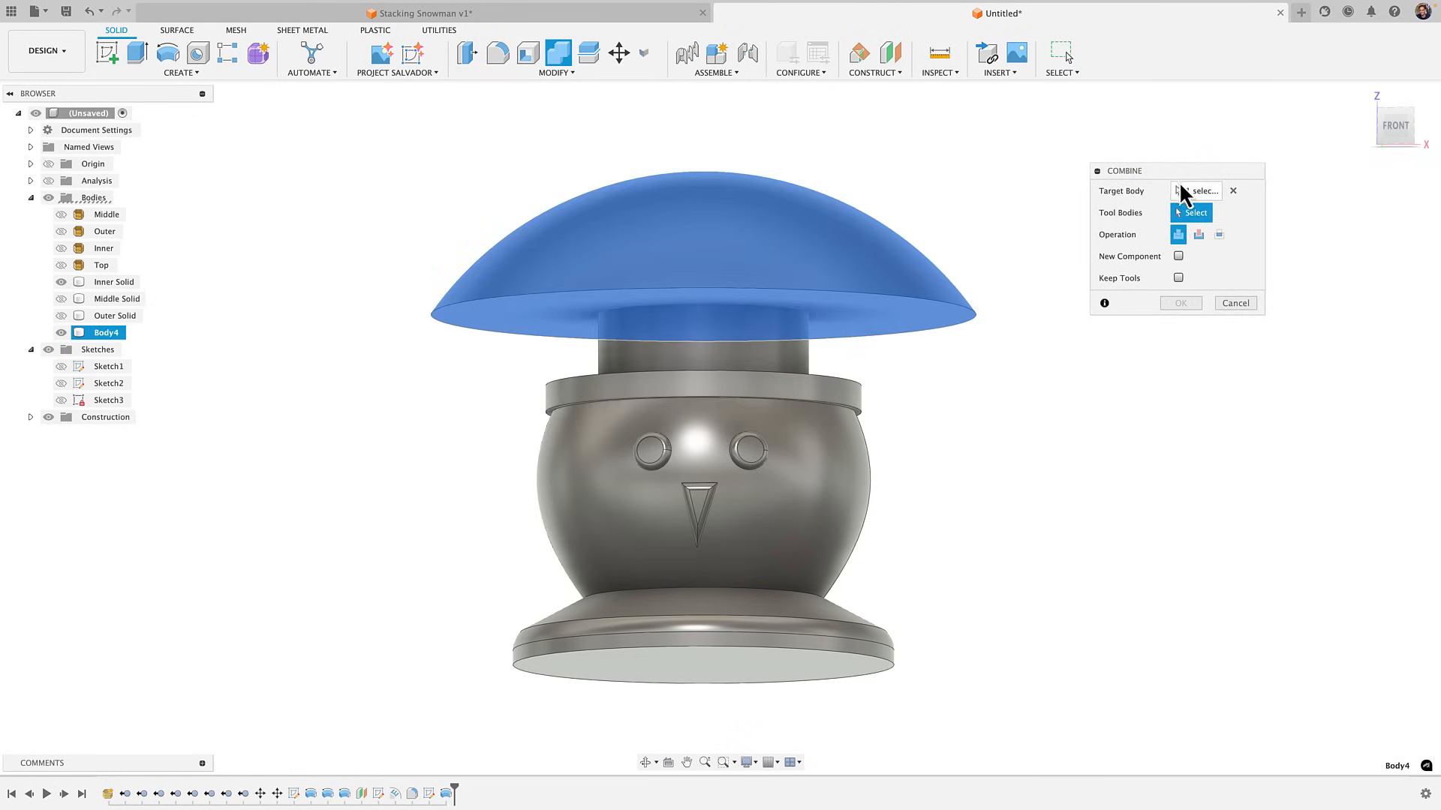
{"action": "left_click", "coordinate": [754, 358]}
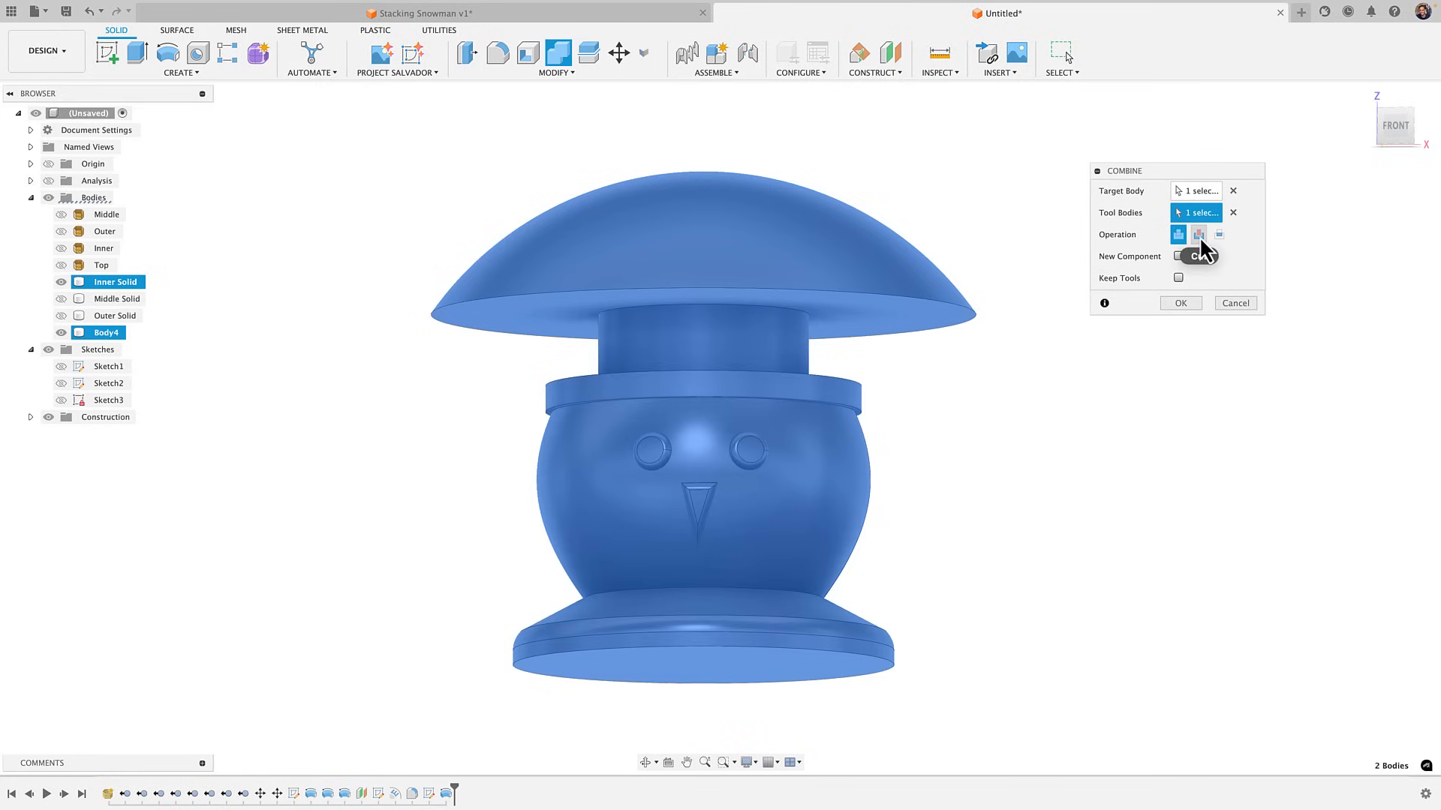
{"action": "left_click", "coordinate": [1199, 235]}
{"action": "left_click", "coordinate": [1178, 277]}
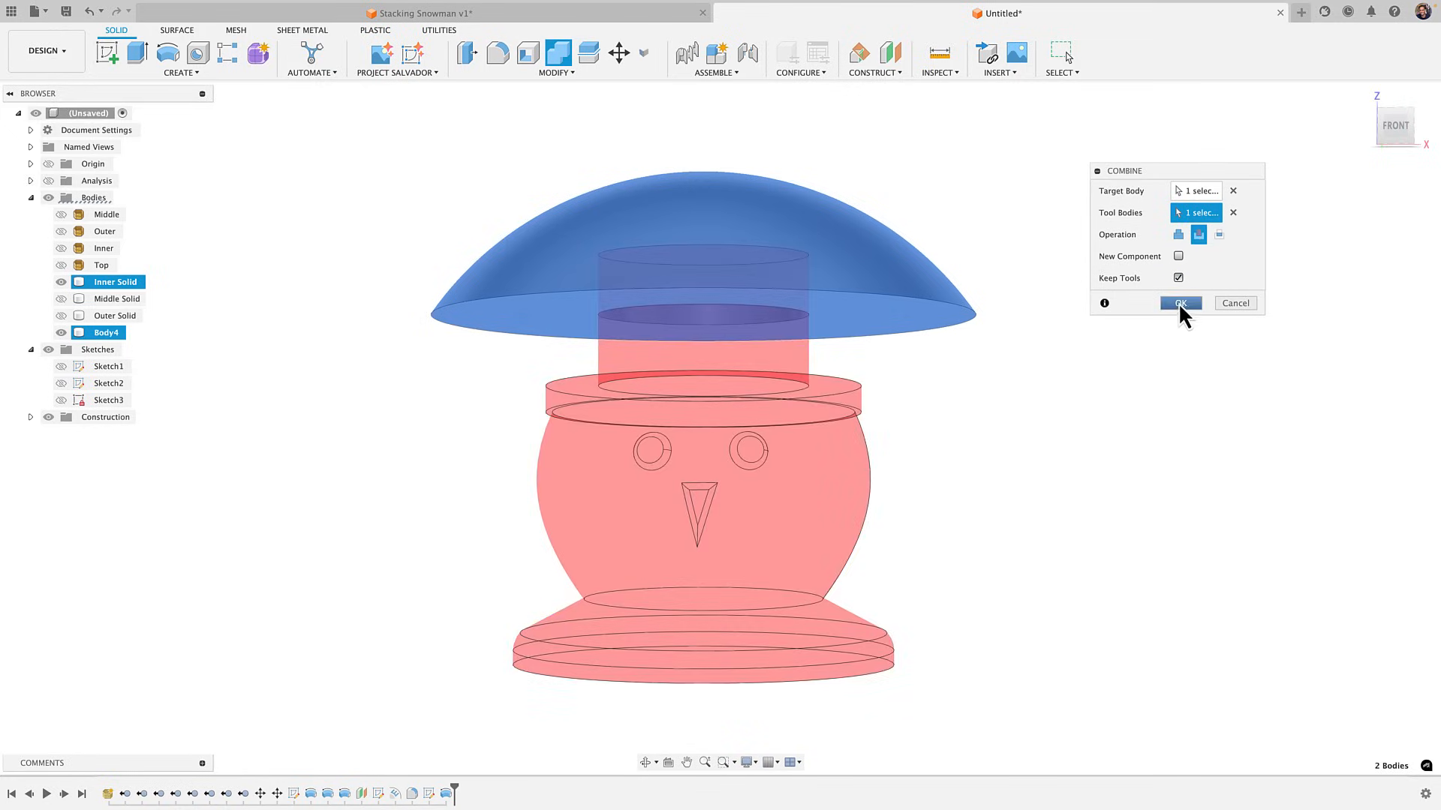
{"action": "left_click", "coordinate": [1179, 303]}
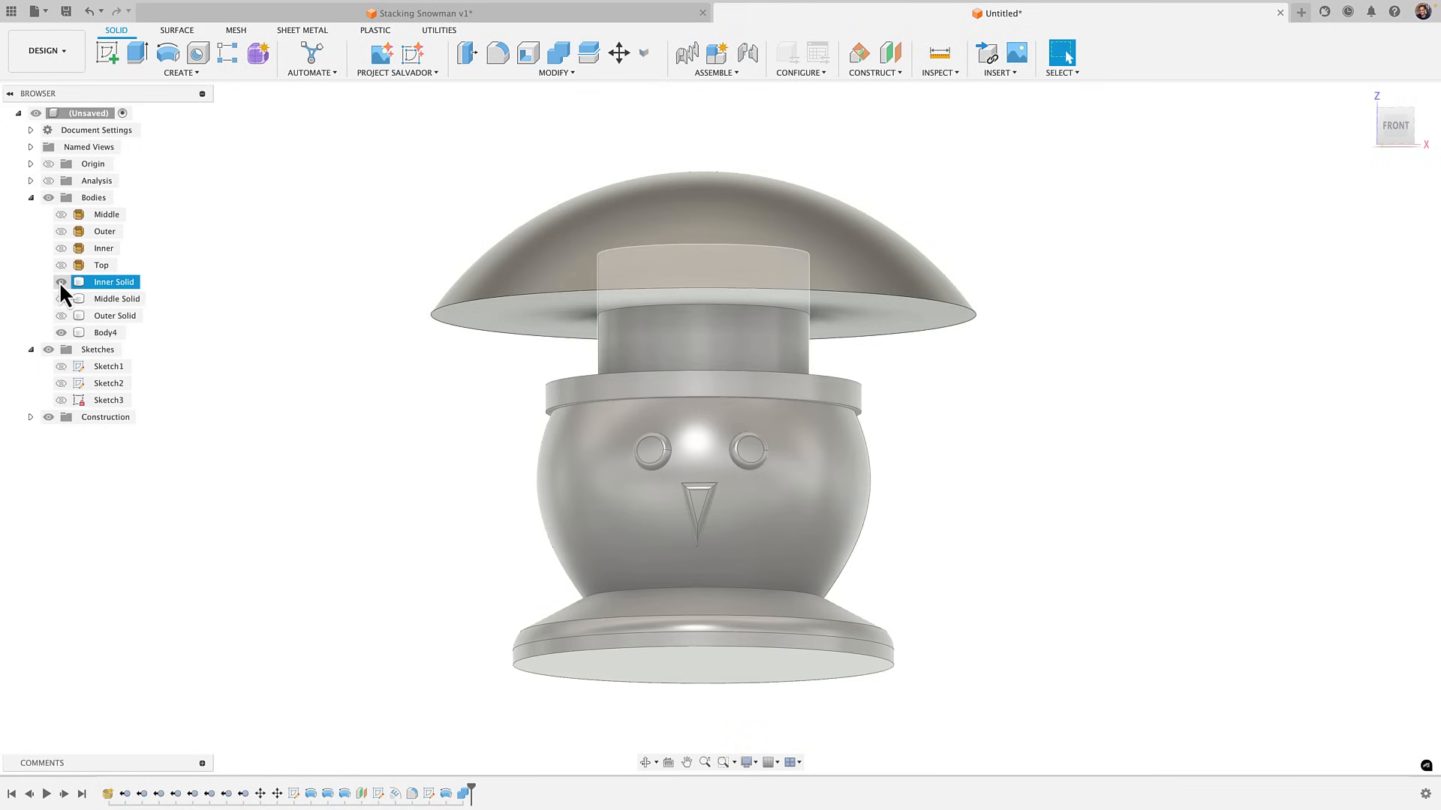
Hide the Inner Solid and offset the cylindrical wall of the dome's underside socket by 0.05 mm
{"action": "left_click", "coordinate": [60, 282]}
{"action": "middle_click_drag", "start_coordinate": [434, 400], "coordinate": [480, 259], "text": "shift"}
{"action": "middle_click_drag", "start_coordinate": [709, 336], "coordinate": [690, 414]}
{"action": "left_click", "coordinate": [555, 71]}
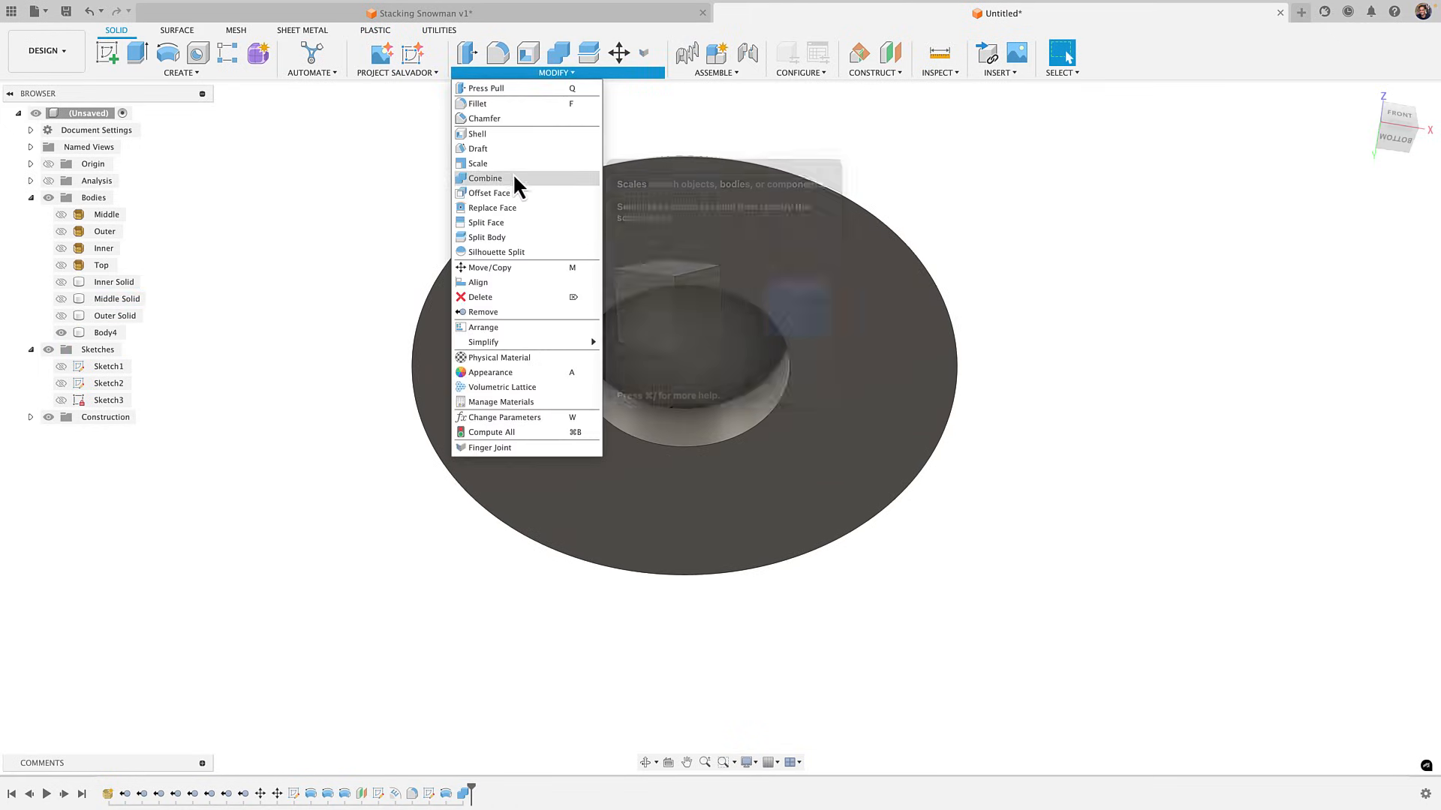
{"action": "left_click", "coordinate": [504, 193]}
{"action": "left_click", "coordinate": [655, 423]}
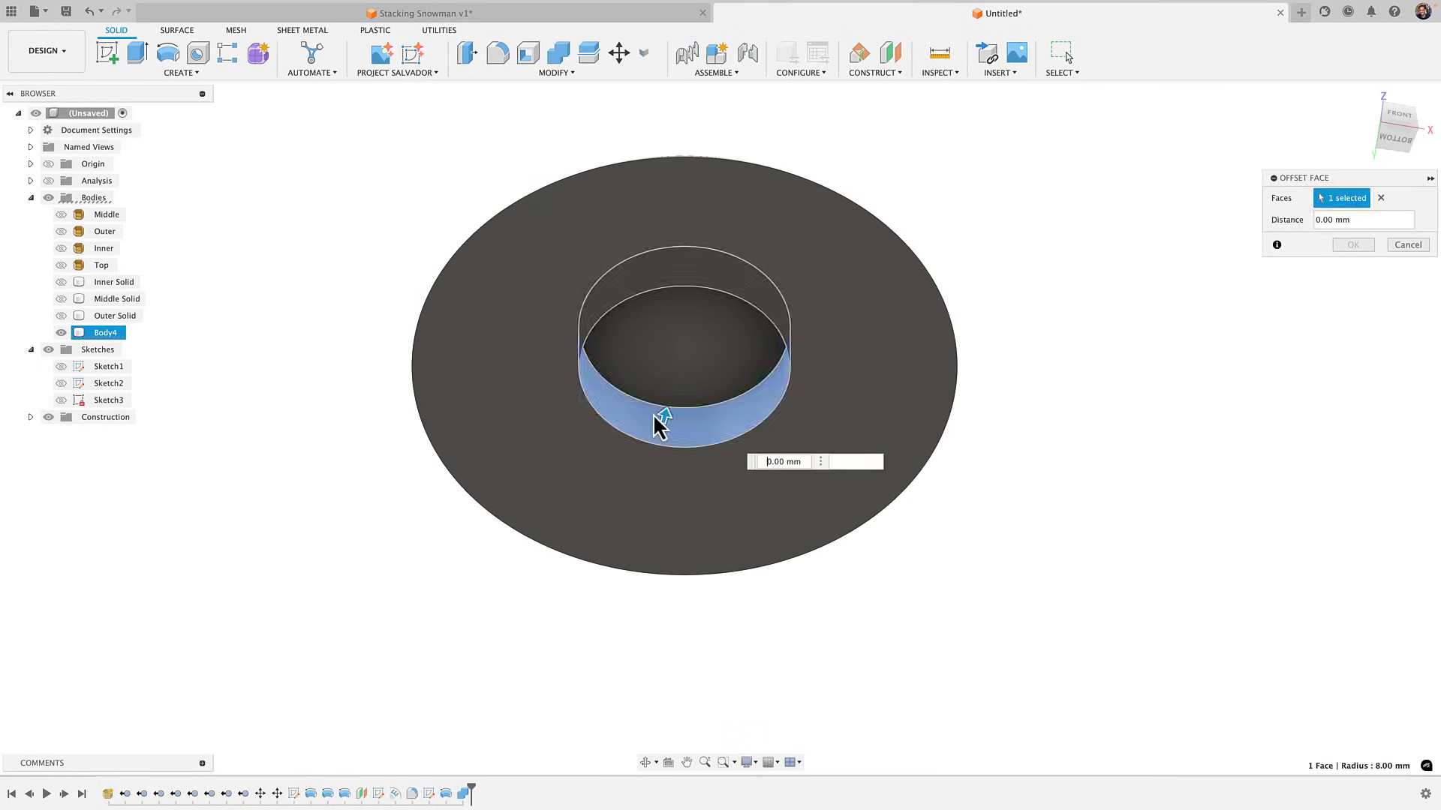
{"action": "type", "text": "0.05"}
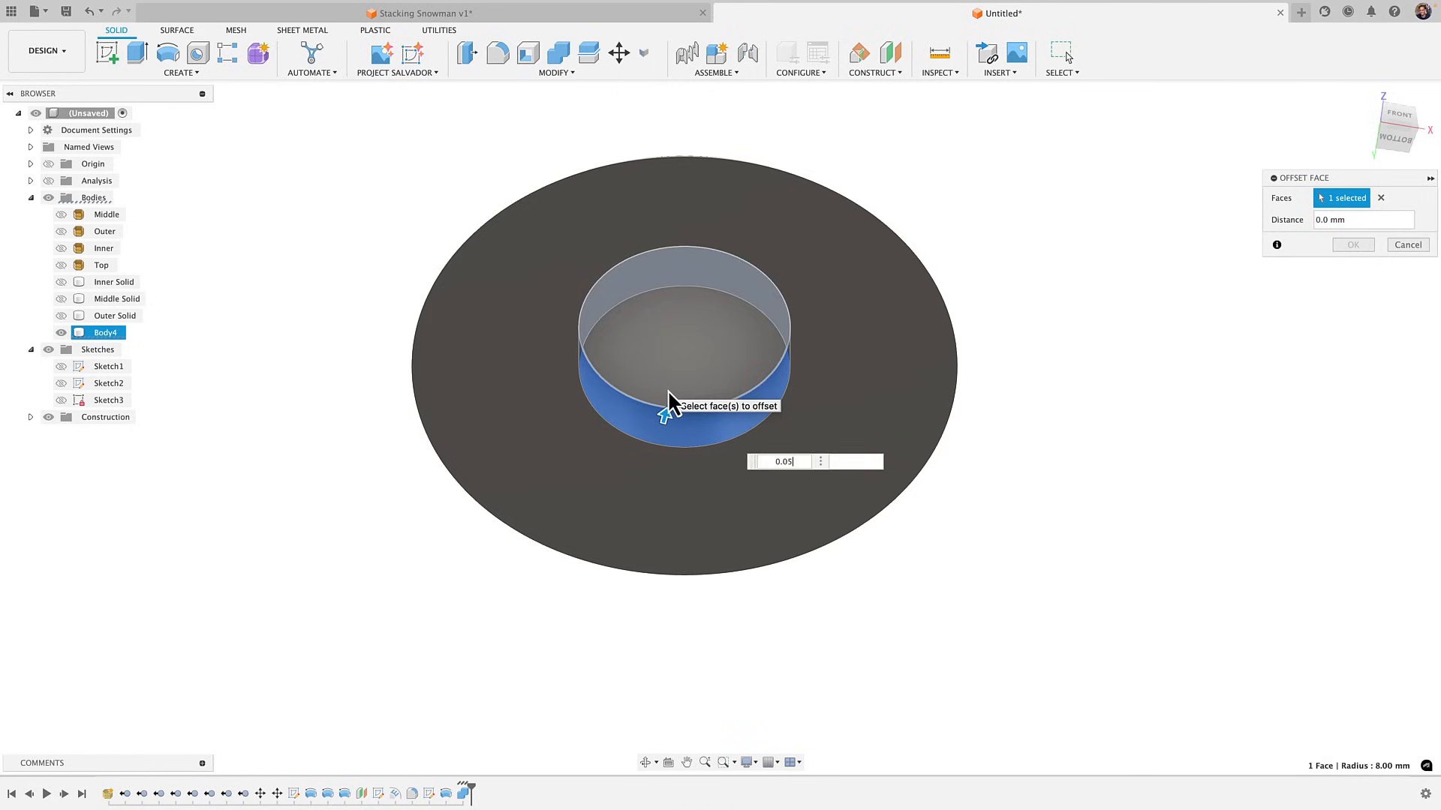
{"action": "key", "text": "Return"}
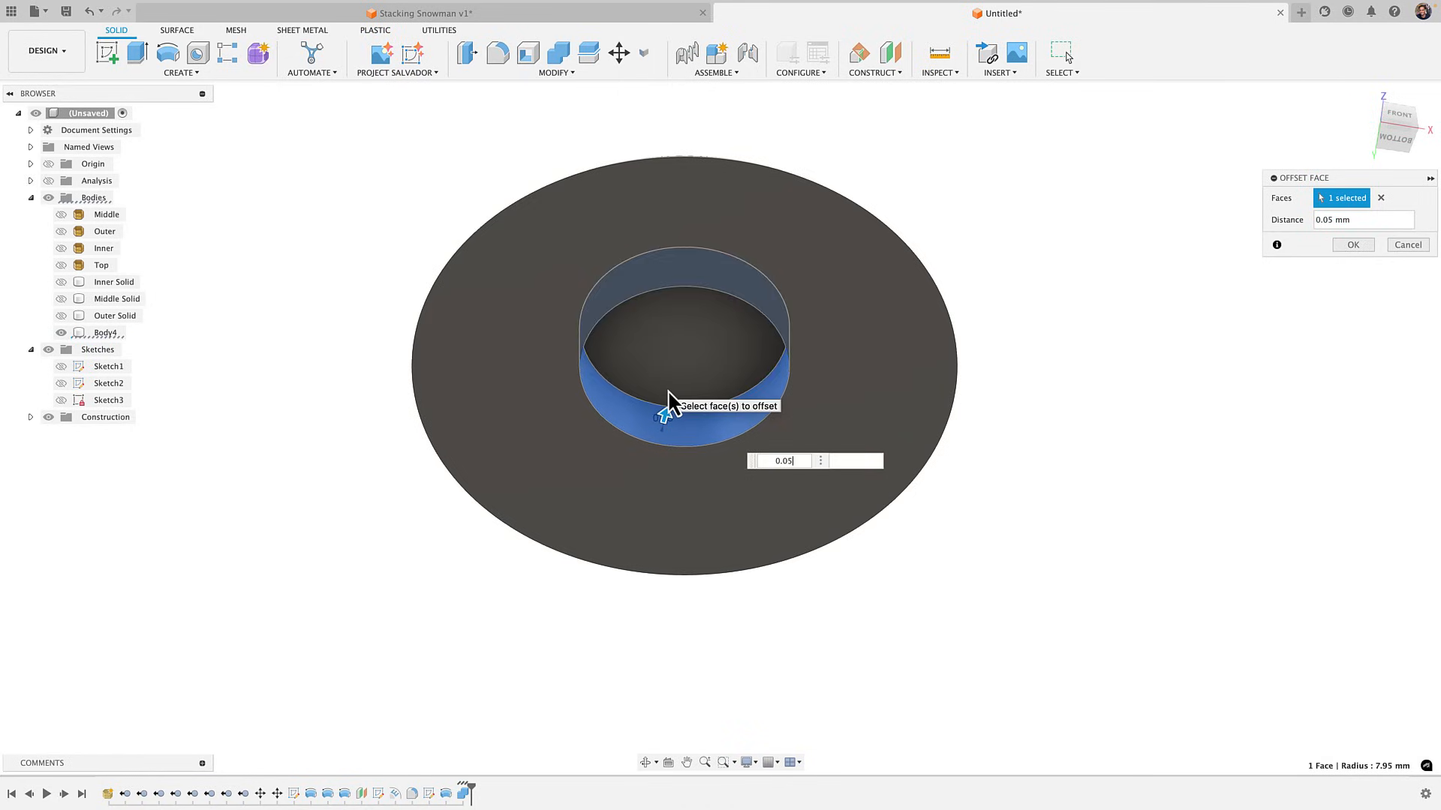
{"action": "left_click", "coordinate": [670, 406]}
{"action": "middle_click_drag", "start_coordinate": [670, 405], "coordinate": [707, 428], "text": "shift"}
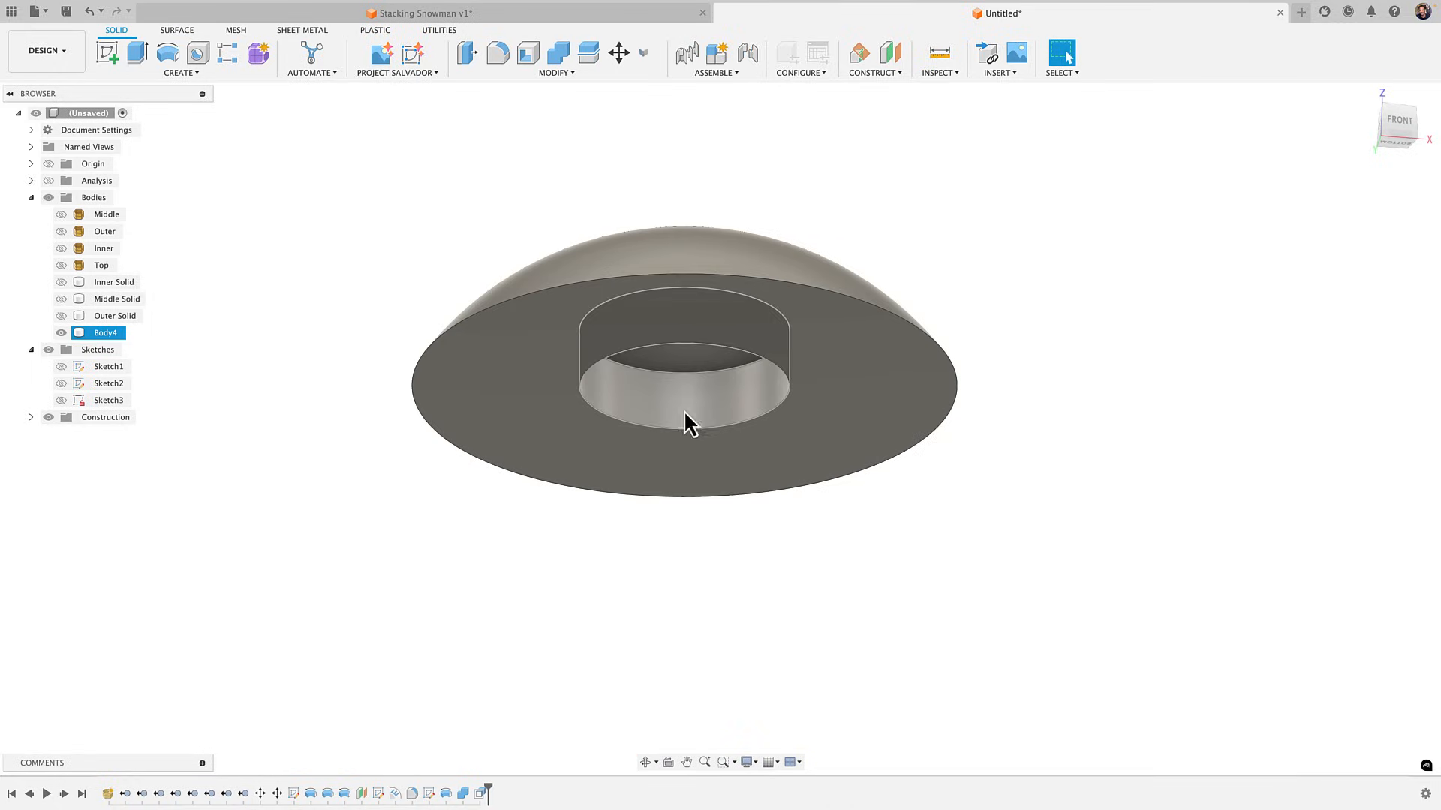
{"action": "scroll", "coordinate": [422, 399], "scroll_direction": "down", "scroll_amount": 2}
{"action": "scroll", "coordinate": [213, 338], "scroll_direction": "down", "scroll_amount": 3}
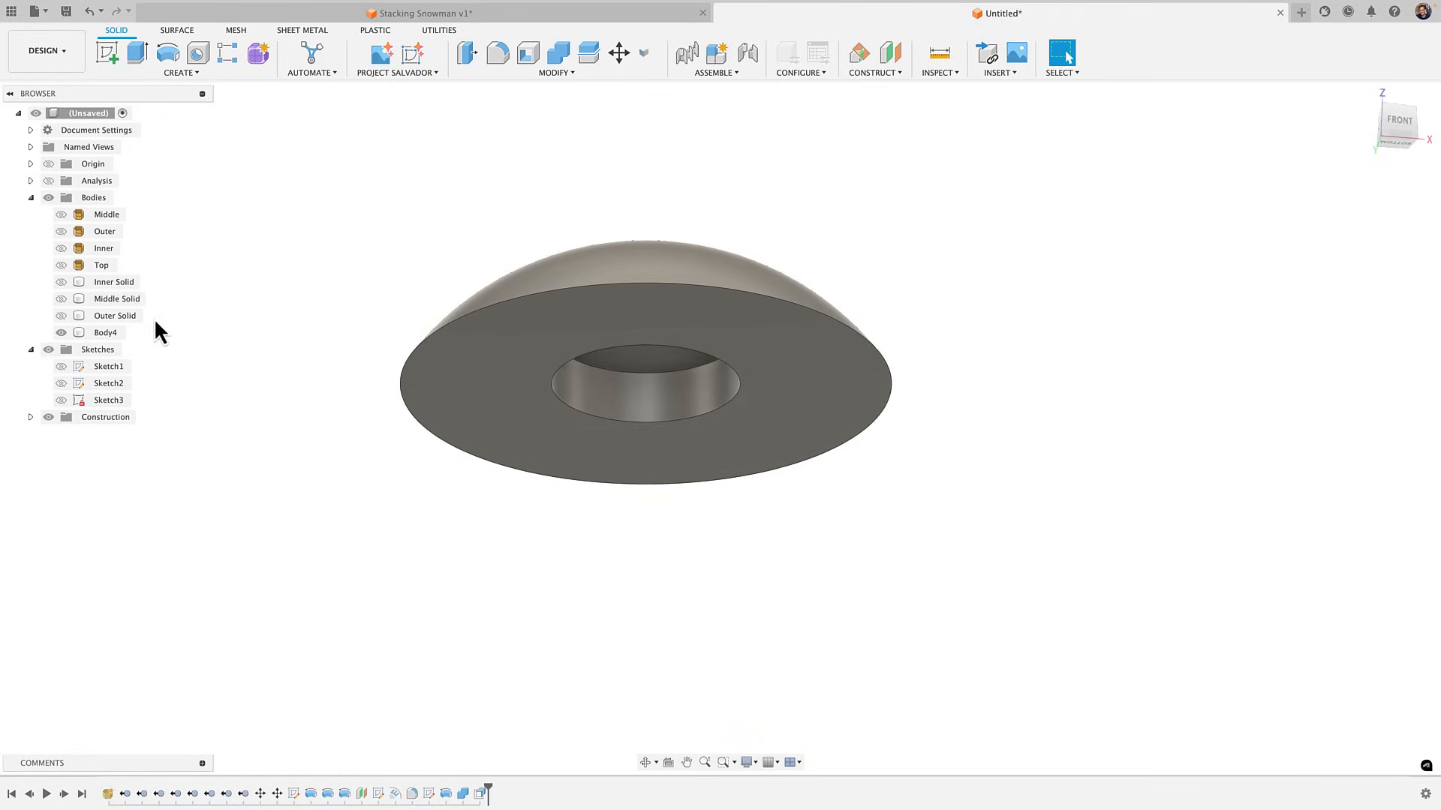
{"action": "middle_click_drag", "start_coordinate": [155, 317], "coordinate": [159, 360], "text": "shift"}
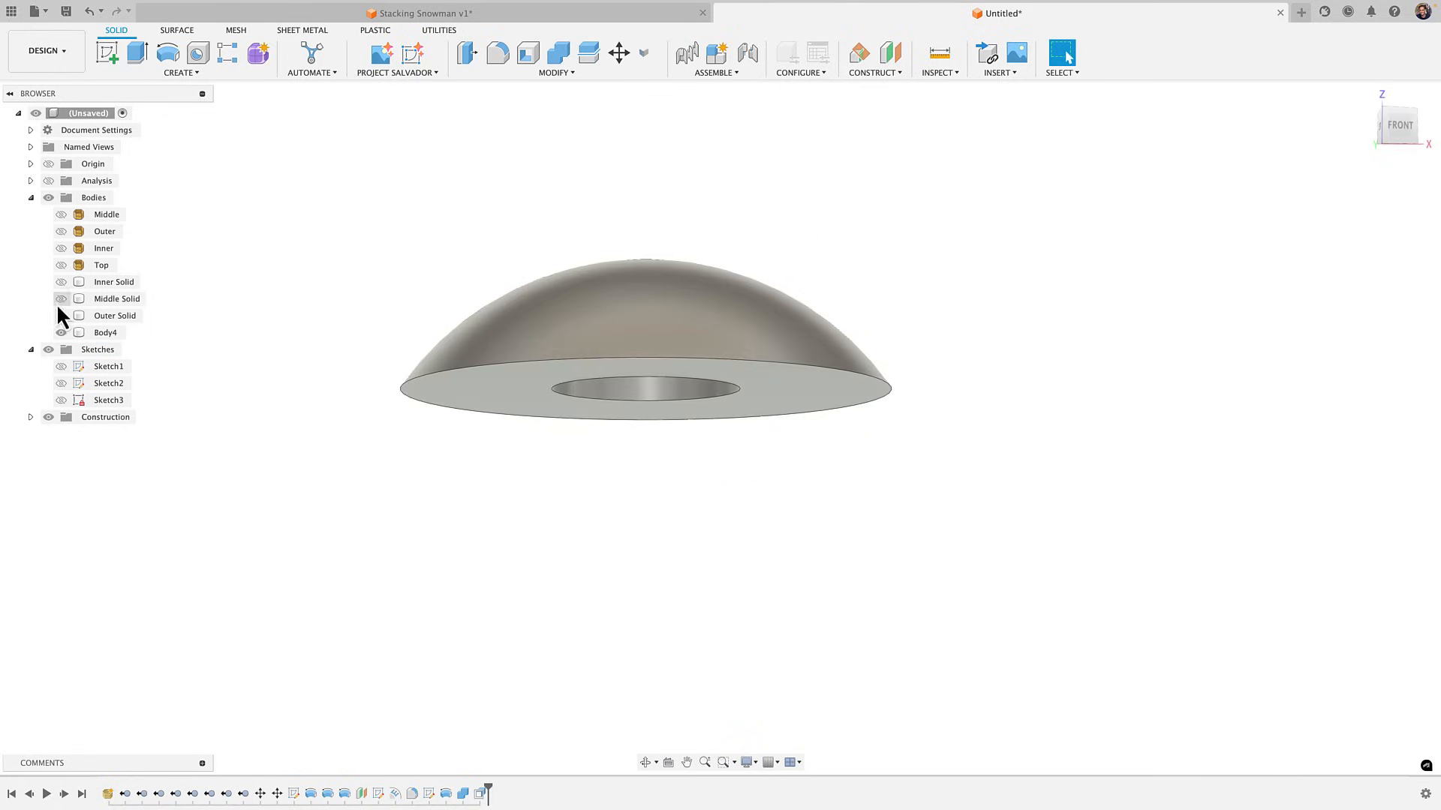
Show the Inner Solid again and examine the joint between peg and dome socket in a section analysis, leaving the new analysis uncreated
{"action": "left_click", "coordinate": [61, 282]}
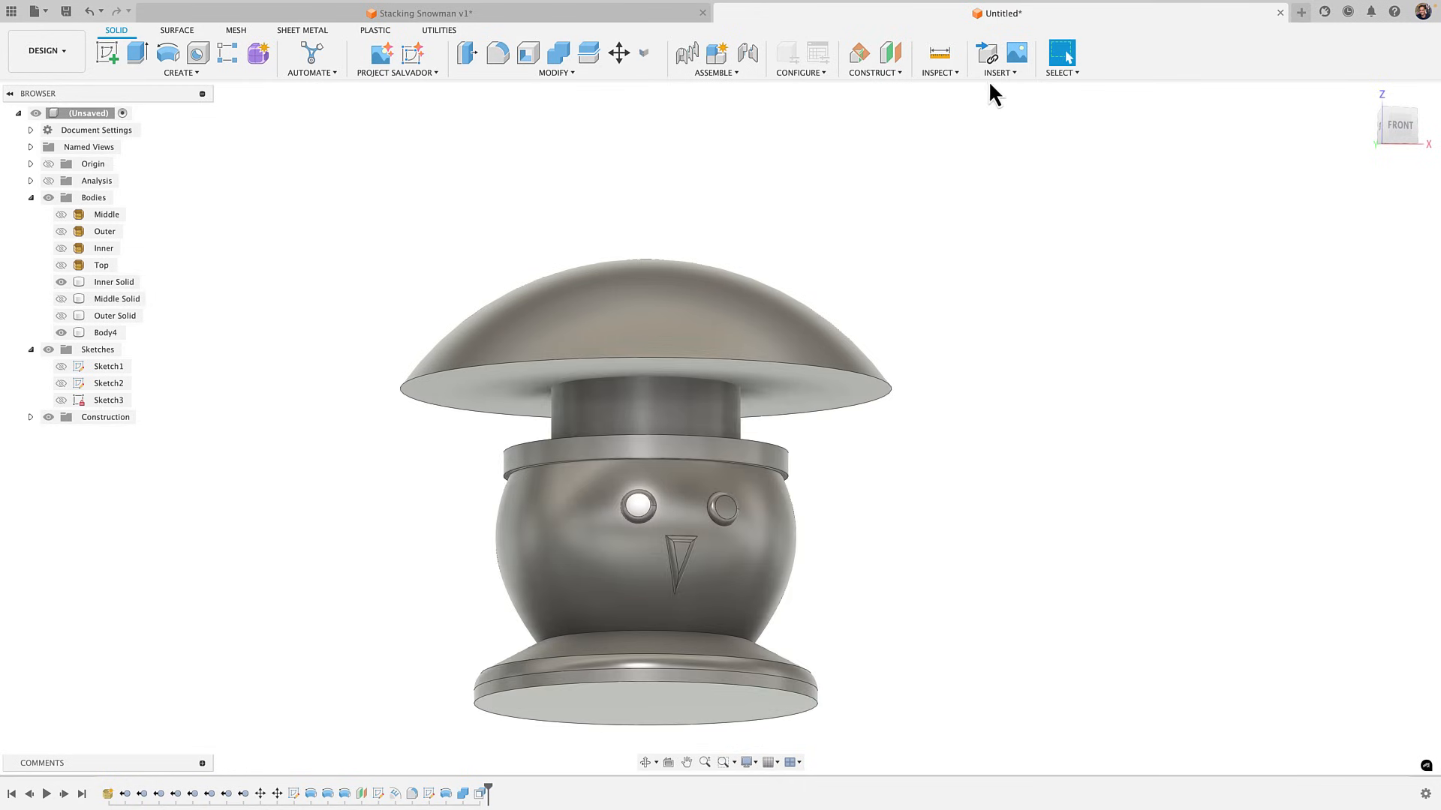
{"action": "left_click", "coordinate": [943, 72]}
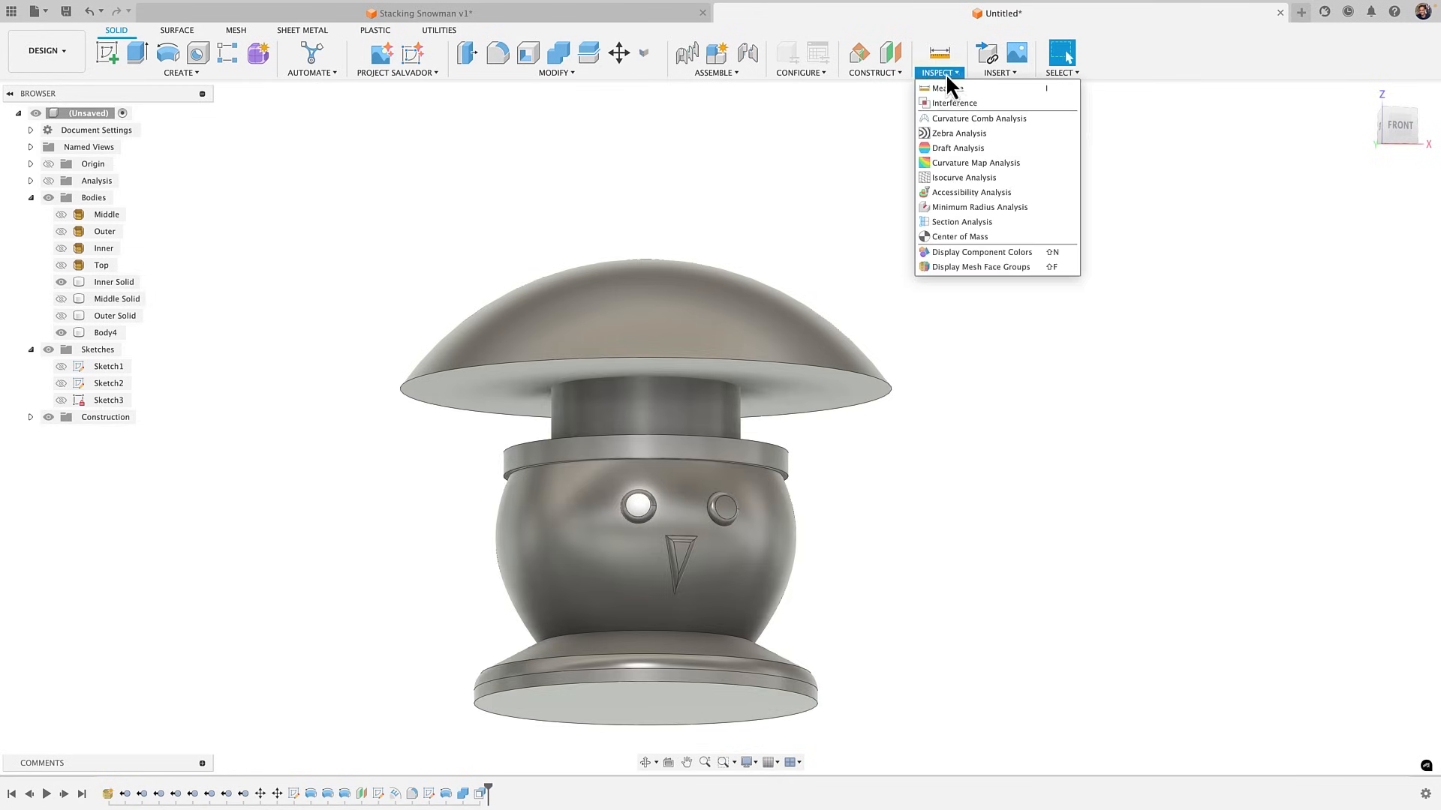
{"action": "left_click", "coordinate": [965, 225]}
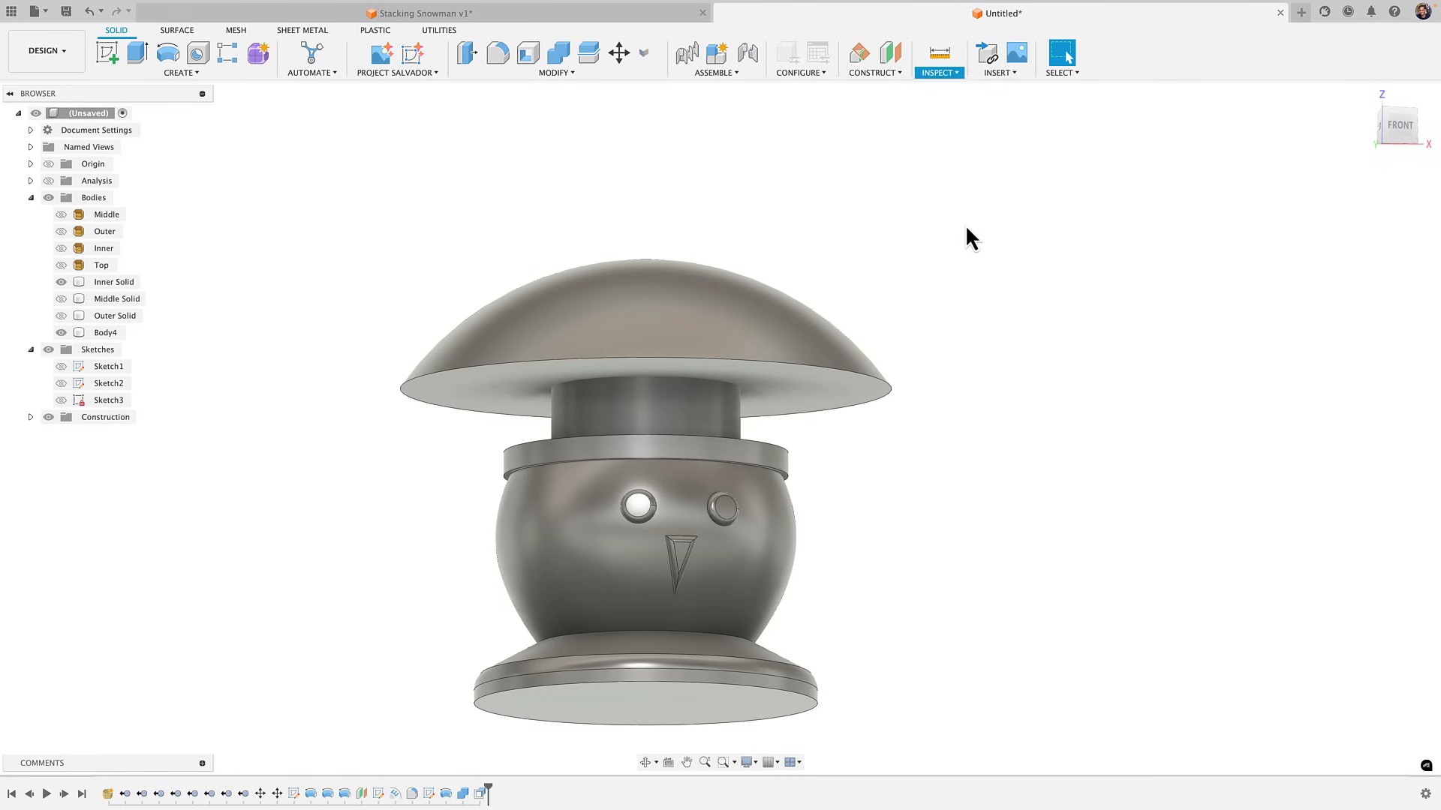
{"action": "middle_click_drag", "start_coordinate": [929, 341], "coordinate": [1089, 268], "text": "shift"}
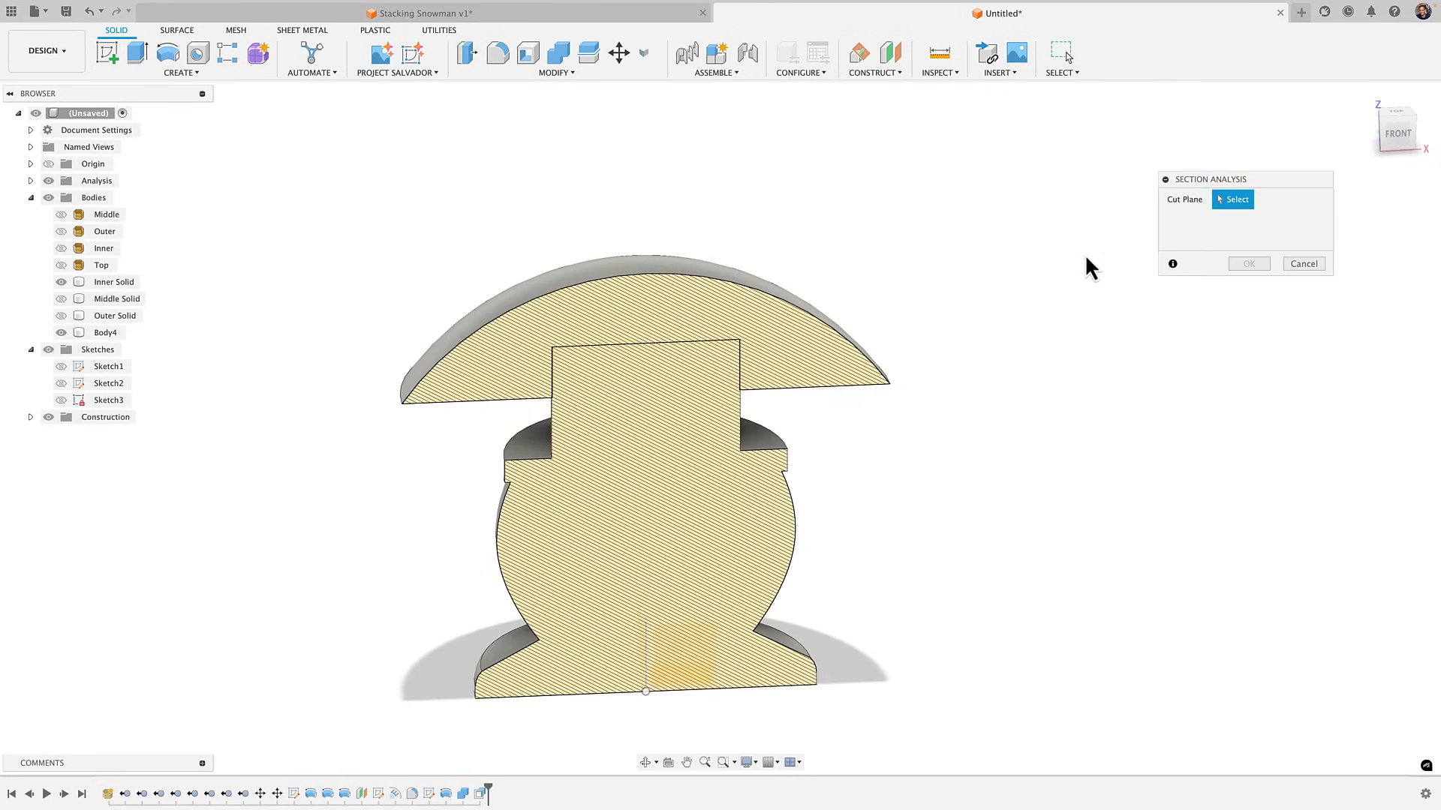
{"action": "left_click", "coordinate": [1394, 137]}
{"action": "scroll", "coordinate": [637, 359], "scroll_direction": "up", "scroll_amount": 5}
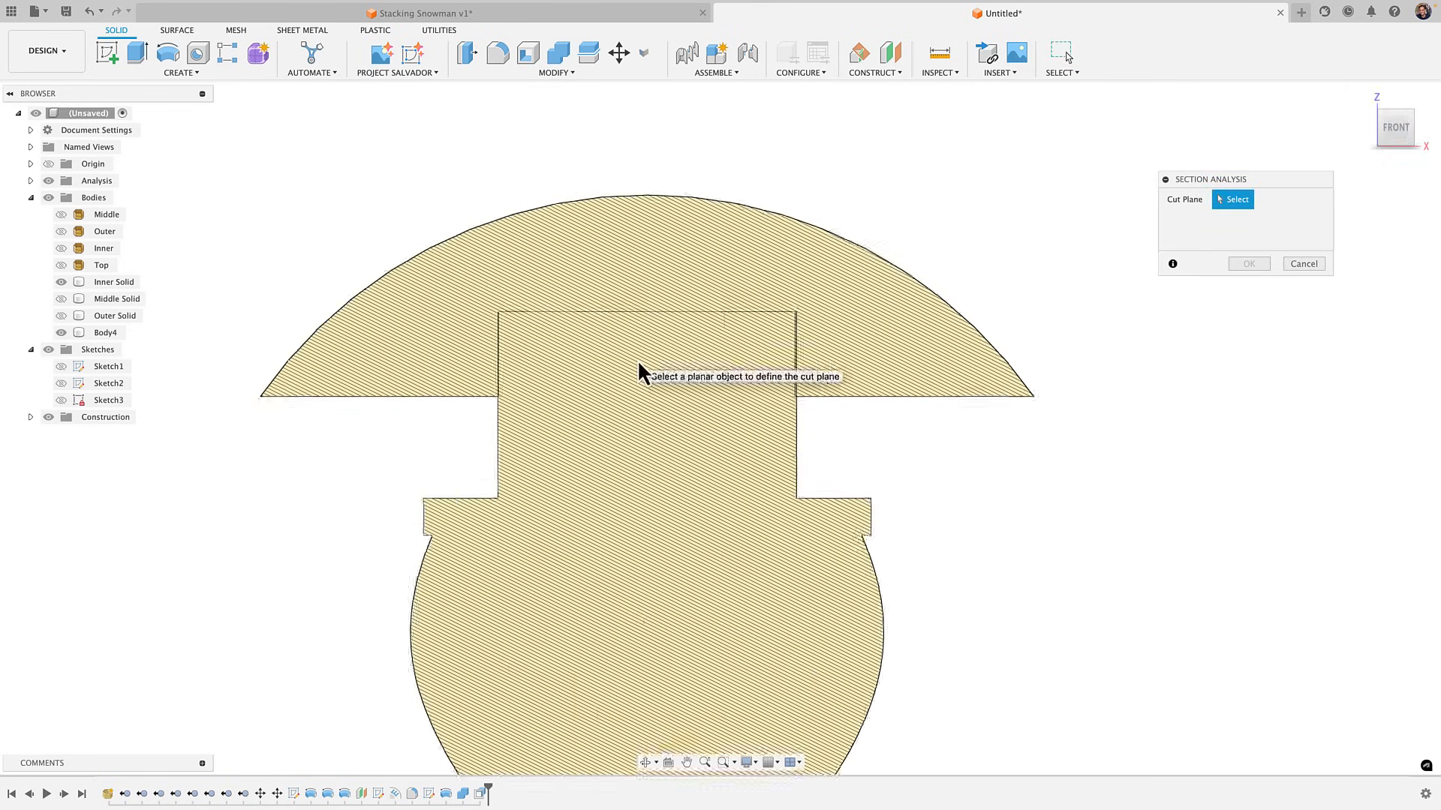
{"action": "scroll", "coordinate": [442, 495], "scroll_direction": "up", "scroll_amount": 6}
{"action": "scroll", "coordinate": [443, 495], "scroll_direction": "up", "scroll_amount": 5}
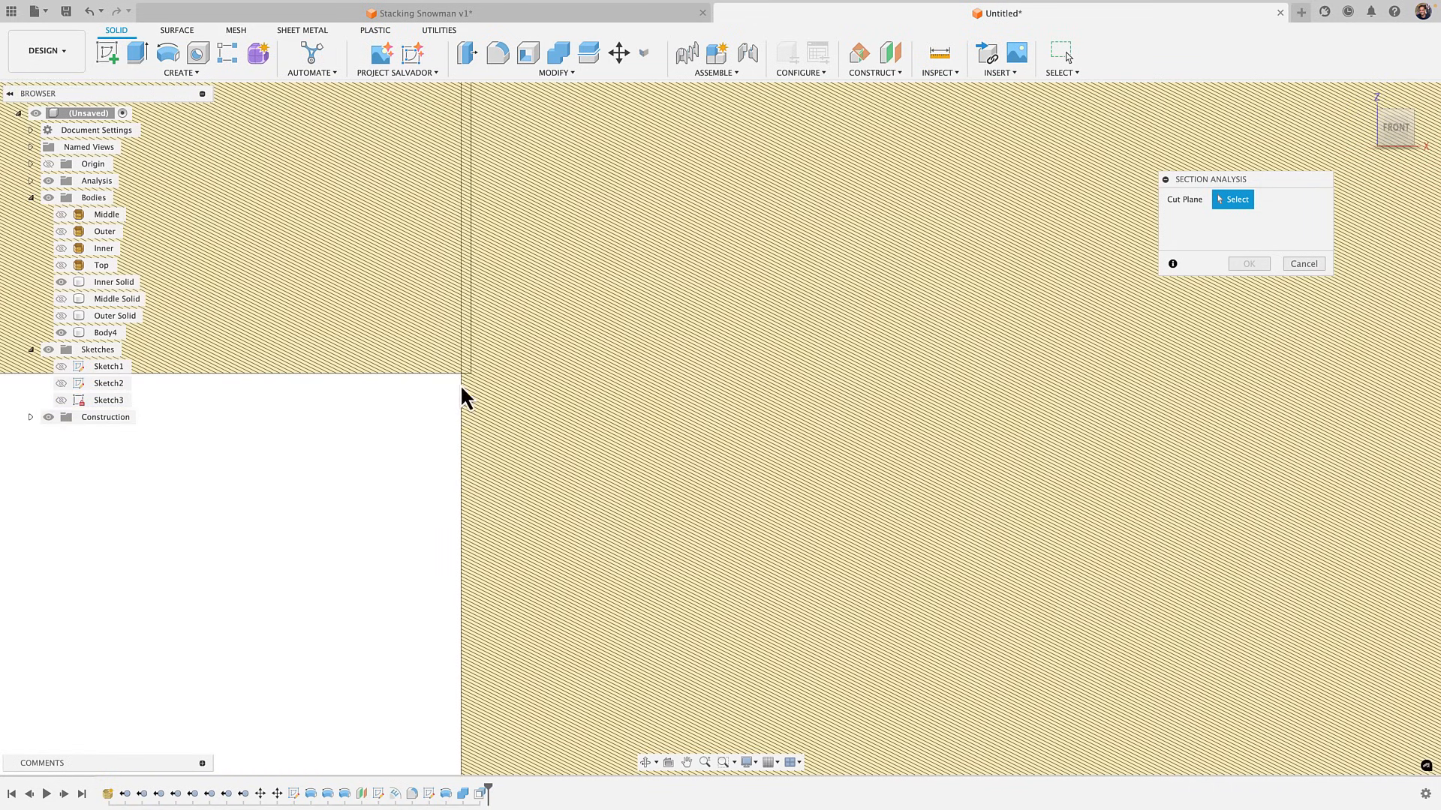
{"action": "scroll", "coordinate": [470, 366], "scroll_direction": "up", "scroll_amount": 2}
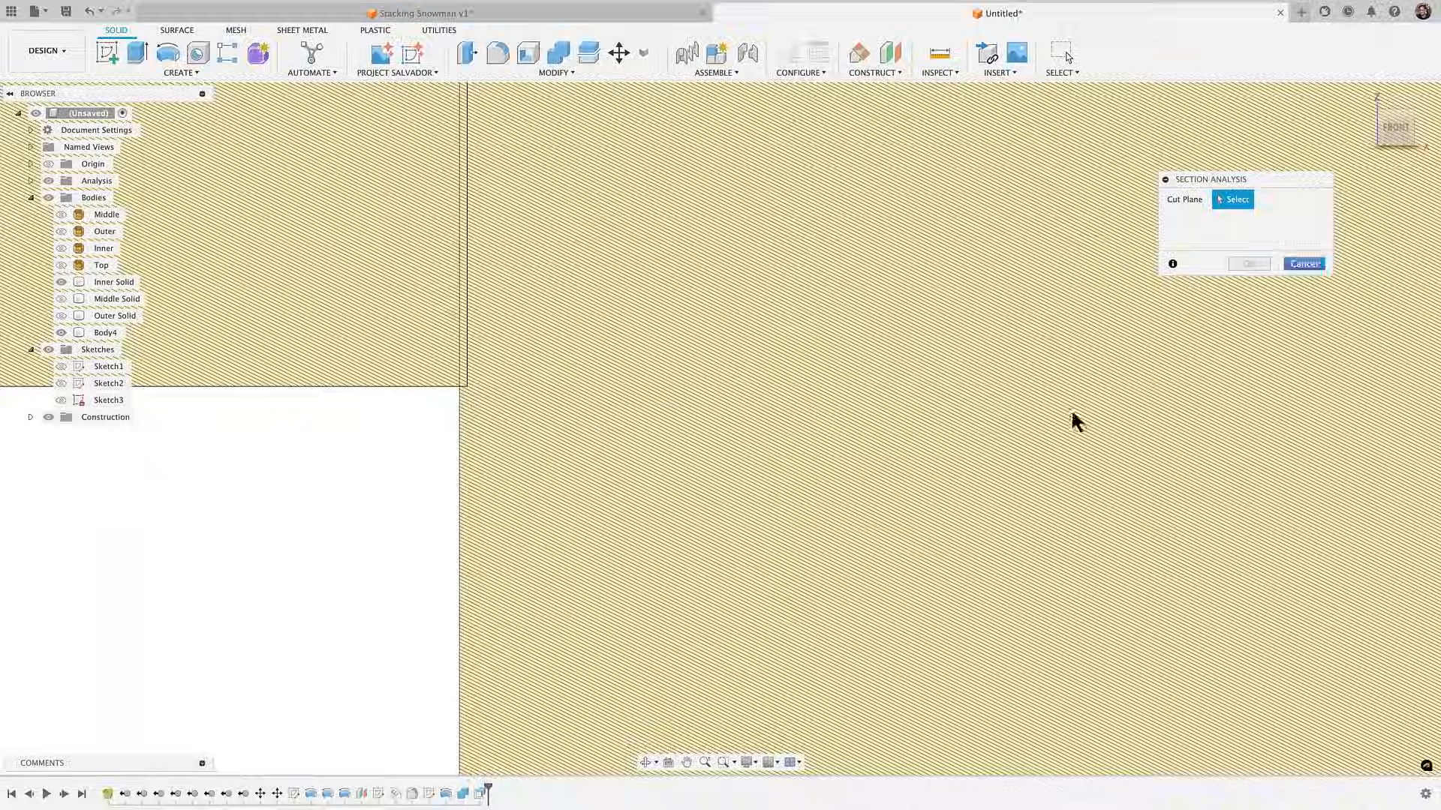
{"action": "key", "text": "Escape"}
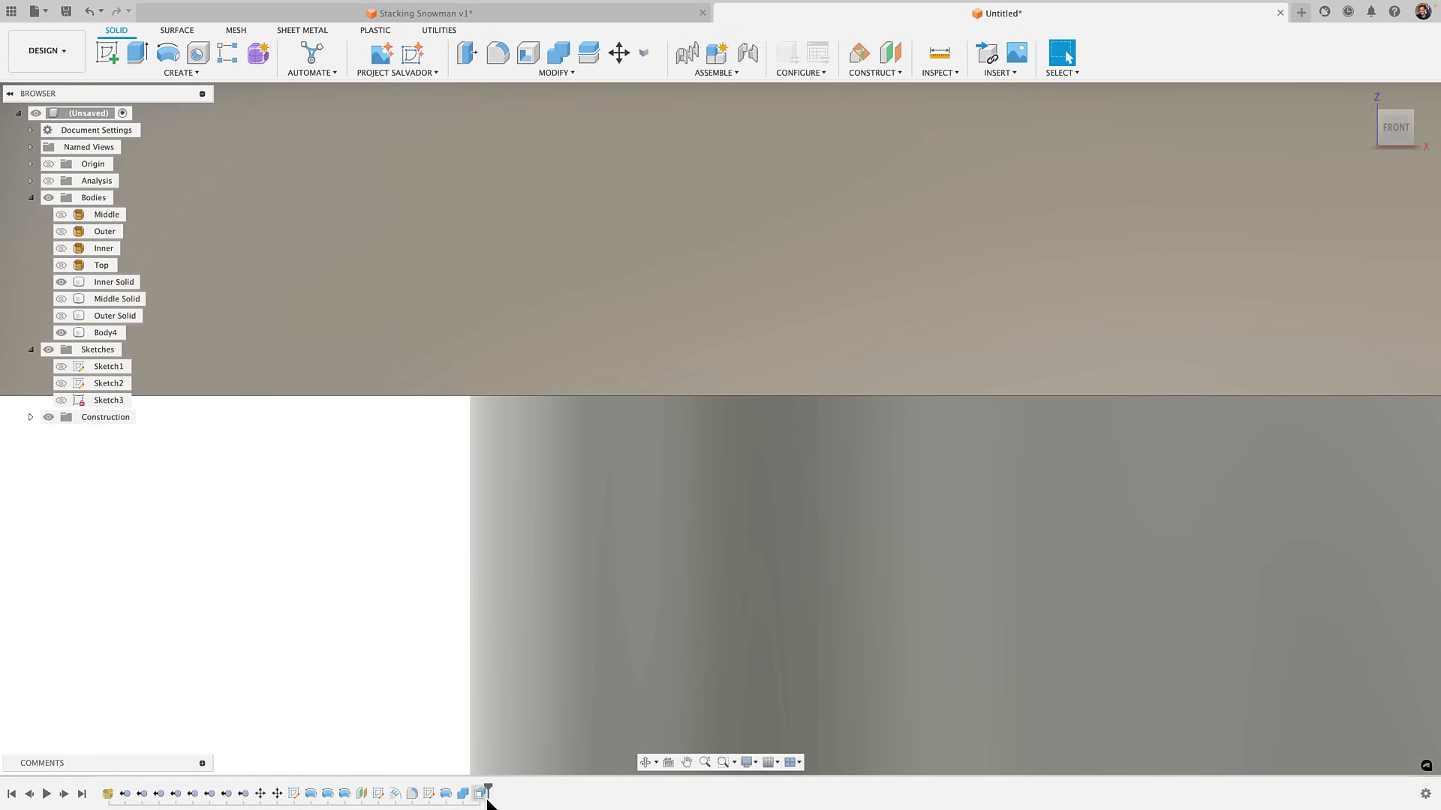
Edit the socket wall's face offset and set its distance to -0.05 mm
{"action": "double_click", "coordinate": [484, 795]}
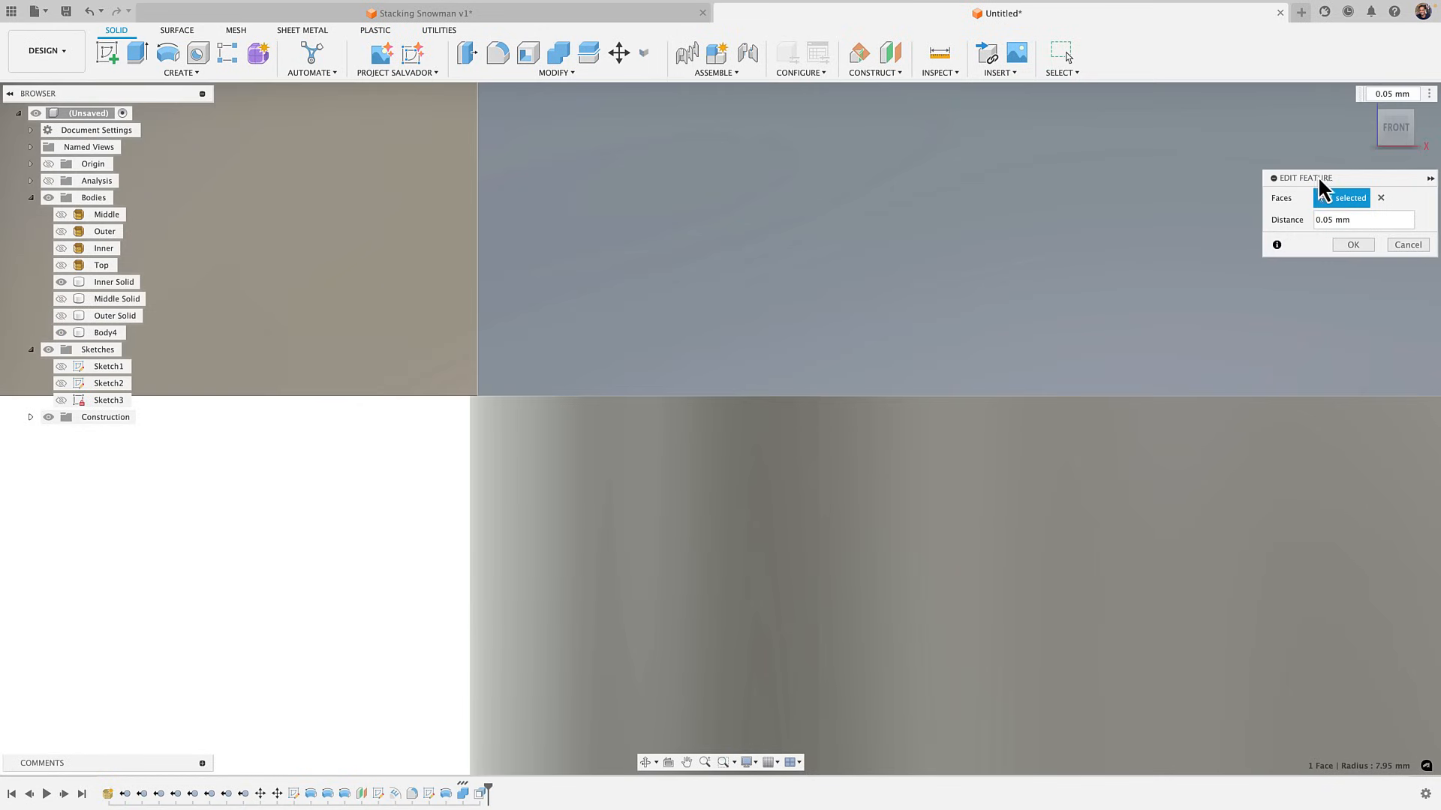
{"action": "left_click_drag", "start_coordinate": [1312, 194], "coordinate": [831, 255]}
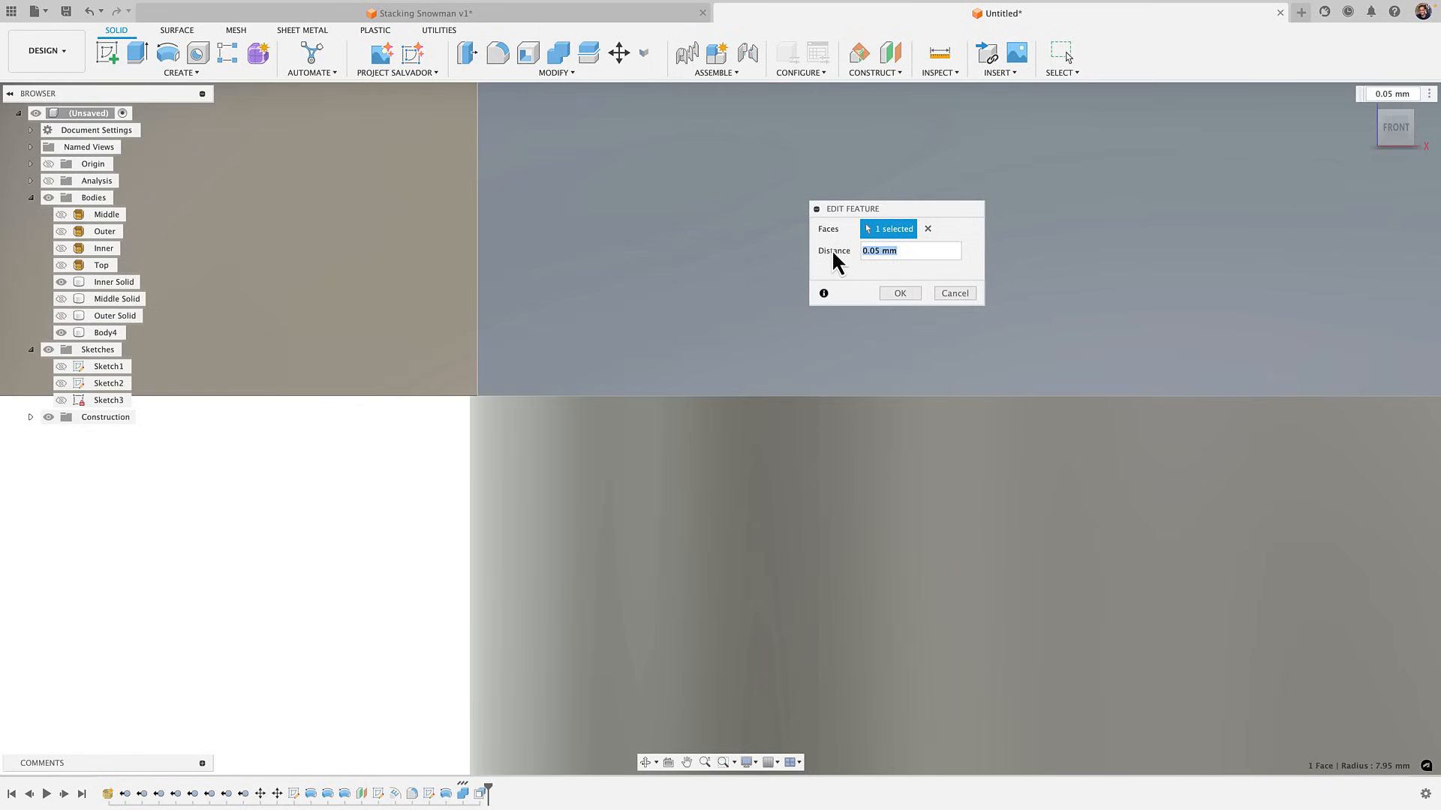
{"action": "type", "text": "-0.05"}
{"action": "key", "text": "Return"}
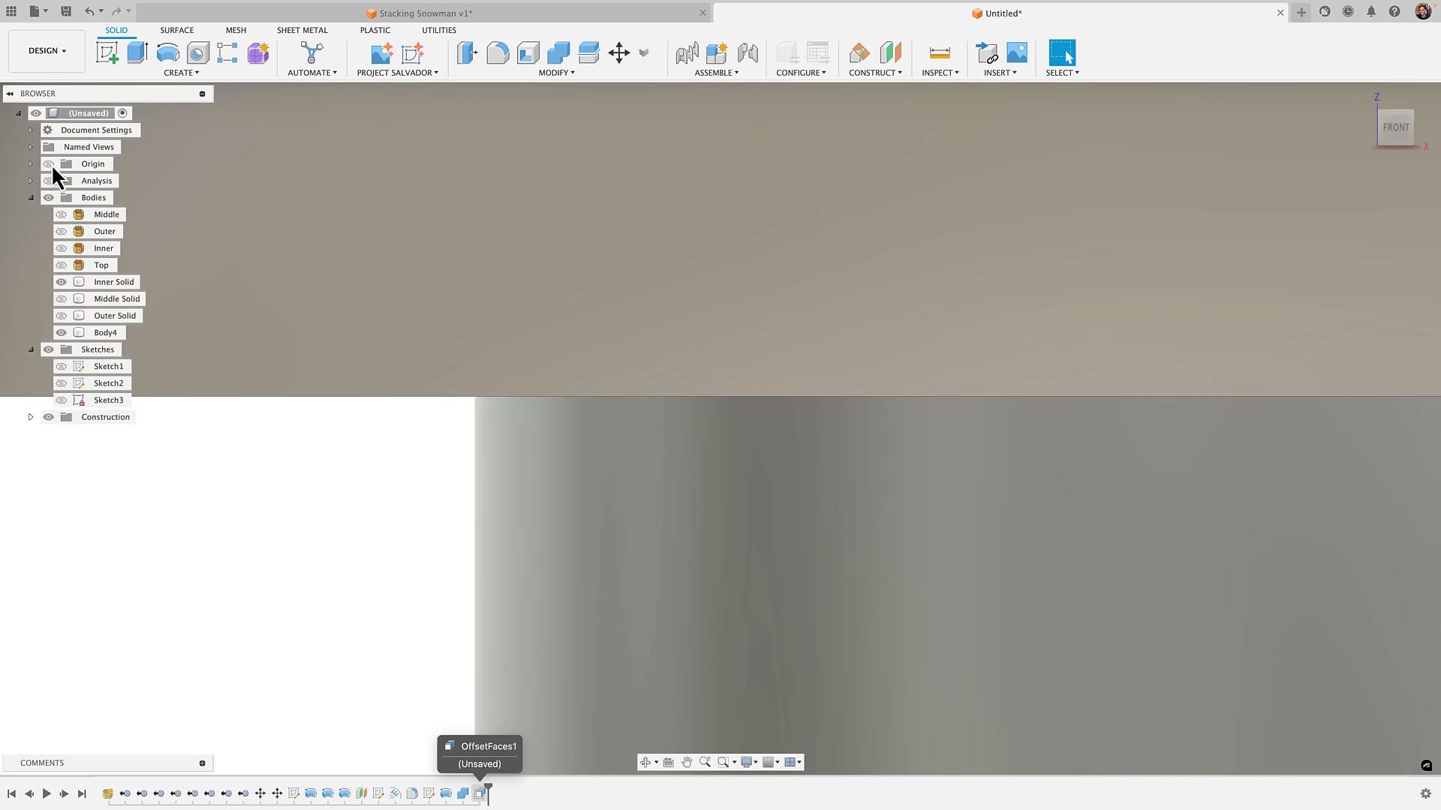
Turn on the existing section analysis and examine the clearance between the inner peg and the dome socket
{"action": "left_click", "coordinate": [48, 181]}
{"action": "left_click", "coordinate": [430, 321]}
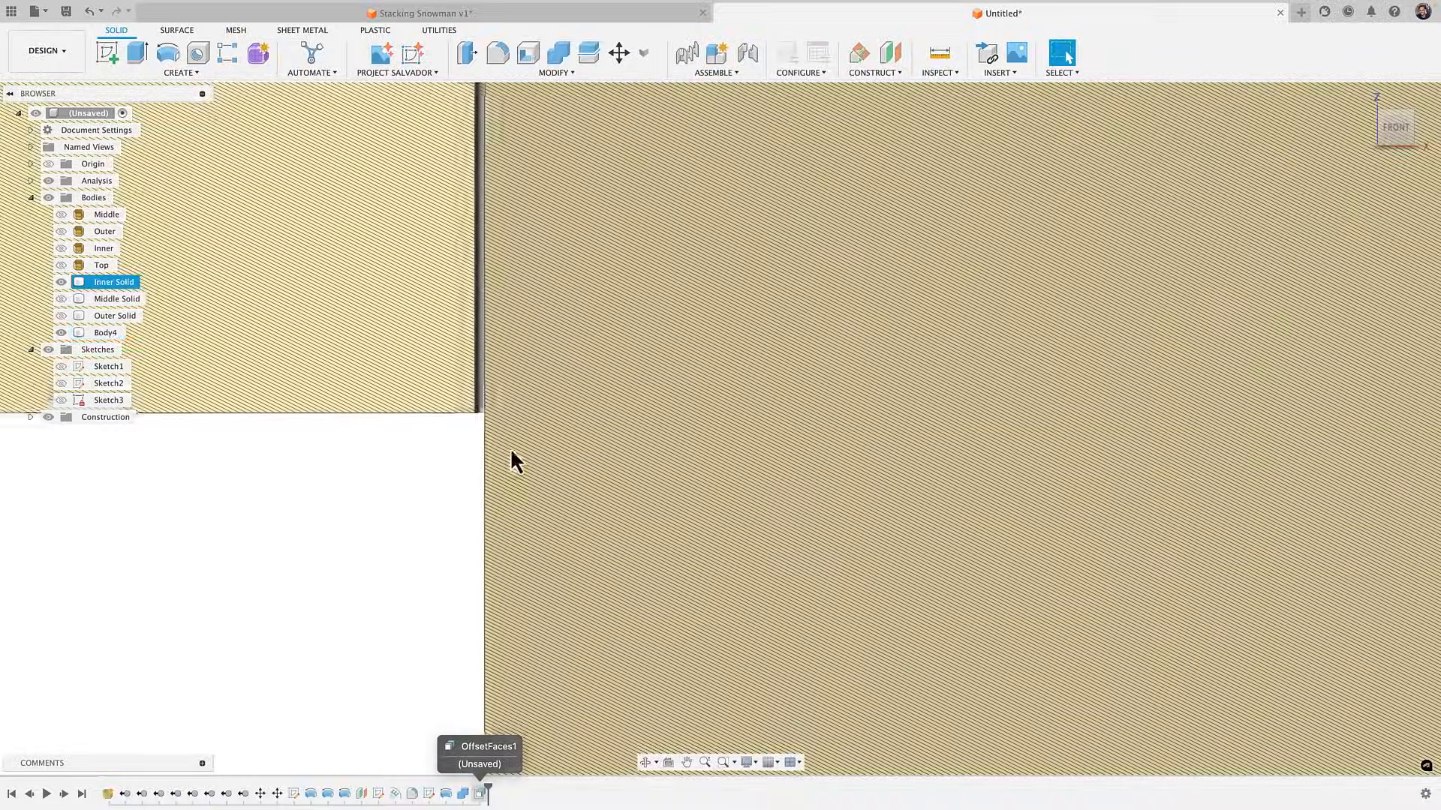
{"action": "scroll", "coordinate": [424, 321], "scroll_direction": "down", "scroll_amount": 10}
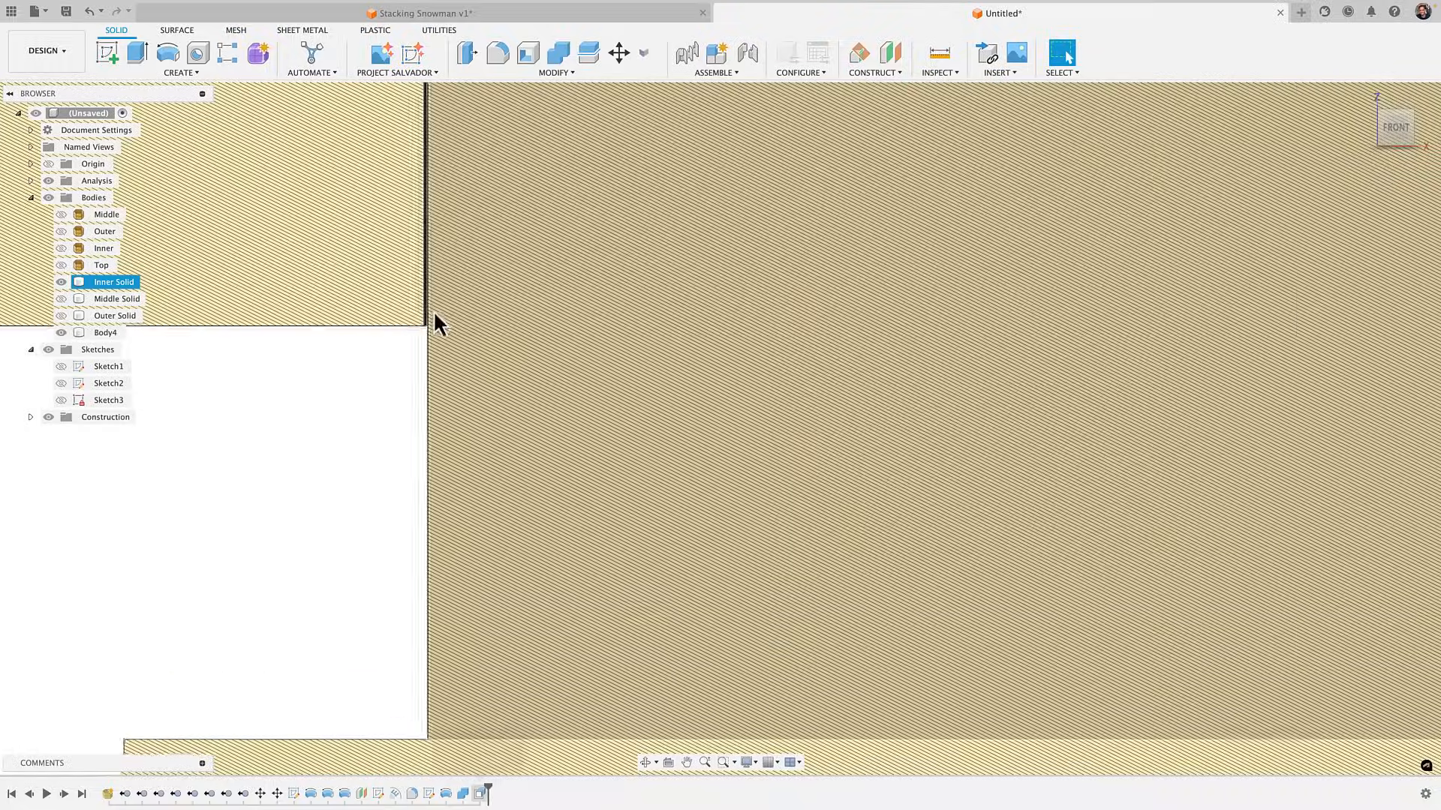
{"action": "scroll", "coordinate": [434, 311], "scroll_direction": "down", "scroll_amount": 3}
{"action": "middle_click_drag", "start_coordinate": [1385, 400], "coordinate": [1201, 481]}
{"action": "scroll", "coordinate": [1135, 396], "scroll_direction": "down", "scroll_amount": 3}
{"action": "scroll", "coordinate": [1133, 393], "scroll_direction": "down", "scroll_amount": 3}
{"action": "middle_click_drag", "start_coordinate": [977, 379], "coordinate": [923, 347]}
{"action": "scroll", "coordinate": [1007, 307], "scroll_direction": "up", "scroll_amount": 5}
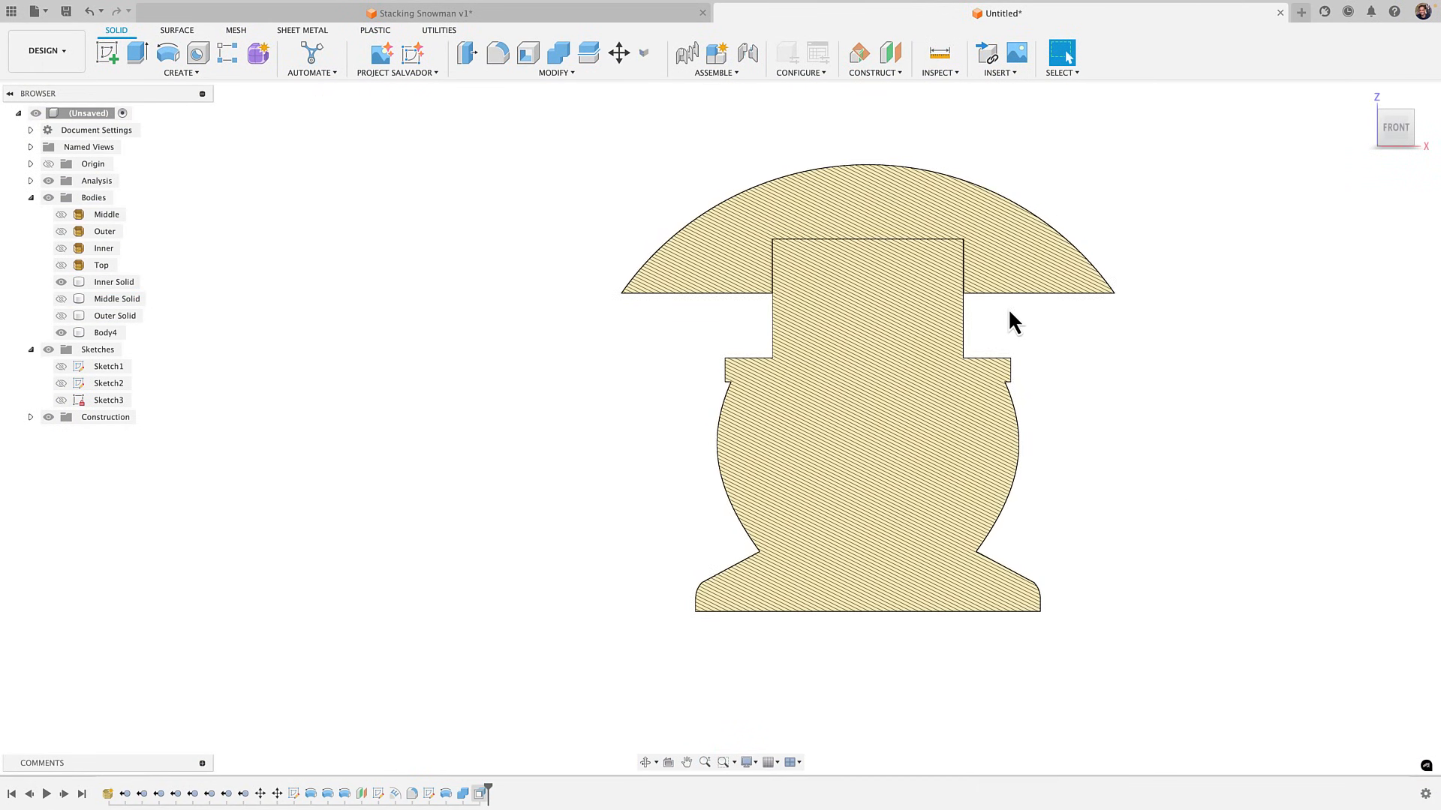
{"action": "middle_click_drag", "start_coordinate": [1014, 303], "coordinate": [896, 280]}
{"action": "scroll", "coordinate": [1089, 366], "scroll_direction": "down", "scroll_amount": 1}
Rename the dome body as Hat and turn off the section analysis
{"action": "left_click", "coordinate": [105, 332]}
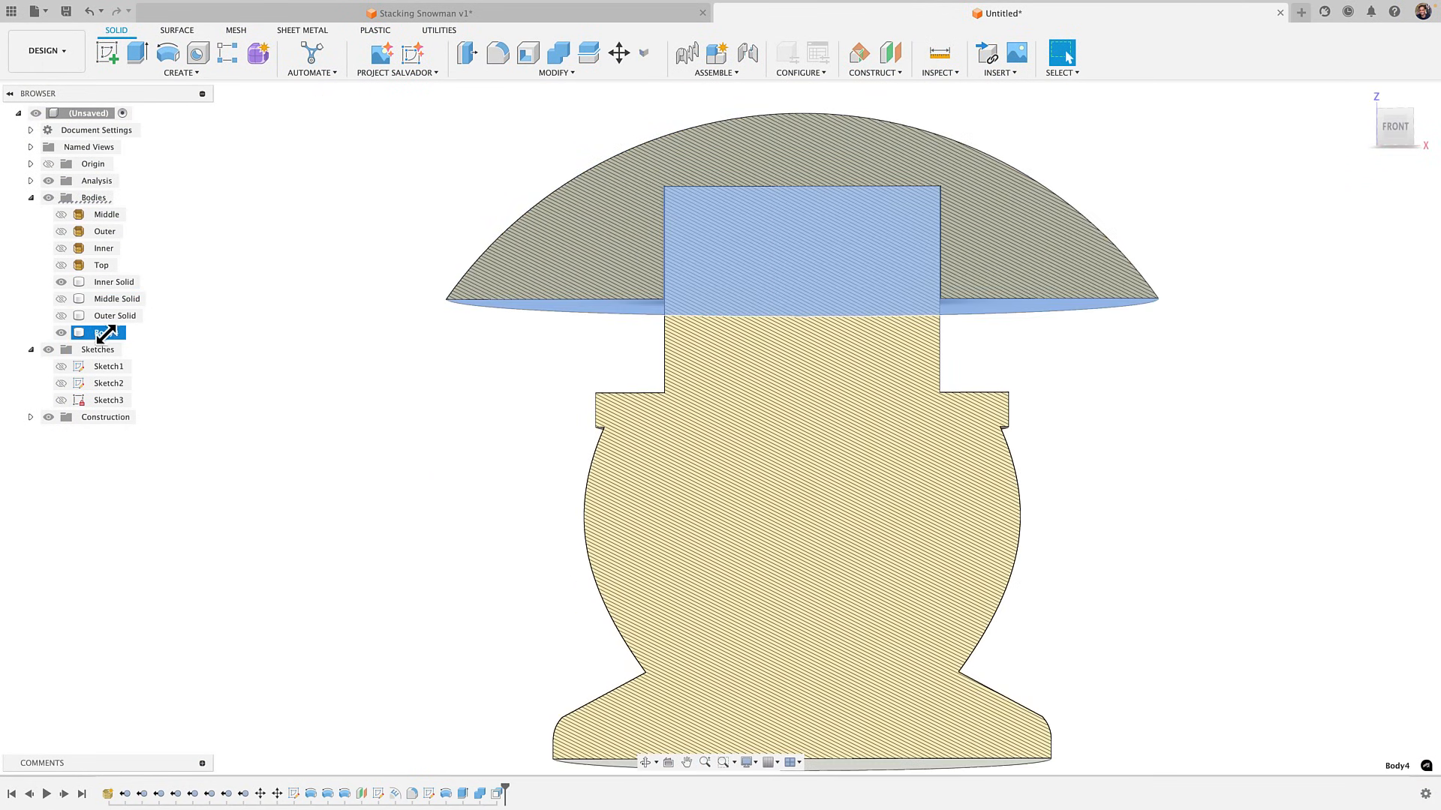
{"action": "double_click", "coordinate": [105, 334]}
{"action": "key", "text": "Return"}
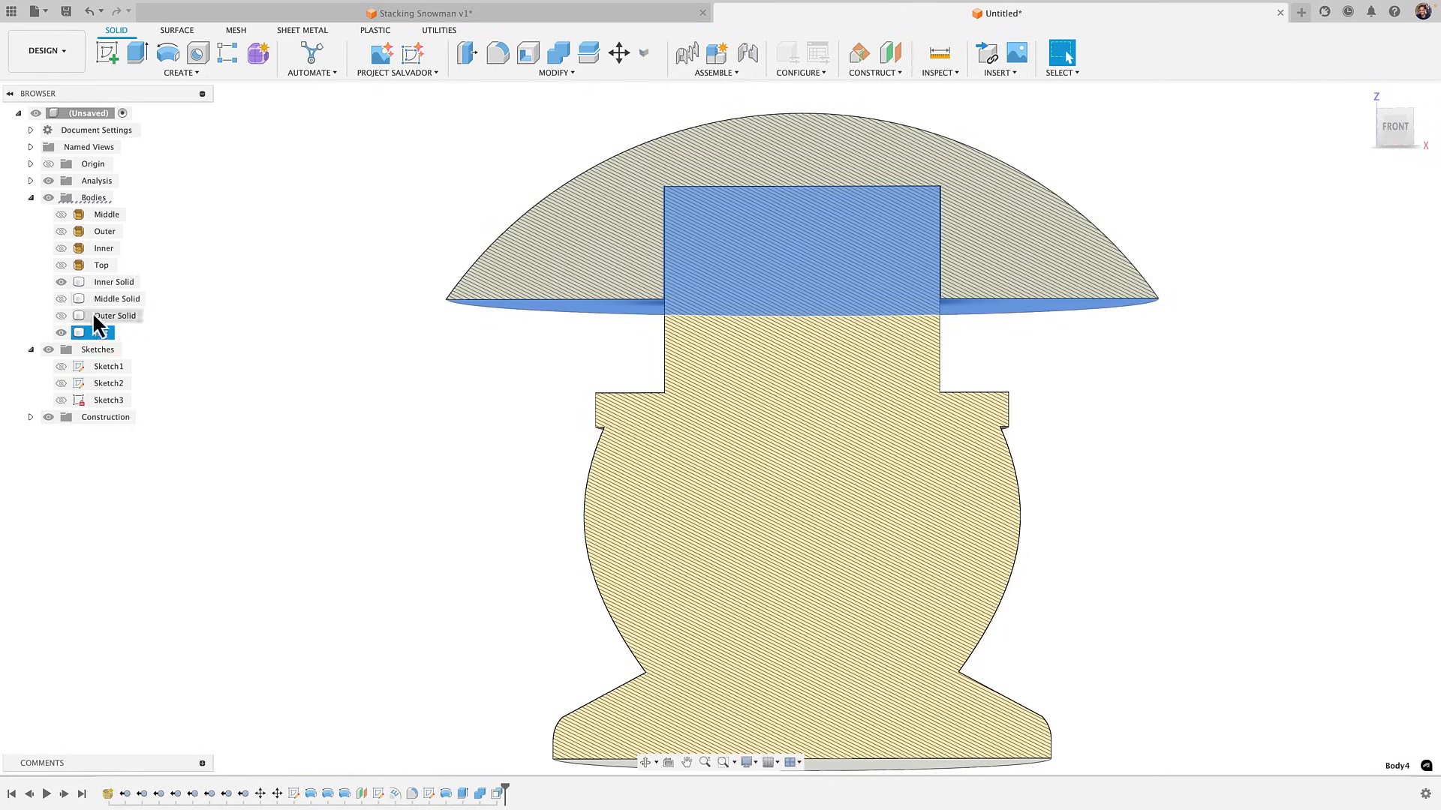
{"action": "left_click", "coordinate": [49, 181]}
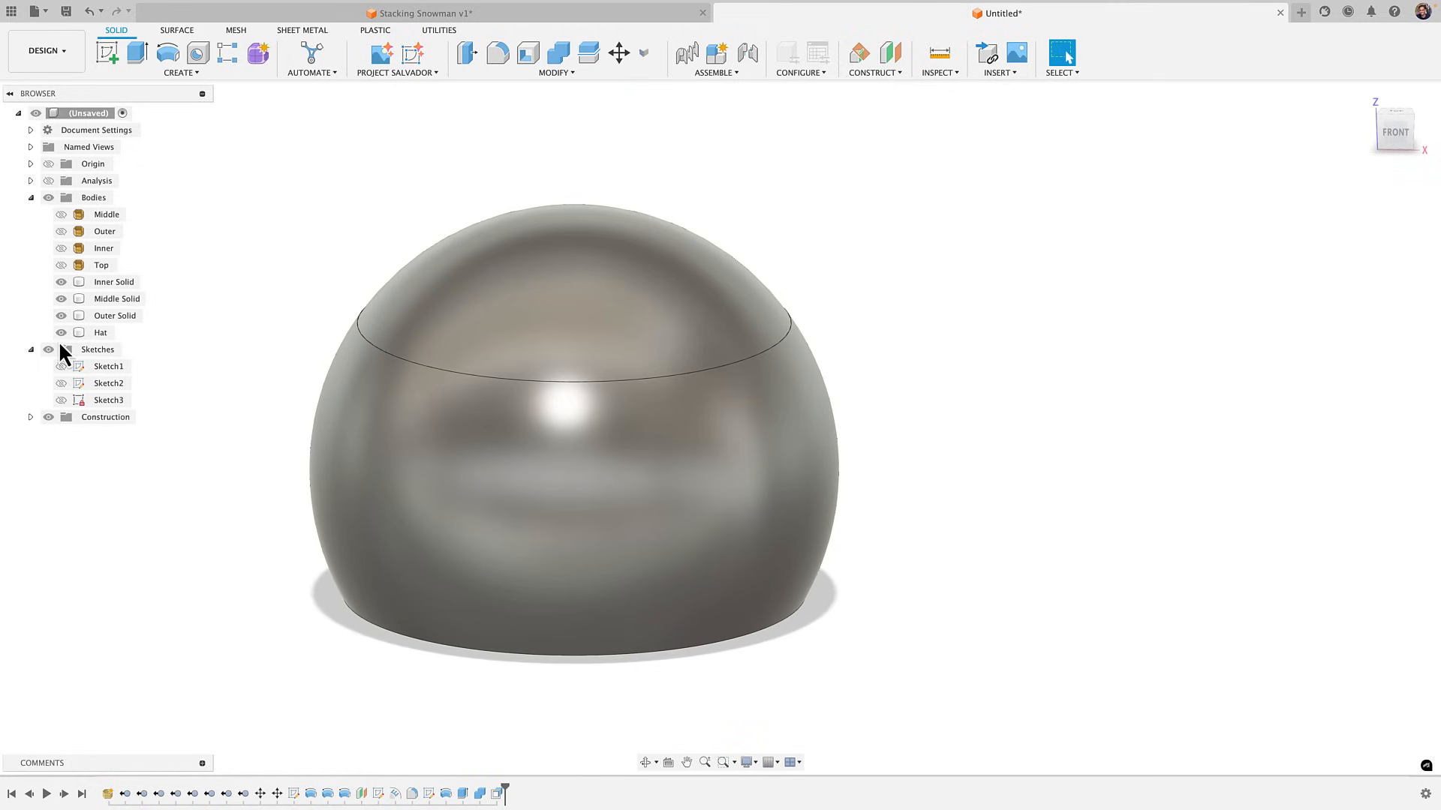
Hide the Hat, Outer Solid and Middle Solid bodies to view the Inner Solid on its own
{"action": "left_click", "coordinate": [61, 332]}
{"action": "left_click", "coordinate": [60, 316]}
{"action": "left_click", "coordinate": [61, 299]}
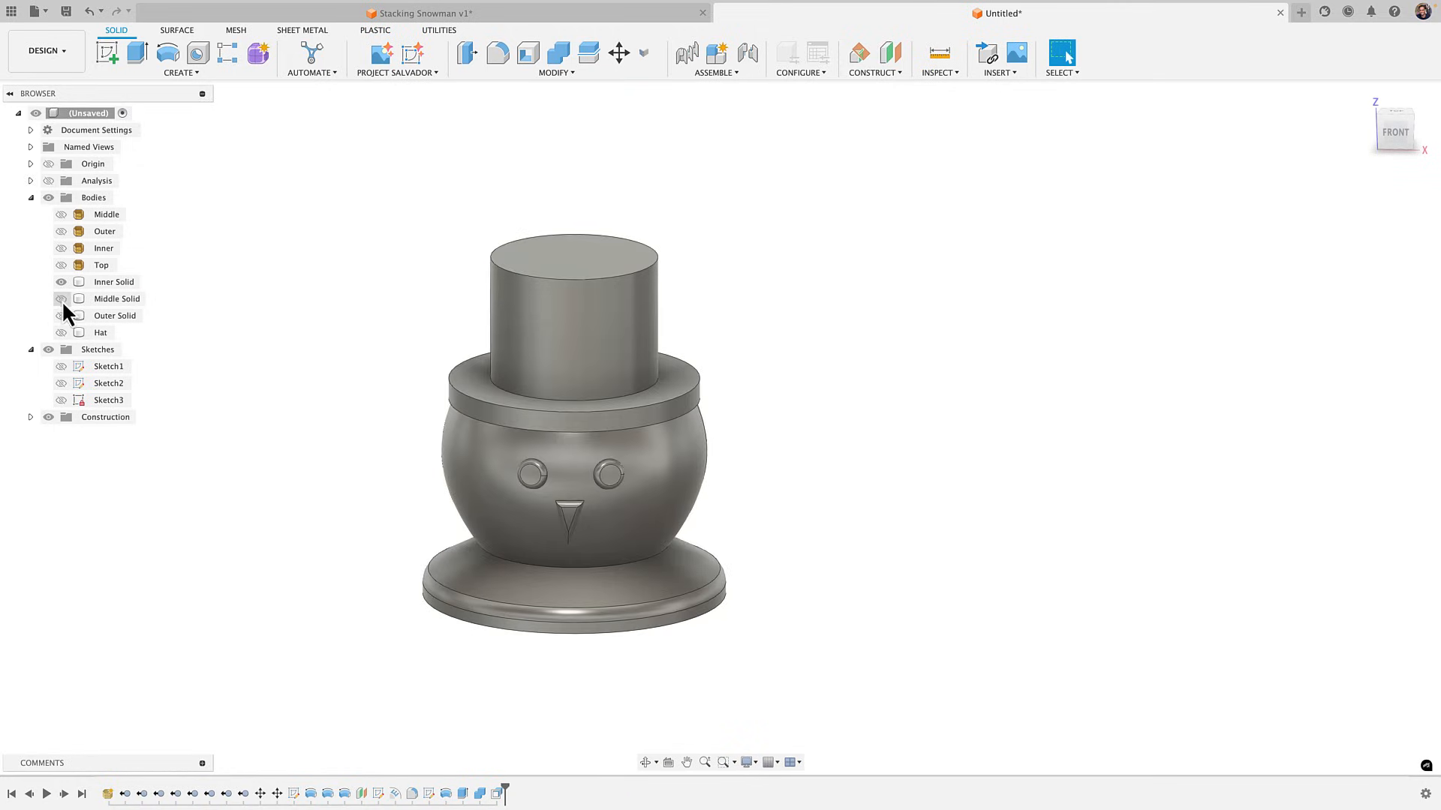
{"action": "left_click_drag", "start_coordinate": [248, 358], "coordinate": [120, 353]}
{"action": "key", "text": "Escape"}
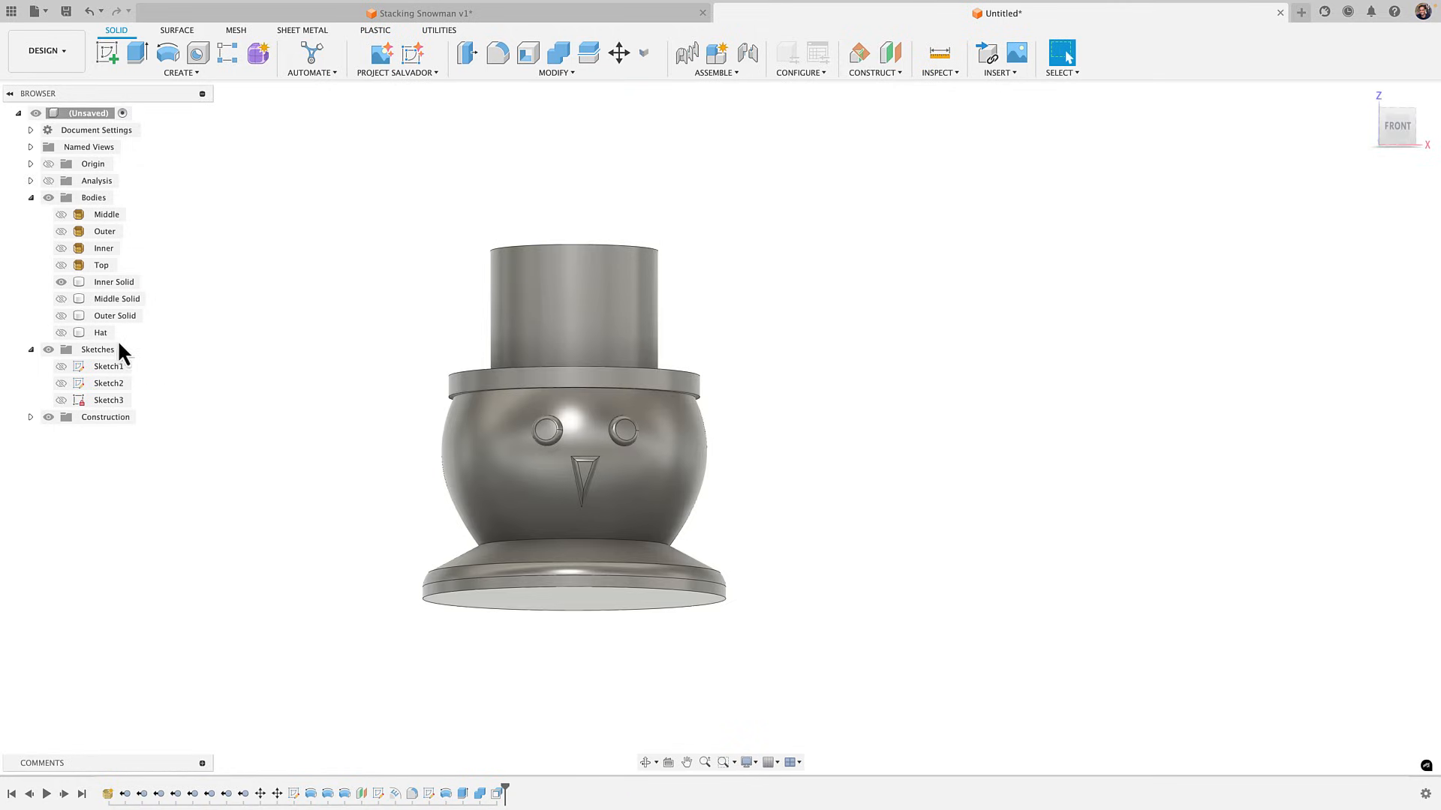
View the Middle Solid without the Inner Solid and display it together with the Outer Solid and Inner Solid
{"action": "left_click", "coordinate": [61, 282]}
{"action": "left_click", "coordinate": [60, 299]}
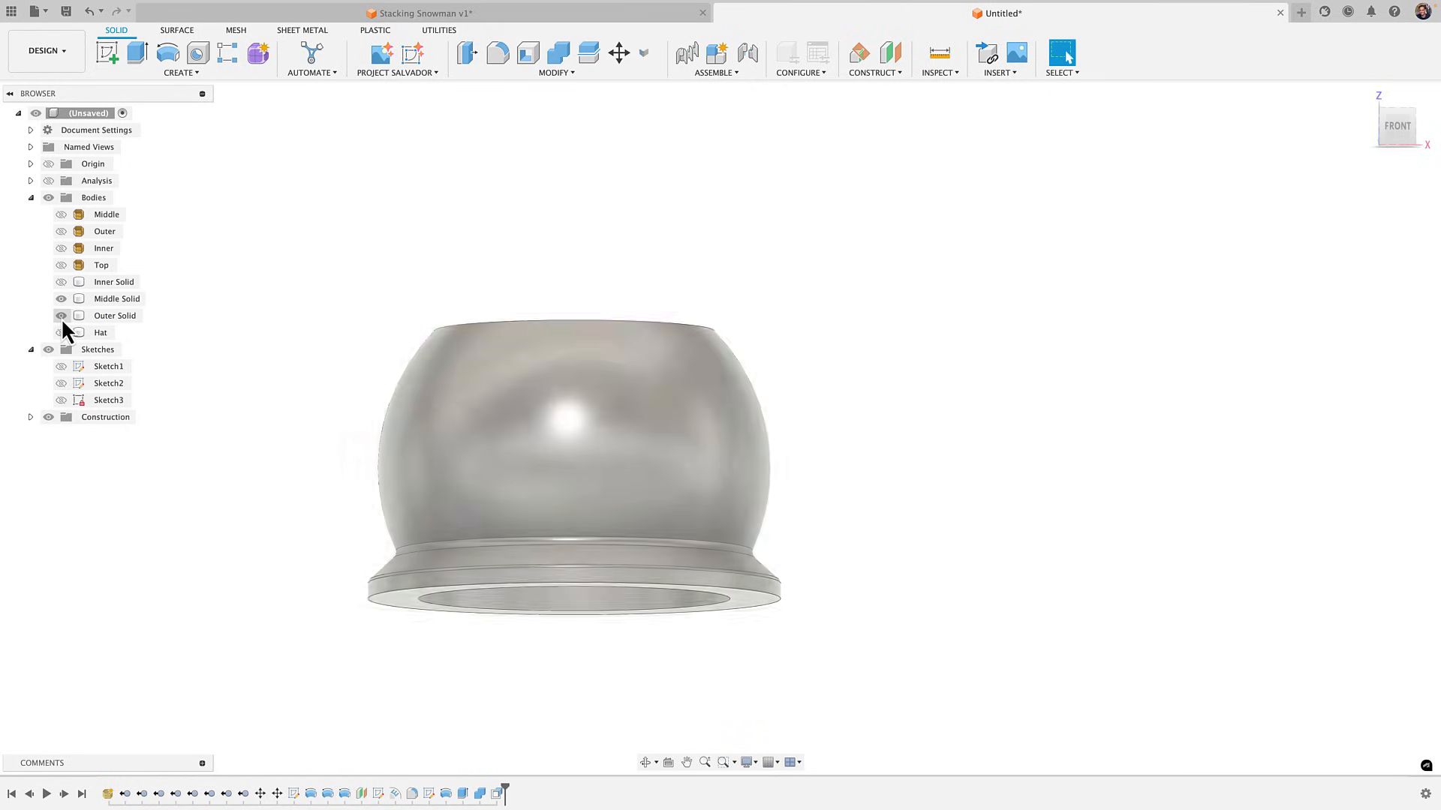
{"action": "left_click", "coordinate": [61, 315]}
{"action": "left_click", "coordinate": [61, 282]}
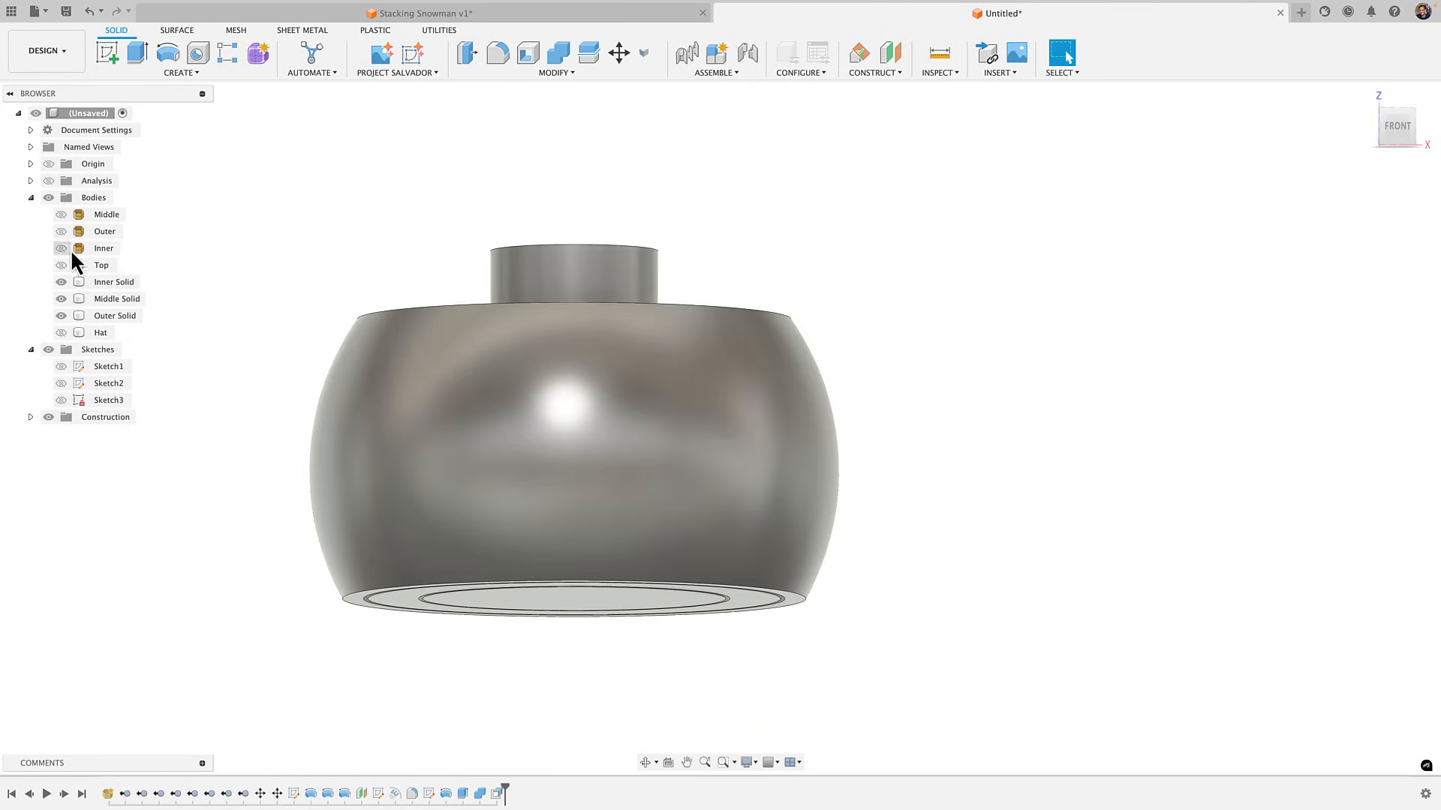
Turn on the section analysis and examine the gaps between the three nested bodies from the front
{"action": "left_click", "coordinate": [49, 181]}
{"action": "left_click", "coordinate": [593, 489]}
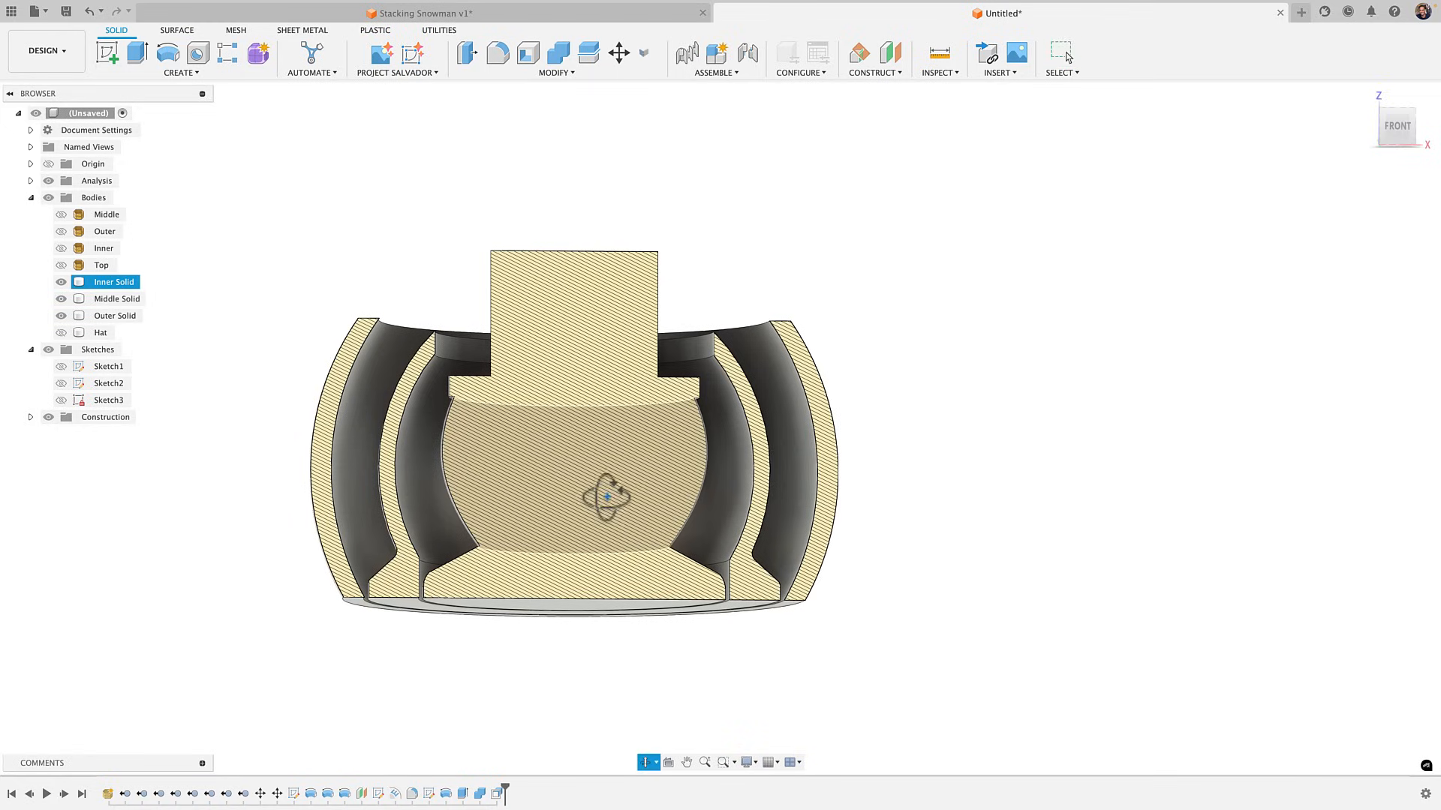
{"action": "middle_click_drag", "start_coordinate": [595, 493], "coordinate": [661, 435], "text": "shift"}
{"action": "left_click", "coordinate": [1397, 135]}
{"action": "left_click", "coordinate": [727, 497]}
{"action": "scroll", "coordinate": [704, 506], "scroll_direction": "up", "scroll_amount": 5}
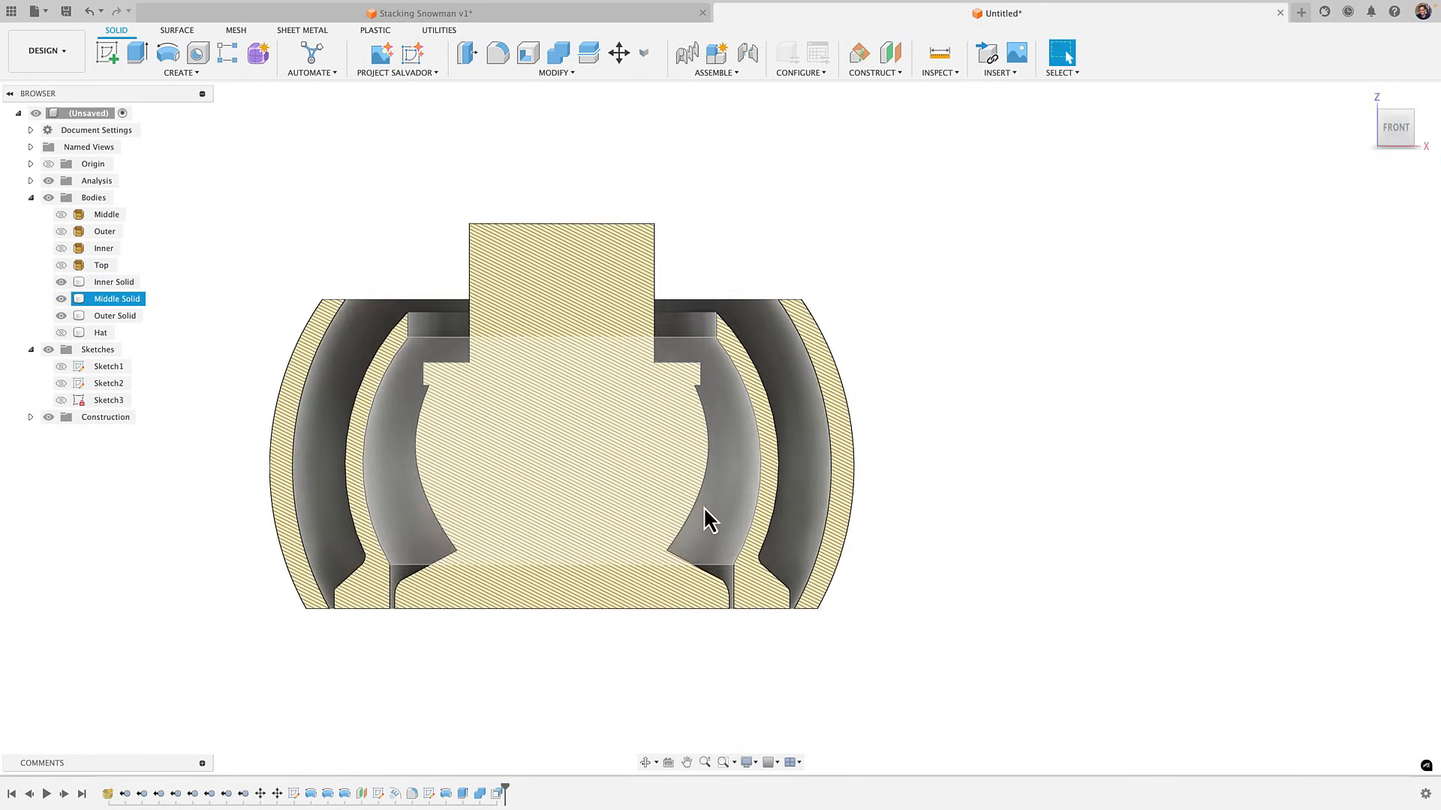
Try moving the Inner Solid upward by about 20.1 mm to check its clearance through the Middle Solid's opening
{"action": "left_click", "coordinate": [1213, 444]}
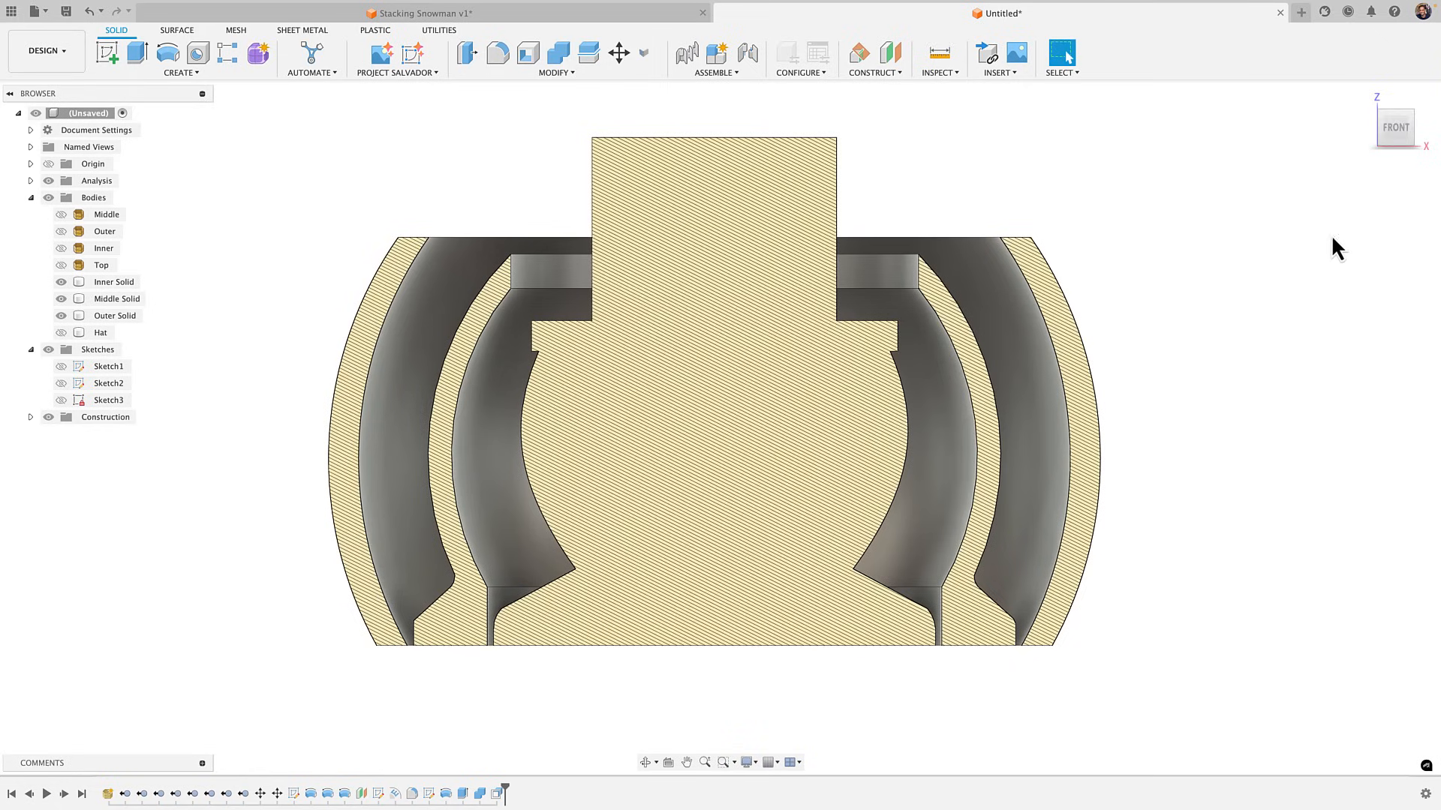
{"action": "right_click", "coordinate": [1179, 387]}
{"action": "left_click", "coordinate": [1141, 395]}
{"action": "left_click", "coordinate": [740, 435]}
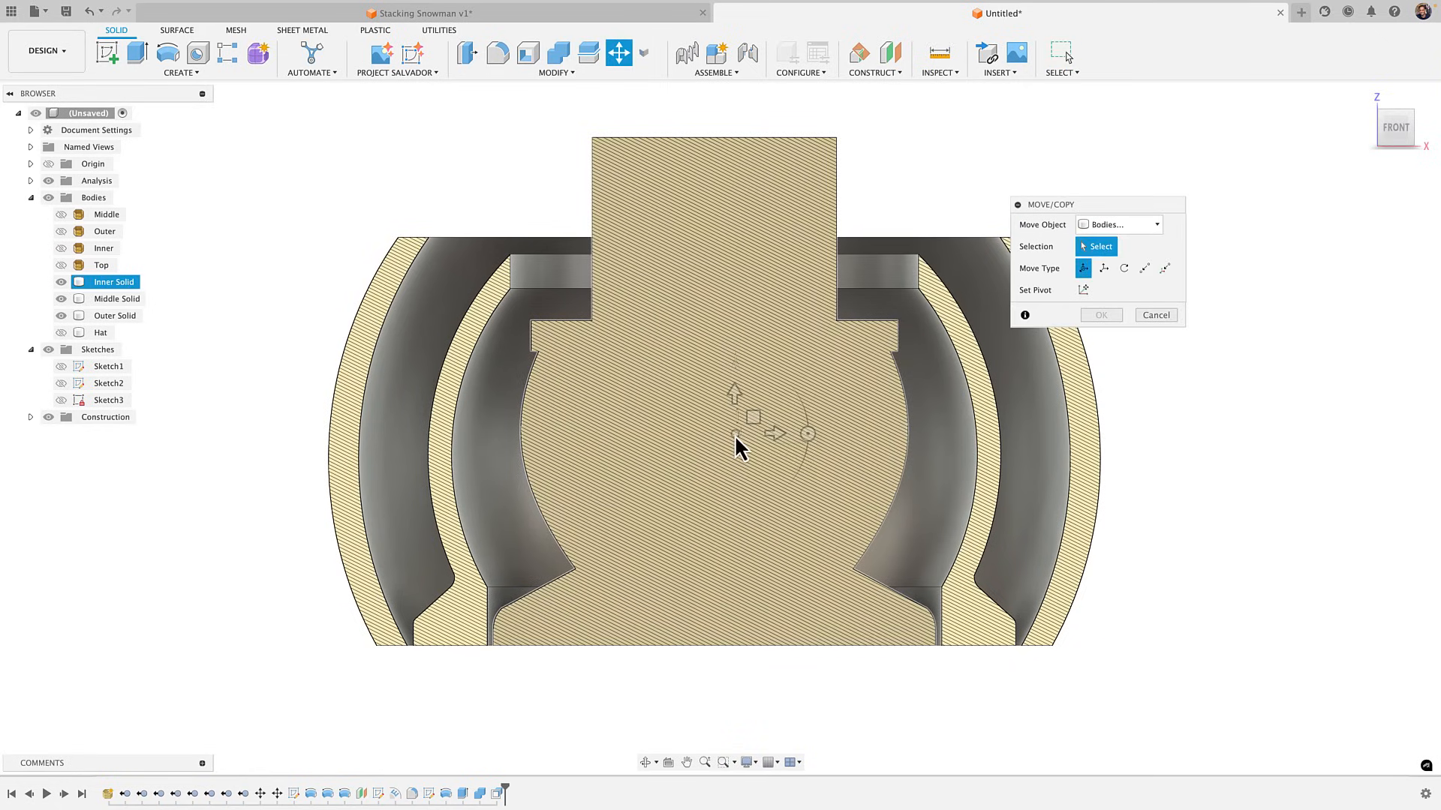
{"action": "left_click", "coordinate": [738, 444]}
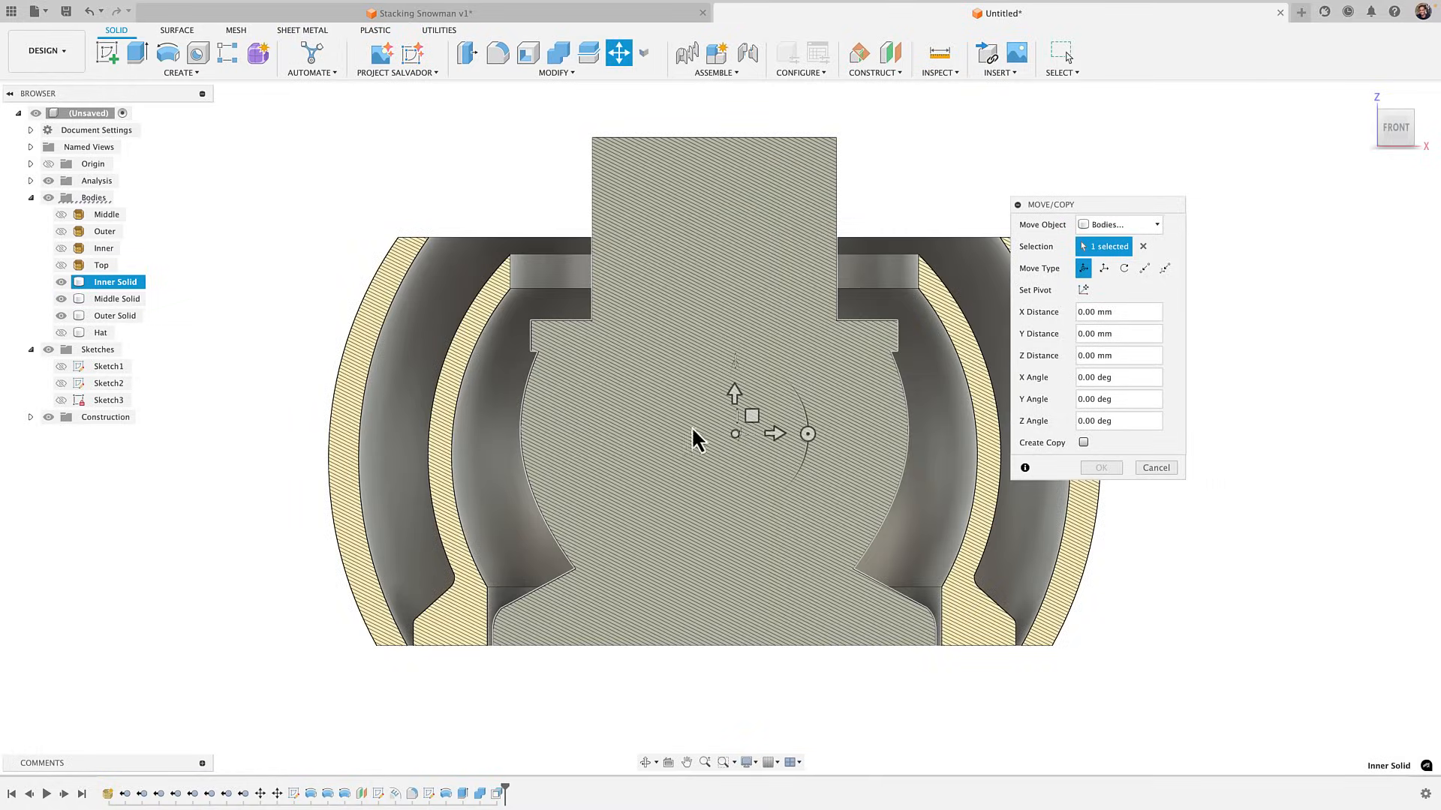
{"action": "scroll", "coordinate": [692, 404], "scroll_direction": "down", "scroll_amount": 3}
{"action": "middle_click_drag", "start_coordinate": [692, 403], "coordinate": [588, 459]}
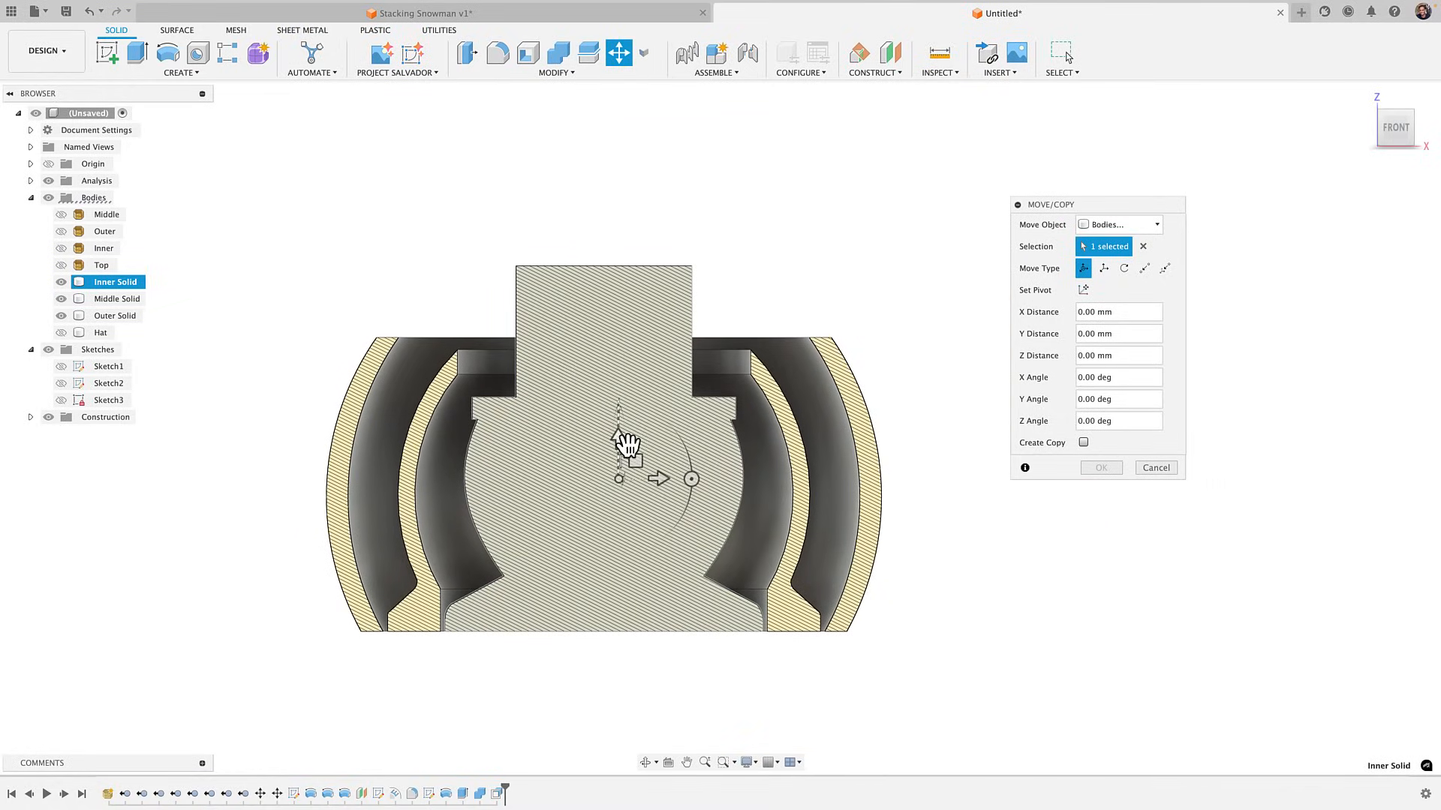
{"action": "left_click_drag", "start_coordinate": [617, 440], "coordinate": [612, 219]}
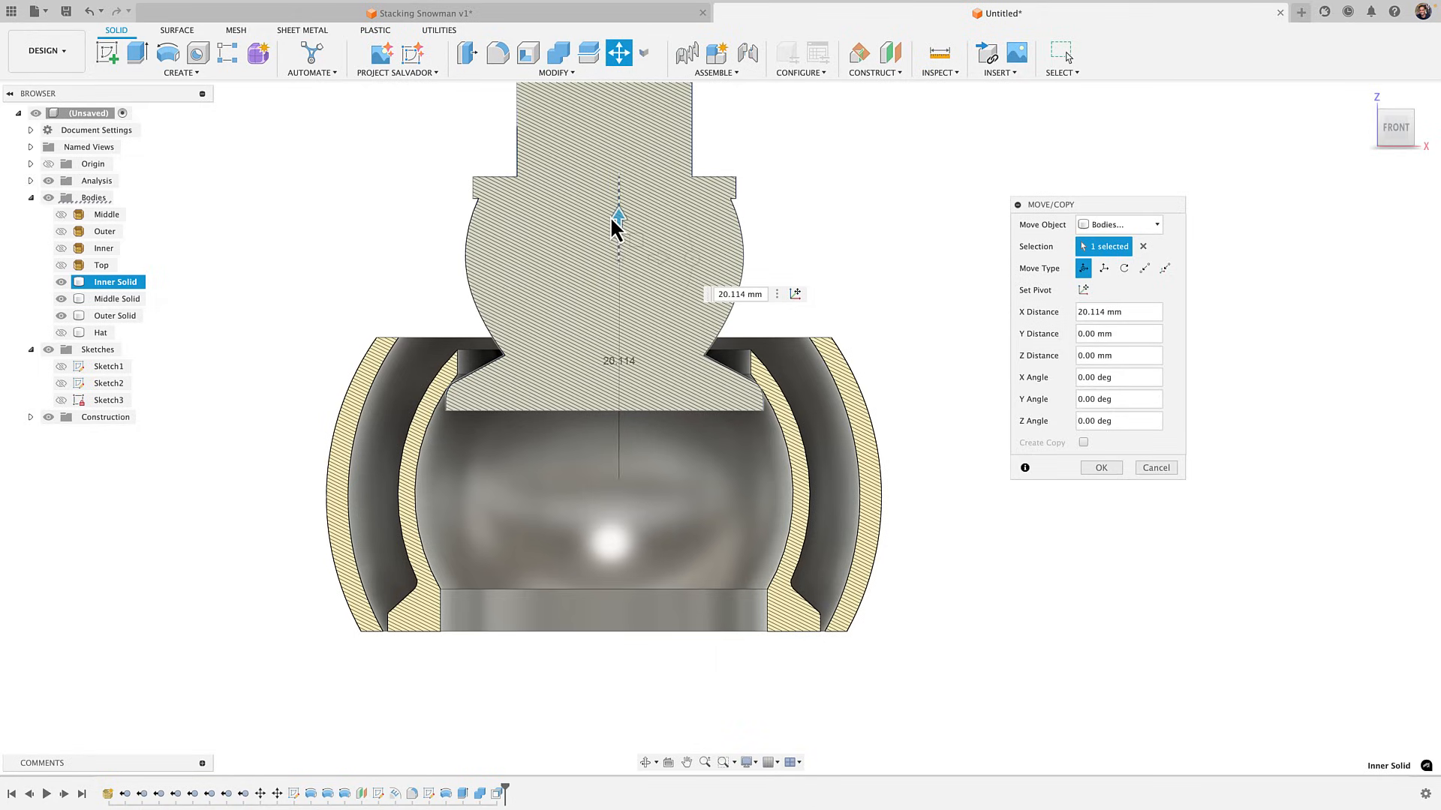
{"action": "key", "text": "Return"}
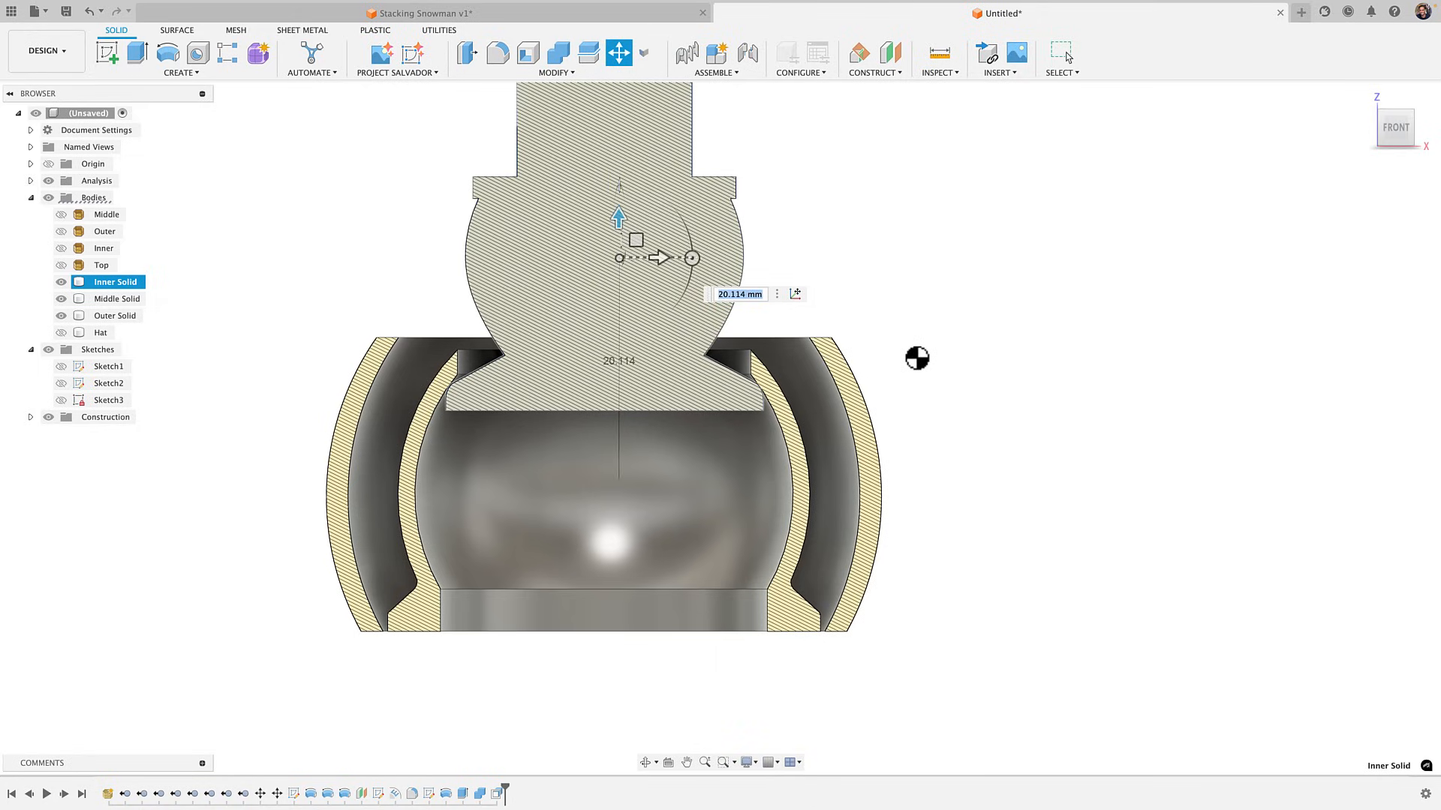
{"action": "key", "text": "Escape"}
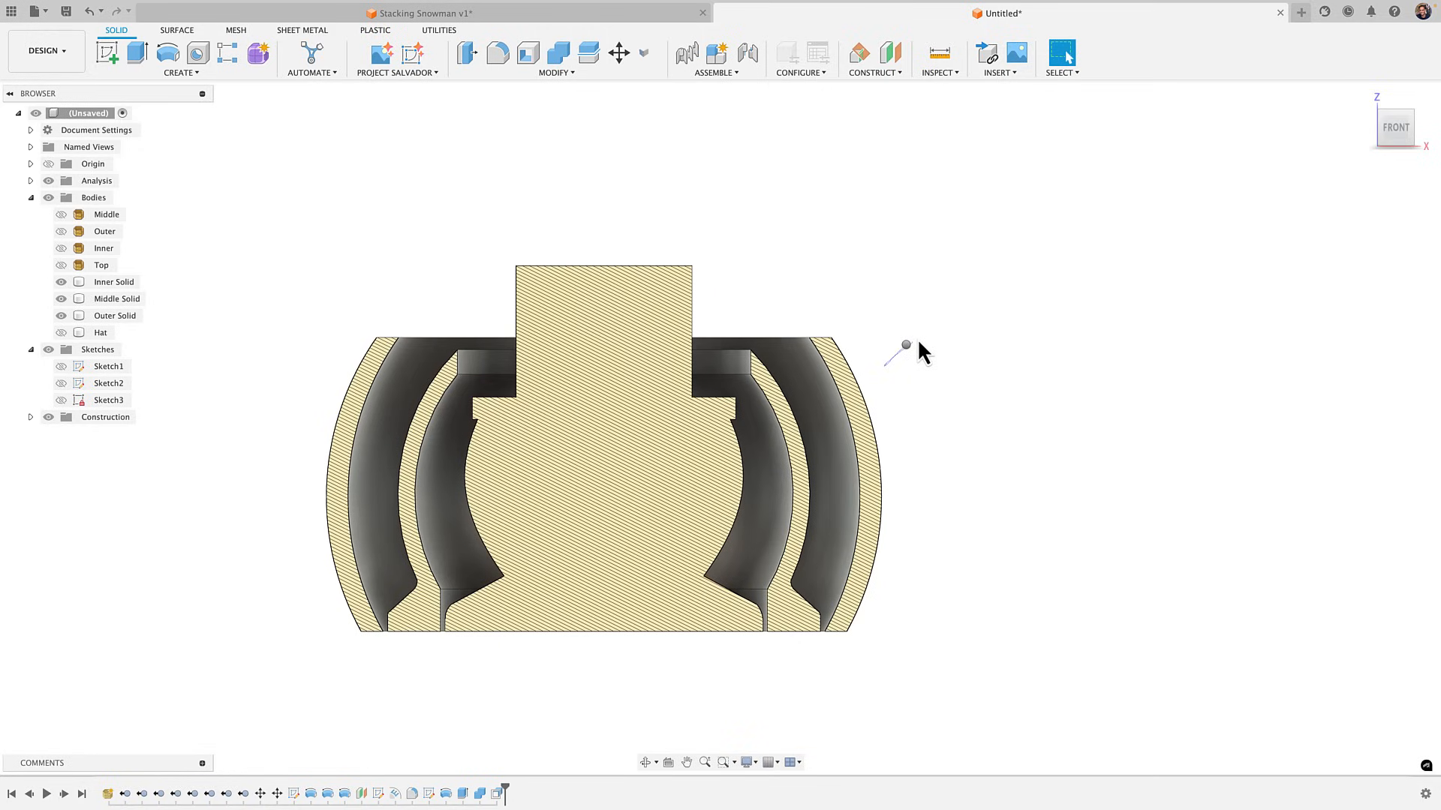
Try raising the Middle Solid by about 14.4 mm and further to check its clearance at the Outer Solid's upper rim
{"action": "right_click", "coordinate": [914, 343]}
{"action": "left_click", "coordinate": [868, 374]}
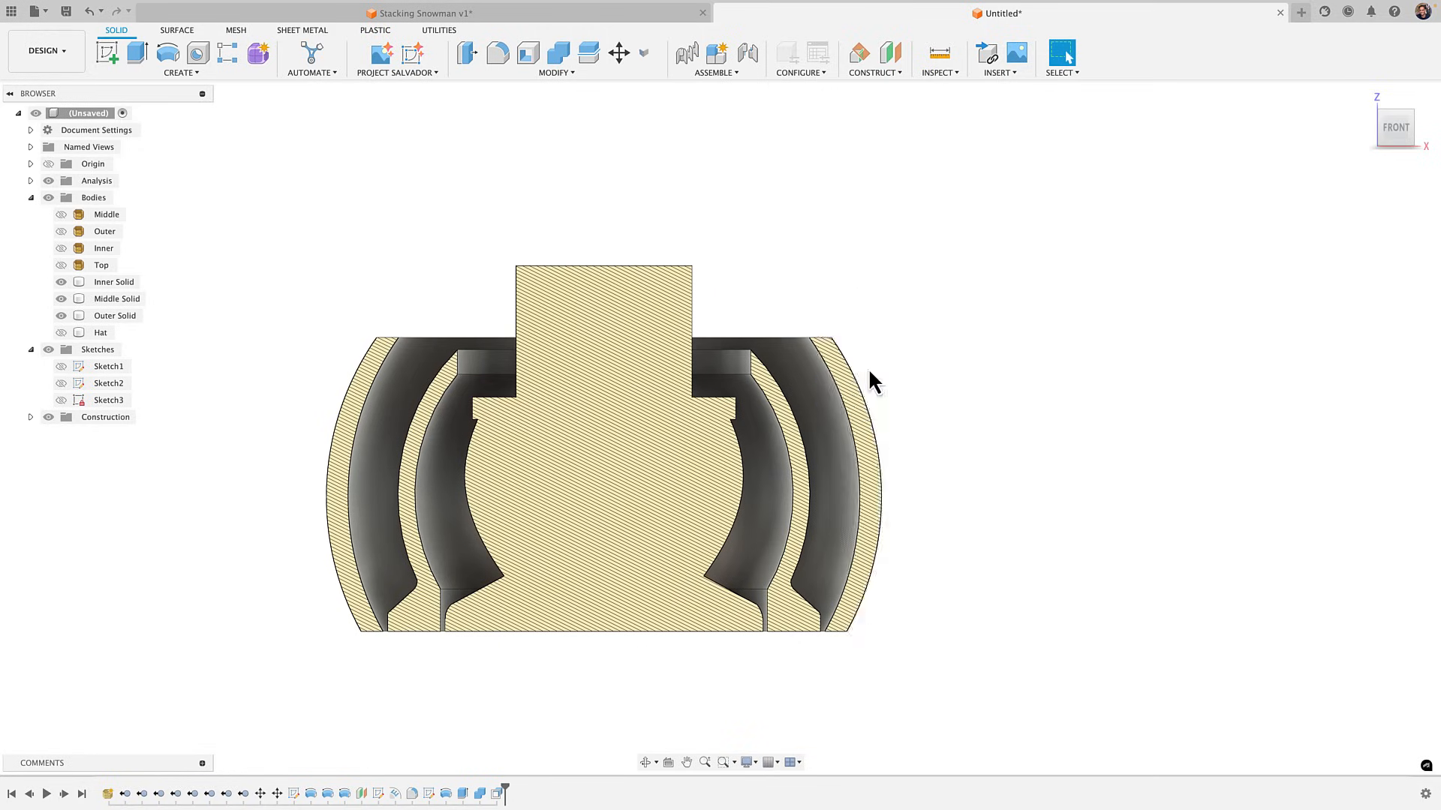
{"action": "left_click", "coordinate": [780, 440]}
{"action": "left_click", "coordinate": [705, 471]}
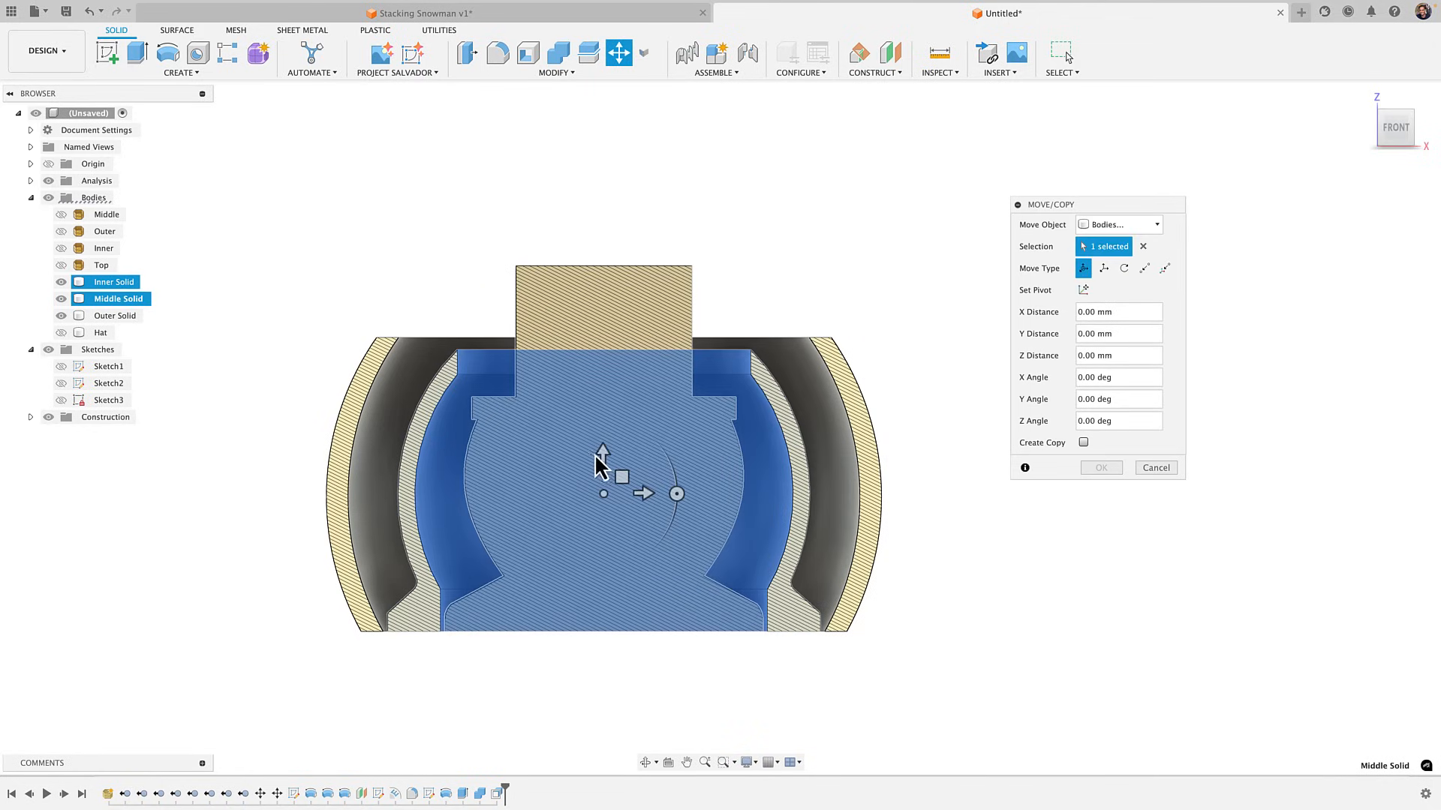
{"action": "left_click_drag", "start_coordinate": [604, 460], "coordinate": [656, 290]}
{"action": "scroll", "coordinate": [813, 364], "scroll_direction": "up", "scroll_amount": 10}
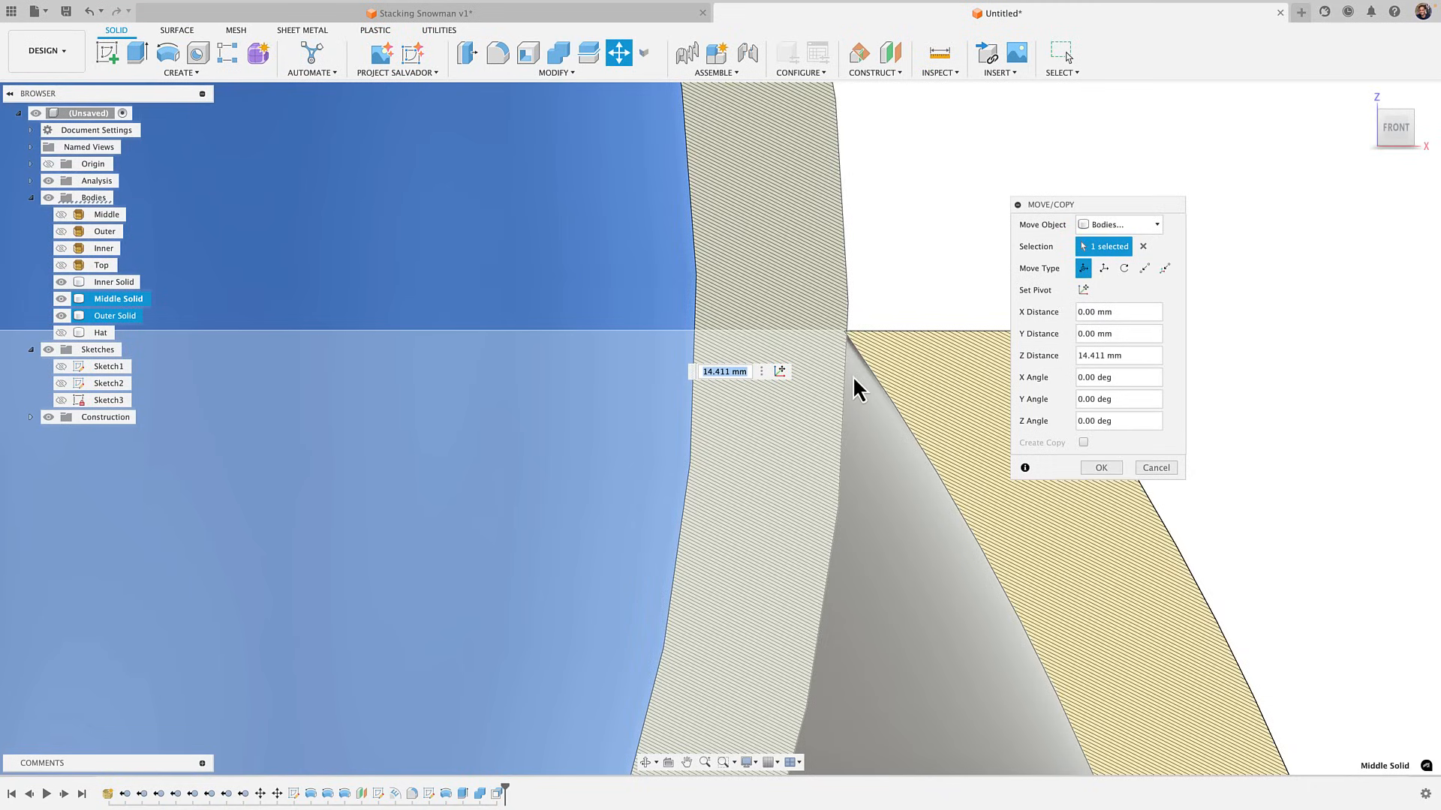
{"action": "scroll", "coordinate": [846, 424], "scroll_direction": "down", "scroll_amount": 10}
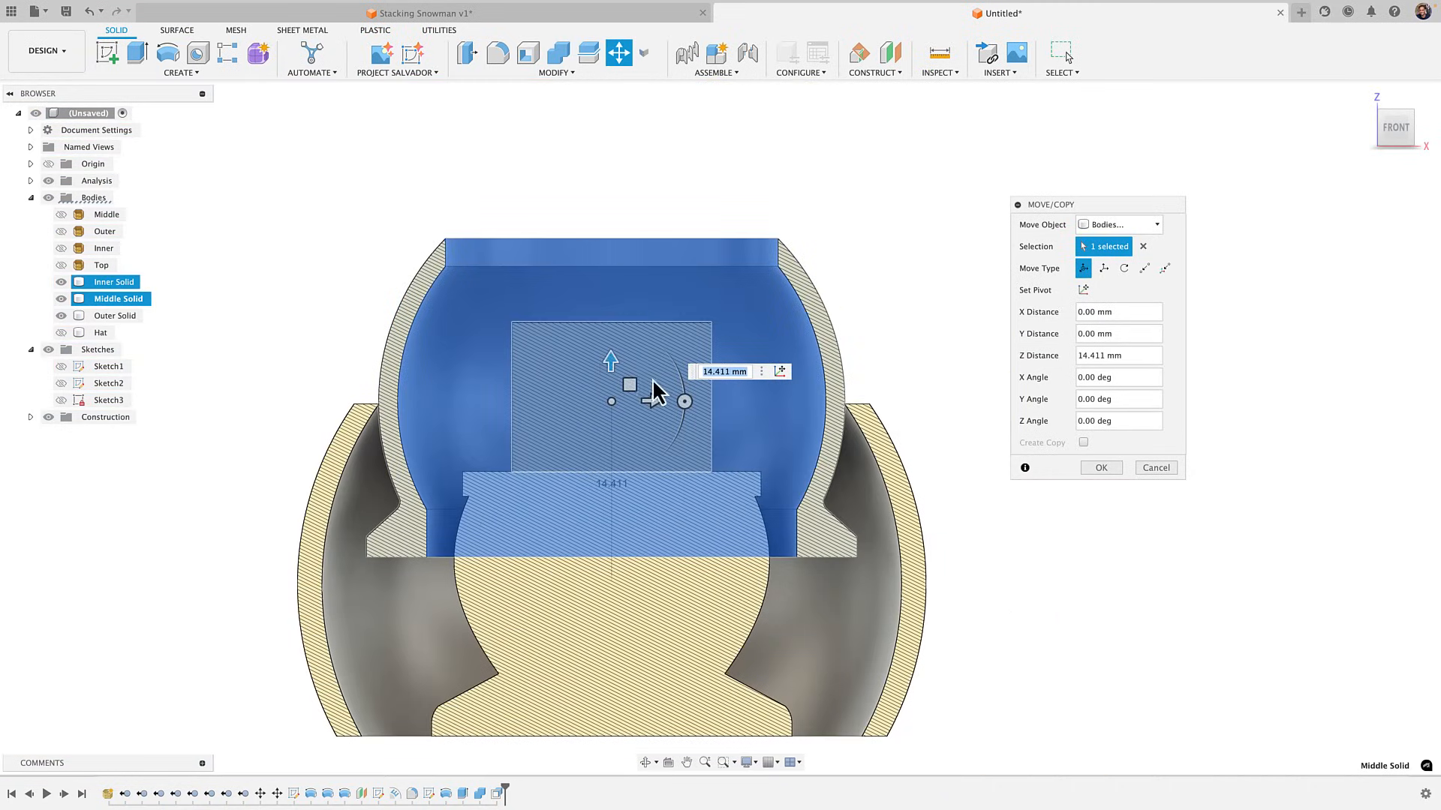
{"action": "left_click_drag", "start_coordinate": [612, 370], "coordinate": [617, 248]}
{"action": "key", "text": "Return"}
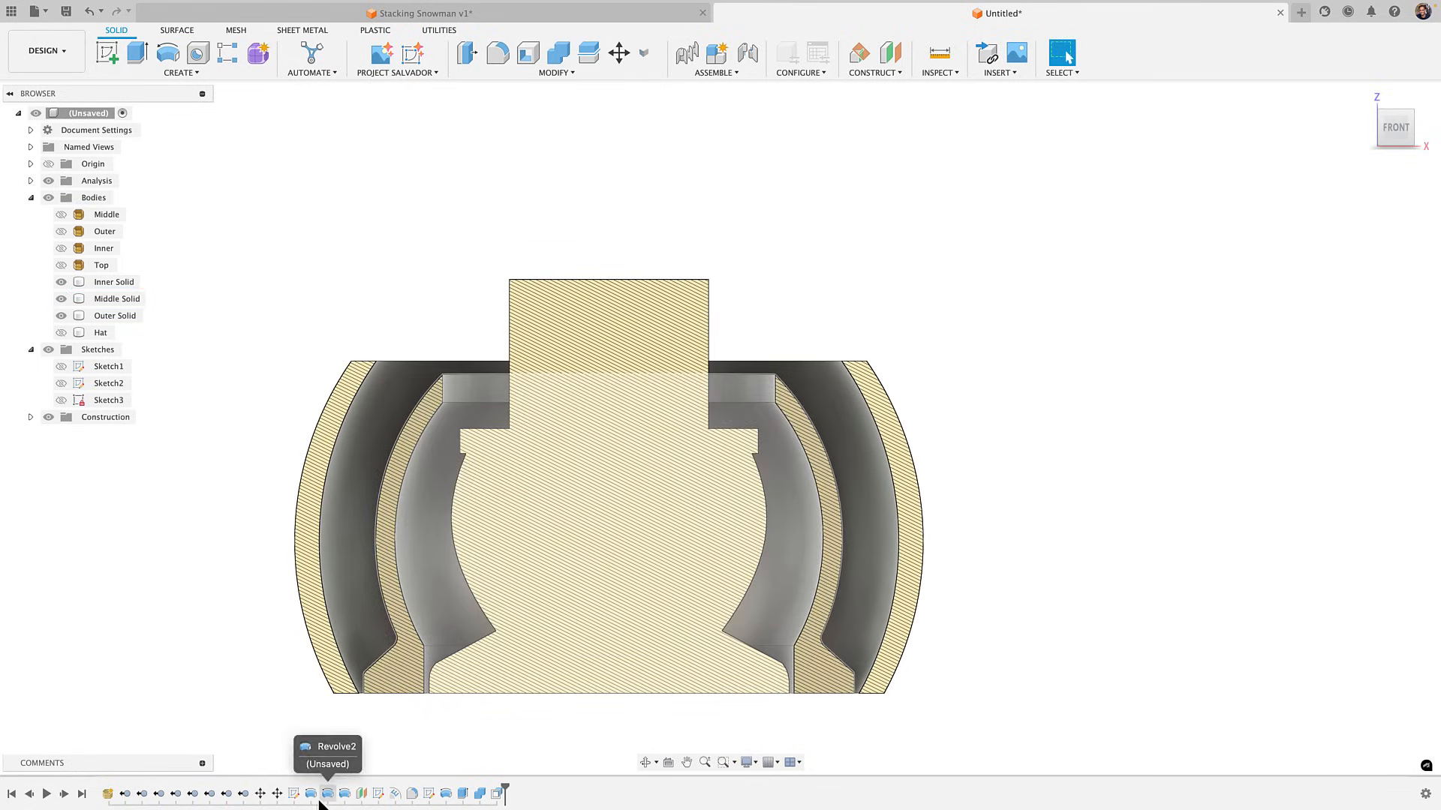
Open the body profile sketch for editing and move the vertical reference line outside the outer profile
{"action": "double_click", "coordinate": [294, 793]}
{"action": "mouse_move", "coordinate": [772, 545]}
{"action": "left_mouse_down"}
{"action": "mouse_move", "coordinate": [859, 526]}
{"action": "mouse_move", "coordinate": [843, 516]}
{"action": "left_mouse_up"}
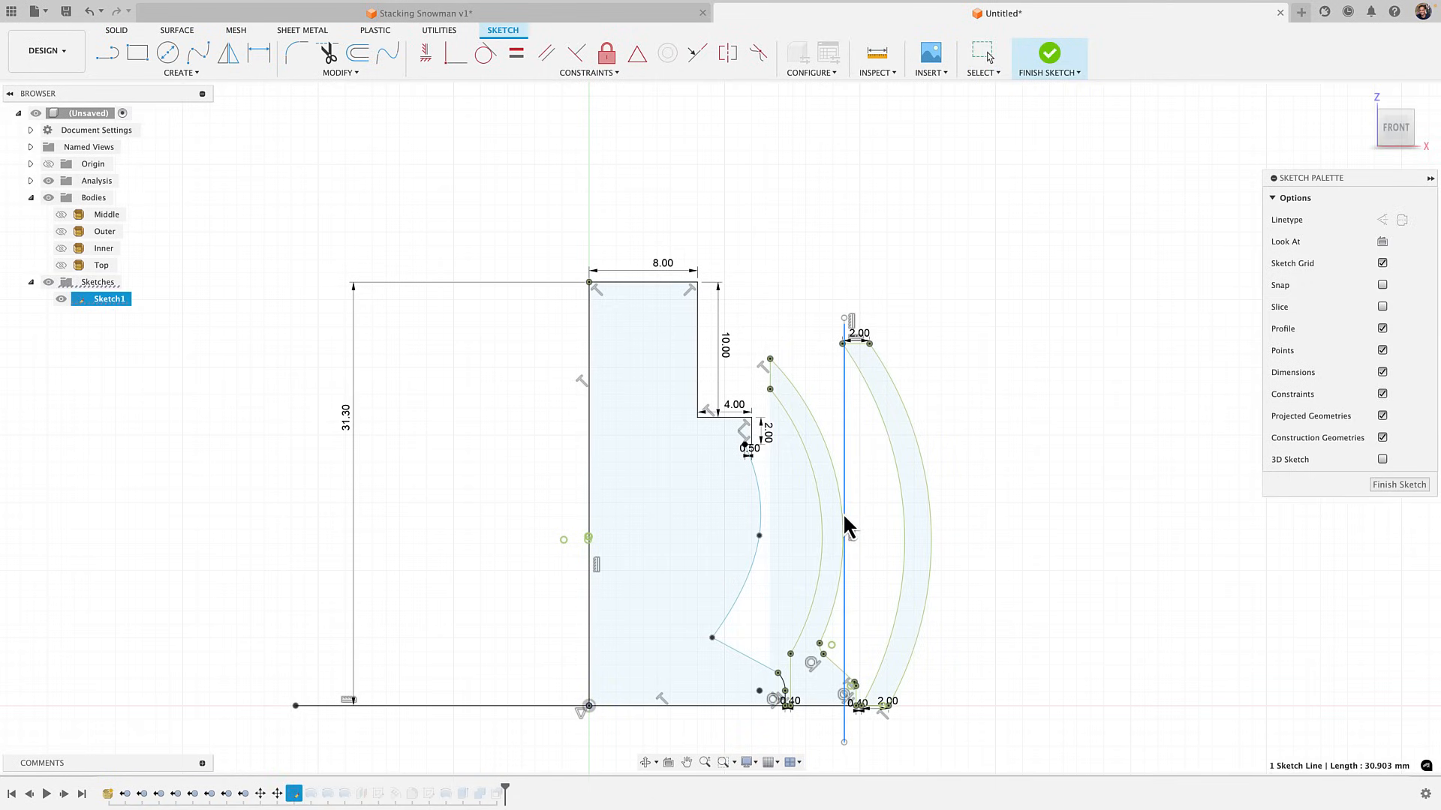
{"action": "key", "text": "Escape"}
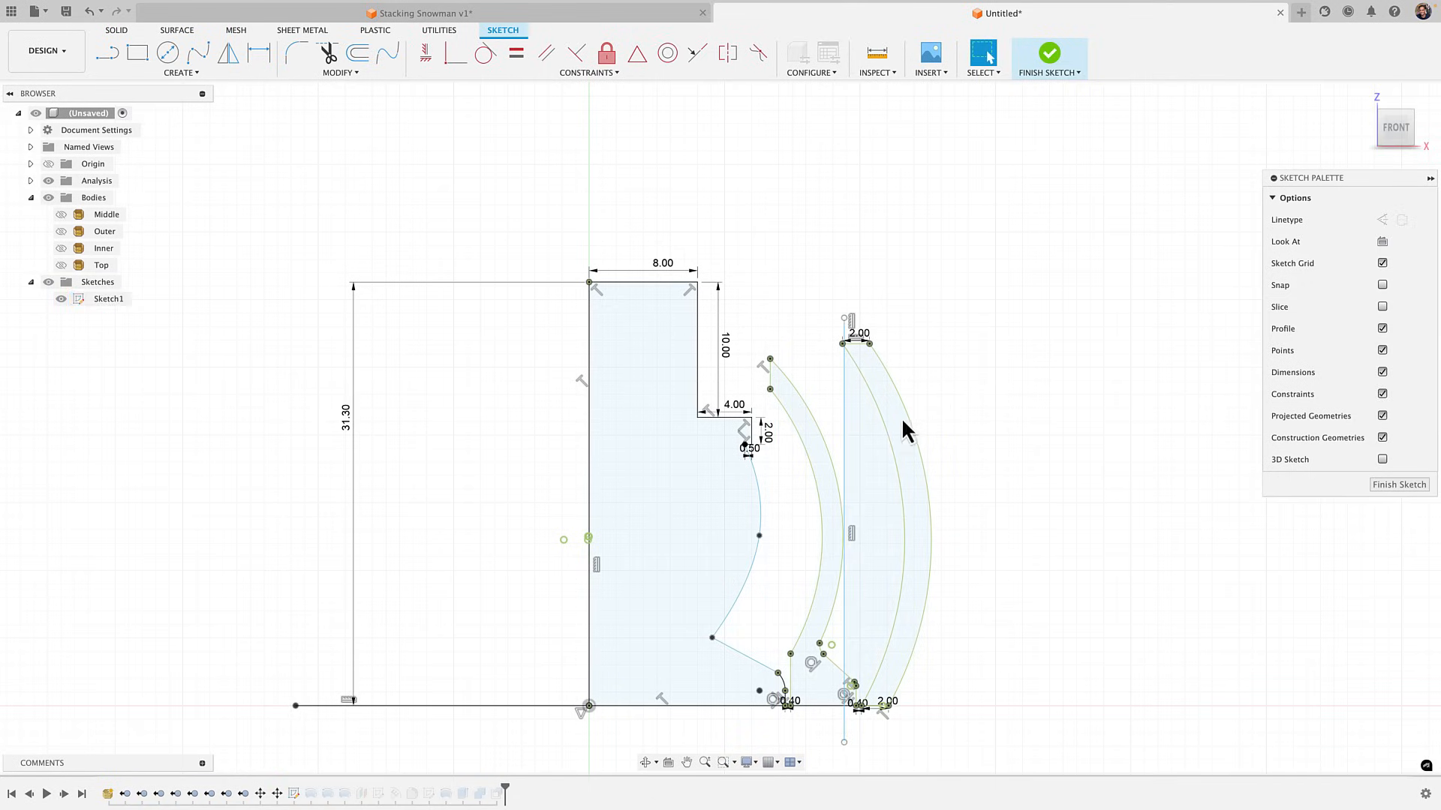
{"action": "left_click_drag", "start_coordinate": [840, 425], "coordinate": [1040, 380]}
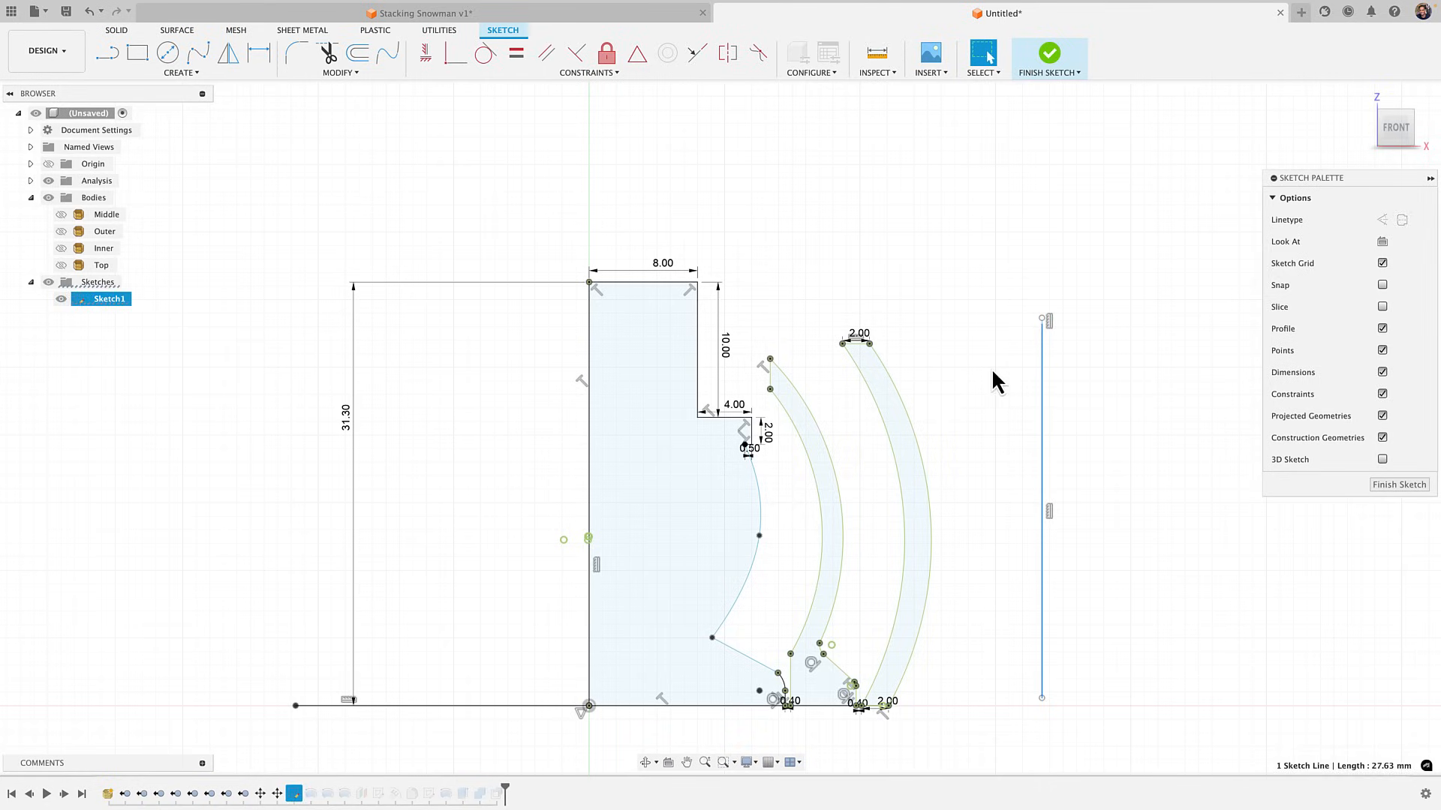
{"action": "key", "text": "Escape"}
Remove the fix constraint from the middle profile's outer arc
{"action": "left_click", "coordinate": [826, 454]}
{"action": "left_click", "coordinate": [562, 195]}
{"action": "left_click", "coordinate": [803, 397]}
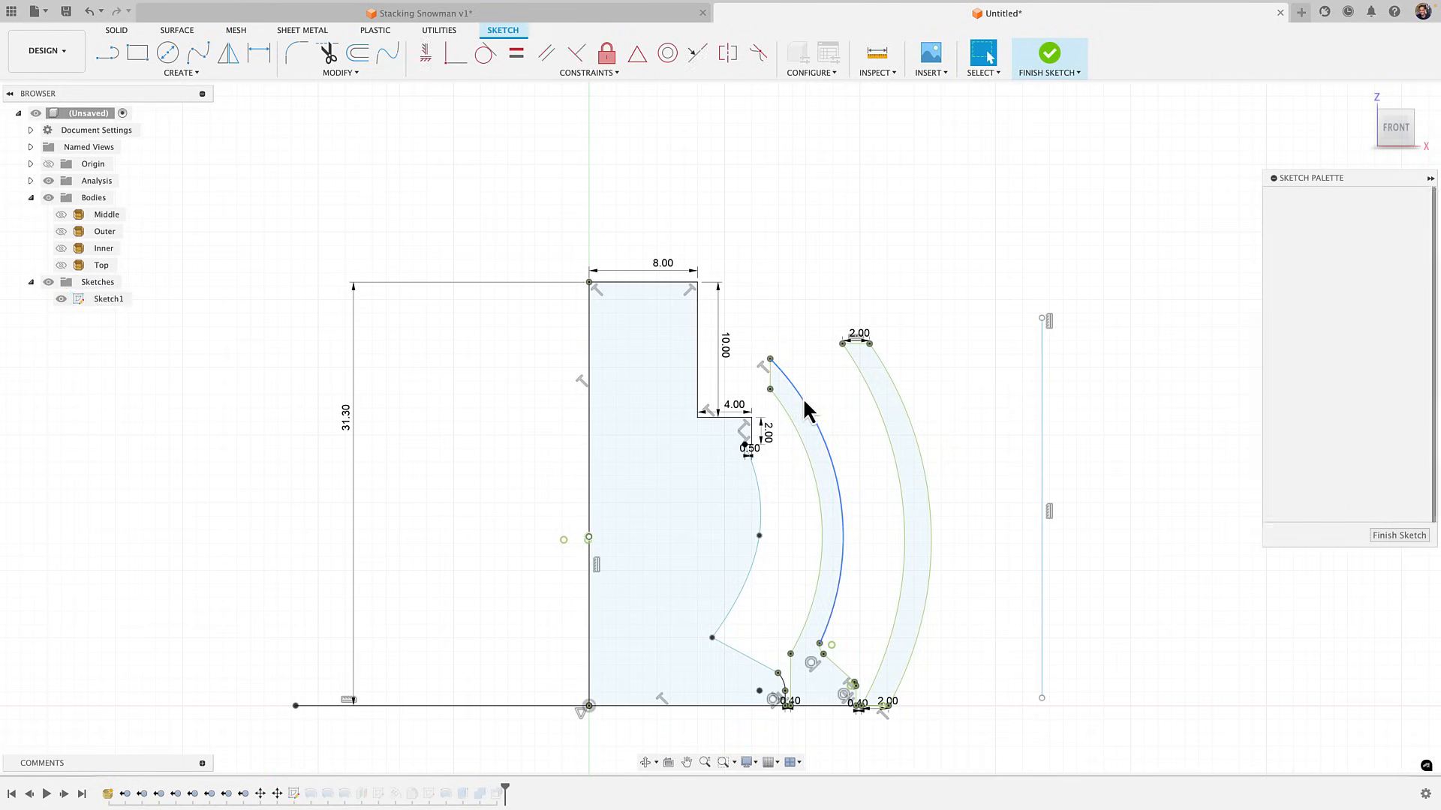
{"action": "left_click", "coordinate": [601, 63]}
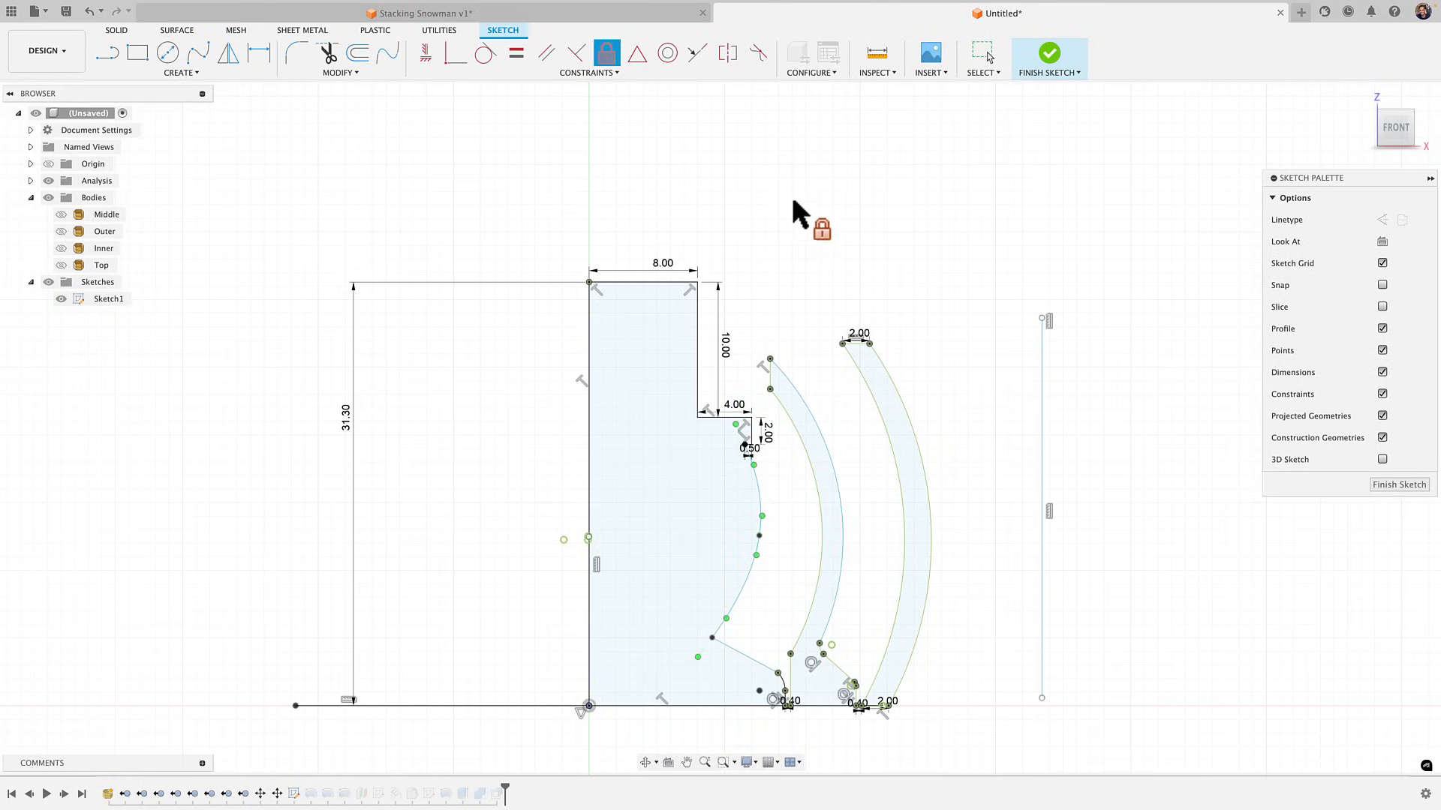
{"action": "scroll", "coordinate": [830, 462], "scroll_direction": "up", "scroll_amount": 1}
{"action": "key", "text": "Escape"}
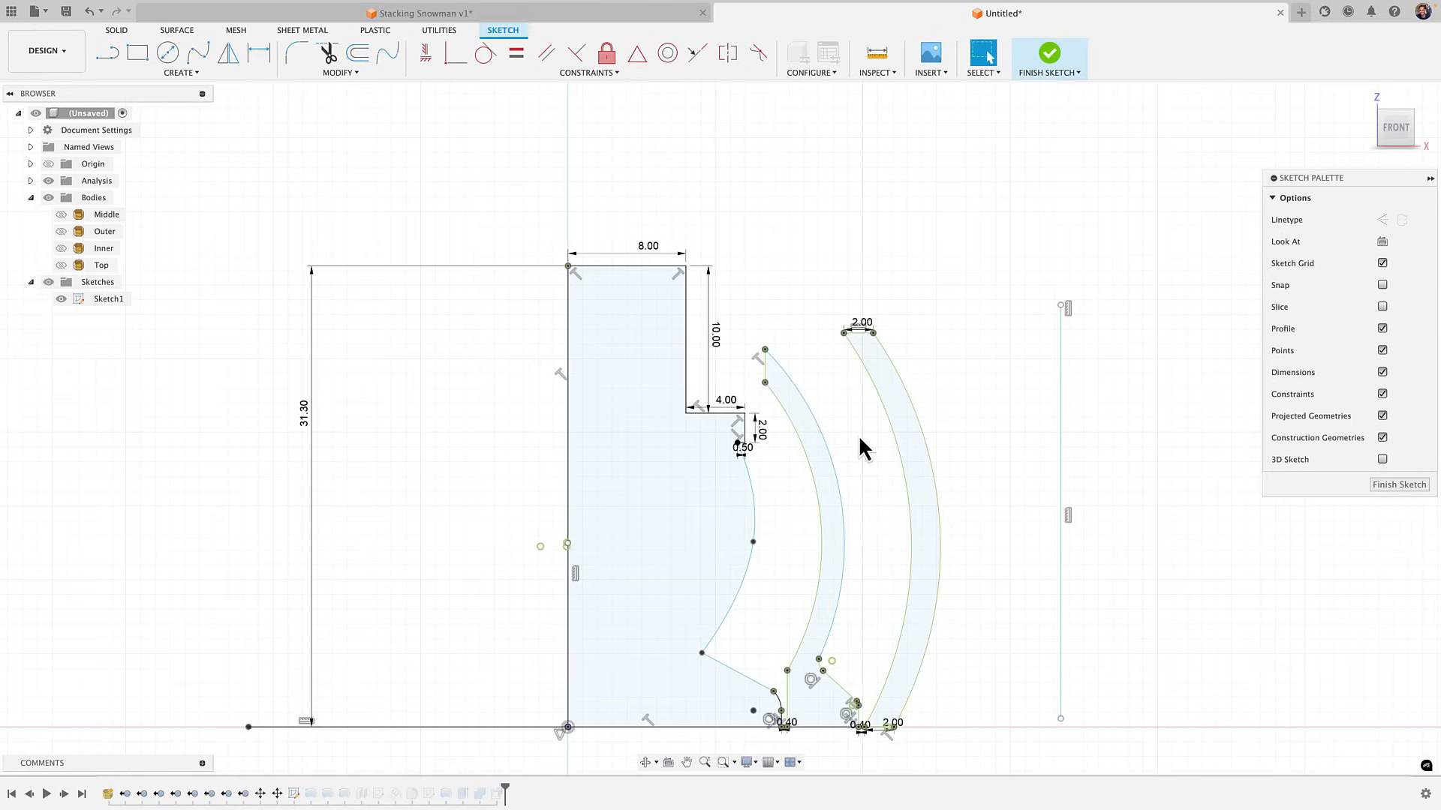
Pull the middle profile's outer arc slightly inward to a radius of about 20.3 mm and finish the sketch
{"action": "middle_click_drag", "start_coordinate": [891, 555], "coordinate": [877, 489]}
{"action": "left_click", "coordinate": [827, 459]}
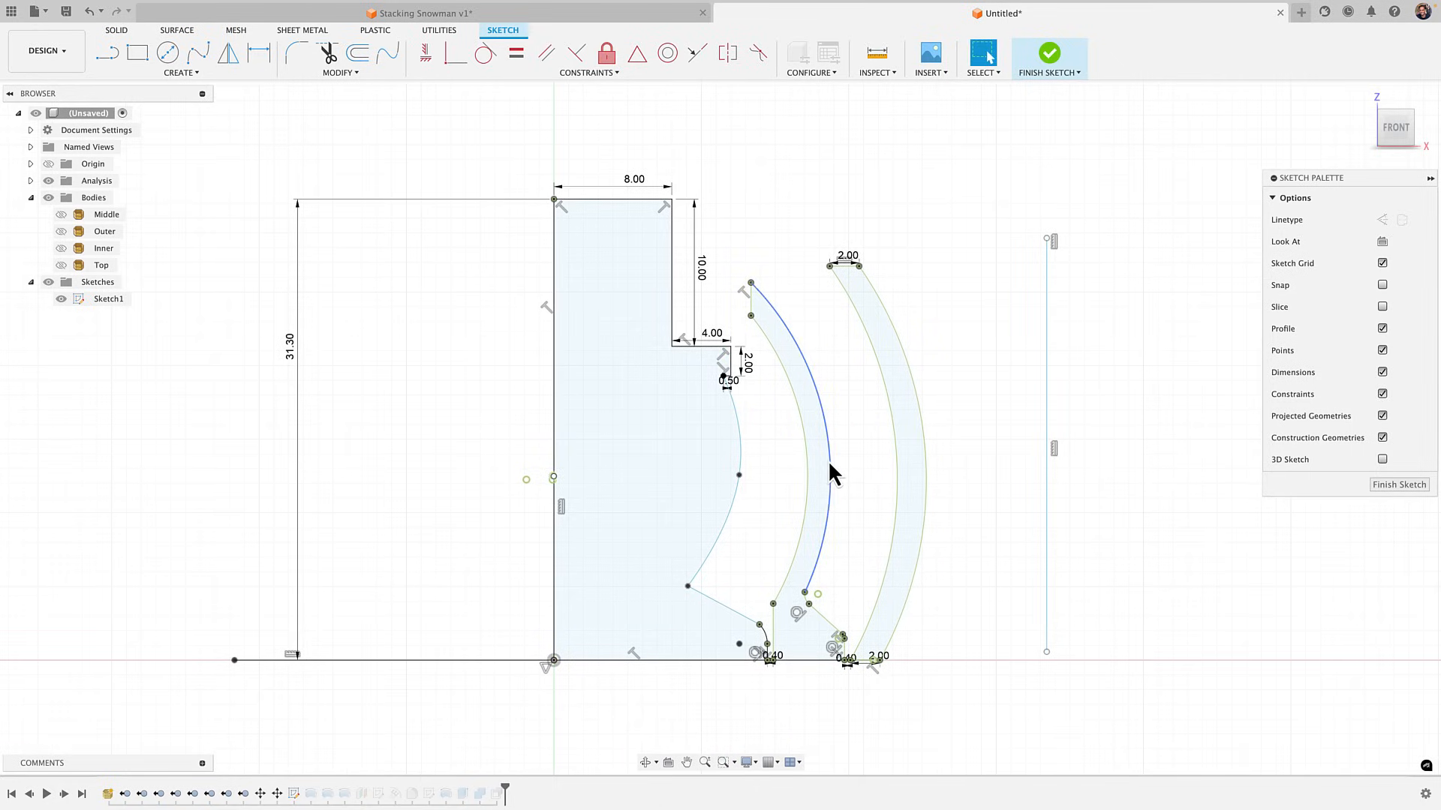
{"action": "left_click_drag", "start_coordinate": [828, 462], "coordinate": [826, 463]}
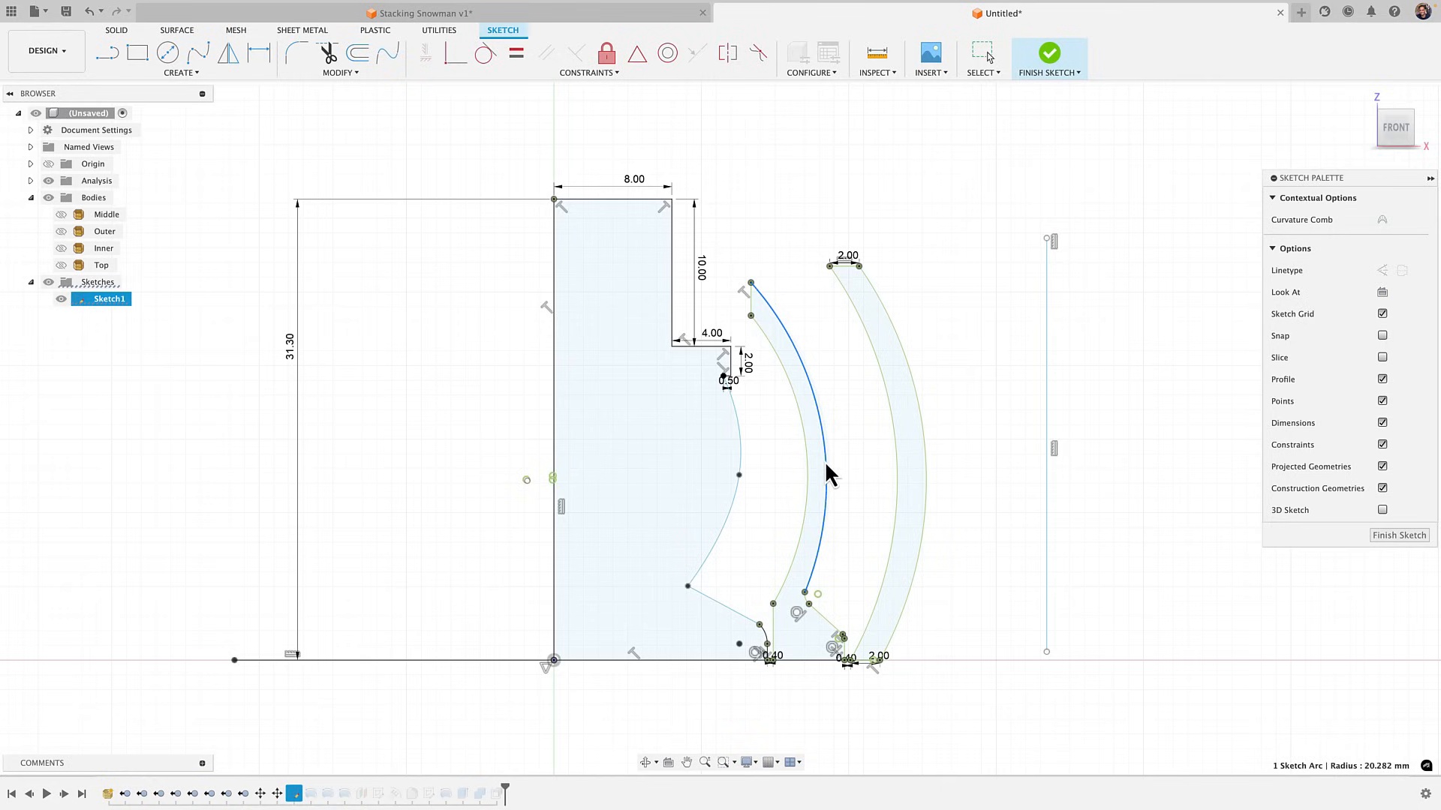
{"action": "key", "text": "Escape"}
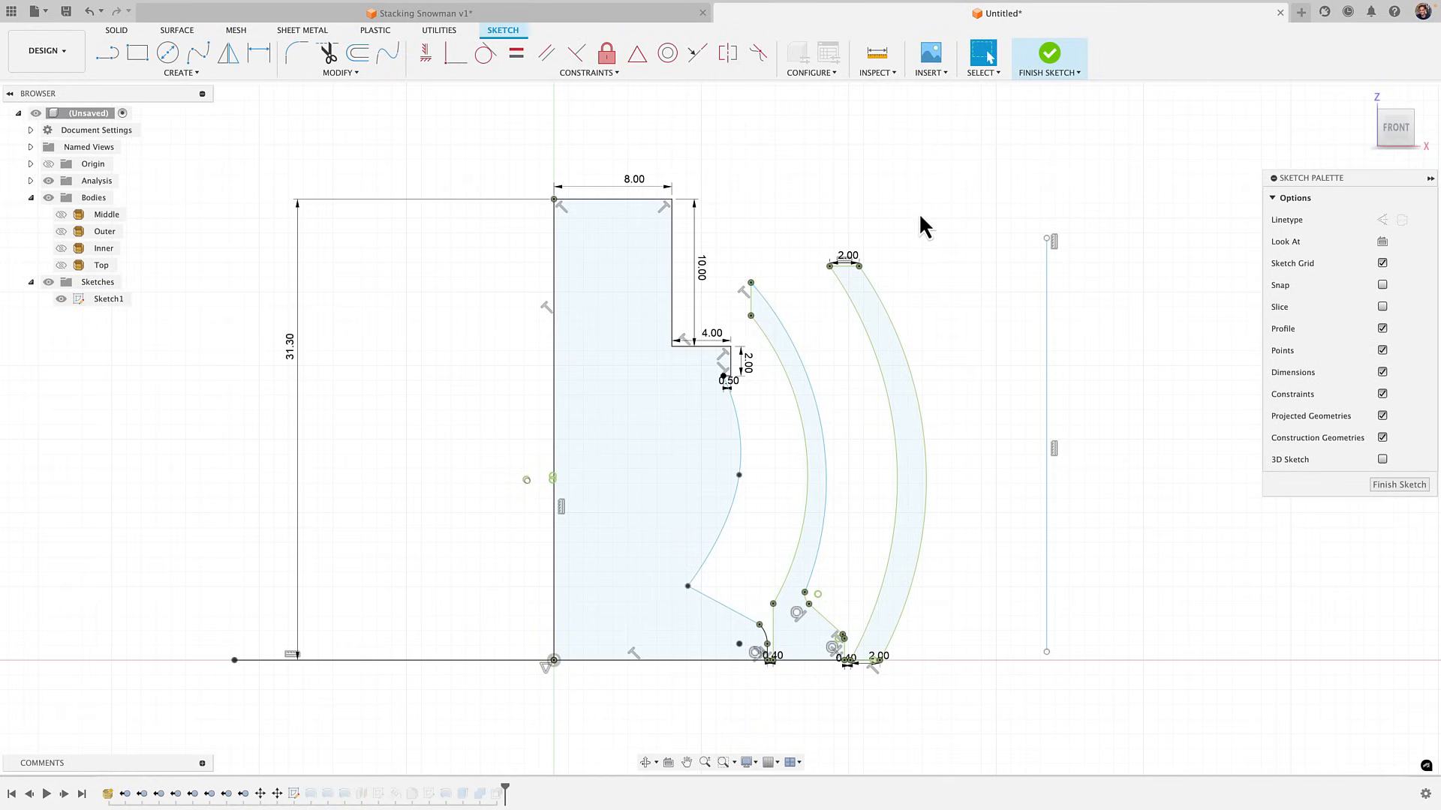
{"action": "left_click", "coordinate": [1049, 61]}
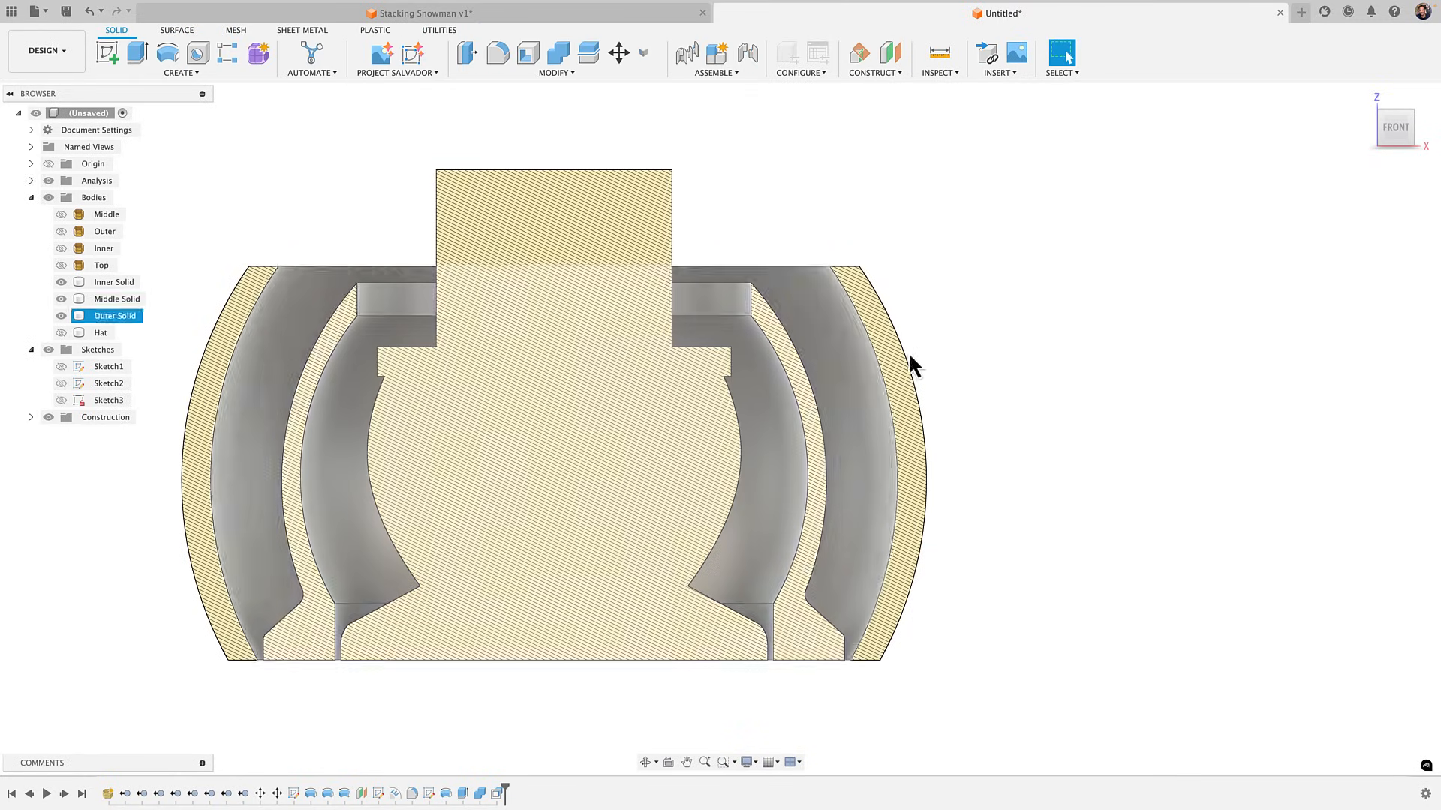
Try moving the reshaped Middle Solid upward out of the Outer Solid to recheck the clearance at the rim
{"action": "right_click", "coordinate": [983, 331]}
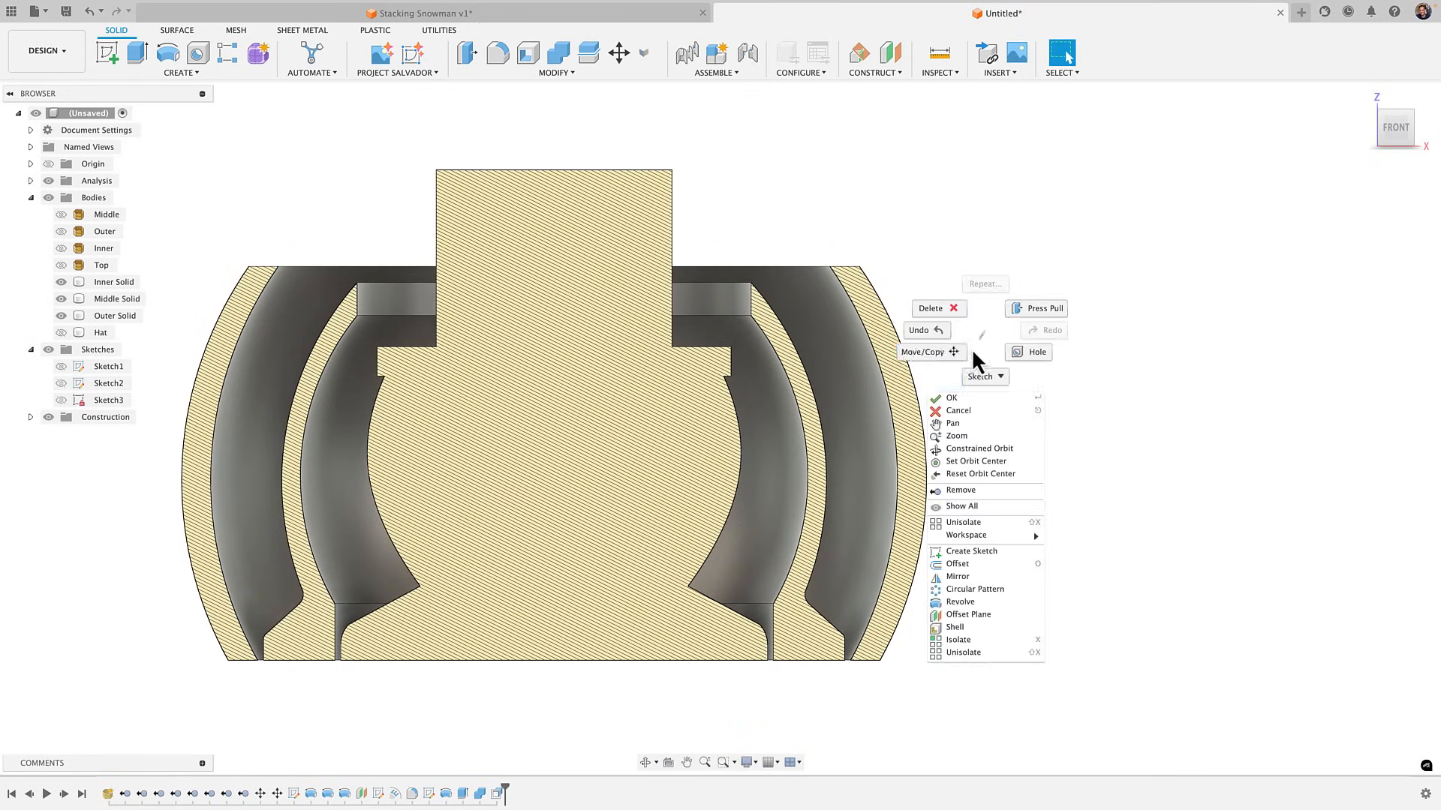
{"action": "left_click", "coordinate": [930, 352]}
{"action": "left_click", "coordinate": [818, 459]}
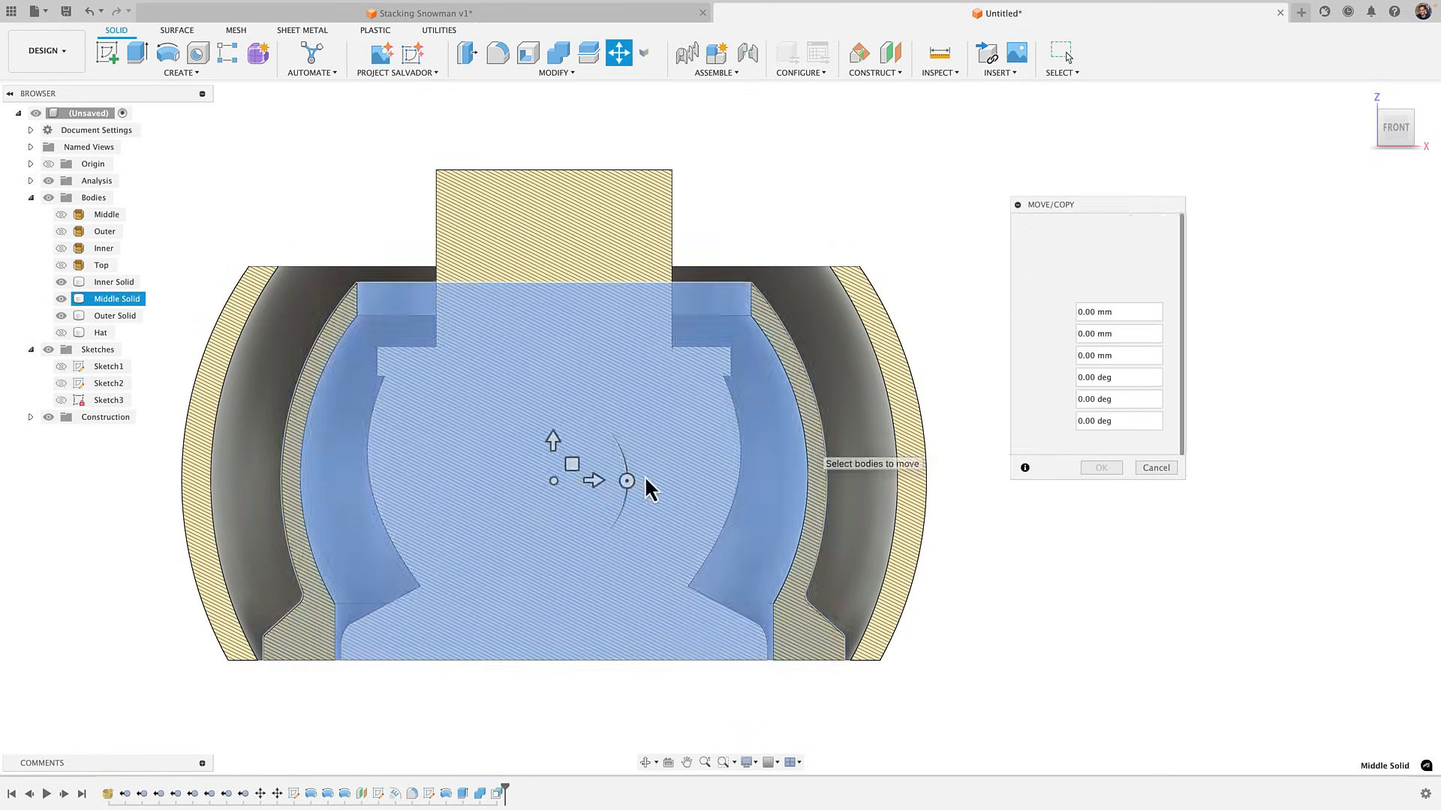
{"action": "left_click_drag", "start_coordinate": [559, 450], "coordinate": [547, 193]}
{"action": "key", "text": "Return"}
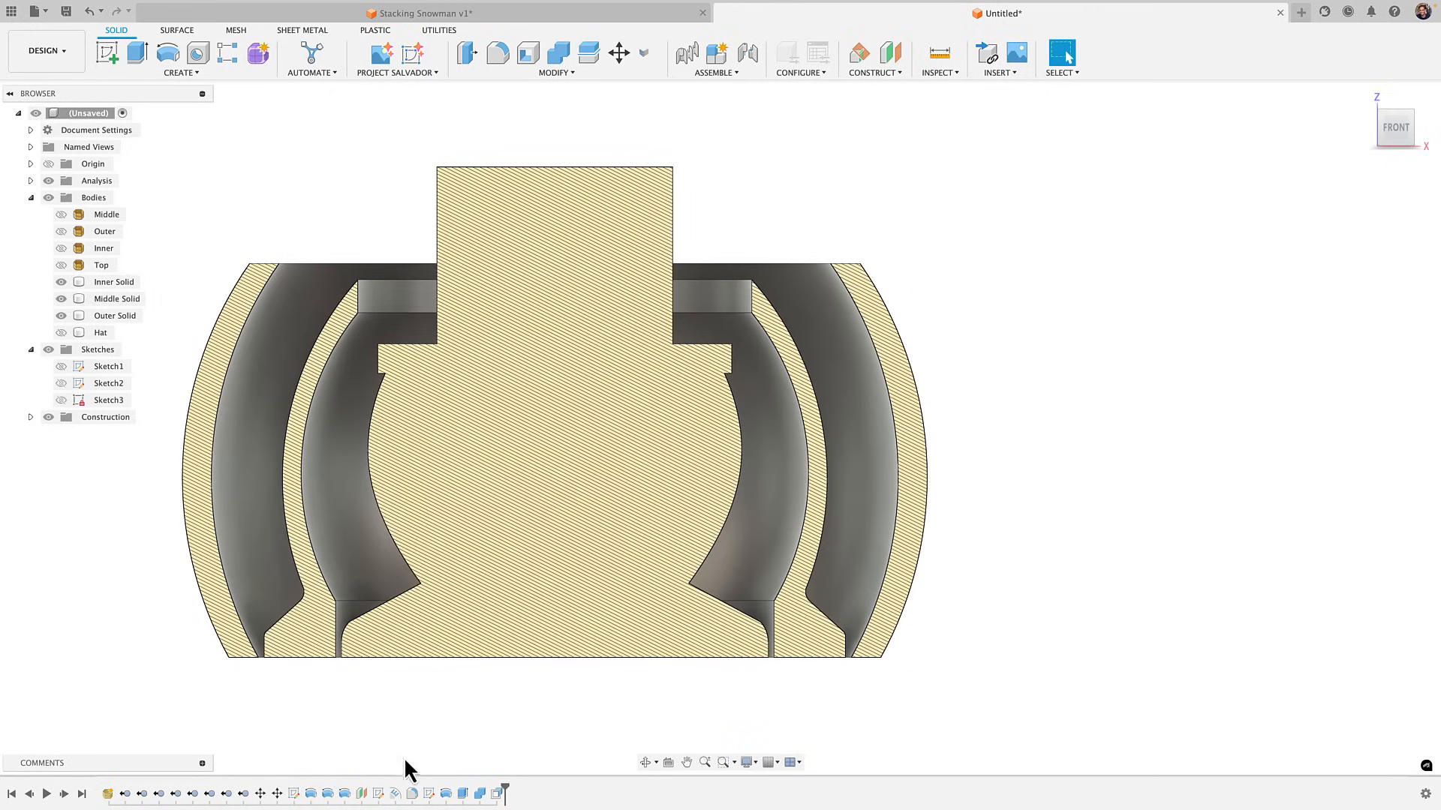
Reopen the body profile sketch and measure the distance between the middle profile's outer and inner arcs
{"action": "double_click", "coordinate": [293, 794]}
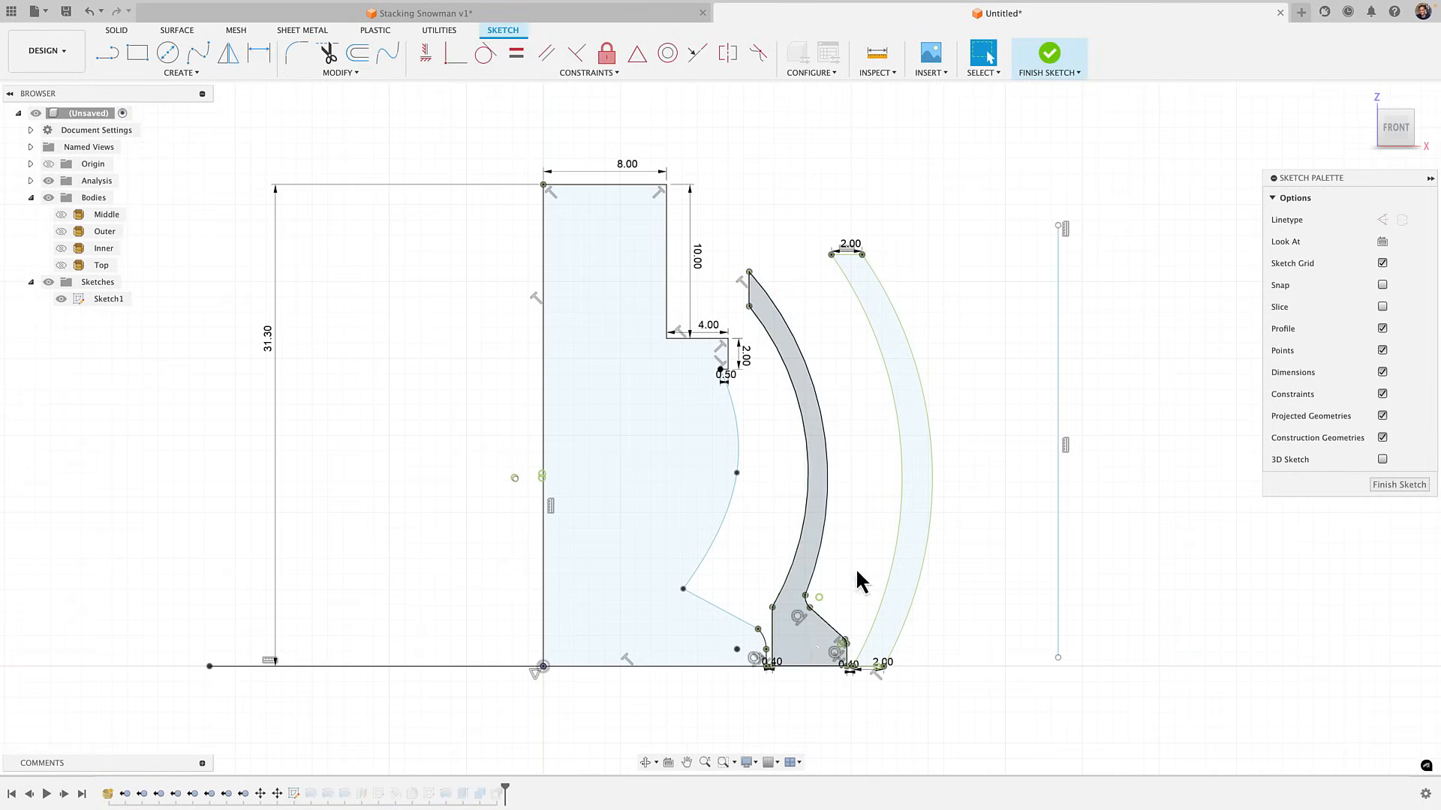
{"action": "scroll", "coordinate": [757, 651], "scroll_direction": "up", "scroll_amount": 2}
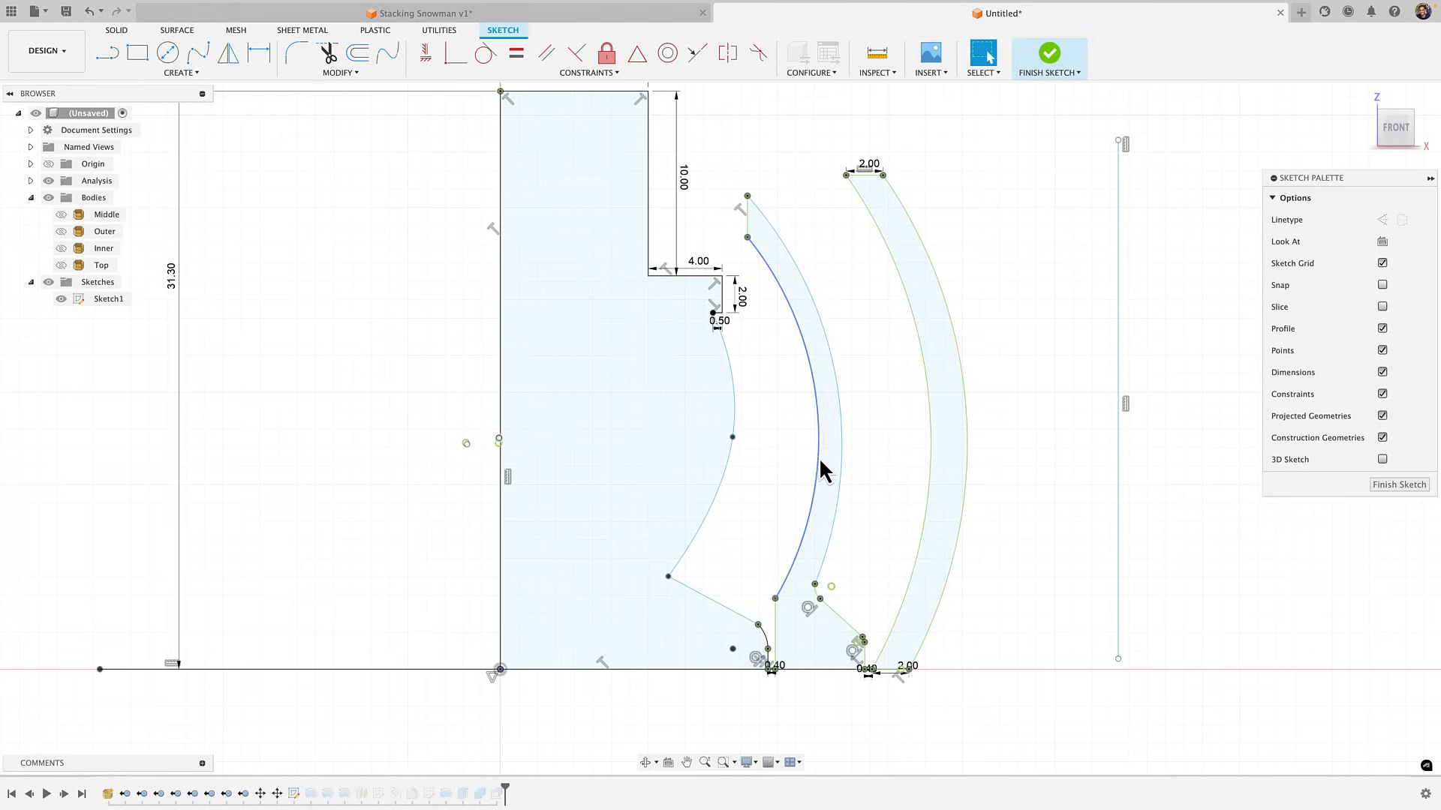
{"action": "left_click", "coordinate": [820, 460]}
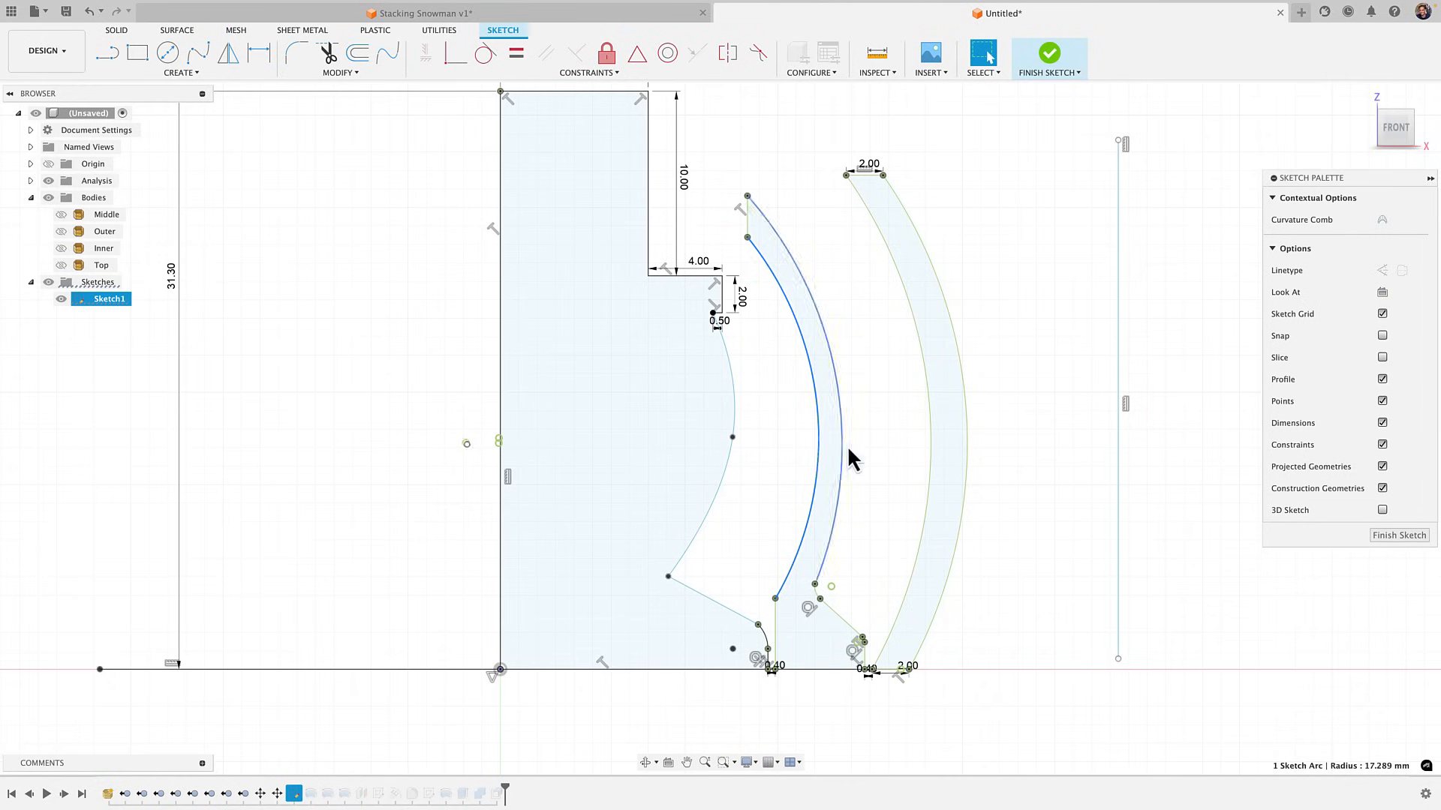
{"action": "left_click", "coordinate": [866, 429]}
{"action": "left_click", "coordinate": [876, 54]}
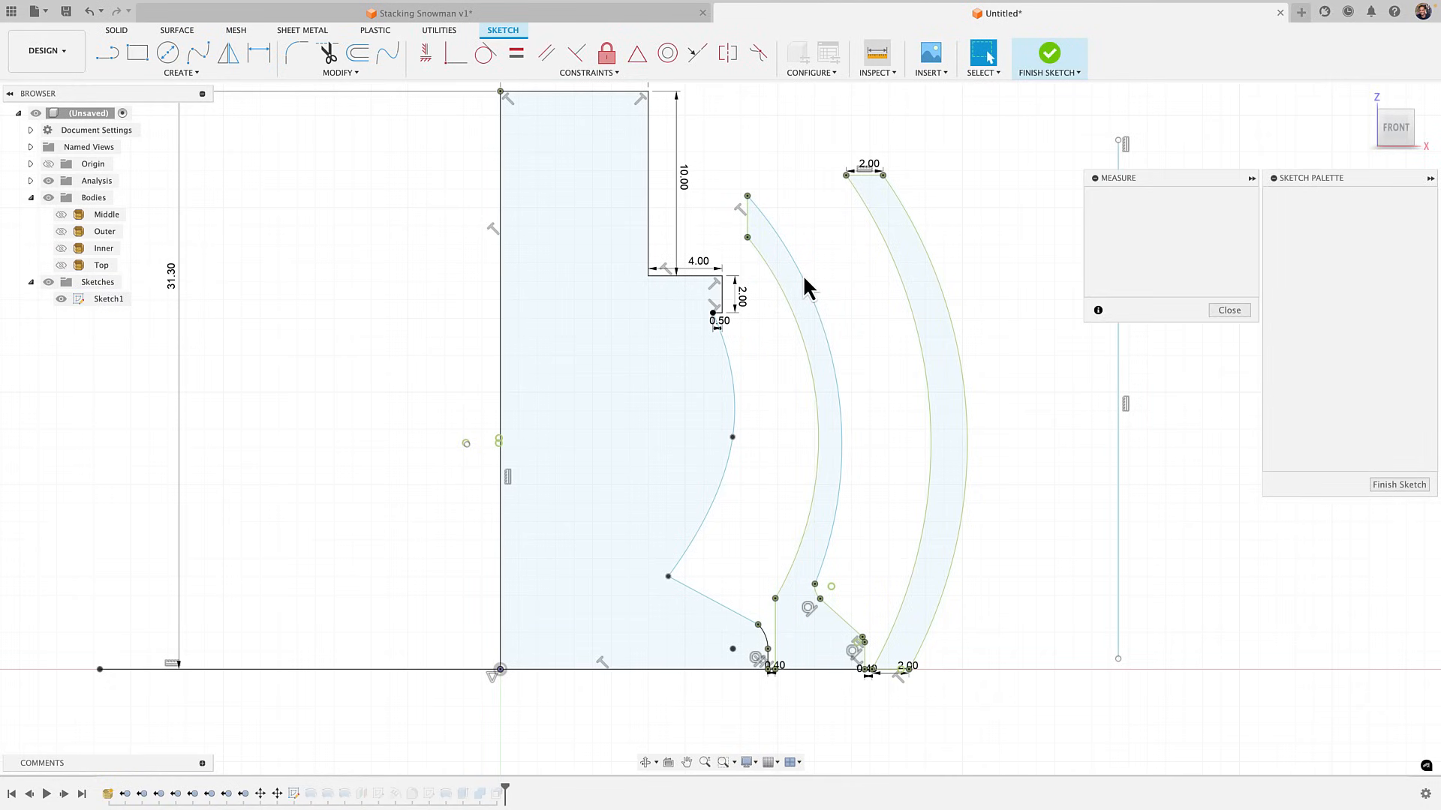
{"action": "left_click", "coordinate": [791, 305]}
{"action": "left_click", "coordinate": [790, 305]}
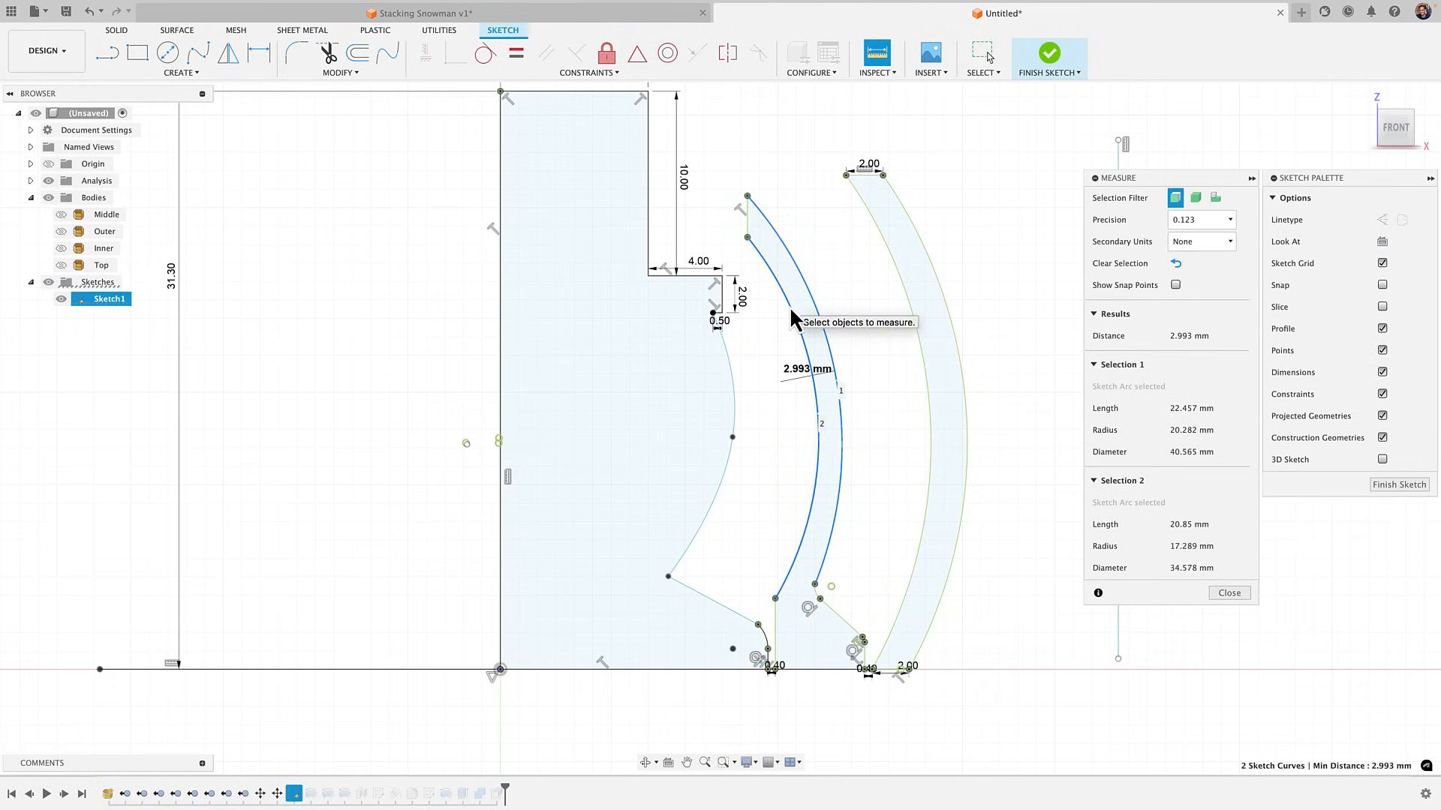
{"action": "key", "text": "Escape"}
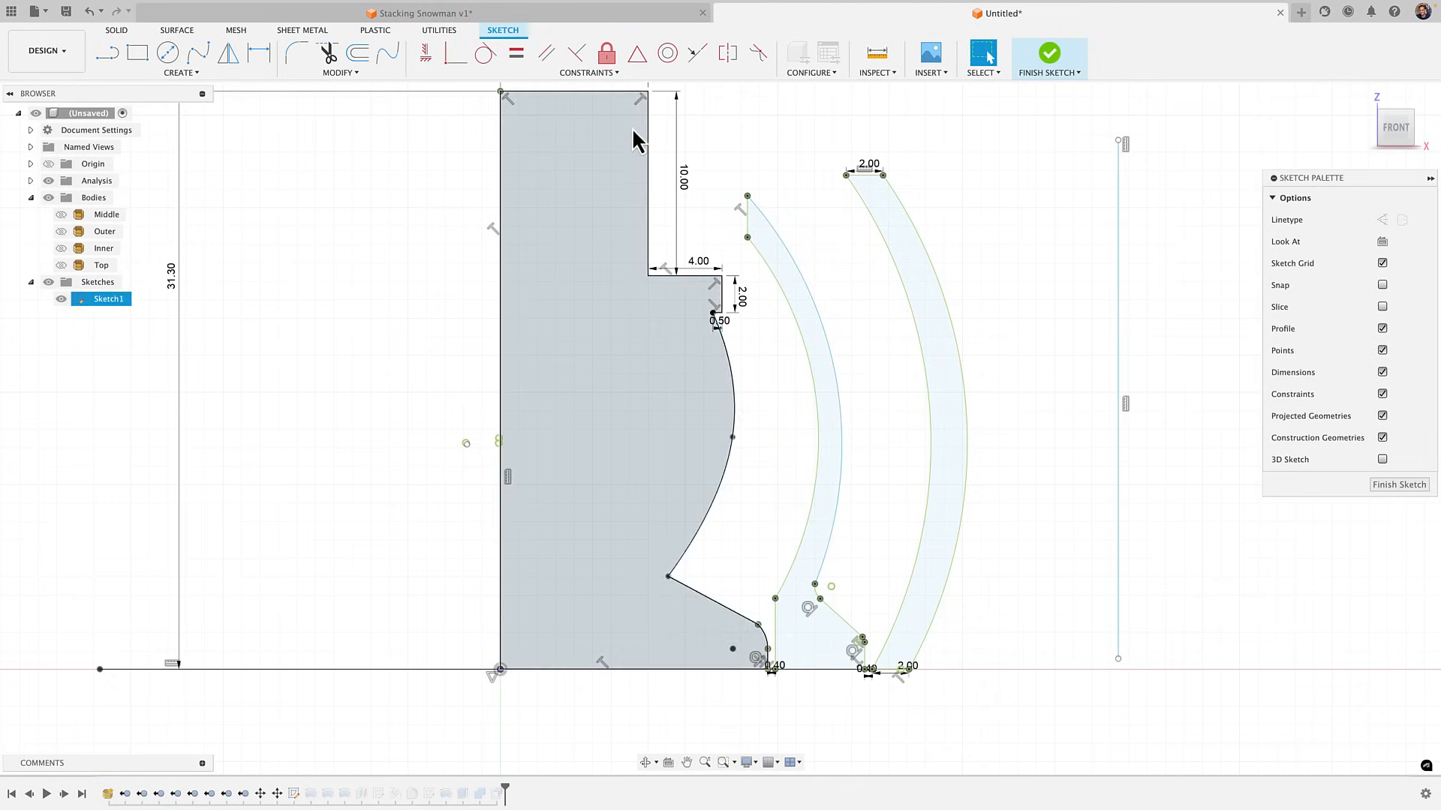
Unfix the middle profile's inner arc and pull it inward to a radius of about 19.5 mm
{"action": "left_click", "coordinate": [775, 285]}
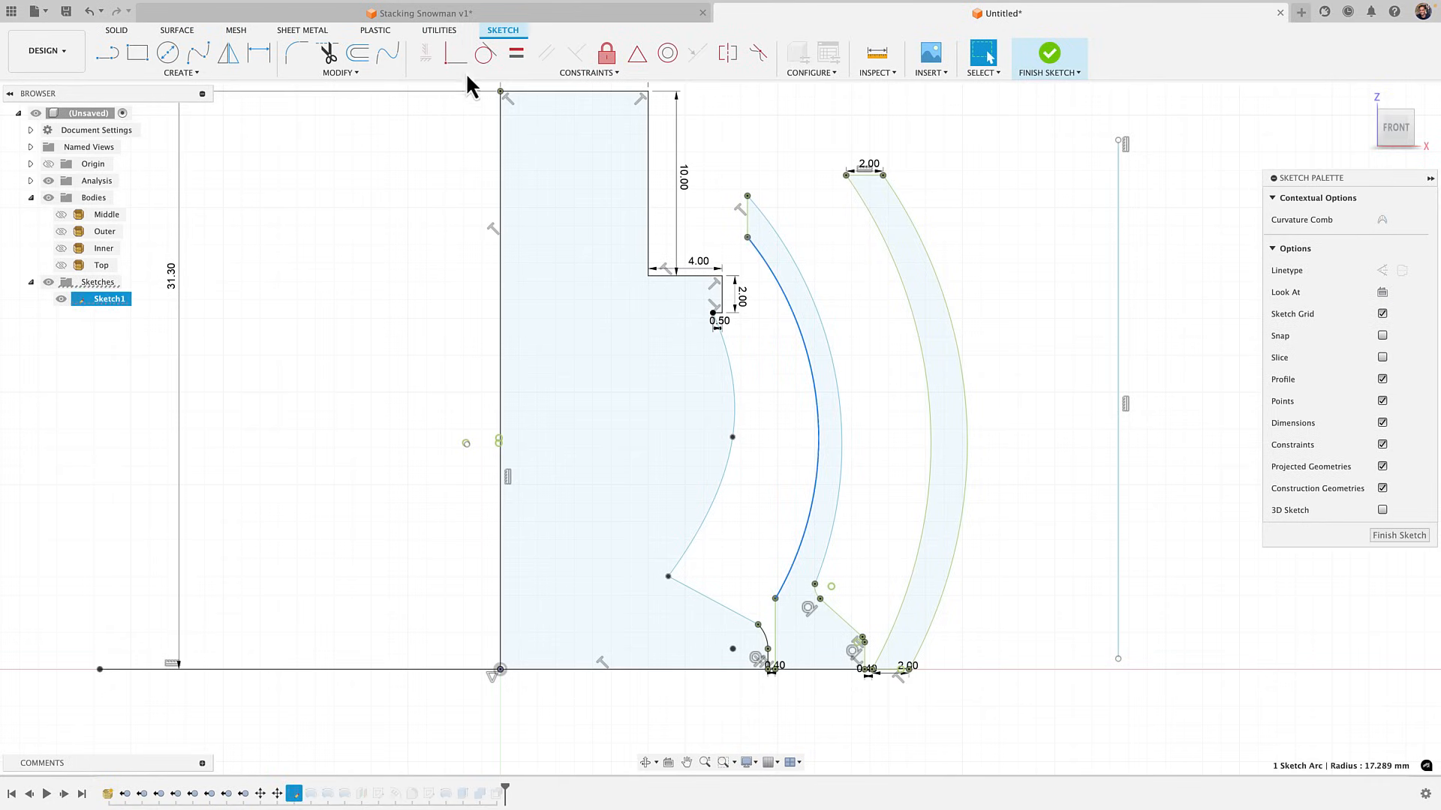
{"action": "left_click", "coordinate": [607, 53]}
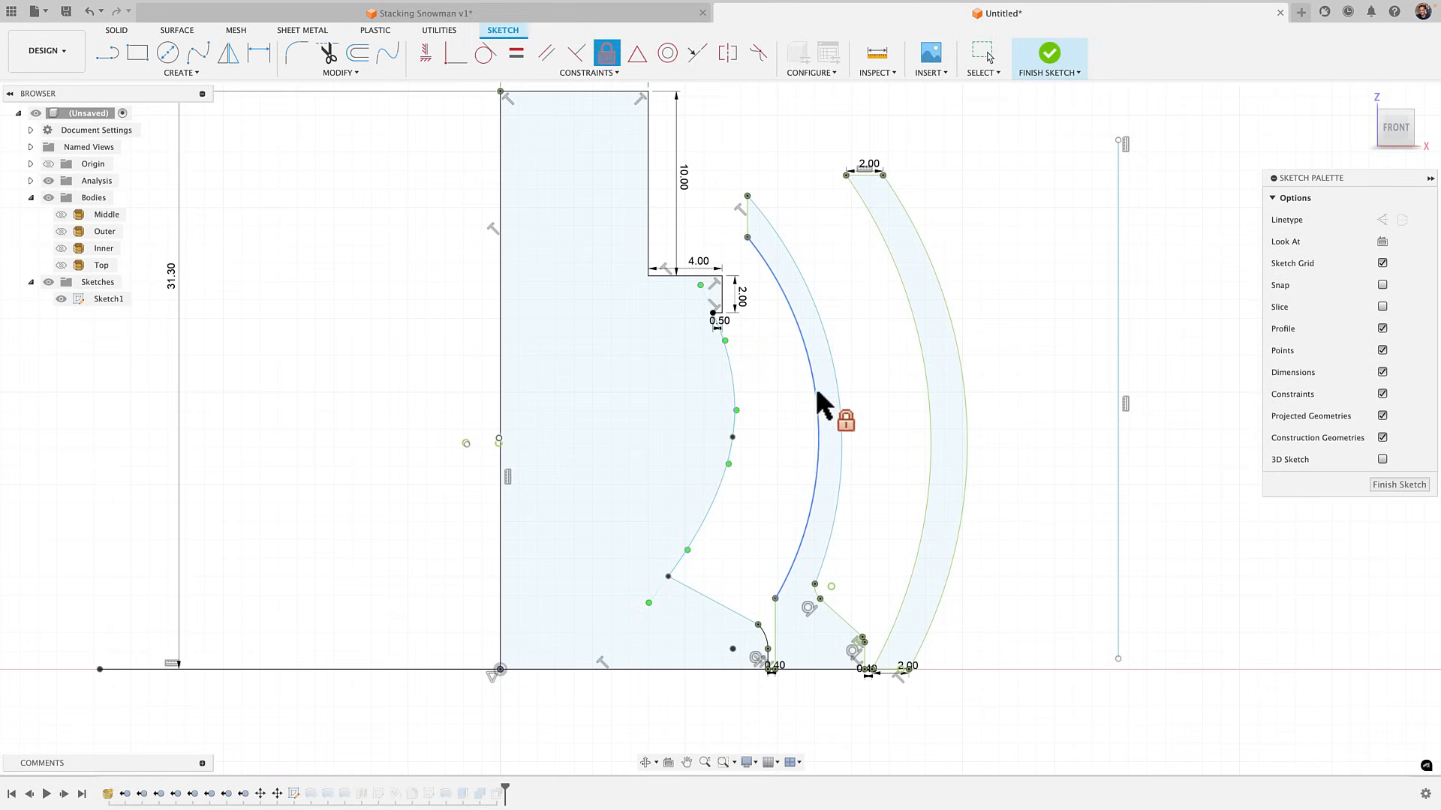
{"action": "left_click_drag", "start_coordinate": [816, 394], "coordinate": [811, 398]}
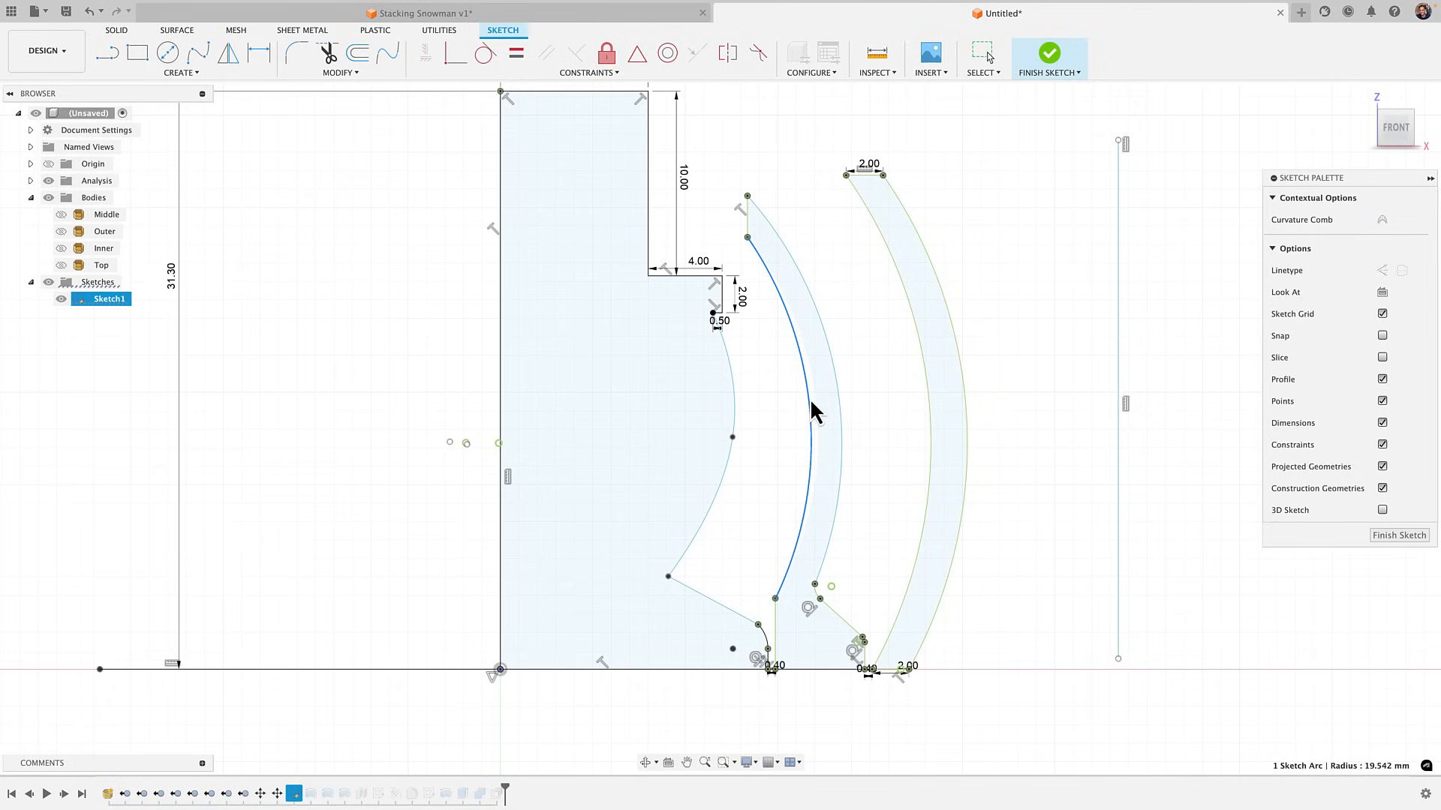
{"action": "key", "text": "Escape"}
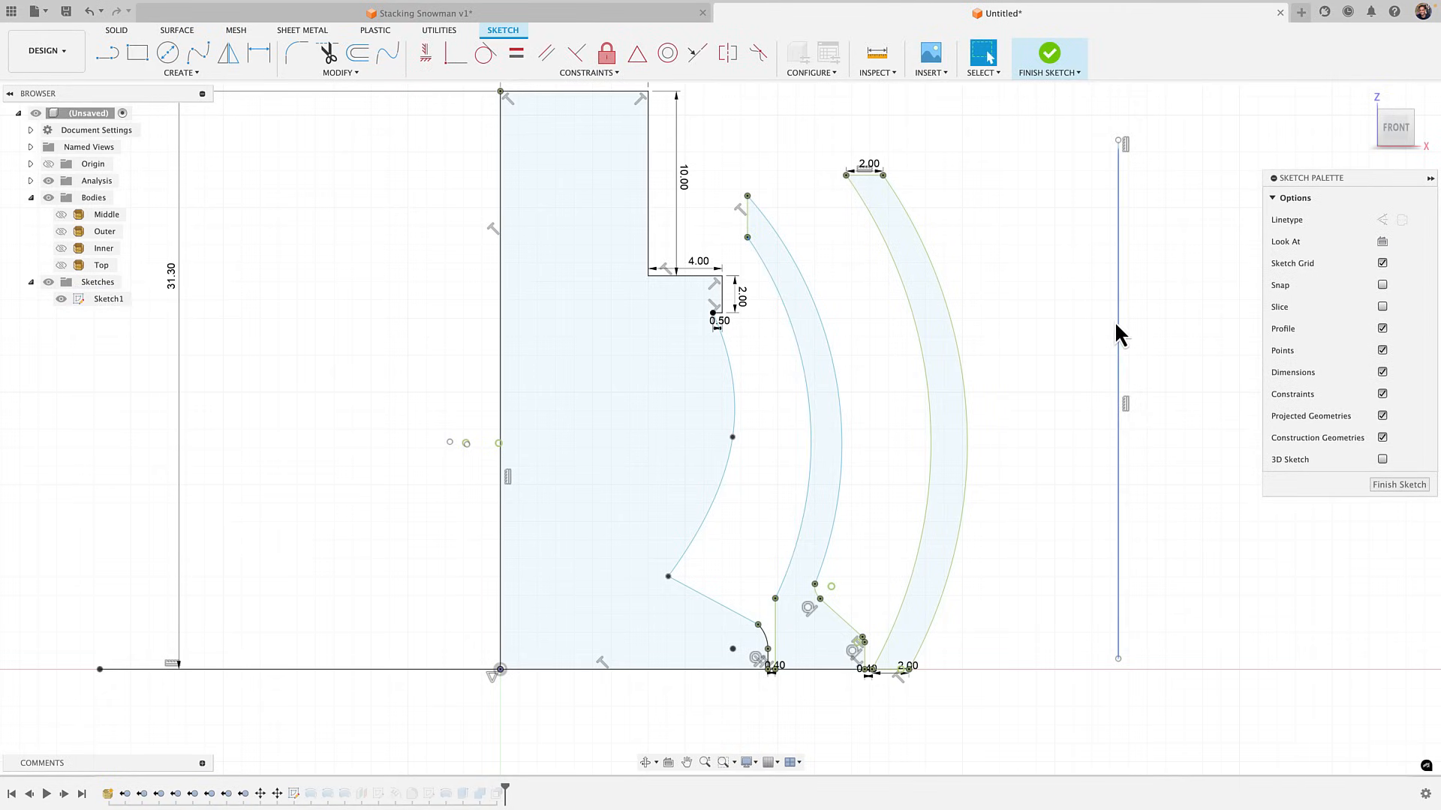
Pull the middle profile's outer arc to a radius of about 21 mm and its inner arc to about 22.7 mm
{"action": "mouse_move", "coordinate": [1116, 327]}
{"action": "left_mouse_down"}
{"action": "mouse_move", "coordinate": [737, 417]}
{"action": "mouse_move", "coordinate": [765, 420]}
{"action": "mouse_move", "coordinate": [731, 412]}
{"action": "mouse_move", "coordinate": [784, 388]}
{"action": "mouse_move", "coordinate": [1071, 380]}
{"action": "left_mouse_up"}
{"action": "key", "text": "Escape"}
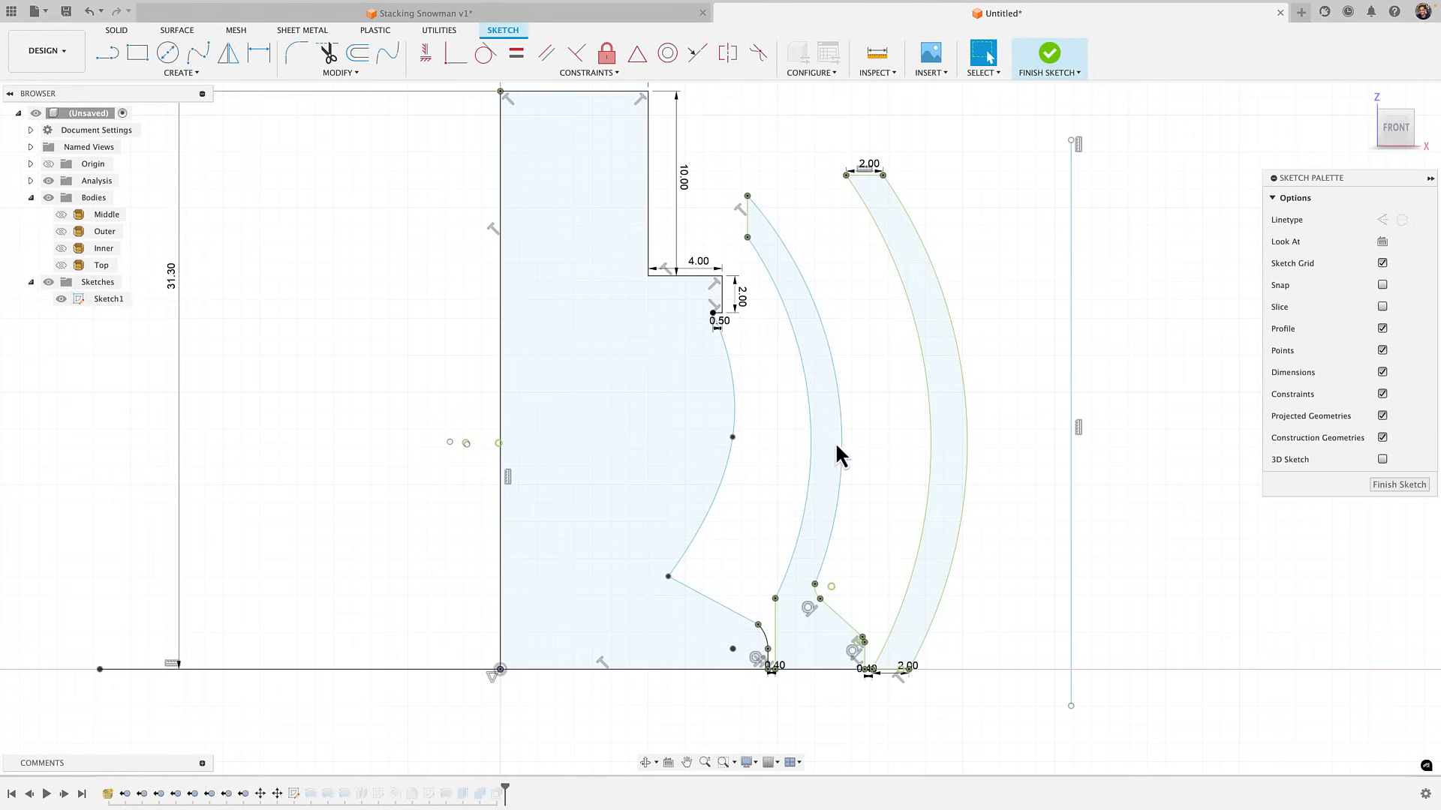
{"action": "left_click", "coordinate": [789, 328]}
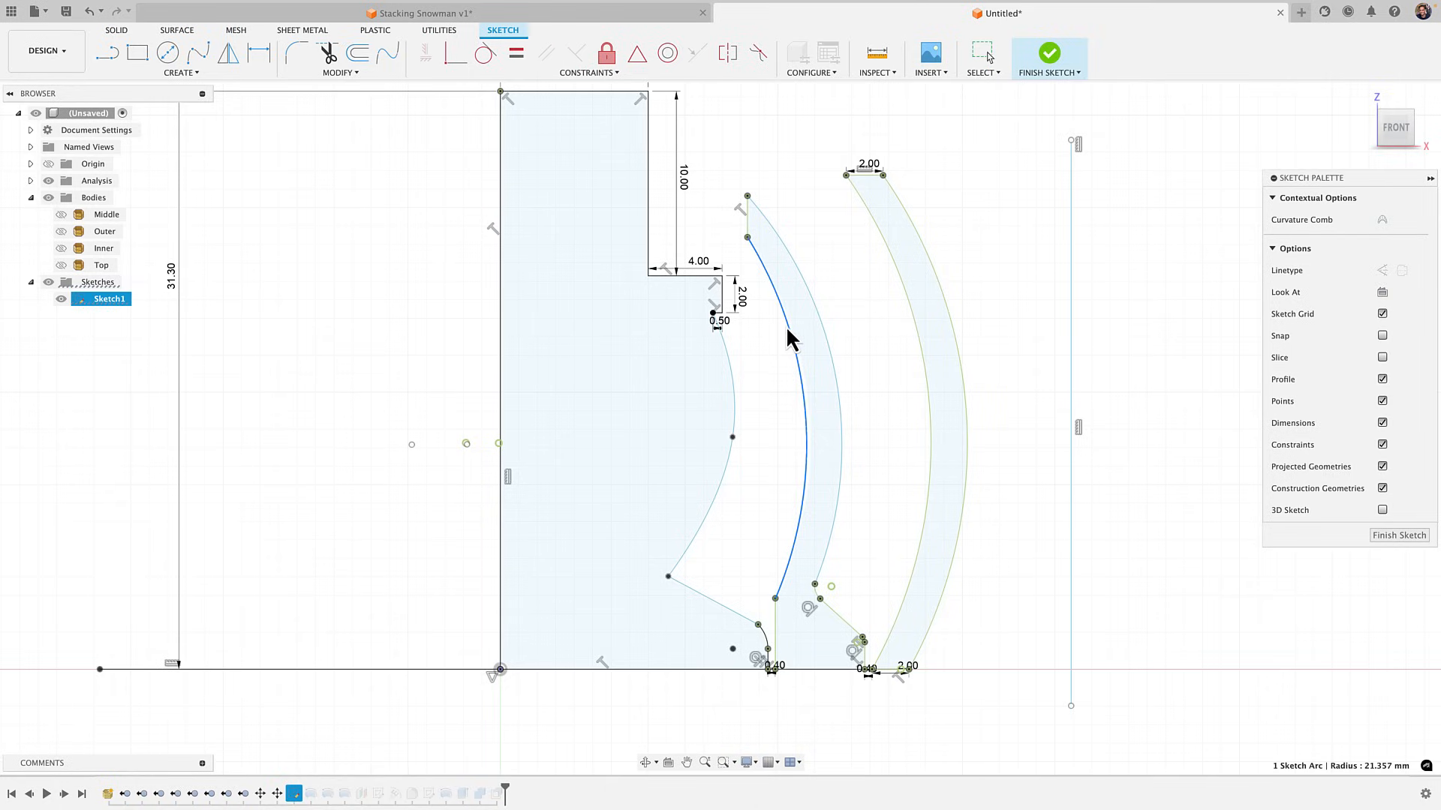
{"action": "left_click", "coordinate": [865, 278]}
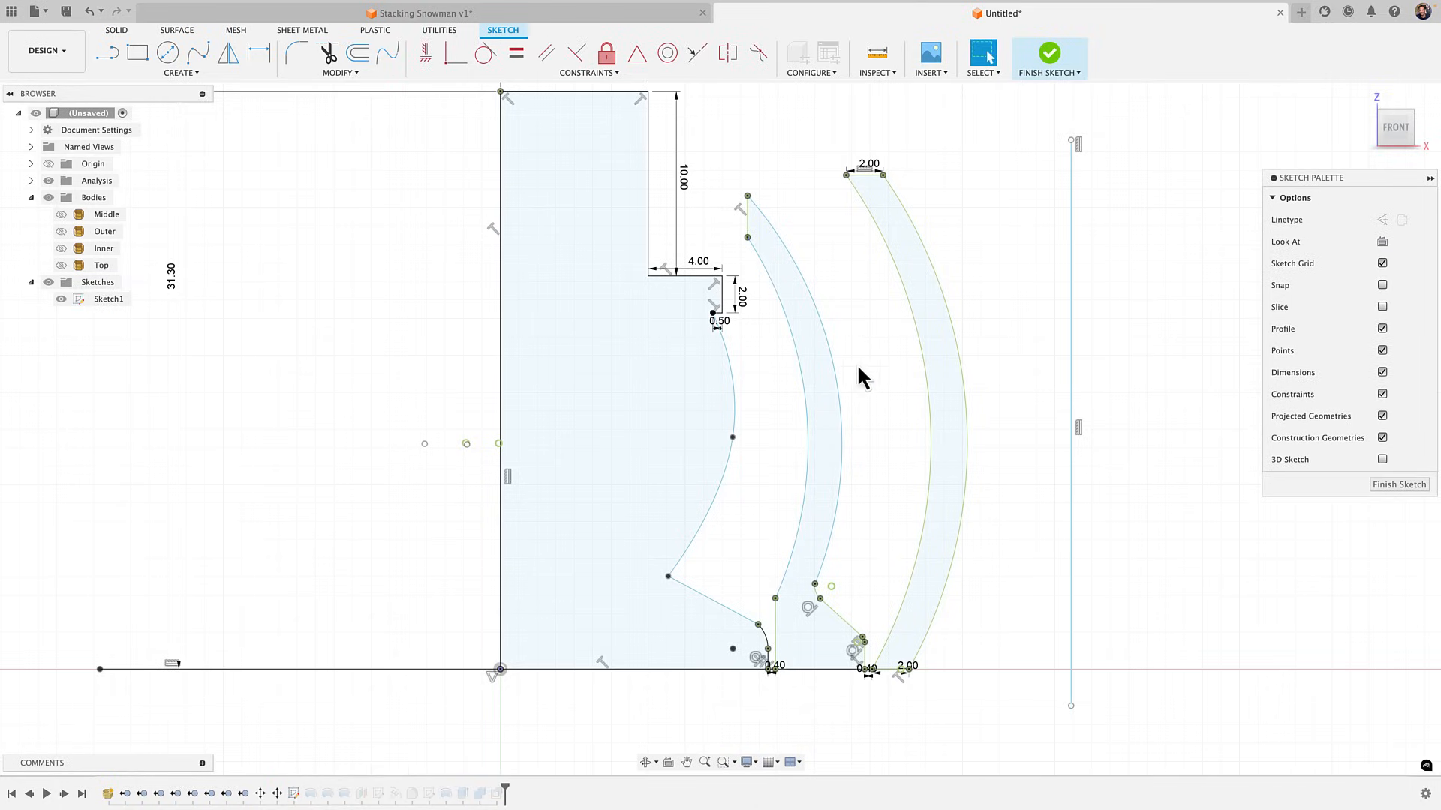
{"action": "left_click", "coordinate": [841, 406]}
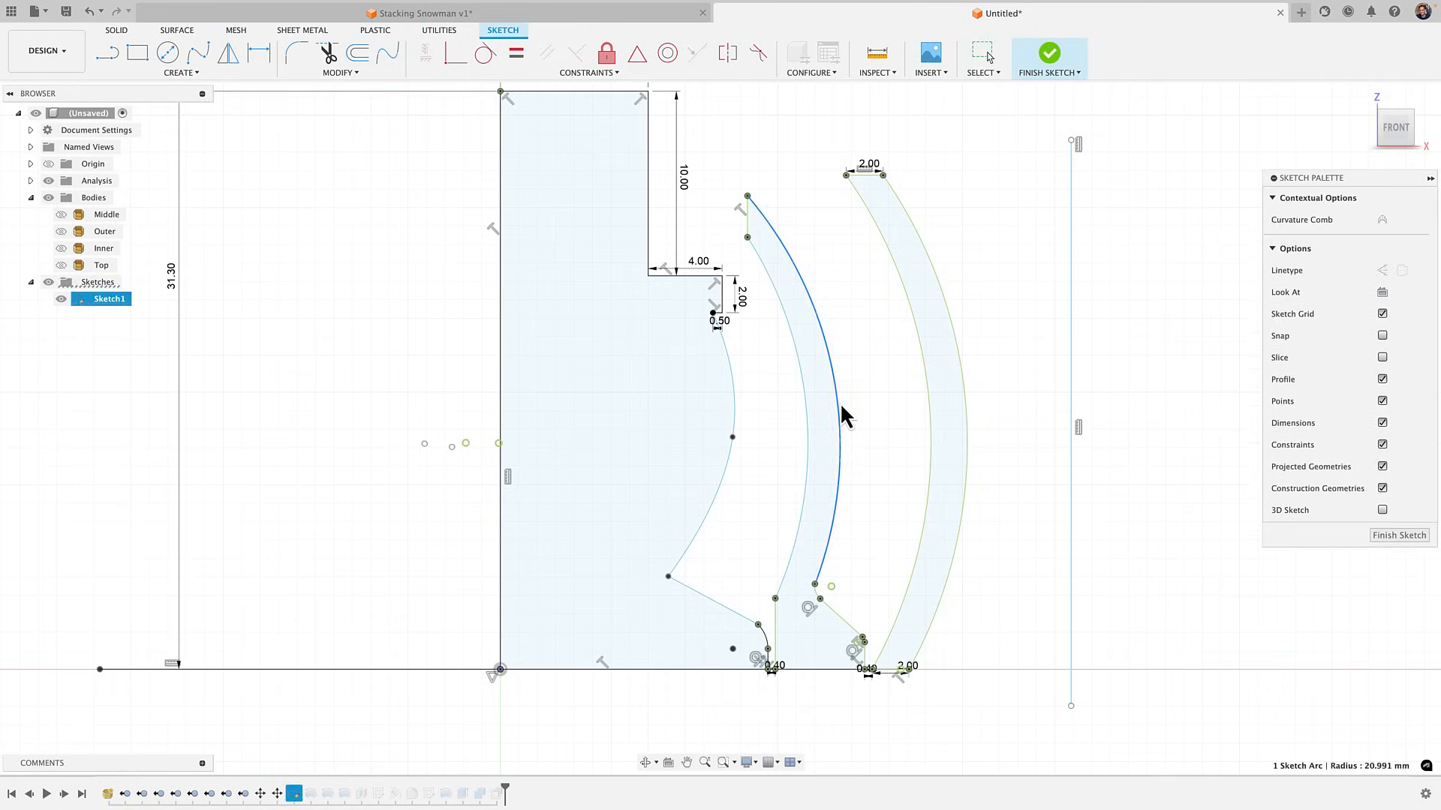
{"action": "left_click", "coordinate": [803, 415]}
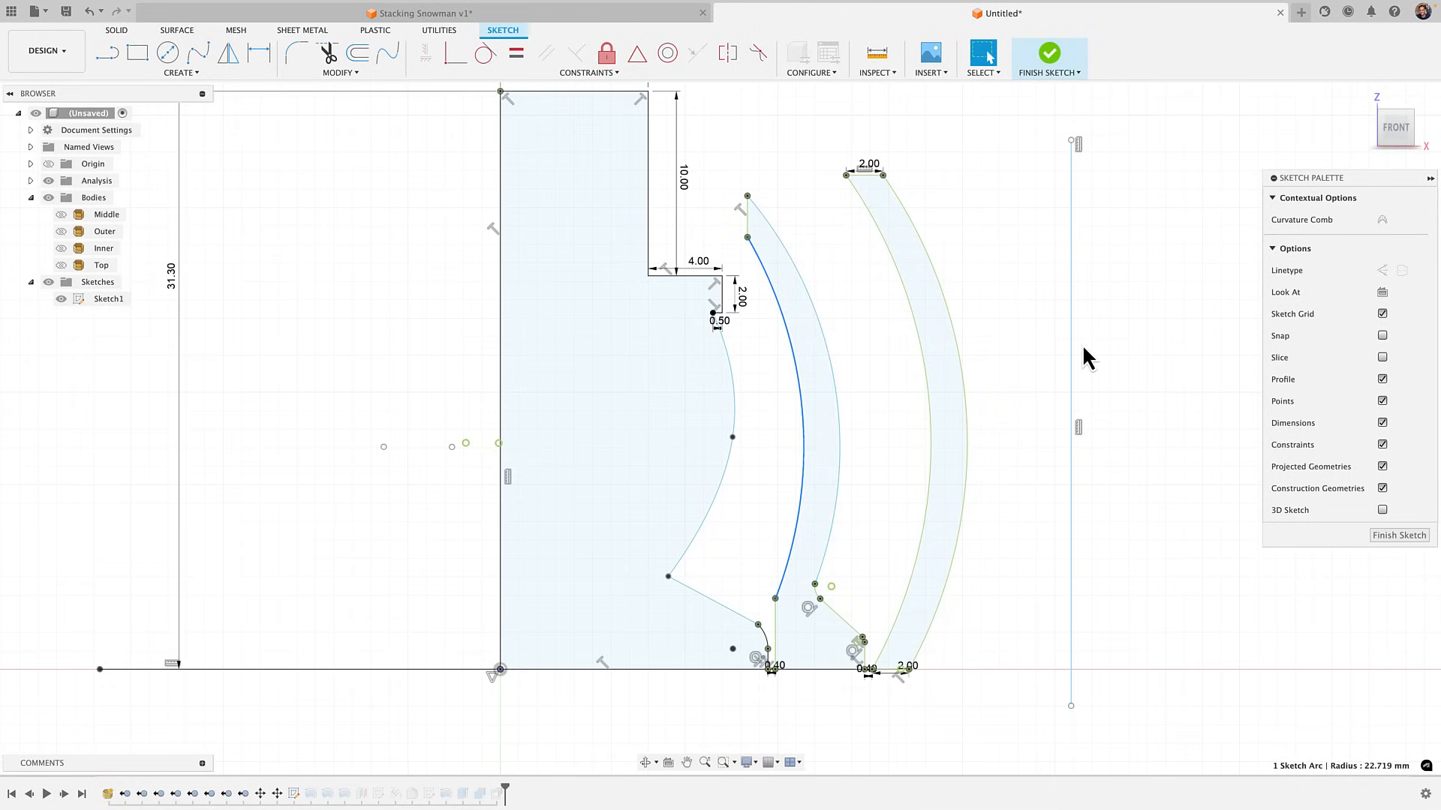
Move the vertical reference line against the widest point of the middle profile's outer arc
{"action": "left_click_drag", "start_coordinate": [1073, 365], "coordinate": [840, 402]}
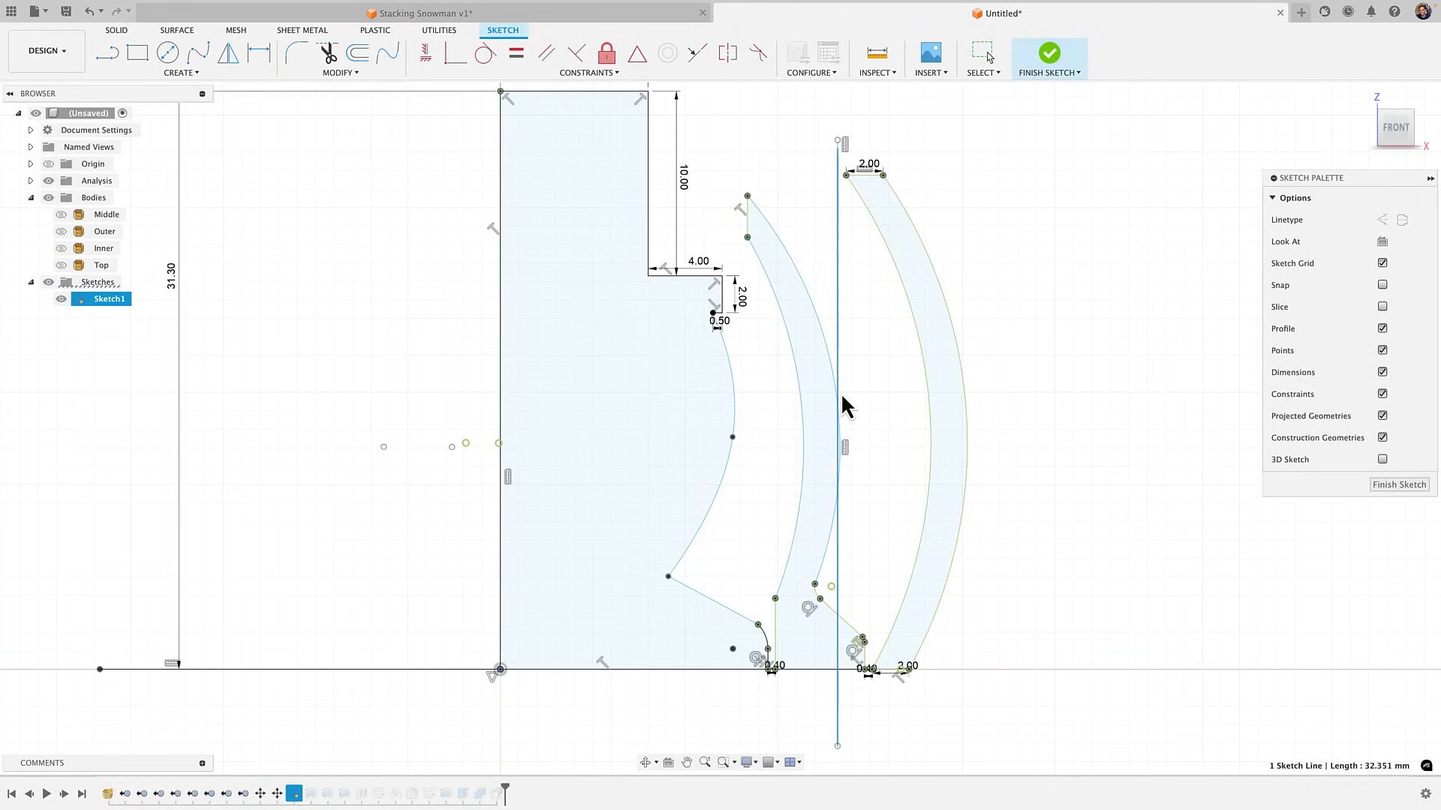
{"action": "left_click", "coordinate": [855, 301]}
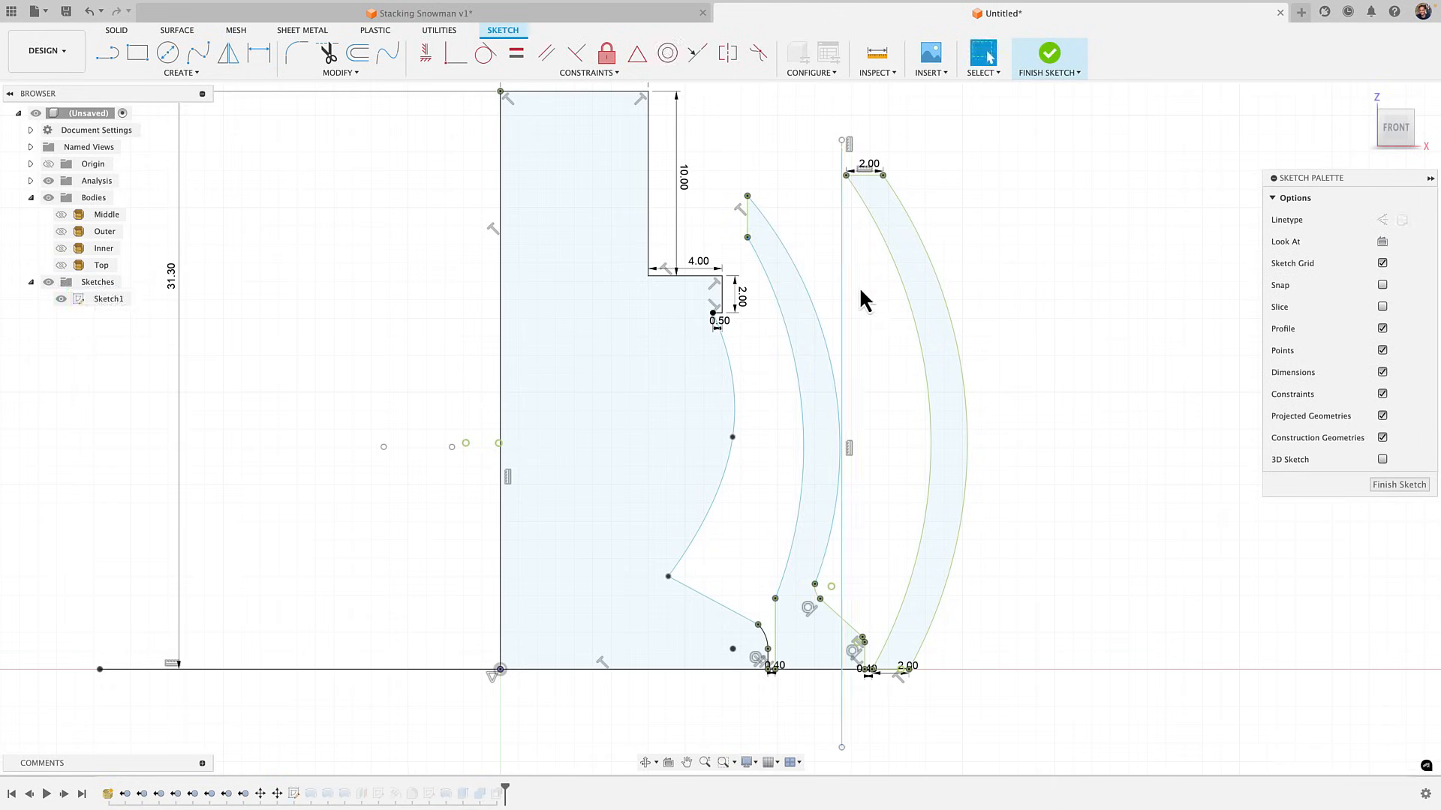
{"action": "scroll", "coordinate": [846, 307], "scroll_direction": "up", "scroll_amount": 2}
{"action": "left_click_drag", "start_coordinate": [837, 323], "coordinate": [835, 324]}
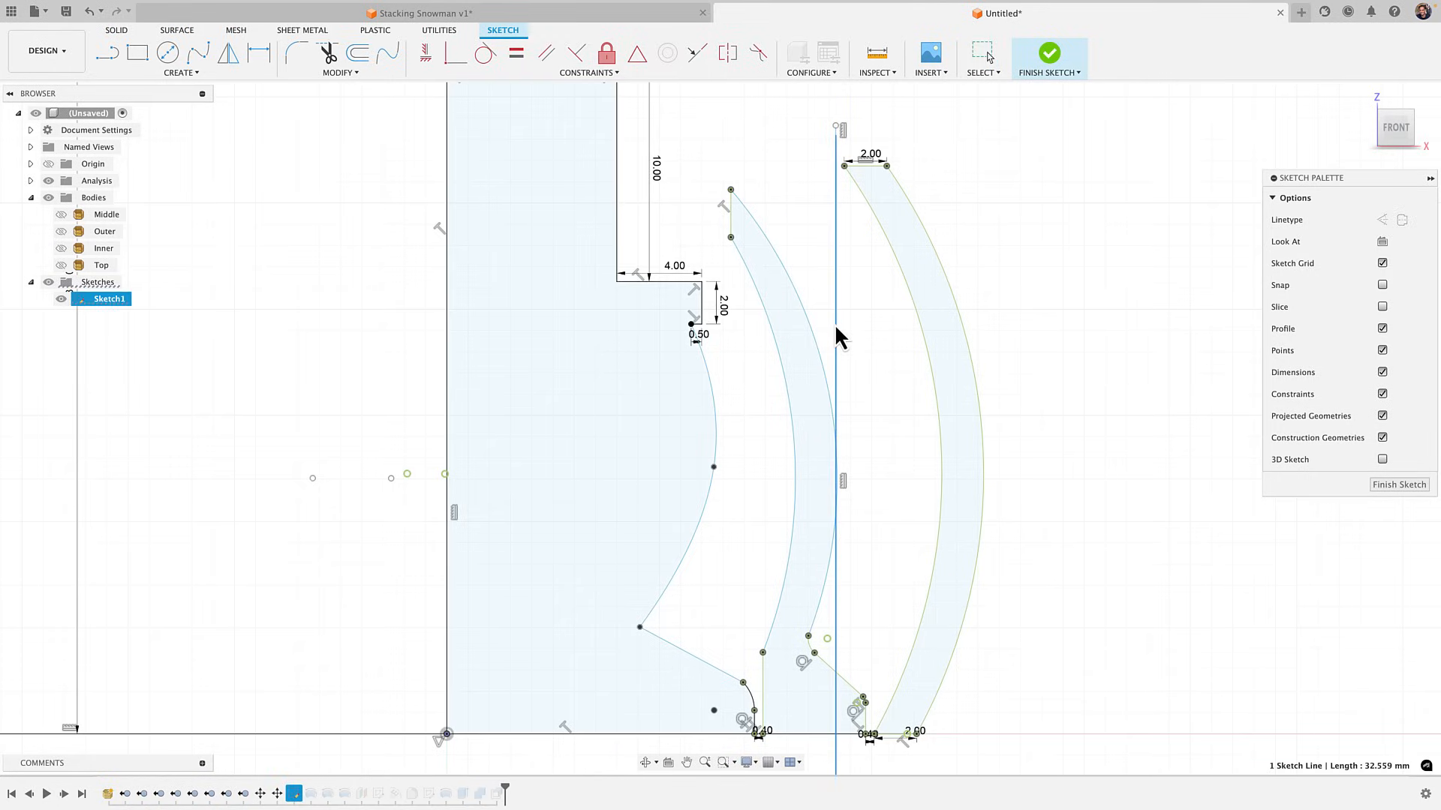
{"action": "left_click", "coordinate": [866, 302]}
Measure the distance between the outer profile's inner rim point and the vertical reference line
{"action": "middle_click_drag", "start_coordinate": [862, 227], "coordinate": [852, 338]}
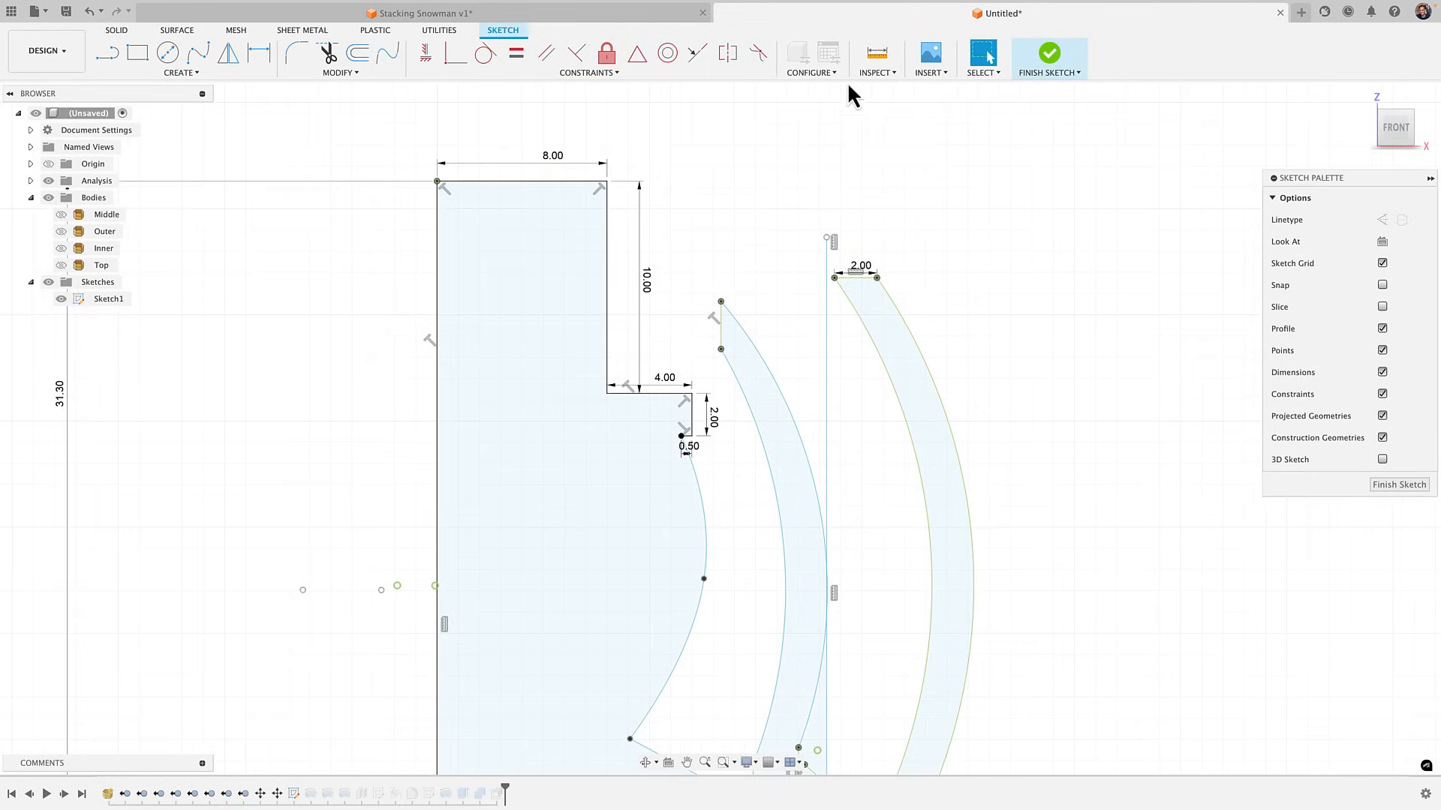
{"action": "left_click", "coordinate": [874, 56]}
{"action": "scroll", "coordinate": [839, 270], "scroll_direction": "up", "scroll_amount": 2}
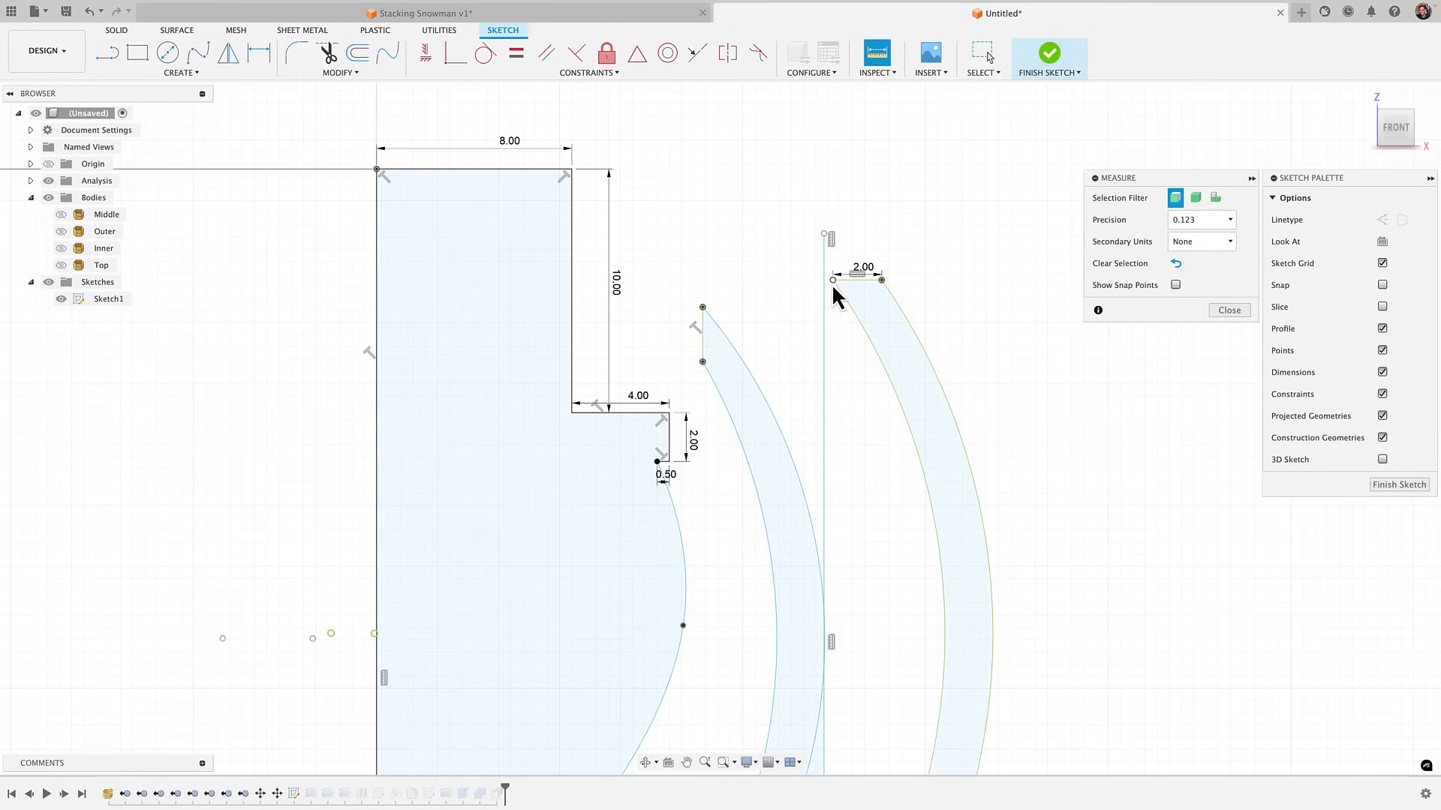
{"action": "left_click", "coordinate": [832, 280]}
{"action": "left_click", "coordinate": [824, 295]}
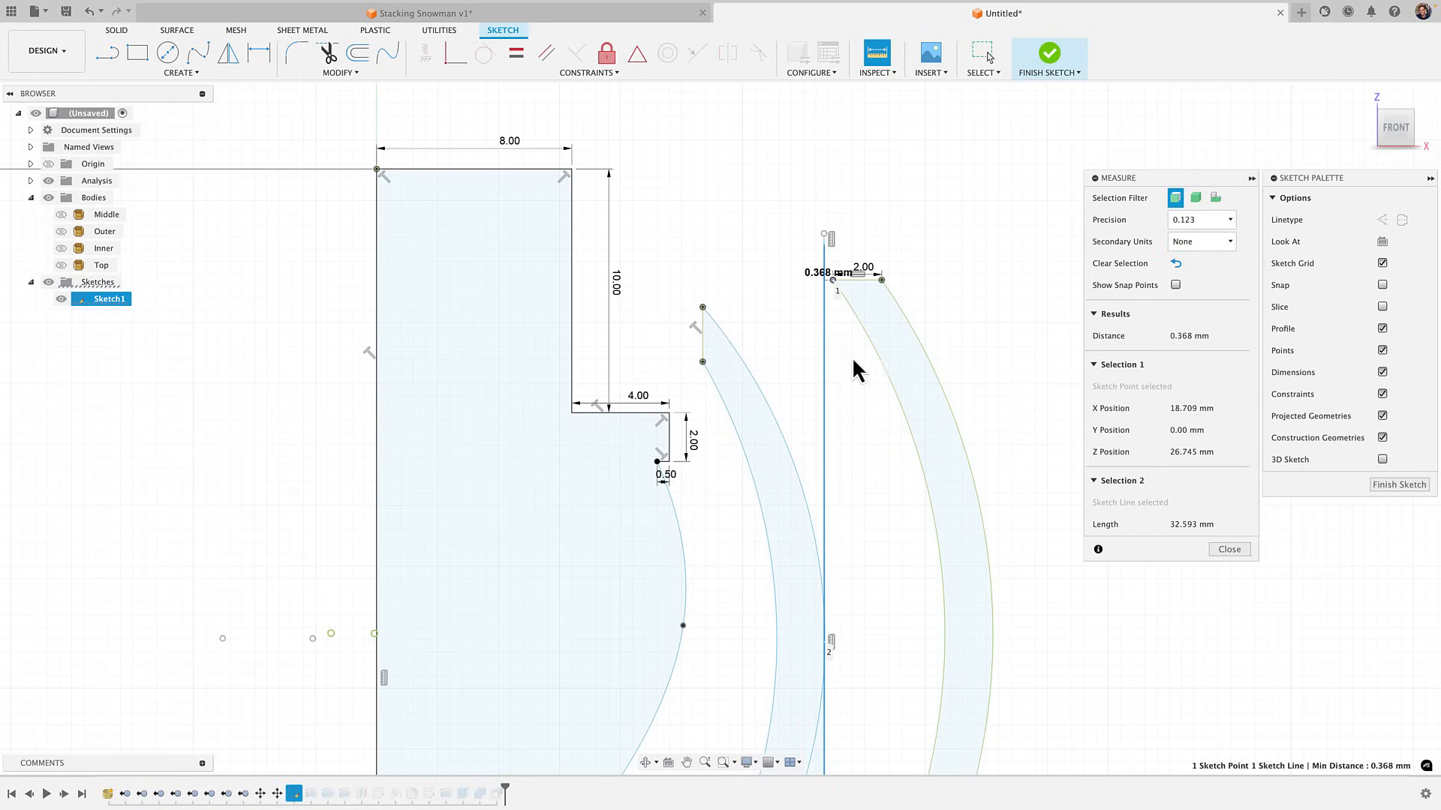
{"action": "key", "text": "Escape"}
Pull both the outer and inner arcs of the middle profile slightly further inward
{"action": "scroll", "coordinate": [881, 499], "scroll_direction": "down", "scroll_amount": 5}
{"action": "middle_click_drag", "start_coordinate": [881, 499], "coordinate": [884, 446]}
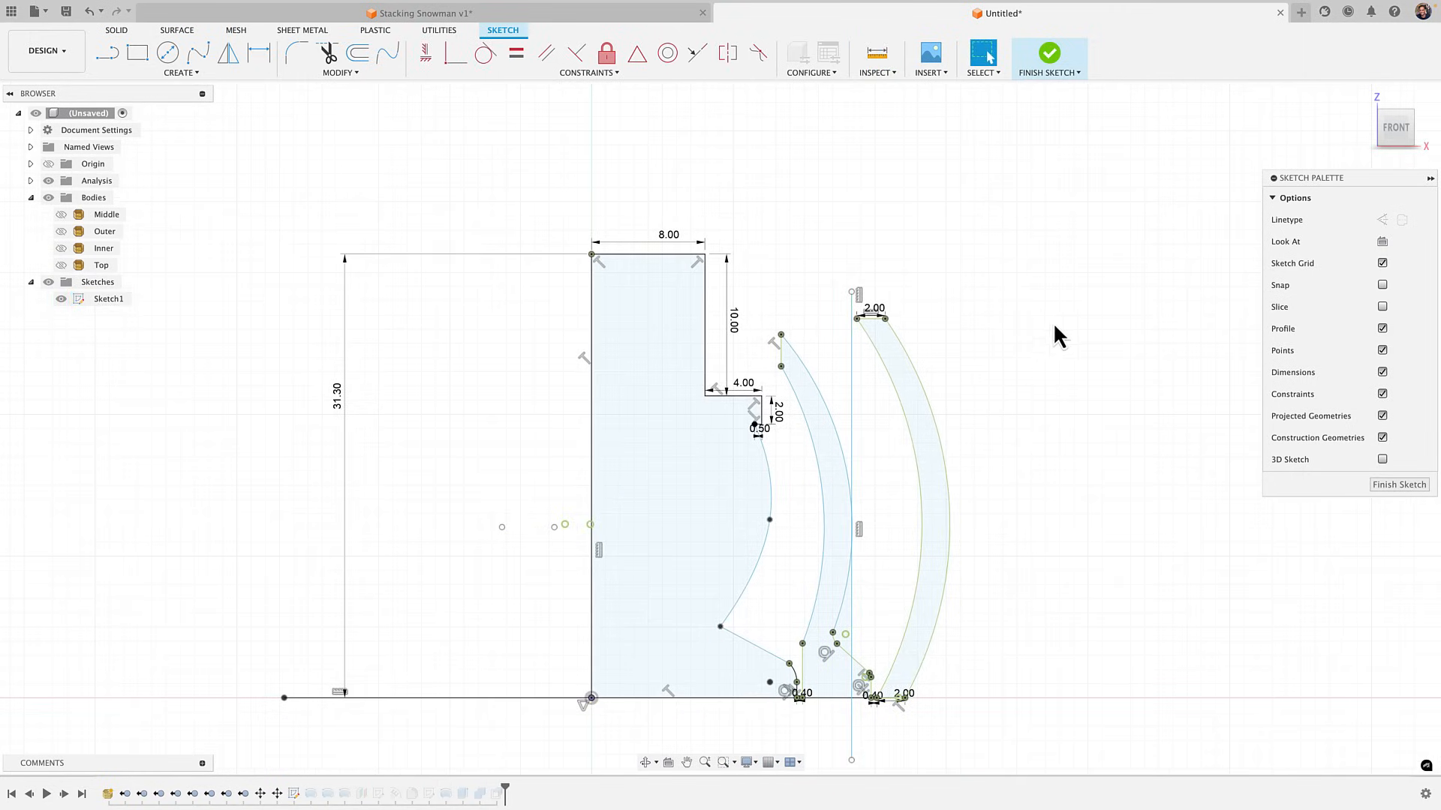
{"action": "scroll", "coordinate": [897, 529], "scroll_direction": "up", "scroll_amount": 5}
{"action": "left_click", "coordinate": [777, 385]}
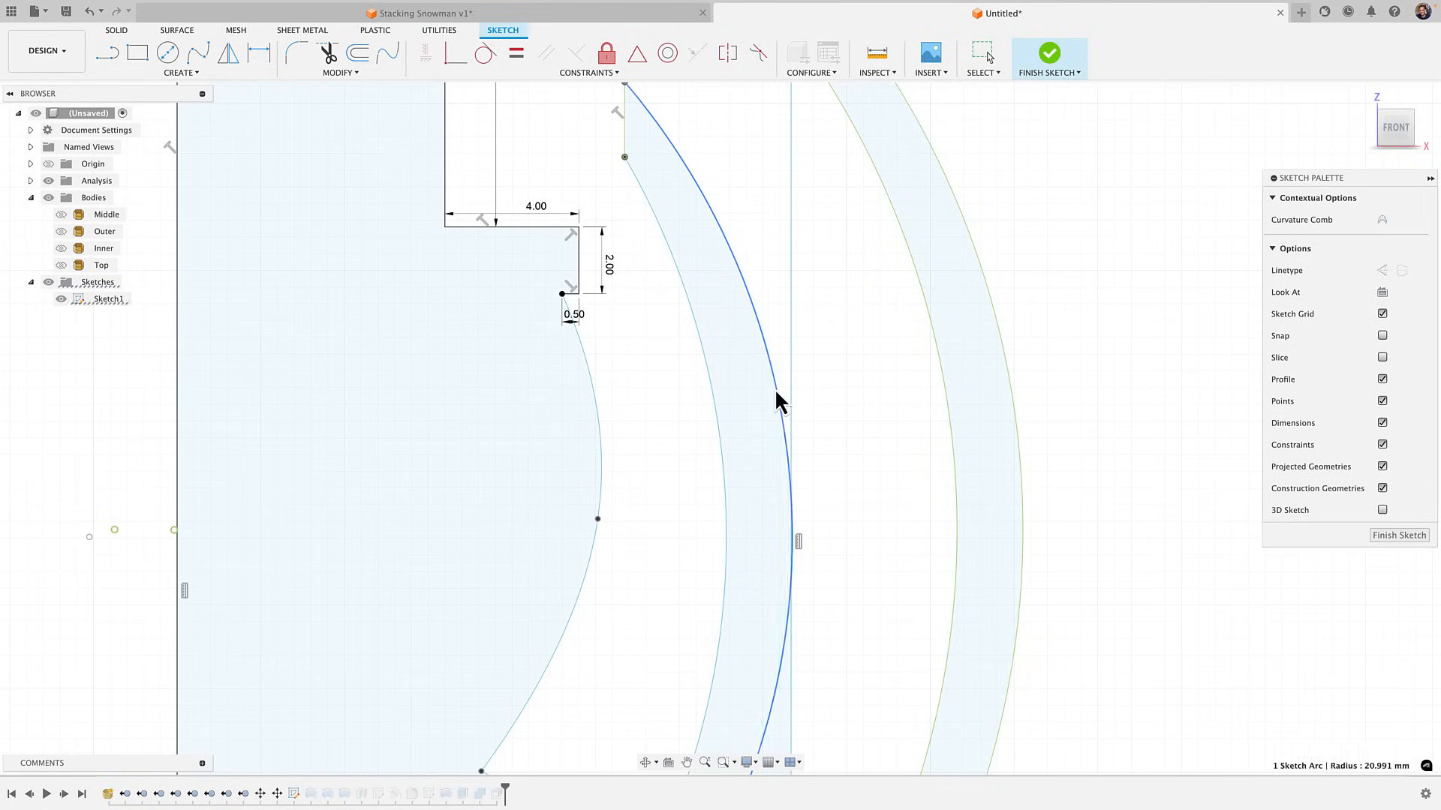
{"action": "left_click", "coordinate": [719, 453]}
{"action": "left_click", "coordinate": [852, 465]}
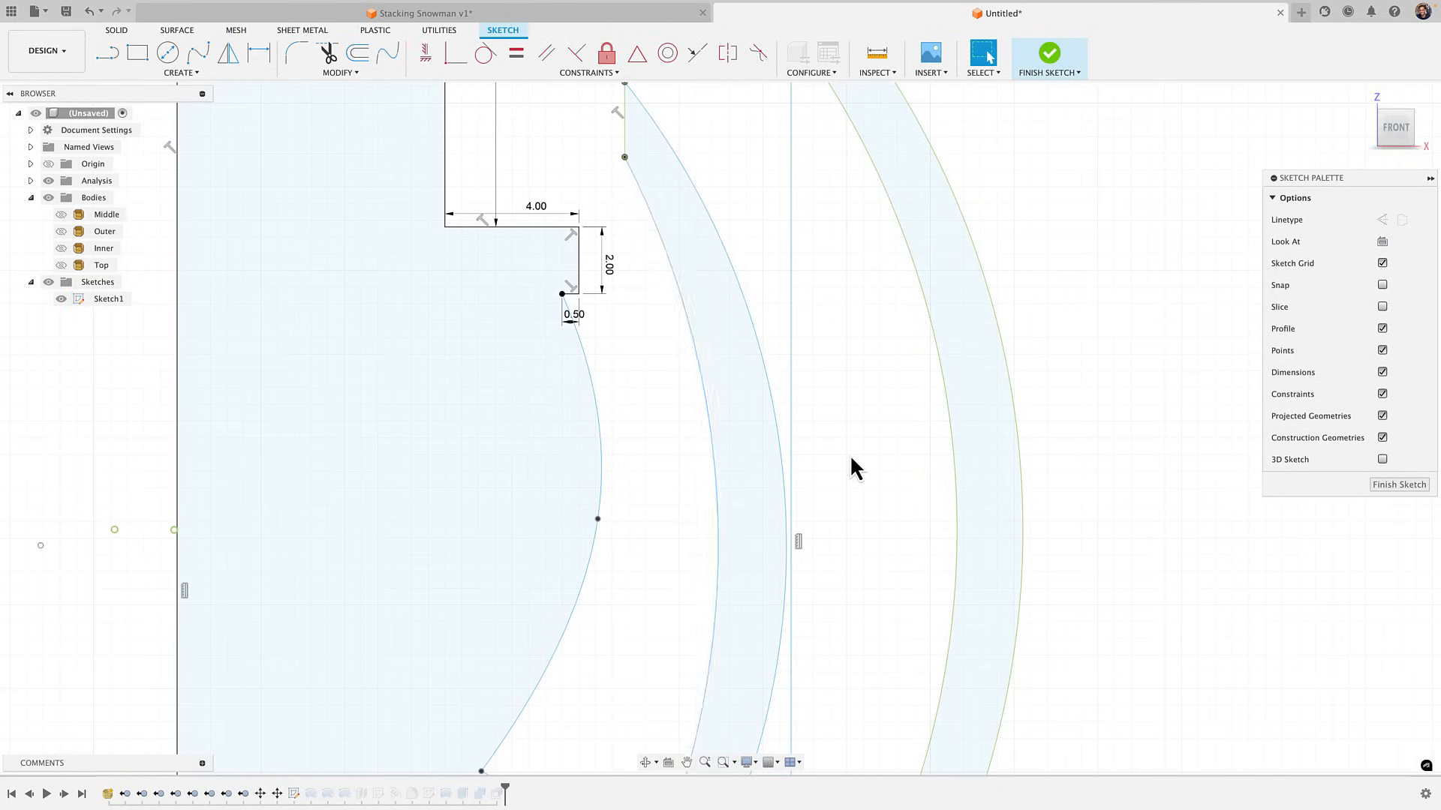
Move the vertical reference line outside all the profiles and finish the sketch
{"action": "scroll", "coordinate": [852, 458], "scroll_direction": "down", "scroll_amount": 3}
{"action": "left_click_drag", "start_coordinate": [833, 241], "coordinate": [1014, 217]}
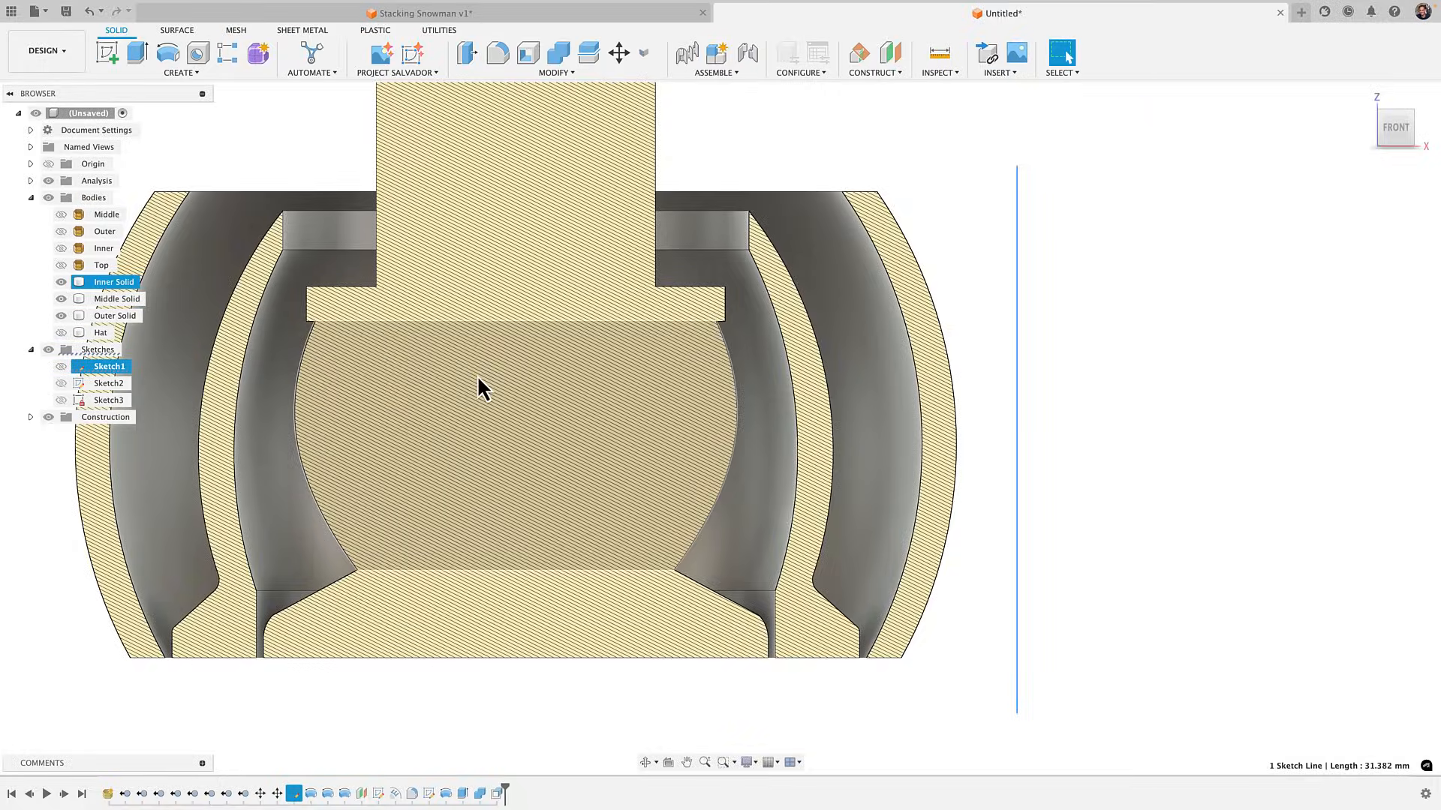
{"action": "mouse_move", "coordinate": [476, 377]}
{"action": "middle_mouse_down", "text": "shift"}
{"action": "mouse_move", "coordinate": [557, 398]}
{"action": "mouse_move", "coordinate": [513, 435]}
{"action": "mouse_move", "coordinate": [295, 395]}
{"action": "middle_mouse_up", "text": "shift"}
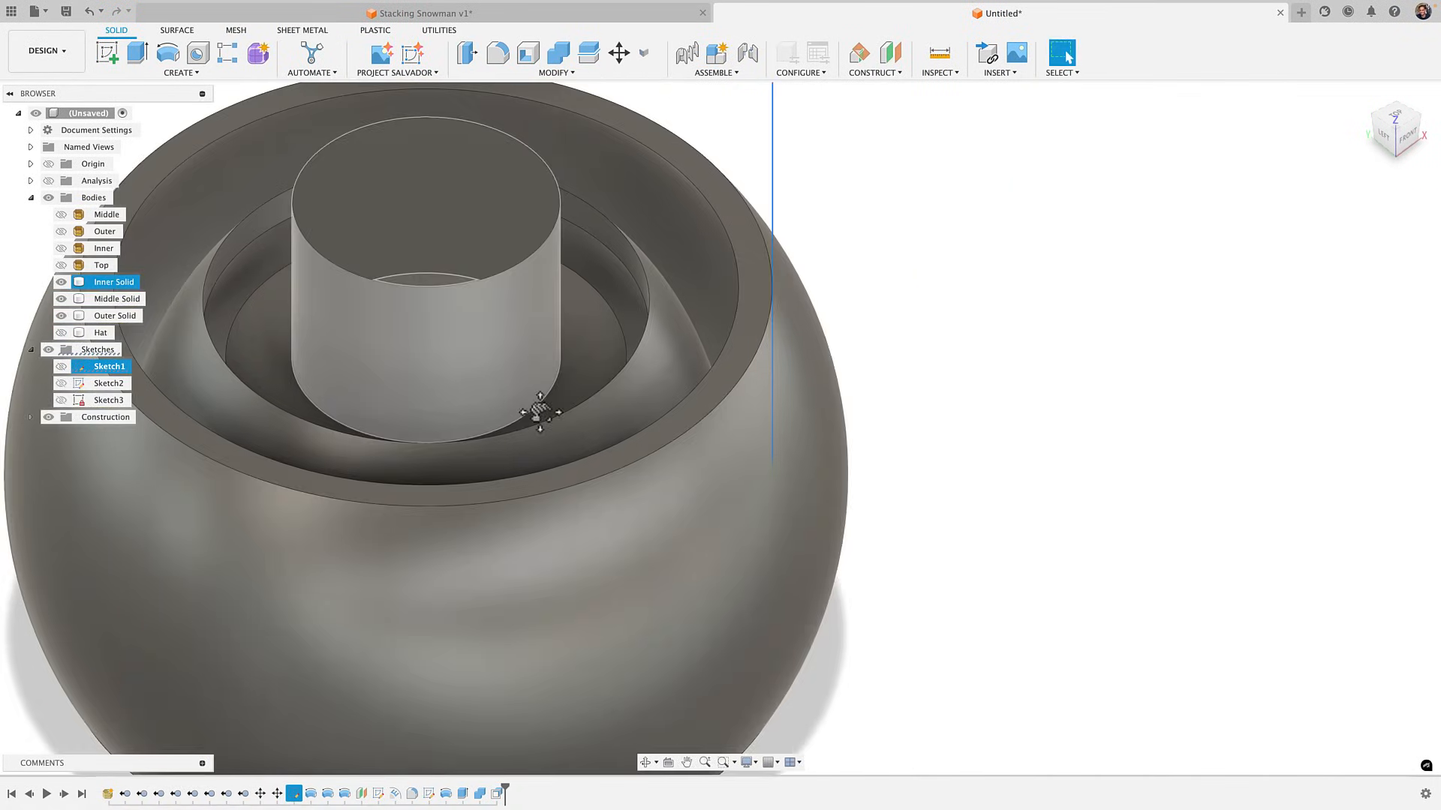
{"action": "middle_click_drag", "start_coordinate": [538, 414], "coordinate": [657, 412]}
{"action": "scroll", "coordinate": [786, 503], "scroll_direction": "down", "scroll_amount": 5}
{"action": "middle_click_drag", "start_coordinate": [787, 503], "coordinate": [777, 440]}
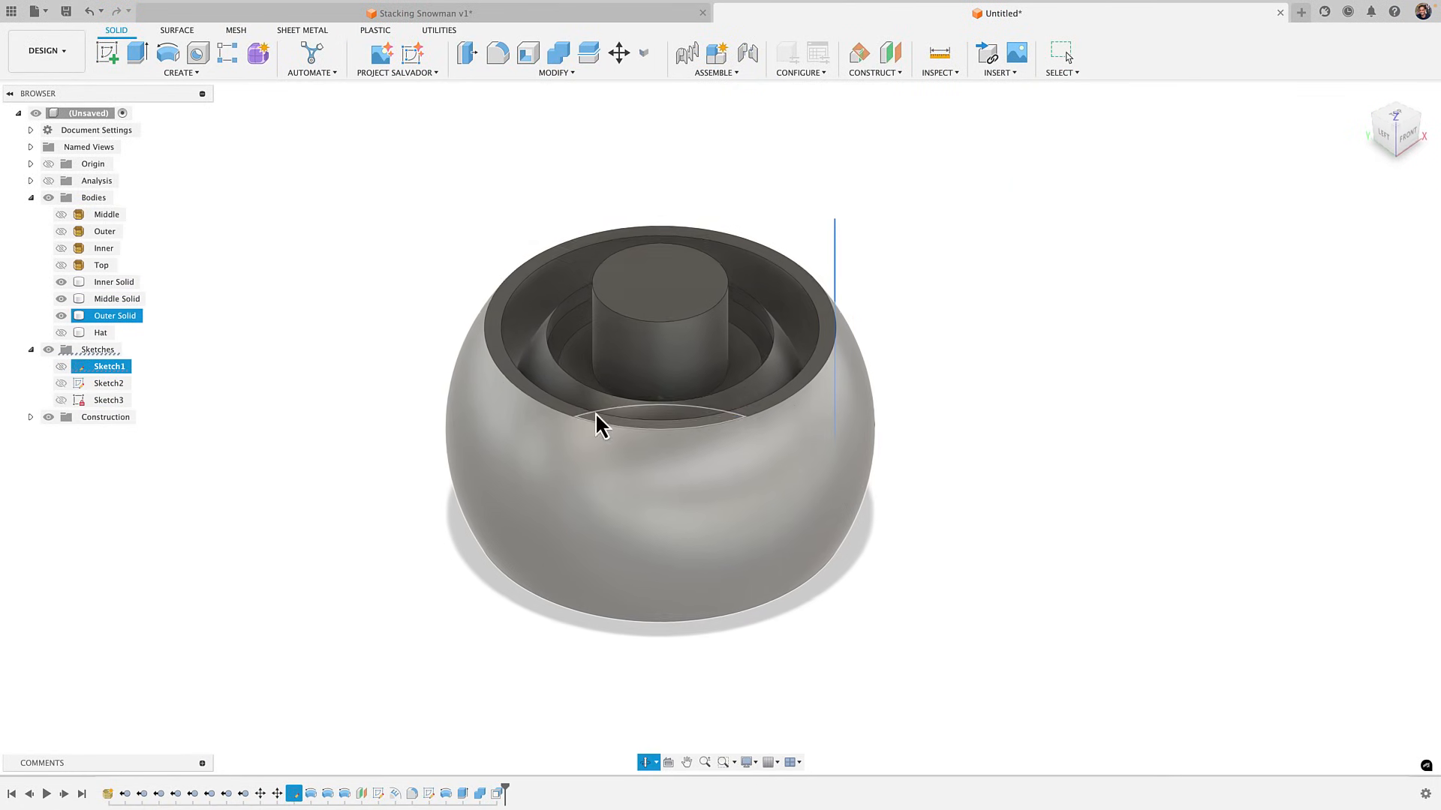
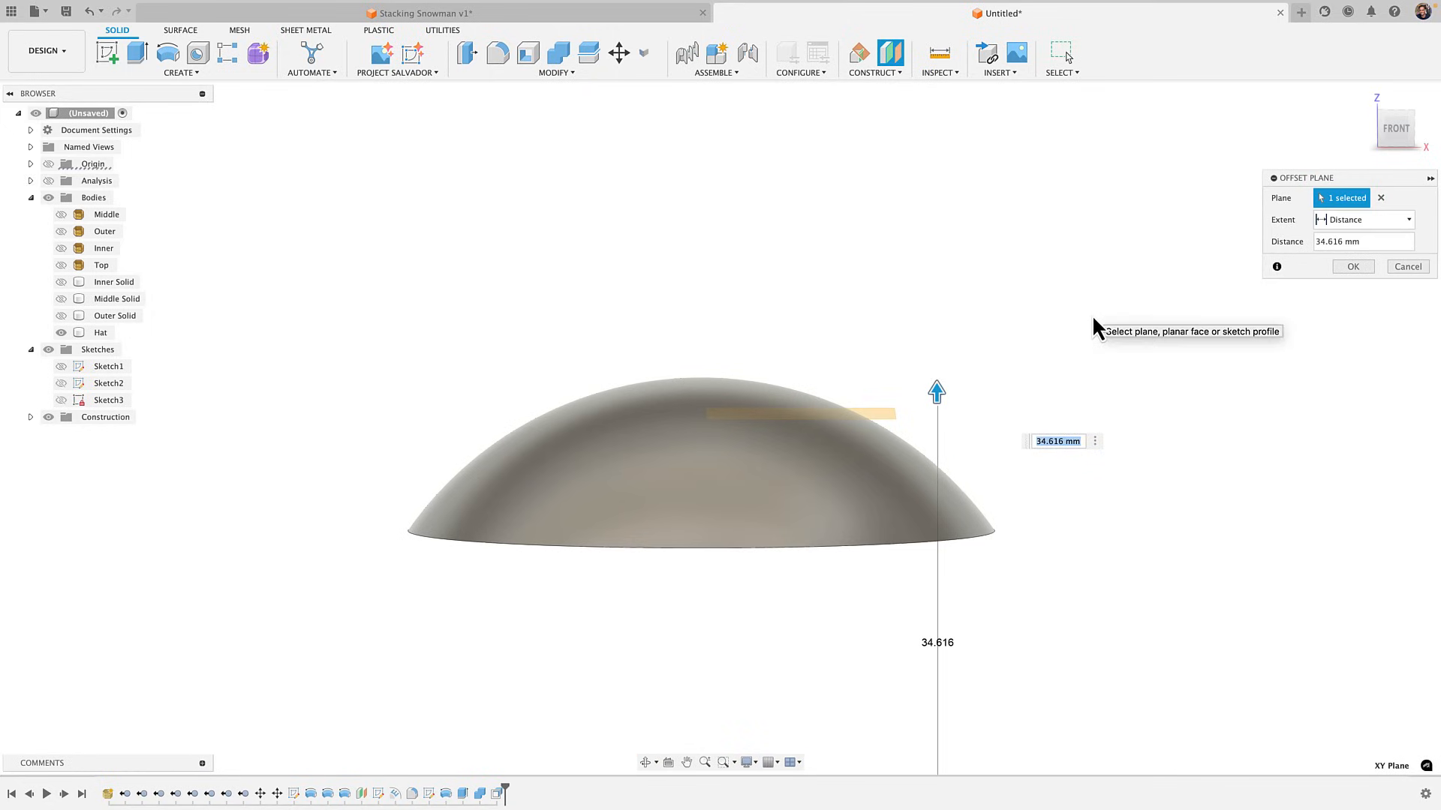
Create a construction plane offset 35 mm from the XY plane and start a sketch on it
{"action": "type", "text": "35"}
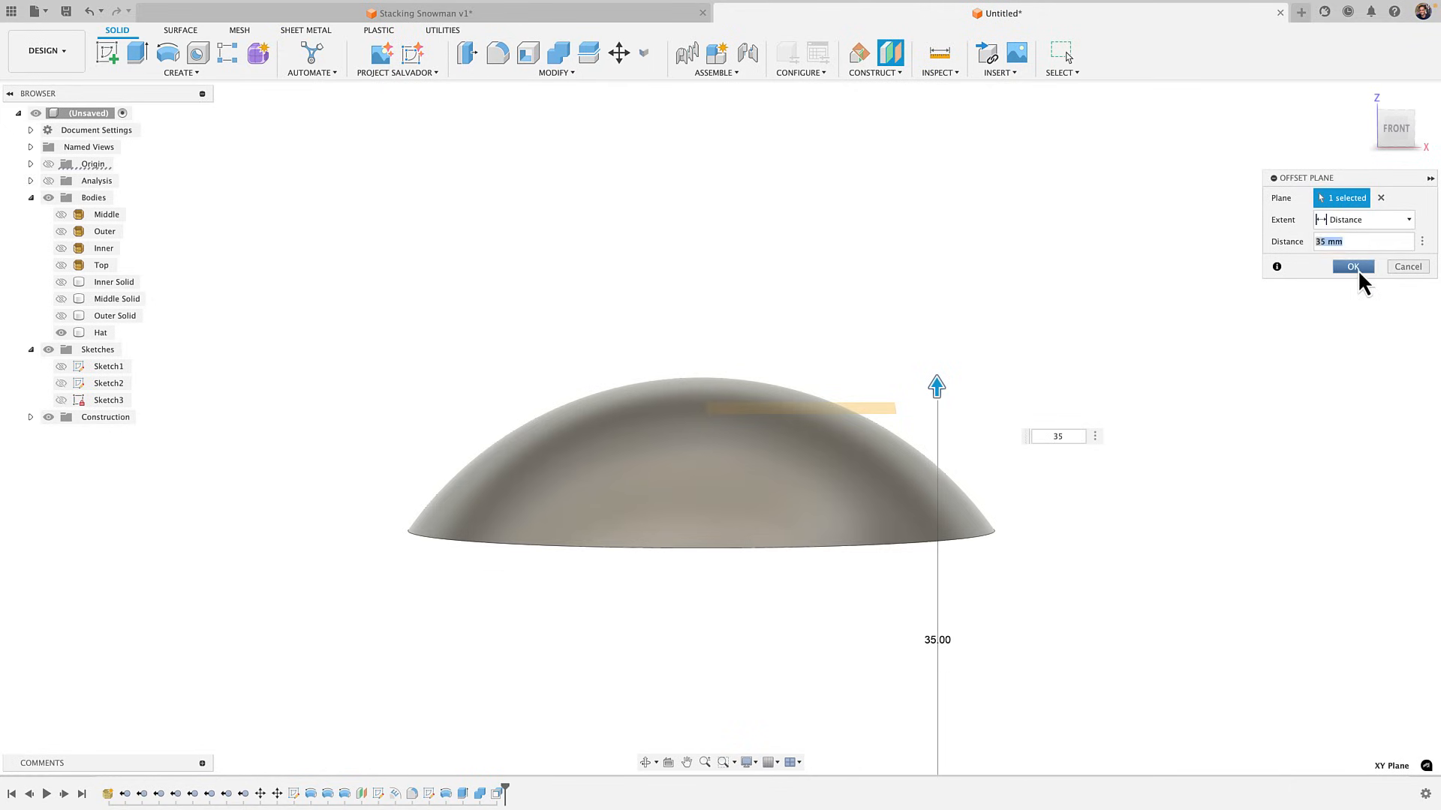
{"action": "left_click", "coordinate": [1352, 267]}
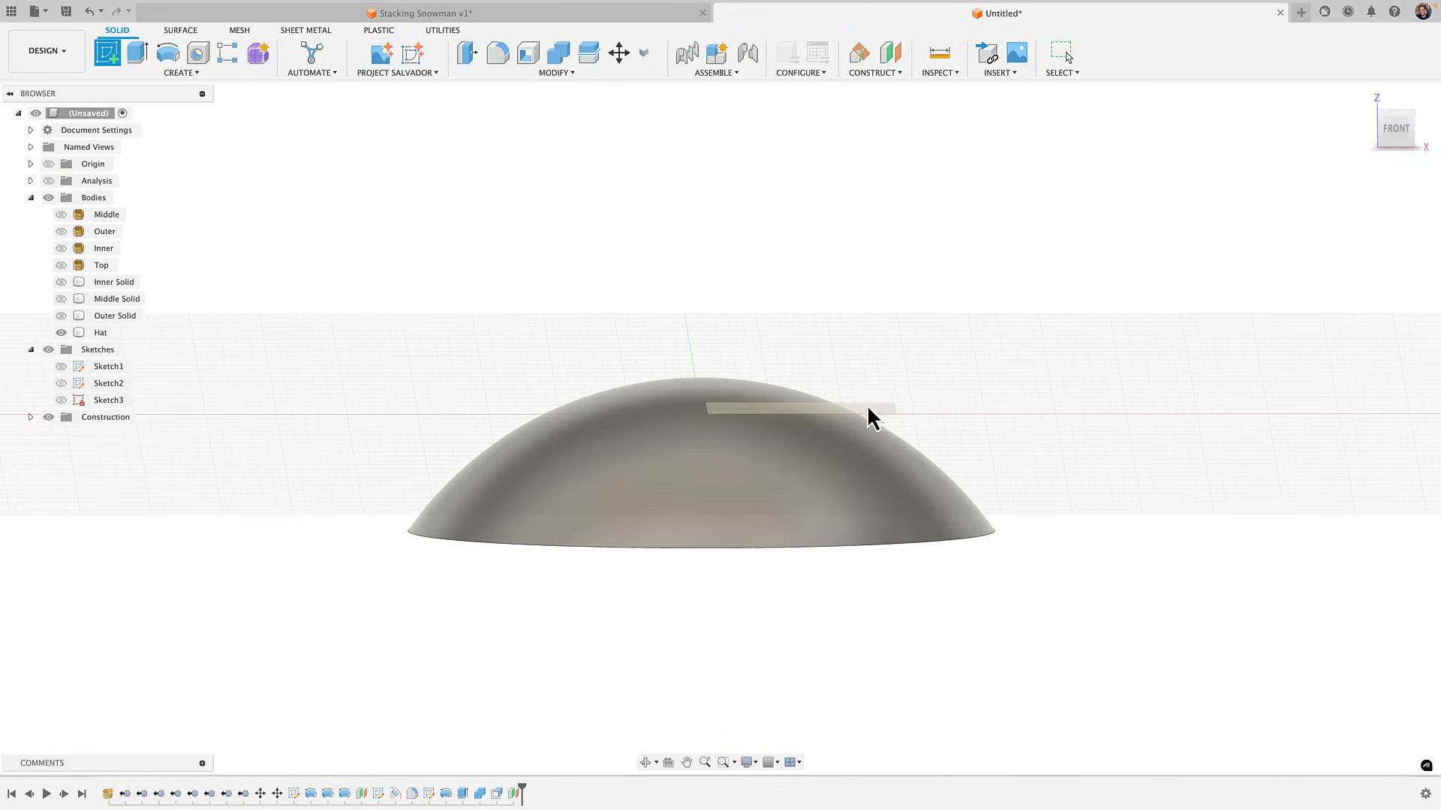
{"action": "left_click", "coordinate": [867, 404]}
Sketch a circumscribed polygon with 8 sides and a 3 mm radius centred on the origin
{"action": "left_click", "coordinate": [152, 73]}
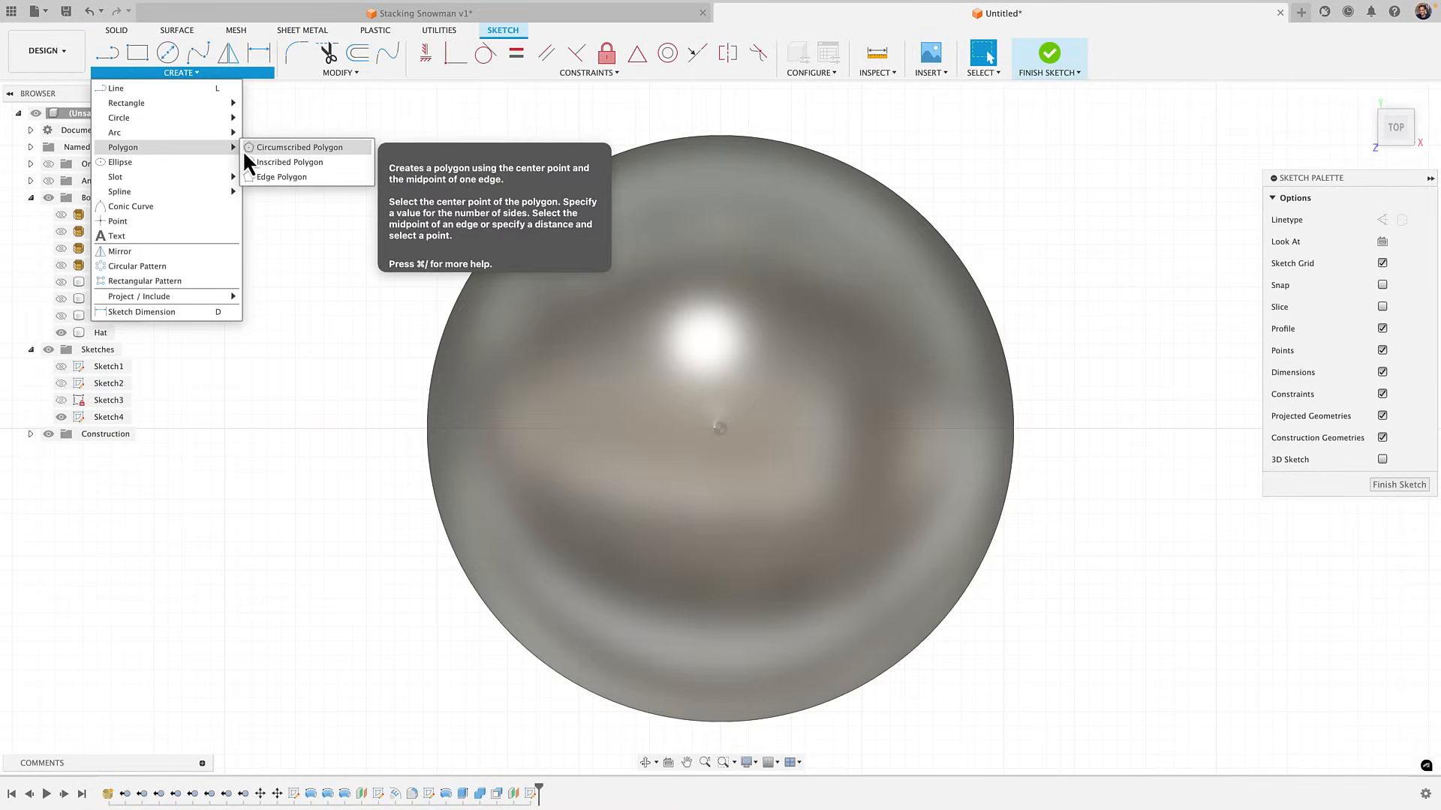
{"action": "left_click", "coordinate": [251, 149]}
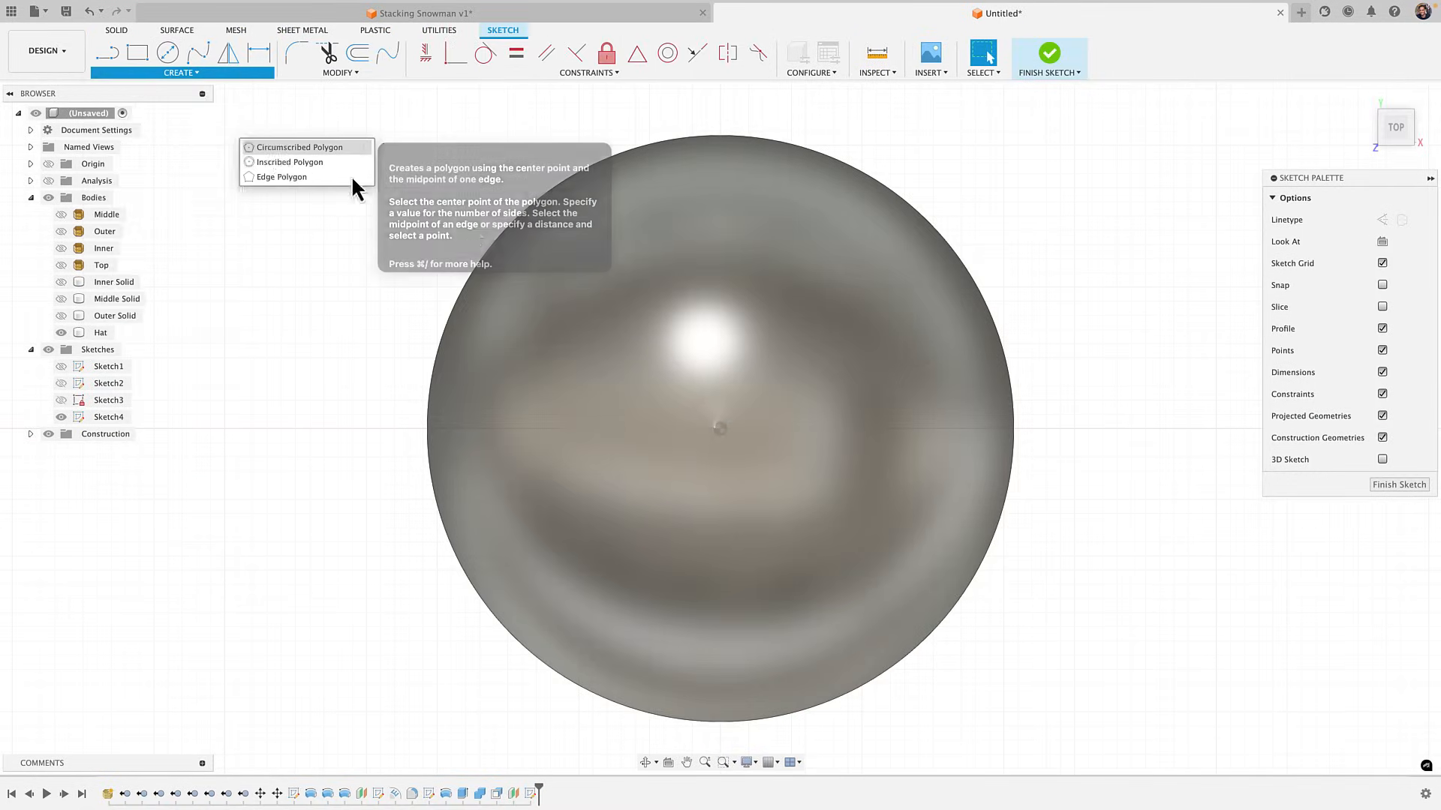
{"action": "left_click", "coordinate": [723, 433]}
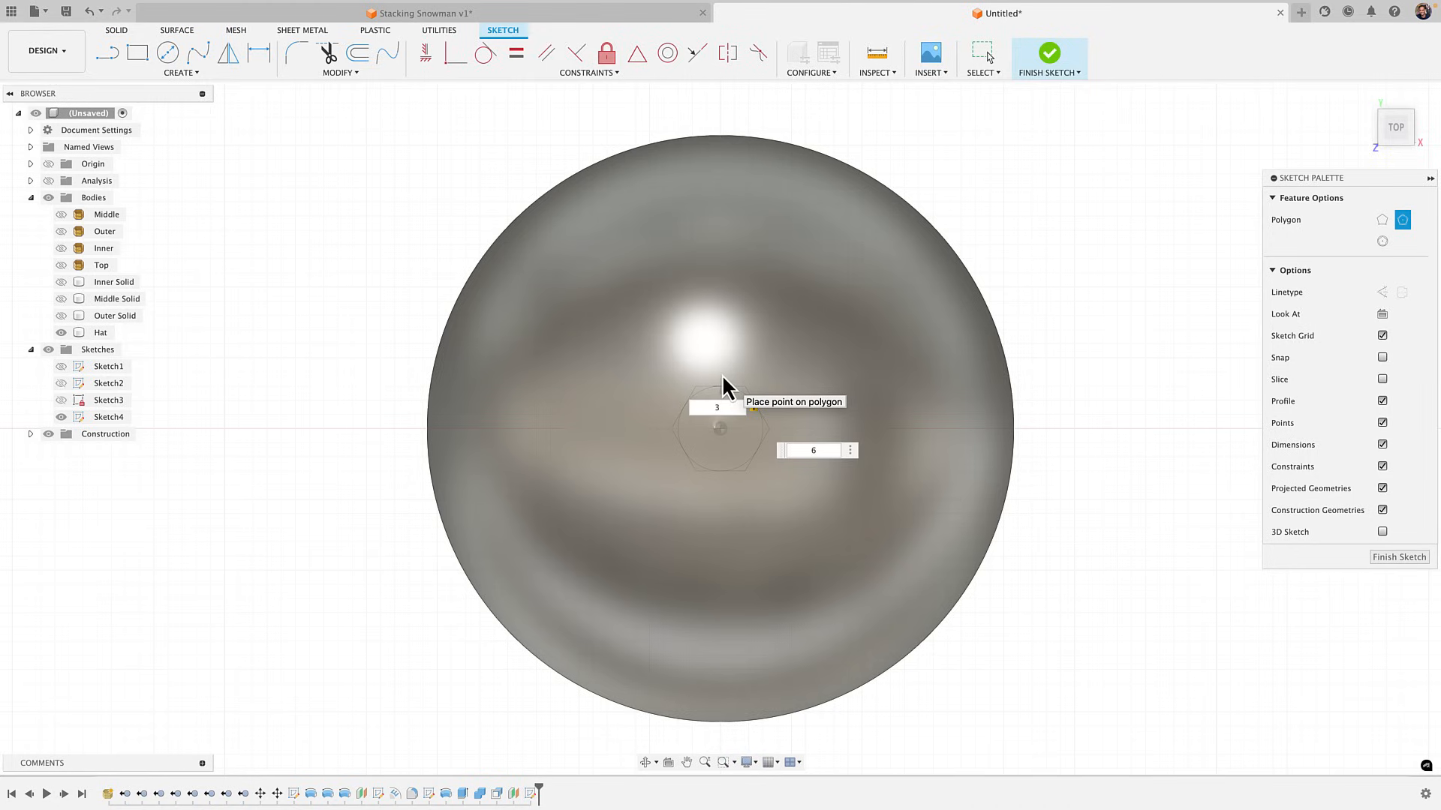
{"action": "key", "text": "Tab"}
{"action": "type", "text": "8"}
{"action": "key", "text": "Return"}
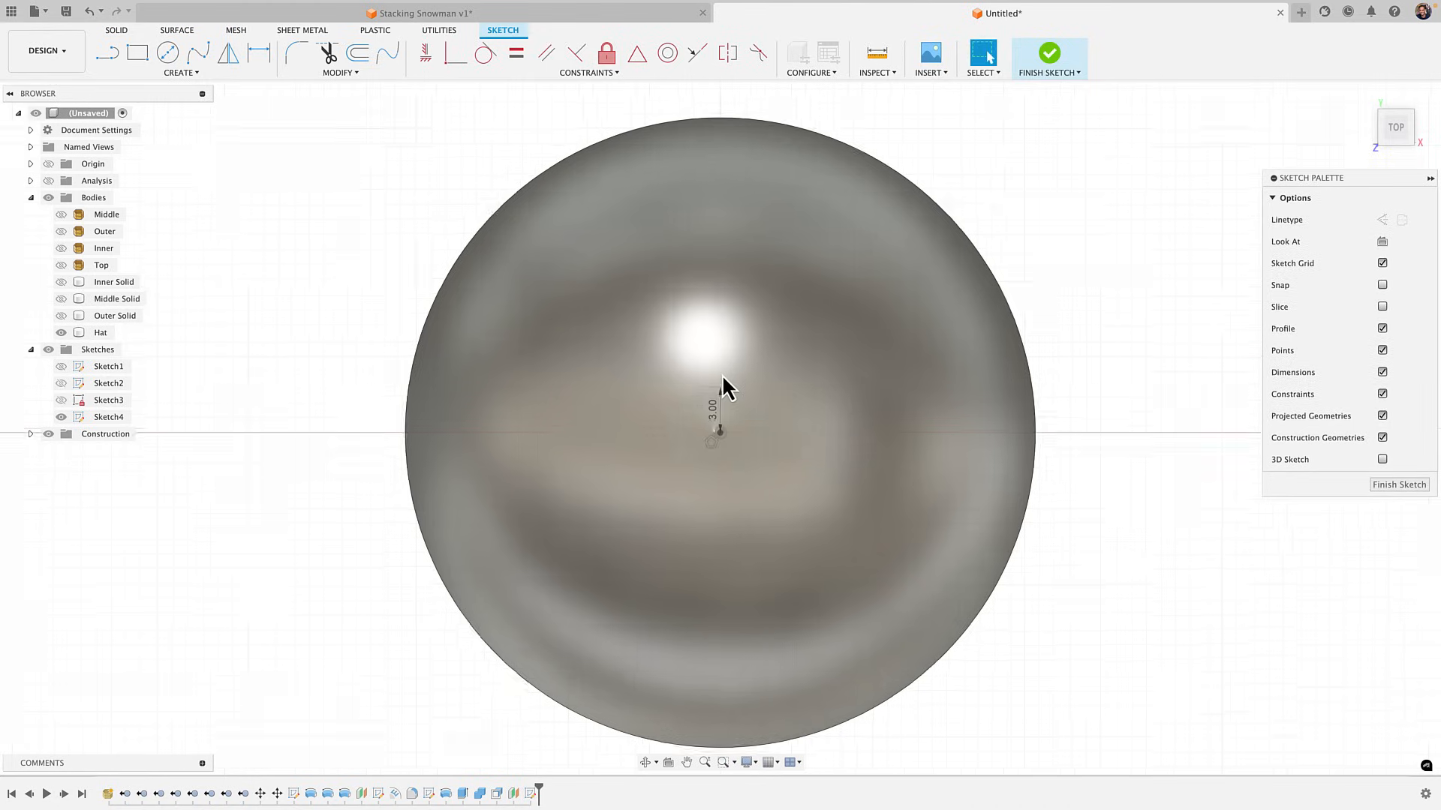
Hide the Hat body, constrain the octagon's upper edge horizontal and finish the sketch
{"action": "scroll", "coordinate": [721, 375], "scroll_direction": "up", "scroll_amount": 5}
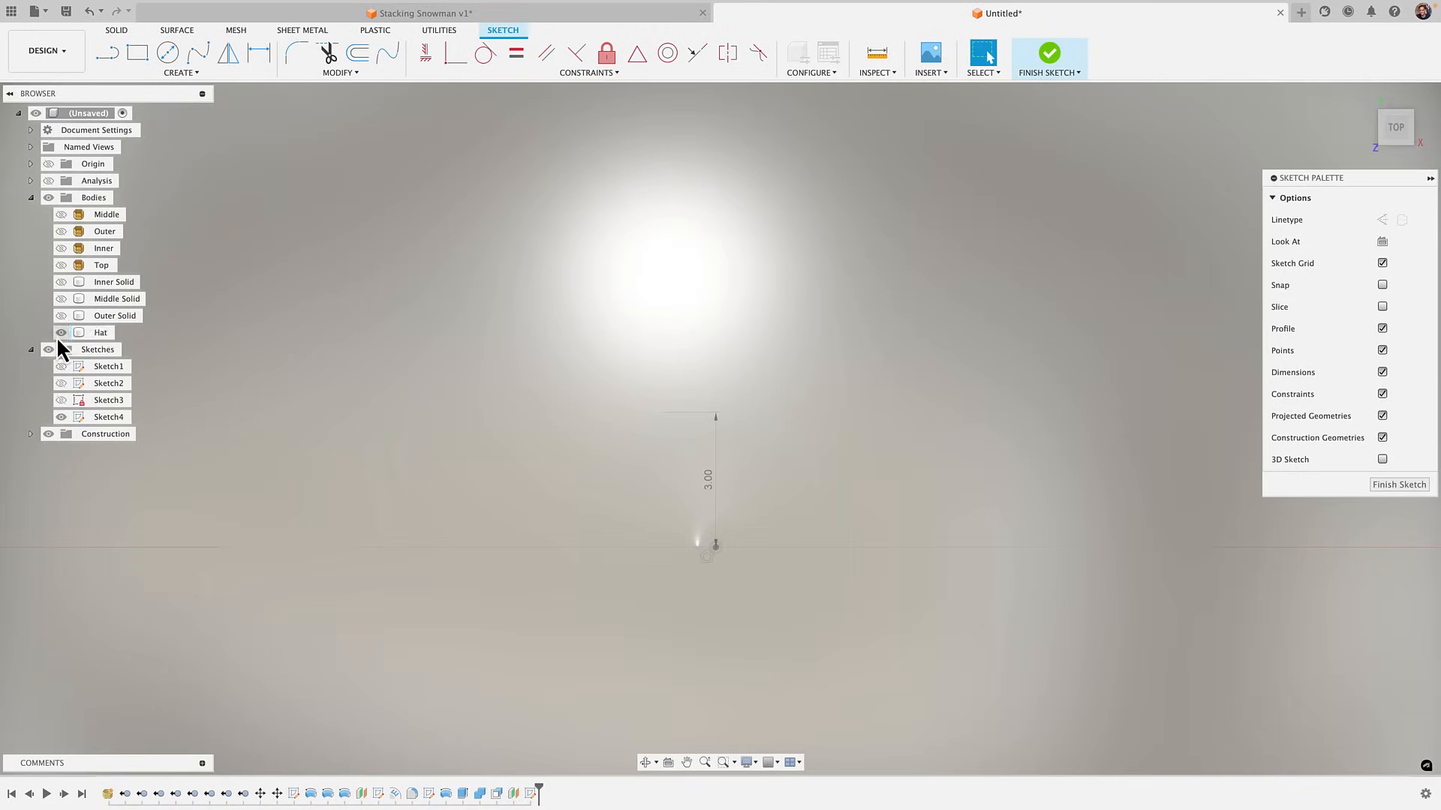
{"action": "left_click", "coordinate": [57, 334]}
{"action": "left_click", "coordinate": [61, 334]}
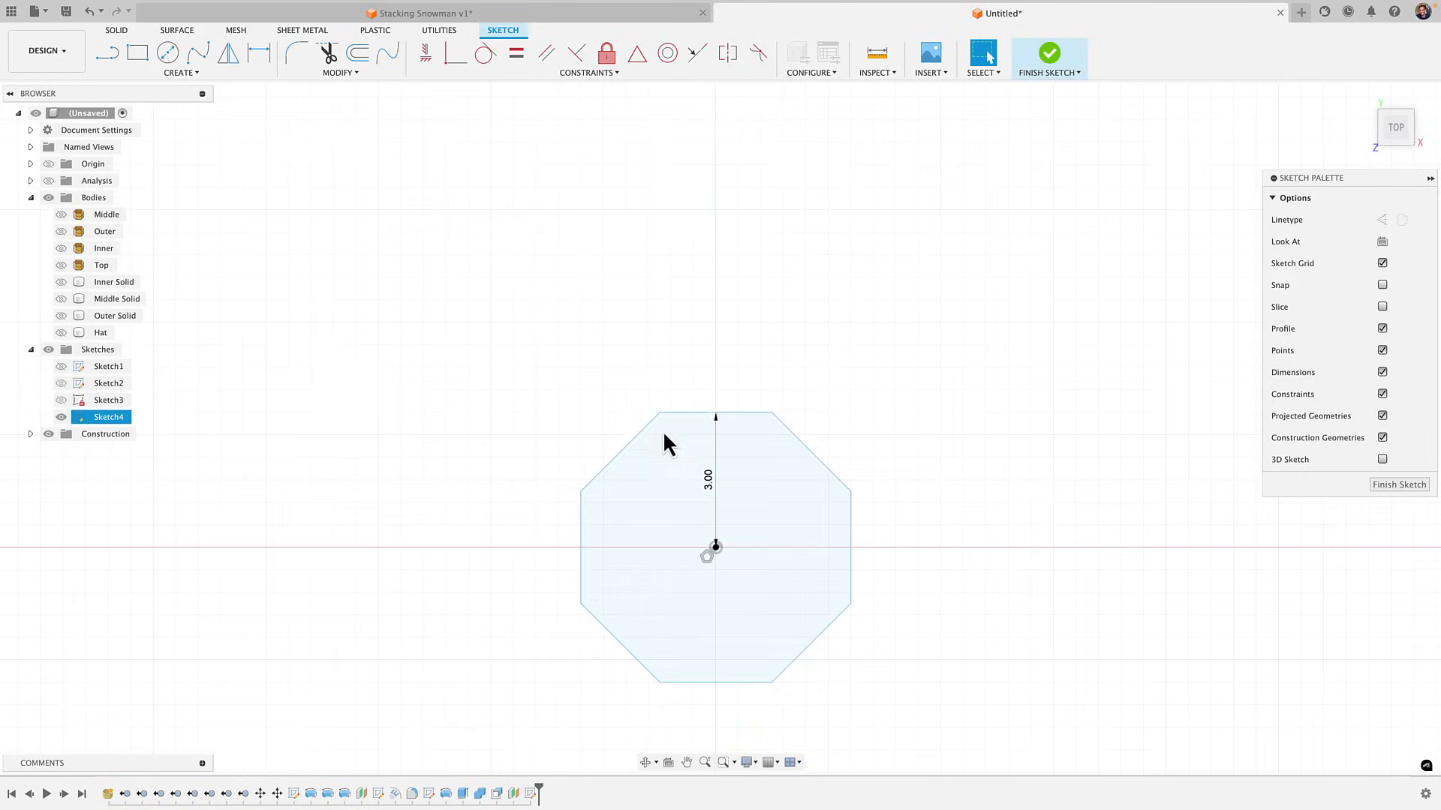
{"action": "left_click", "coordinate": [425, 52]}
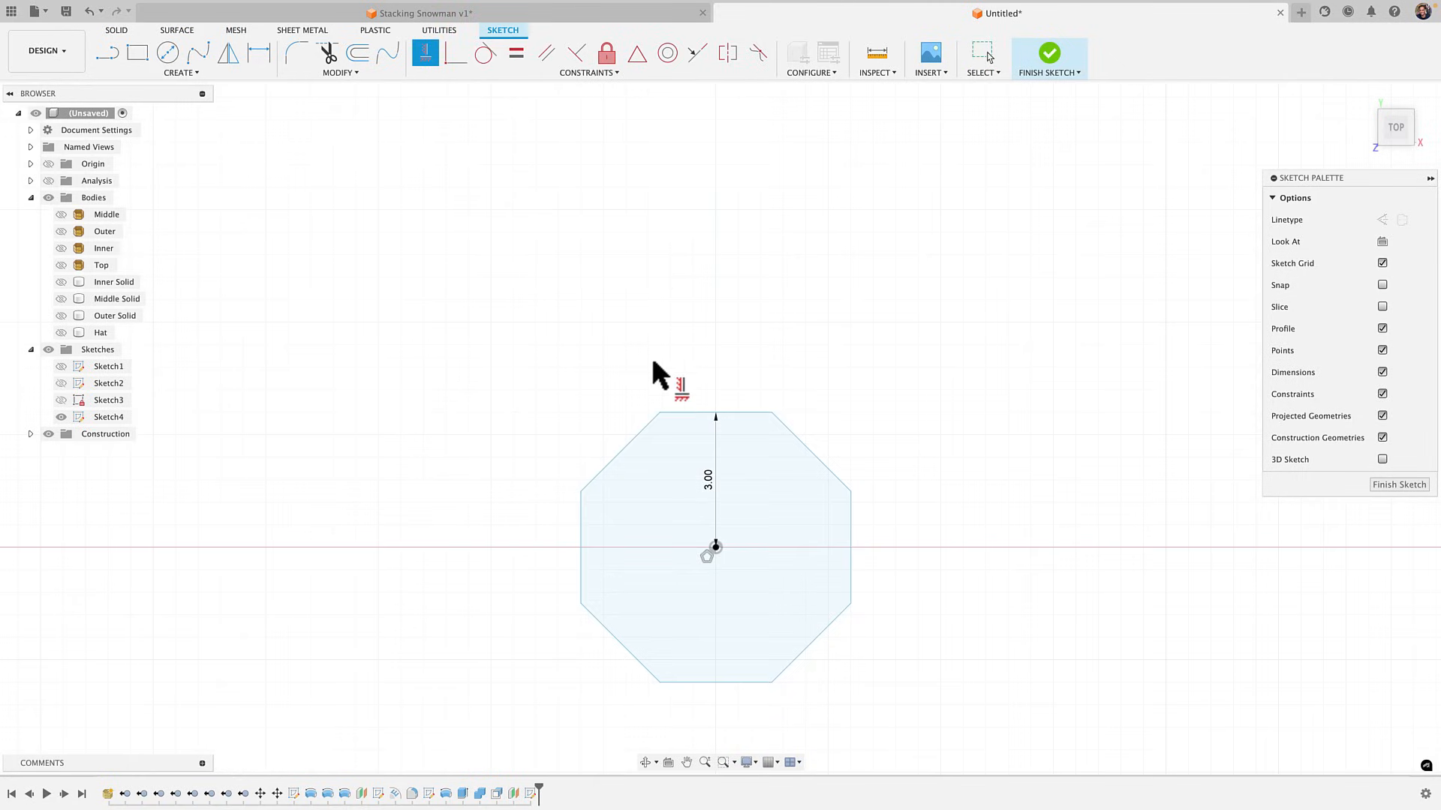
{"action": "left_click", "coordinate": [696, 412]}
{"action": "scroll", "coordinate": [710, 411], "scroll_direction": "down", "scroll_amount": 2}
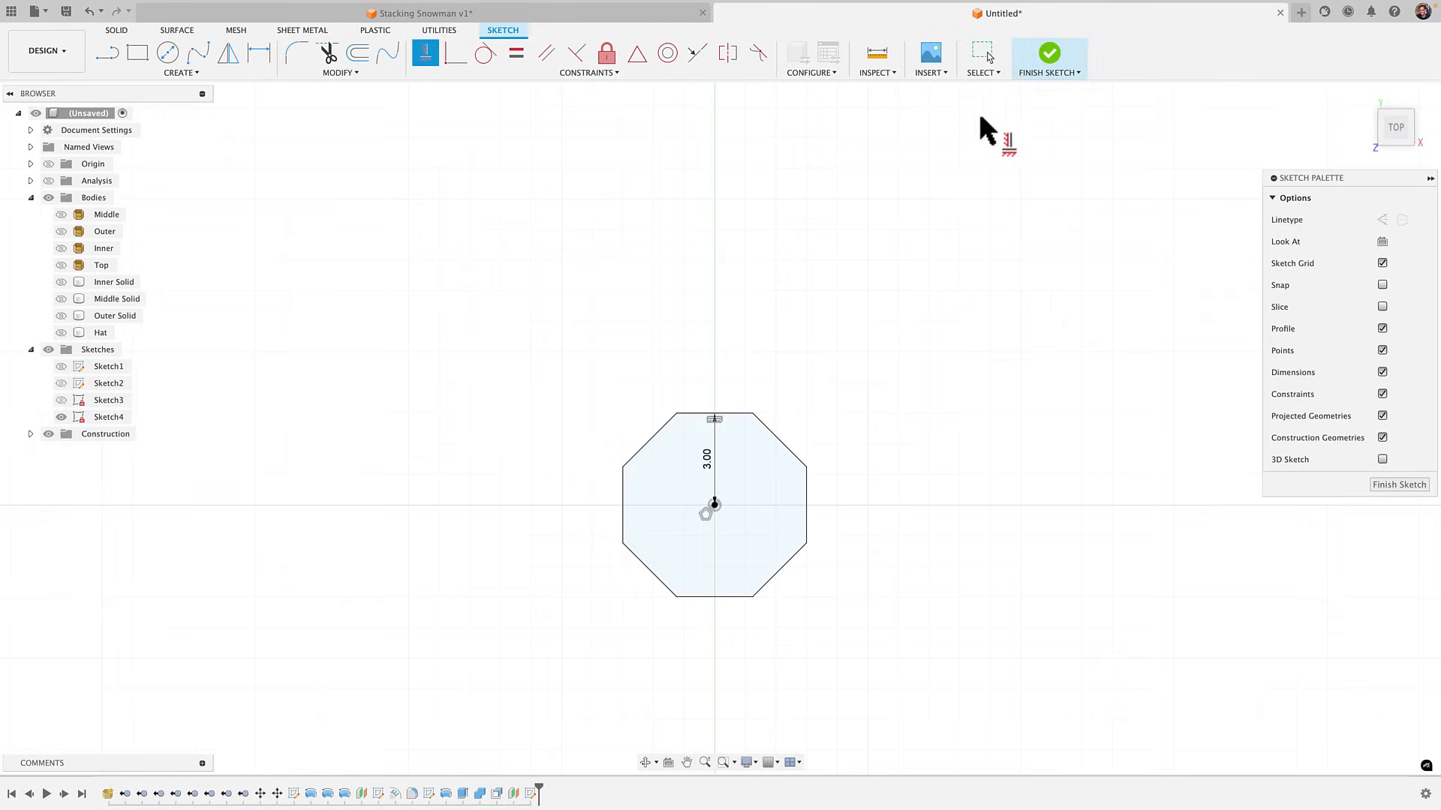
{"action": "left_click", "coordinate": [1047, 66]}
Extrude the octagon profile 6 mm upward, showing the Hat body and joining the knob to it
{"action": "left_click", "coordinate": [759, 524]}
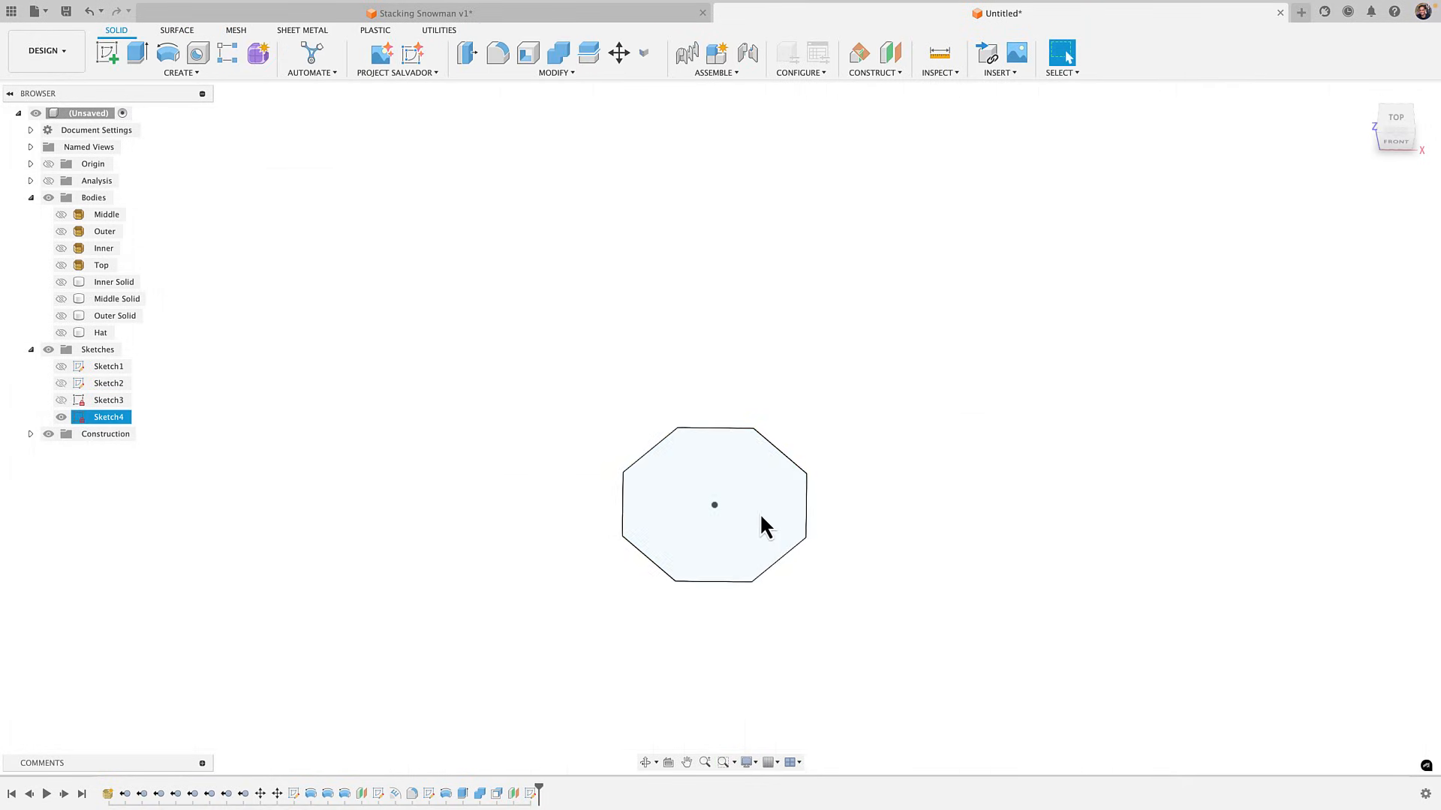
{"action": "key", "text": "e"}
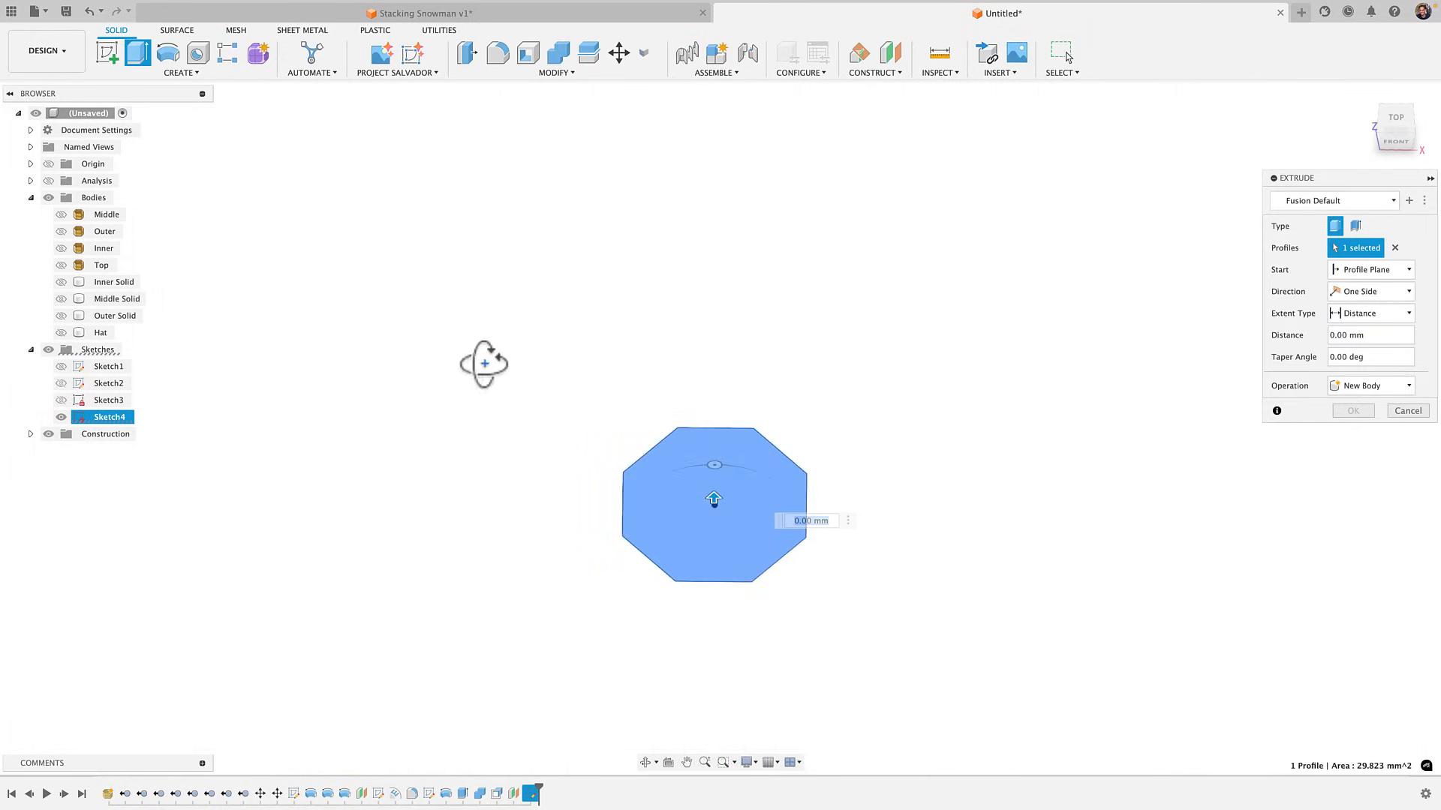
{"action": "left_click", "coordinate": [63, 333]}
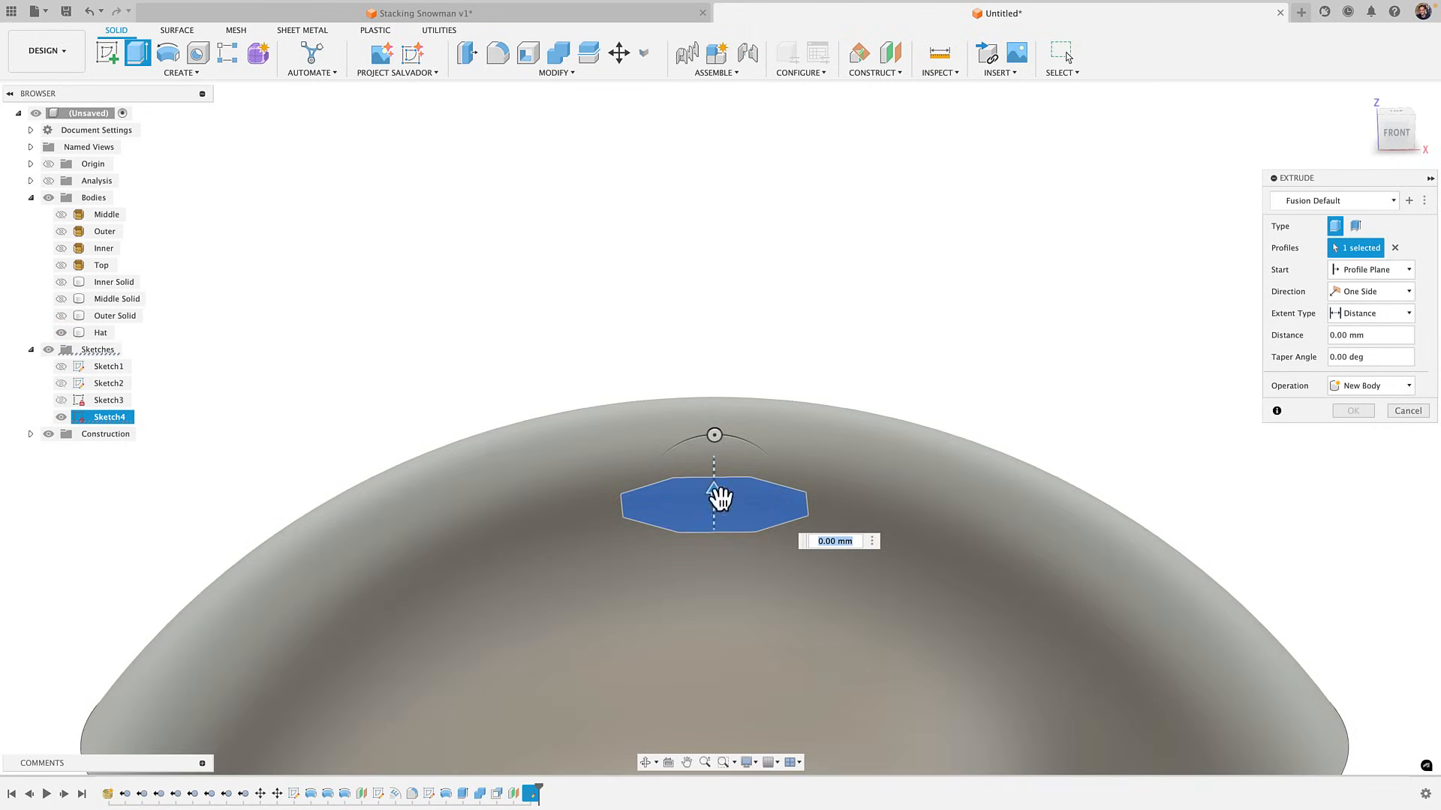
{"action": "left_click_drag", "start_coordinate": [717, 494], "coordinate": [724, 309]}
{"action": "left_click", "coordinate": [1393, 135]}
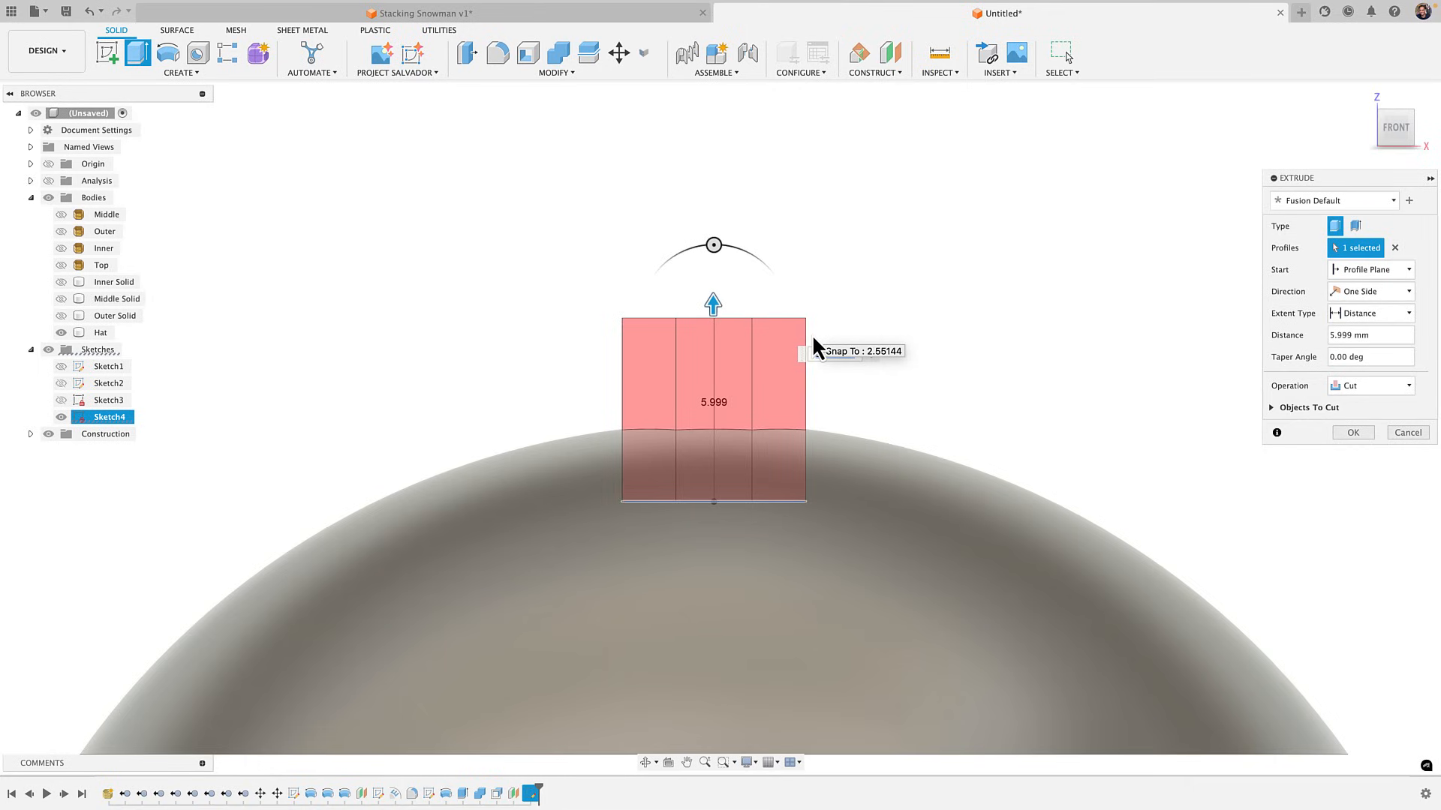
{"action": "type", "text": "5"}
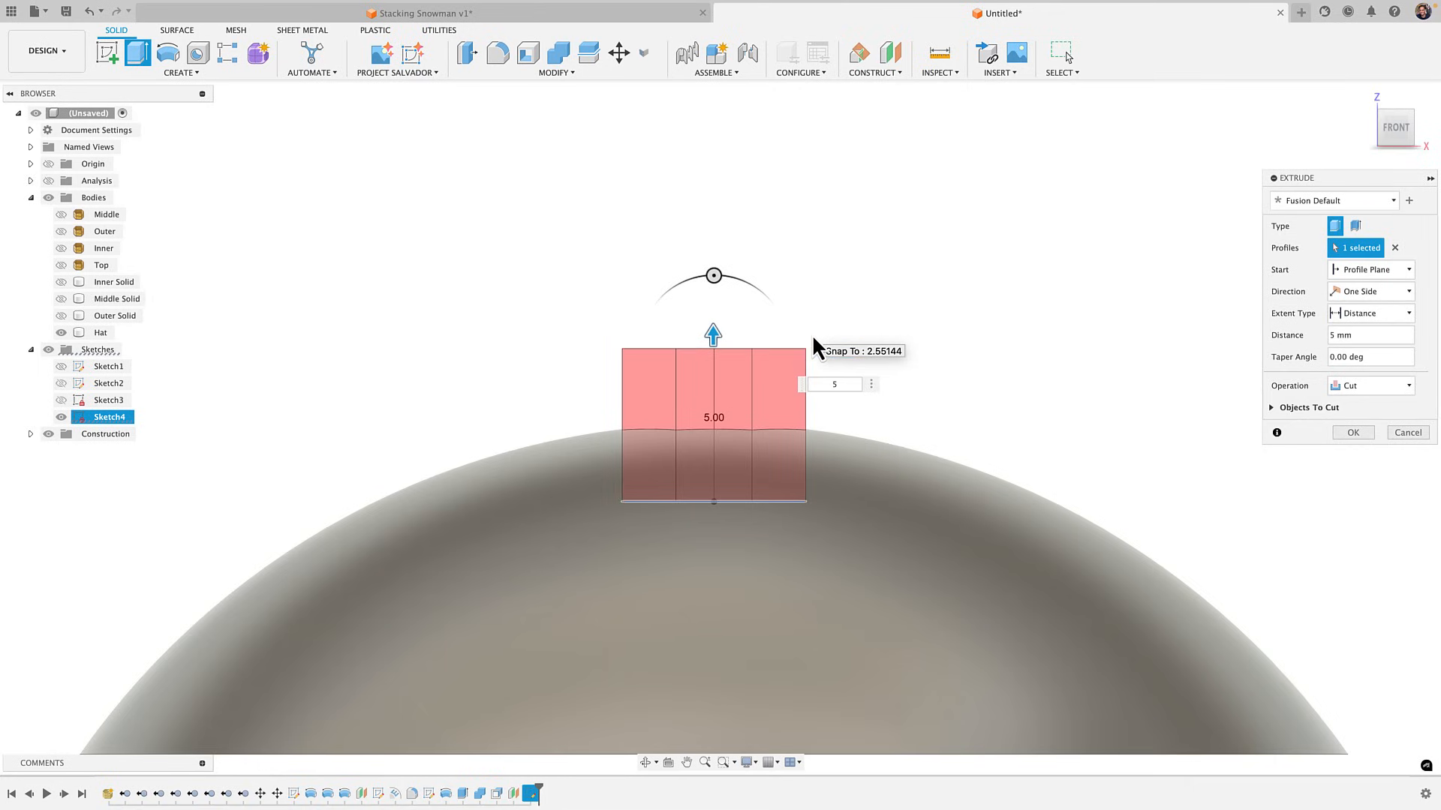
{"action": "left_click", "coordinate": [1379, 384]}
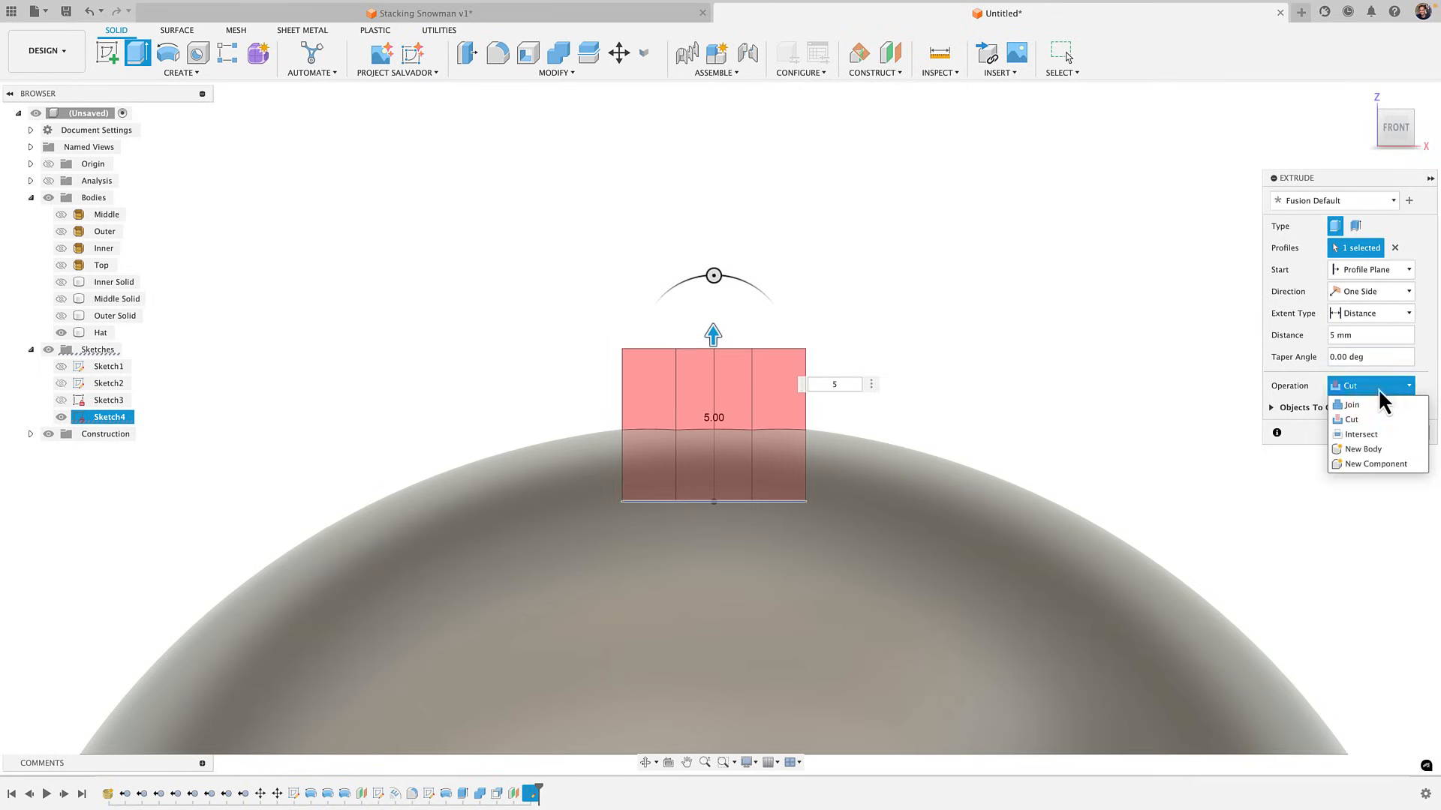
{"action": "left_click", "coordinate": [1372, 401]}
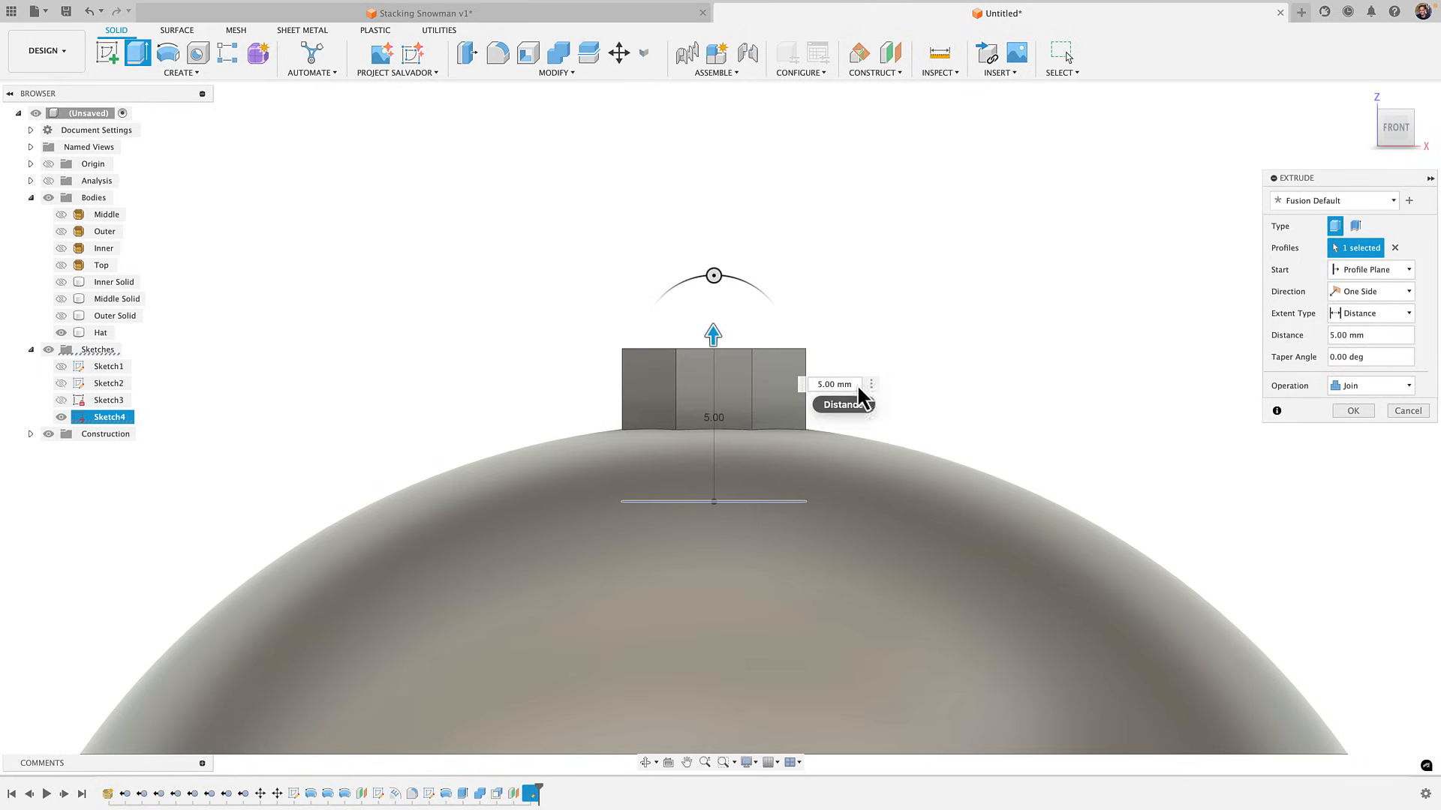
{"action": "left_click_drag", "start_coordinate": [838, 392], "coordinate": [794, 384]}
{"action": "type", "text": "6"}
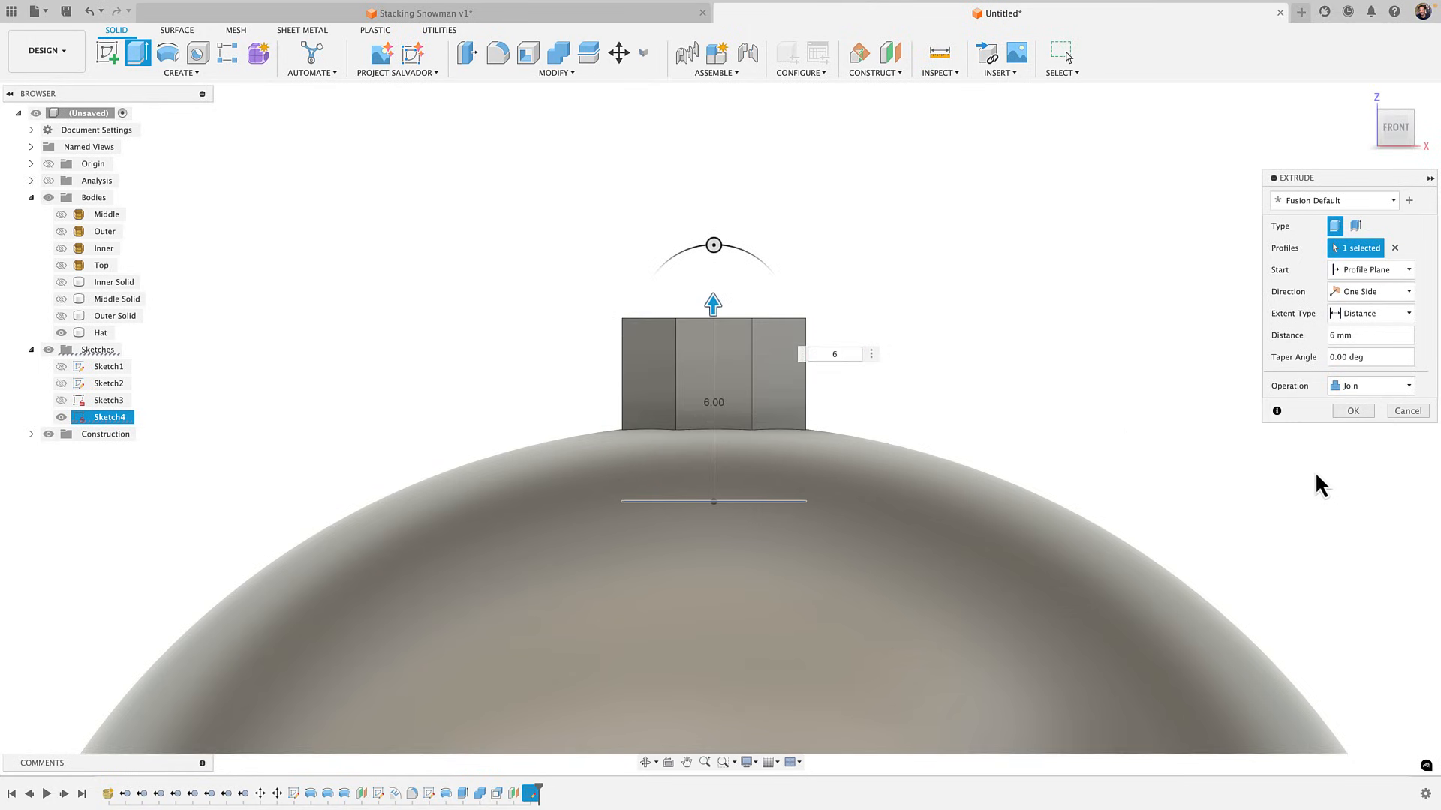
{"action": "left_click", "coordinate": [1352, 411]}
Start a new sketch on the vertical XZ origin plane through the hat and its octagonal knob
{"action": "middle_click_drag", "start_coordinate": [1006, 299], "coordinate": [607, 326], "text": "shift"}
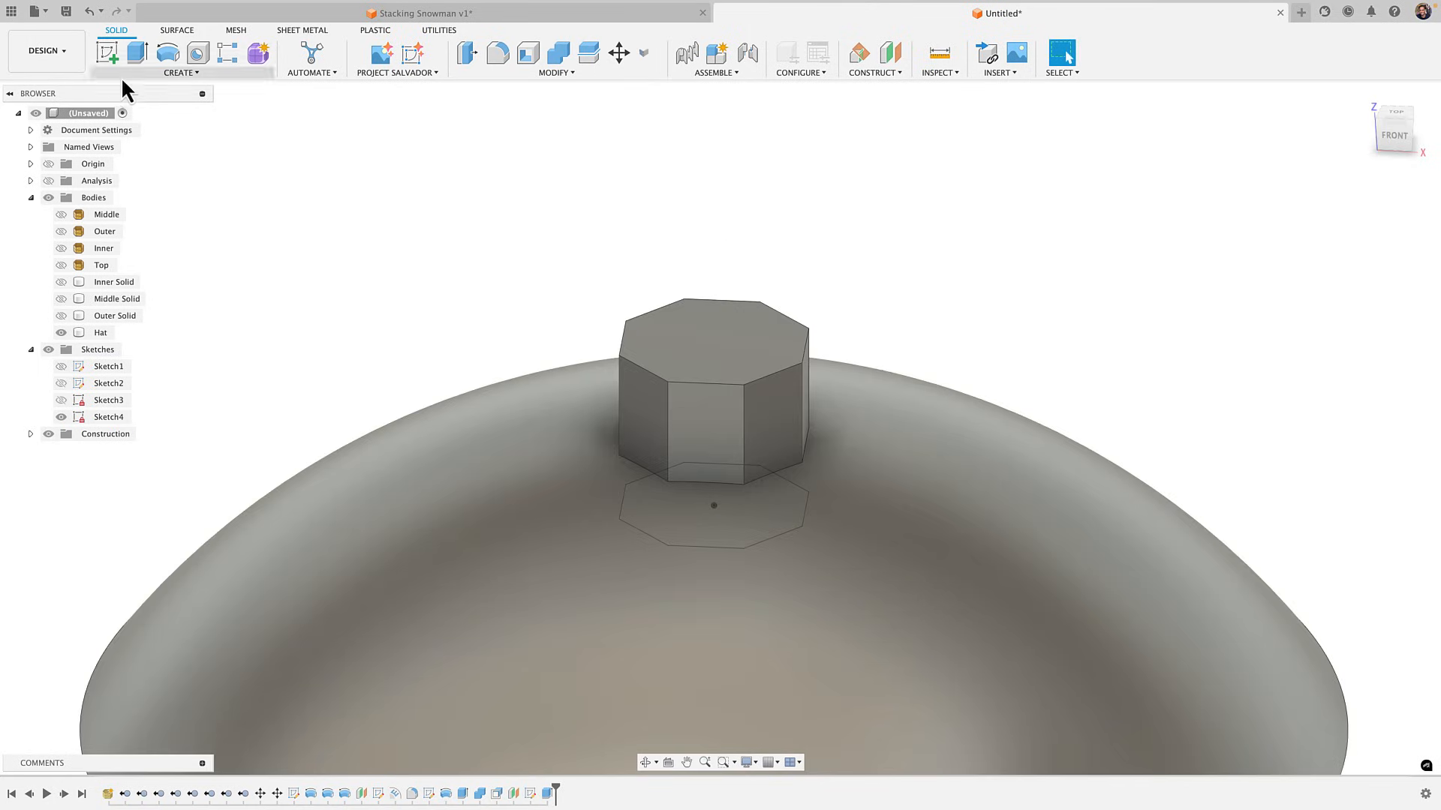
{"action": "middle_click_drag", "start_coordinate": [866, 371], "coordinate": [867, 349], "text": "shift"}
{"action": "scroll", "coordinate": [853, 459], "scroll_direction": "down", "scroll_amount": 5}
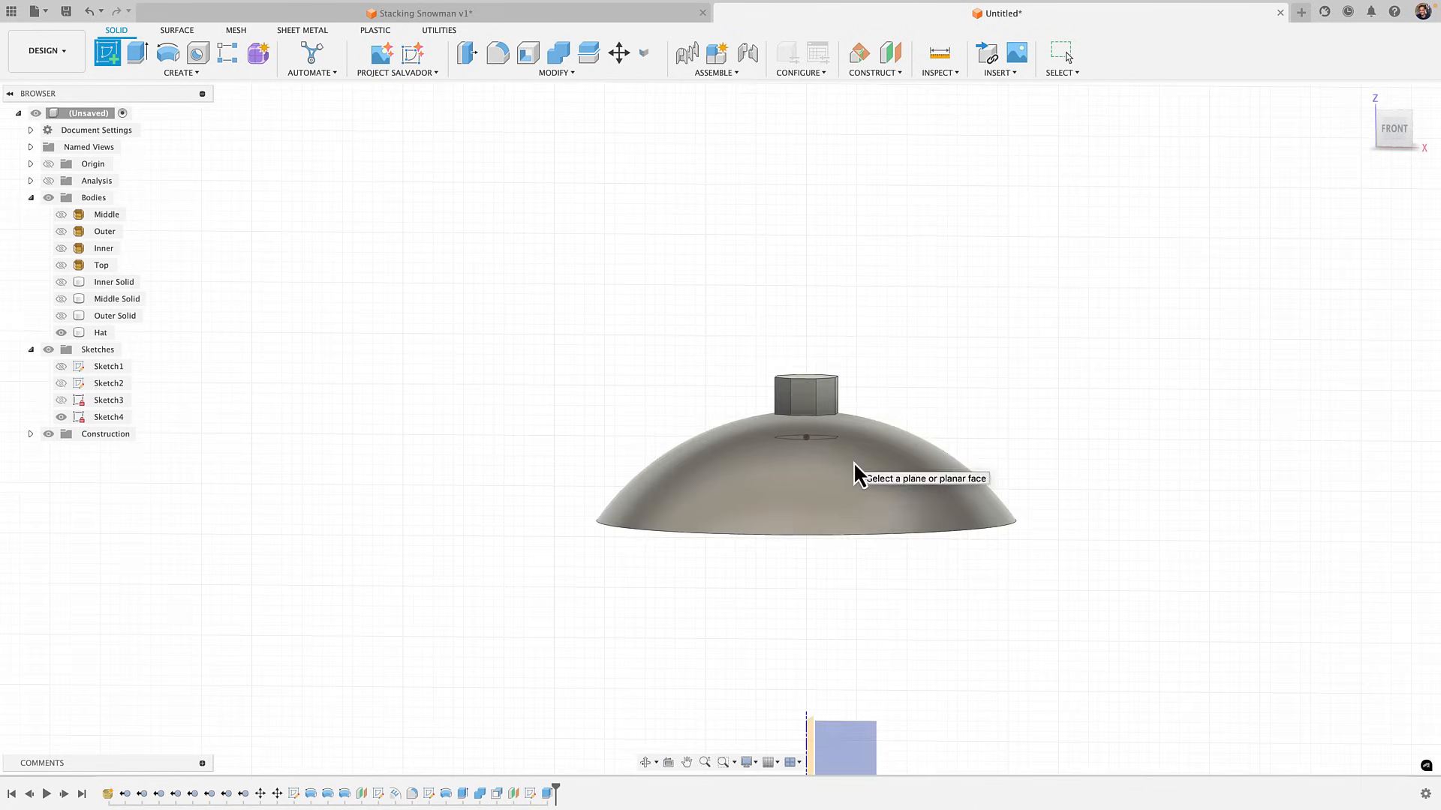
{"action": "middle_click_drag", "start_coordinate": [810, 412], "coordinate": [752, 300]}
{"action": "left_click", "coordinate": [788, 634]}
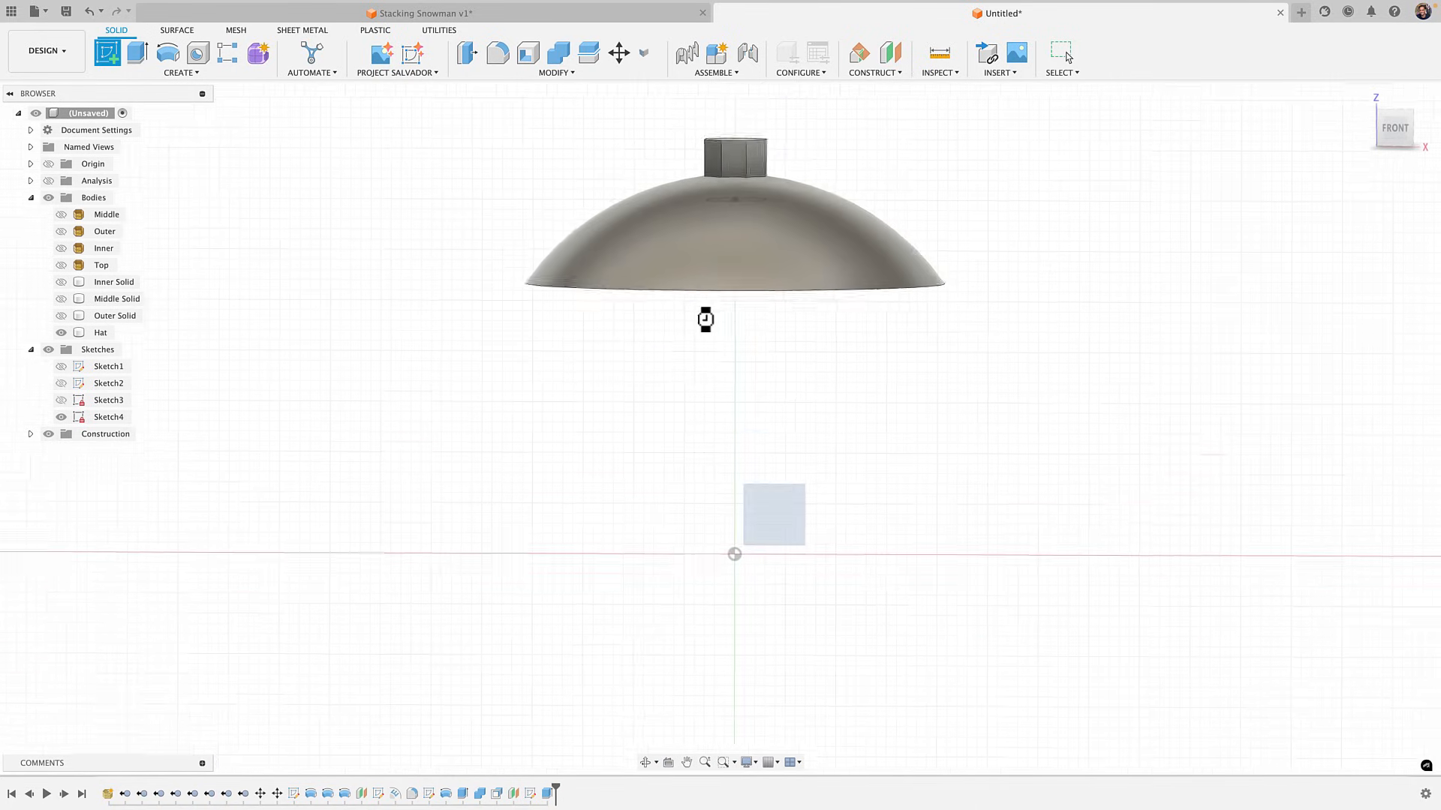
{"action": "scroll", "coordinate": [726, 324], "scroll_direction": "up", "scroll_amount": 5}
{"action": "scroll", "coordinate": [719, 270], "scroll_direction": "up", "scroll_amount": 5}
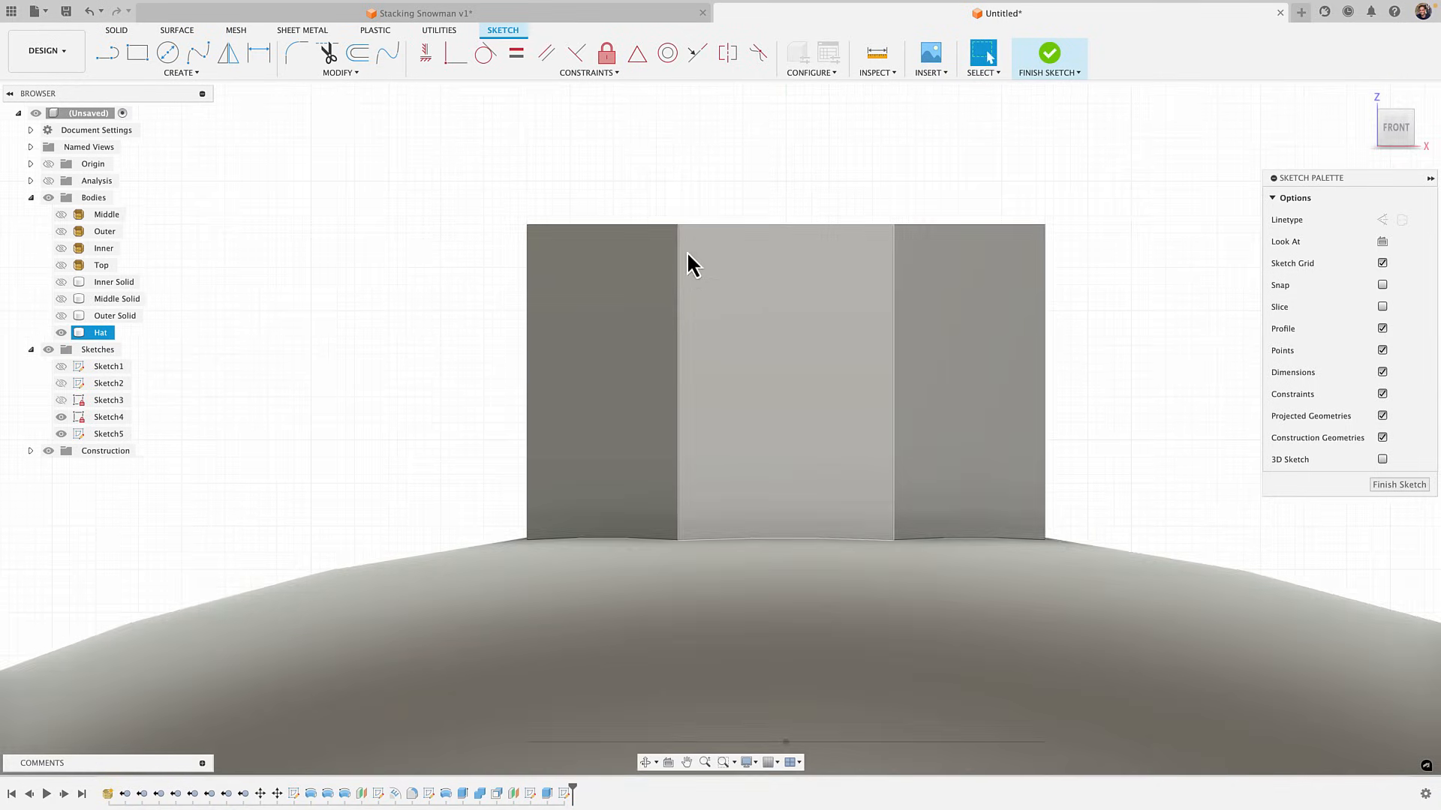
Create an intersection line in the sketch from the knob's top face, using the Intersect command
{"action": "middle_click_drag", "start_coordinate": [687, 256], "coordinate": [708, 422], "text": "shift"}
{"action": "key", "text": "Escape"}
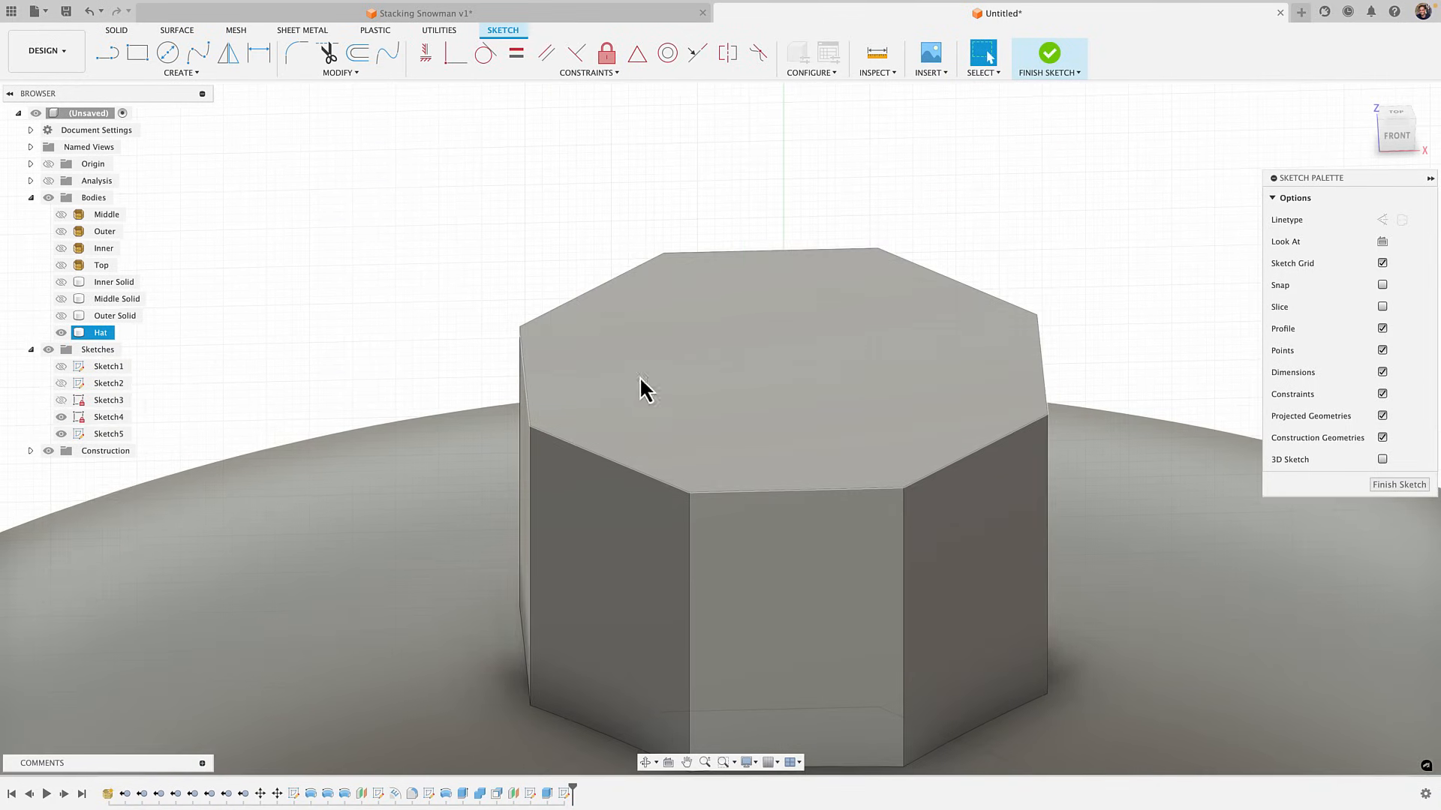
{"action": "scroll", "coordinate": [732, 363], "scroll_direction": "down", "scroll_amount": 1}
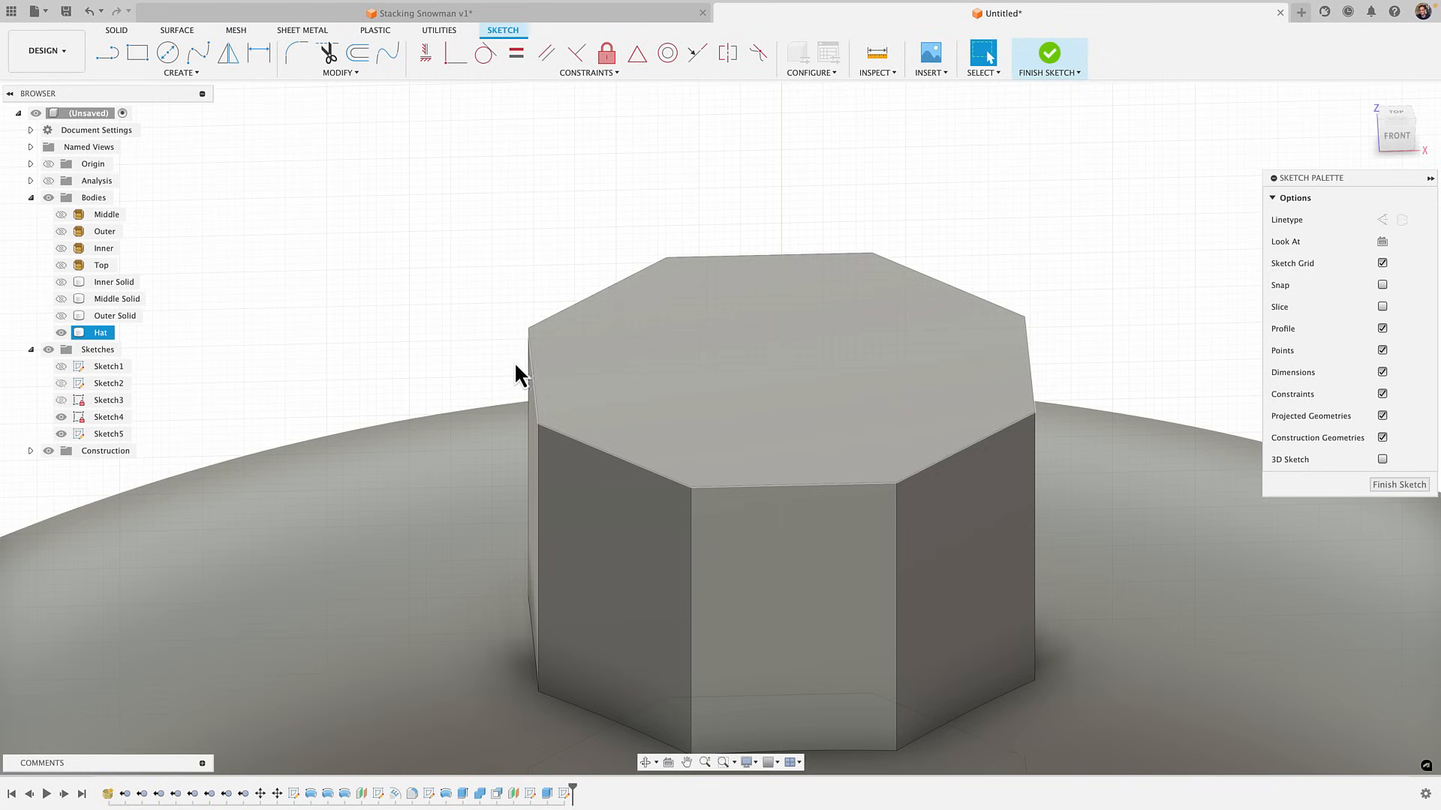
{"action": "key", "text": "p"}
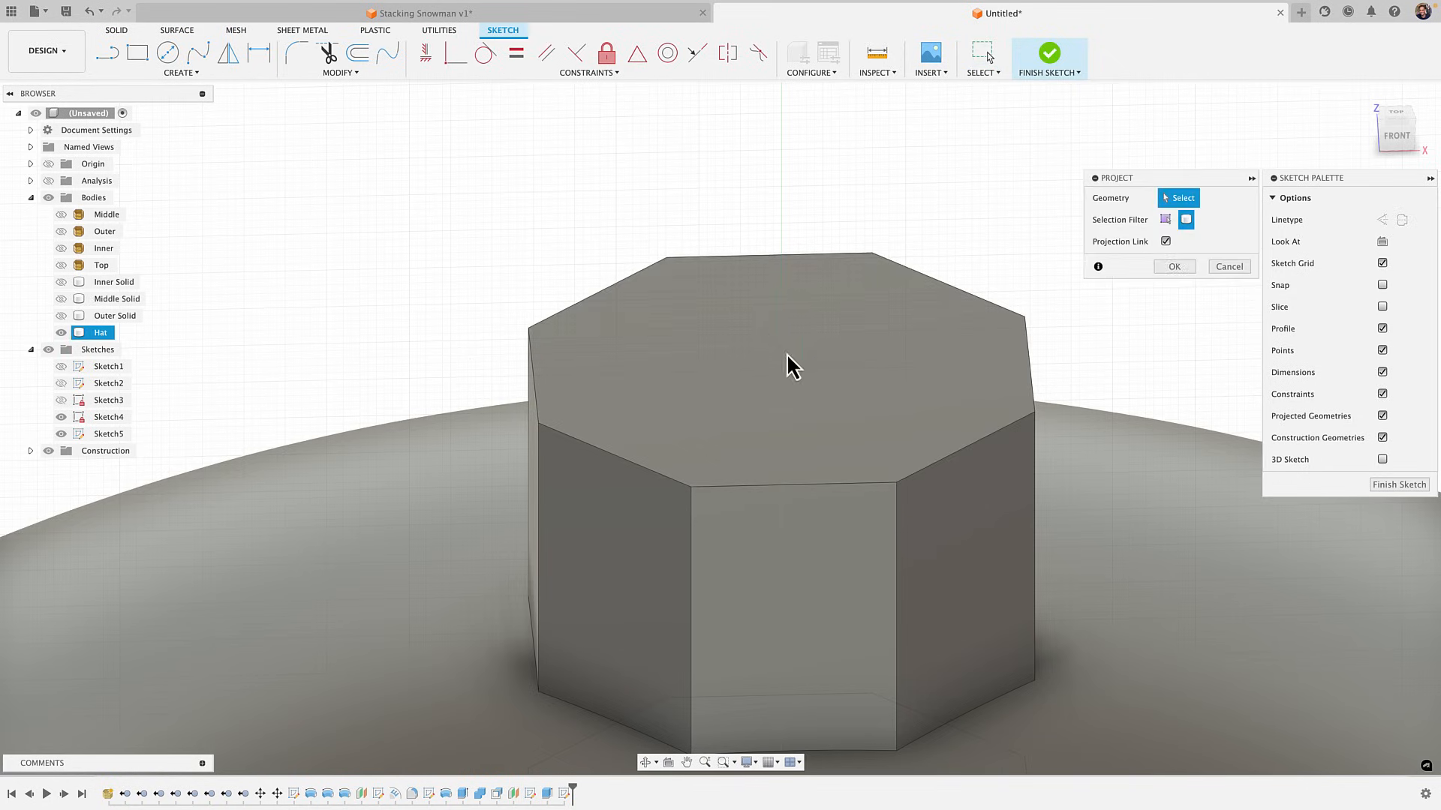
{"action": "key", "text": "Escape"}
{"action": "left_click", "coordinate": [179, 73]}
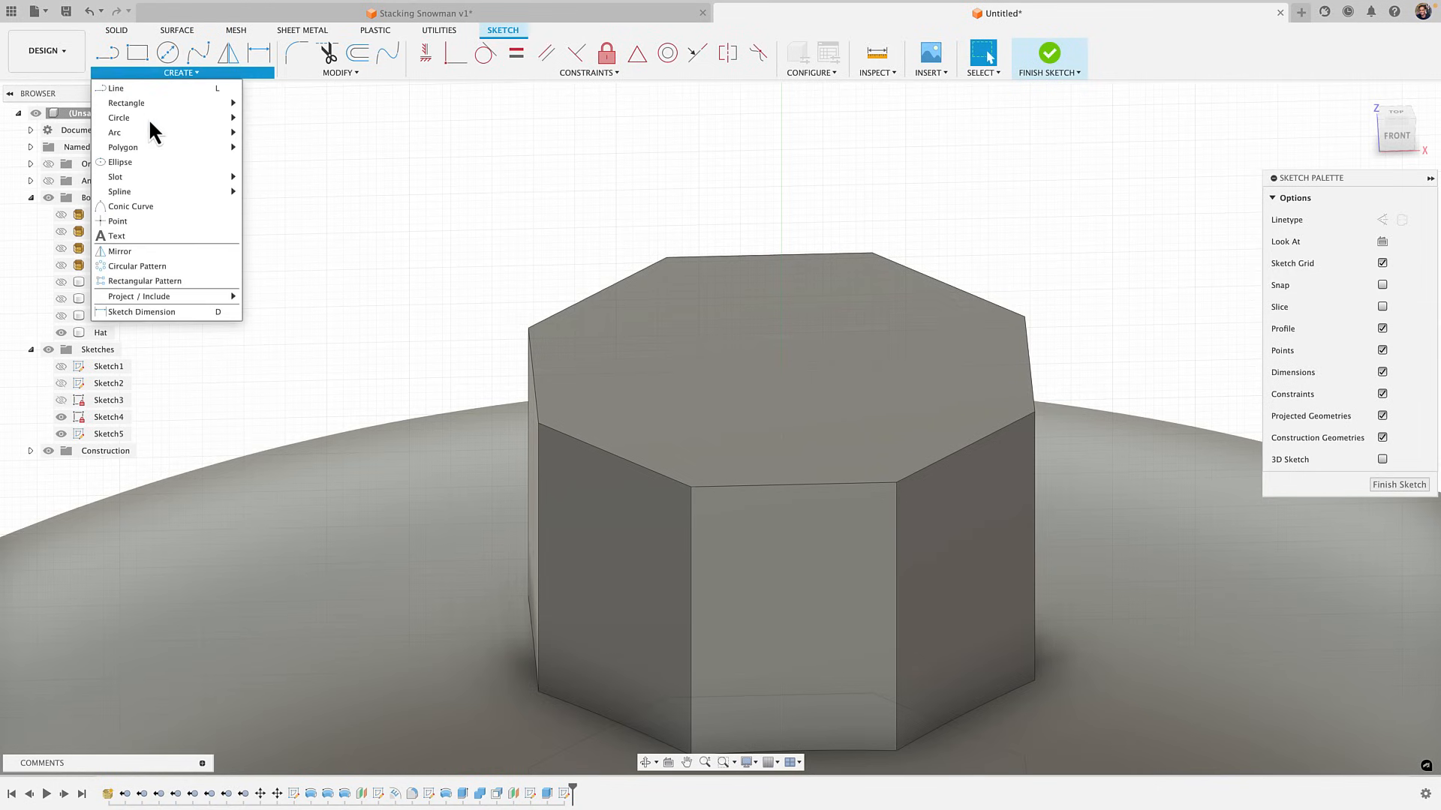
{"action": "mouse_move", "coordinate": [159, 300]}
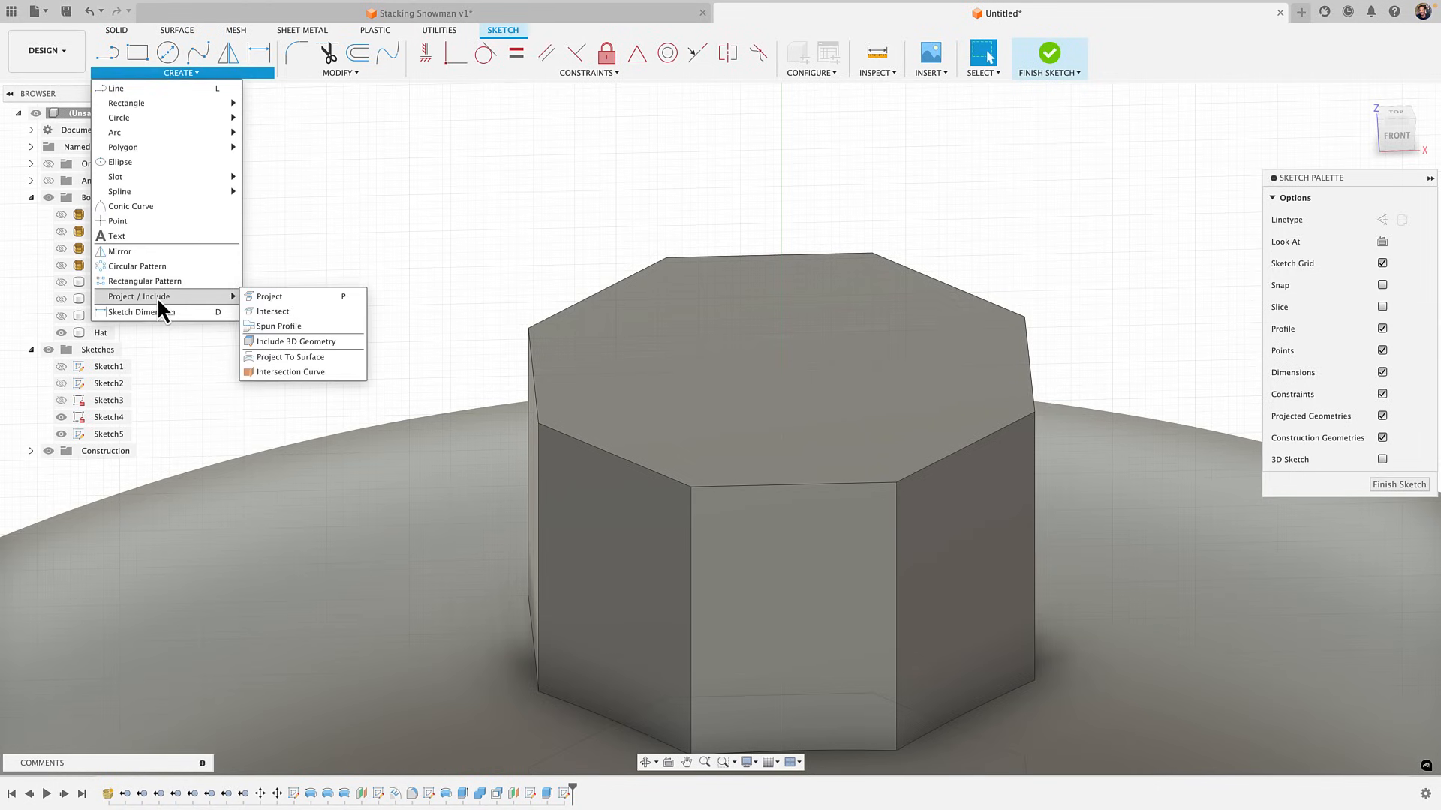
{"action": "left_click", "coordinate": [274, 311]}
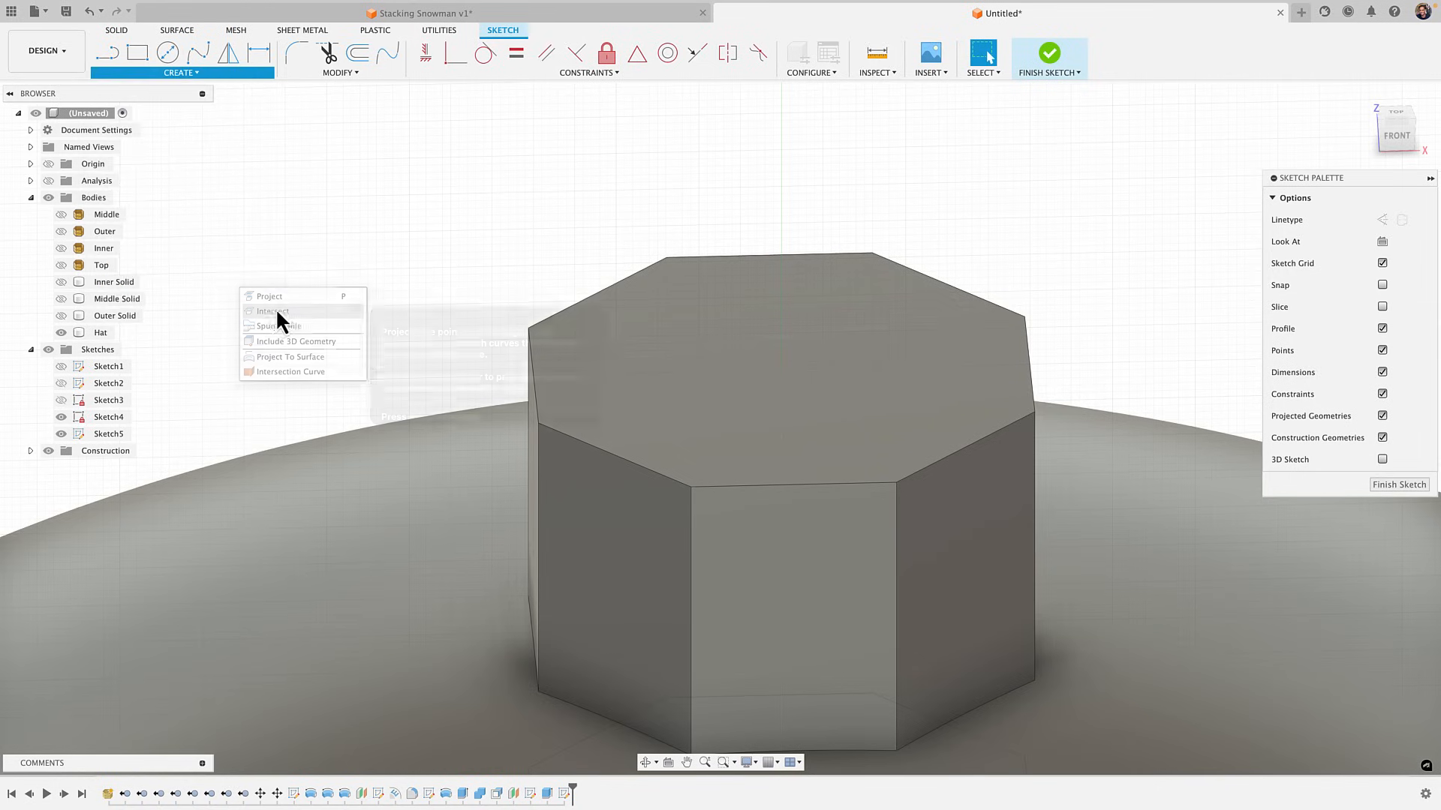
{"action": "left_click", "coordinate": [722, 389]}
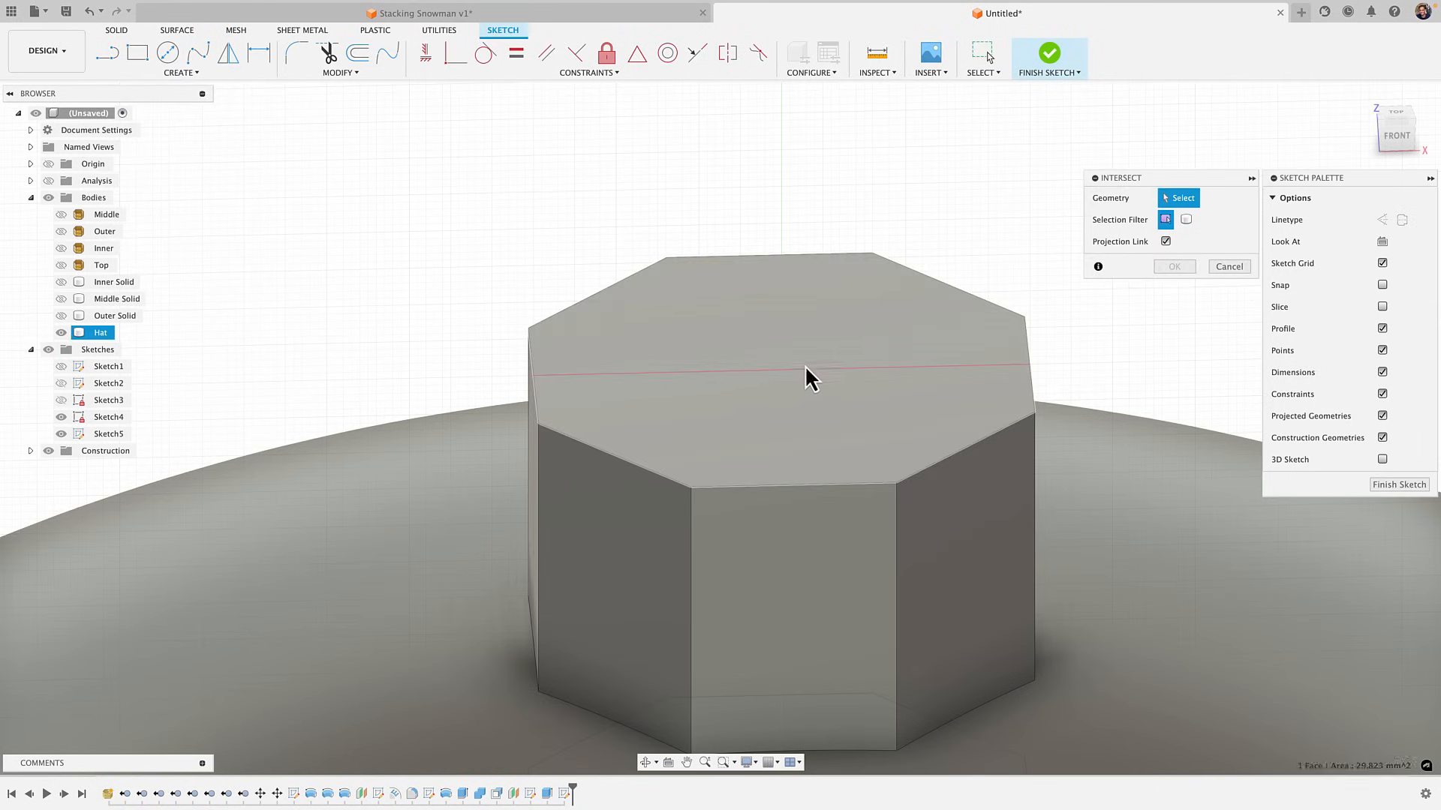
{"action": "left_click", "coordinate": [1175, 268]}
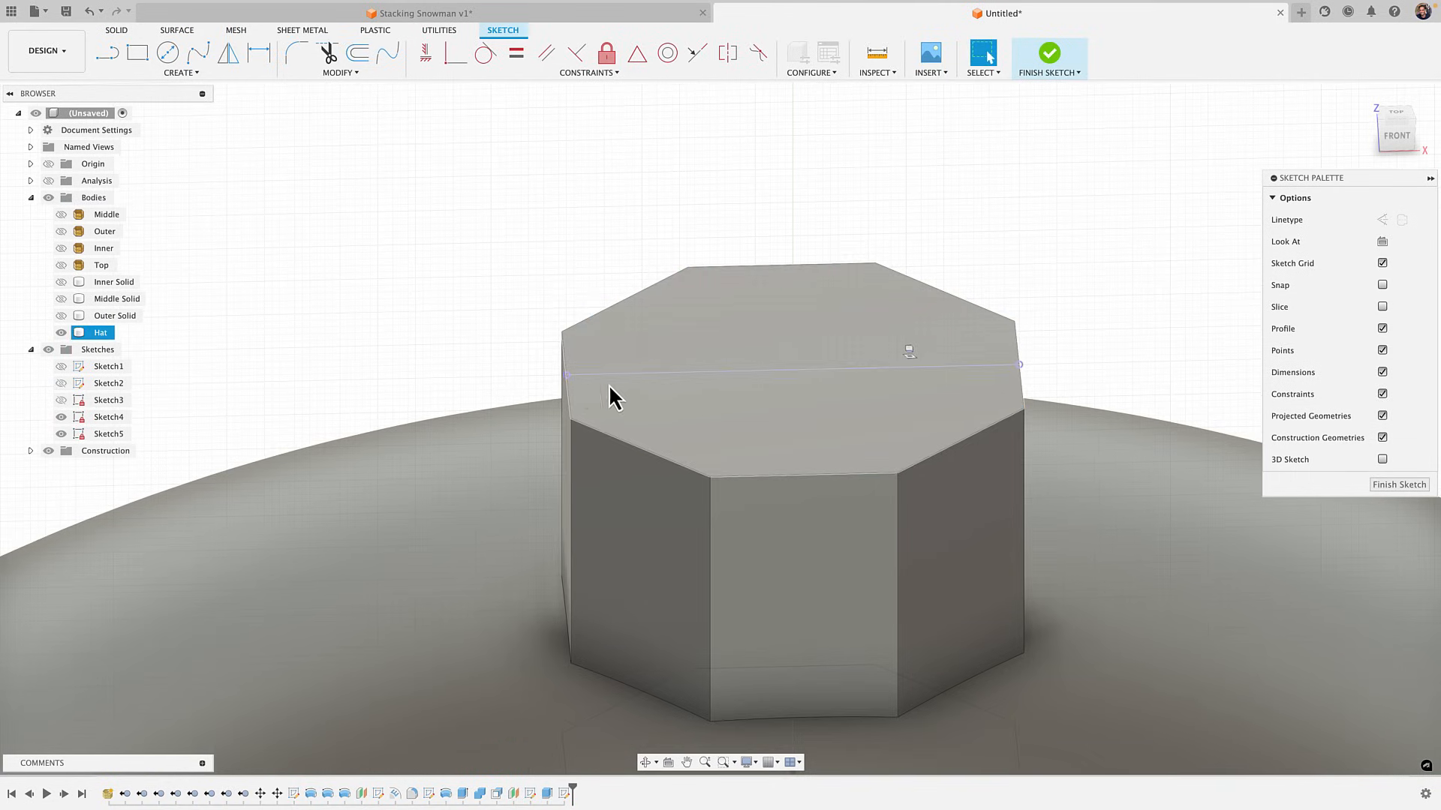
{"action": "left_click", "coordinate": [720, 373]}
{"action": "left_click", "coordinate": [592, 212]}
{"action": "left_click", "coordinate": [1395, 135]}
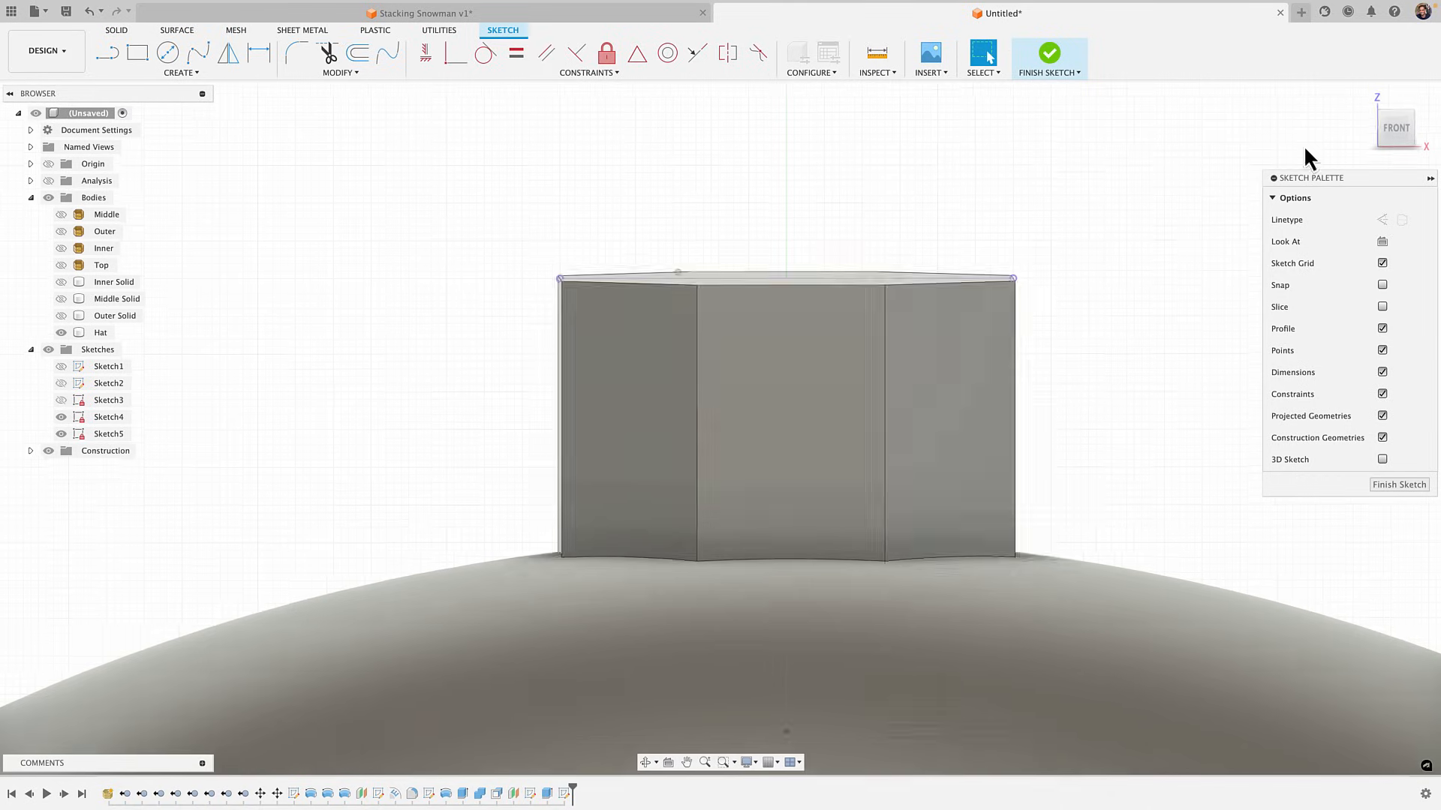
Project the knob's two opposite side faces perpendicular to the sketch plane into the sketch, using the specified-entities filter
{"action": "left_click", "coordinate": [212, 73]}
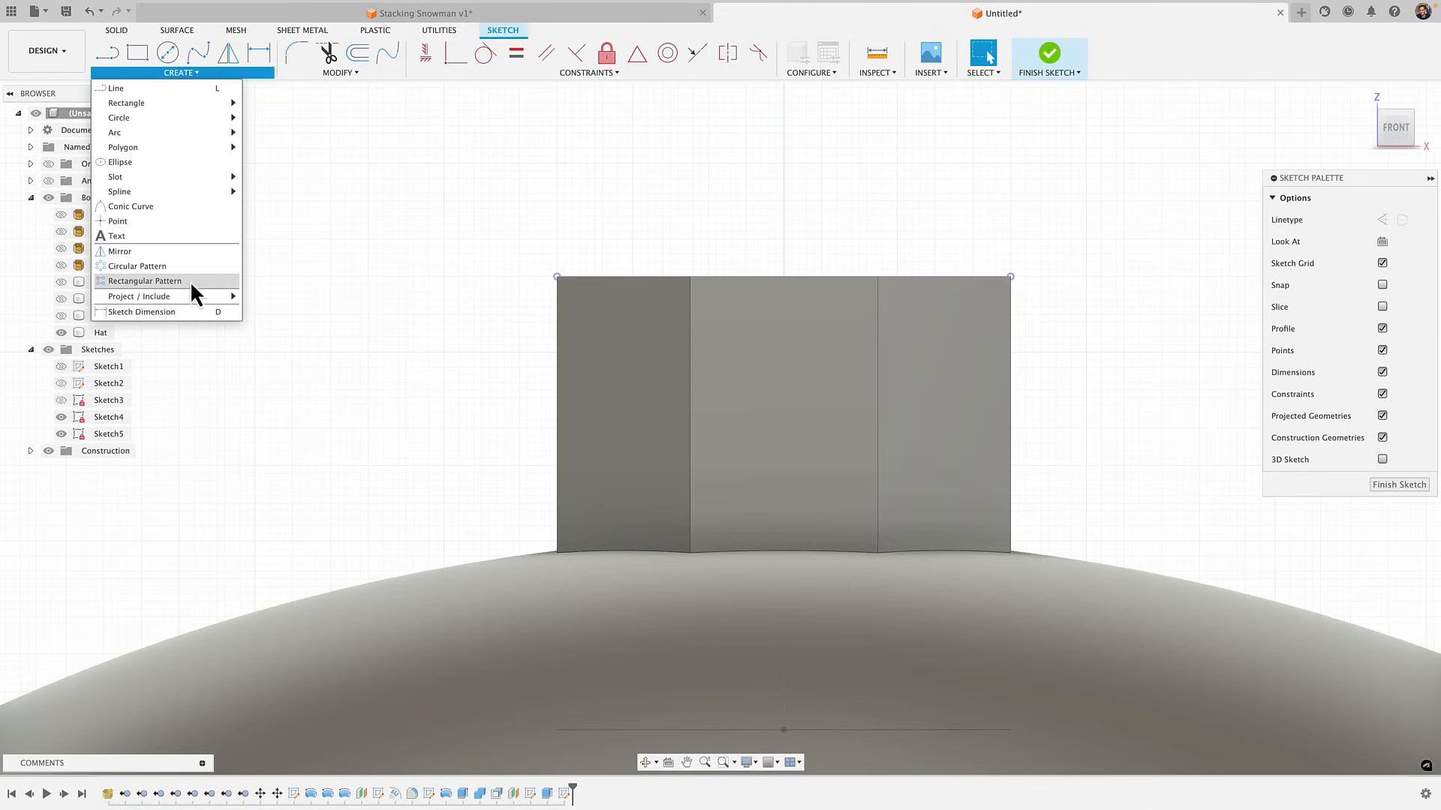
{"action": "left_click", "coordinate": [332, 255]}
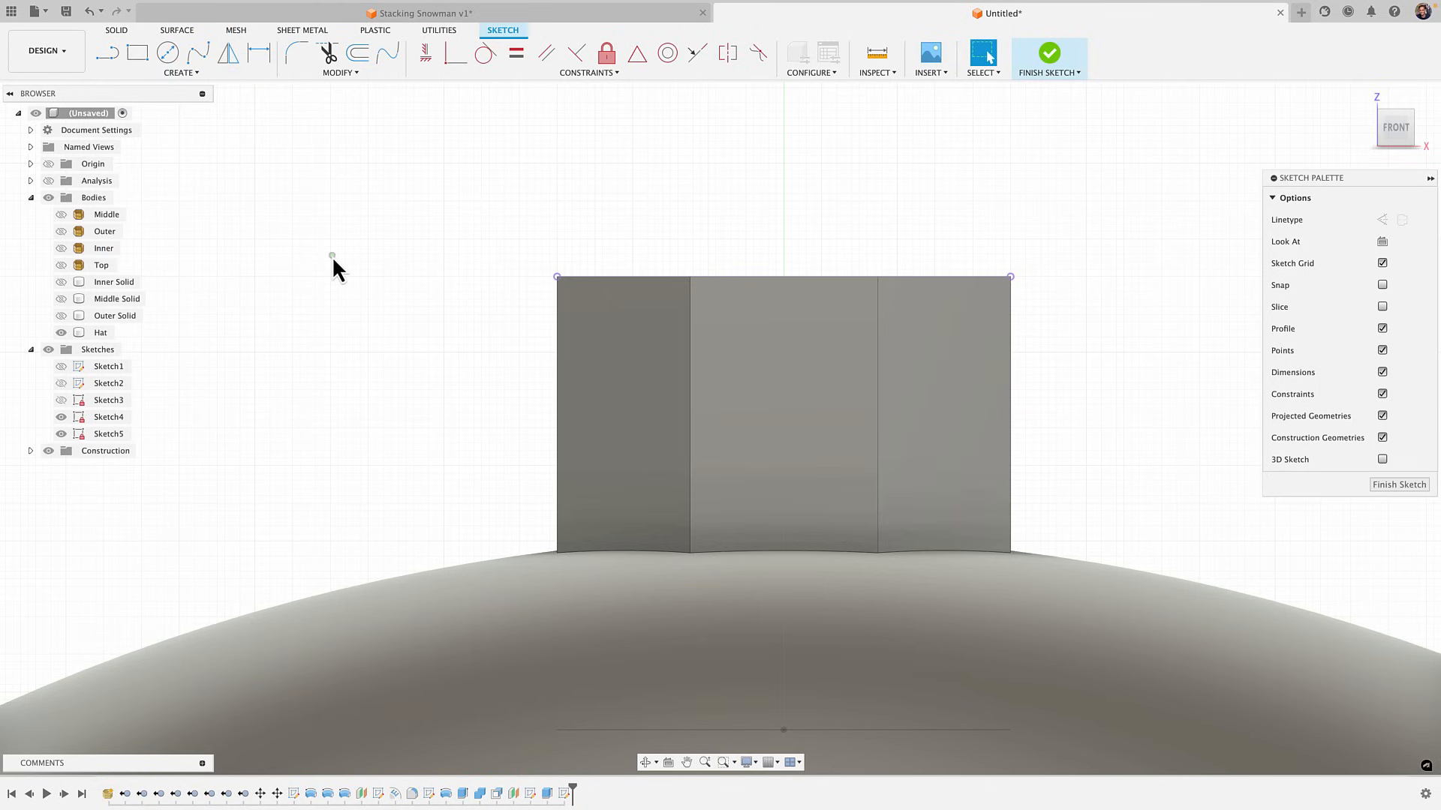
{"action": "key", "text": "p"}
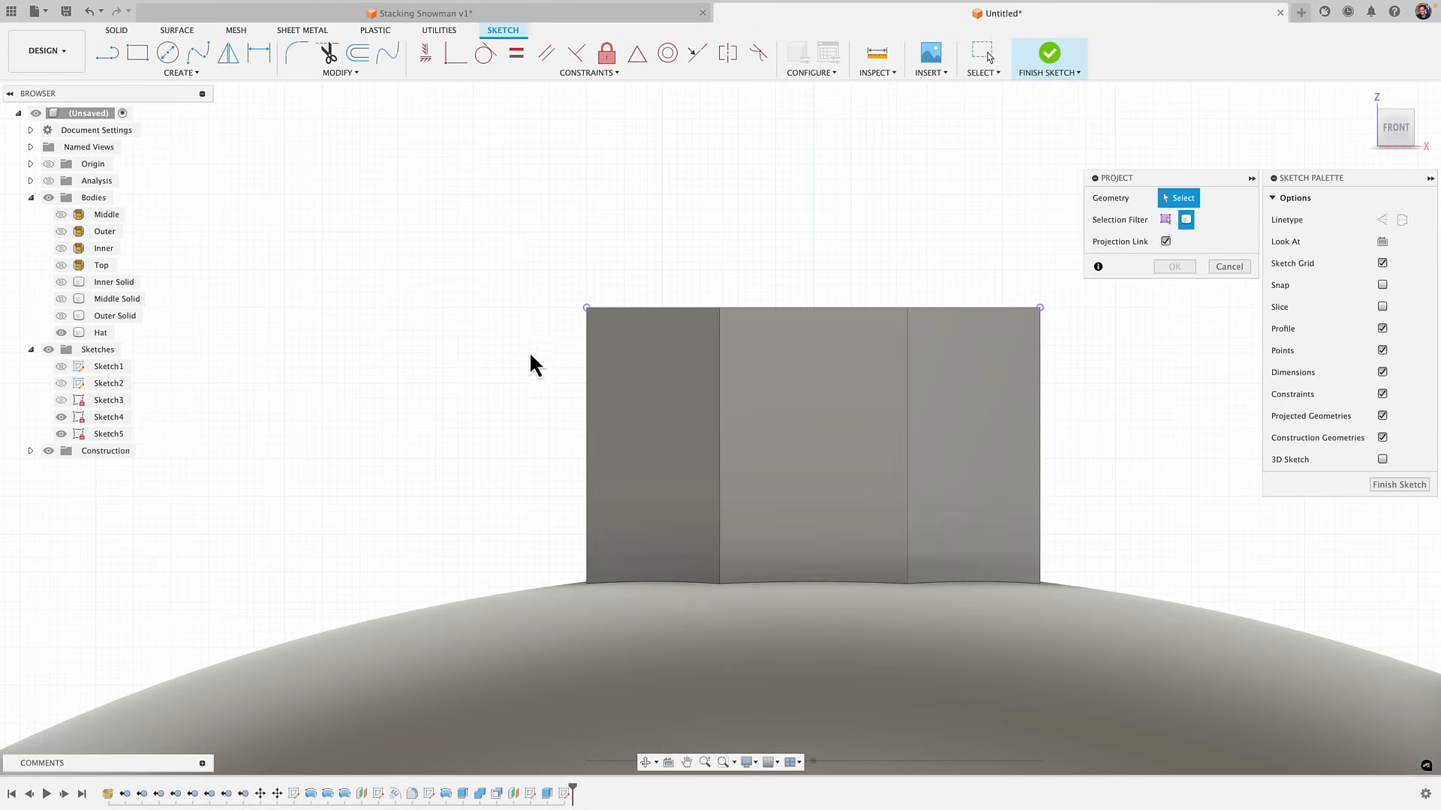
{"action": "middle_click_drag", "start_coordinate": [533, 356], "coordinate": [598, 391], "text": "shift"}
{"action": "left_click", "coordinate": [601, 390]}
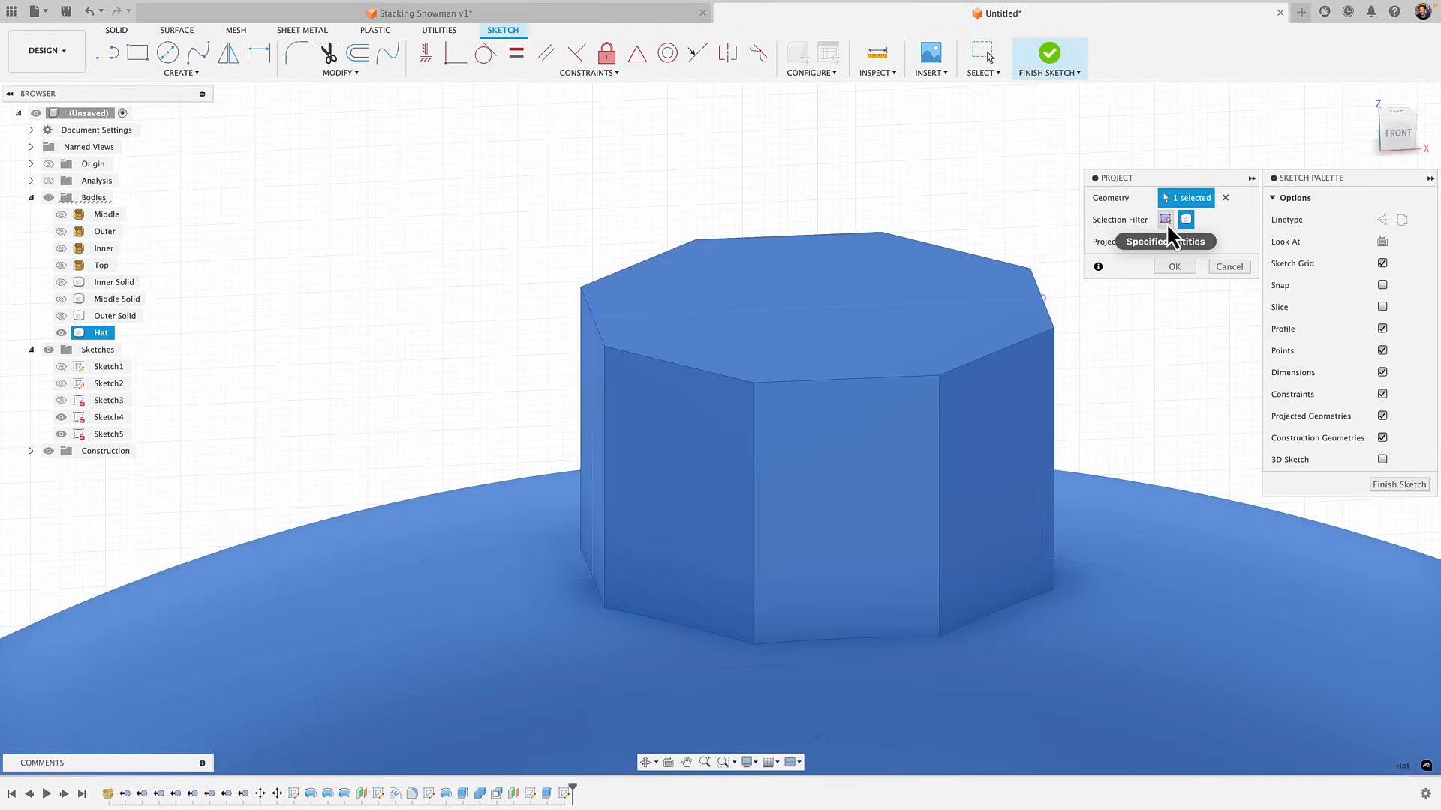
{"action": "left_click", "coordinate": [1165, 219]}
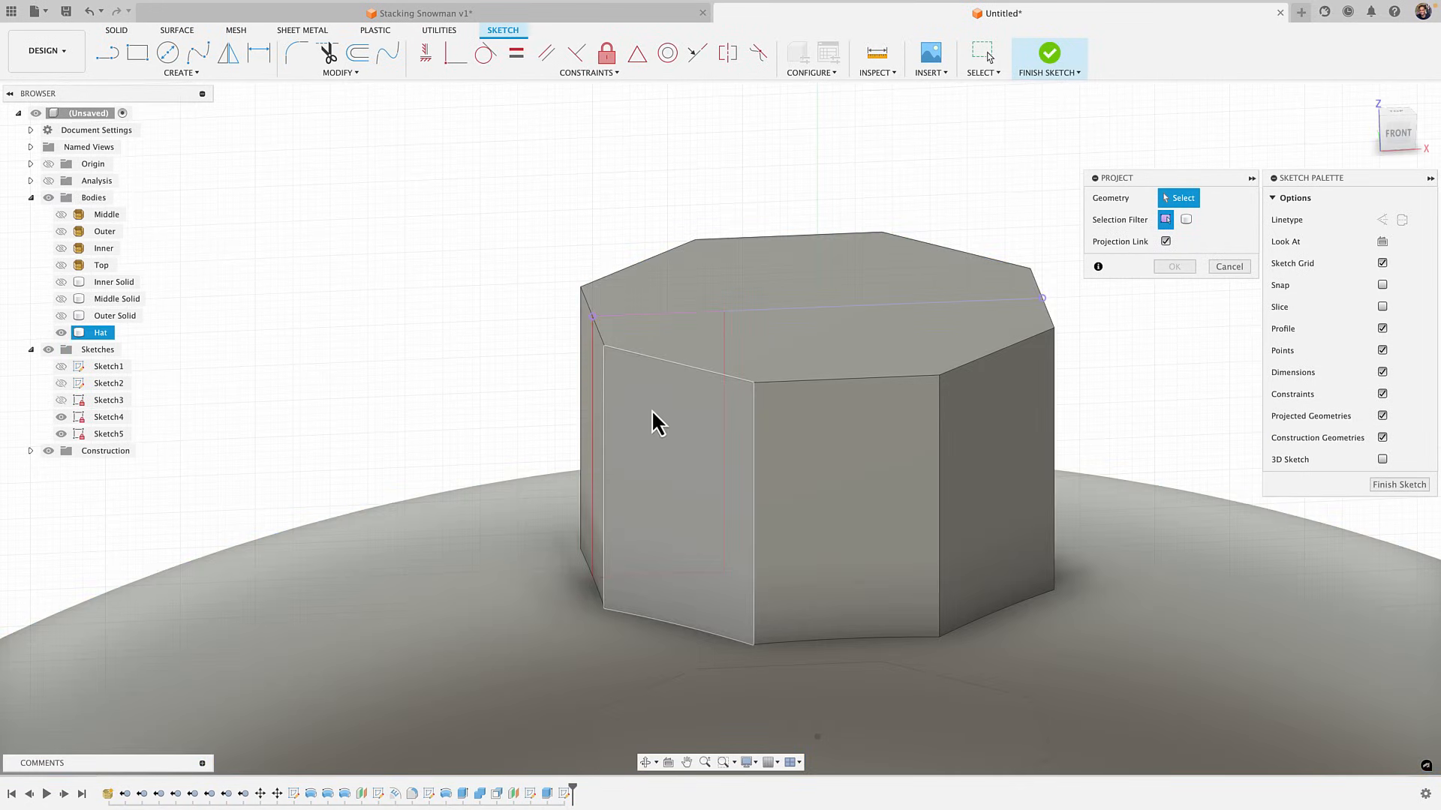
{"action": "middle_click_drag", "start_coordinate": [593, 426], "coordinate": [822, 495], "text": "shift"}
{"action": "left_click", "coordinate": [596, 435]}
{"action": "left_click", "coordinate": [706, 643]}
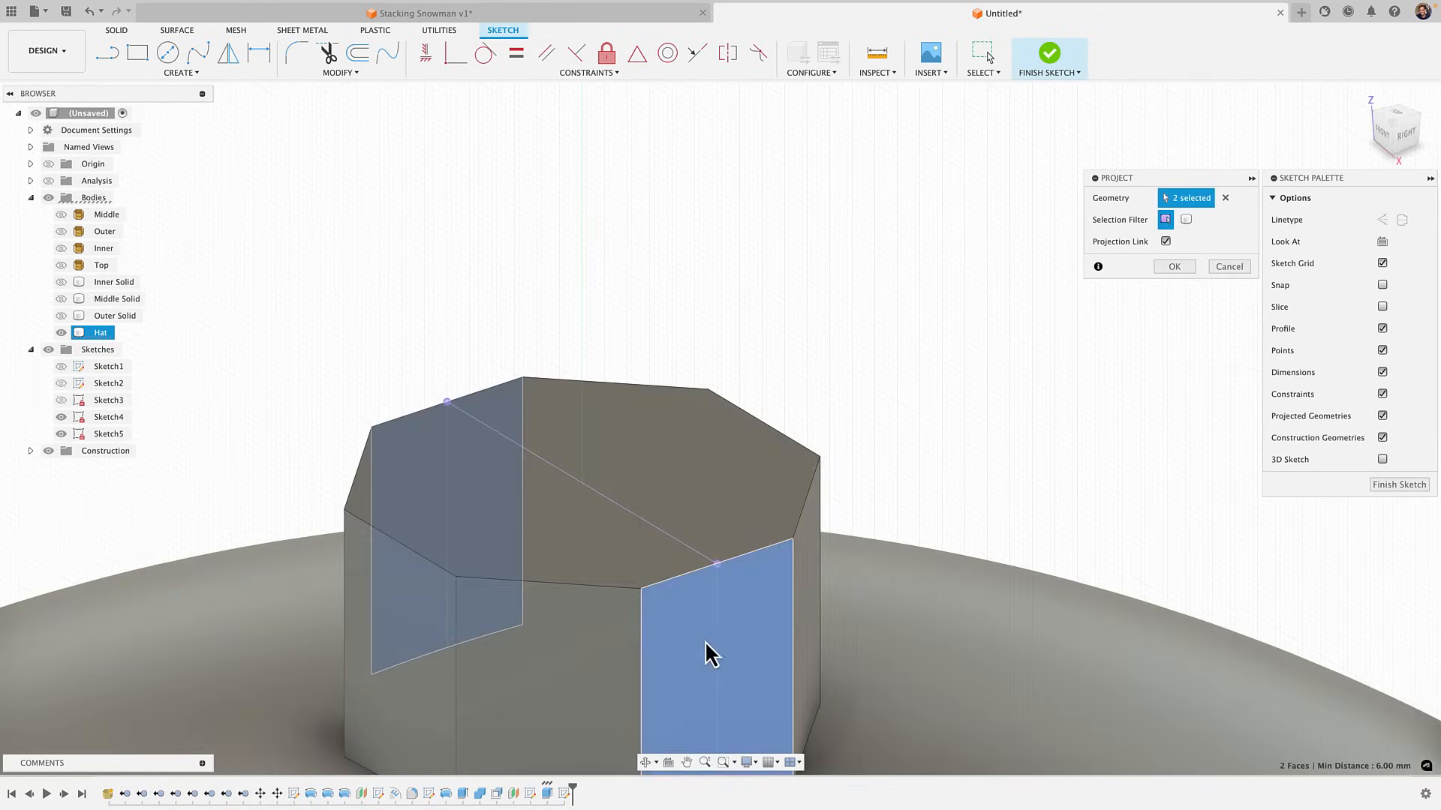
{"action": "middle_click_drag", "start_coordinate": [707, 641], "coordinate": [893, 459]}
{"action": "left_click", "coordinate": [1185, 272]}
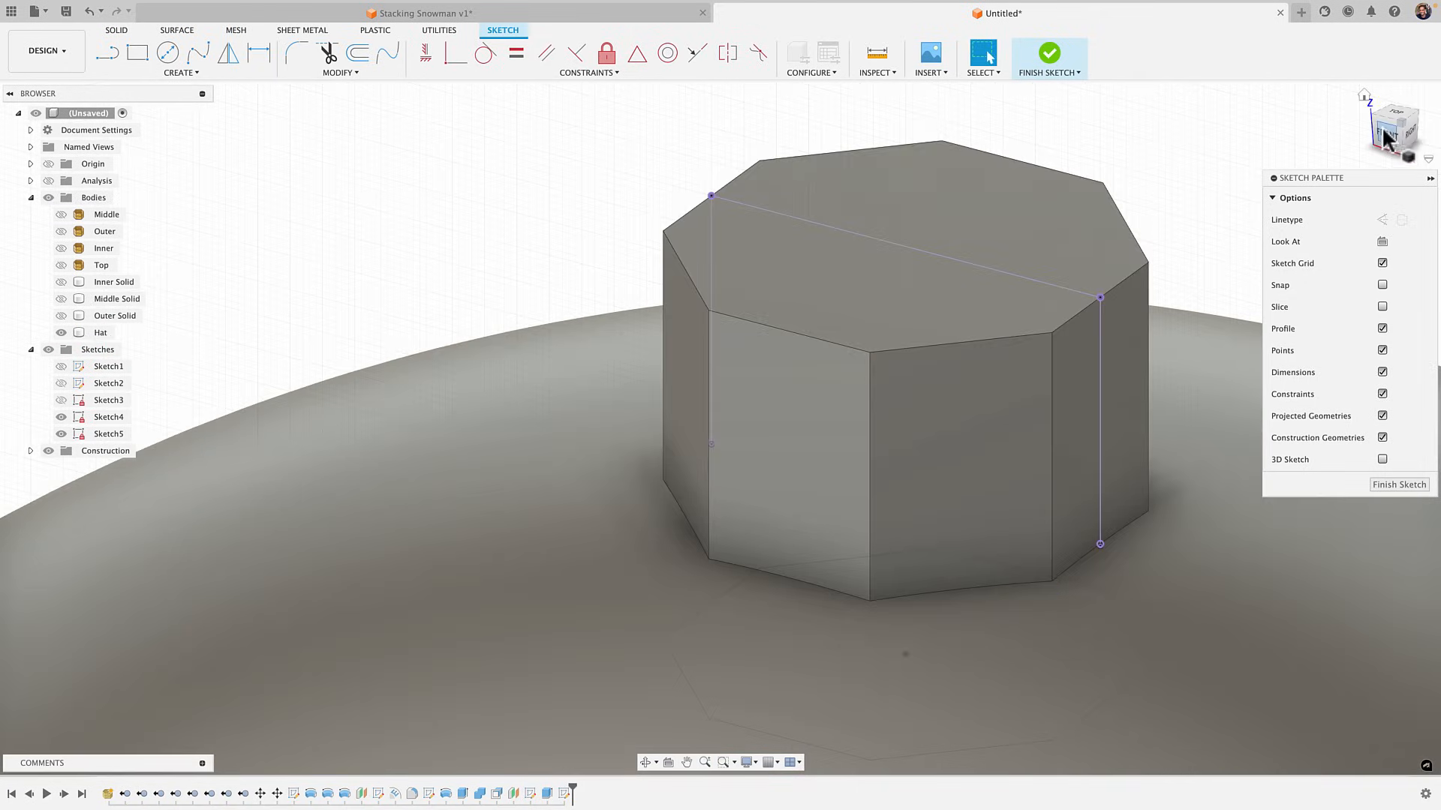
{"action": "left_click", "coordinate": [1387, 136]}
{"action": "mouse_move", "coordinate": [753, 290]}
{"action": "middle_mouse_down"}
{"action": "mouse_move", "coordinate": [711, 315]}
{"action": "mouse_move", "coordinate": [485, 608]}
{"action": "middle_mouse_up"}
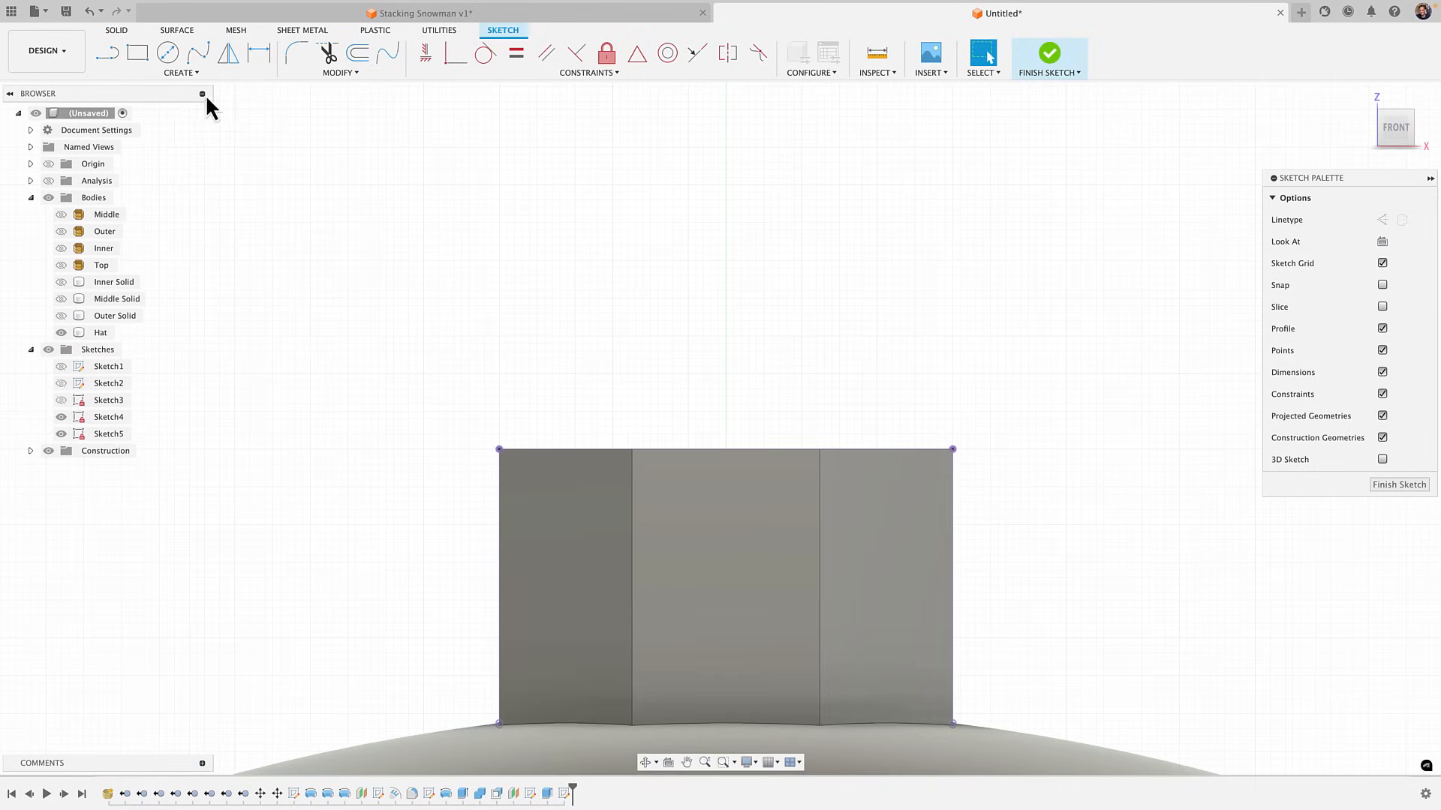
Draw a 3-point arc bulging upward between the two upper corners of the projected knob outline, and hide the Hat body
{"action": "left_click", "coordinate": [183, 73]}
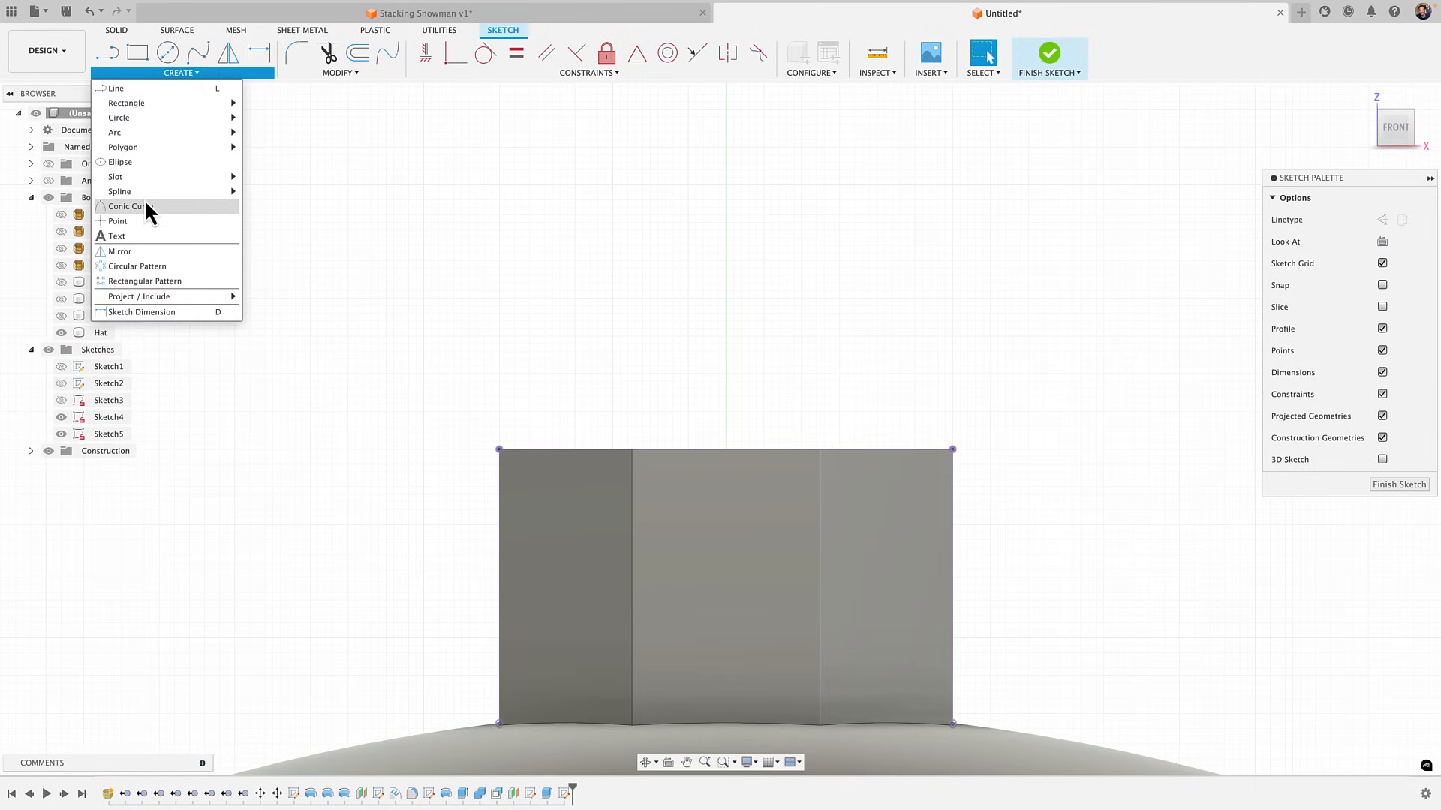
{"action": "left_click", "coordinate": [293, 147]}
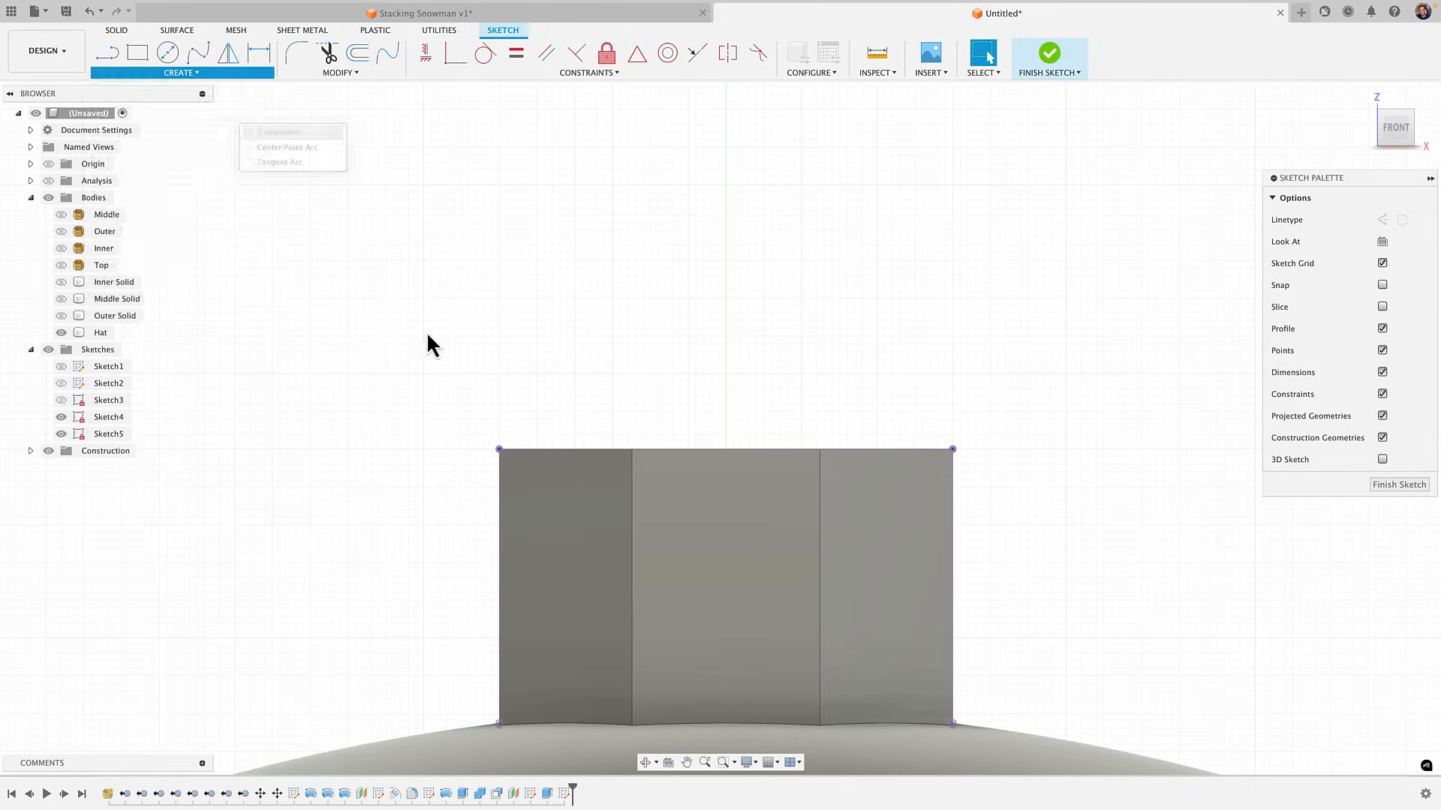
{"action": "left_click", "coordinate": [499, 448]}
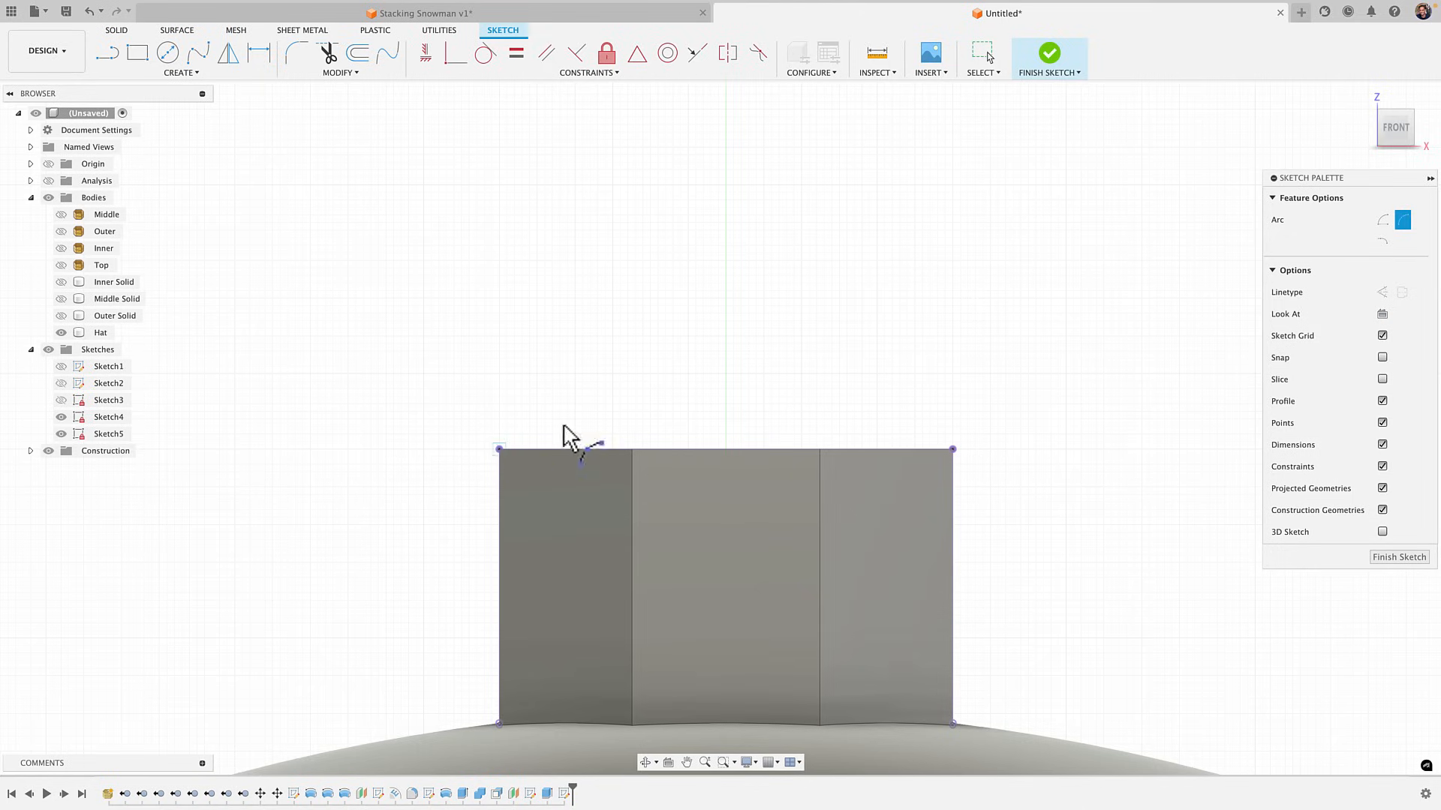
{"action": "left_click", "coordinate": [952, 449]}
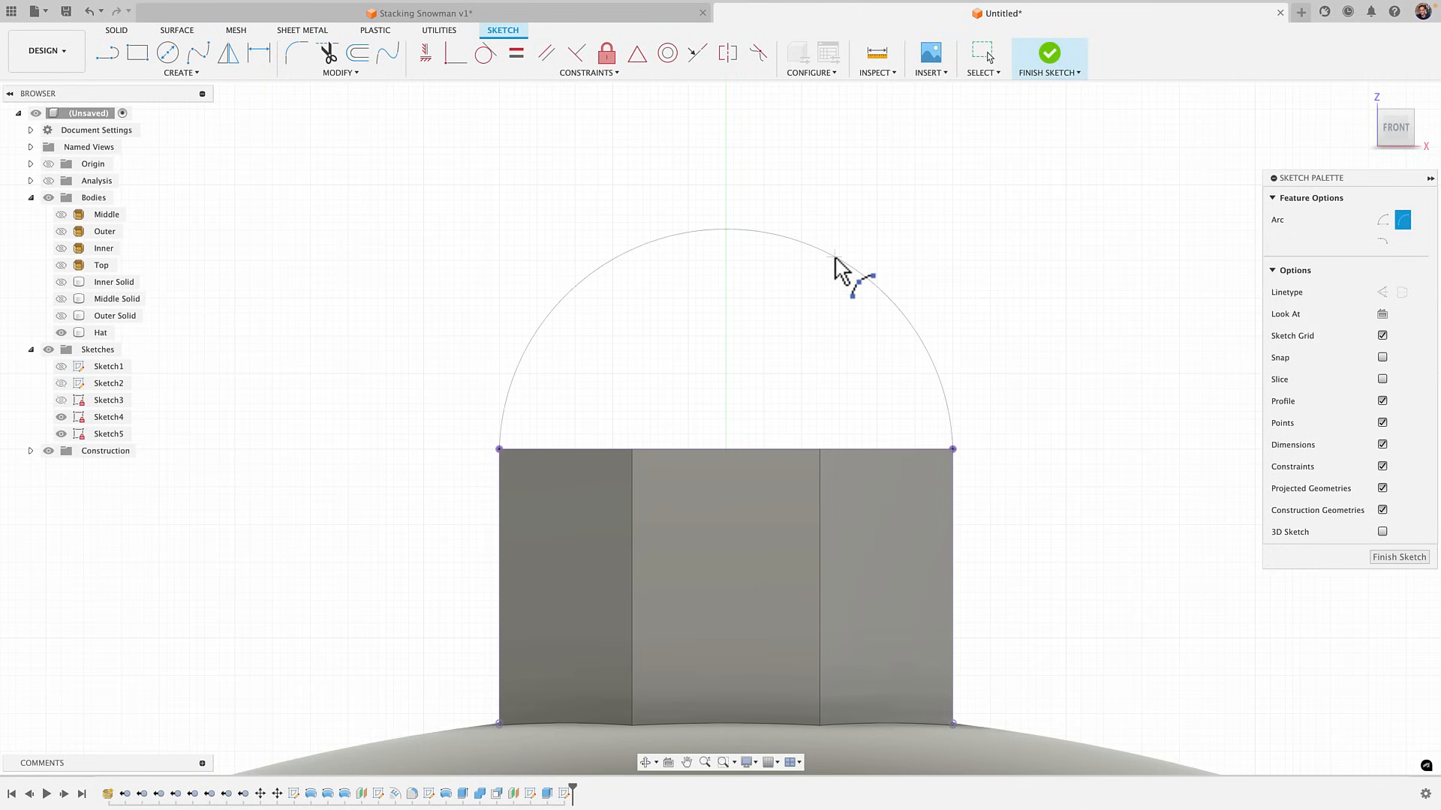
{"action": "left_click", "coordinate": [838, 276]}
{"action": "key", "text": "Escape"}
{"action": "middle_click_drag", "start_coordinate": [745, 311], "coordinate": [751, 260]}
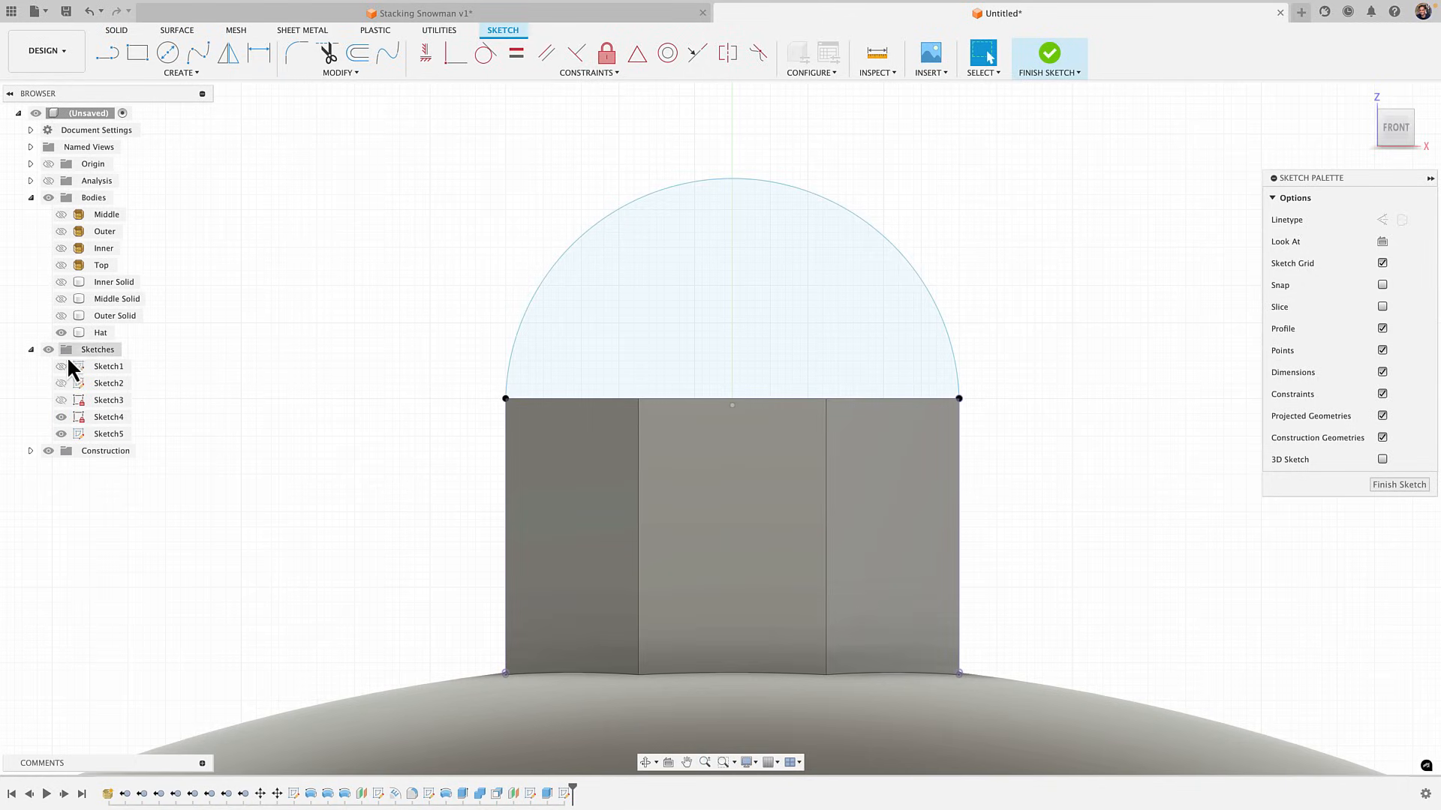
{"action": "left_click", "coordinate": [60, 332]}
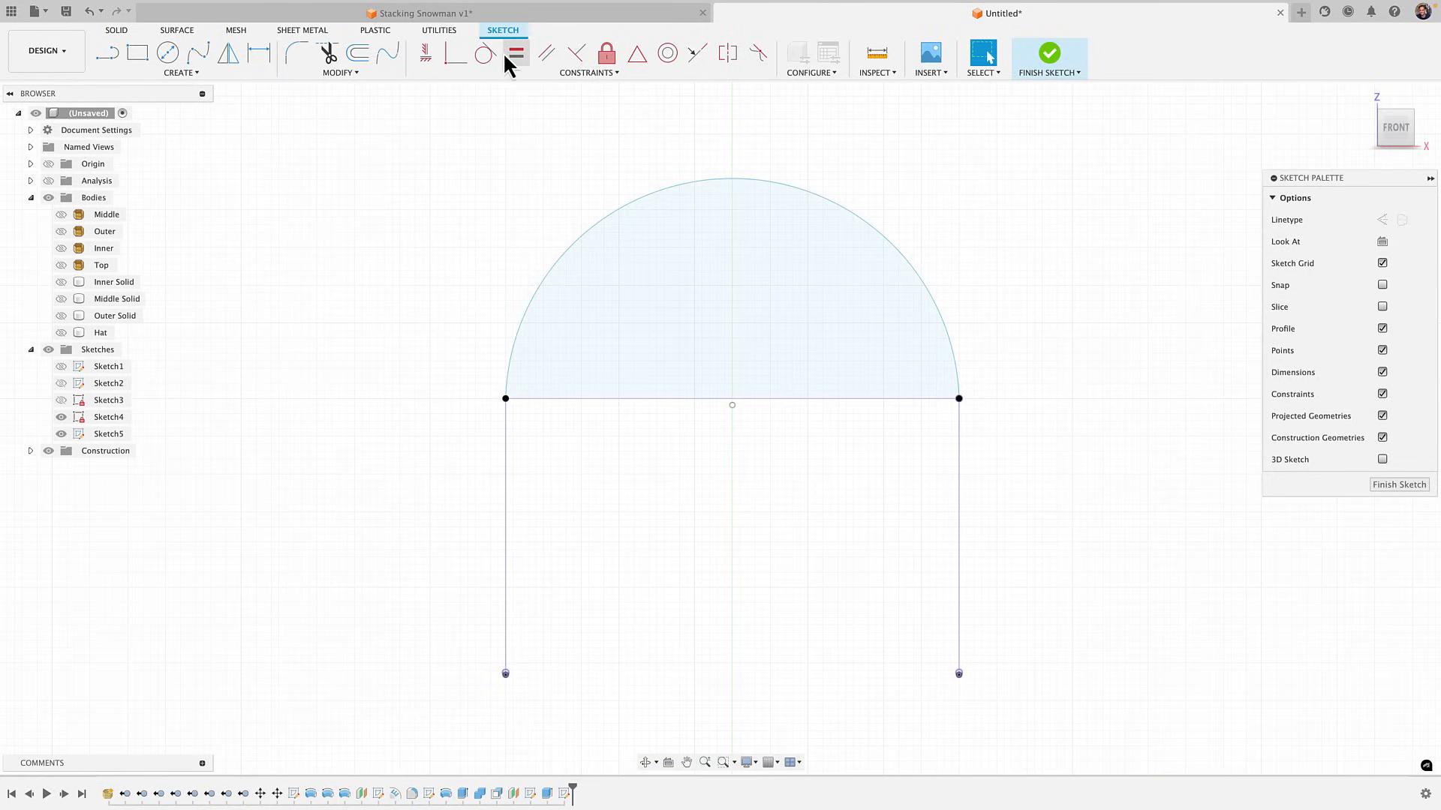
Apply tangent constraints between the arc and the two projected vertical side lines of the knob
{"action": "left_click", "coordinate": [517, 330]}
{"action": "left_click", "coordinate": [505, 436]}
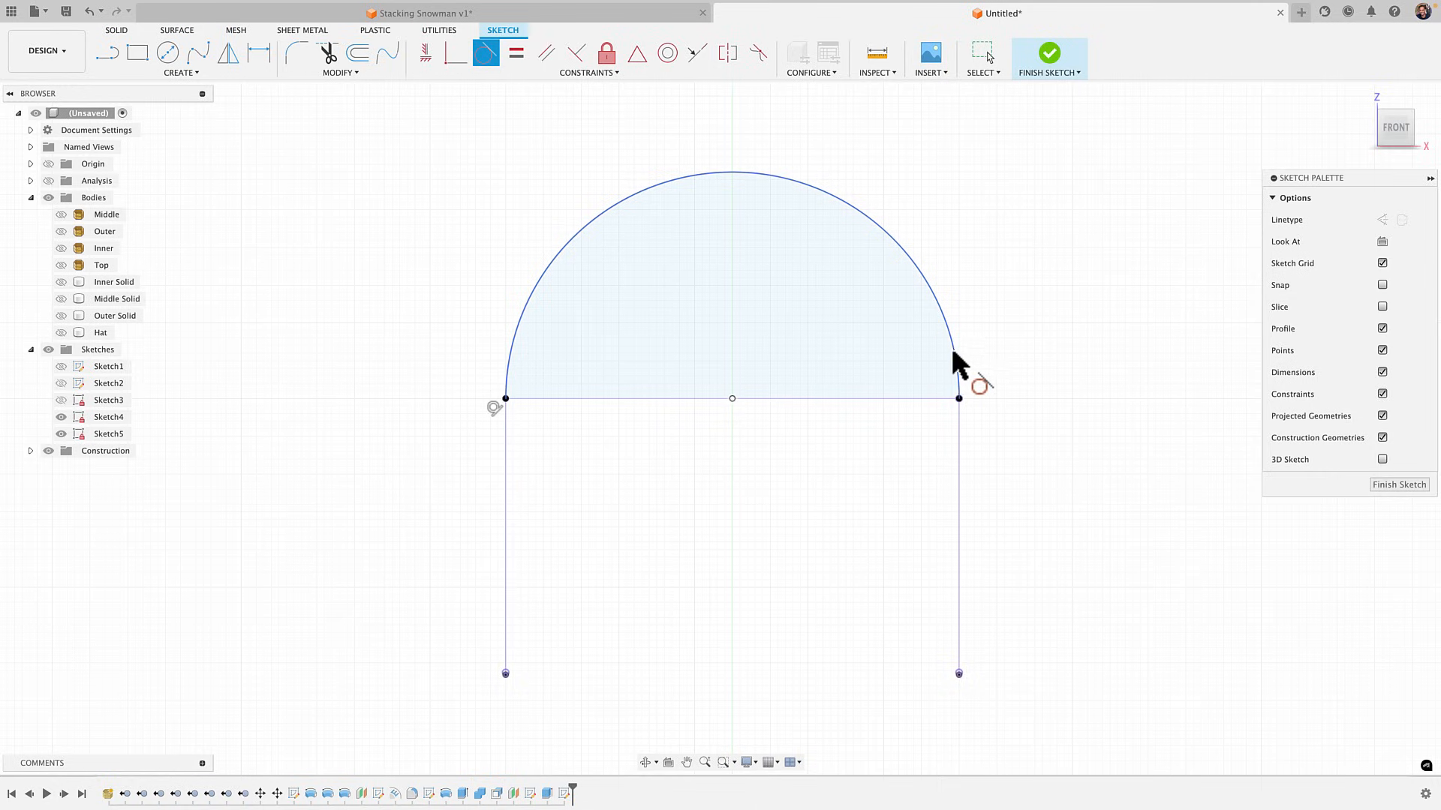
{"action": "left_click", "coordinate": [953, 349]}
{"action": "left_click", "coordinate": [961, 445]}
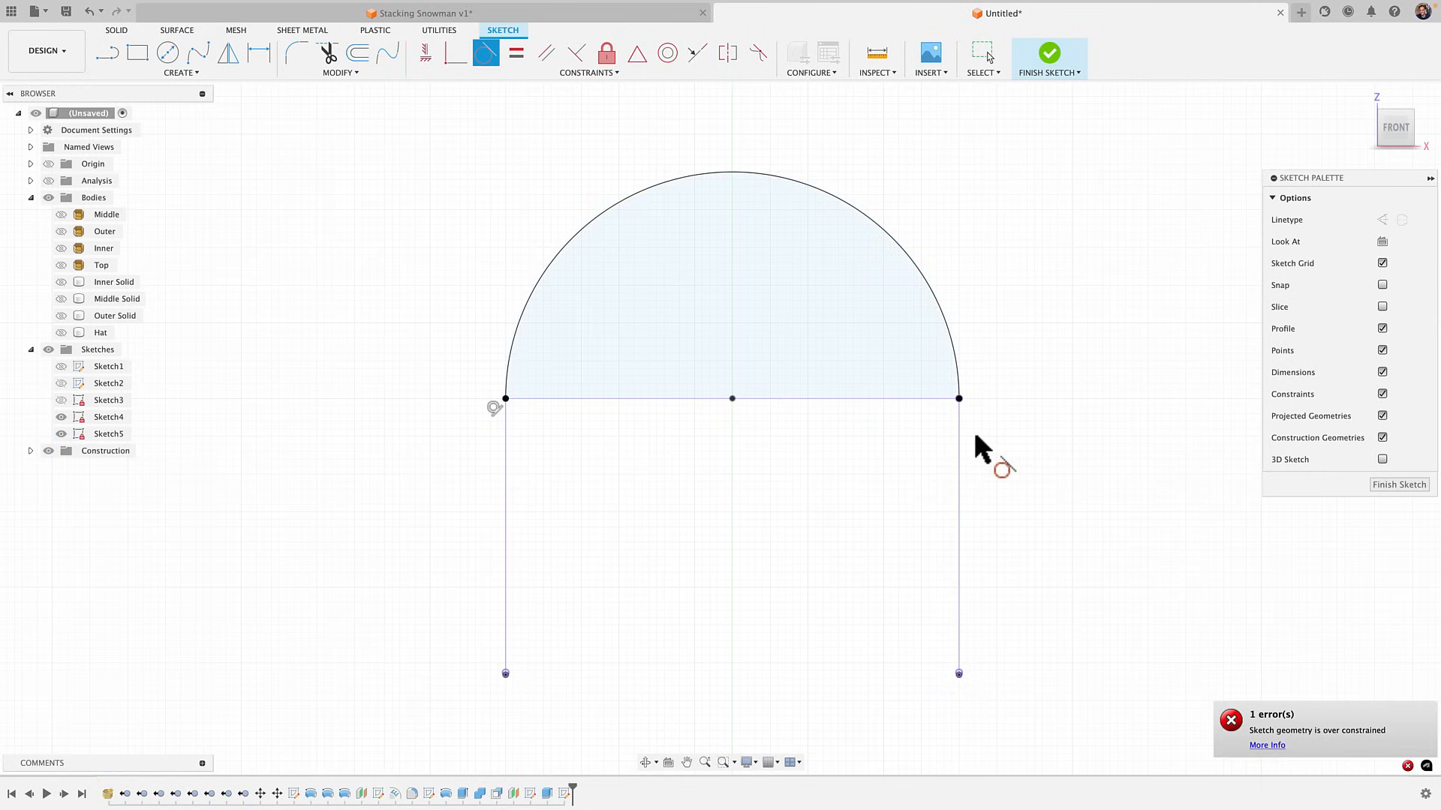
Finish the arc sketch and show the Hat body again
{"action": "scroll", "coordinate": [700, 387], "scroll_direction": "down", "scroll_amount": 3}
{"action": "left_click", "coordinate": [1037, 61]}
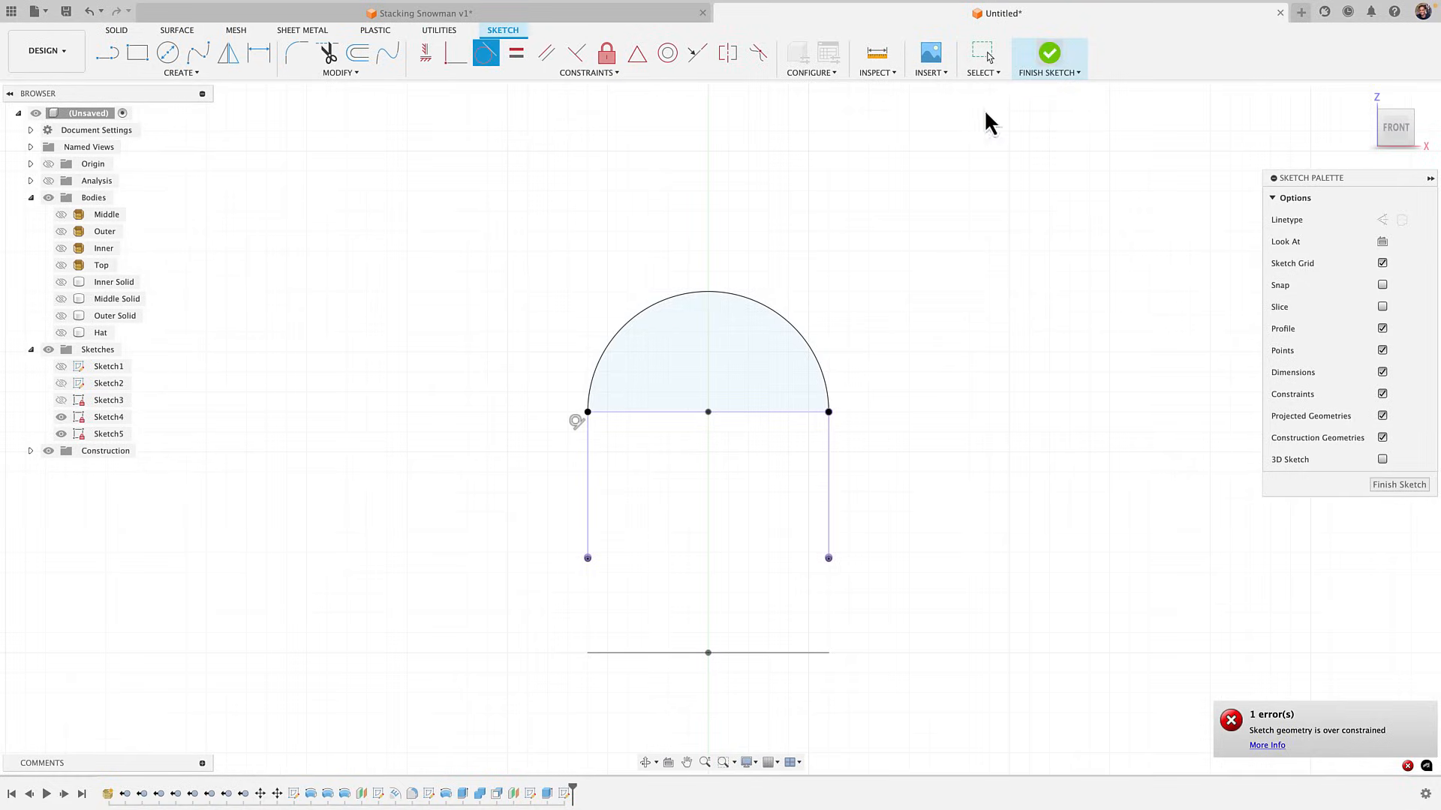
{"action": "left_click", "coordinate": [60, 333]}
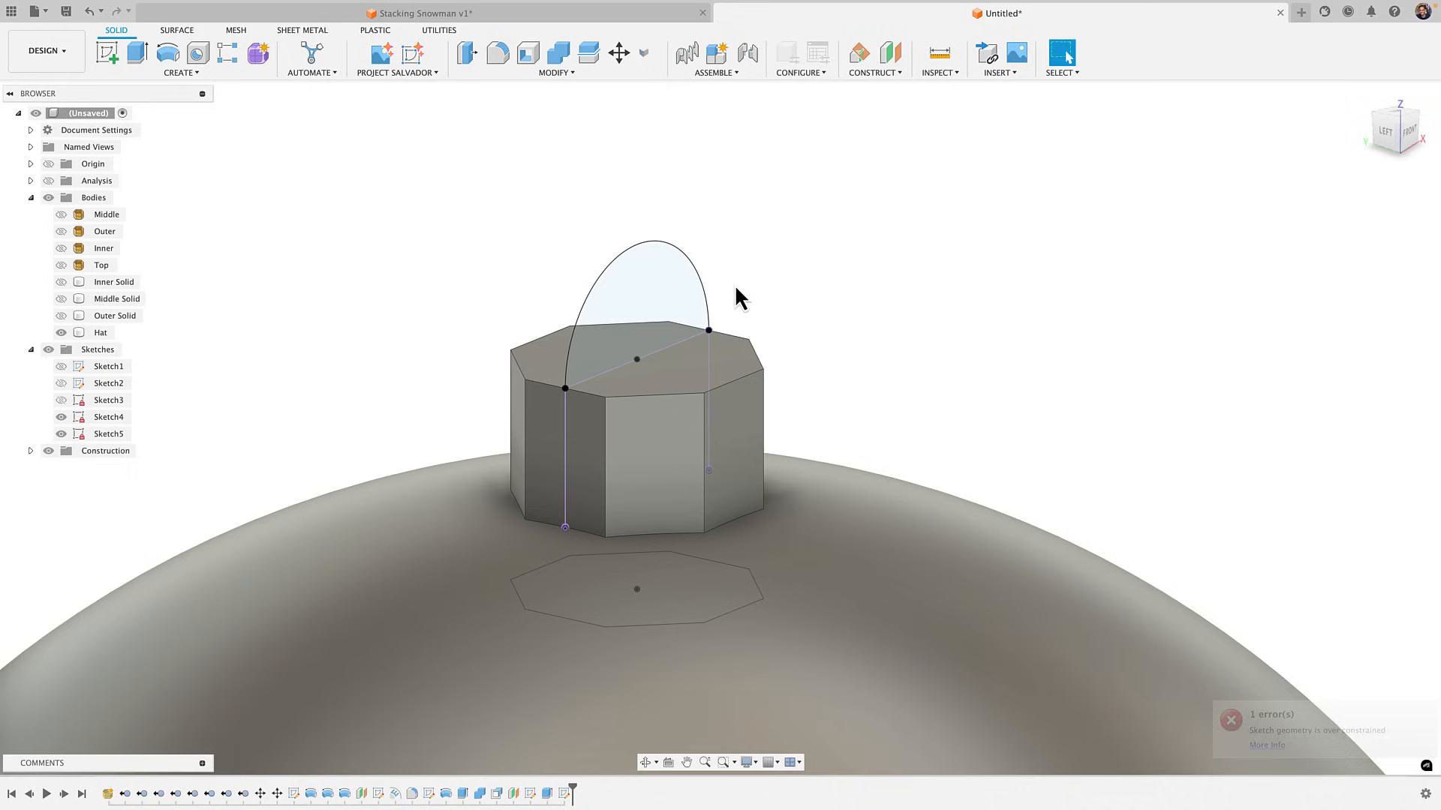
{"action": "key", "text": "e"}
{"action": "left_click", "coordinate": [1354, 226]}
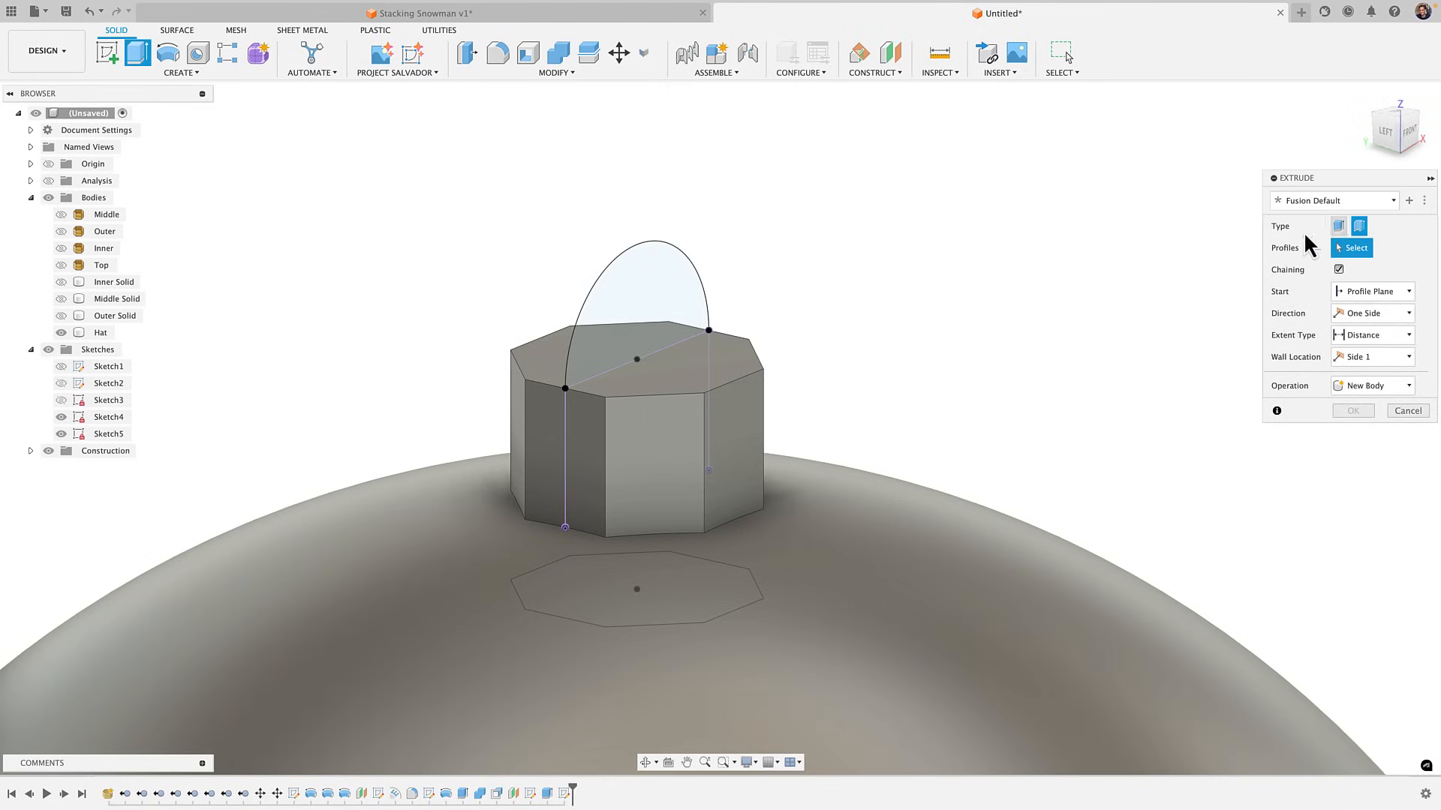
{"action": "left_click", "coordinate": [606, 303]}
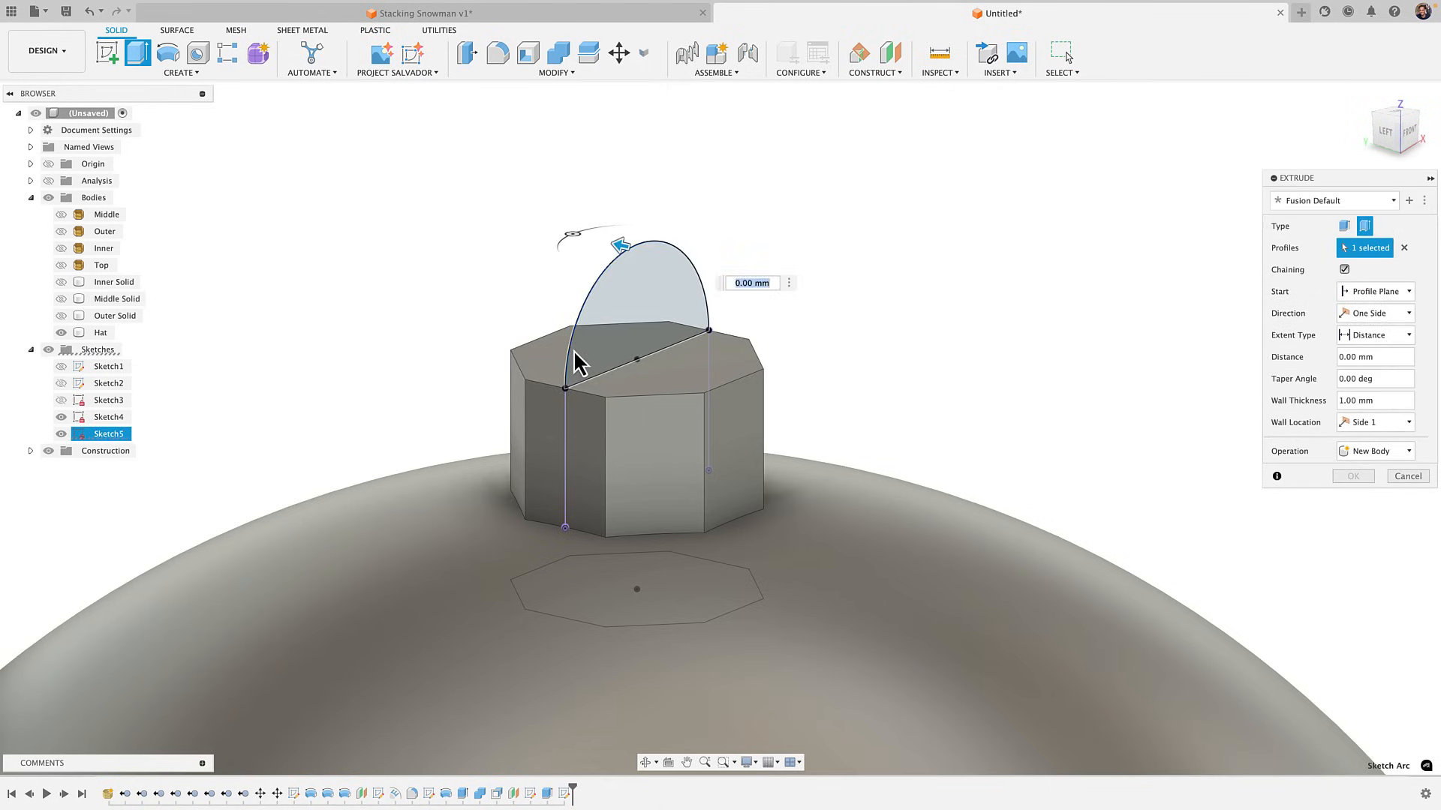
{"action": "left_click_drag", "start_coordinate": [611, 248], "coordinate": [597, 248]}
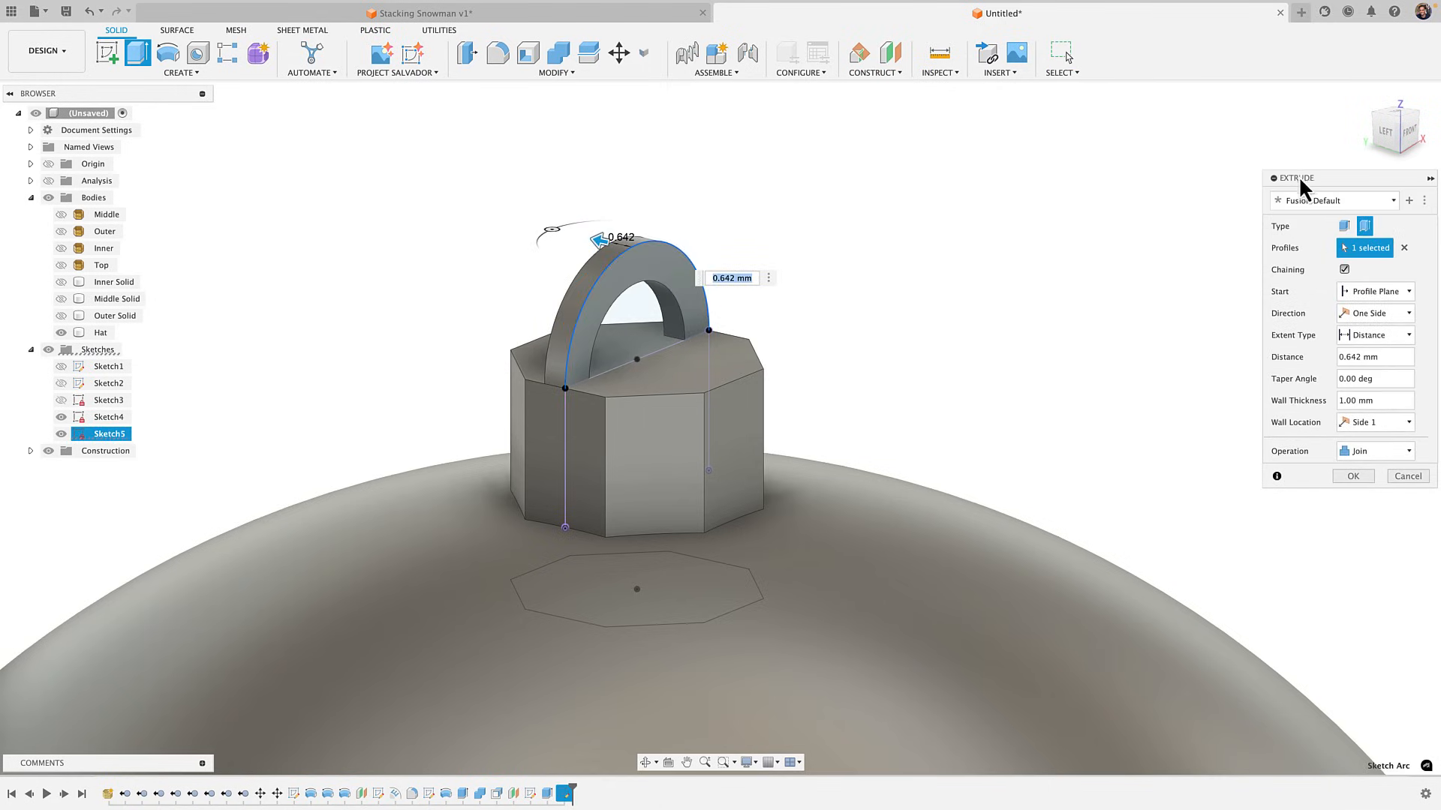
{"action": "left_click_drag", "start_coordinate": [1302, 186], "coordinate": [821, 156]}
{"action": "left_click", "coordinate": [880, 306]}
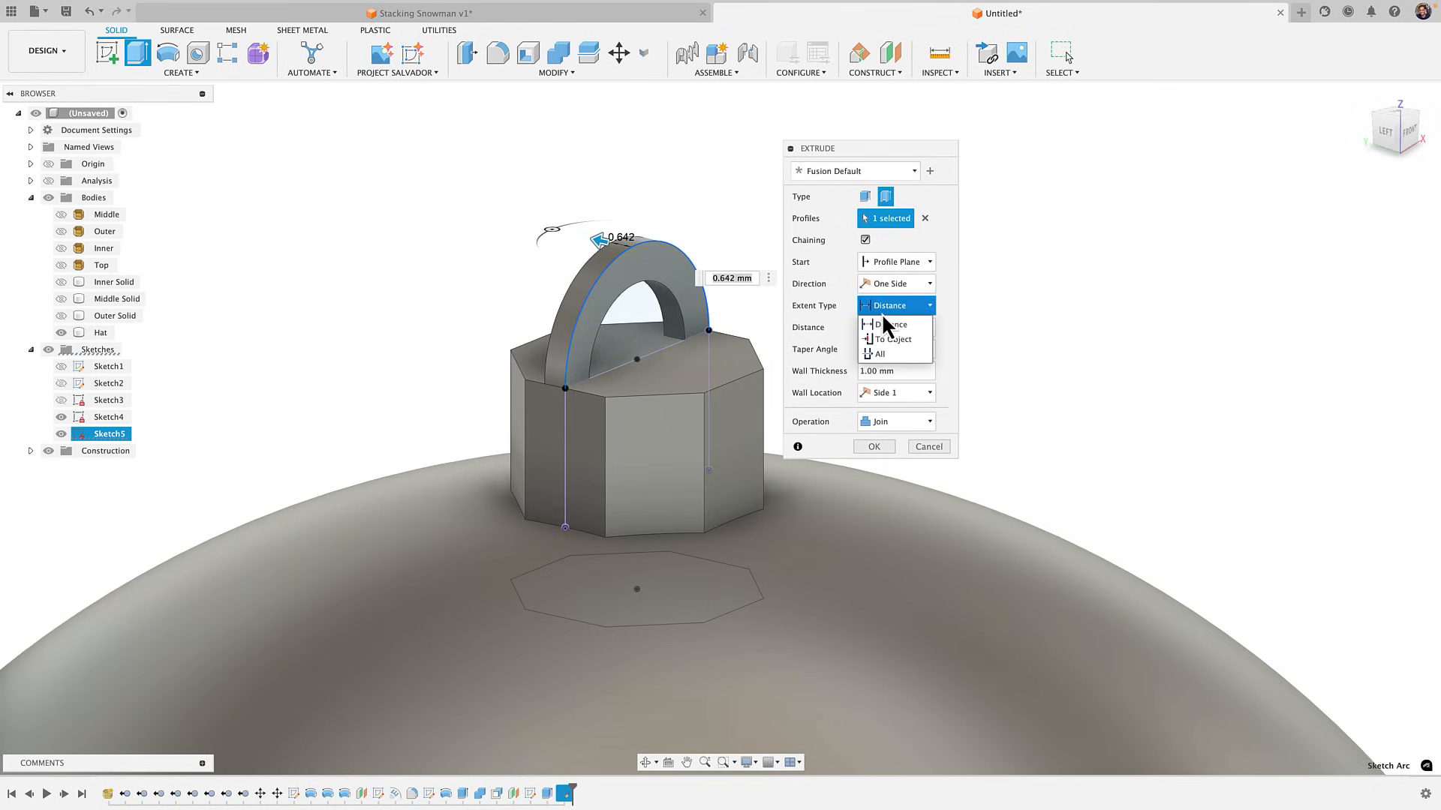
{"action": "left_click", "coordinate": [893, 286]}
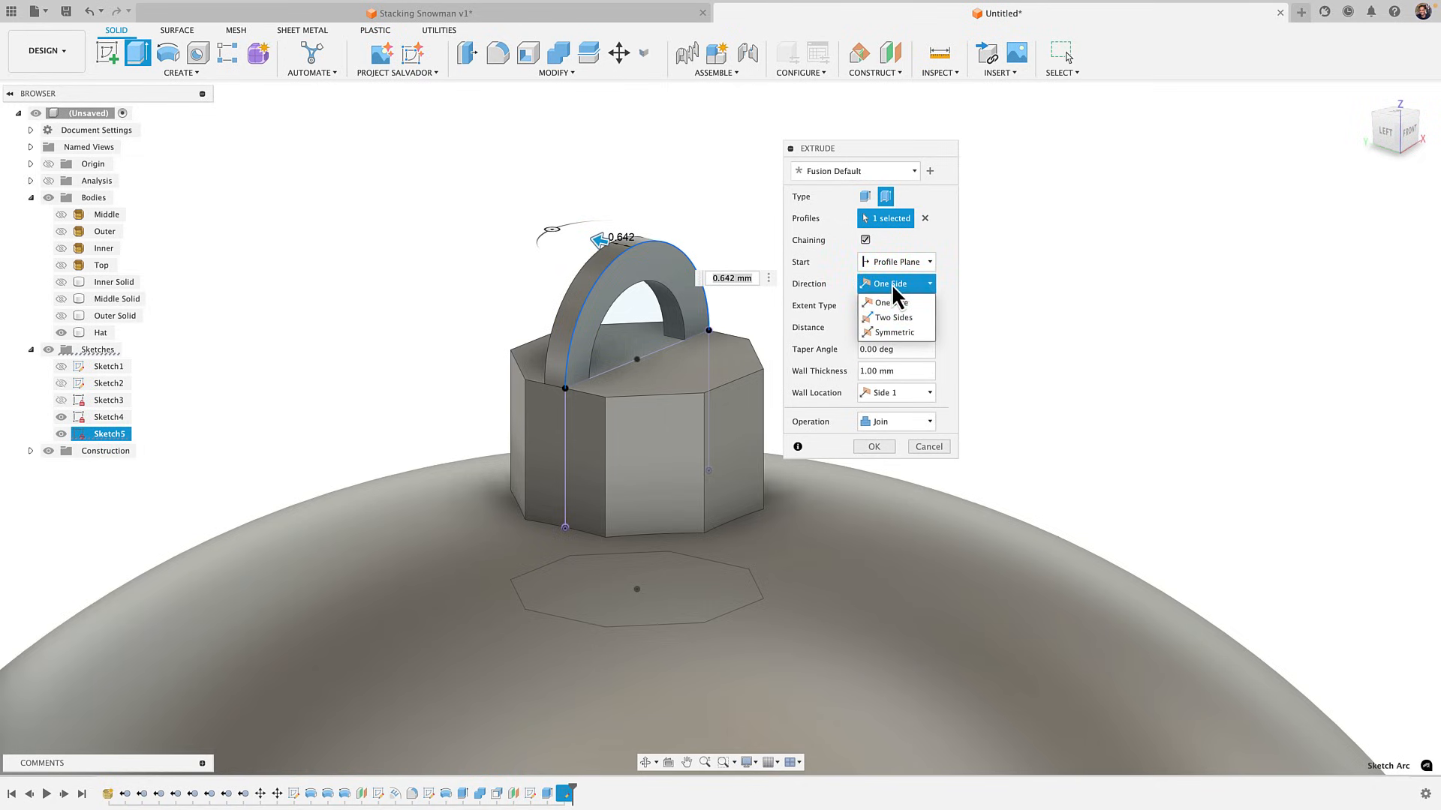
{"action": "left_click", "coordinate": [901, 336]}
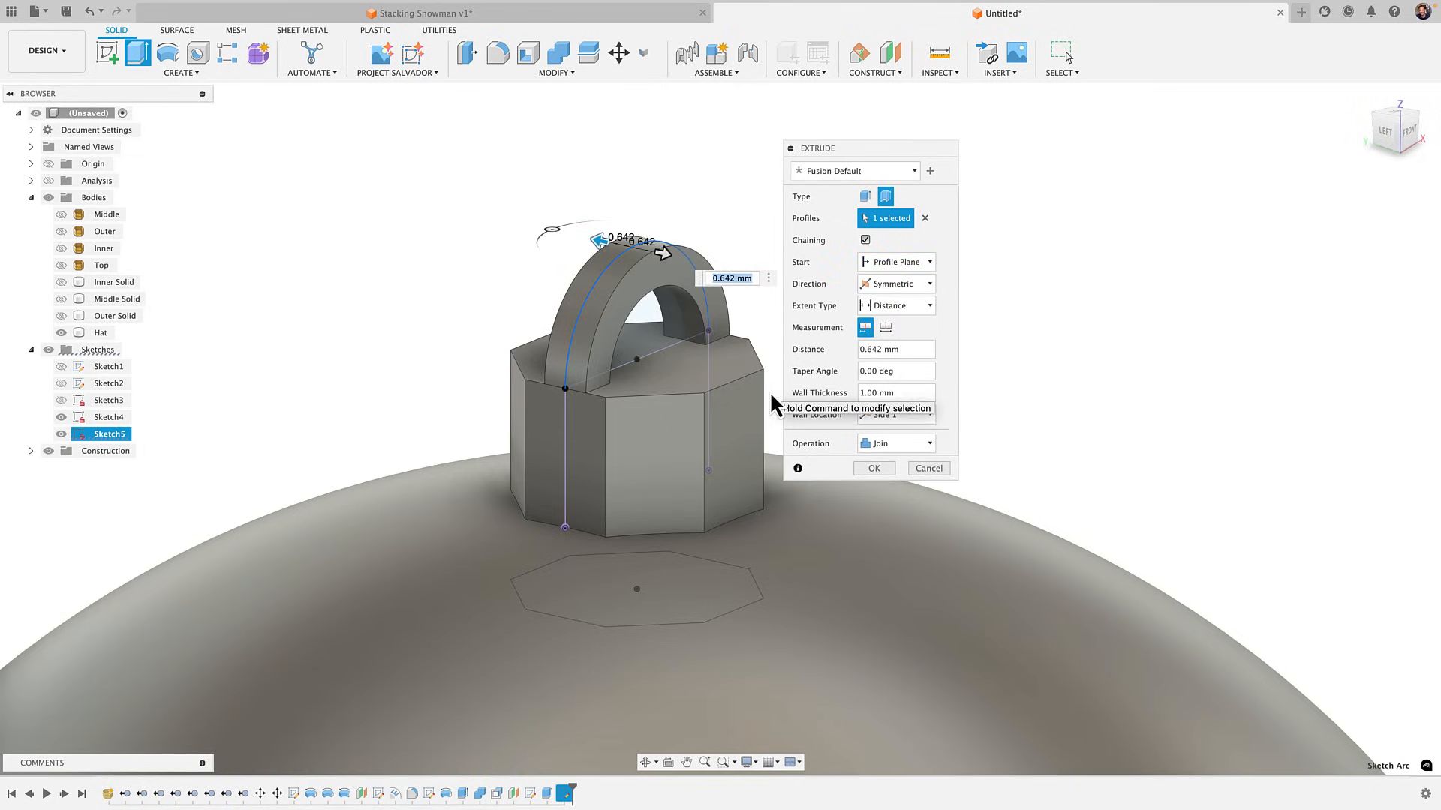
{"action": "key", "text": "Escape"}
Measure the length of the knob's top edge where the arc ends
{"action": "scroll", "coordinate": [570, 394], "scroll_direction": "up", "scroll_amount": 5}
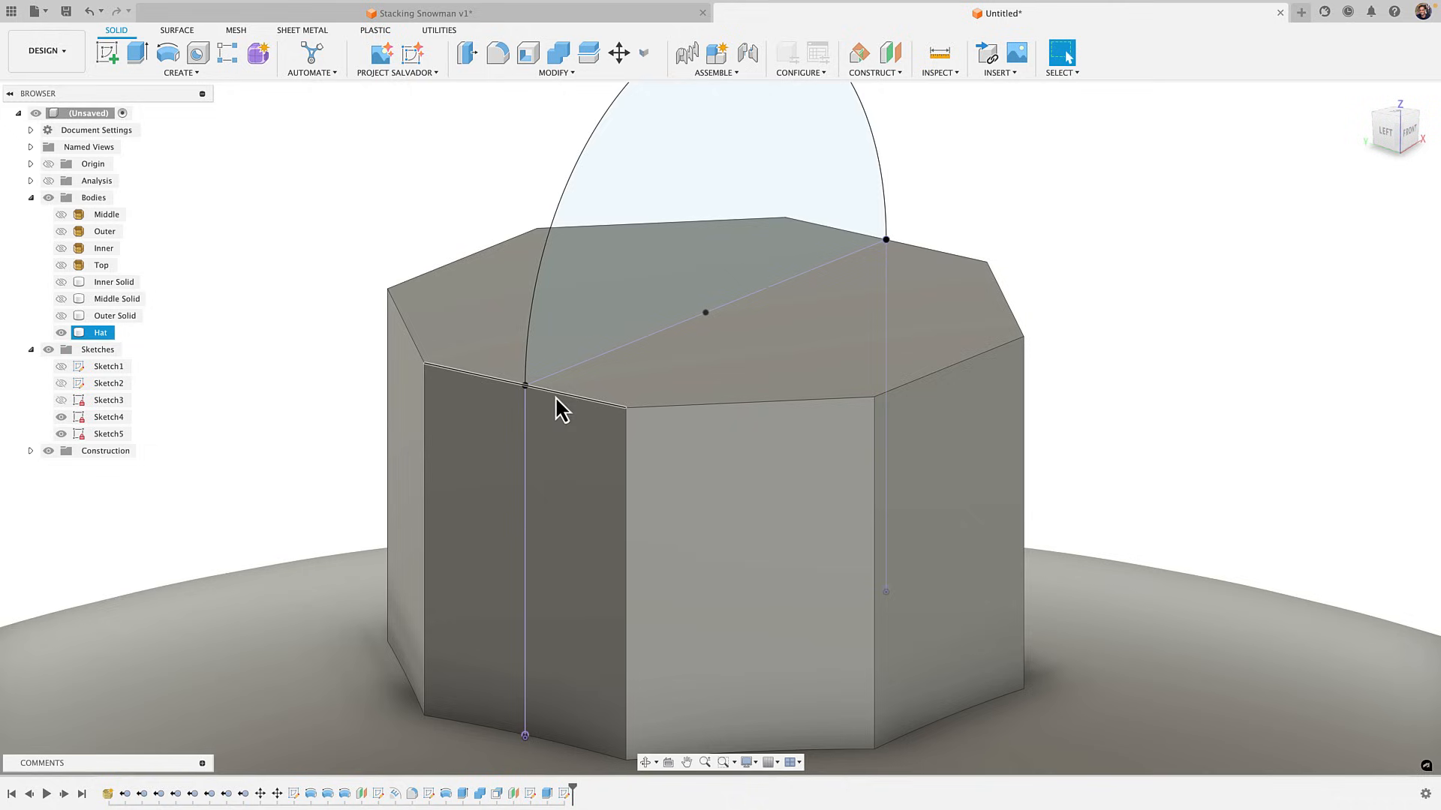
{"action": "left_click", "coordinate": [533, 390]}
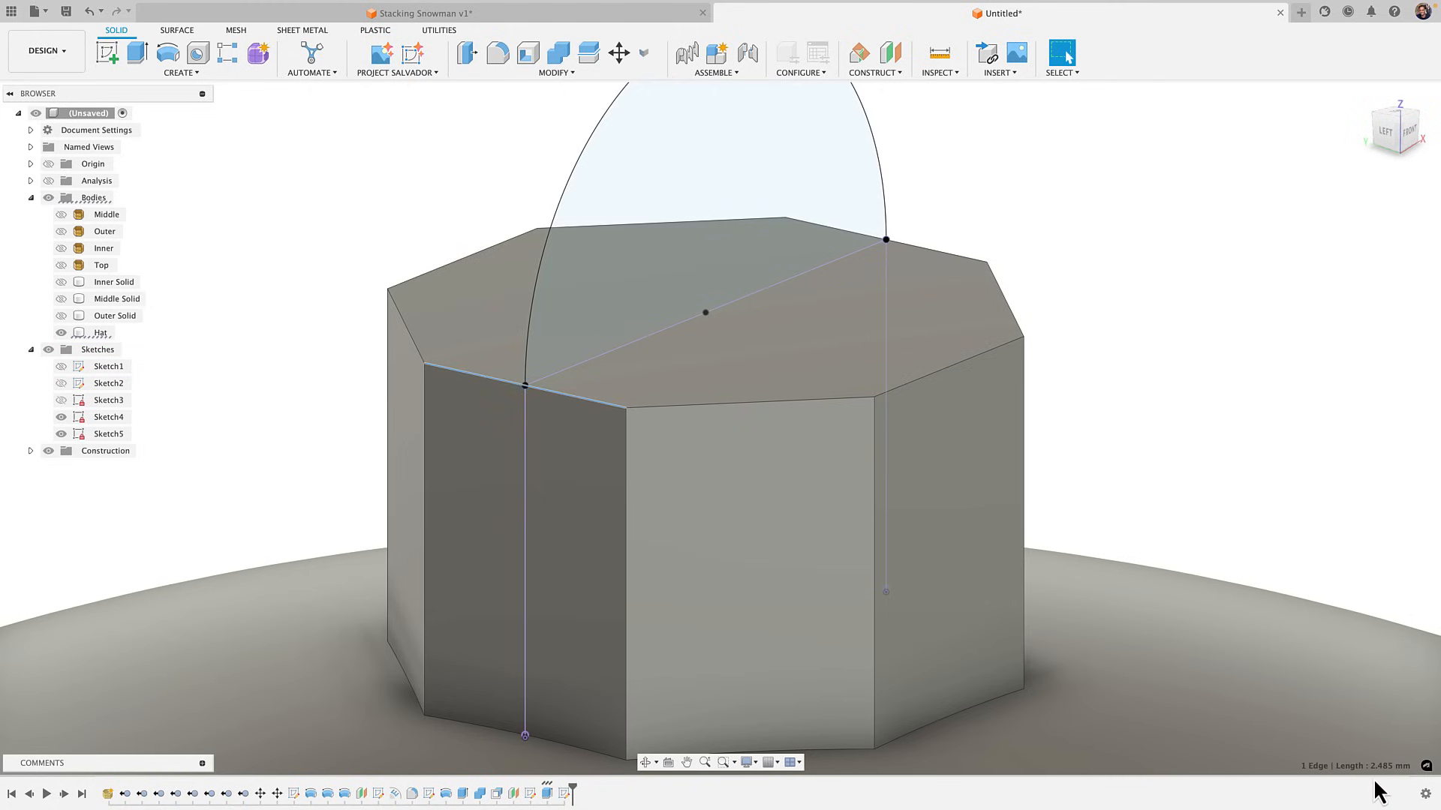
{"action": "key", "text": "Escape"}
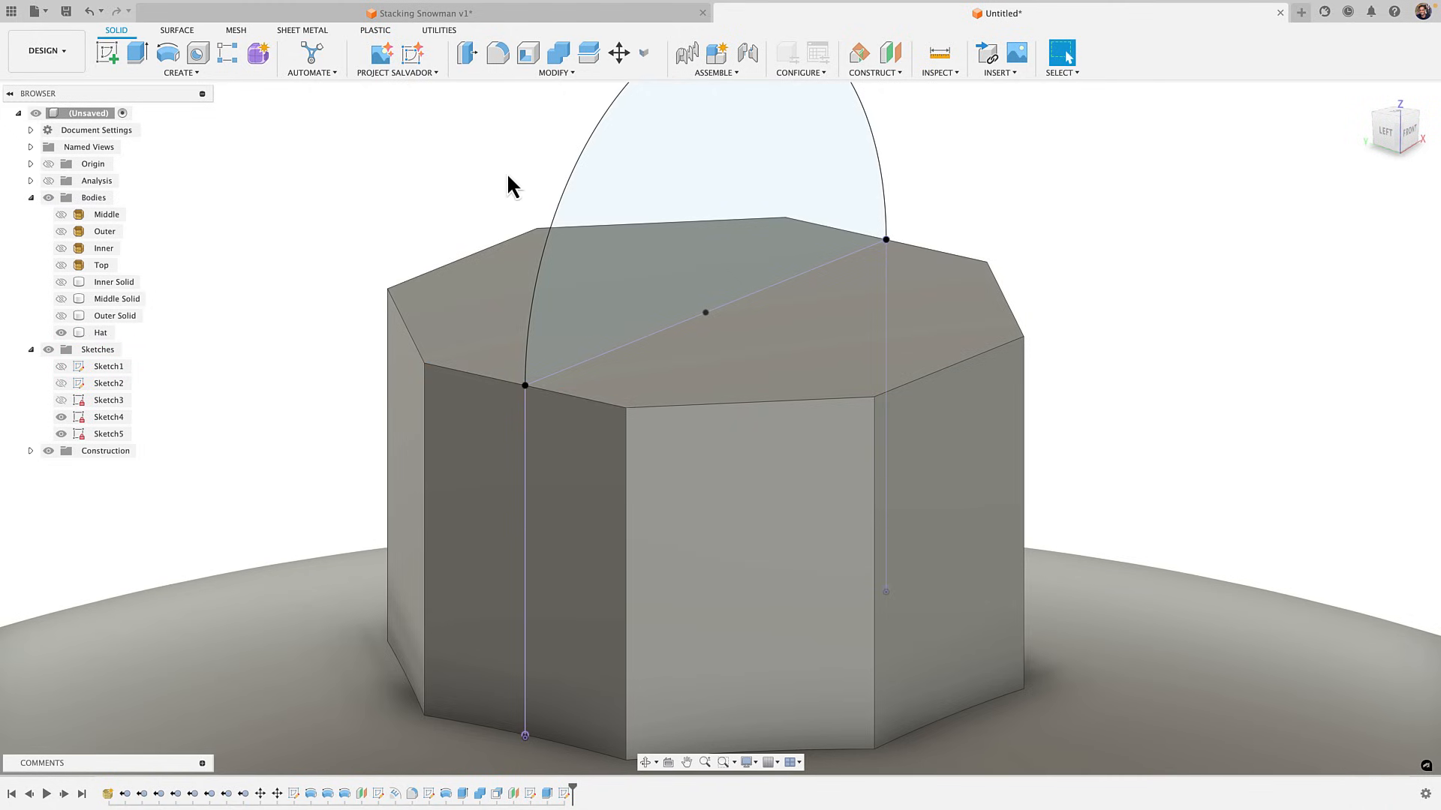
Thin-extrude the arc symmetrically to a 2.485 mm whole length with a 1 mm wall, joined to the Hat, and hide Sketch4 and Sketch5
{"action": "key", "text": "e"}
{"action": "left_click", "coordinate": [879, 198]}
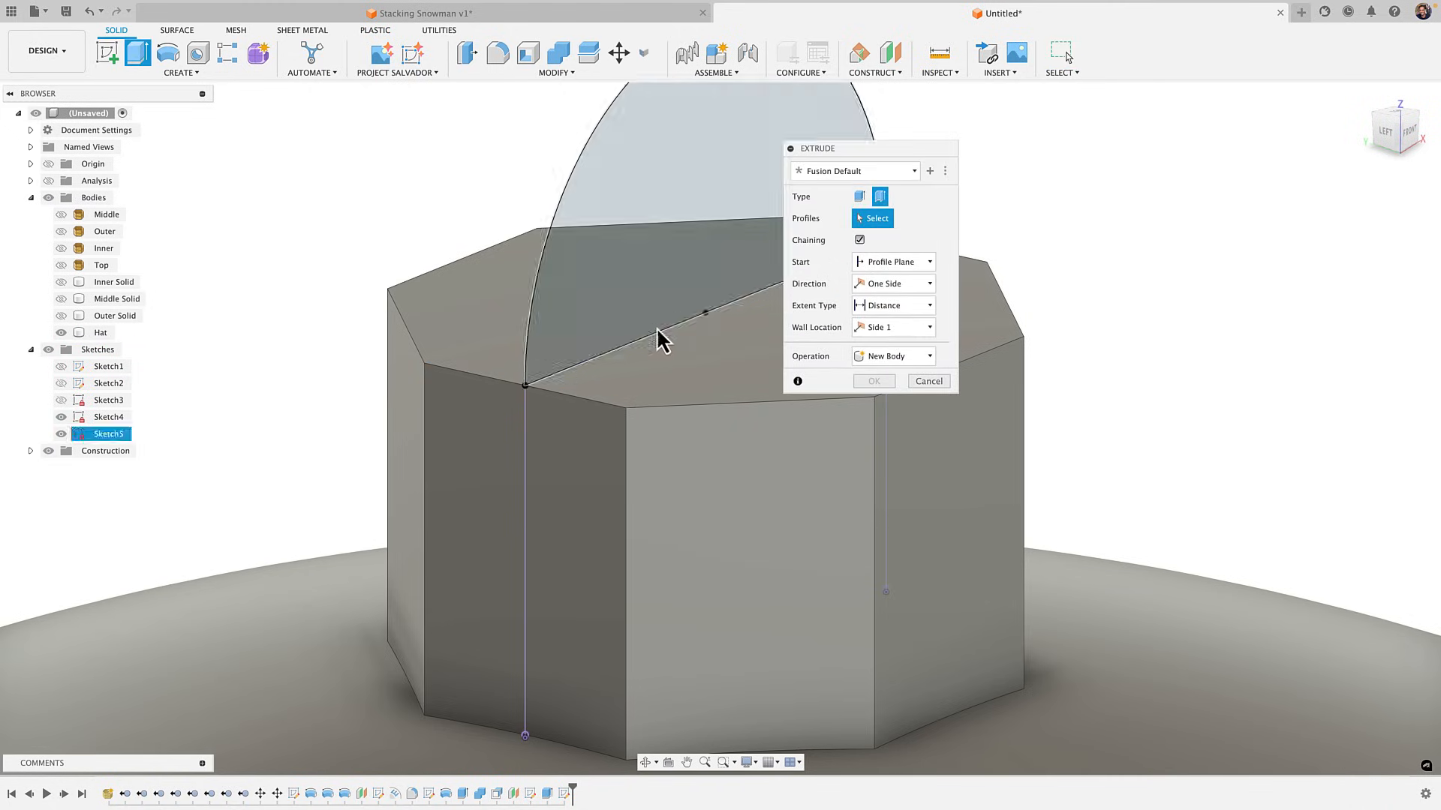
{"action": "left_click", "coordinate": [557, 208]}
{"action": "left_click", "coordinate": [893, 284]}
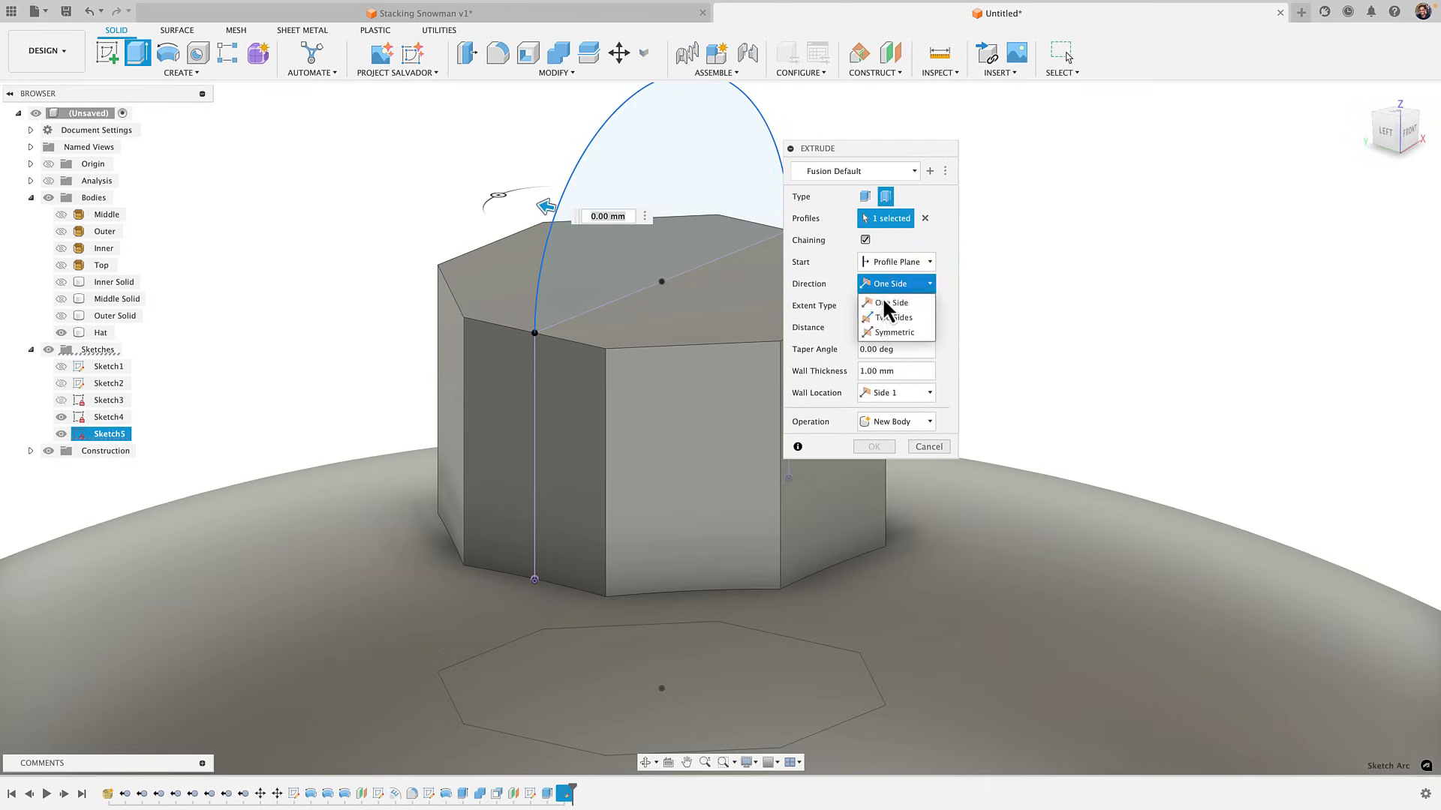
{"action": "left_click", "coordinate": [885, 331]}
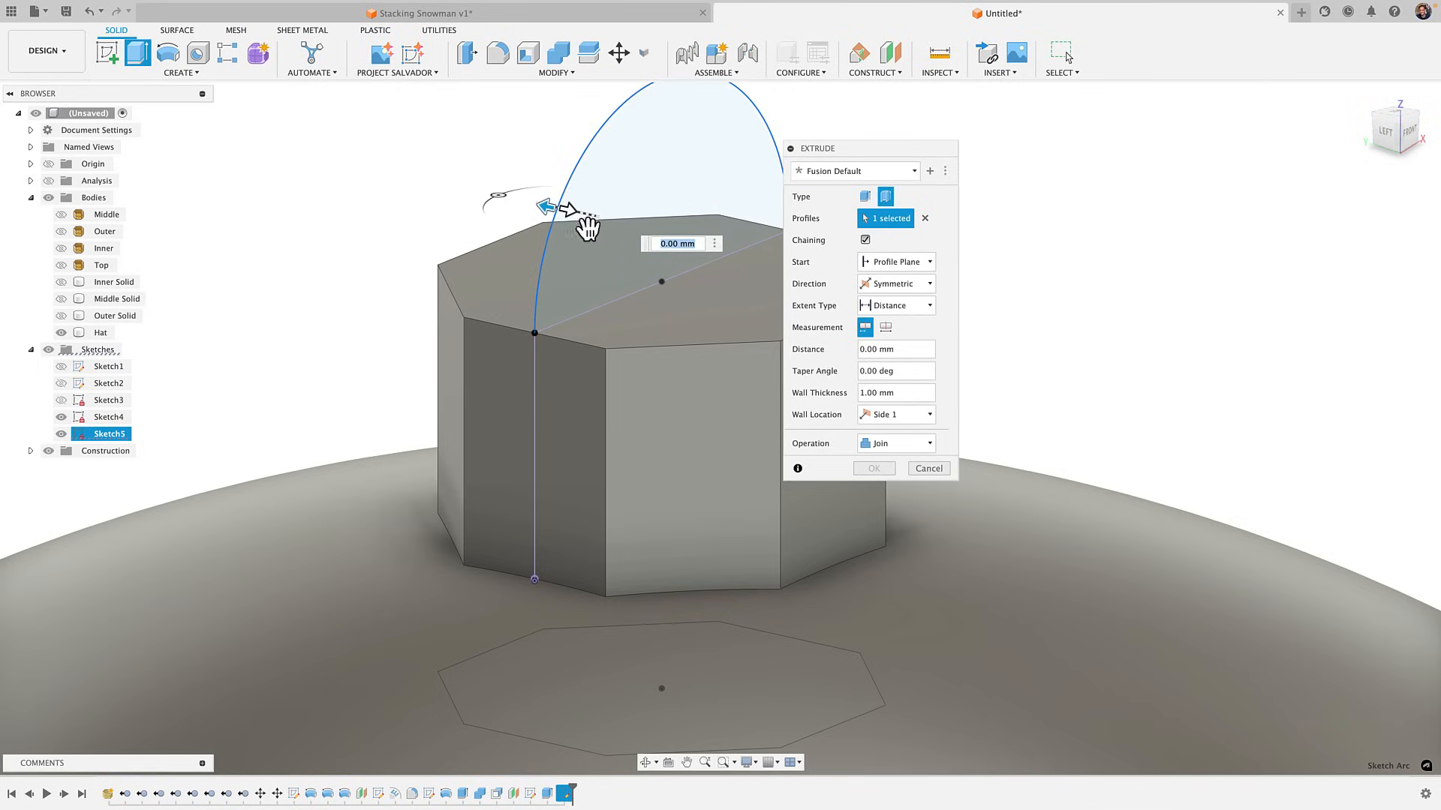
{"action": "left_click_drag", "start_coordinate": [588, 227], "coordinate": [595, 225]}
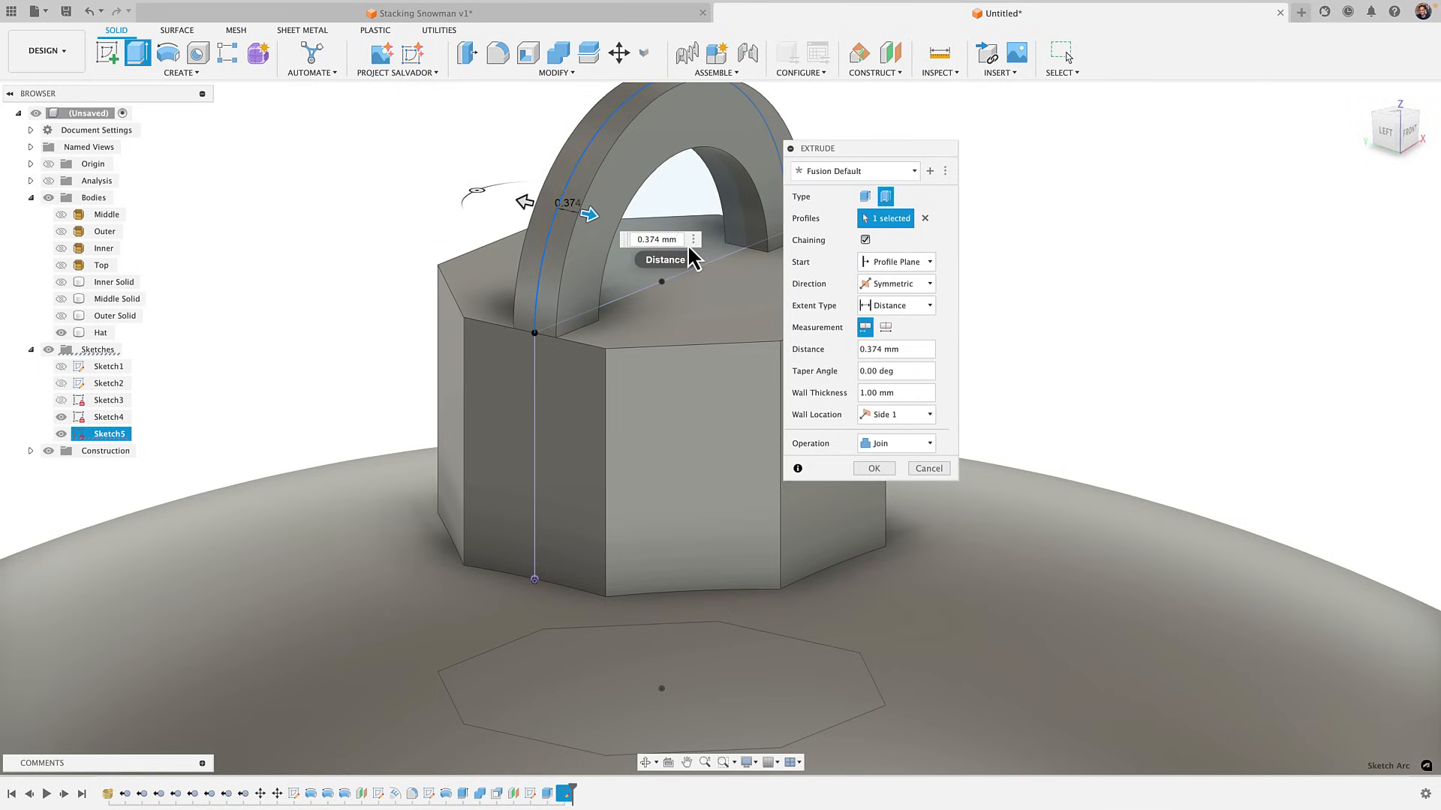
{"action": "type", "text": "2"}
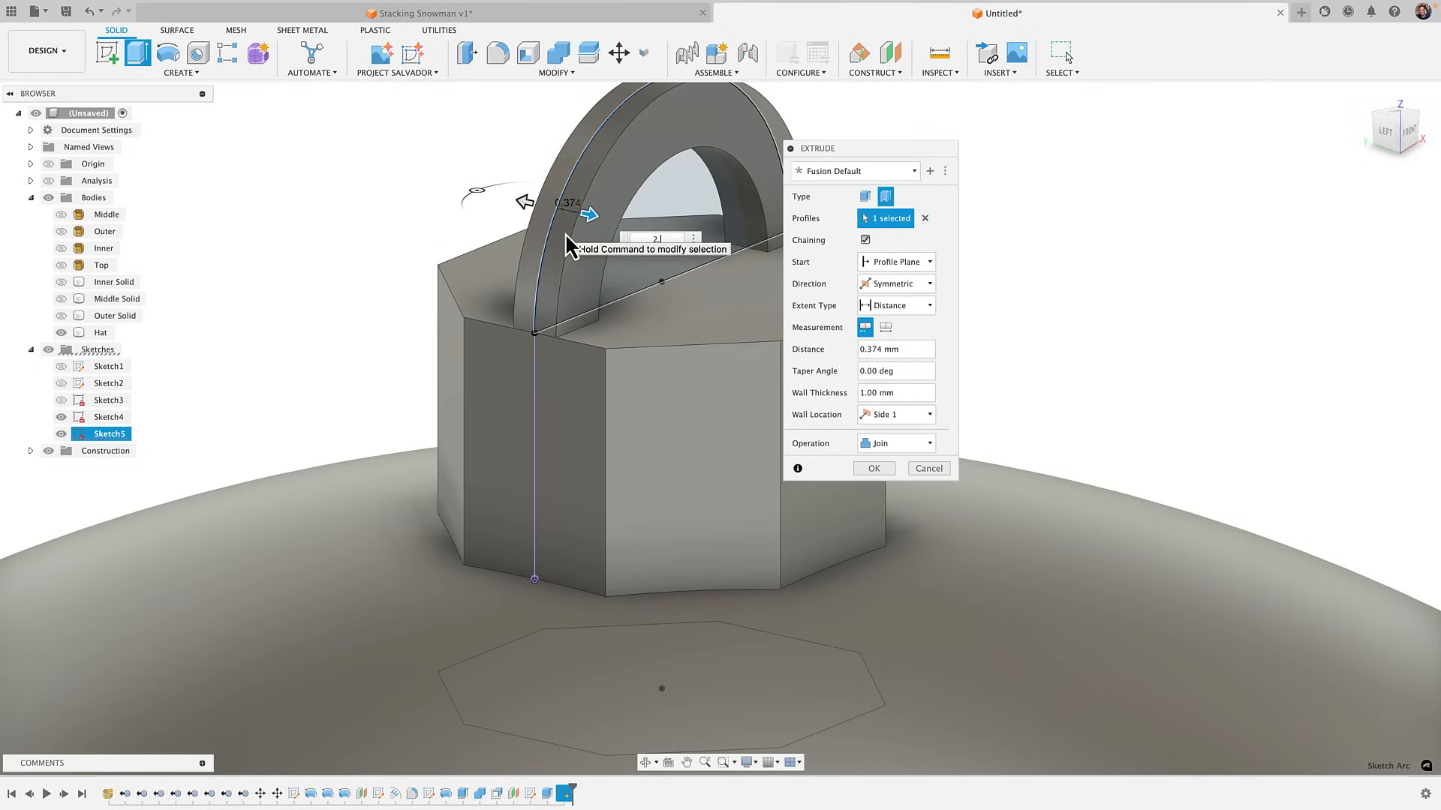
{"action": "type", "text": ".485"}
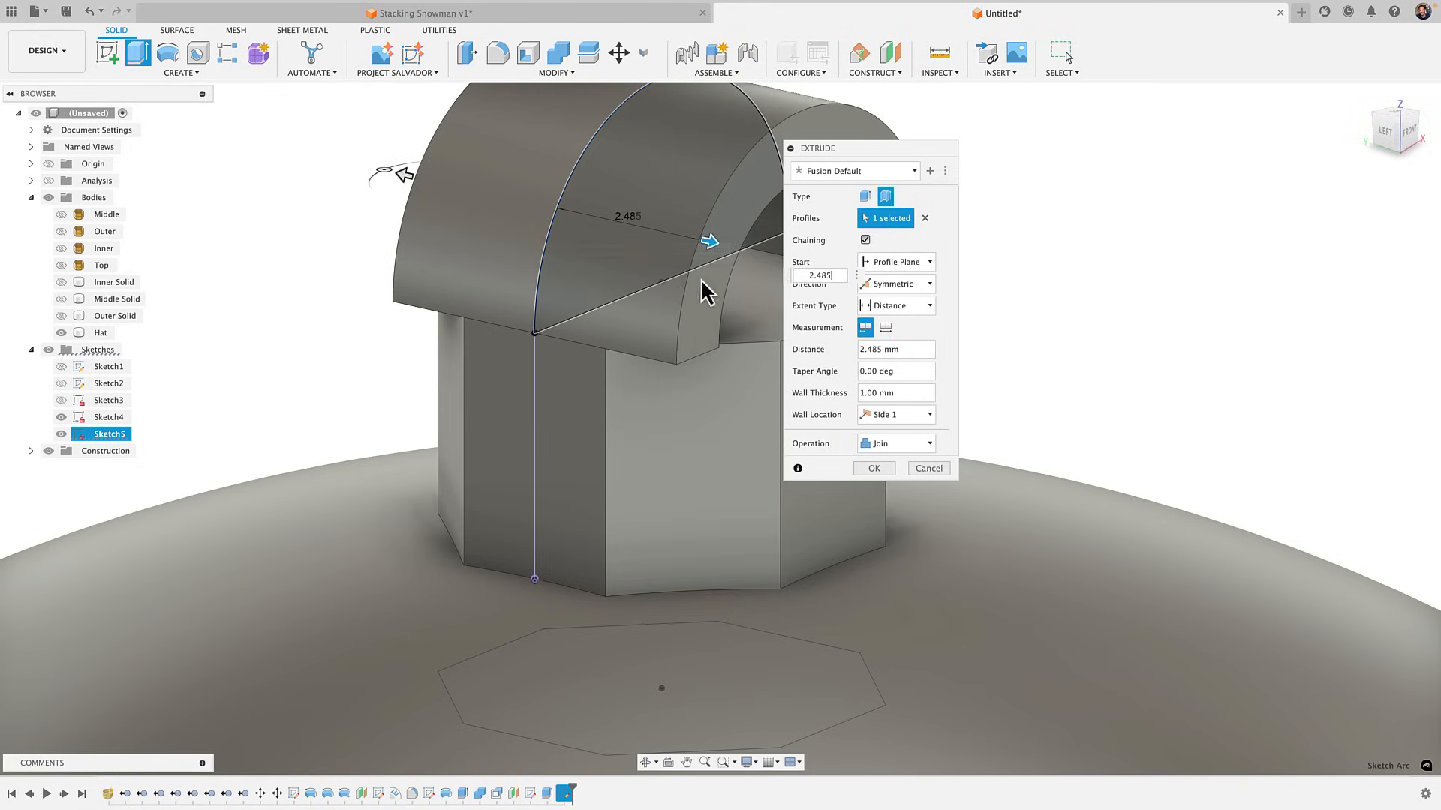
{"action": "left_click", "coordinate": [885, 327]}
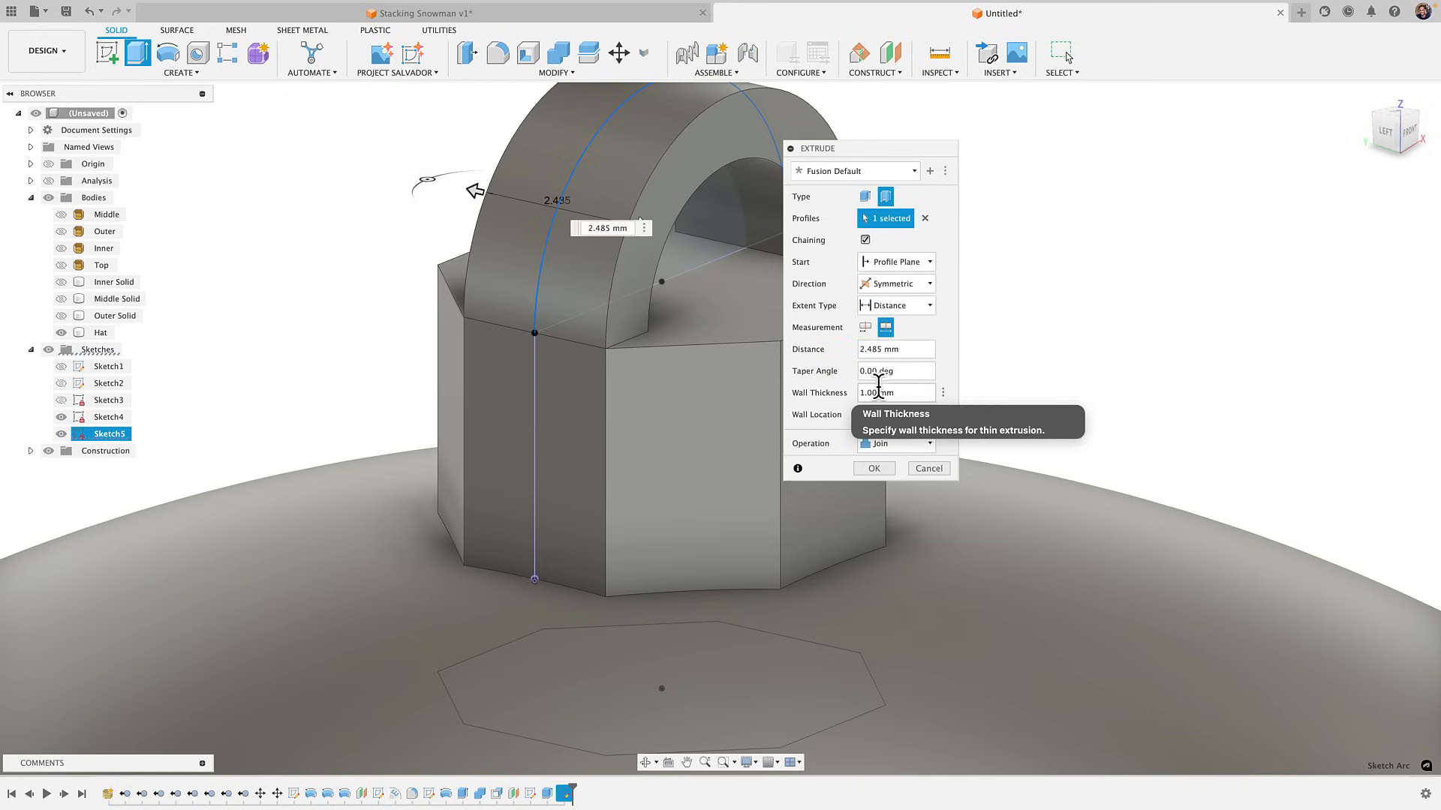
{"action": "left_click", "coordinate": [874, 469]}
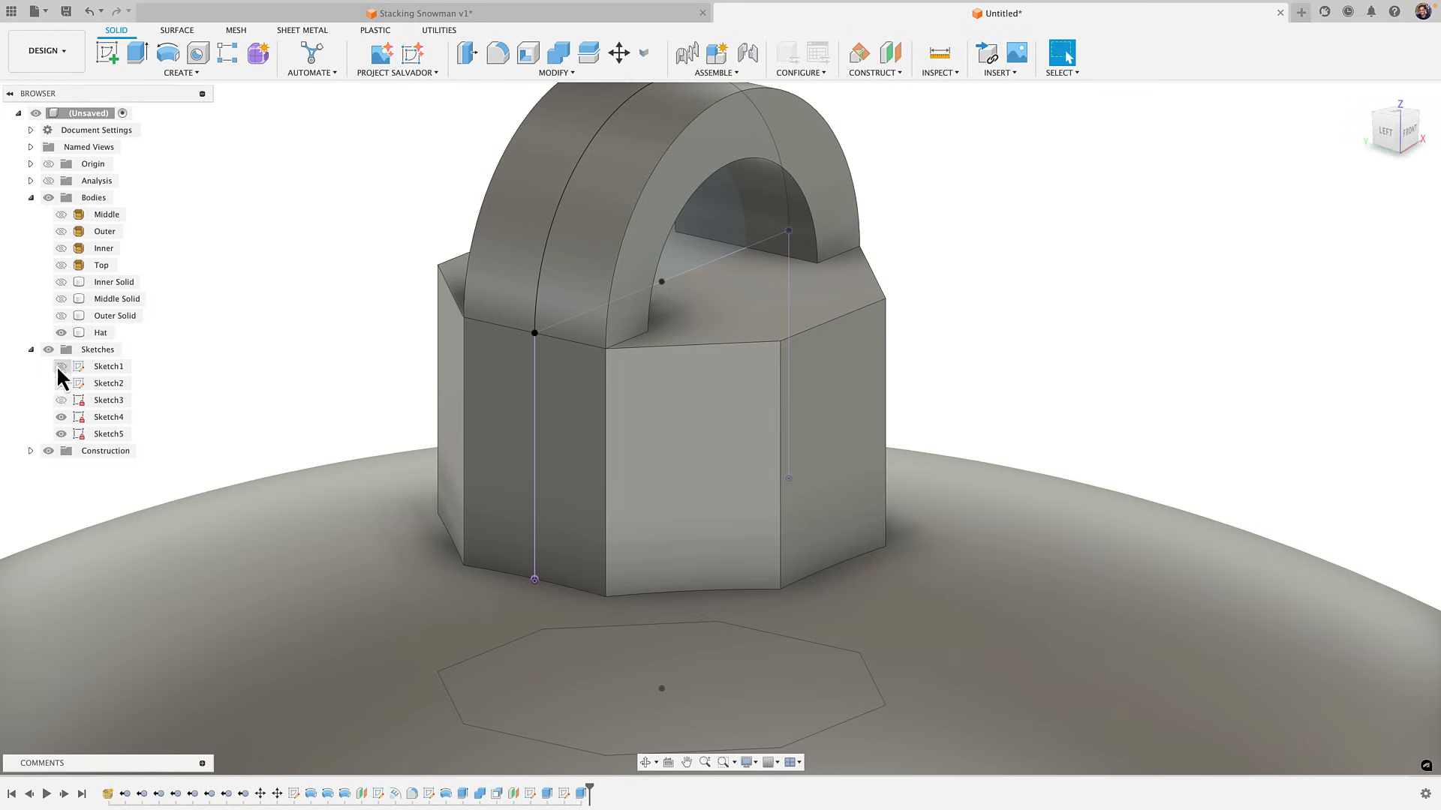
{"action": "left_click", "coordinate": [60, 418]}
{"action": "left_click", "coordinate": [99, 332]}
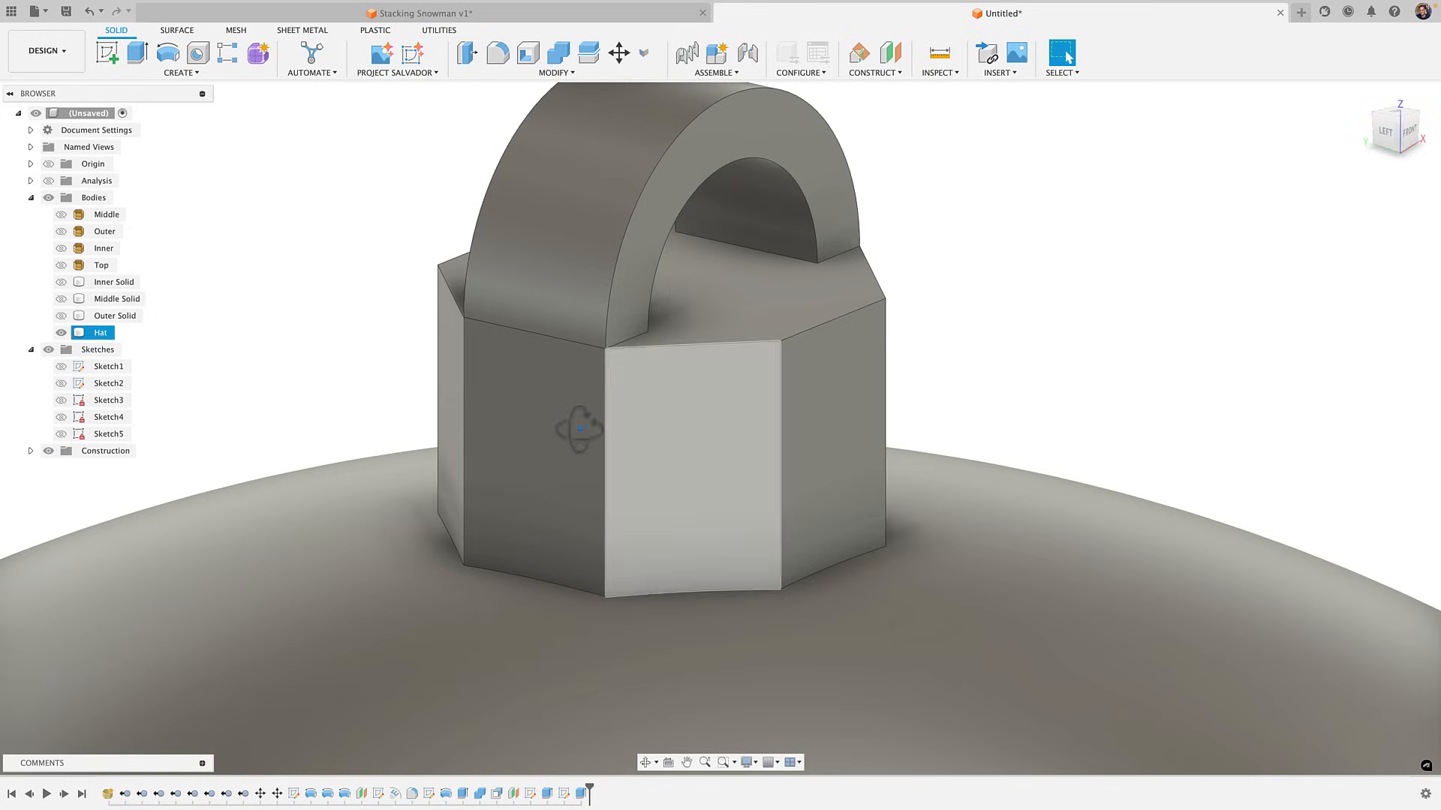
Fillet the six edges where the loop's two feet meet the knob's top face with a 0.5 mm radius
{"action": "middle_click_drag", "start_coordinate": [573, 428], "coordinate": [660, 386], "text": "shift"}
{"action": "key", "text": "f"}
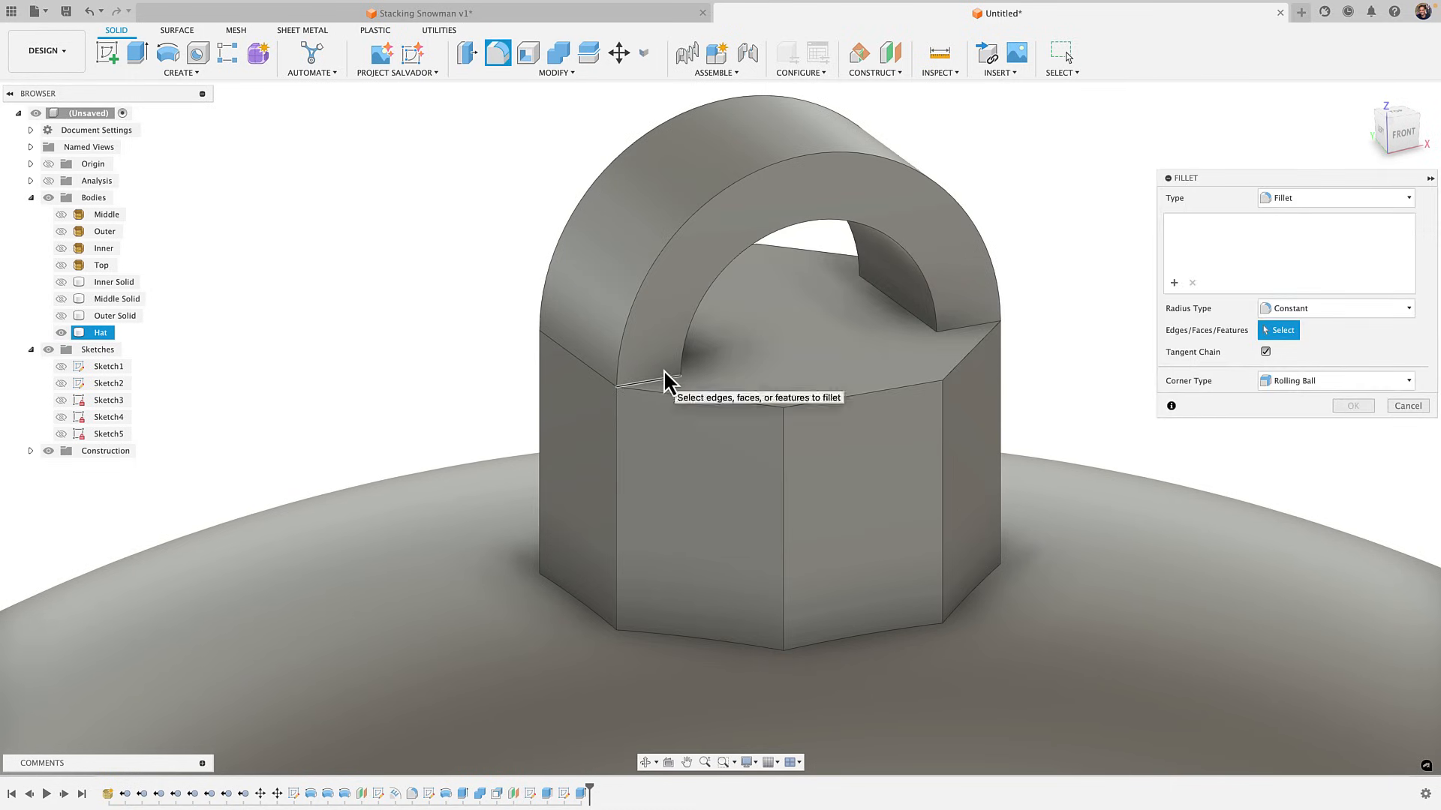
{"action": "left_click", "coordinate": [663, 382]}
{"action": "left_click", "coordinate": [640, 348]}
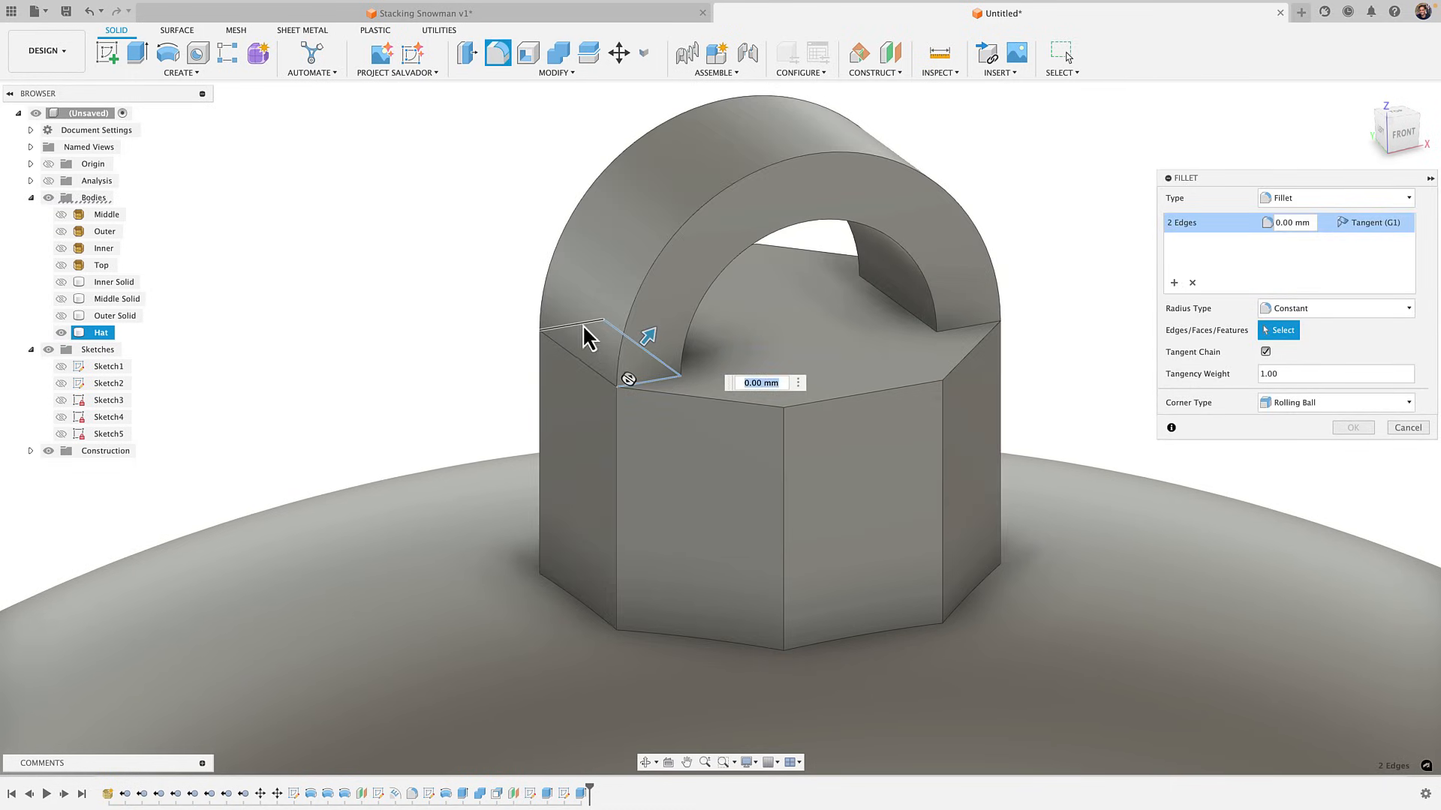
{"action": "left_click", "coordinate": [583, 324]}
{"action": "left_click", "coordinate": [908, 320]}
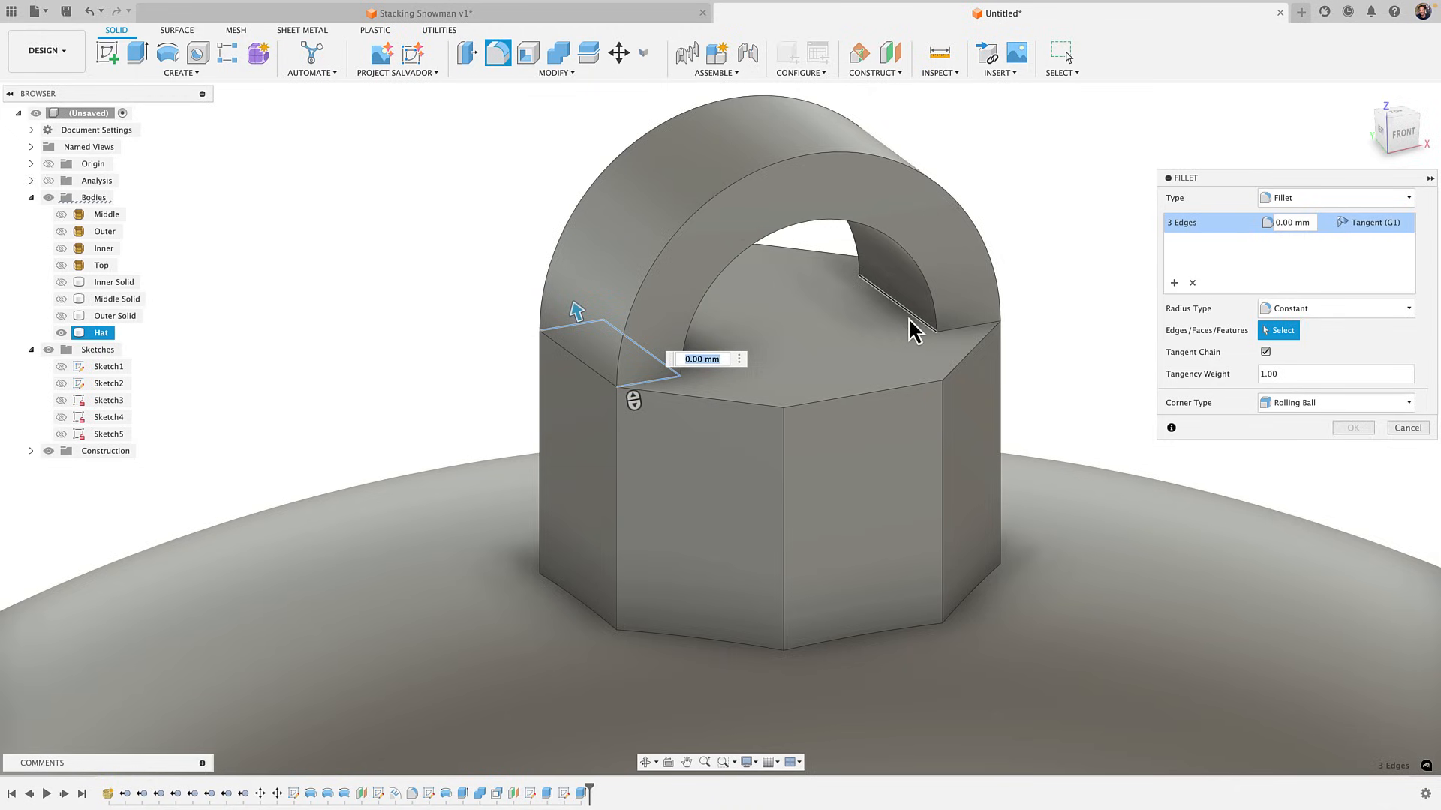
{"action": "left_click", "coordinate": [961, 327]}
{"action": "left_click", "coordinate": [889, 274]}
{"action": "left_click", "coordinate": [889, 273]}
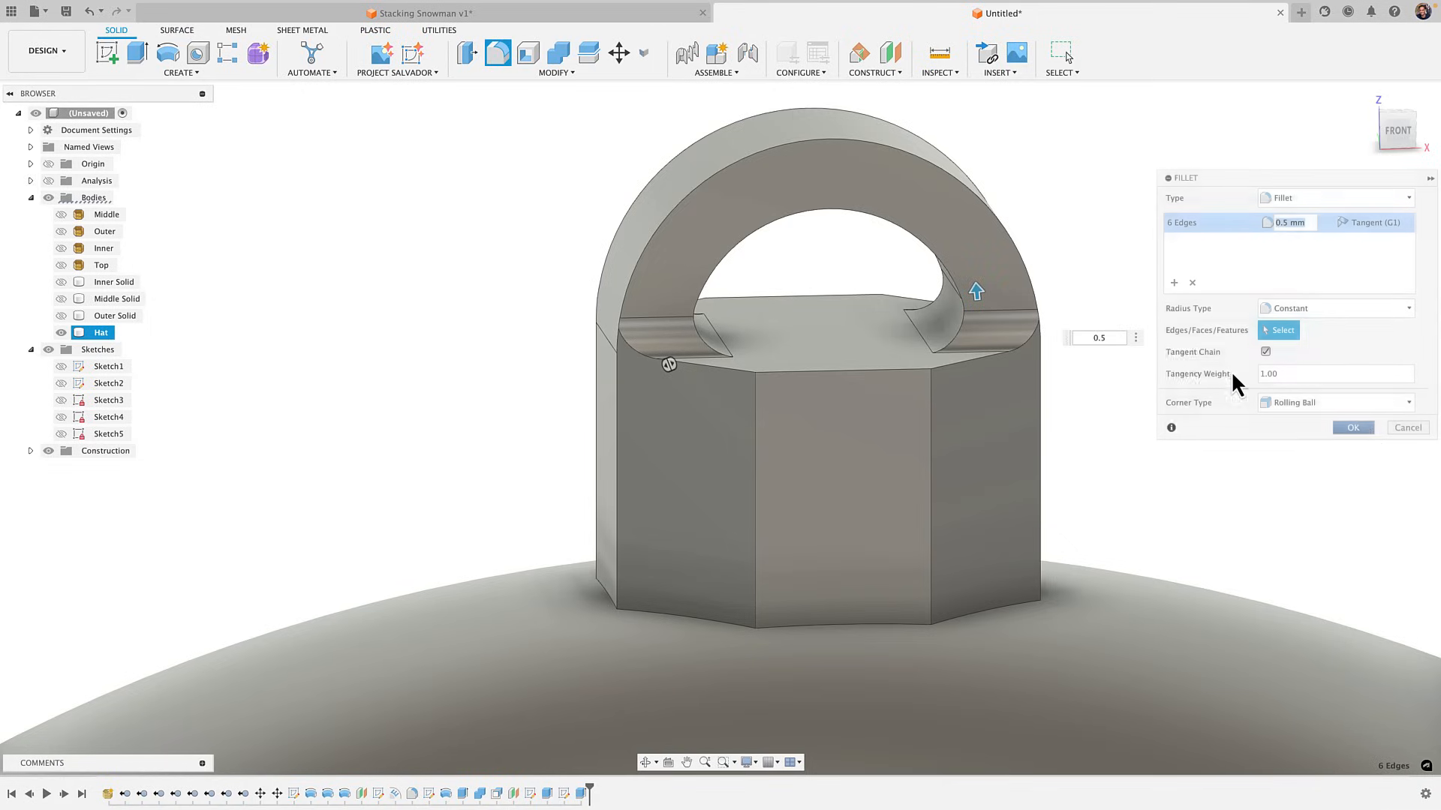
{"action": "scroll", "coordinate": [1178, 344], "scroll_direction": "down", "scroll_amount": 3}
{"action": "middle_click_drag", "start_coordinate": [1005, 316], "coordinate": [683, 269]}
{"action": "scroll", "coordinate": [871, 309], "scroll_direction": "down", "scroll_amount": 5}
{"action": "scroll", "coordinate": [701, 297], "scroll_direction": "down", "scroll_amount": 5}
{"action": "scroll", "coordinate": [702, 304], "scroll_direction": "down", "scroll_amount": 3}
{"action": "scroll", "coordinate": [679, 328], "scroll_direction": "up", "scroll_amount": 5}
{"action": "left_click", "coordinate": [899, 311]}
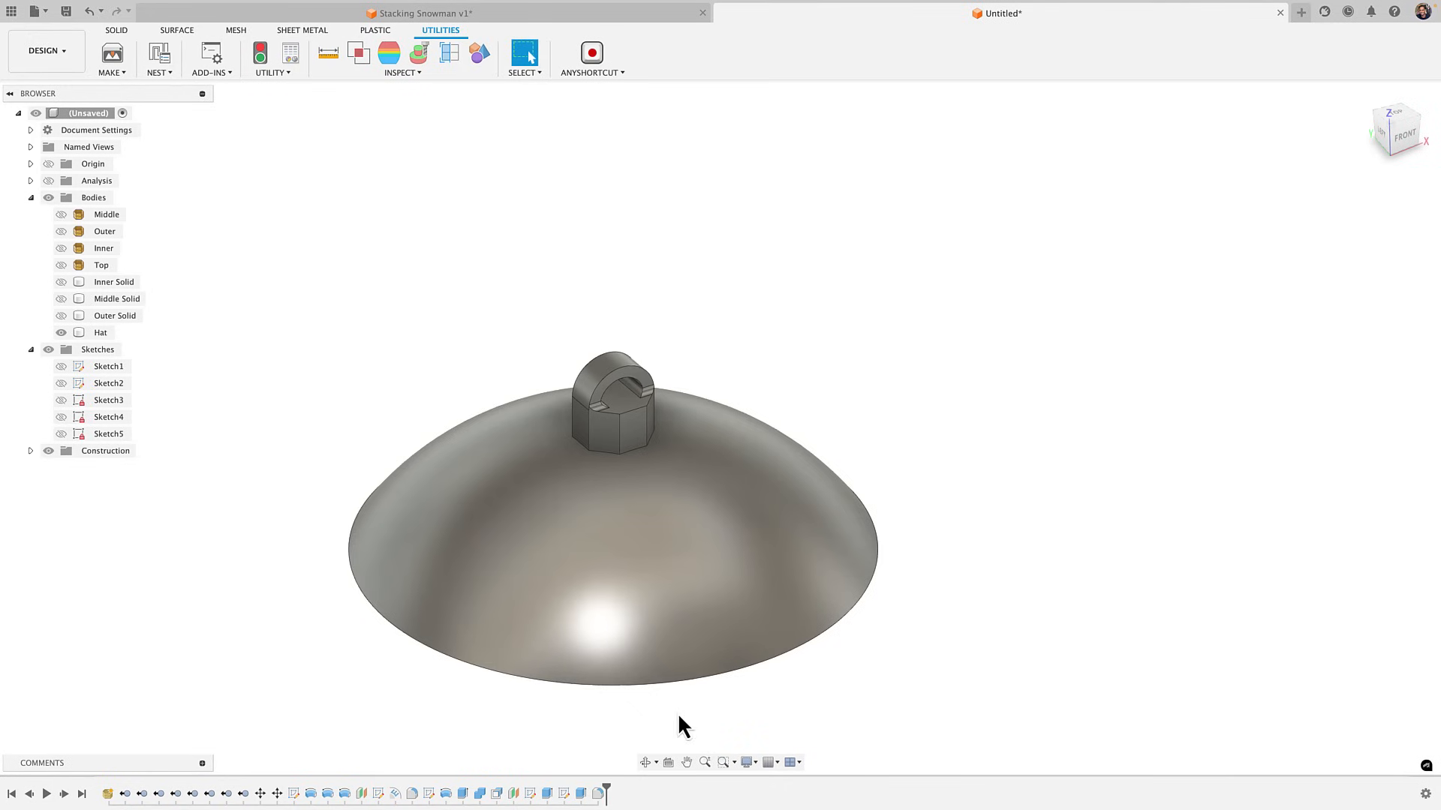
{"action": "middle_click_drag", "start_coordinate": [677, 713], "coordinate": [649, 743], "text": "shift"}
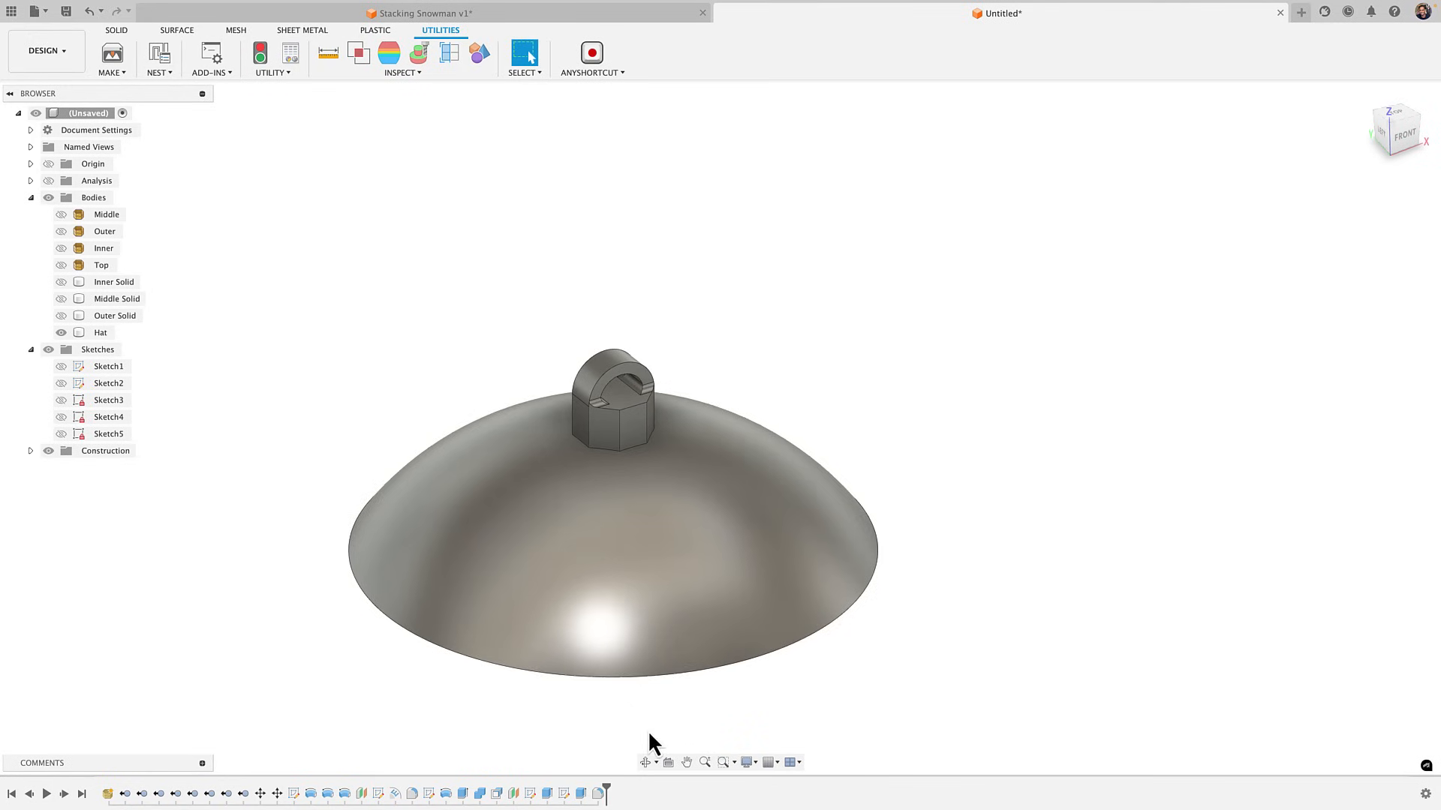
Edit the knob's octagon sketch, set its centre-to-side dimension to 6 mm, and finish the sketch
{"action": "double_click", "coordinate": [530, 793]}
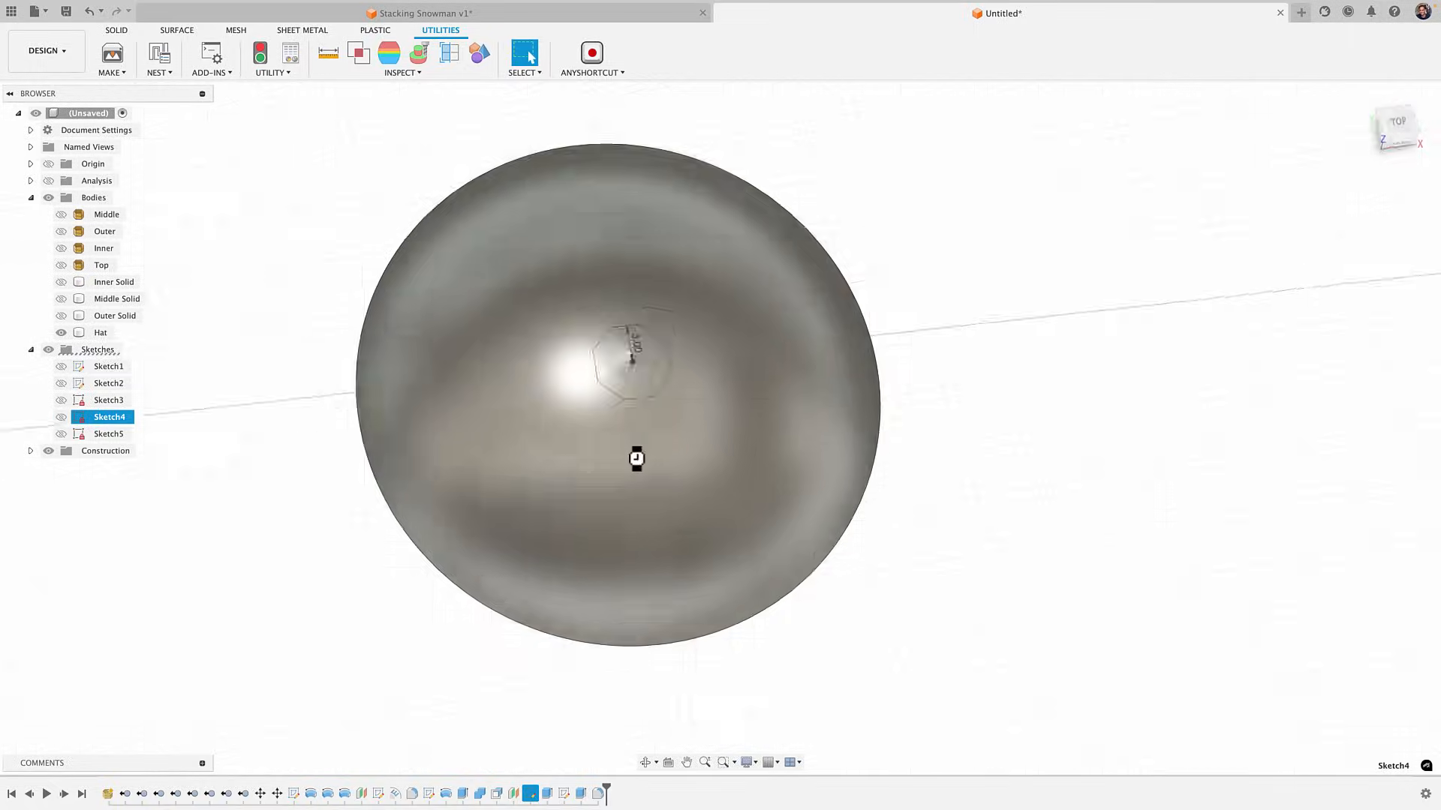
{"action": "scroll", "coordinate": [668, 303], "scroll_direction": "up", "scroll_amount": 3}
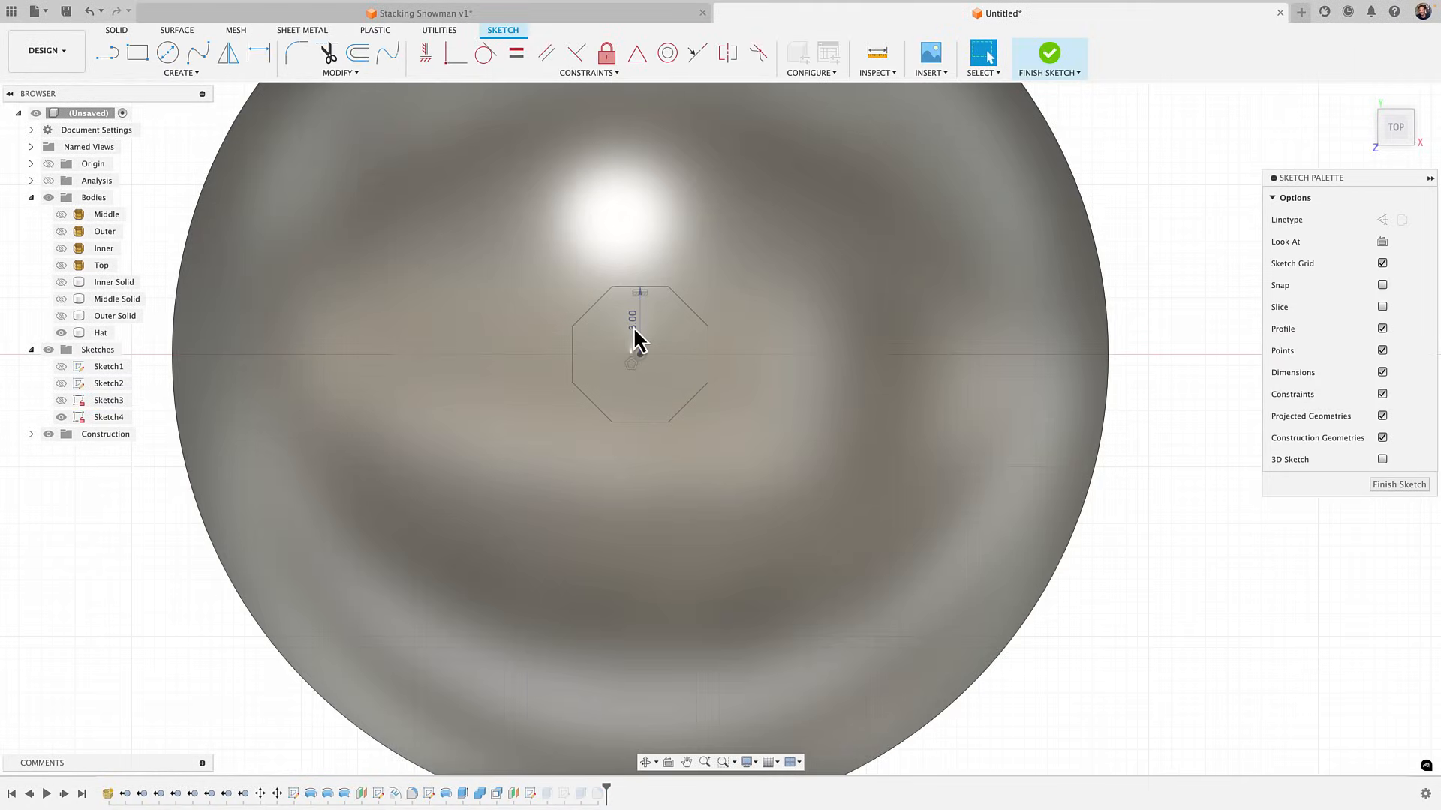
{"action": "left_click", "coordinate": [632, 325]}
{"action": "double_click", "coordinate": [630, 322]}
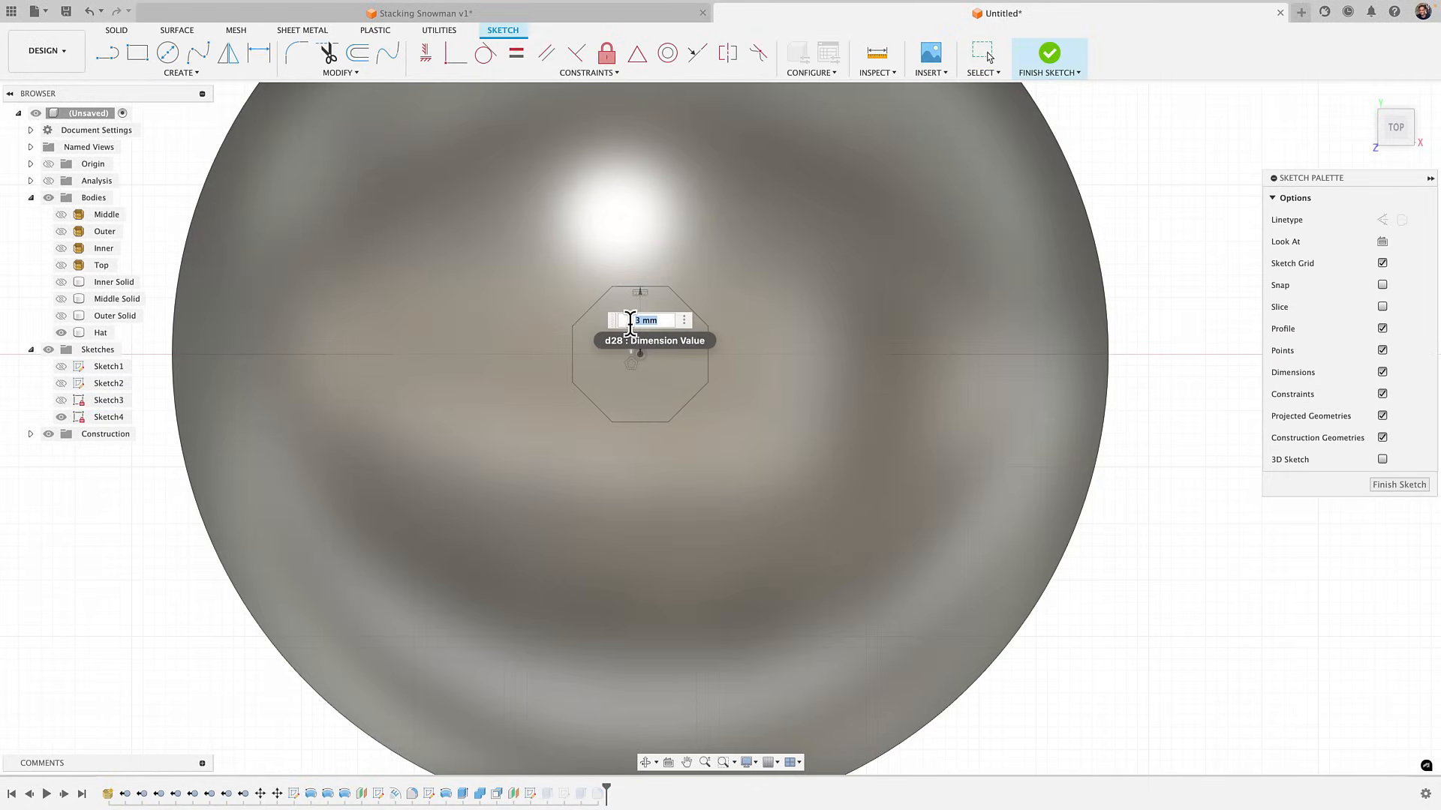
{"action": "type", "text": "6"}
{"action": "key", "text": "Return"}
{"action": "scroll", "coordinate": [636, 337], "scroll_direction": "up", "scroll_amount": 4}
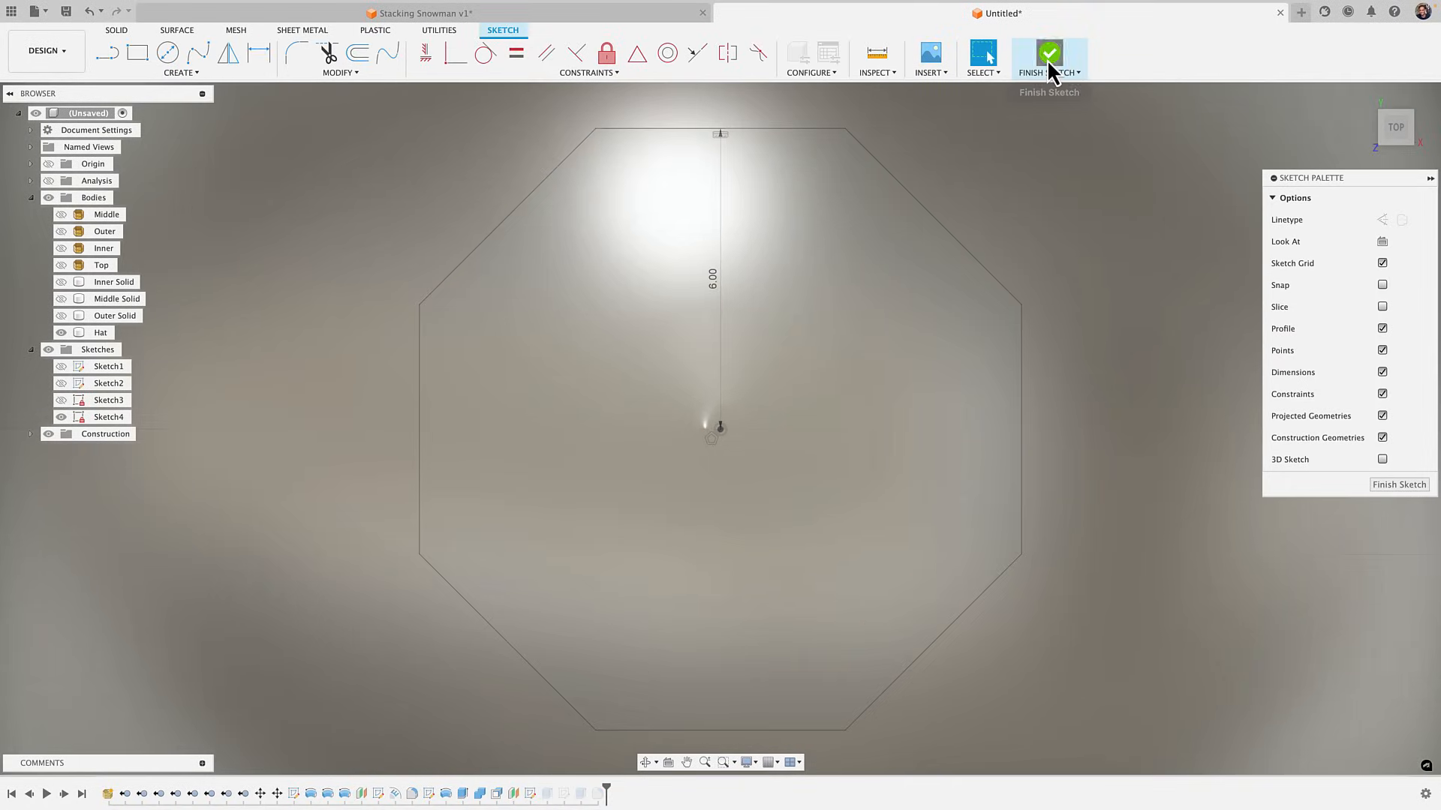
{"action": "left_click", "coordinate": [1050, 69]}
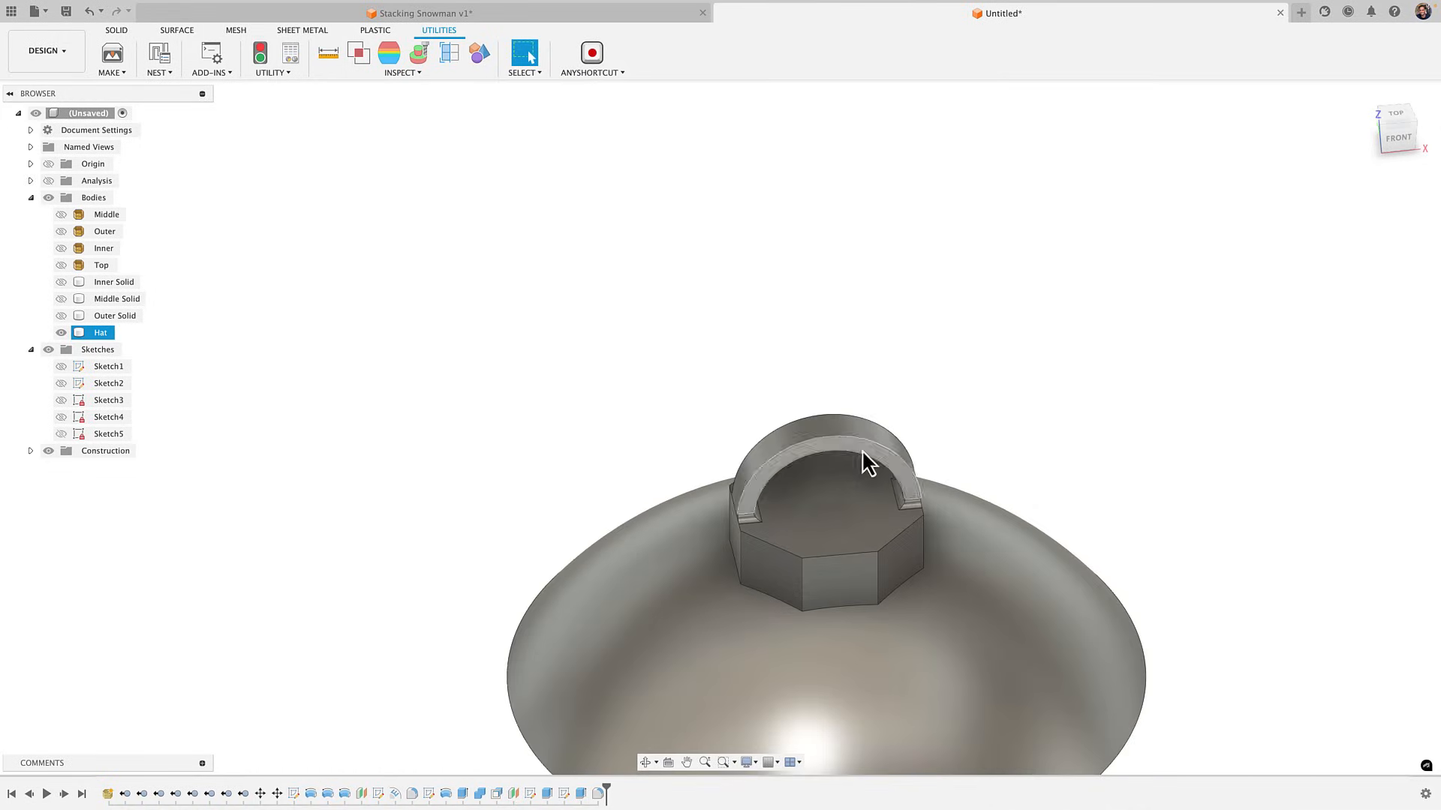
{"action": "middle_click_drag", "start_coordinate": [863, 461], "coordinate": [775, 521], "text": "shift"}
{"action": "scroll", "coordinate": [740, 443], "scroll_direction": "up", "scroll_amount": 3}
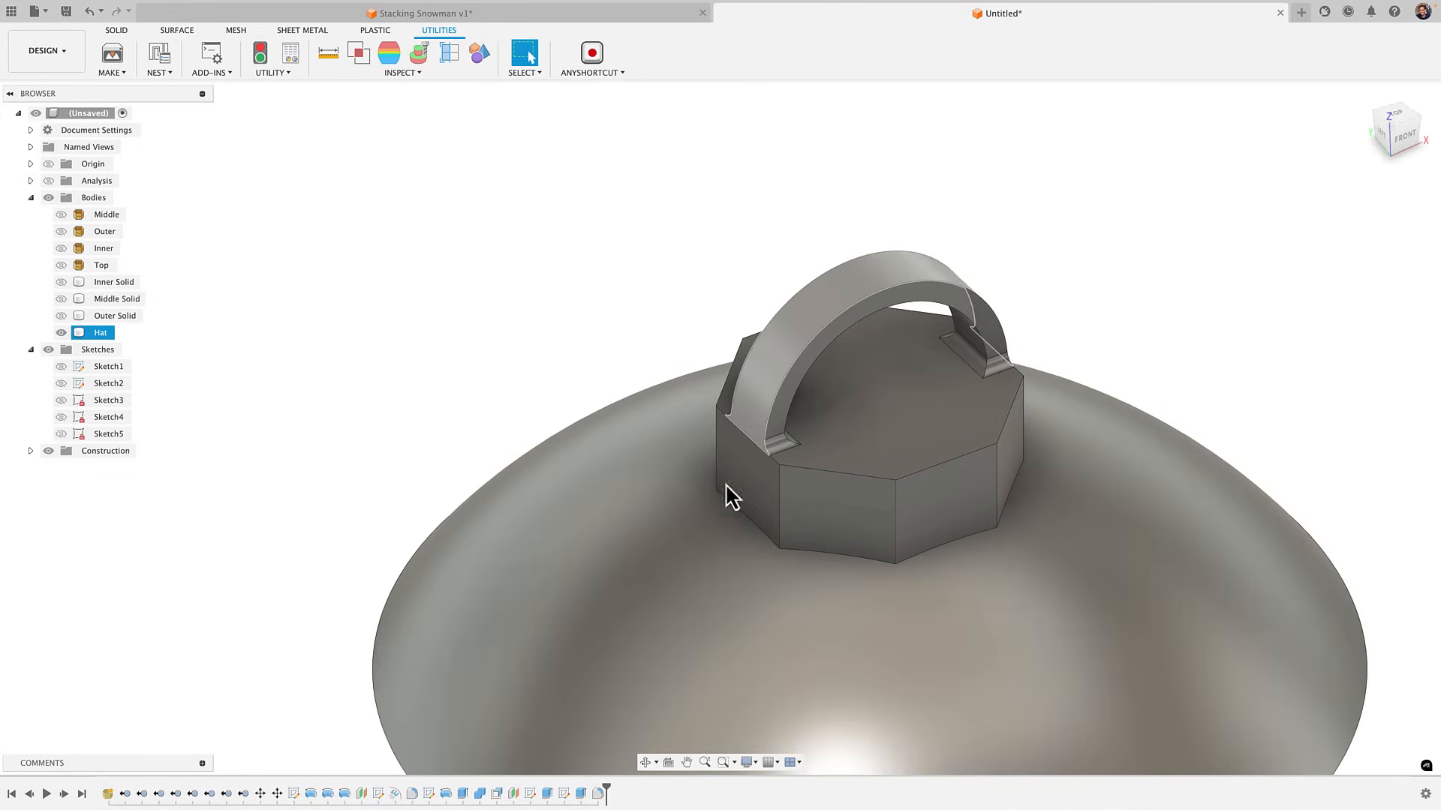
{"action": "double_click", "coordinate": [581, 793]}
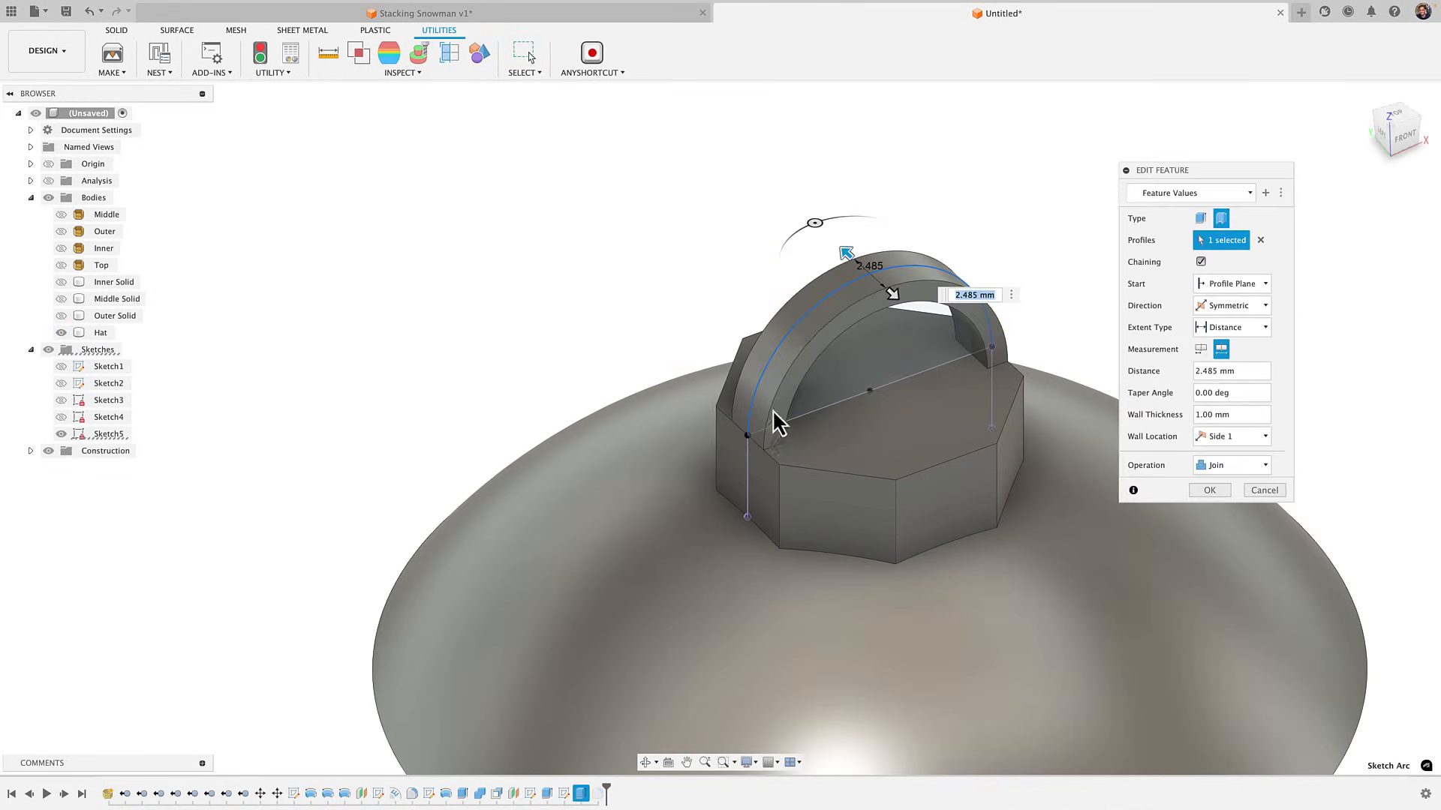
{"action": "key", "text": "Return"}
Measure the distance between the two end corners of the knob's top edge at the loop's foot and copy the result
{"action": "scroll", "coordinate": [788, 412], "scroll_direction": "up", "scroll_amount": 4}
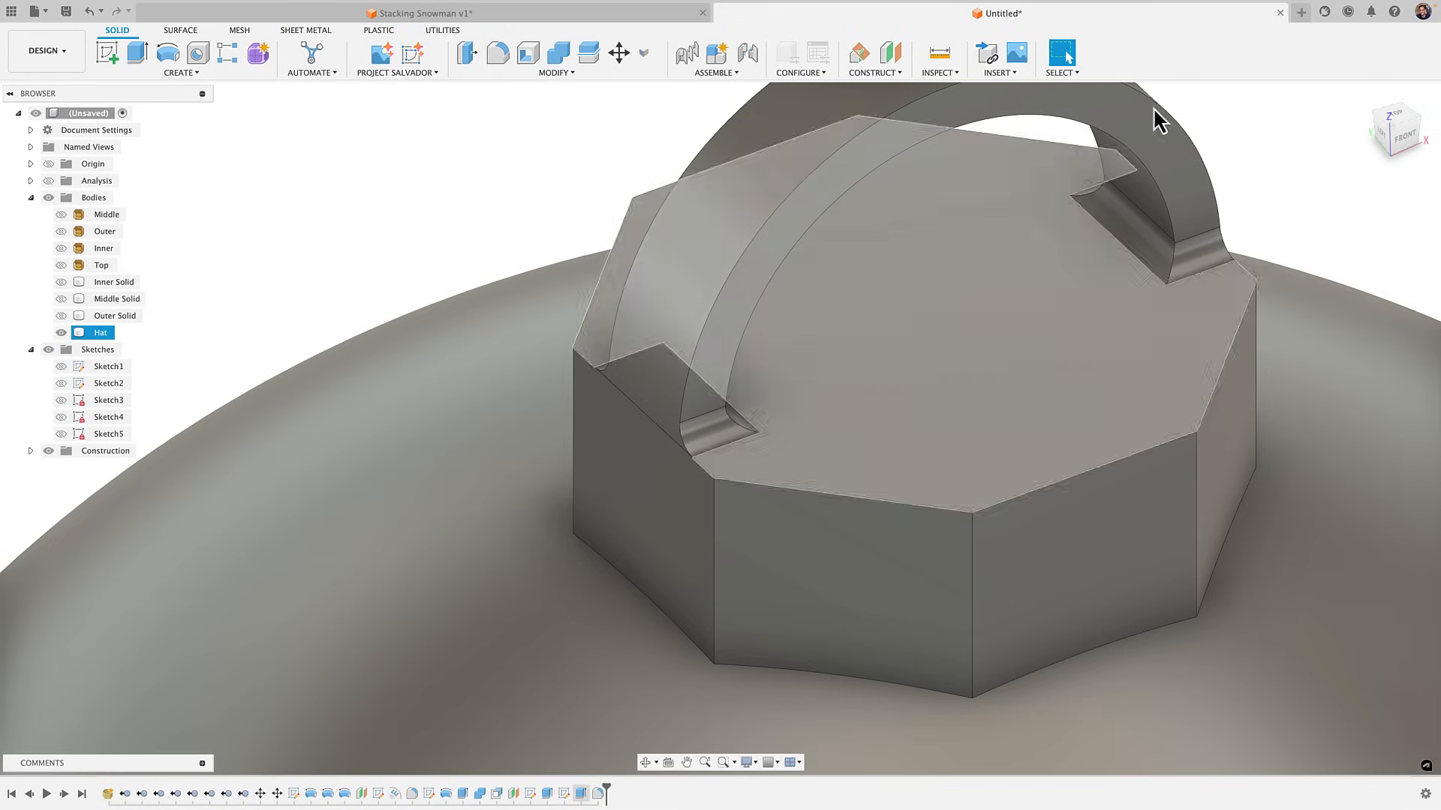
{"action": "left_click", "coordinate": [941, 54]}
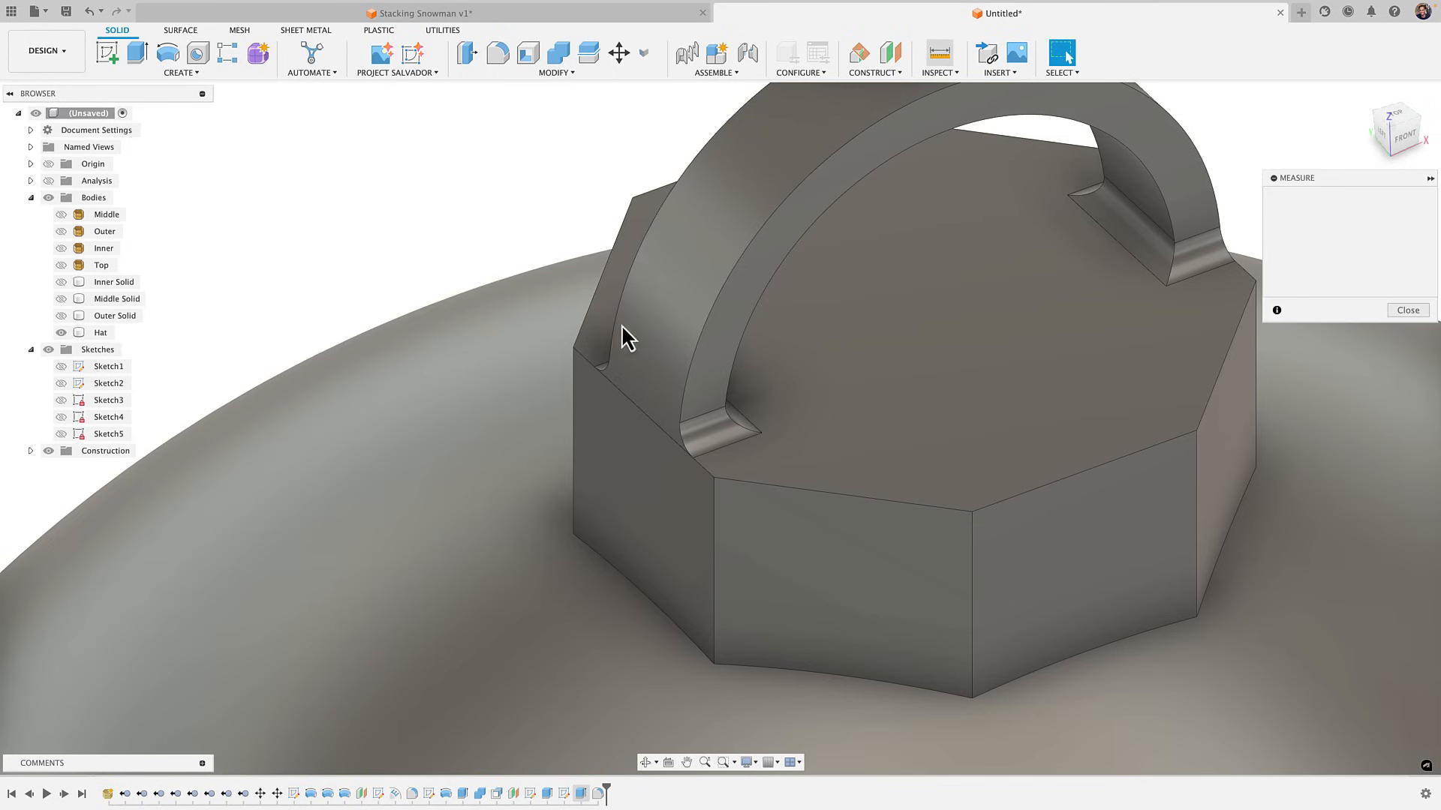
{"action": "left_click", "coordinate": [573, 347]}
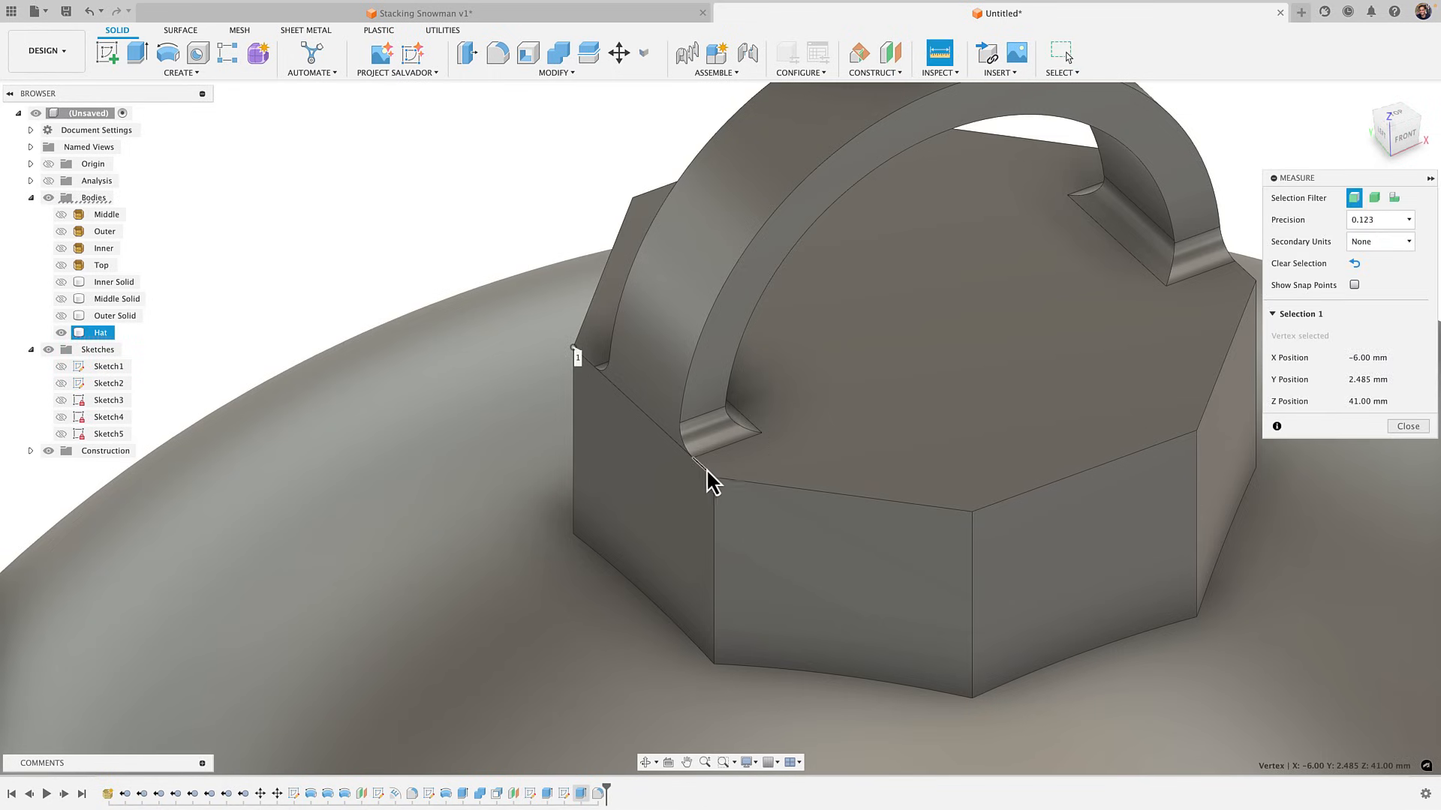
{"action": "left_click", "coordinate": [714, 478]}
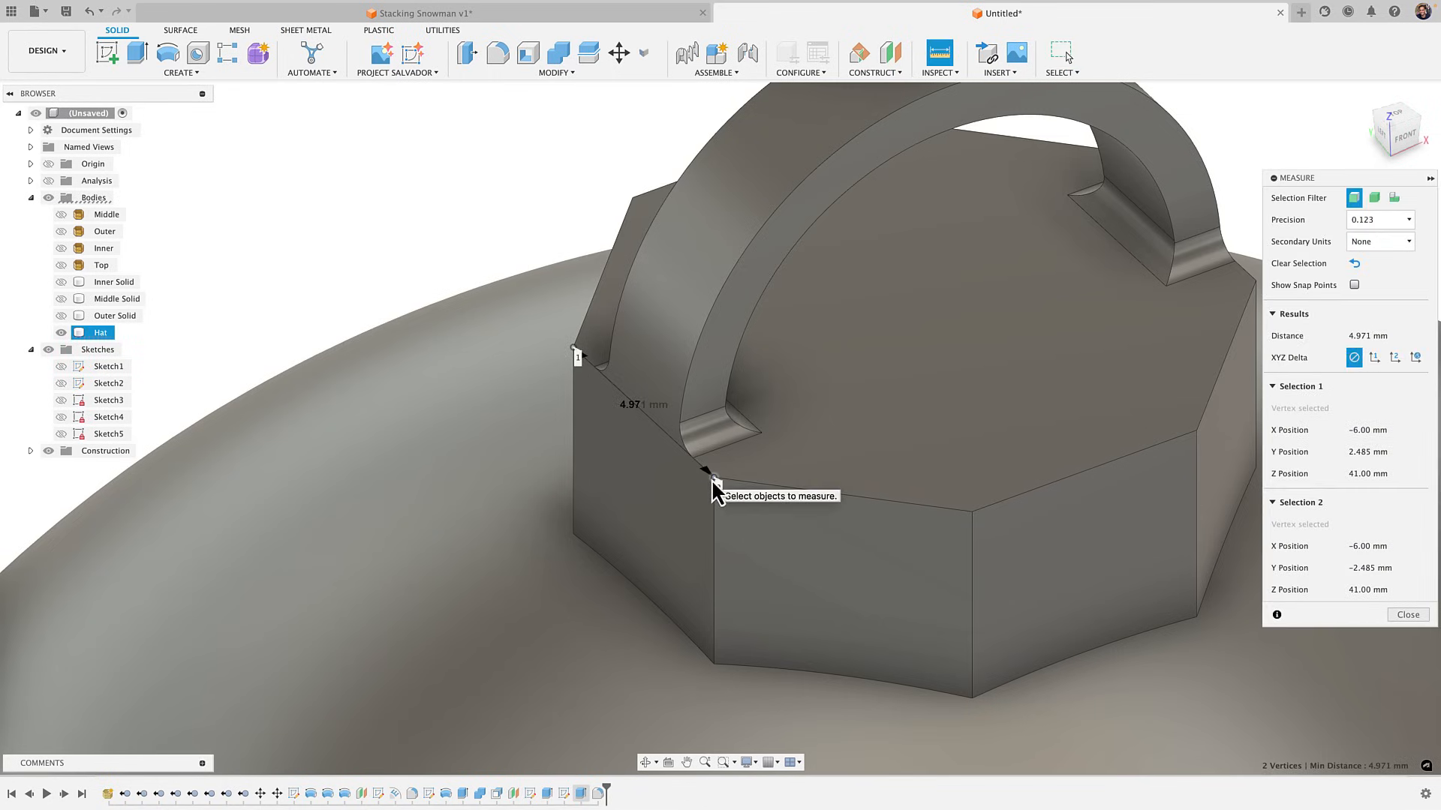
{"action": "left_click", "coordinate": [1364, 339]}
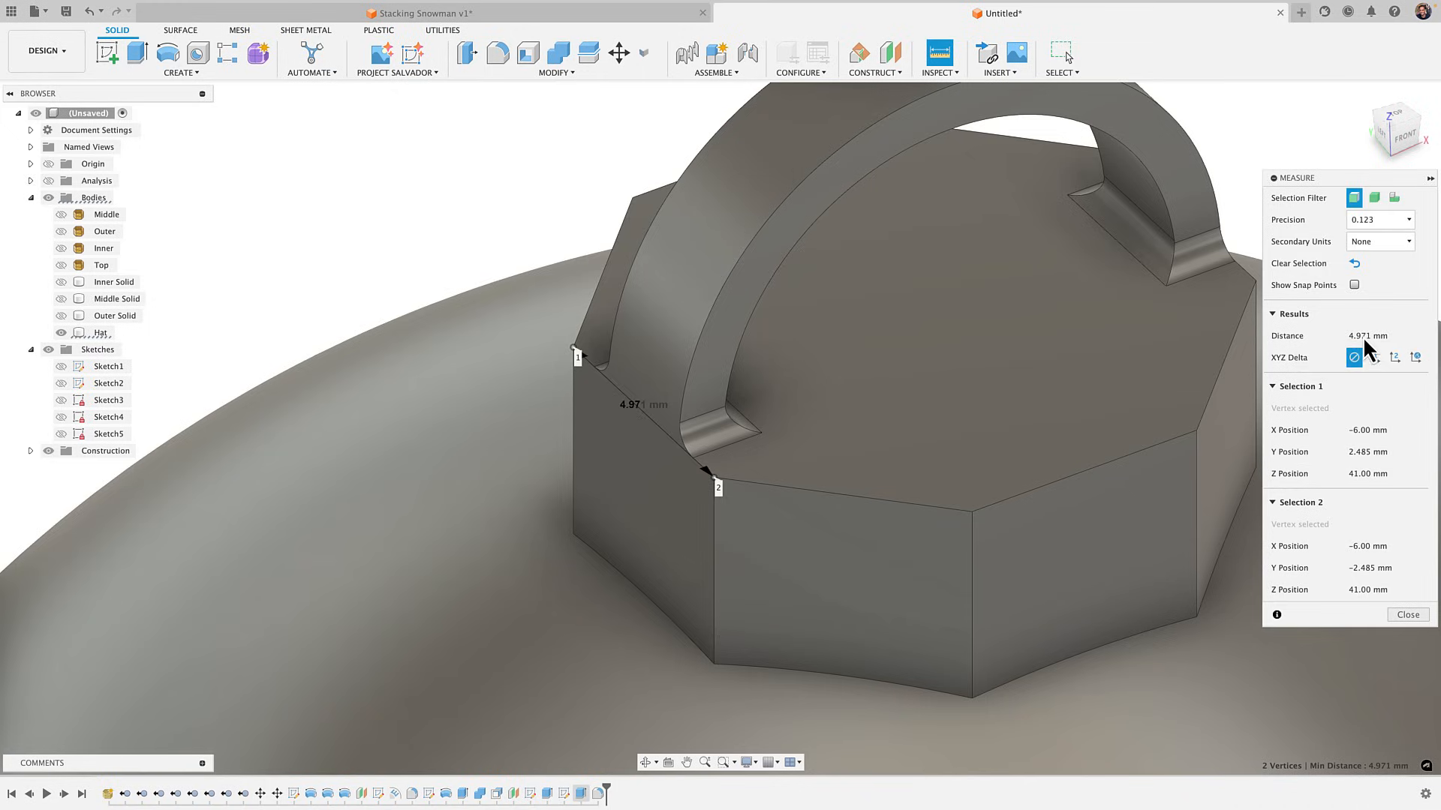
{"action": "left_click", "coordinate": [1420, 616]}
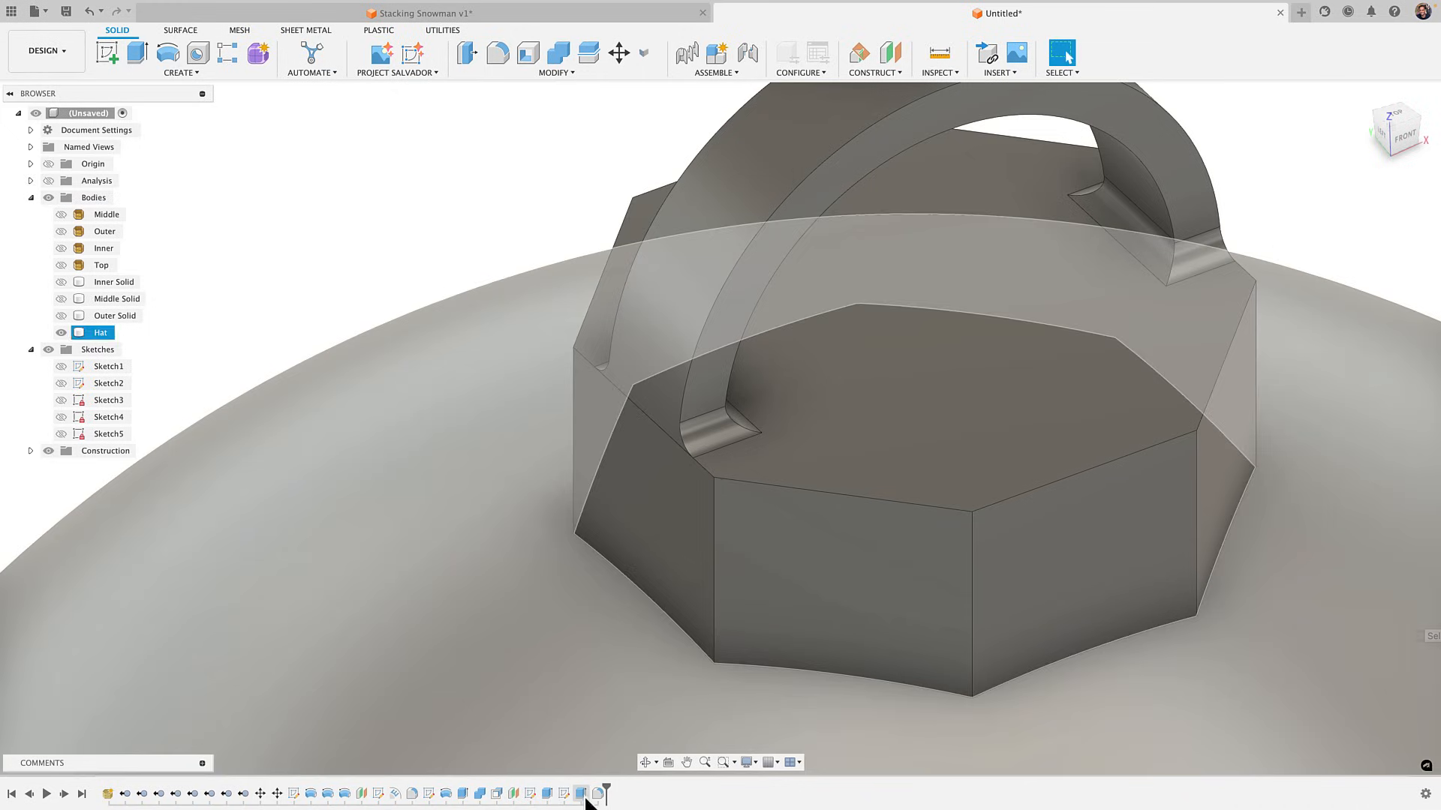
Edit the hanging loop's thin extrude and set its symmetric whole-length distance to 4.971 mm to span the full knob edge
{"action": "left_click", "coordinate": [583, 794]}
{"action": "double_click", "coordinate": [583, 794]}
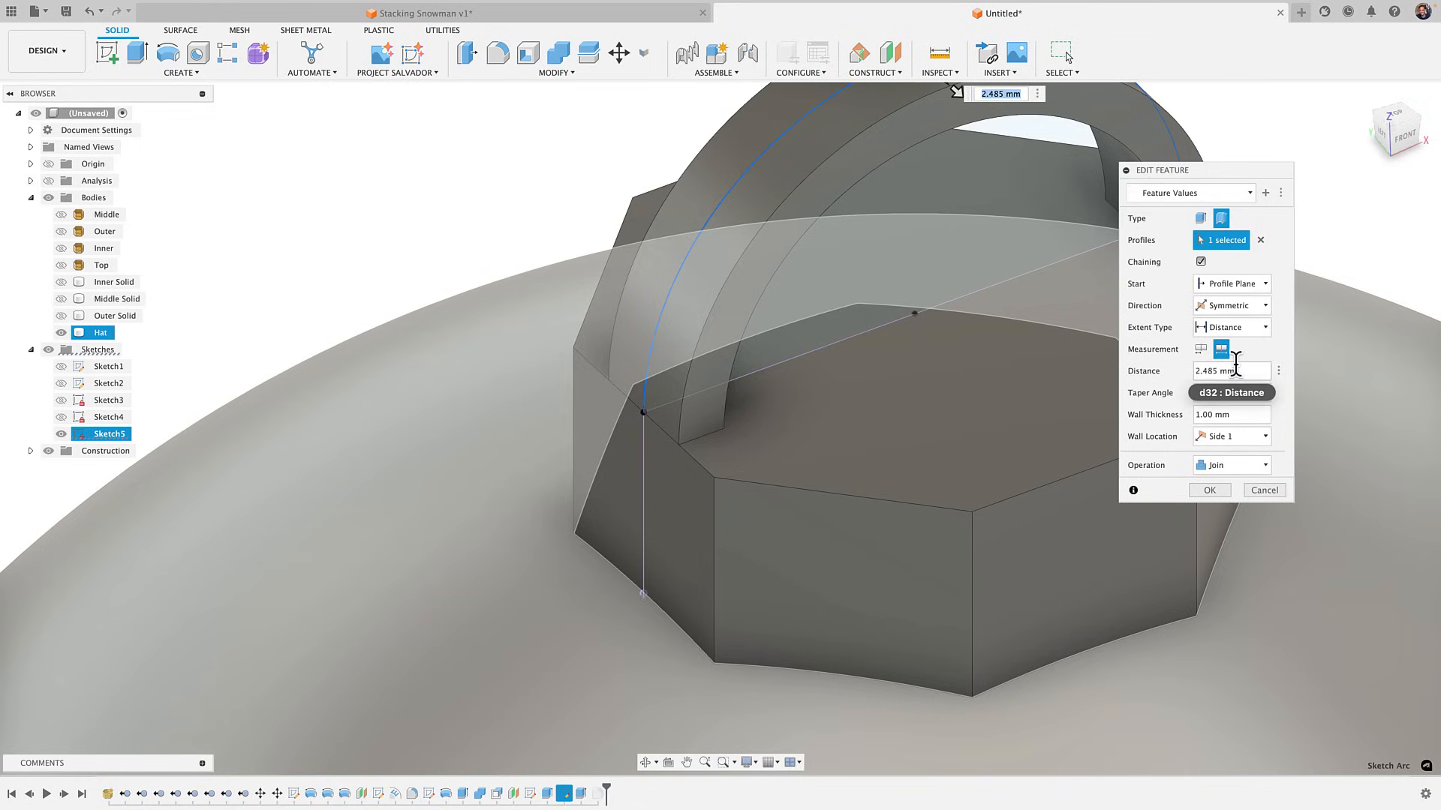
{"action": "left_click", "coordinate": [1201, 370]}
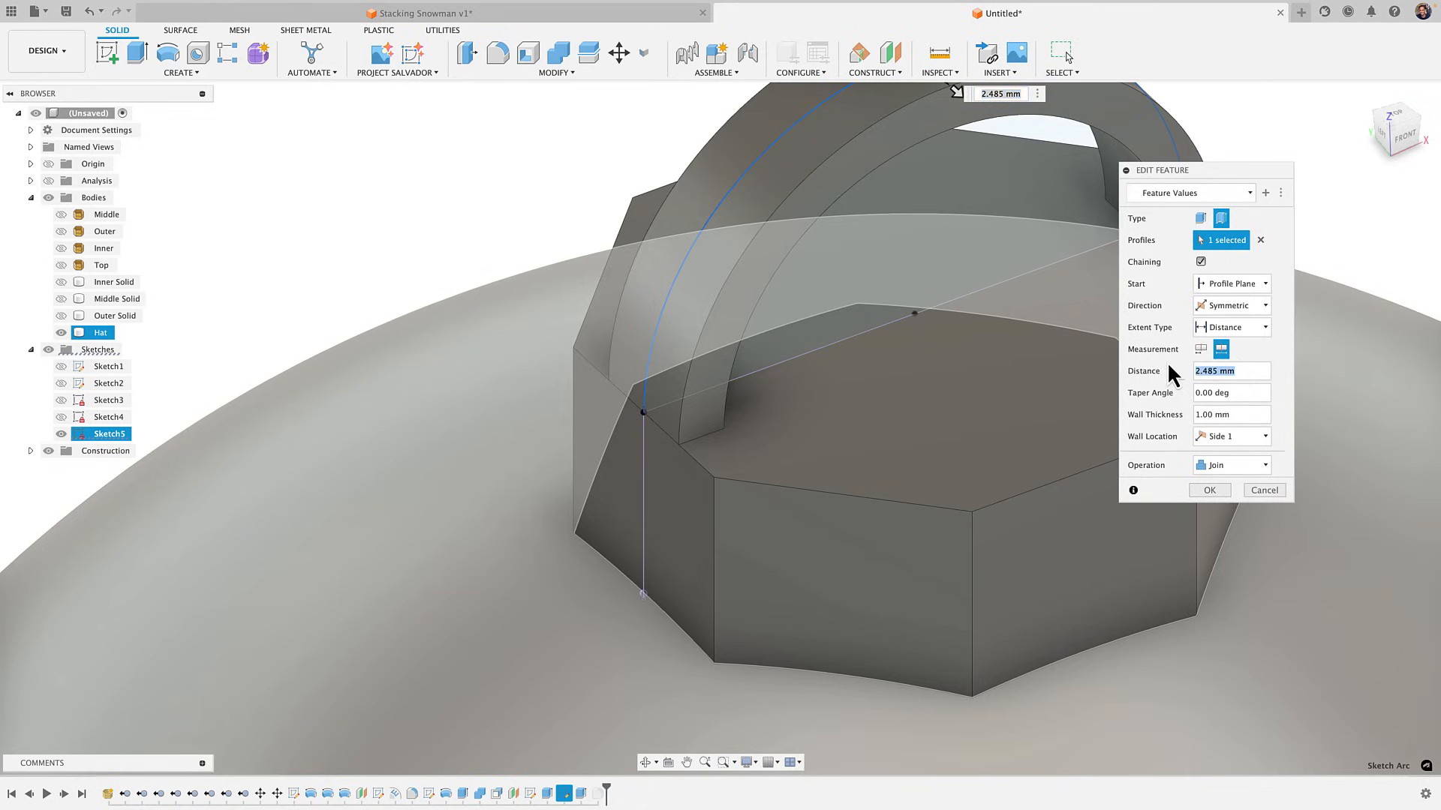
{"action": "type", "text": "4.971 mm"}
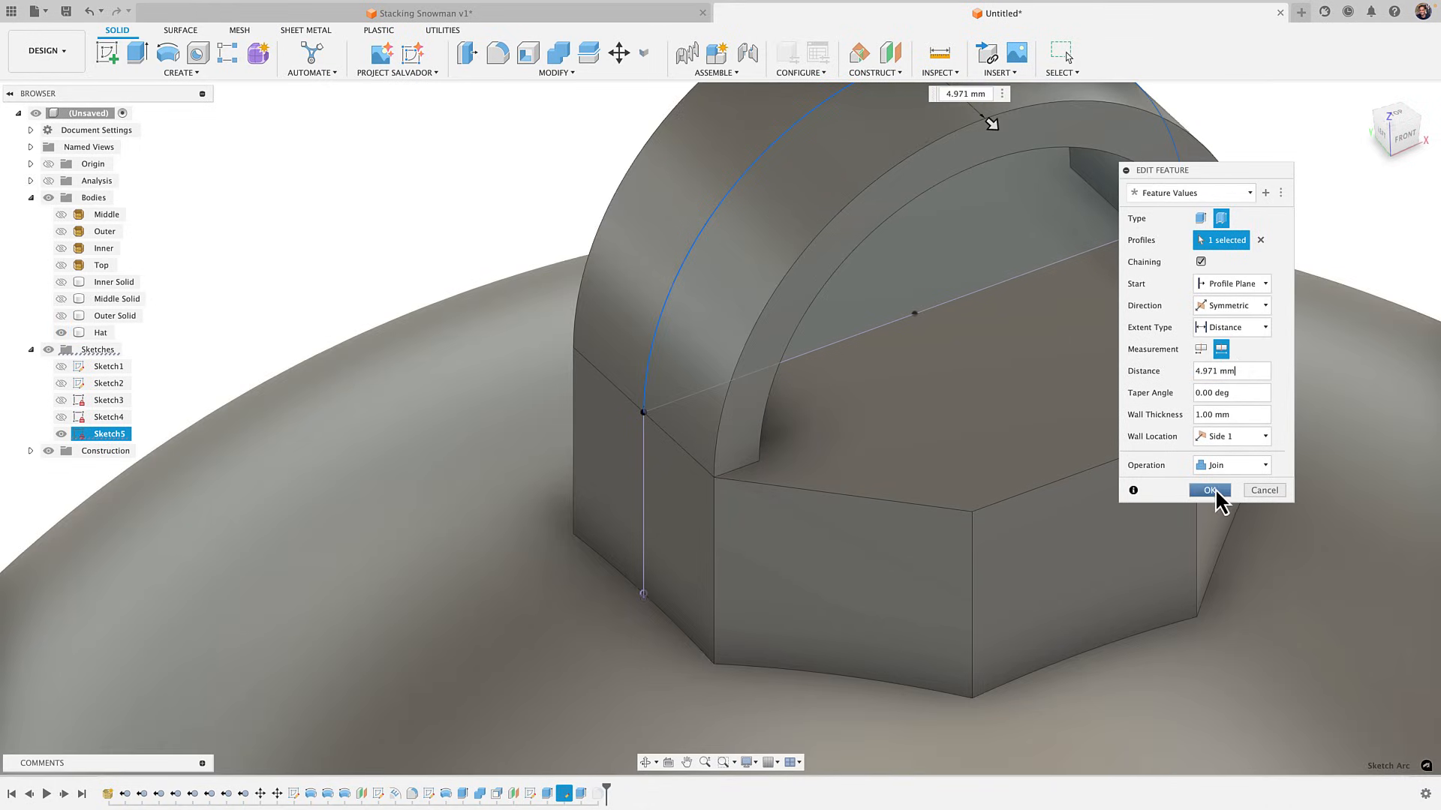
{"action": "left_click", "coordinate": [1209, 490]}
{"action": "scroll", "coordinate": [980, 417], "scroll_direction": "down", "scroll_amount": 3}
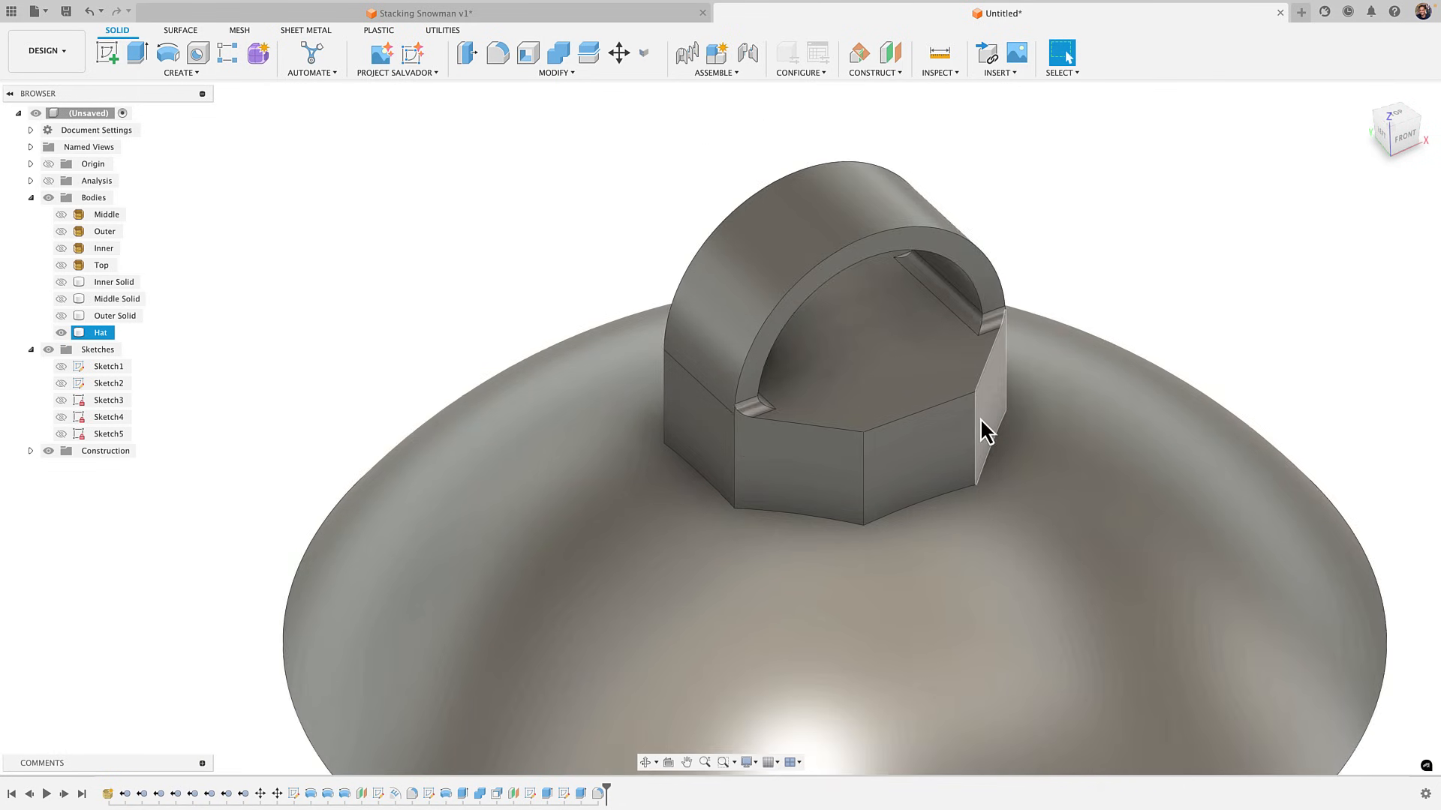
{"action": "scroll", "coordinate": [980, 417], "scroll_direction": "down", "scroll_amount": 4}
{"action": "middle_click_drag", "start_coordinate": [984, 419], "coordinate": [989, 388], "text": "shift"}
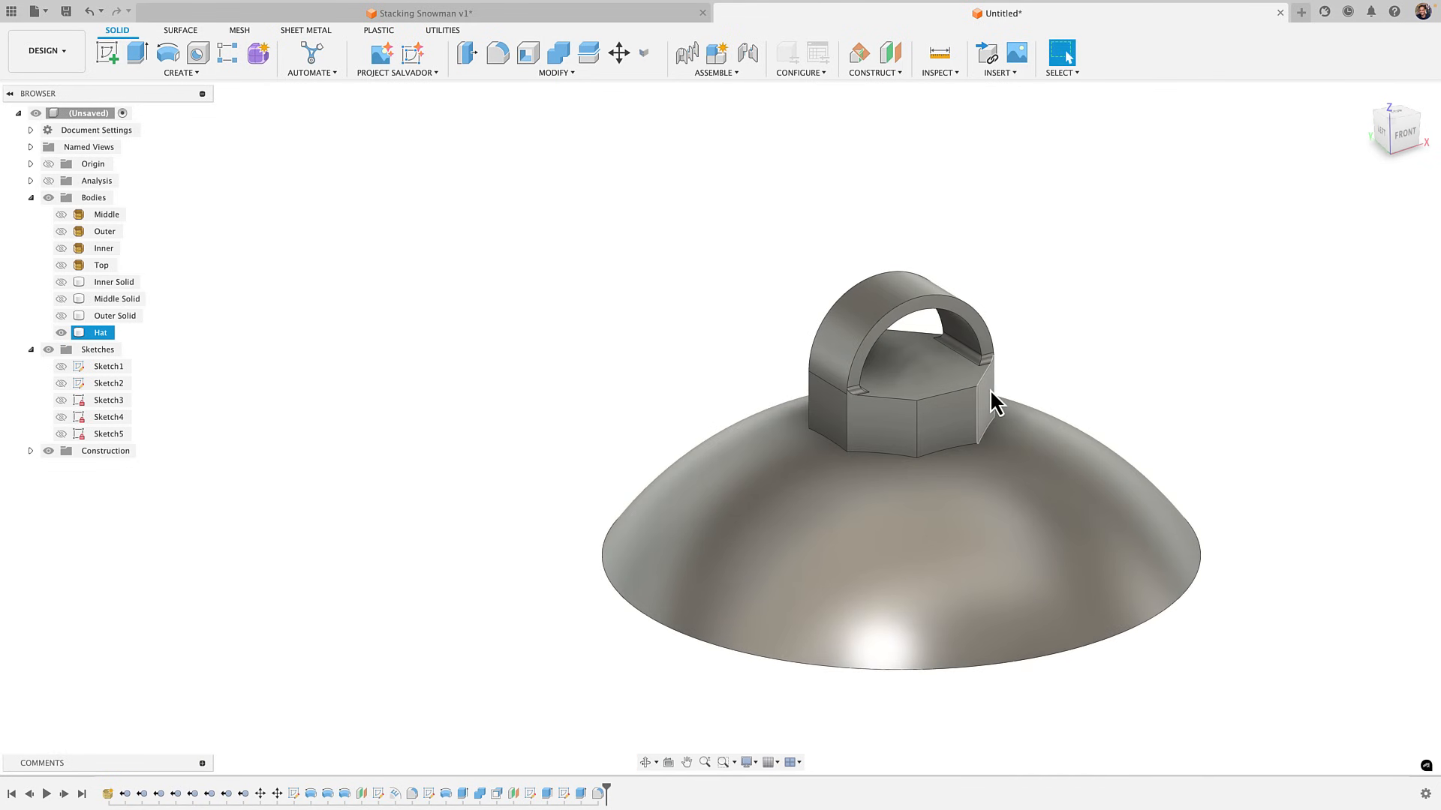